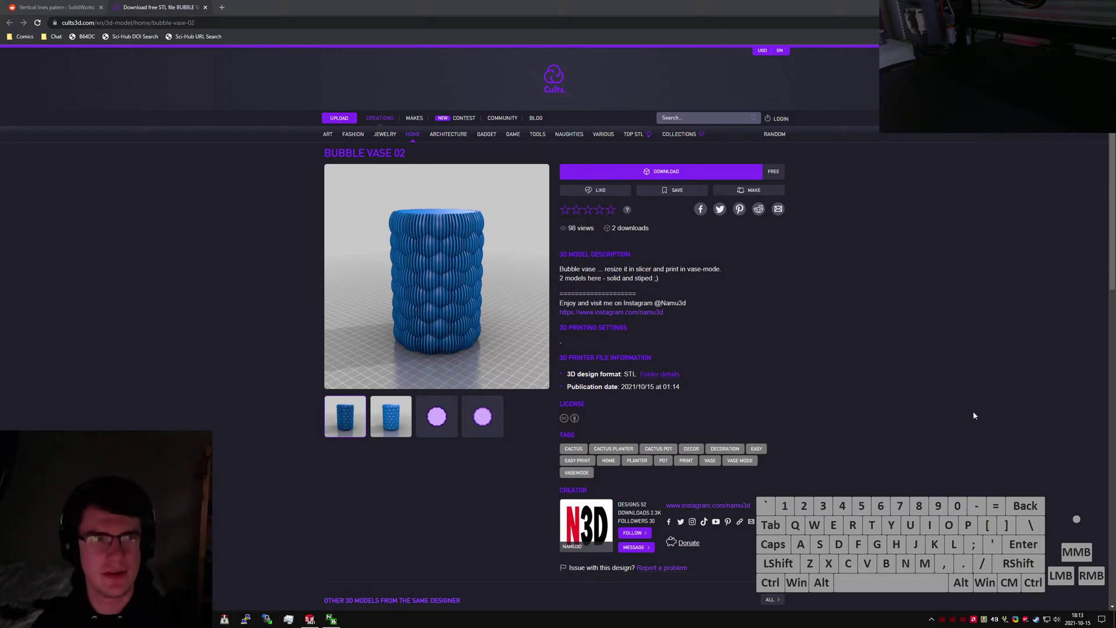
Adjust the music volume and look up the 'wanderlust naufragio' album in a new tab.
key(XF86AudioLowerVolume)
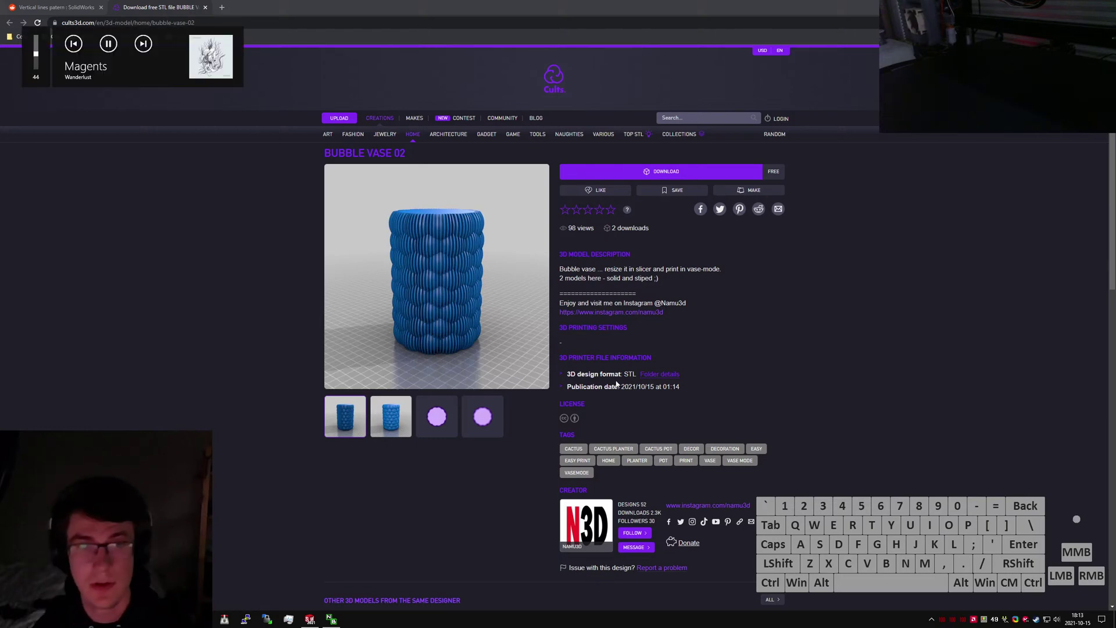
drag(0, 270, 503, 95)
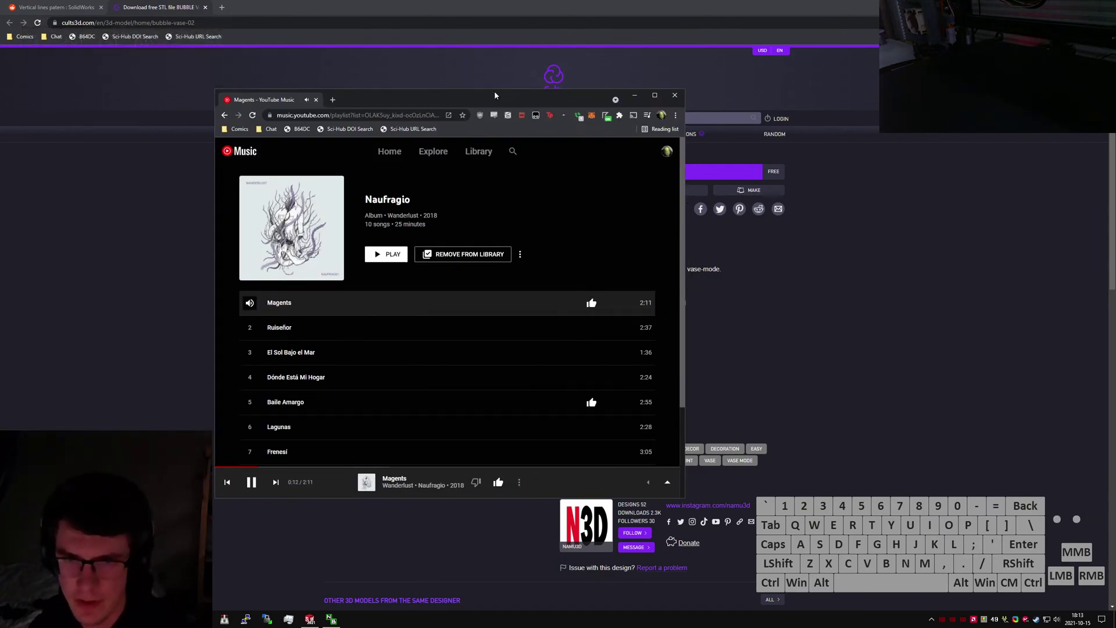
drag(494, 91, 0, 274)
key(ctrl+t)
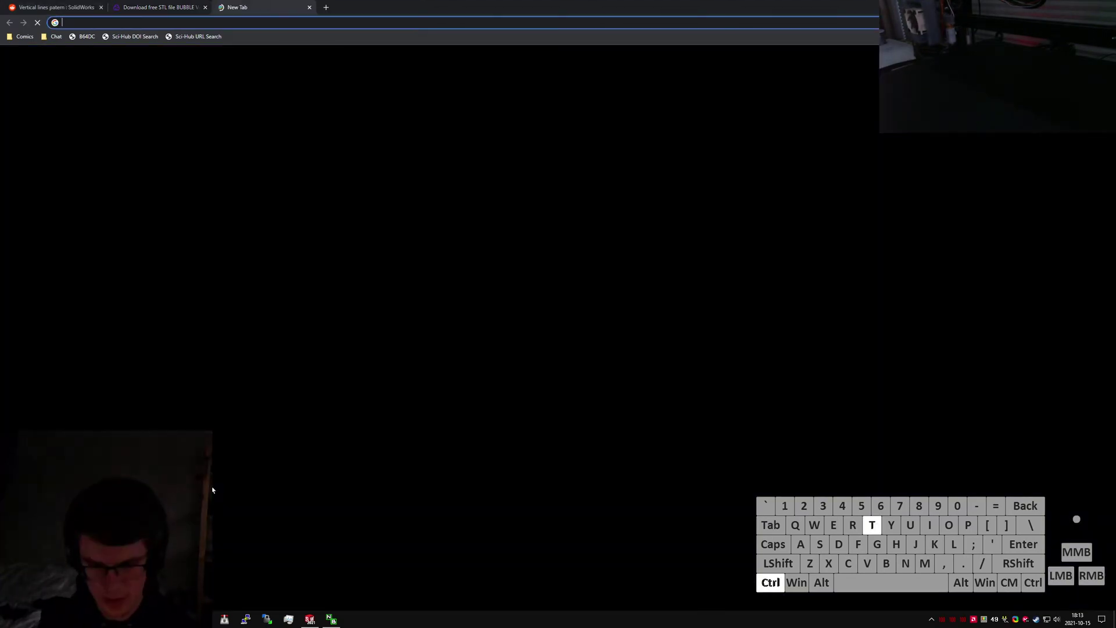
text(wanderl)
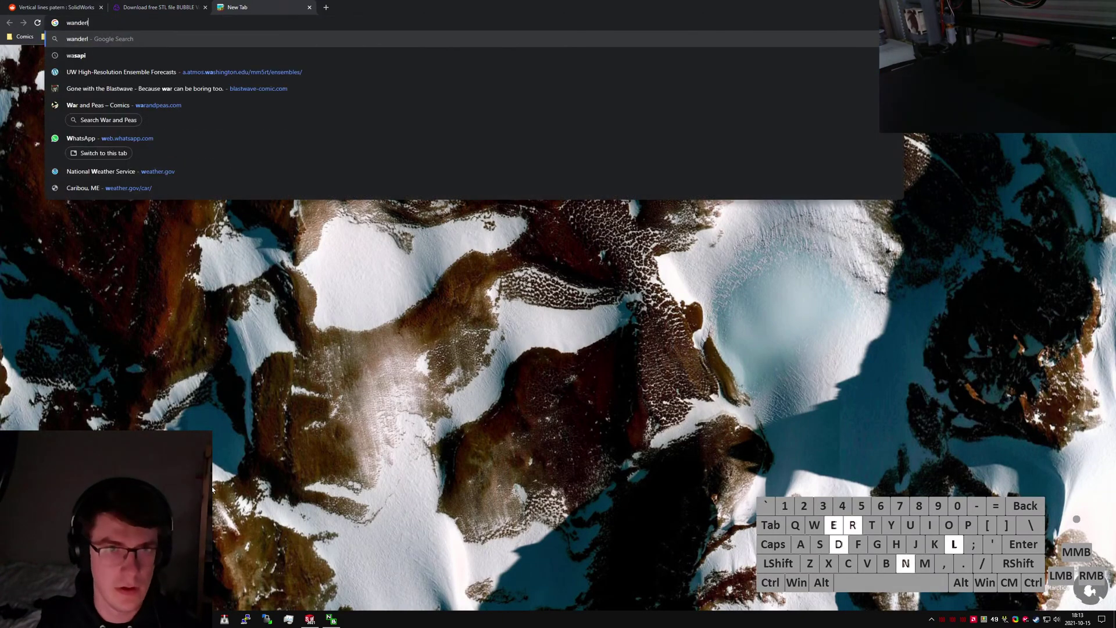
text(ust naufragio)
key(Return)
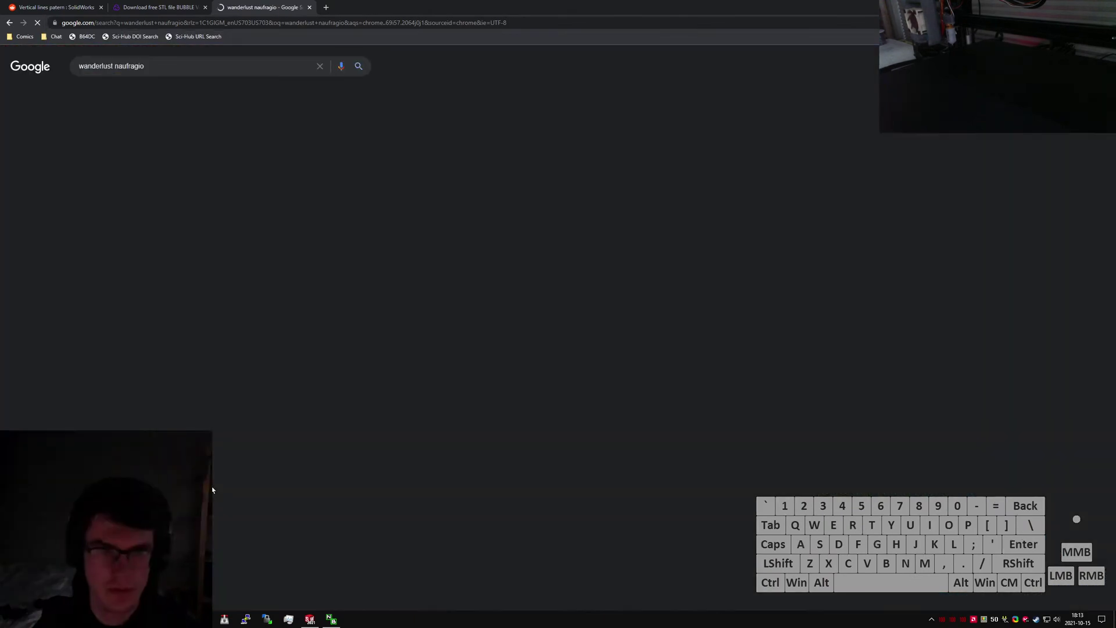
click(115, 142)
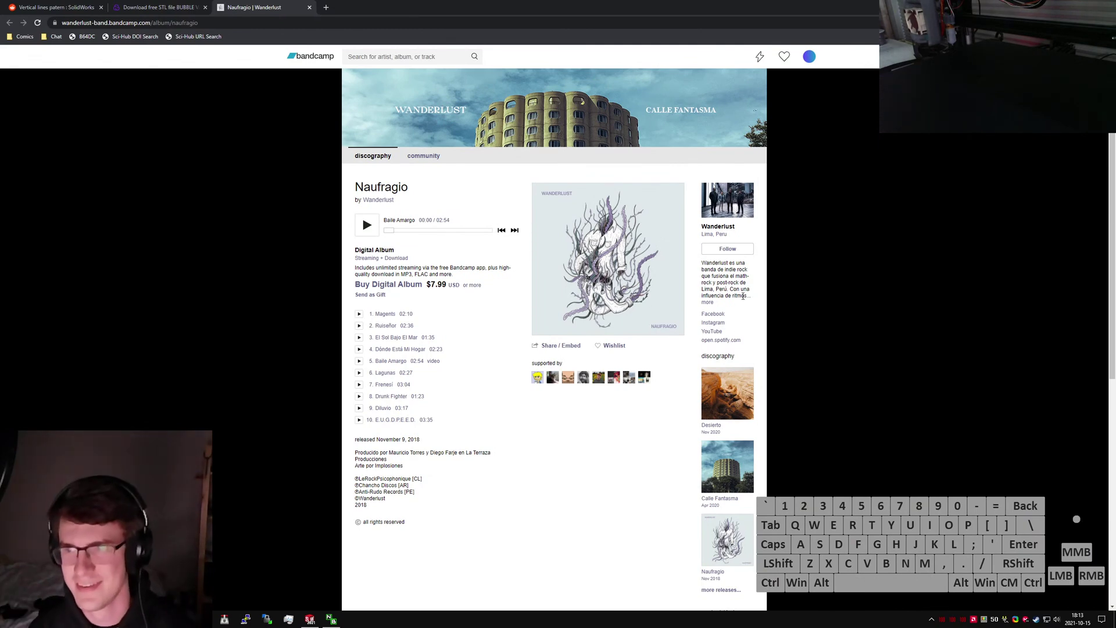
key(ctrl+w)
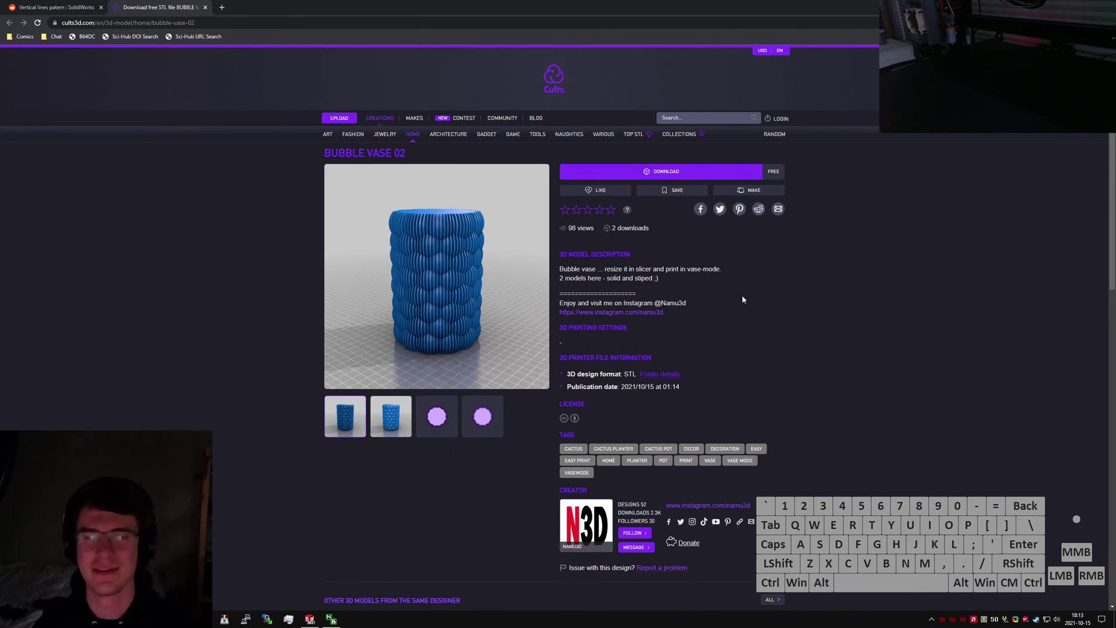
Expand the vase preview image in the Reddit thread, reloading the page once.
click(744, 299)
click(771, 303)
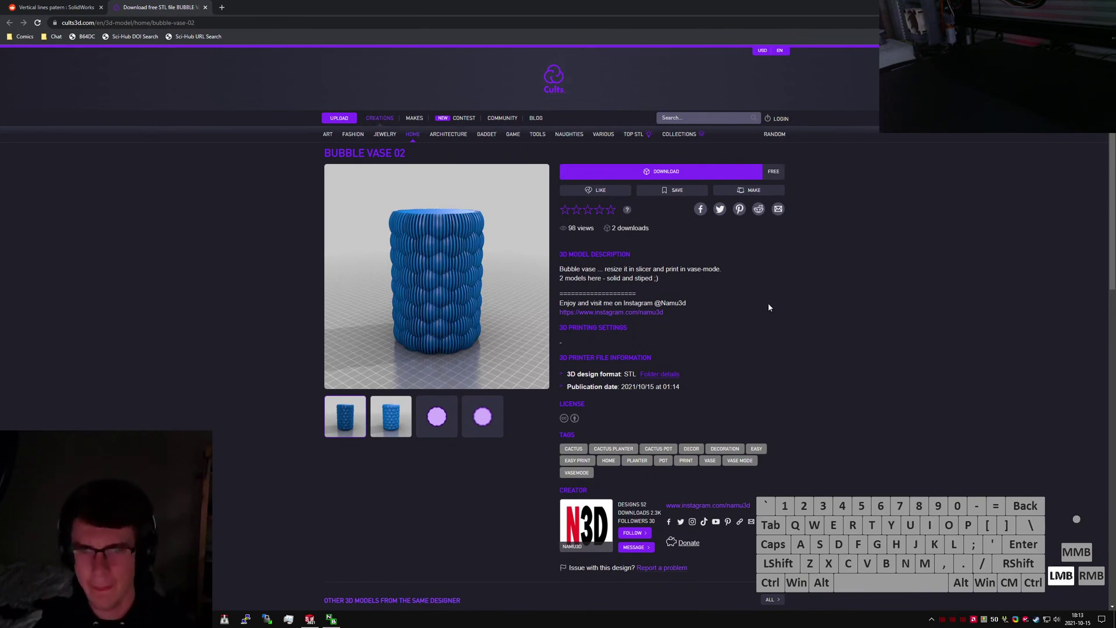
click(55, 7)
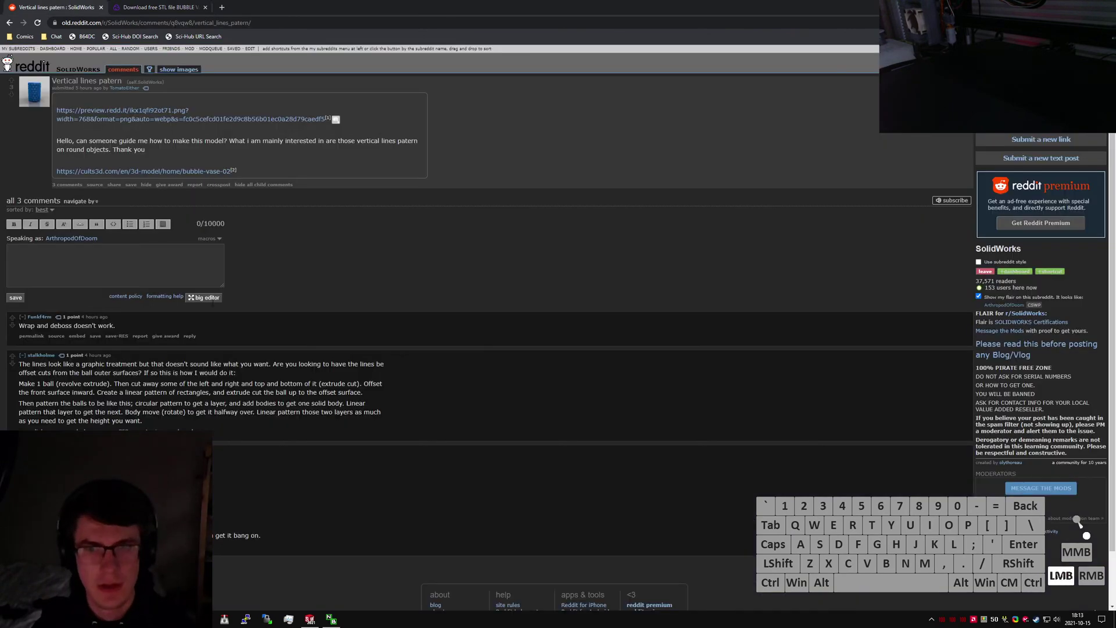
click(336, 119)
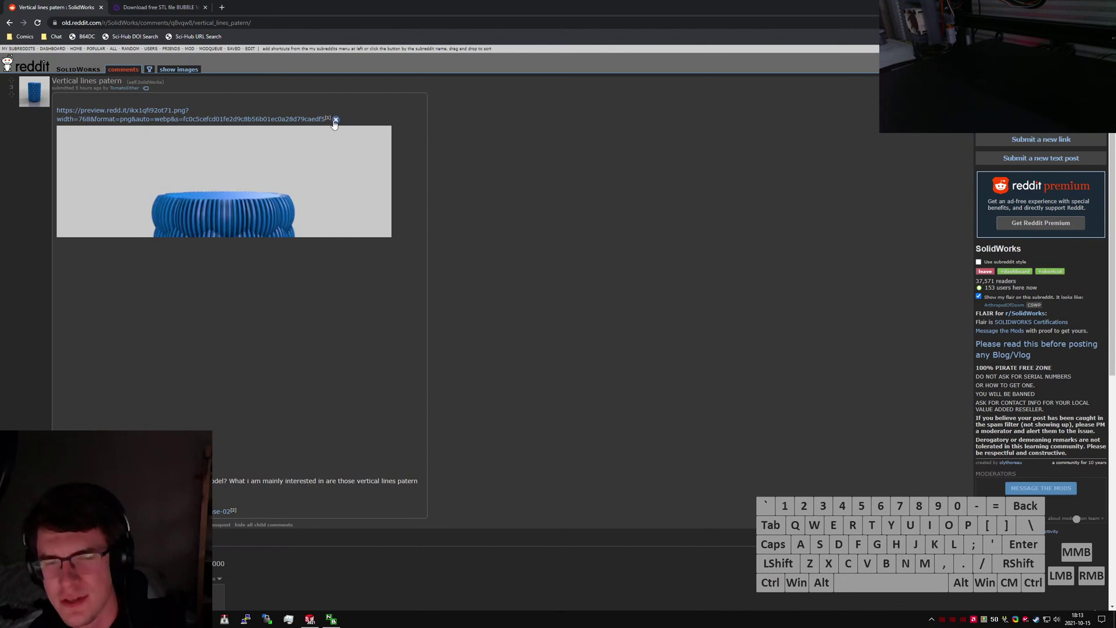
key(XF86AudioLowerVolume)
key(XF86AudioLowerVolume)
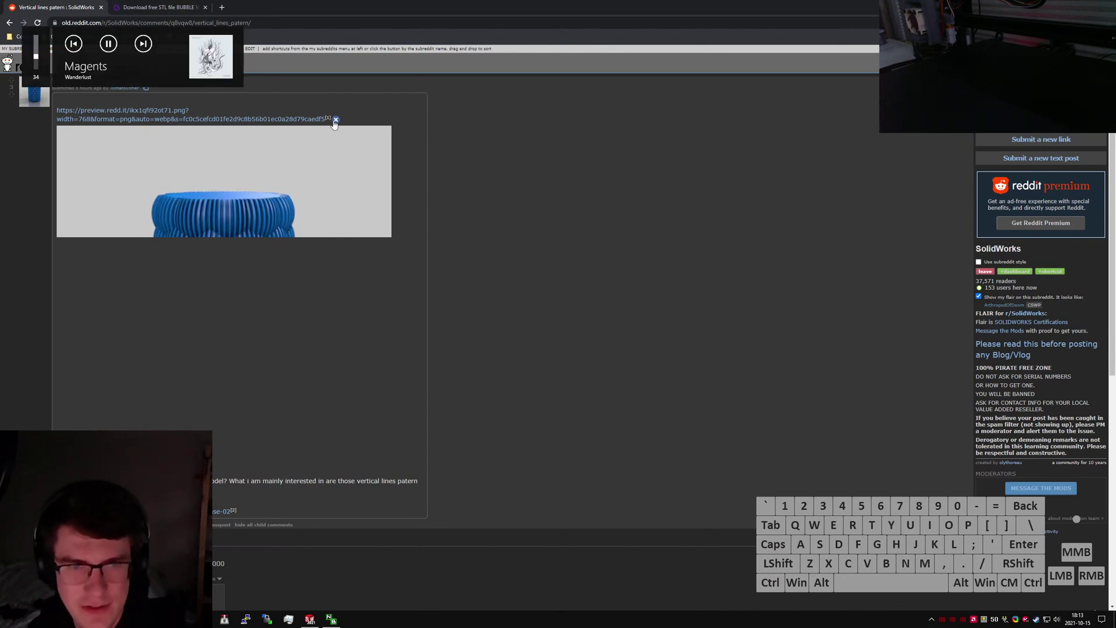
click(40, 24)
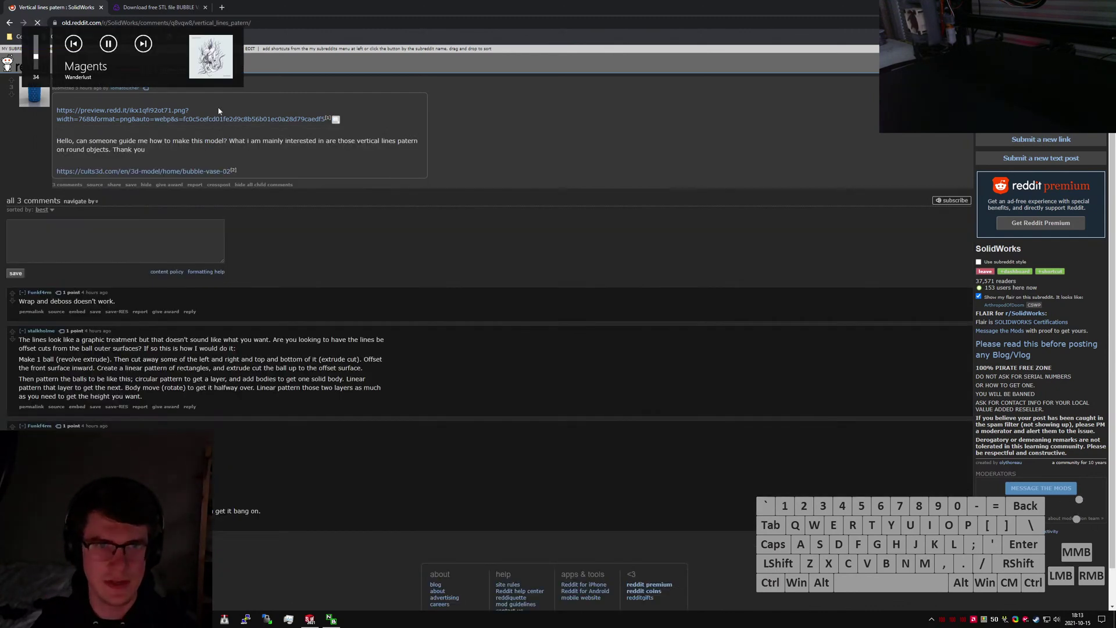
click(336, 119)
Open the preview image in its own tab with the extra address parameters removed.
middle_click(302, 119)
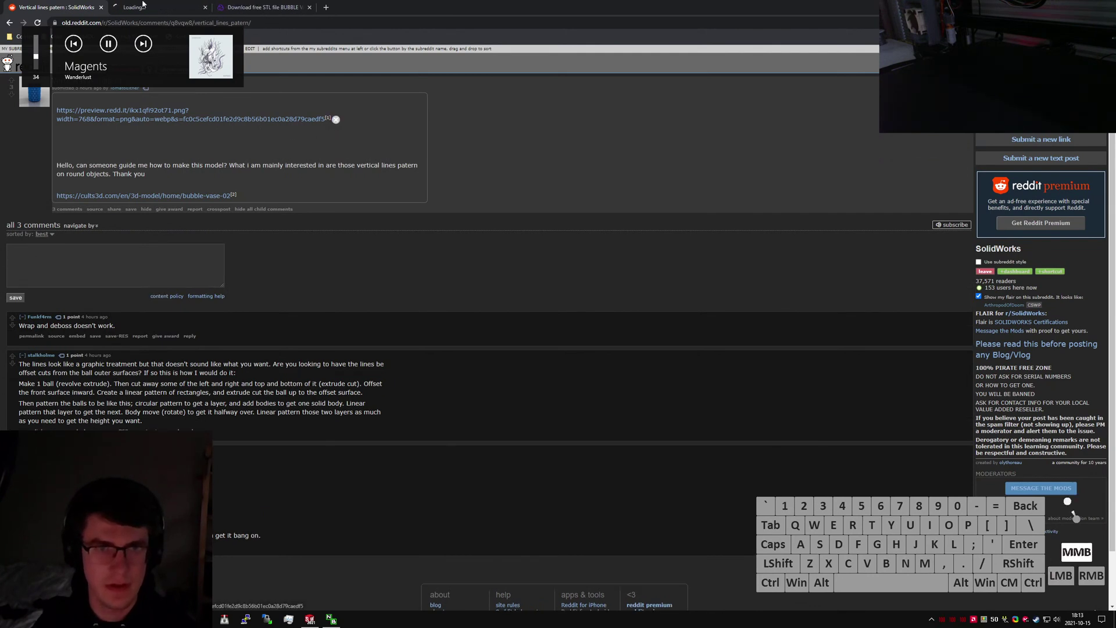
click(143, 6)
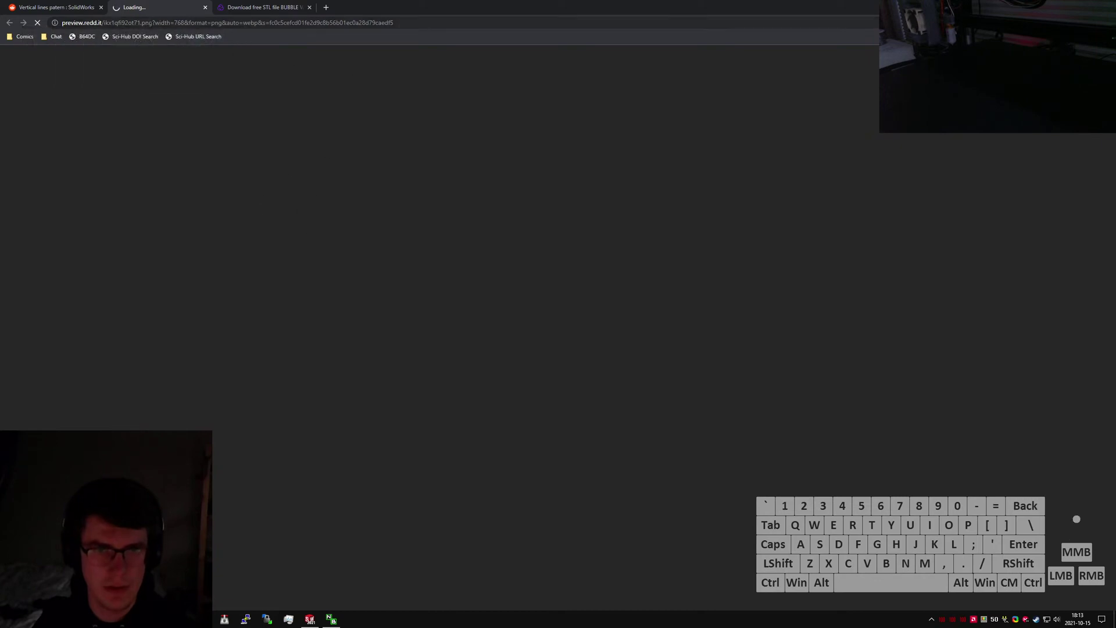
drag(155, 23, 626, 35)
key(BackSpace)
key(Return)
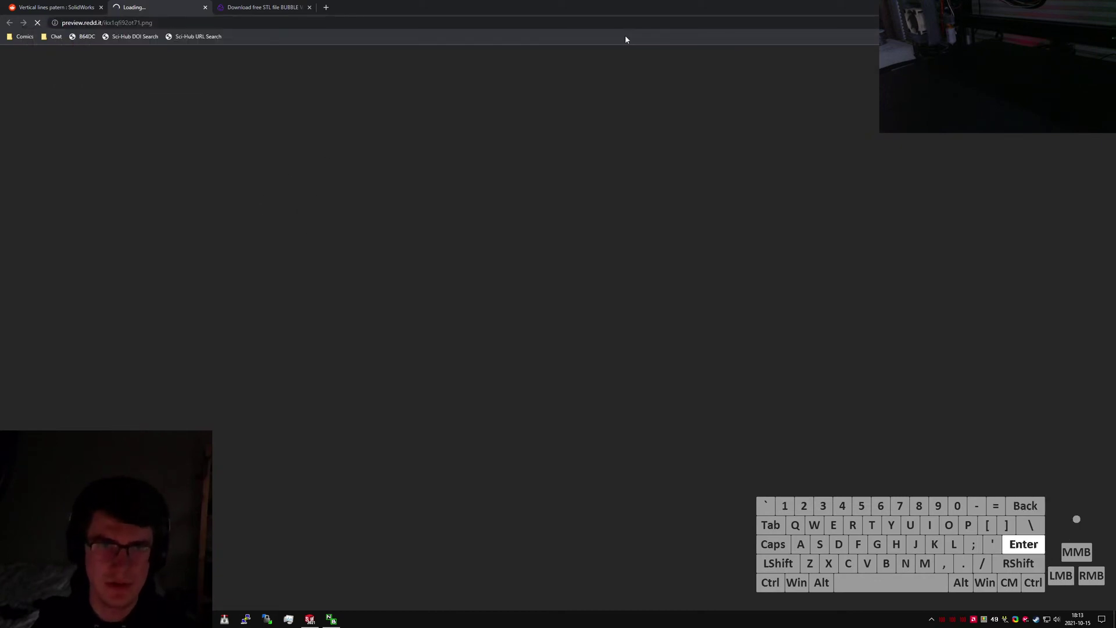
Return to the Bubble Vase 02 page and show its solid vase render.
key(ctrl+shift+Tab)
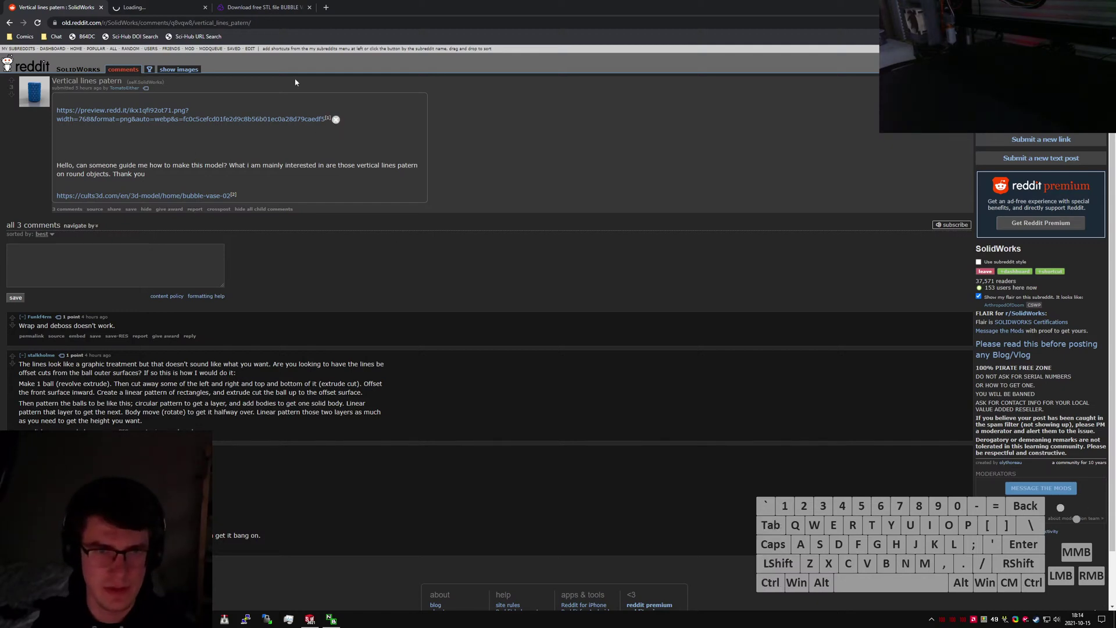
click(283, 8)
click(387, 428)
Cycle through the gallery's striped, solid blue, purple bubble and top-down vase renders.
click(342, 429)
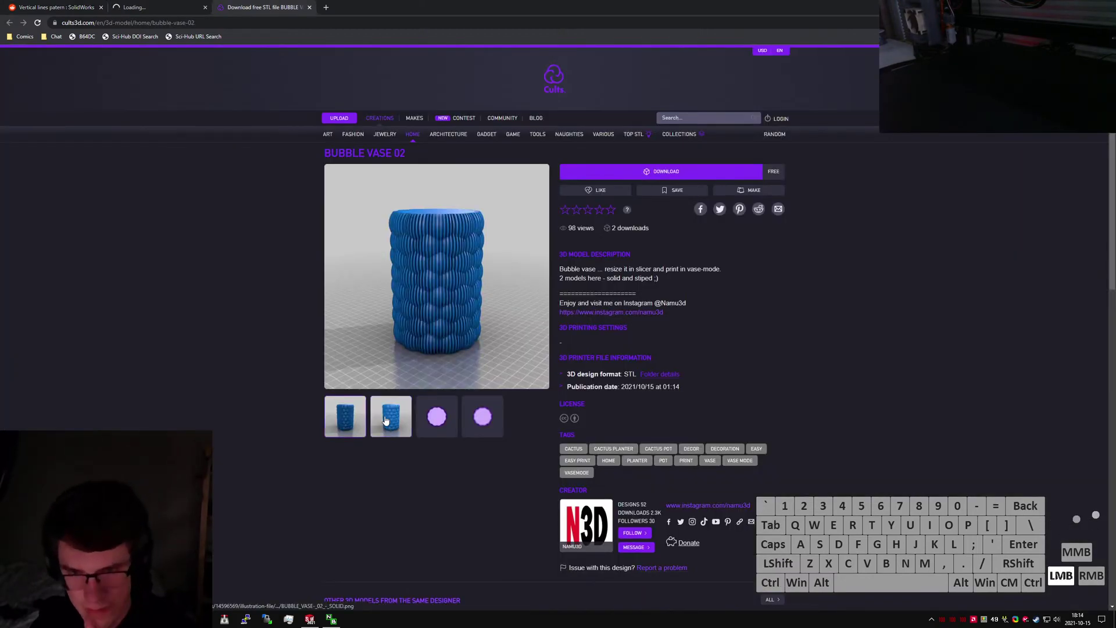
click(385, 421)
click(342, 424)
click(386, 420)
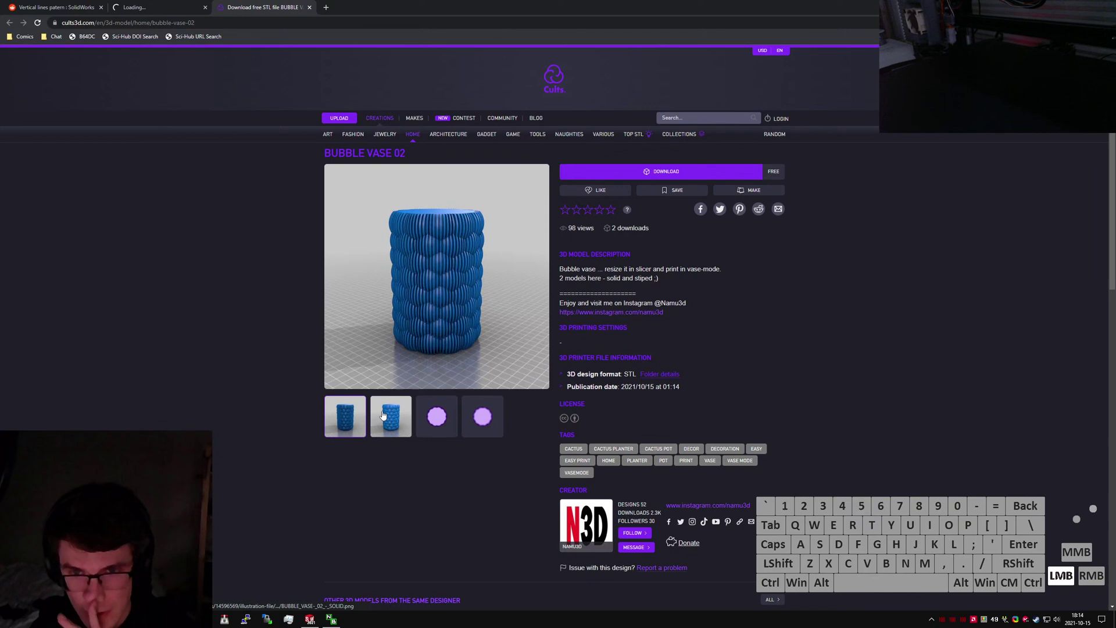
click(442, 427)
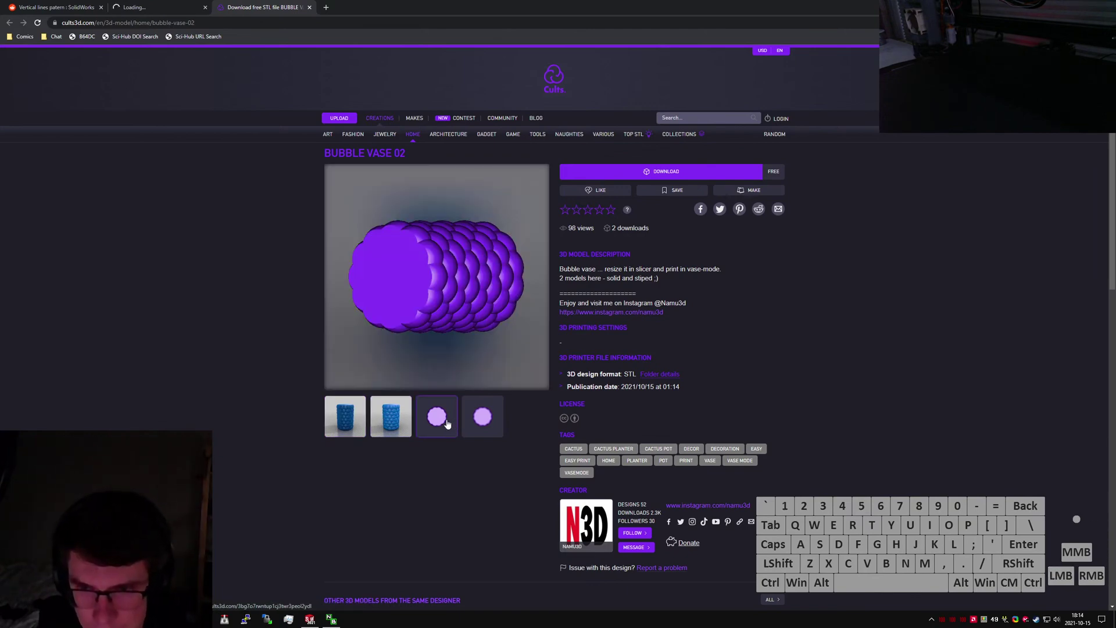
click(404, 424)
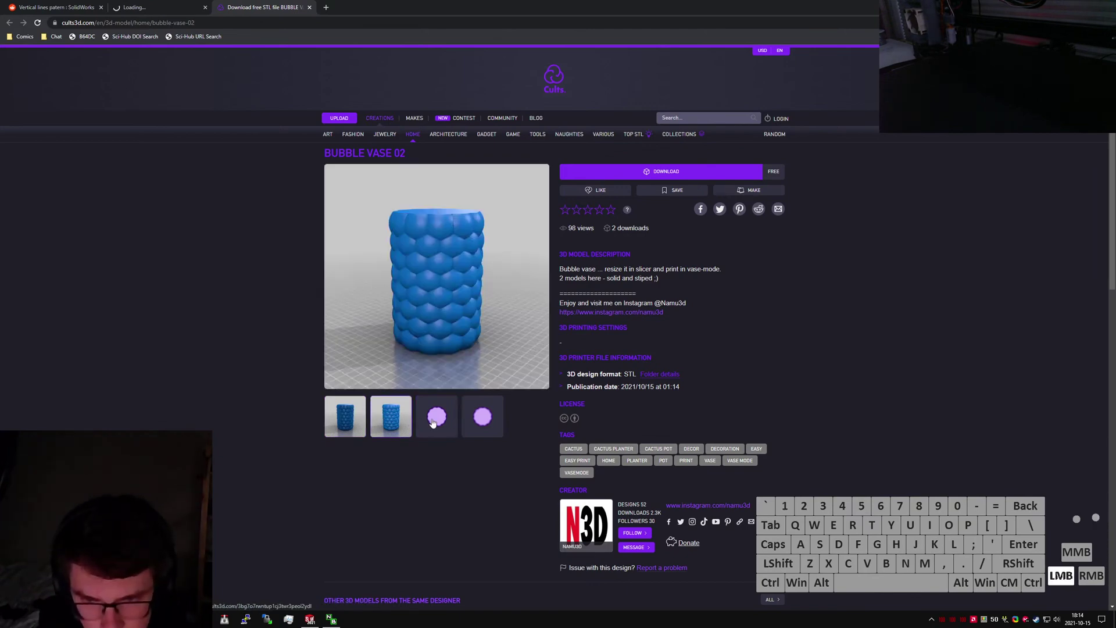
click(433, 423)
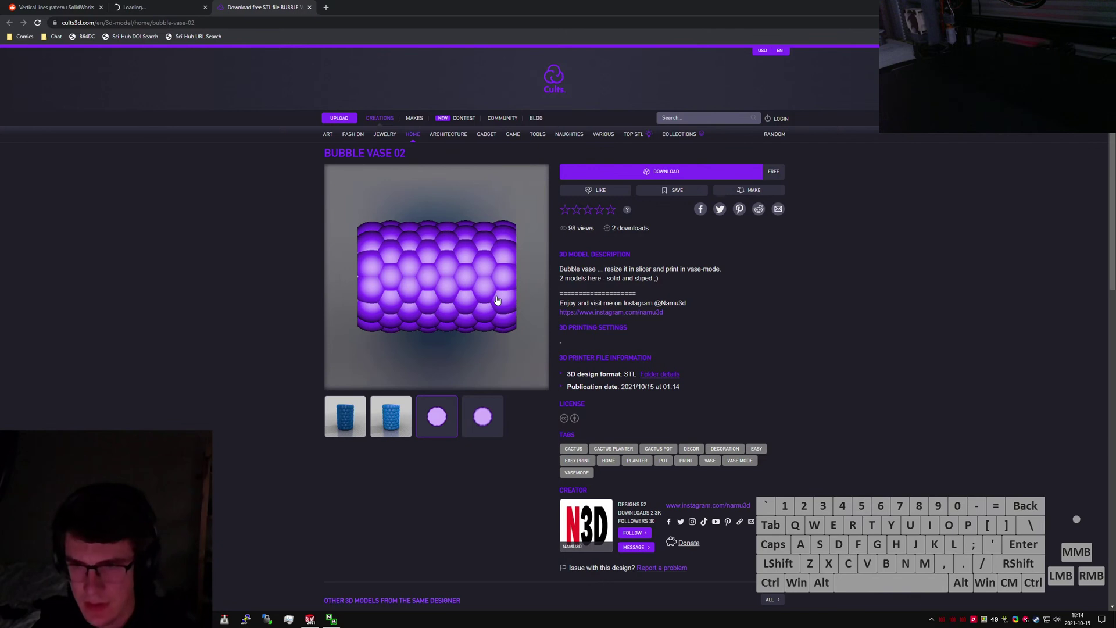
click(483, 417)
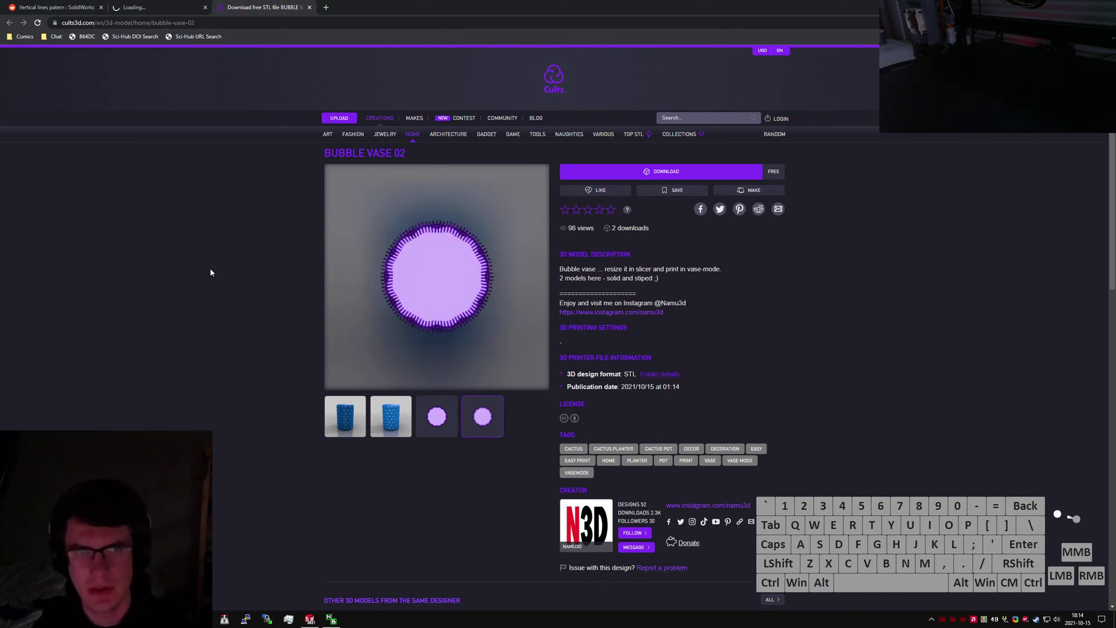
Close the separate image preview tab so the Reddit thread shows.
click(175, 275)
key(ctrl+shift+Tab)
key(ctrl+w)
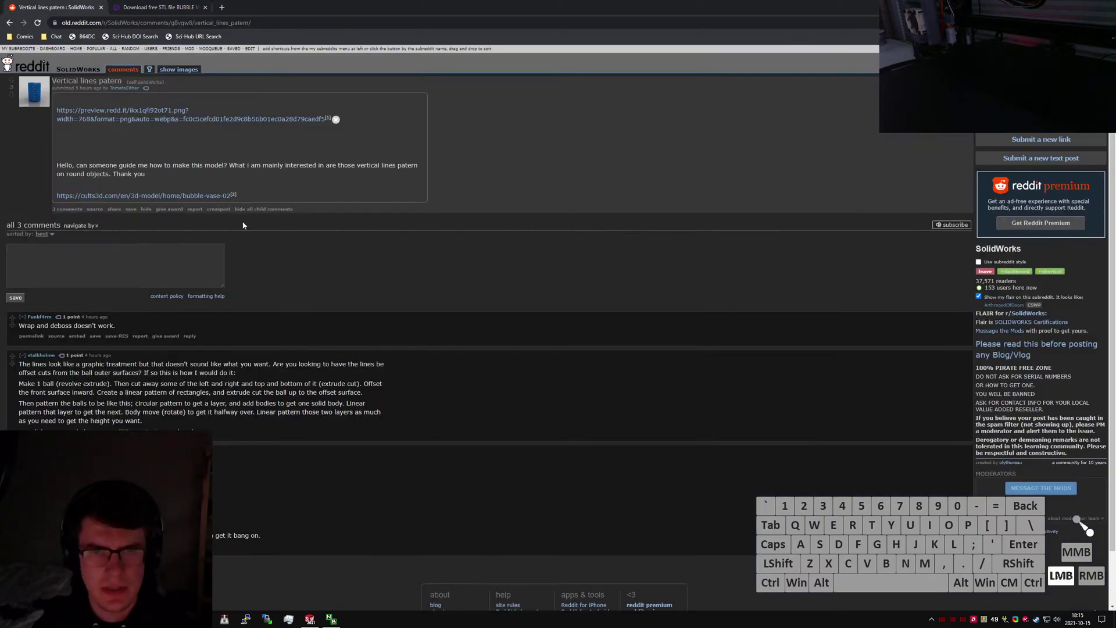
key(ctrl+Tab)
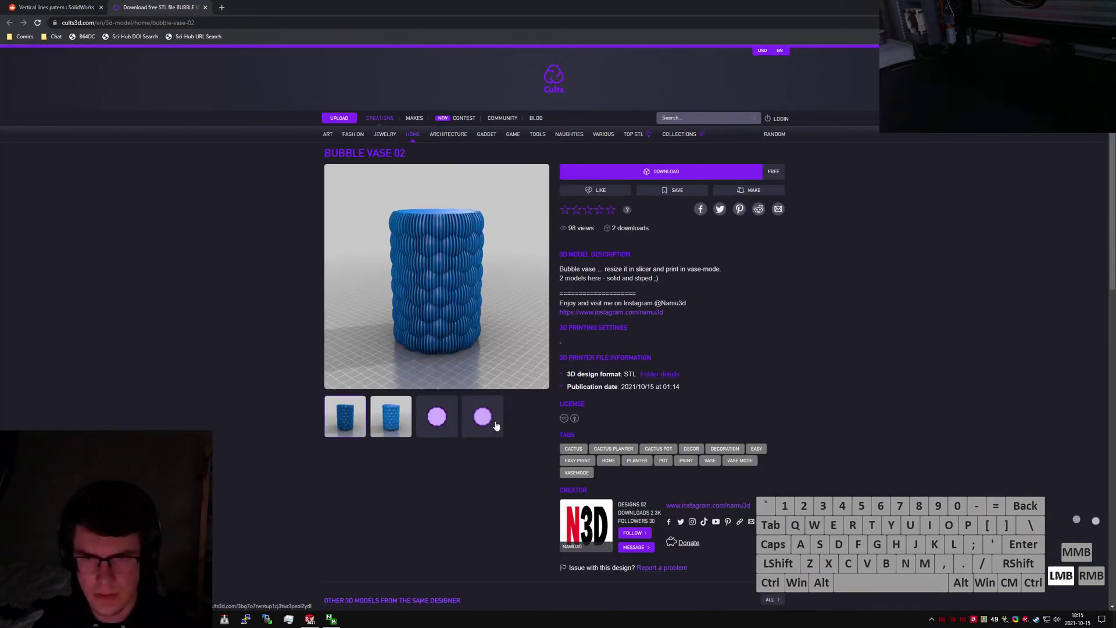
right_click(417, 299)
click(455, 335)
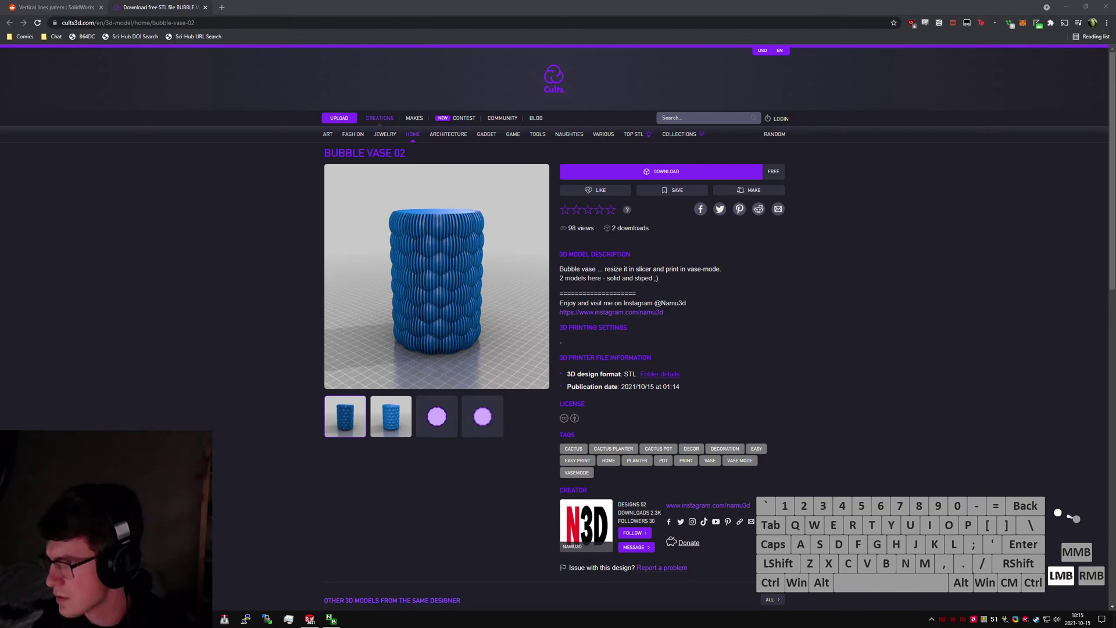
key(ctrl+a)
key(ctrl+v)
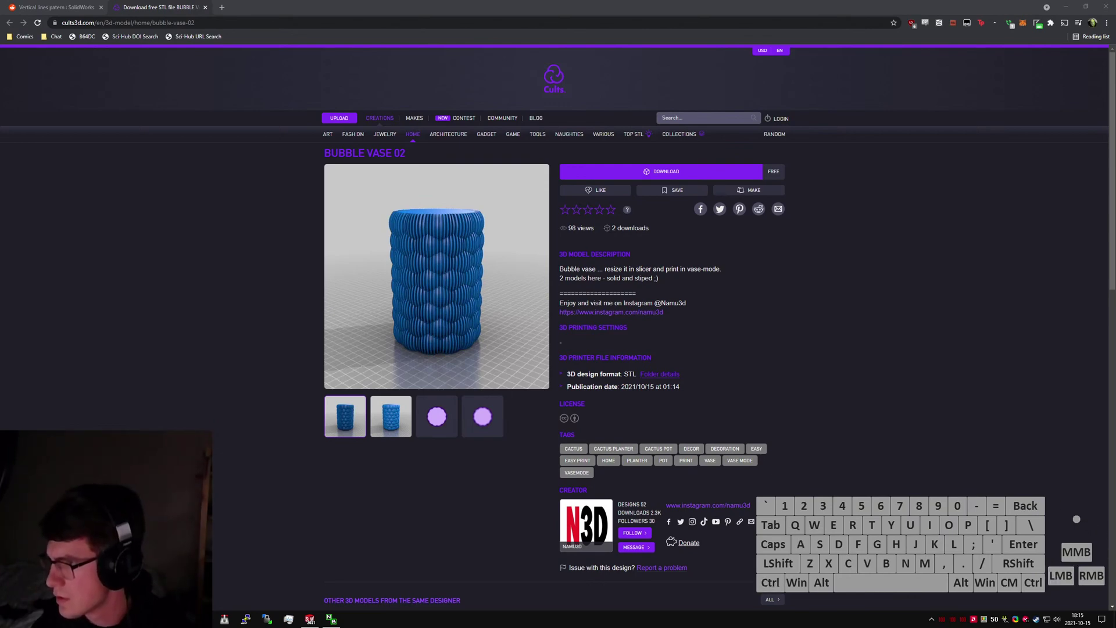
key(ctrl+a)
key(ctrl+v)
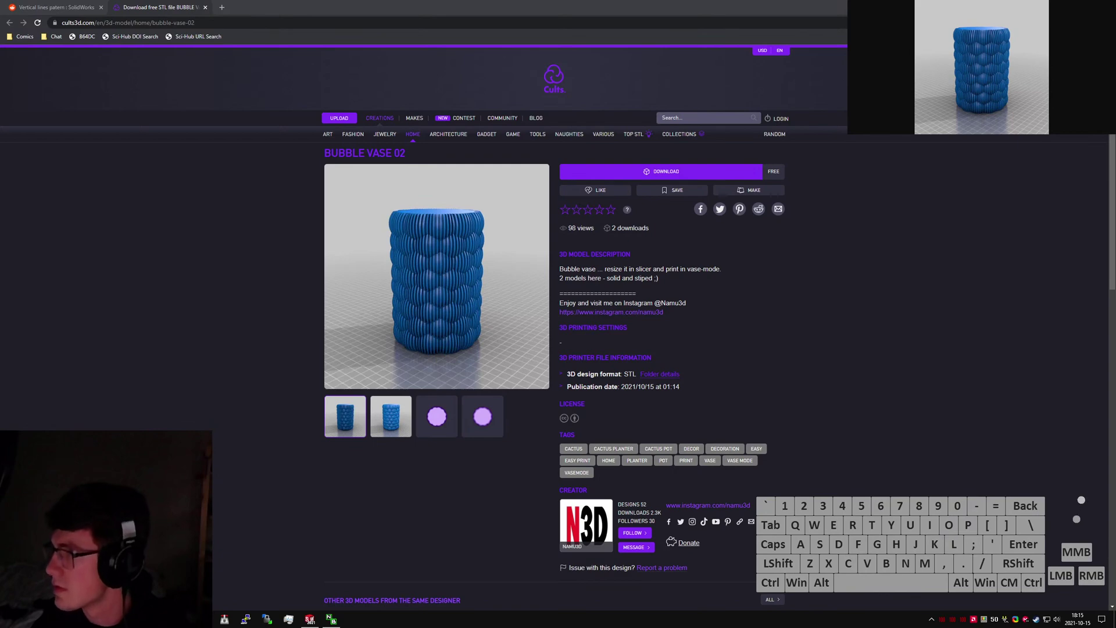
click(972, 252)
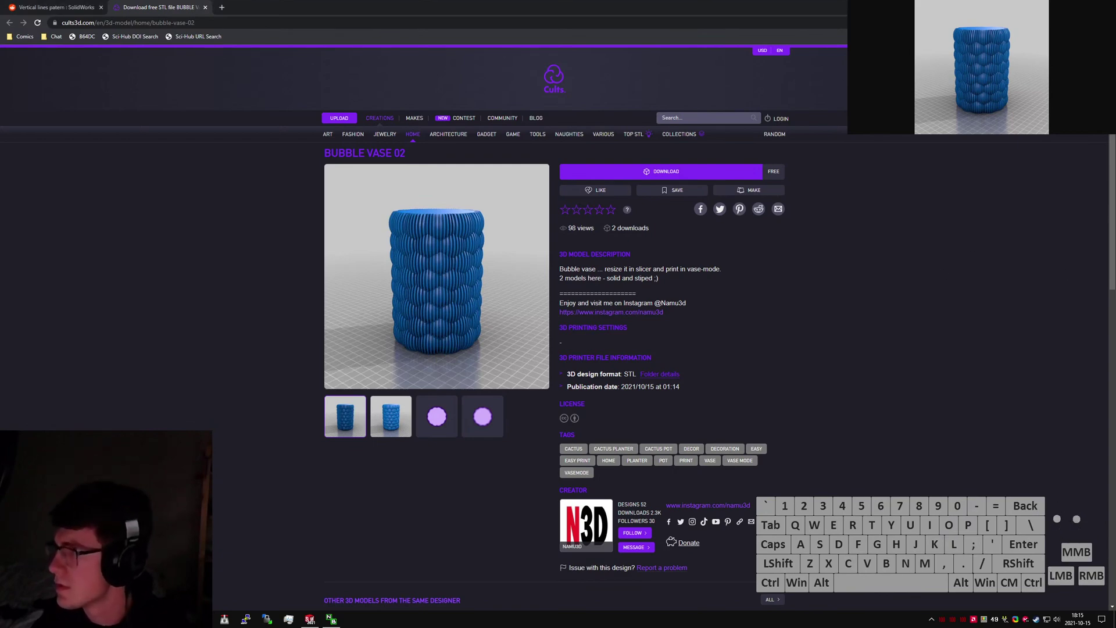
mouse_move(848, 134)
mouse_down()
mouse_move(905, 105)
mouse_move(770, 173)
mouse_move(861, 128)
mouse_up()
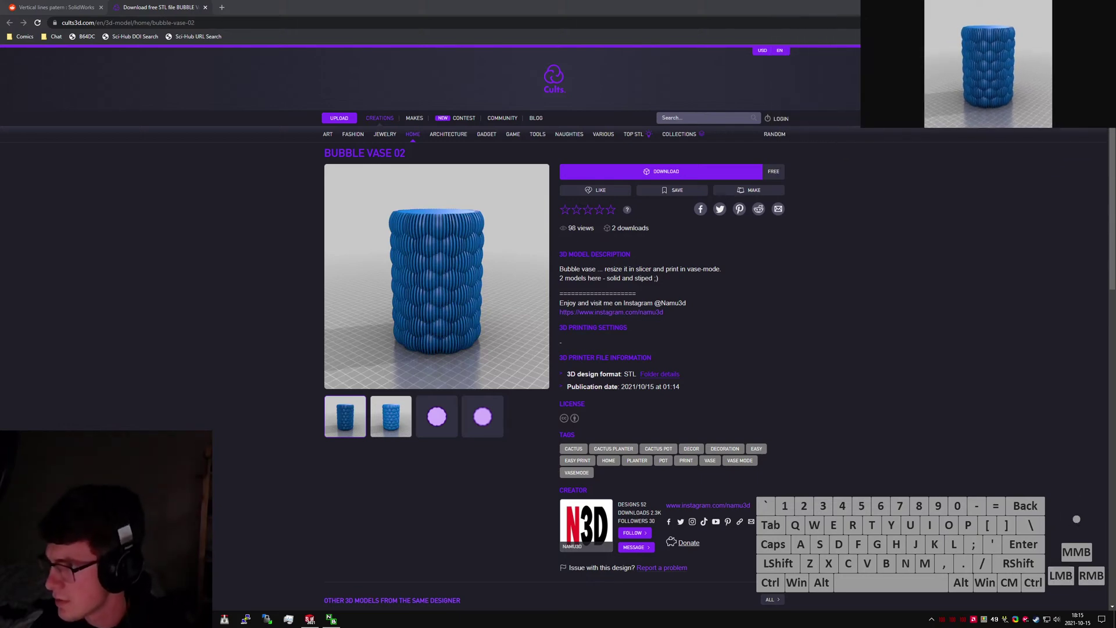
key(BackSpace)
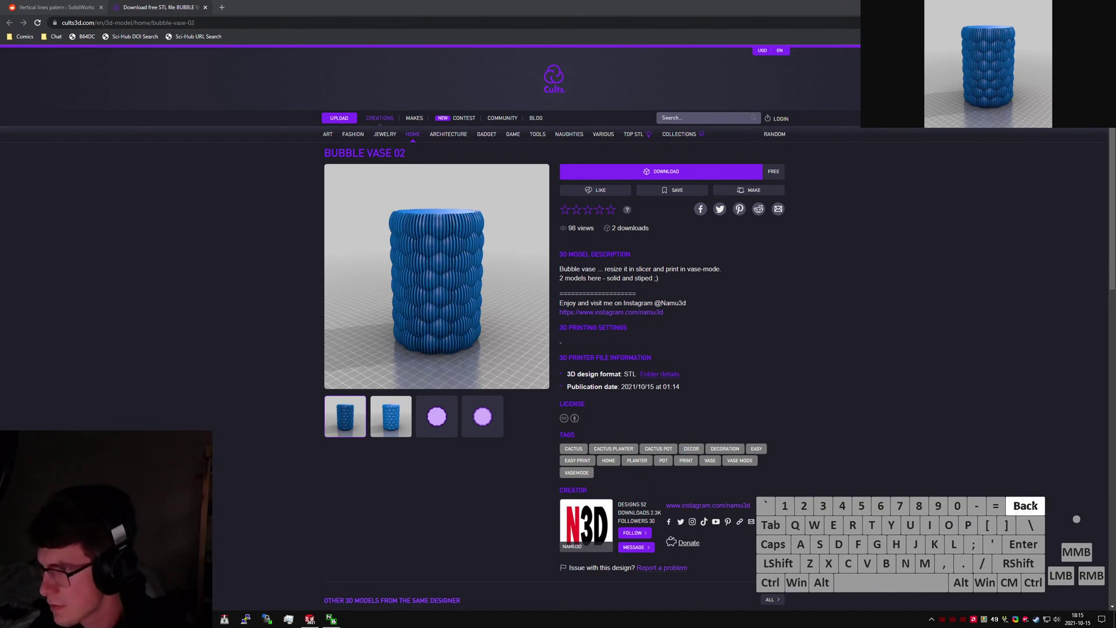
key(Tab)
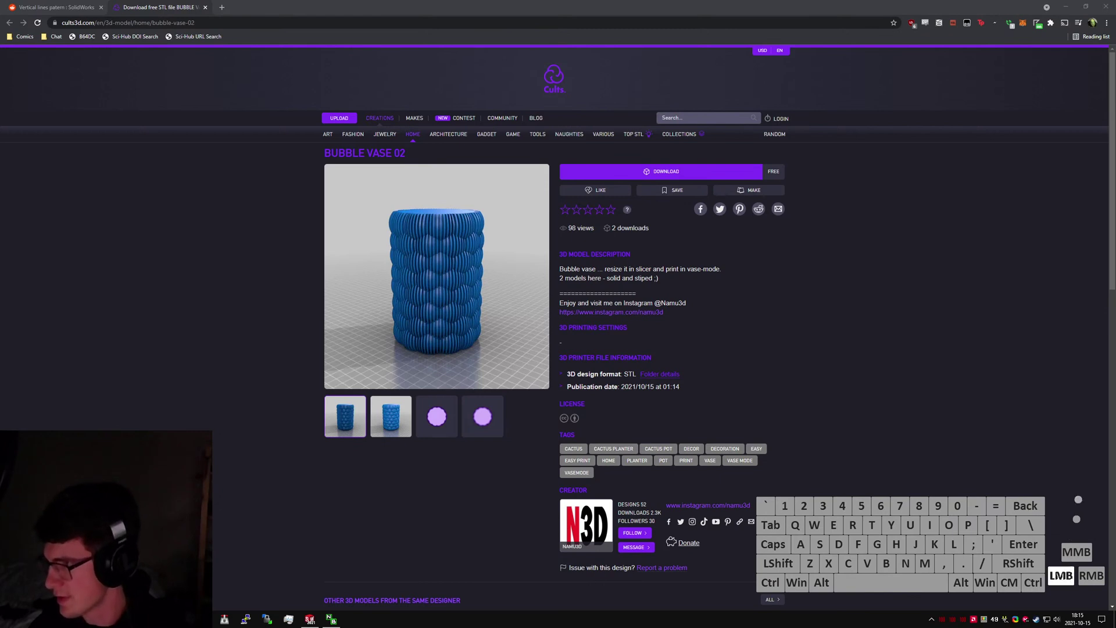
Open the striped vase picture in its own tab and copy its web address.
right_click(430, 276)
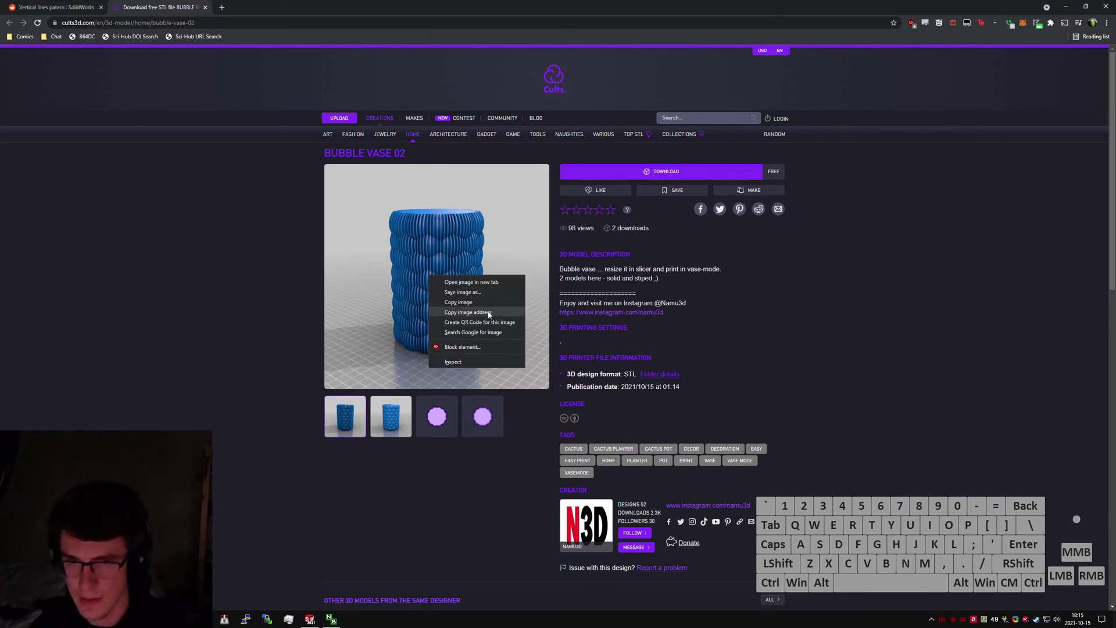
click(471, 282)
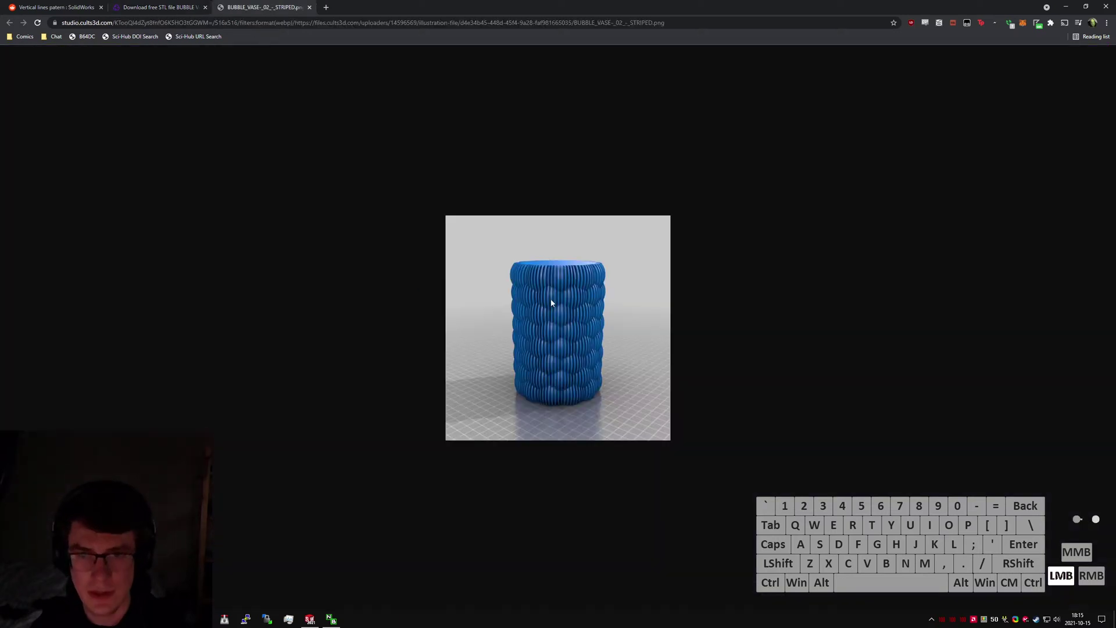
right_click(564, 314)
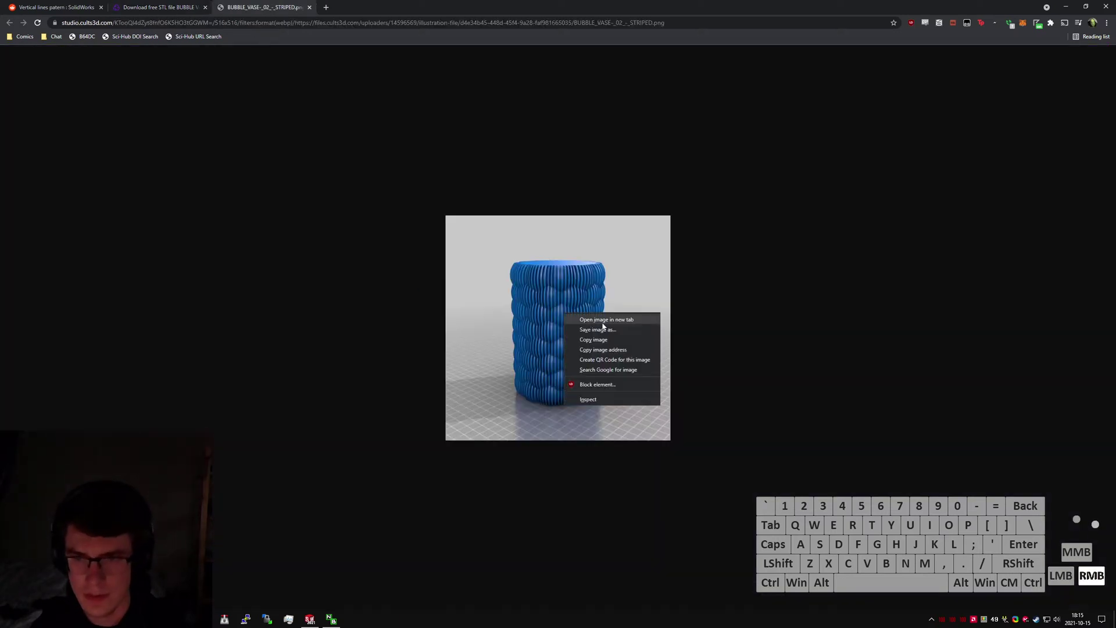
click(645, 203)
key(alt+d)
key(ctrl+c)
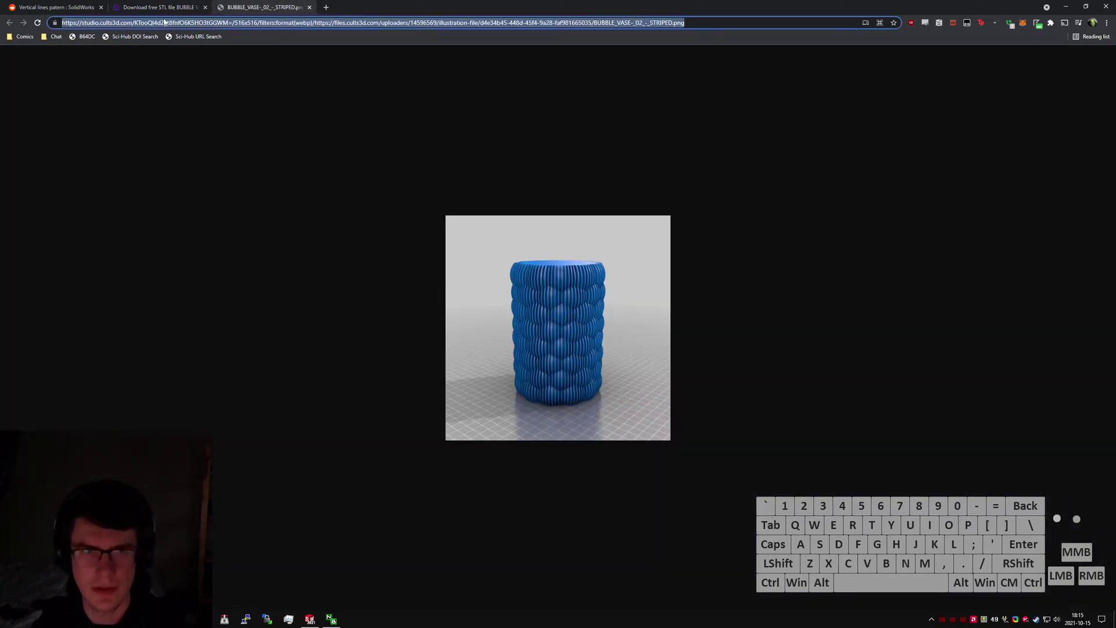
Paste the picture address as a floating reference image, then close all browser tabs.
click(0, 23)
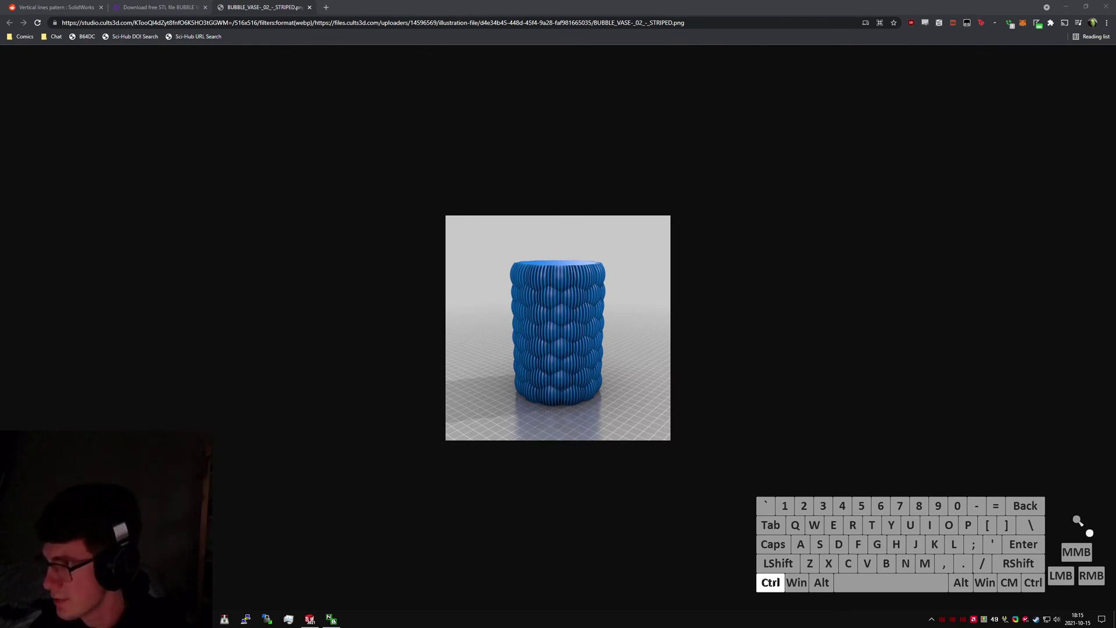
key(ctrl+v)
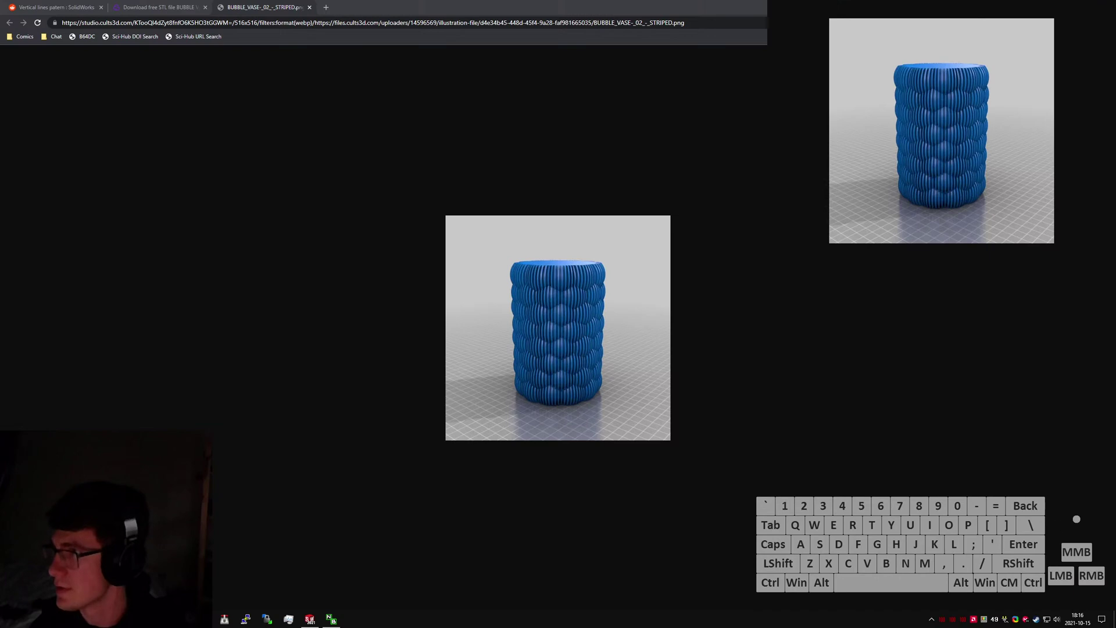
click(707, 243)
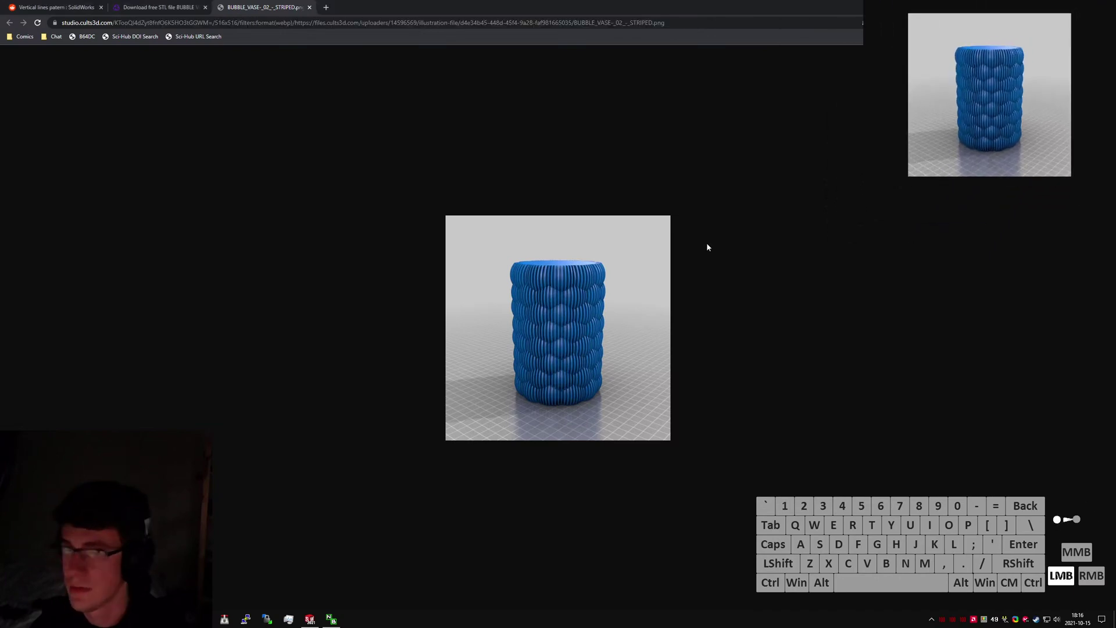
key(ctrl+w)
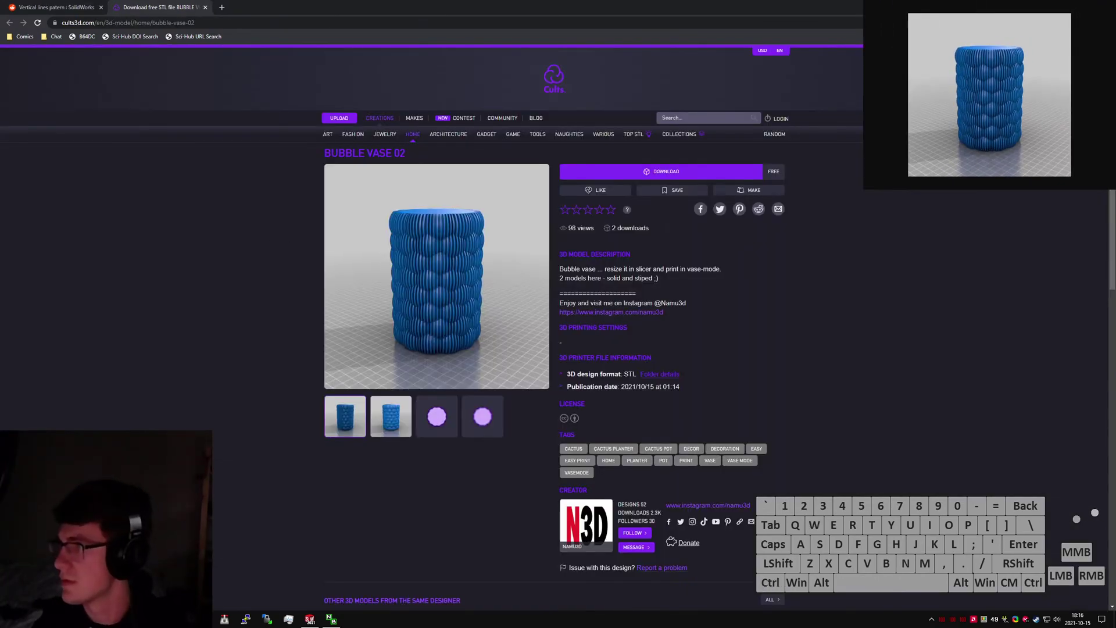
key(ctrl+w)
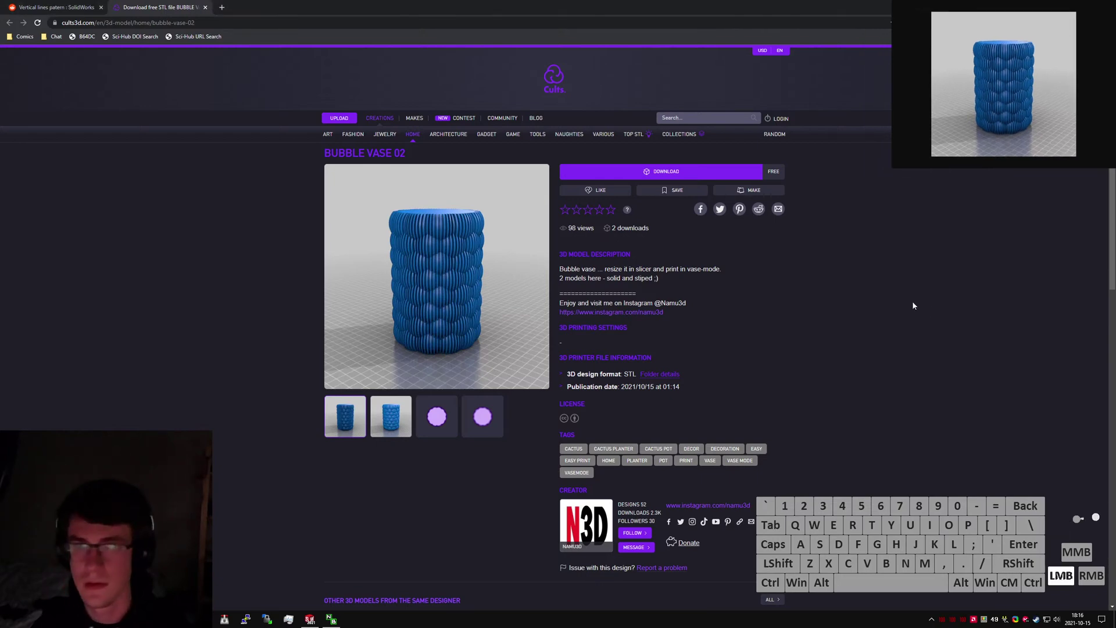
key(ctrl+w)
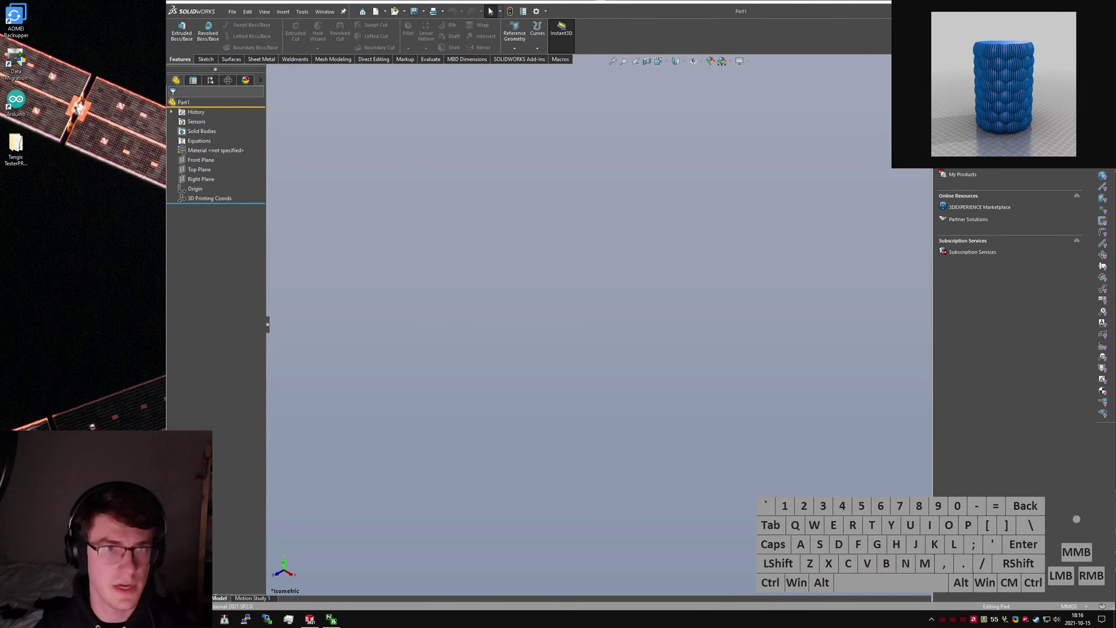
Collapse the SolidWorks task pane to clear the empty Part1 modelling area.
drag(0, 277, 116, 307)
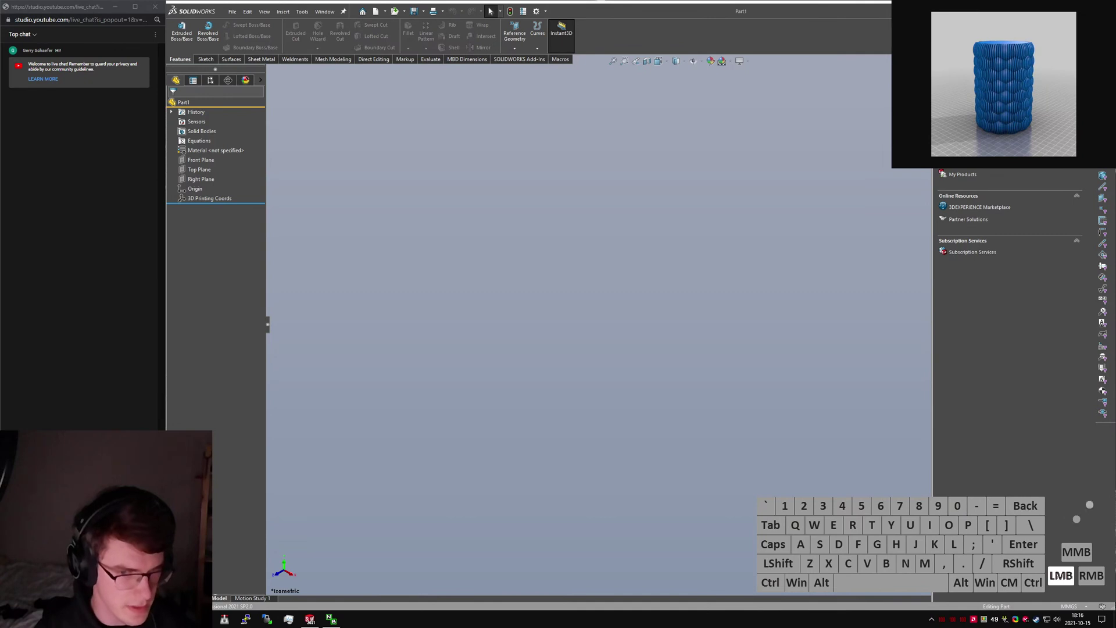
click(207, 359)
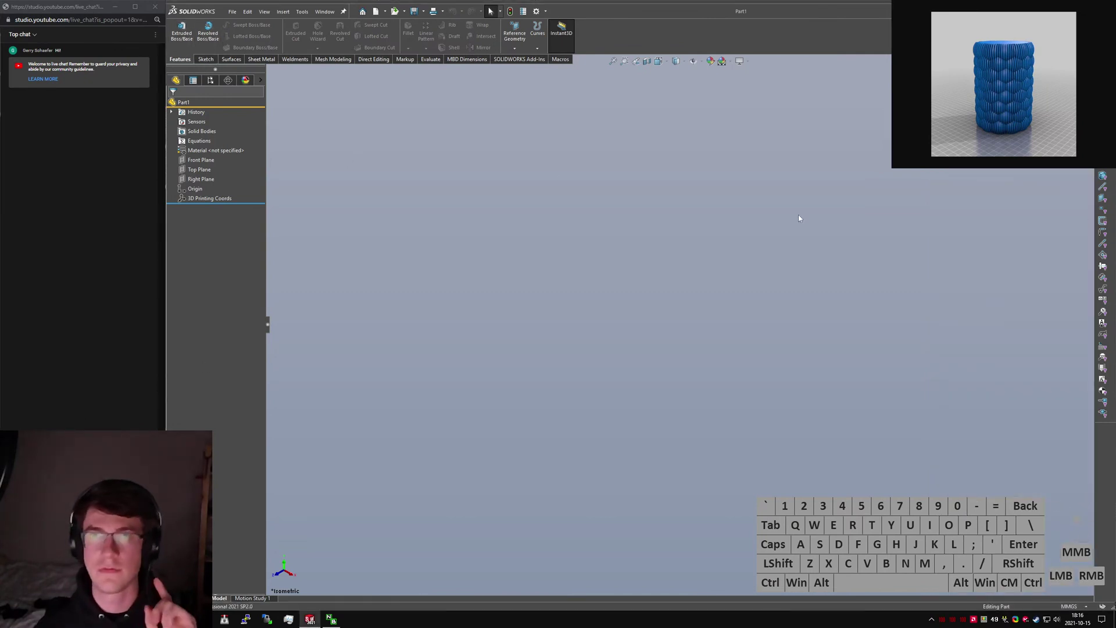
Start a new sketch on the Top Plane.
click(206, 59)
click(178, 29)
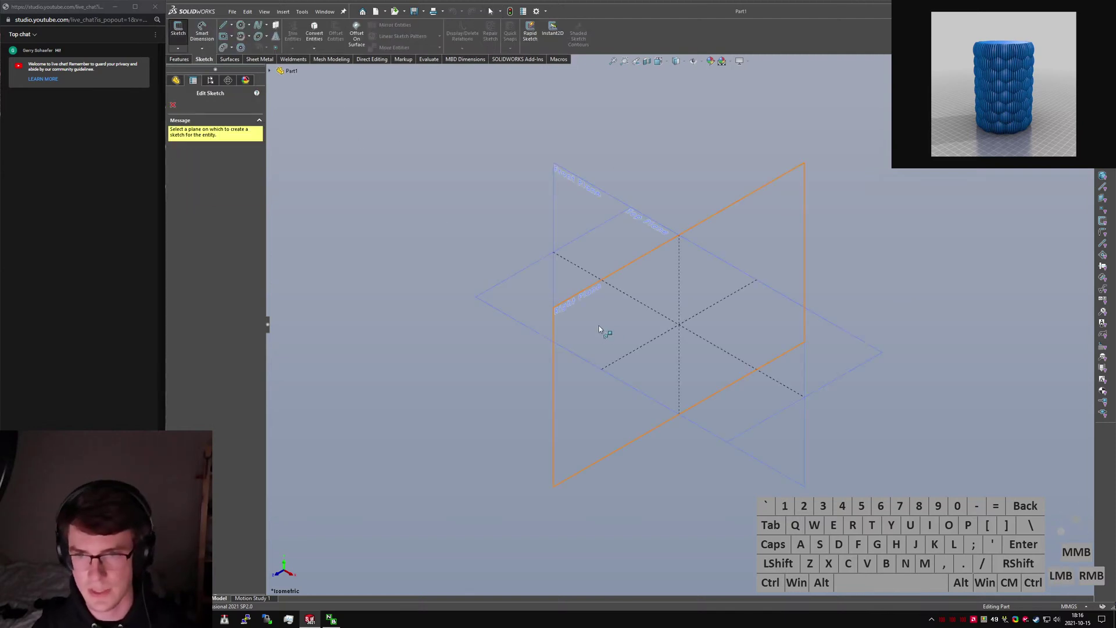
click(507, 285)
Draw a 12-sided construction polygon at the origin and centre a circle on its top vertex.
click(241, 47)
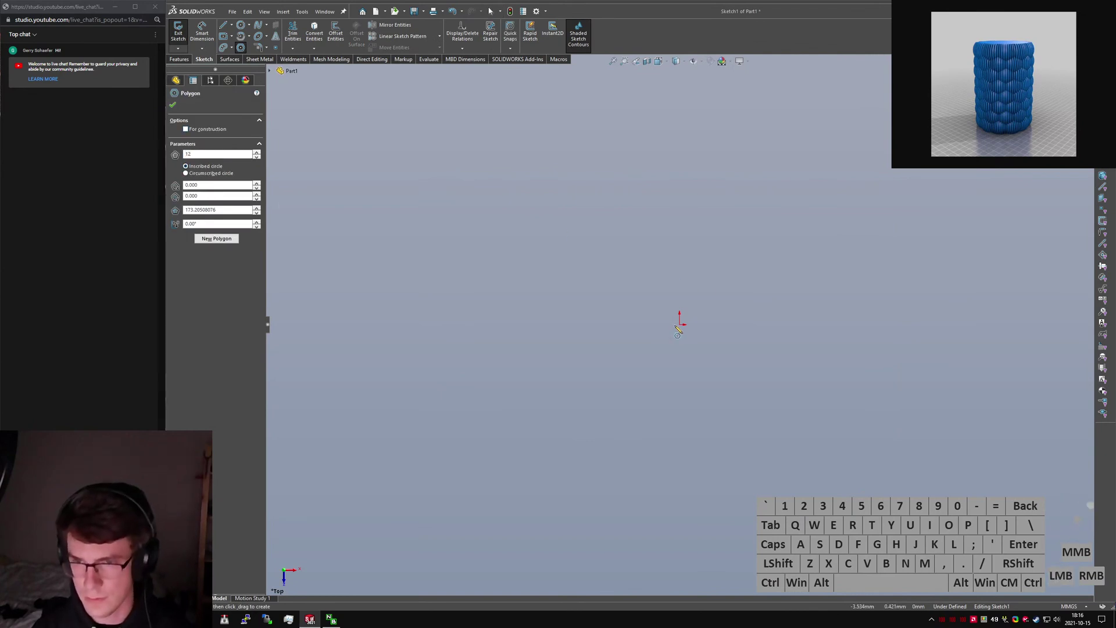
click(680, 324)
click(679, 184)
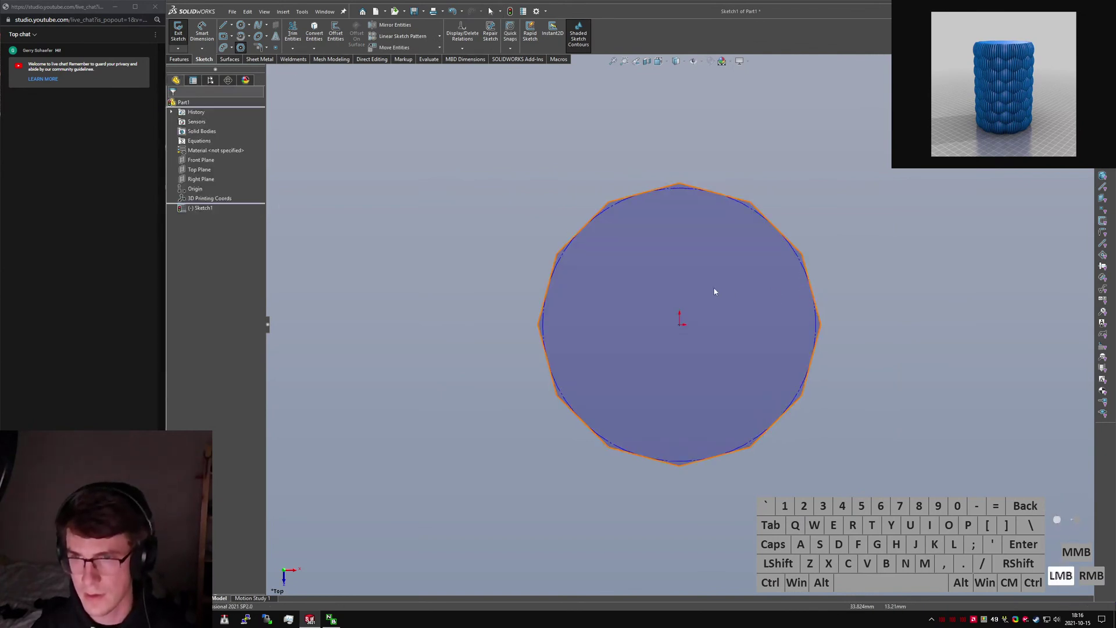
click(715, 292)
key(alt+c)
click(864, 202)
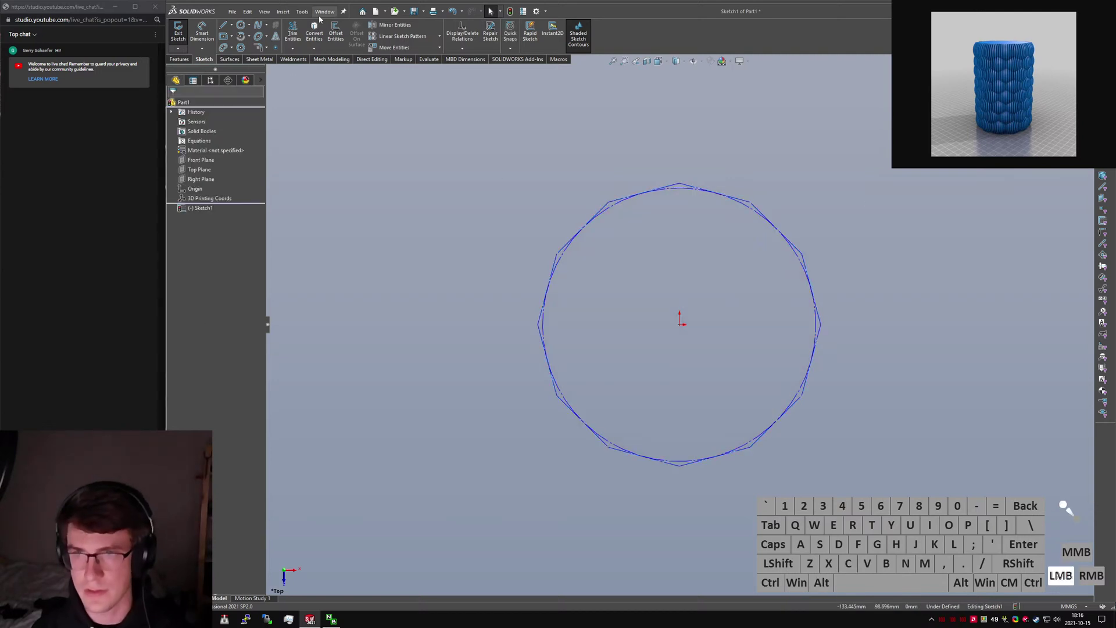
click(241, 25)
click(680, 184)
Size the top-vertex circle and draw a second circle on the neighbouring vertex.
click(692, 144)
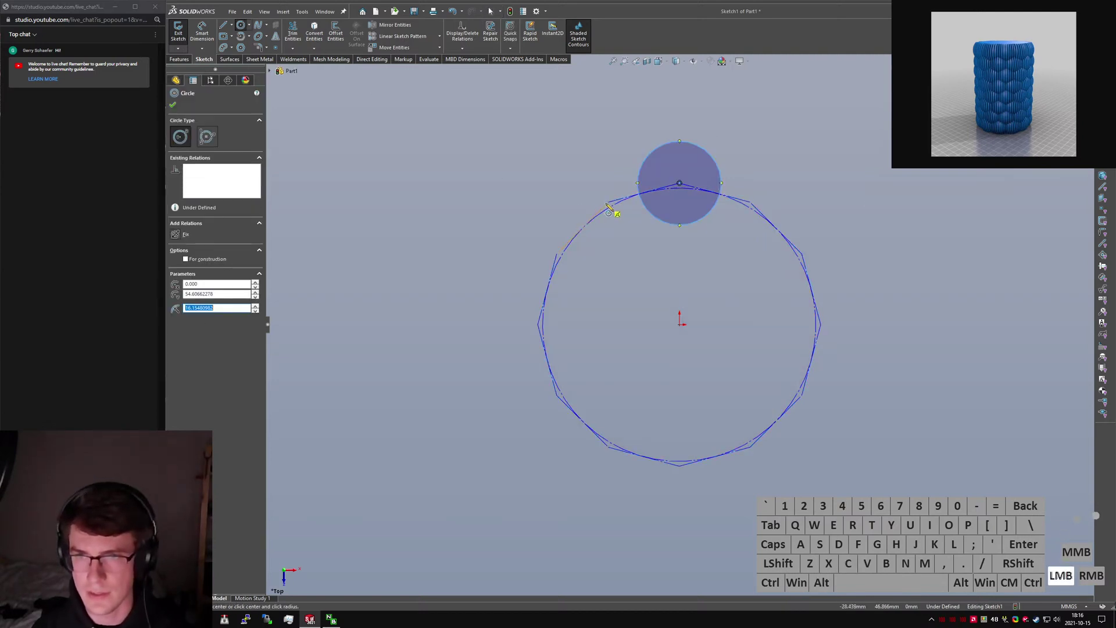
click(576, 158)
key(Escape)
click(632, 245)
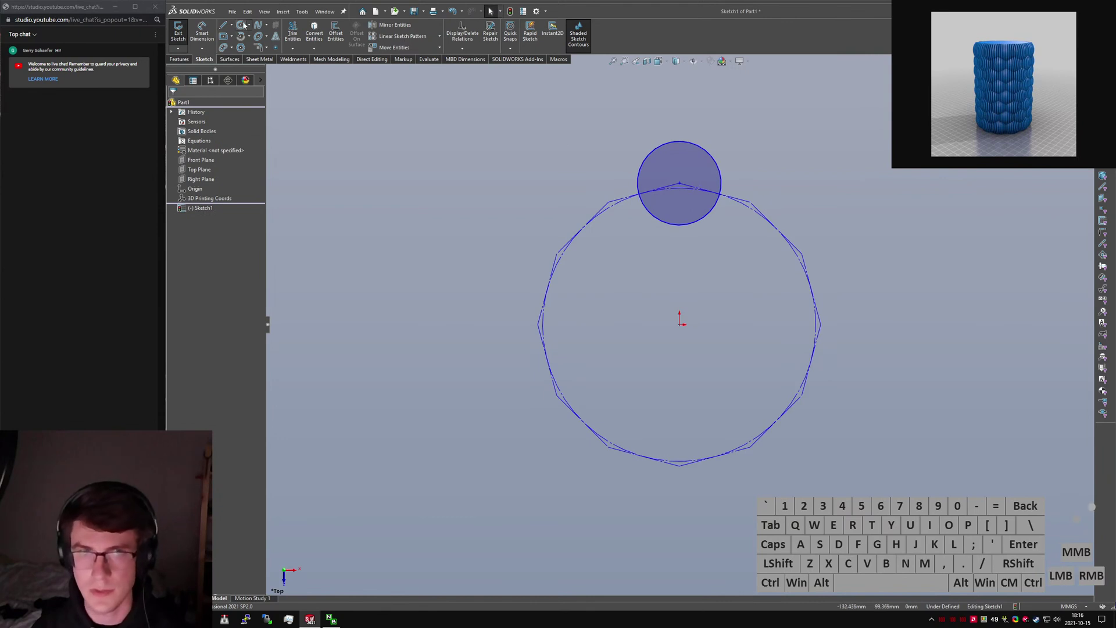
click(242, 29)
click(609, 203)
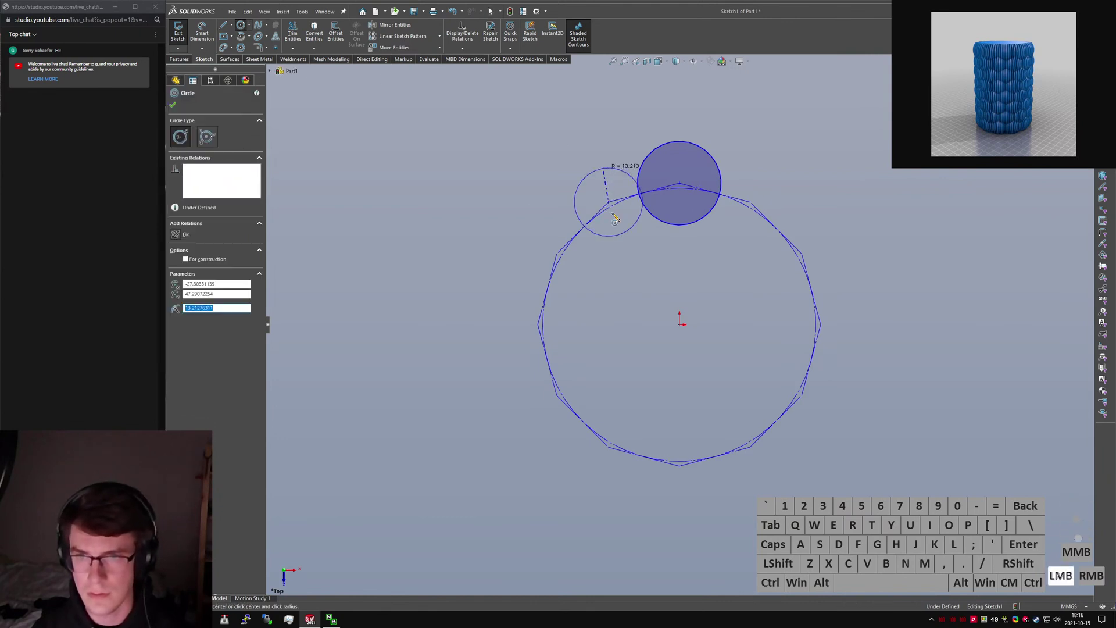
click(610, 235)
key(Escape)
Make the two circles equal and enlarge them until they overlap.
ctrl+click(682, 225)
key(alt+q)
click(640, 334)
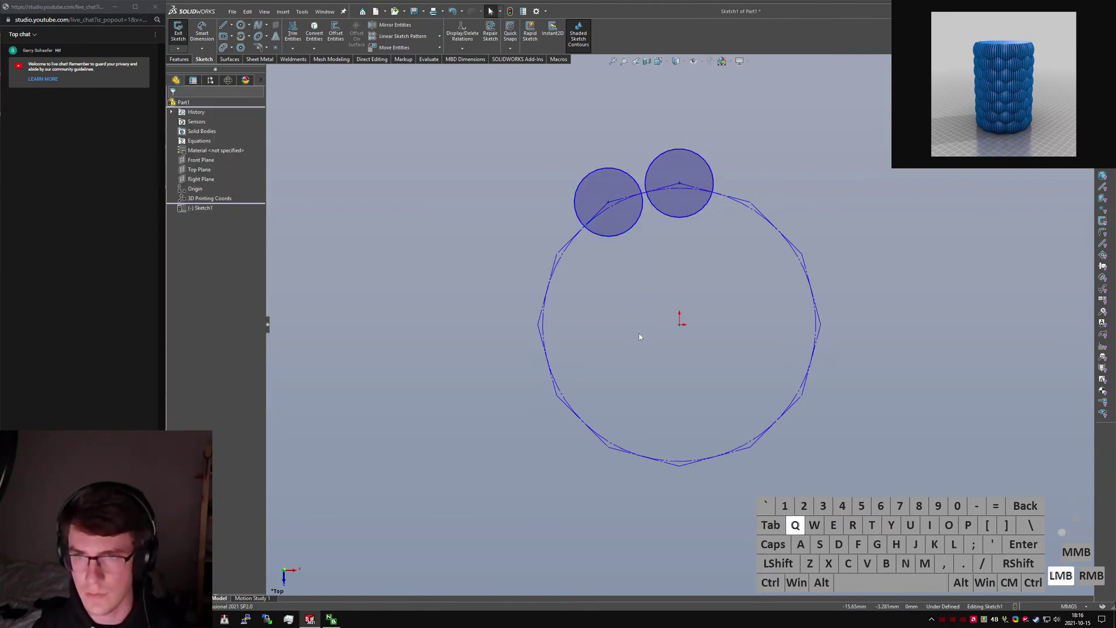
drag(640, 187, 627, 148)
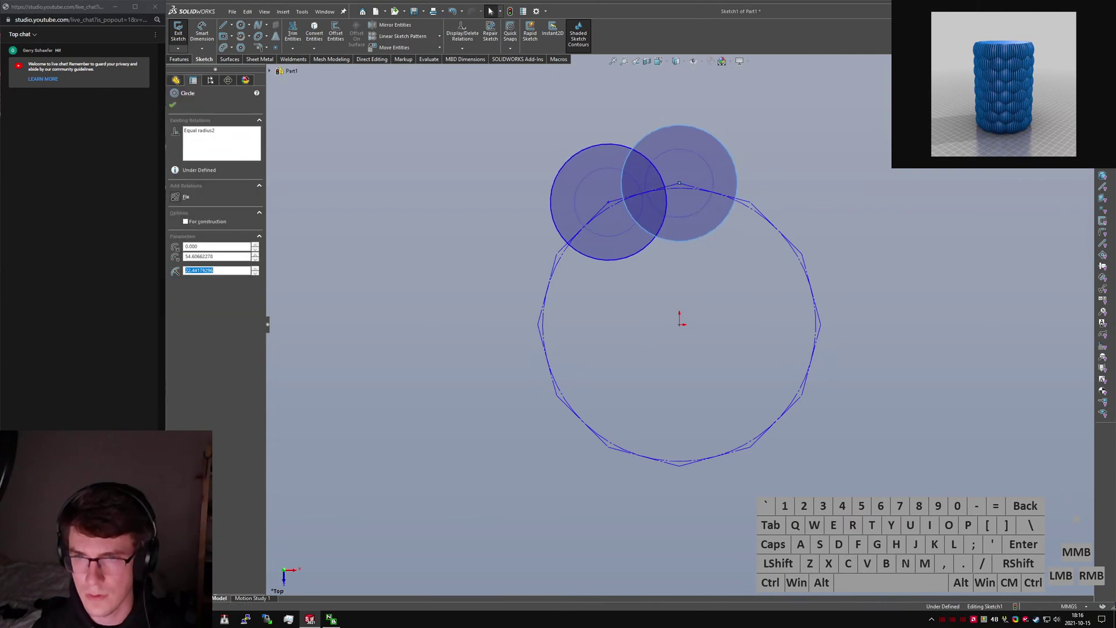
click(524, 135)
Add a large origin-centred construction circle around the bubbles and dimension its diameter.
click(679, 321)
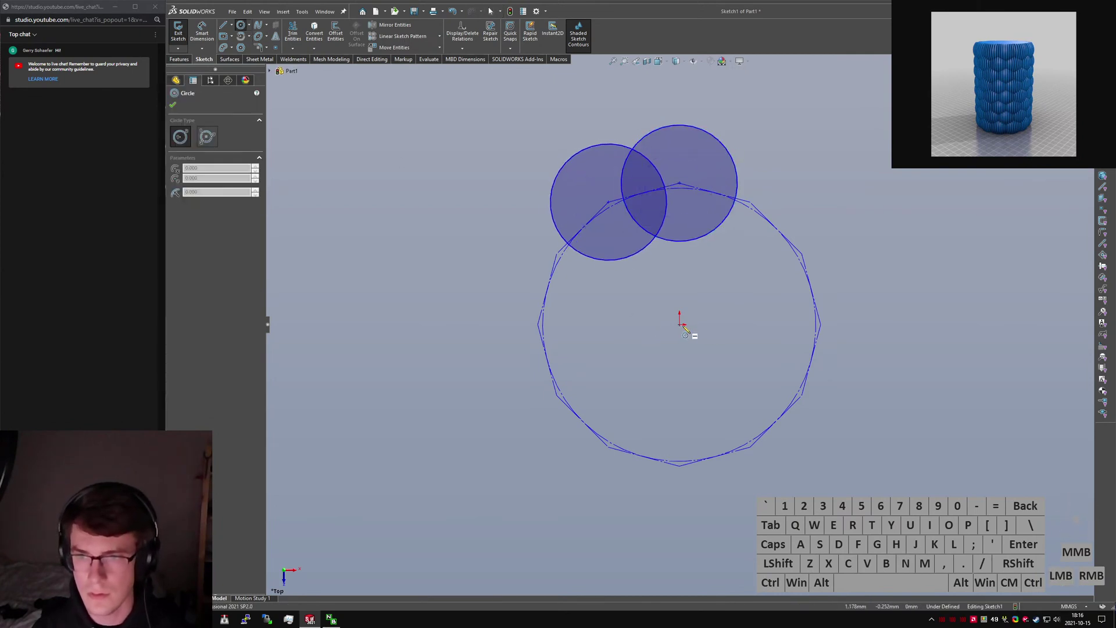
click(571, 134)
key(alt+c)
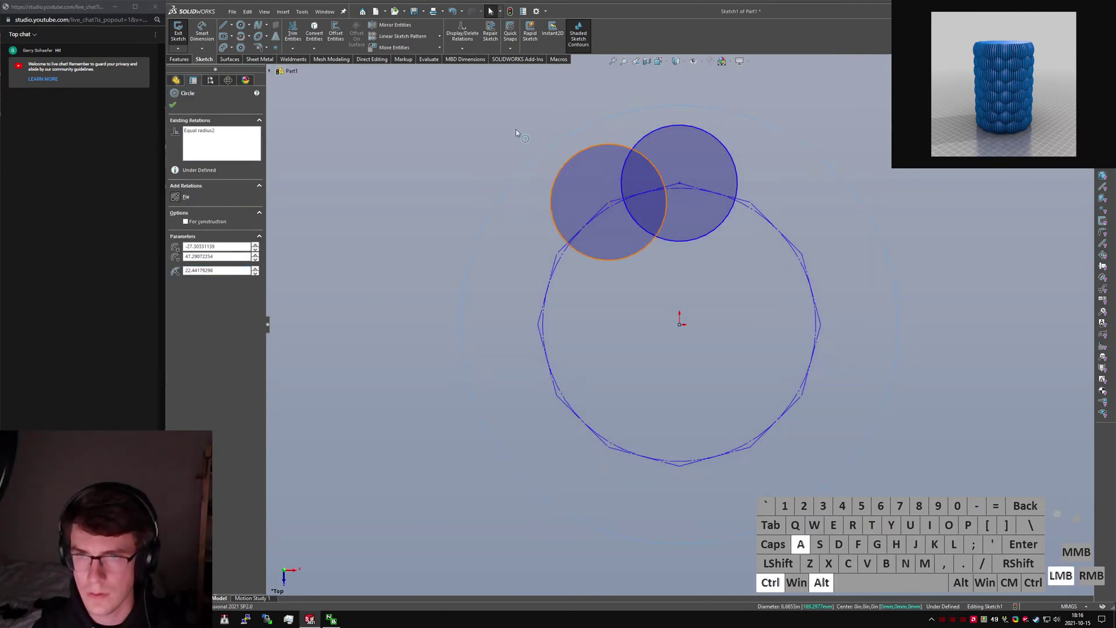
click(462, 122)
scroll(640, 110, down, 5)
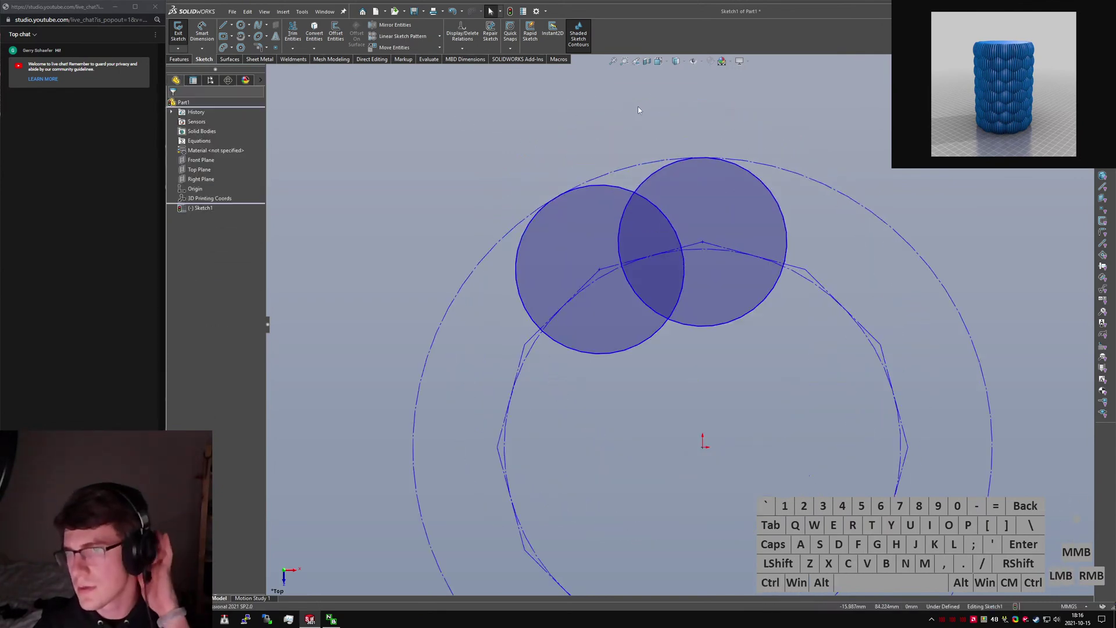
right_drag(605, 156, 588, 125)
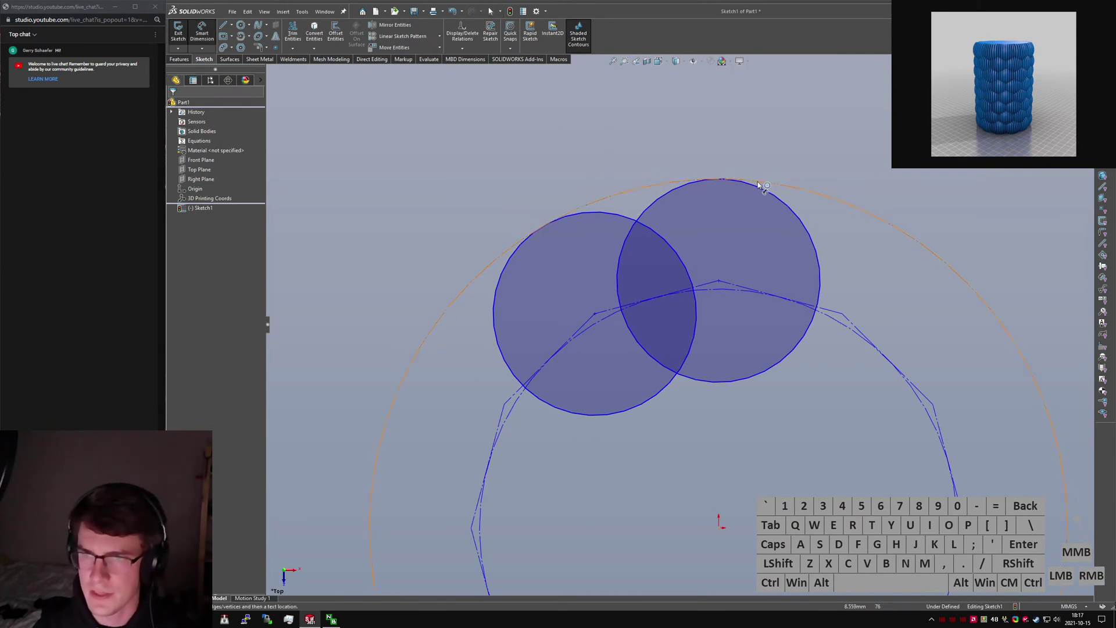
click(724, 172)
scroll(680, 323, up, 4)
Place the Ø100 diameter dimension on the outer construction circle.
click(948, 173)
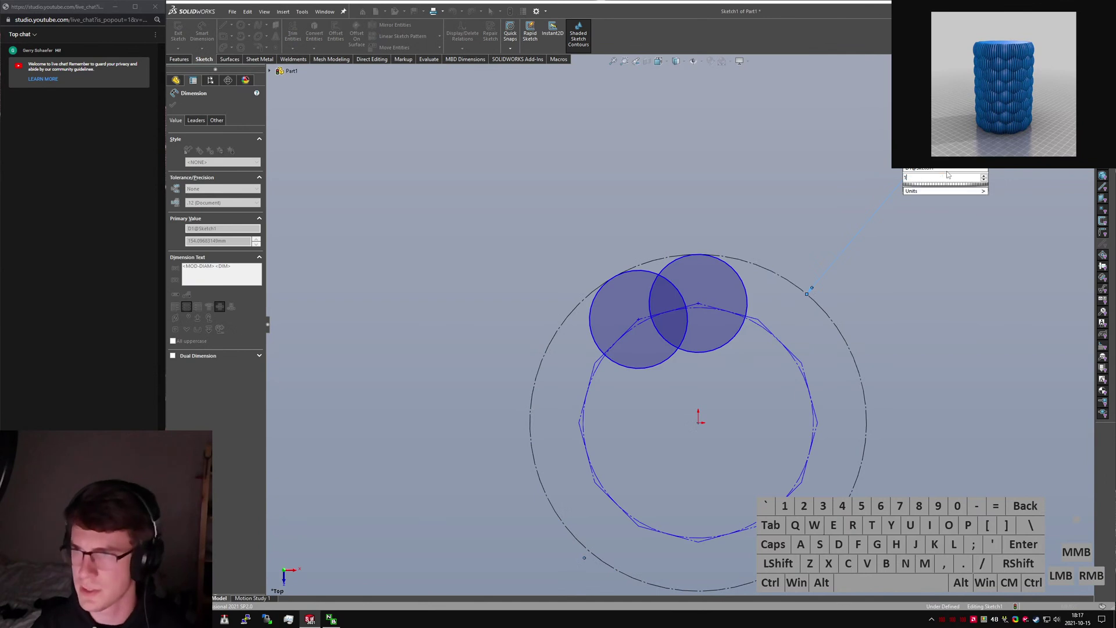
key(Escape)
scroll(721, 240, down, 3)
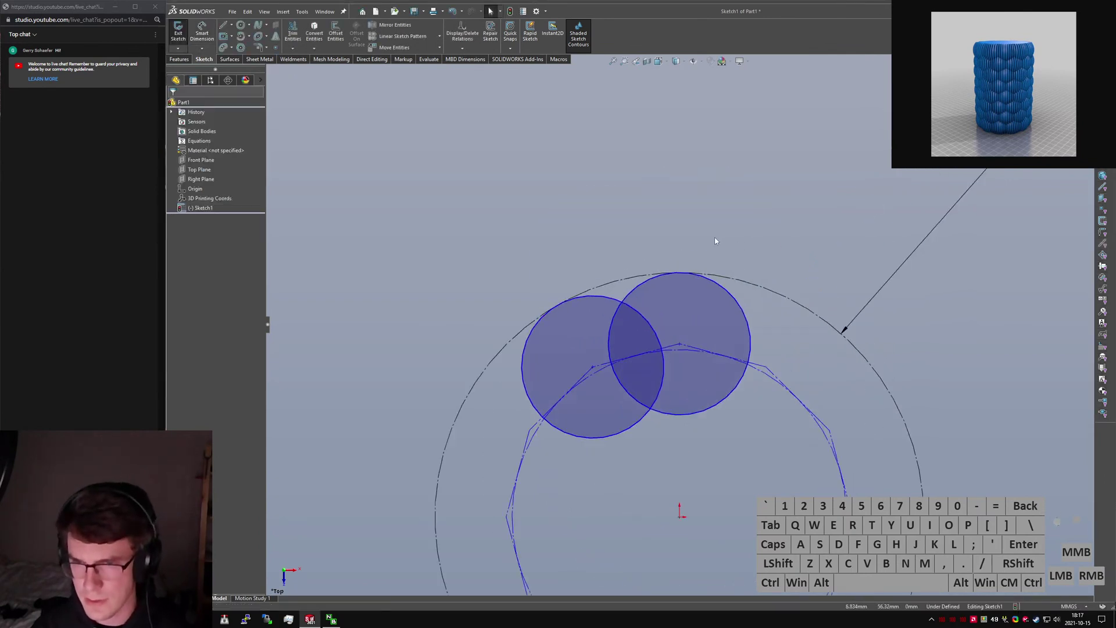
right_drag(672, 241, 667, 202)
Place a sketch point where the two bubble circles intersect.
click(241, 25)
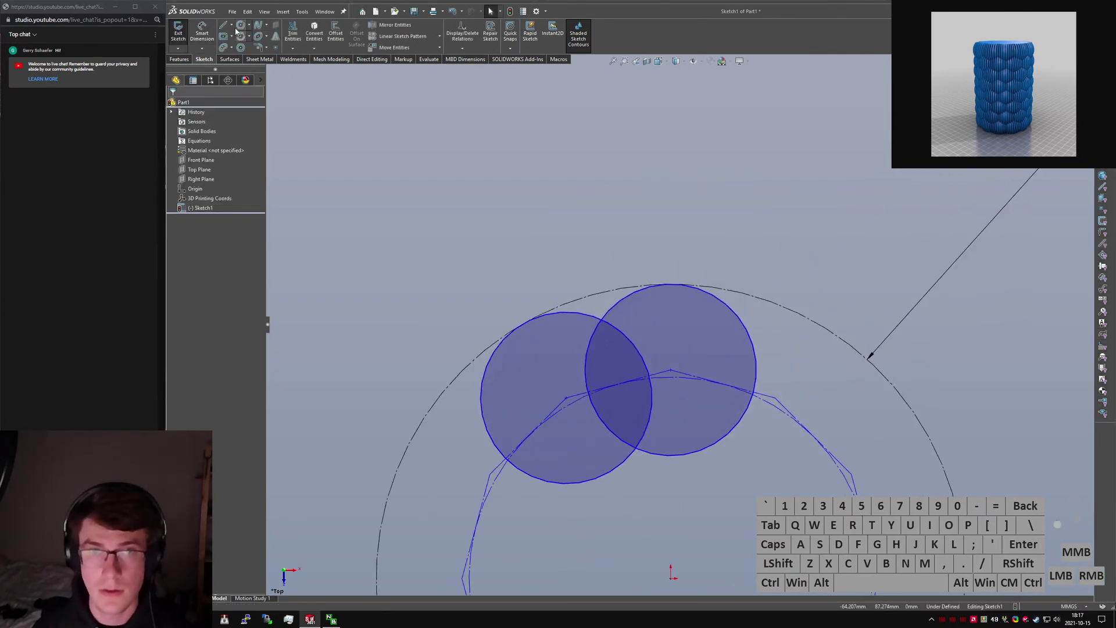
click(672, 581)
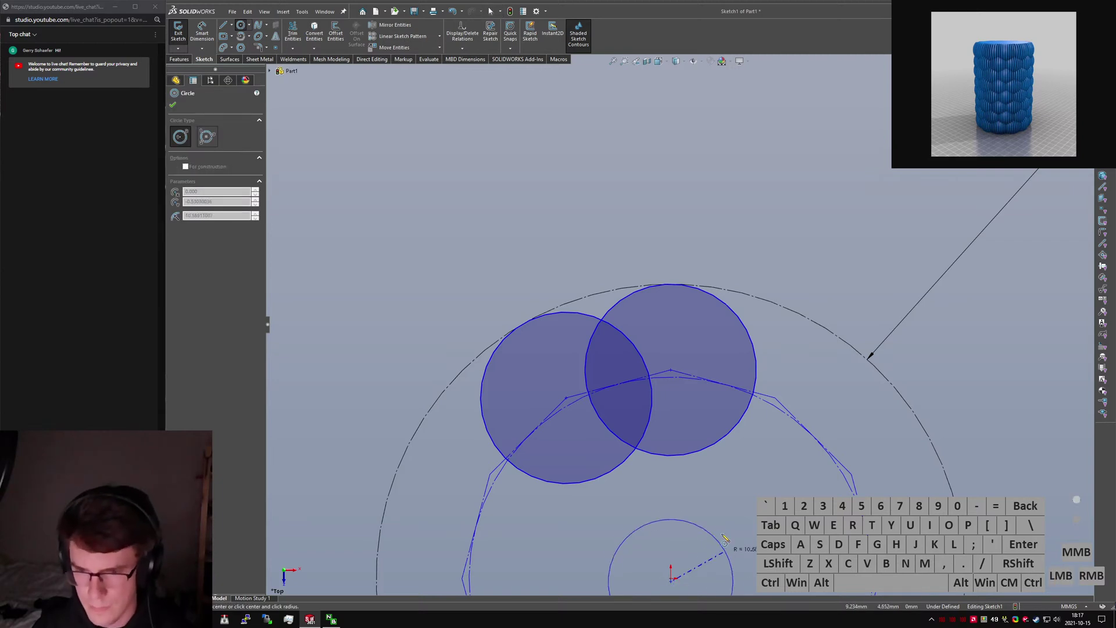
key(Escape)
right_drag(699, 519, 745, 519)
click(672, 578)
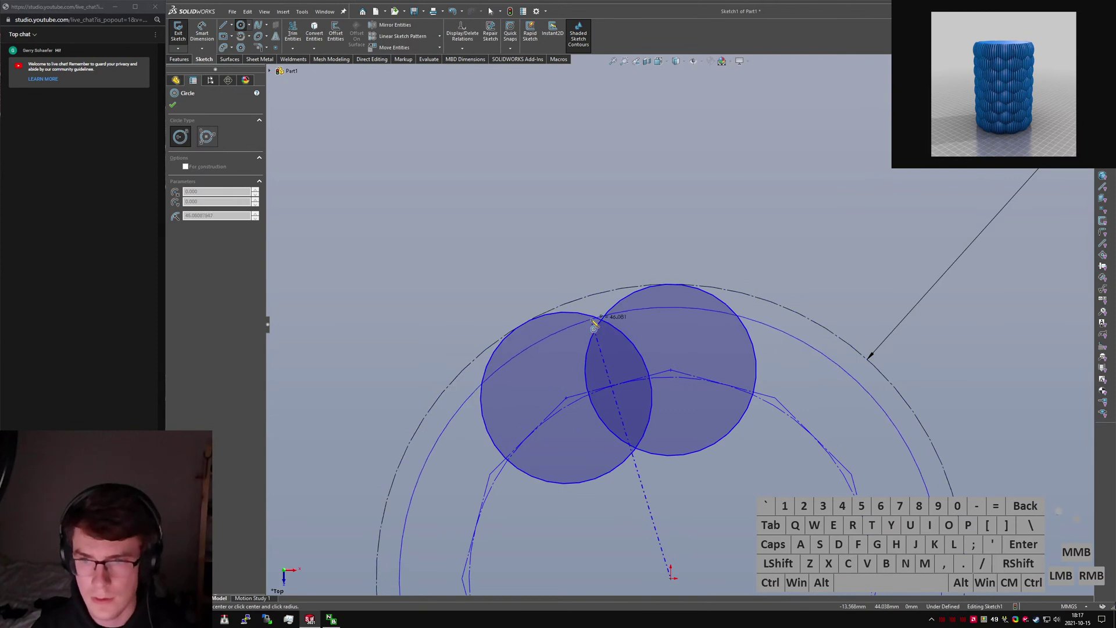
key(Escape)
click(276, 48)
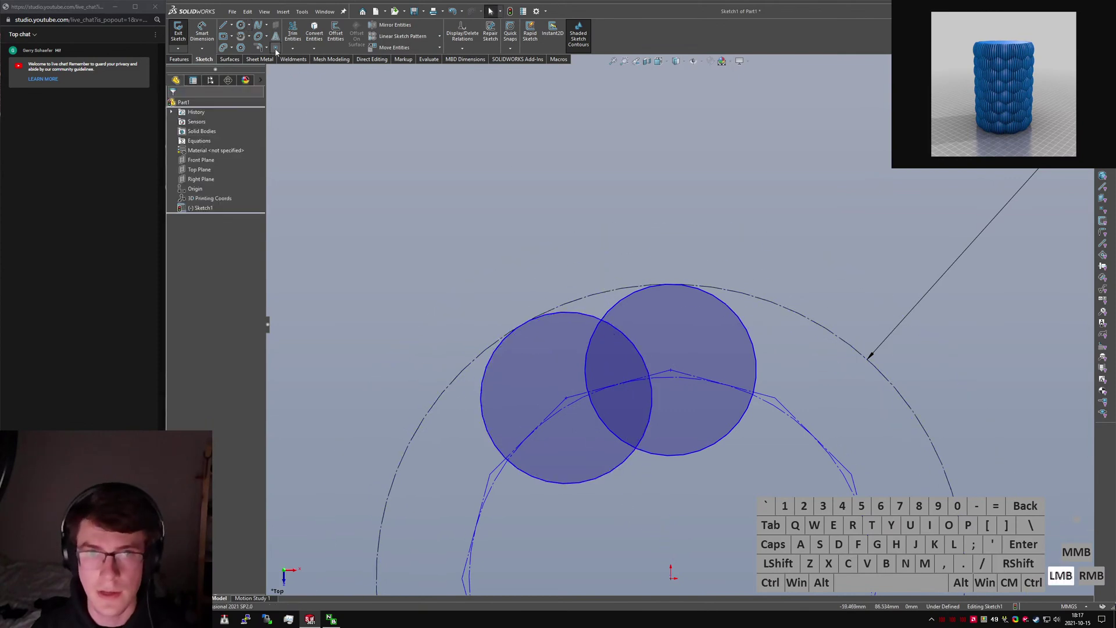
click(611, 326)
key(Escape)
Draw a construction circle from the origin through the intersection point.
right_drag(550, 227, 512, 233)
click(672, 577)
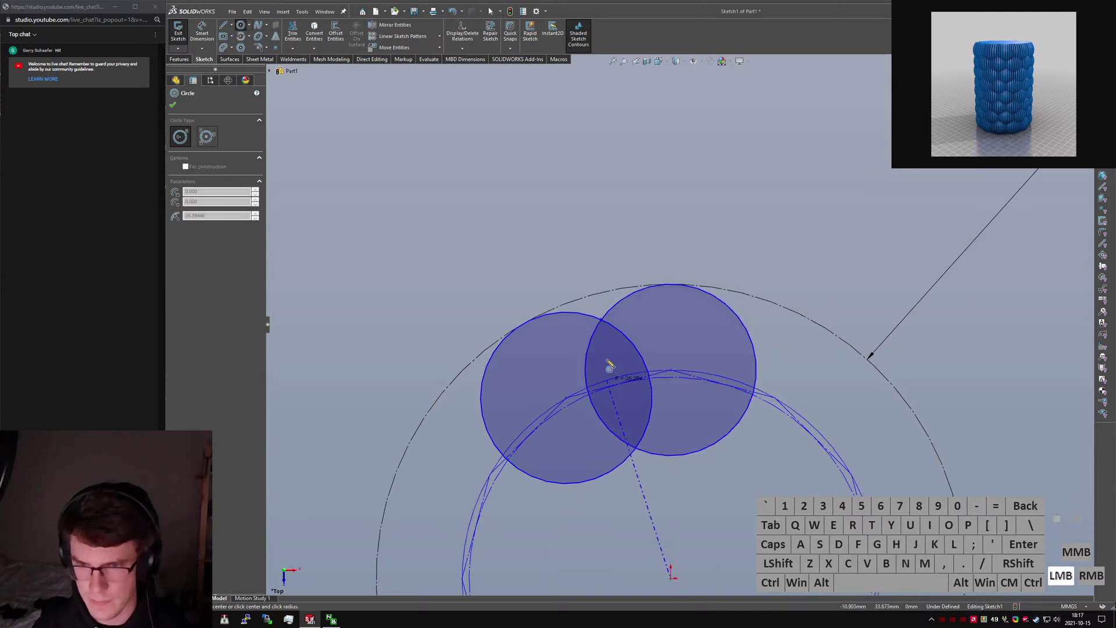
click(611, 320)
click(661, 312)
key(alt+c)
click(728, 233)
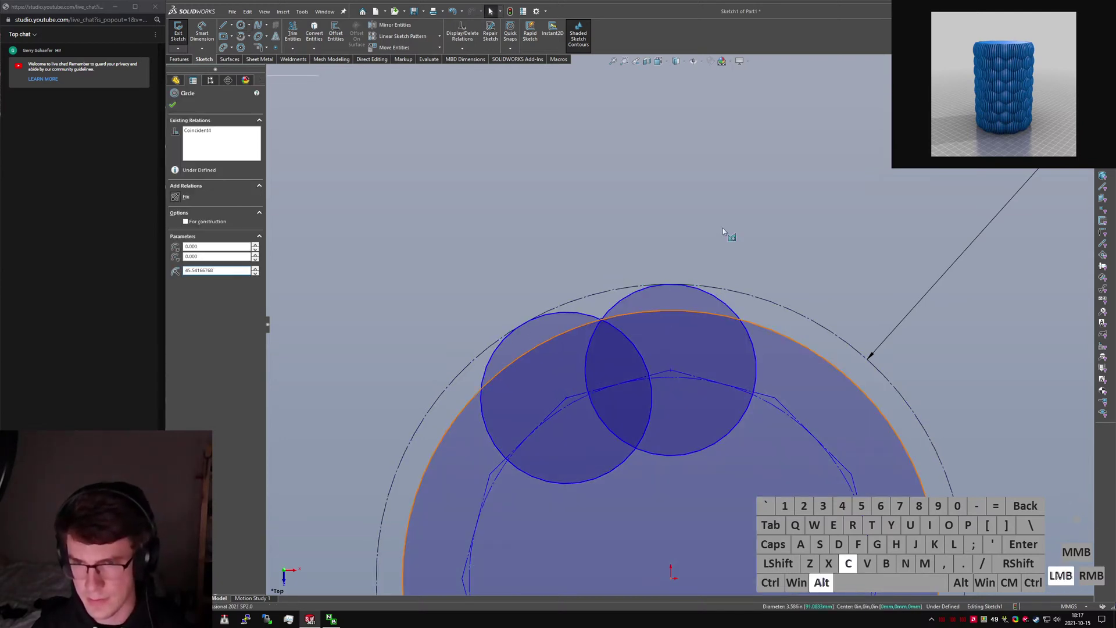
Dimension the new circle at 95 mm diameter, then delete that dimension.
right_drag(759, 251, 774, 366)
click(768, 333)
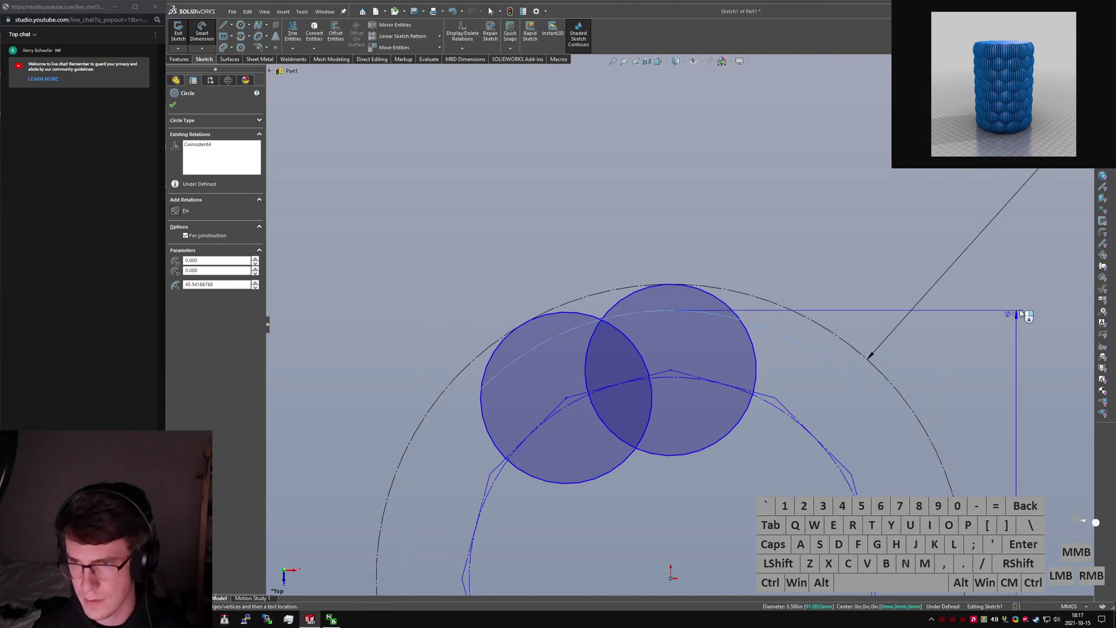
click(1049, 333)
click(998, 298)
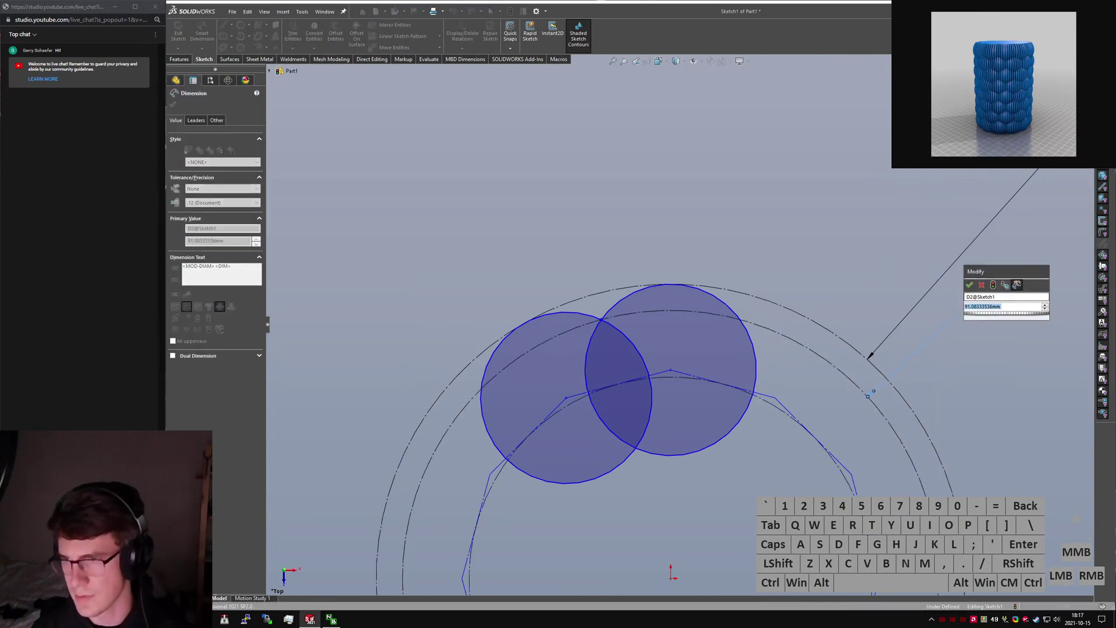
text(95)
key(Return)
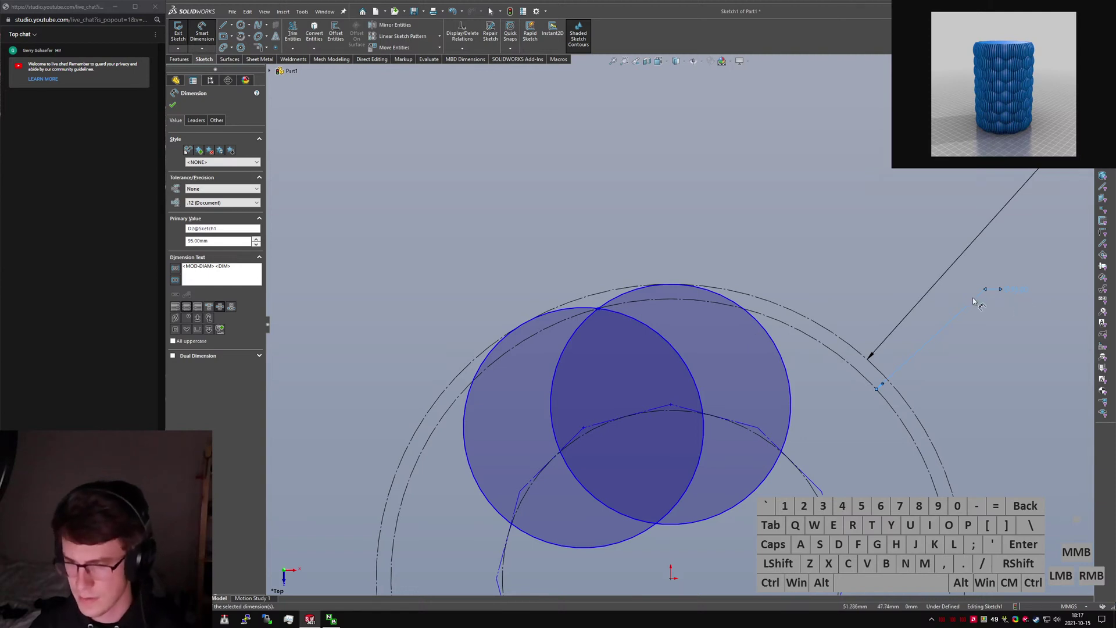
key(Delete)
Dimension a 5 mm gap between the inner construction circle and the Ø100 circle.
click(785, 321)
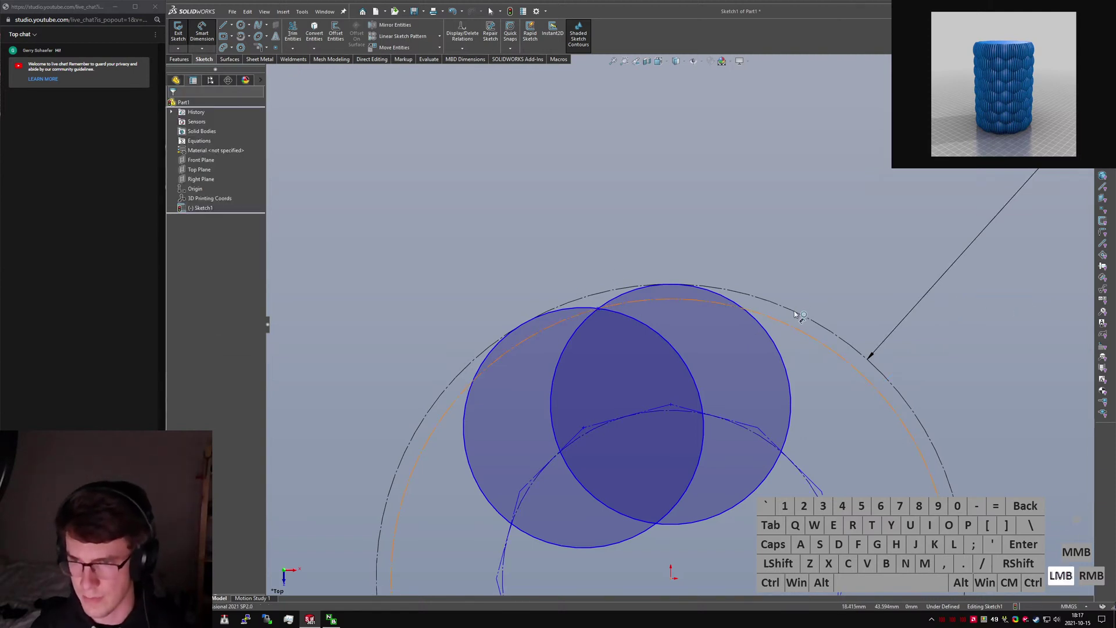
click(796, 314)
click(907, 248)
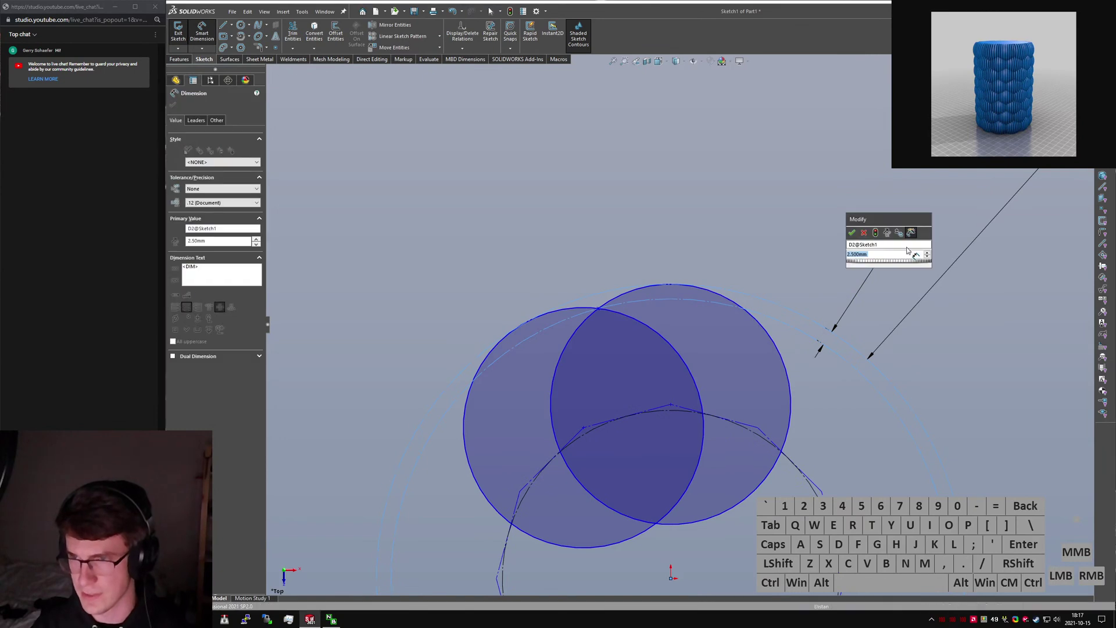
text(5)
key(Return)
key(Escape)
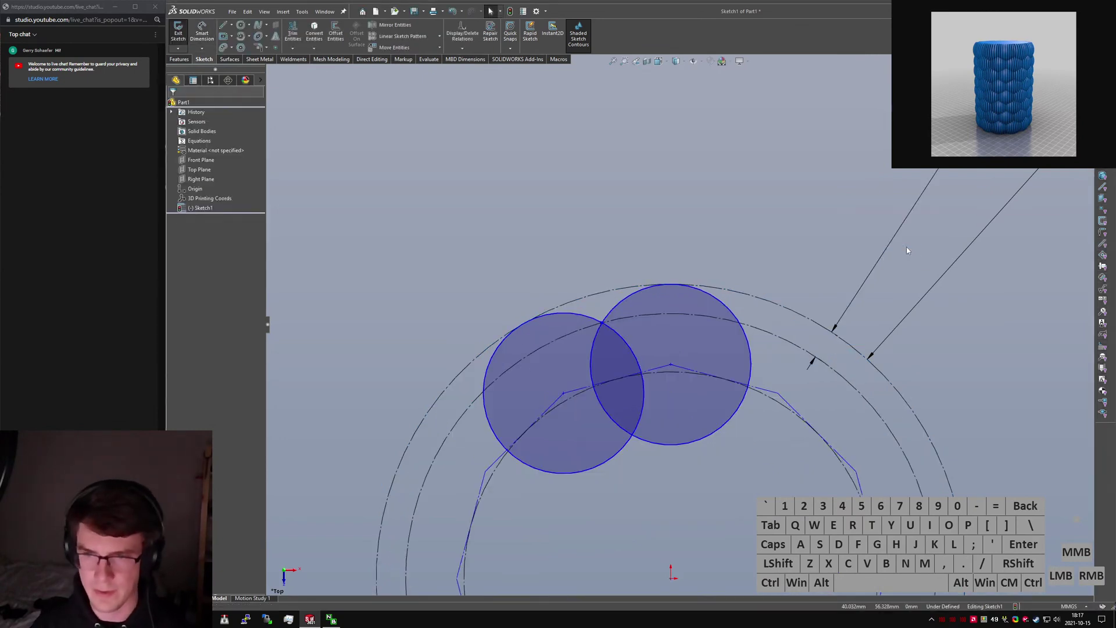
scroll(735, 435, up, 2)
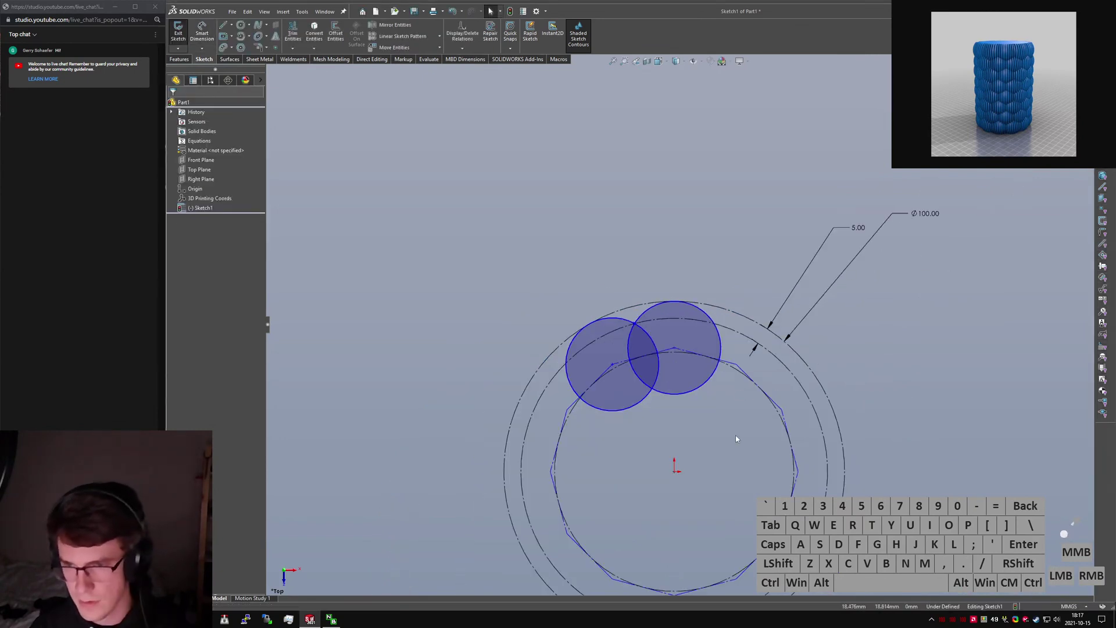
click(676, 349)
Make the centre line horizontal and convert both bubble circles to construction geometry.
key(alt+h)
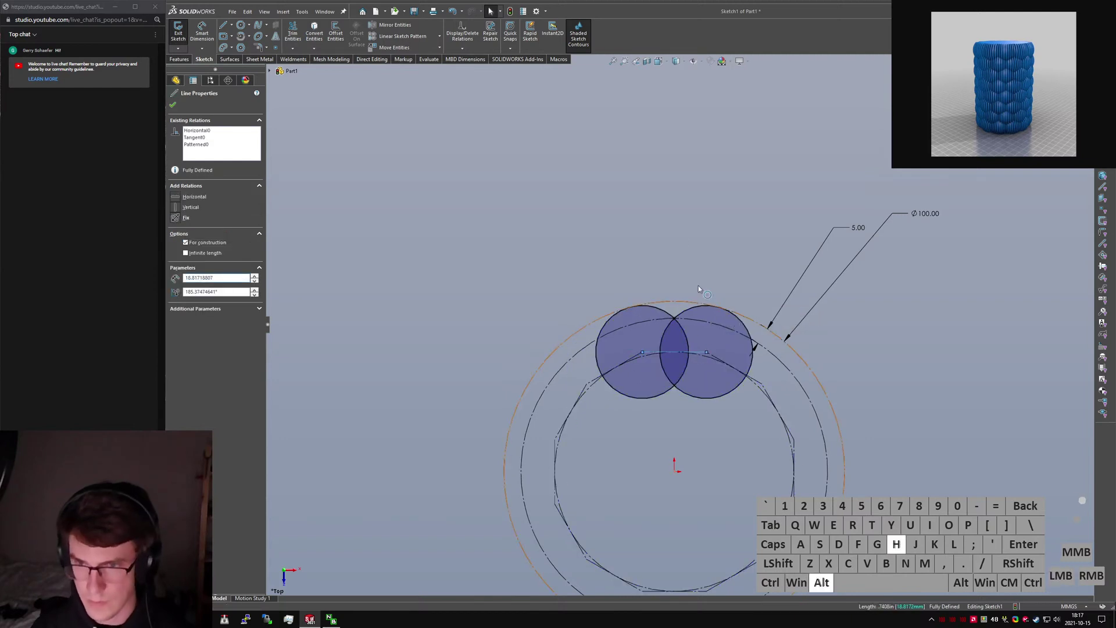
click(675, 282)
scroll(665, 291, down, 3)
click(760, 362)
key(alt+c)
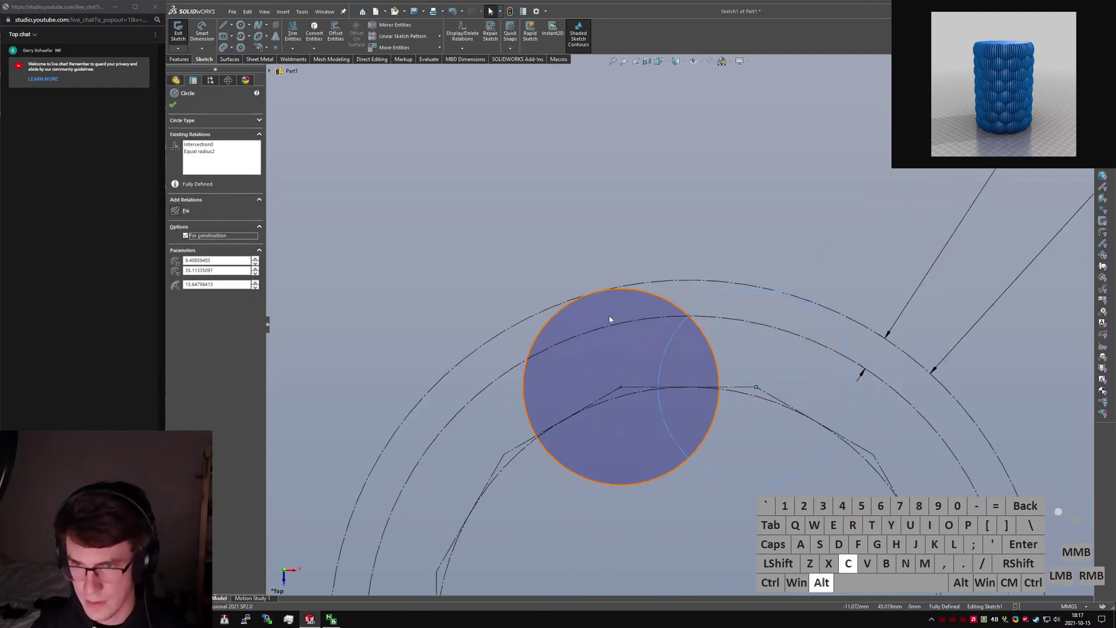
click(610, 317)
key(alt+c)
click(692, 302)
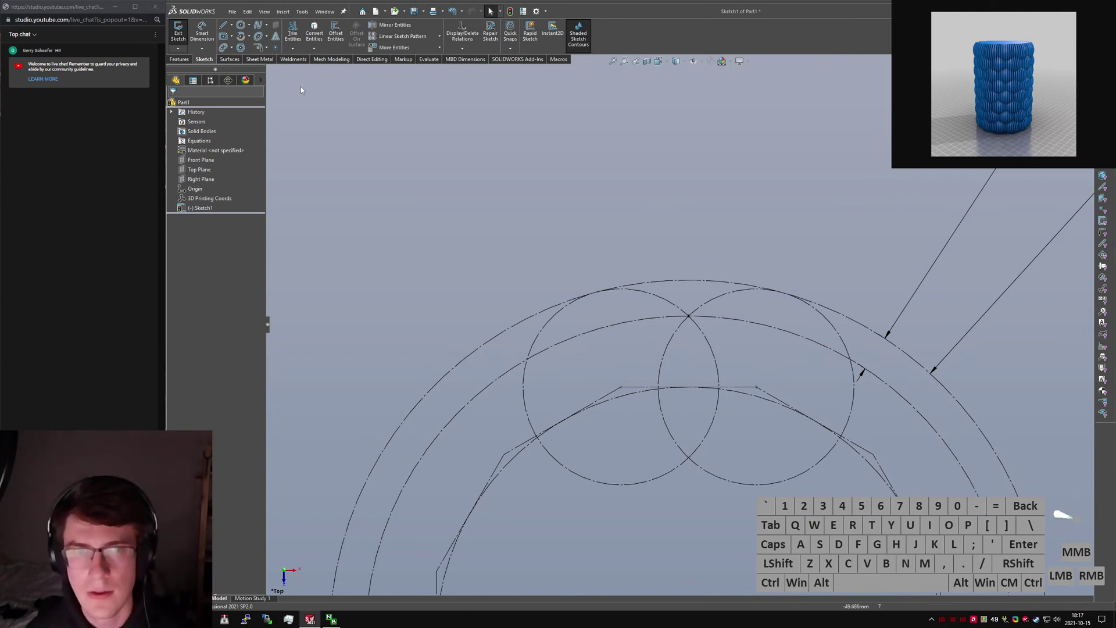
Exit Sketch1, reopen it for editing, and start a vertical line from a bubble centre.
click(178, 30)
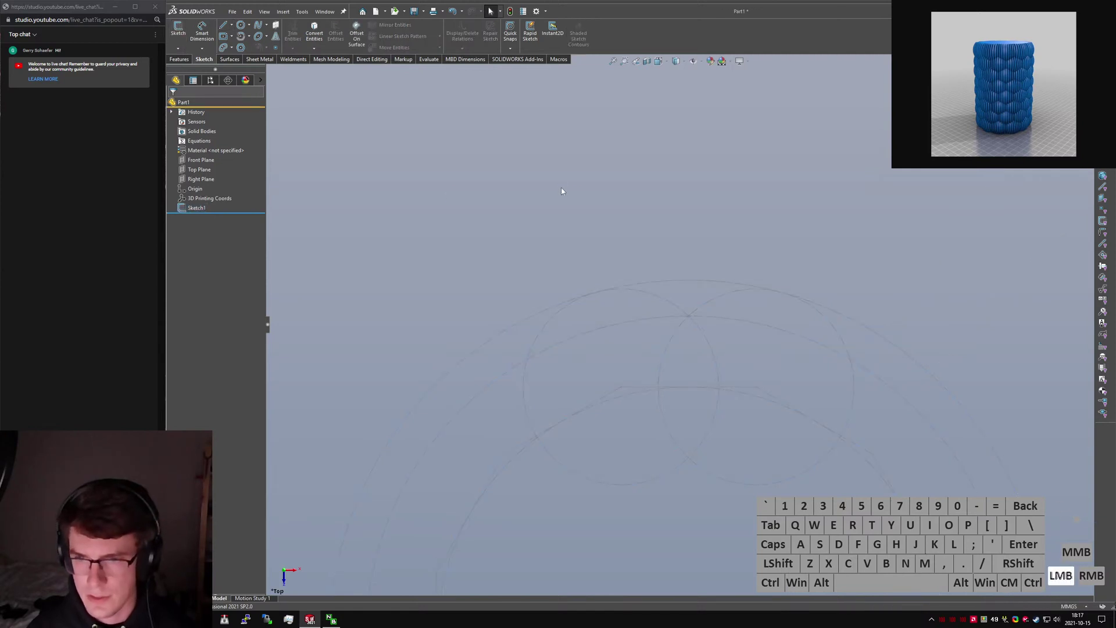
click(193, 207)
click(184, 179)
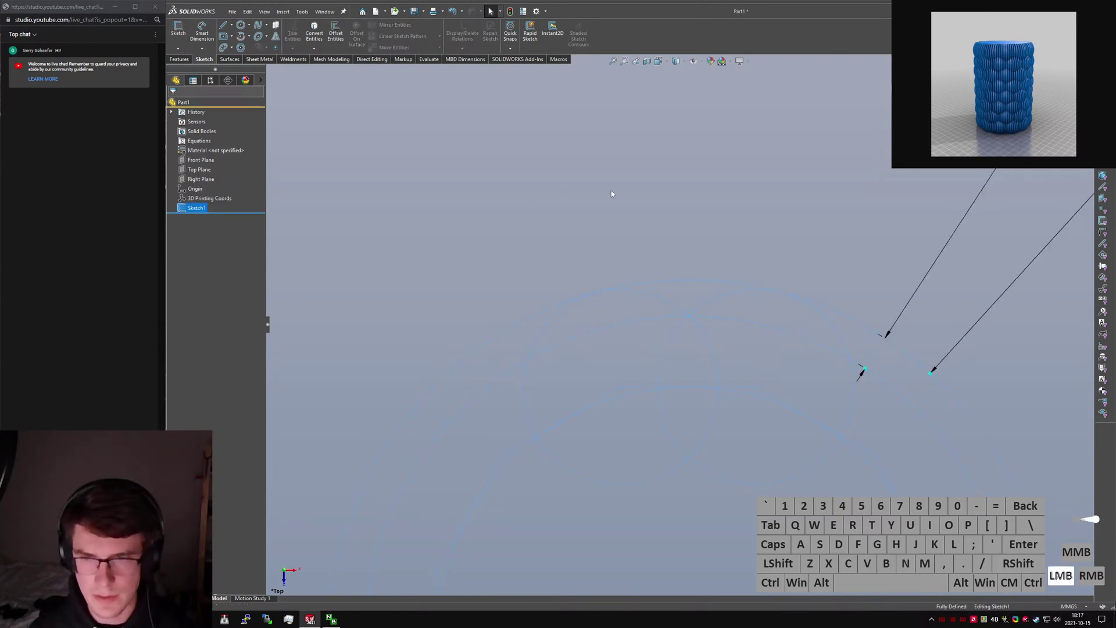
right_drag(617, 250, 619, 388)
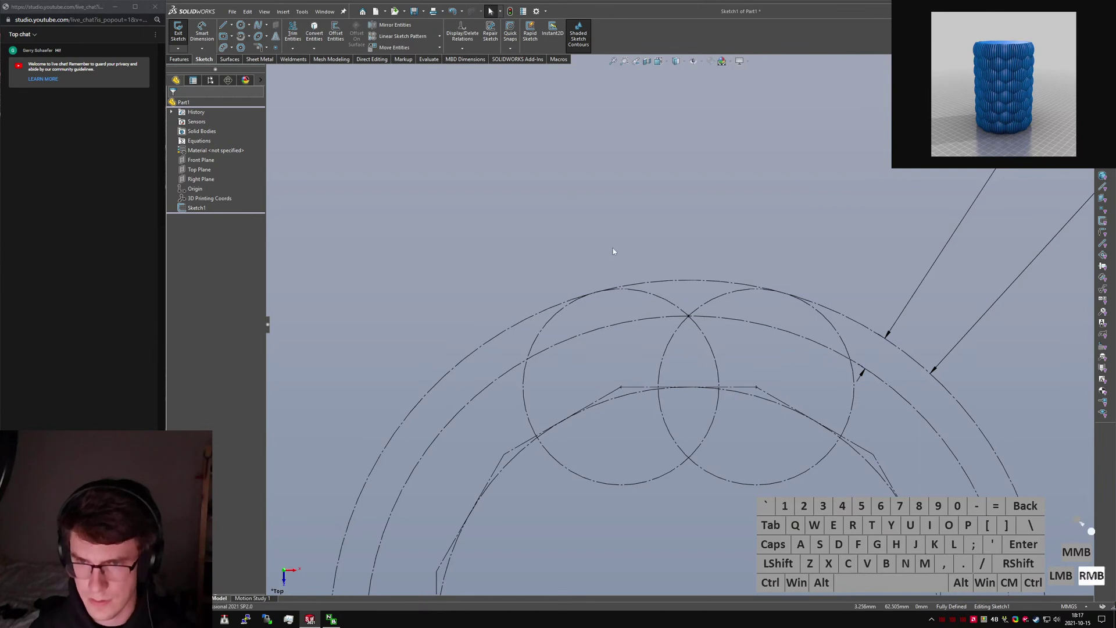
right_drag(613, 248, 627, 389)
Draw a construction line from the centre line's endpoint to the left bubble's top arc.
click(621, 387)
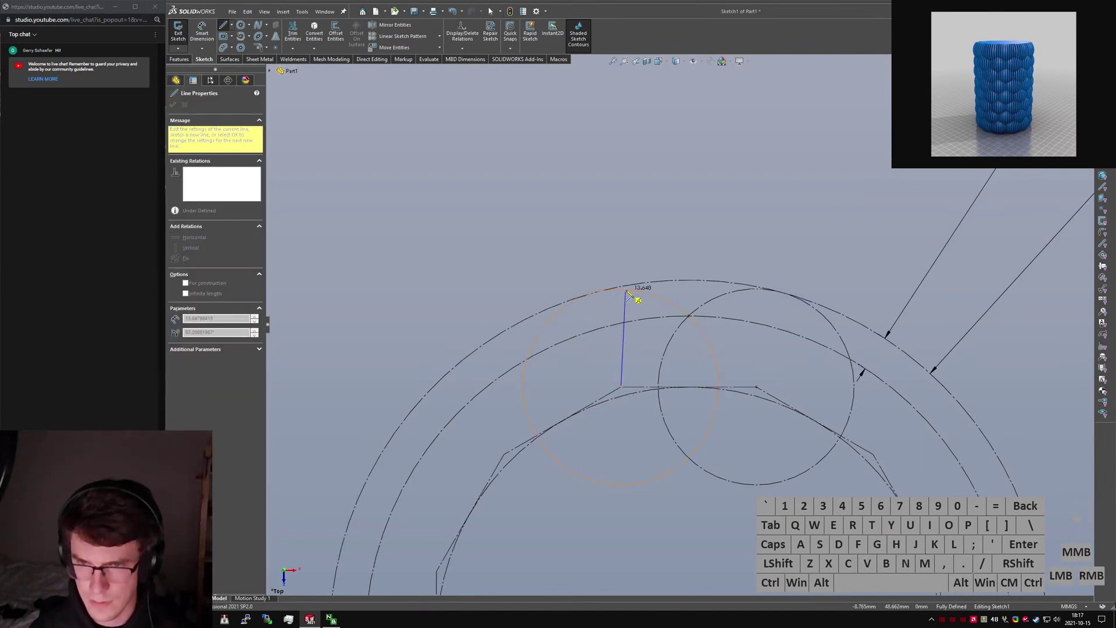
click(598, 293)
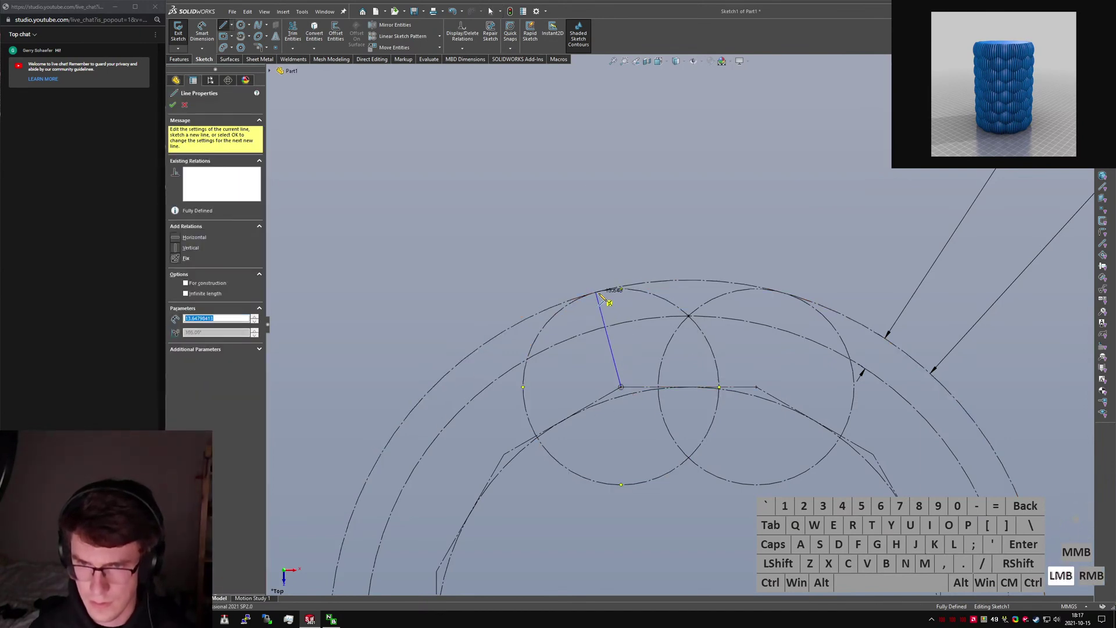
key(Escape)
key(Escape)
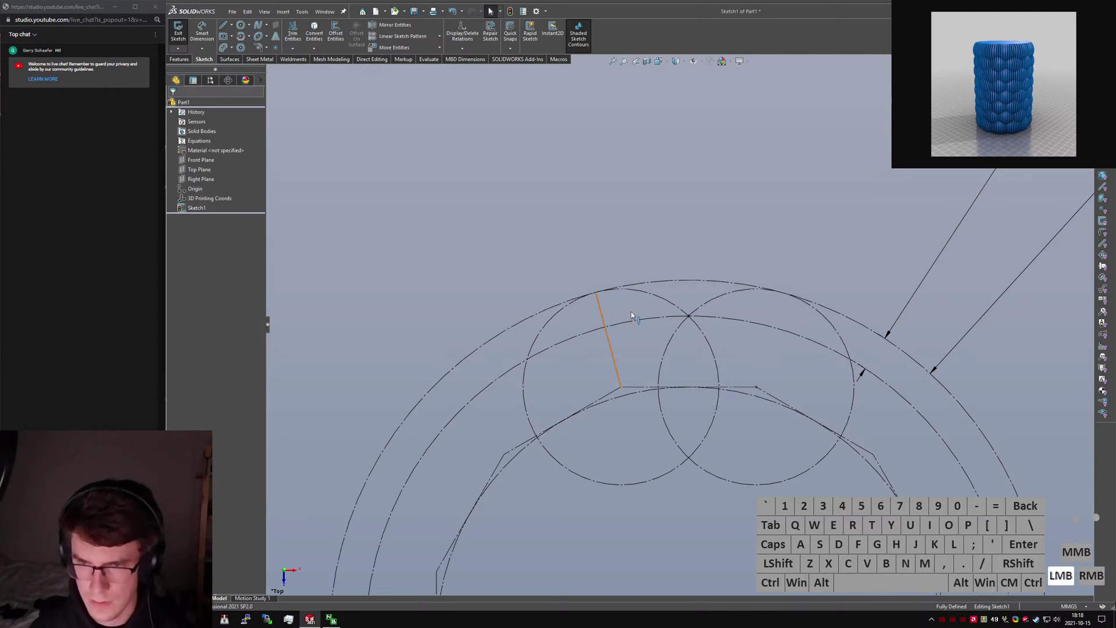
click(602, 314)
key(alt+c)
click(630, 364)
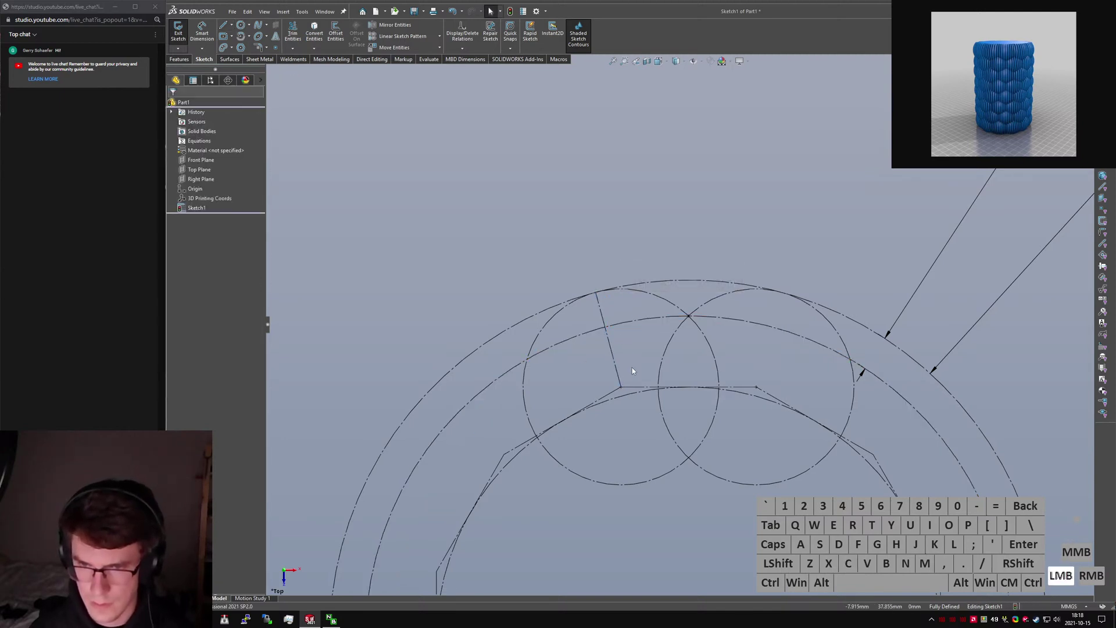
Return the left circle to solid geometry, check the slanted construction line, and restore the top view.
click(664, 295)
key(alt+c)
click(640, 235)
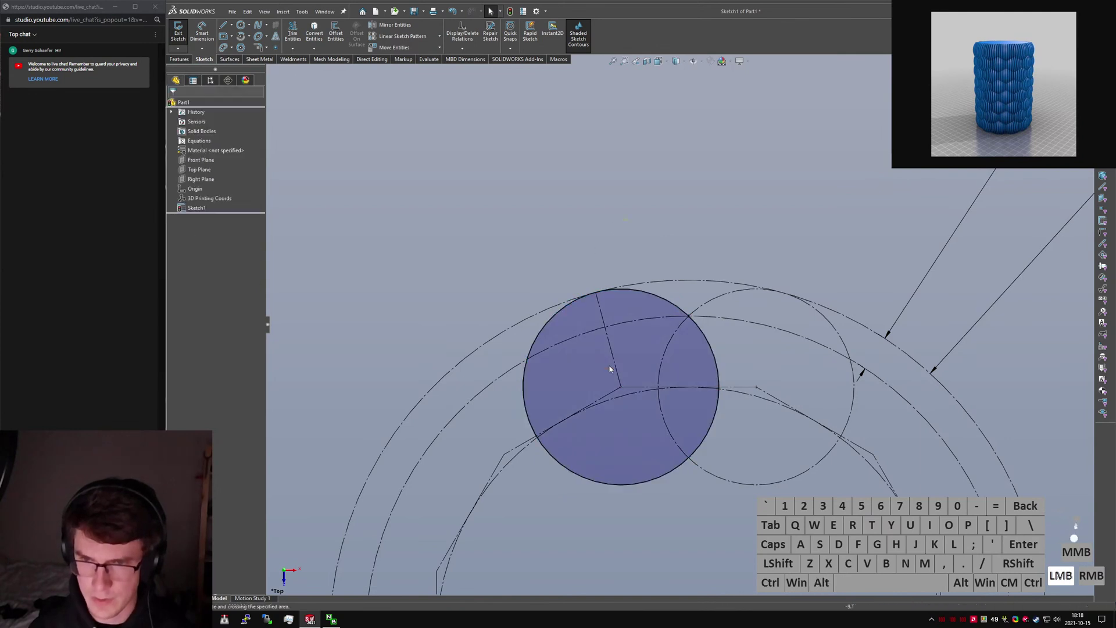
scroll(777, 259, down, 6)
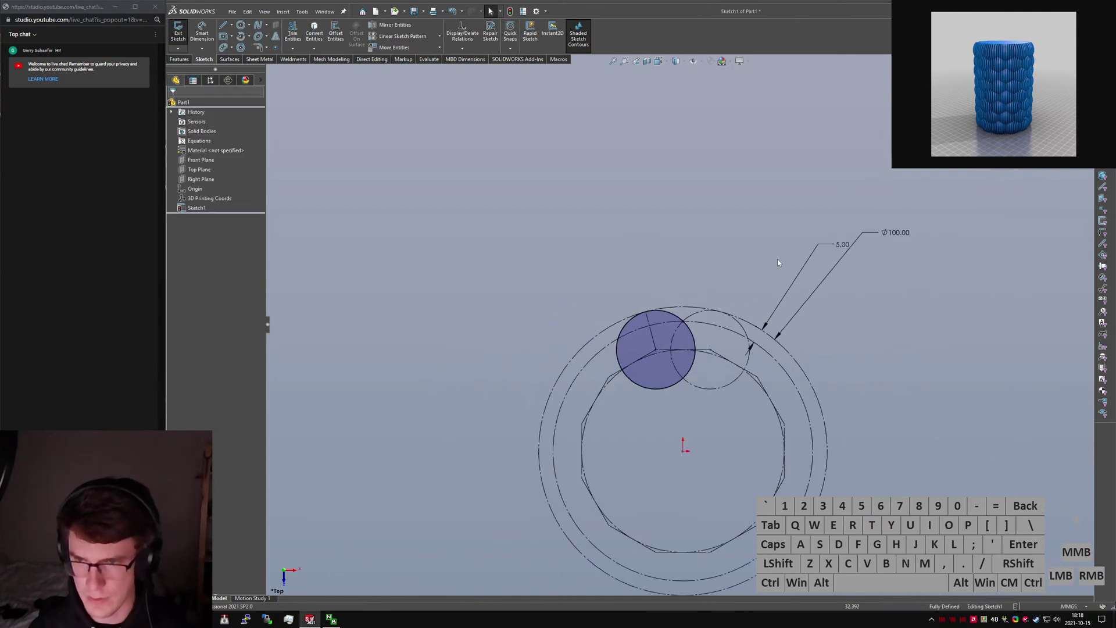
click(740, 368)
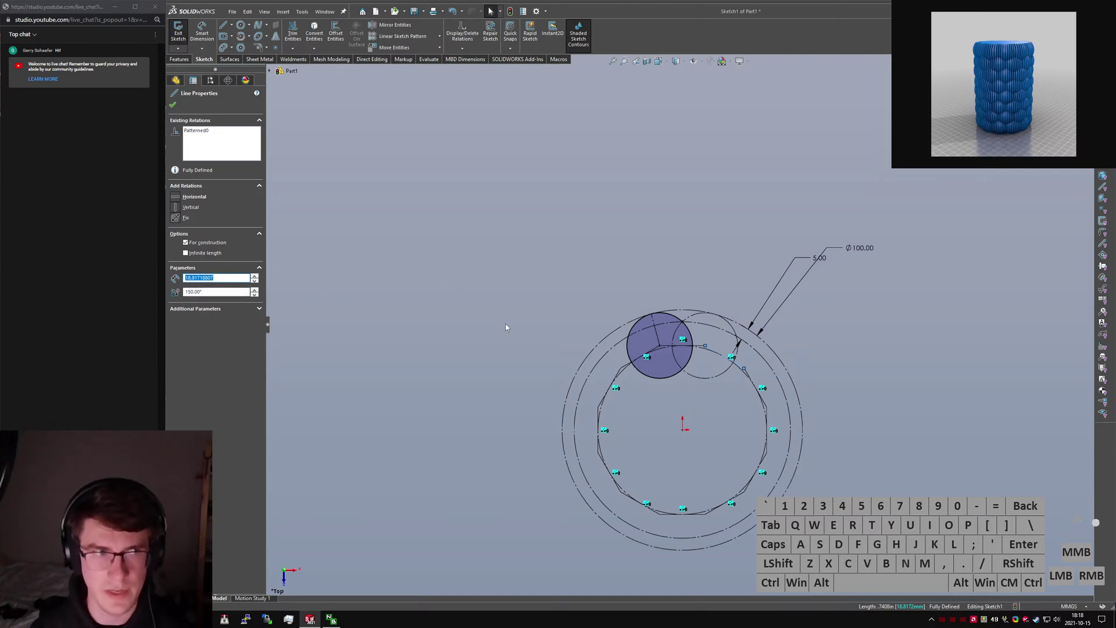
scroll(720, 377, down, 3)
scroll(707, 375, up, 1)
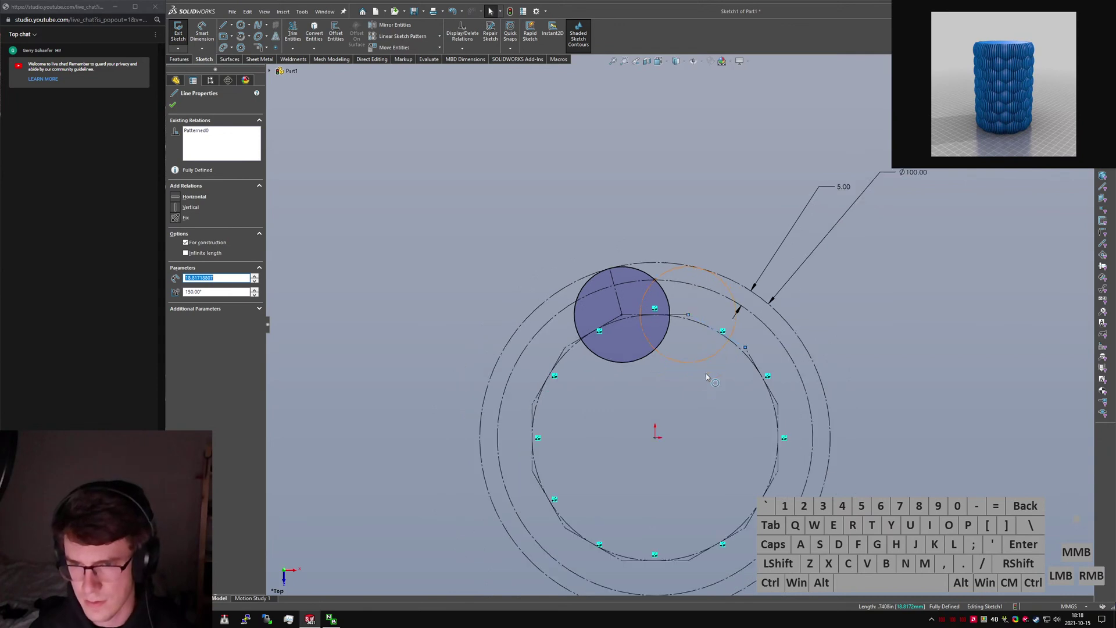
click(702, 377)
mouse_move(657, 423)
middle_down()
mouse_move(661, 399)
mouse_move(650, 414)
middle_up()
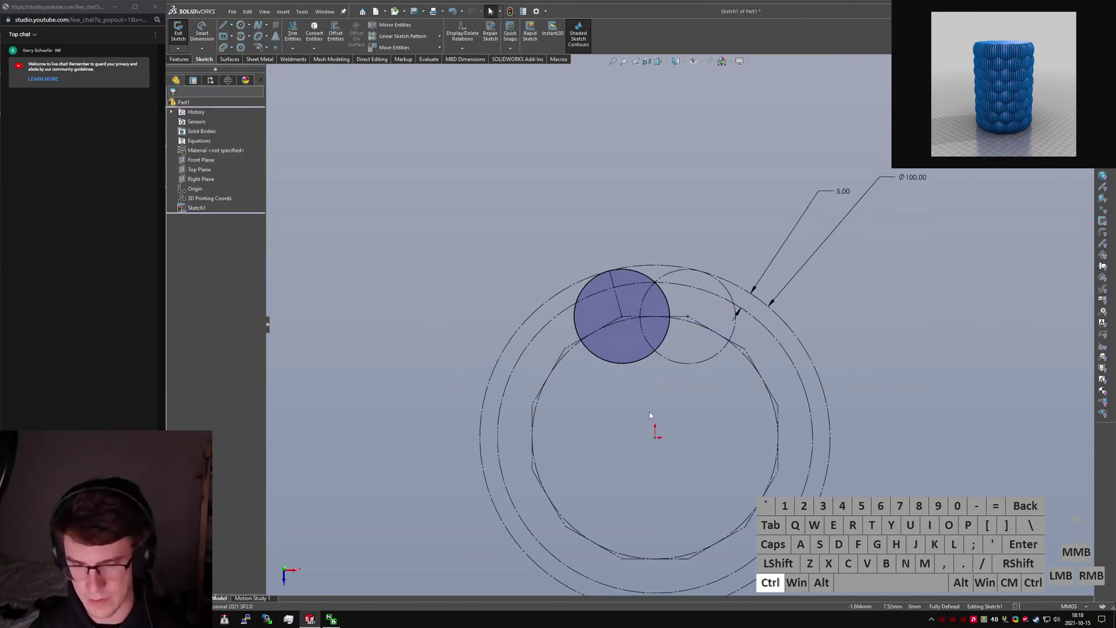
key(ctrl+5)
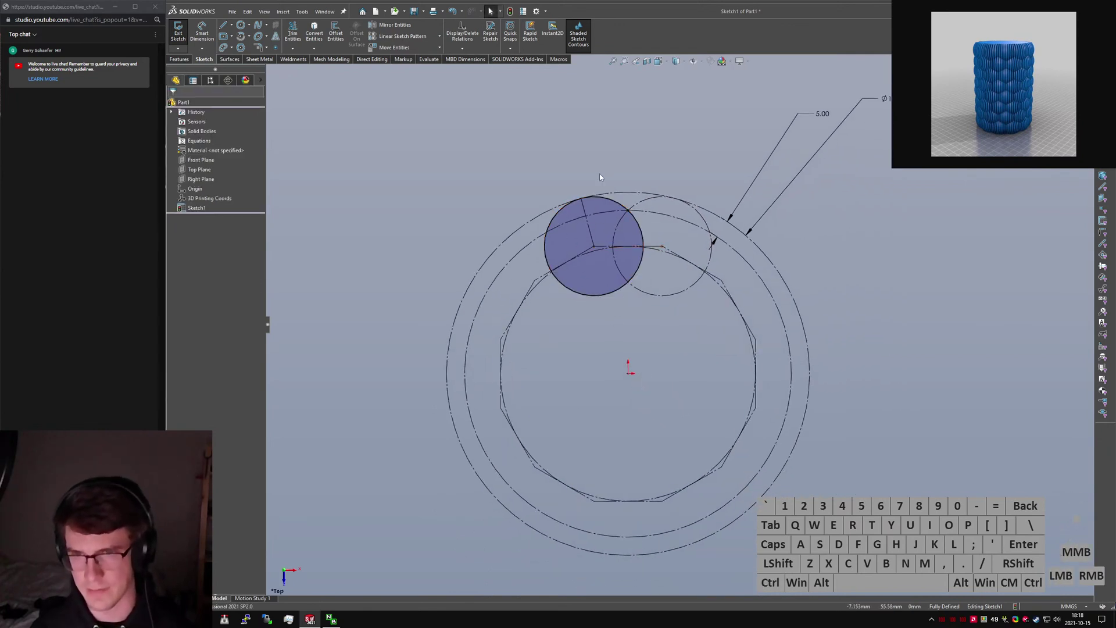
Open the Trim Entities dropdown showing Trim Entities and Extend Entities.
scroll(601, 177, down, 4)
click(781, 153)
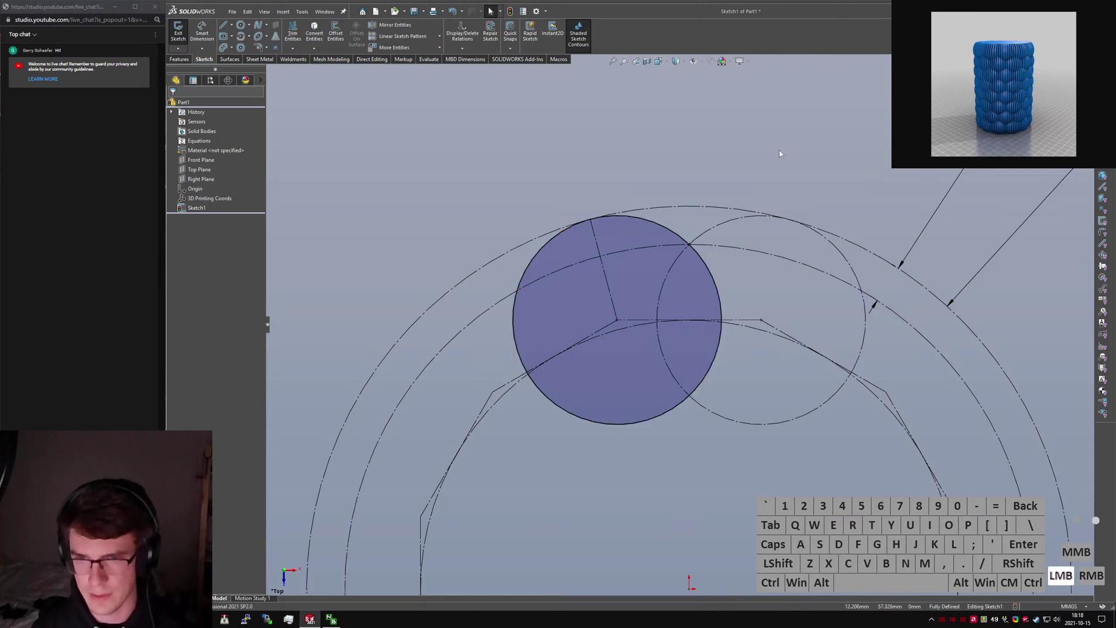
click(294, 49)
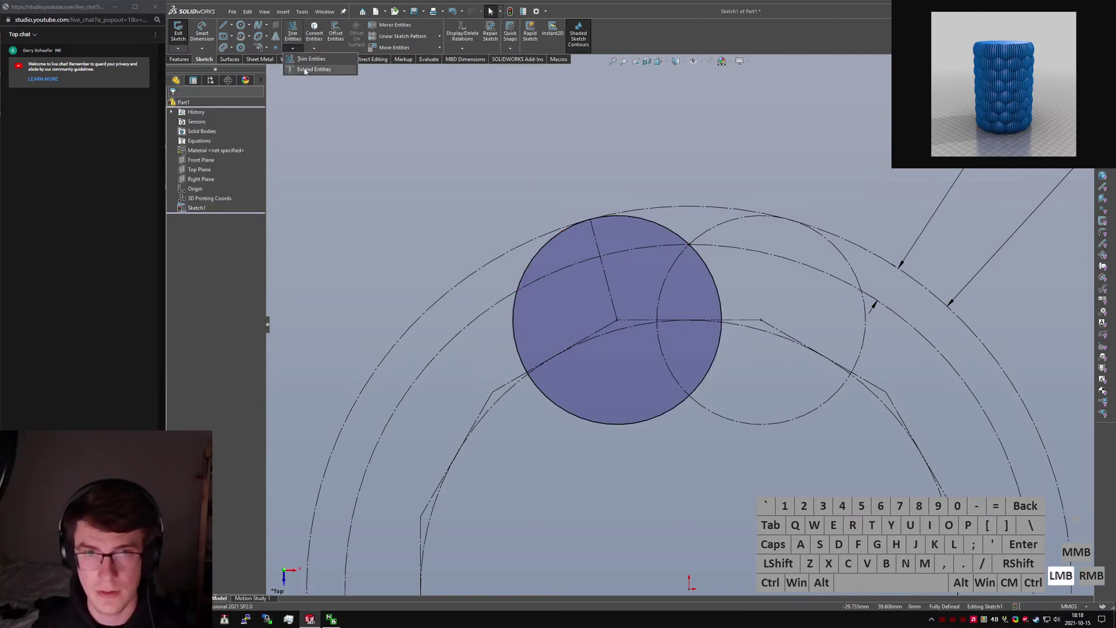
Extend the radius line across the left bubble to its lower edge and adjust its endpoint.
click(305, 70)
click(630, 344)
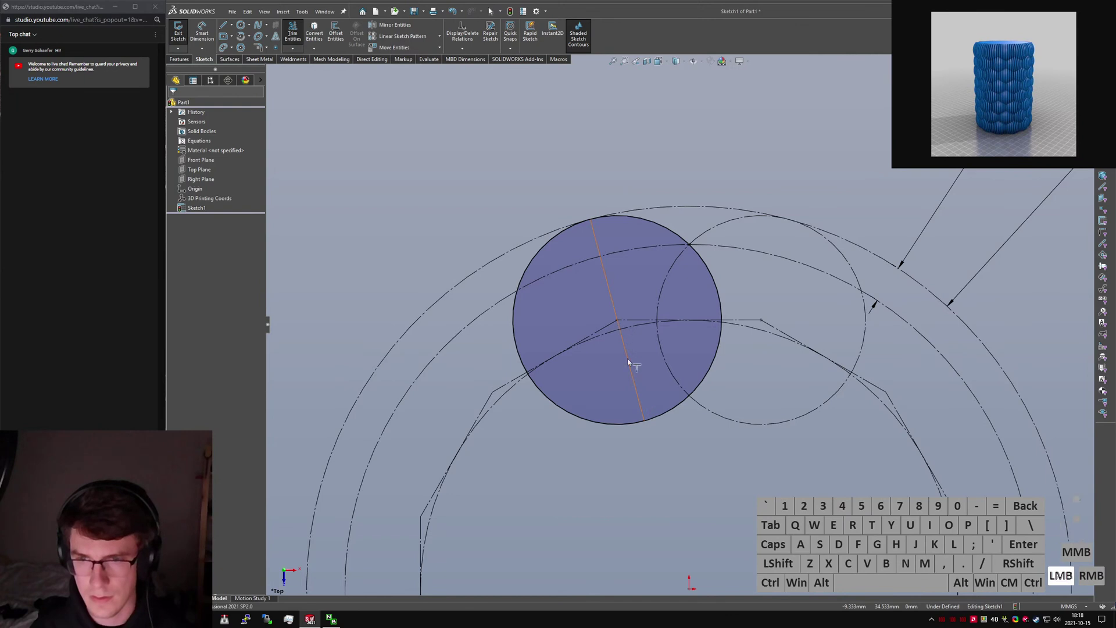
key(Escape)
drag(625, 345, 589, 225)
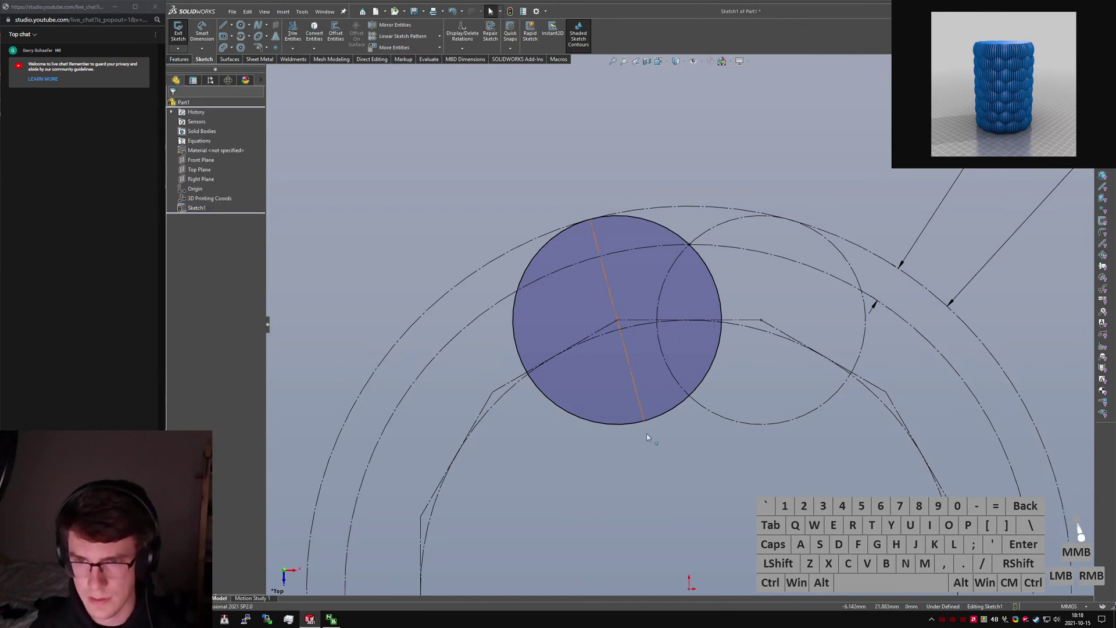
drag(645, 421, 594, 305)
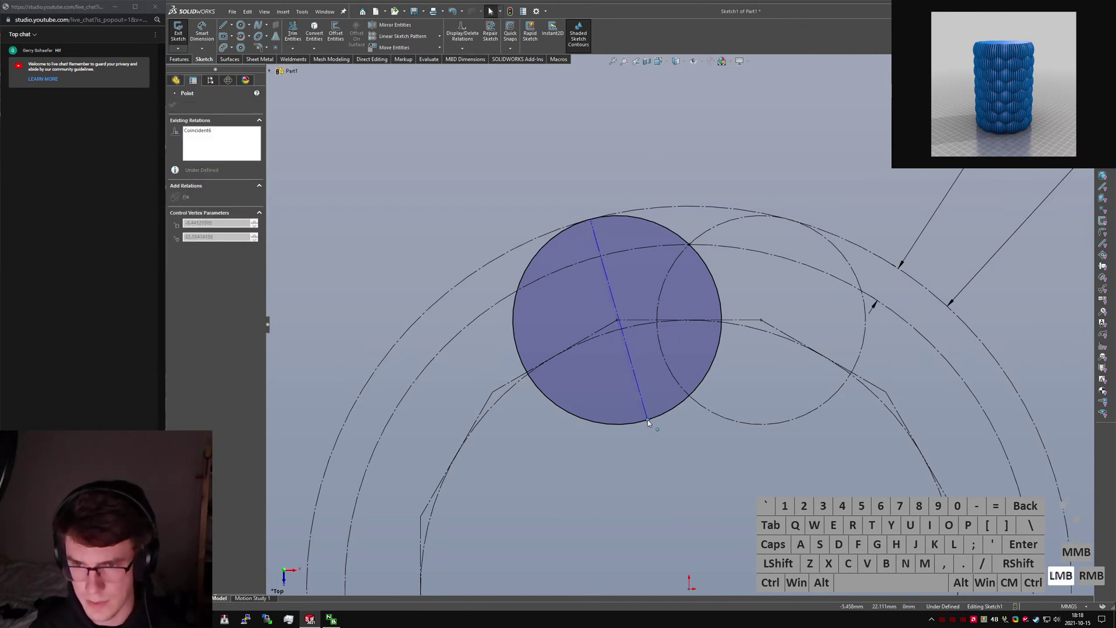
drag(648, 420, 652, 418)
Turn the extended diameter line into construction geometry.
click(617, 320)
ctrl+click(617, 306)
key(alt+d)
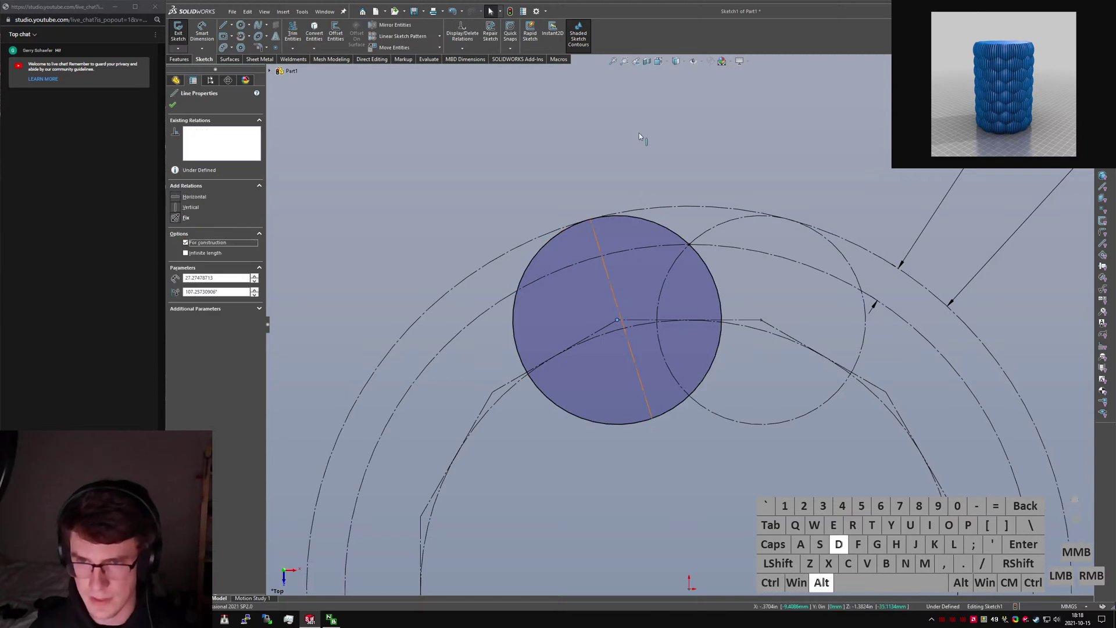
click(626, 135)
click(687, 143)
Trim the left circle's arc and segment at their intersections, keeping trimmed parts as construction.
right_drag(688, 143, 675, 189)
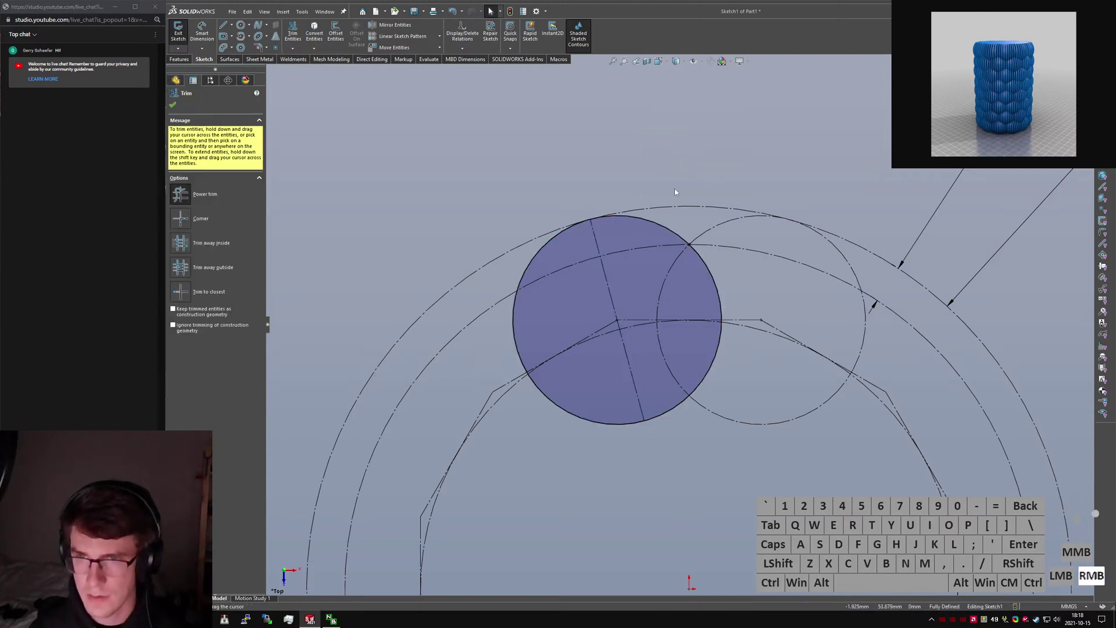
key(Escape)
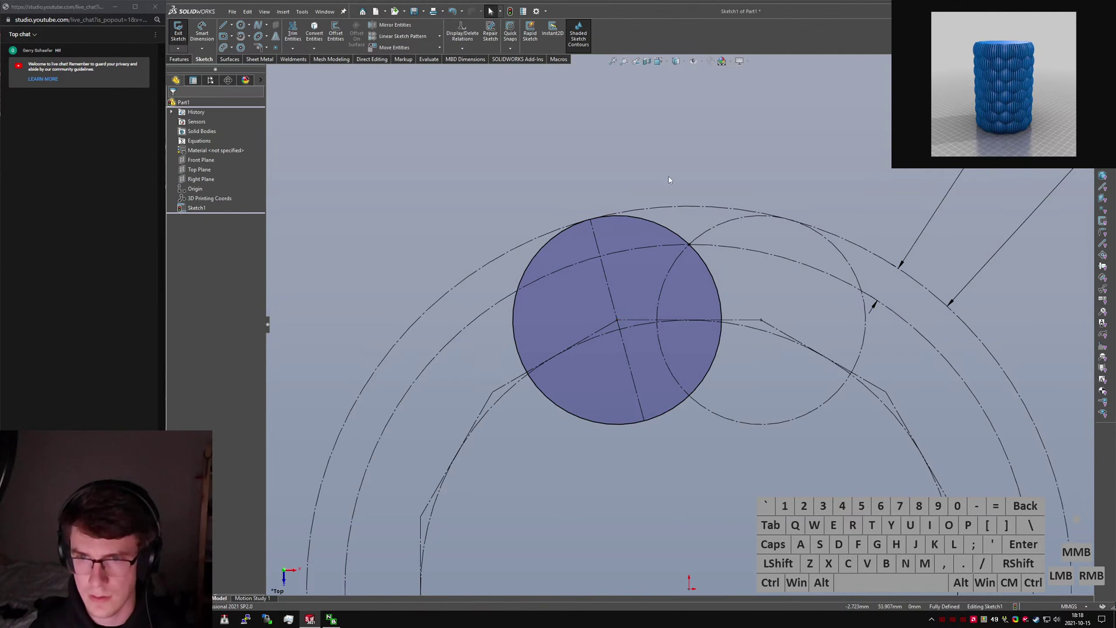
right_drag(669, 180, 687, 225)
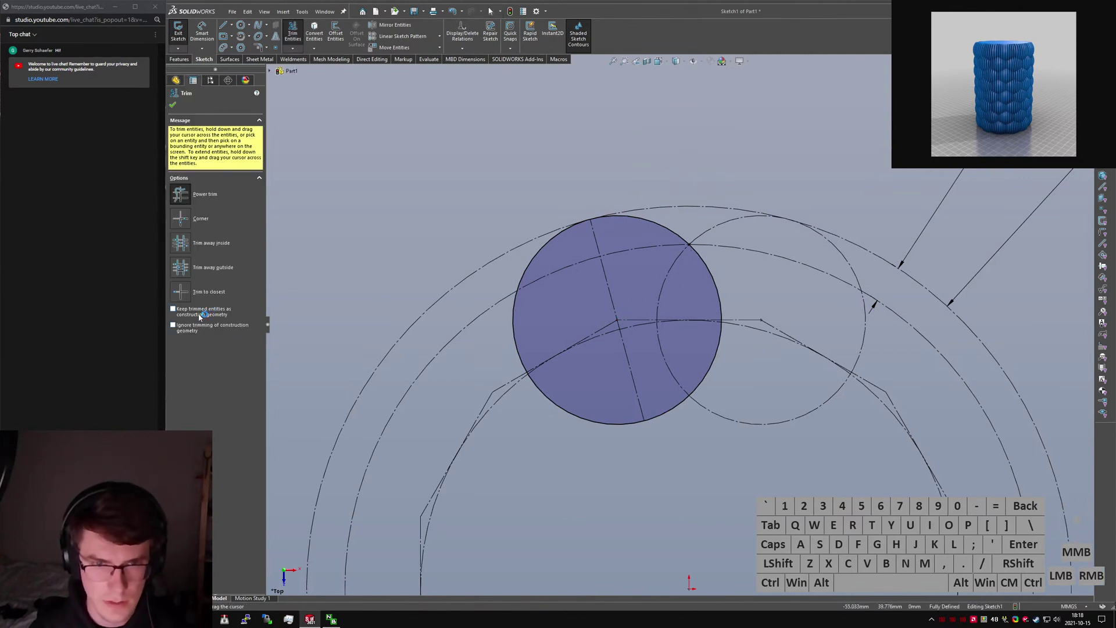
scroll(673, 320, down, 5)
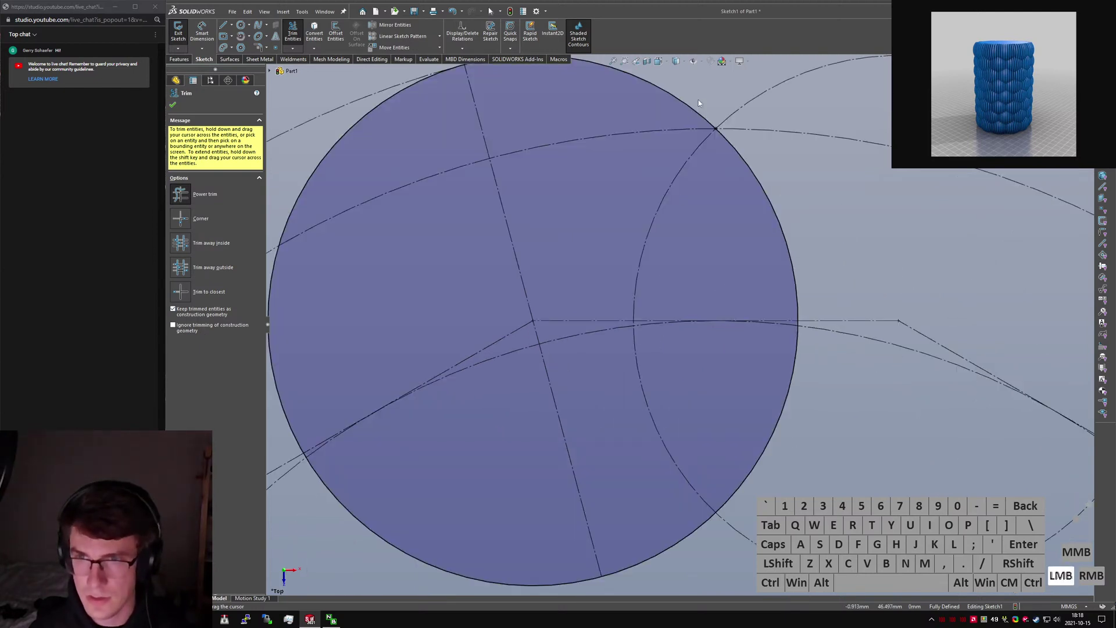
click(699, 99)
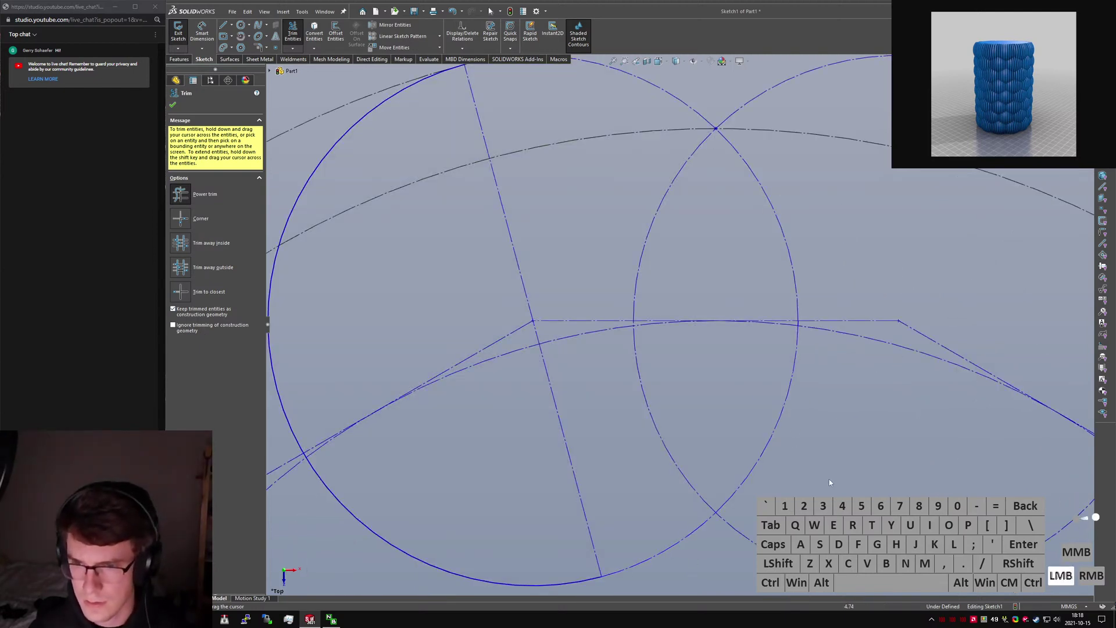
scroll(766, 335, down, 5)
click(688, 315)
key(Escape)
scroll(634, 355, up, 10)
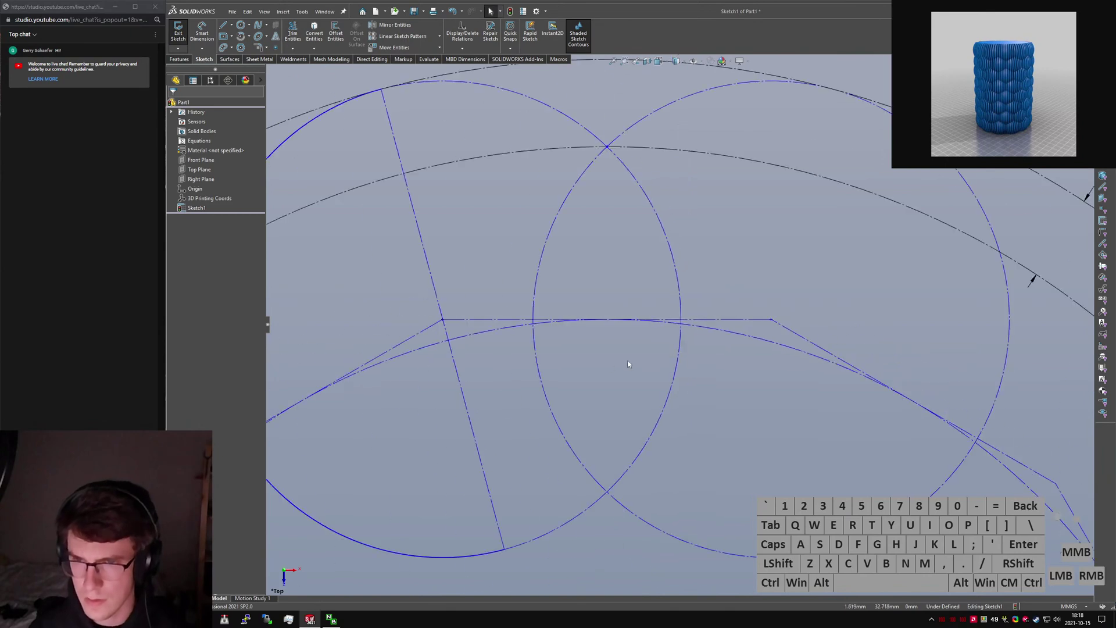
Reshape the sketch by moving a line endpoint and make the left circle construction geometry.
drag(595, 435, 592, 396)
key(Escape)
ctrl+click(580, 406)
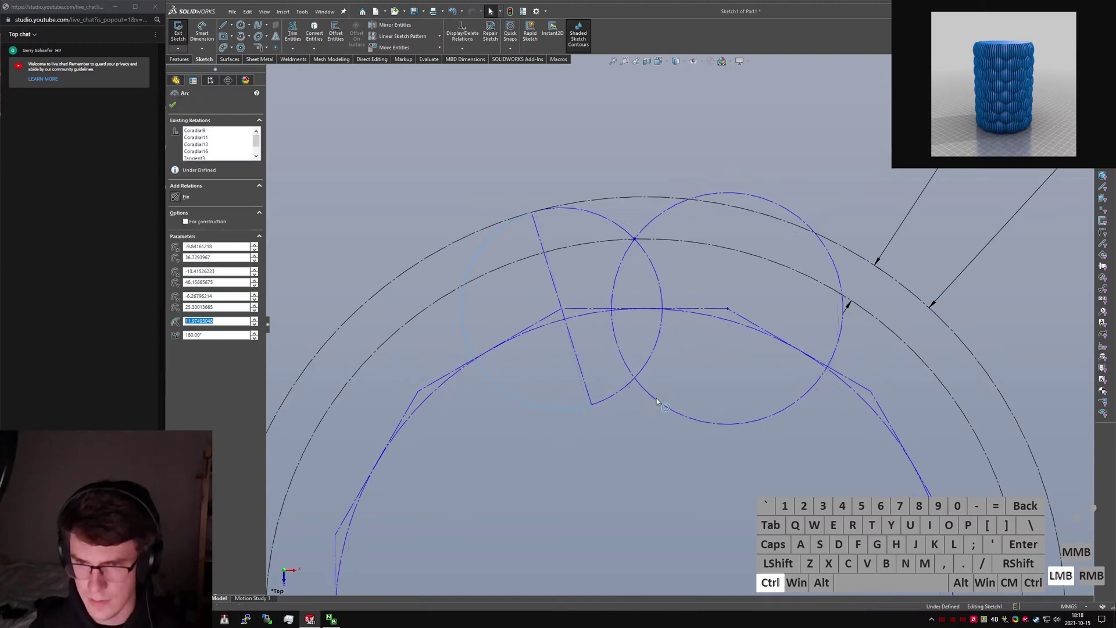
key(q)
click(657, 443)
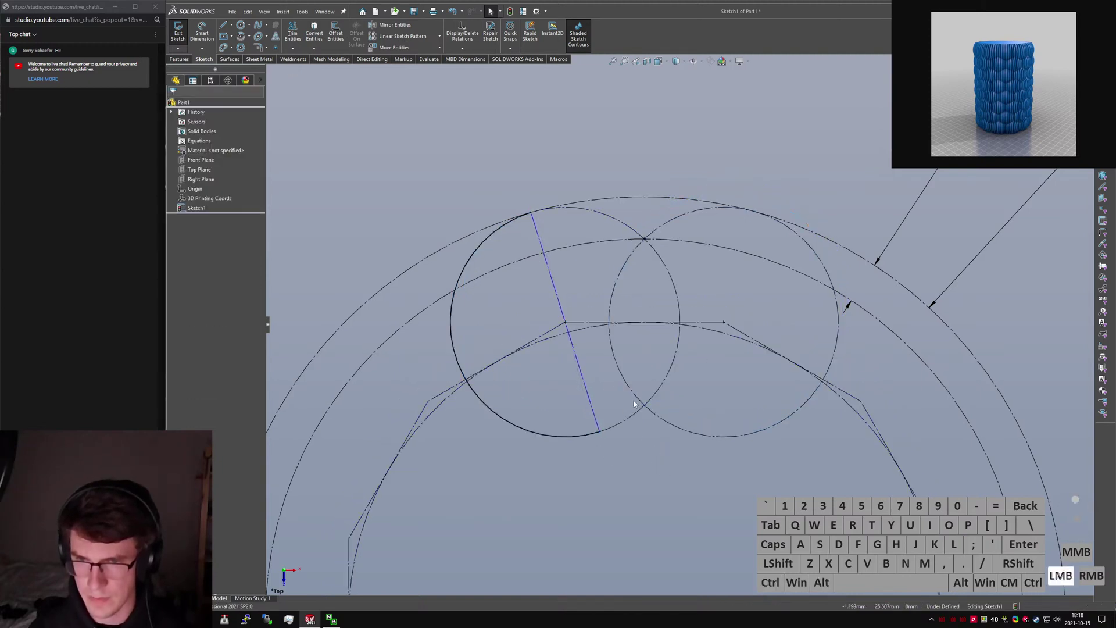
Make the diameter line perpendicular to the horizontal centre line.
mouse_move(602, 432)
mouse_down()
mouse_move(533, 432)
mouse_move(629, 434)
mouse_move(616, 425)
mouse_up()
ctrl+click(595, 383)
ctrl+click(585, 323)
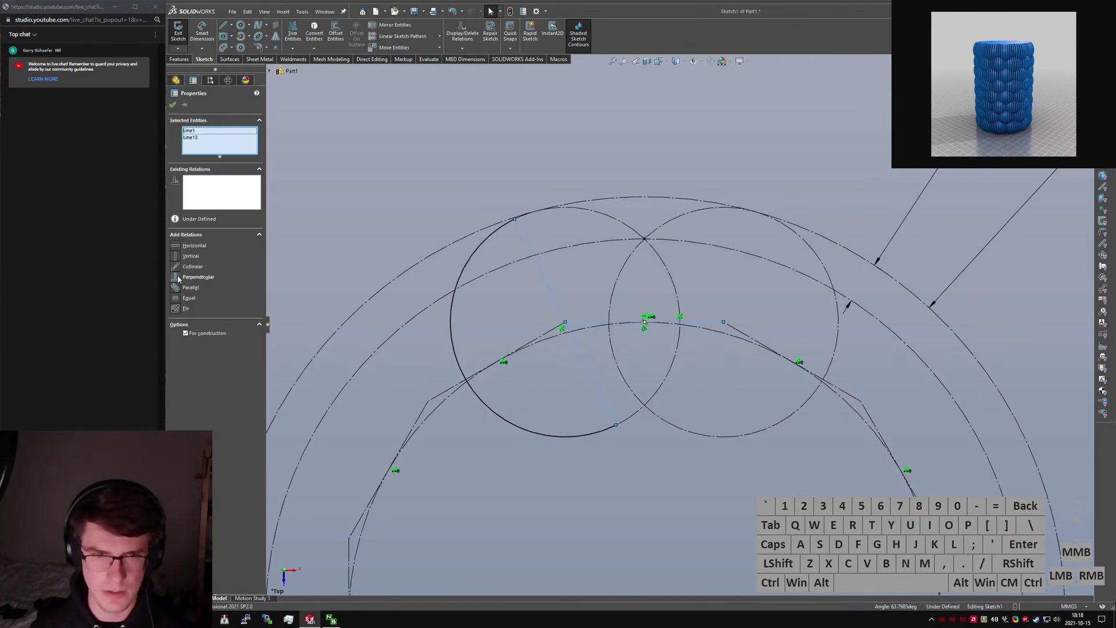
click(178, 279)
click(510, 178)
scroll(564, 276, up, 2)
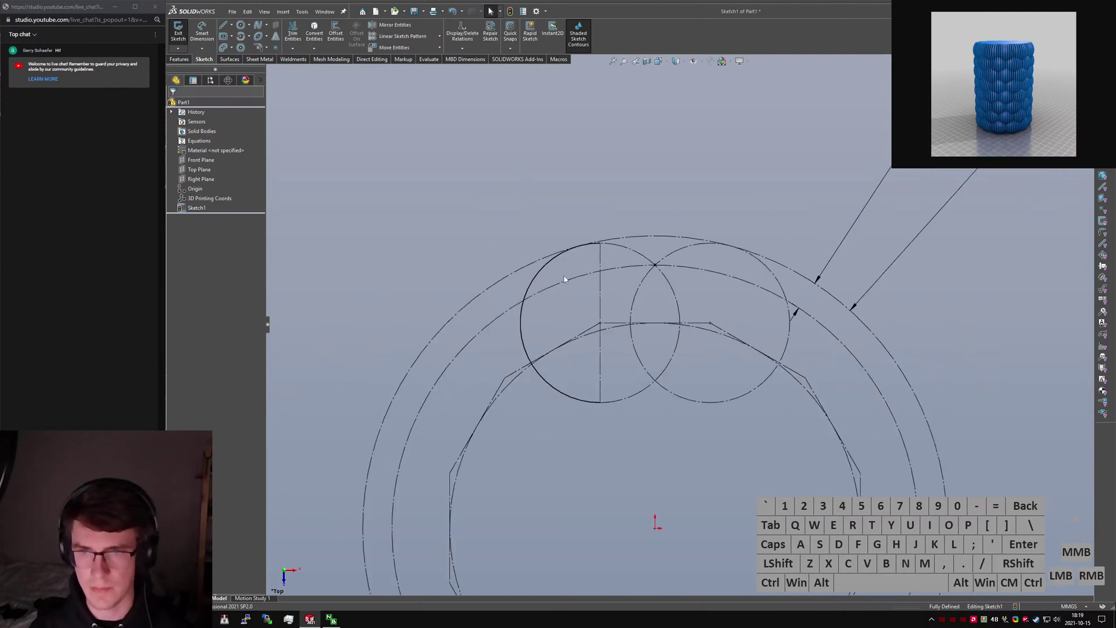
Make the diameter solid to close the half circle and add a vertical construction line above it.
click(602, 253)
key(alt+c)
click(707, 162)
right_drag(602, 246, 584, 247)
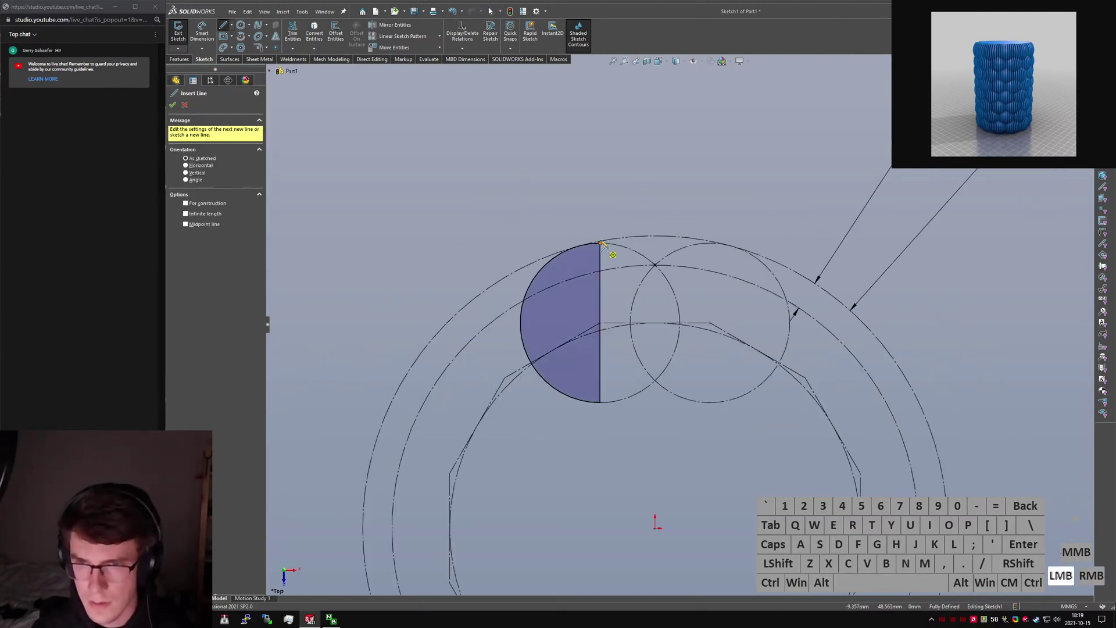
click(600, 243)
click(600, 185)
key(Escape)
click(601, 198)
key(alt+c)
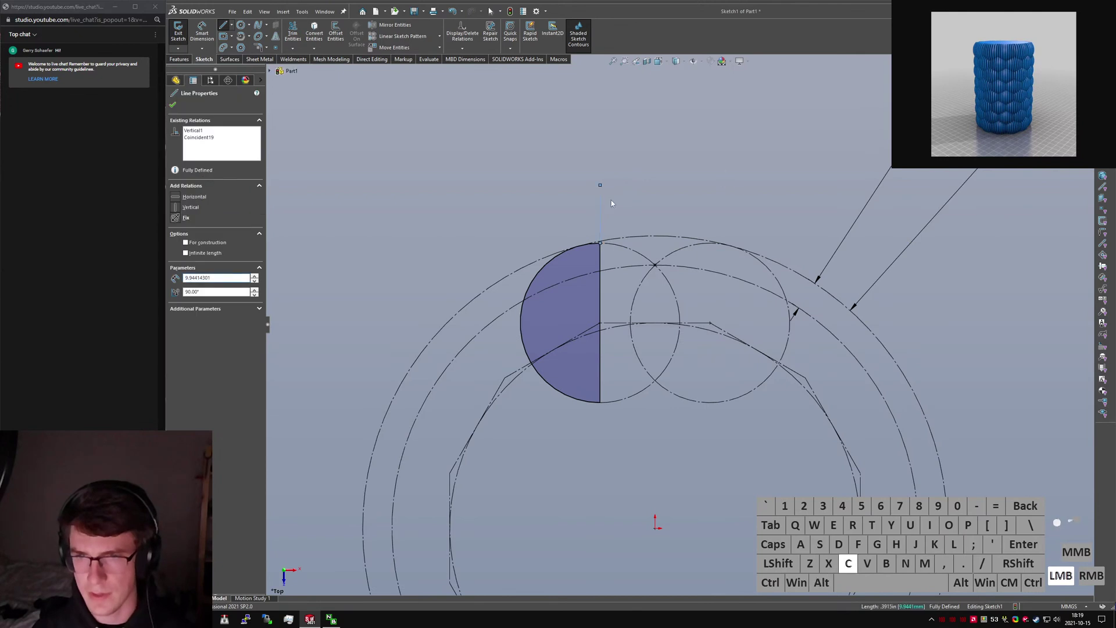
click(623, 202)
Revolve the half circle 360° about the vertical construction line into a sphere.
click(180, 59)
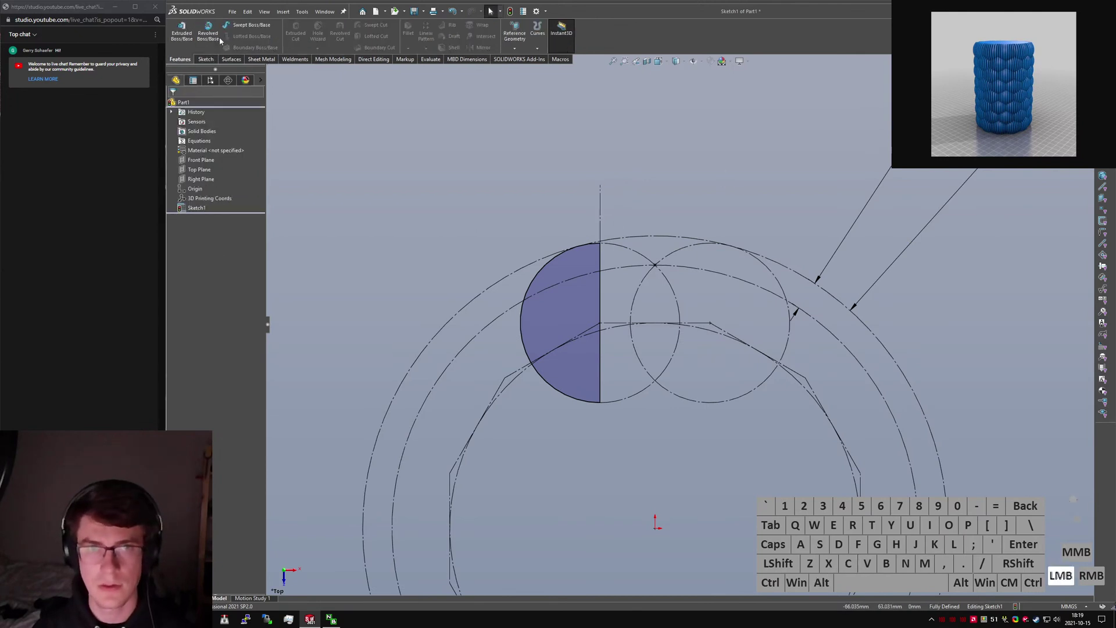
click(209, 34)
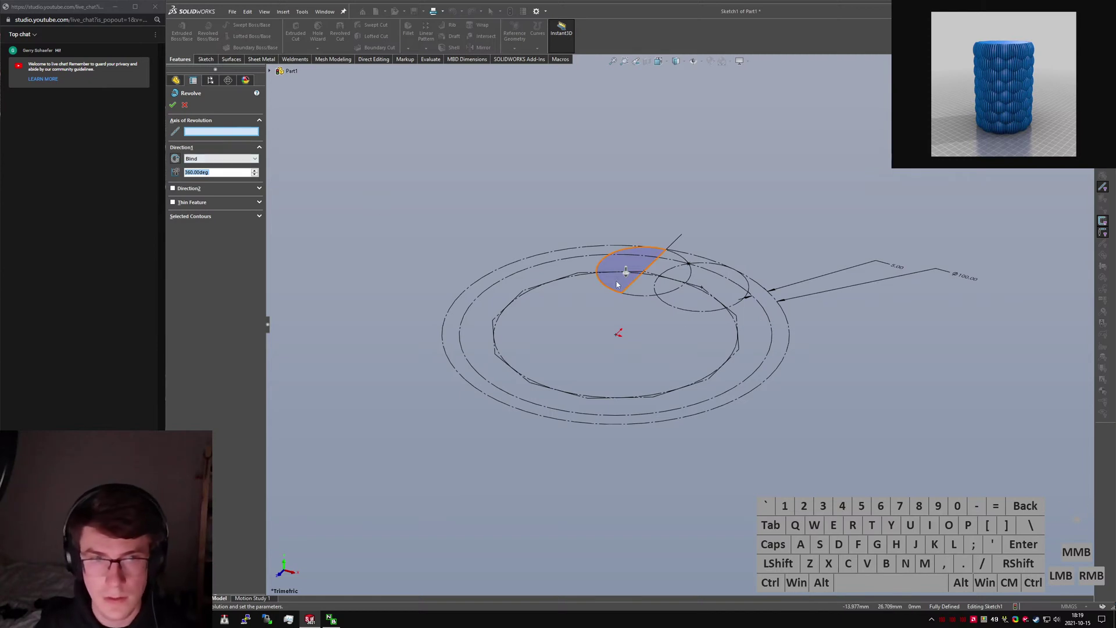
click(676, 246)
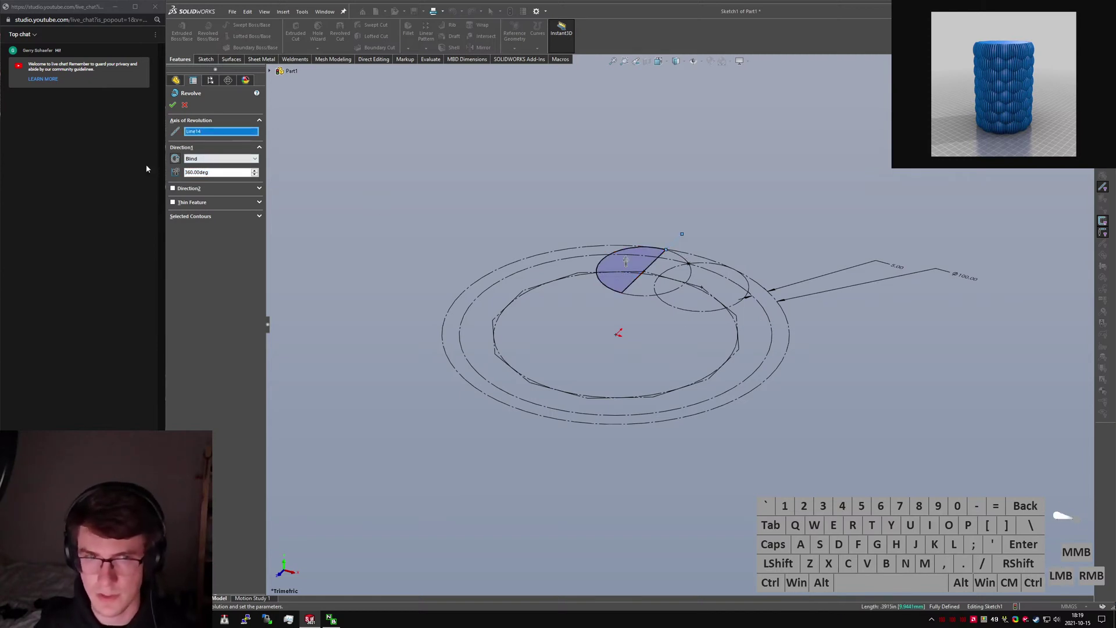
click(173, 105)
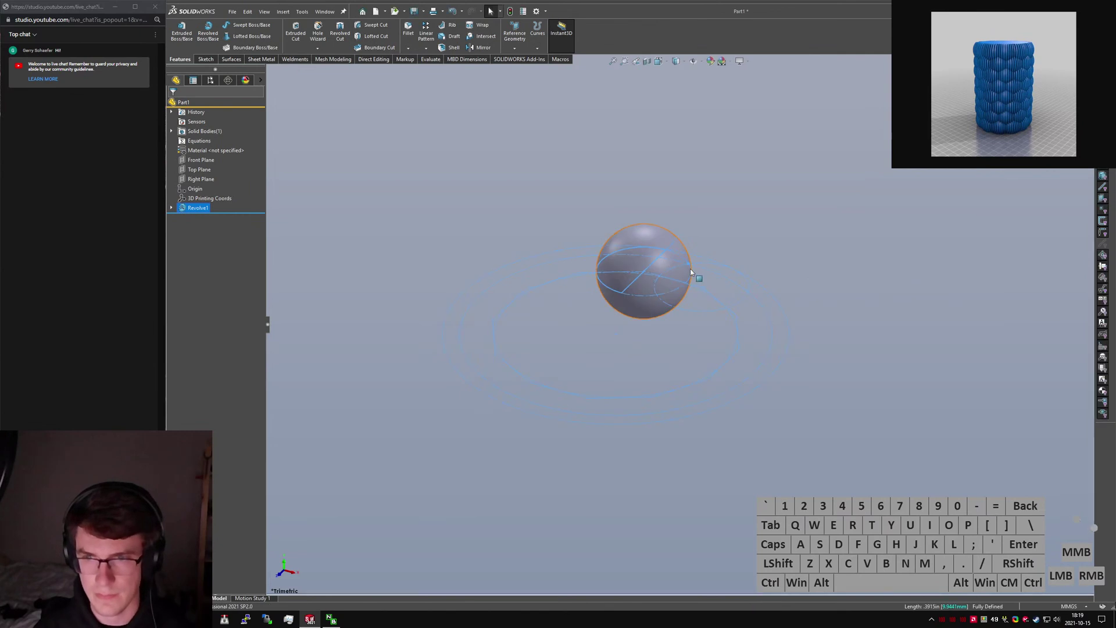
Flatten the feature tree and roll the part back to before Revolve1.
click(694, 225)
key(s)
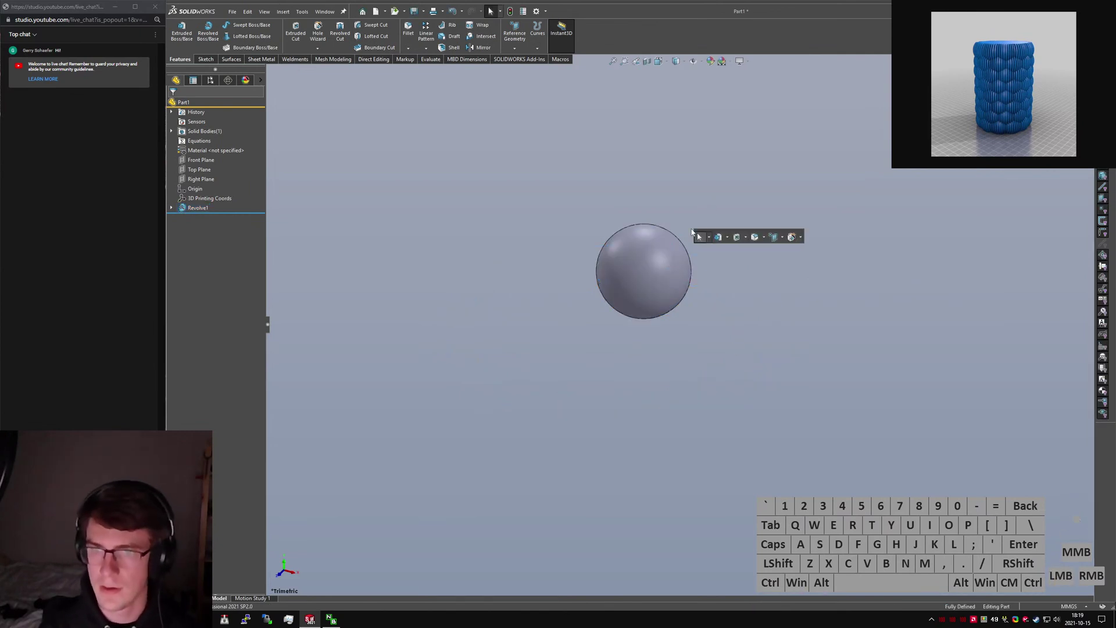
click(259, 208)
click(172, 208)
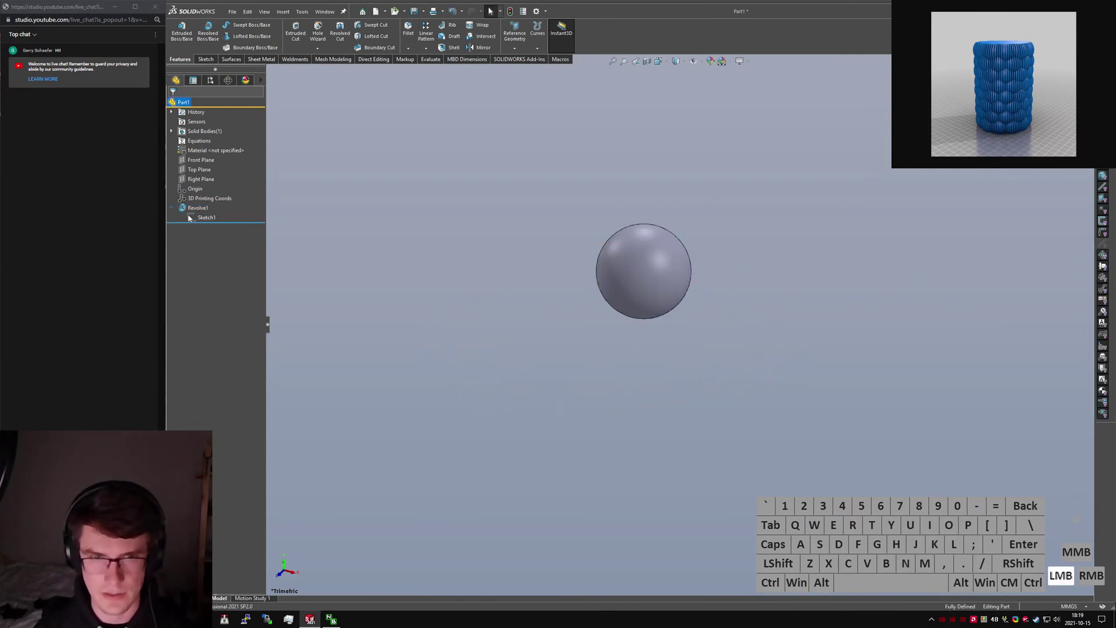
key(ctrl+t)
drag(241, 224, 239, 214)
click(491, 233)
Make Sketch1 visible in the model view.
key(s)
key(d)
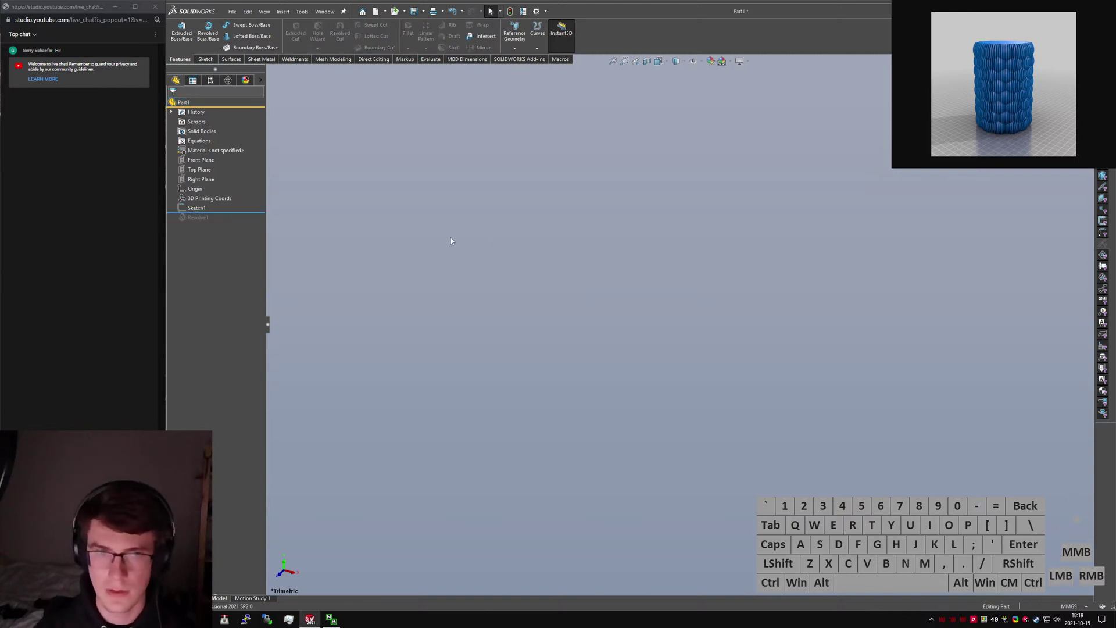
click(198, 209)
right_click(198, 209)
click(206, 193)
click(489, 245)
Create Axis1 at the intersection of the Right Plane and Front Plane.
text(s)
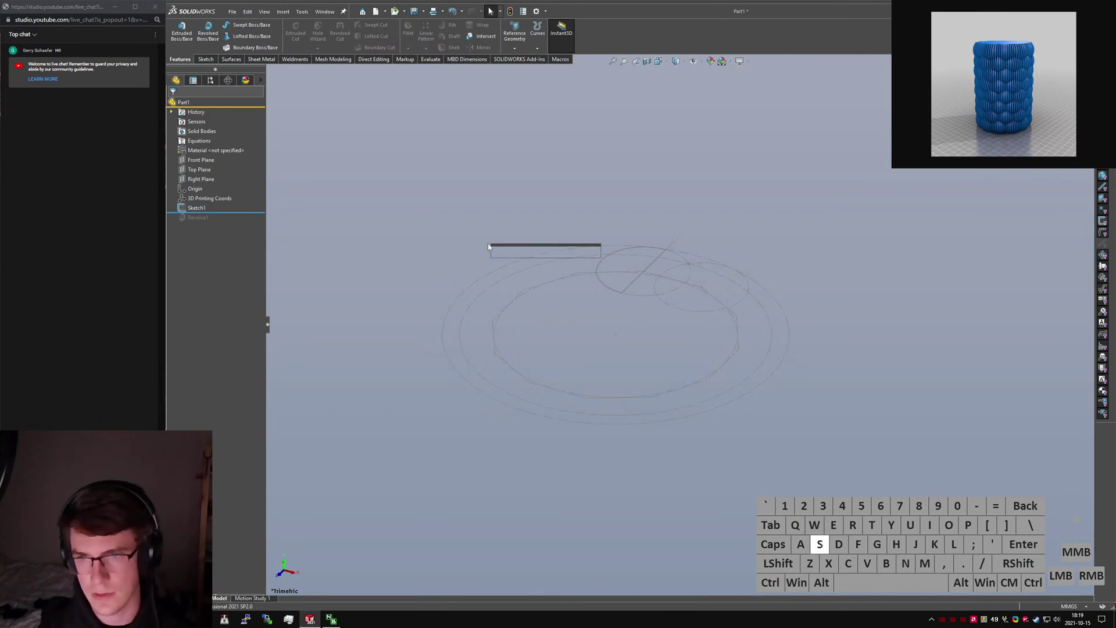
text(axi)
key(Return)
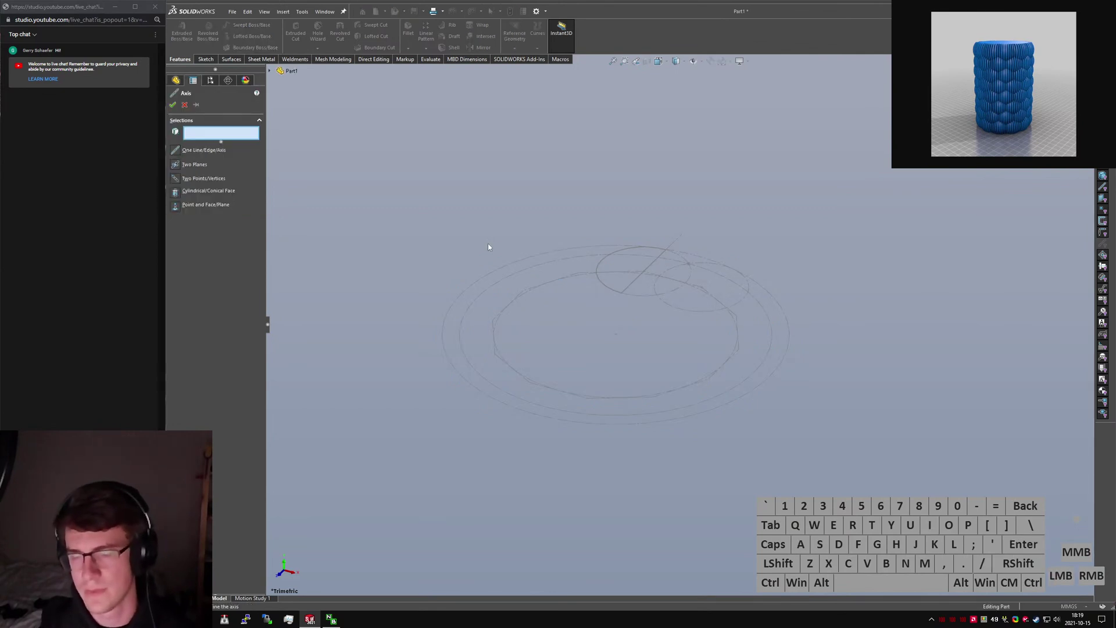
click(270, 71)
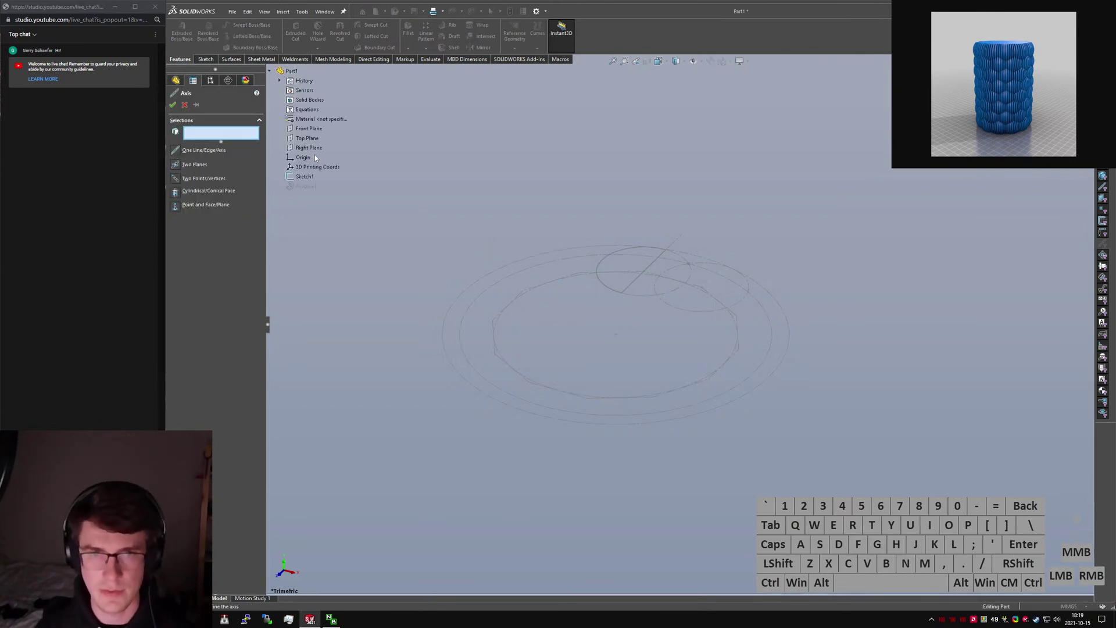
click(308, 147)
click(299, 129)
right_click(446, 129)
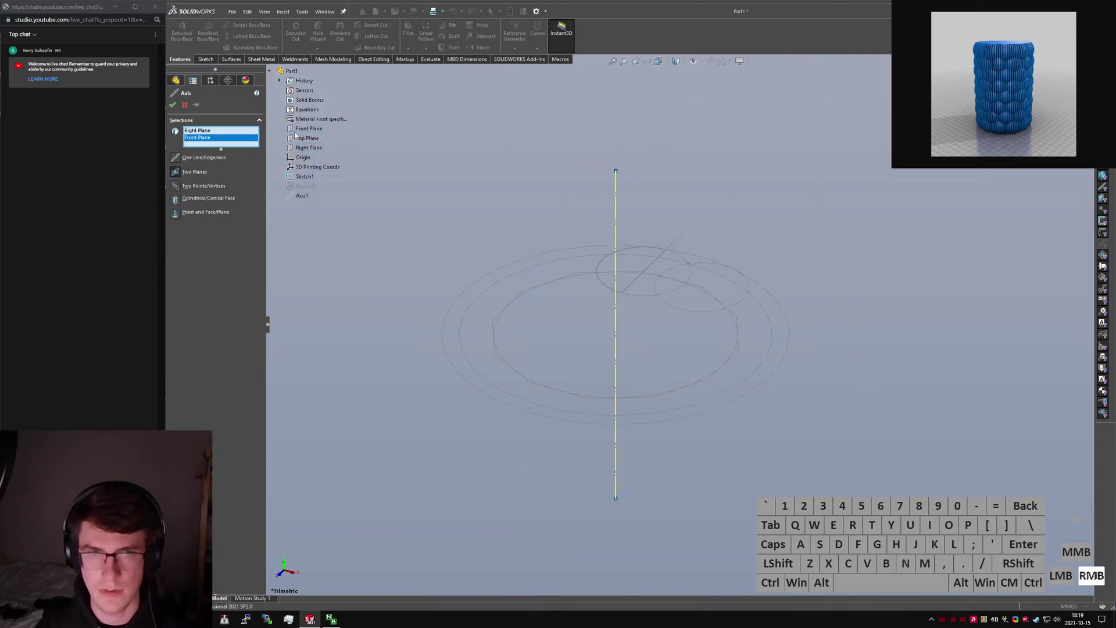
click(394, 168)
Roll forward past Revolve1 and hide Sketch1 so only the sphere shows.
drag(204, 219, 205, 229)
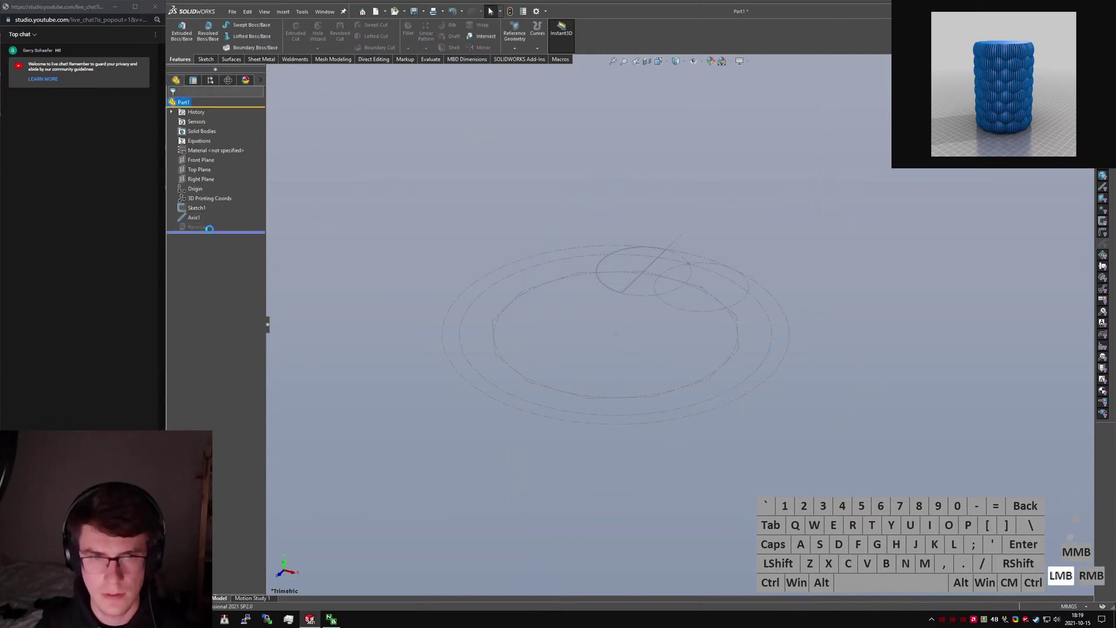
key(ctrl+t)
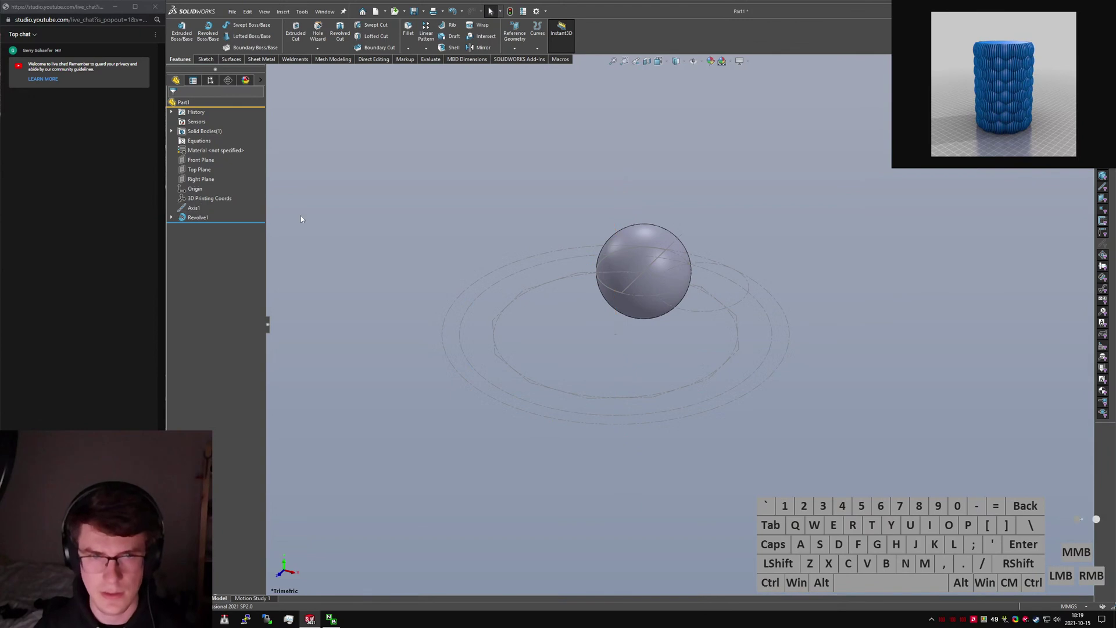
click(171, 218)
right_click(201, 227)
click(214, 212)
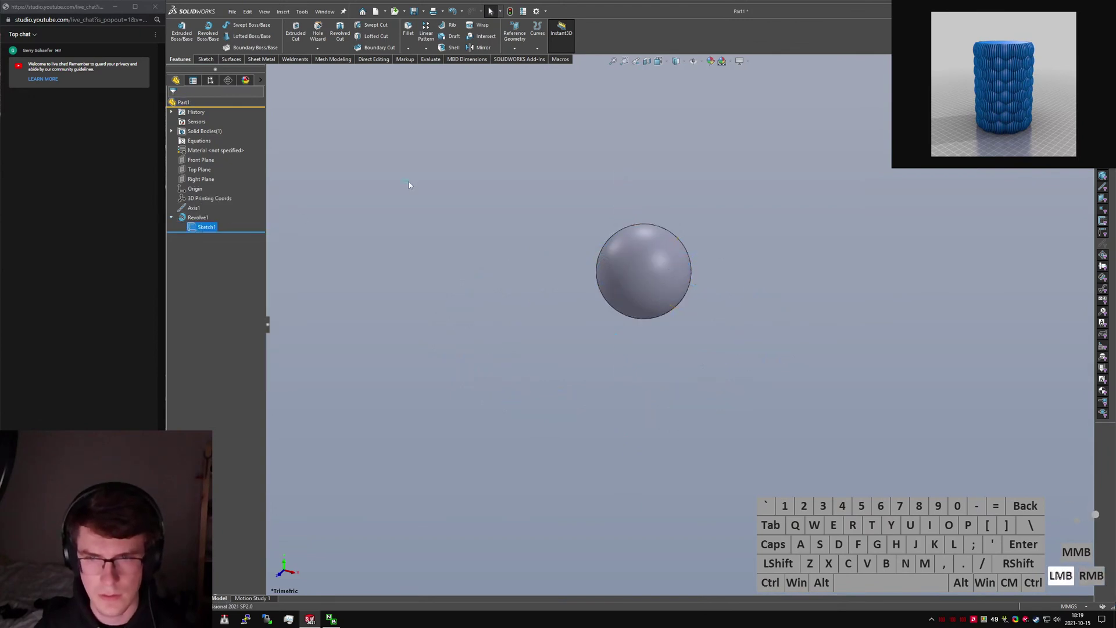
Circular-pattern the sphere around Axis1 with 12 instances.
key(s)
key(BackSpace)
text(circular)
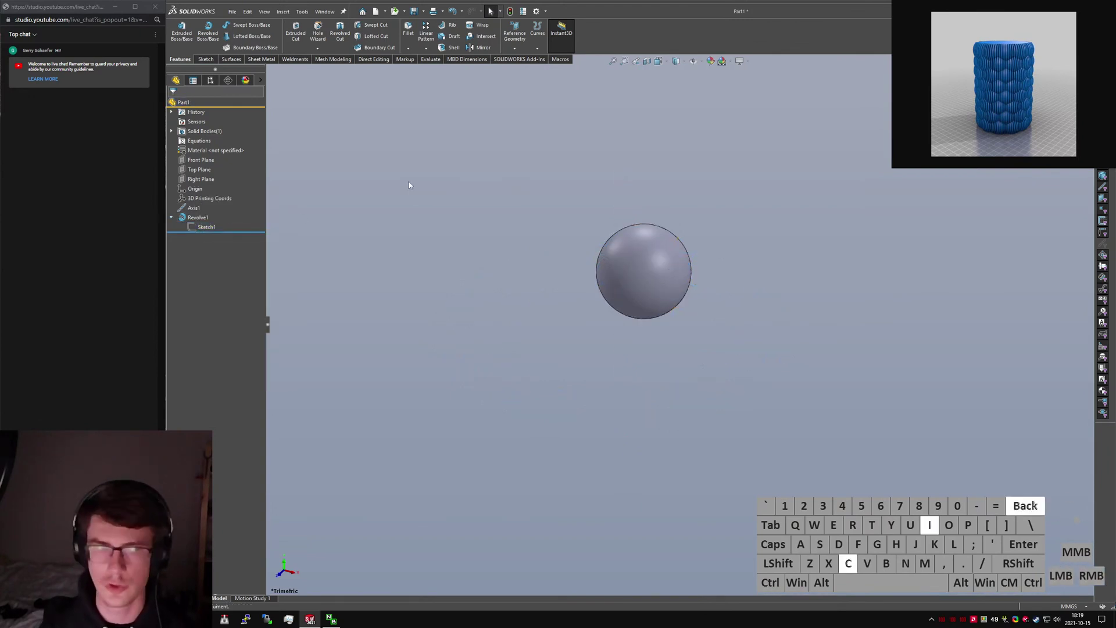
key(Return)
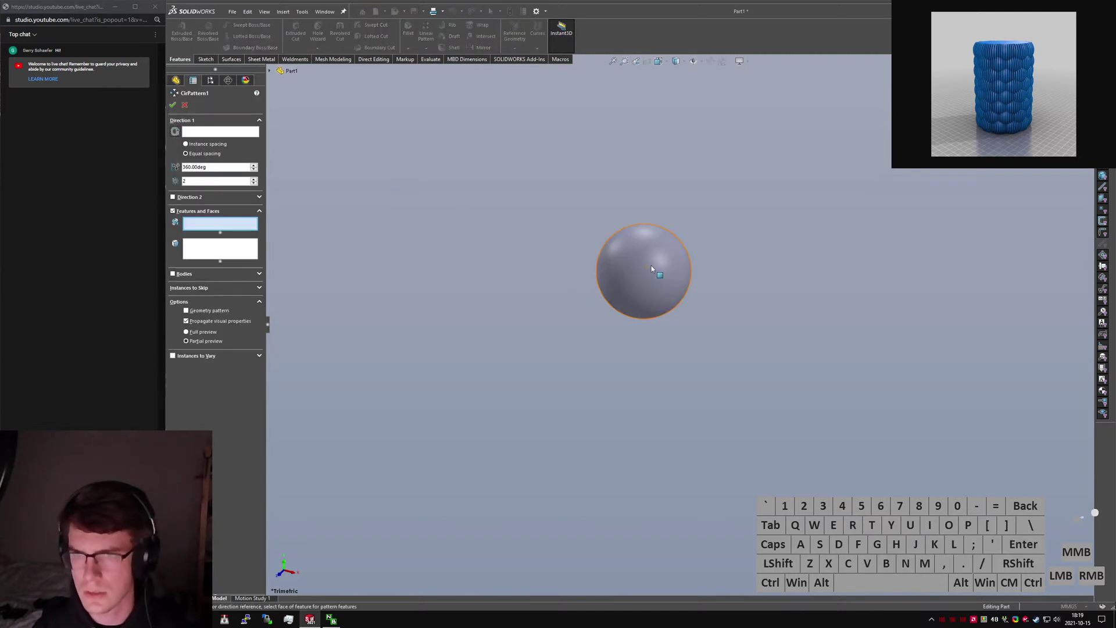
click(650, 297)
click(207, 132)
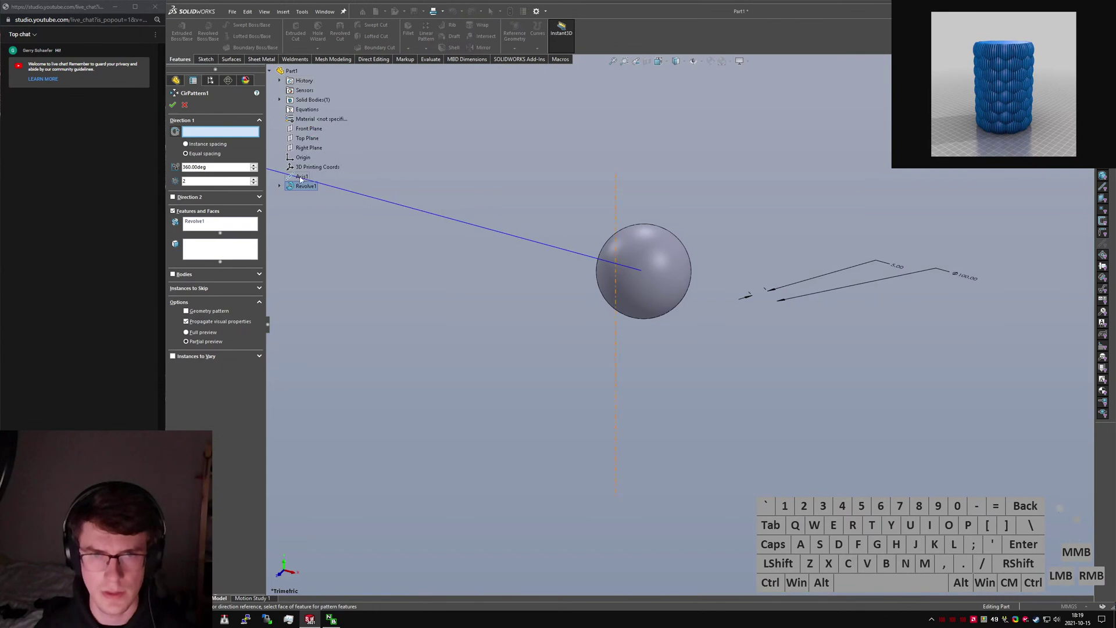
click(301, 176)
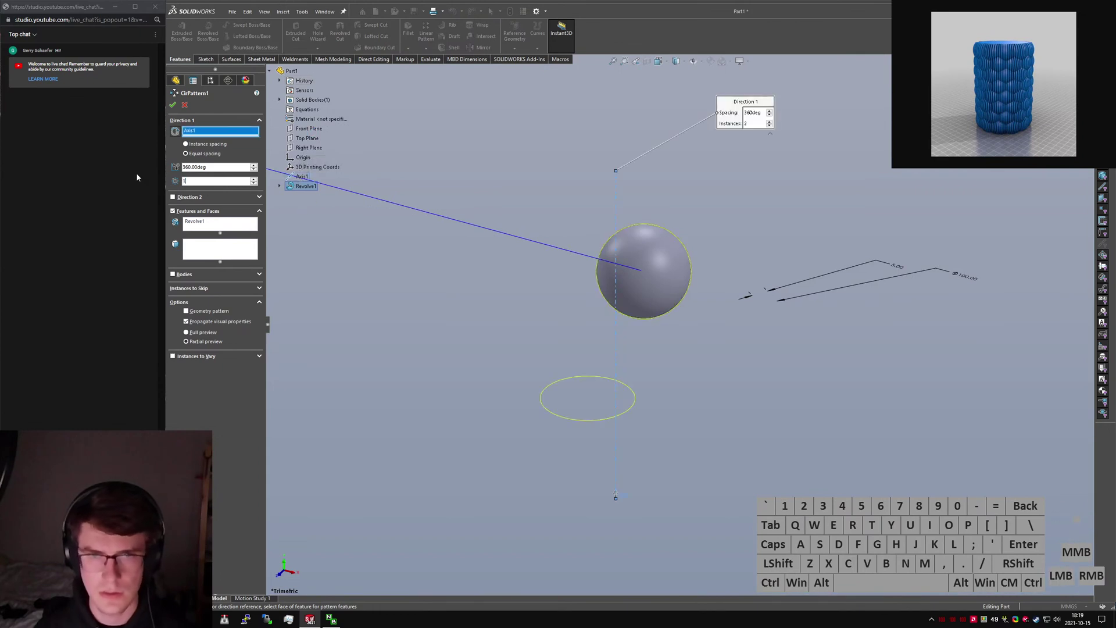
text(12)
key(Return)
Show Sketch1 again and orbit the 12-sphere ring to a top-down view.
middle_drag(706, 318, 586, 333)
click(586, 332)
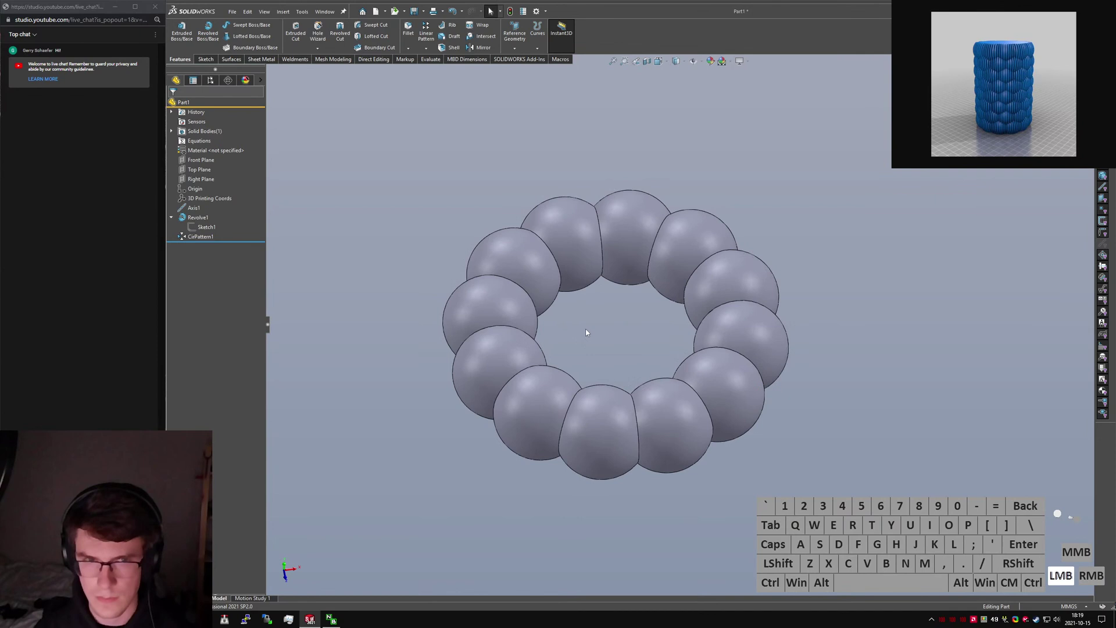
click(202, 228)
click(209, 214)
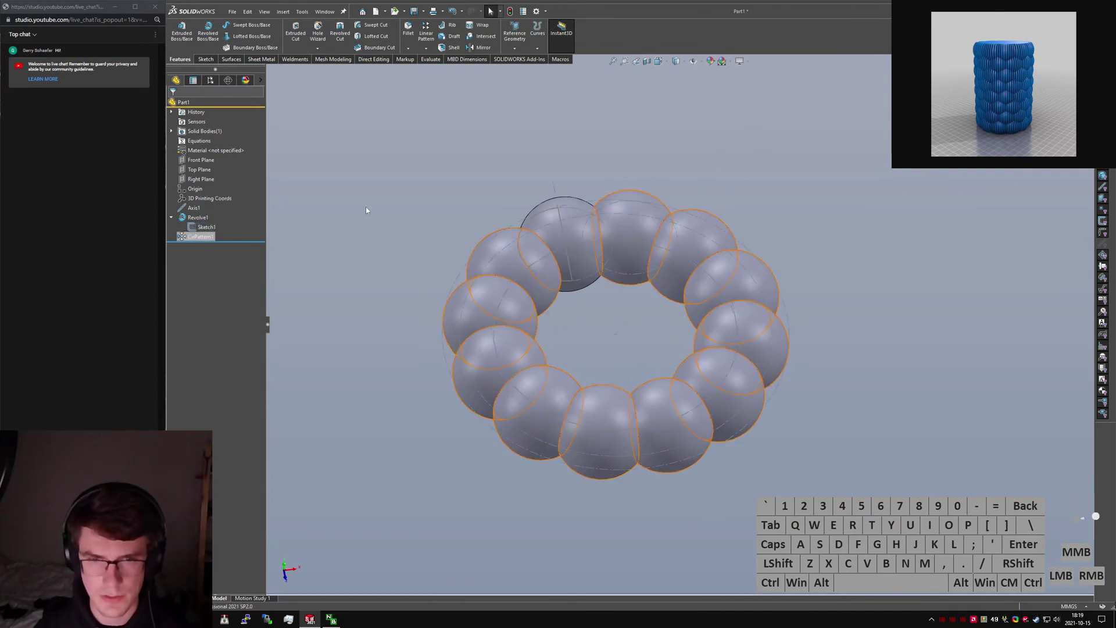
click(678, 170)
scroll(678, 170, down, 3)
click(521, 180)
middle_drag(636, 183, 622, 150)
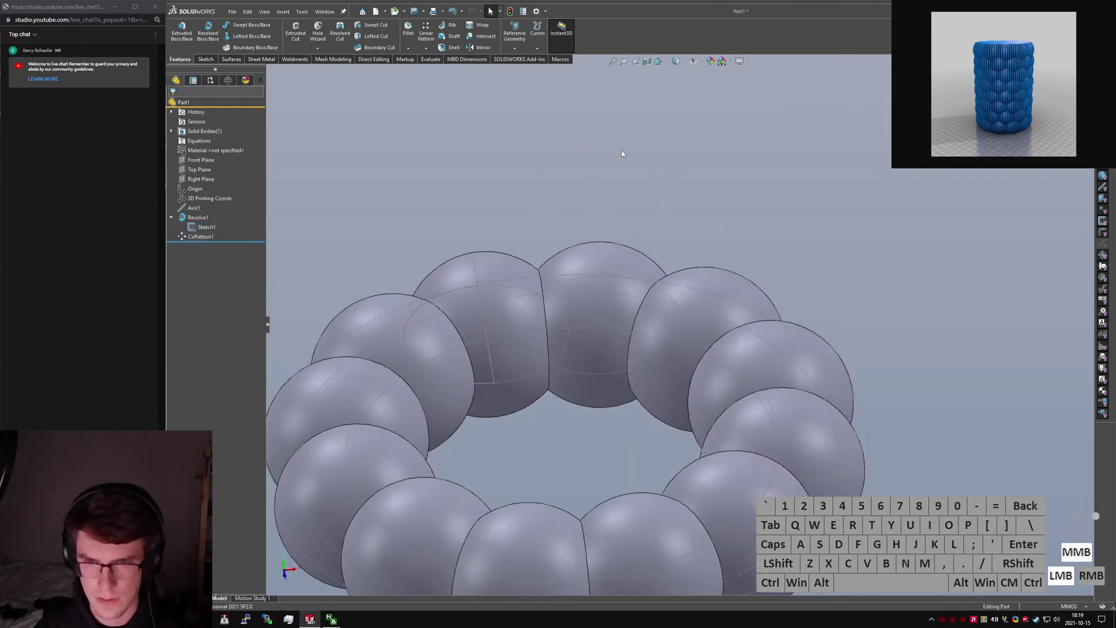
Abandon a new reference plane and instead edit Sketch1 in Top view.
key(s)
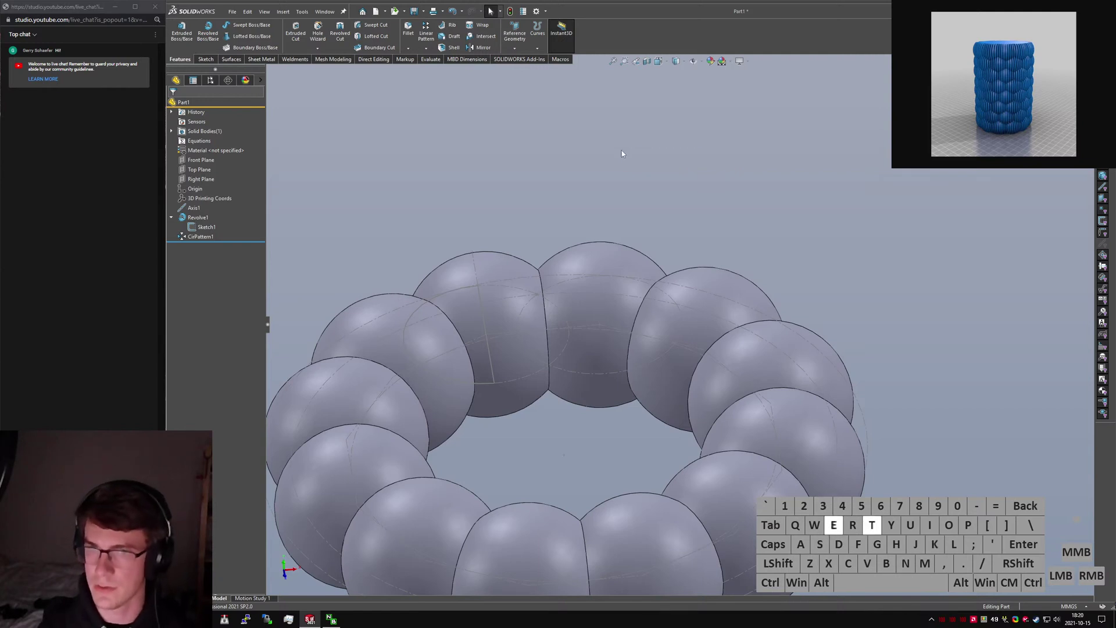
click(580, 156)
text(splane)
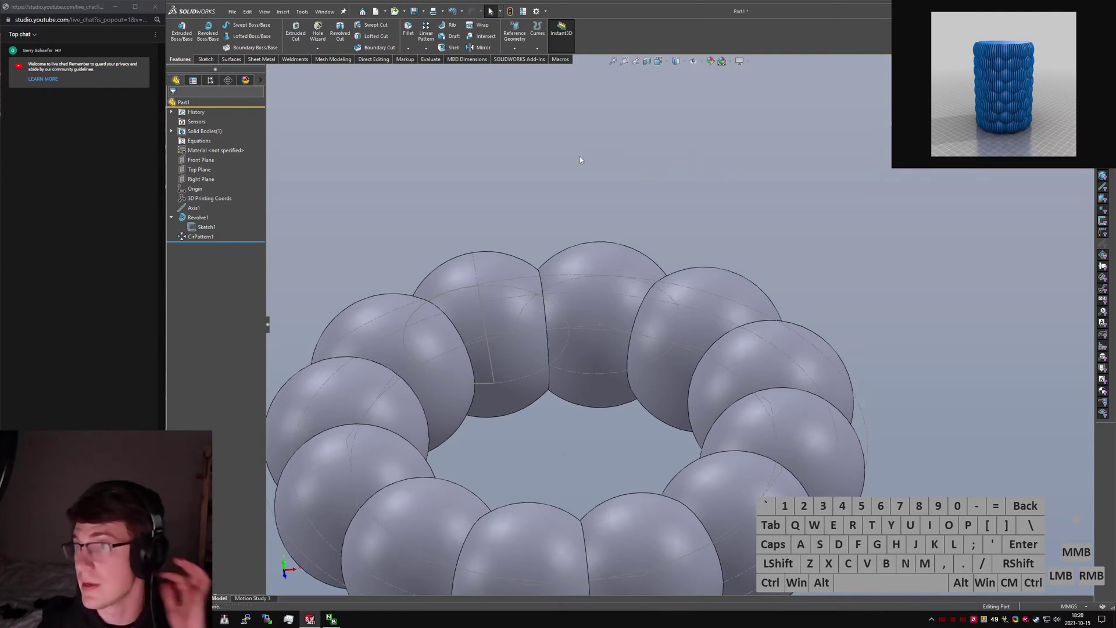
key(Return)
scroll(531, 251, down, 10)
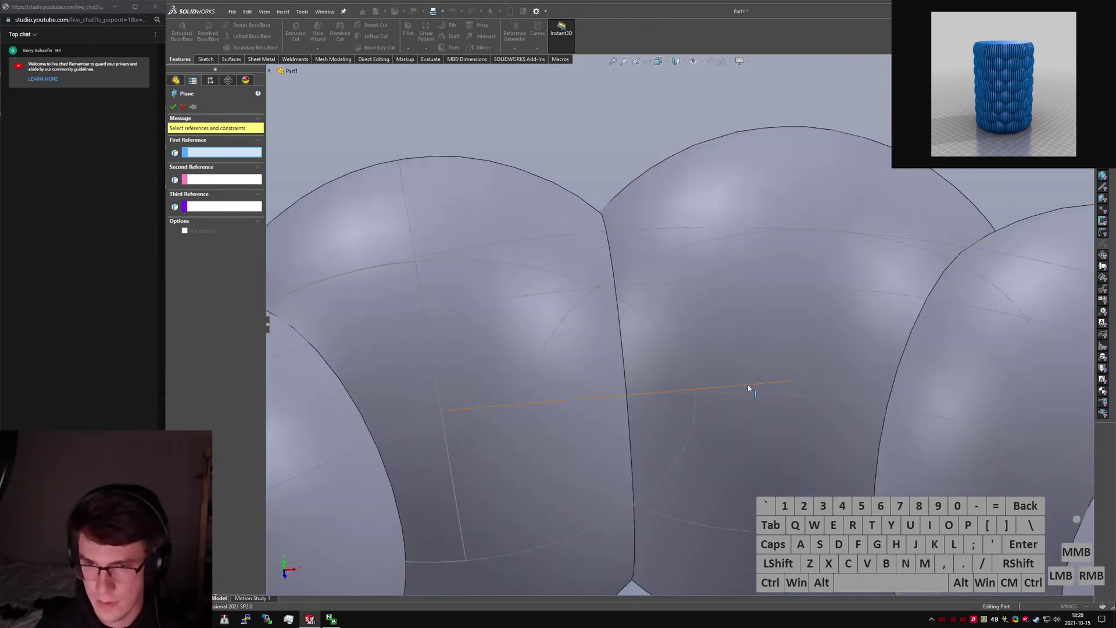
key(Escape)
click(205, 227)
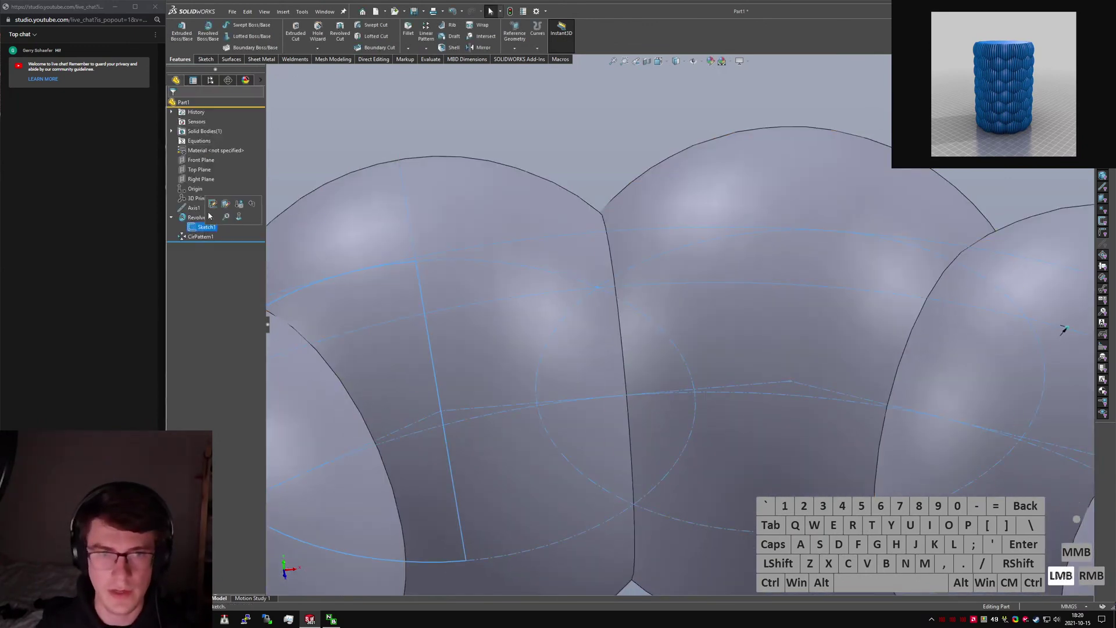
click(212, 204)
key(ctrl+5)
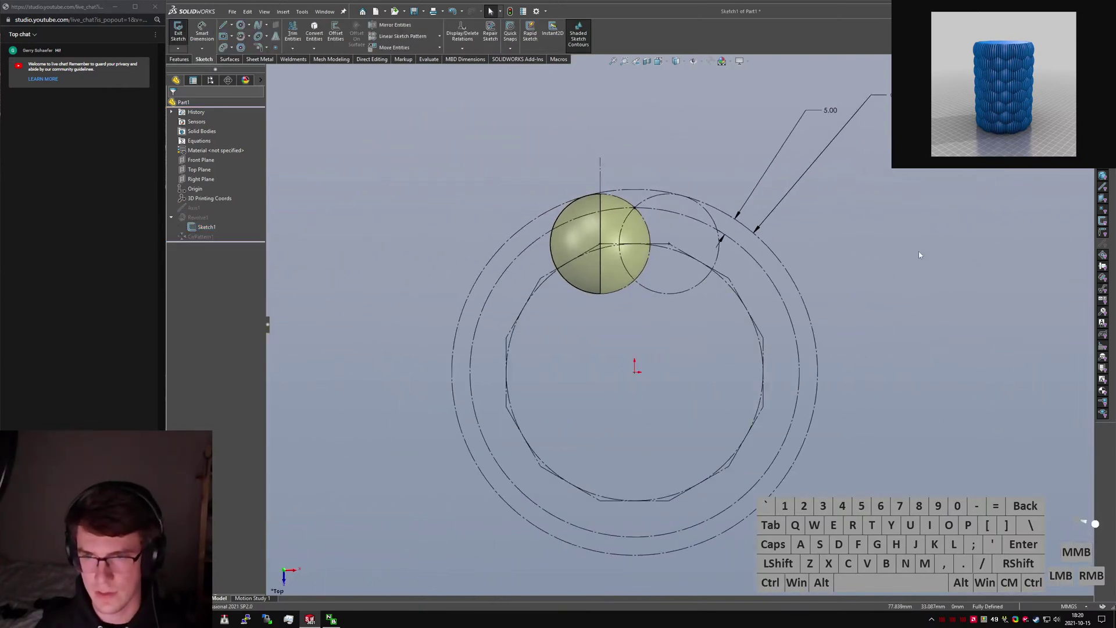
scroll(727, 328, down, 4)
Draw a slanted and a horizontal construction line from a polygon corner.
mouse_move(866, 248)
right_down()
mouse_move(728, 236)
mouse_move(721, 224)
right_up()
click(721, 225)
click(641, 349)
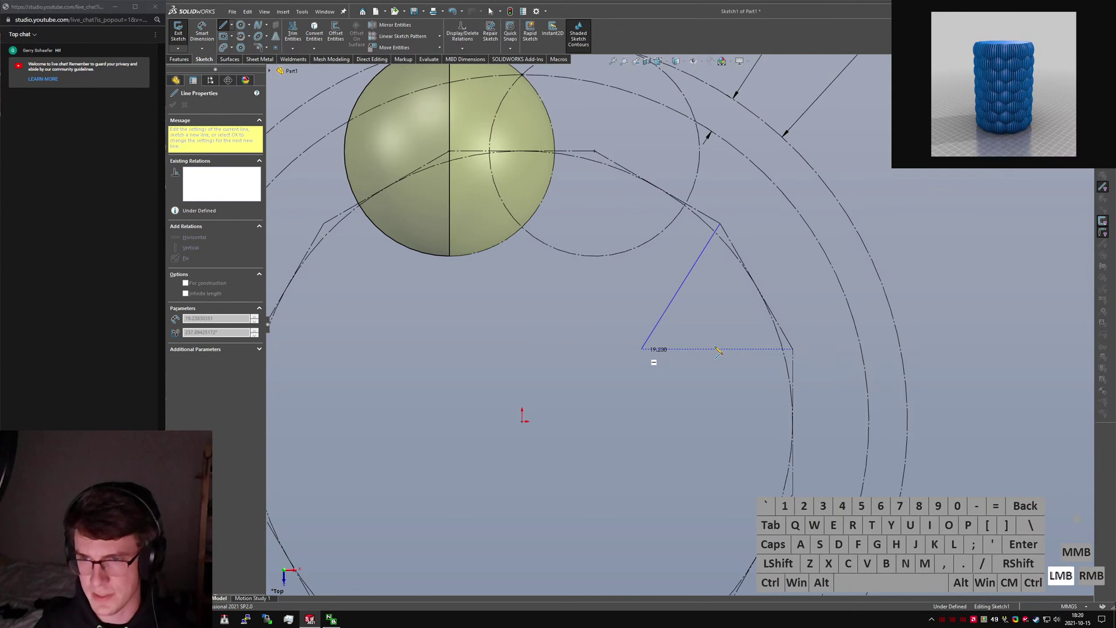
click(793, 349)
click(716, 349)
key(alt+c)
click(681, 288)
key(alt+c)
click(727, 311)
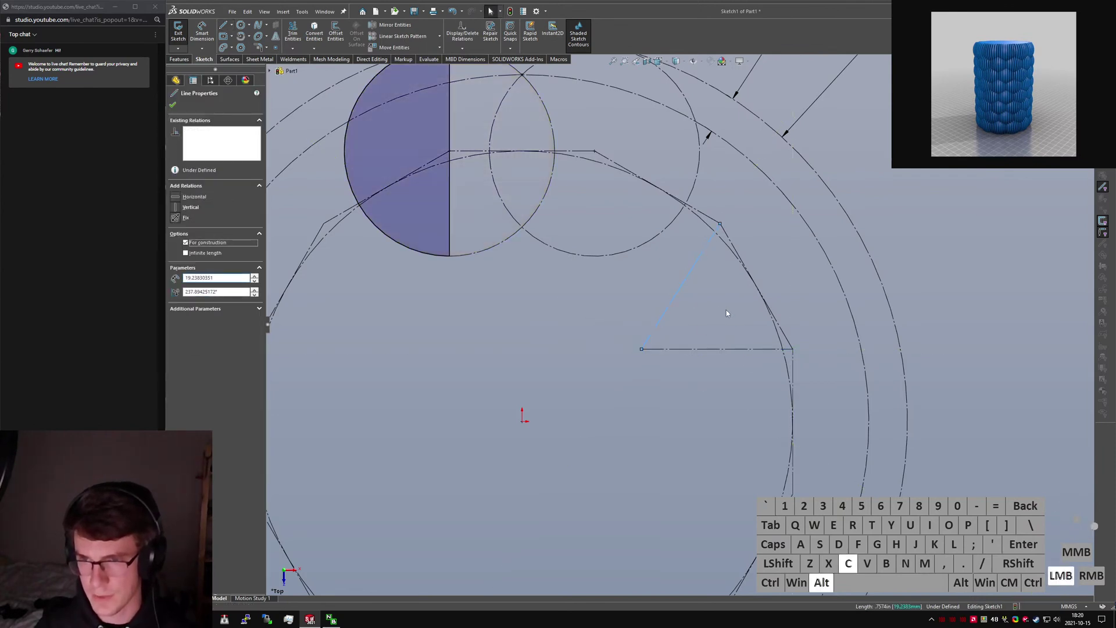
Make the three triangle sides equal, forming an equilateral triangle.
ctrl+click(662, 312)
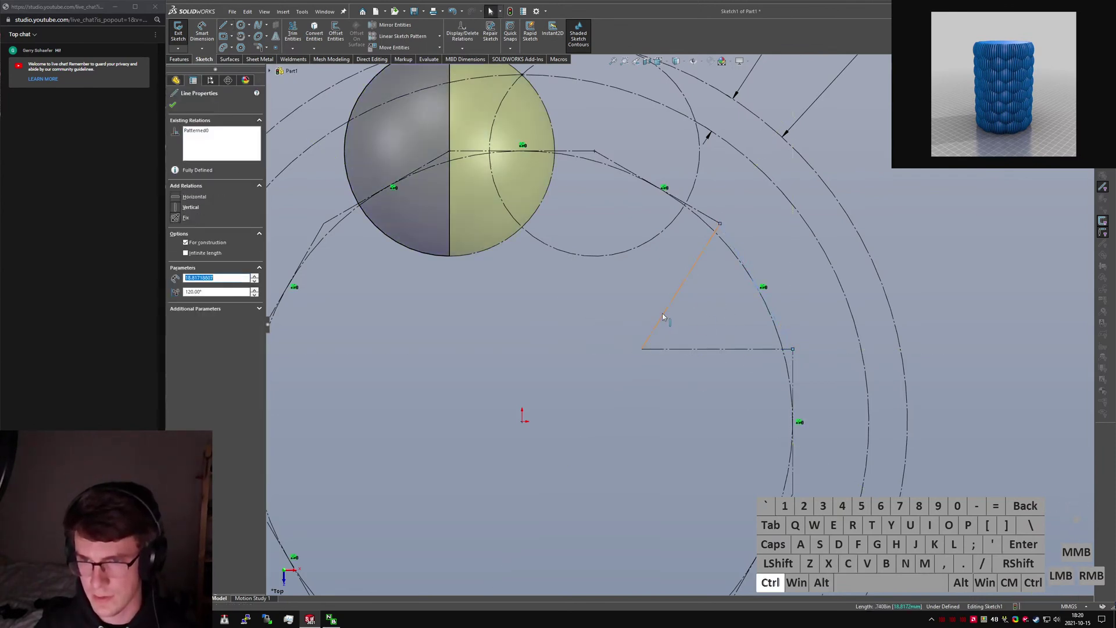
ctrl+click(685, 351)
key(ctrl+alt+q)
click(758, 404)
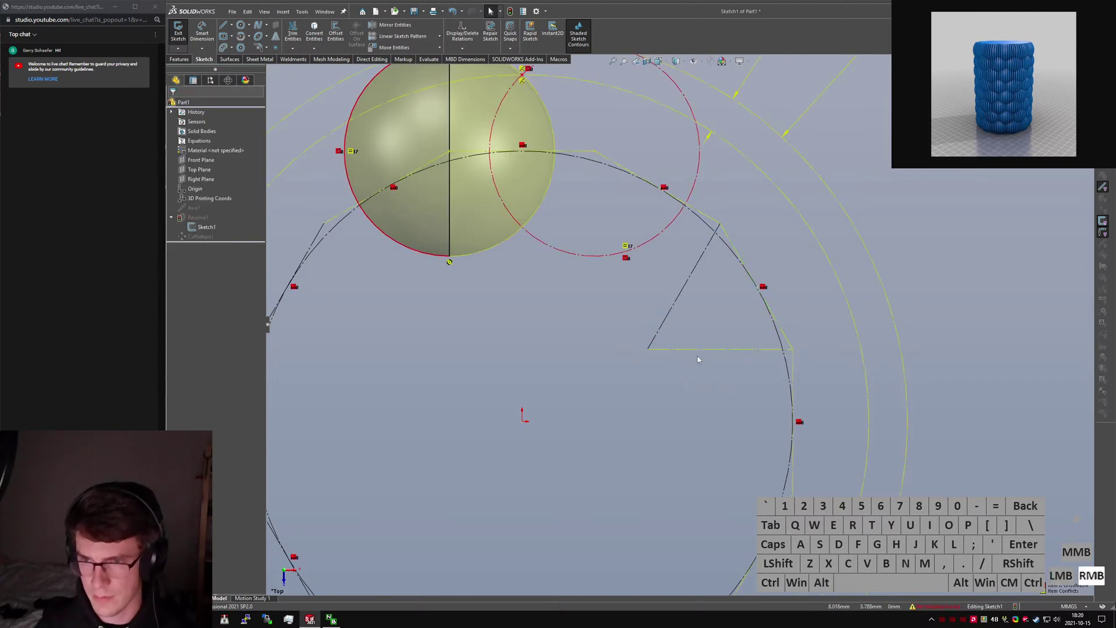
click(719, 363)
key(ctrl+z)
mouse_move(727, 349)
mouse_down()
mouse_move(739, 350)
mouse_move(726, 347)
mouse_up()
click(725, 348)
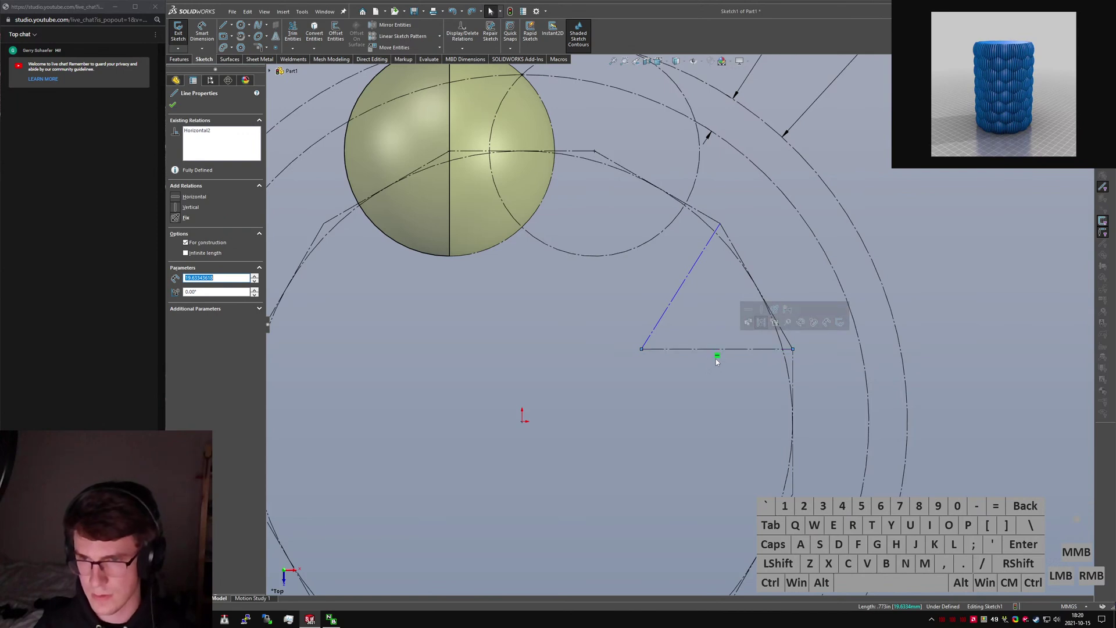
click(716, 358)
click(721, 350)
click(720, 358)
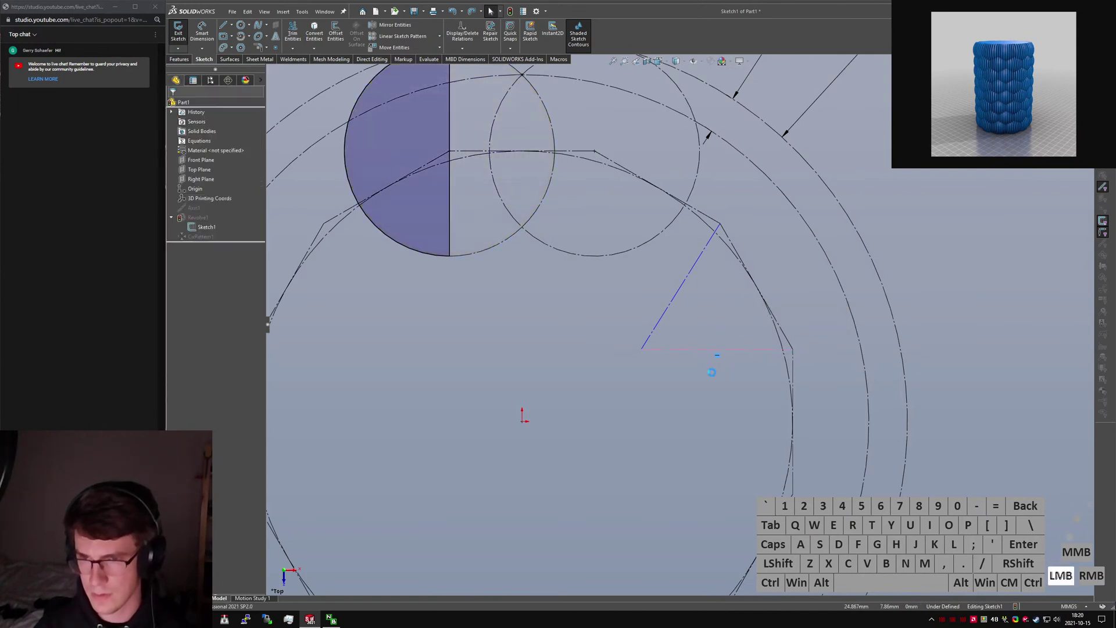
ctrl+click(678, 291)
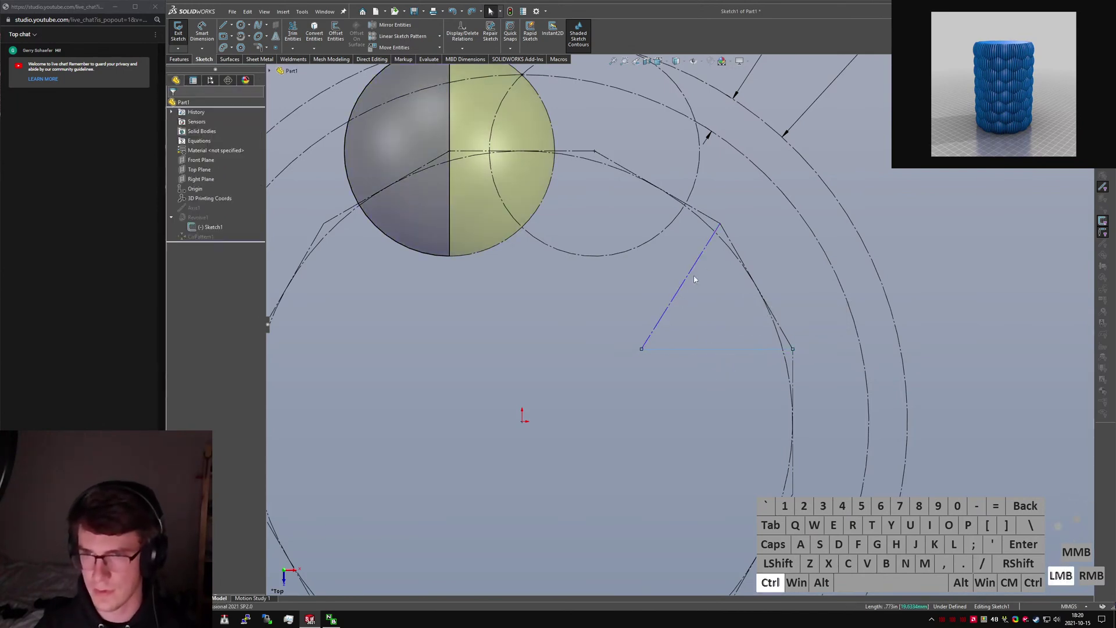
ctrl+click(733, 248)
key(alt+q)
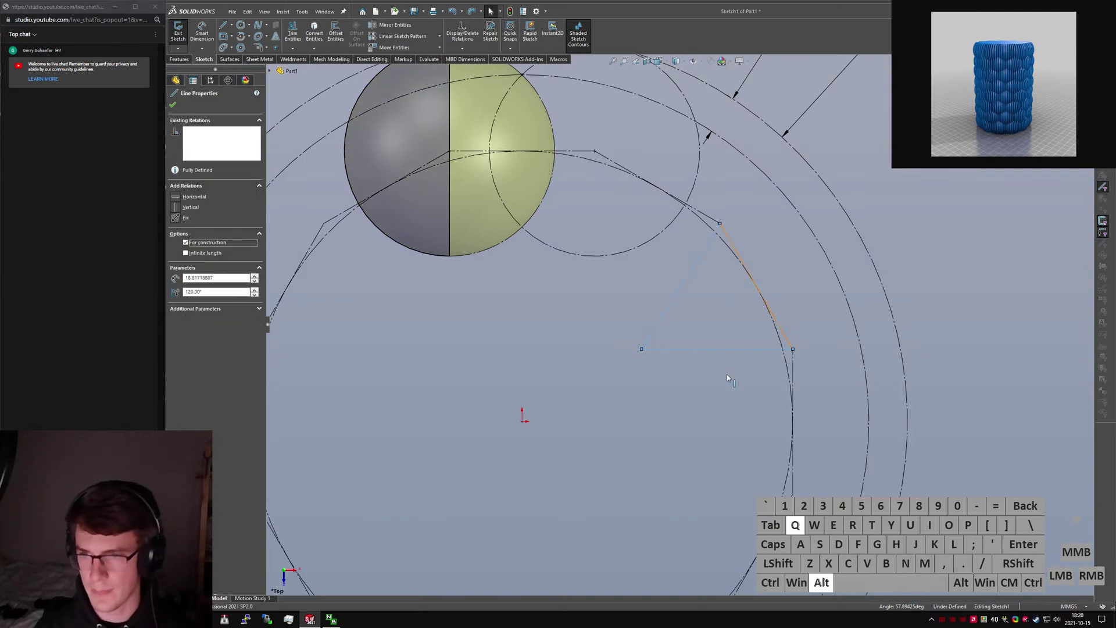
click(730, 379)
Draw a construction height line from the triangle's lower-left corner to its opposite side.
mouse_move(722, 388)
right_down()
mouse_move(711, 400)
mouse_move(668, 375)
right_up()
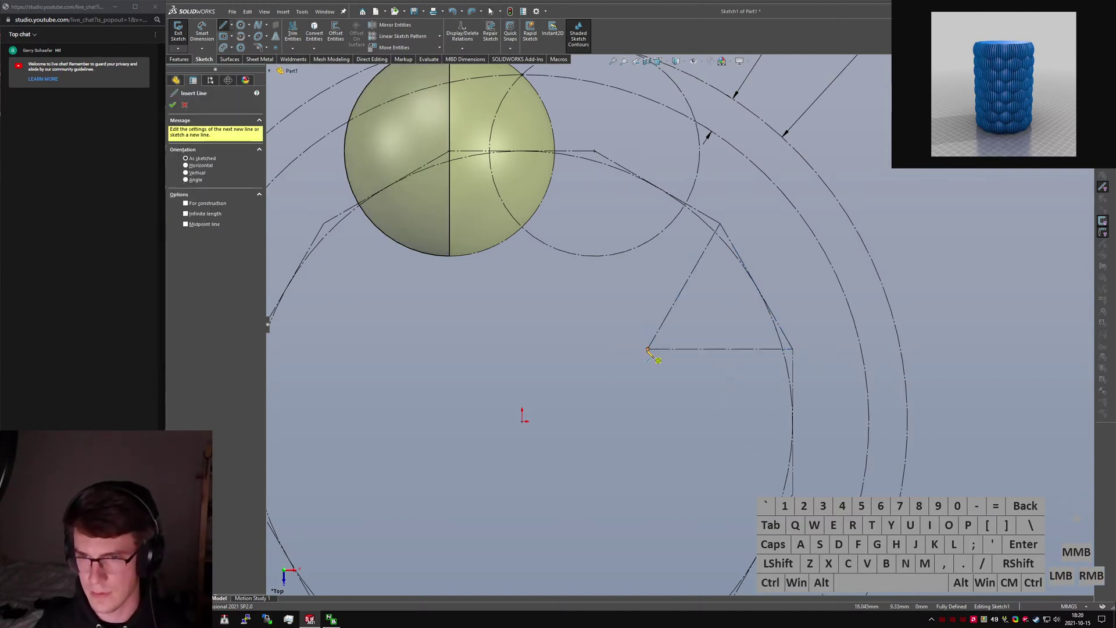
click(648, 349)
key(Escape)
click(741, 295)
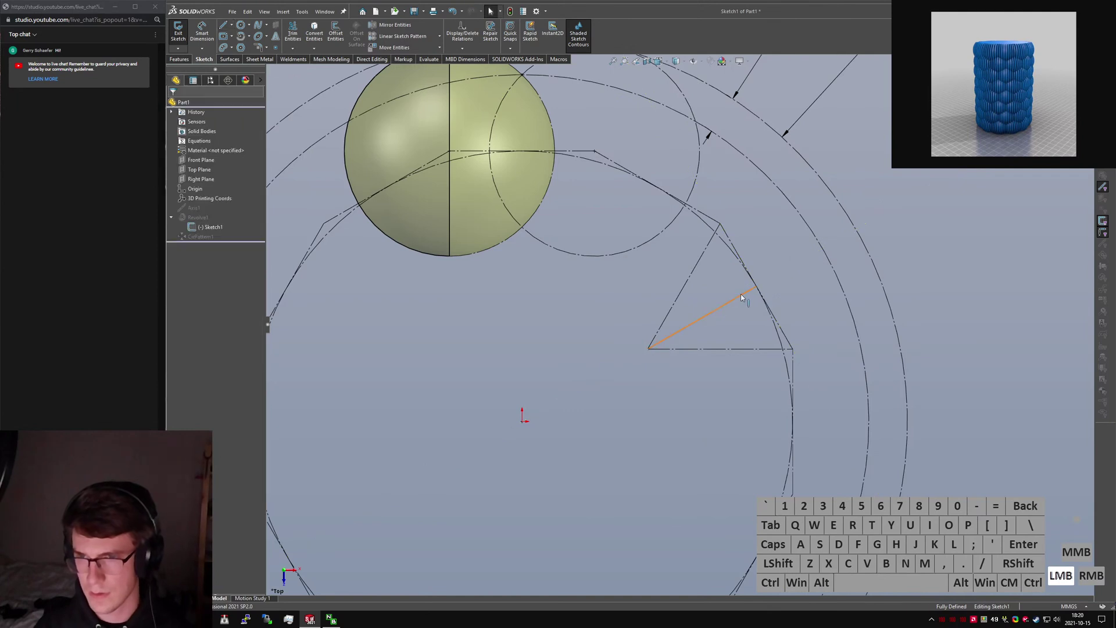
key(alt+c)
click(738, 334)
click(724, 306)
click(709, 323)
Dimension the height line and rename that dimension 'Height'.
right_drag(708, 324, 709, 290)
click(721, 308)
click(773, 395)
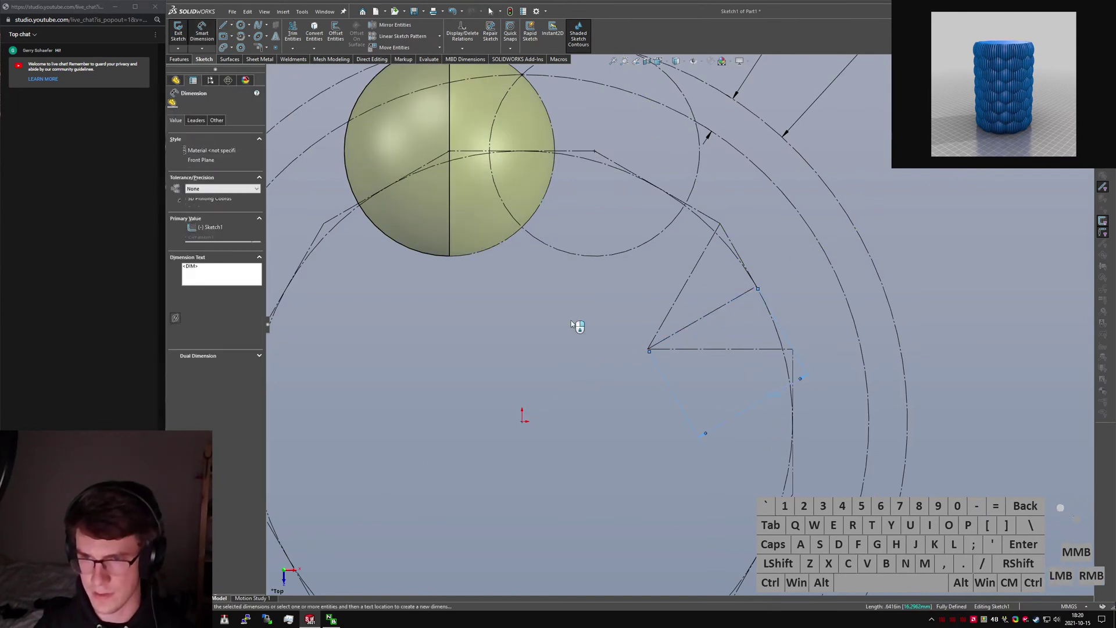
drag(237, 228, 101, 227)
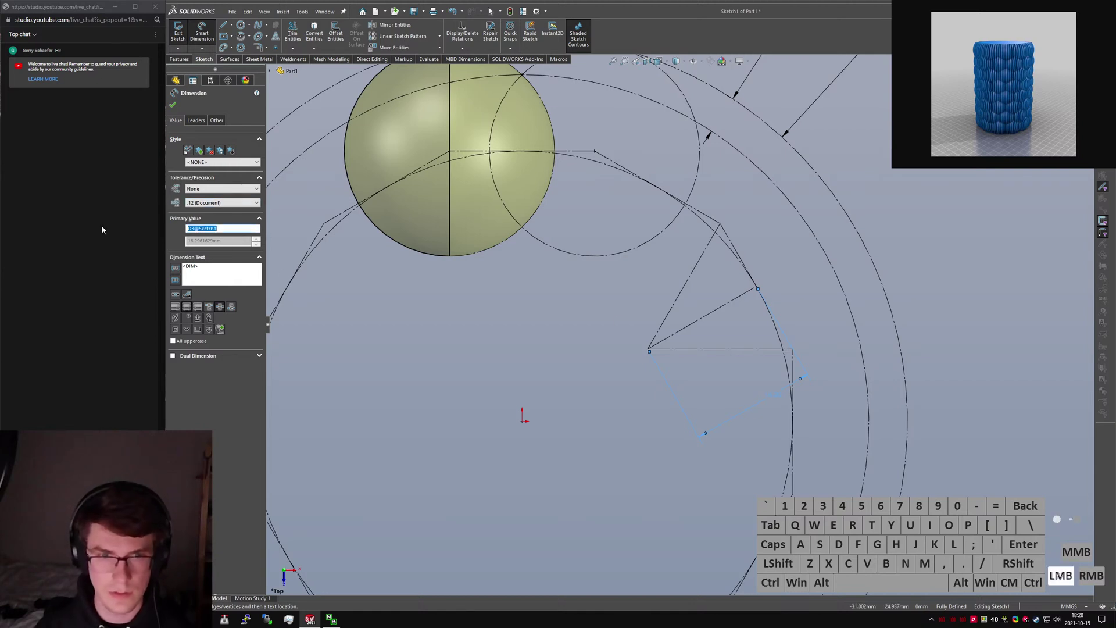
text(Height)
key(Return)
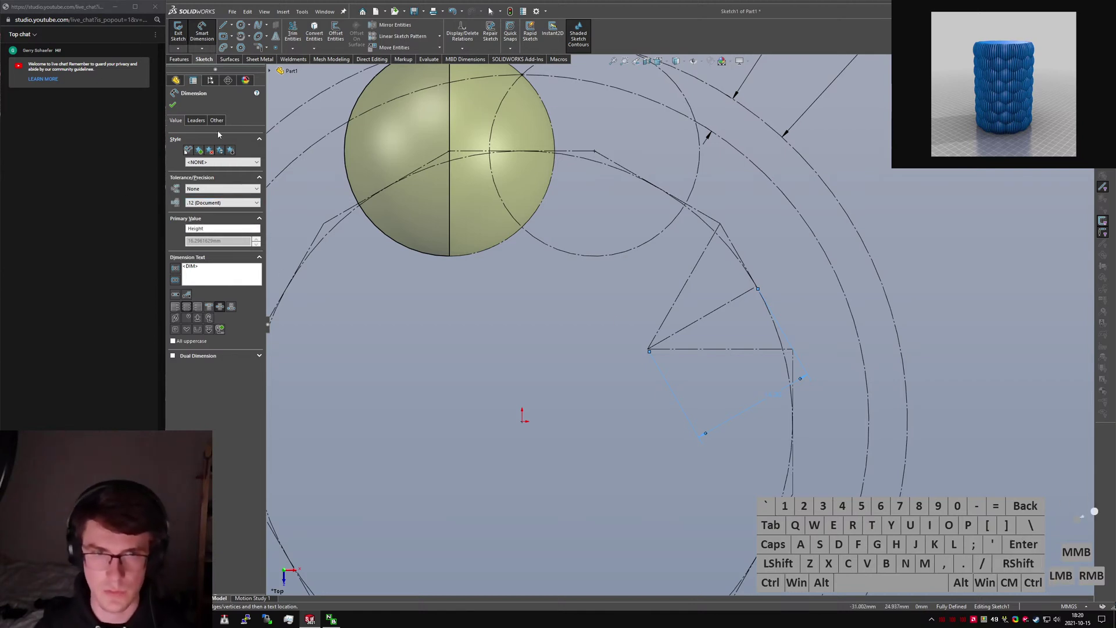
click(172, 105)
click(655, 442)
right_drag(654, 442, 700, 262)
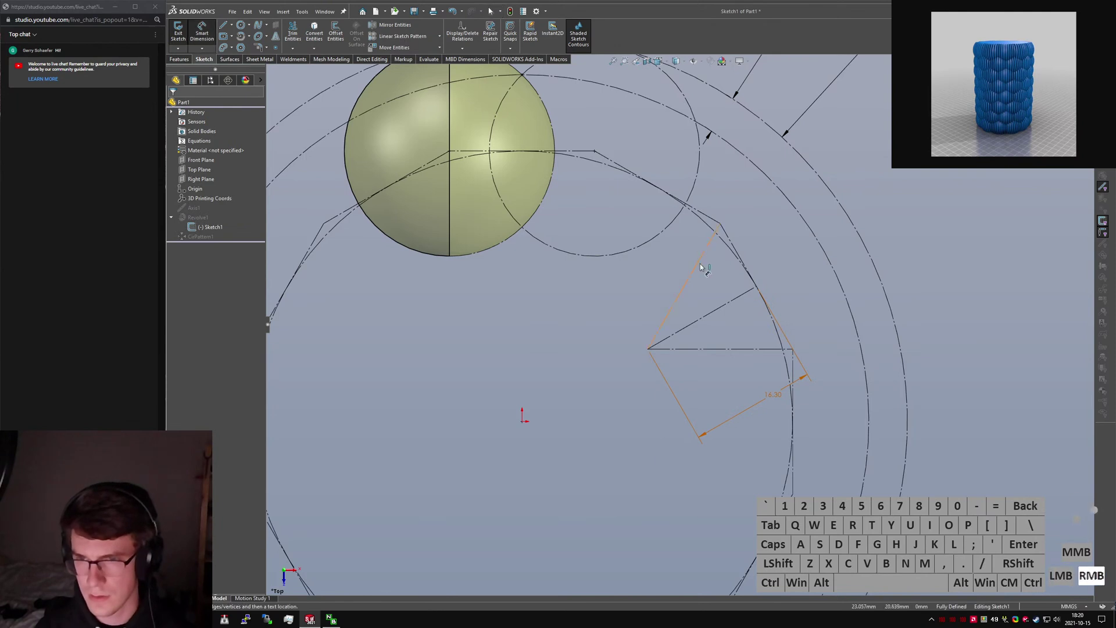
Check the sketch with its 14.30 Height dimension and exit Sketch1 to rebuild the 12-bubble ring.
key(Escape)
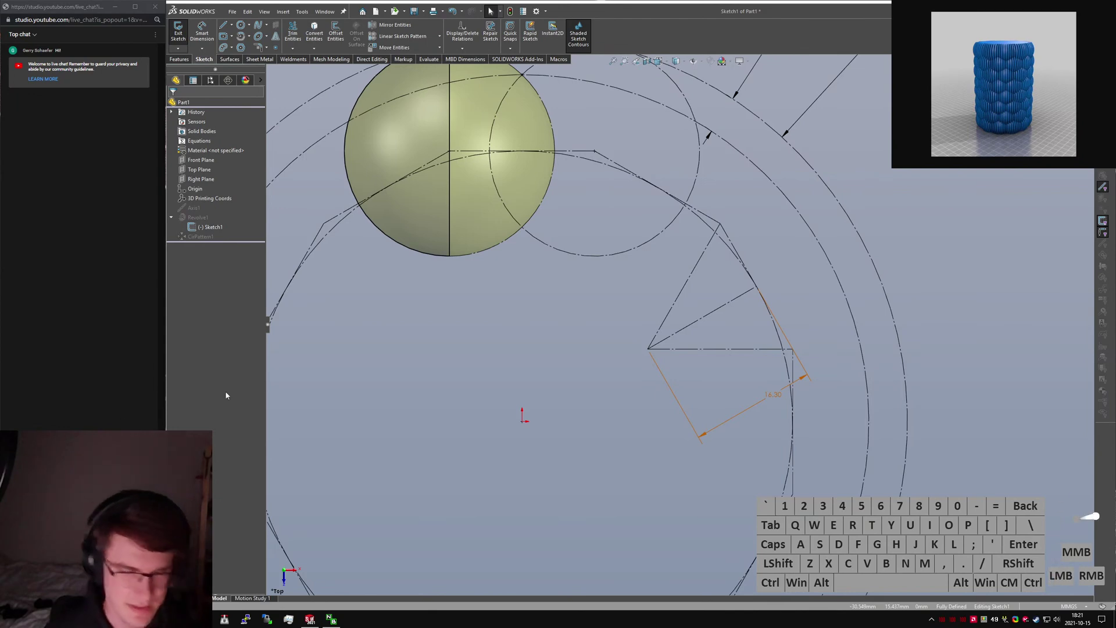
click(448, 350)
scroll(665, 353, up, 3)
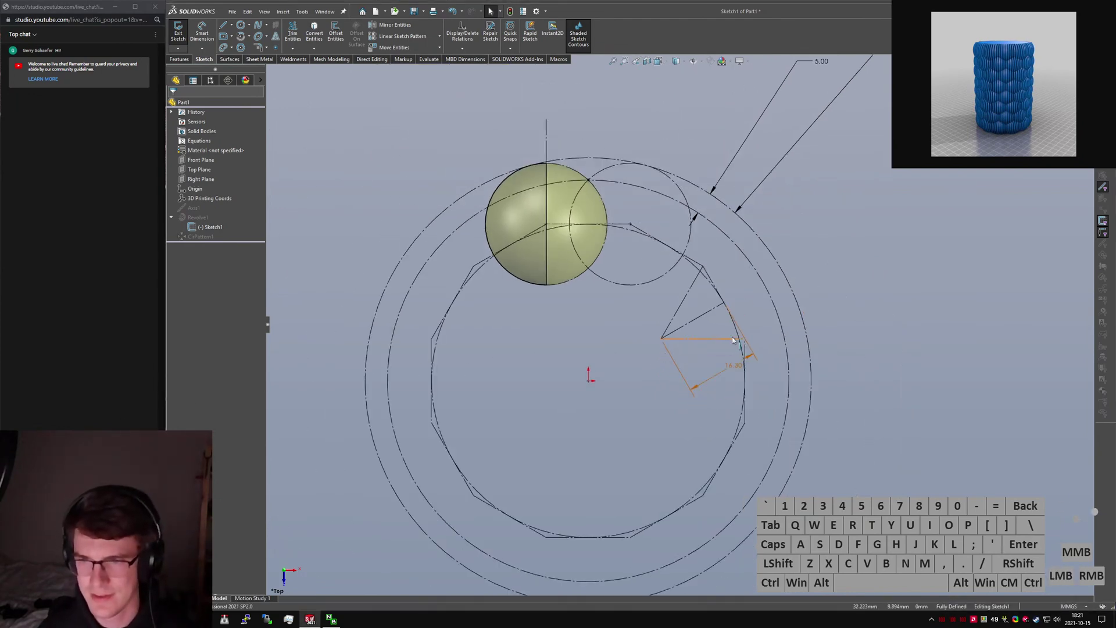
scroll(721, 302, down, 2)
scroll(669, 256, up, 4)
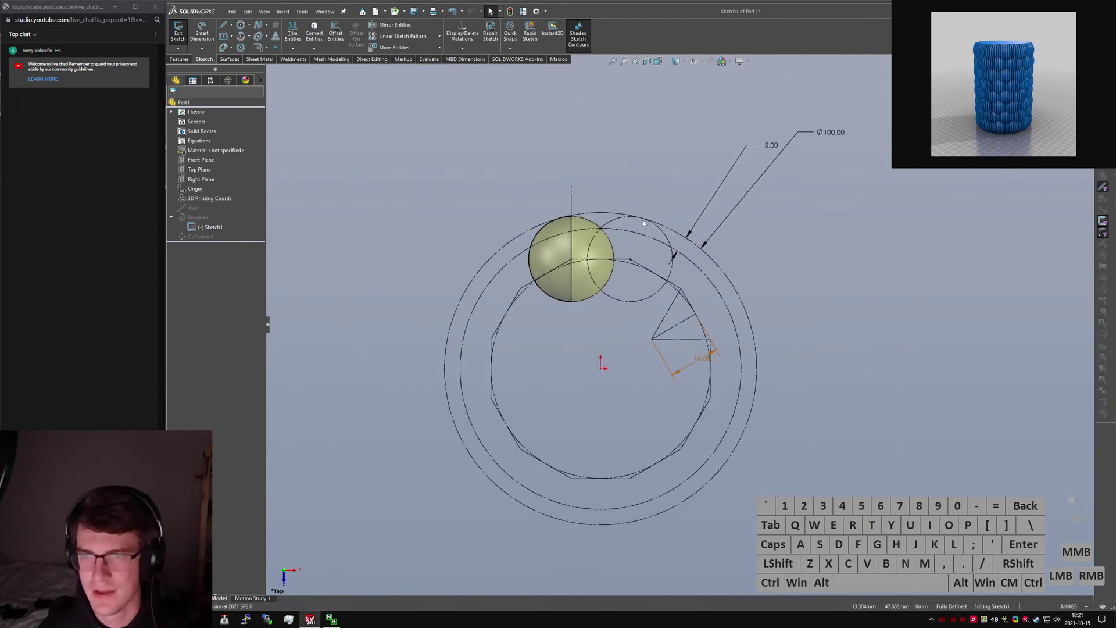
scroll(707, 354, down, 4)
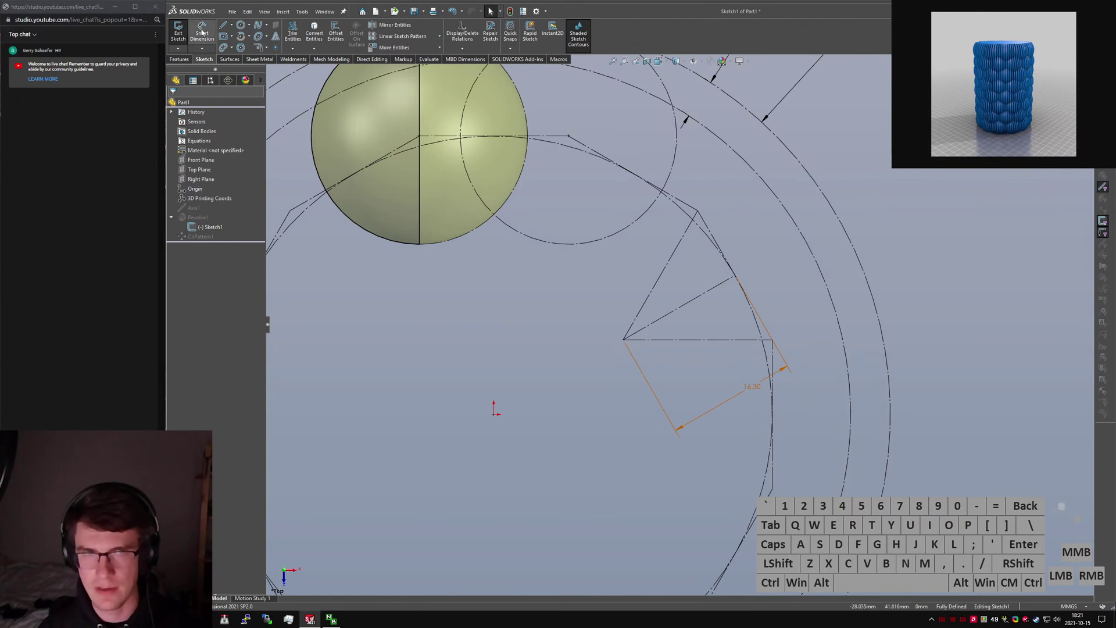
click(180, 33)
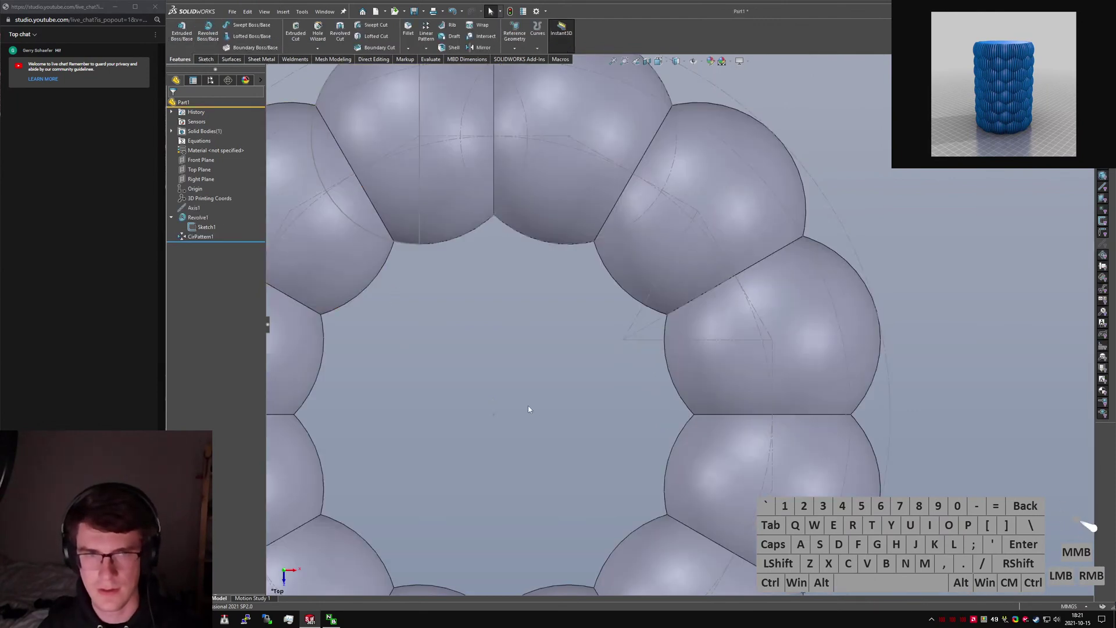
In Move/Copy Body, try setting the vertical offset to ="Height@Sketch1".
scroll(528, 406, up, 3)
middle_drag(532, 397, 697, 322)
click(662, 326)
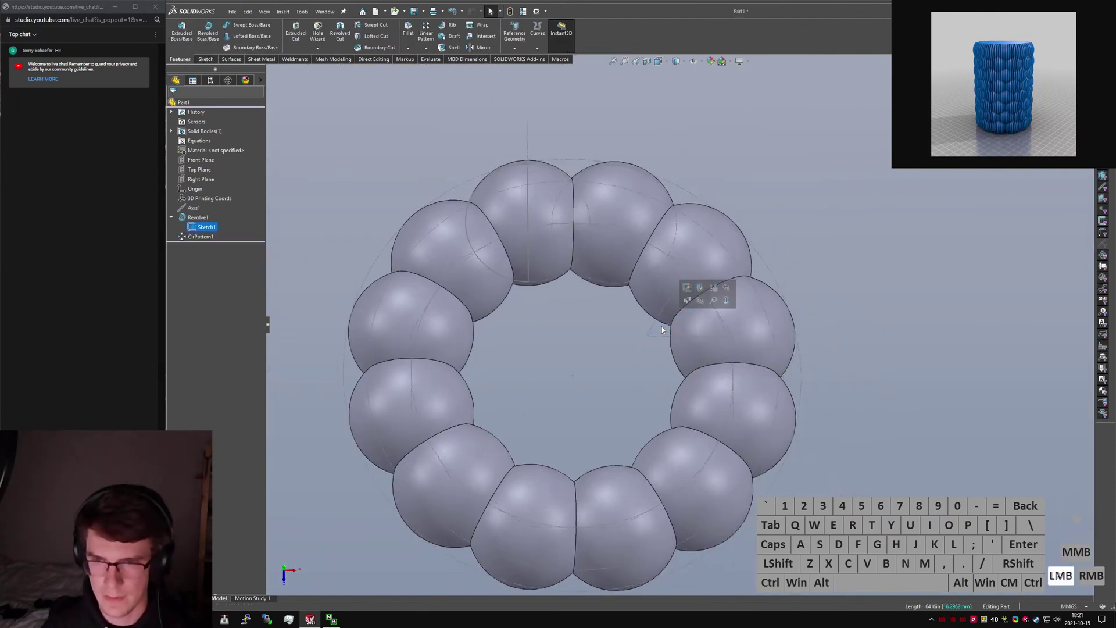
text(scopy)
key(ctrl+a)
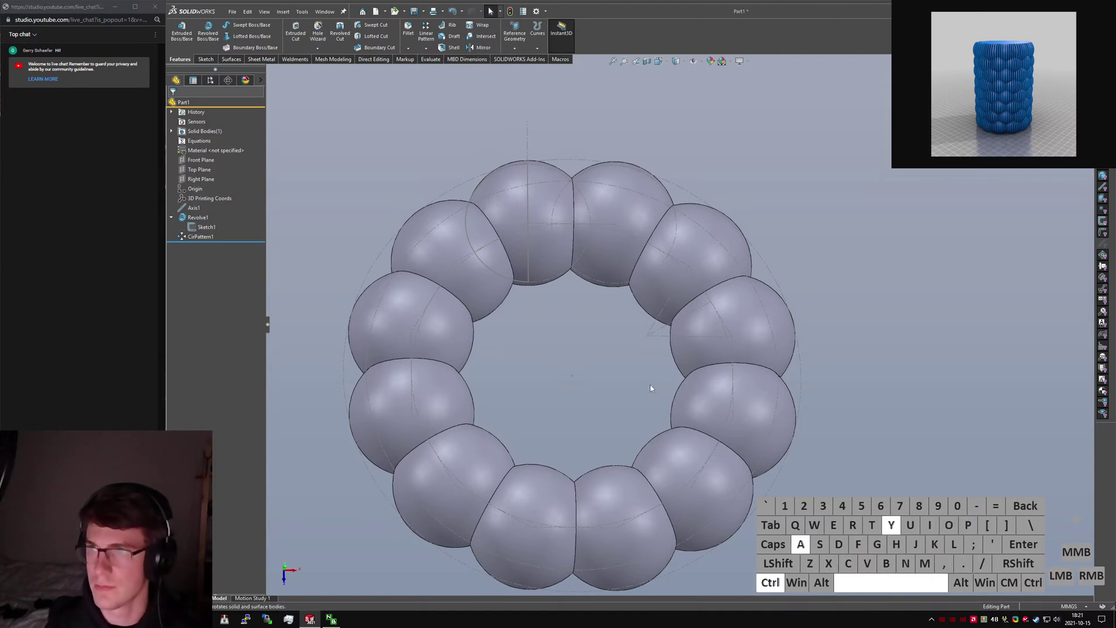
key(BackSpace)
text(move copy)
key(Return)
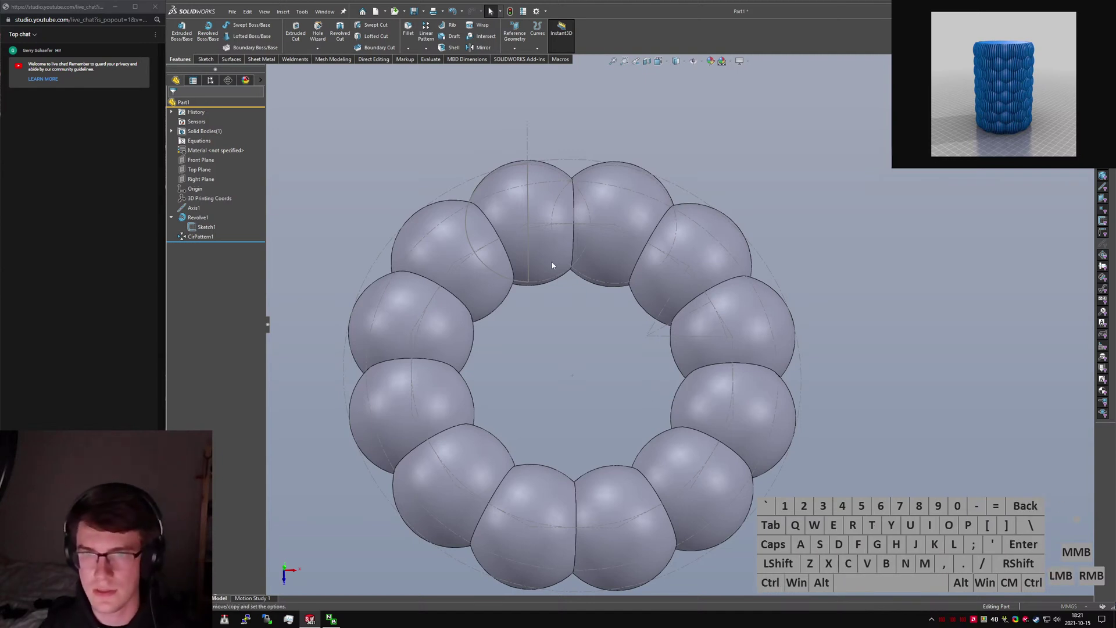
click(220, 190)
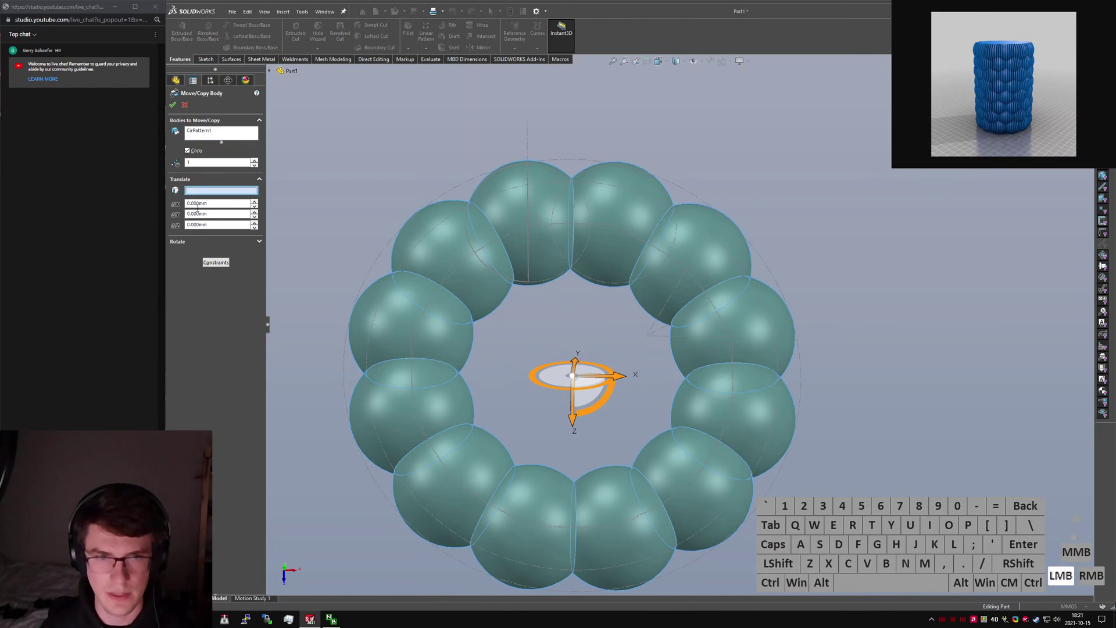
middle_drag(361, 291, 332, 218)
drag(223, 214, 165, 214)
text(=)
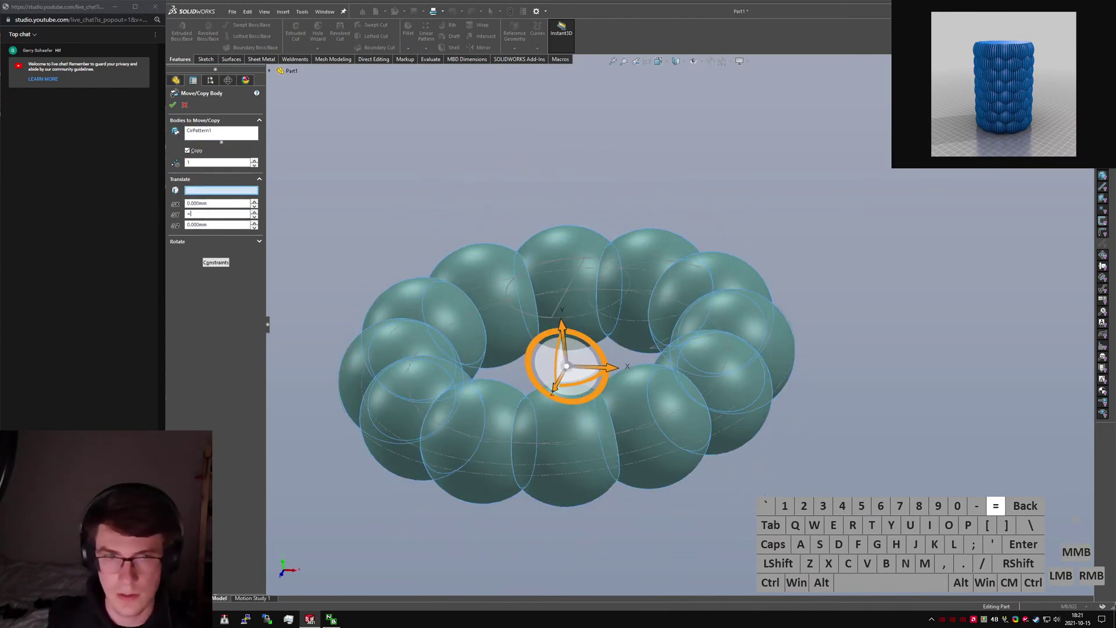
text("Height)
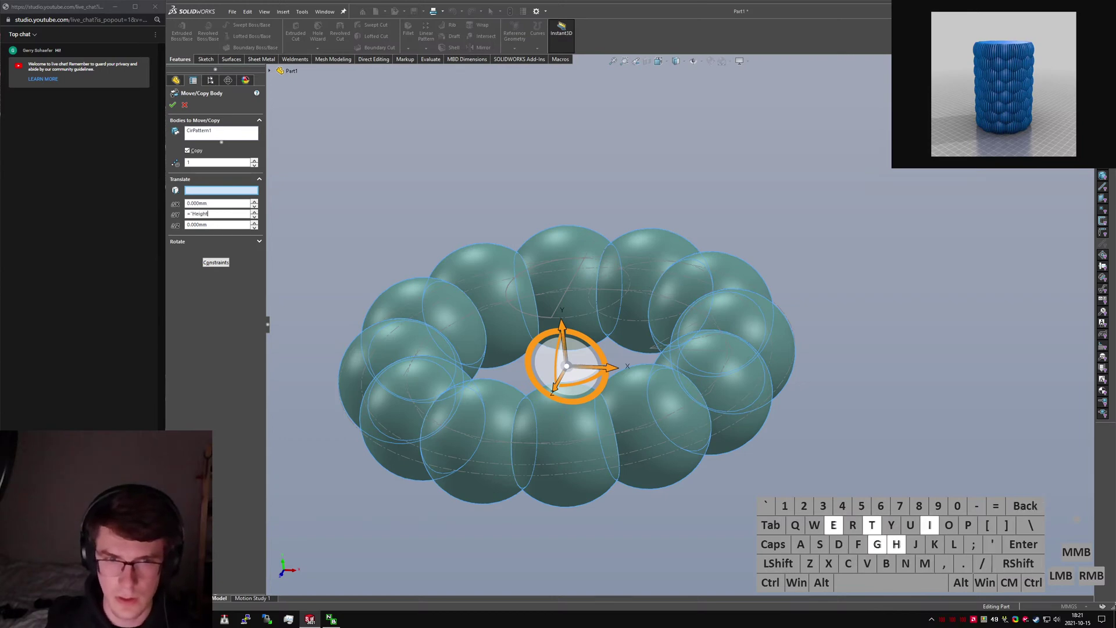
text(@Sketch1")
key(Return)
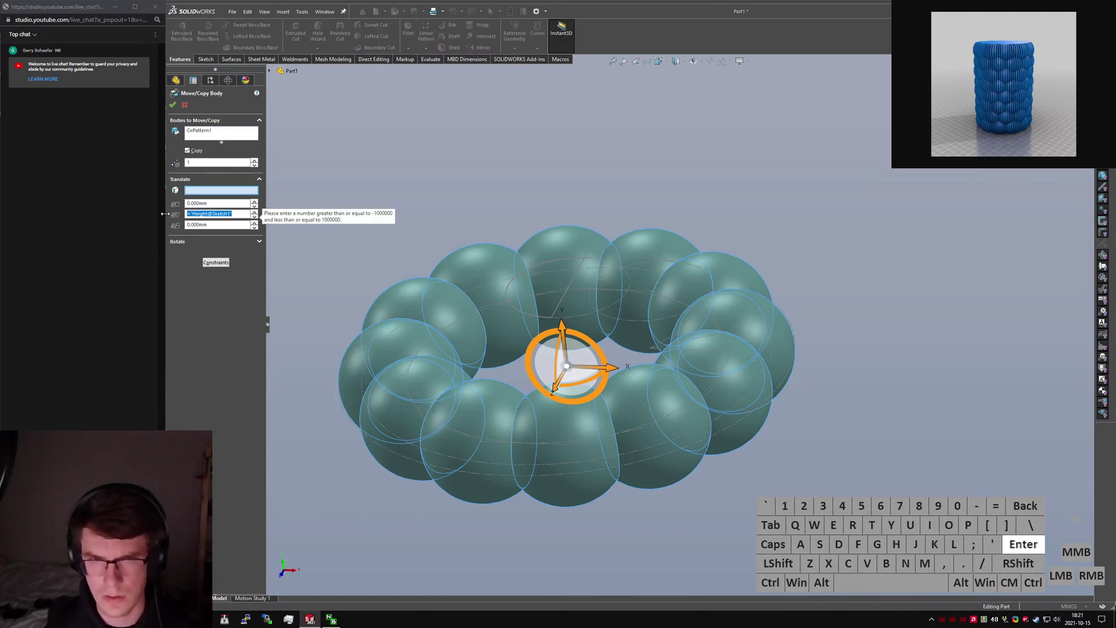
Replace the rejected offset with 5 mm and confirm the raised copy.
text(1)
key(Return)
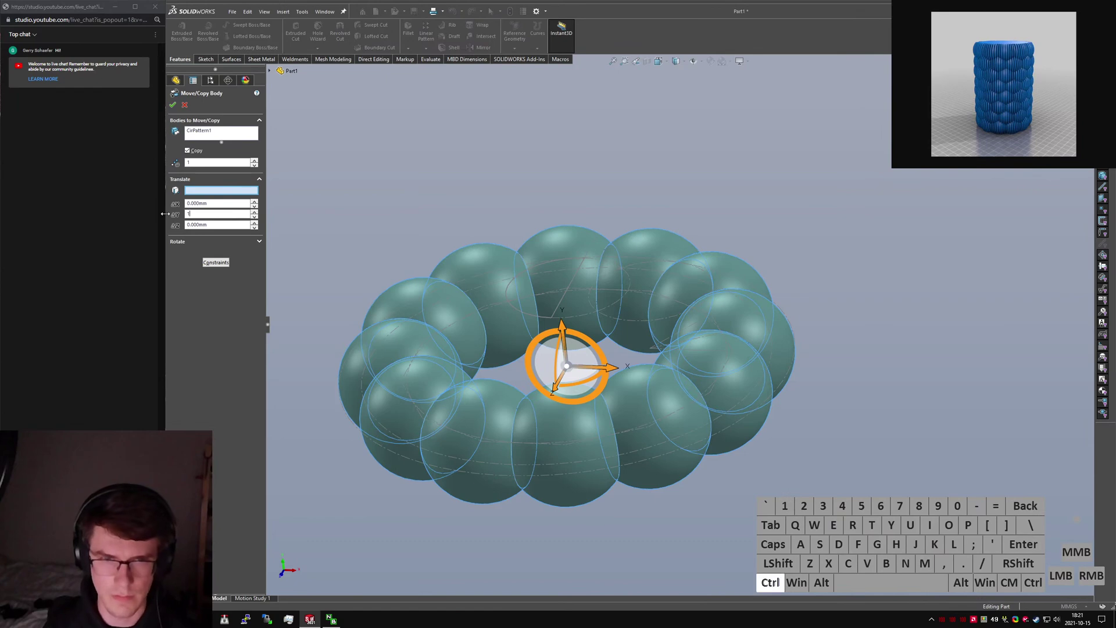
key(ctrl+a)
key(BackSpace)
text(5)
key(Return)
click(173, 105)
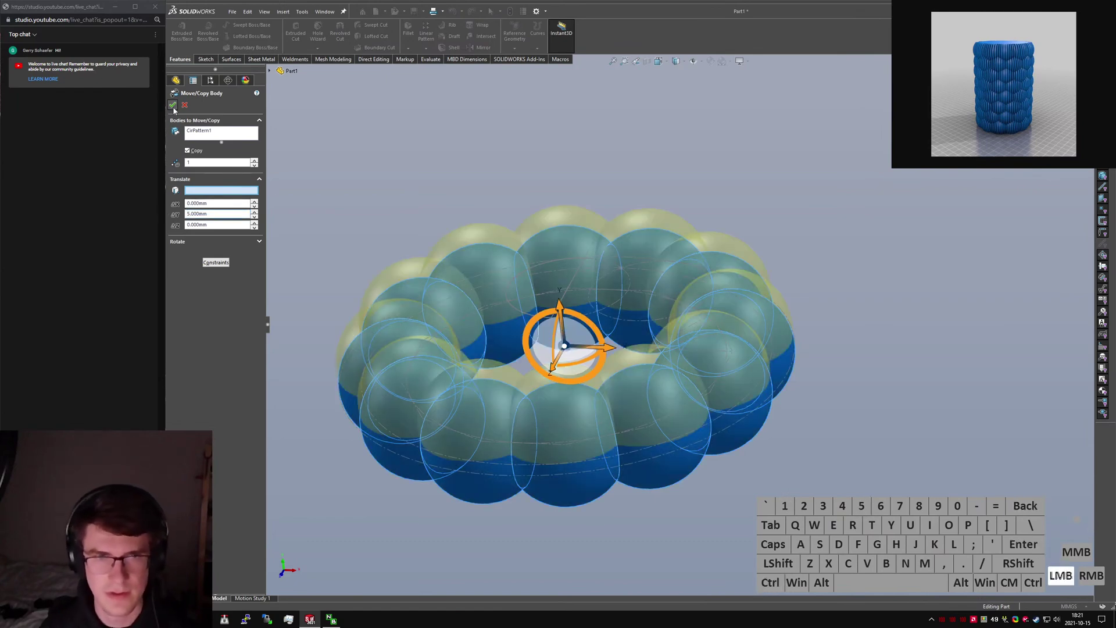
click(221, 247)
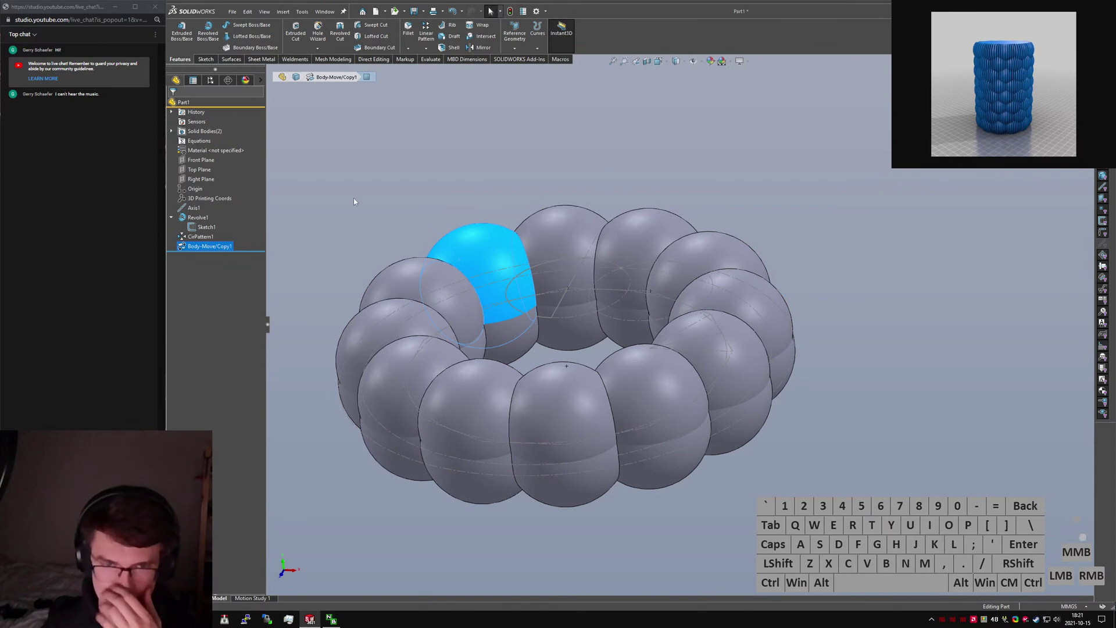
Delete the copied ring body Body-Move/Copy1, leaving a single 12-bubble ring.
click(375, 212)
click(510, 244)
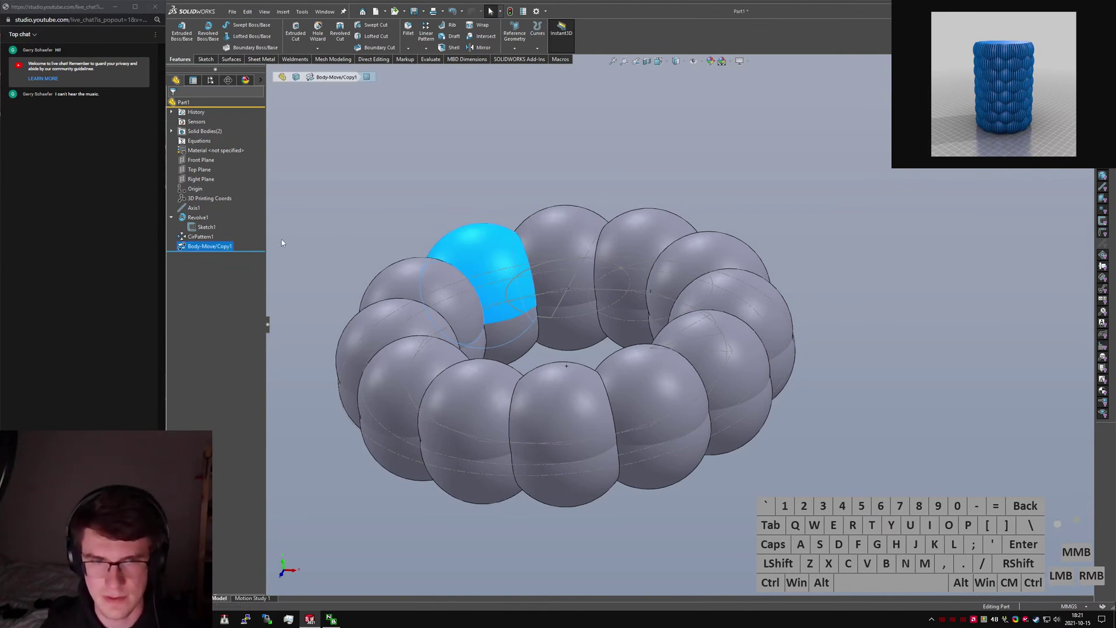
click(210, 246)
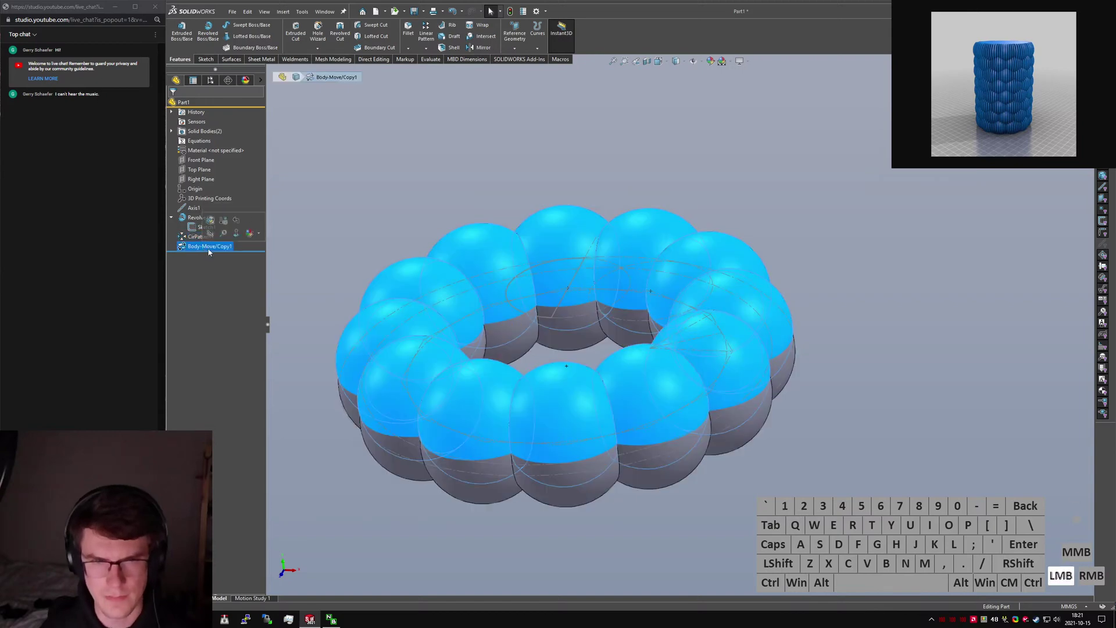
click(519, 176)
middle_drag(538, 224, 543, 196)
click(482, 285)
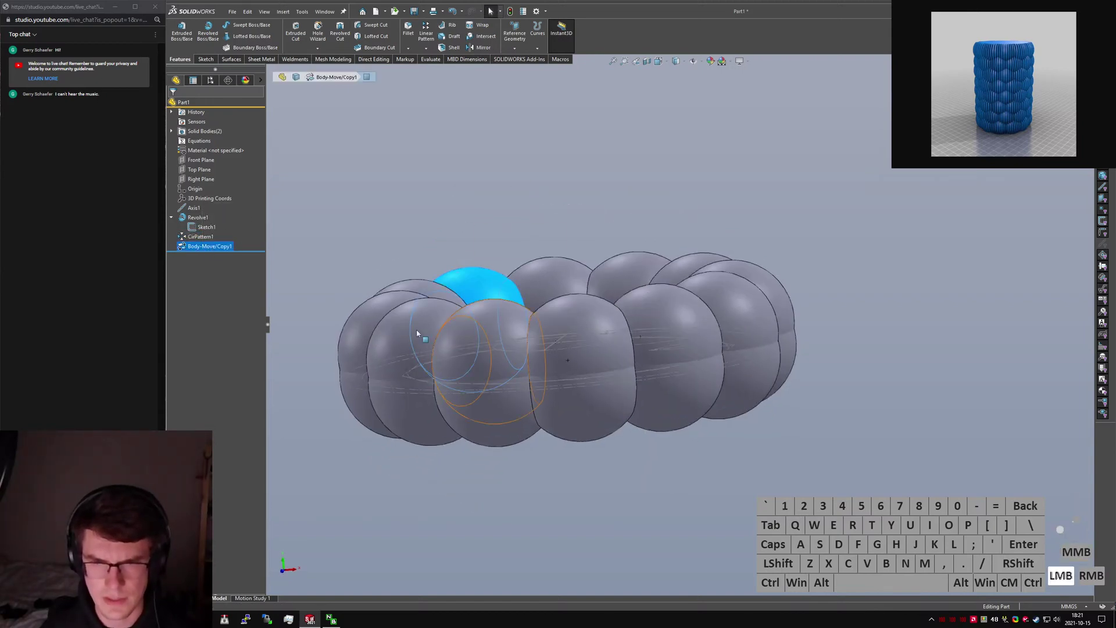
click(208, 247)
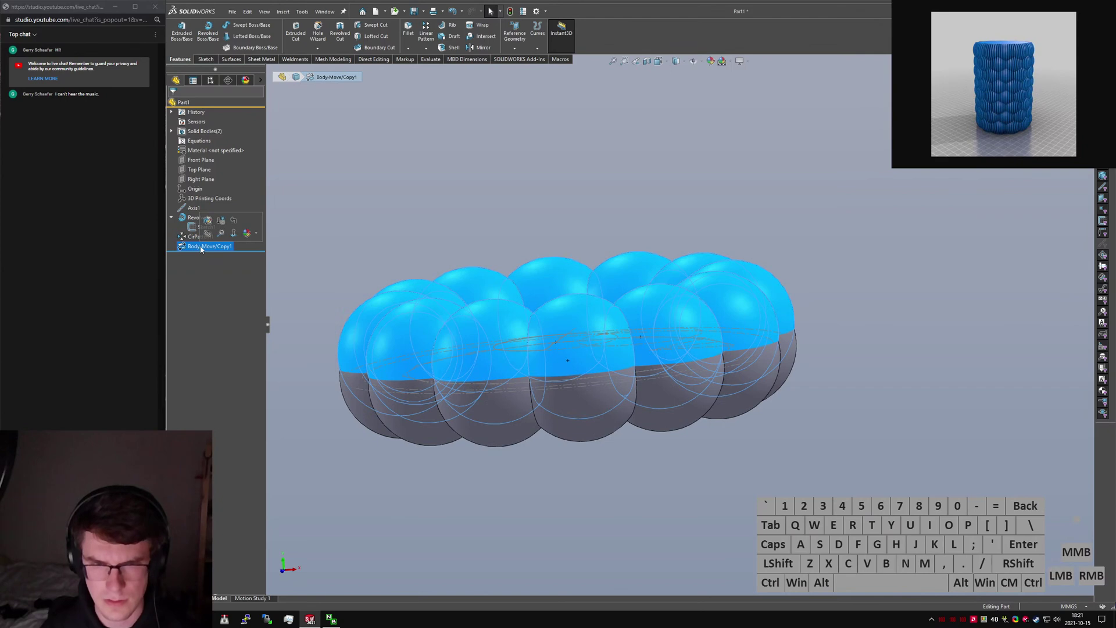
key(Delete)
key(Return)
click(549, 250)
text(s)
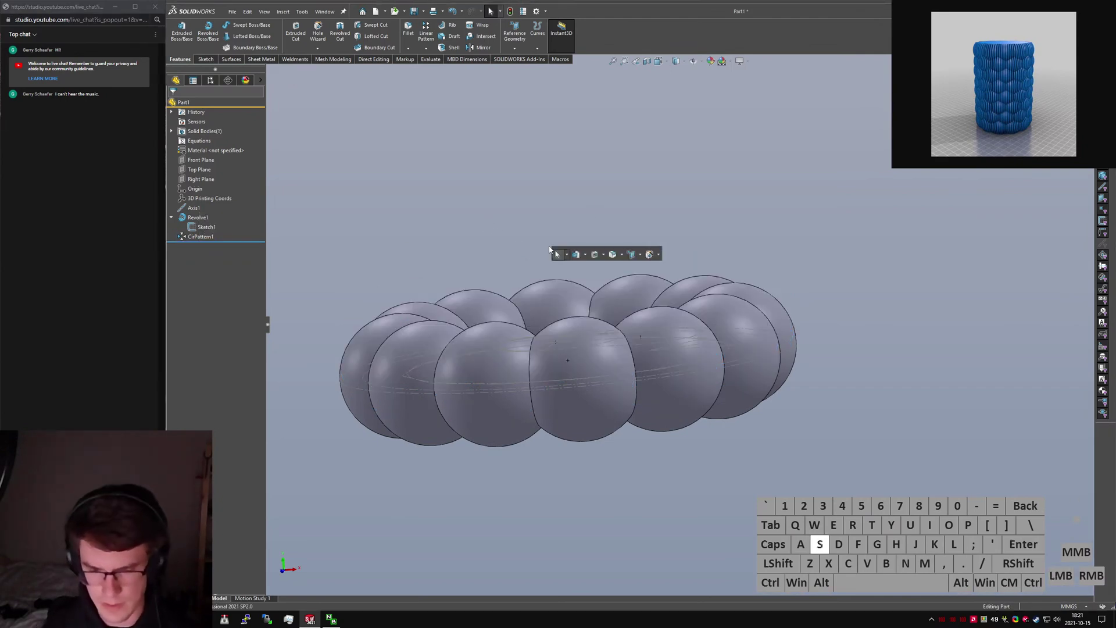
text(linear)
key(Return)
Set Top Plane as the linear pattern's Direction 1.
click(546, 303)
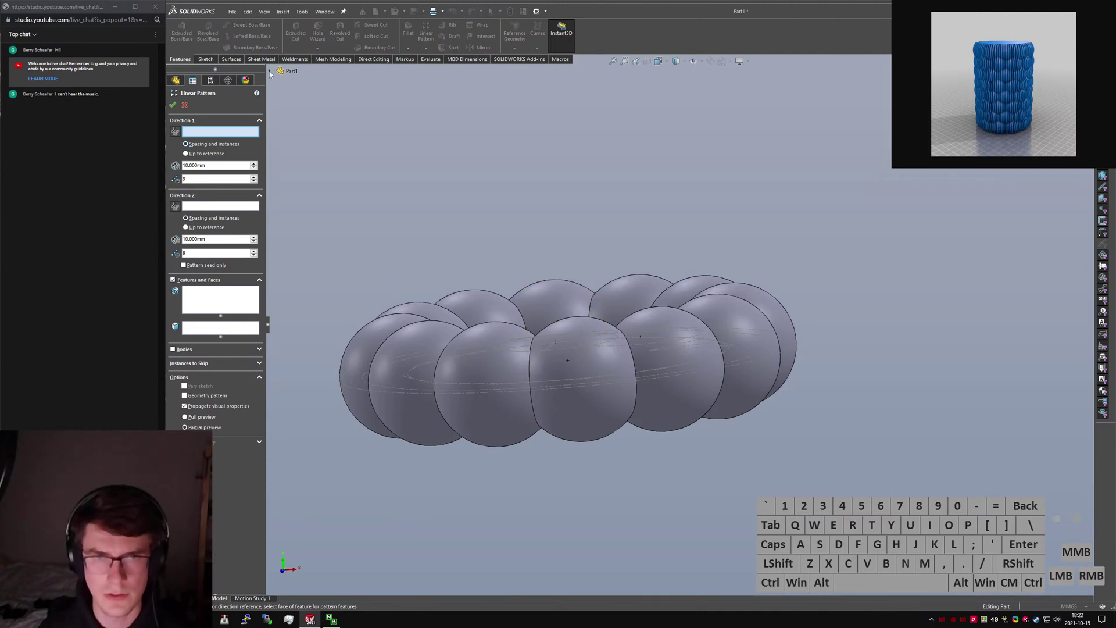
click(270, 71)
click(307, 137)
middle_drag(456, 212, 506, 291)
click(220, 130)
click(302, 188)
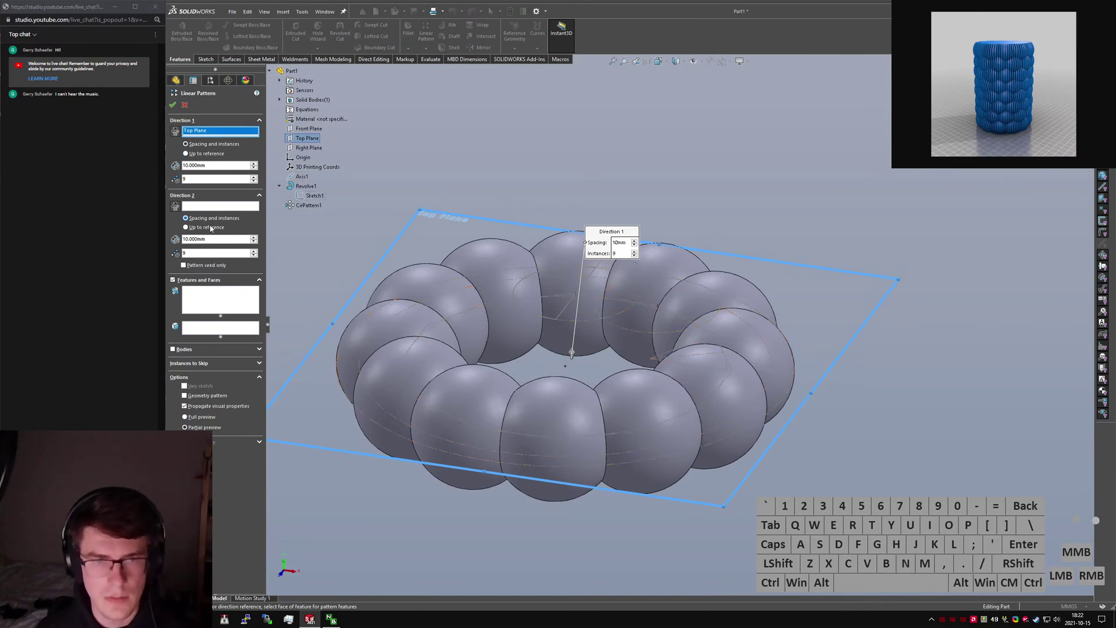
Pattern the CirPattern1 ring body with 2 instances and confirm LPattern1.
click(195, 350)
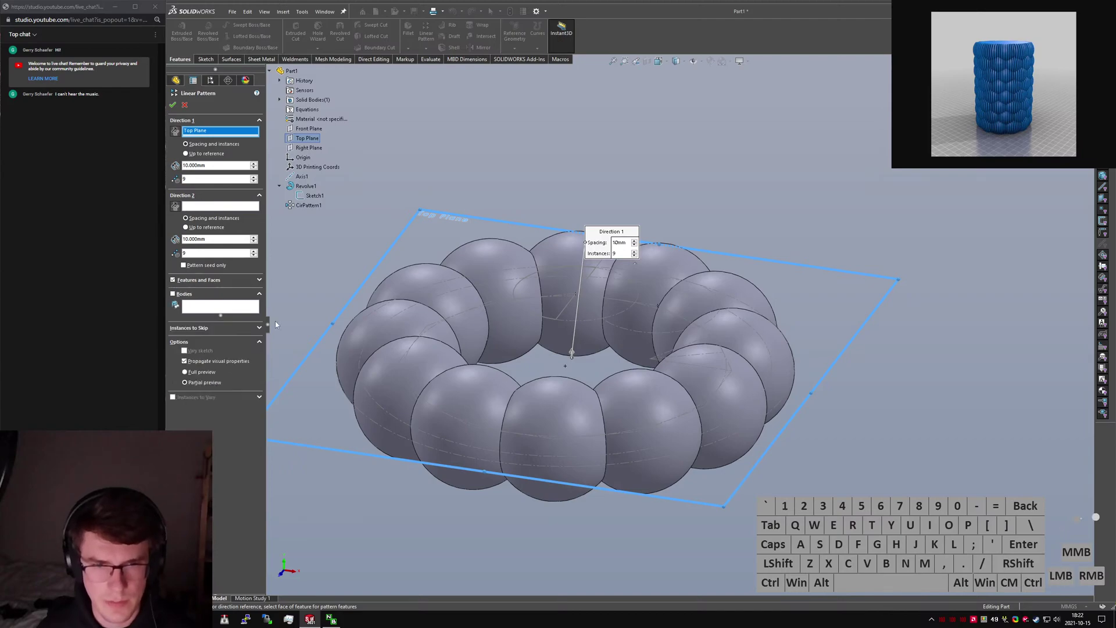
click(181, 294)
click(463, 398)
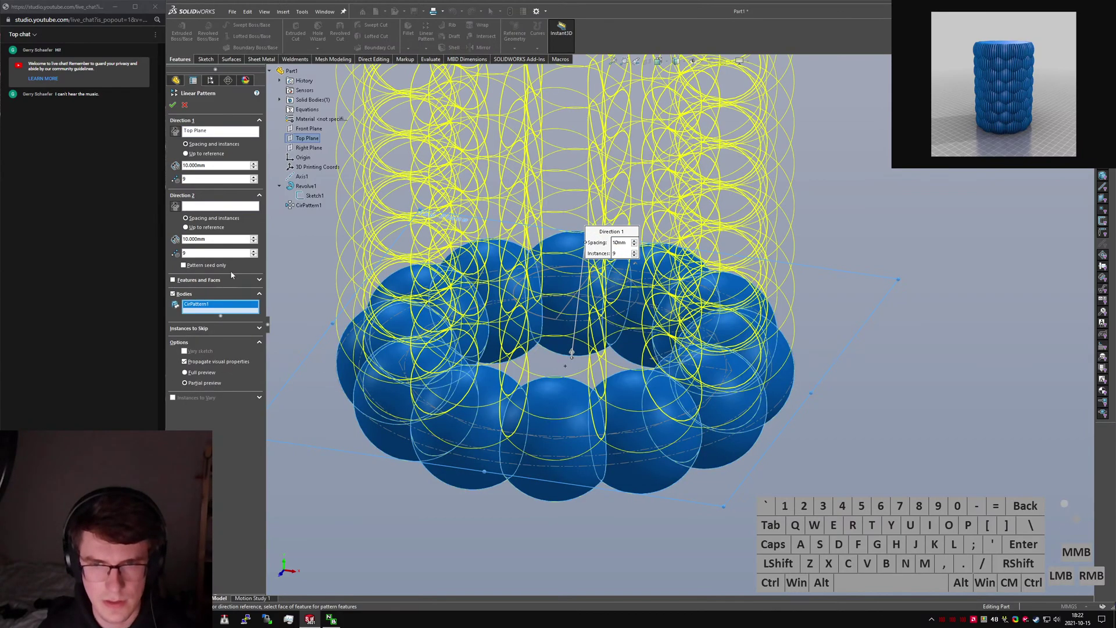
middle_drag(581, 407, 582, 349)
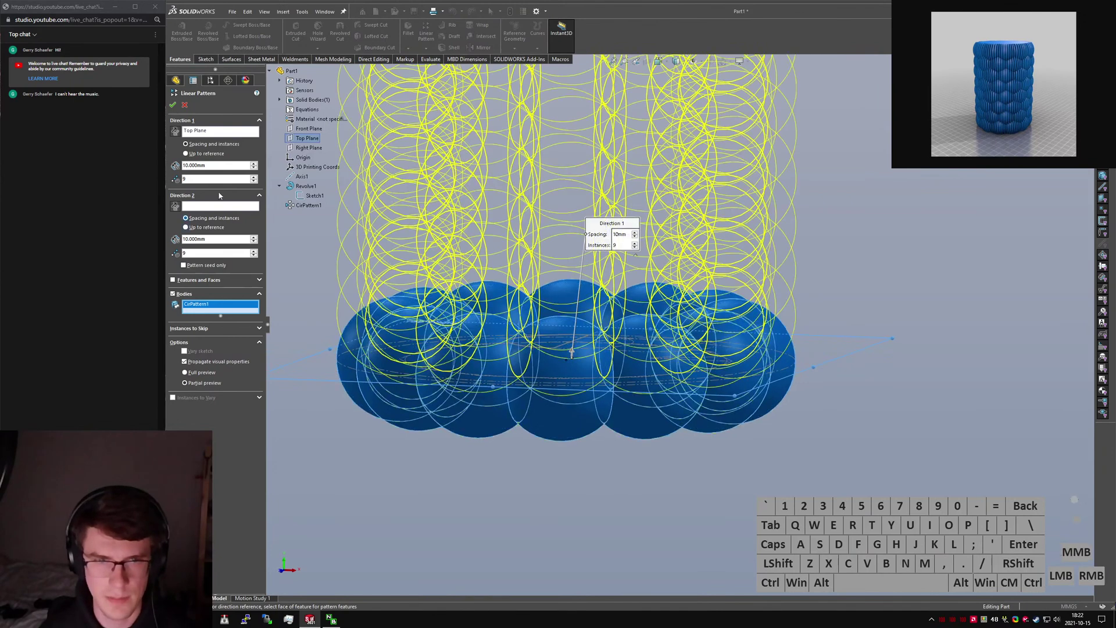
click(215, 179)
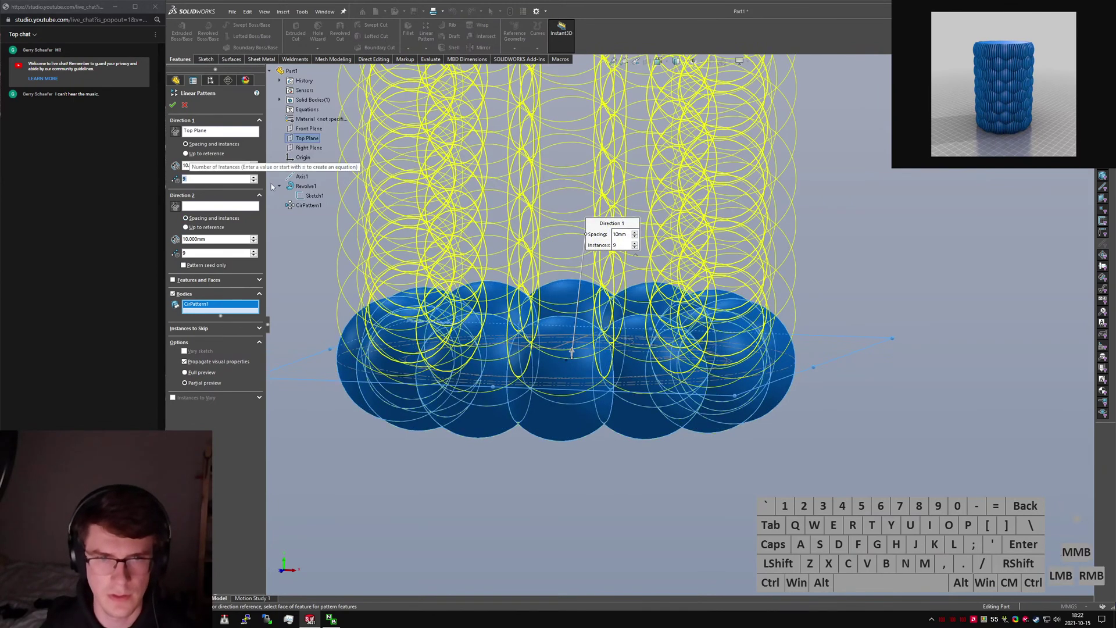
text(2)
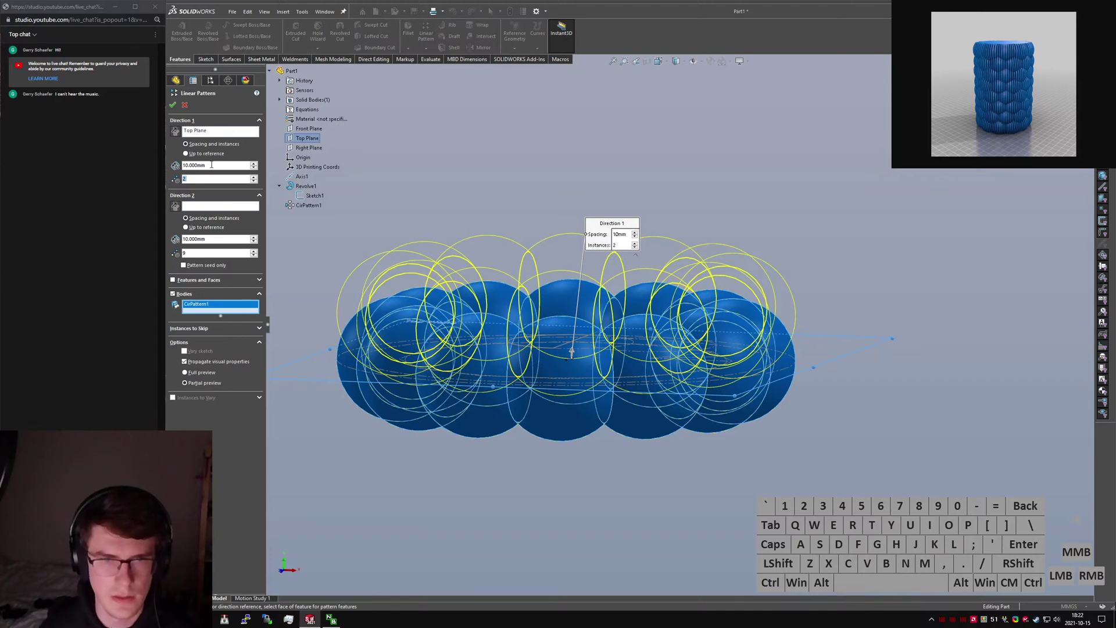
click(174, 106)
middle_drag(539, 201, 543, 257)
click(543, 256)
middle_drag(535, 364, 576, 347)
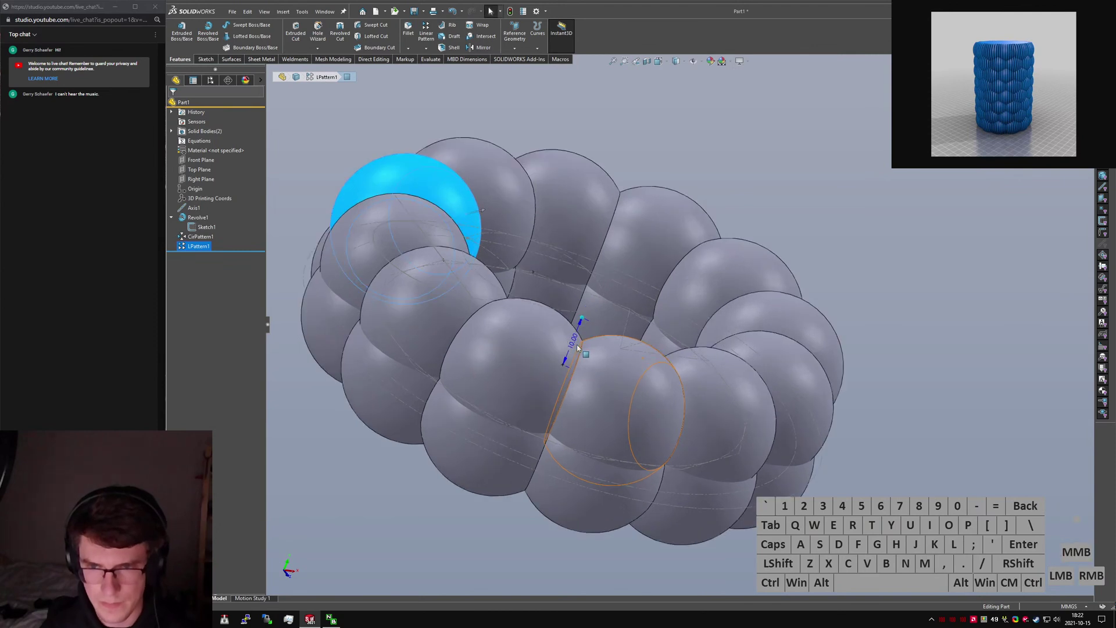
Link the 10 mm layer spacing to ="Height2@Sketch1" and rebuild the model.
double_click(570, 342)
text(=)
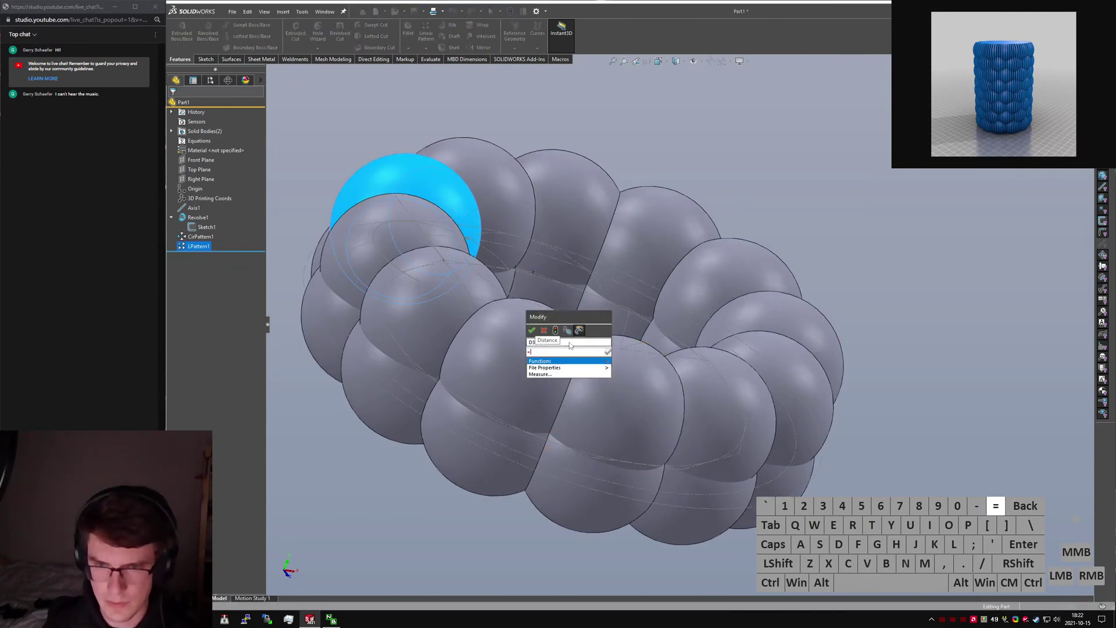
text("Height2s)
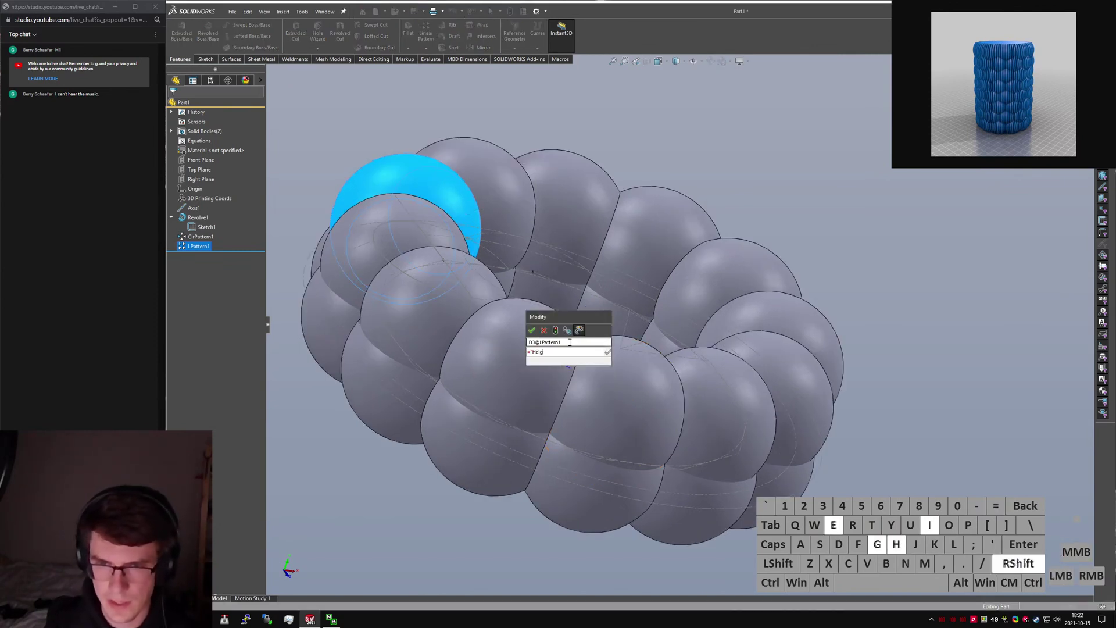
key(BackSpace)
text(@Sketch1")
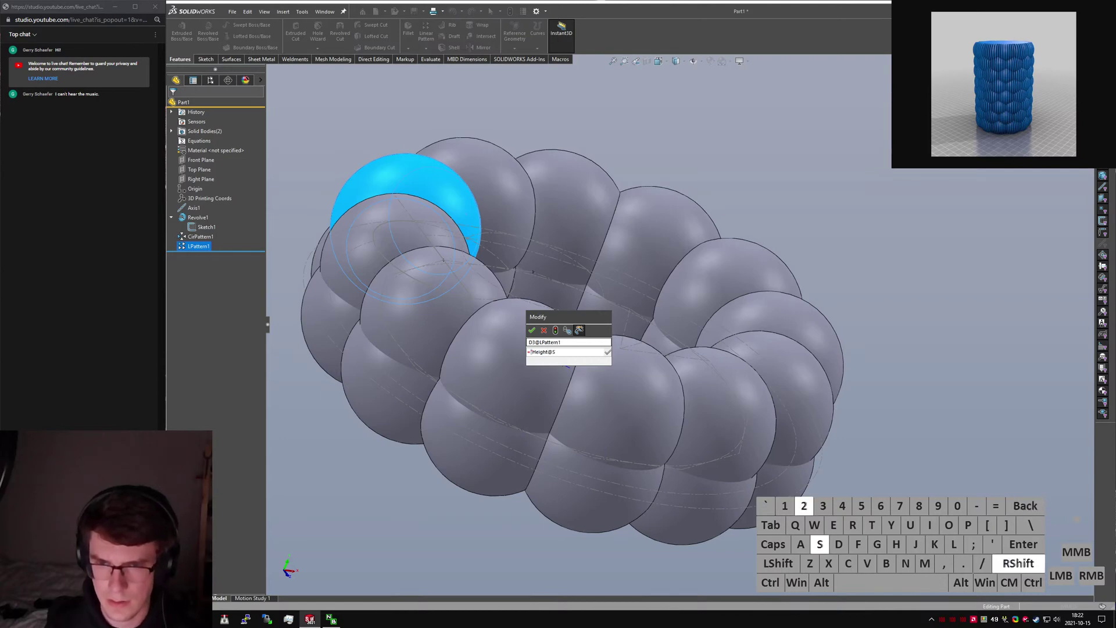
key(Return)
key(Return)
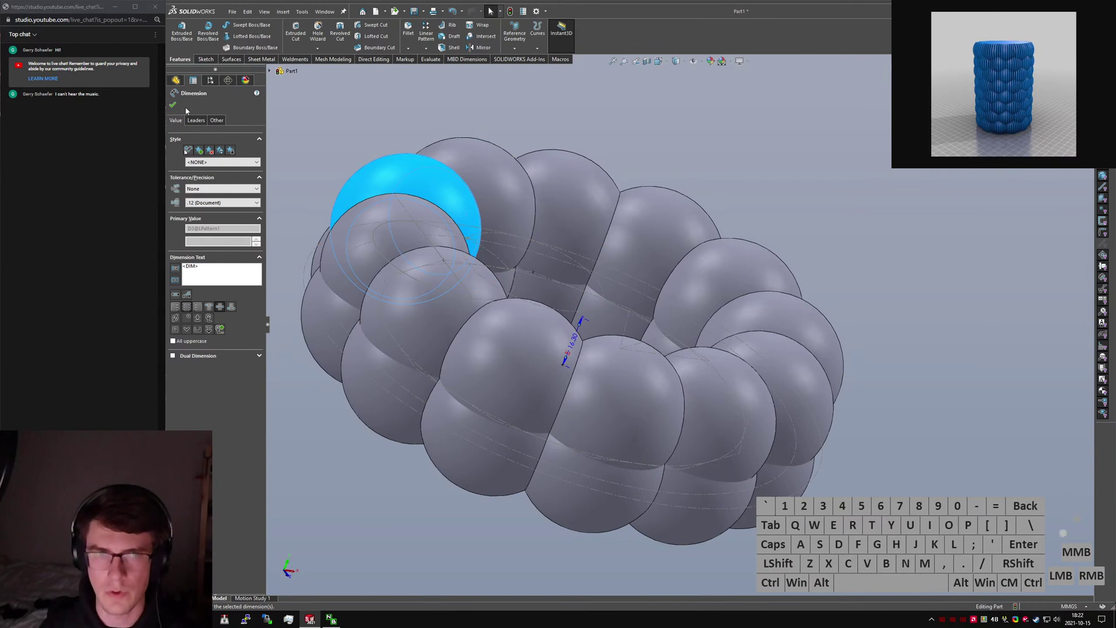
click(329, 104)
key(ctrl+q)
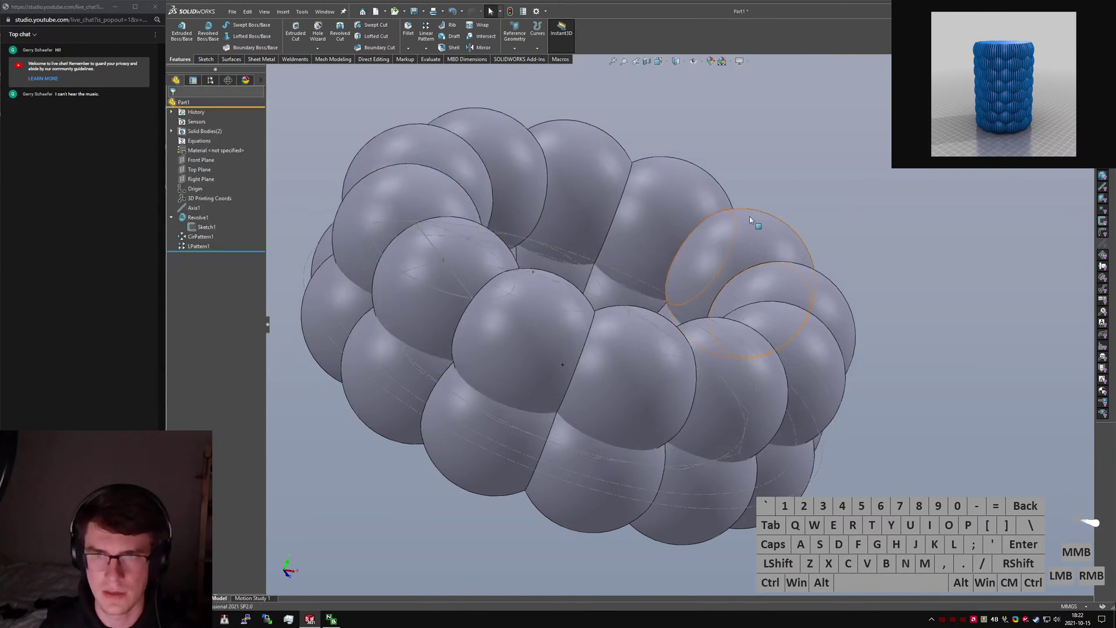
Launch Move/Copy Body through the 'move copy' command search.
middle_drag(749, 216, 724, 194)
click(846, 141)
text(smove copy)
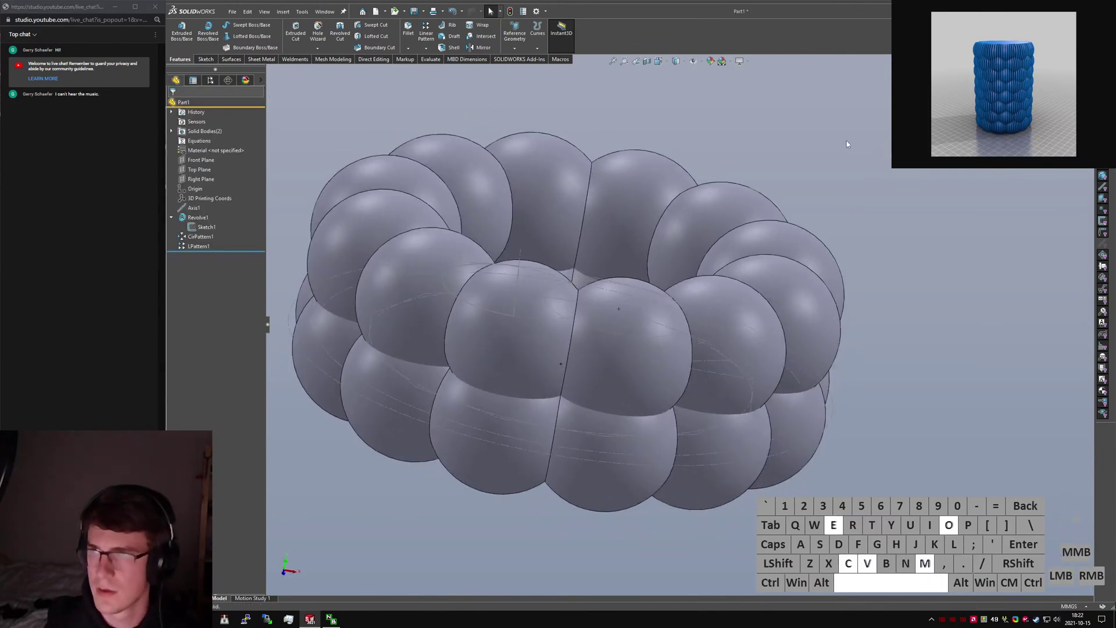
key(Return)
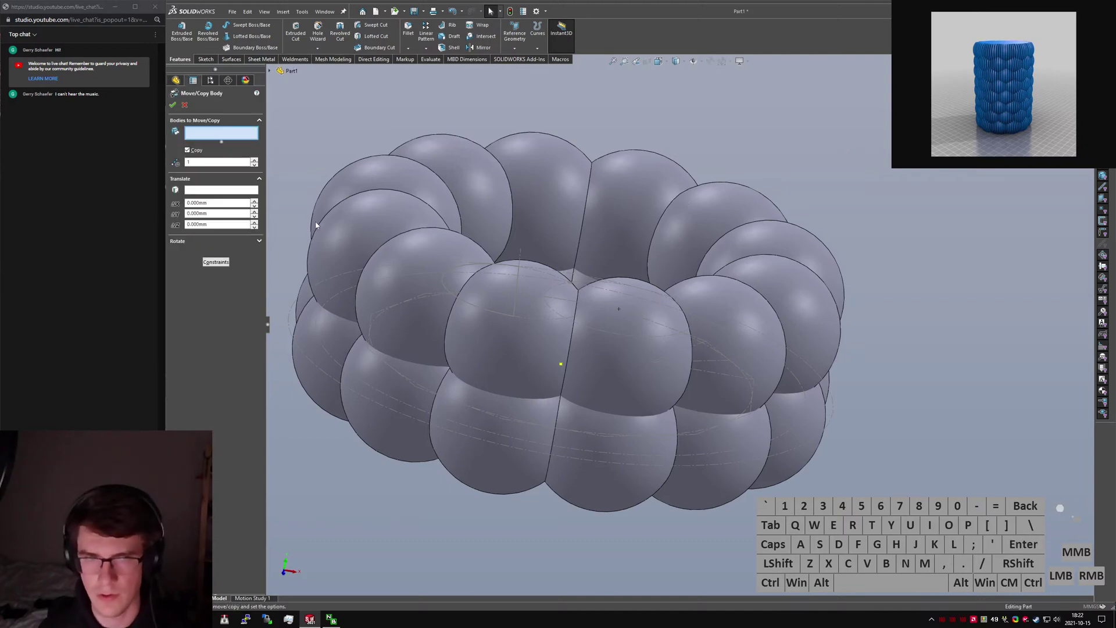
Set up a rotation about Axis1 for the upper LPattern1 ring body.
click(194, 192)
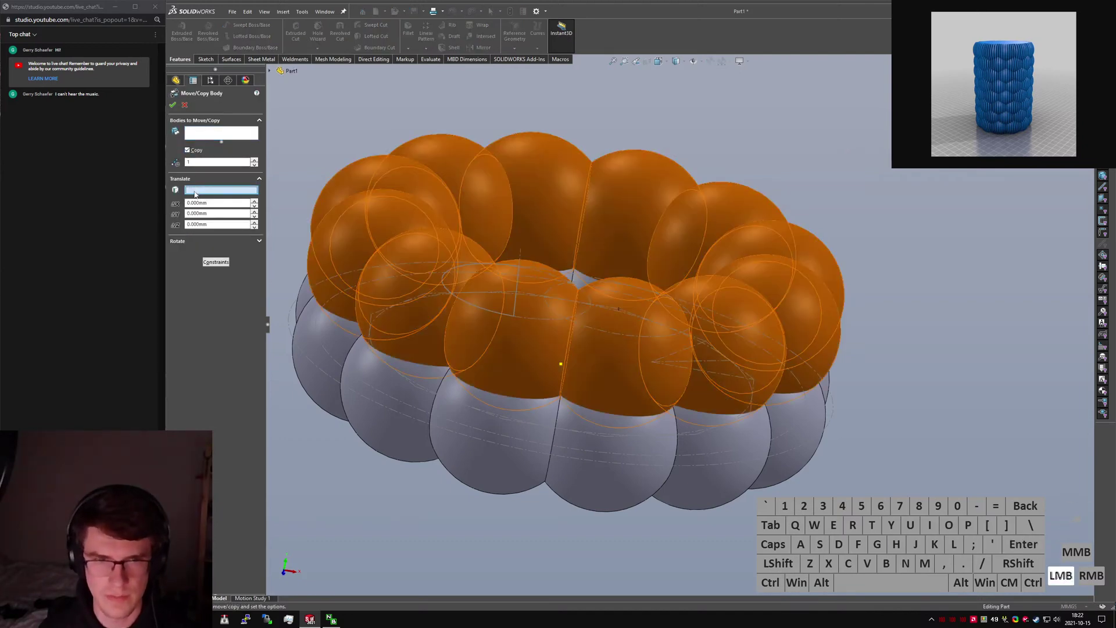
click(179, 242)
click(209, 206)
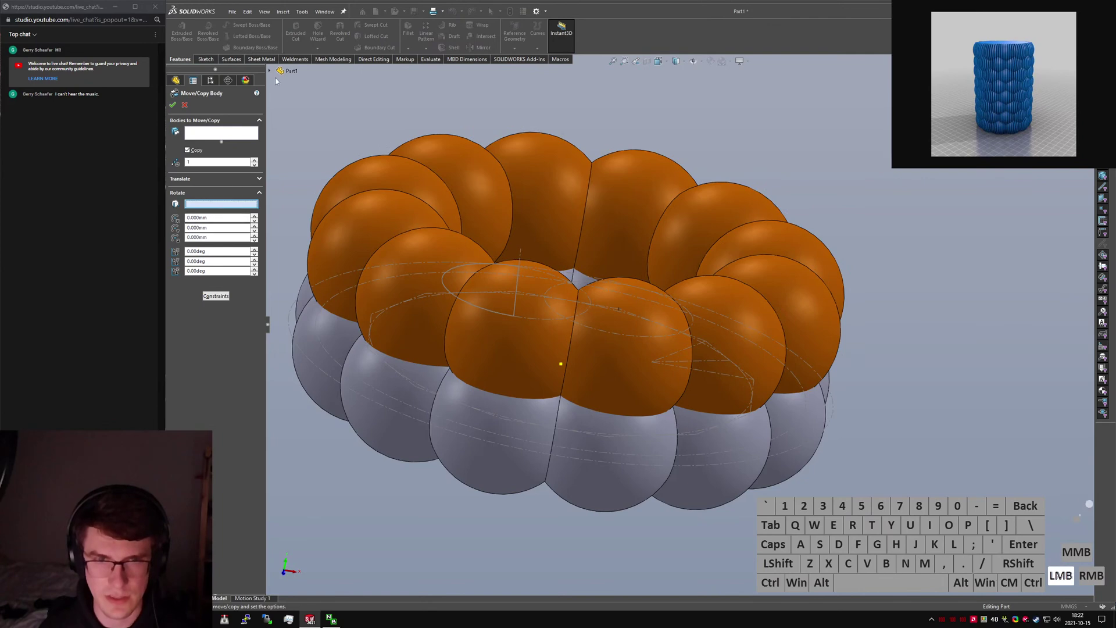
click(269, 71)
click(300, 176)
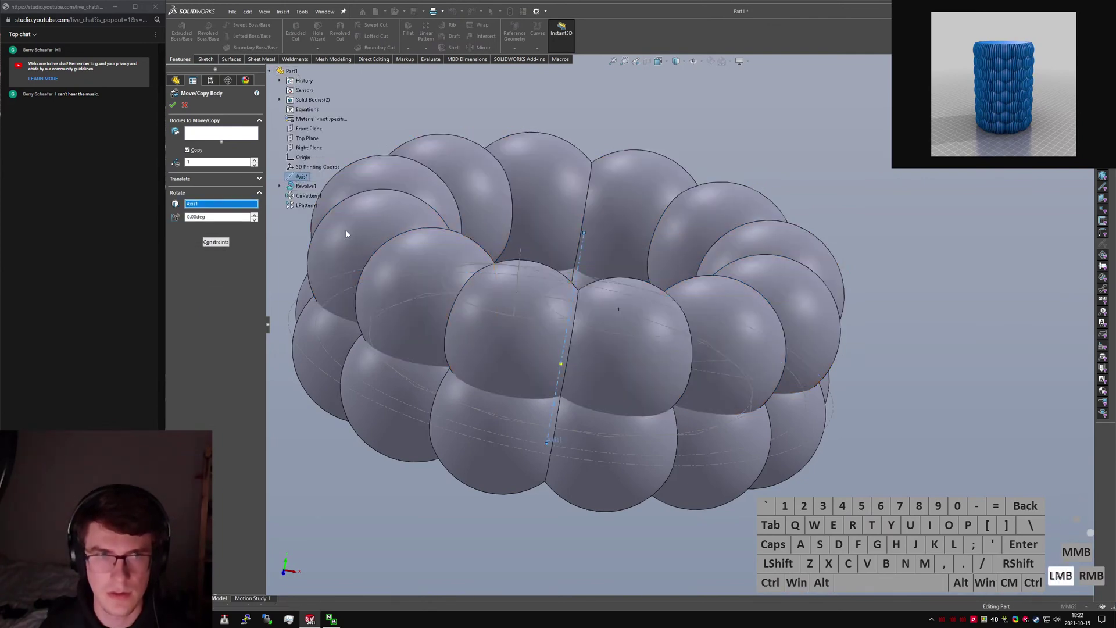
click(221, 136)
click(330, 272)
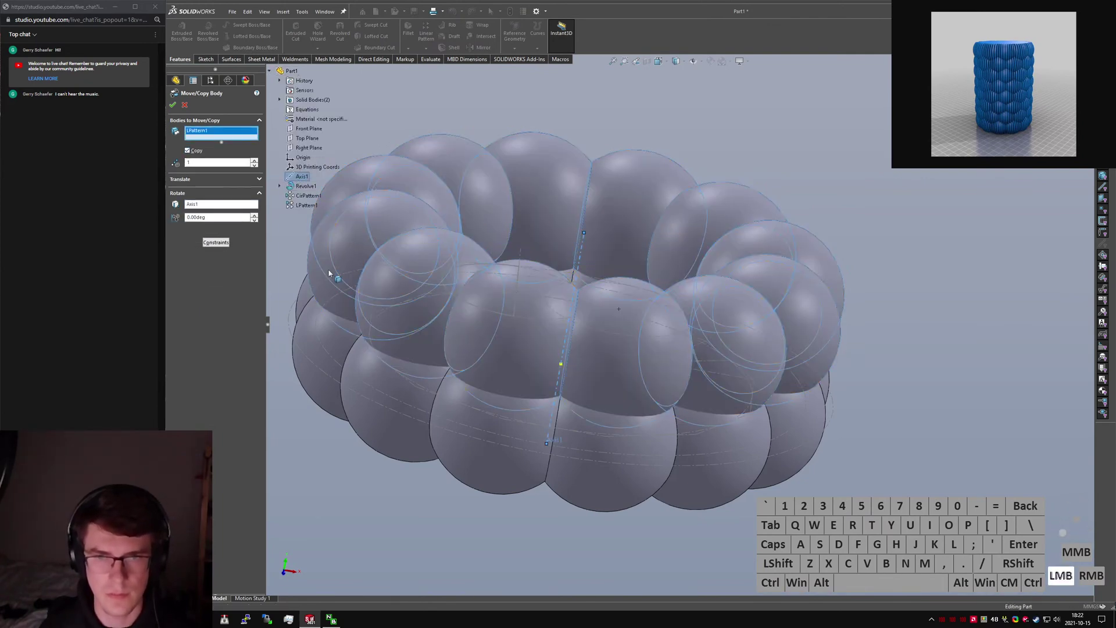
Rotate the ring by 360/24 without copying, accept it, and view from the front.
text(360/24)
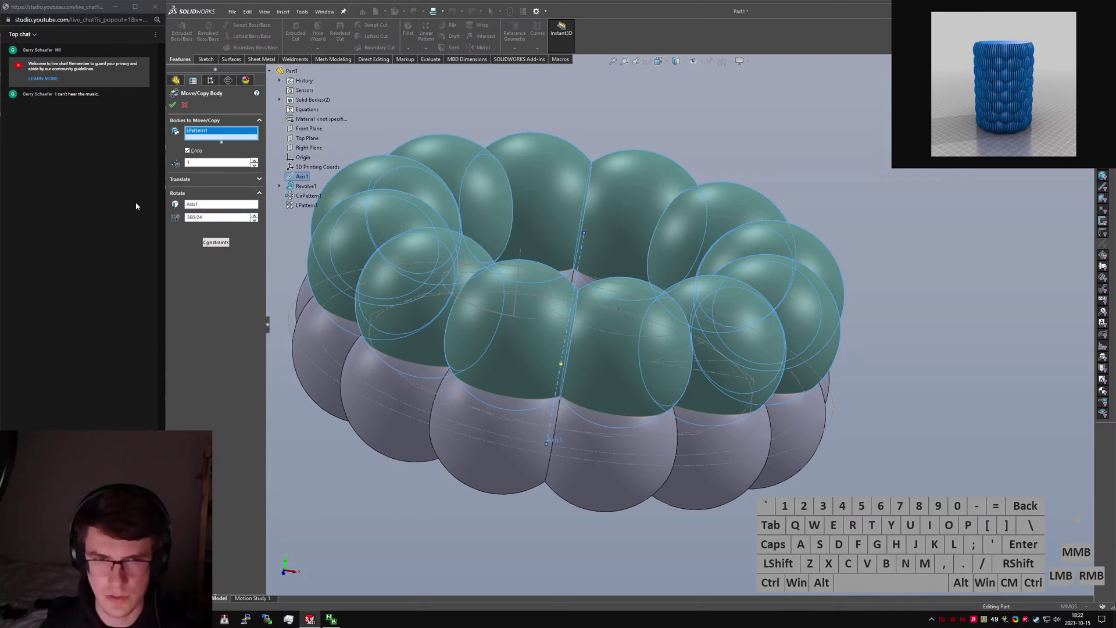
key(Return)
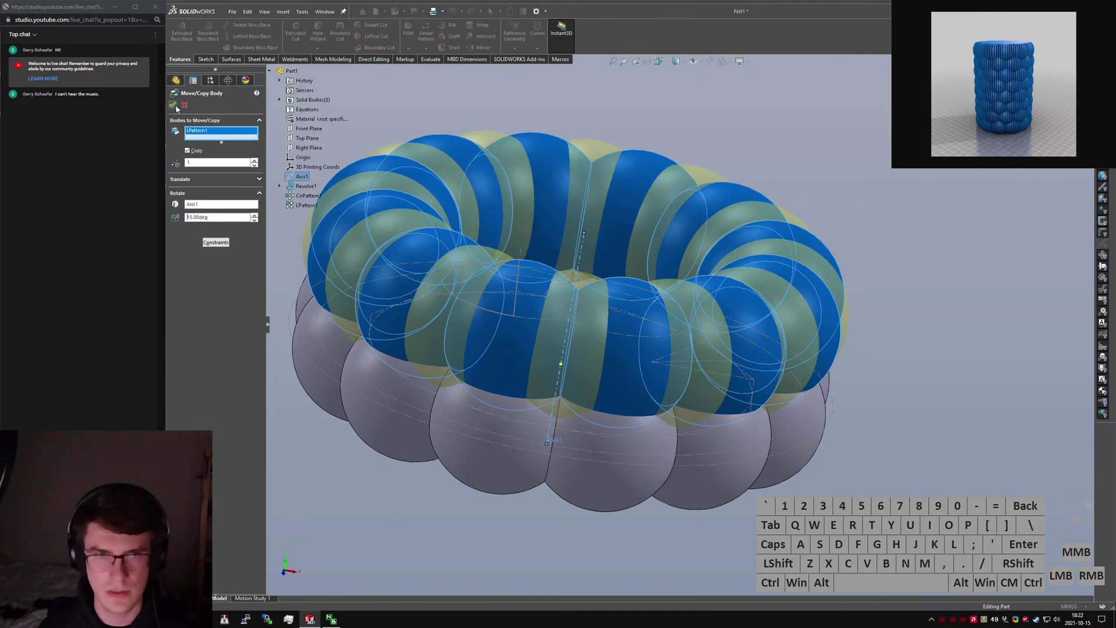
click(187, 151)
click(172, 106)
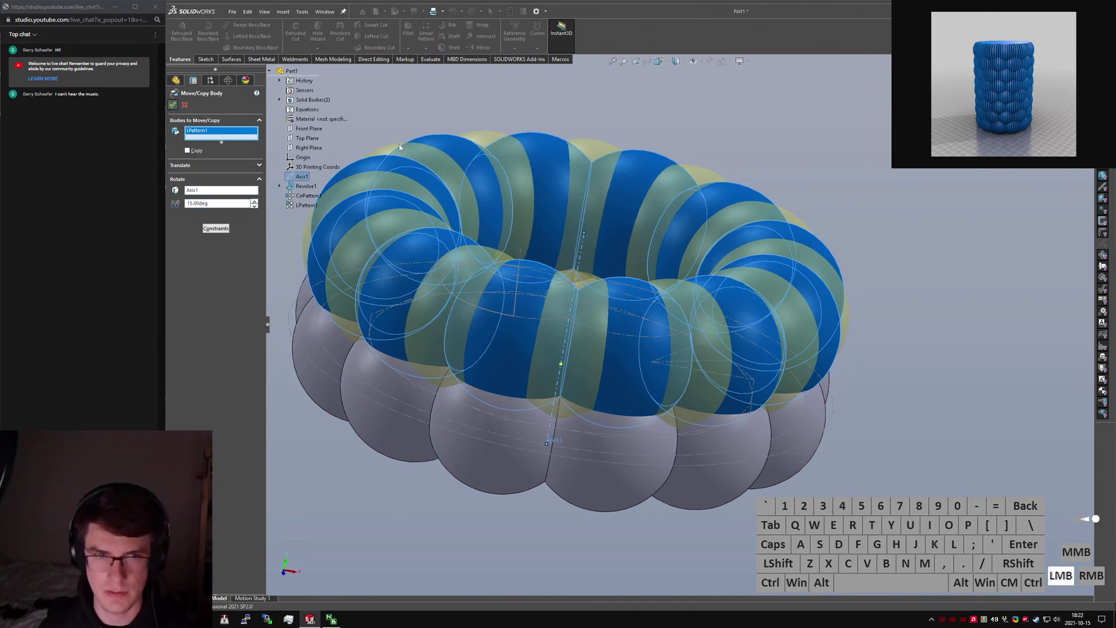
click(442, 126)
scroll(512, 198, up, 2)
middle_drag(525, 225, 560, 222)
key(ctrl+1)
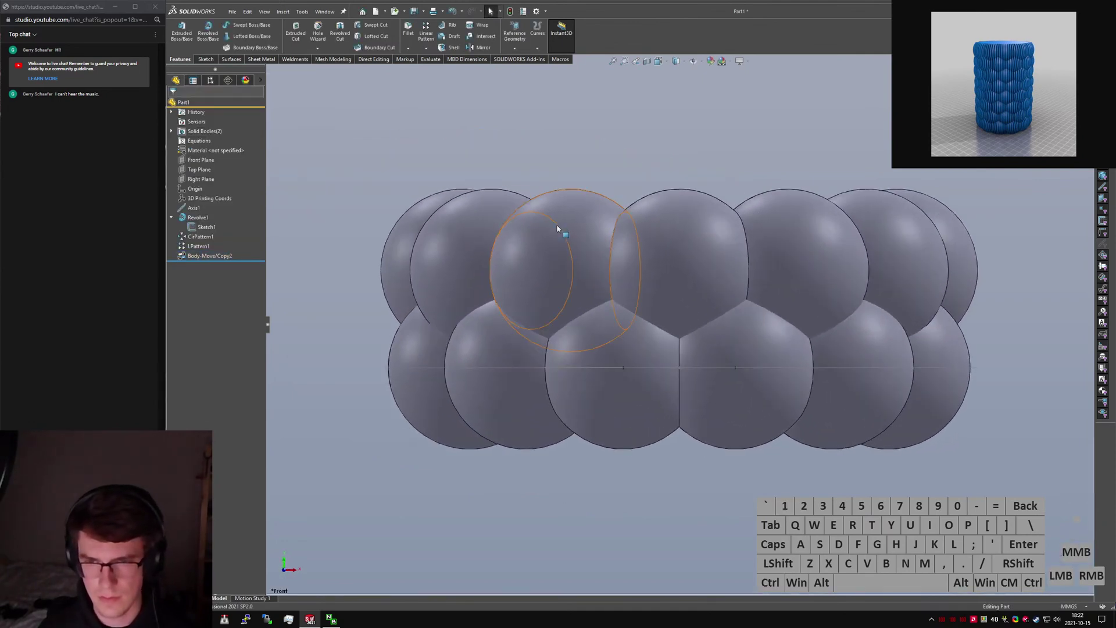
Mirror Body-Move/Copy2 across the Top Plane to add a third sphere ring below.
click(501, 463)
text(s)
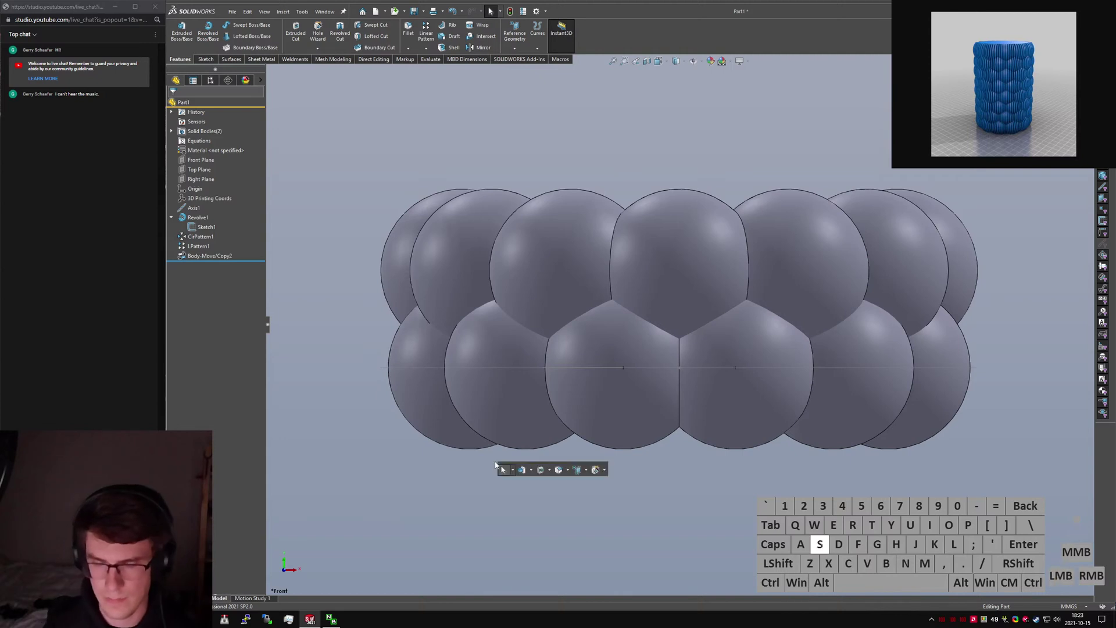
text(mirror)
key(Return)
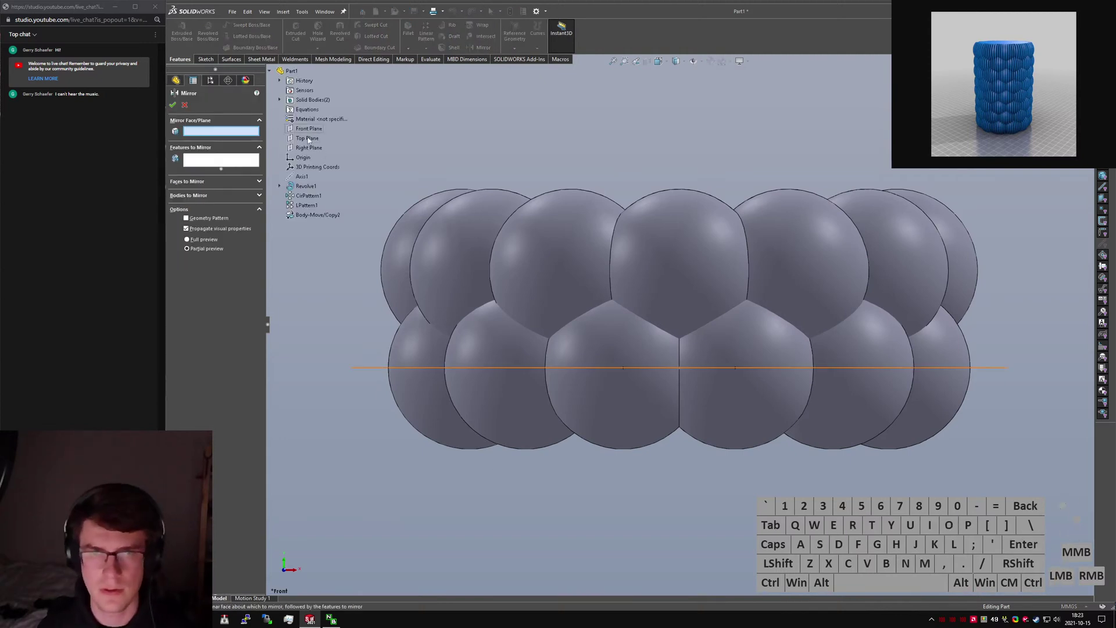
click(512, 367)
click(459, 258)
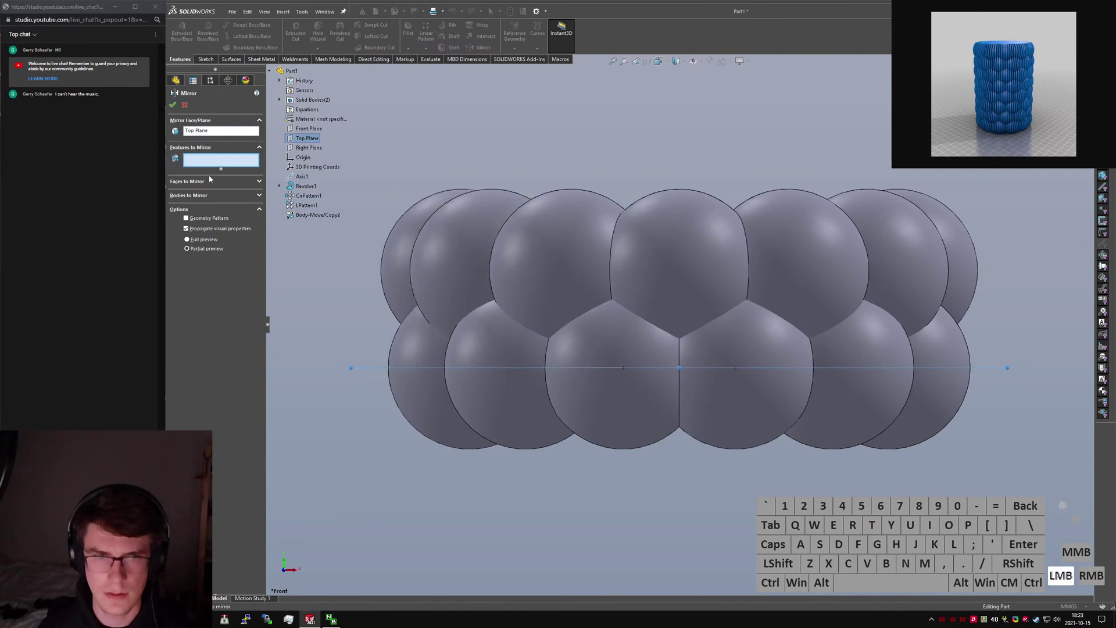
click(599, 252)
right_click(599, 255)
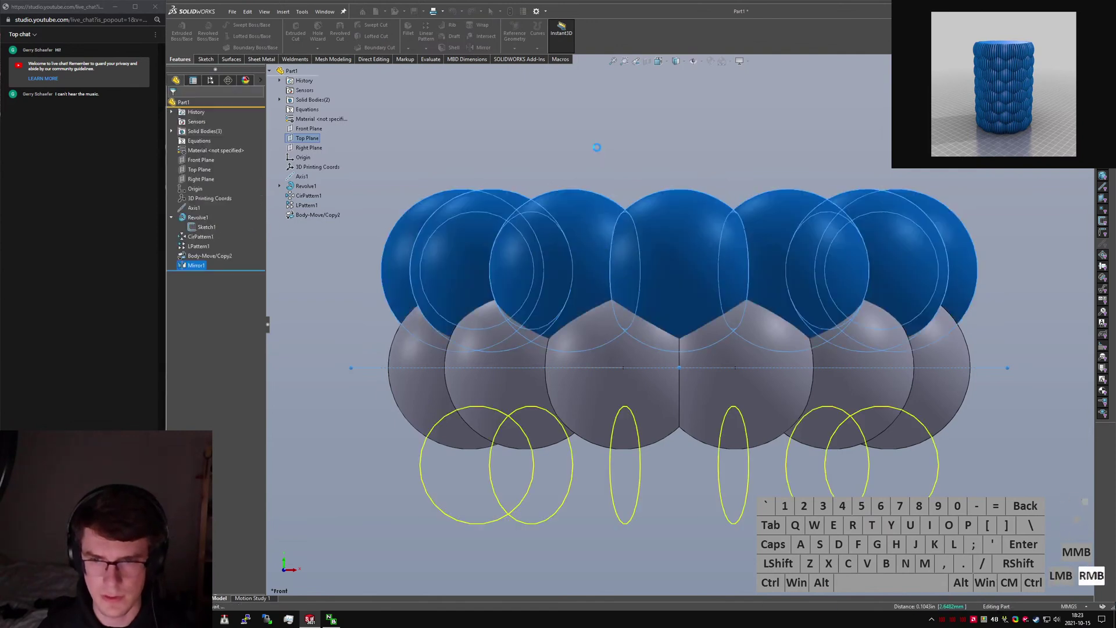
click(598, 151)
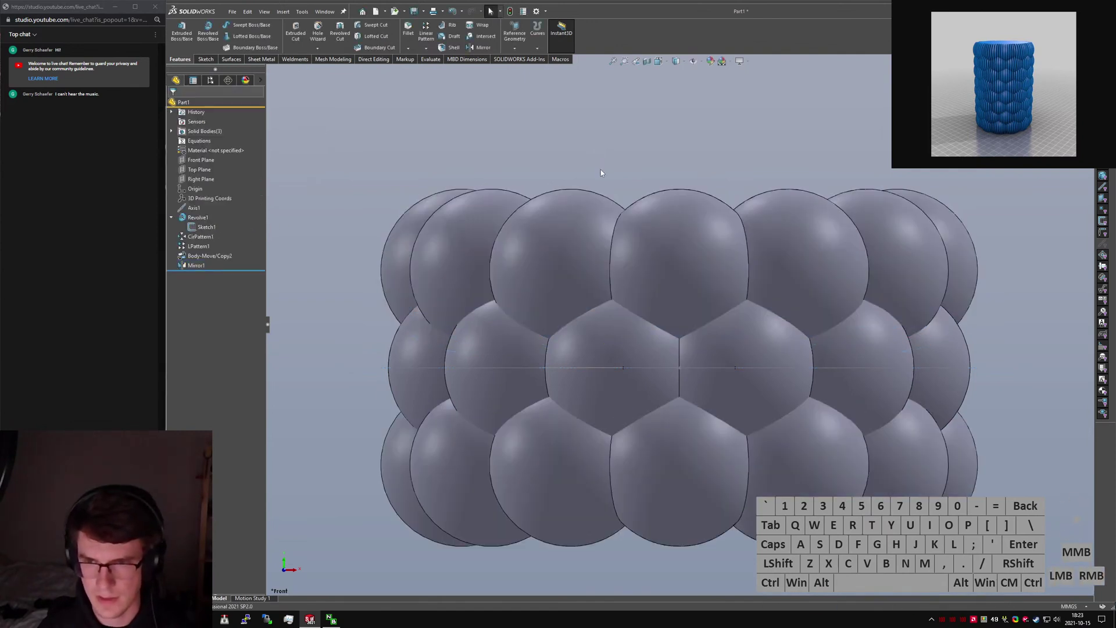
Measure between two adjacent sphere faces using the document's units.
click(625, 338)
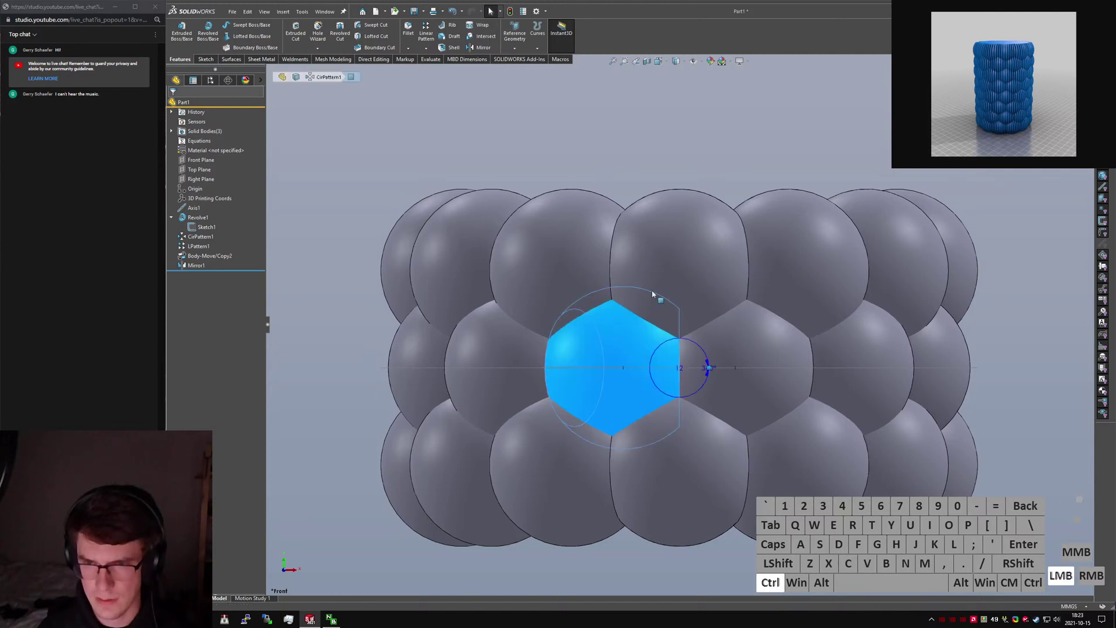
ctrl+click(682, 273)
key(m)
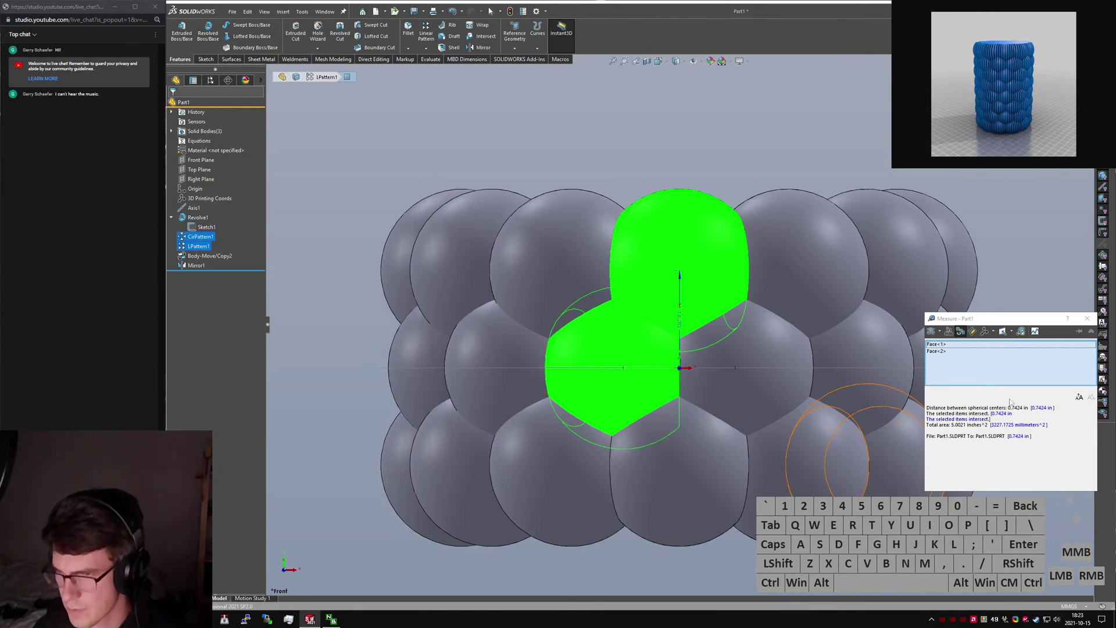
click(946, 333)
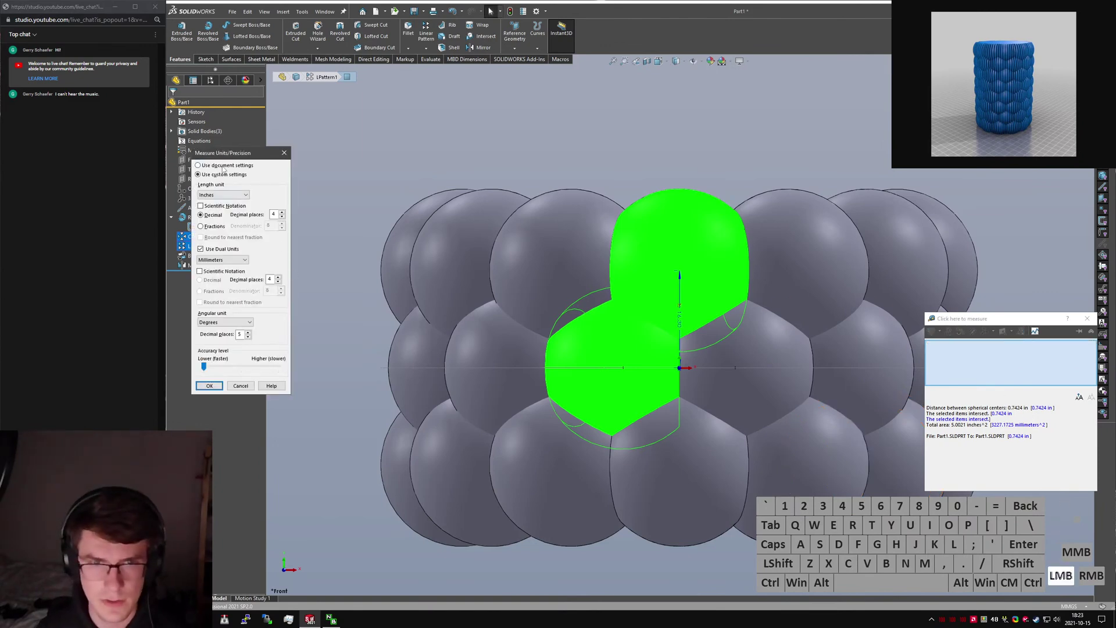
click(223, 169)
click(210, 386)
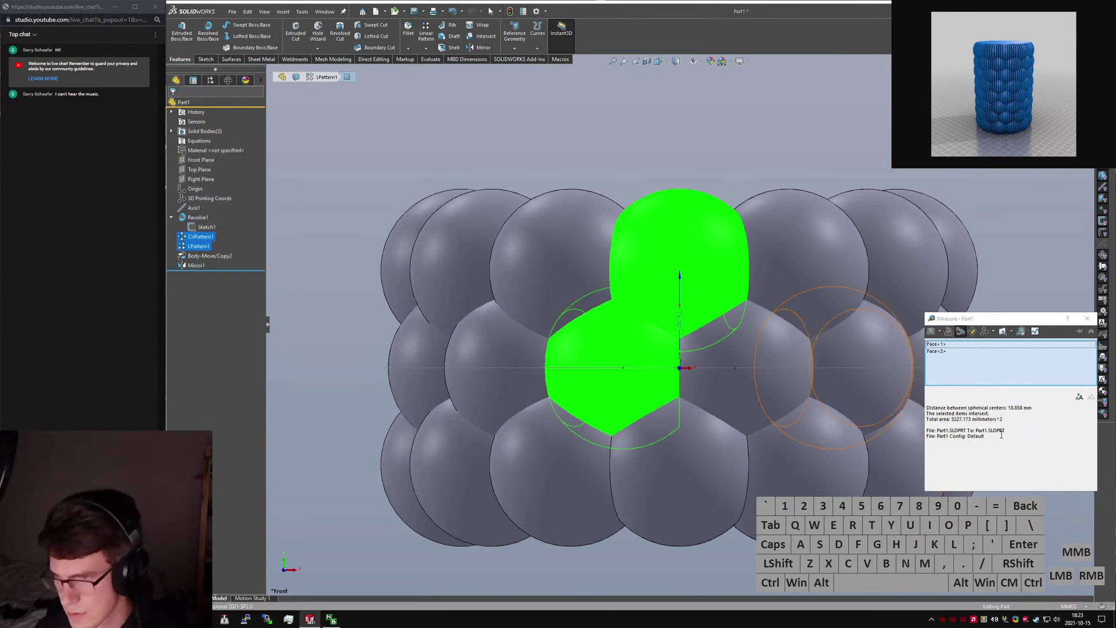
Re-pick pairs of neighbouring sphere faces to read their centre distance.
click(681, 279)
click(609, 367)
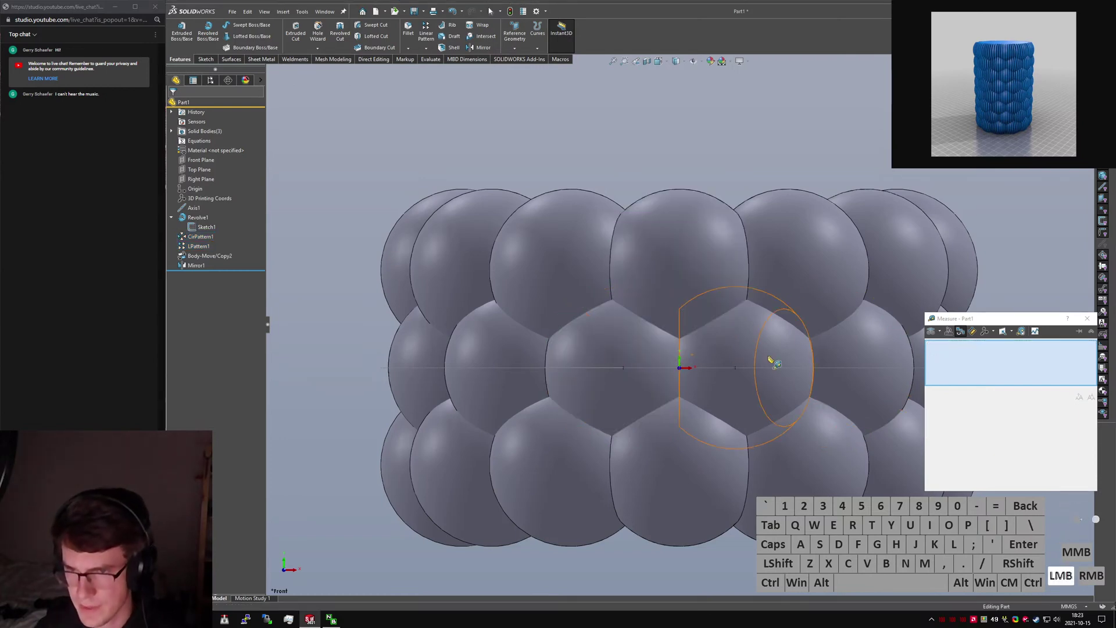
click(771, 360)
click(670, 272)
click(674, 277)
click(628, 356)
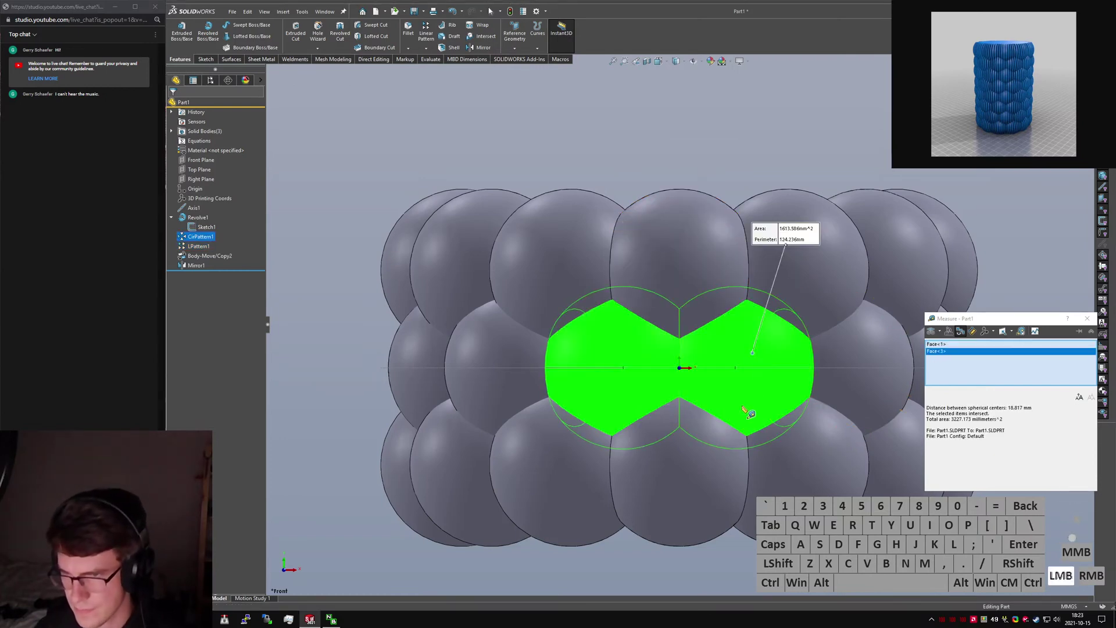
click(617, 364)
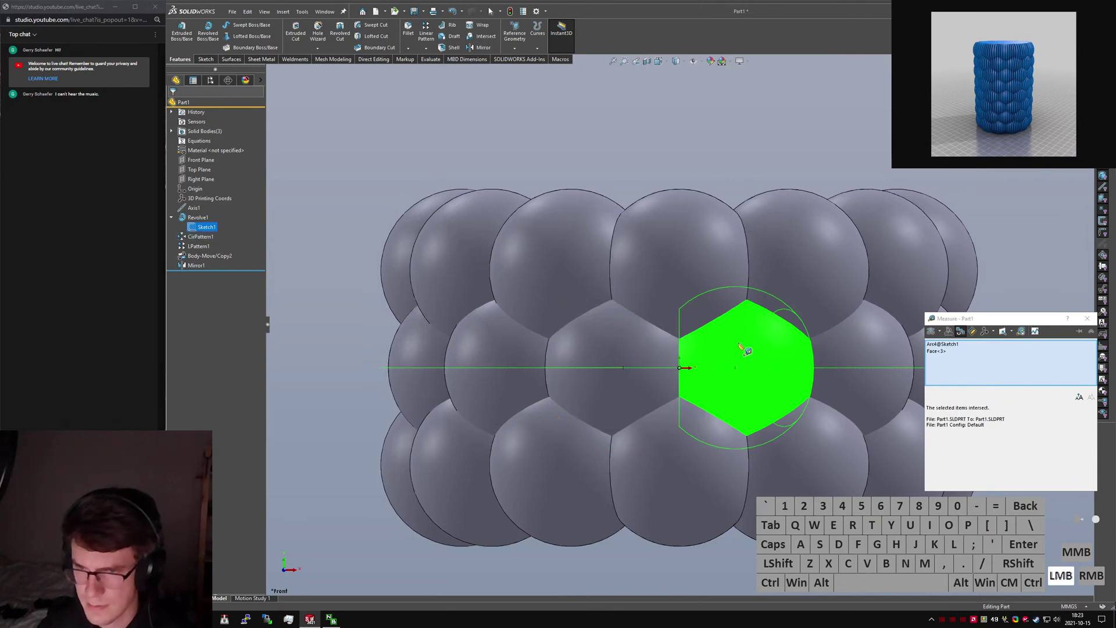
click(680, 273)
middle_drag(683, 309, 684, 389)
click(329, 409)
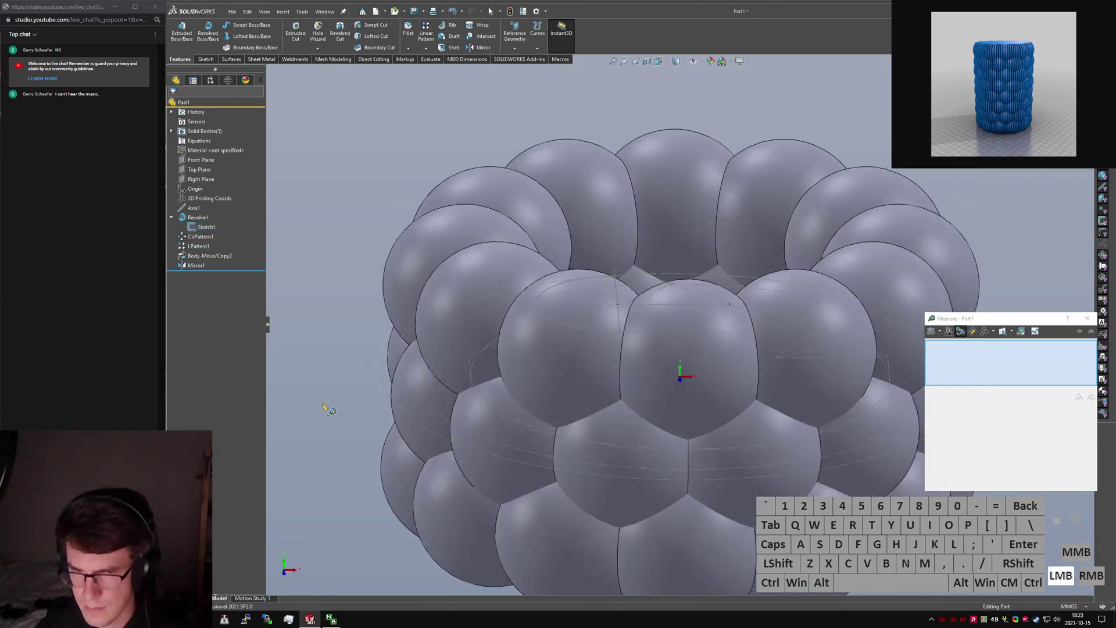
click(666, 371)
click(795, 421)
key(Escape)
Hide Sketch1 in the graphics area.
click(207, 227)
right_click(207, 228)
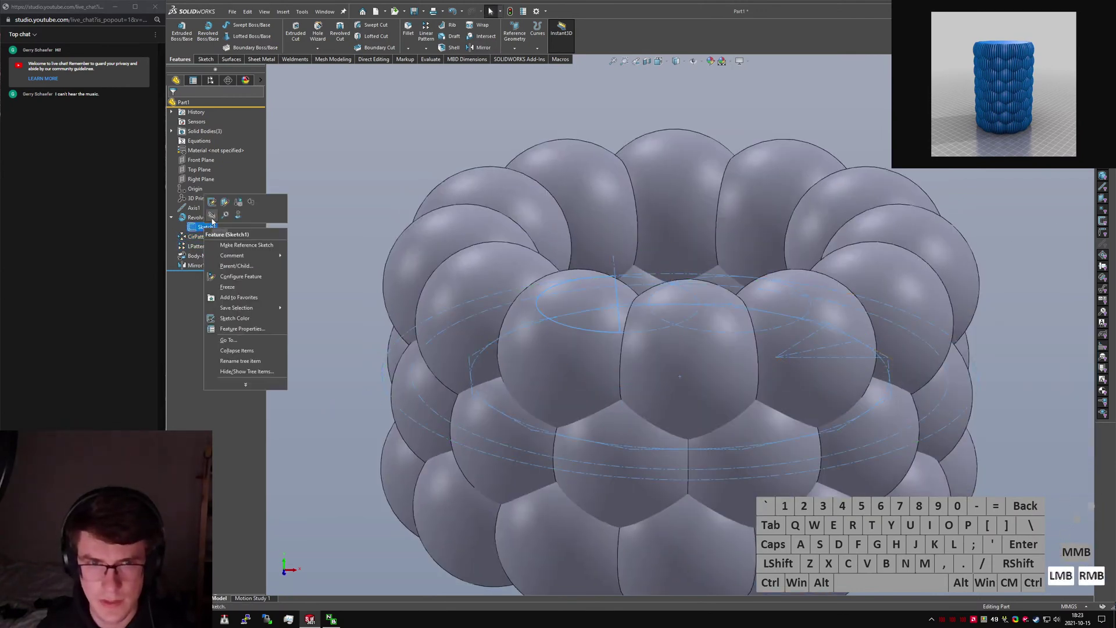
click(213, 216)
Measure the top and lower-left sphere faces, confirming about 18.86 mm, then view from the top.
key(m)
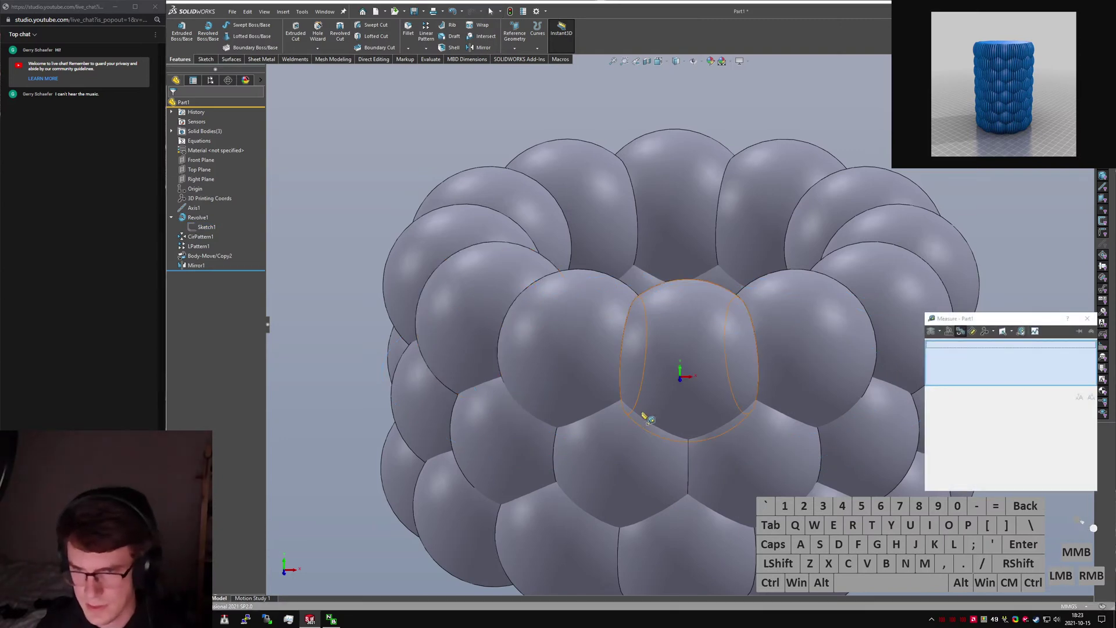
click(639, 429)
click(665, 393)
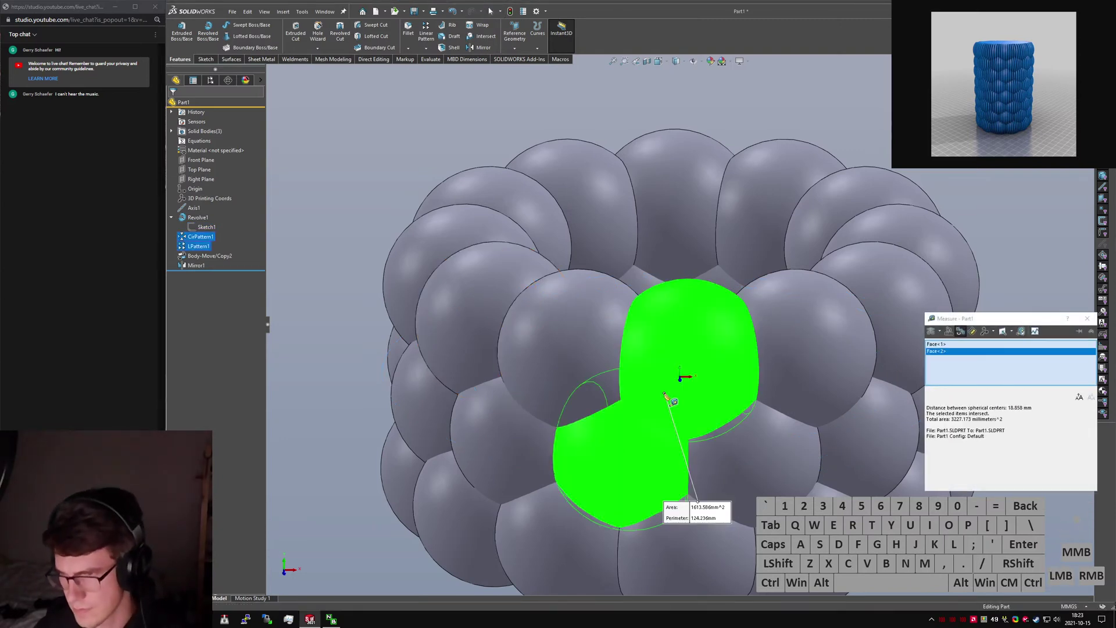
click(664, 394)
click(760, 472)
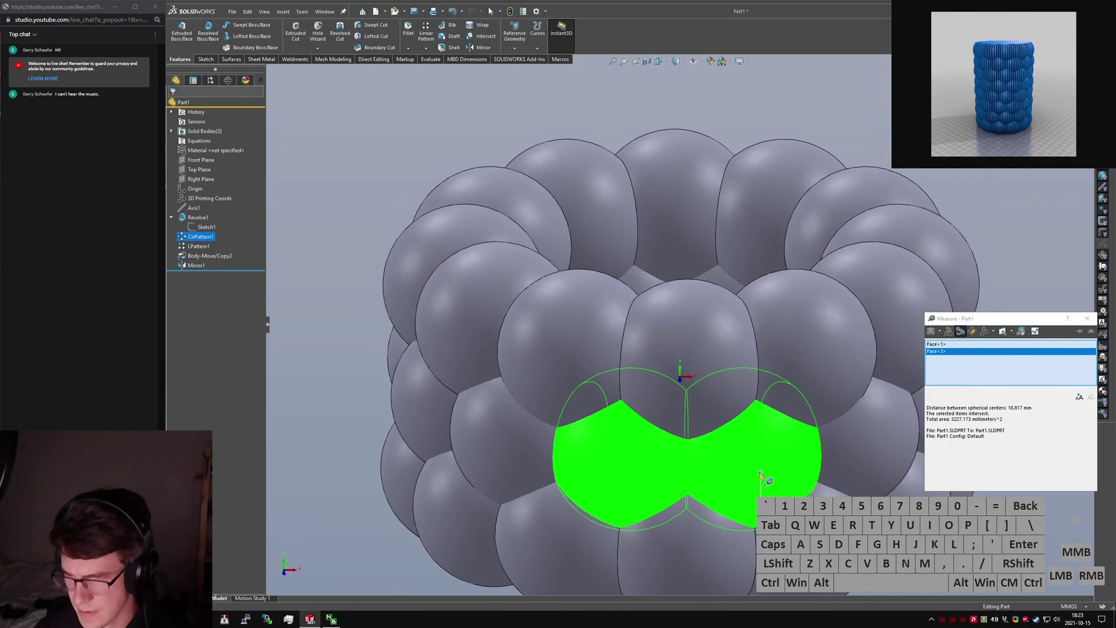
click(761, 474)
click(652, 455)
click(651, 454)
click(652, 387)
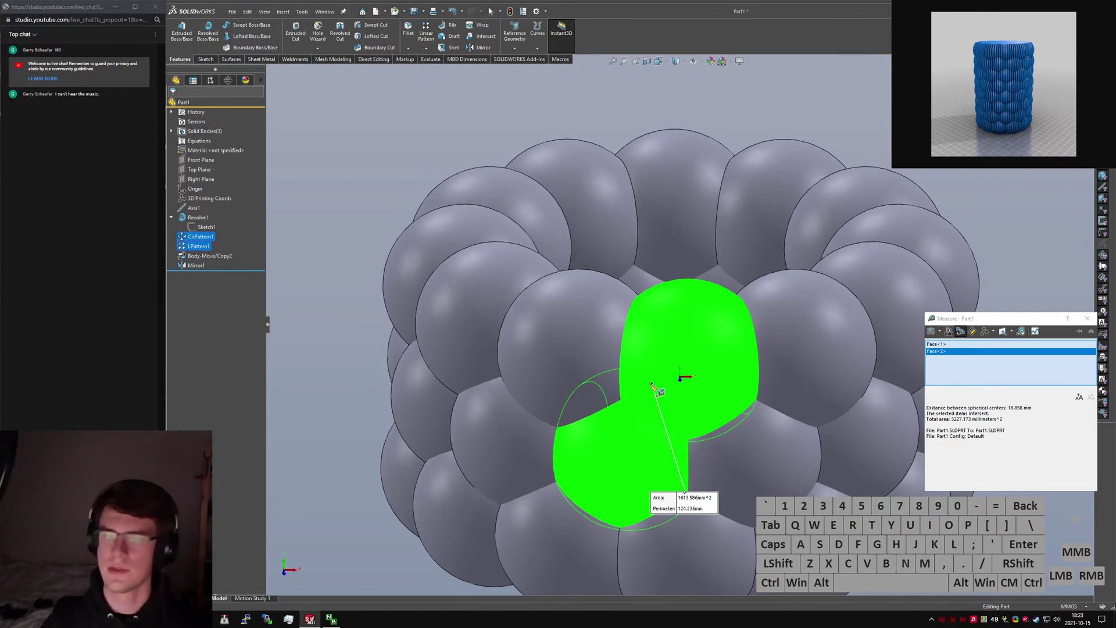
key(Escape)
key(ctrl+5)
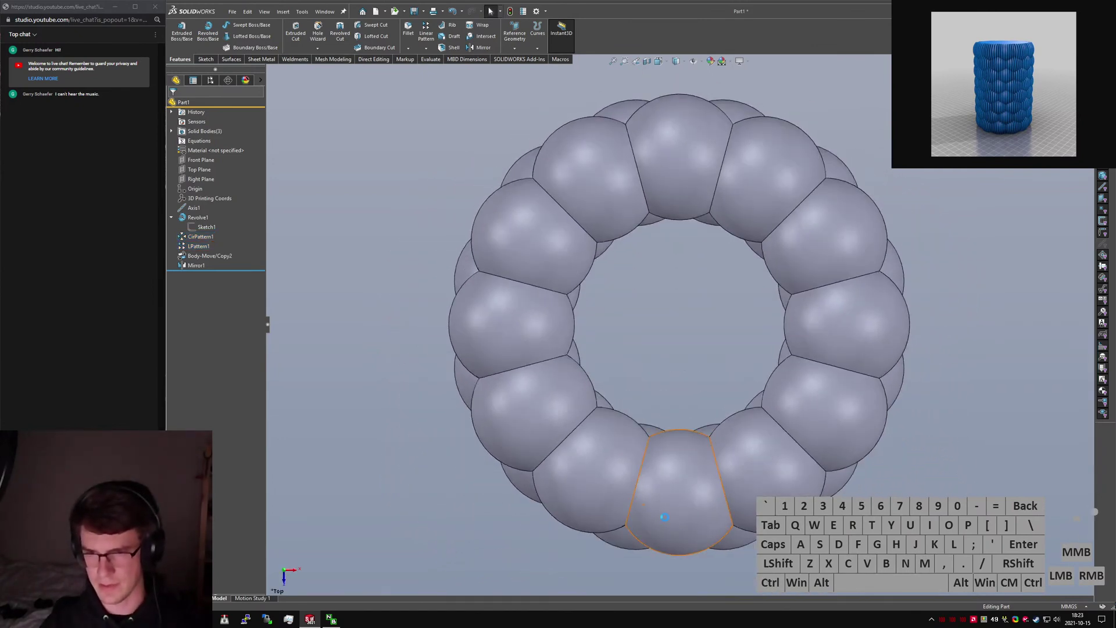
middle_drag(672, 388, 698, 369)
scroll(673, 301, down, 4)
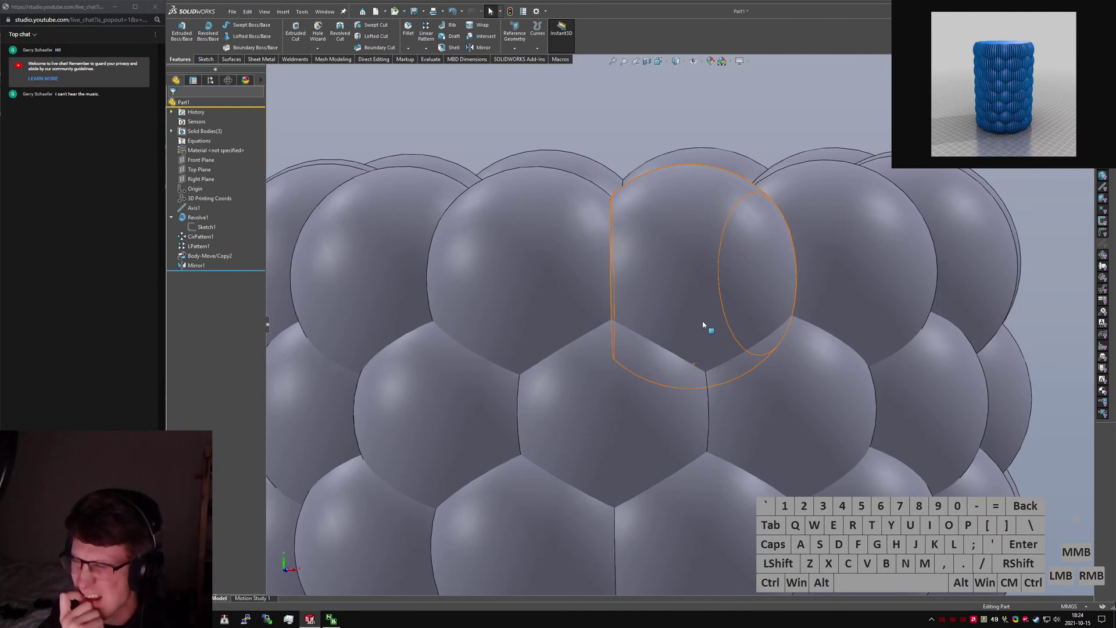
Edit Sketch1 under Revolve1 in Top view, zoomed in on the triangle's middle line.
click(206, 227)
click(219, 199)
key(ctrl+5)
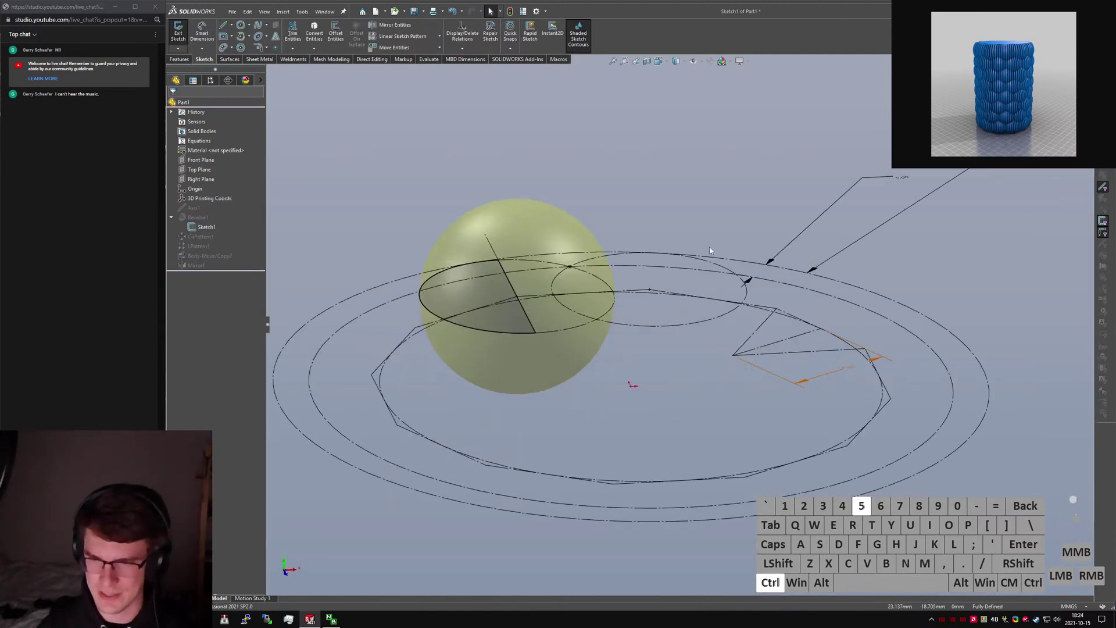
scroll(734, 308, down, 6)
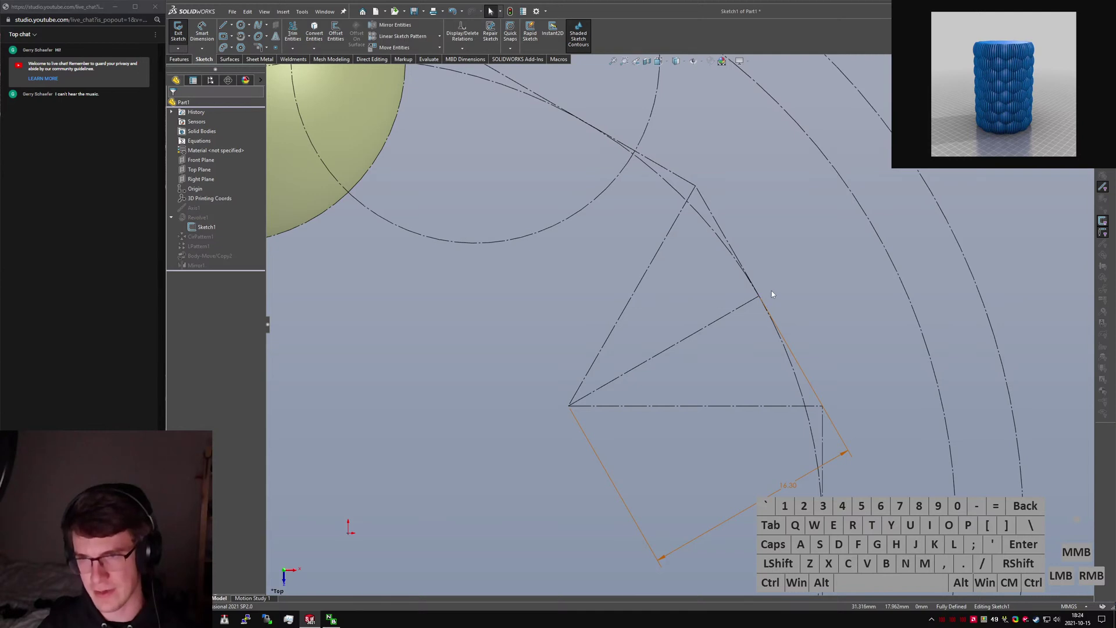
click(742, 302)
Draw a 30° tangent arc from the triangle's top vertex along the circle.
right_drag(743, 303, 769, 266)
key(Escape)
scroll(371, 154, up, 2)
scroll(371, 154, up, 1)
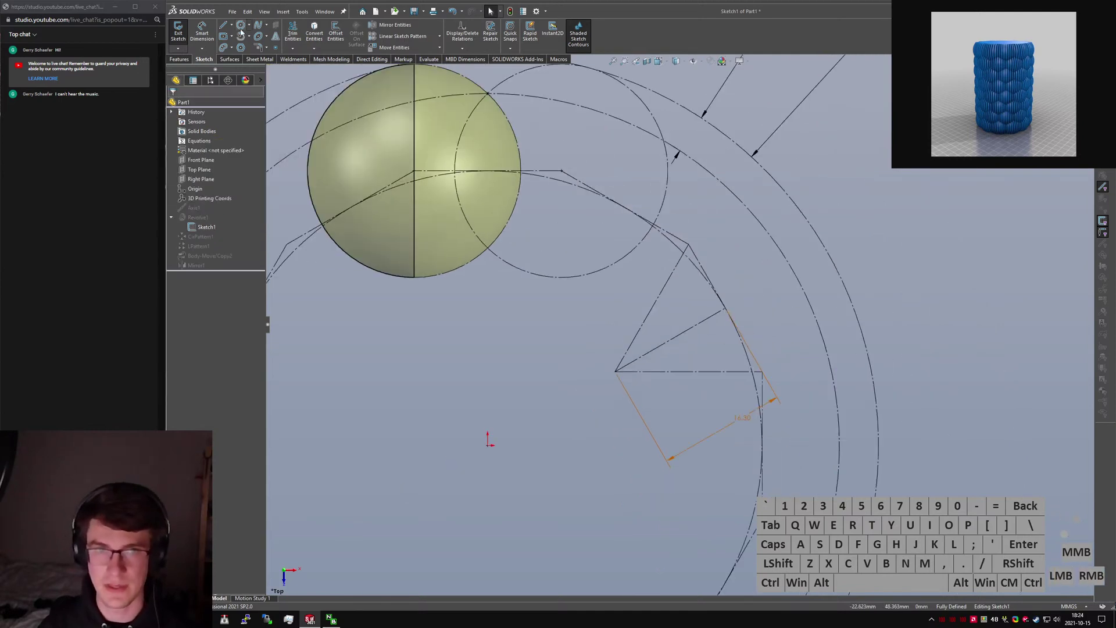
click(241, 25)
click(249, 36)
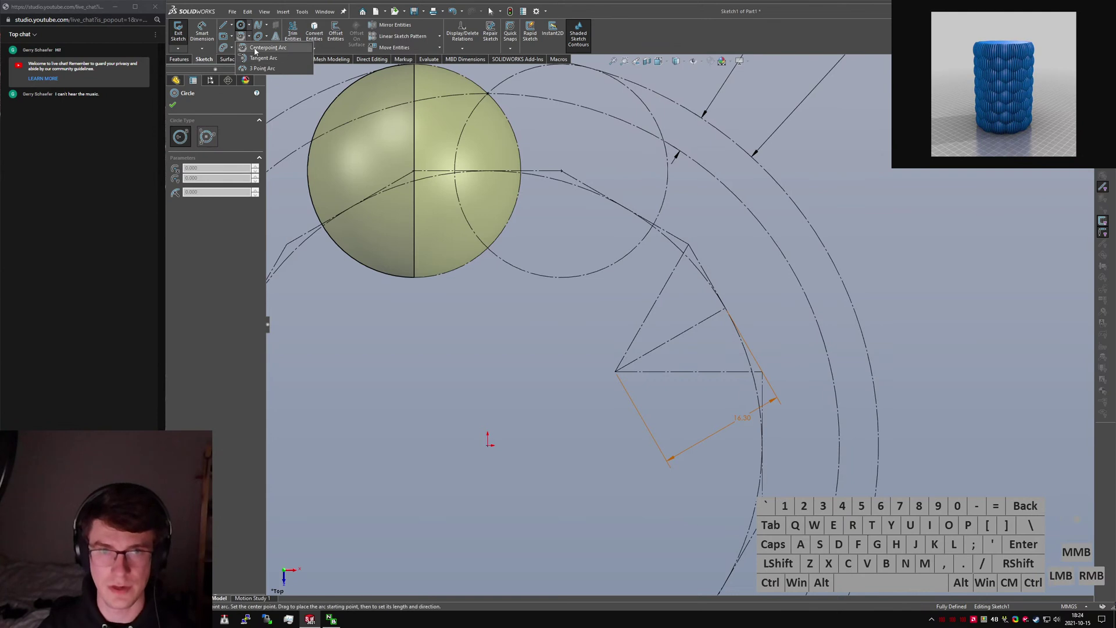
click(255, 58)
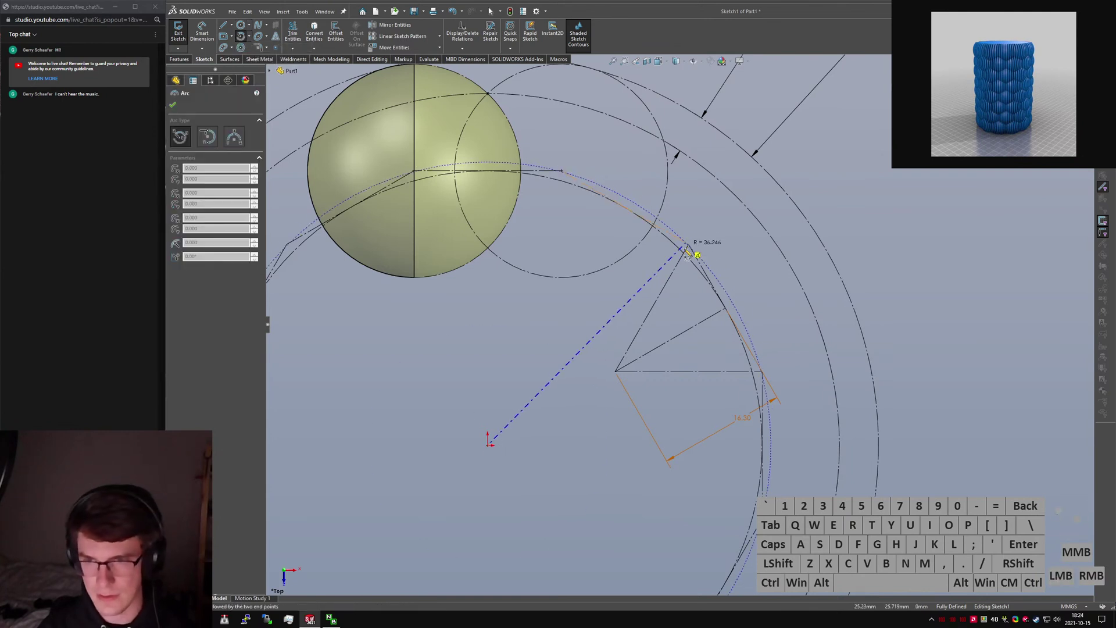
drag(689, 244, 753, 348)
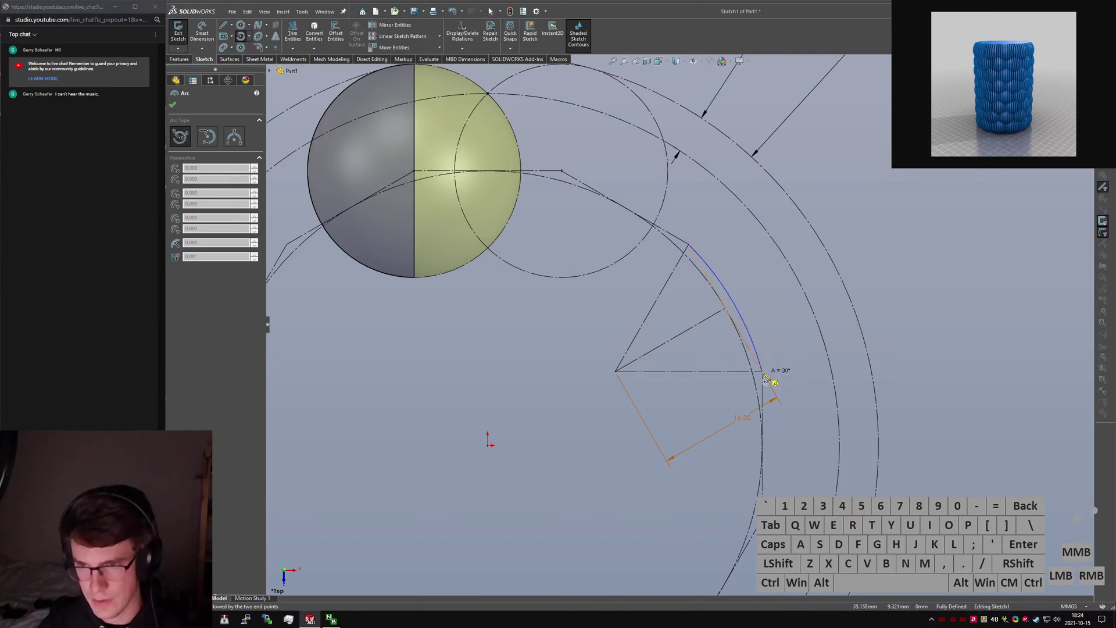
click(763, 372)
key(Escape)
Check the new arc's properties, then clear the selection.
click(735, 308)
key(alt+c)
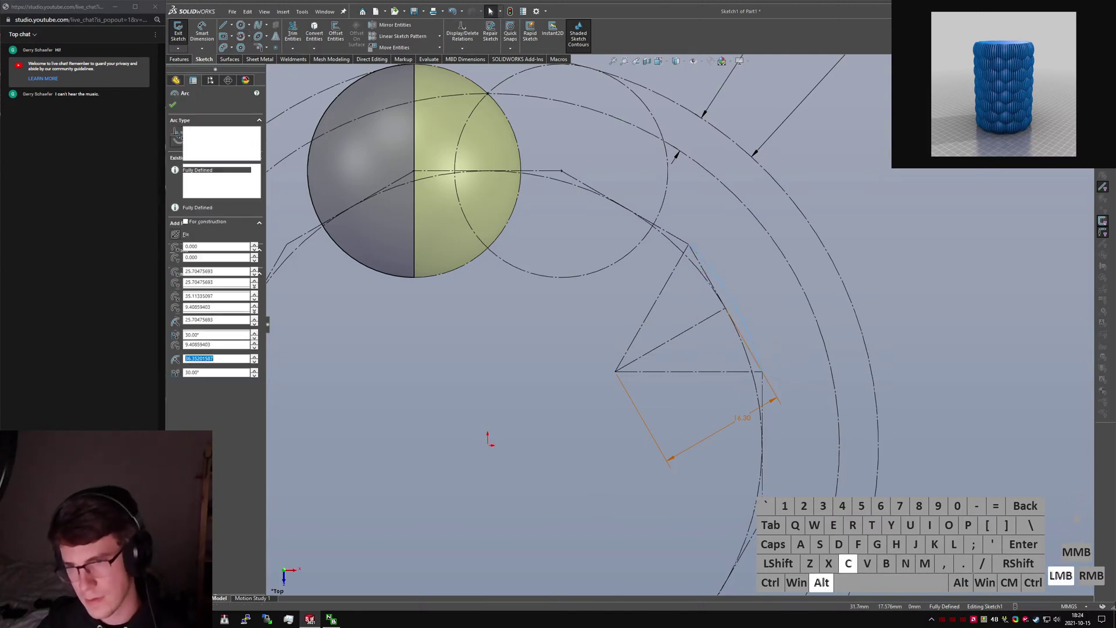
key(Escape)
scroll(718, 311, down, 5)
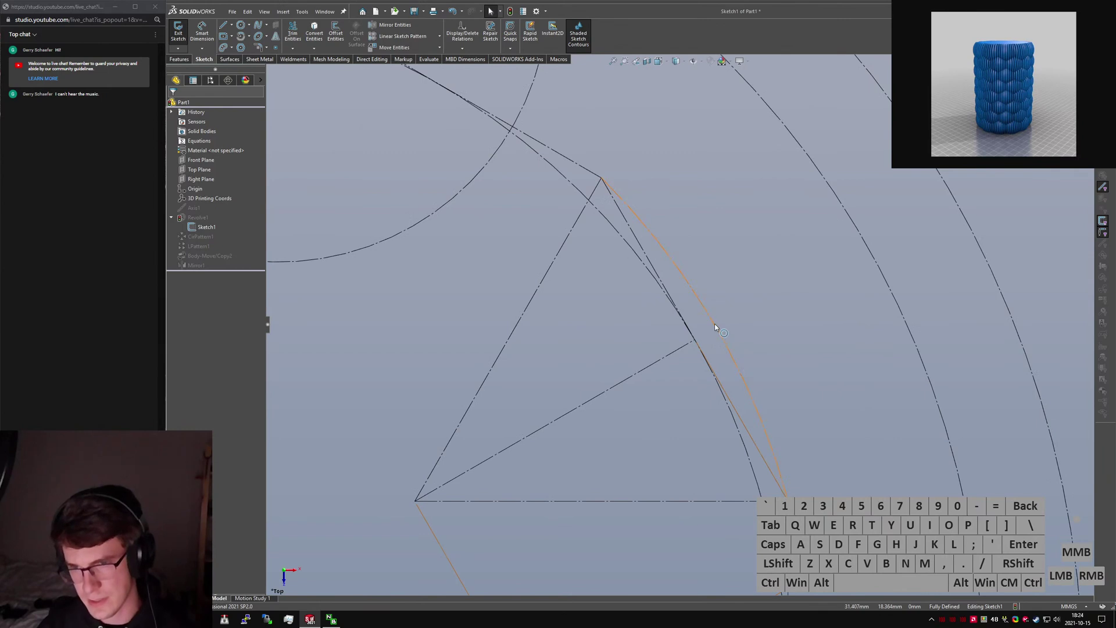
click(757, 328)
scroll(738, 341, up, 4)
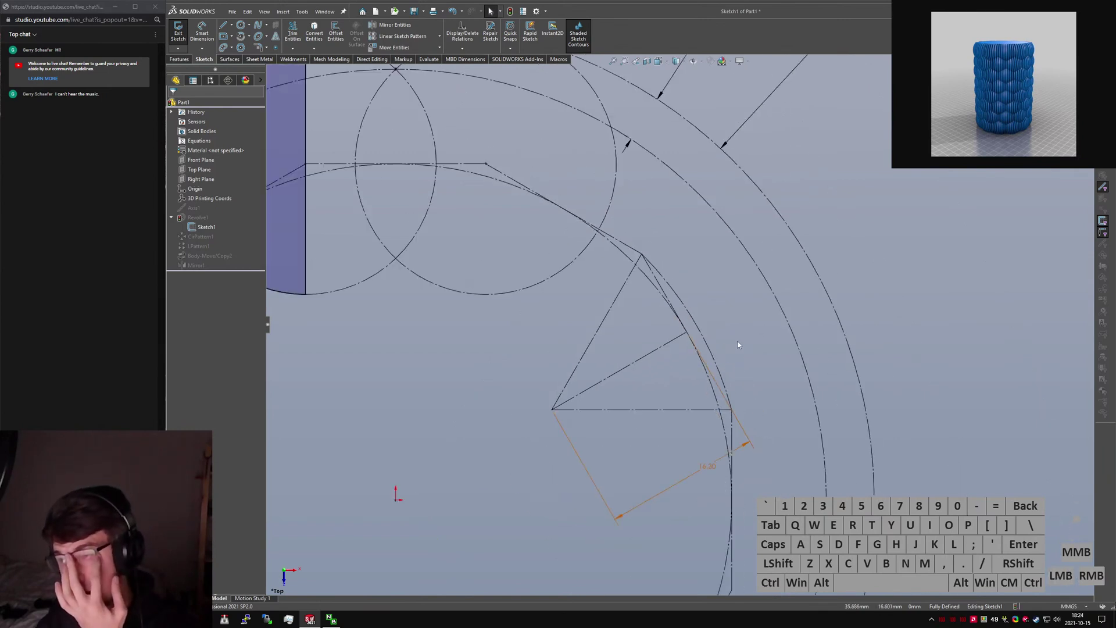
scroll(655, 314, down, 4)
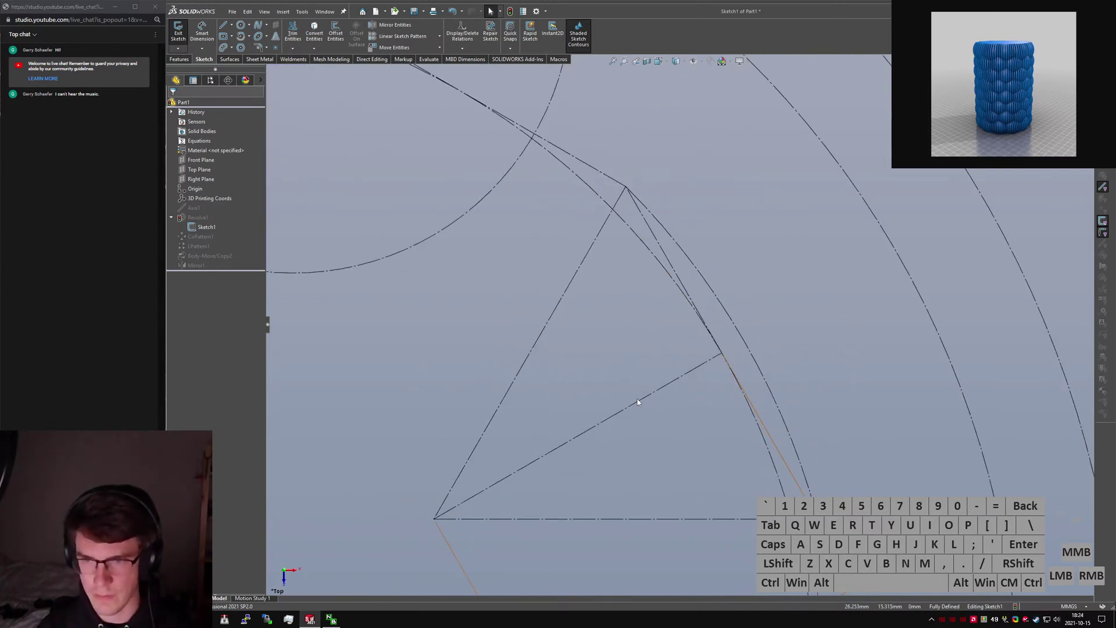
Draw a short construction line from the triangle's vertex out to the outer arc.
scroll(716, 341, down, 7)
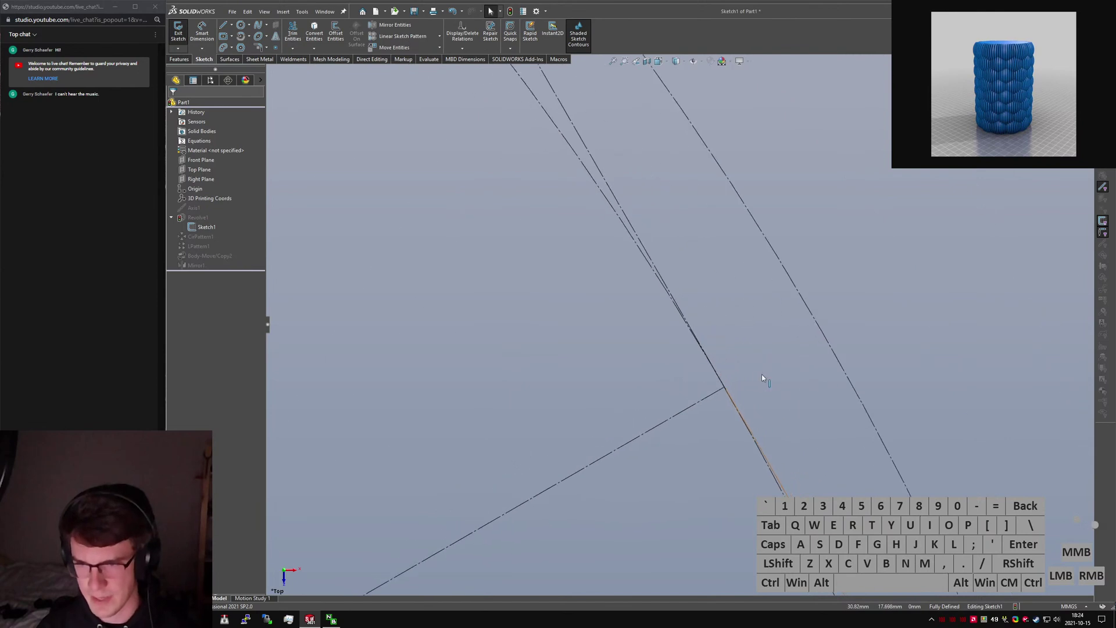
right_drag(762, 377, 726, 390)
mouse_move(724, 386)
mouse_down()
mouse_move(830, 339)
mouse_move(822, 332)
mouse_up()
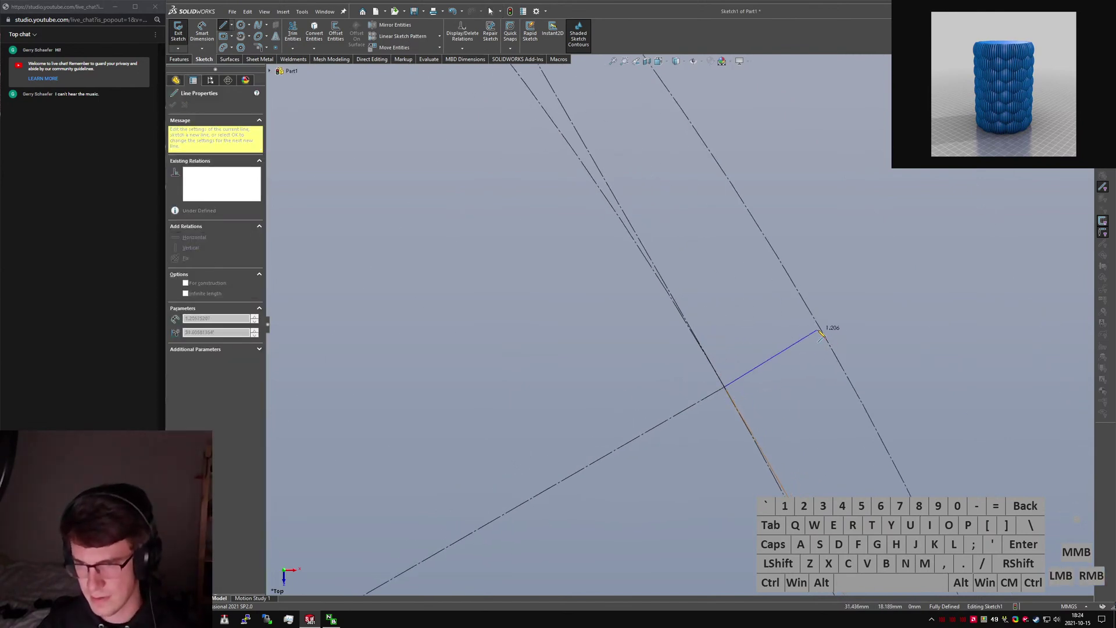
key(Escape)
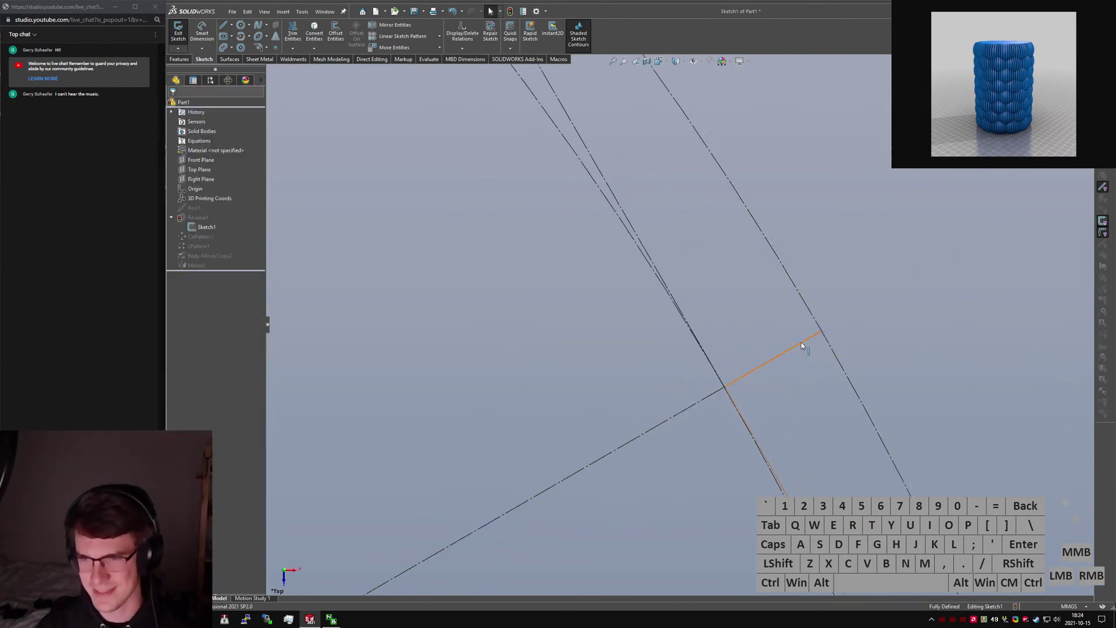
click(801, 342)
key(alt+c)
click(819, 382)
Dimension the short construction line and name its dimension Offset.
right_drag(821, 386, 814, 359)
click(793, 349)
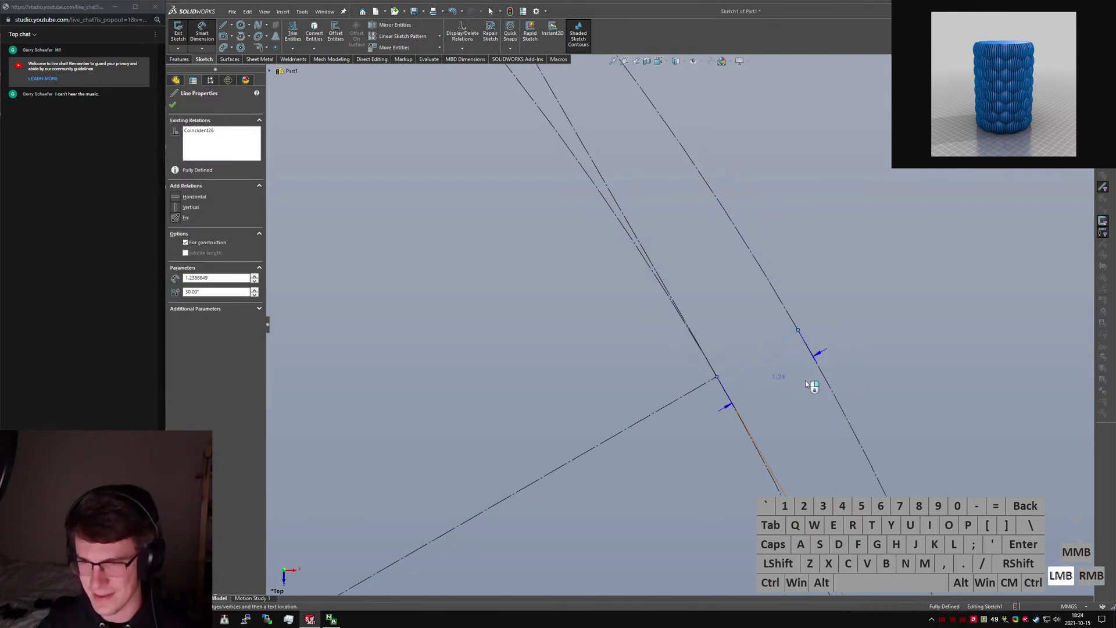
scroll(804, 372, up, 4)
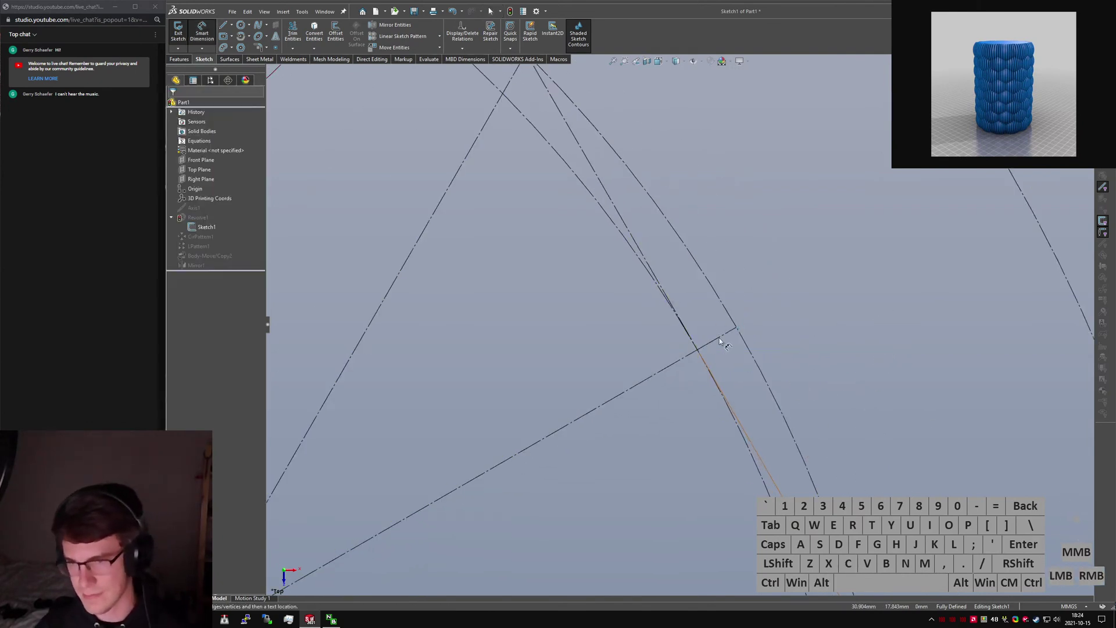
click(720, 337)
click(762, 408)
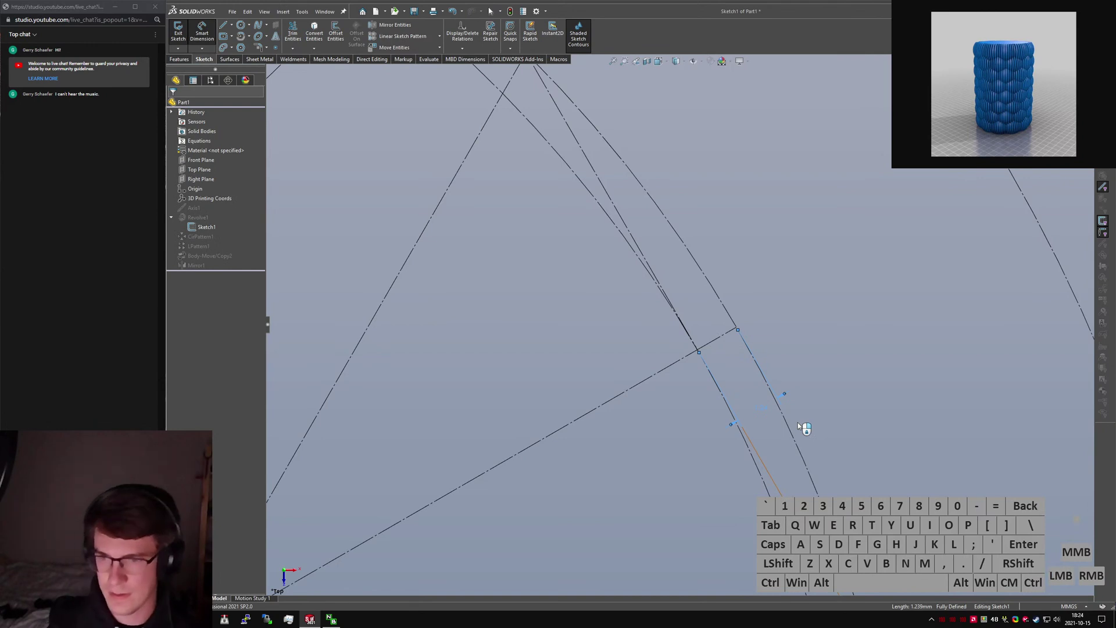
click(798, 424)
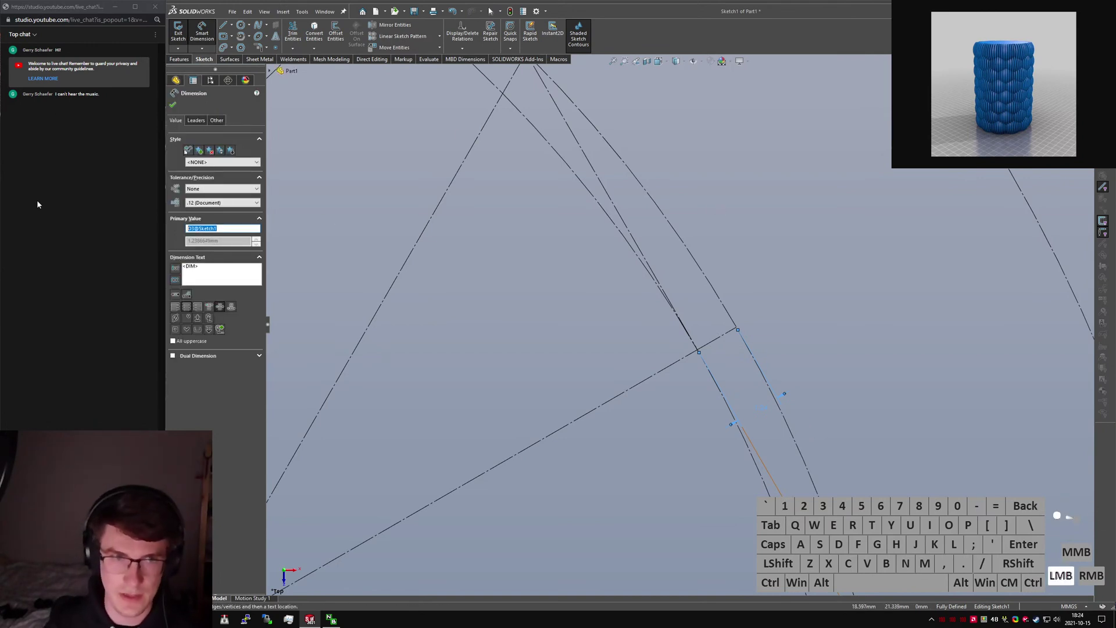
text(Offset)
key(Return)
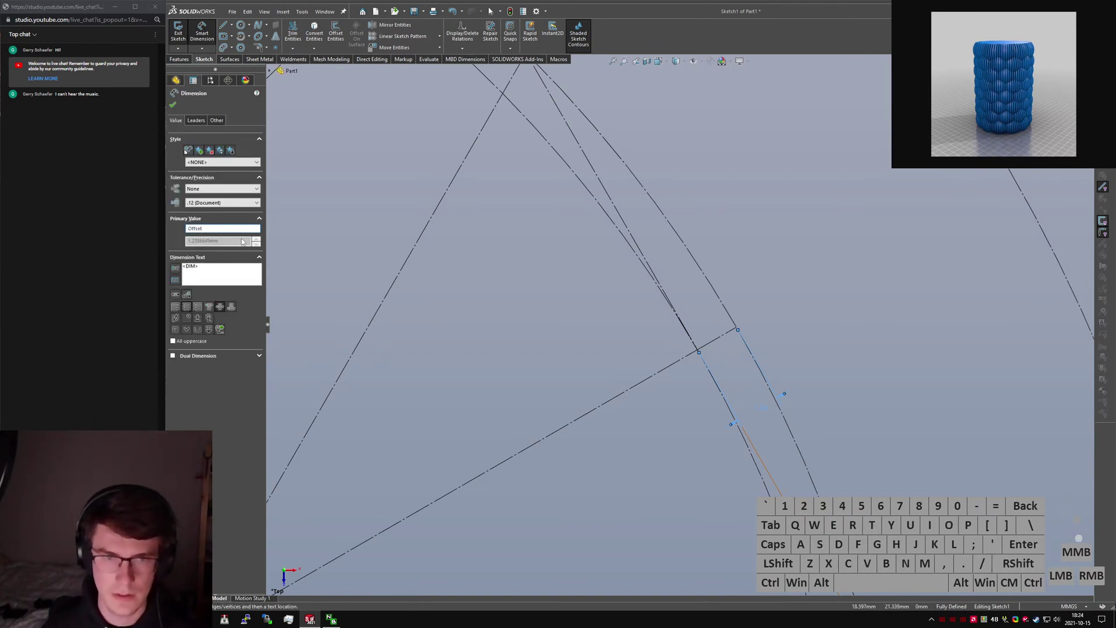
click(172, 106)
scroll(493, 345, up, 7)
click(531, 431)
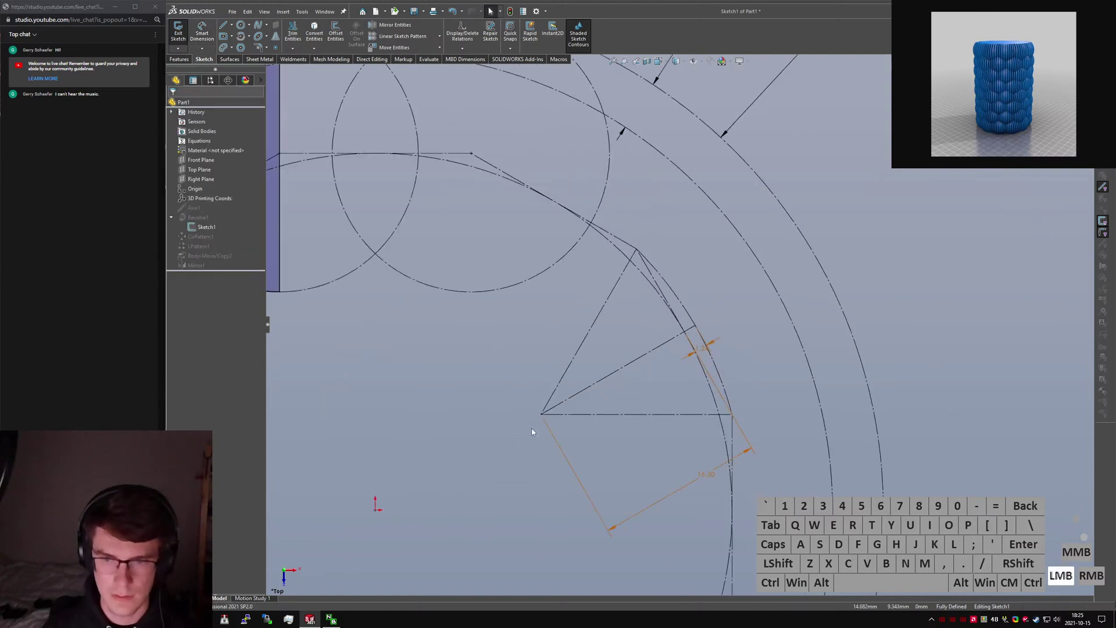
Draw a construction line from the triangle's left vertex, collinear with the orange line.
right_drag(541, 433, 567, 429)
click(541, 415)
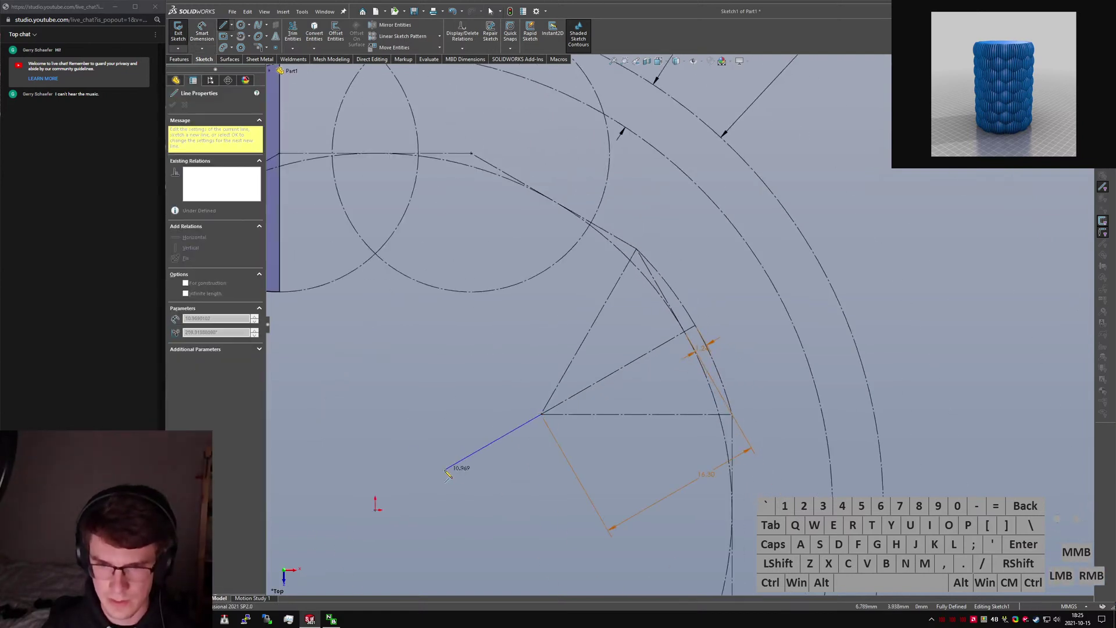
click(439, 466)
key(Escape)
click(500, 435)
key(alt+c)
ctrl+click(585, 388)
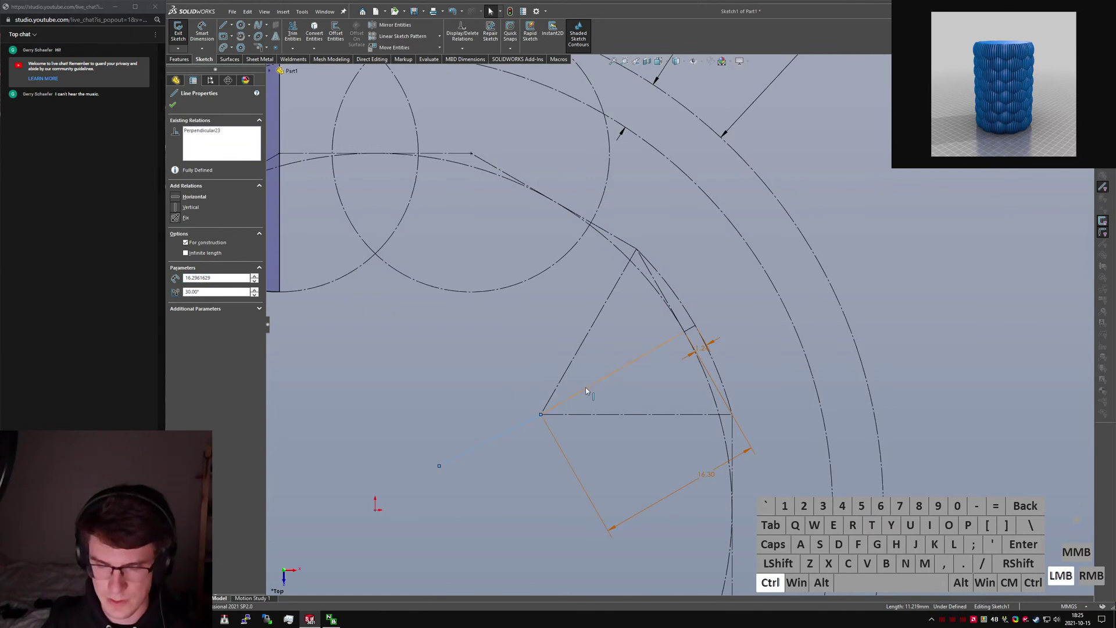
key(l)
Dimension the line with the equation sqr("Height@Sketch1"^2+"Offset@Sketch1").
right_drag(481, 476, 491, 446)
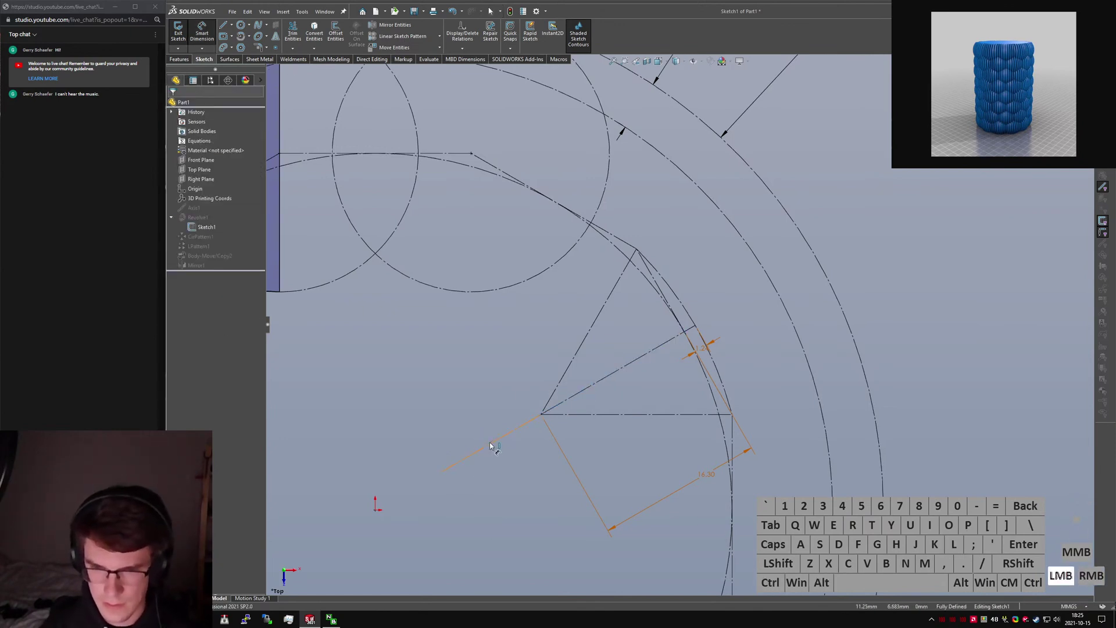
click(491, 443)
click(452, 391)
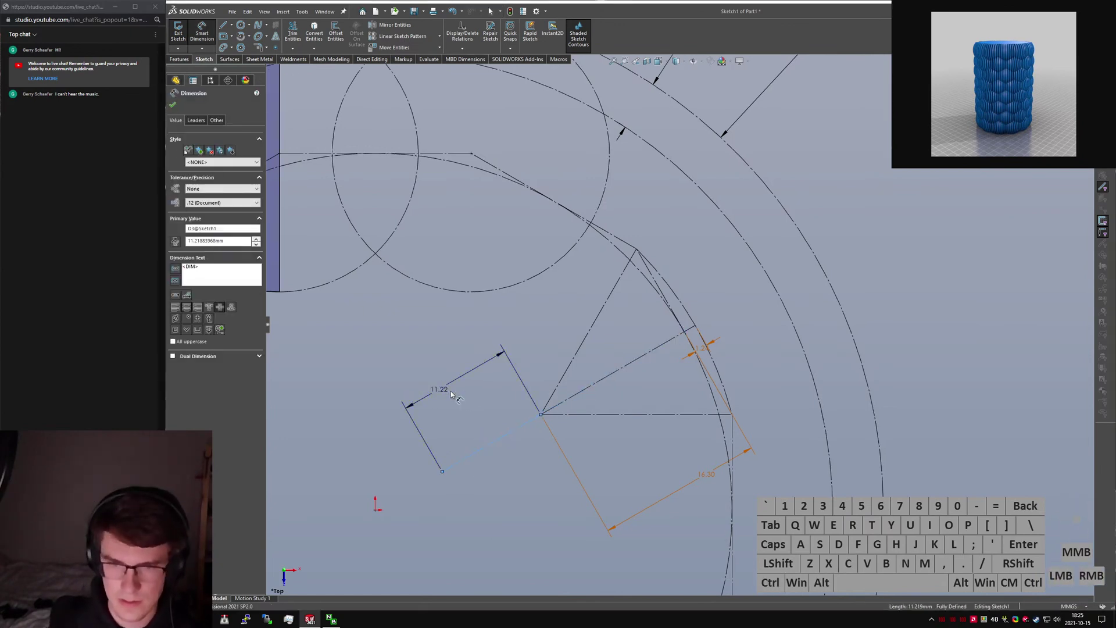
text(="Height)
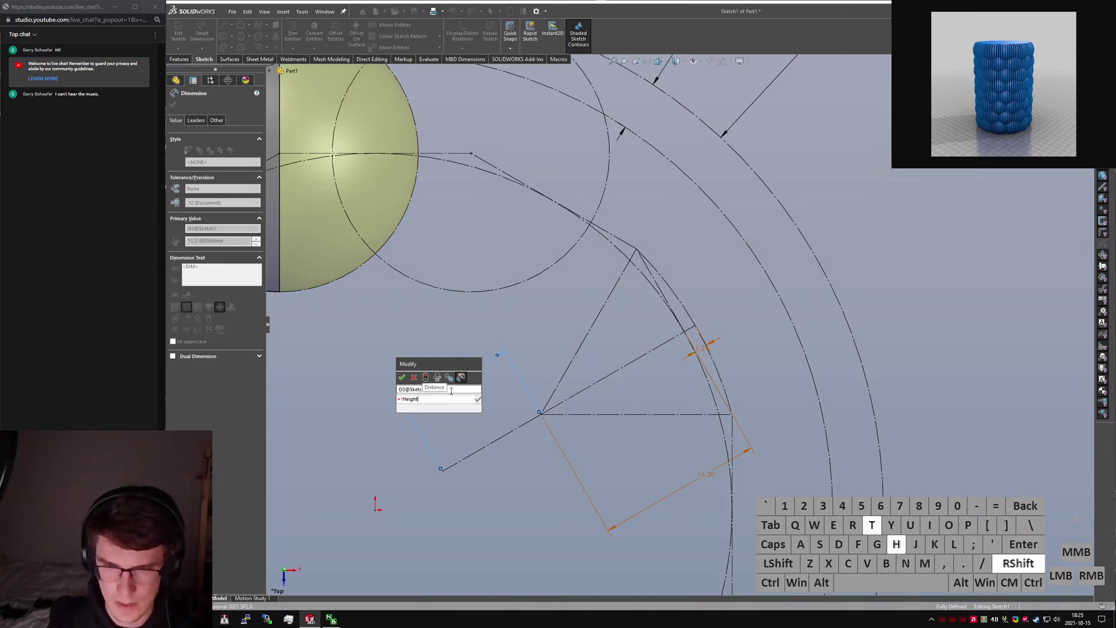
text(@Sketch1"**)
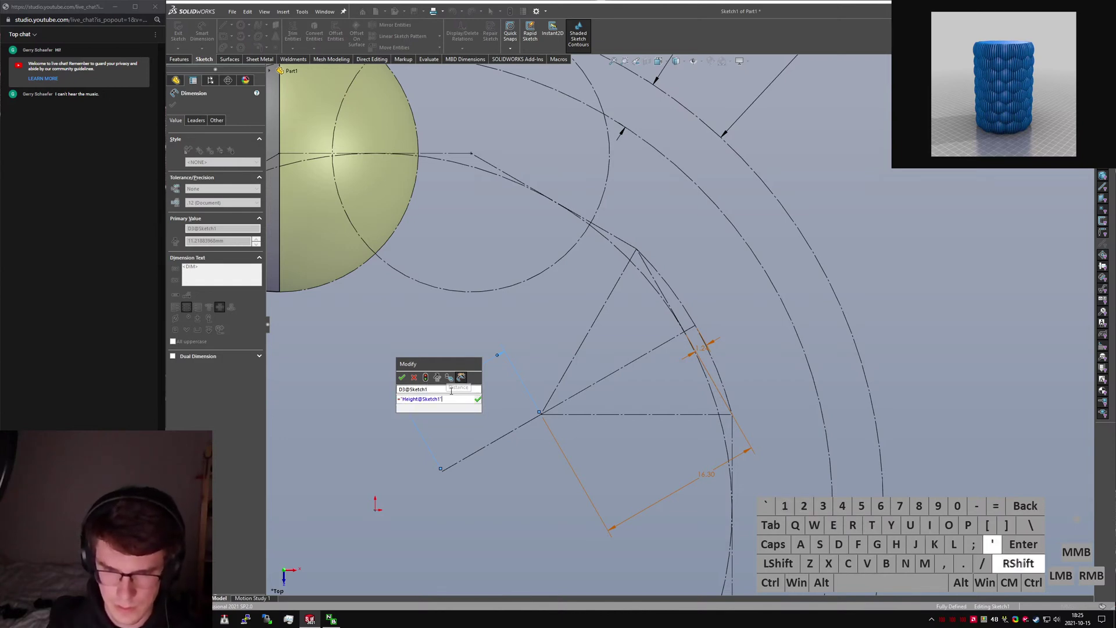
text(2)
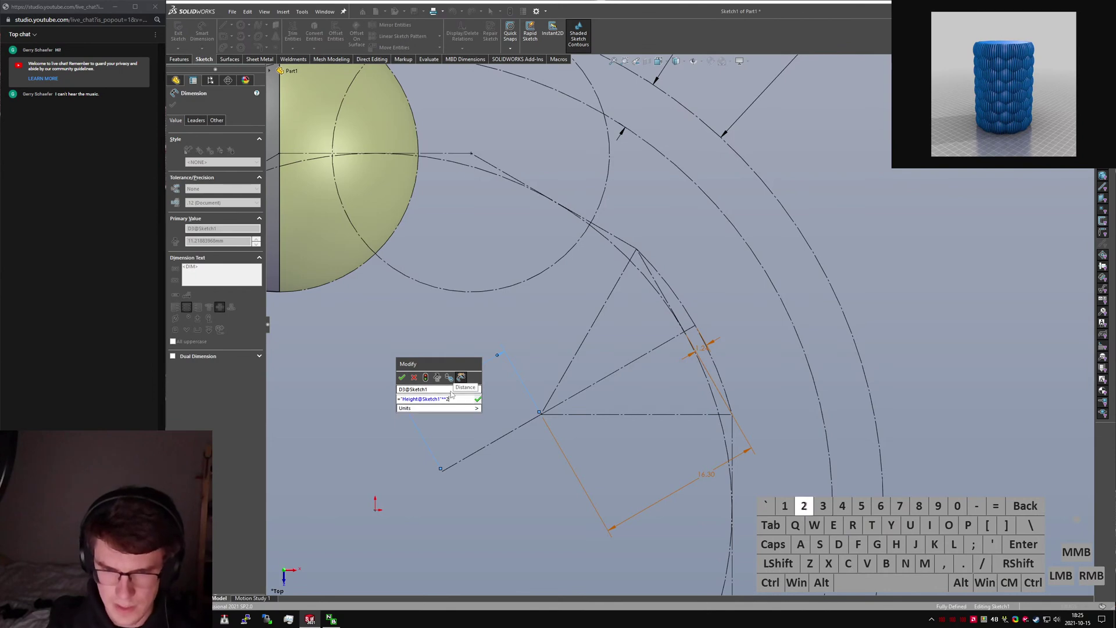
key(BackSpace)
key(BackSpace)
key(BackSpace)
text(^2)
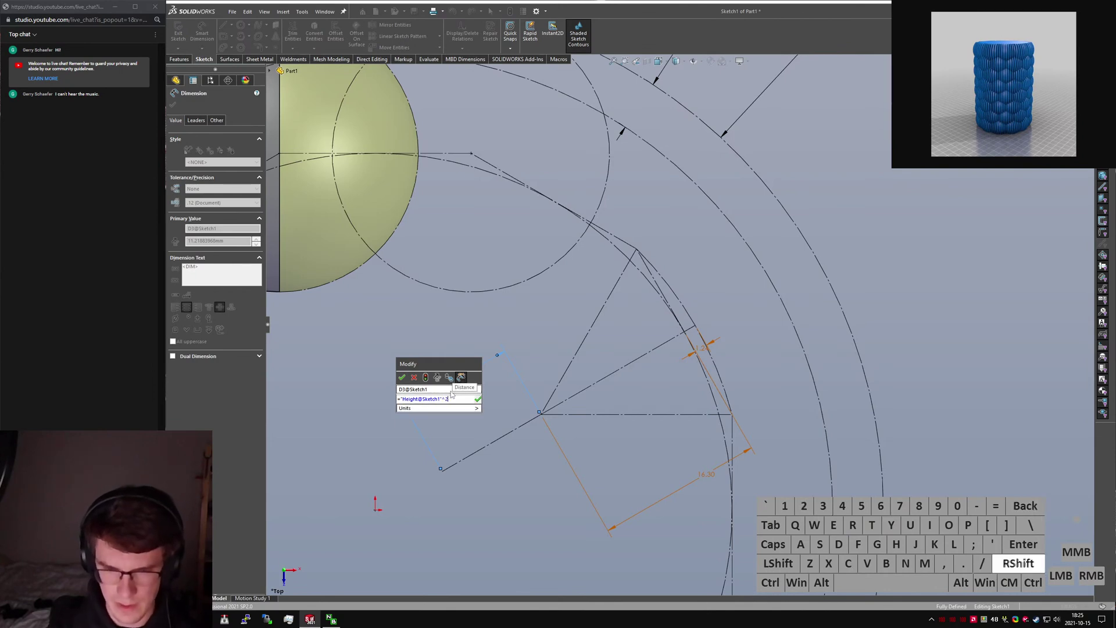
text(+")
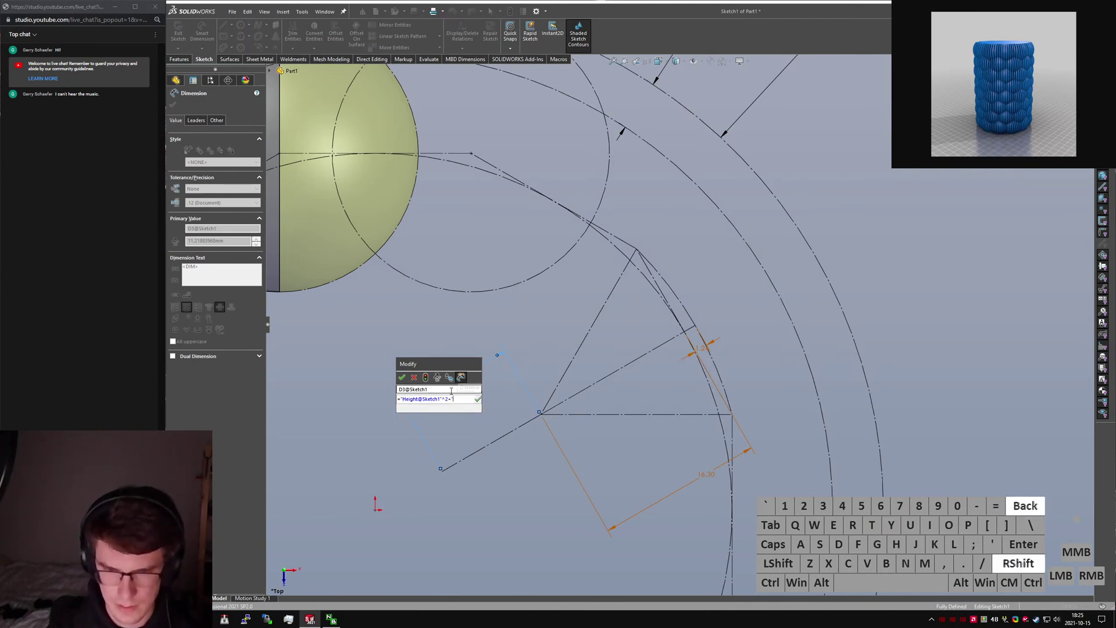
text(Offset@Sketch1"))
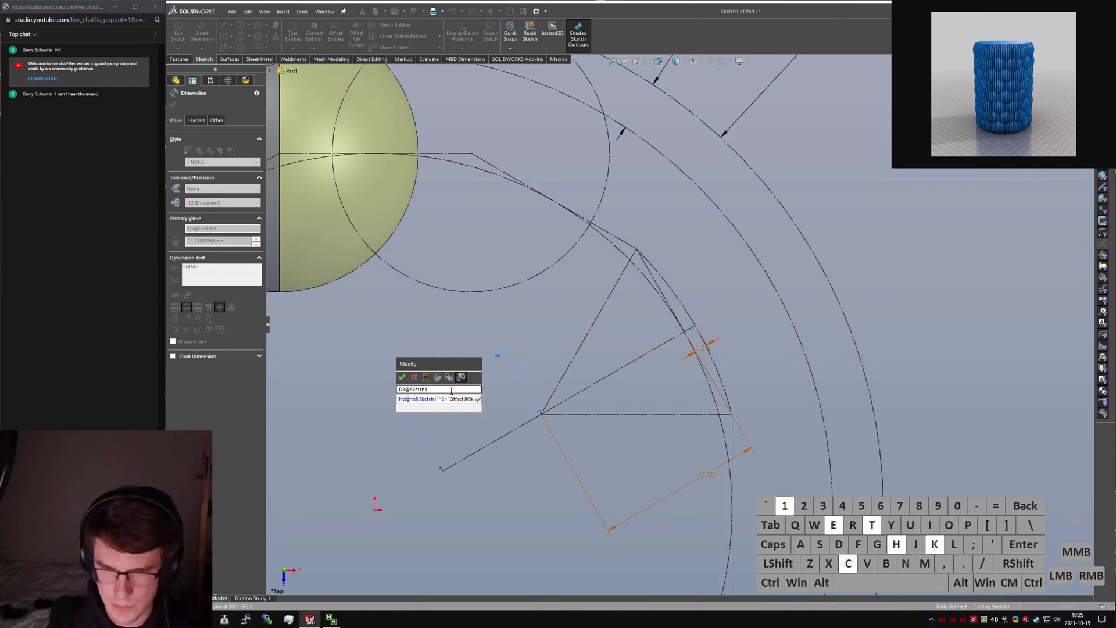
key(Home)
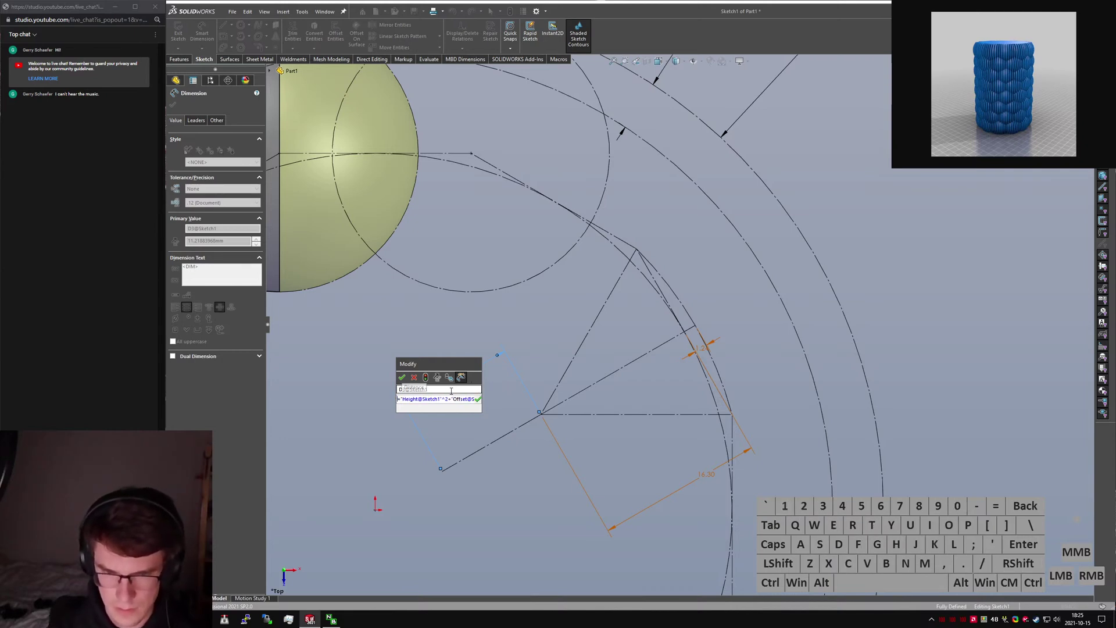
text(sqr()
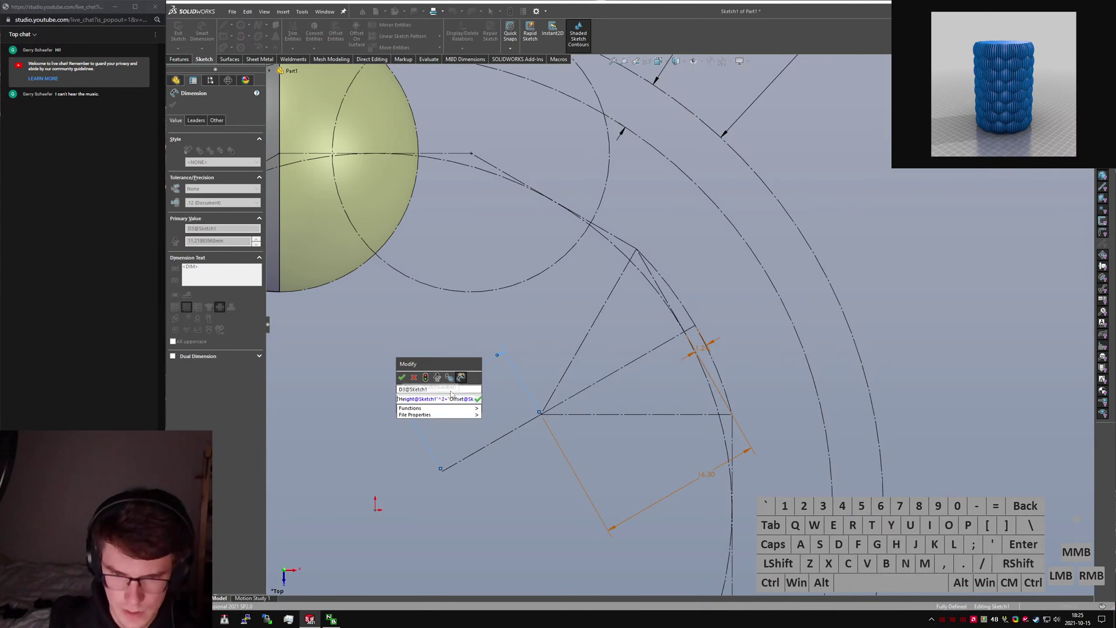
key(Return)
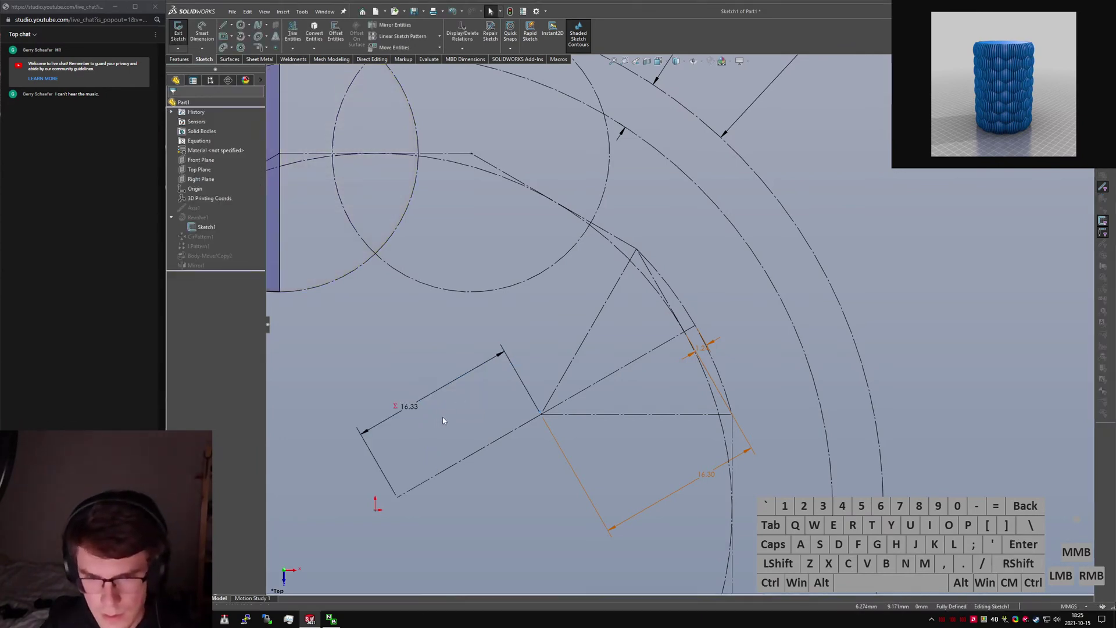
click(642, 475)
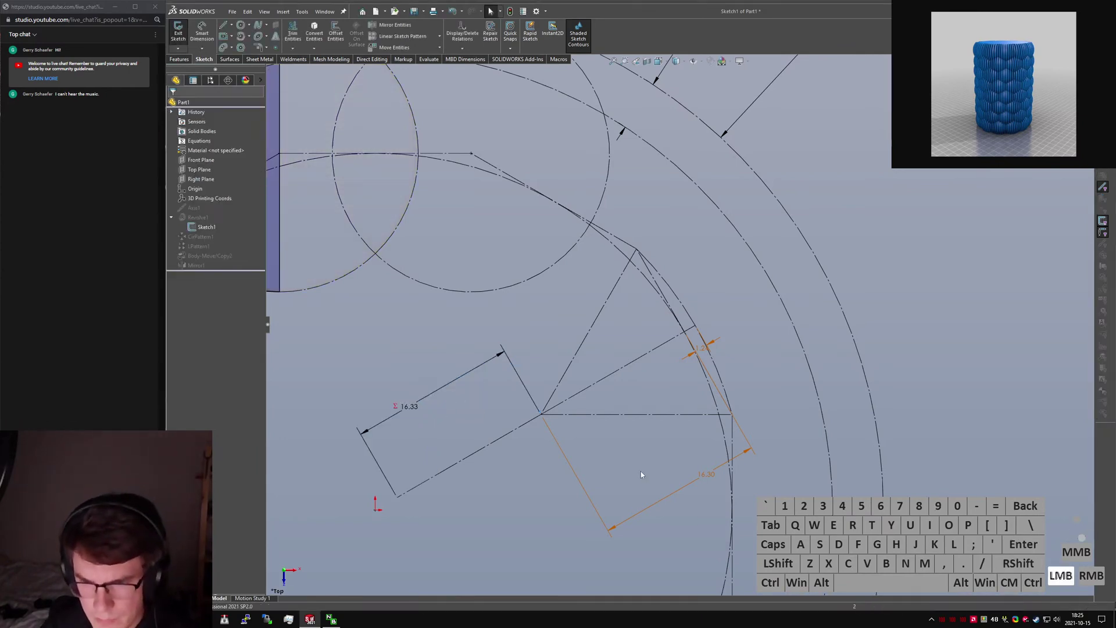
Replace the 16.33 dimension with sqr("Height@Sketch1"^2-"Offset@Sketch1").
click(414, 410)
key(Delete)
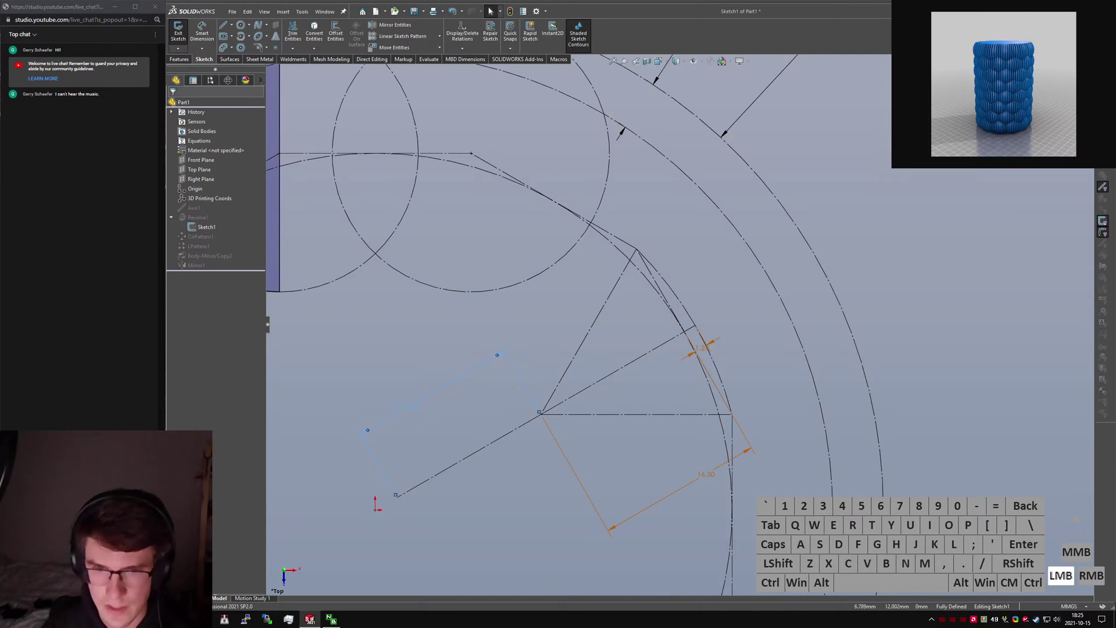
click(412, 417)
key(ctrl+v)
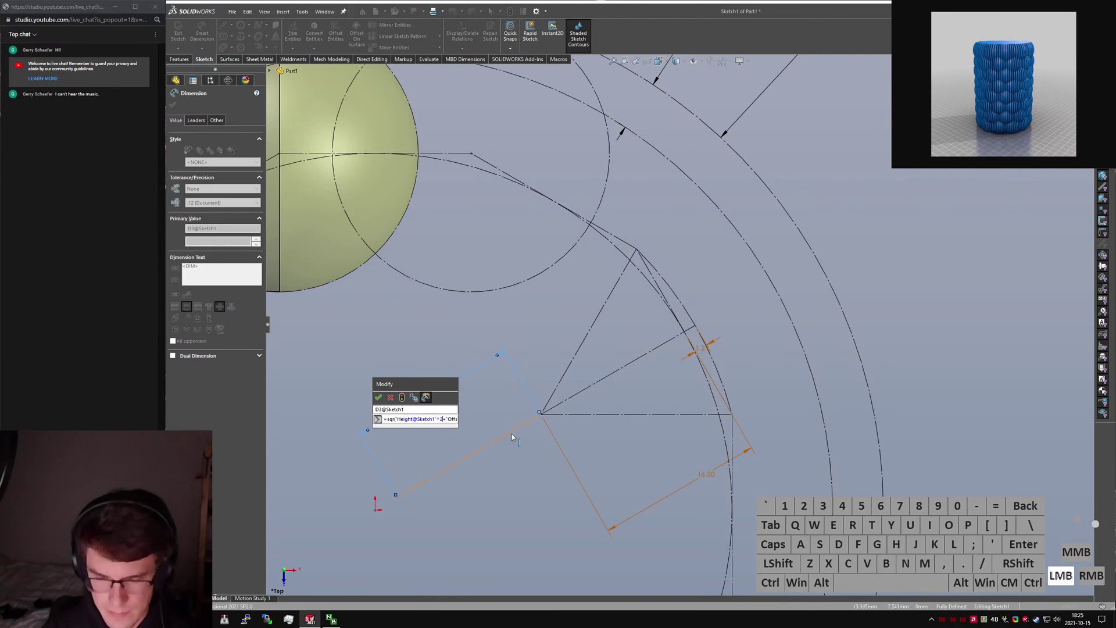
key(Delete)
text(-)
key(Return)
click(378, 399)
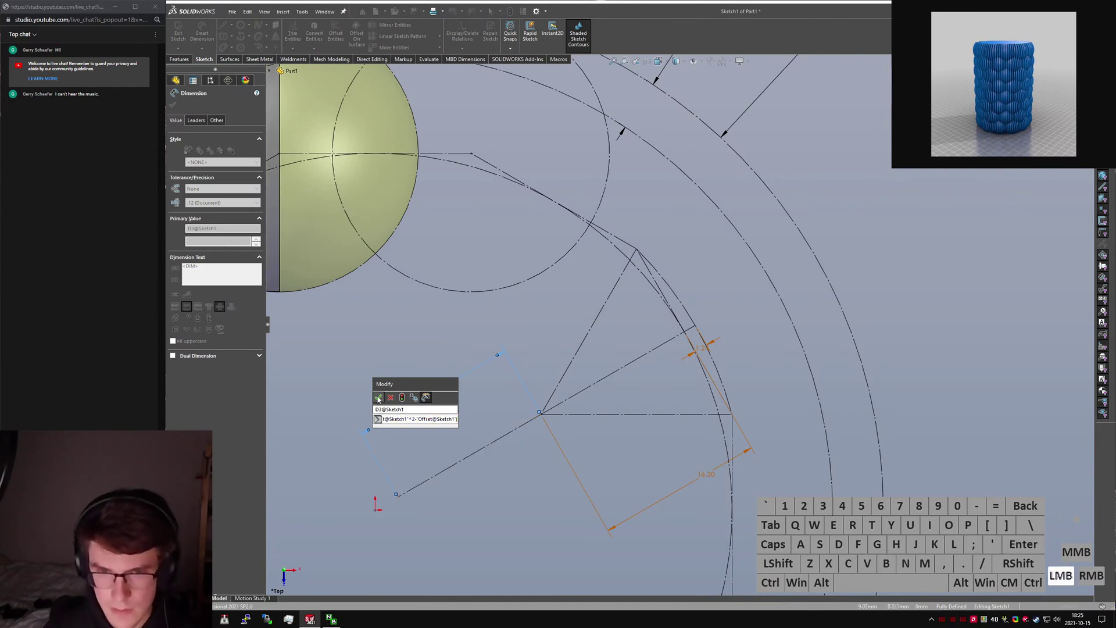
Exit the sketch, rebuild, and inspect LPattern1's spacing dimension D3 without changing it.
key(ctrl+q)
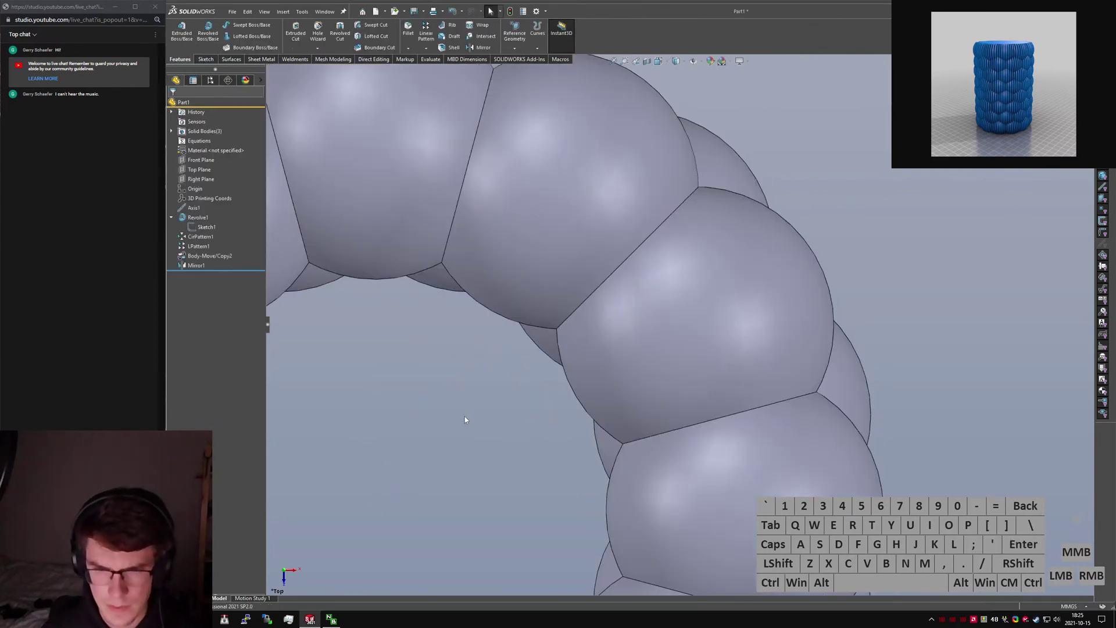
key(f)
click(207, 227)
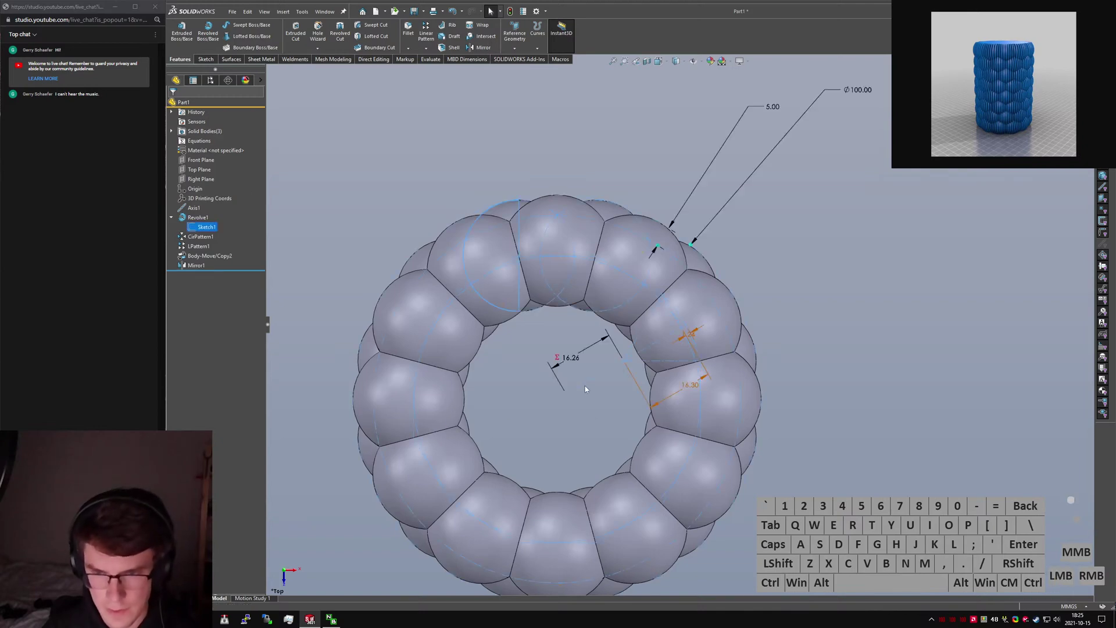
middle_drag(573, 349, 601, 251)
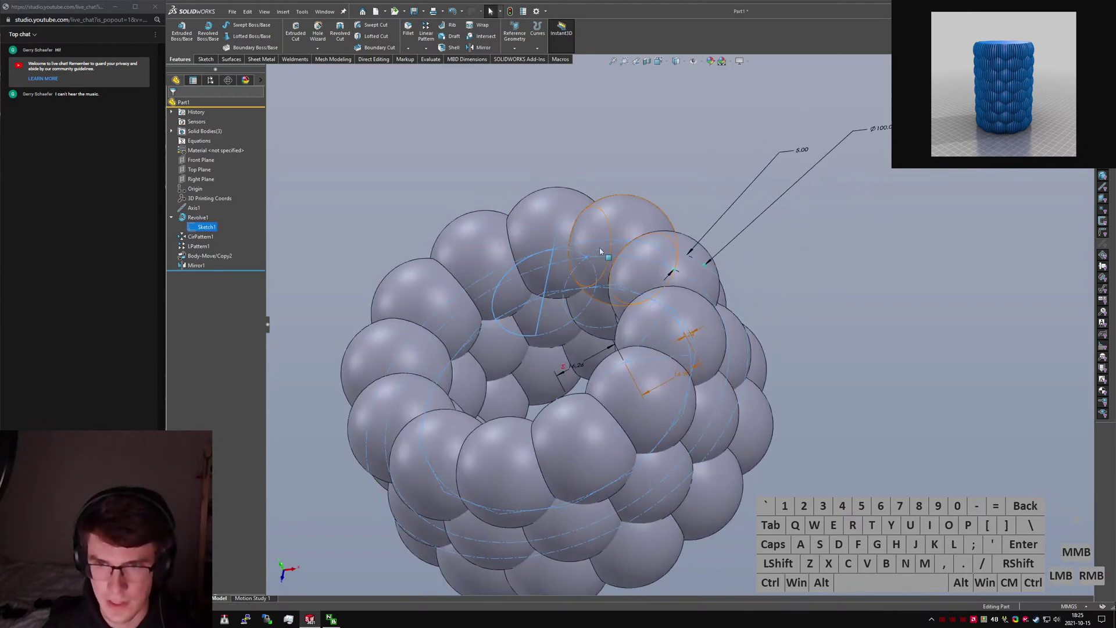
click(198, 246)
middle_drag(581, 290, 553, 360)
click(552, 360)
click(543, 205)
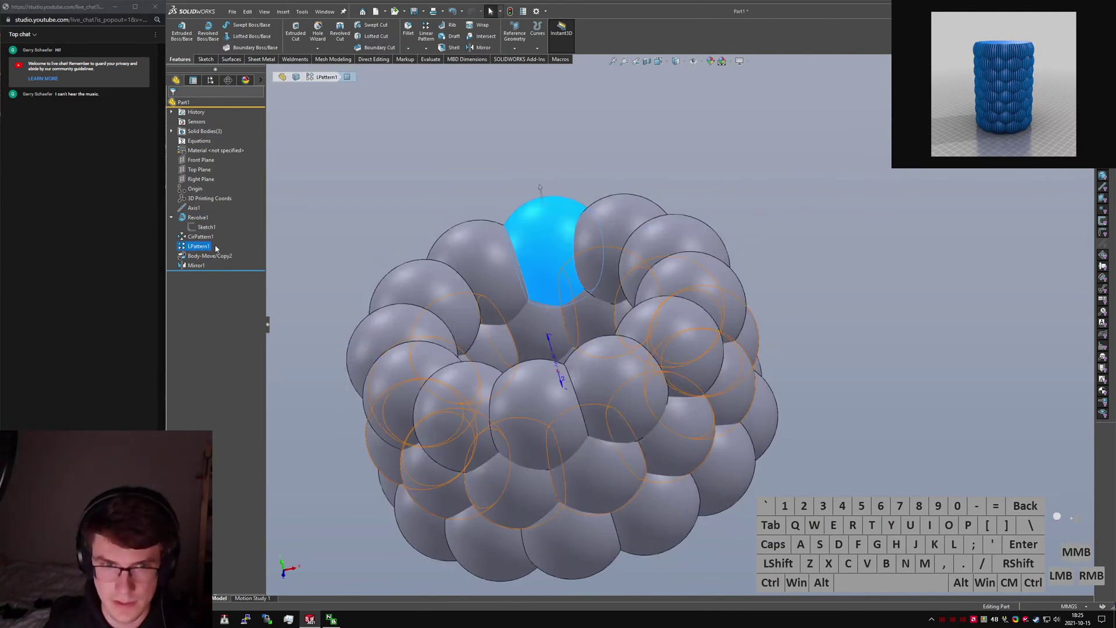
double_click(560, 366)
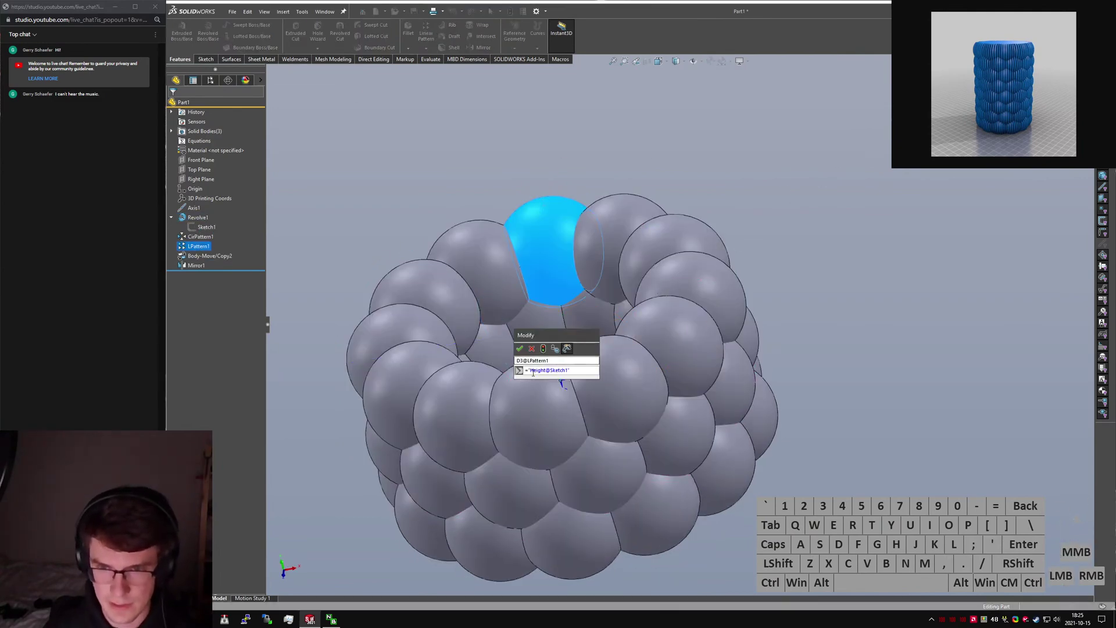
text(True)
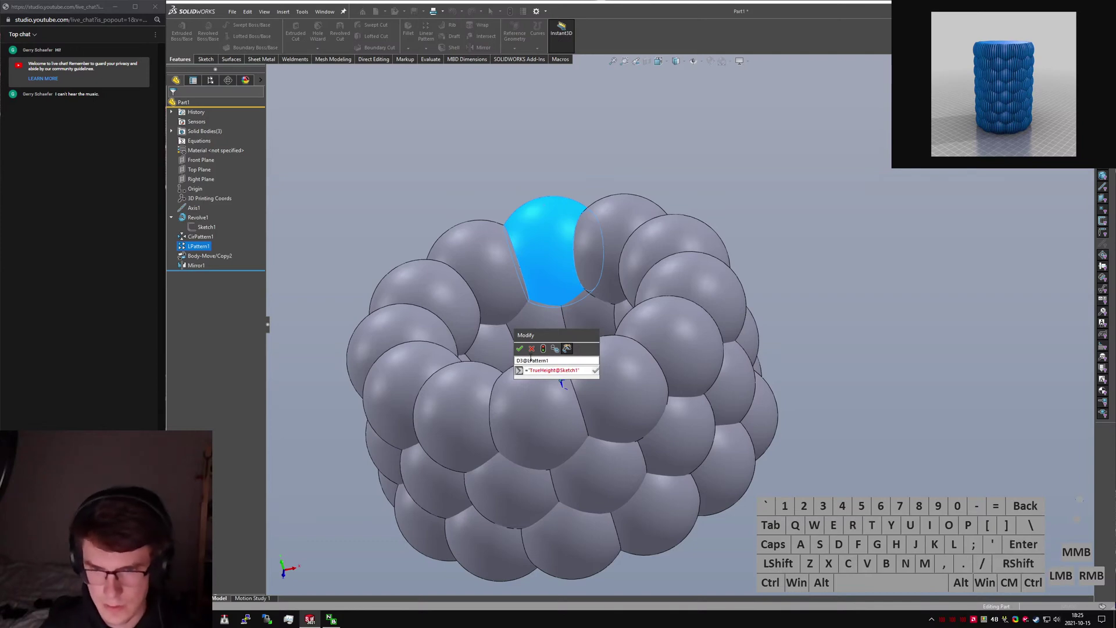
click(533, 352)
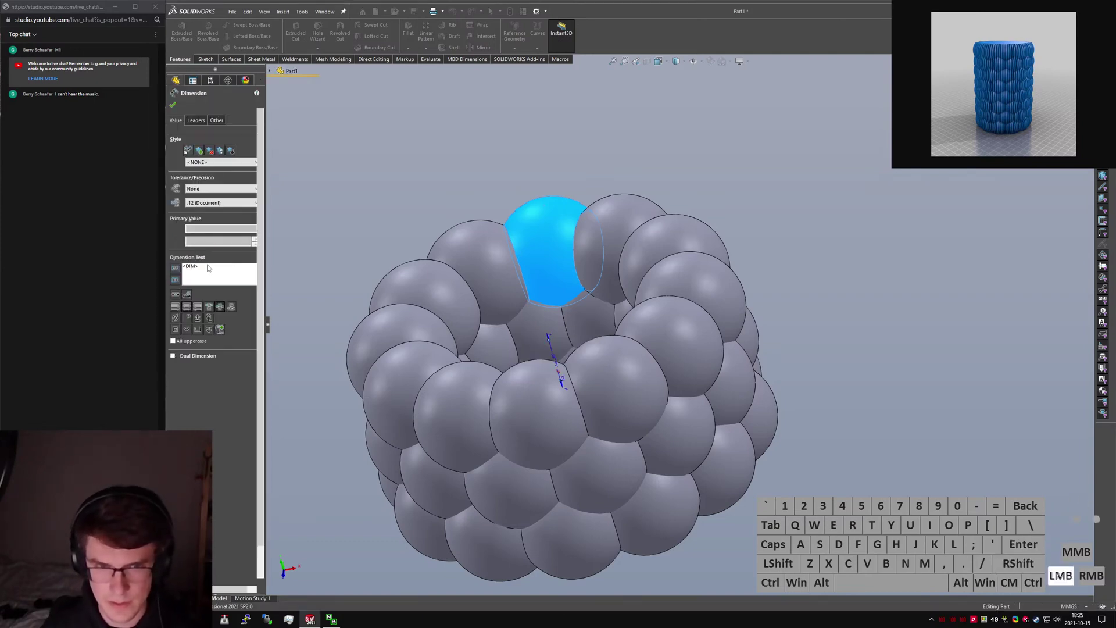
Rename Sketch1's dimension D3 to TrueHeight.
click(207, 226)
middle_drag(569, 302, 572, 351)
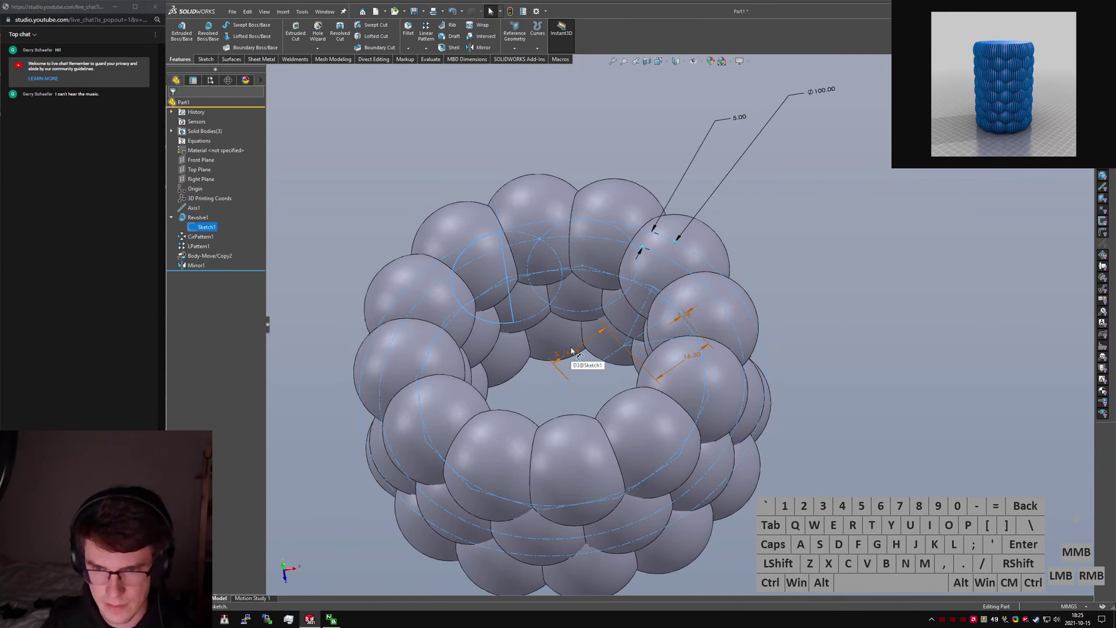
double_click(572, 351)
click(571, 349)
text(Tr)
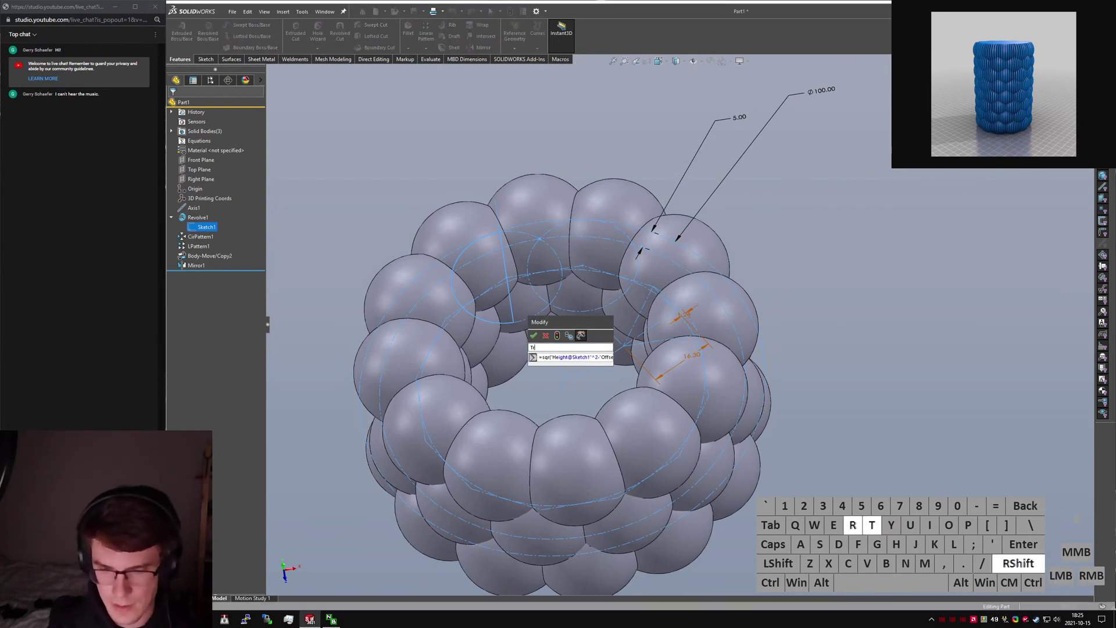
text(ueHeight)
key(Return)
click(536, 336)
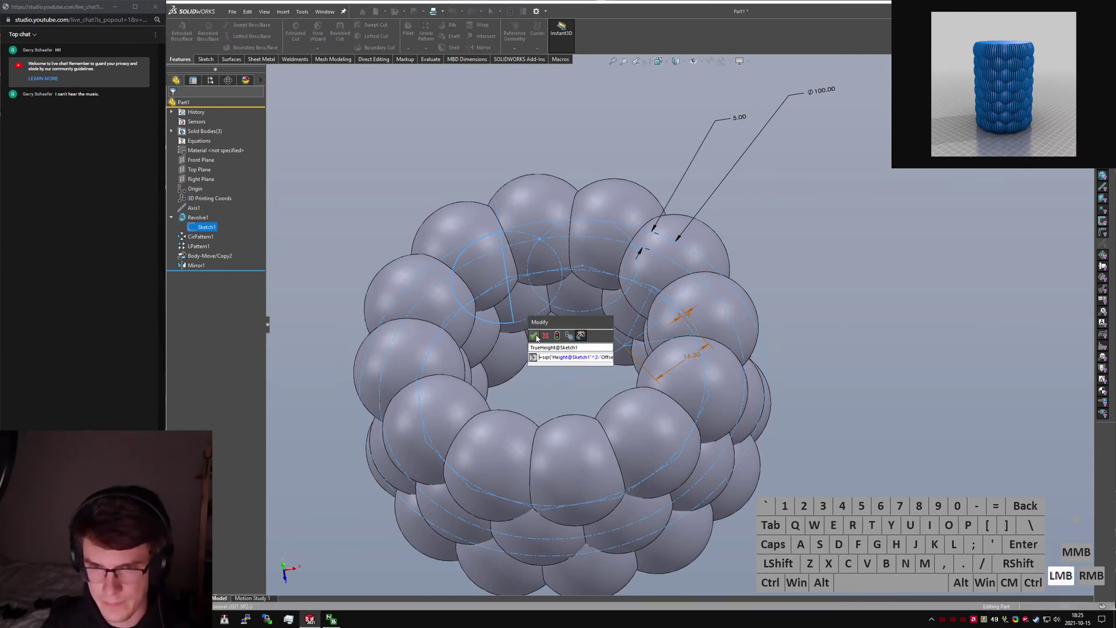
key(Escape)
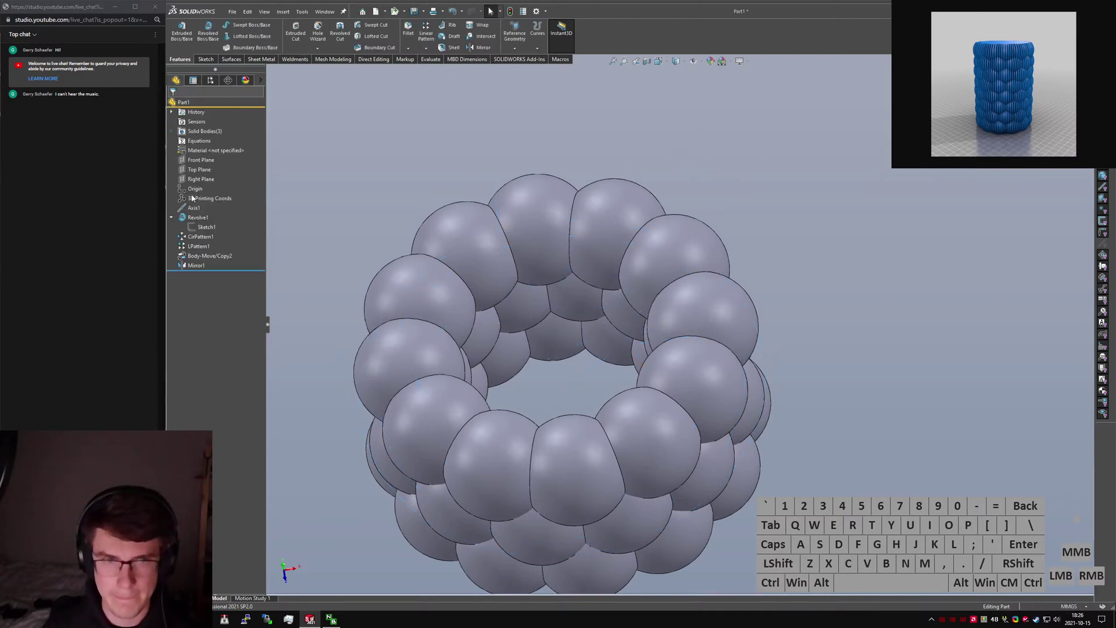
Change LPattern1's spacing equation to reference TrueHeight instead of Height.
click(199, 246)
double_click(560, 364)
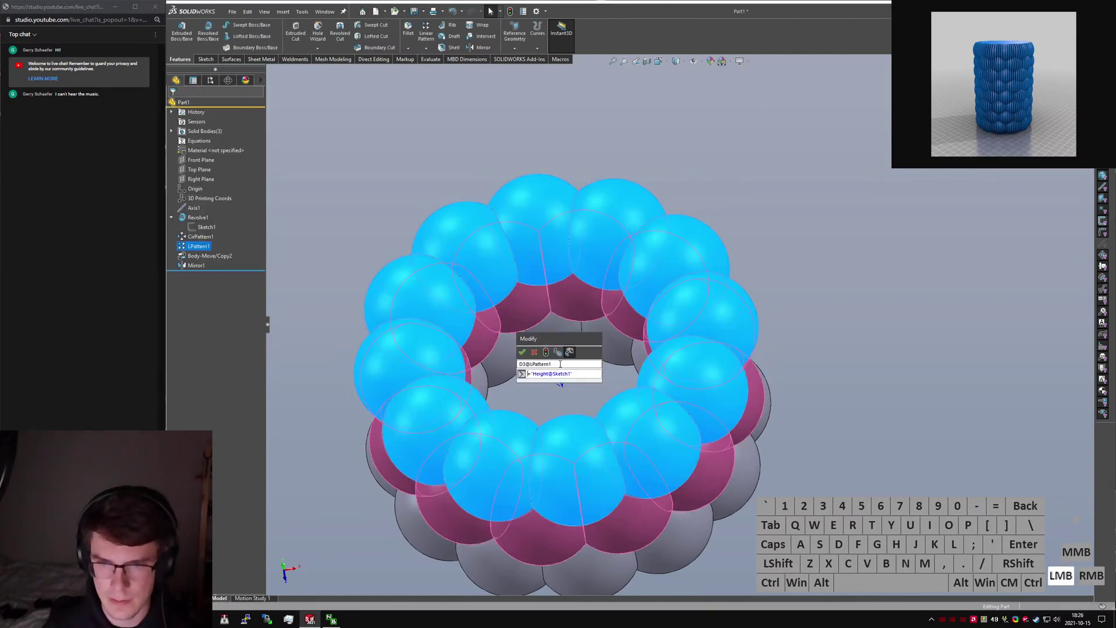
key(Right)
key(Right)
key(ctrl+shift+Right)
text(T)
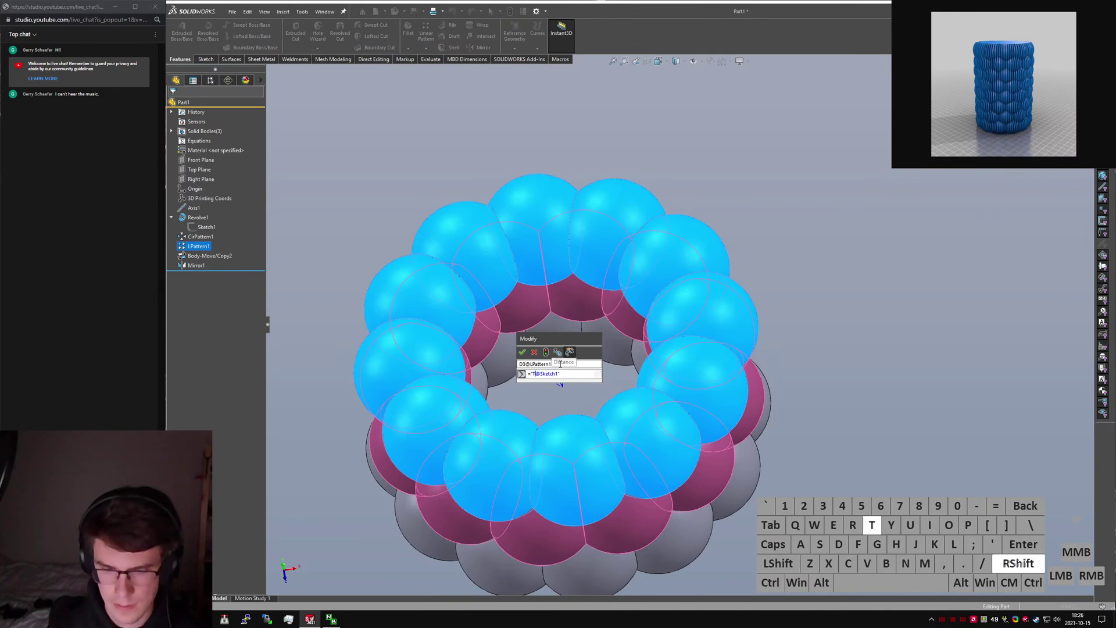
text(rueHeight)
key(Return)
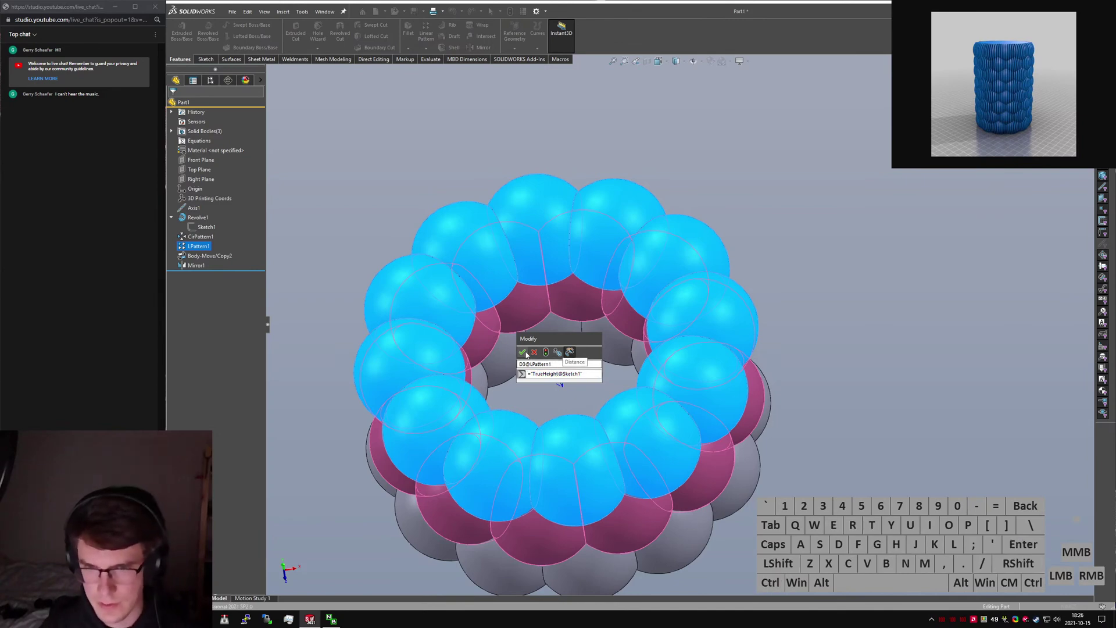
click(523, 353)
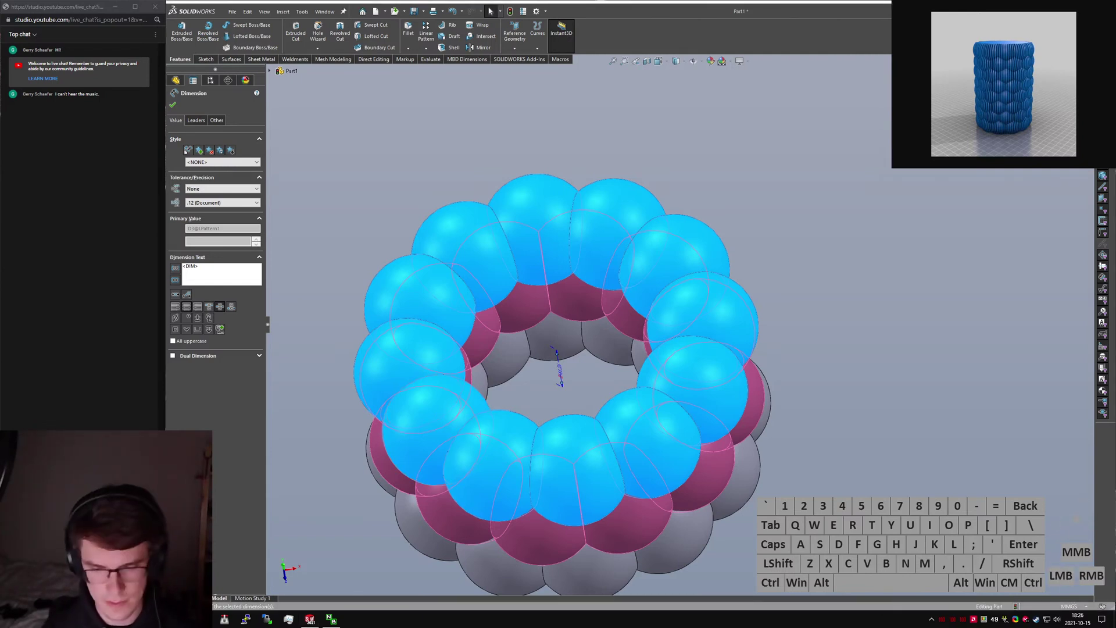
key(ctrl+n)
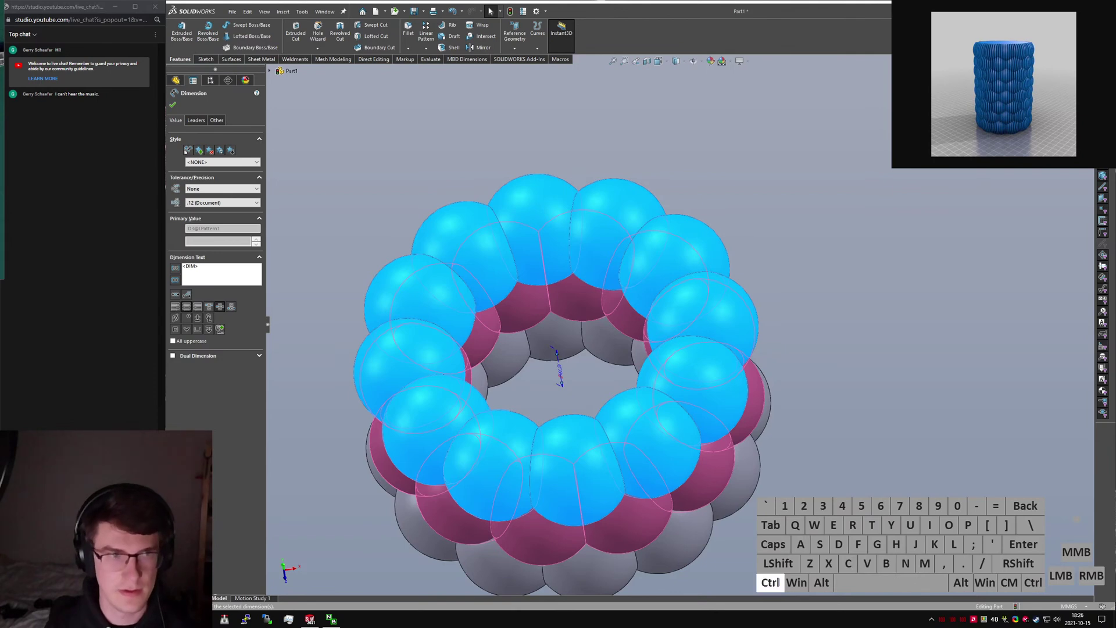
key(alt+Tab)
key(alt+Tab)
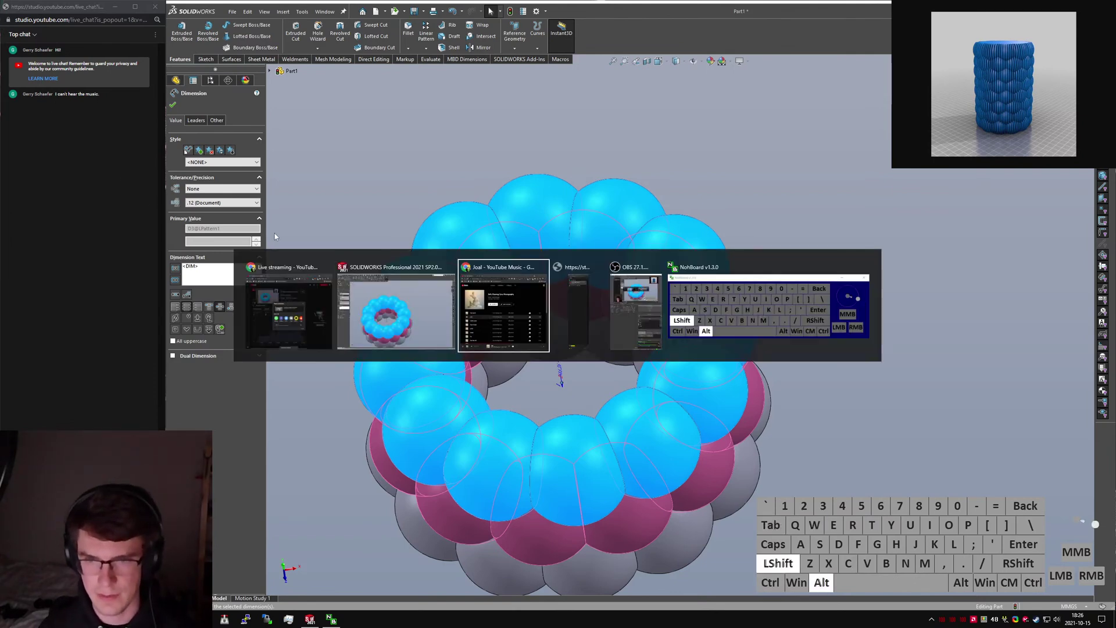
key(shift+alt+Tab)
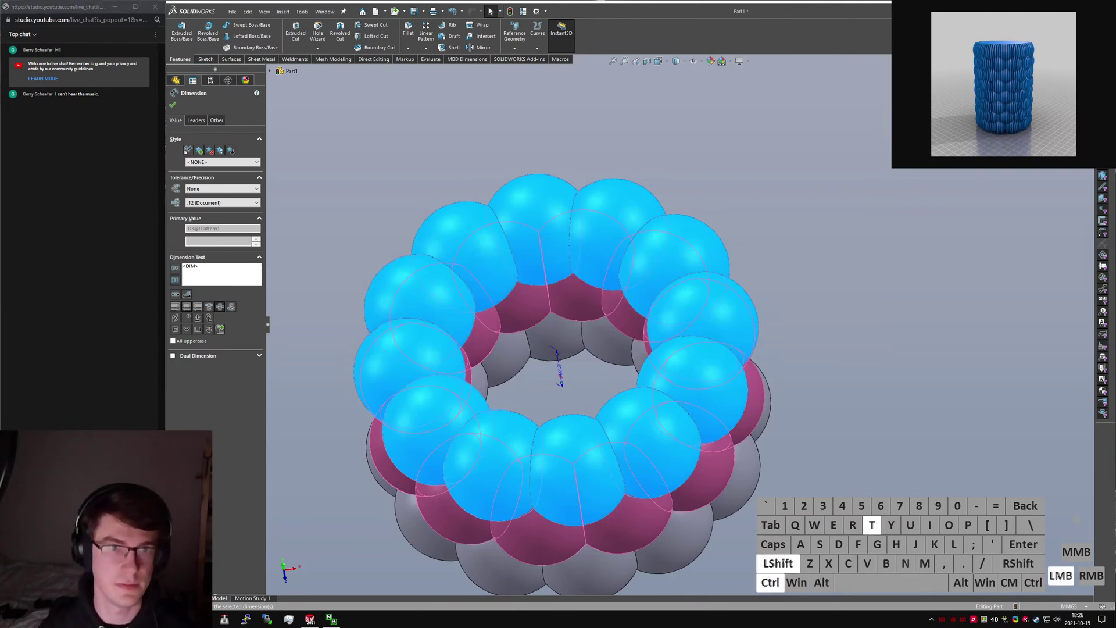
Post the Reddit reply 'Streaming a solution to this, neat problem!' with the pasted YouTube link.
key(ctrl+w)
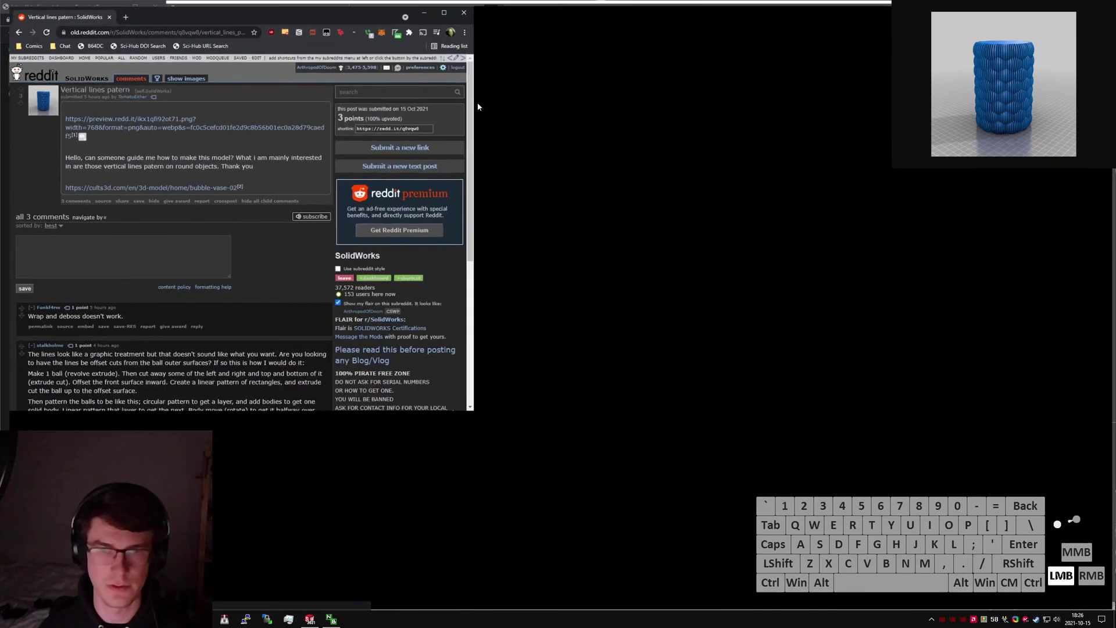
key(super+Up)
click(98, 229)
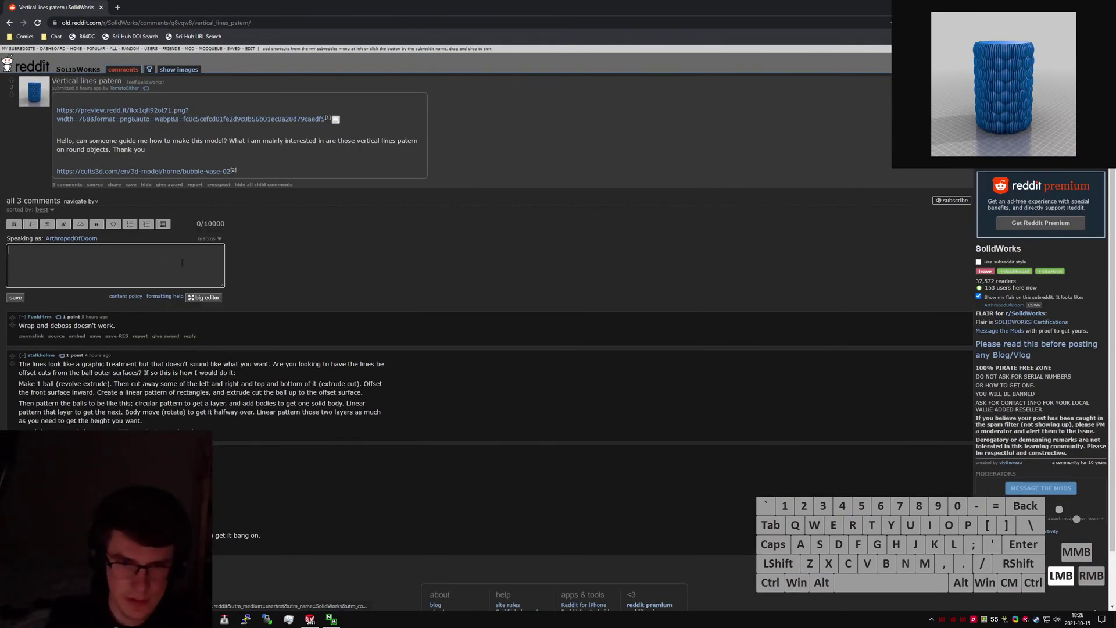
text(Sr)
key(BackSpace)
text(ng a so)
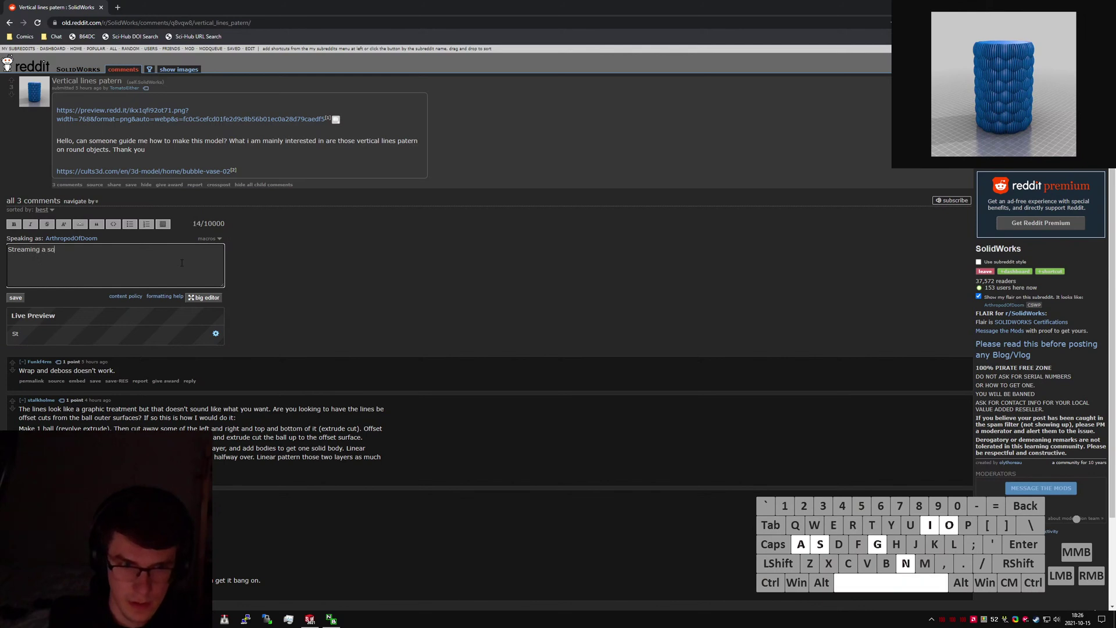
text(lution to this, neat problem!)
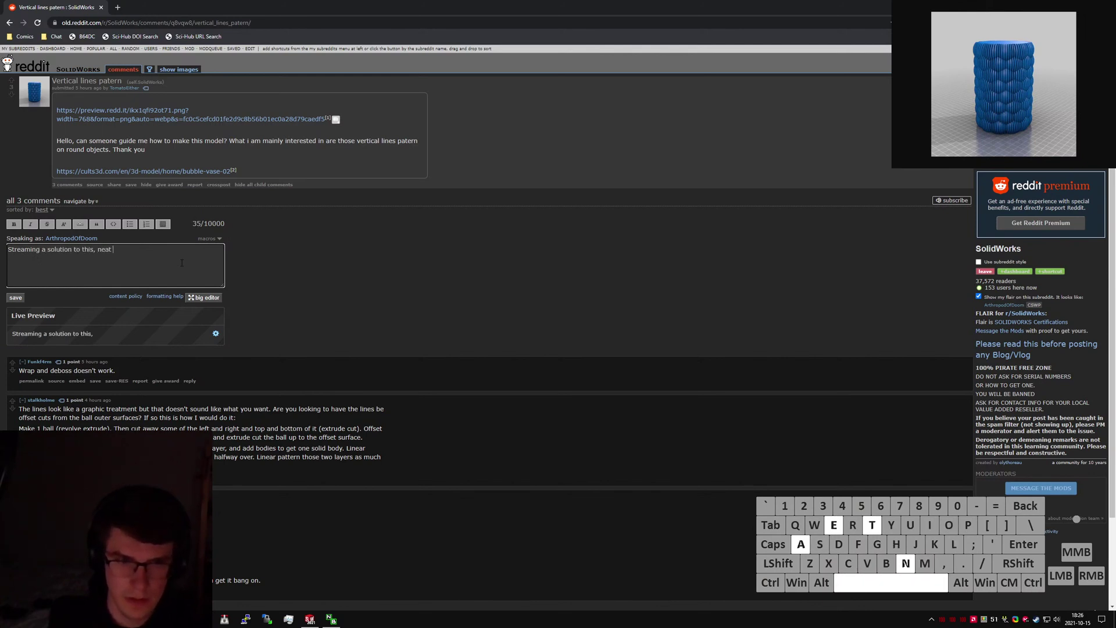
key(shift+Return)
key(shift+Return)
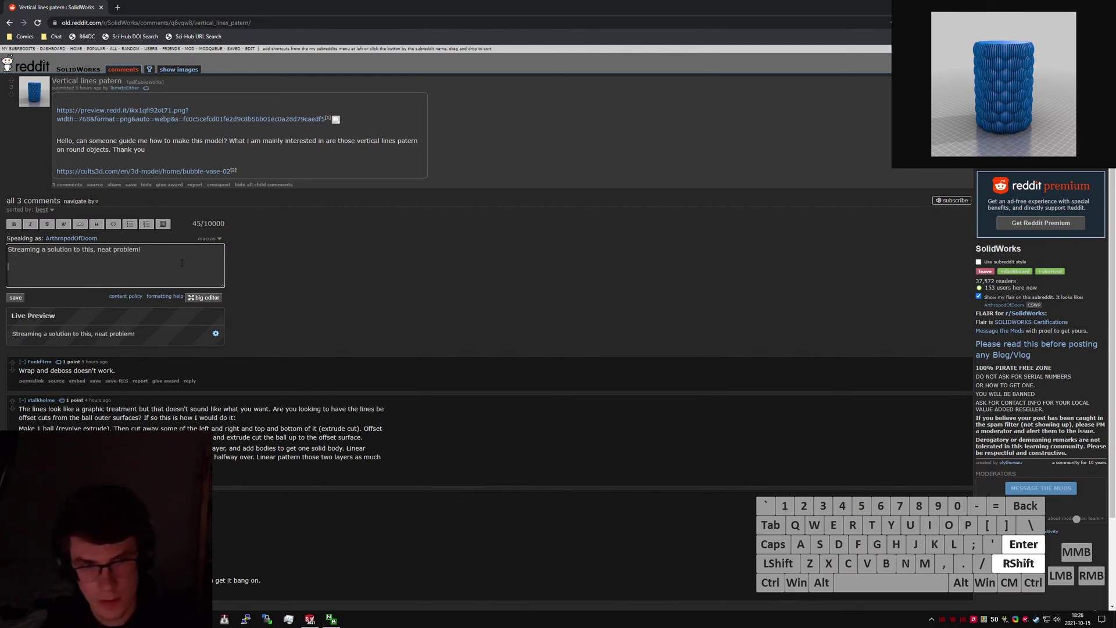
text(https://youtu.be/1gZuQB4vxxk)
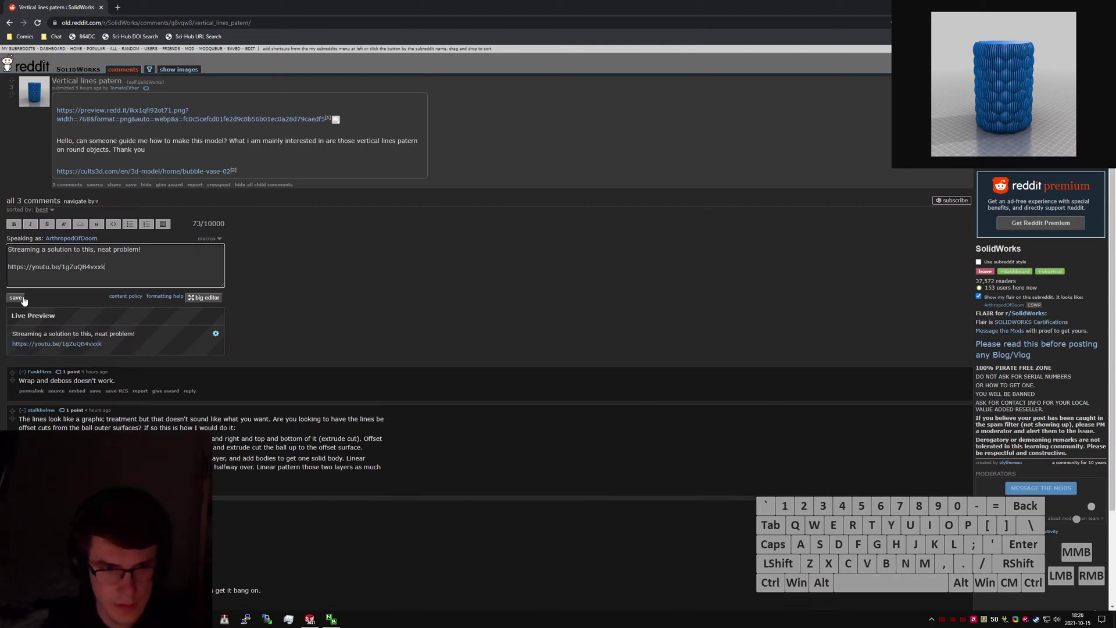
click(16, 297)
Close the Reddit browser window and return to the SolidWorks model.
click(336, 287)
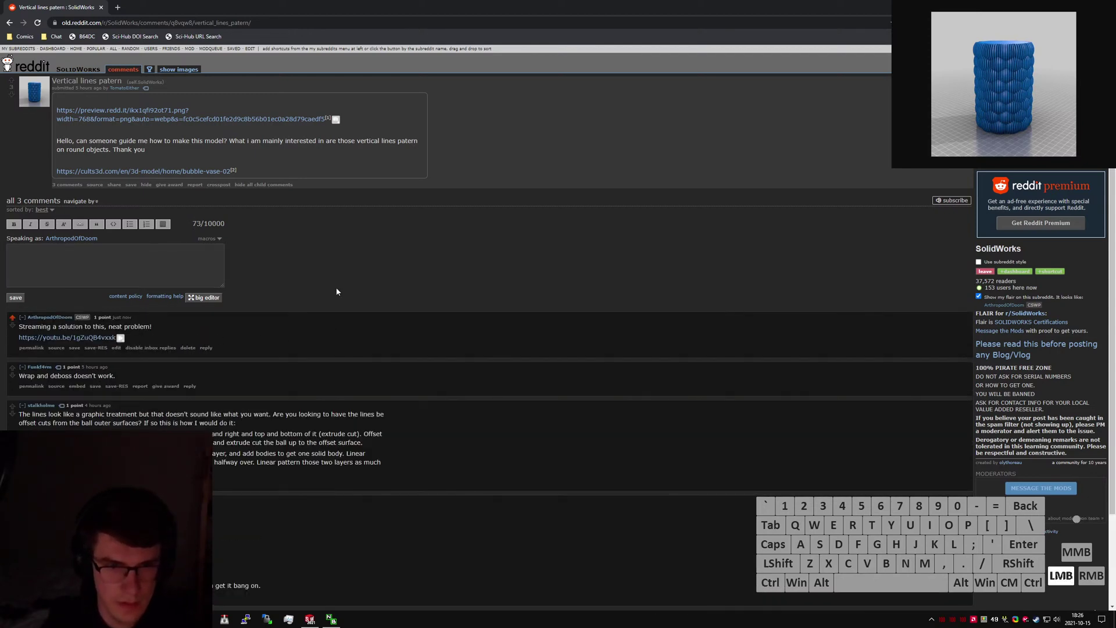
key(ctrl+w)
click(585, 162)
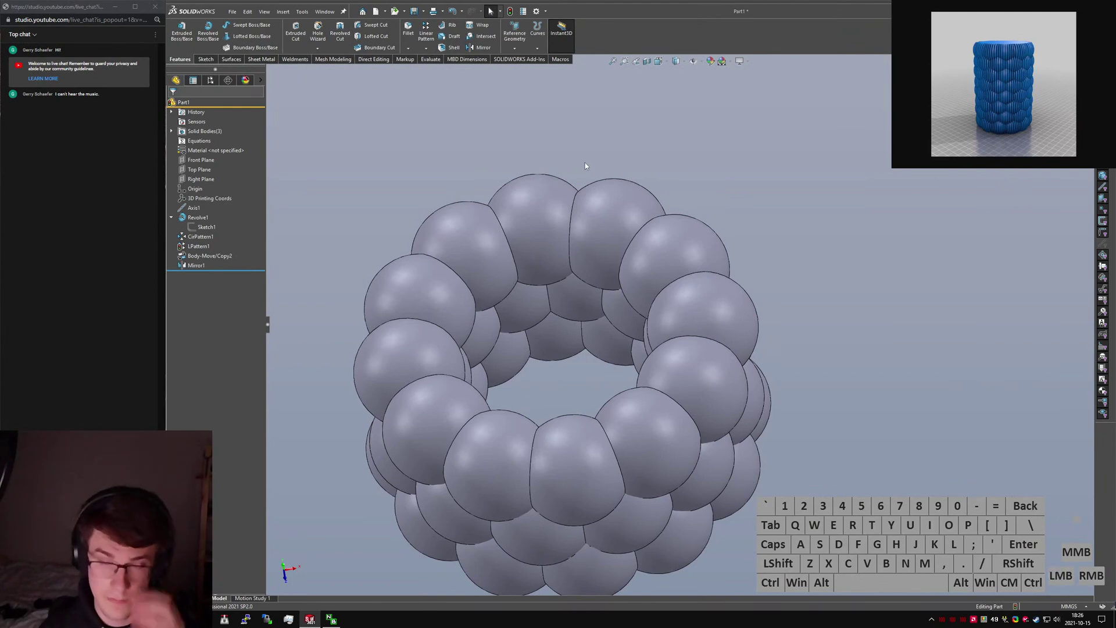
In Front view, measure the distance between two overlapping spheres in neighbouring layers.
click(567, 114)
middle_drag(399, 337, 570, 260)
key(ctrl+1)
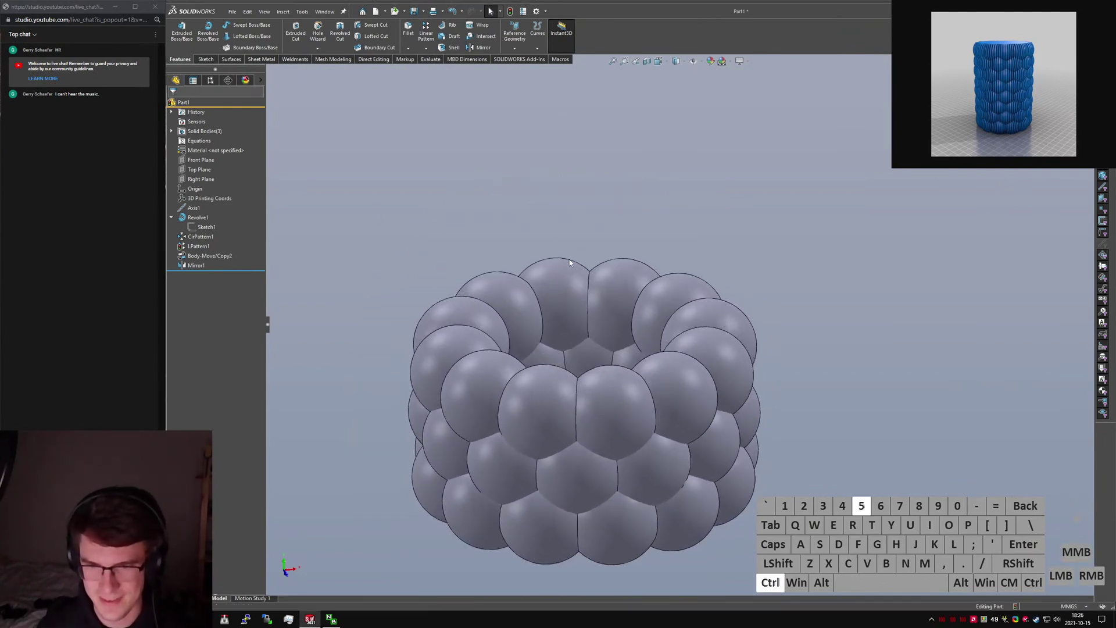
click(646, 349)
ctrl+click(707, 282)
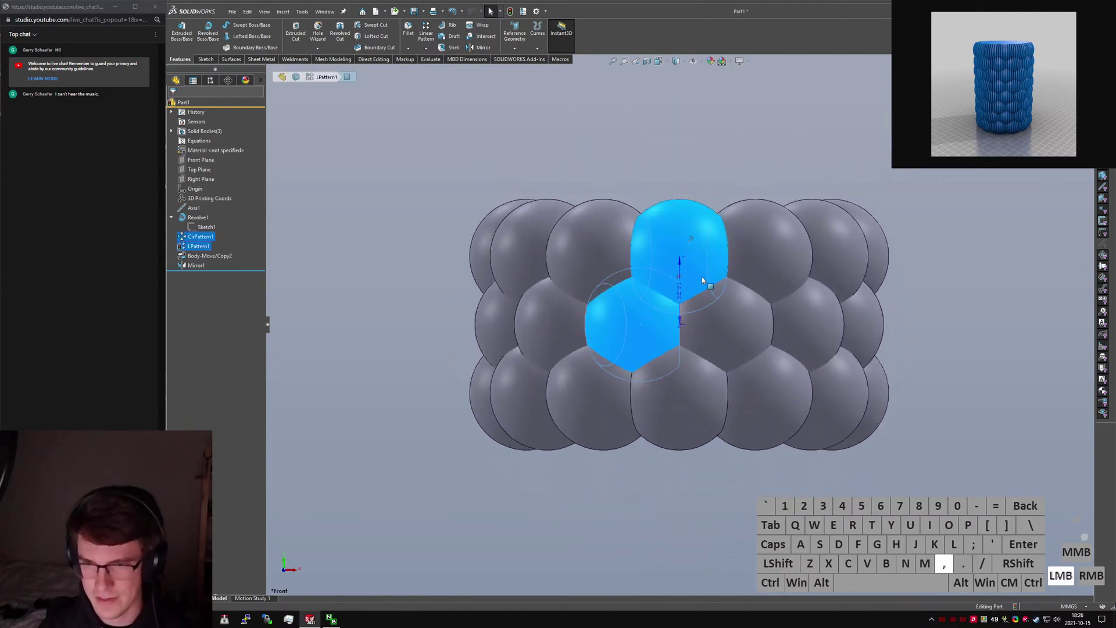
key(m)
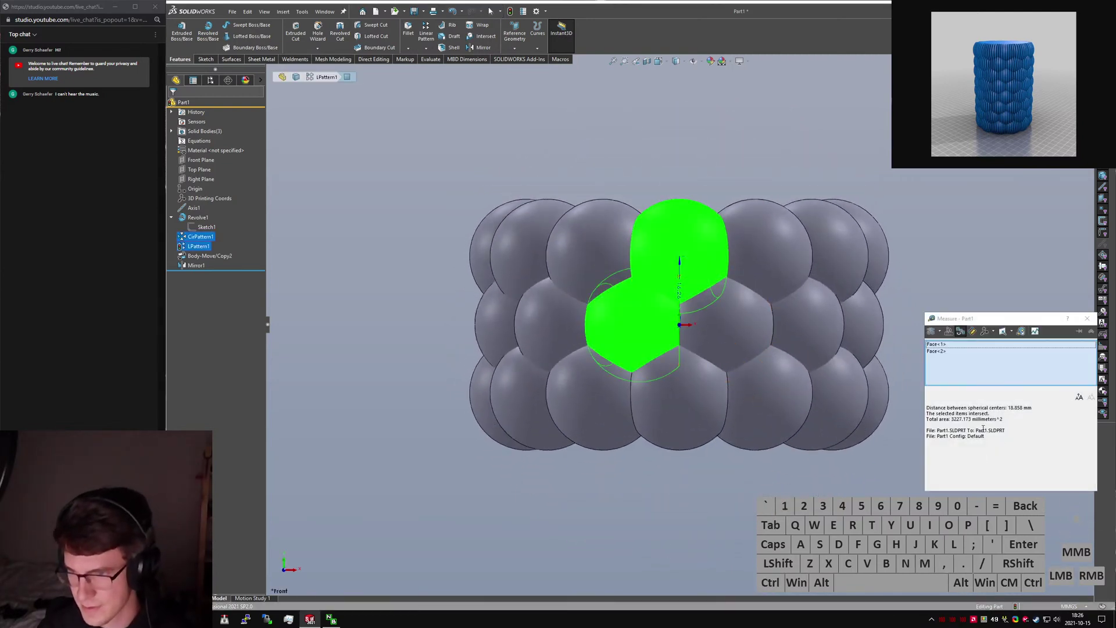
click(708, 252)
click(725, 316)
click(693, 166)
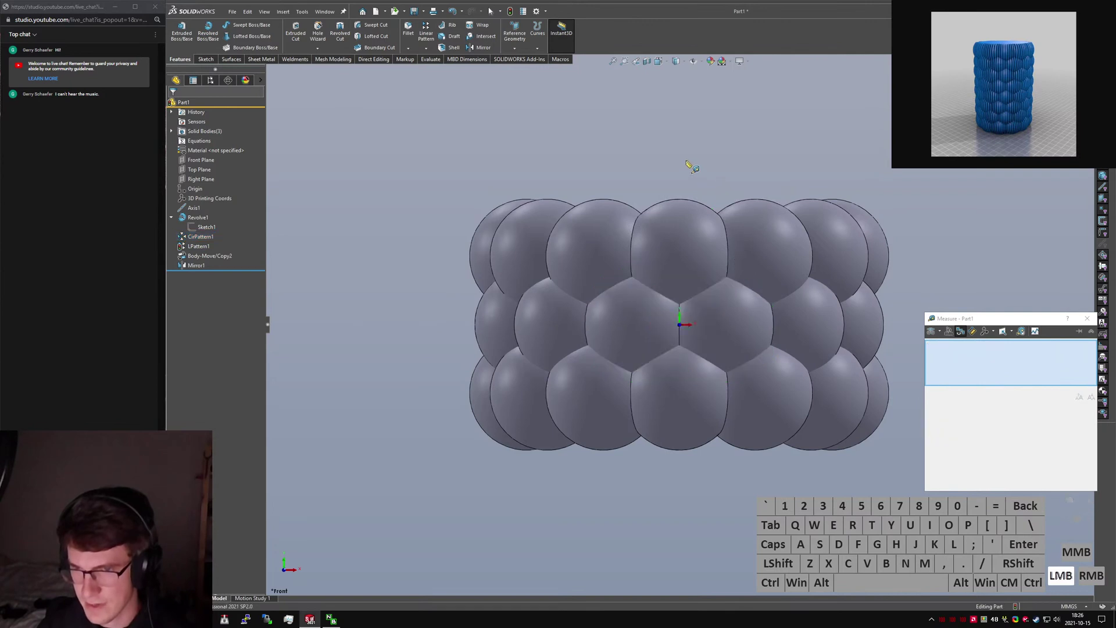
key(Escape)
Rebuild the part and remeasure the sphere spacing, about 18.6 mm between centres.
key(ctrl+q)
click(675, 178)
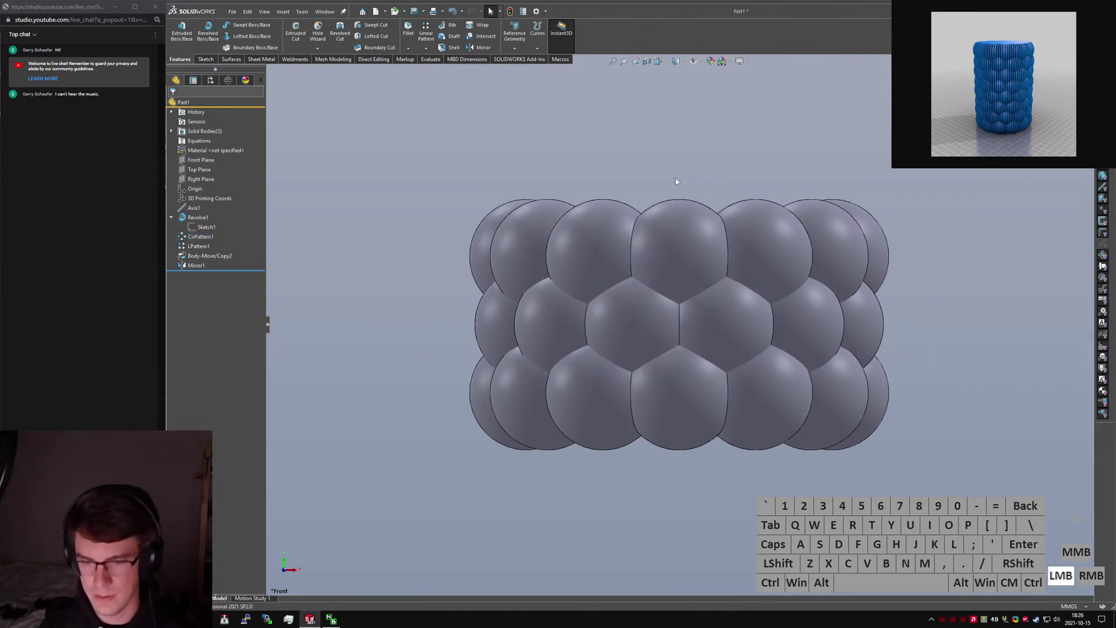
key(m)
click(649, 314)
click(685, 274)
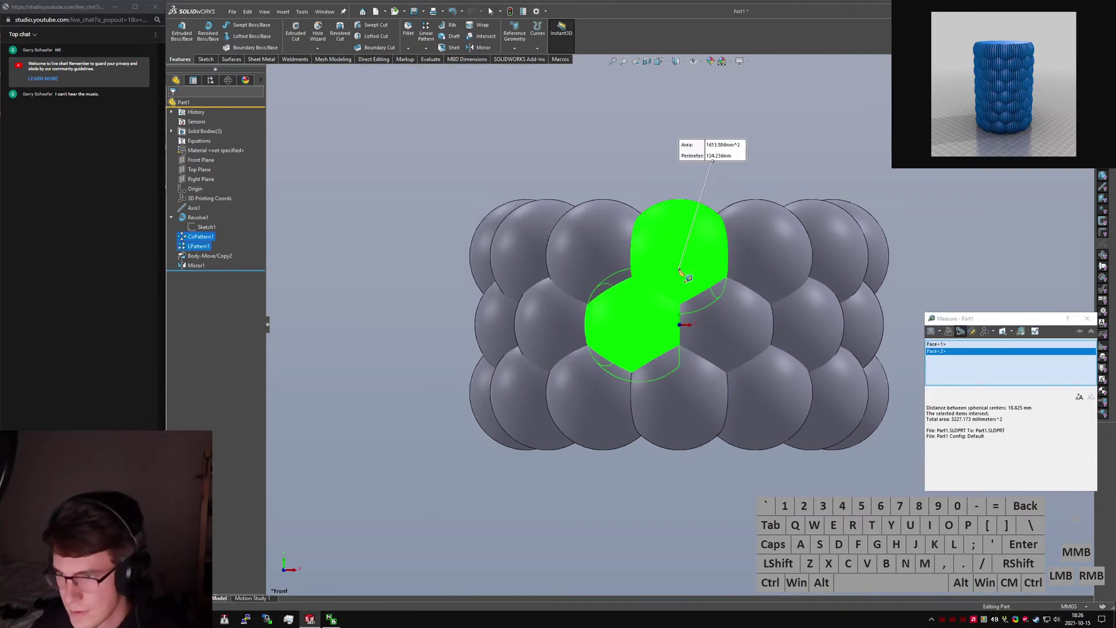
click(685, 274)
click(721, 330)
click(721, 331)
click(692, 265)
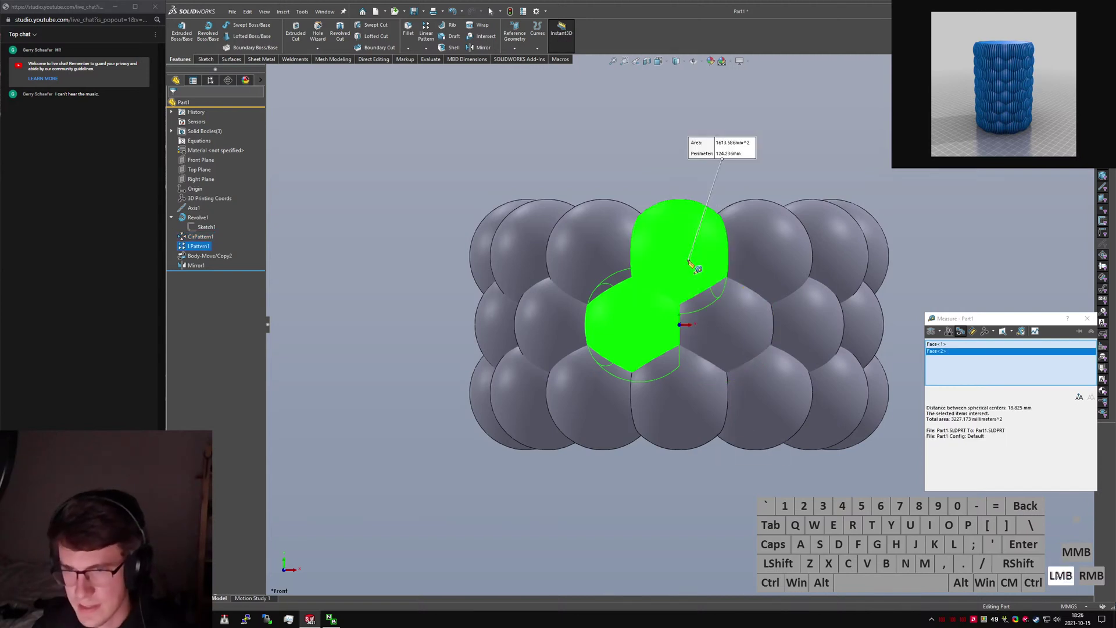
click(680, 244)
key(Escape)
click(678, 170)
View the ring from above and display Sketch1's dimensions on the model.
middle_drag(678, 170, 703, 295)
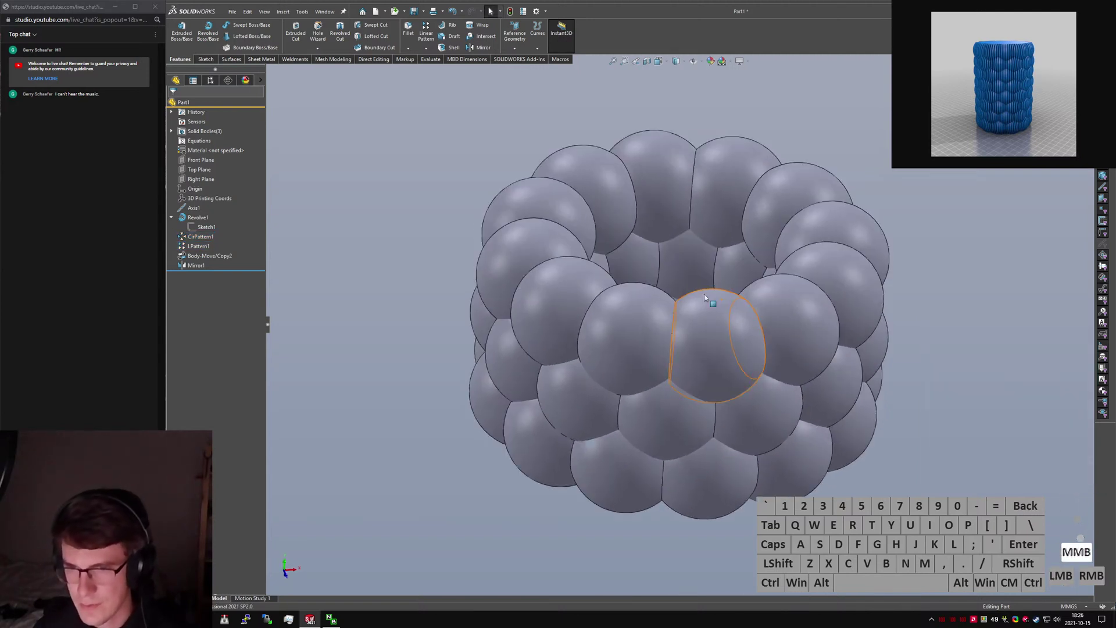
scroll(717, 317, down, 2)
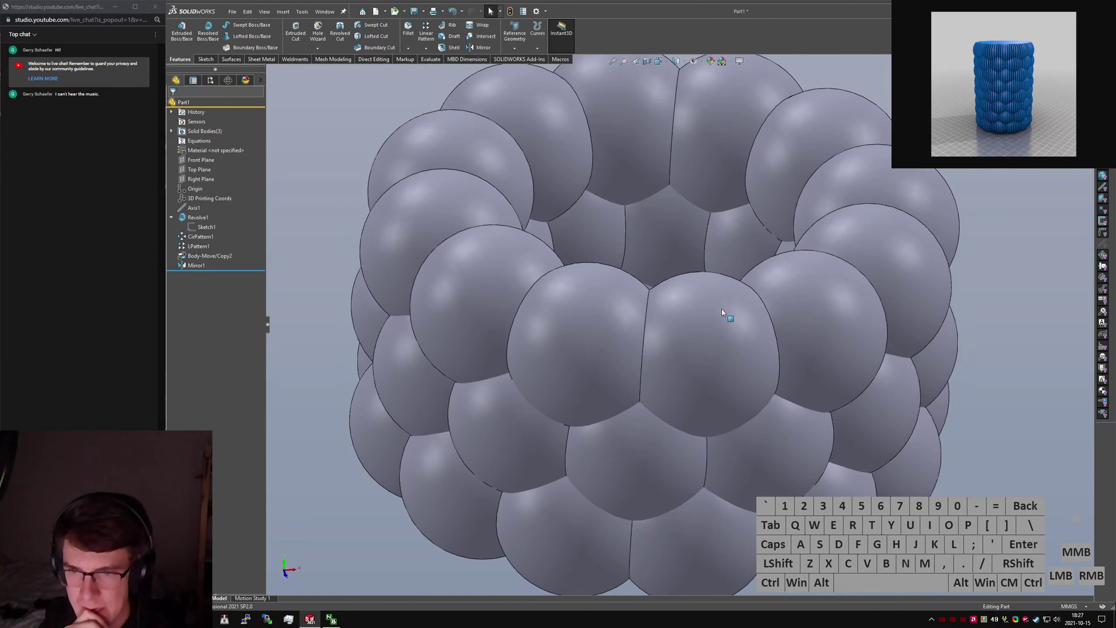
click(206, 227)
middle_drag(772, 302, 765, 348)
scroll(756, 325, up, 2)
scroll(706, 242, up, 1)
Edit Sketch1 in Top view and inspect the properties of its angled and lower construction lines.
right_click(207, 228)
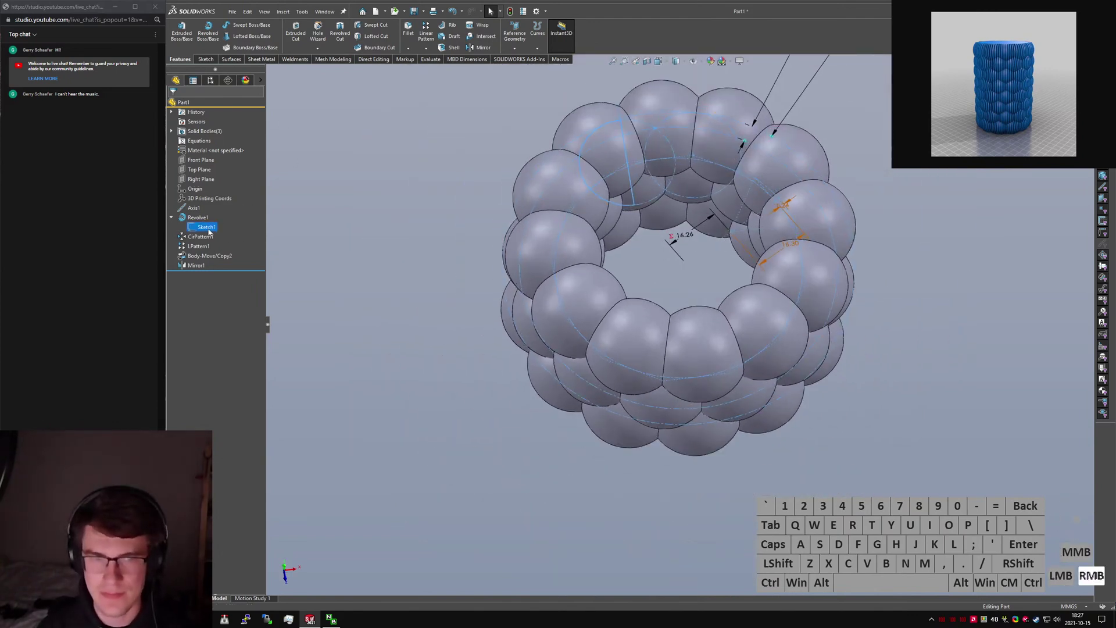
click(212, 202)
key(ctrl+5)
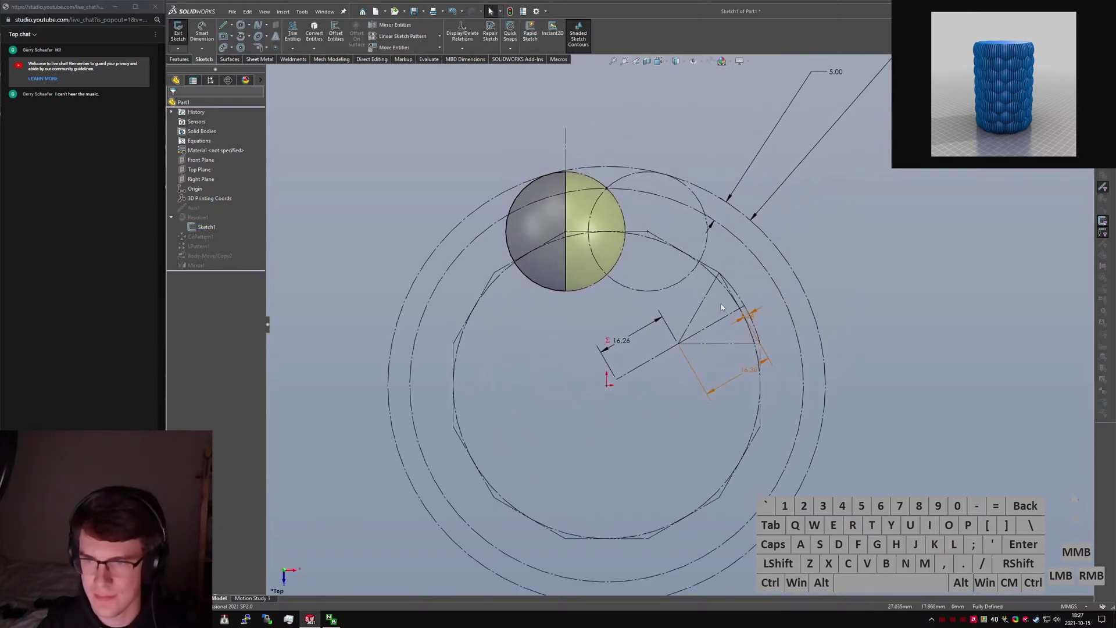
scroll(721, 303, down, 4)
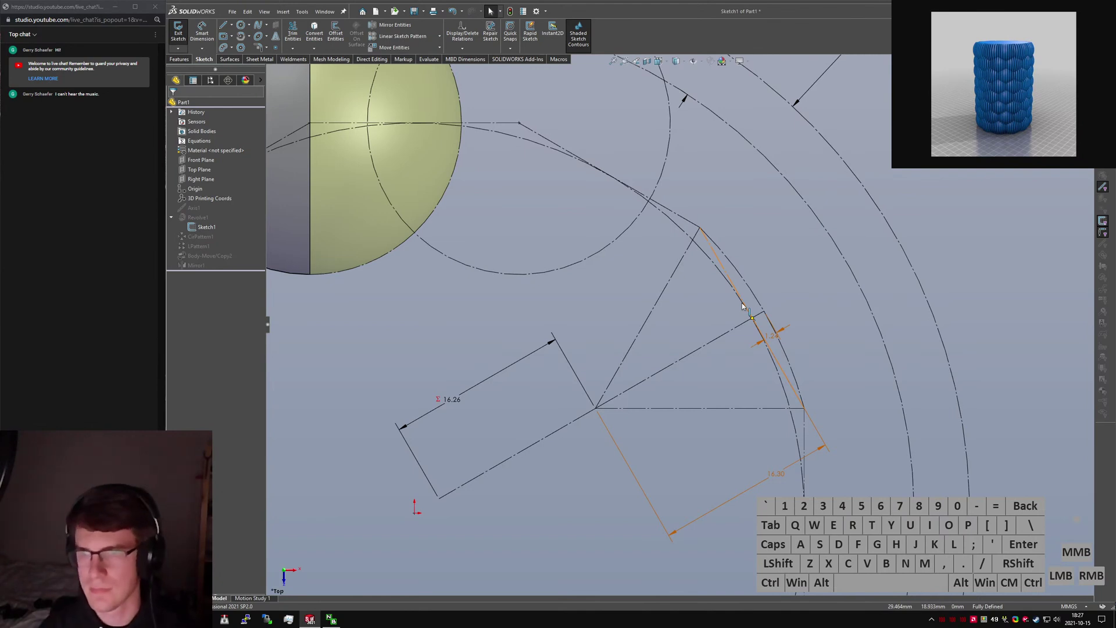
click(744, 306)
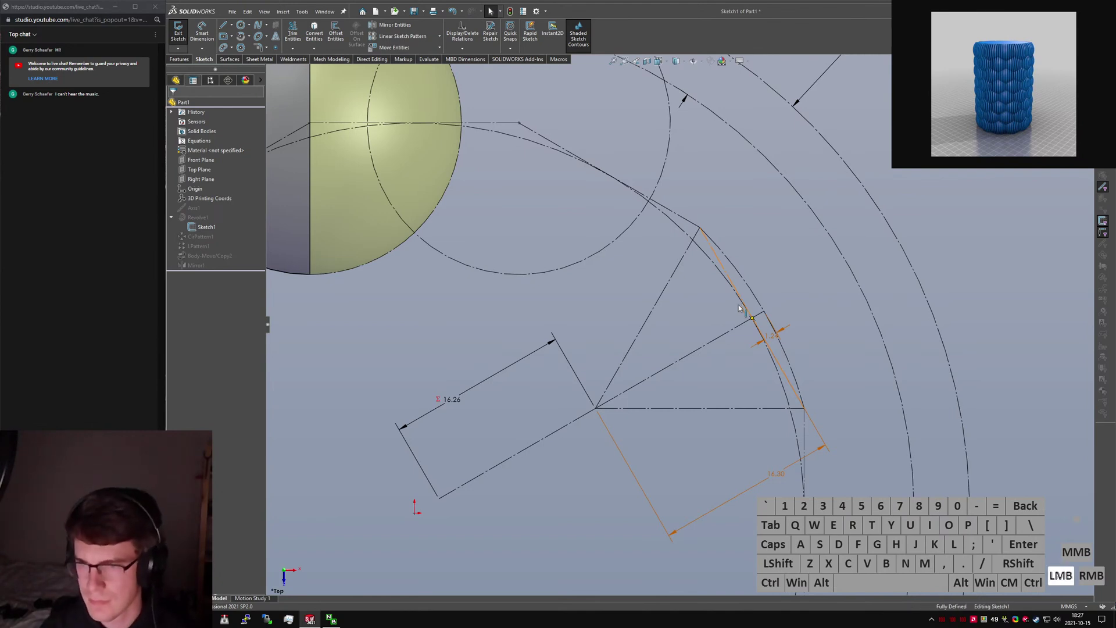
click(664, 307)
click(582, 398)
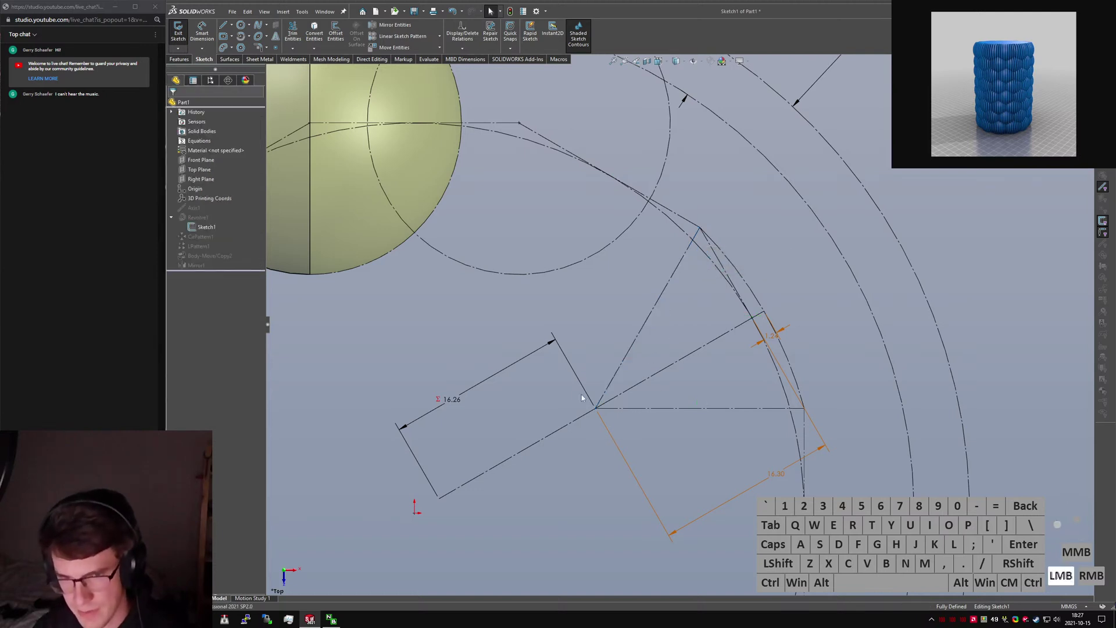
click(552, 431)
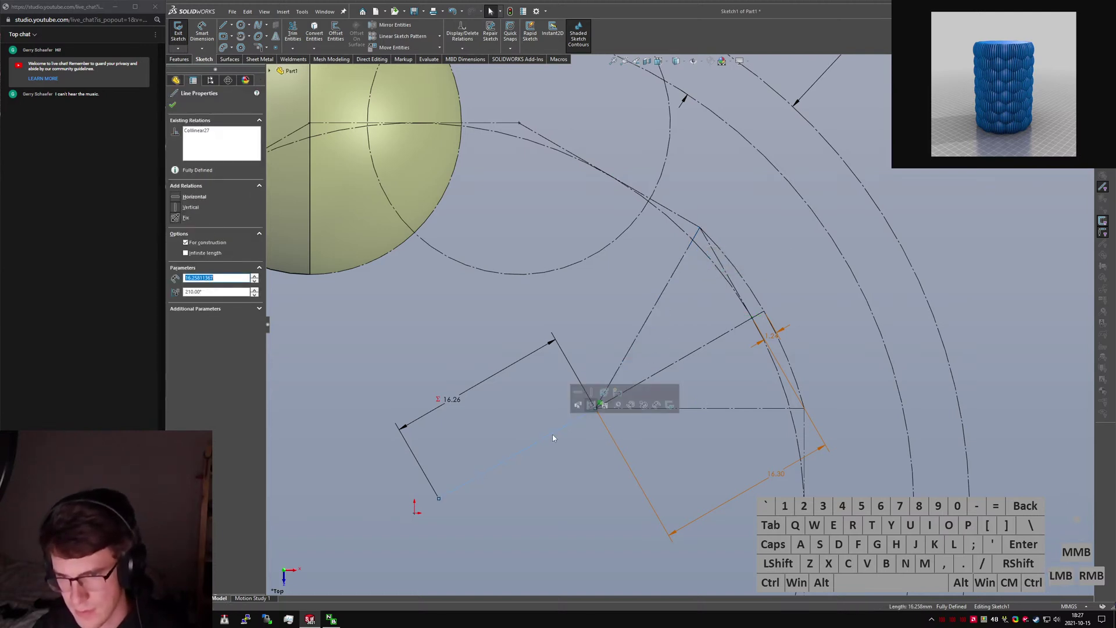
click(553, 435)
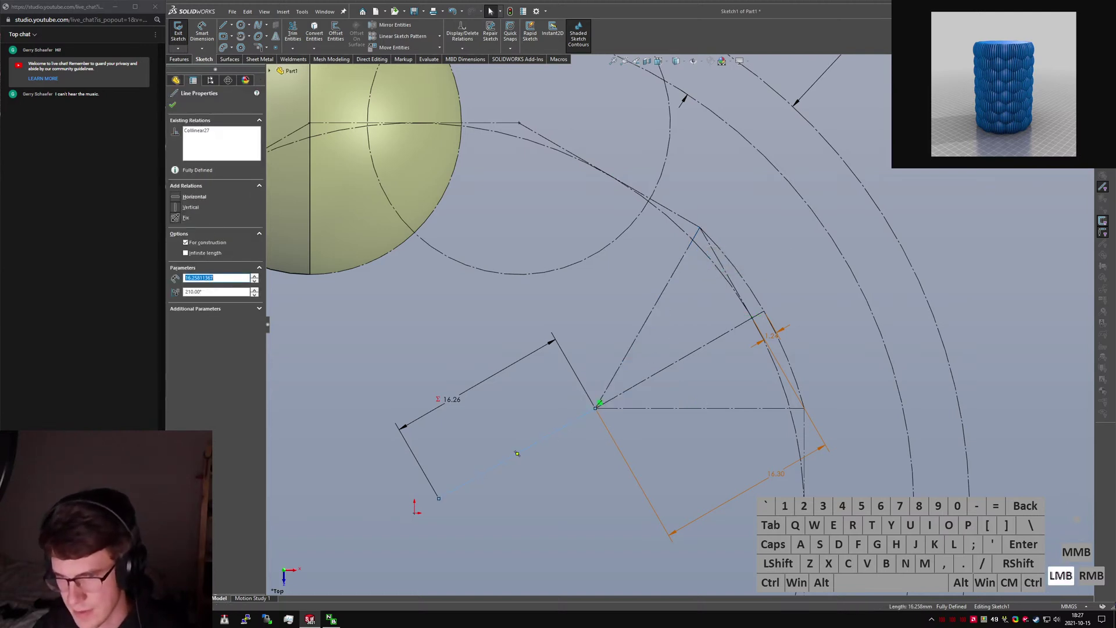
click(564, 461)
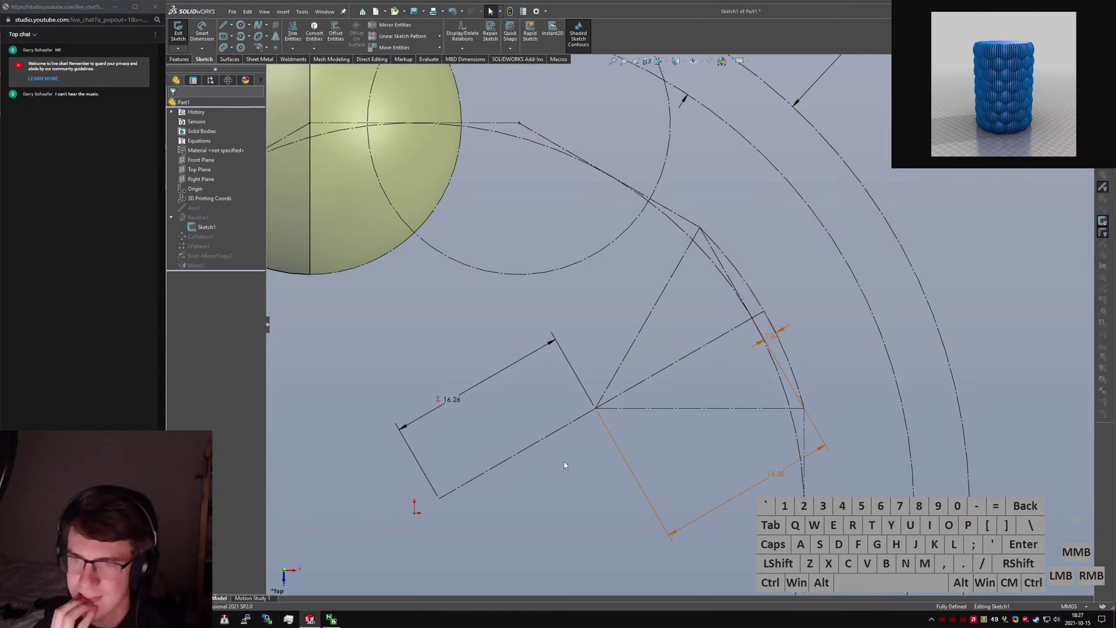
Inspect the 16.26 dimension on the collinear slanted line.
click(531, 353)
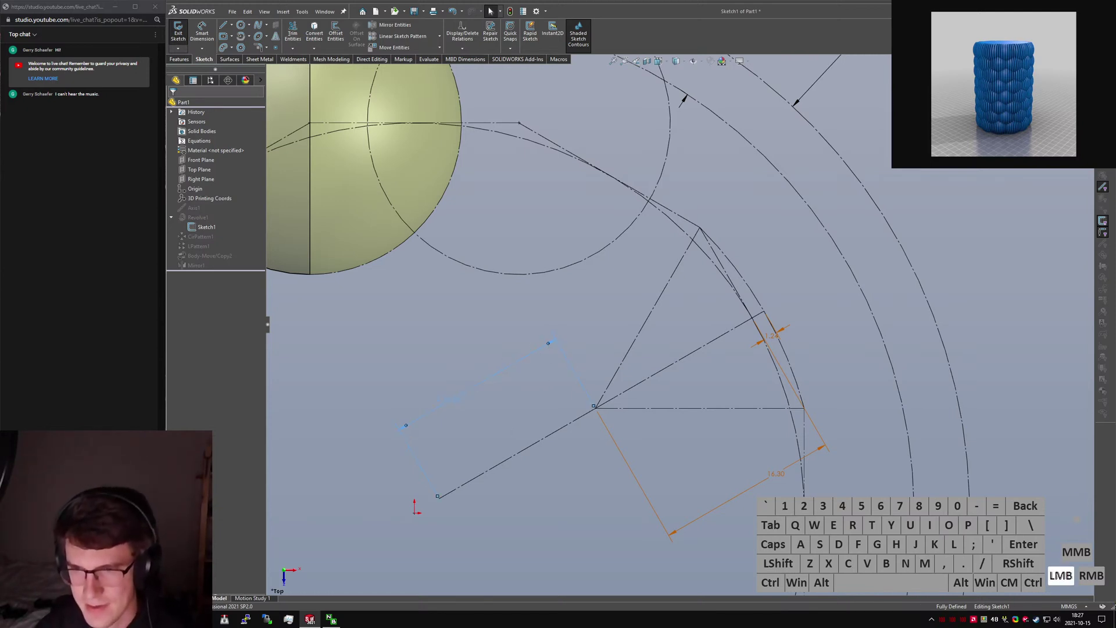
click(531, 409)
scroll(806, 366, up, 1)
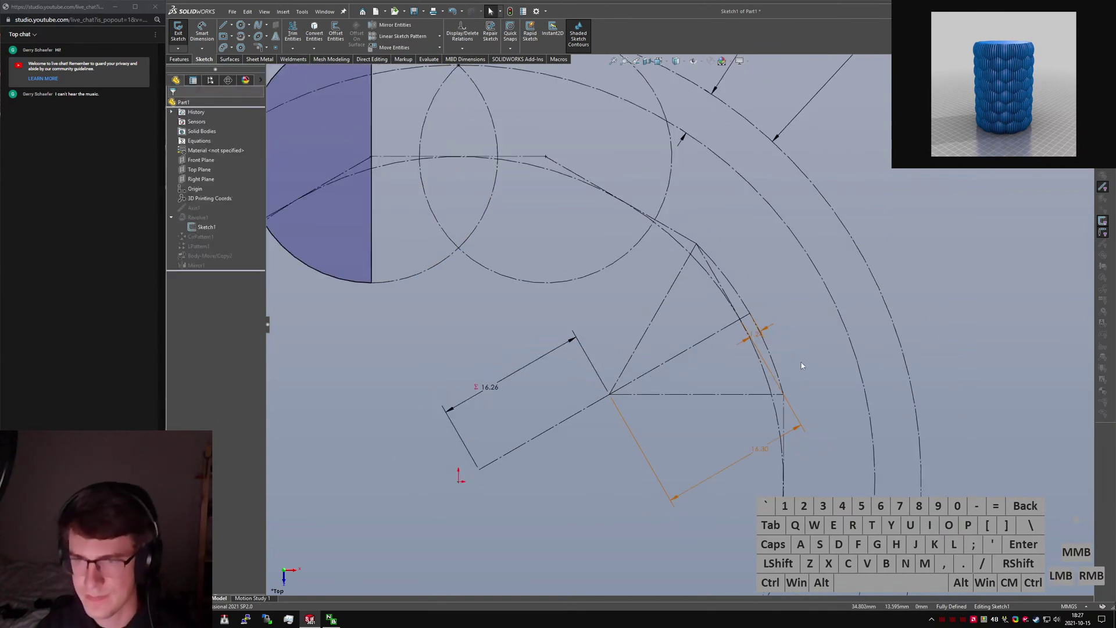
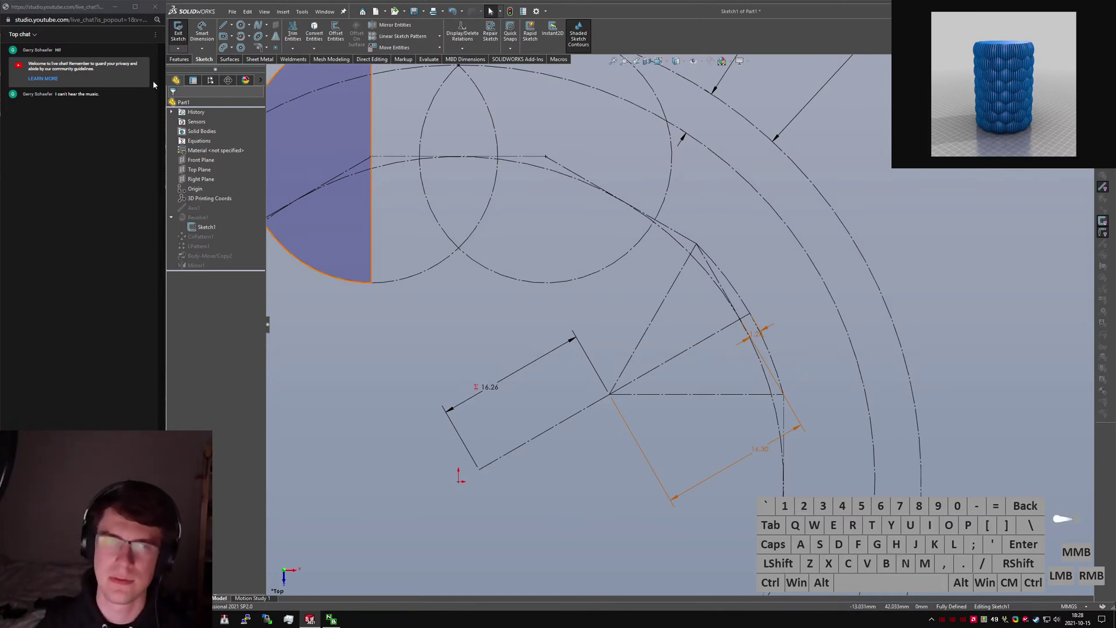
Exit Sketch1 so the part rebuilds, then view the ring of spheres at an angle.
click(180, 38)
scroll(500, 314, up, 5)
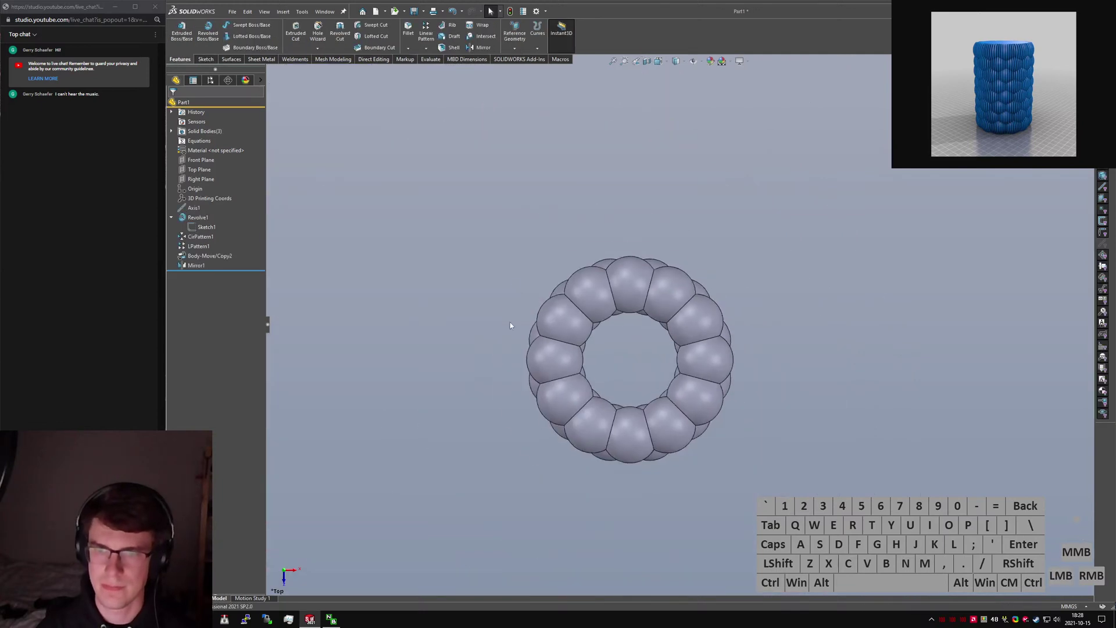
middle_drag(512, 323, 531, 222)
Select two sphere bodies and start a move, then cancel it.
scroll(599, 378, down, 5)
click(599, 378)
ctrl+click(633, 280)
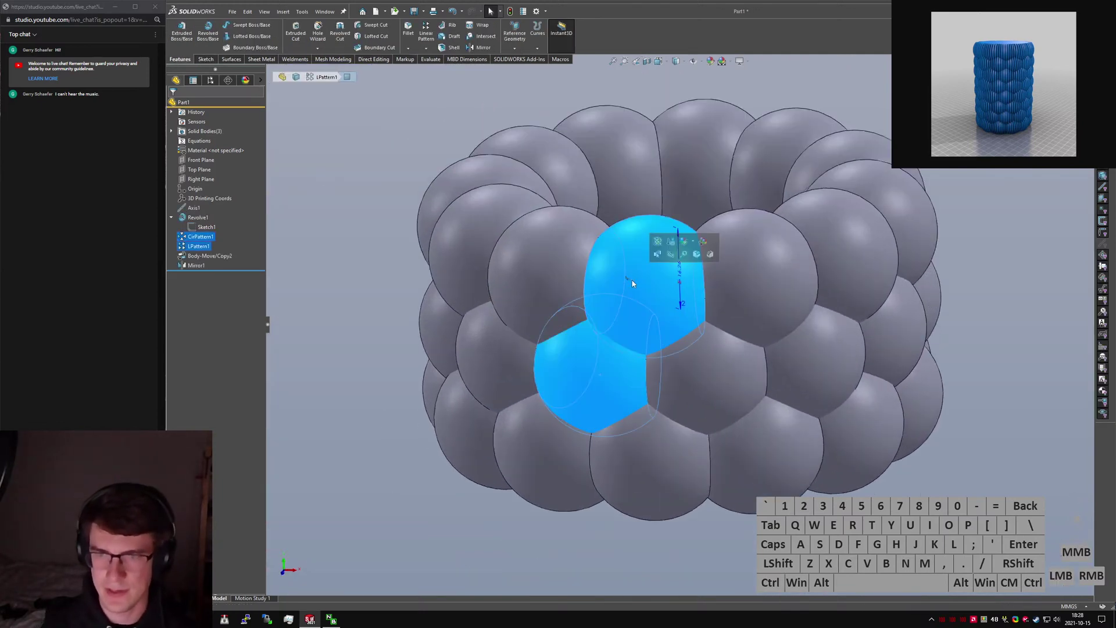
key(m)
key(Escape)
key(Escape)
Change the LPattern1 instance count to 4 so four bubble rings stack up.
scroll(605, 273, up, 4)
middle_drag(644, 271, 644, 246)
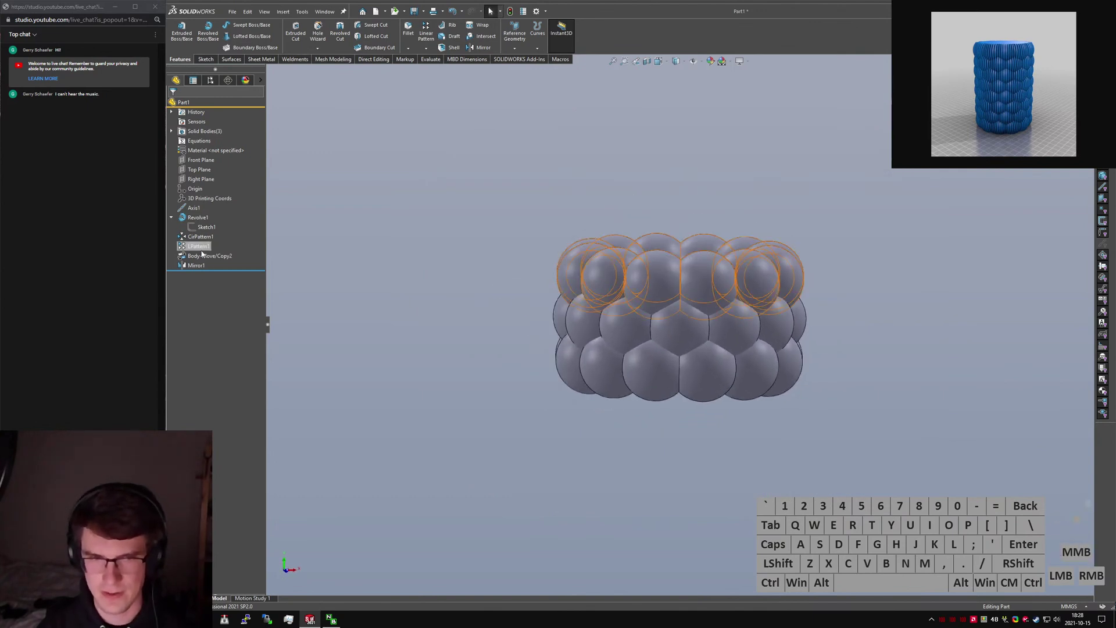
click(692, 280)
middle_drag(692, 279, 678, 308)
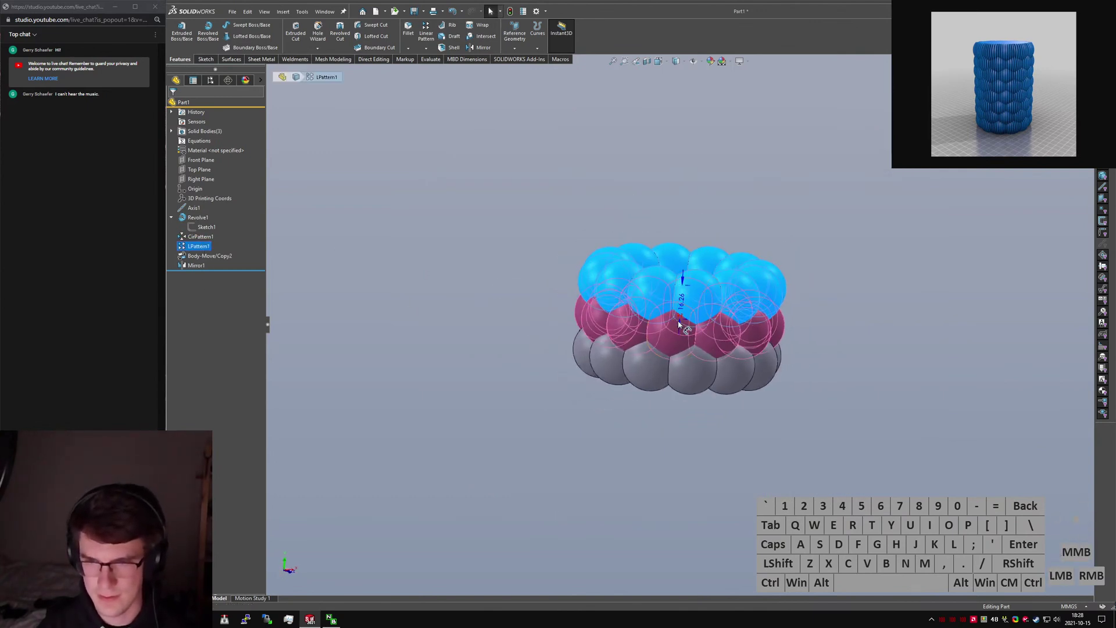
click(675, 323)
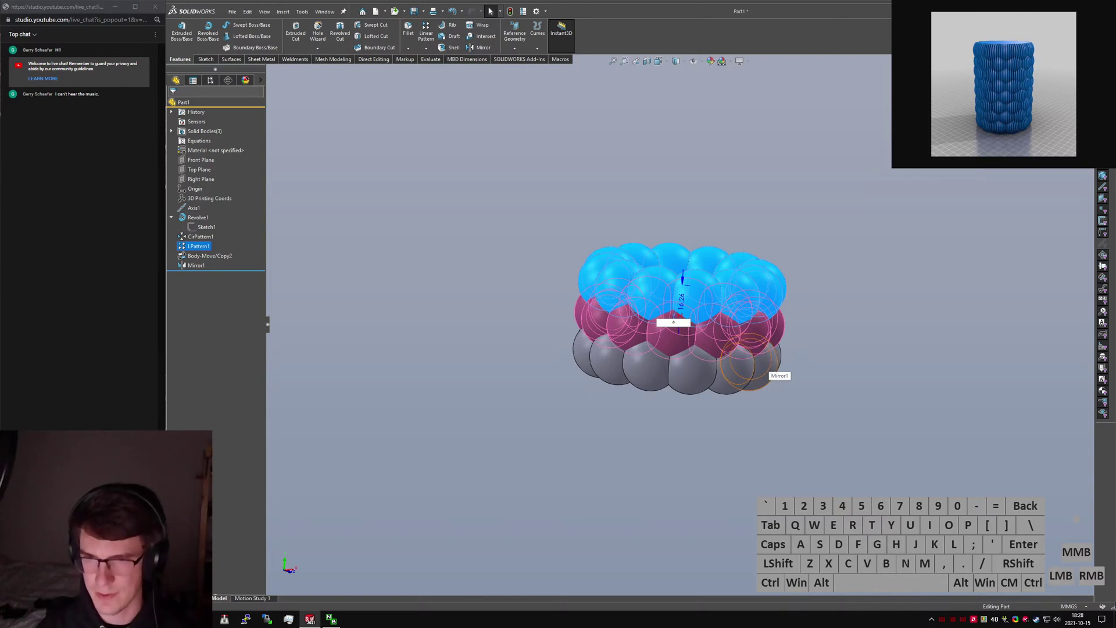
key(Return)
click(845, 420)
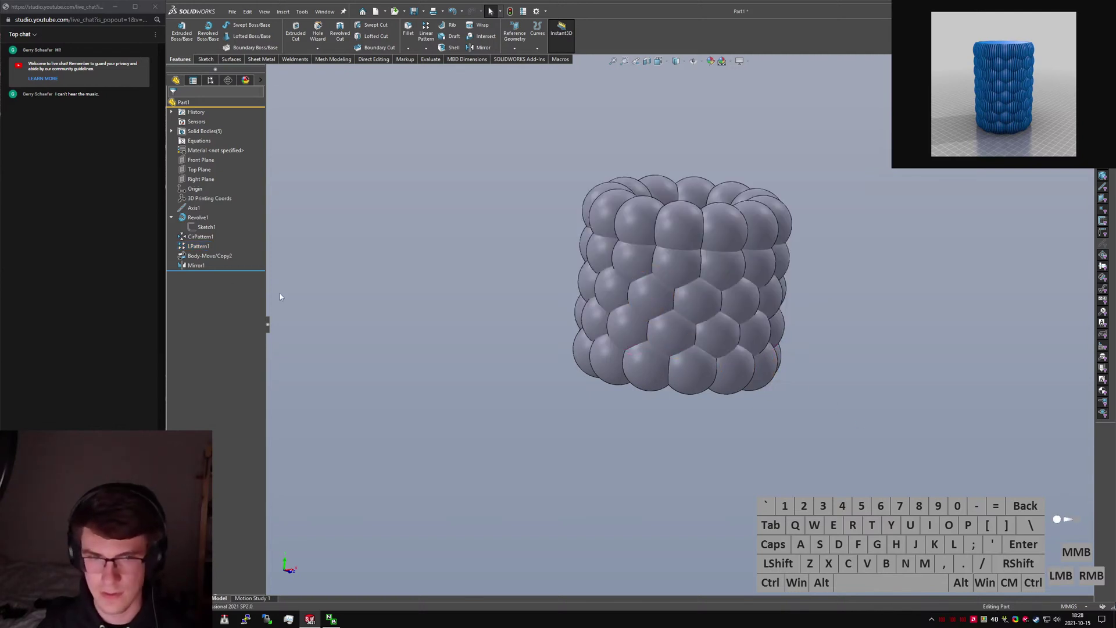
Add the LPattern1[3] top band to Body-Move/Copy2 so alternate rings stagger into a honeycomb.
click(208, 256)
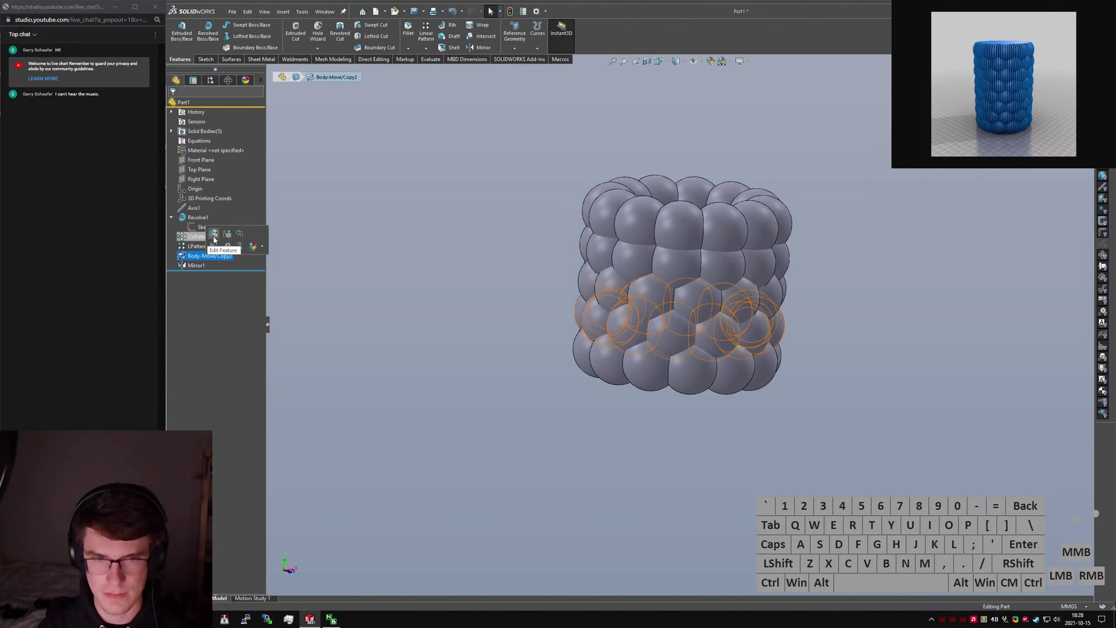
click(213, 234)
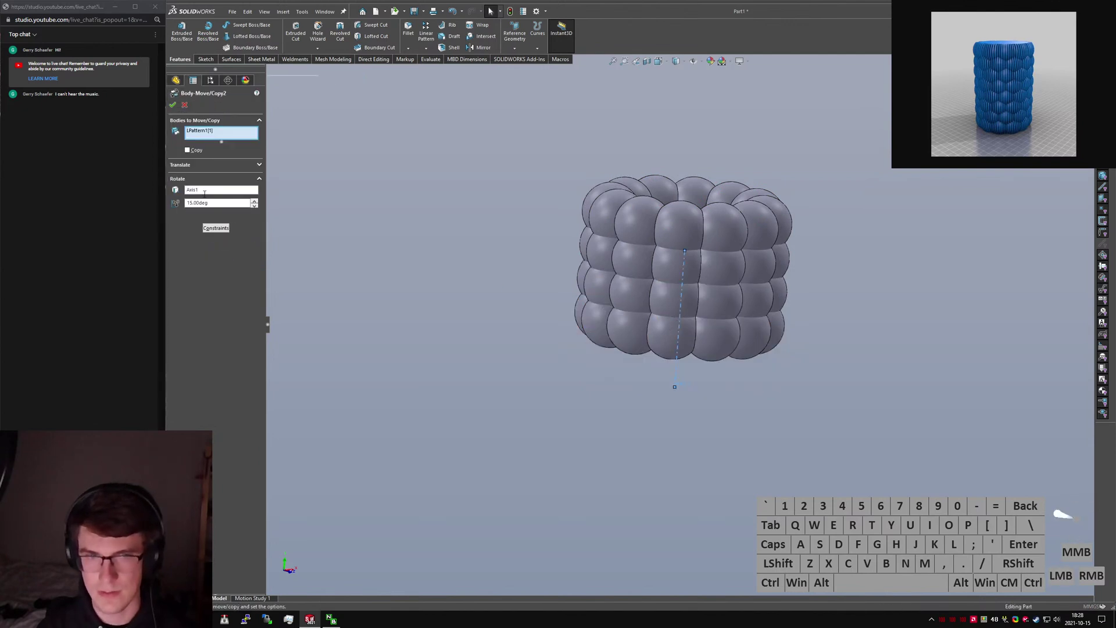
click(658, 228)
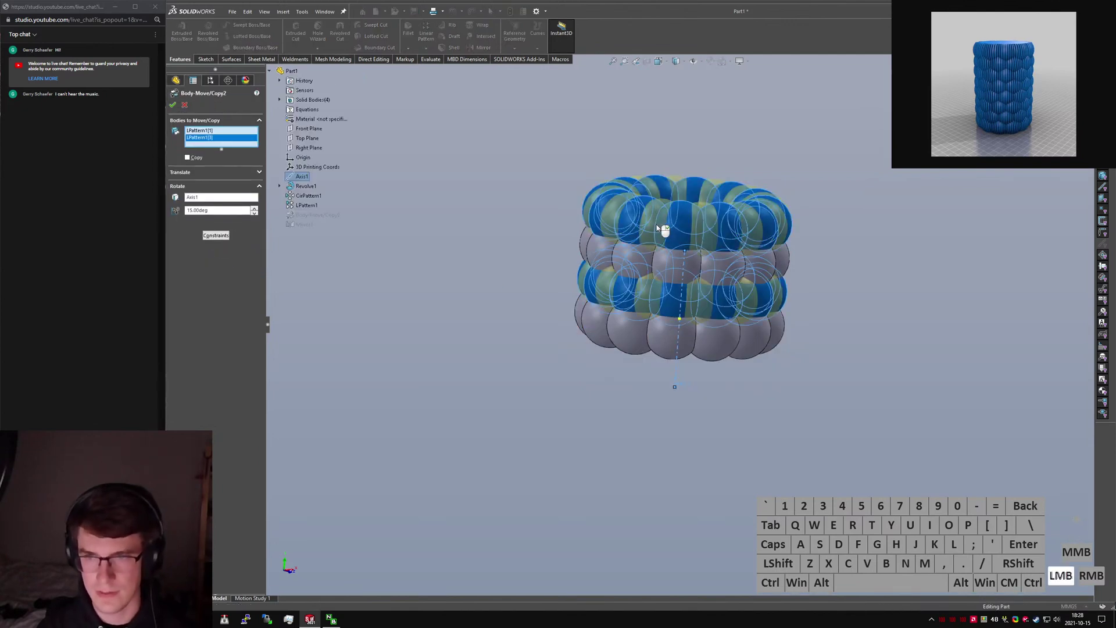
click(172, 105)
click(454, 243)
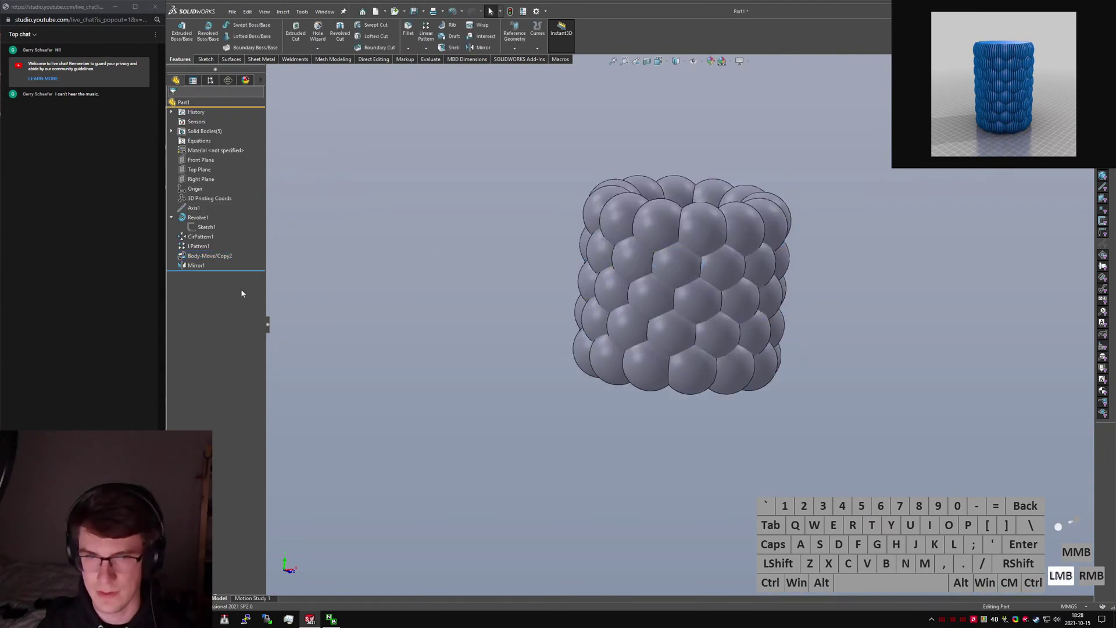
Add two more bands to Mirror1's mirrored bodies for a taller cylinder.
click(196, 266)
click(209, 238)
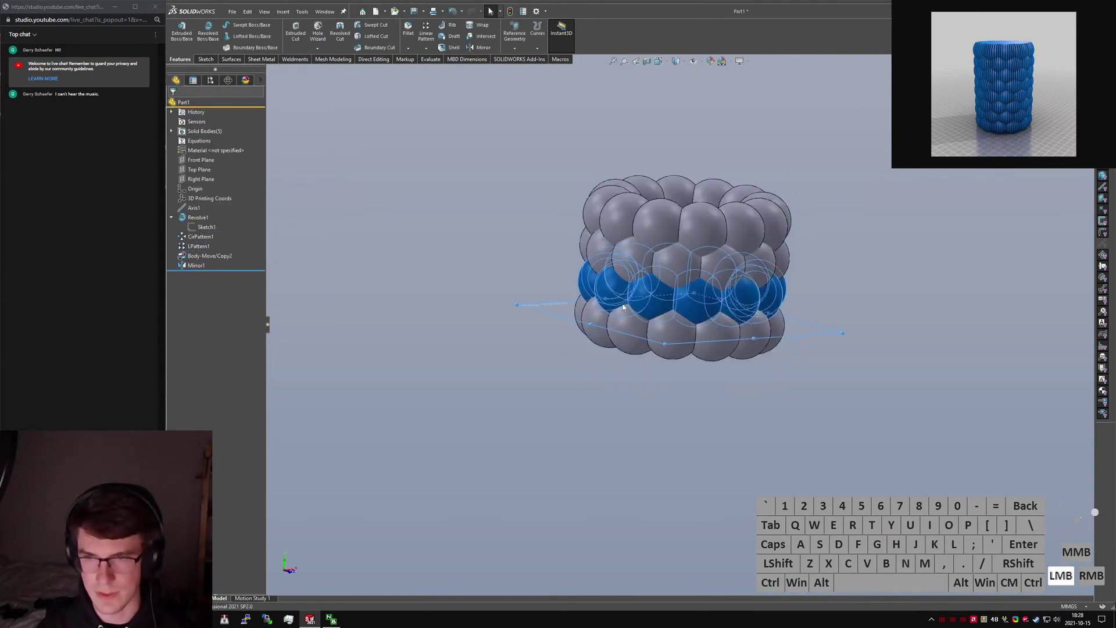
click(666, 272)
click(687, 212)
right_click(686, 212)
click(458, 211)
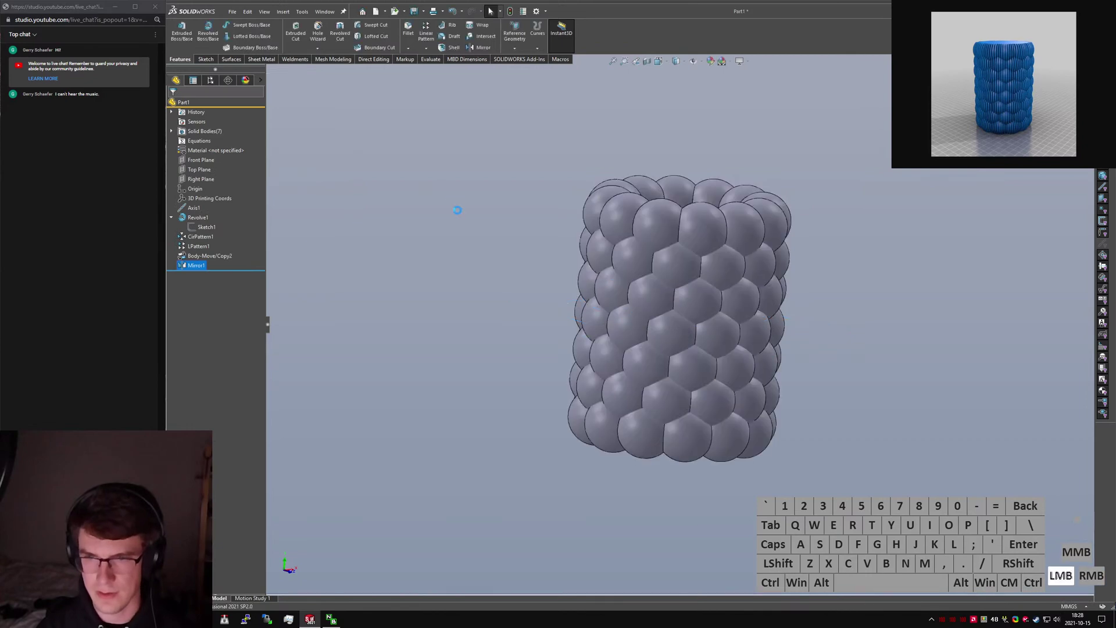
Run Combine on all seven bubble bodies.
text(scombine)
key(Return)
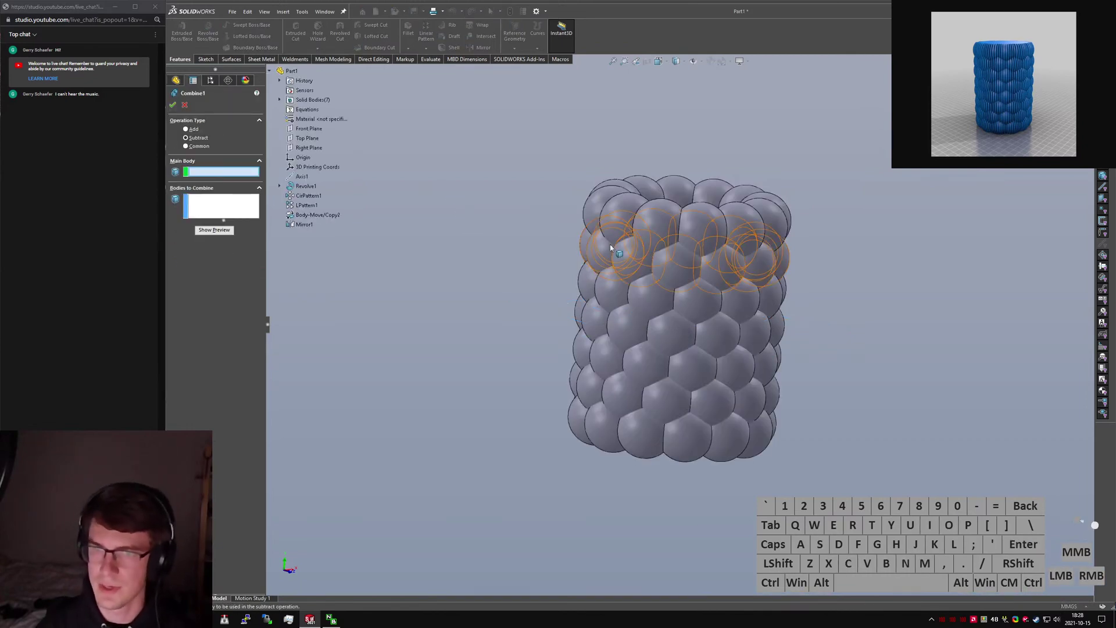
drag(484, 132, 837, 494)
right_click(837, 498)
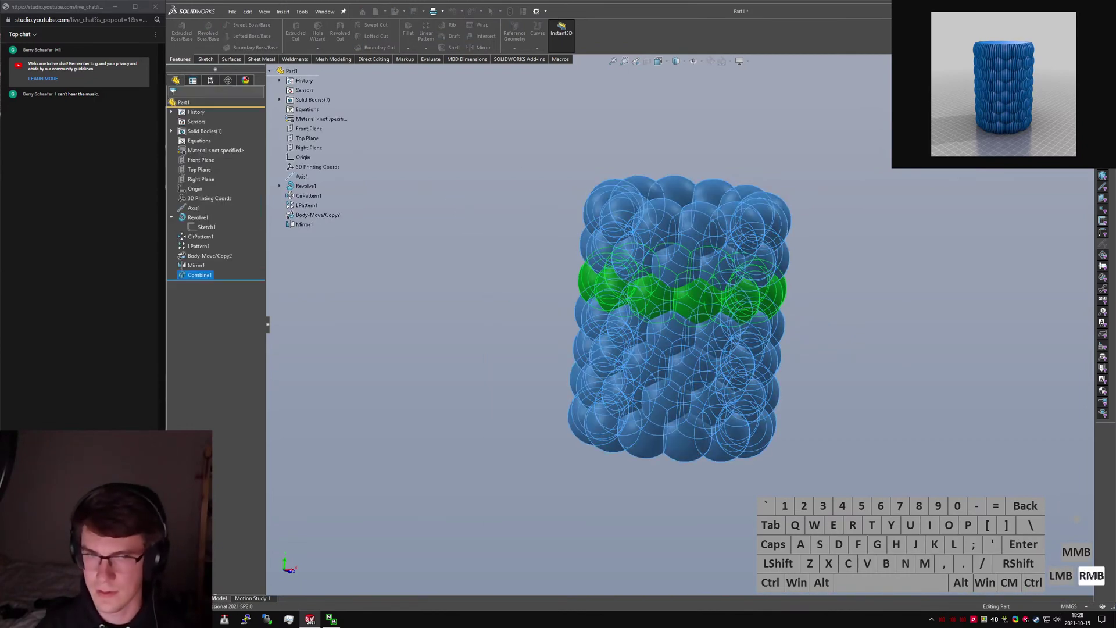
click(319, 341)
Set Combine1 to Add and include the remaining Body-Move/Copy2[1] band.
click(199, 277)
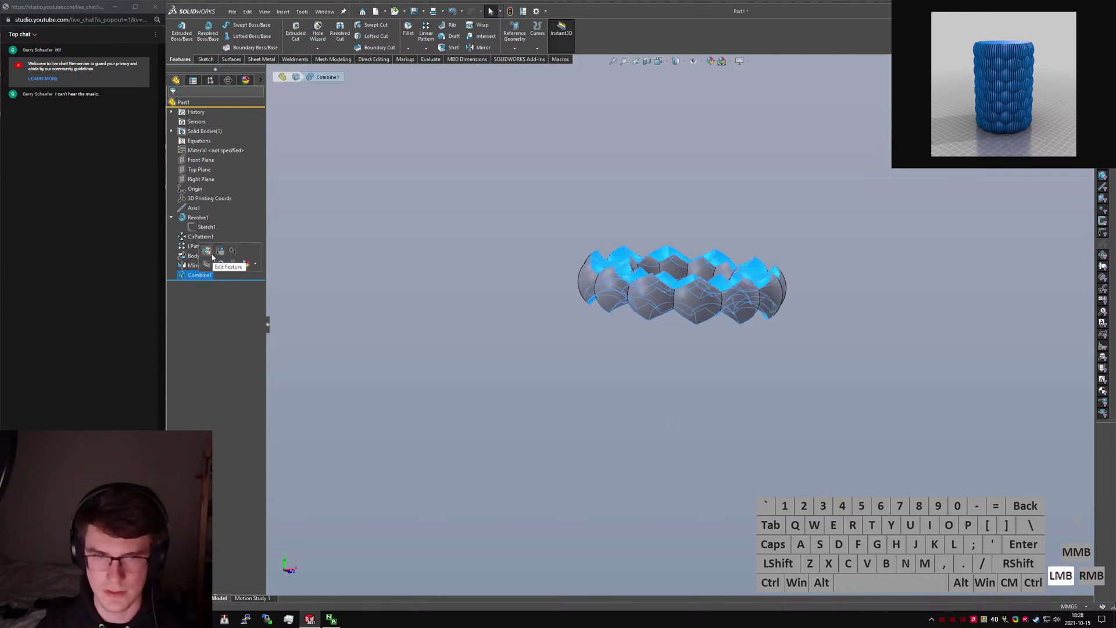
click(211, 253)
click(192, 132)
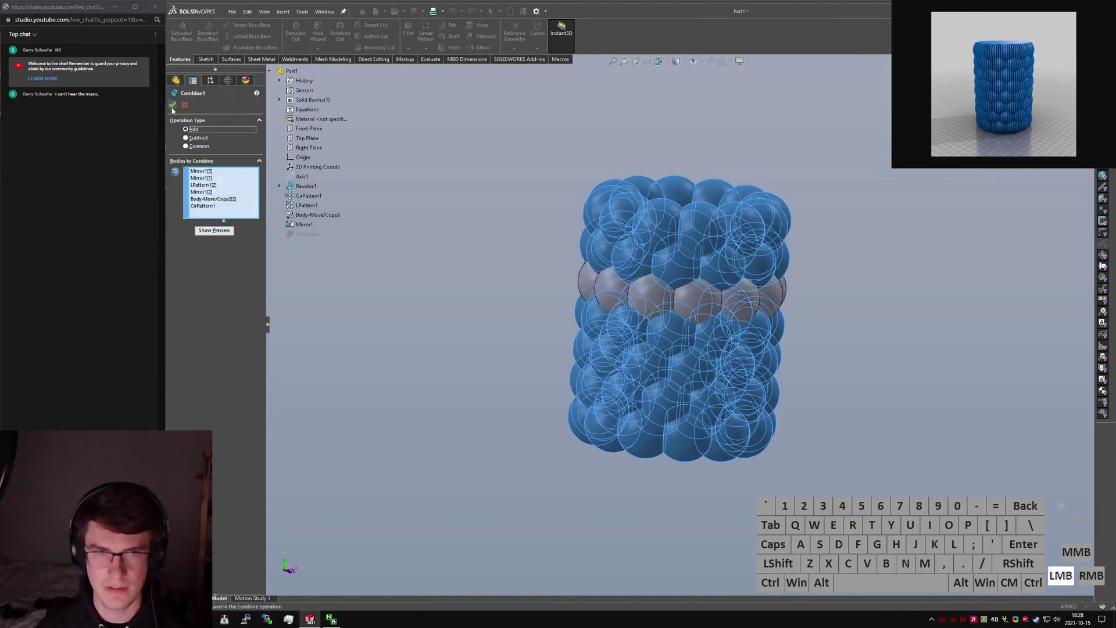
click(662, 306)
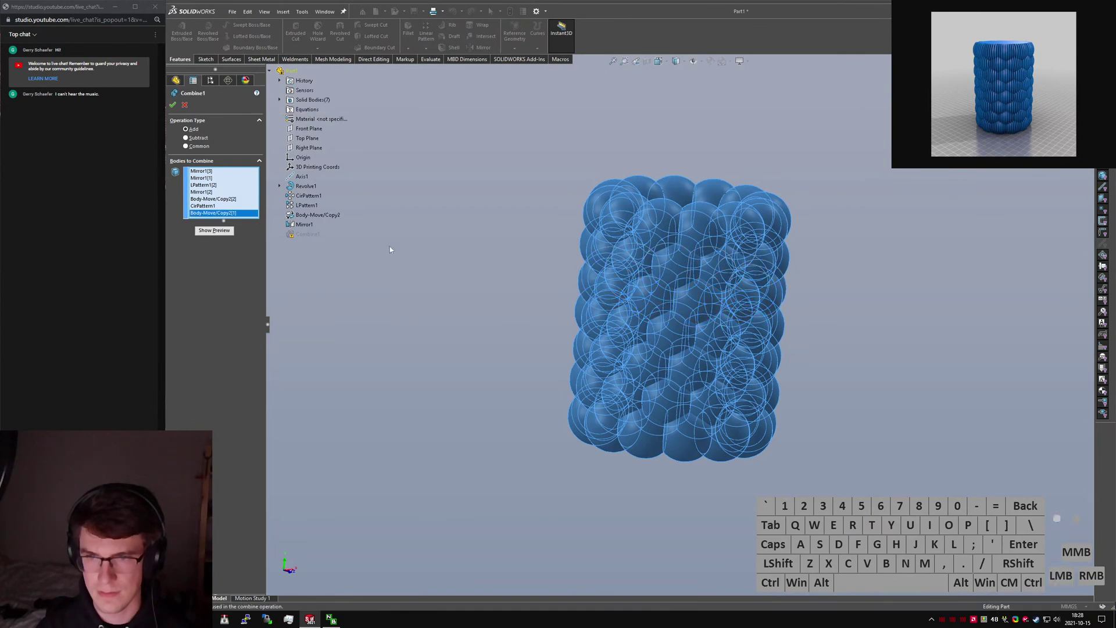
click(173, 105)
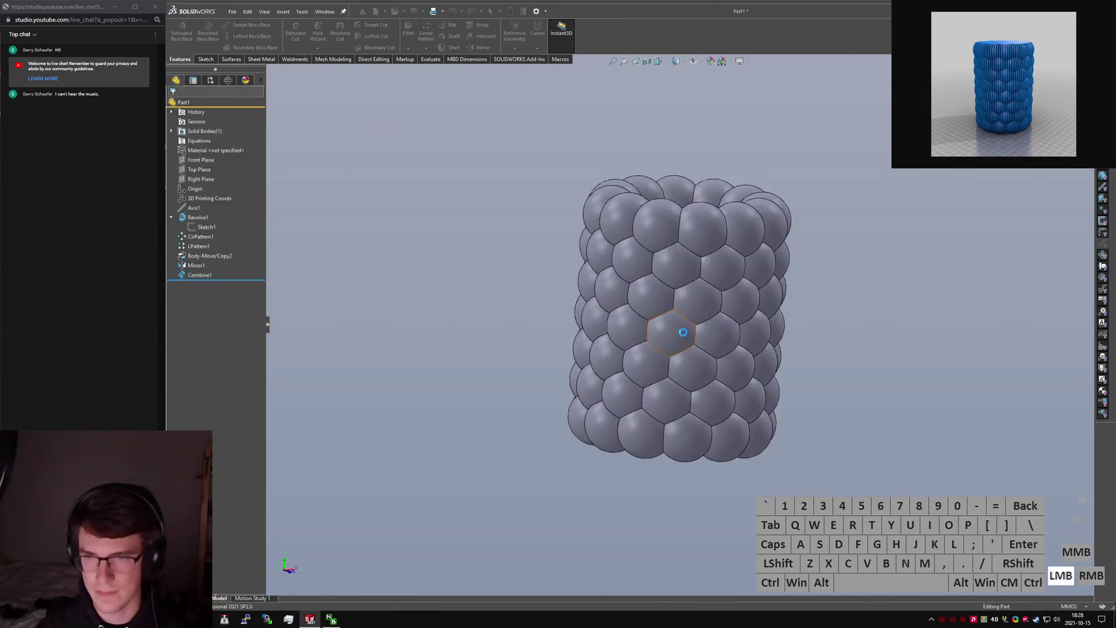
middle_drag(681, 331, 668, 514)
Check the merged cylinder in Top and Front views, then search for the Revolved command.
key(ctrl+5)
click(667, 322)
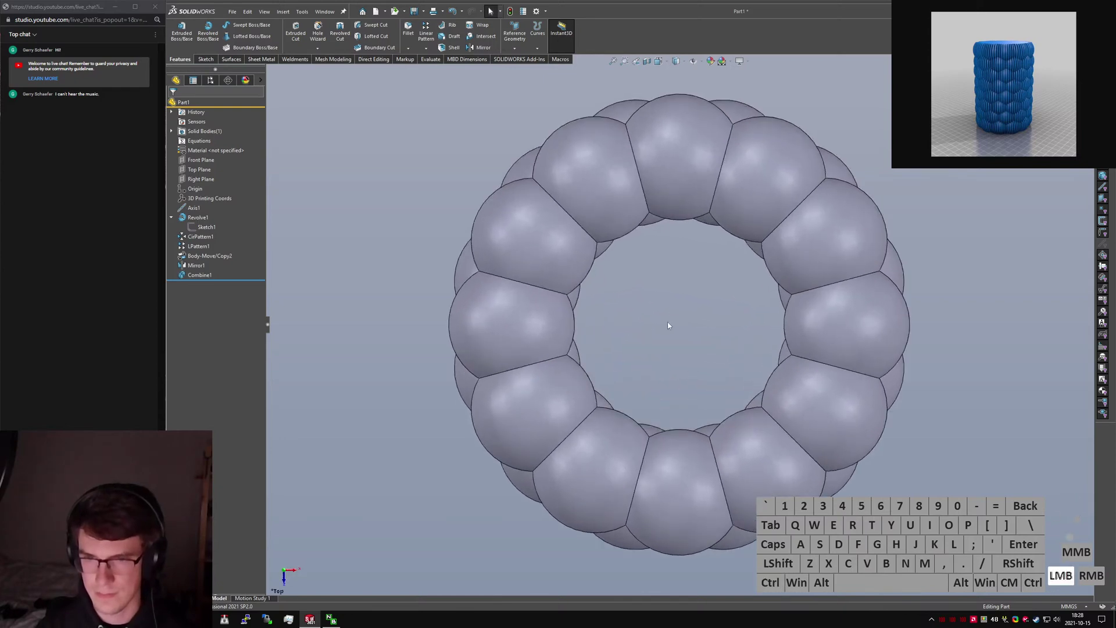
click(668, 324)
key(ctrl+1)
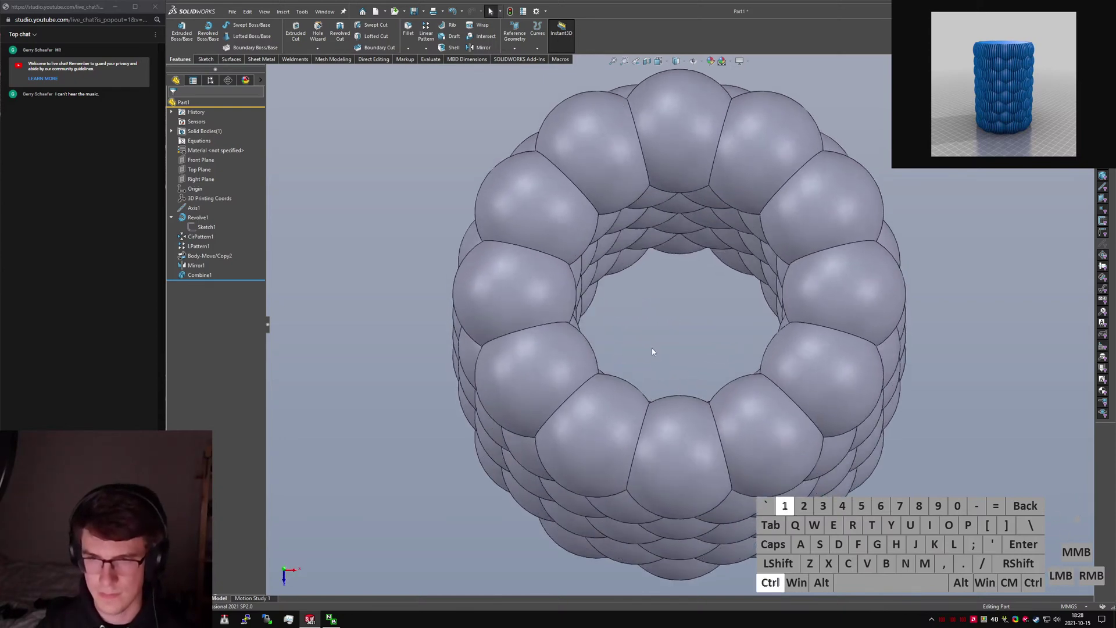
click(929, 345)
key(s)
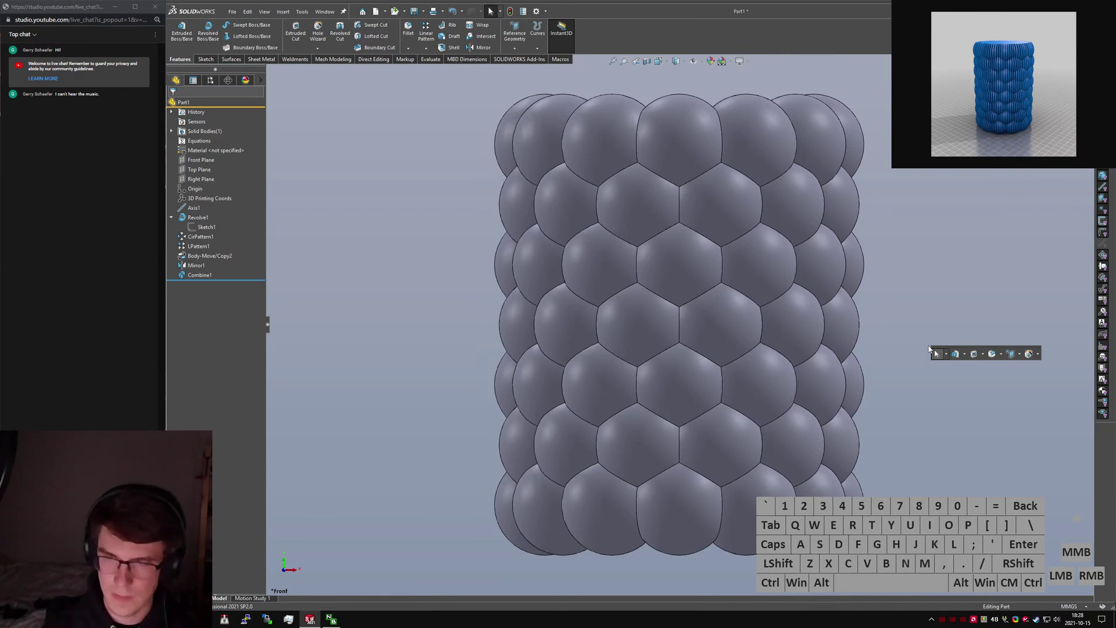
text(revolved)
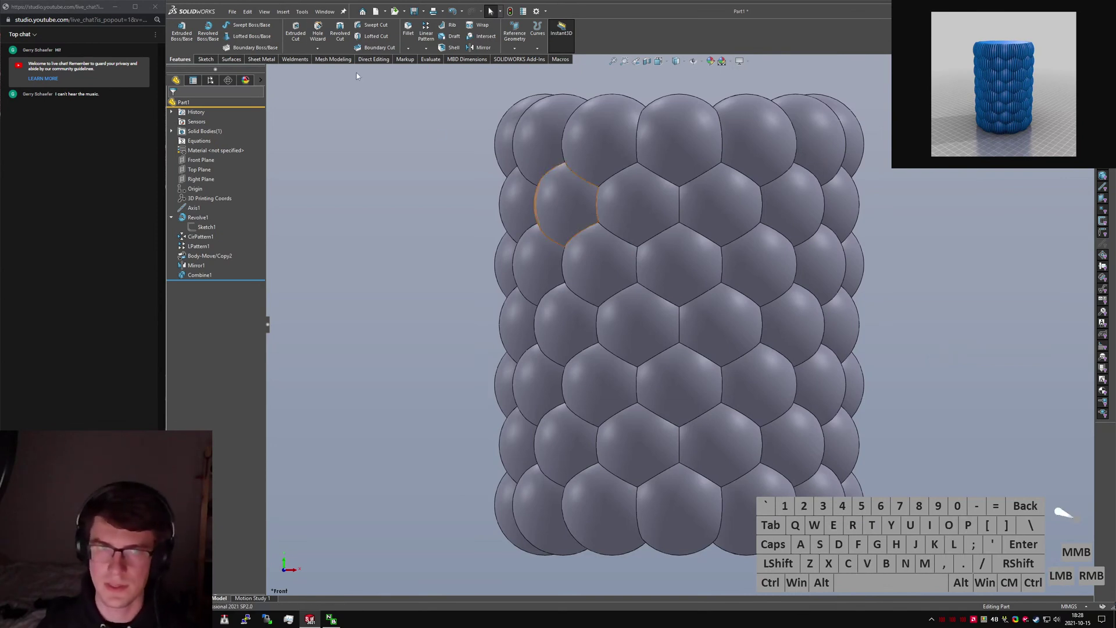
Start a sketch on the Front plane with a vertical line below the model.
click(206, 59)
click(179, 29)
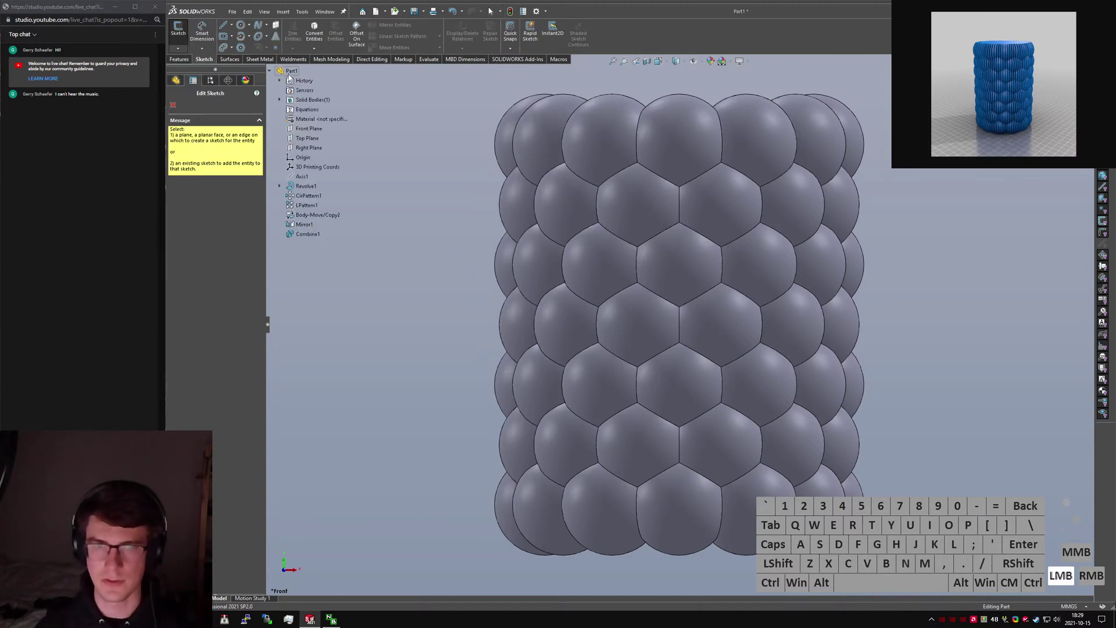
click(680, 324)
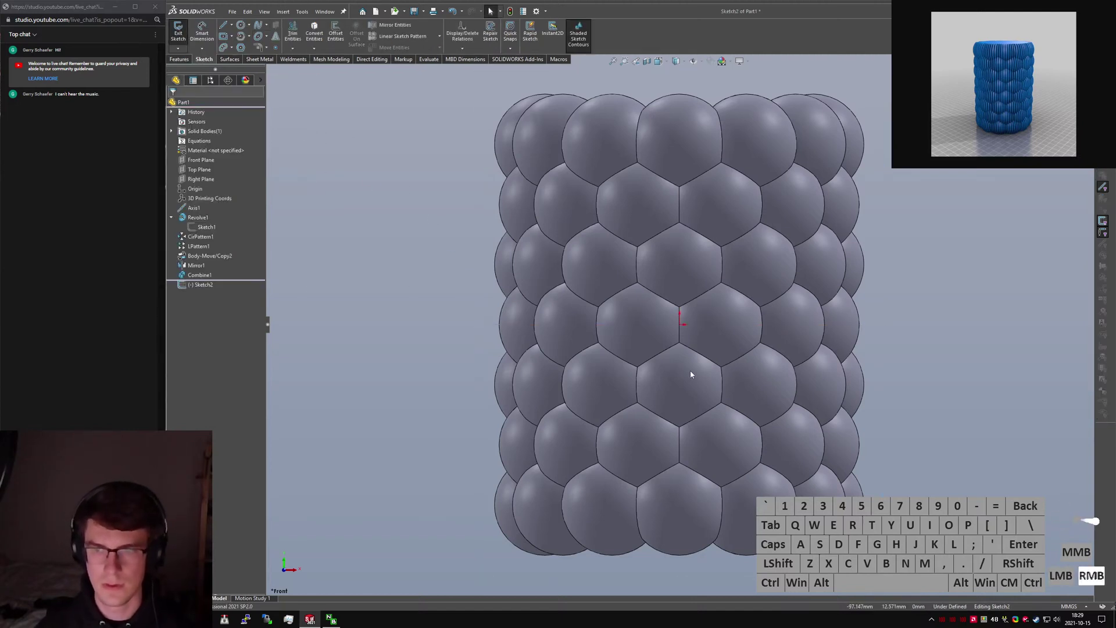
scroll(691, 375, up, 4)
key(l)
drag(679, 545, 683, 461)
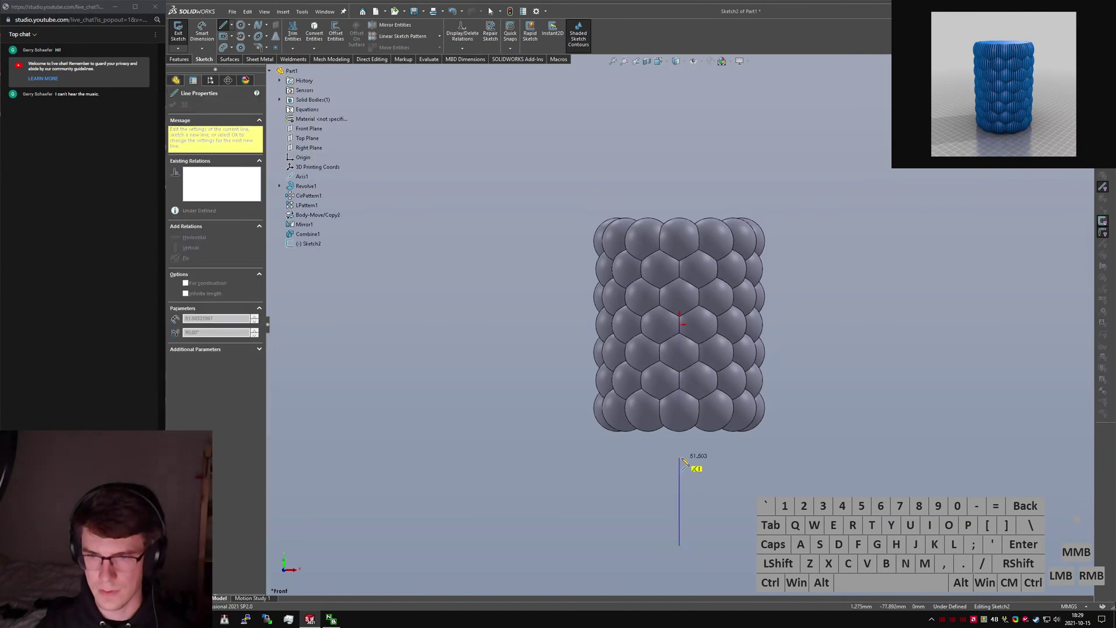
click(682, 459)
key(Escape)
Draw a corner rectangle over the cylinder's right half and relate the line to the origin.
click(232, 36)
click(239, 48)
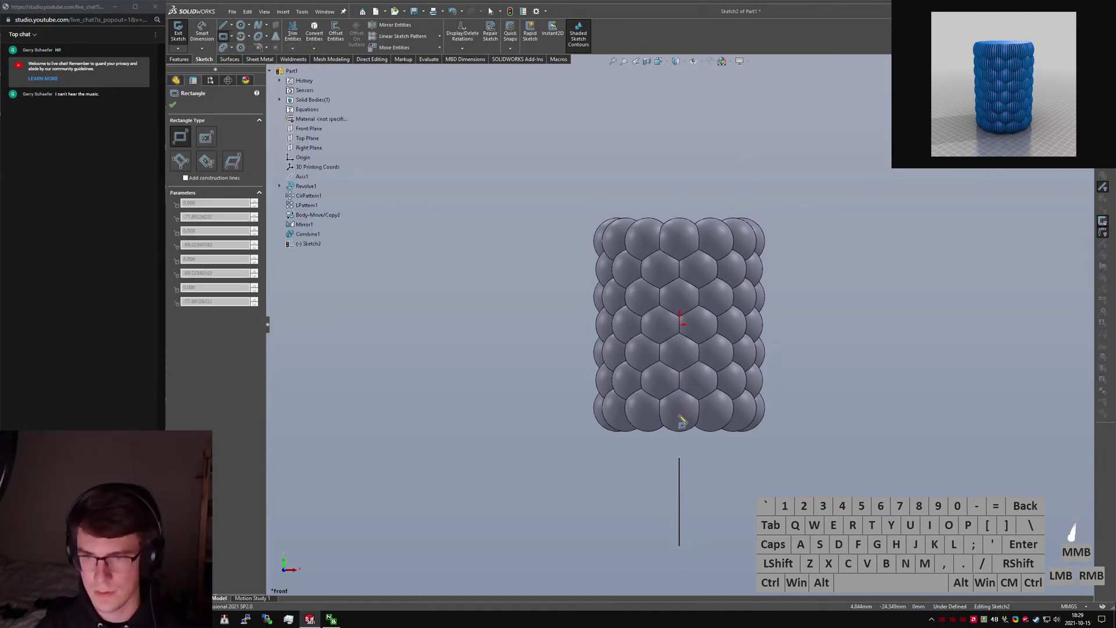
click(679, 460)
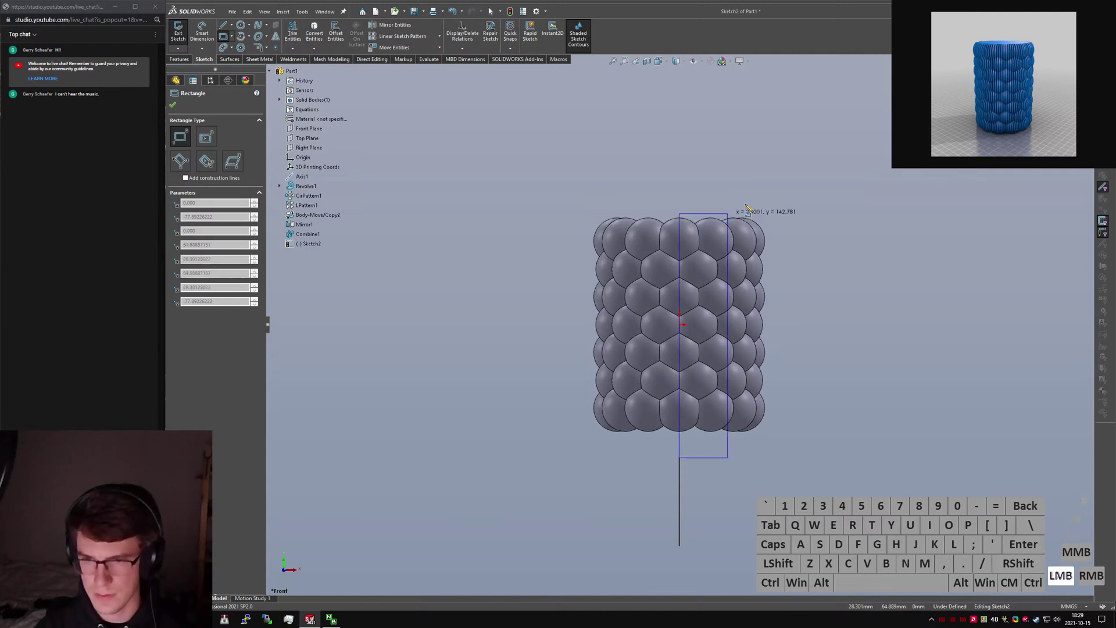
click(742, 172)
key(Escape)
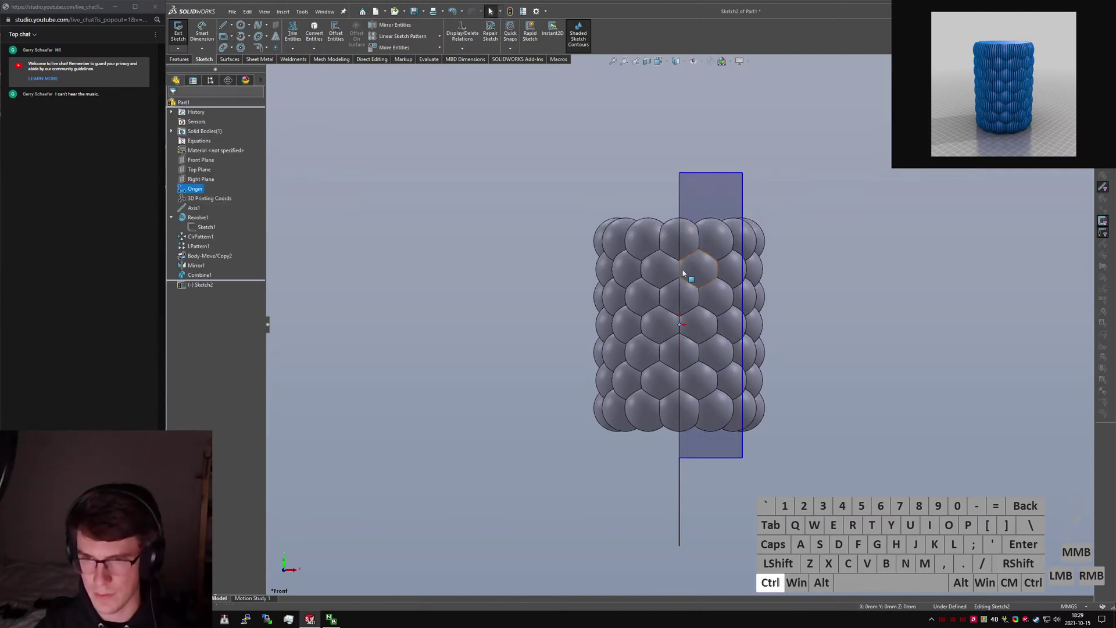
ctrl+click(679, 238)
key(alt+m)
key(Escape)
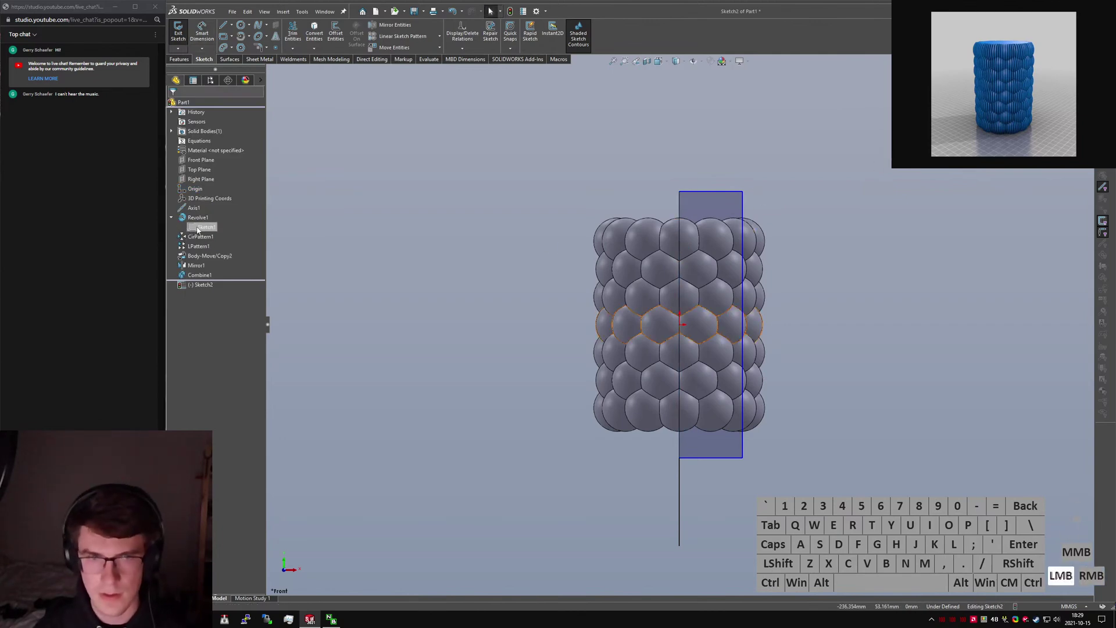
Add a Pierce relation between the rectangle edge's midpoint and the bubble arc Arc1.
mouse_move(857, 342)
middle_down()
mouse_move(778, 361)
mouse_move(727, 401)
mouse_move(735, 501)
mouse_move(733, 488)
middle_up()
scroll(778, 361, up, 5)
click(724, 371)
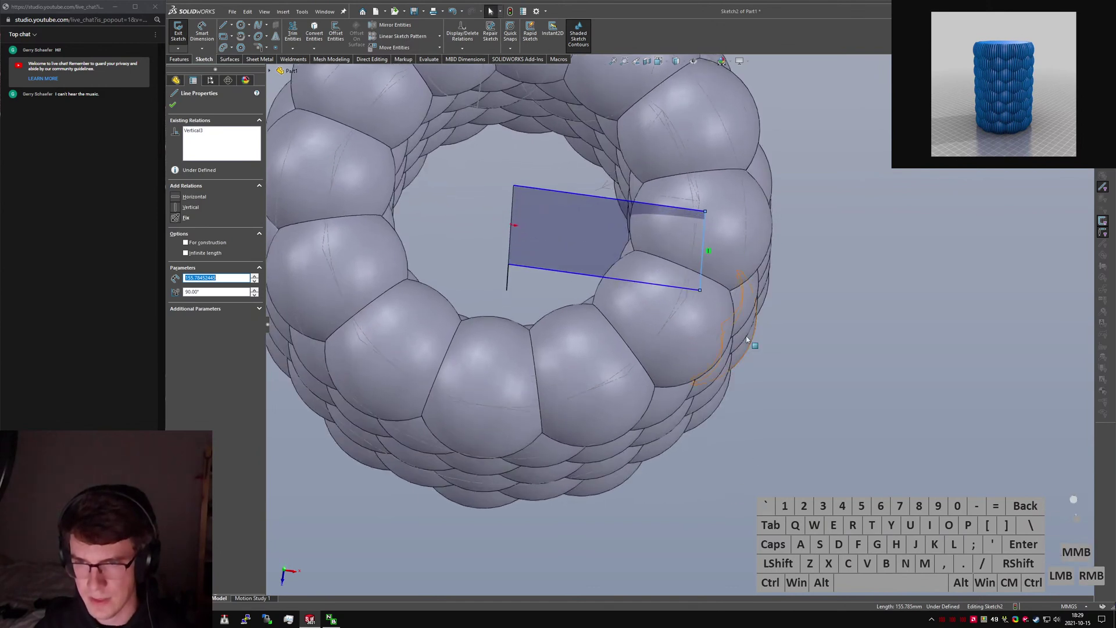
click(913, 310)
right_click(703, 250)
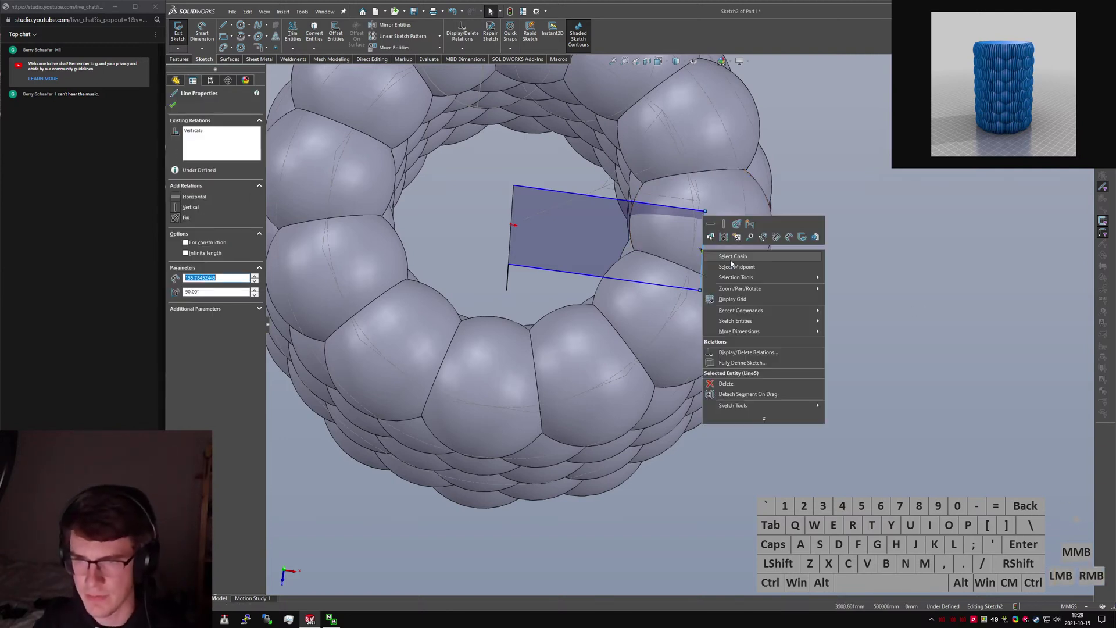
click(727, 267)
ctrl+click(690, 280)
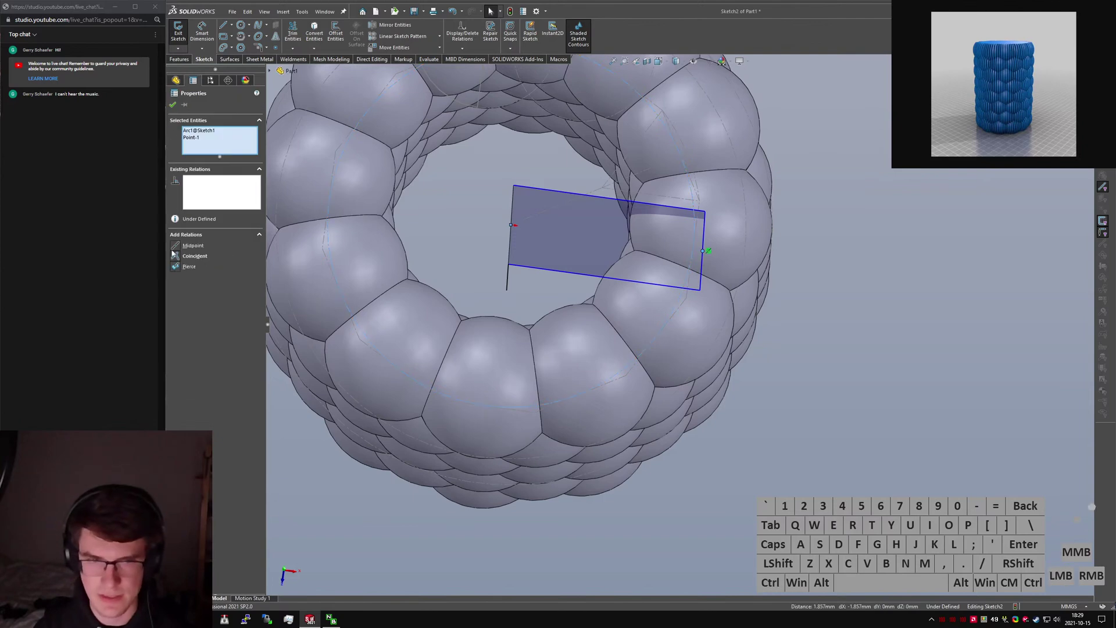
click(176, 266)
click(871, 347)
Dimension the rectangle's right edge as 6*TrueHeight@Sketch1 (97.55) and return to Front view.
middle_drag(698, 332, 689, 239)
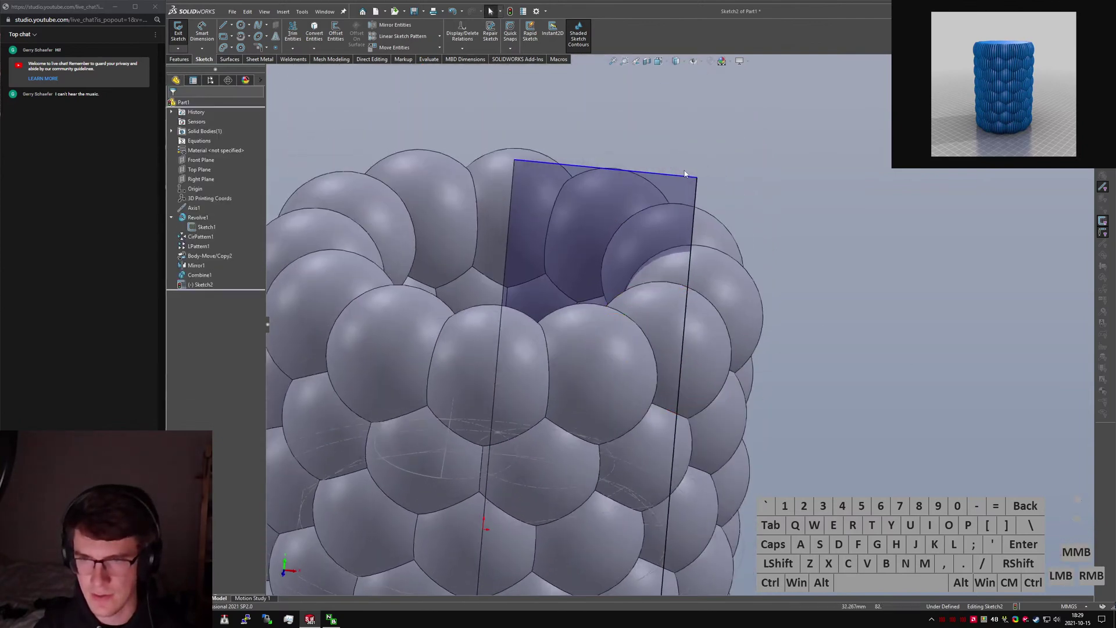
scroll(699, 302, up, 5)
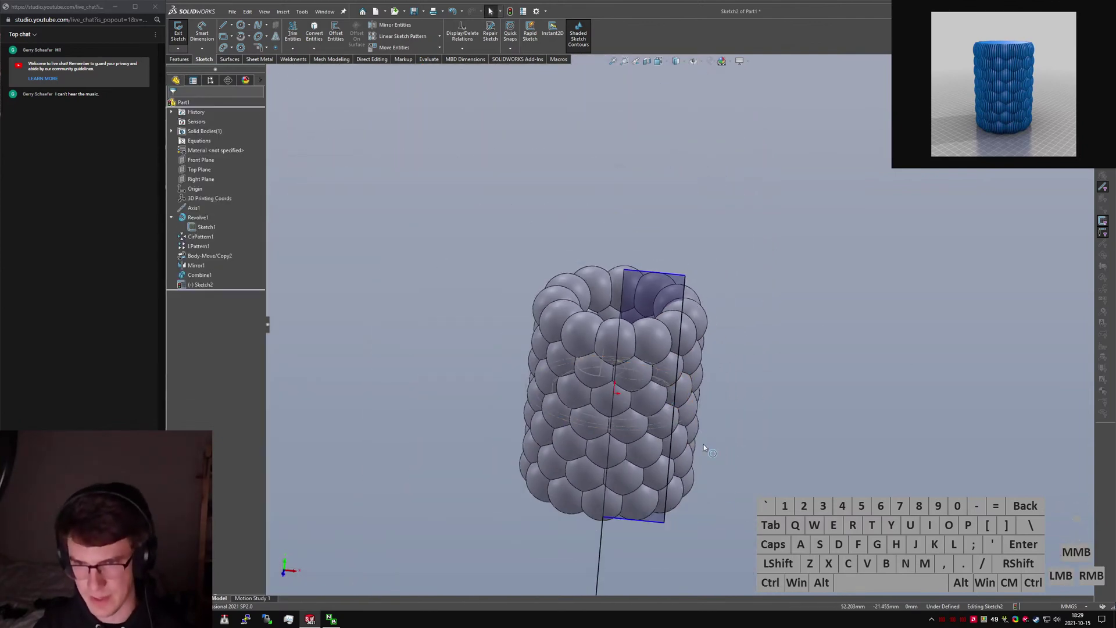
right_drag(700, 525, 700, 477)
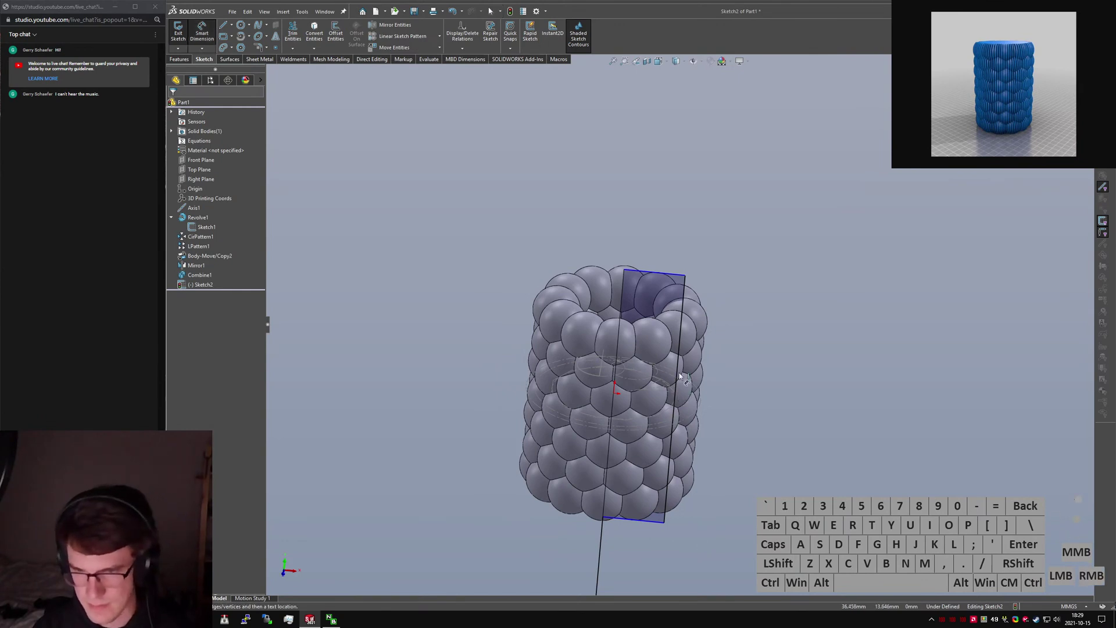
click(675, 401)
click(909, 462)
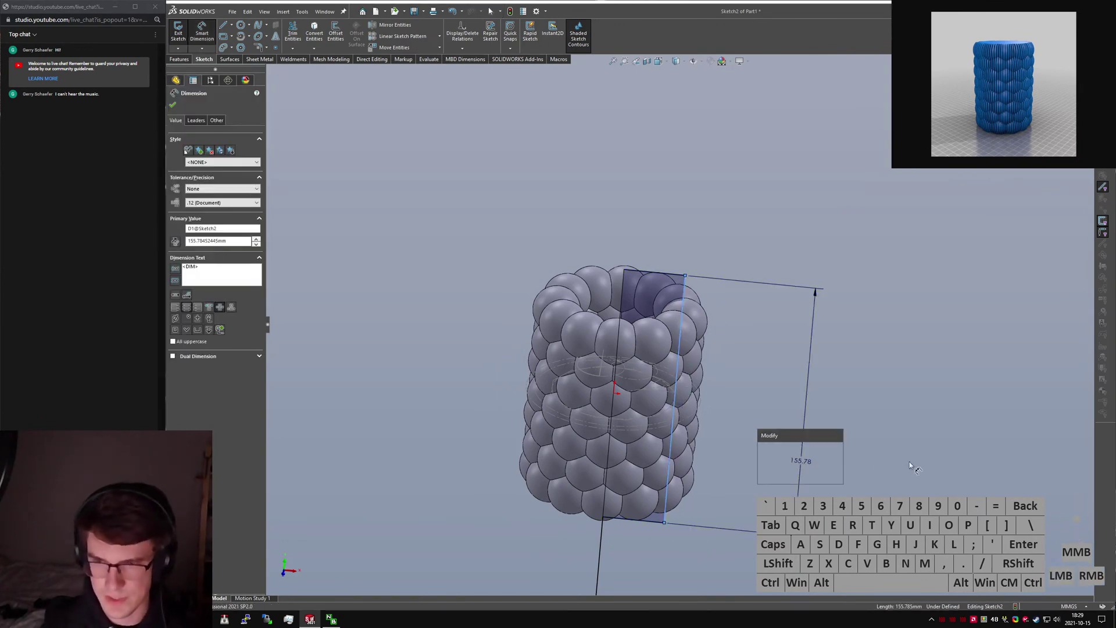
text(6*)
text(T)
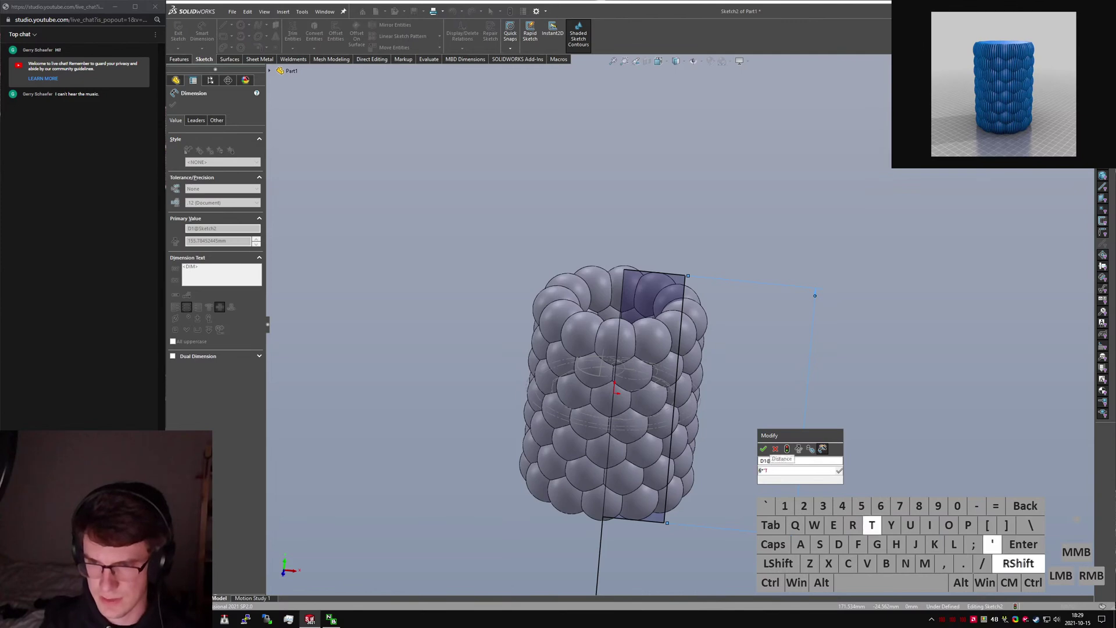
text(rueHeight@Sketch1)
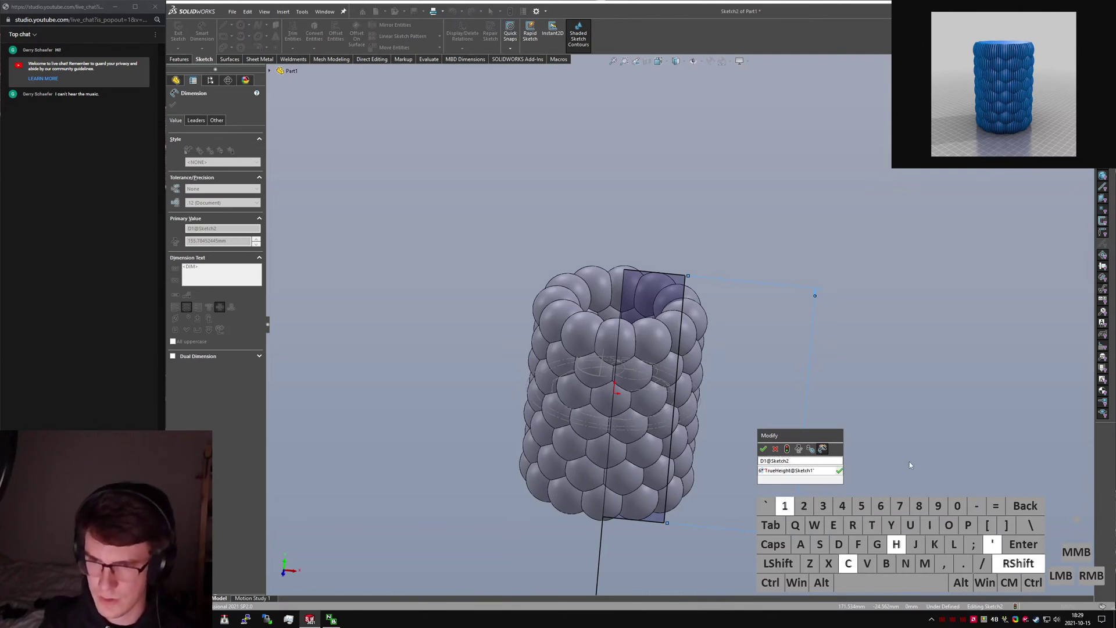
key(Return)
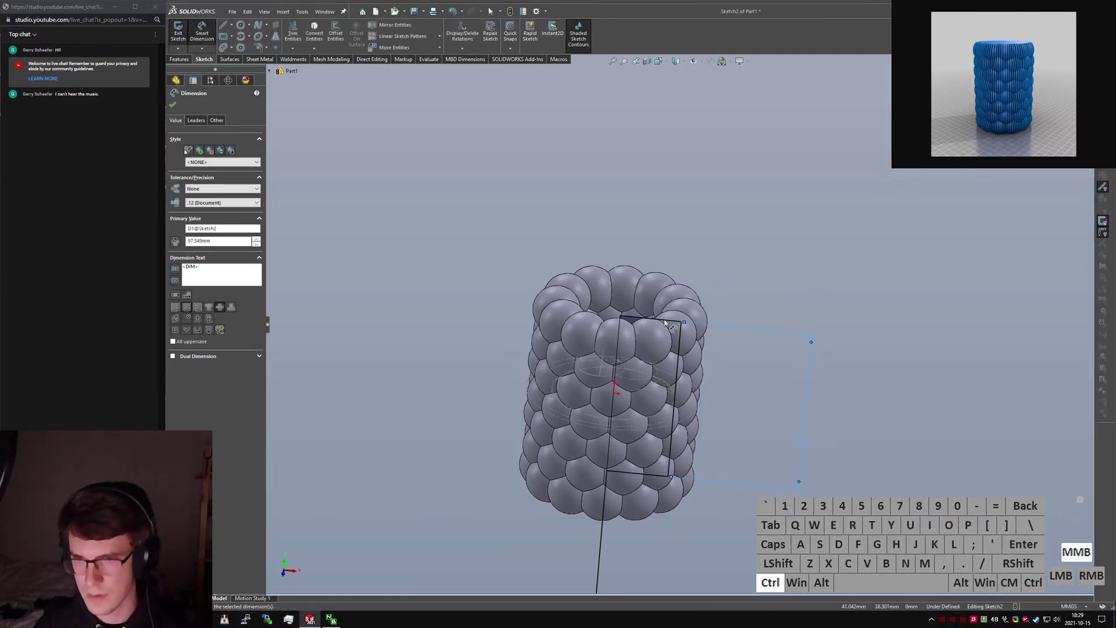
key(ctrl+1)
key(Escape)
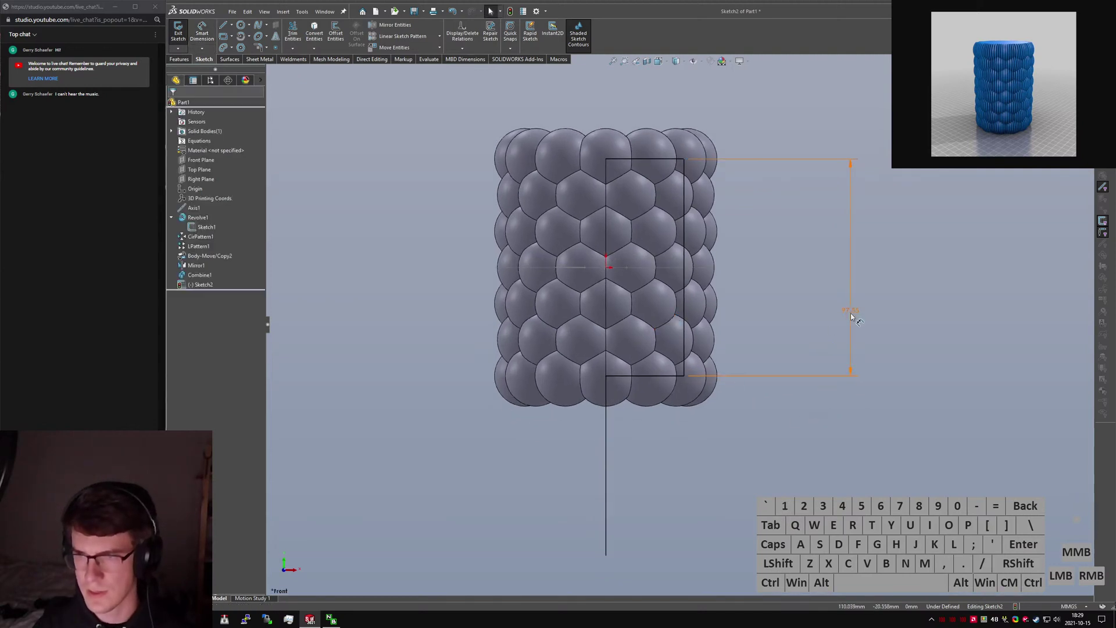
Make the lower vertical line construction and revolve the rectangle 360° about it as Revolve2.
click(179, 59)
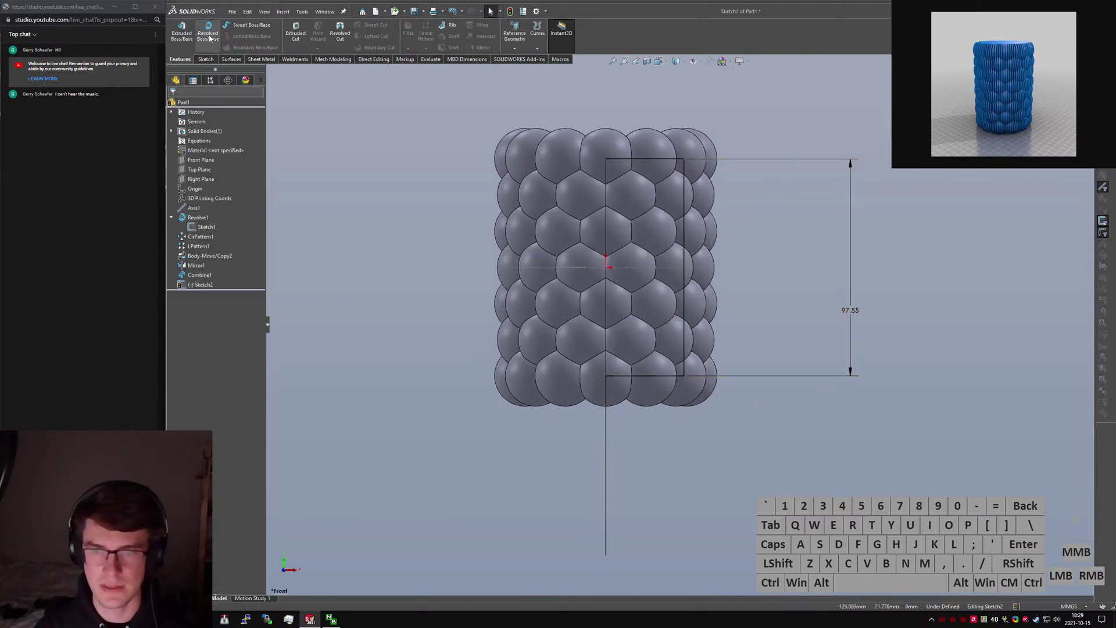
click(606, 447)
key(alt+c)
click(560, 493)
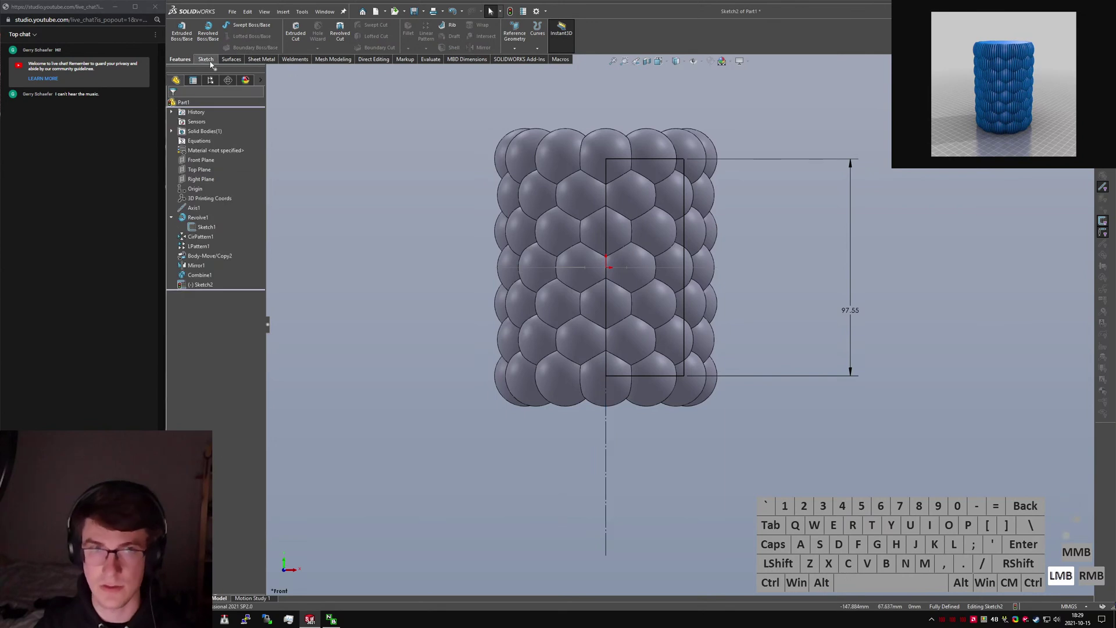
click(207, 32)
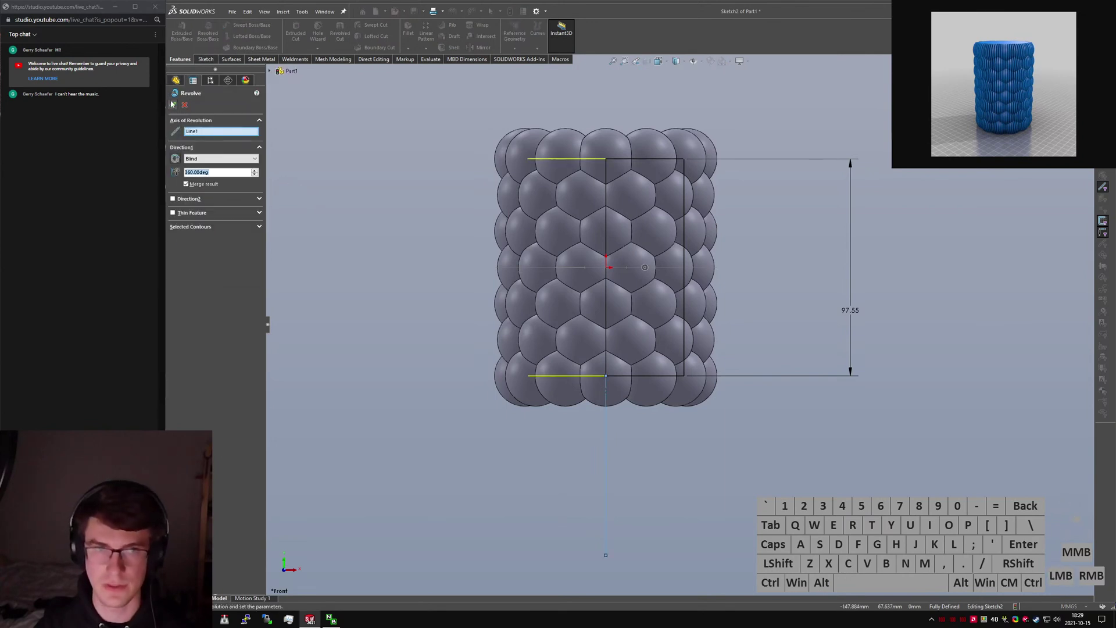
click(361, 182)
click(362, 182)
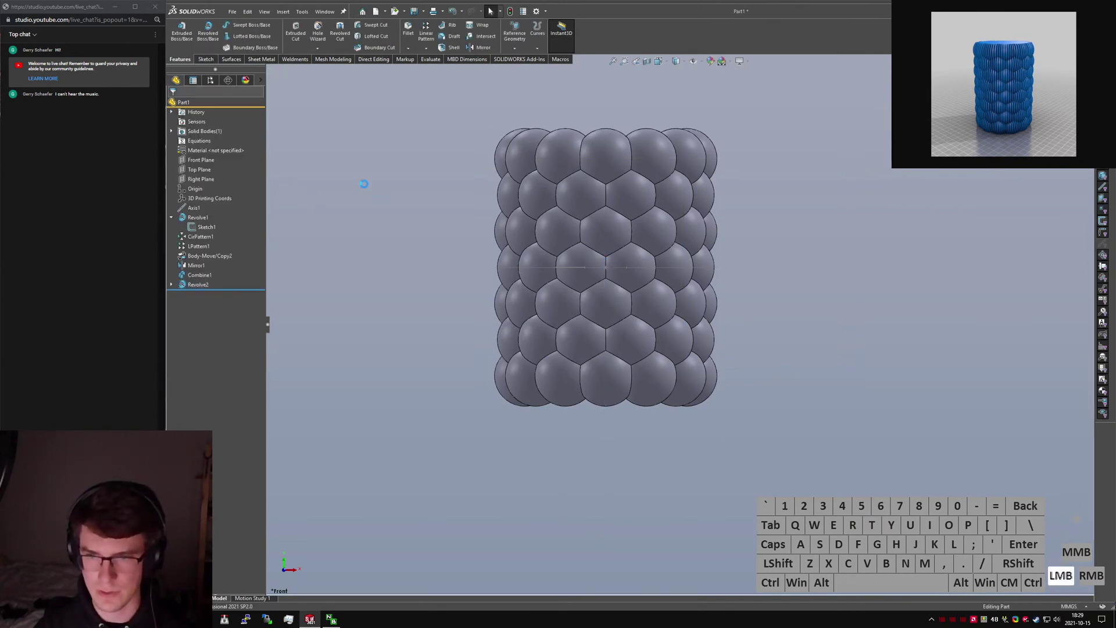
Expand Revolve2 and hide Sketch2.
click(171, 285)
click(198, 294)
click(210, 280)
key(s)
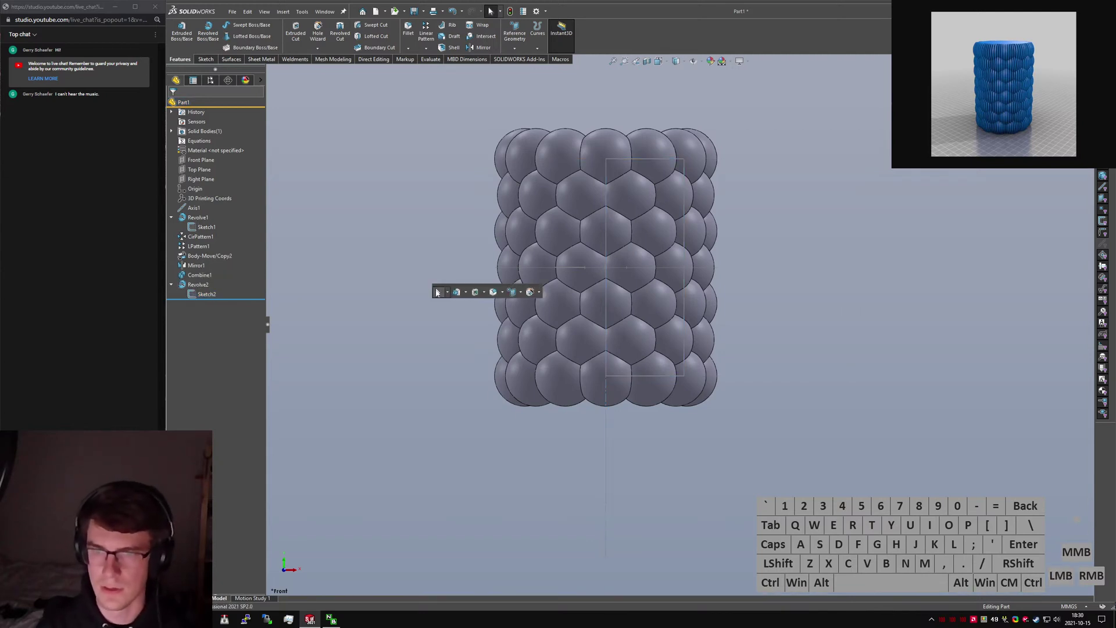
click(731, 478)
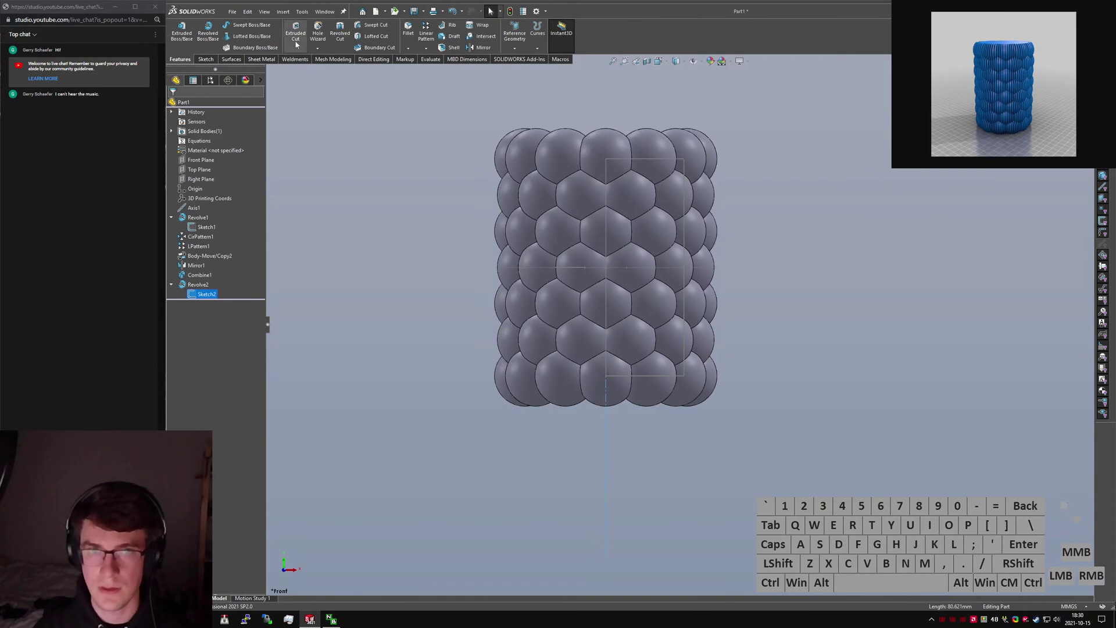
click(518, 449)
Attempt a new sketch, cancel it, and return to the Front view.
click(206, 59)
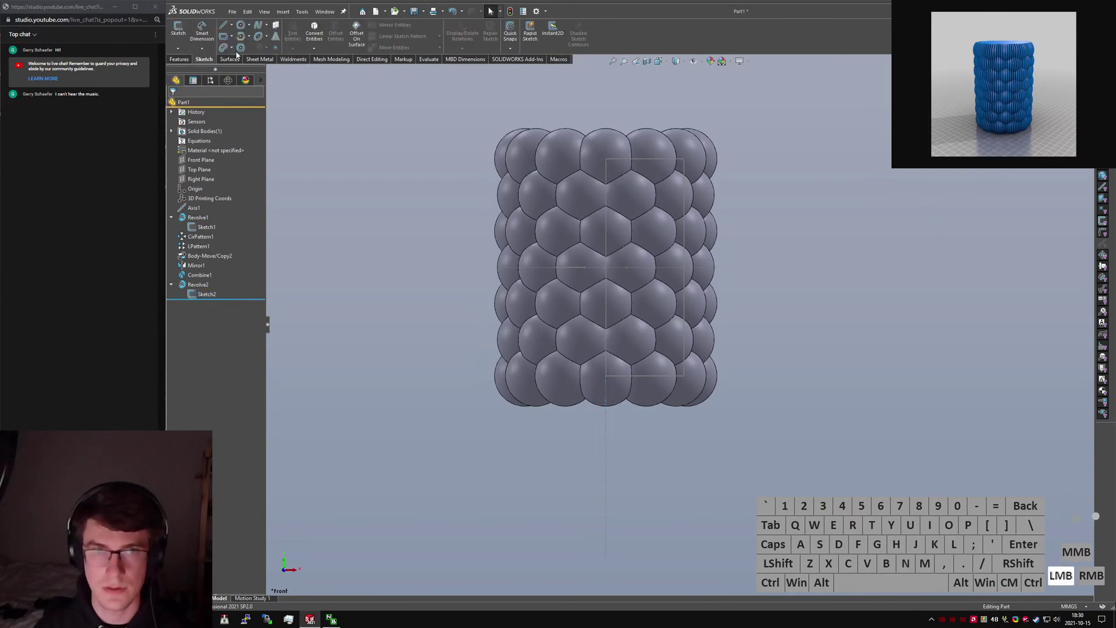
click(229, 43)
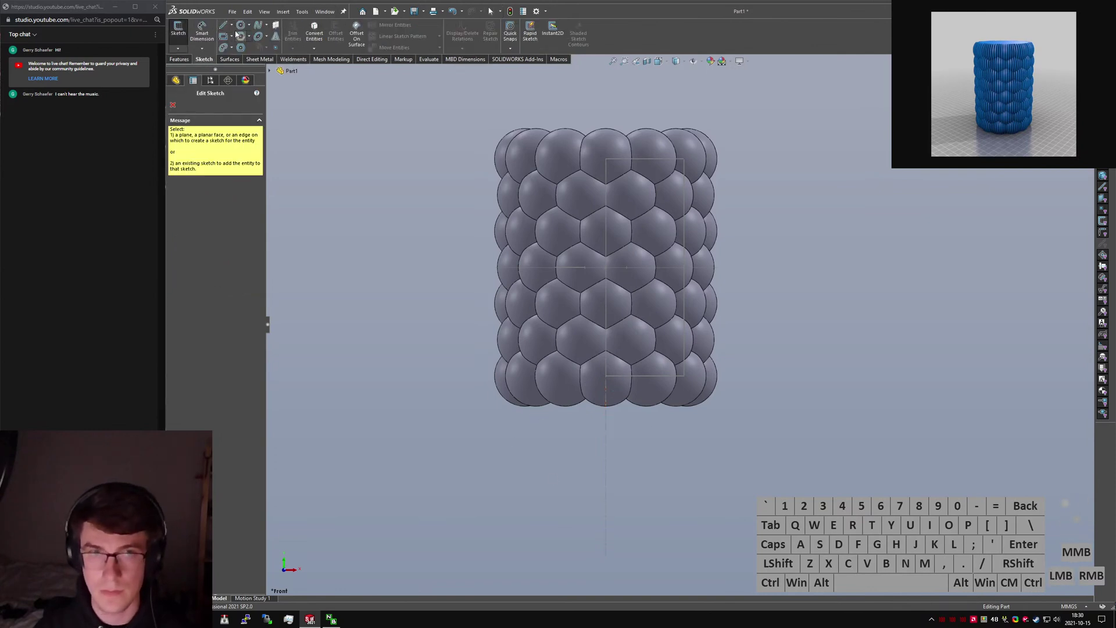
click(173, 106)
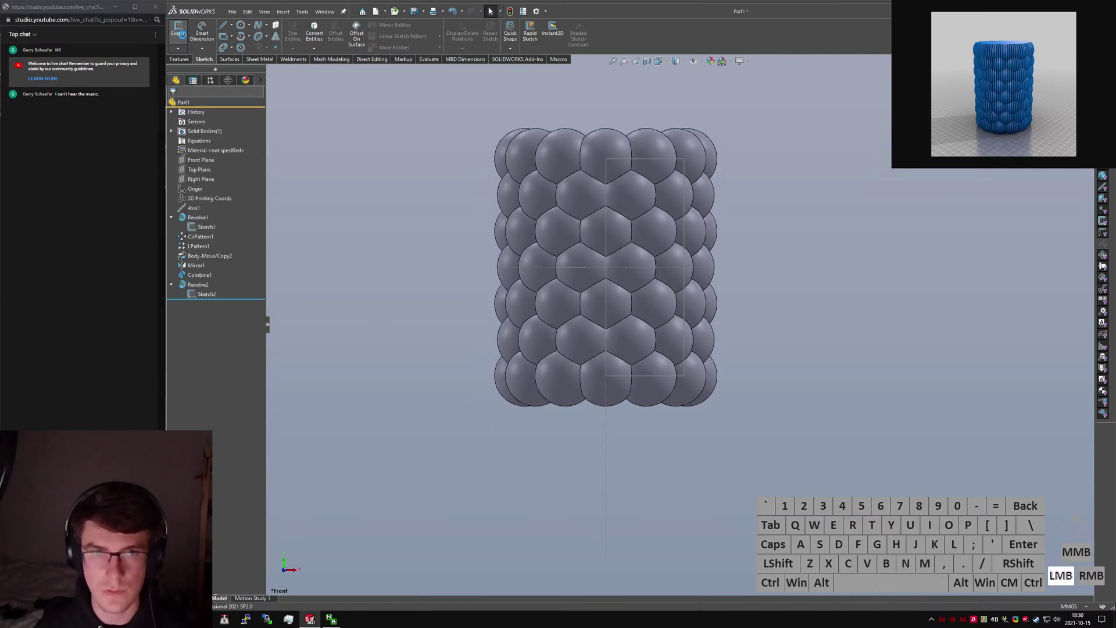
click(178, 29)
scroll(629, 471, up, 3)
key(Escape)
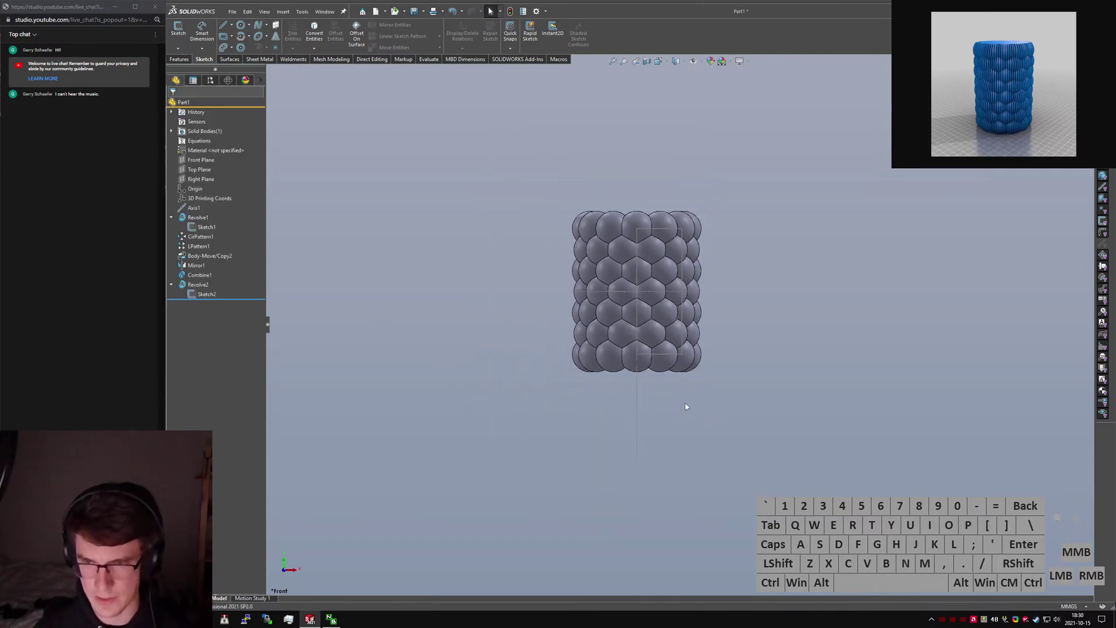
scroll(645, 325, down, 3)
middle_drag(643, 314, 635, 385)
key(ctrl+1)
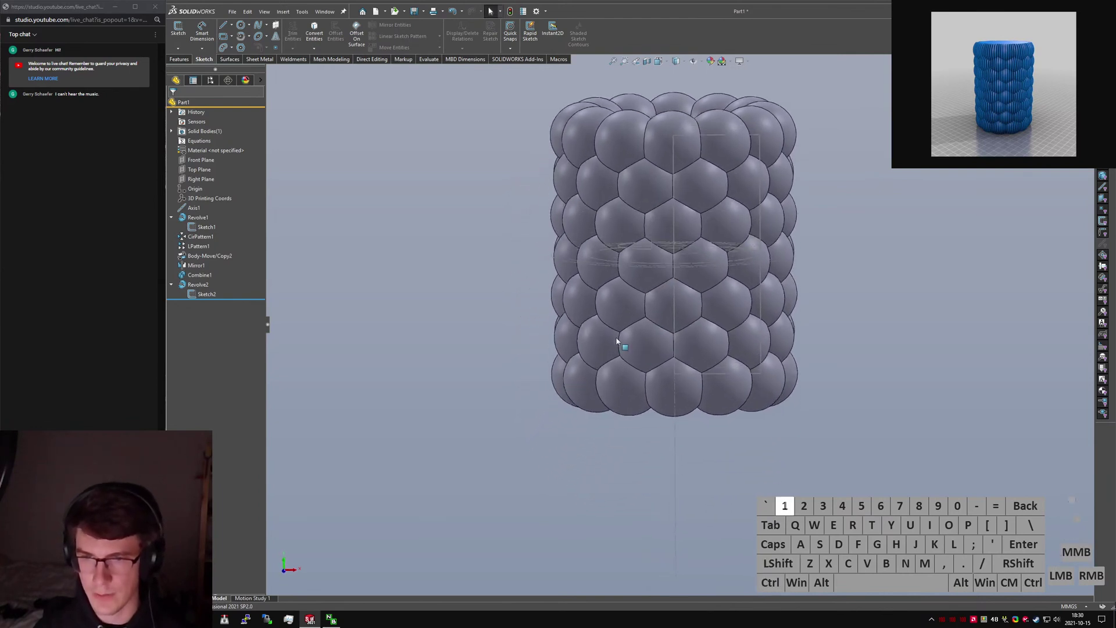
Start Sketch3 on the Front Plane with a rectangle below the cylinder's right half.
click(180, 36)
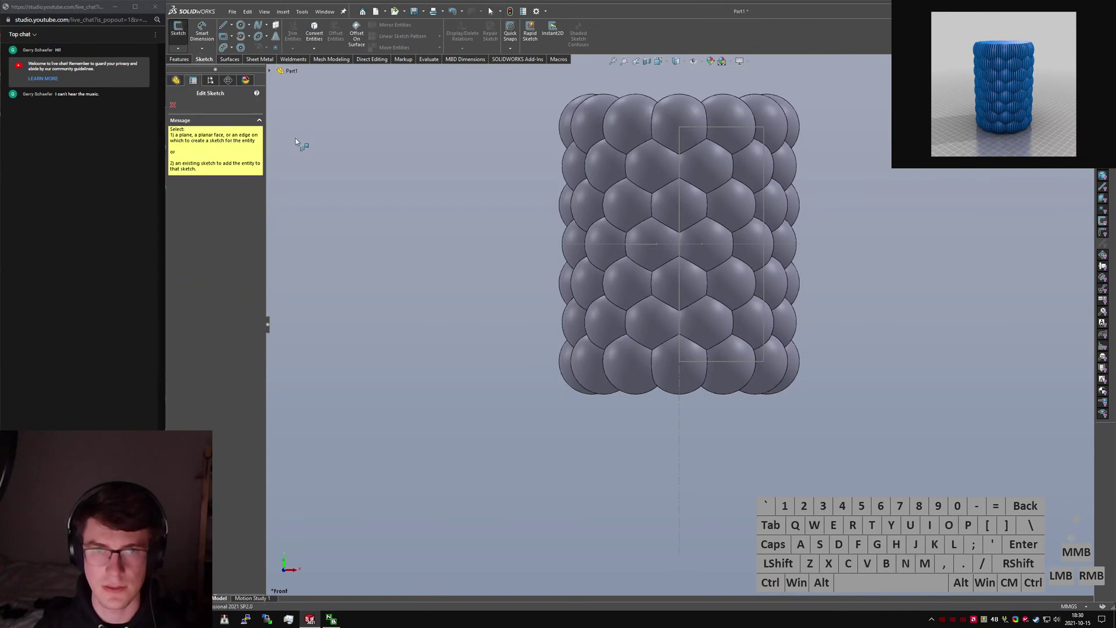
click(303, 150)
click(302, 128)
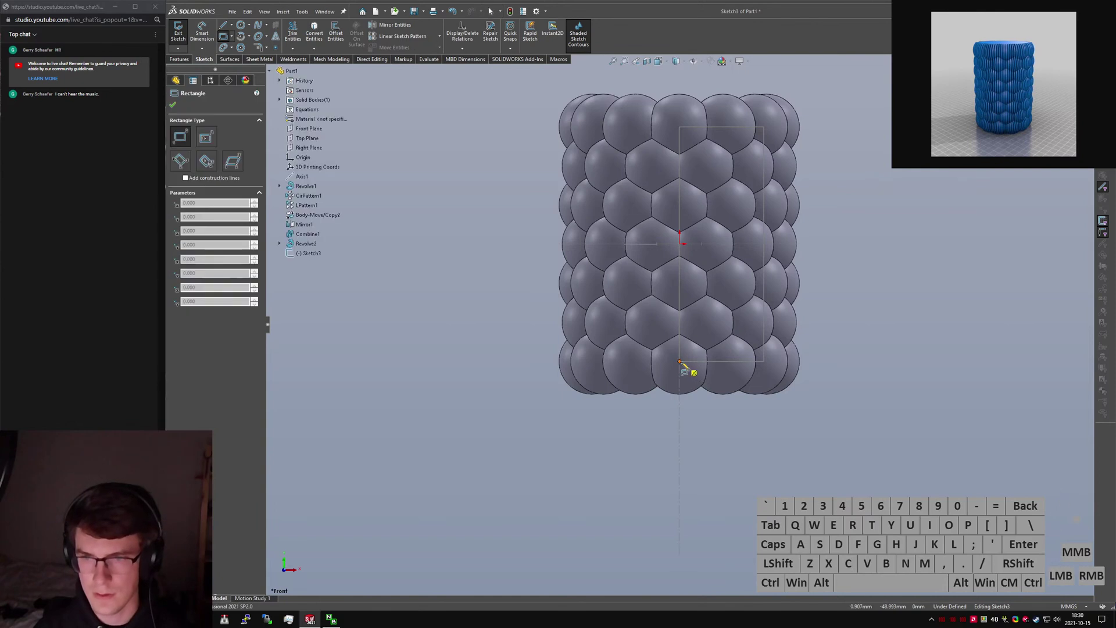
mouse_move(680, 362)
mouse_down()
mouse_move(852, 471)
mouse_move(820, 469)
mouse_up()
key(Escape)
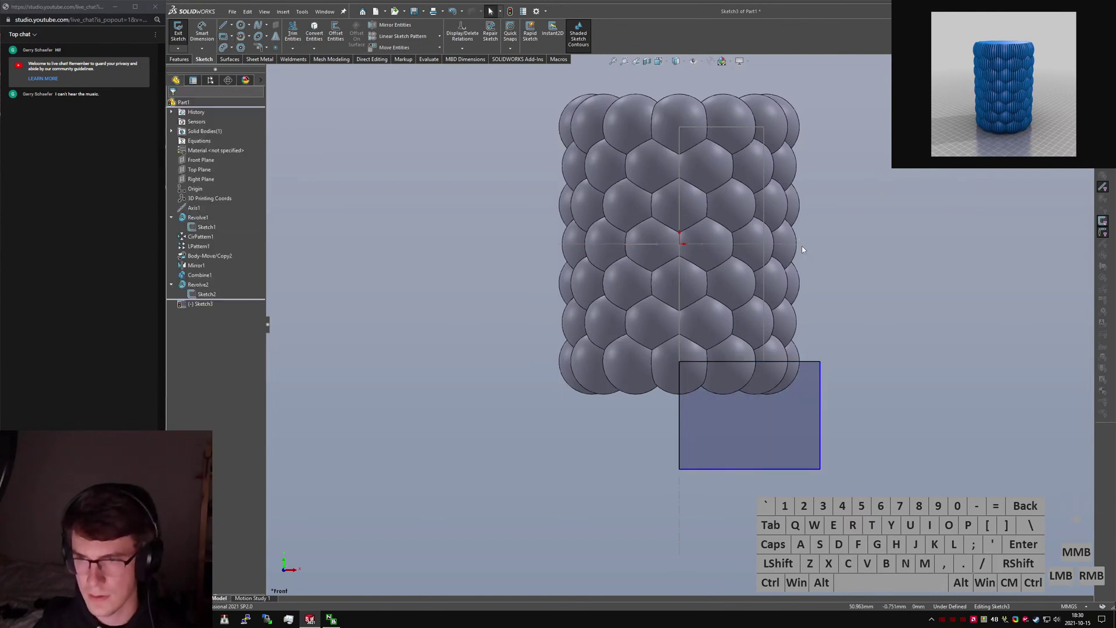
Make the horizontal centre line construction and put the rectangle's right edge through its endpoint.
click(801, 246)
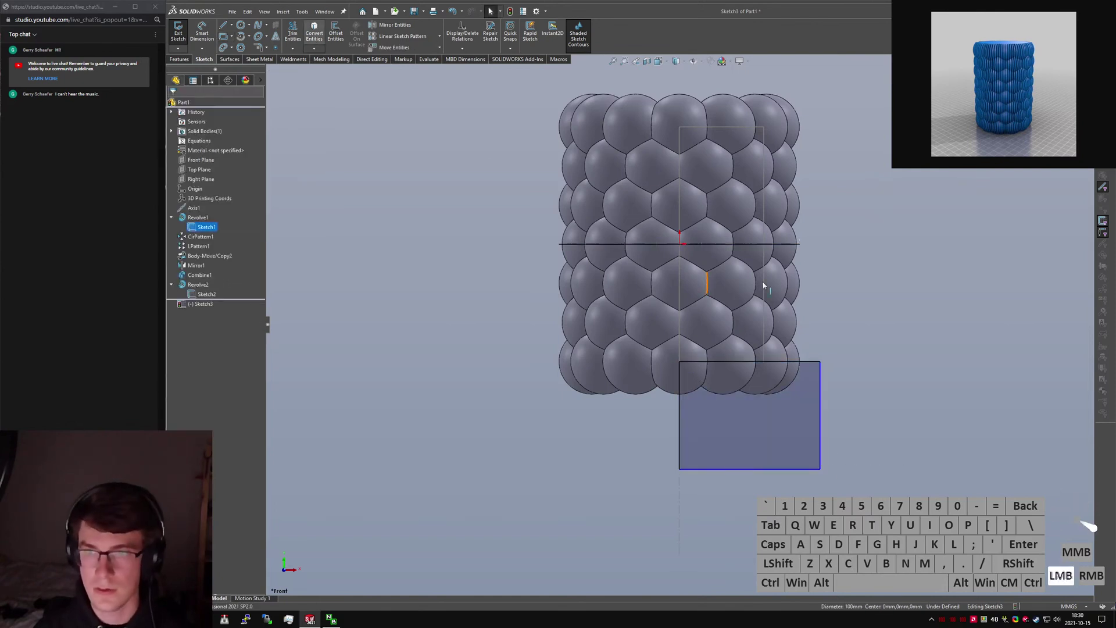
click(792, 244)
key(alt+c)
click(823, 252)
click(801, 244)
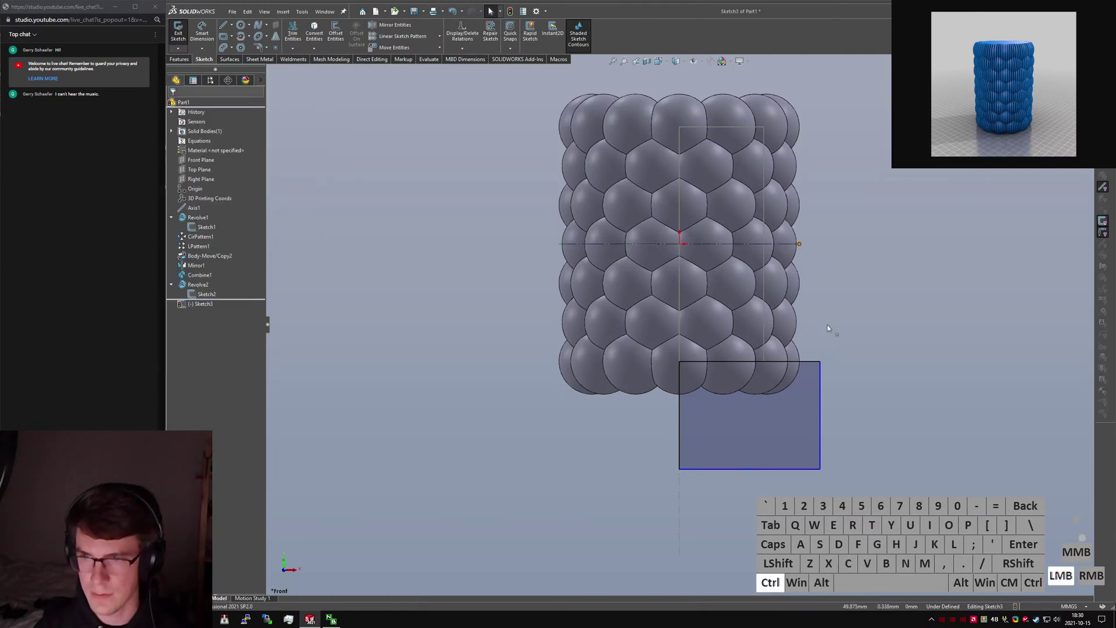
ctrl+click(820, 416)
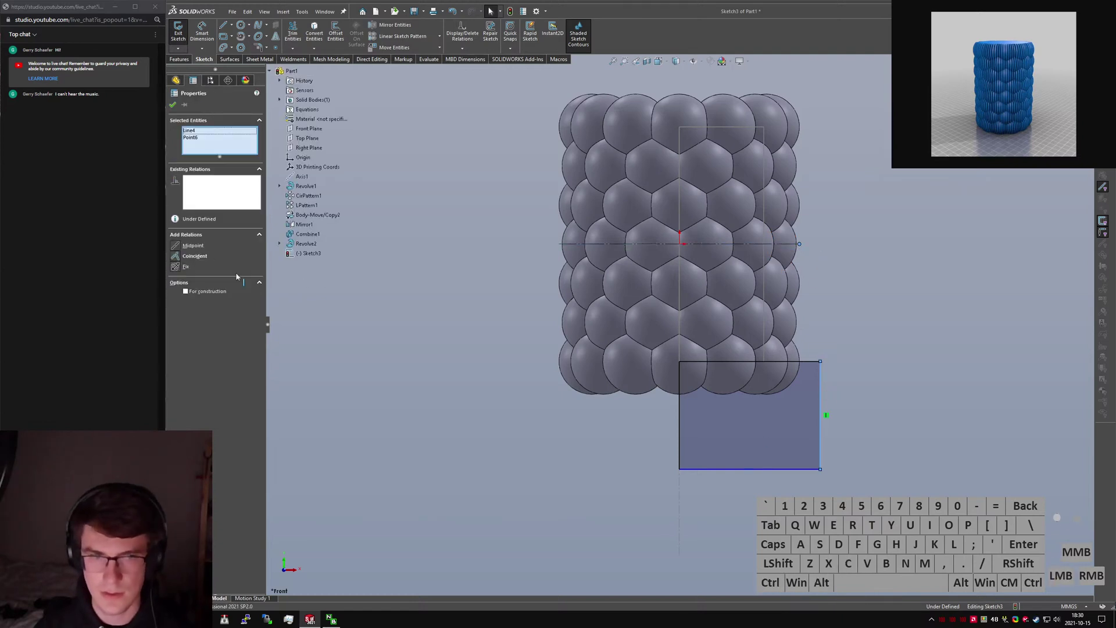
click(194, 256)
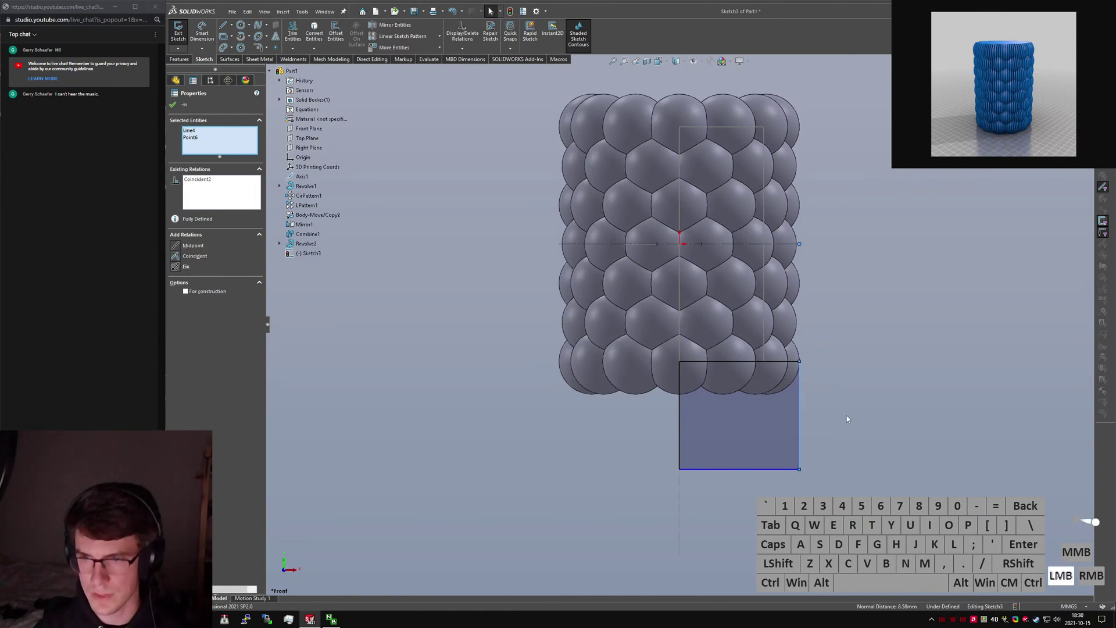
click(846, 415)
click(733, 426)
click(179, 80)
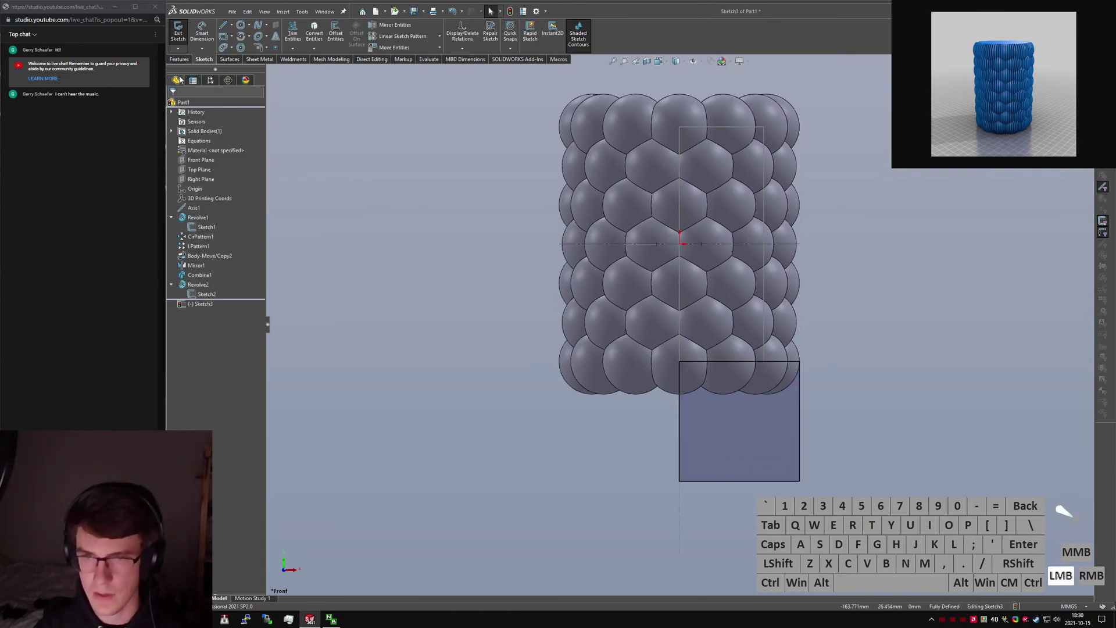
Convert Sketch2's vertical line into Sketch3 as a construction centerline.
click(680, 281)
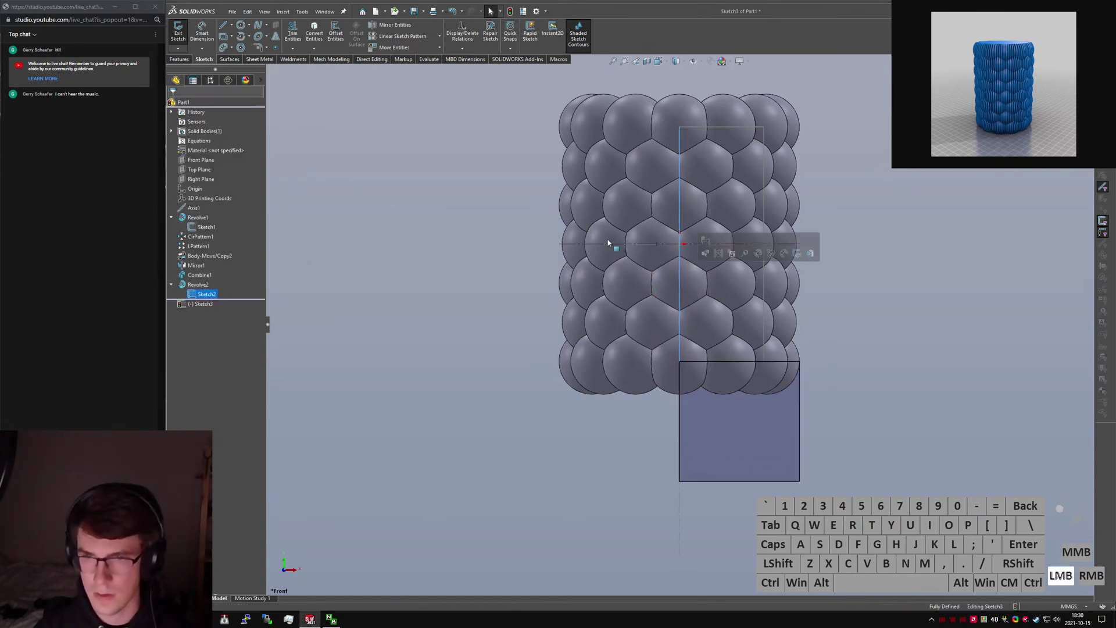
click(314, 32)
click(680, 275)
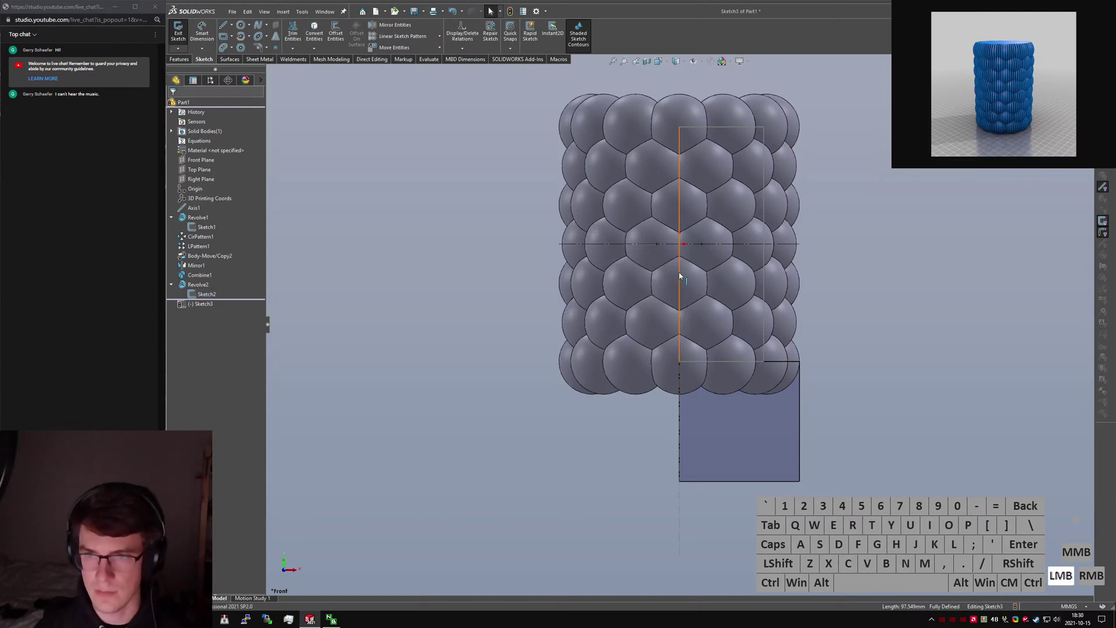
key(alt+c)
click(866, 323)
middle_drag(687, 307, 634, 334)
right_click(196, 218)
click(195, 294)
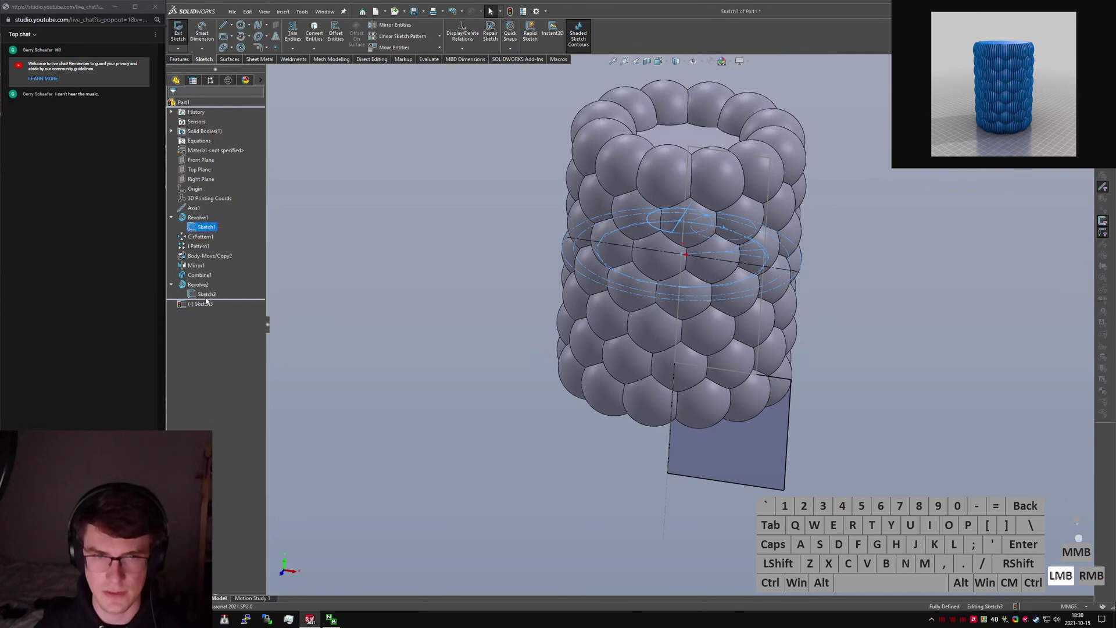
click(673, 318)
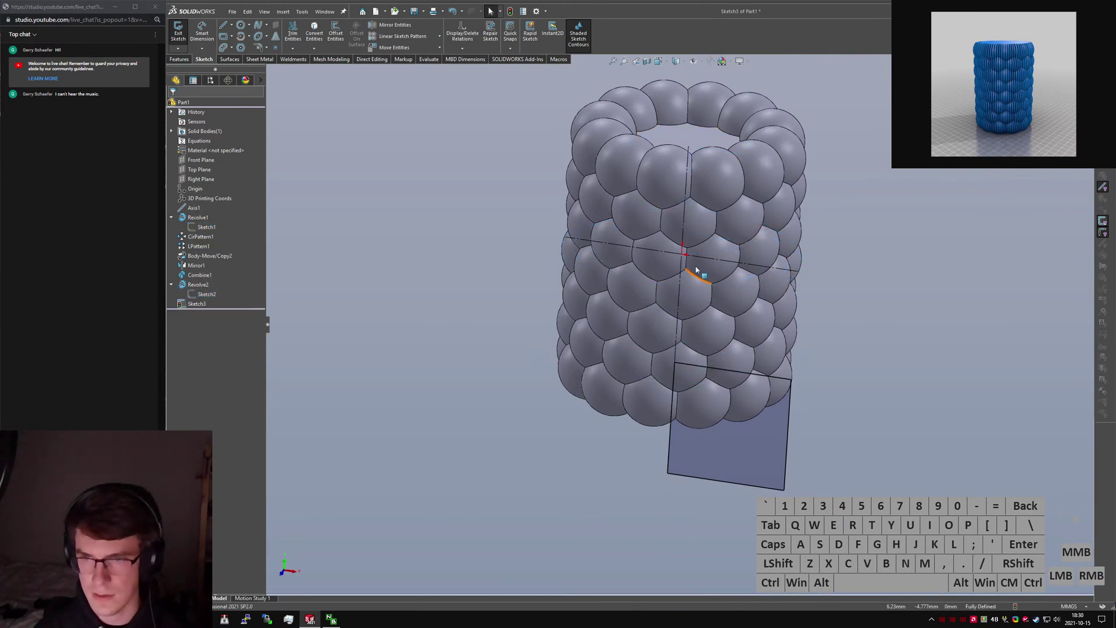
middle_drag(697, 272, 704, 221)
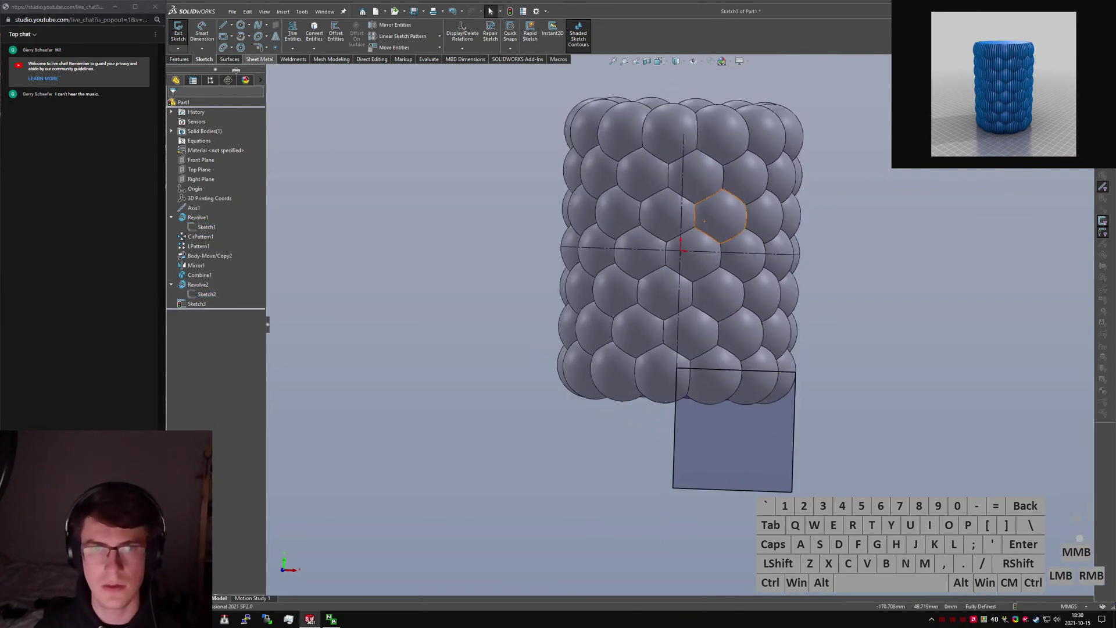
Mirror the rectangle to the top of the cylinder about the horizontal centerline.
click(184, 59)
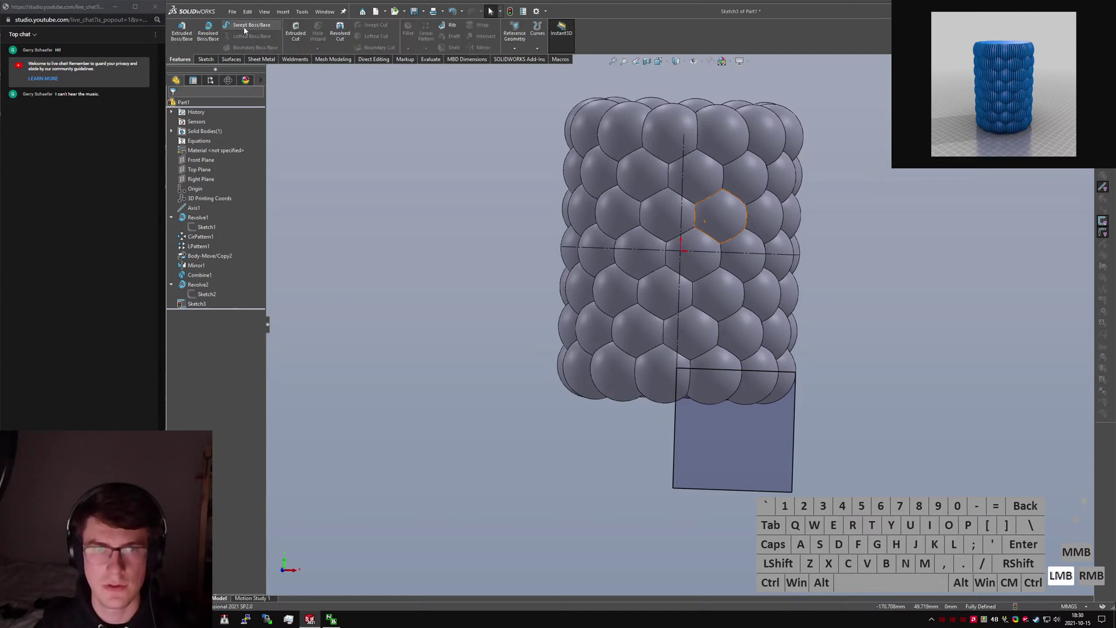
click(761, 256)
ctrl+click(739, 453)
right_drag(887, 413, 995, 270)
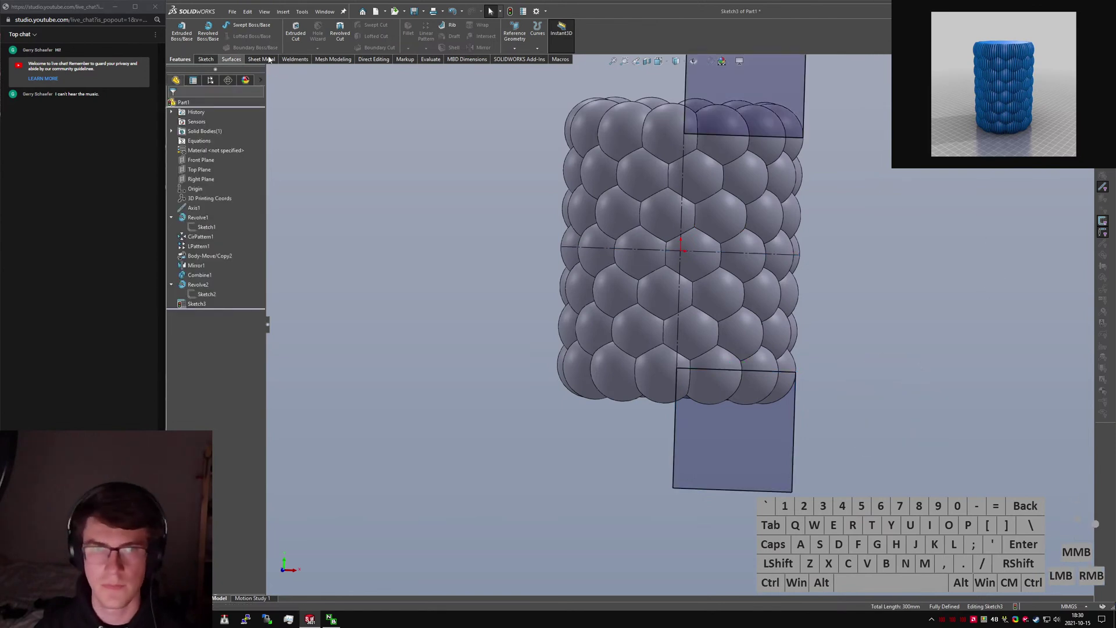
Revolved Cut the rectangles 360° around the vertical centerline to flatten both ends.
click(336, 35)
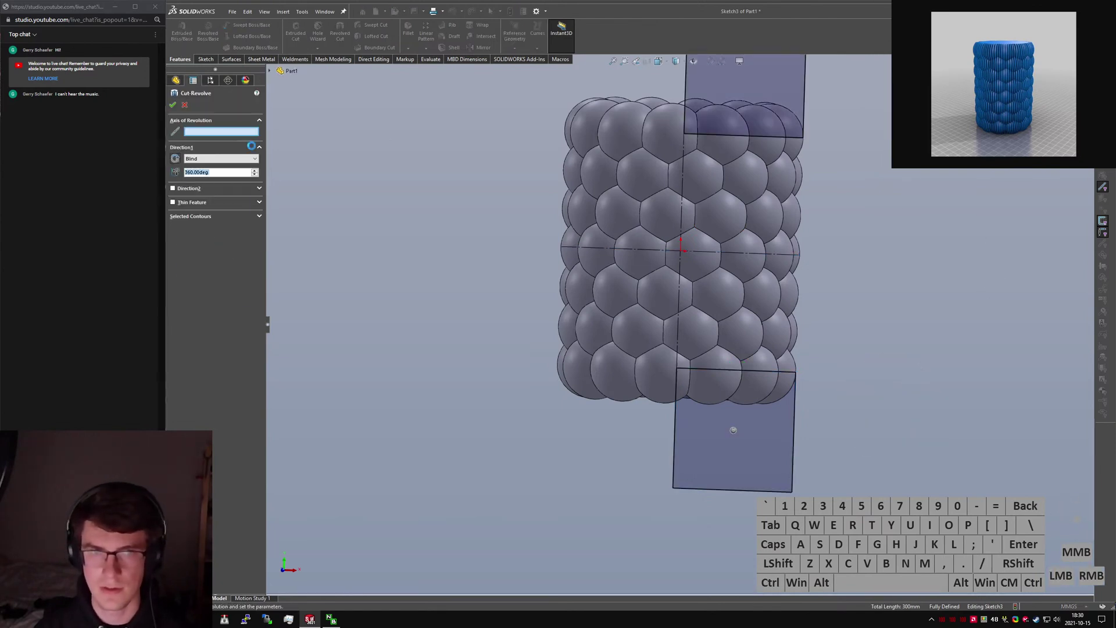
click(683, 197)
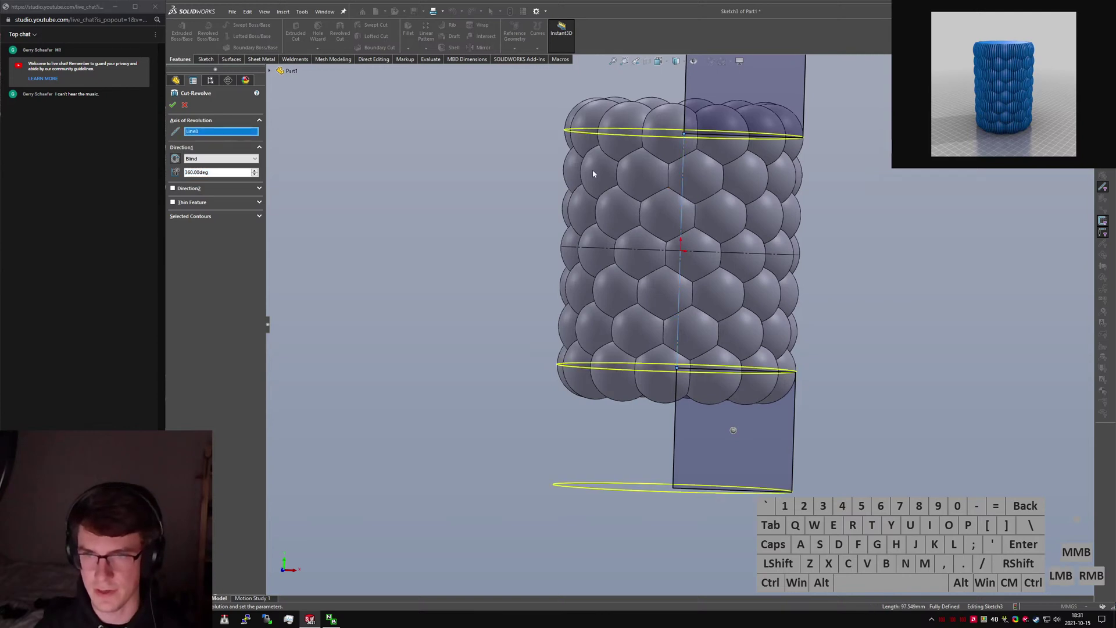
click(173, 105)
middle_drag(739, 241, 698, 256)
click(780, 305)
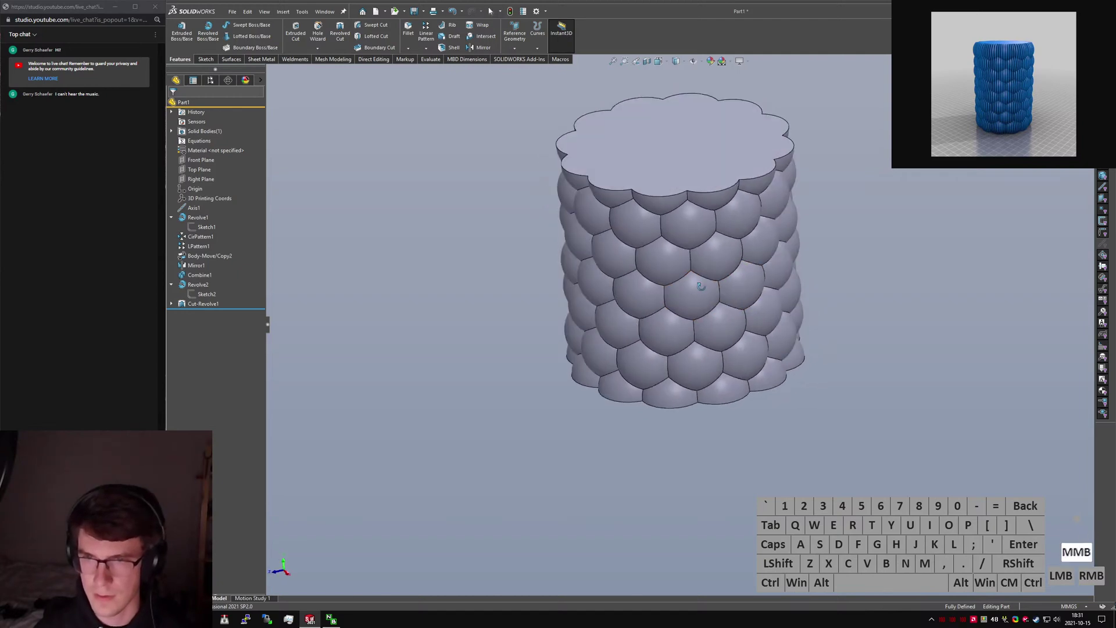
Orbit the cylinder and show the first bubble sketch's dimensions.
scroll(678, 239, down, 5)
middle_drag(620, 216, 657, 257)
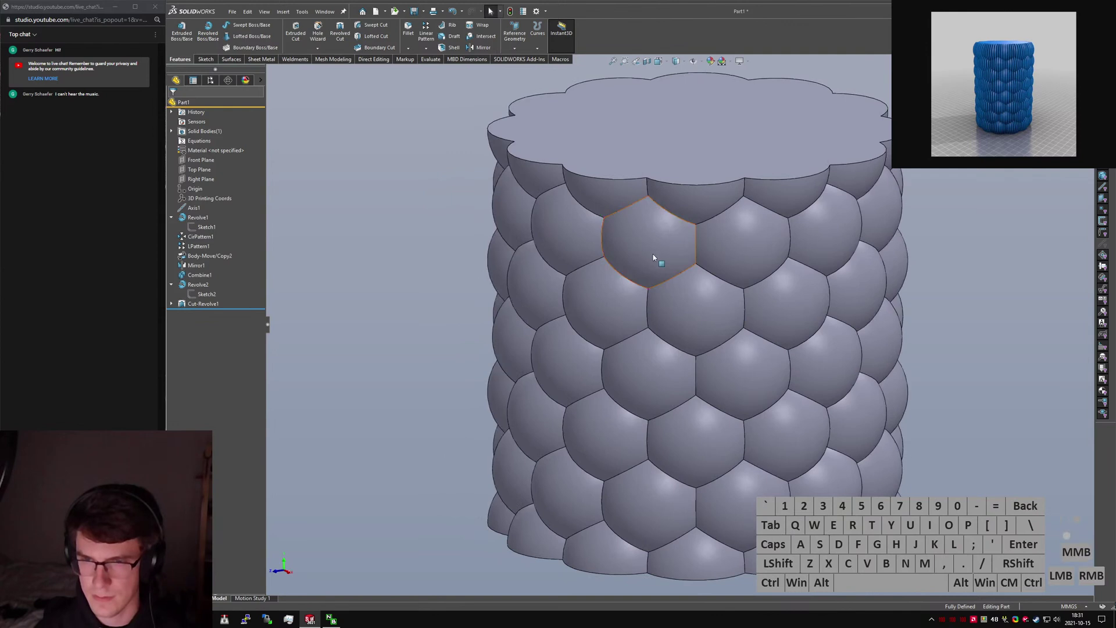
click(658, 259)
scroll(657, 262, up, 3)
click(212, 229)
middle_drag(692, 308, 709, 389)
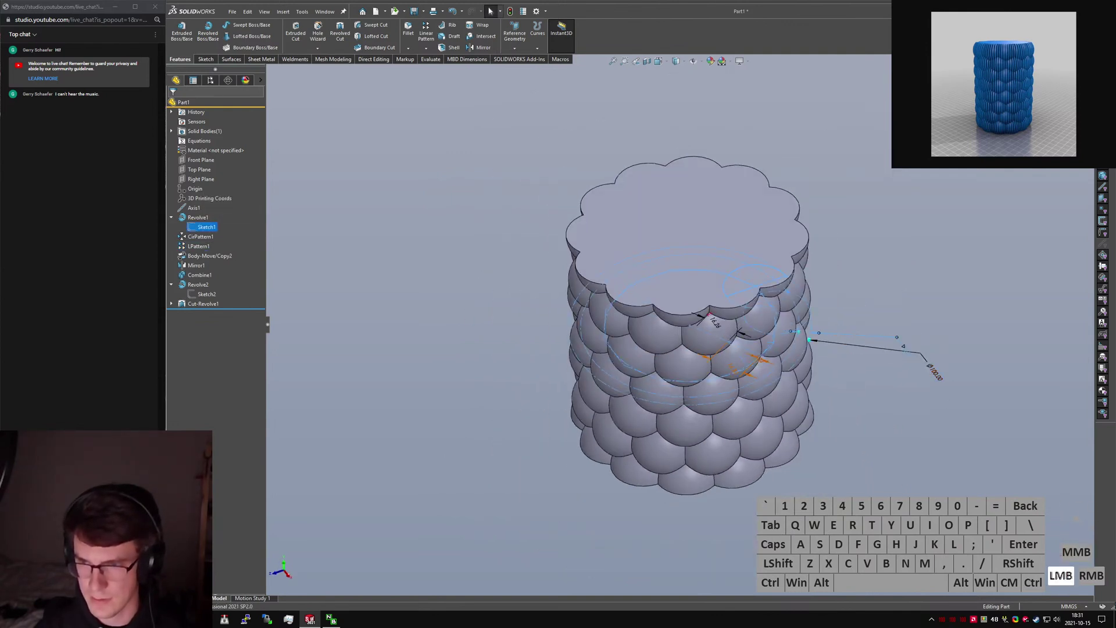
Change the bubble sketch dimension to 3, making shallow hexagonal scales.
click(906, 359)
click(906, 359)
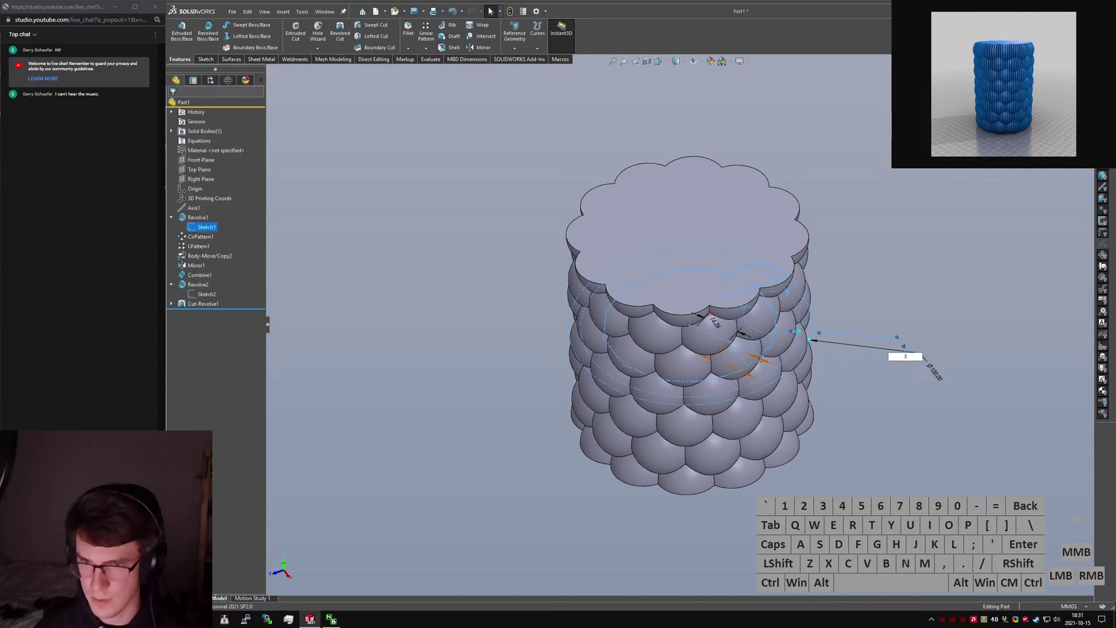
text(3)
key(Return)
mouse_move(682, 396)
middle_down()
mouse_move(686, 299)
mouse_move(689, 309)
middle_up()
click(862, 264)
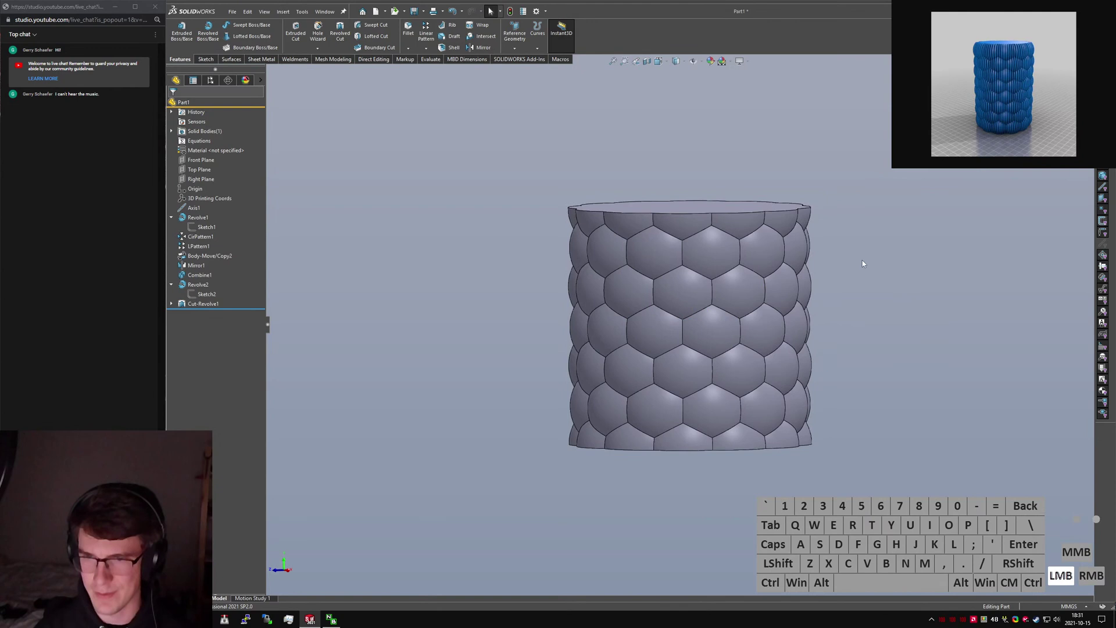
click(678, 291)
key(ctrl+q)
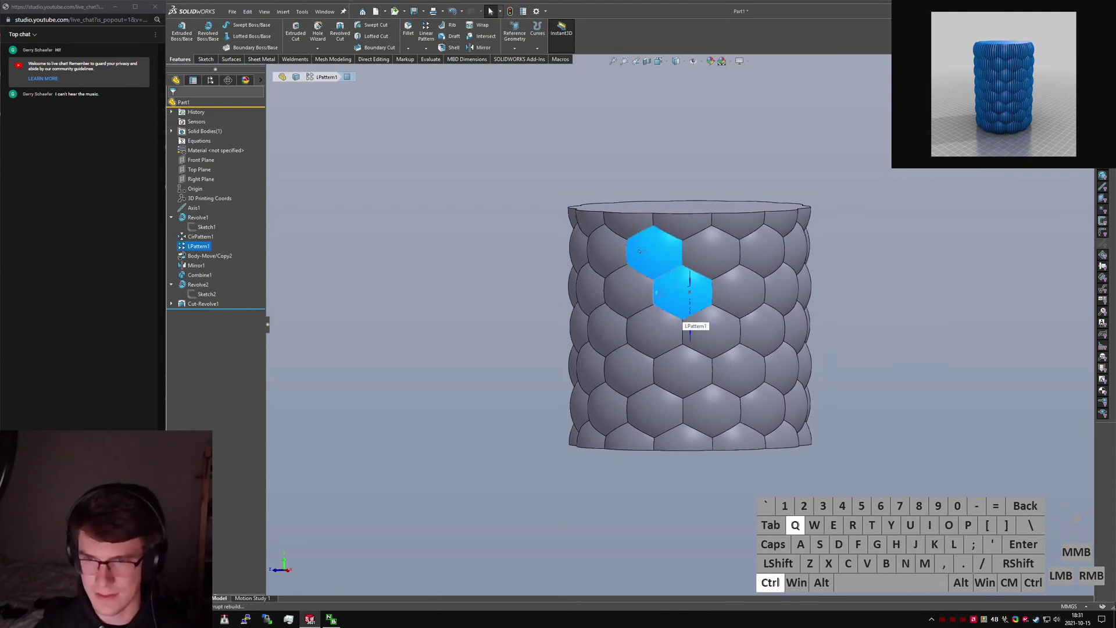
key(ctrl+q)
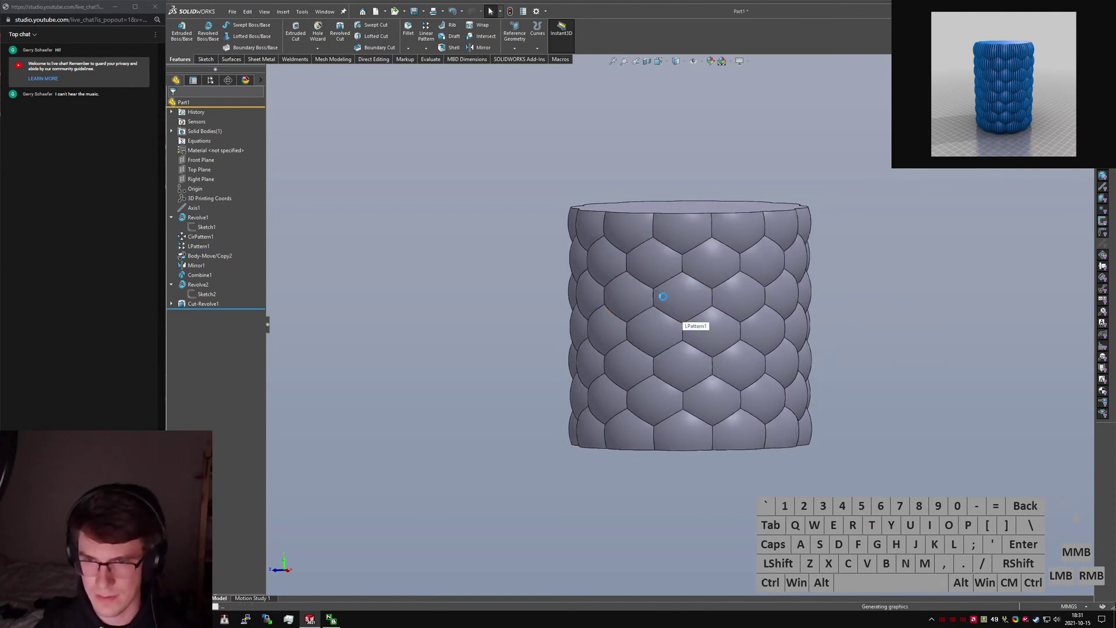
click(657, 265)
ctrl+click(679, 299)
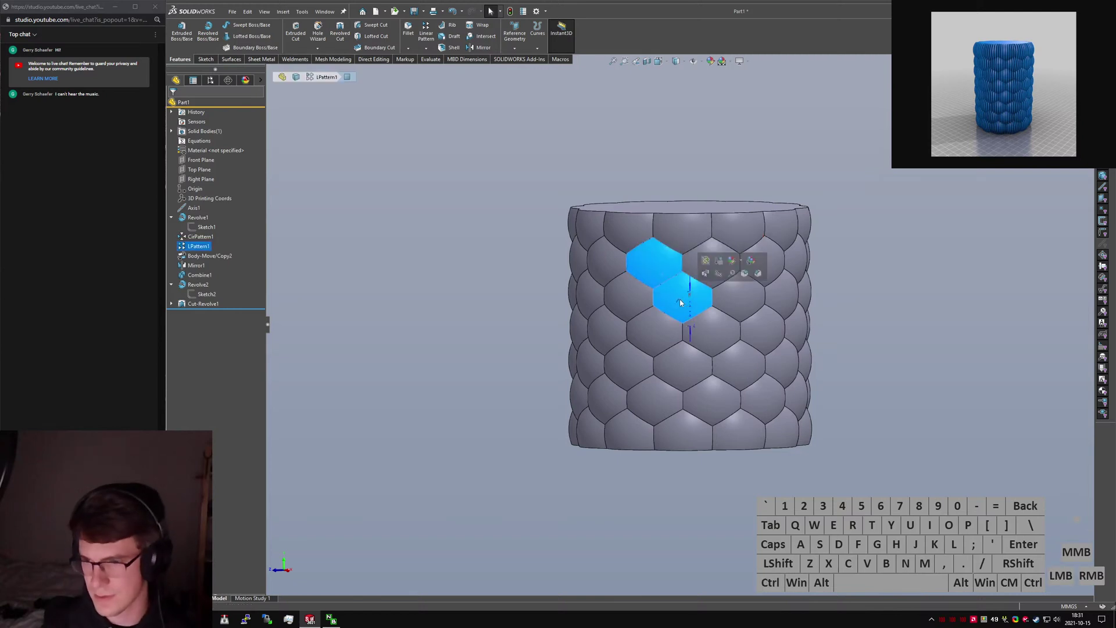
key(m)
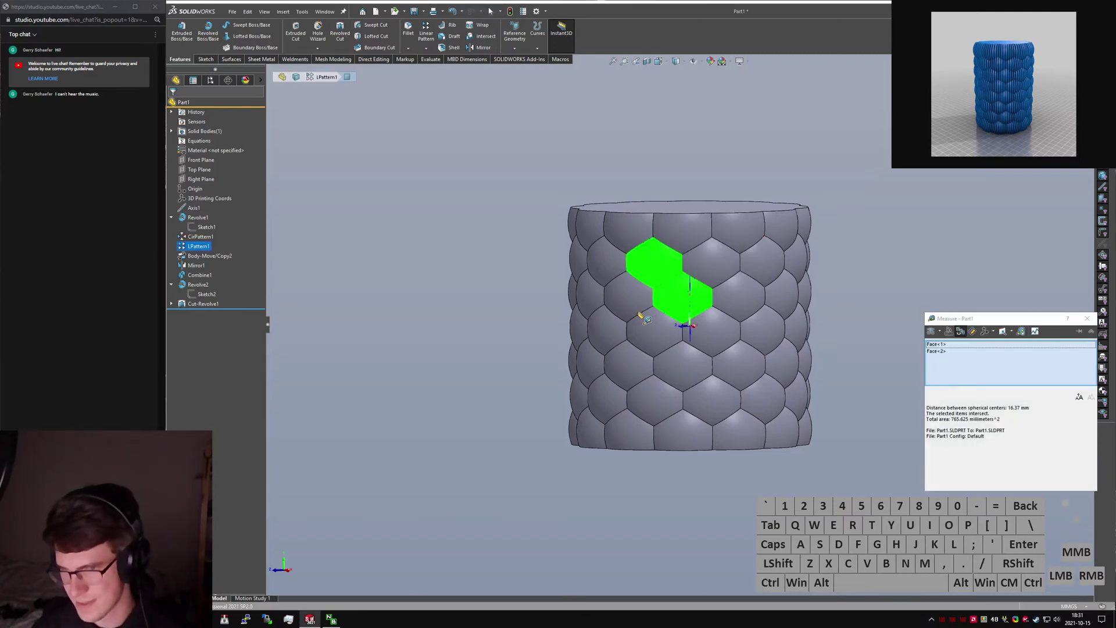
key(Escape)
click(636, 299)
ctrl+click(669, 297)
key(m)
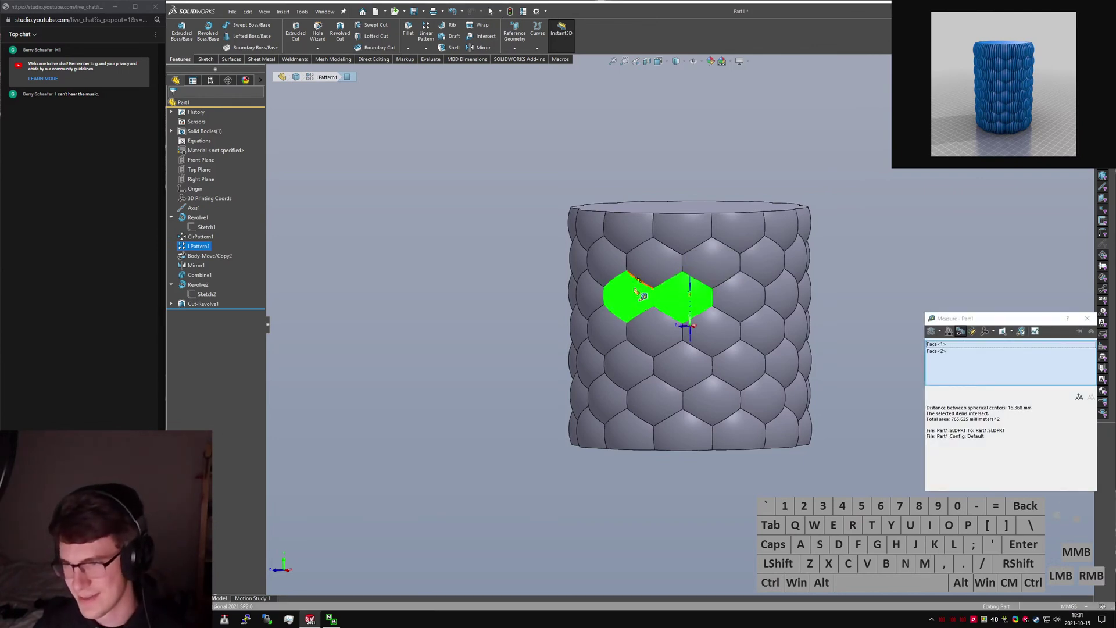
click(639, 295)
click(663, 274)
key(Escape)
click(623, 161)
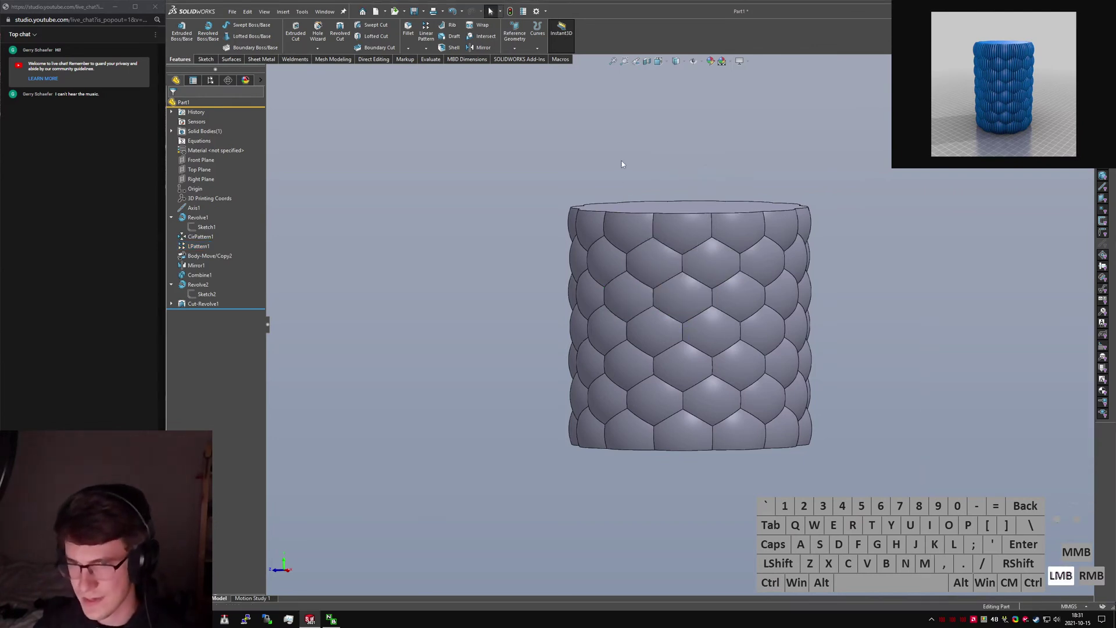
middle_drag(625, 161, 698, 156)
key(ctrl+1)
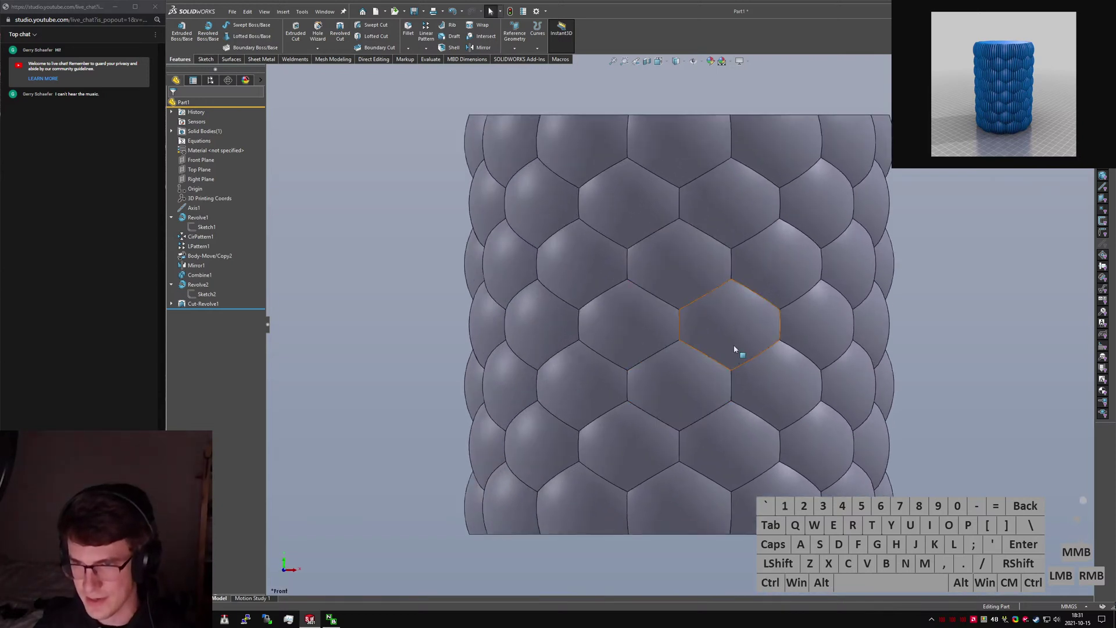
mouse_move(735, 349)
middle_down()
mouse_move(698, 371)
mouse_move(718, 349)
middle_up()
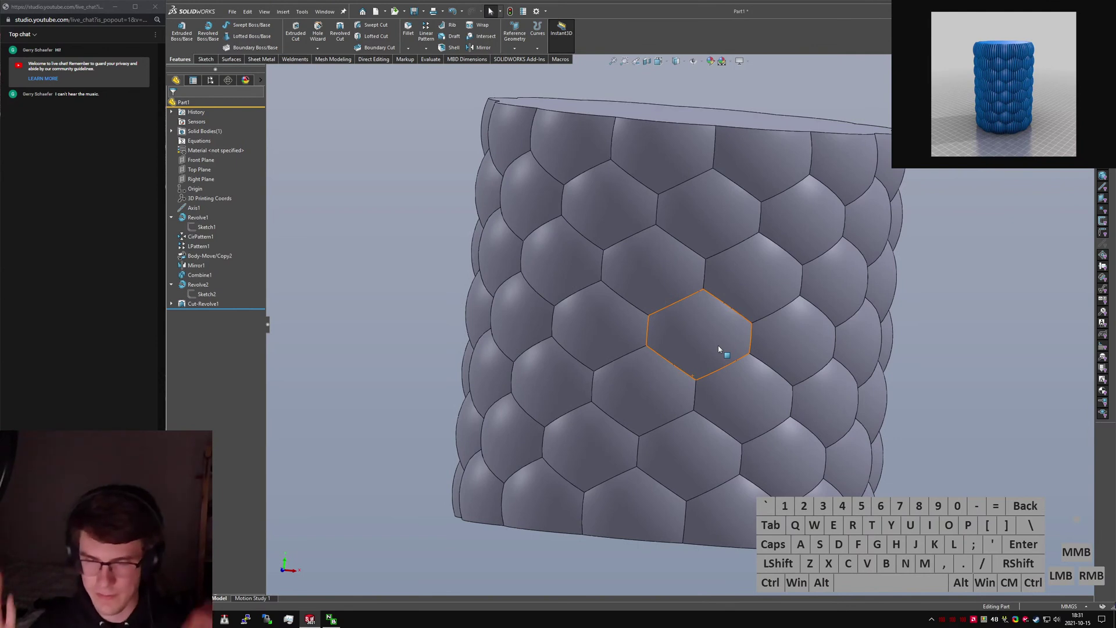
middle_drag(644, 362, 599, 386)
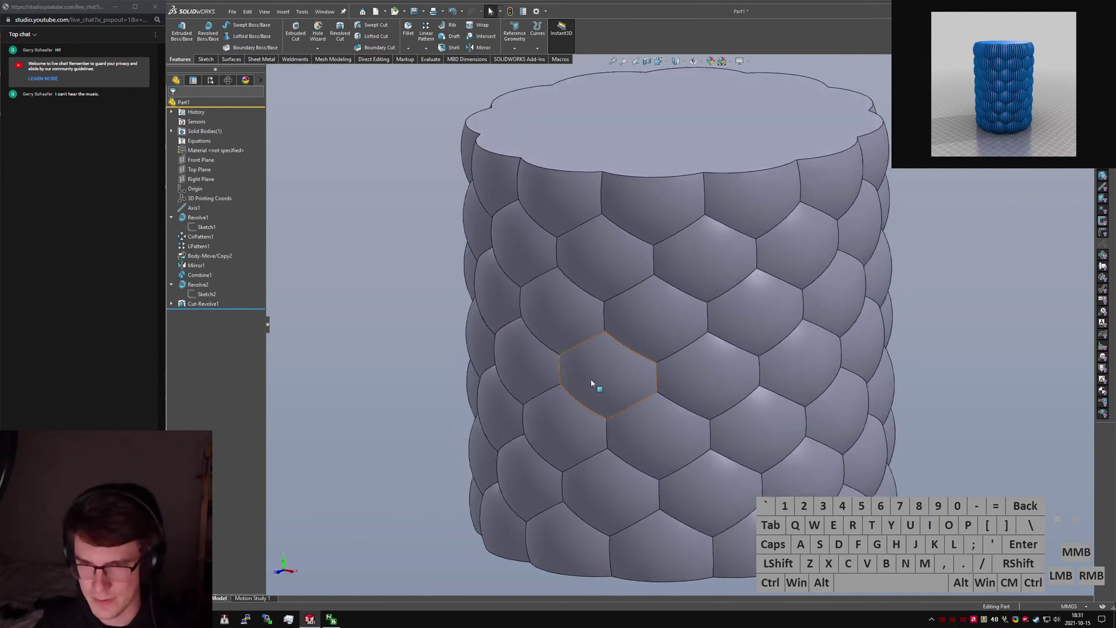
scroll(654, 408, down, 3)
middle_drag(661, 359, 633, 345)
key(ctrl+q)
key(ctrl+q)
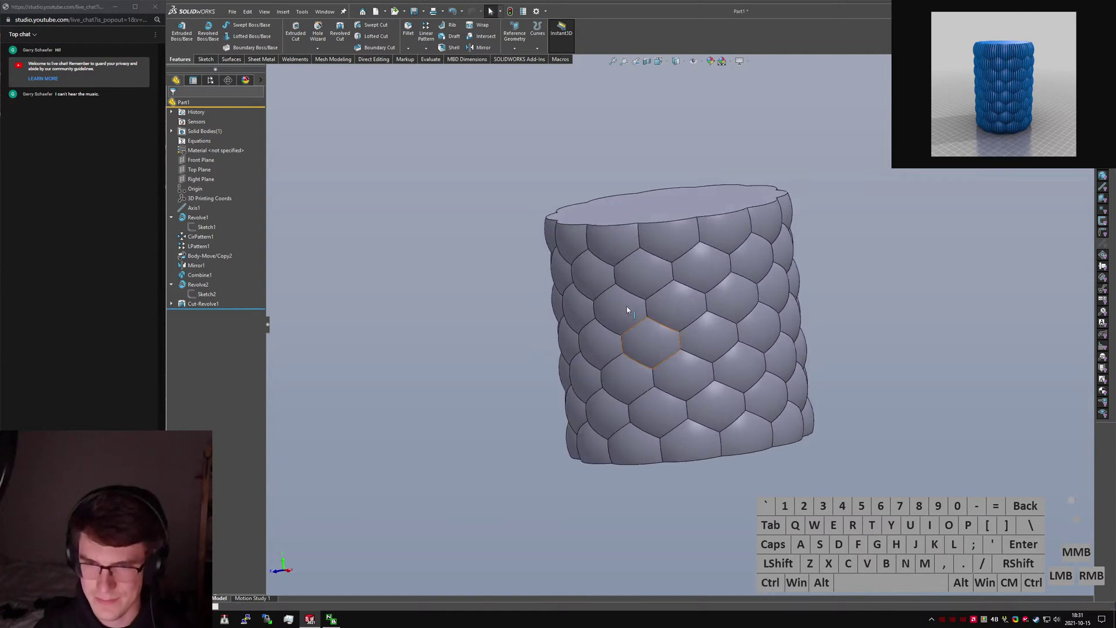
middle_drag(608, 249, 600, 223)
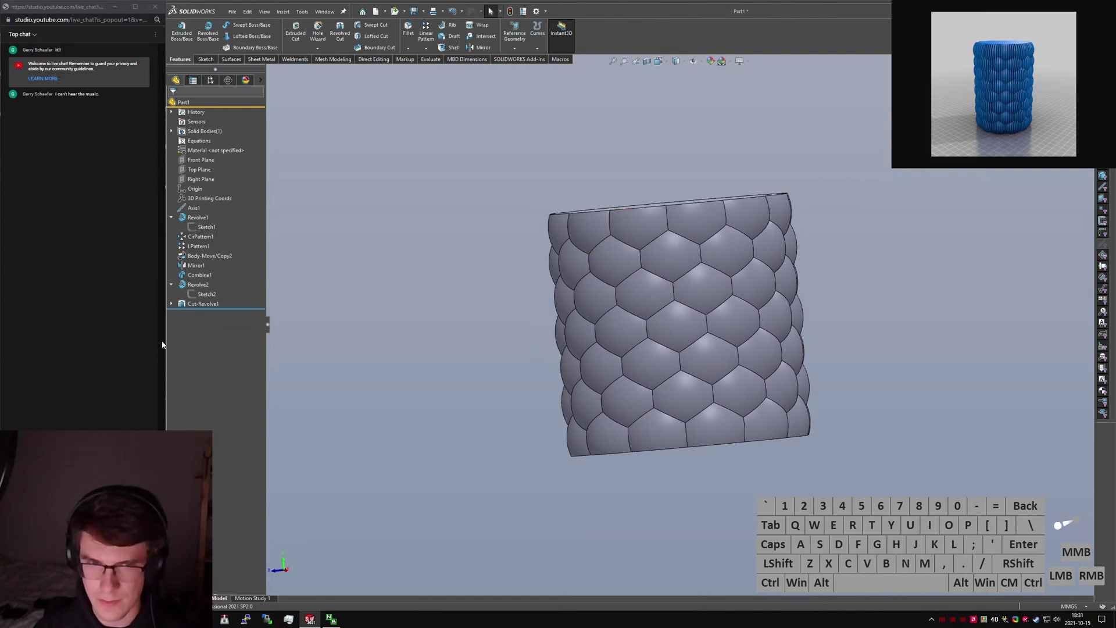
click(206, 294)
middle_drag(605, 278, 591, 278)
double_click(932, 360)
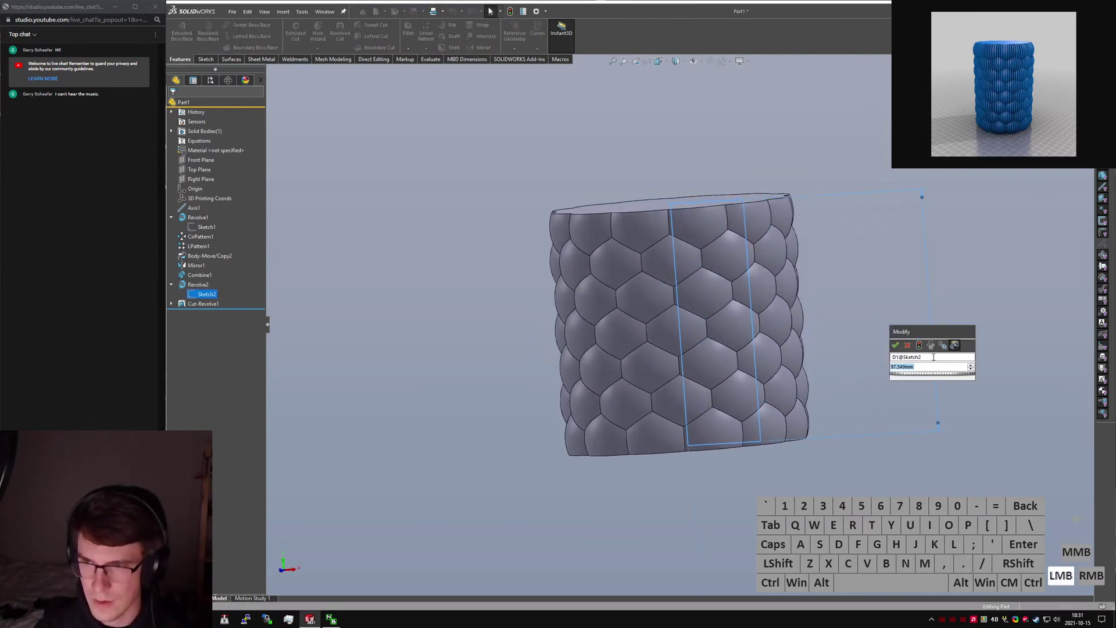
text(="T)
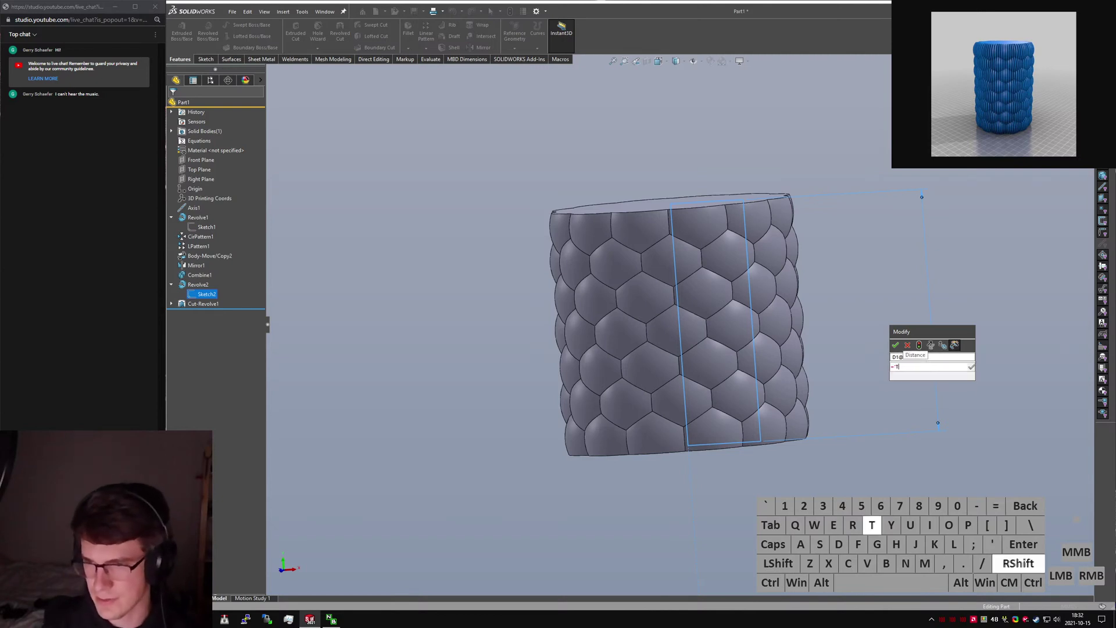
text(r)
key(BackSpace)
key(BackSpace)
key(BackSpace)
text(6*)
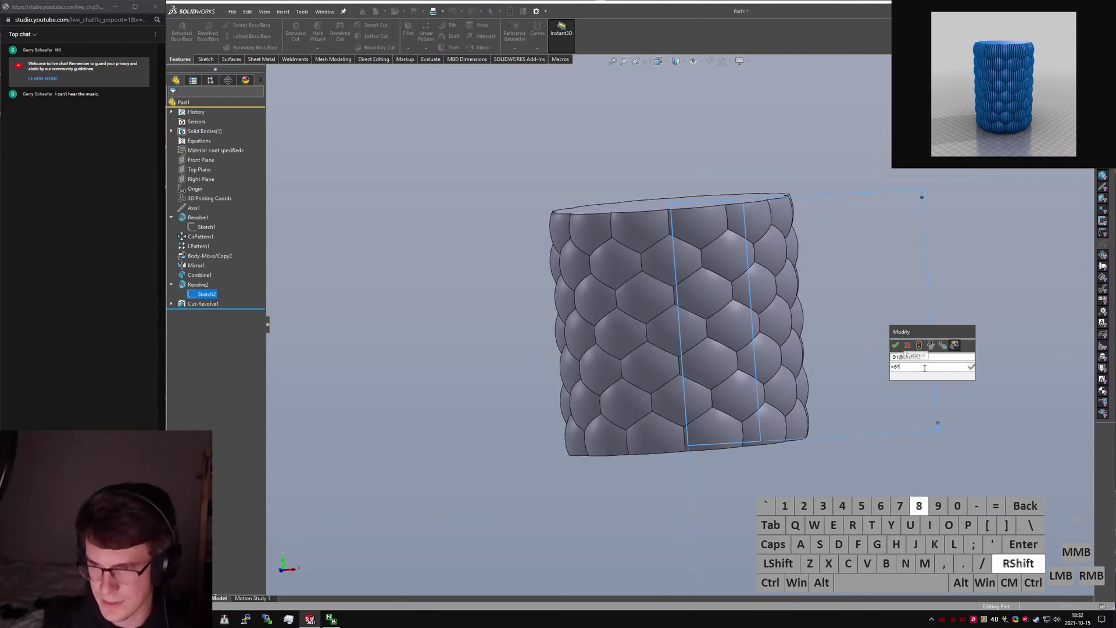
text(TrueHeight@)
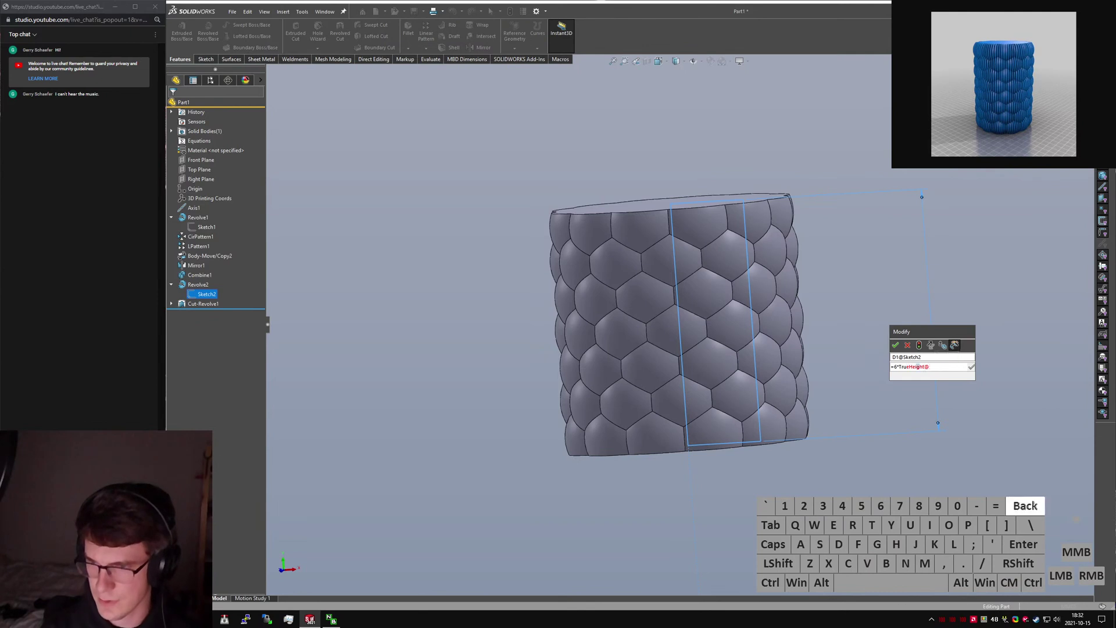
text(Sketch1")
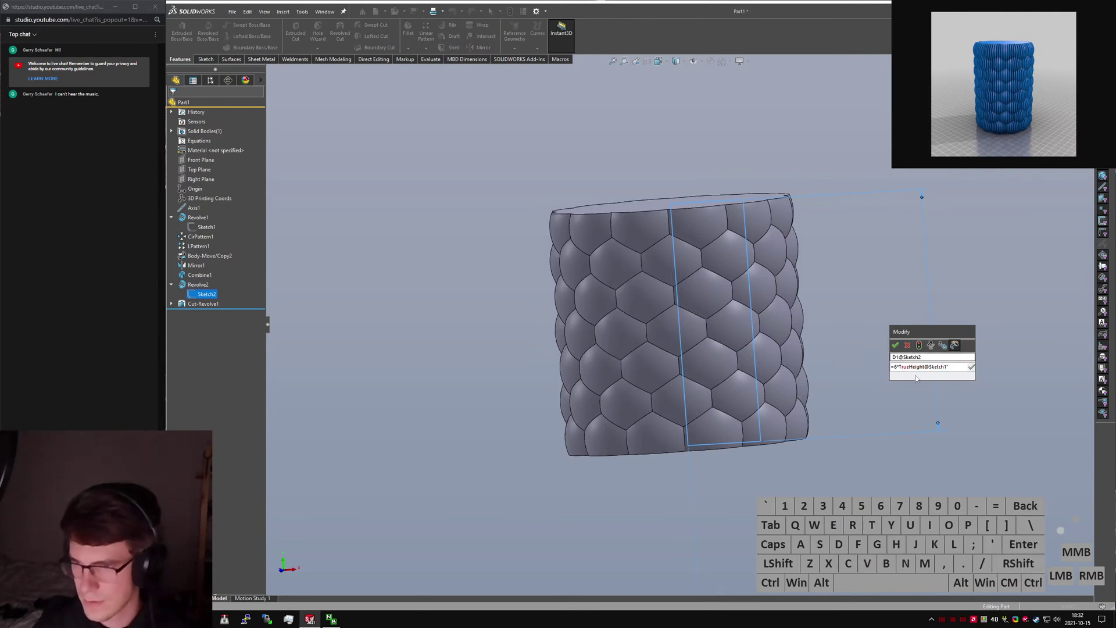
key(shift+Return)
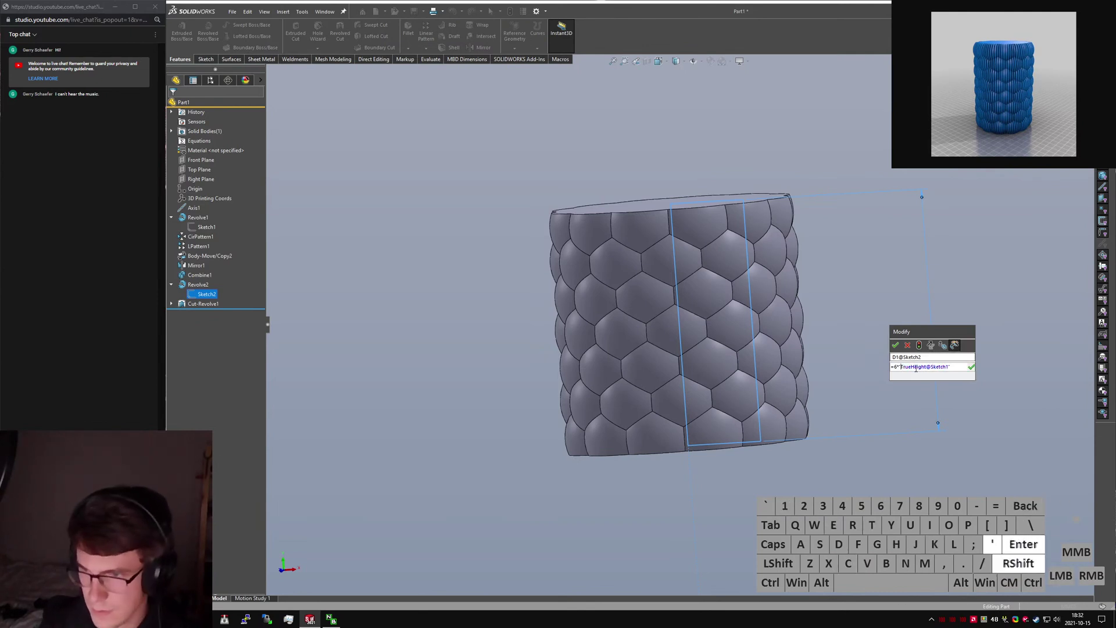
click(895, 345)
click(891, 343)
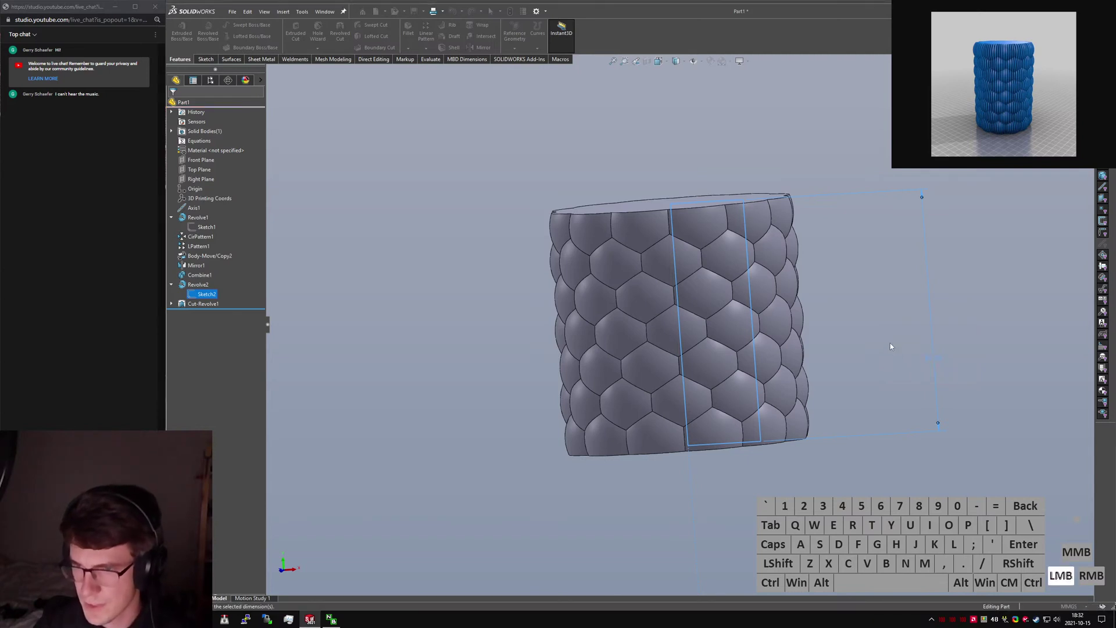
key(ctrl+q)
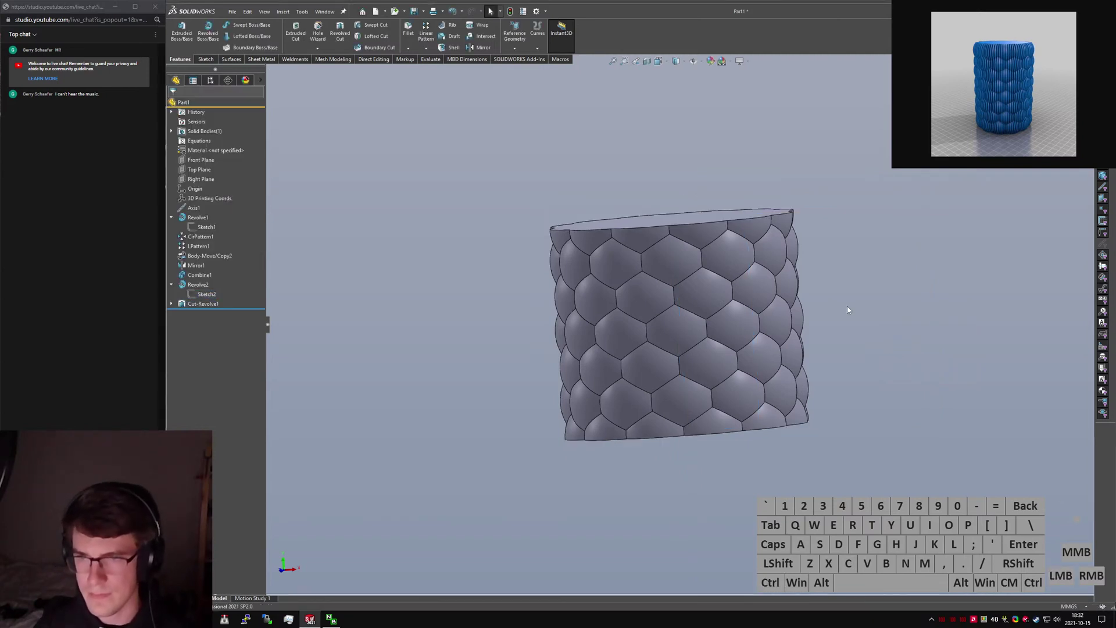
click(640, 300)
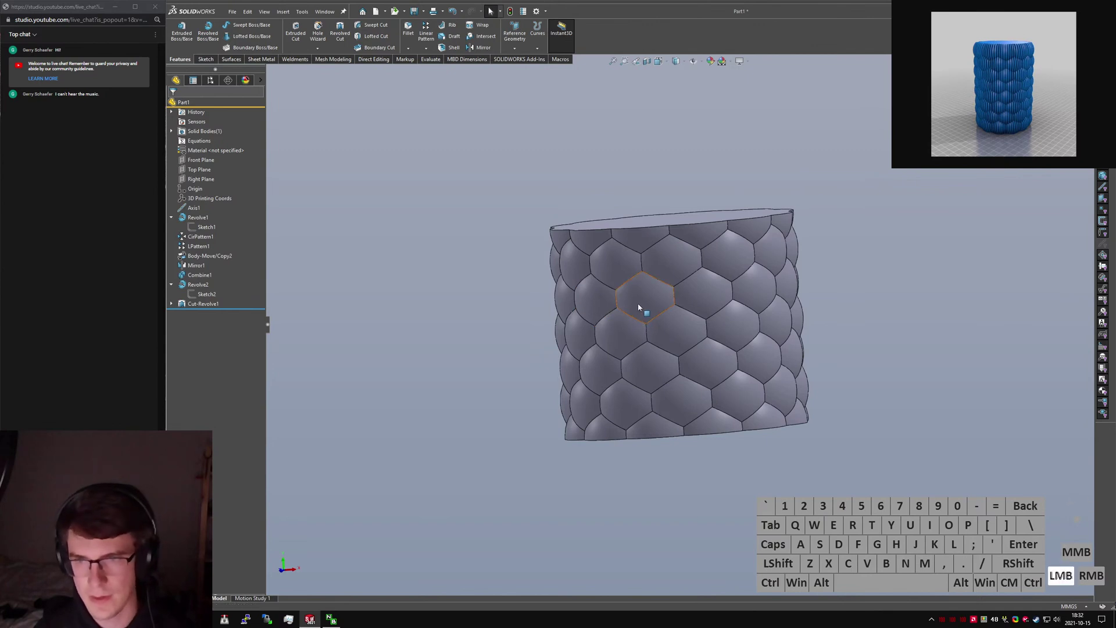
middle_drag(693, 355, 700, 346)
click(692, 353)
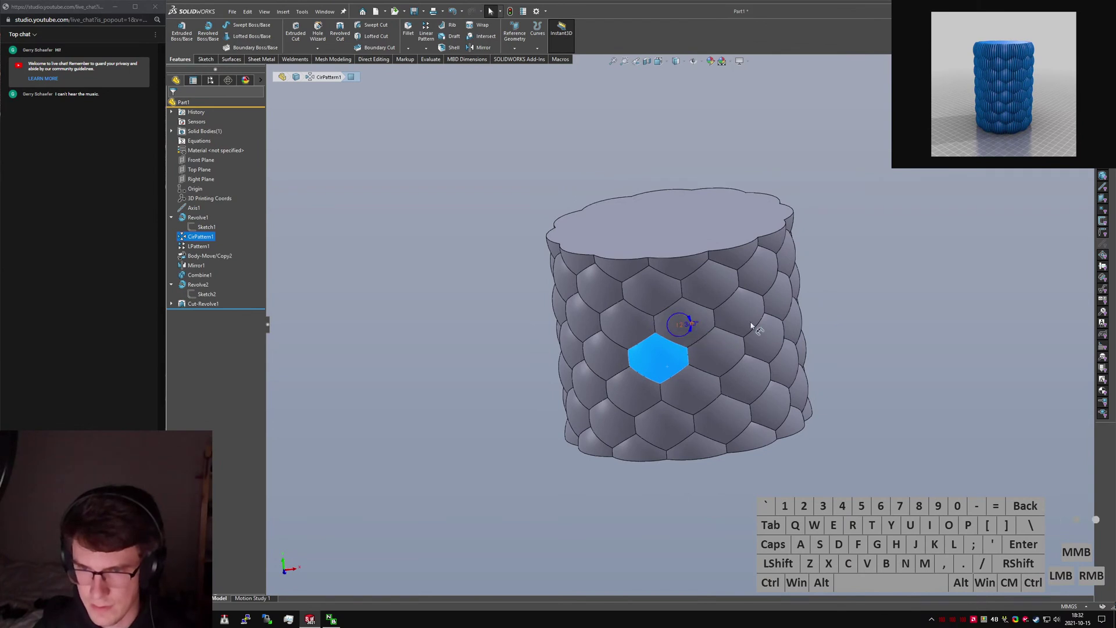
Clear the selection, go to the front view, and start an Offset Surface on the bubble faces.
click(838, 334)
middle_drag(627, 398, 650, 349)
click(435, 276)
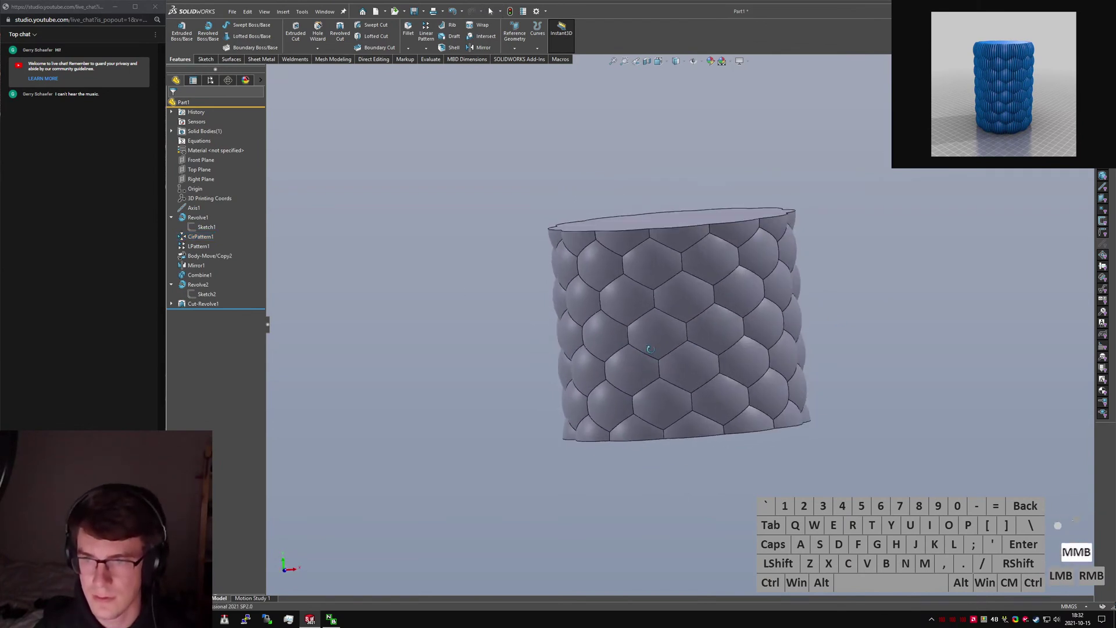
key(ctrl+1)
text(s)
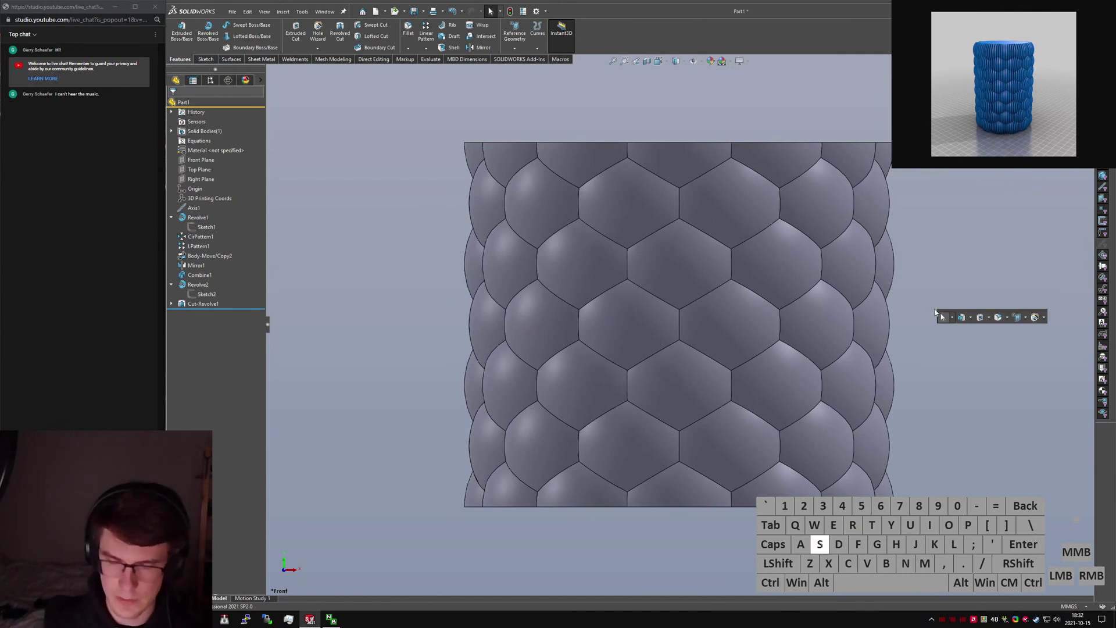
text(offset)
key(Return)
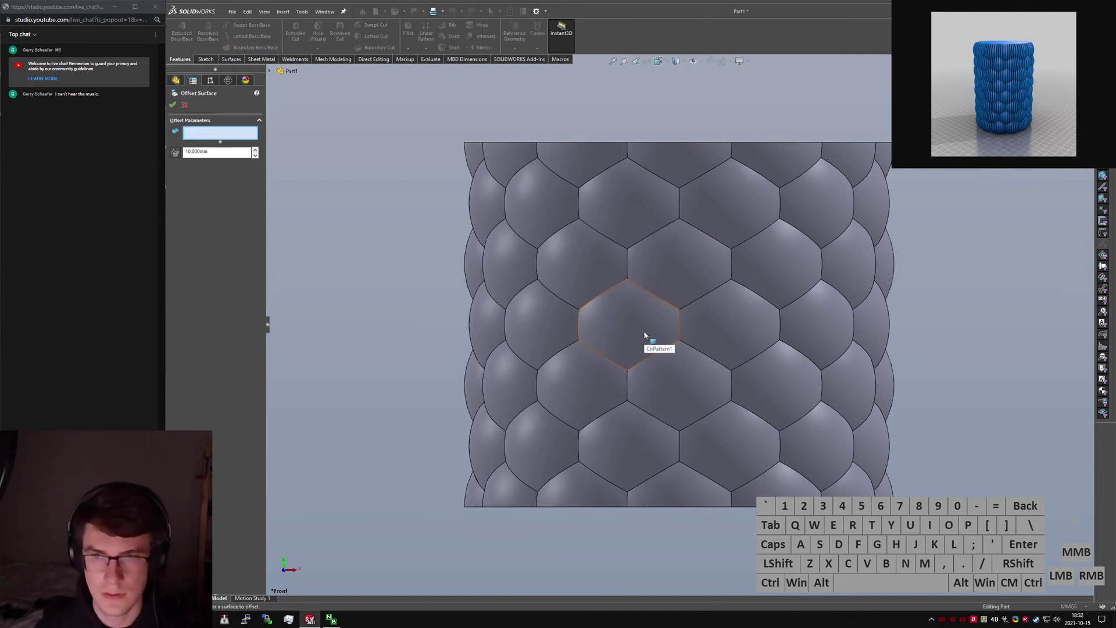
drag(830, 428, 953, 540)
Select all the part's faces for the offset, excluding the top and bottom end faces.
middle_drag(643, 189, 632, 221)
click(641, 244)
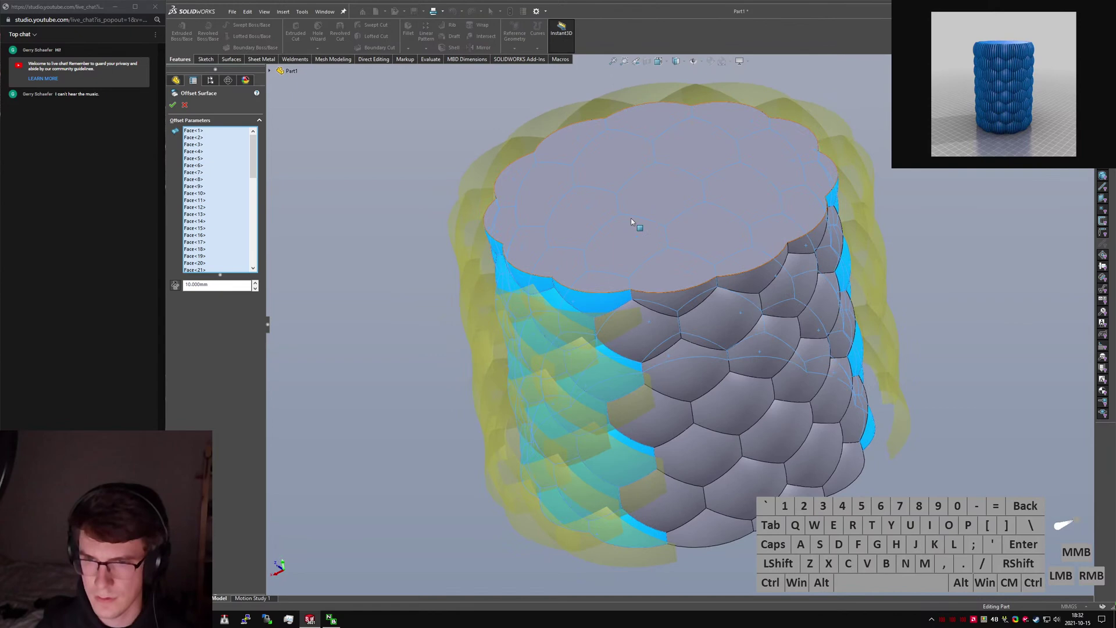
click(671, 341)
middle_drag(670, 340, 653, 241)
right_click(222, 200)
click(243, 217)
key(ctrl+a)
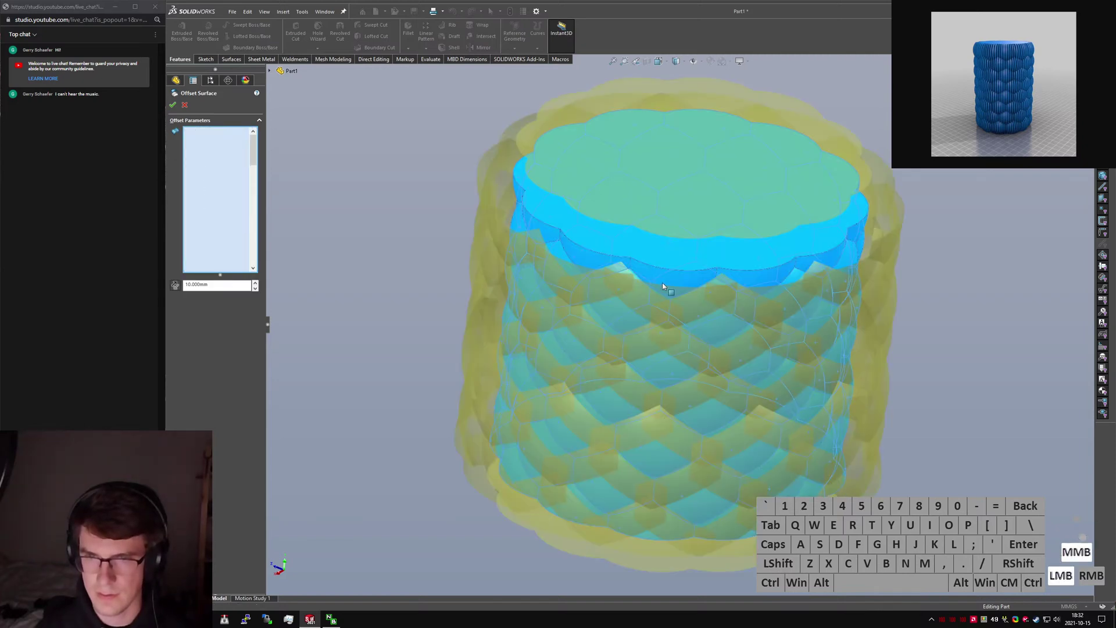
middle_drag(663, 286, 685, 117)
click(668, 452)
middle_drag(533, 294, 535, 386)
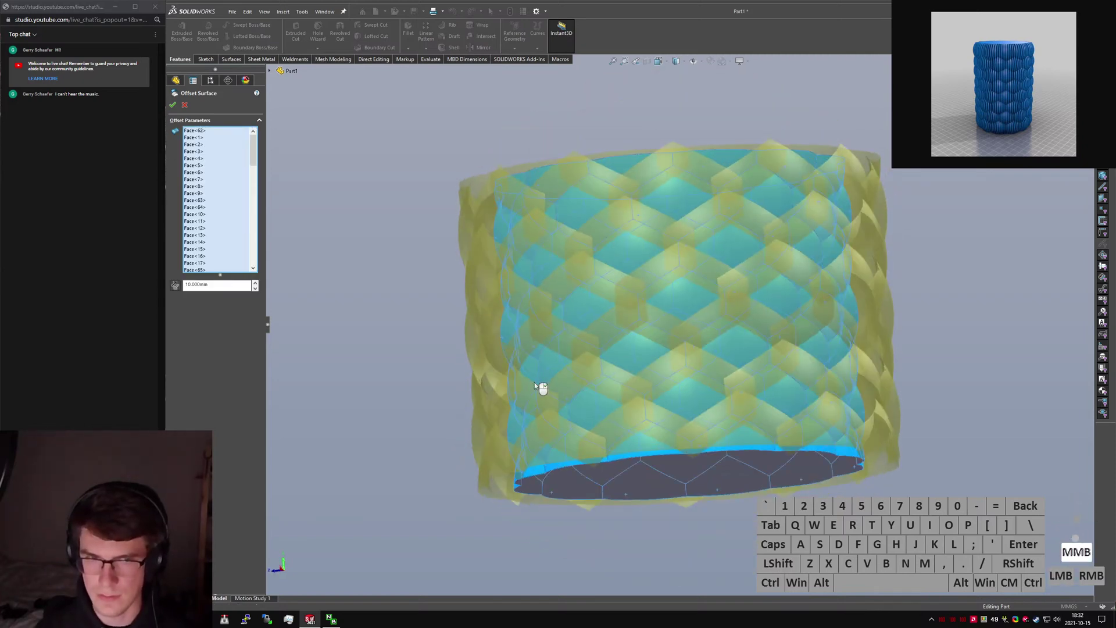
Set a reversed 1 mm offset distance, then roll the history back above Surface-Offset1.
drag(150, 275, 149, 276)
text(1)
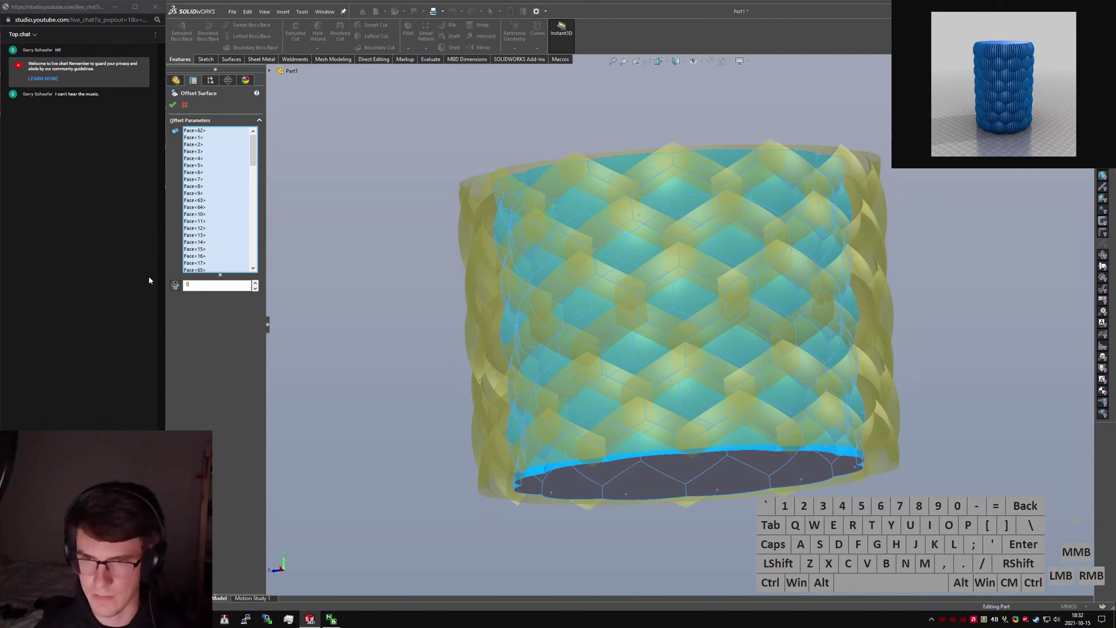
key(Return)
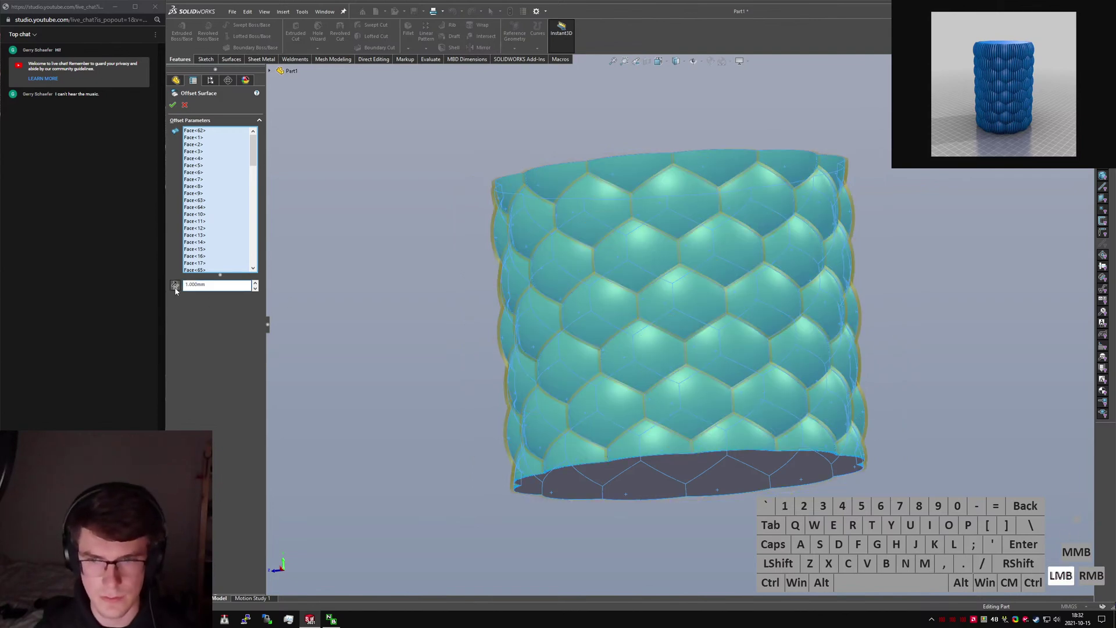
click(175, 286)
middle_drag(461, 242, 471, 360)
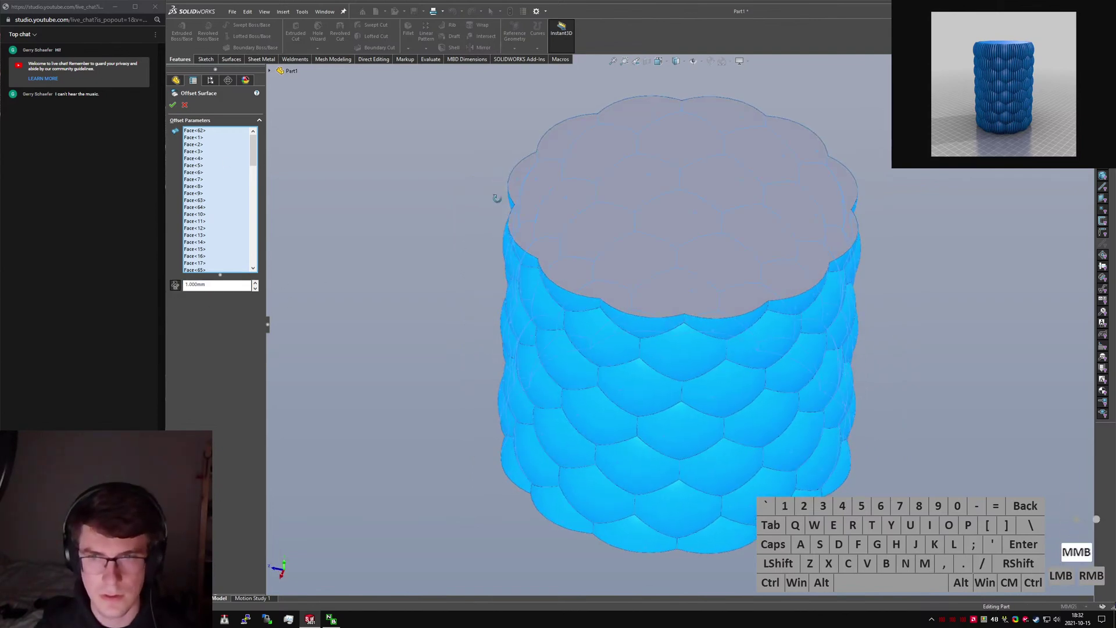
middle_drag(497, 198, 494, 138)
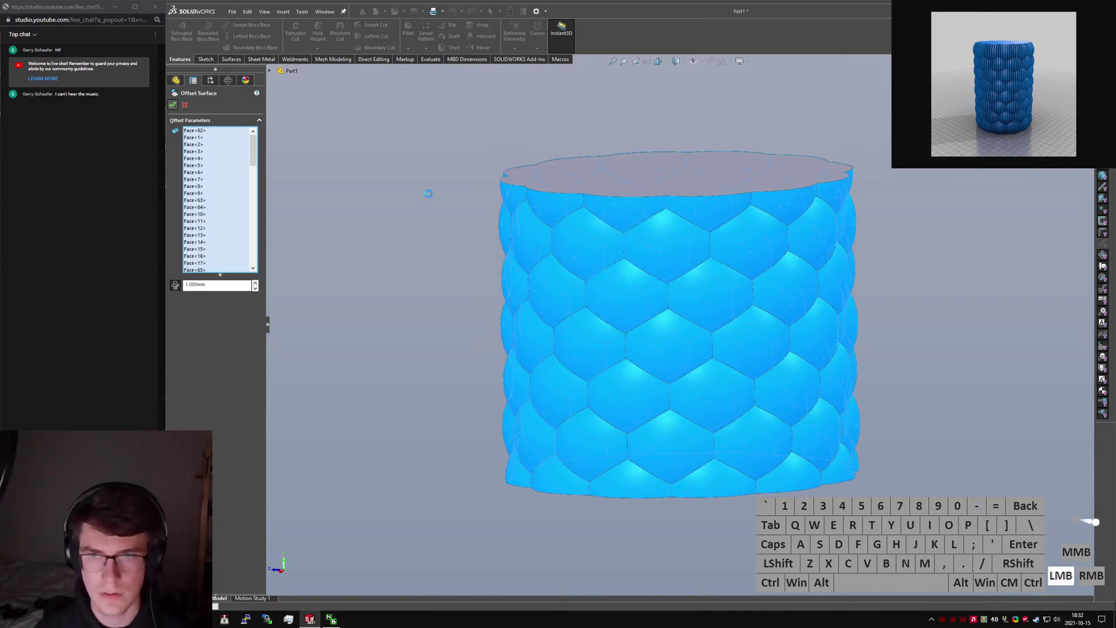
drag(245, 328, 243, 323)
text(sdelete)
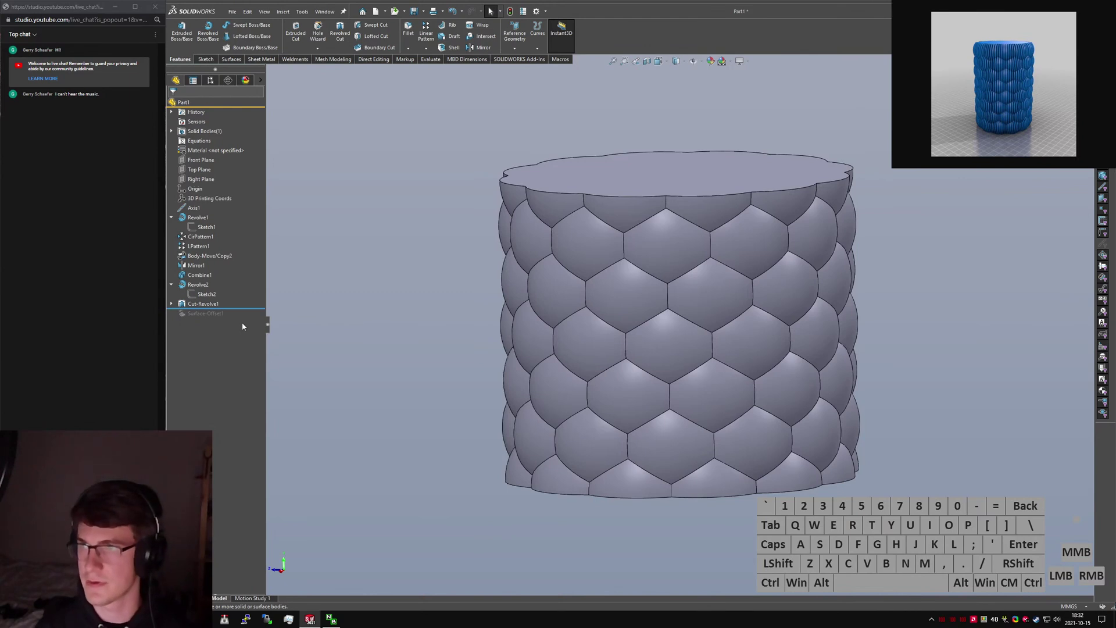
Delete both end faces of the cylinder with Delete Face.
key(Return)
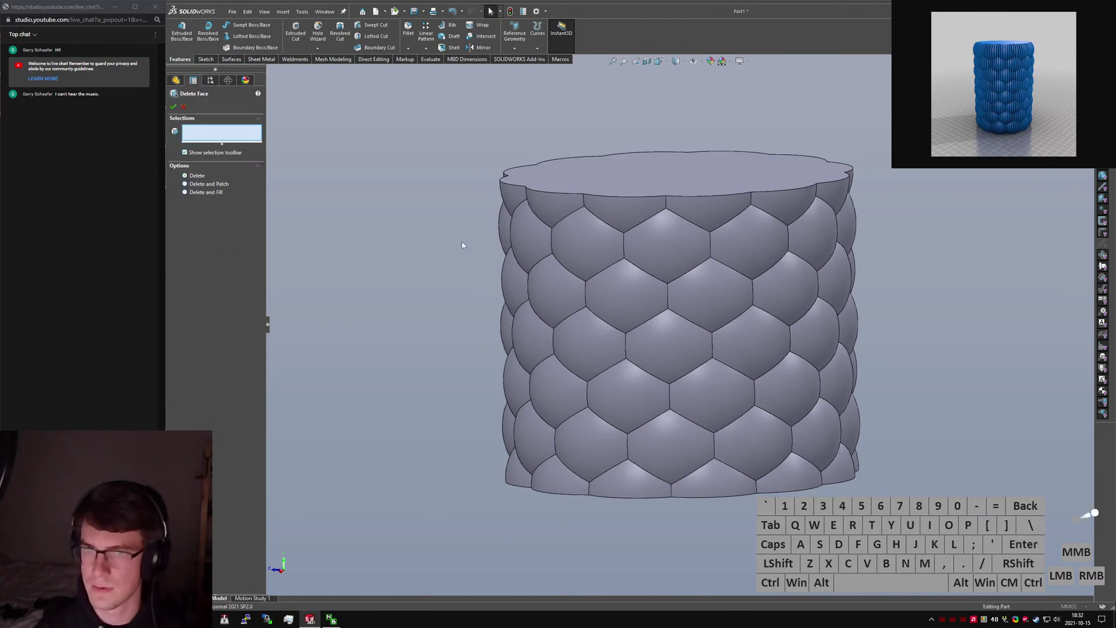
click(646, 172)
middle_drag(645, 172, 662, 329)
click(662, 331)
right_click(661, 390)
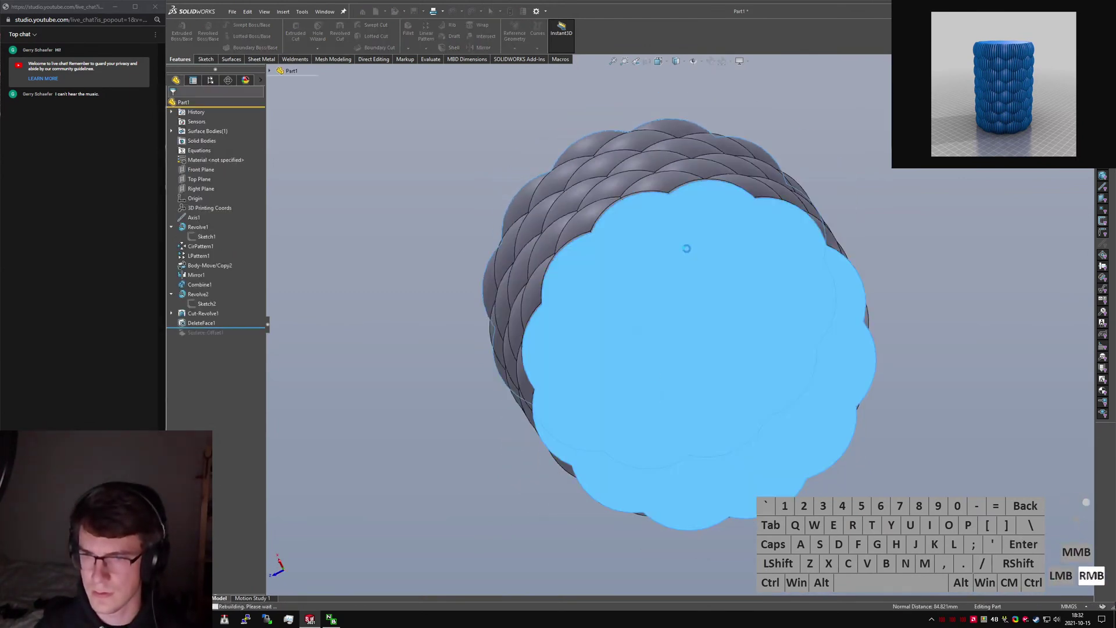
middle_drag(641, 268, 246, 332)
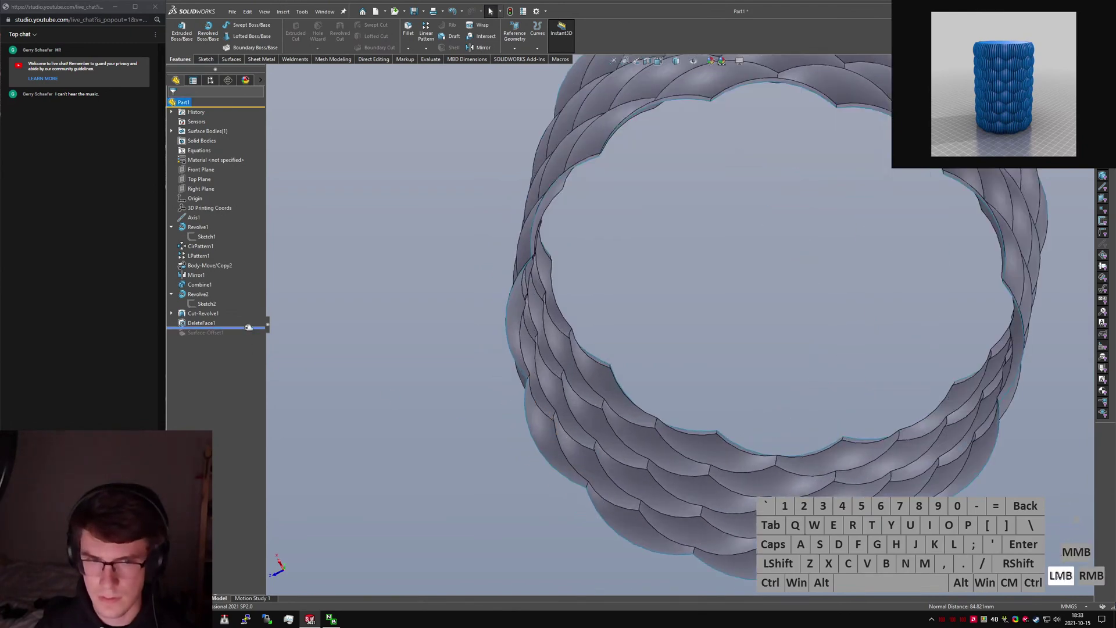
Roll forward, inspect the failing Surface-Offset1, and cancel its edit.
drag(248, 328, 250, 339)
click(210, 334)
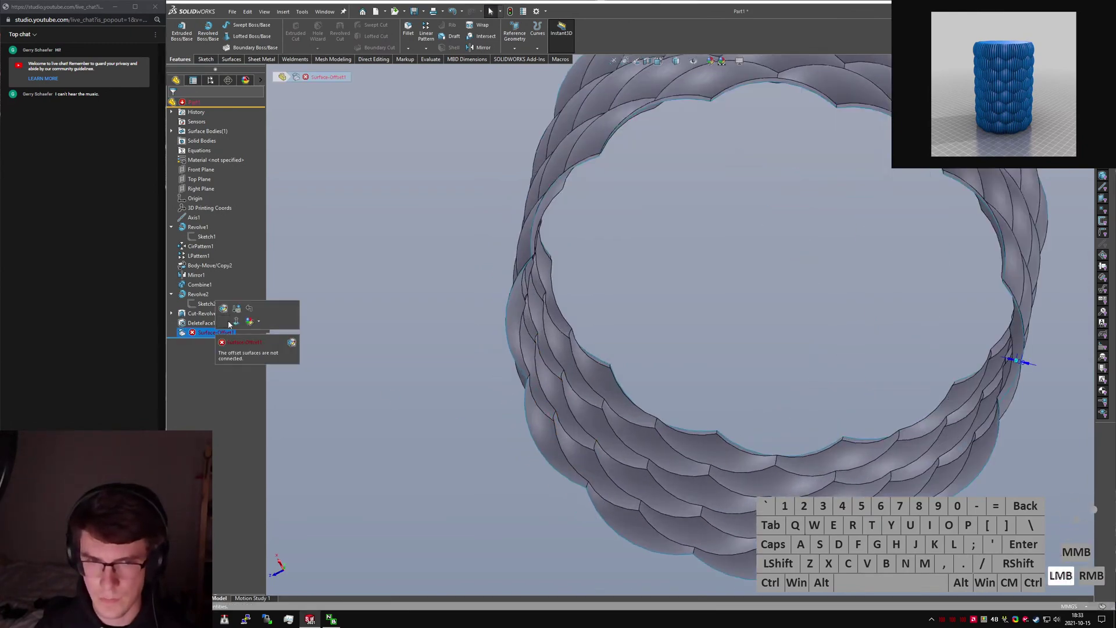
click(224, 309)
key(f)
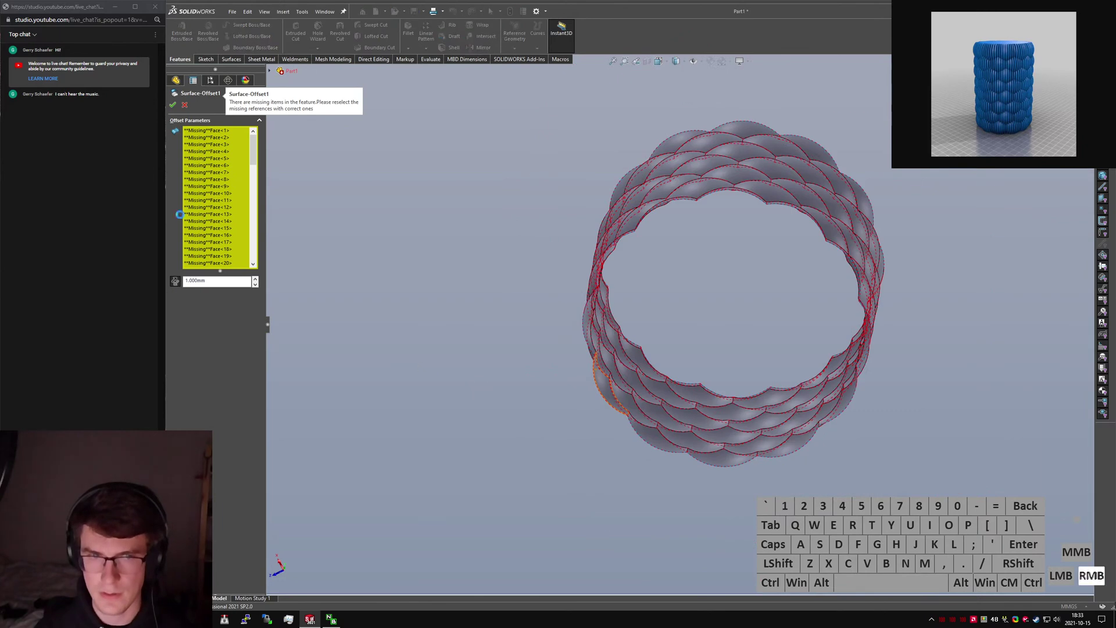
right_click(208, 214)
click(297, 143)
click(184, 105)
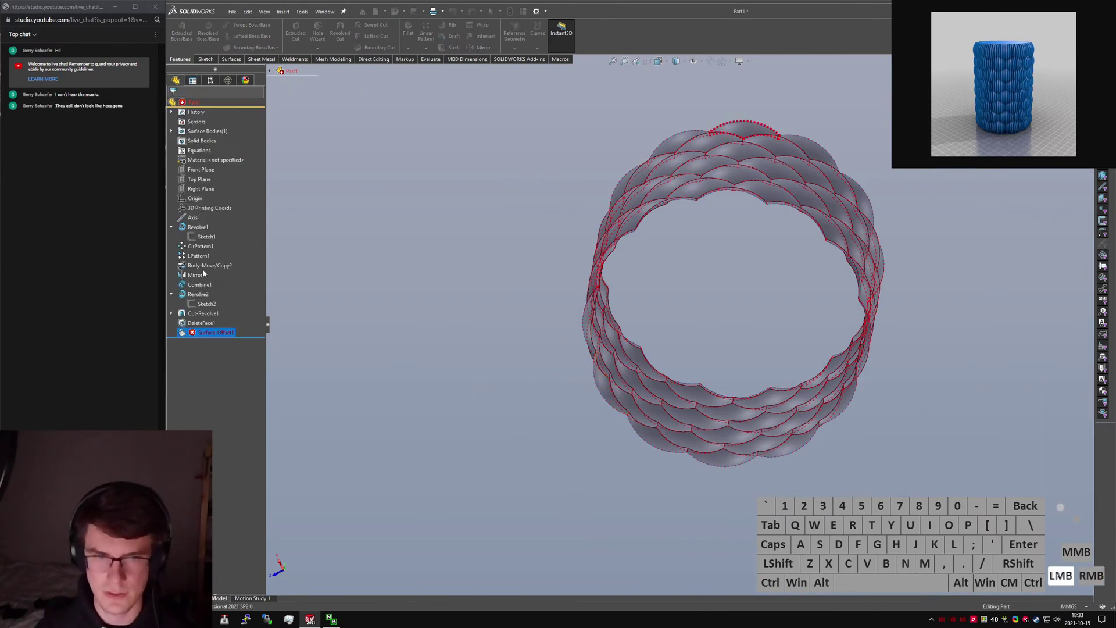
Delete DeleteFace1 from the tree and measure two adjacent scales, 16.37 mm apart.
key(Return)
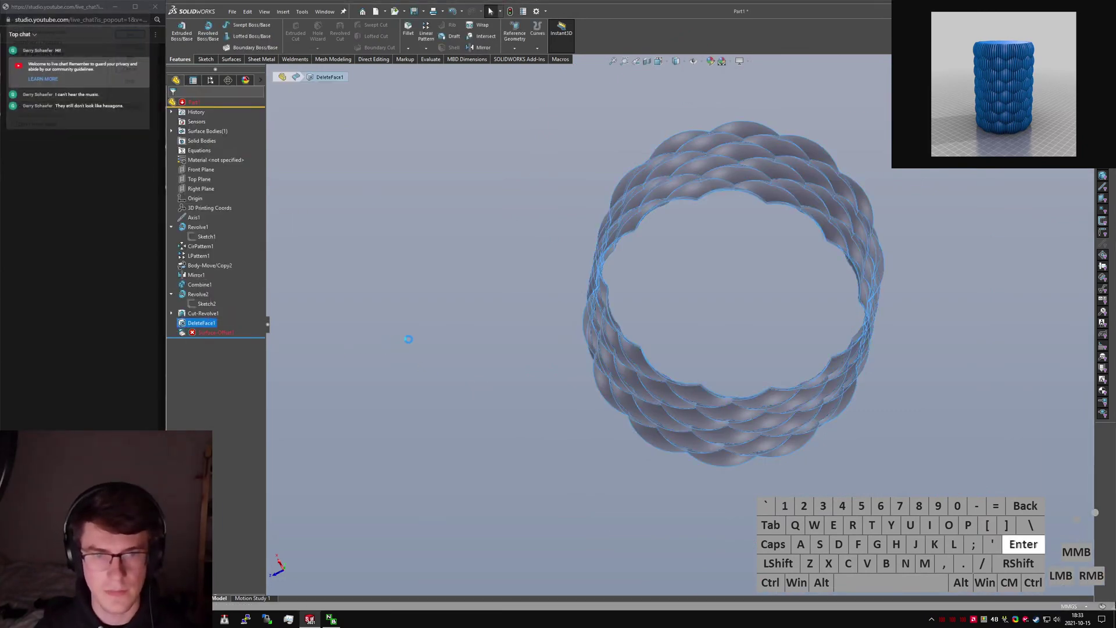
middle_drag(727, 232, 733, 320)
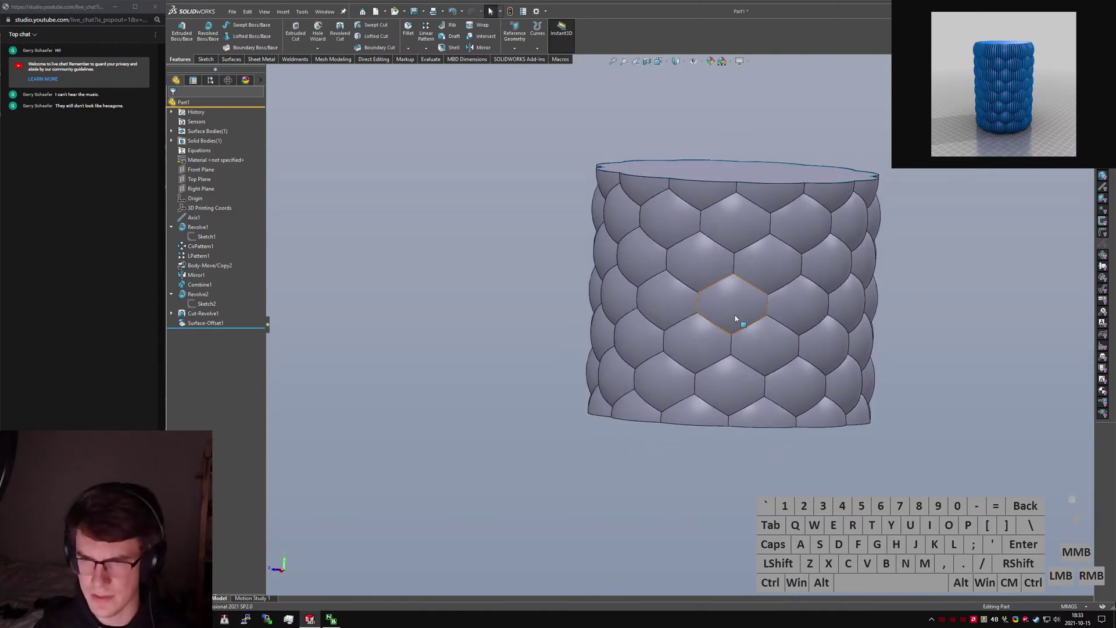
click(732, 317)
ctrl+click(698, 278)
key(m)
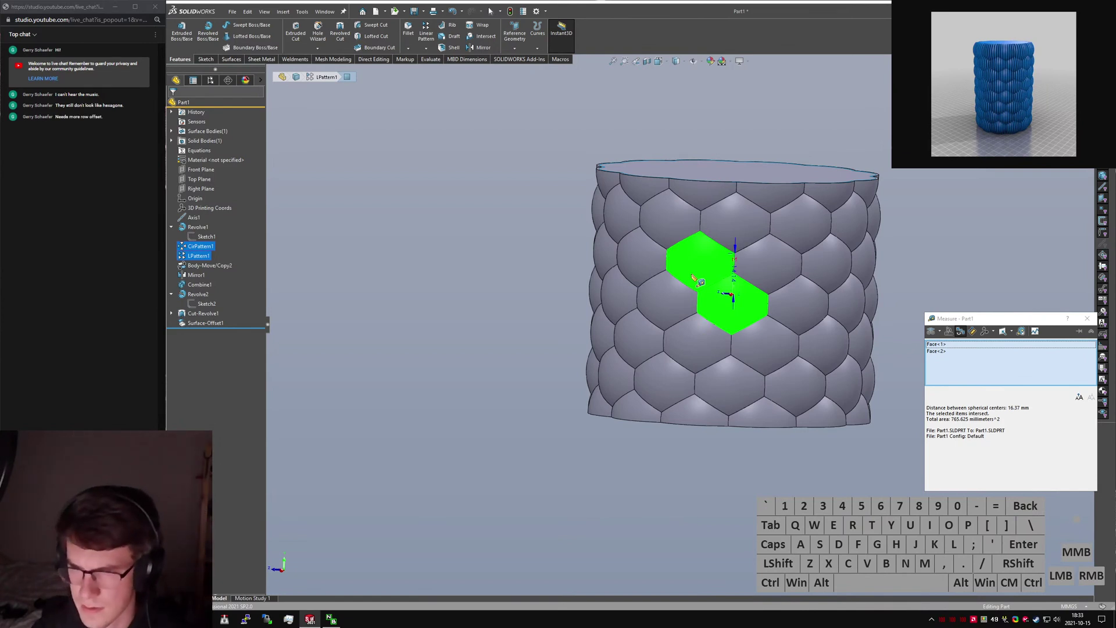
scroll(761, 314, down, 5)
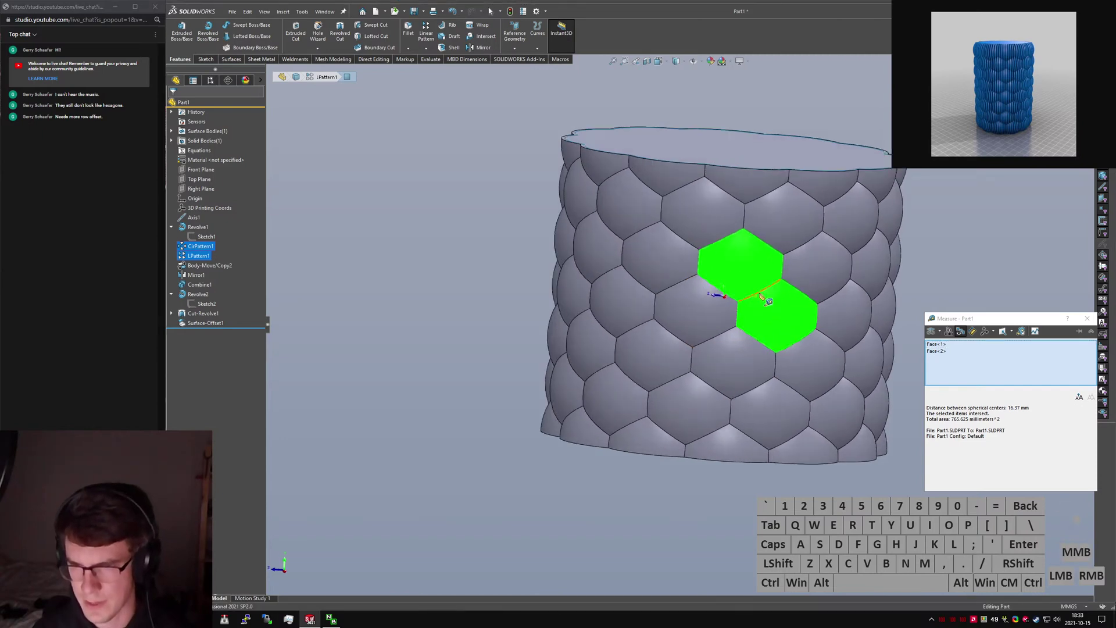
scroll(703, 325, up, 5)
key(Escape)
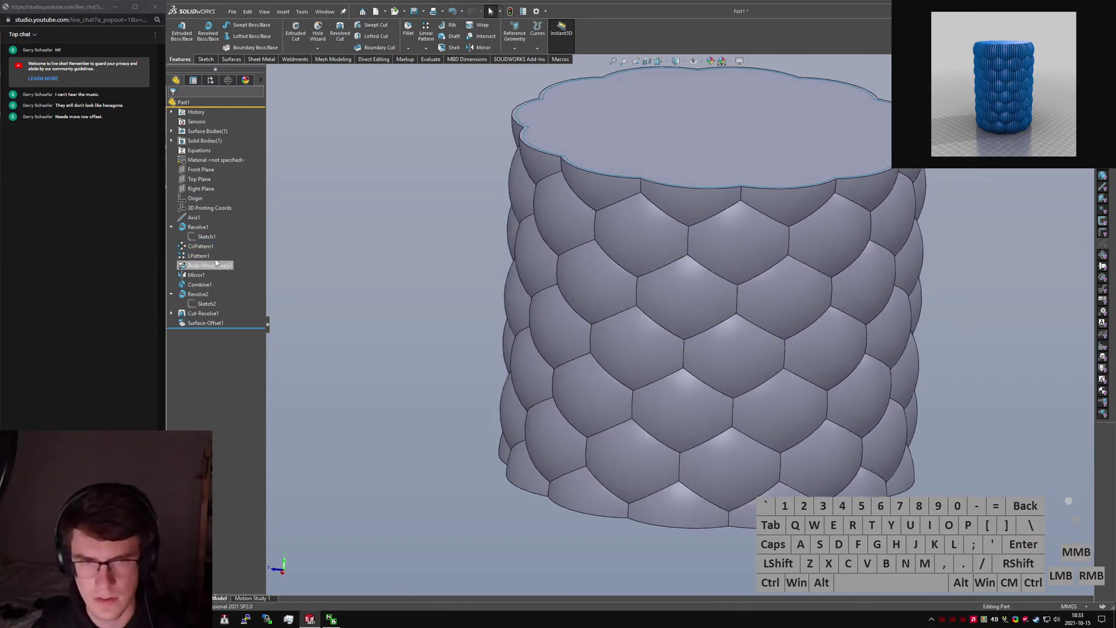
click(206, 237)
Orbit the part and display the bubble sketch's dimensions.
mouse_move(324, 249)
middle_down()
mouse_move(598, 337)
mouse_move(800, 368)
middle_up()
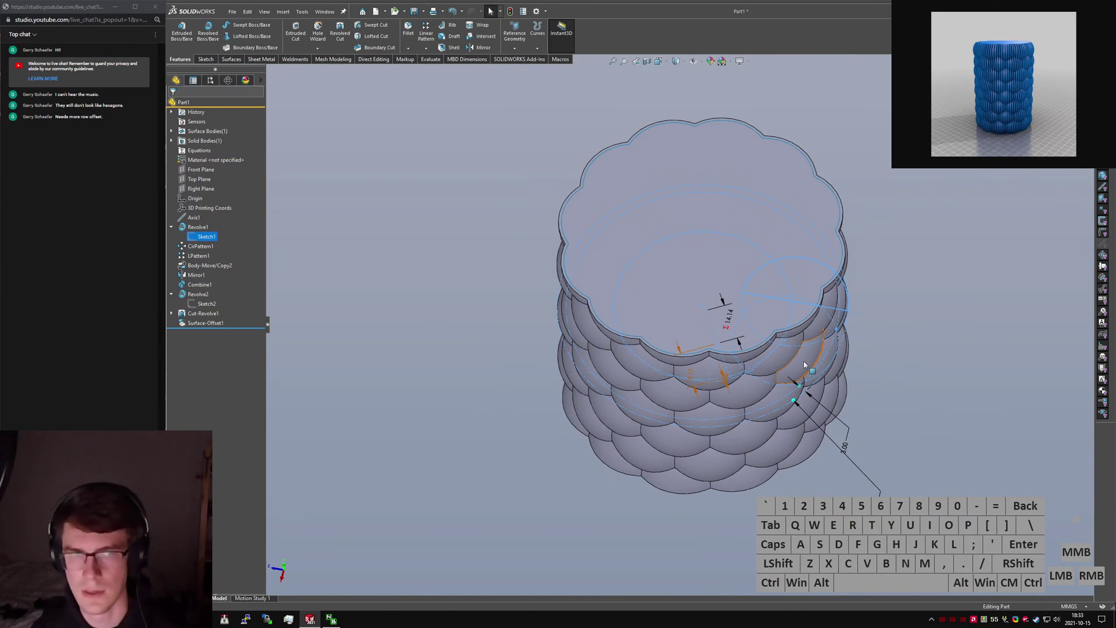
middle_drag(741, 437, 754, 327)
scroll(707, 337, down, 4)
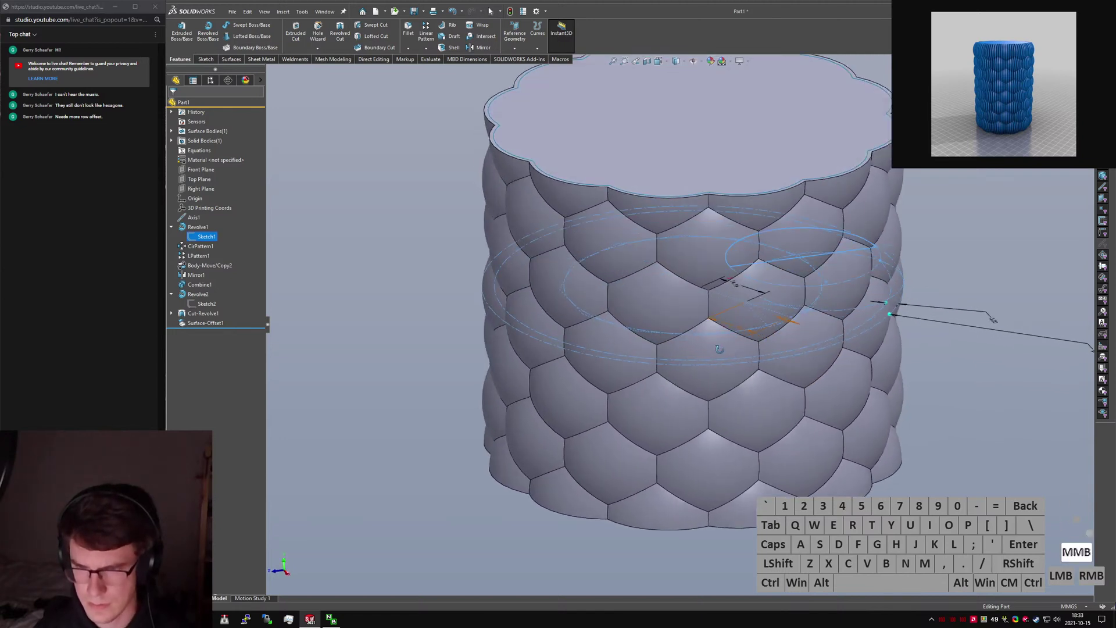
click(955, 409)
middle_drag(954, 413, 792, 342)
click(793, 342)
scroll(814, 393, up, 3)
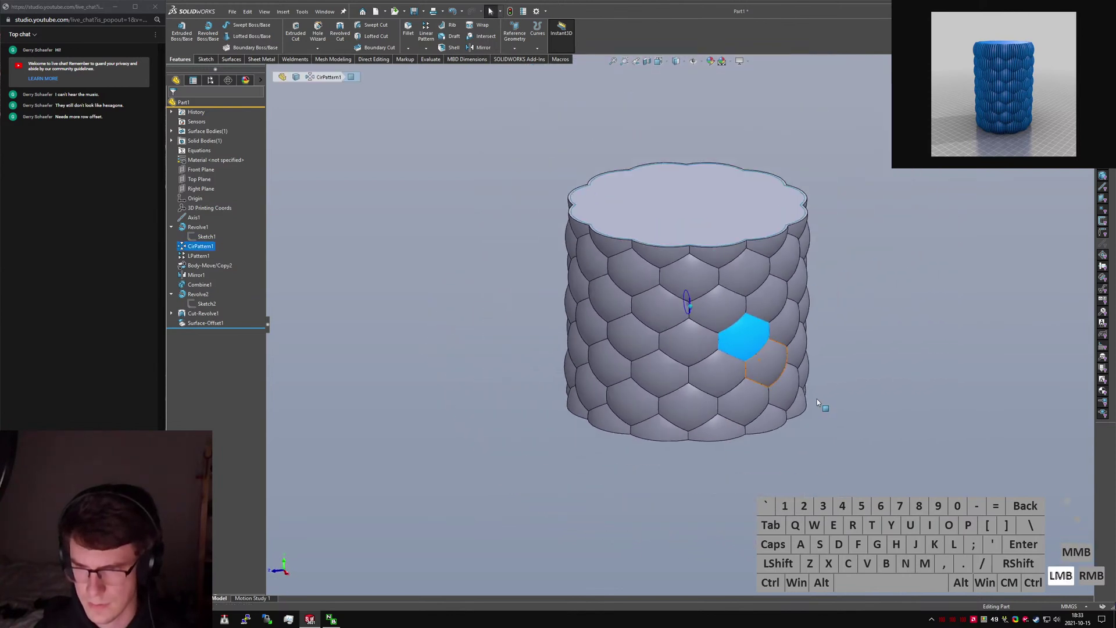
middle_drag(819, 402, 692, 308)
click(692, 304)
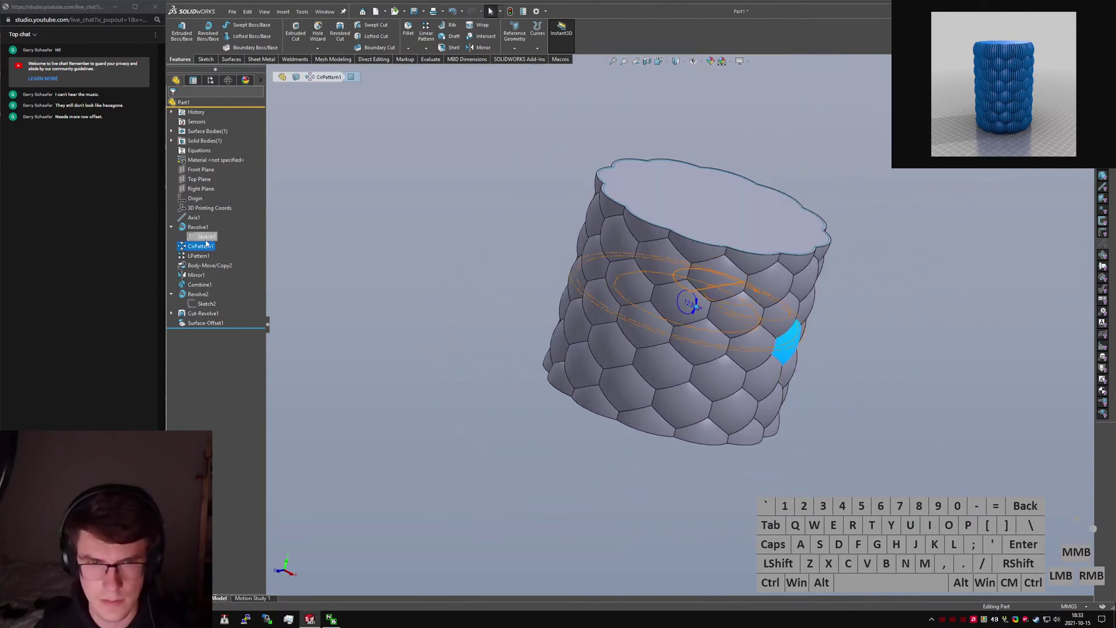
middle_drag(855, 352, 881, 350)
click(851, 344)
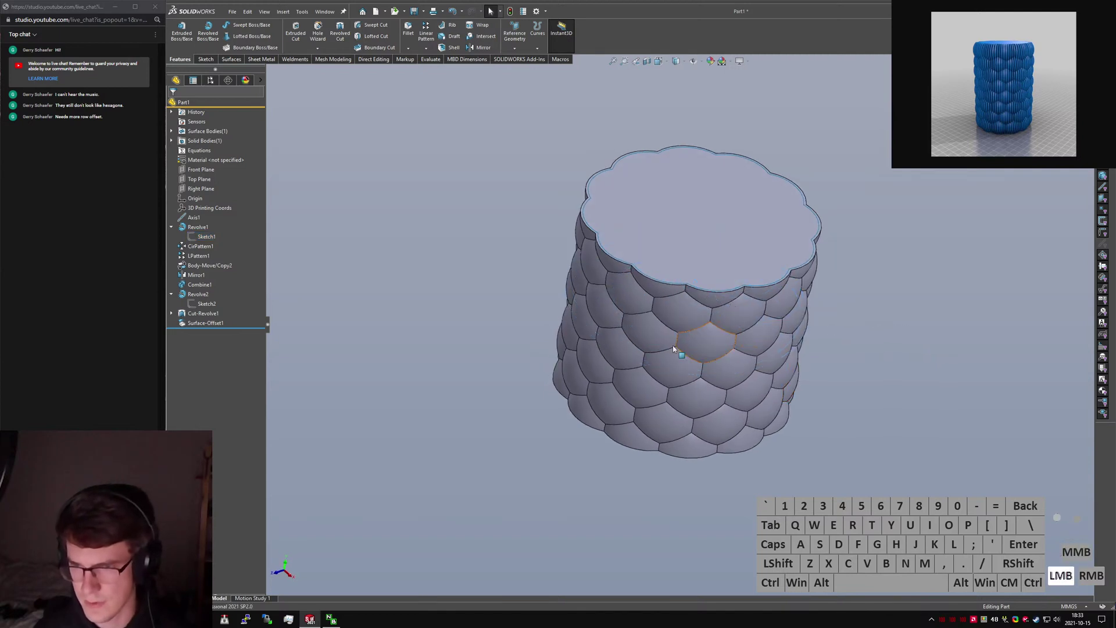
middle_drag(675, 348, 625, 343)
click(198, 238)
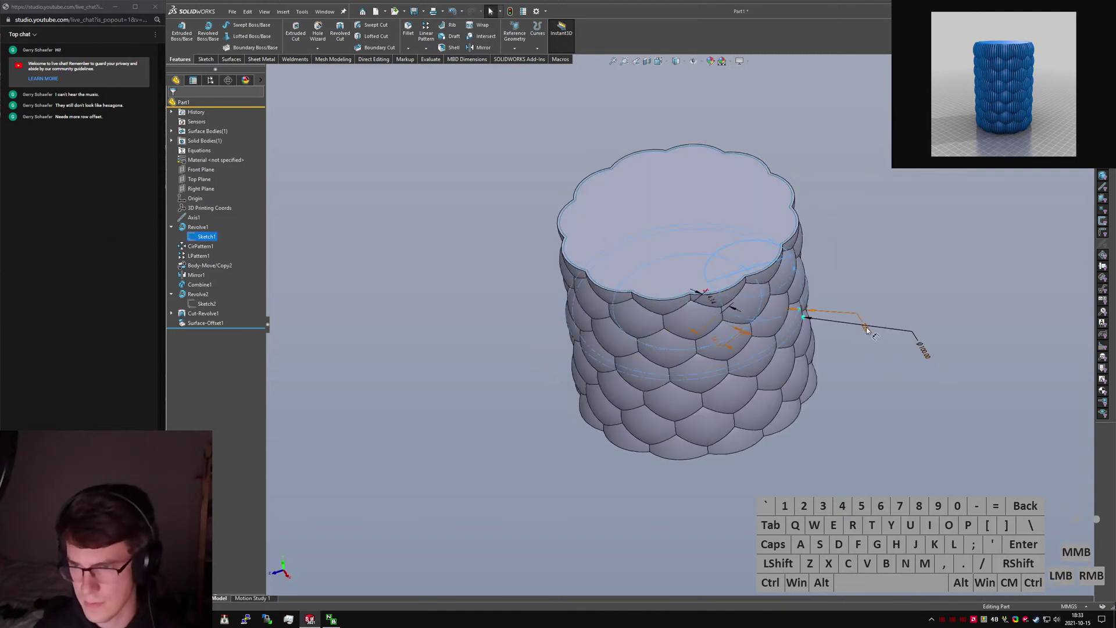
Set the D2@Sketch1 dimension to 5 mm and inspect the rebuilt bubbles.
drag(866, 329, 881, 401)
click(881, 400)
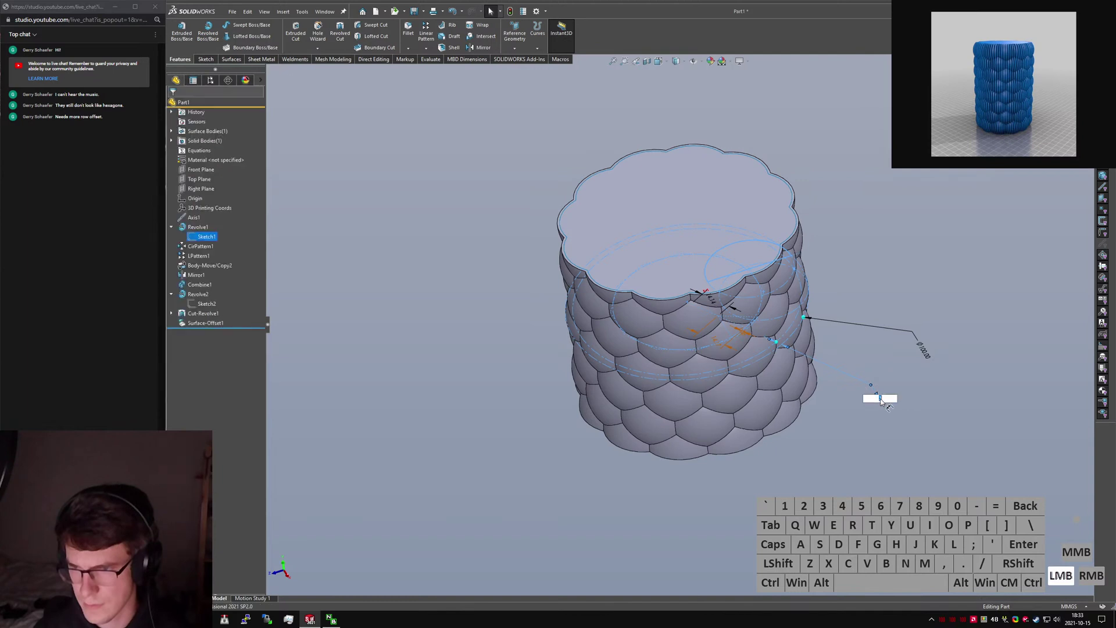
text(5)
key(Return)
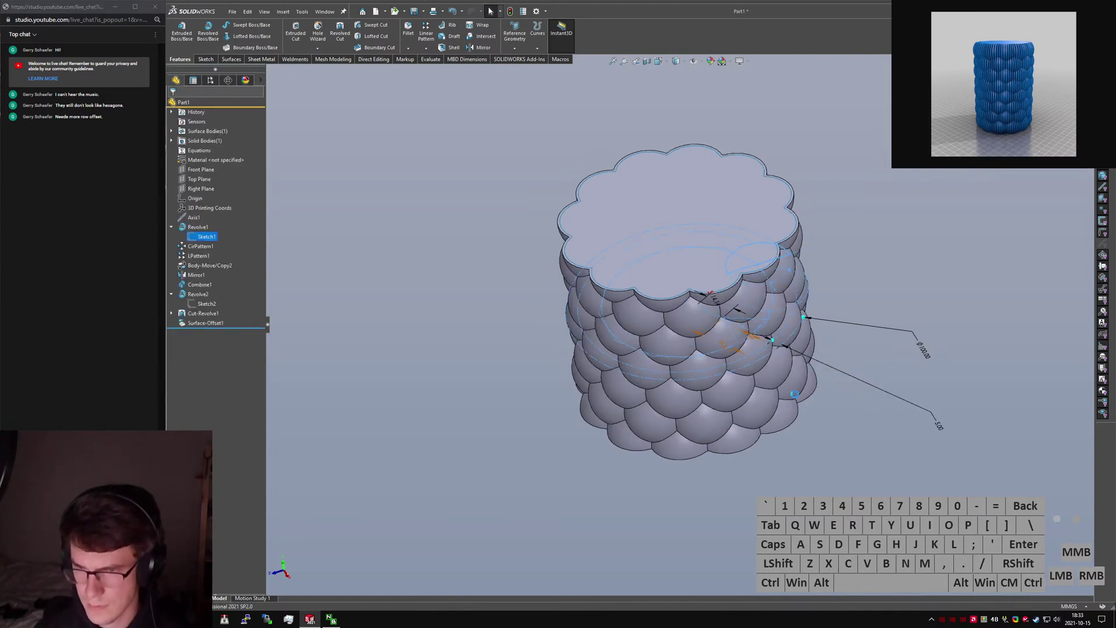
middle_drag(701, 350, 706, 314)
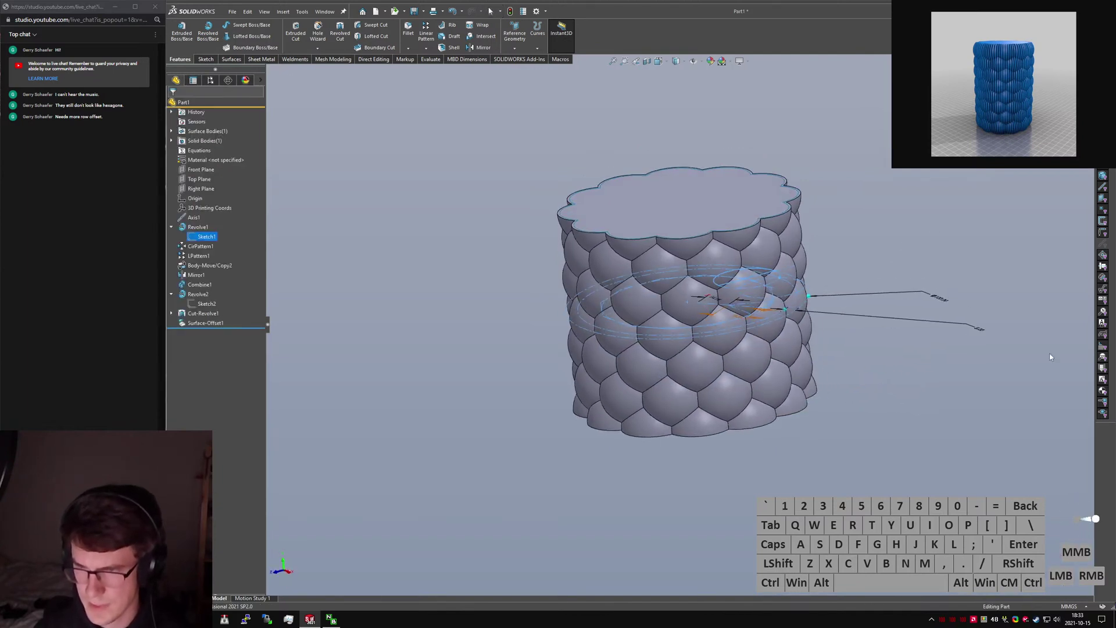
middle_drag(980, 331, 905, 444)
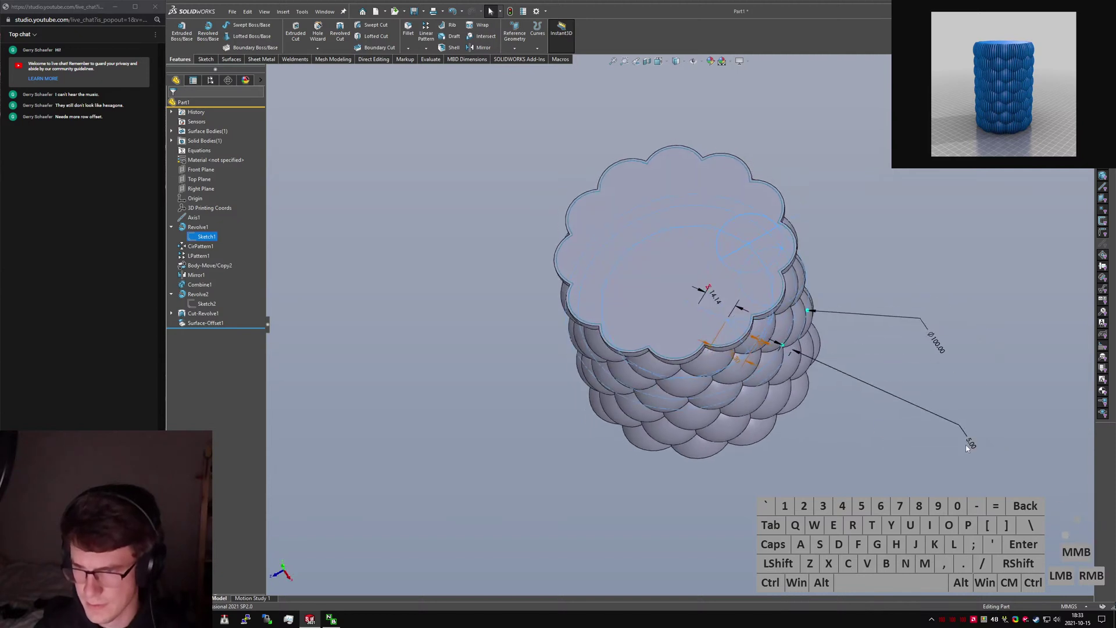
drag(965, 429, 968, 447)
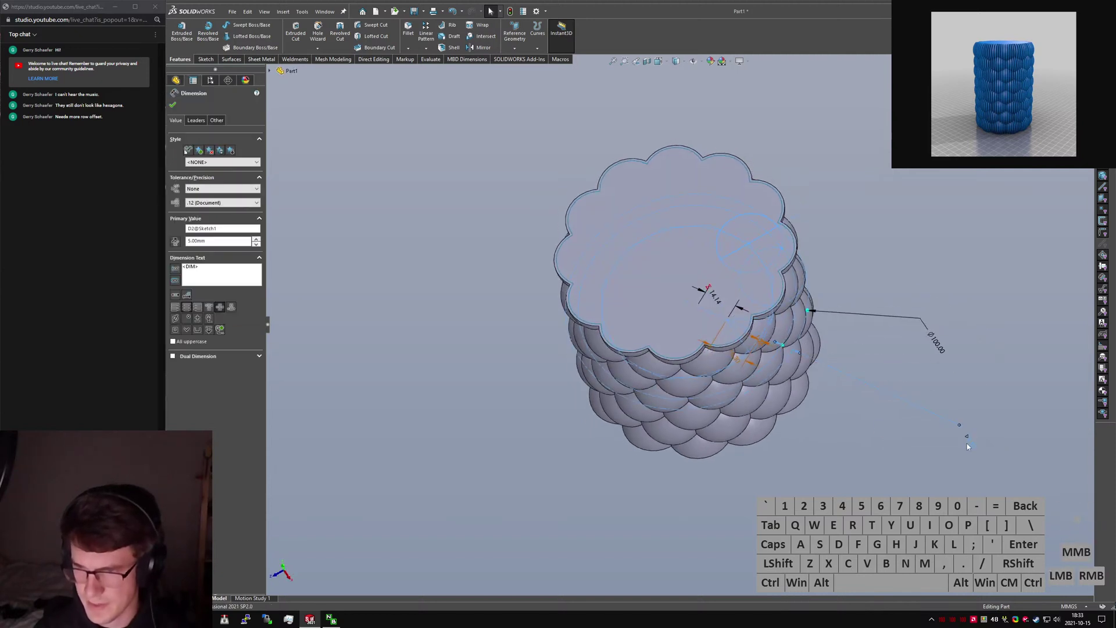
click(967, 437)
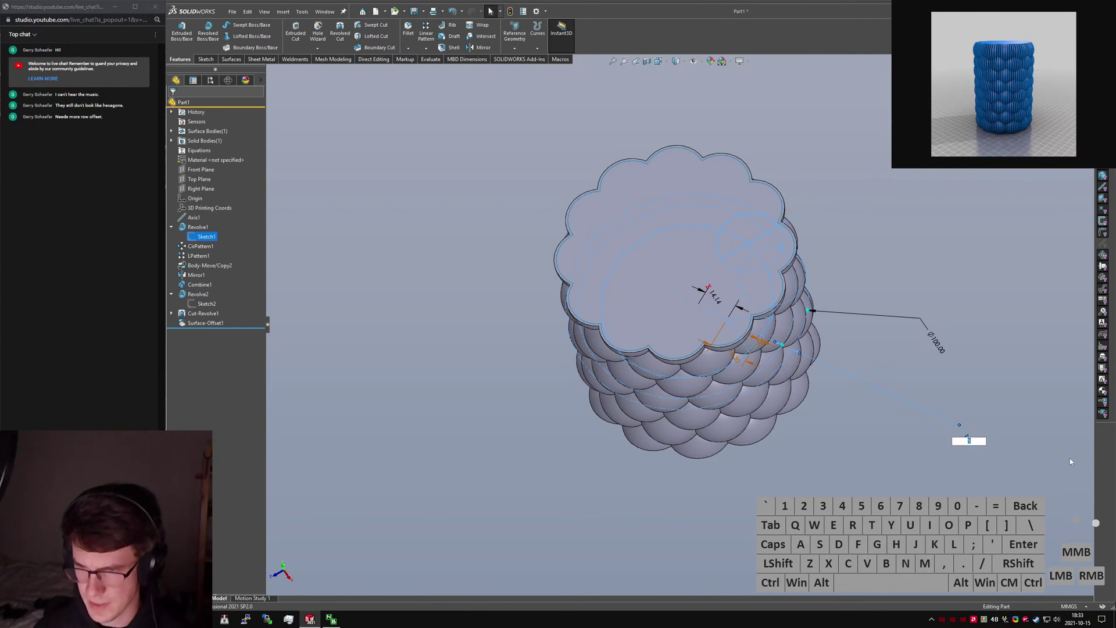
click(731, 512)
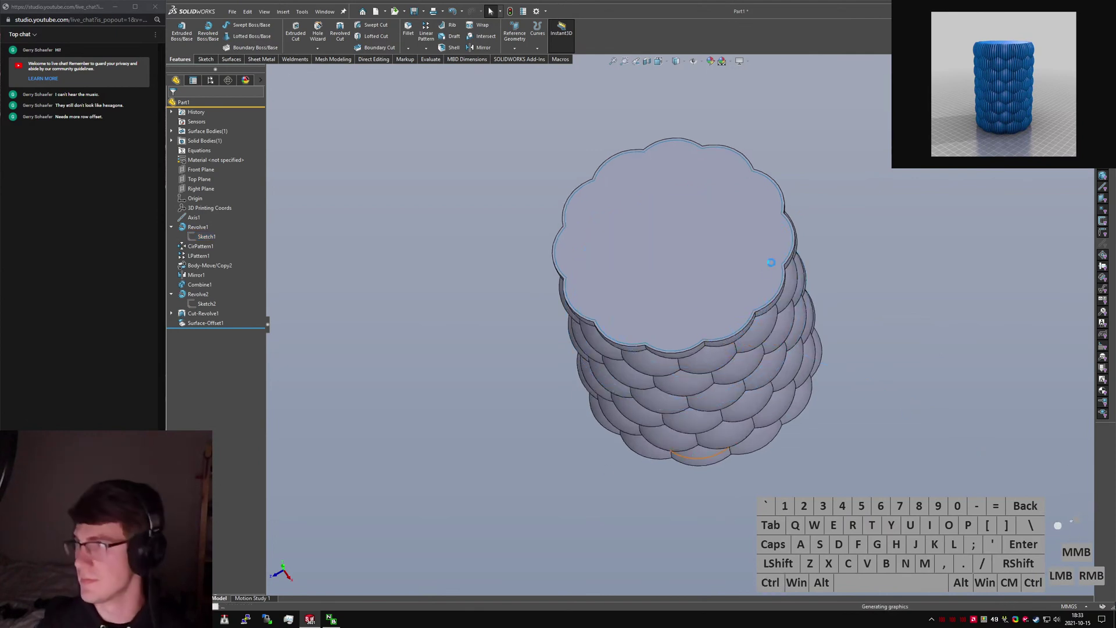
Orbit and zoom in to inspect the scalloped top rim.
click(827, 399)
middle_drag(828, 399, 739, 317)
scroll(559, 256, down, 4)
middle_drag(561, 250, 601, 228)
scroll(532, 256, down, 5)
scroll(756, 251, up, 9)
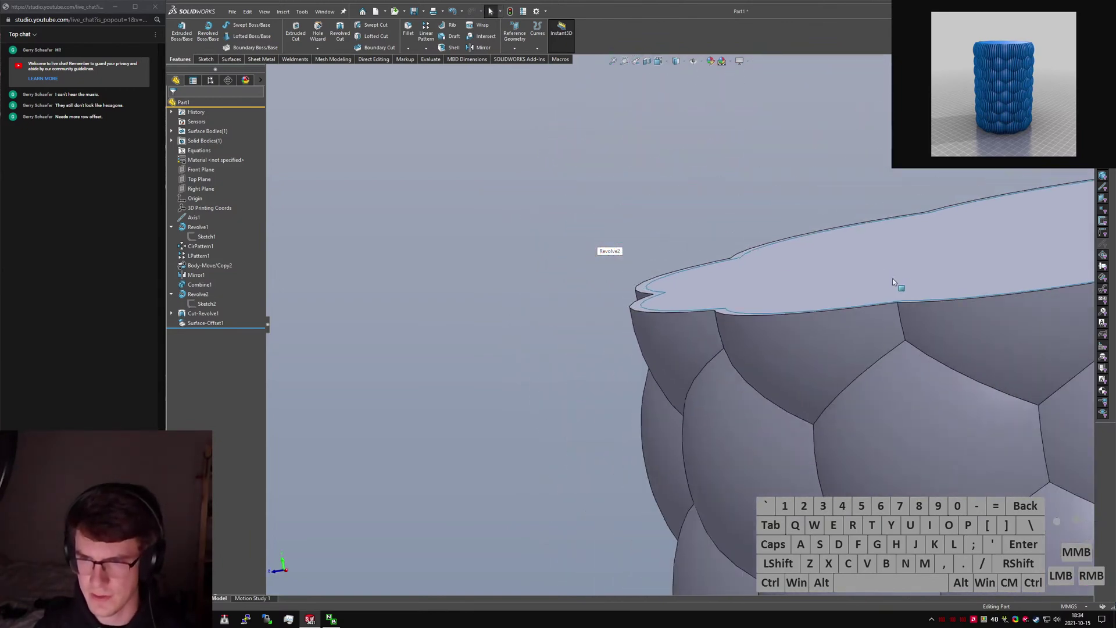
middle_drag(891, 281, 911, 320)
scroll(971, 311, down, 5)
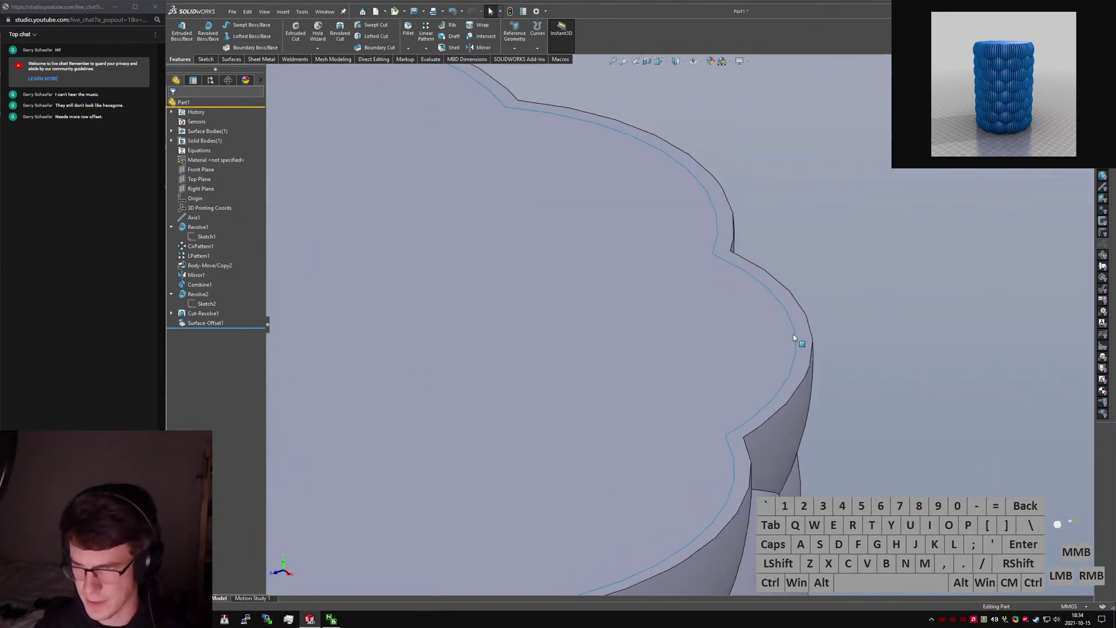
scroll(742, 468, up, 5)
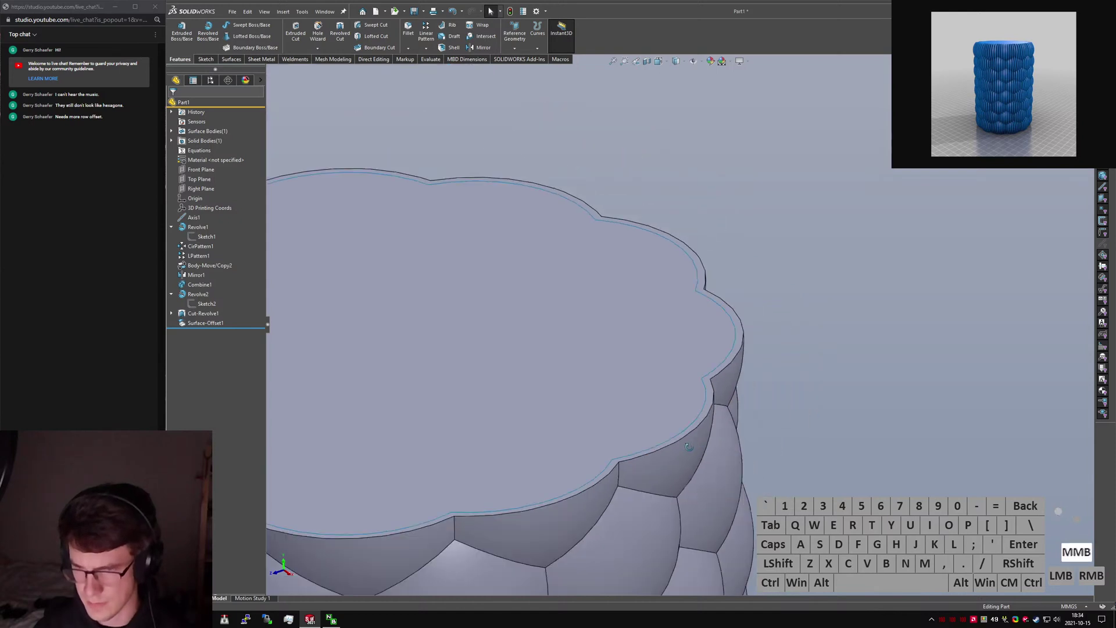
scroll(692, 362, down, 5)
scroll(709, 366, up, 5)
middle_drag(710, 365, 569, 340)
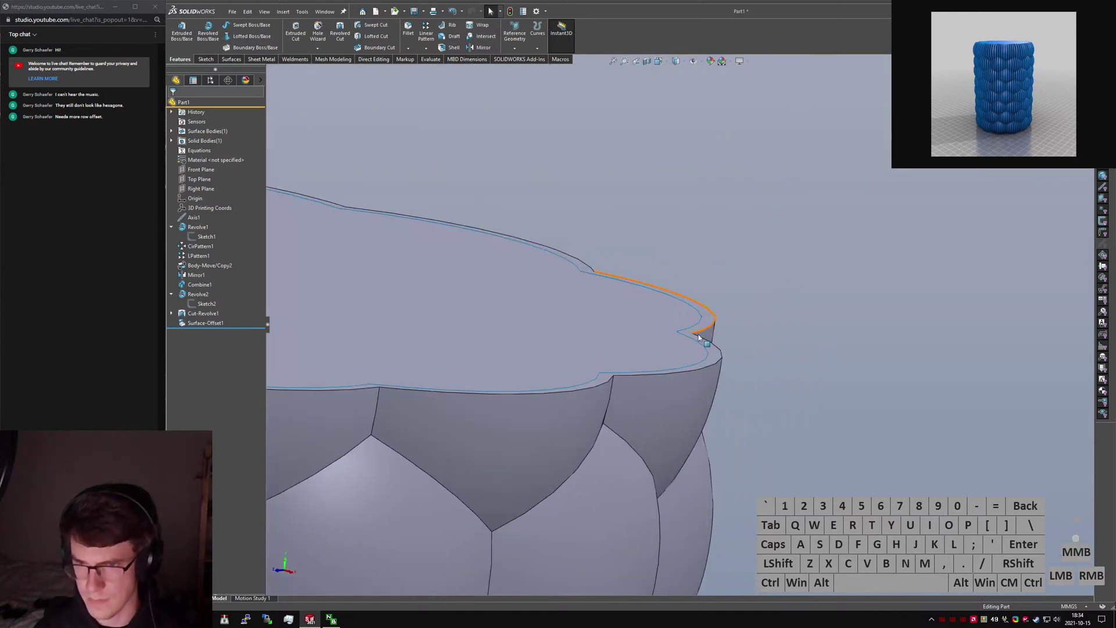
Switch to the Top view and start a new sketch.
key(ctrl+5)
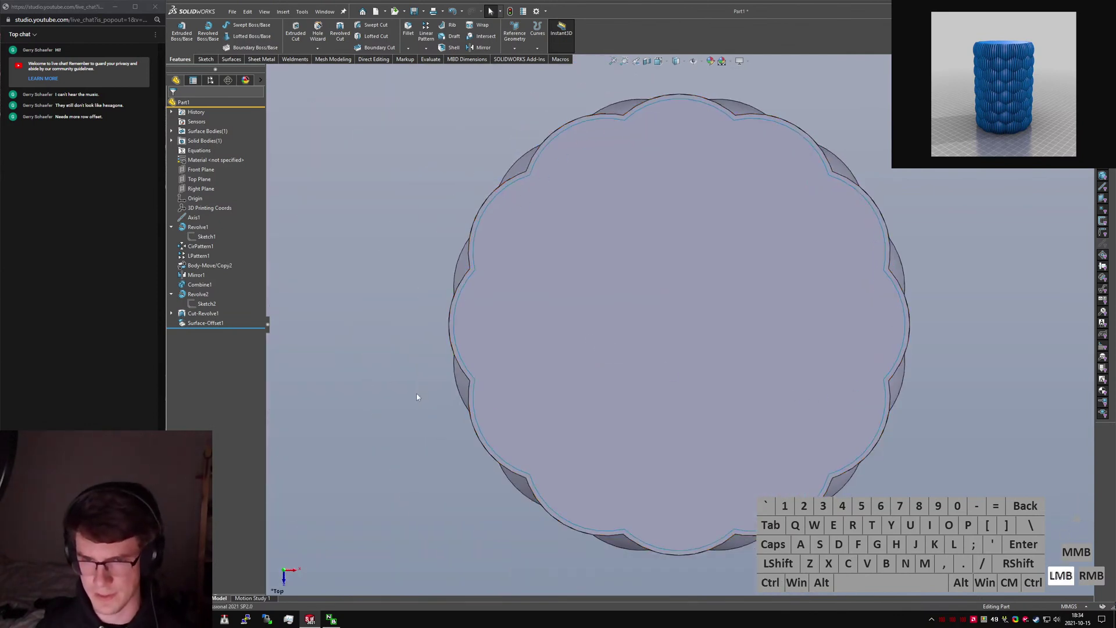
key(s)
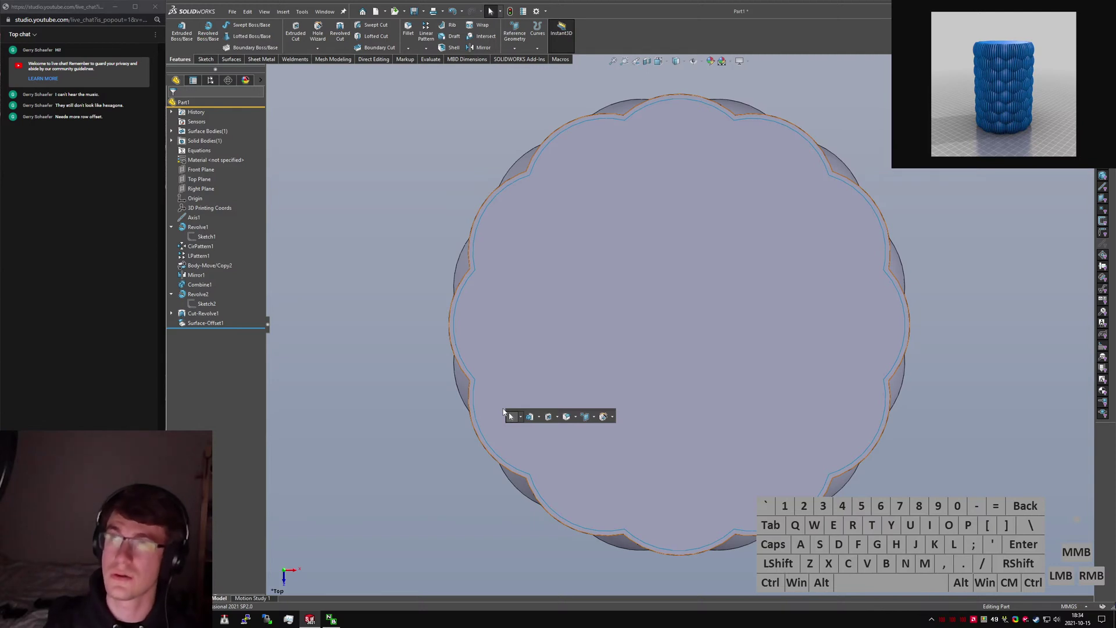
text(ketch)
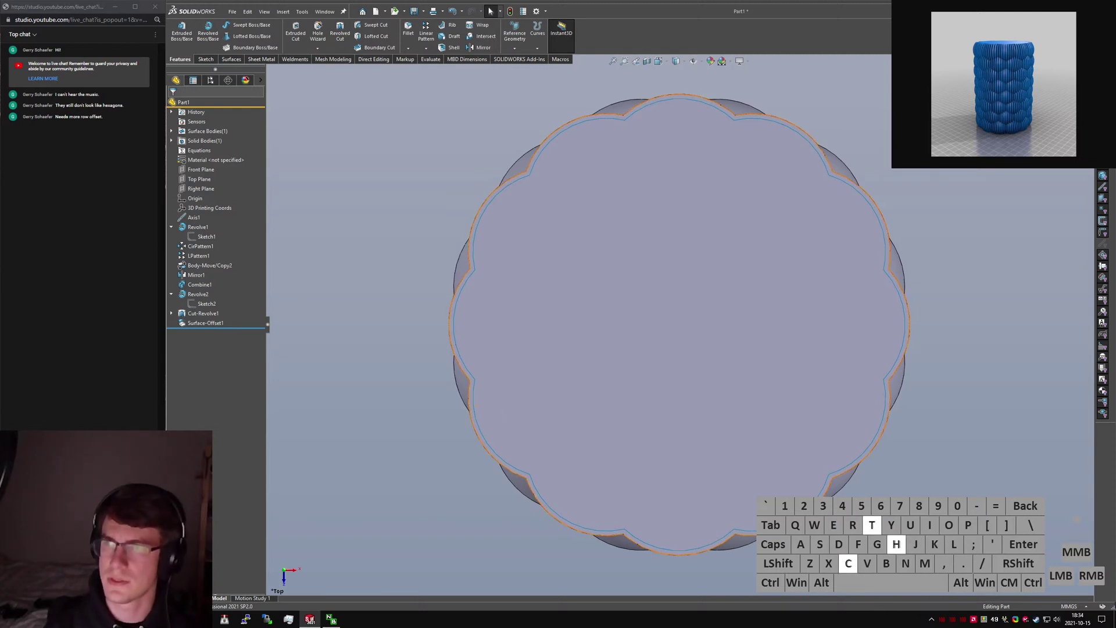
key(Return)
key(ctrl+5)
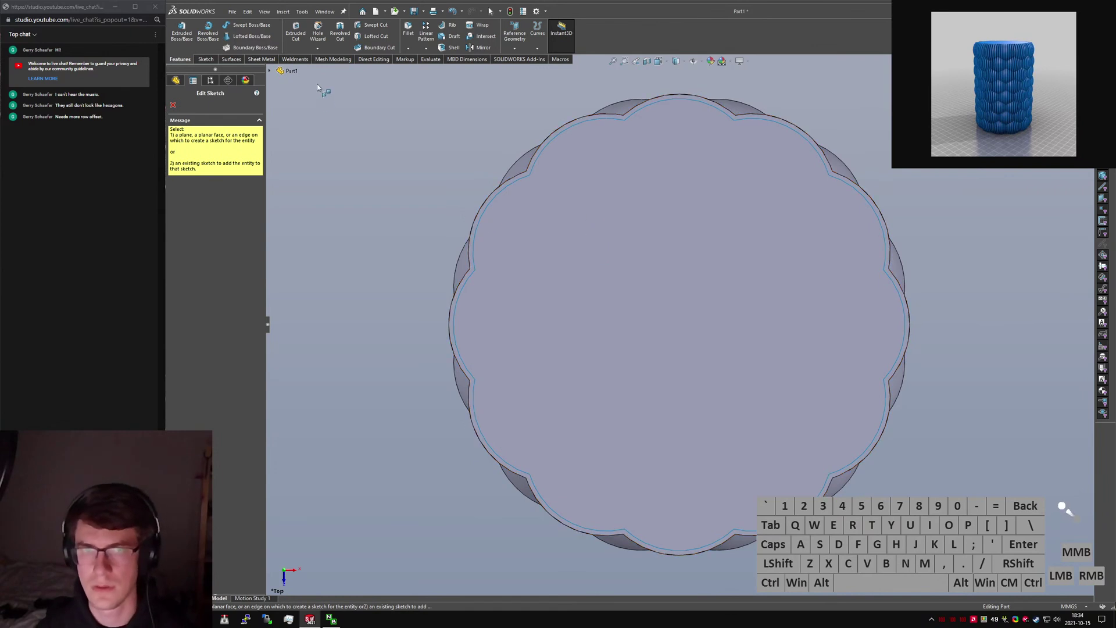
On the Top Plane, draw a vertical line from the centre up past the rim.
click(269, 71)
click(313, 148)
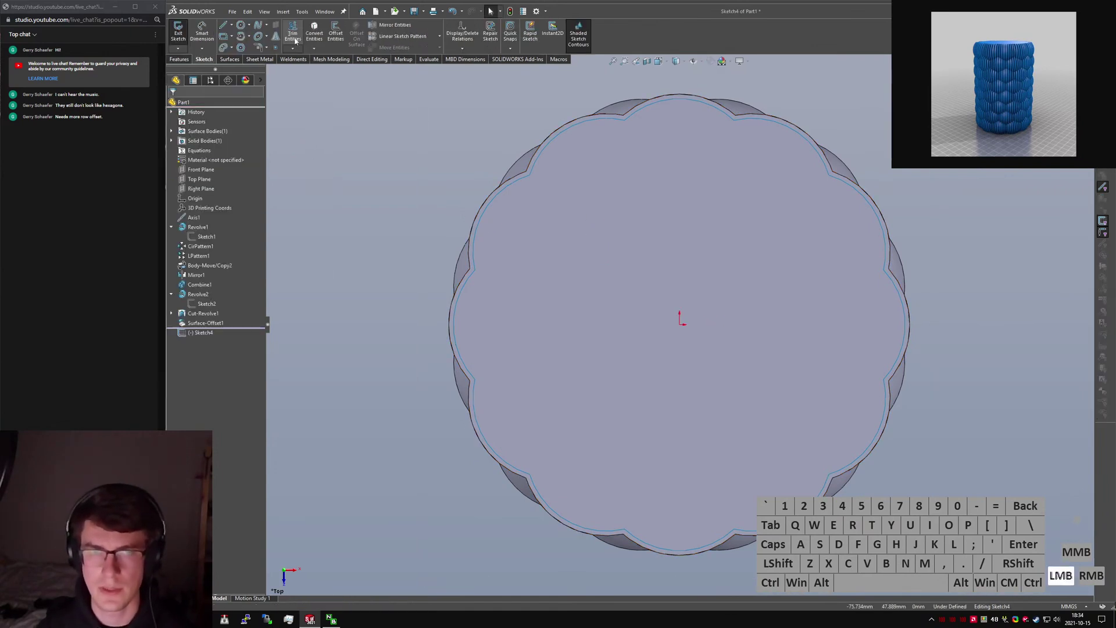
key(l)
click(680, 262)
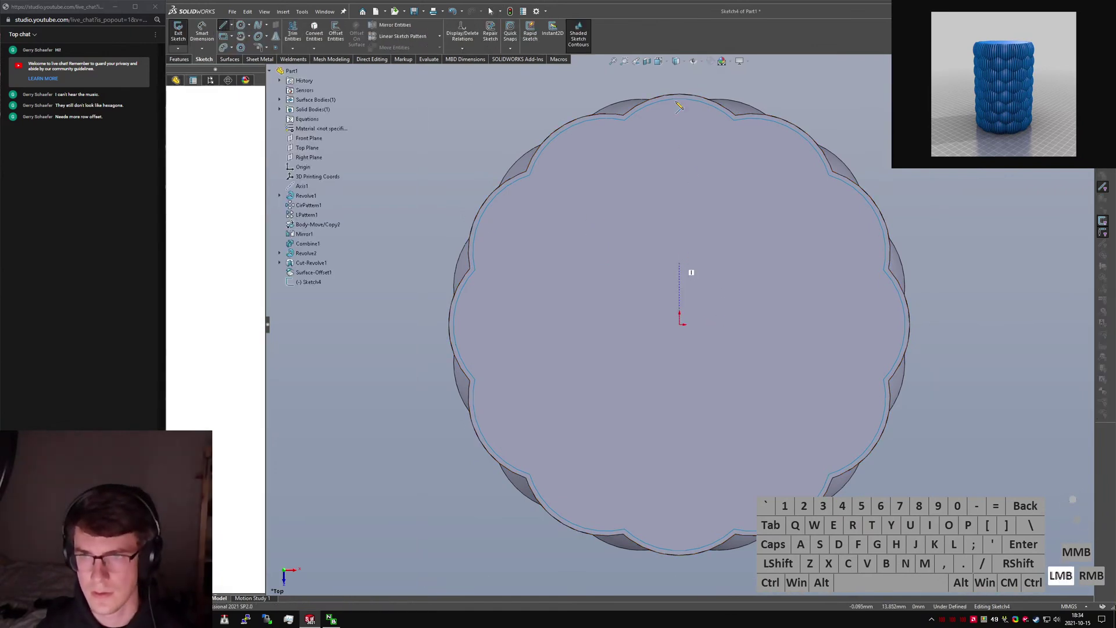
scroll(680, 81, up, 2)
click(679, 70)
key(Escape)
key(Escape)
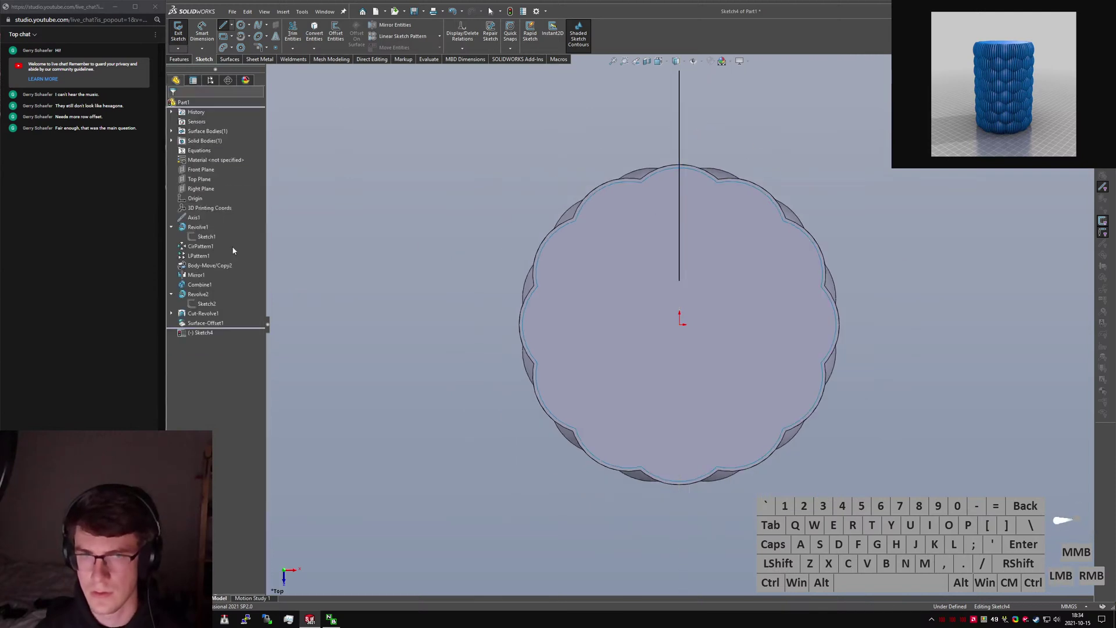
Show Sketch1 for reference and make the vertical line construction geometry.
click(205, 237)
click(205, 226)
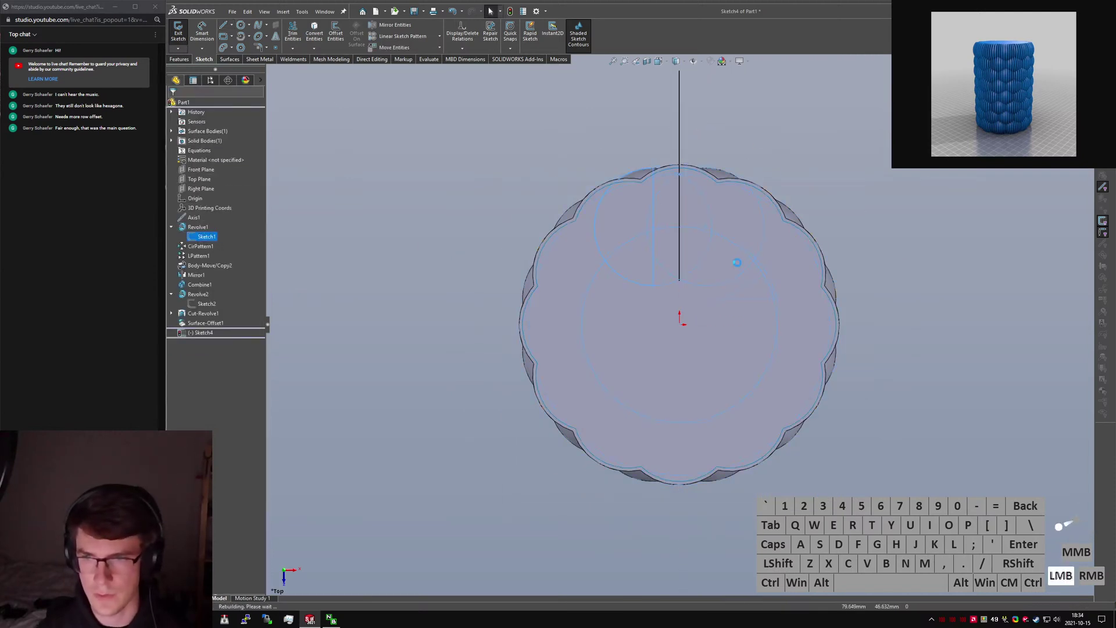
click(679, 247)
key(alt+c)
click(1002, 256)
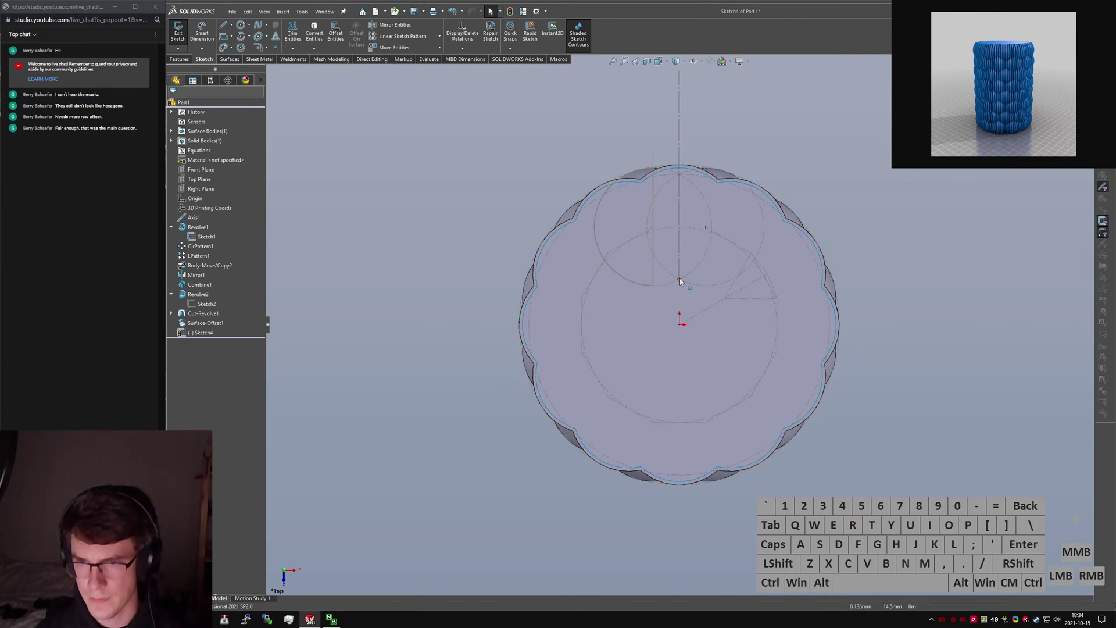
click(680, 228)
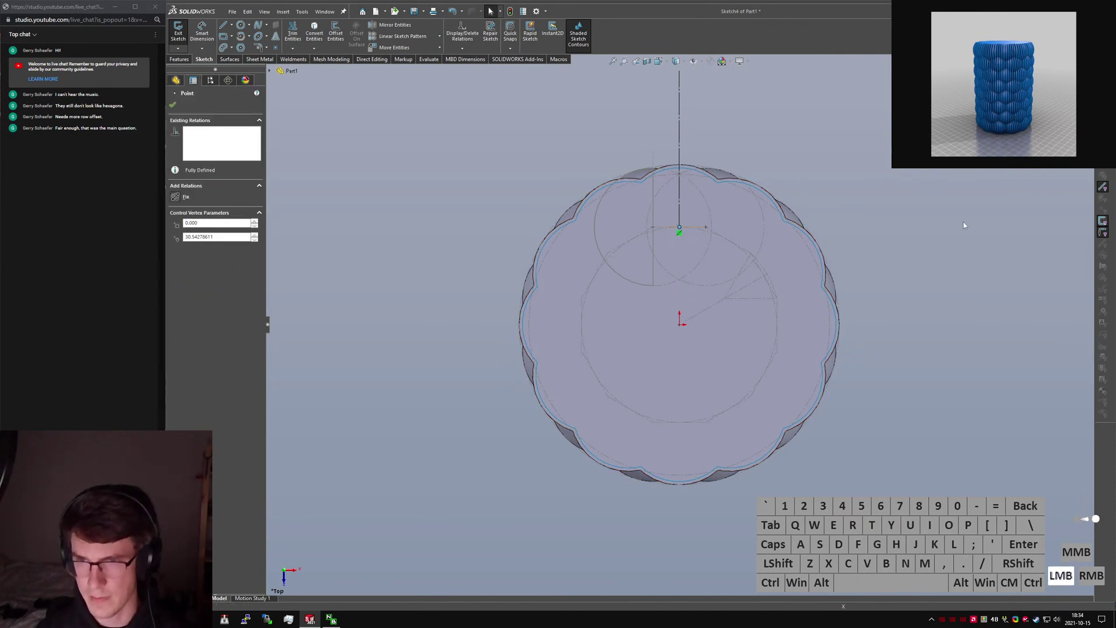
click(965, 225)
Draw a second vertical line down through the cylinder's centre.
scroll(960, 308, up, 1)
right_drag(692, 252, 684, 247)
click(679, 243)
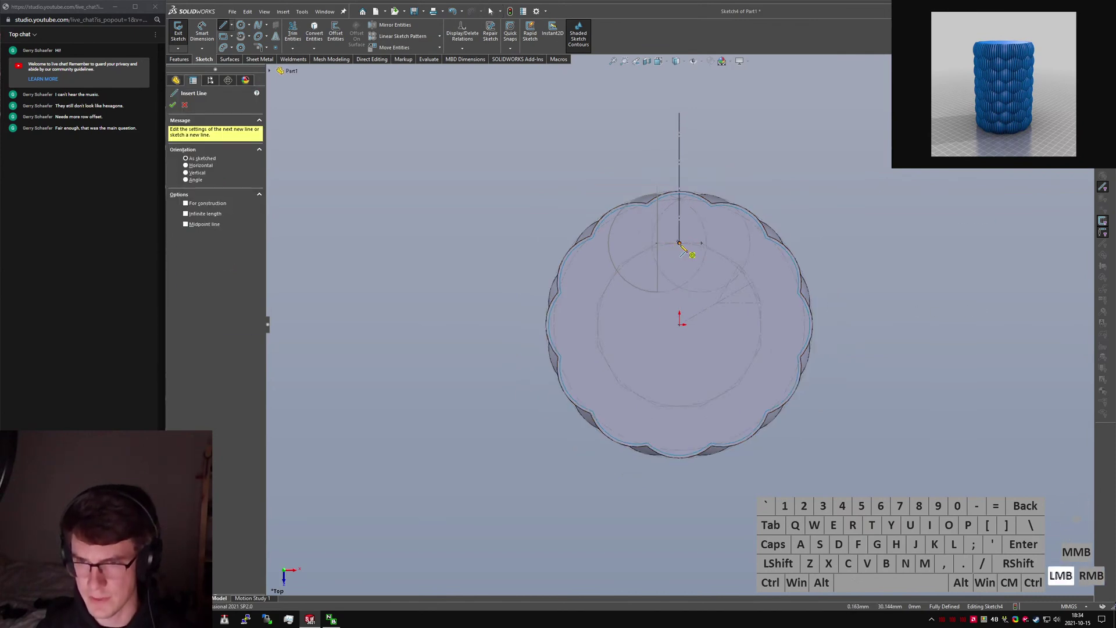
click(679, 405)
key(Escape)
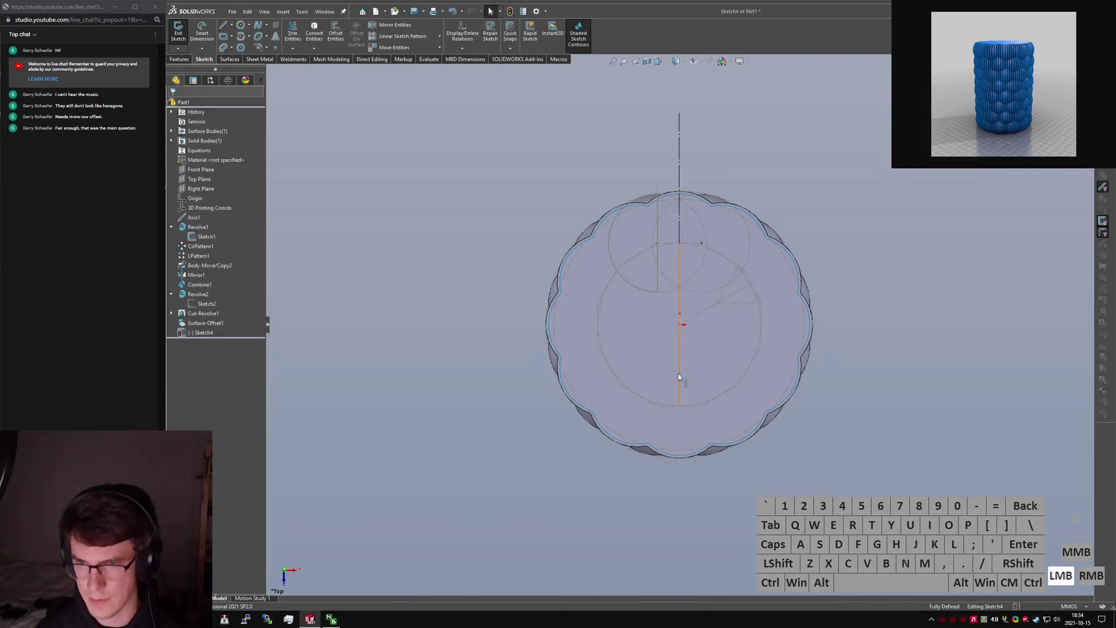
Make the two vertical lines equal in length.
click(680, 376)
key(alt+c)
ctrl+click(679, 160)
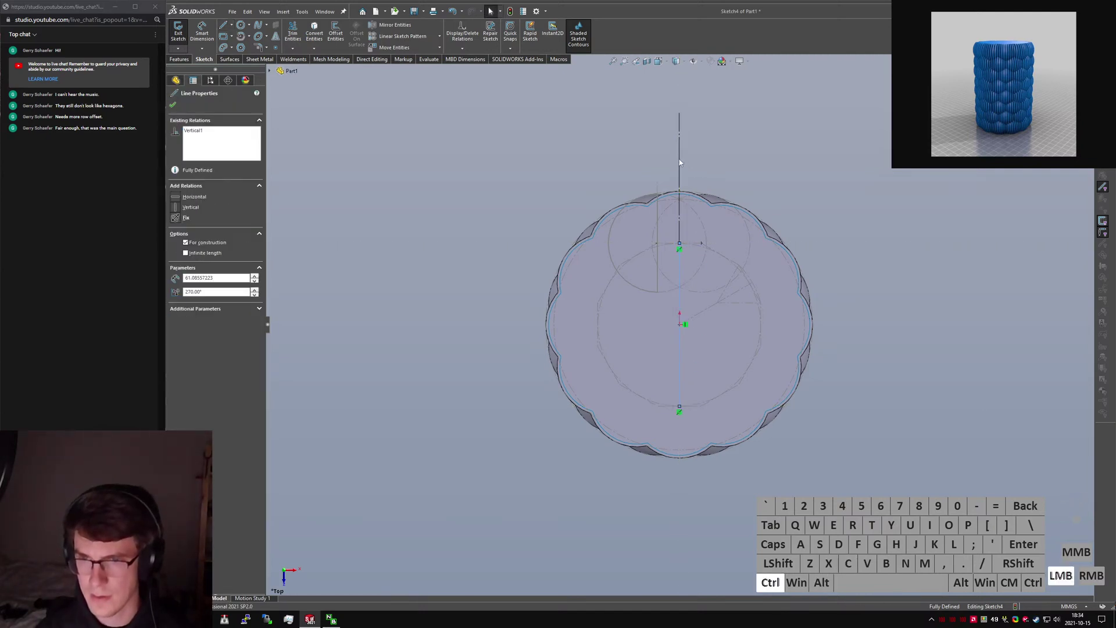
ctrl+click(685, 191)
click(175, 299)
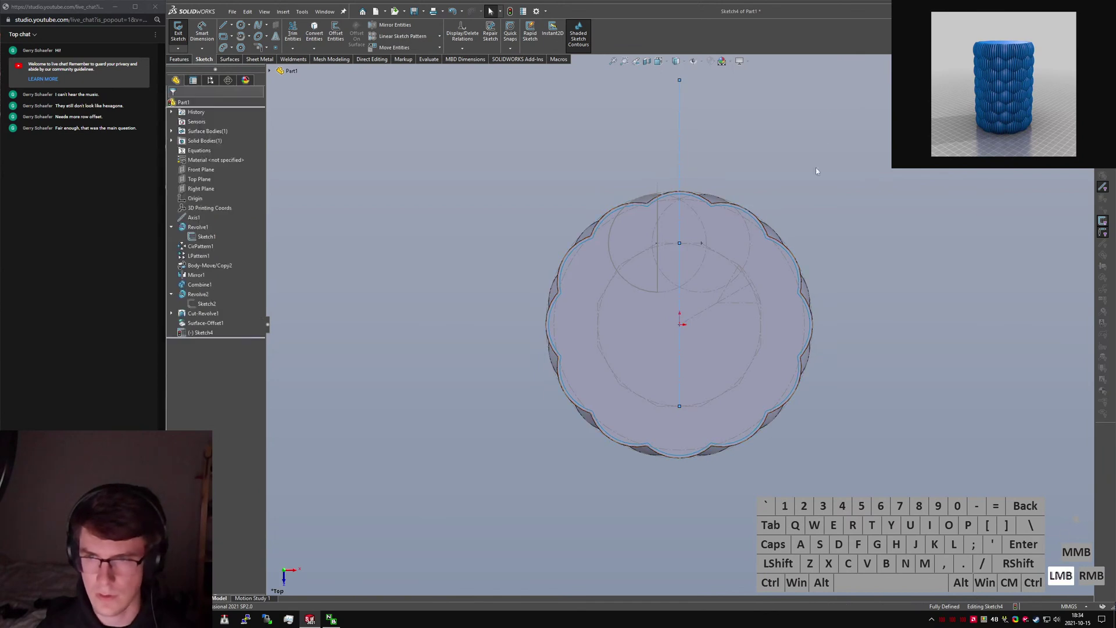
middle_drag(676, 166, 697, 150)
click(685, 138)
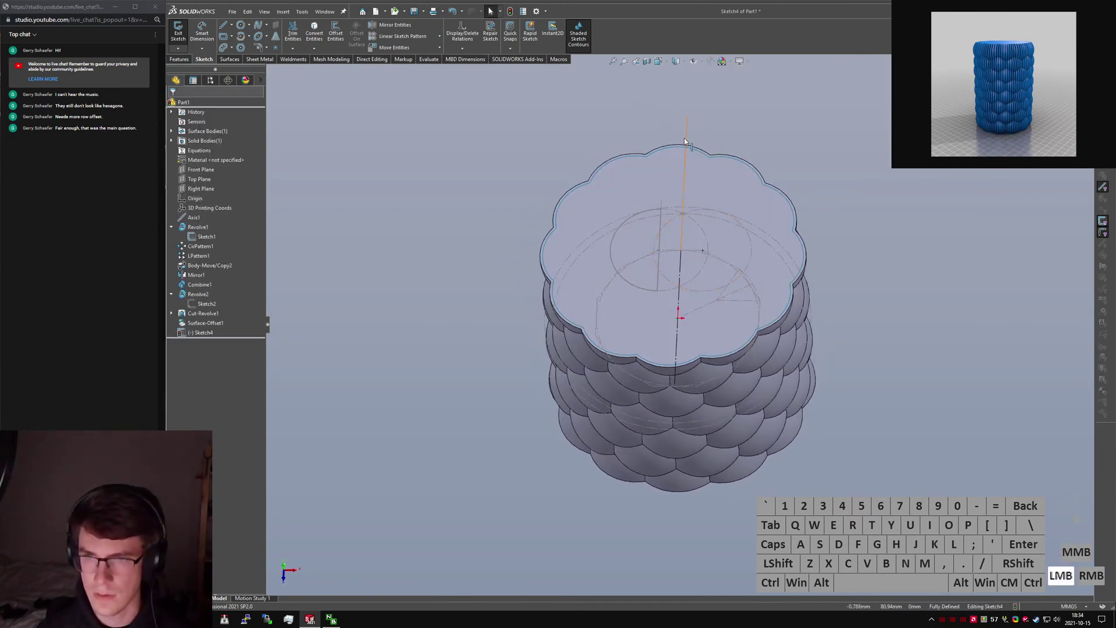
click(787, 142)
click(181, 61)
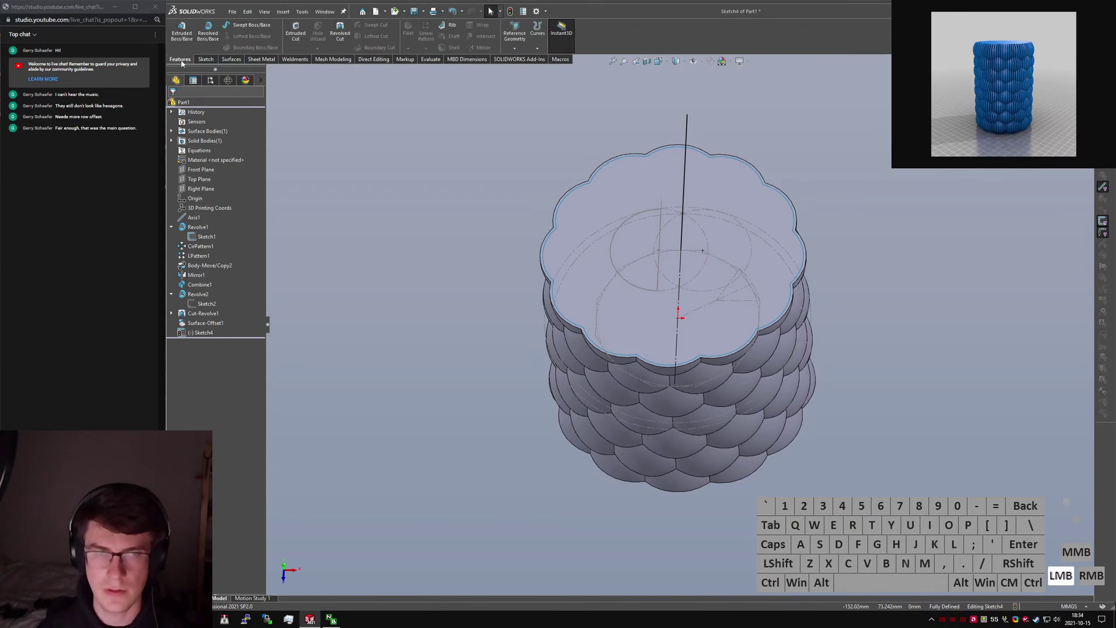
Start an extruded surface from the sketch with the Mid Plane end condition.
click(231, 59)
click(181, 32)
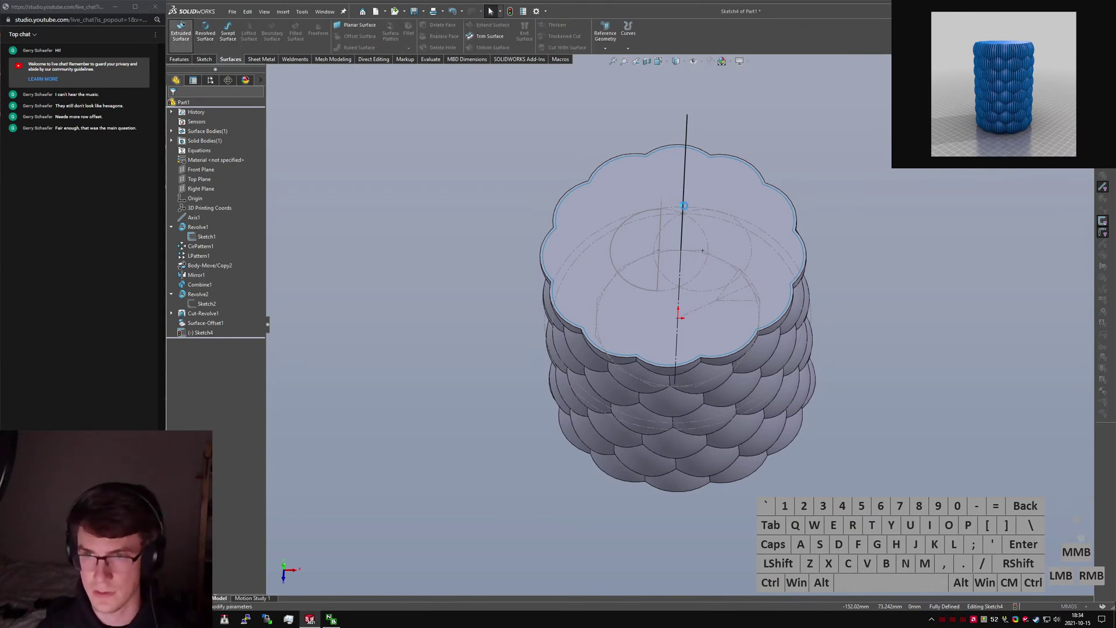
middle_drag(703, 293, 660, 206)
click(205, 157)
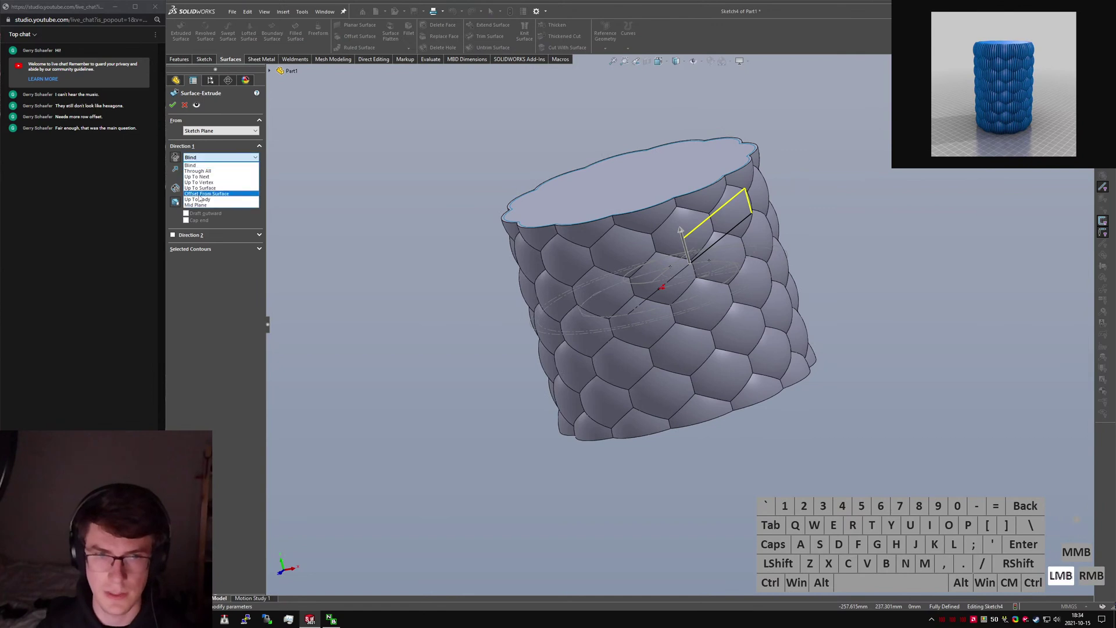
click(196, 204)
Show Sketch2 under Revolve2, then confirm the 10 mm mid-plane surface extrusion.
click(270, 71)
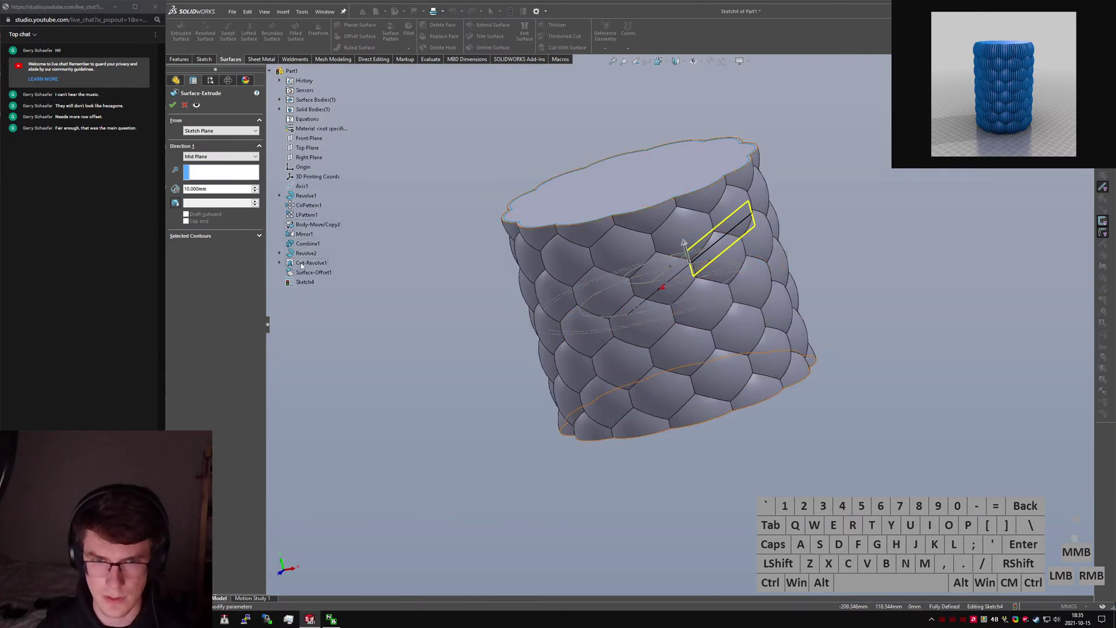
click(279, 263)
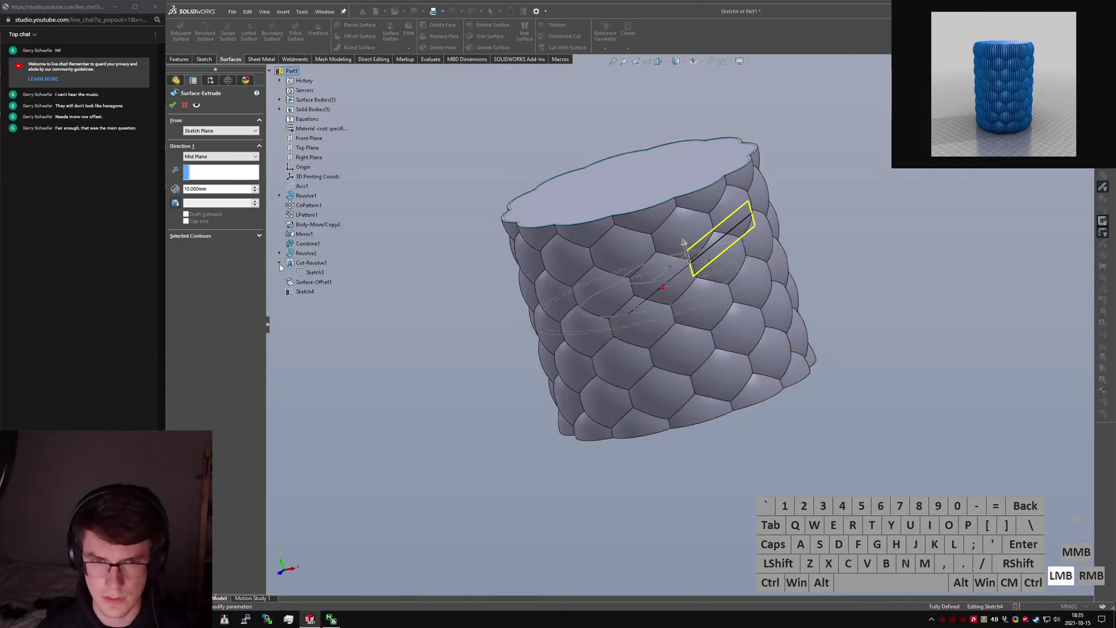
right_click(311, 273)
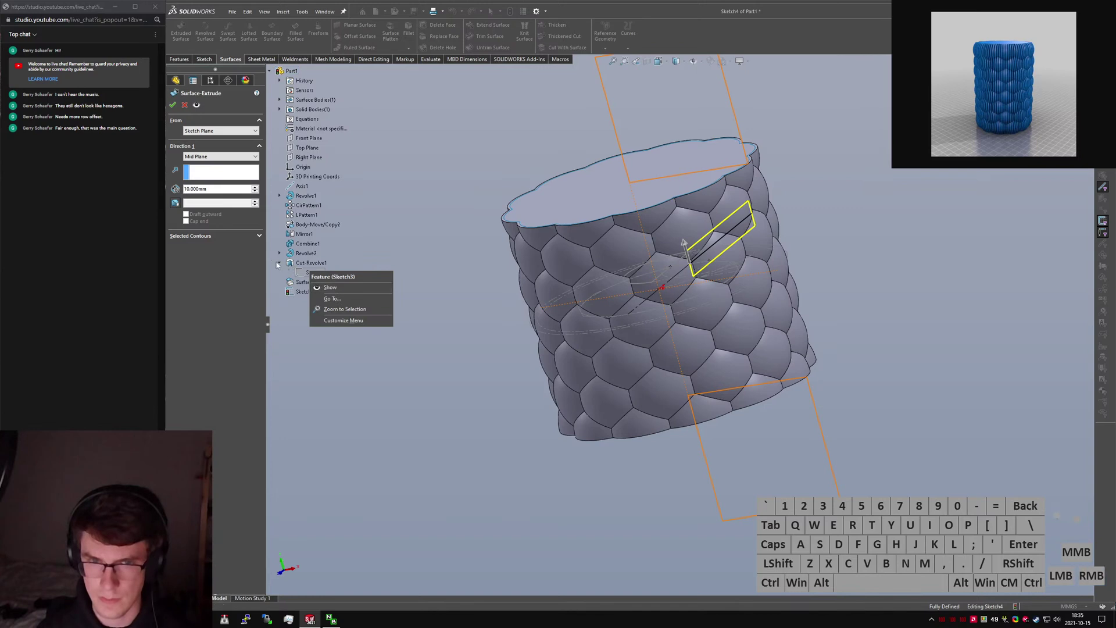
click(278, 265)
click(279, 263)
click(280, 253)
right_click(310, 263)
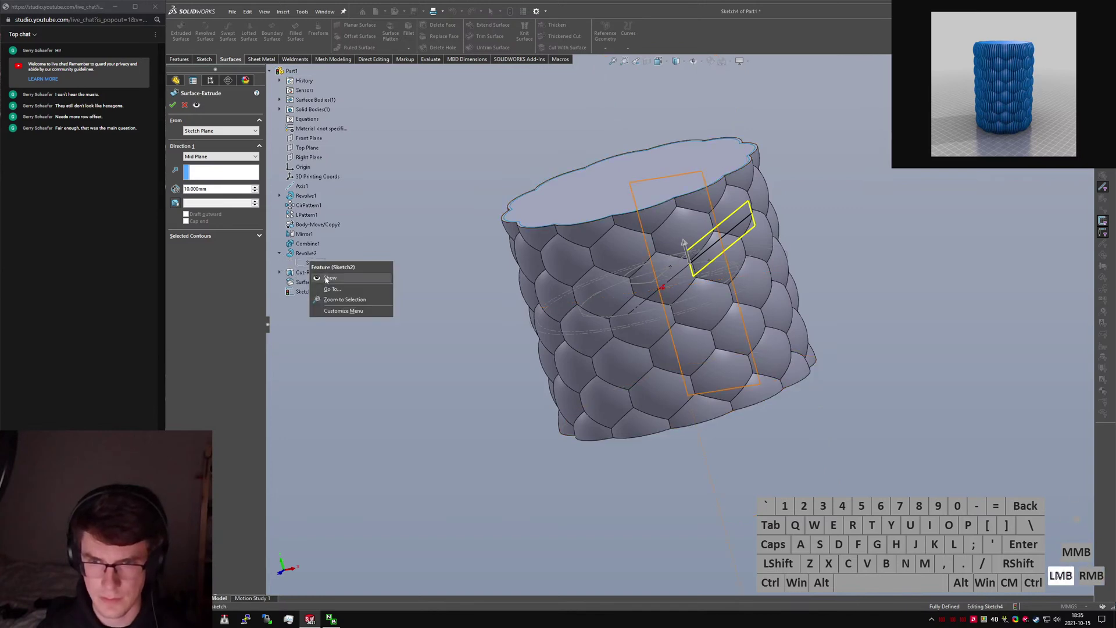
click(326, 280)
click(546, 269)
middle_drag(719, 243, 713, 203)
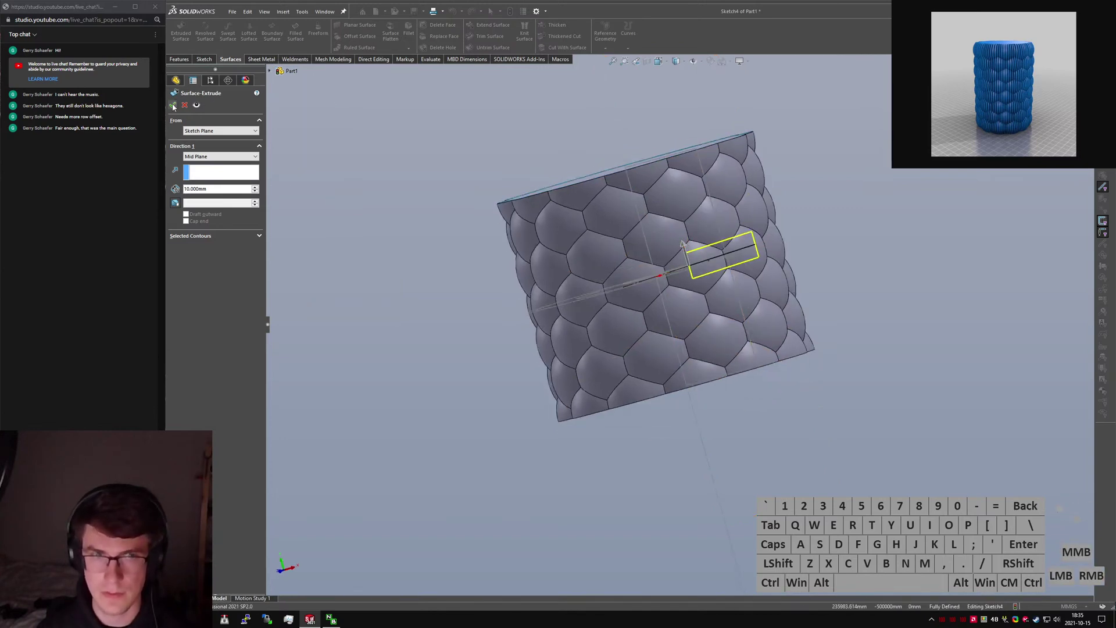
click(173, 106)
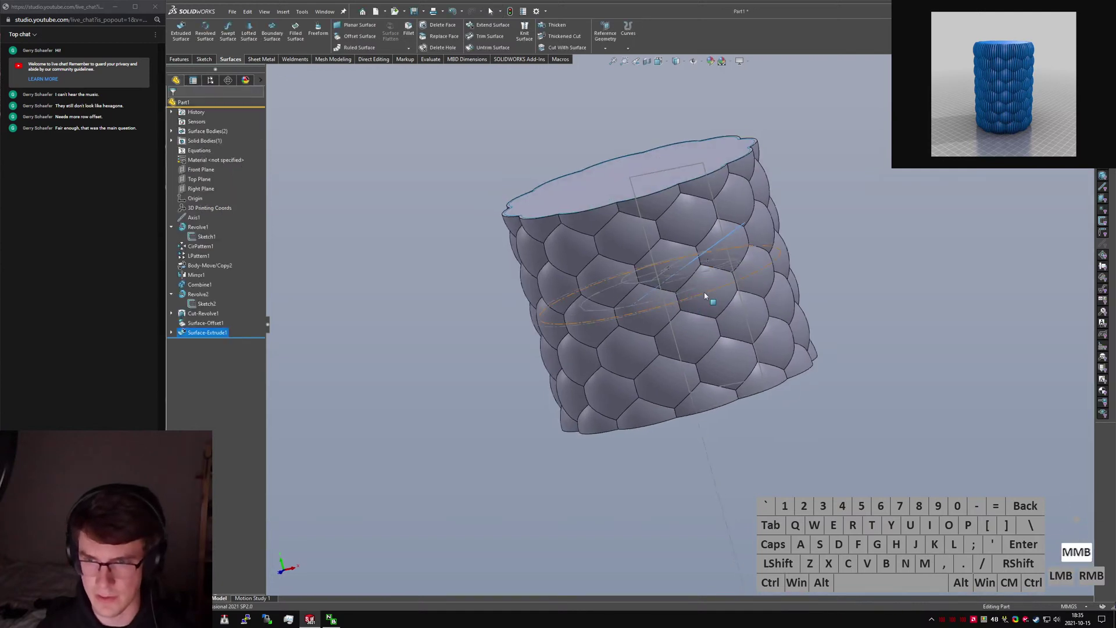
Accept the slice extrusion and display Sketch2's height and the slice's dimensions.
click(285, 335)
click(207, 304)
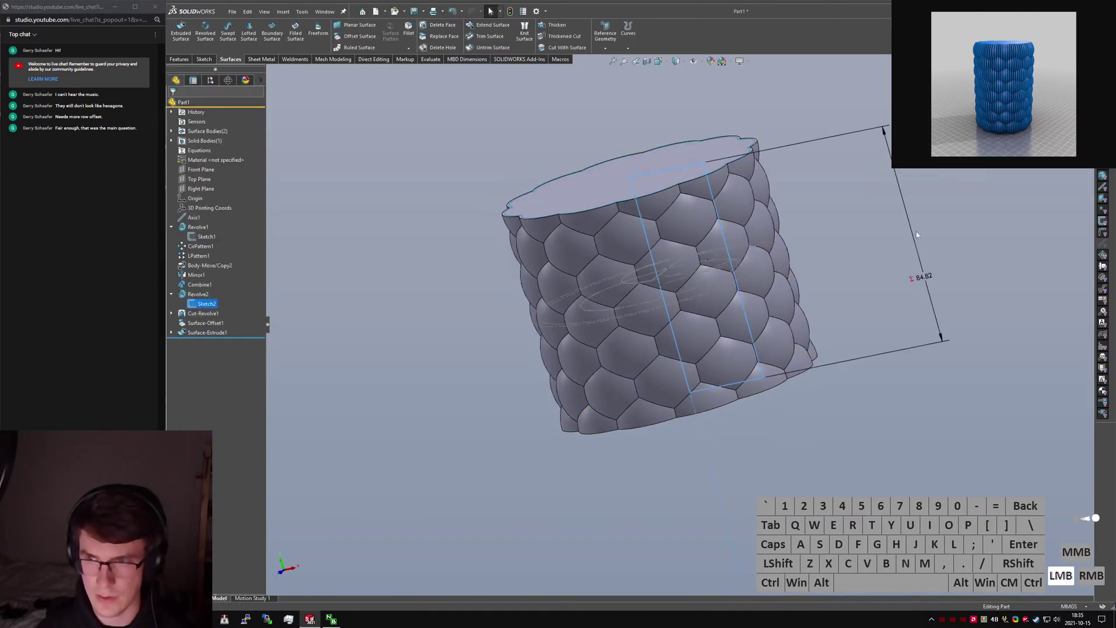
click(188, 335)
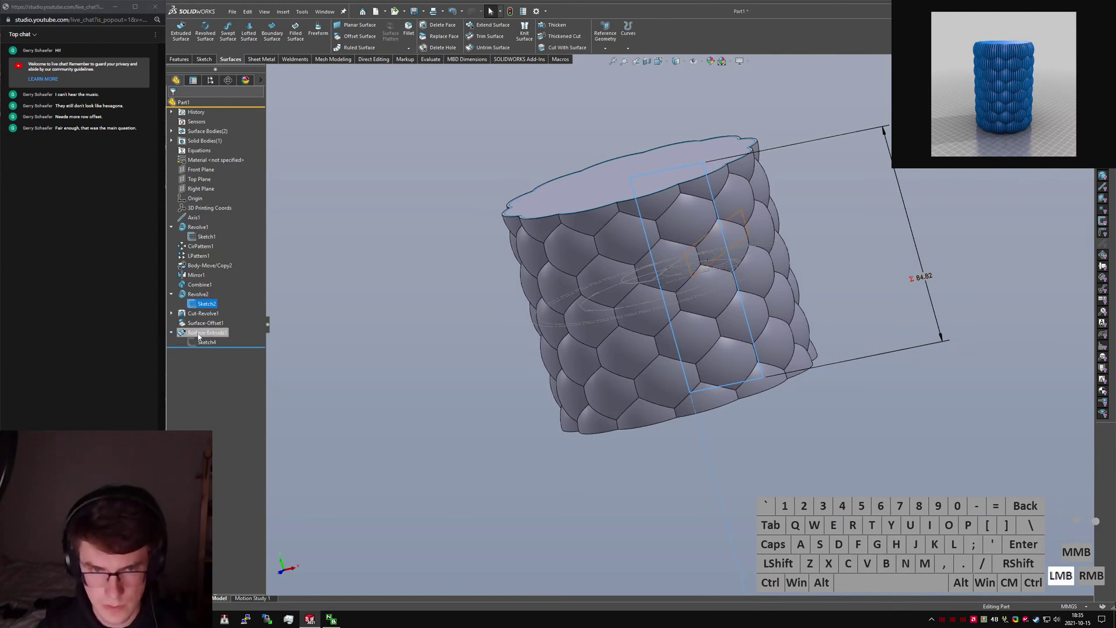
Set the Surface-Extrude1 depth to the equation ="D1@Sketch2" and rebuild the part.
double_click(692, 272)
text(="D@)
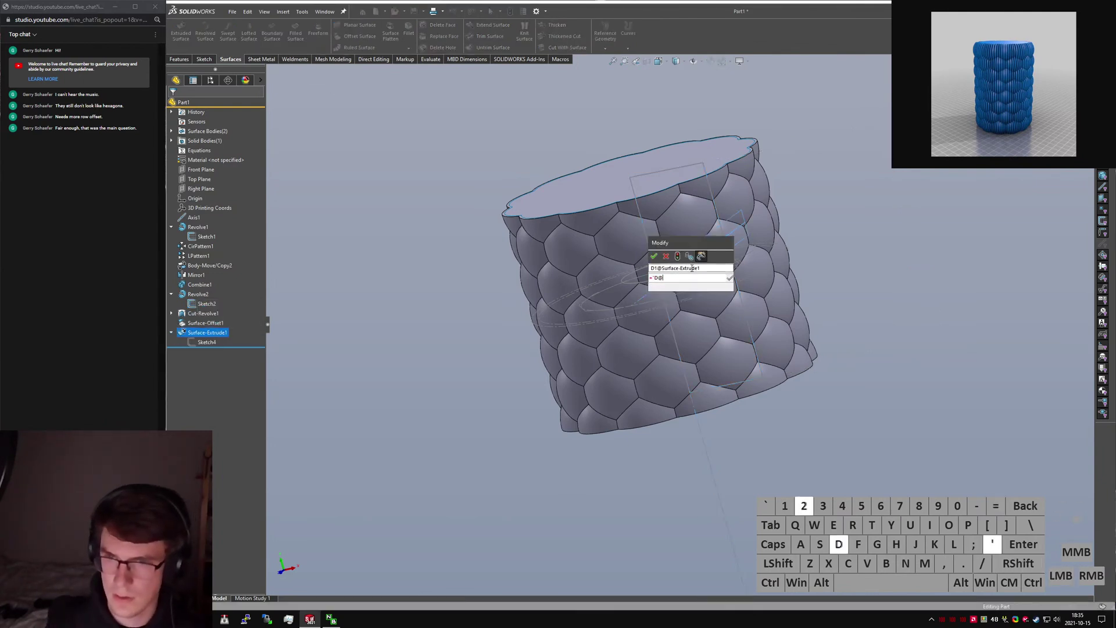
key(BackSpace)
text(1@Sketch2")
key(Return)
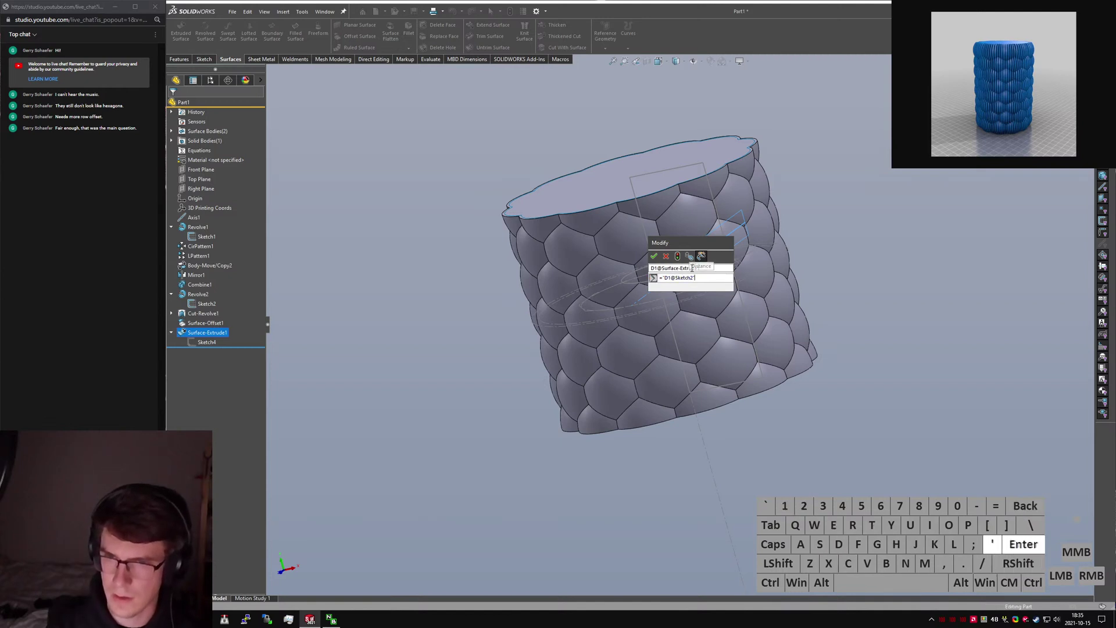
key(ctrl+q)
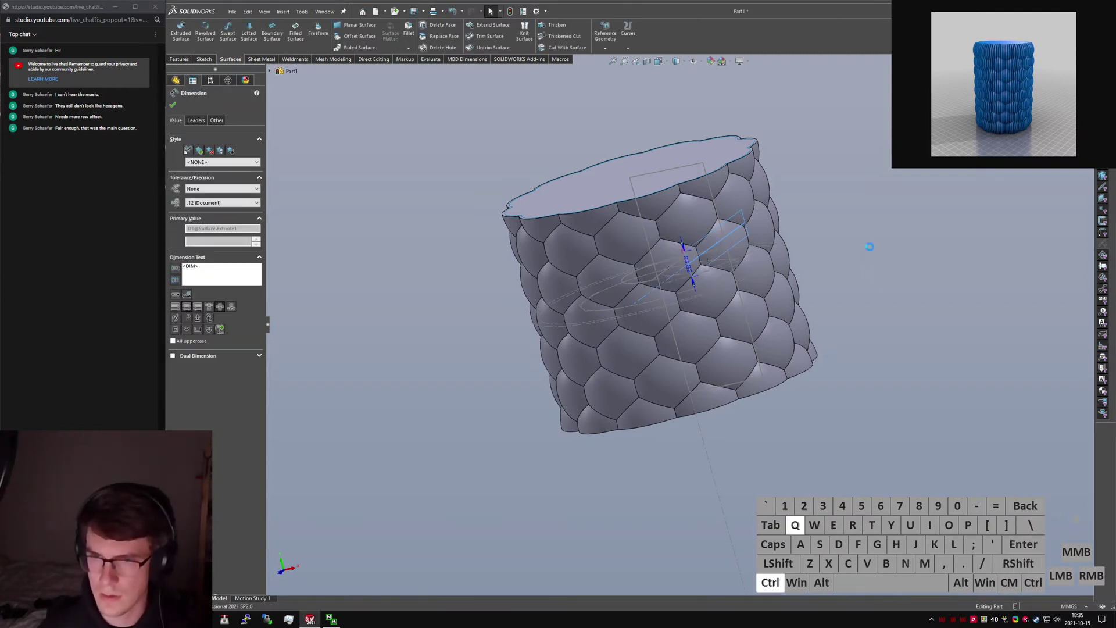
click(870, 247)
middle_drag(869, 247, 765, 243)
ctrl+click(895, 263)
Circular-pattern the Surface-Extrude1 body 100 times around Axis1, using the Bodies option.
text(scir)
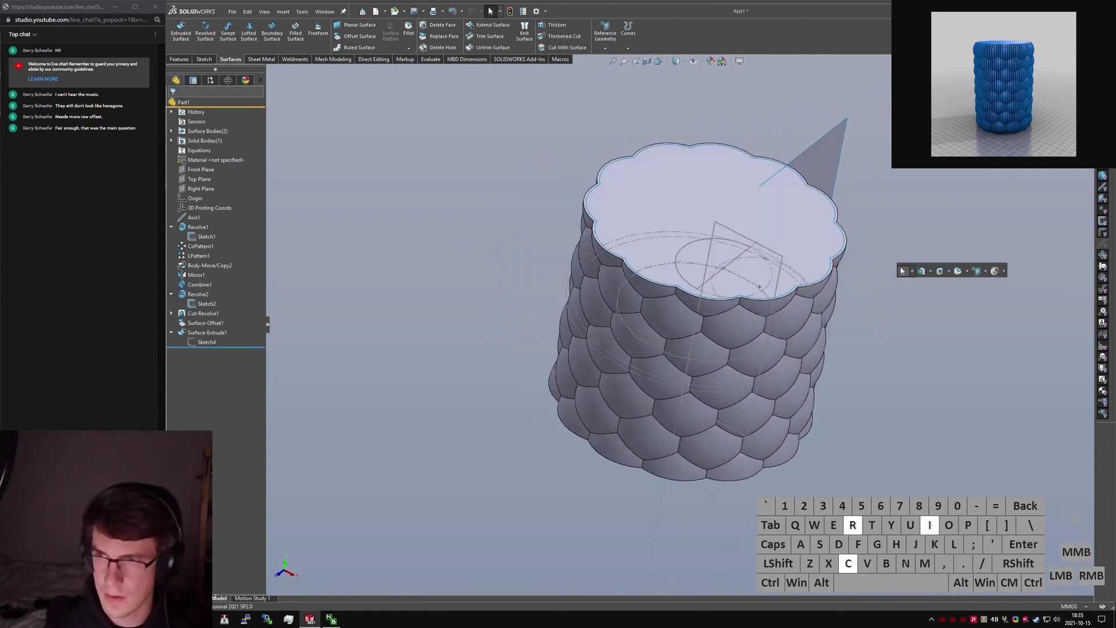
text(cul)
key(Return)
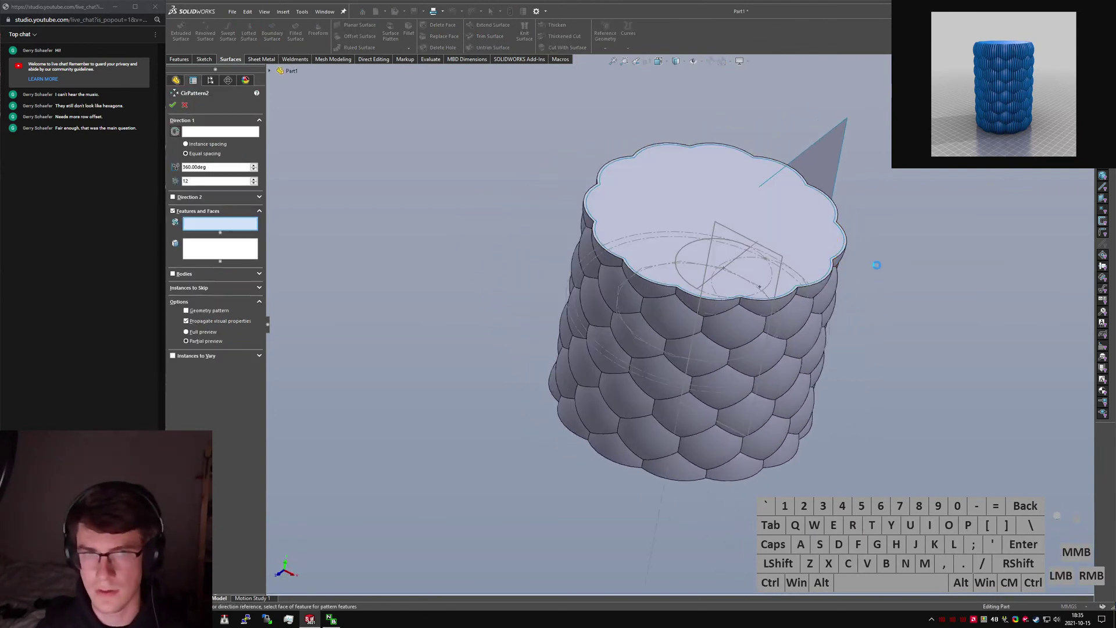
middle_drag(890, 269, 878, 268)
click(254, 130)
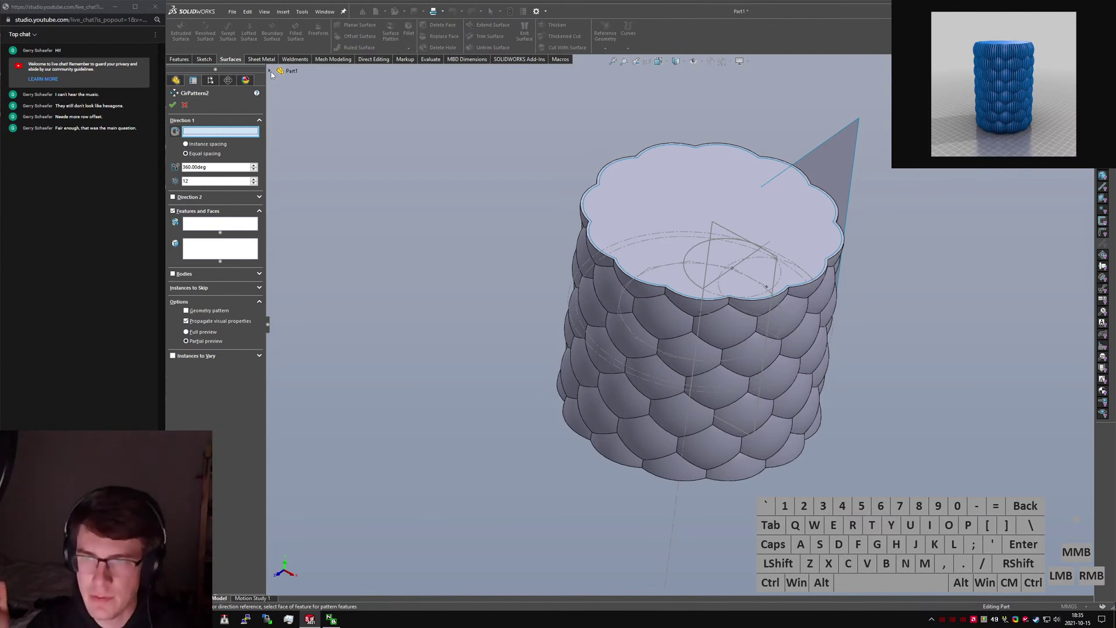
click(271, 71)
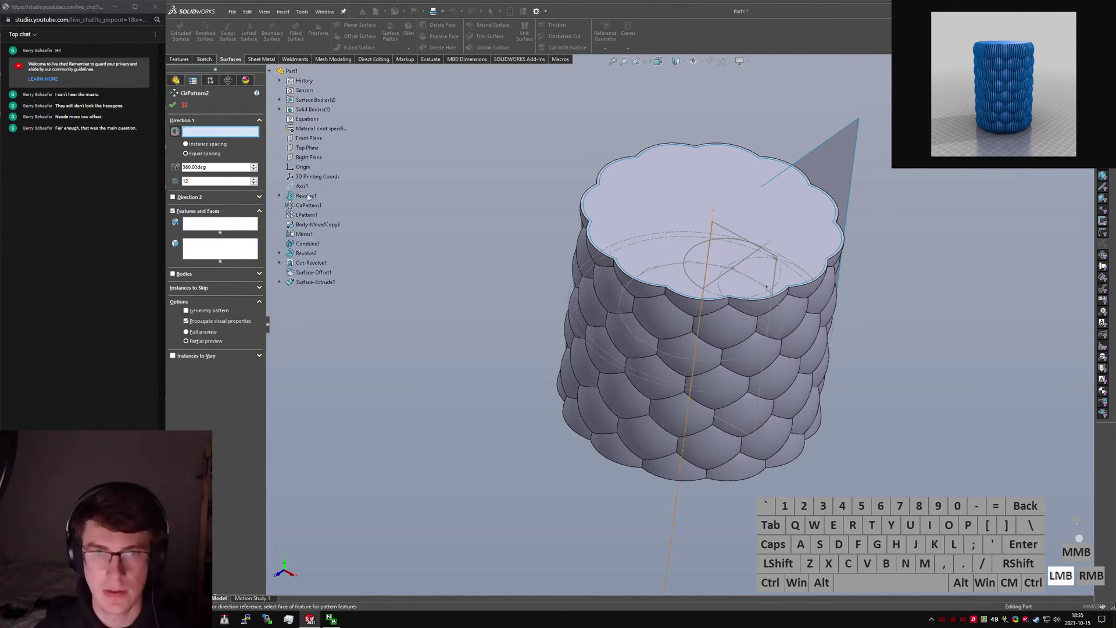
click(300, 186)
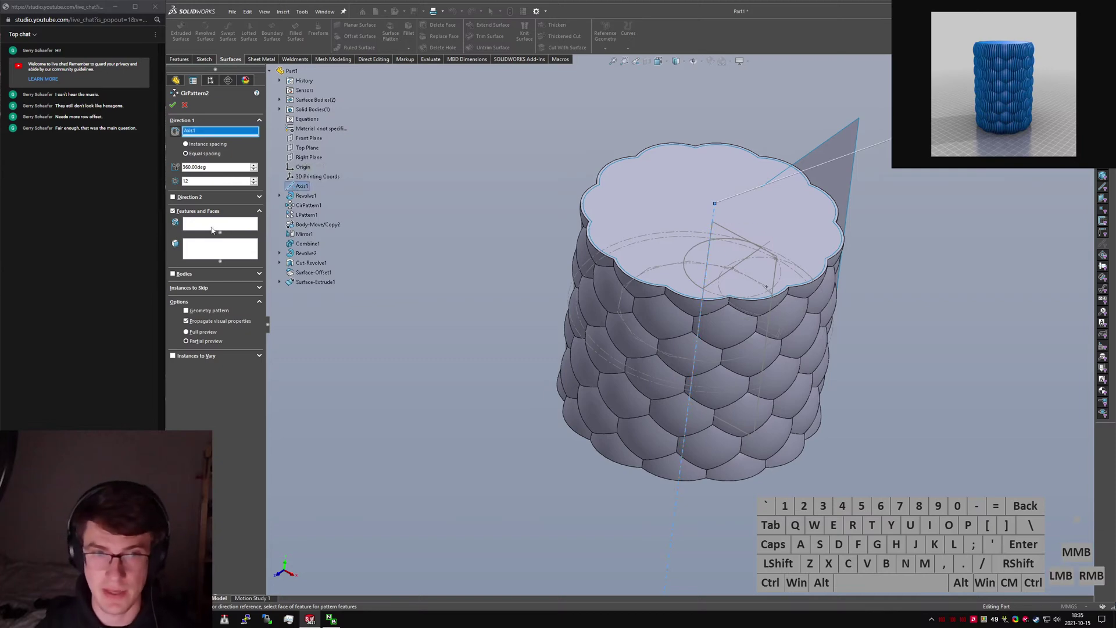
click(192, 273)
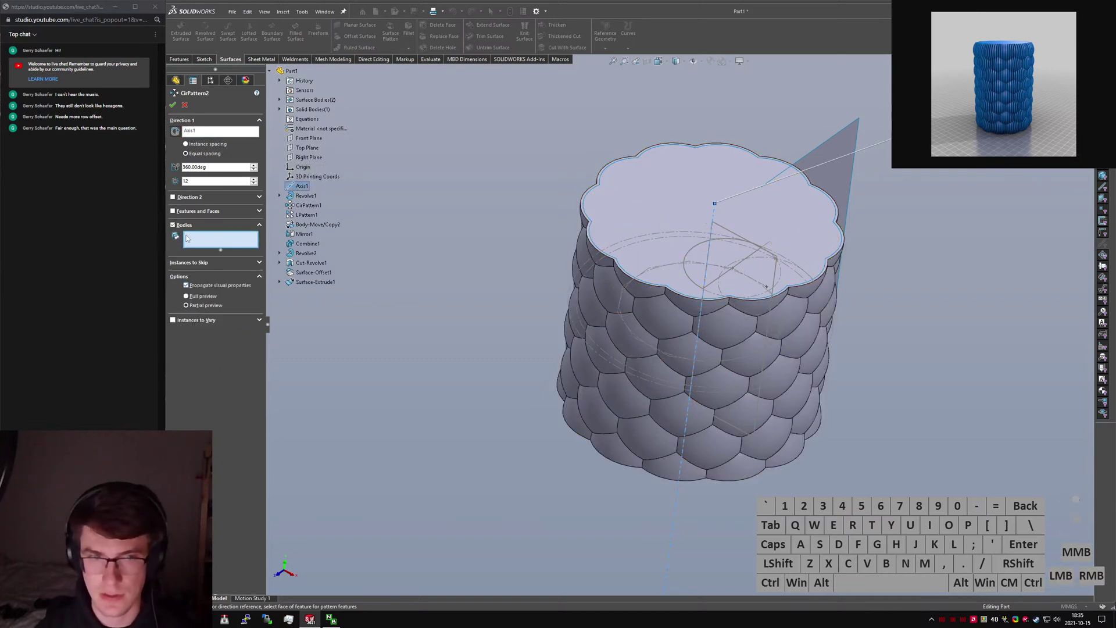
click(315, 282)
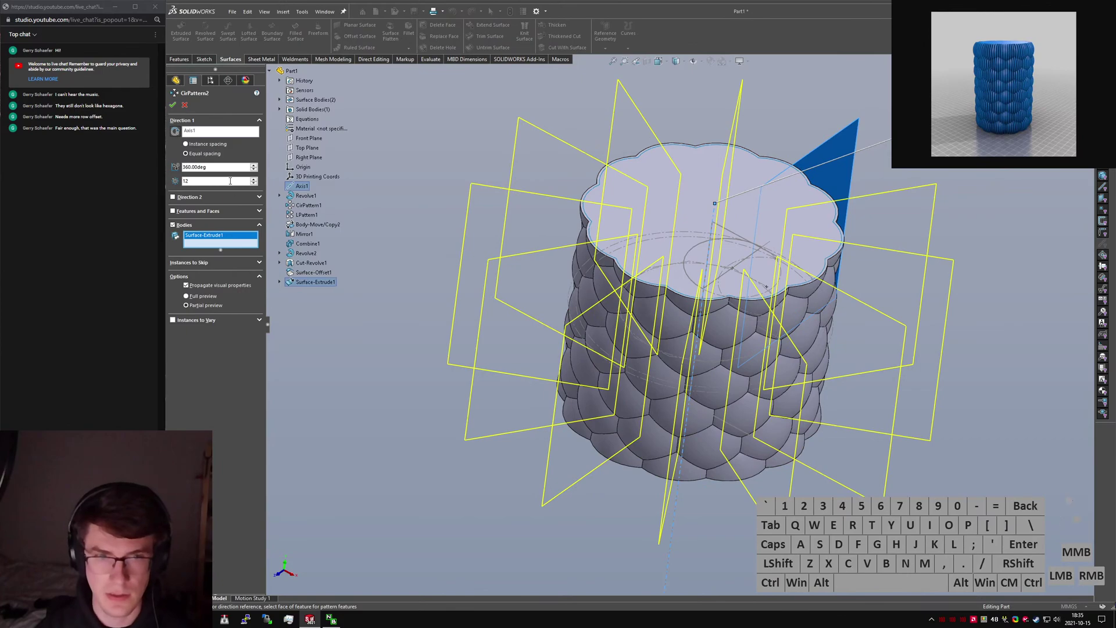
text(100)
key(Return)
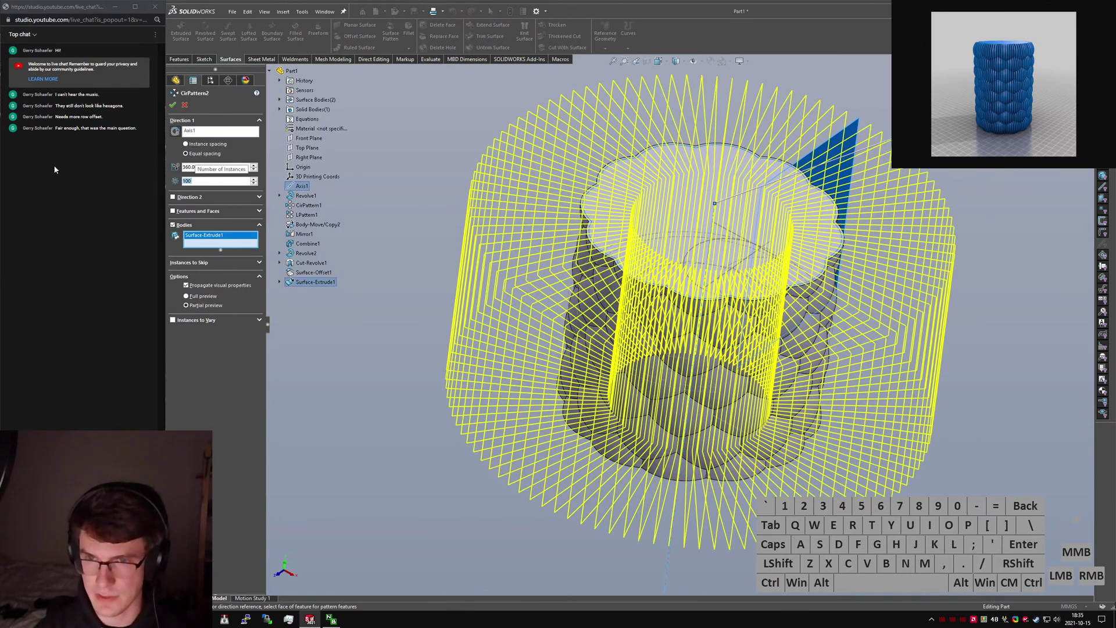
middle_drag(506, 86, 639, 343)
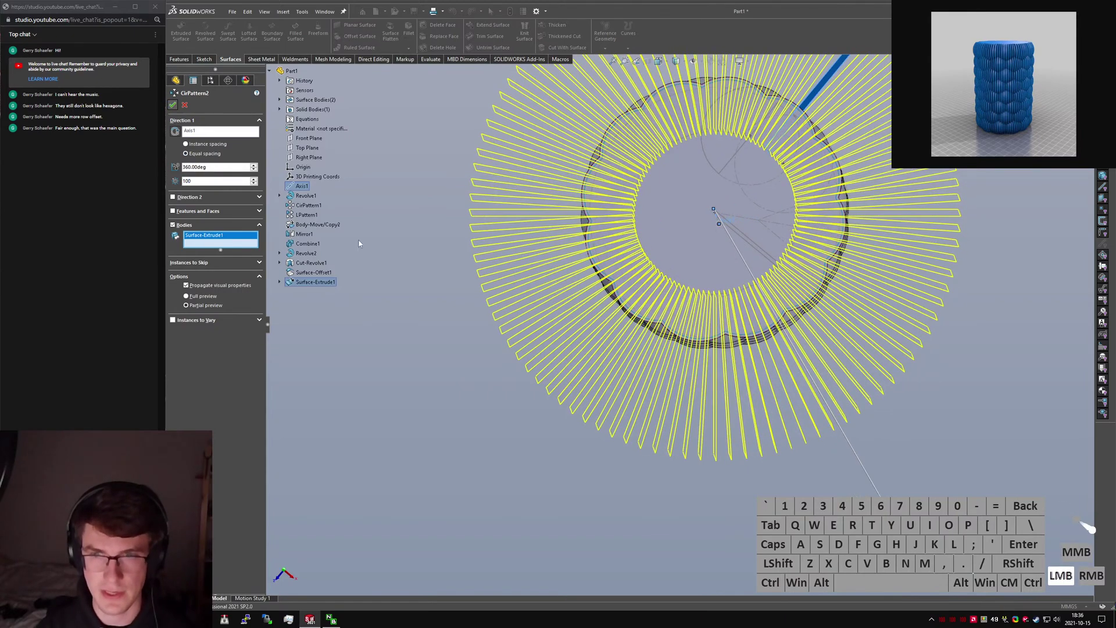
middle_drag(724, 310, 757, 153)
scroll(679, 322, down, 8)
middle_drag(617, 318, 643, 413)
scroll(658, 331, up, 10)
Clear the selection and start Delete Face through the 'sdelete' shortcut search.
click(950, 340)
text(s)
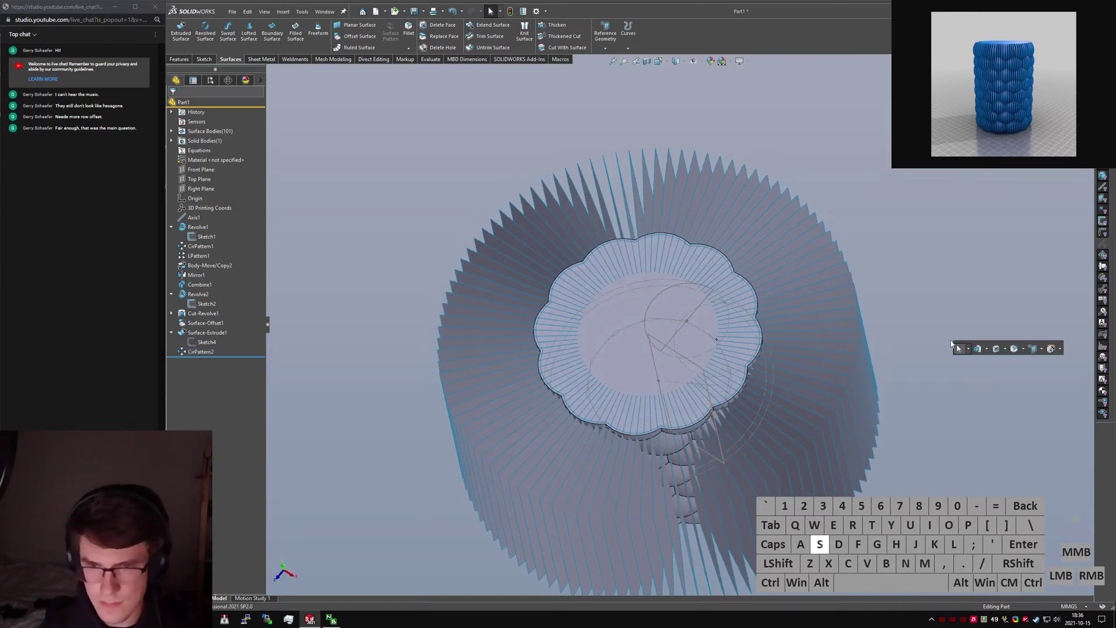
text(delete)
key(Return)
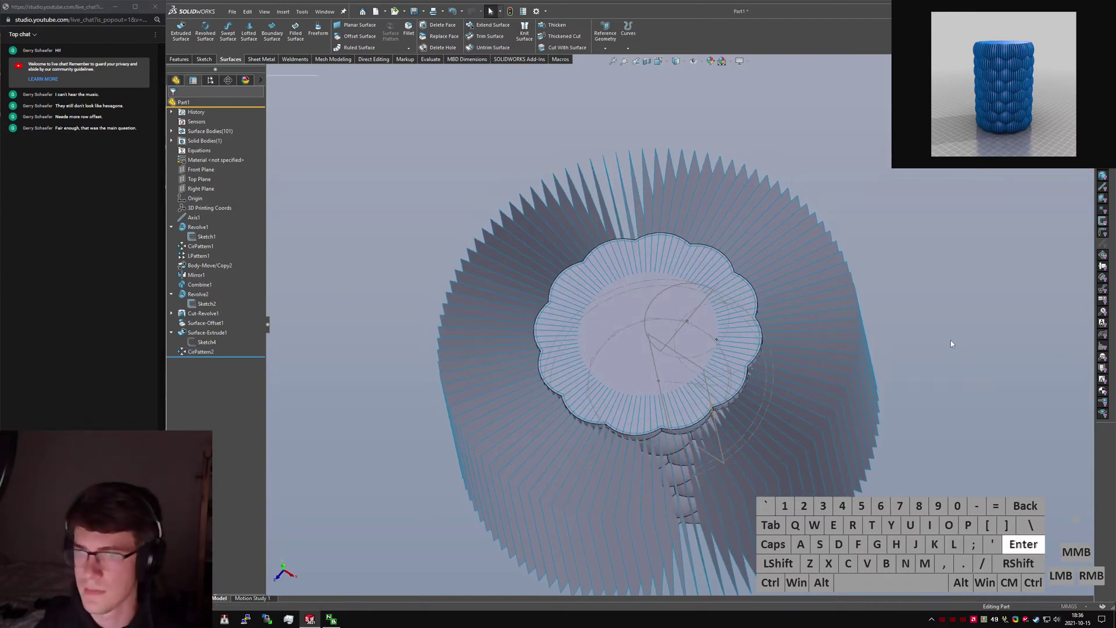
Delete the top and bottom cap faces of the bubble cylinder.
click(619, 358)
scroll(640, 349, up, 10)
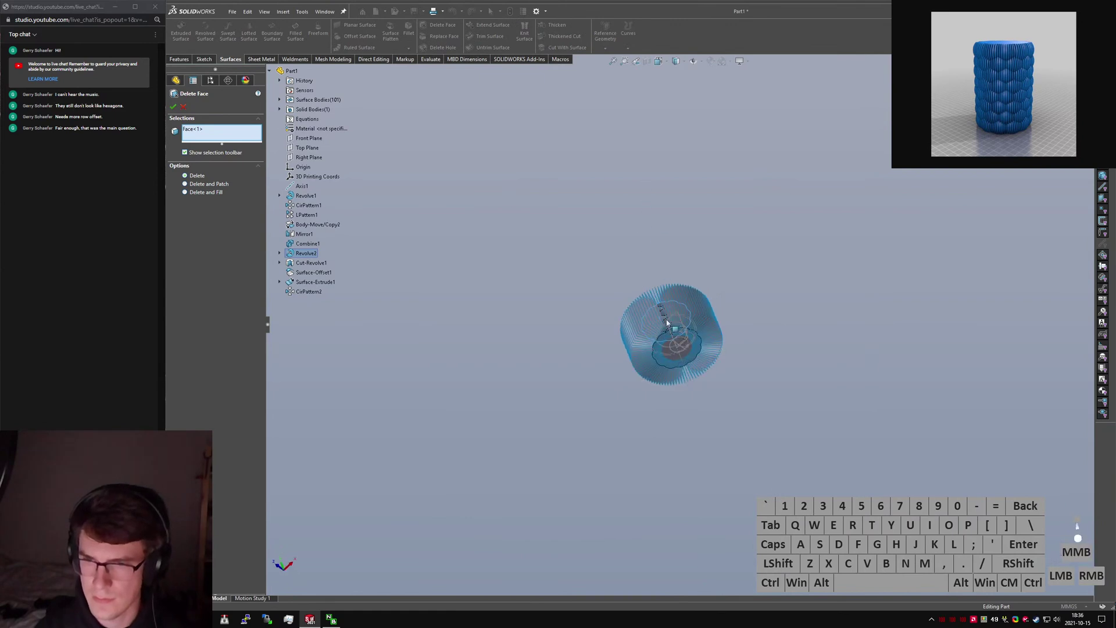
scroll(669, 325, down, 10)
click(707, 452)
right_click(706, 454)
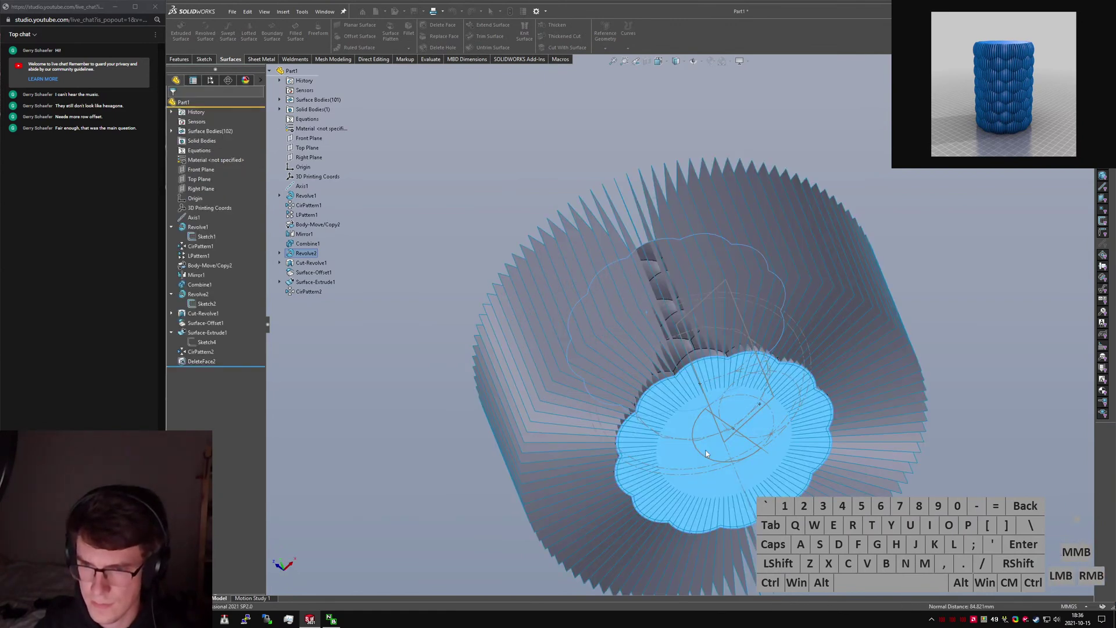
Hide Sketch1 and Sketch2, then inspect the fin ring.
right_click(199, 235)
click(207, 224)
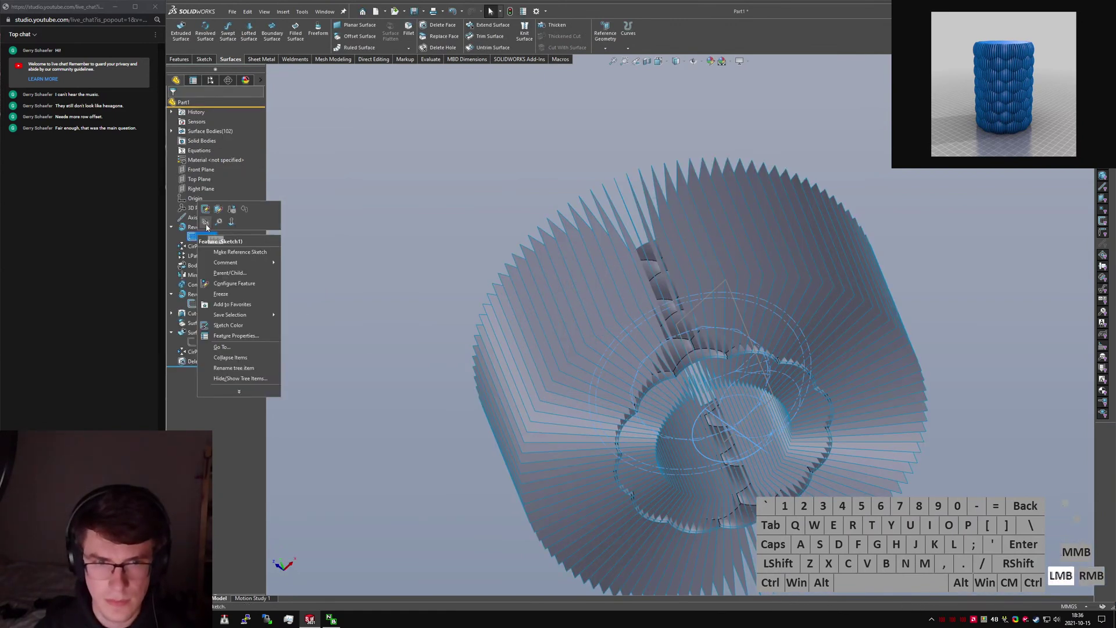
click(199, 304)
right_click(199, 305)
click(205, 293)
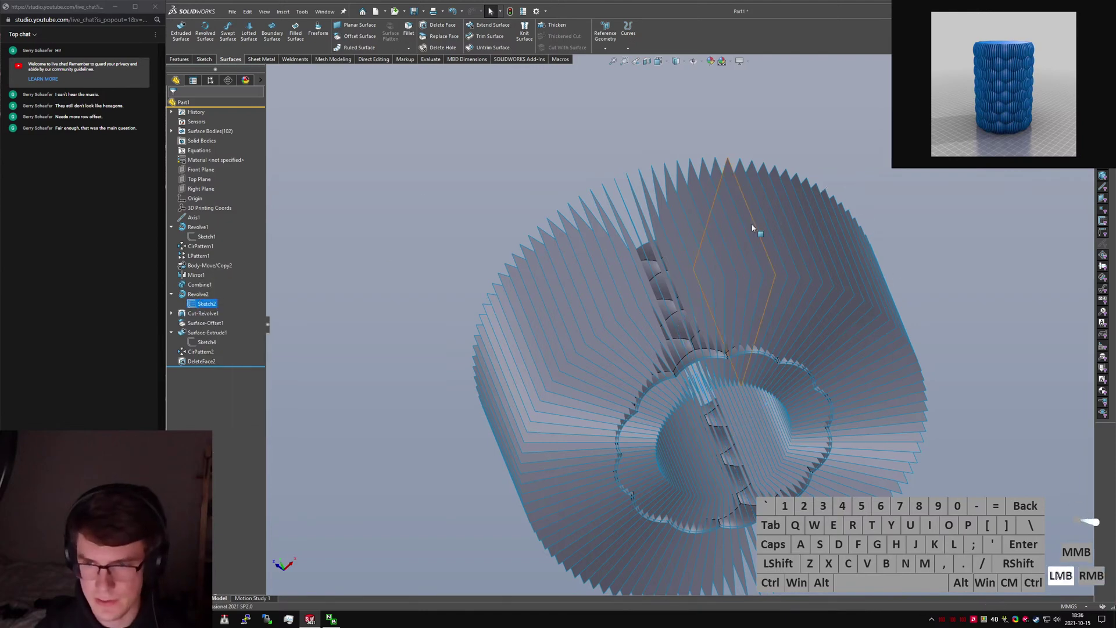
scroll(753, 230, up, 2)
mouse_move(739, 239)
middle_down()
mouse_move(678, 340)
mouse_move(743, 422)
middle_up()
scroll(678, 341, down, 3)
scroll(723, 387, down, 2)
middle_drag(732, 435, 689, 416)
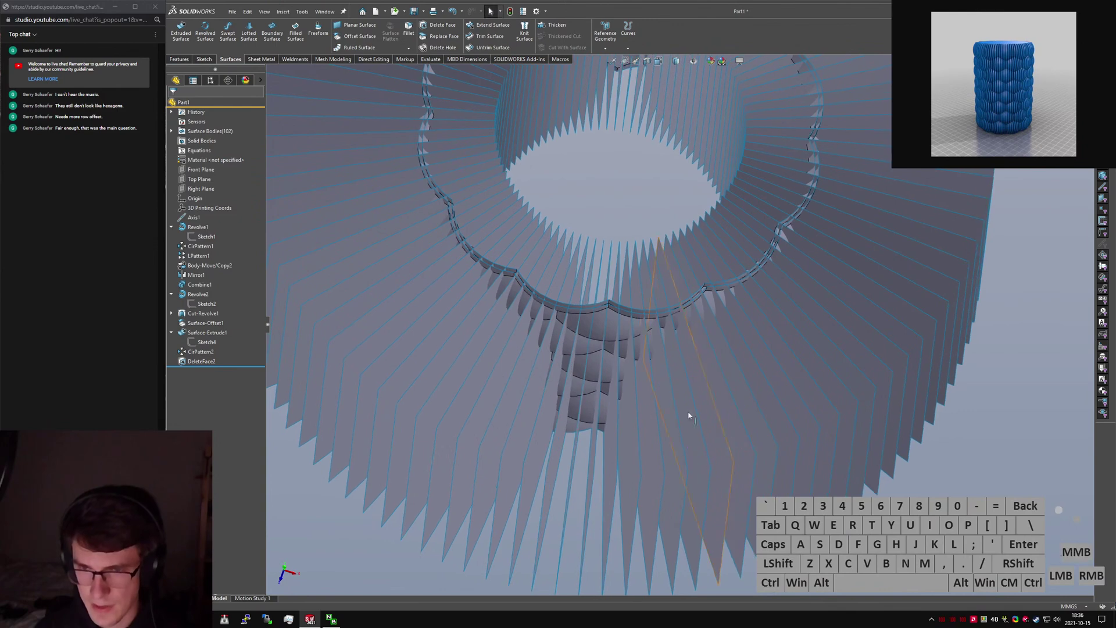
scroll(635, 373, up, 3)
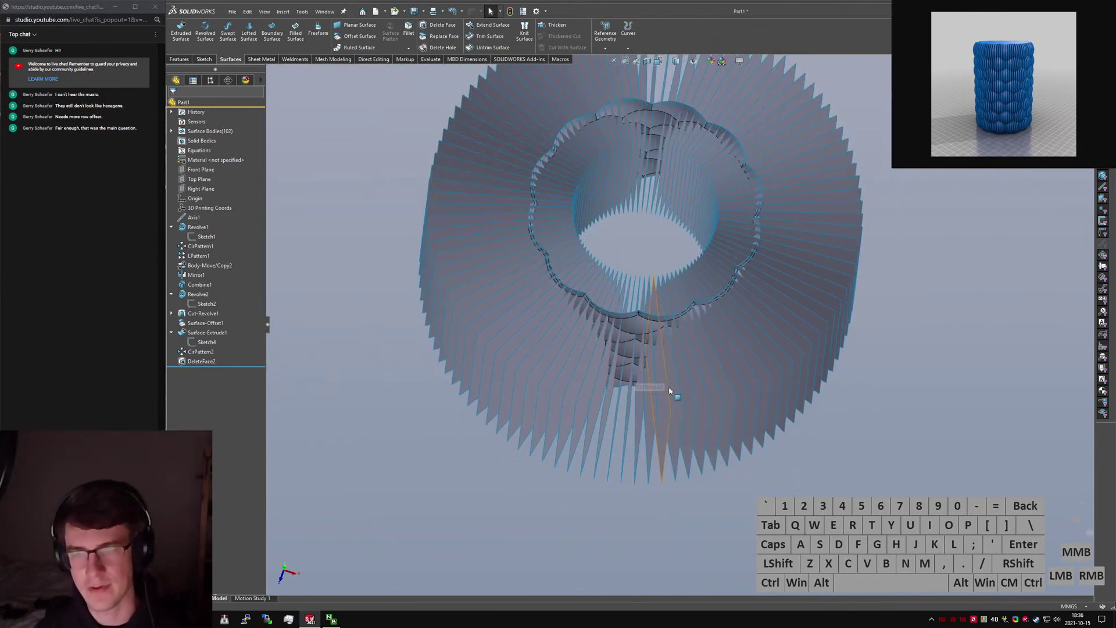
key(s)
key(s)
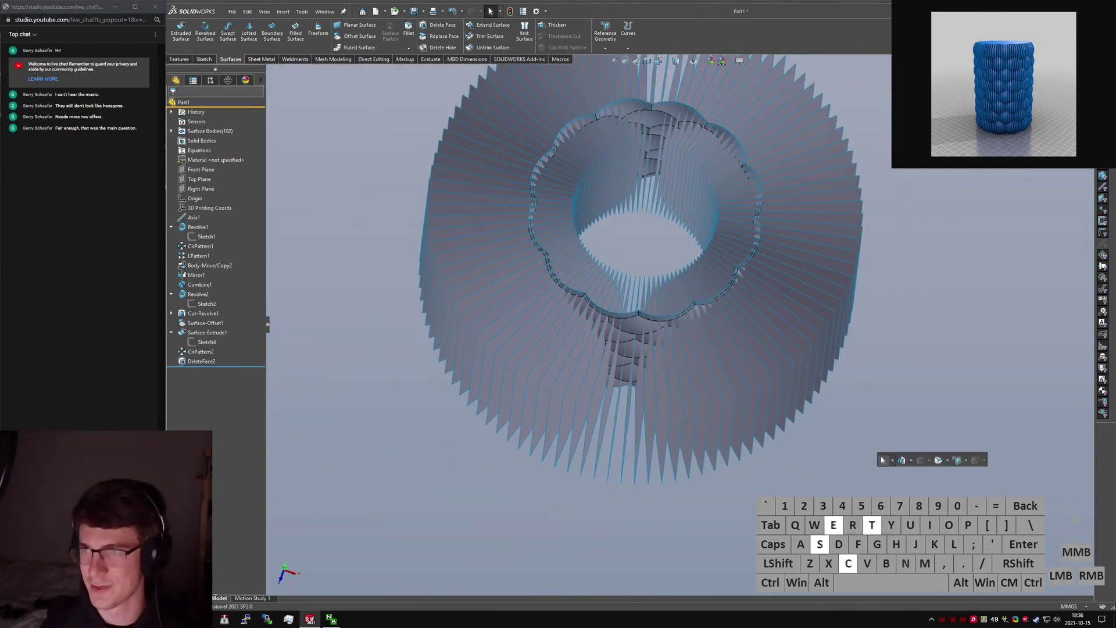
key(Return)
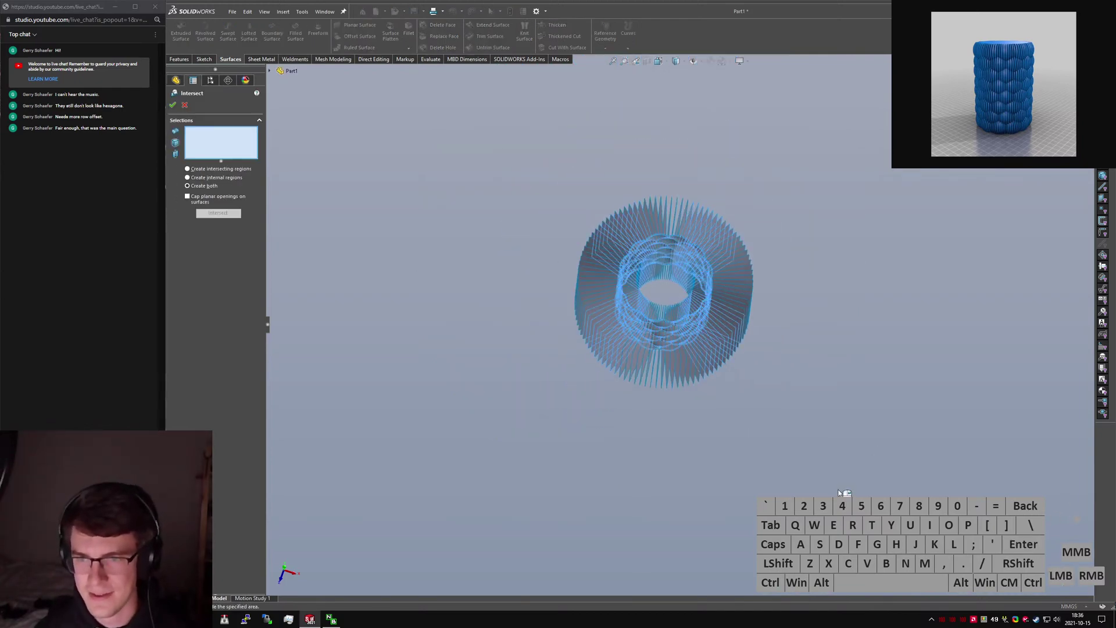
scroll(657, 401, down, 6)
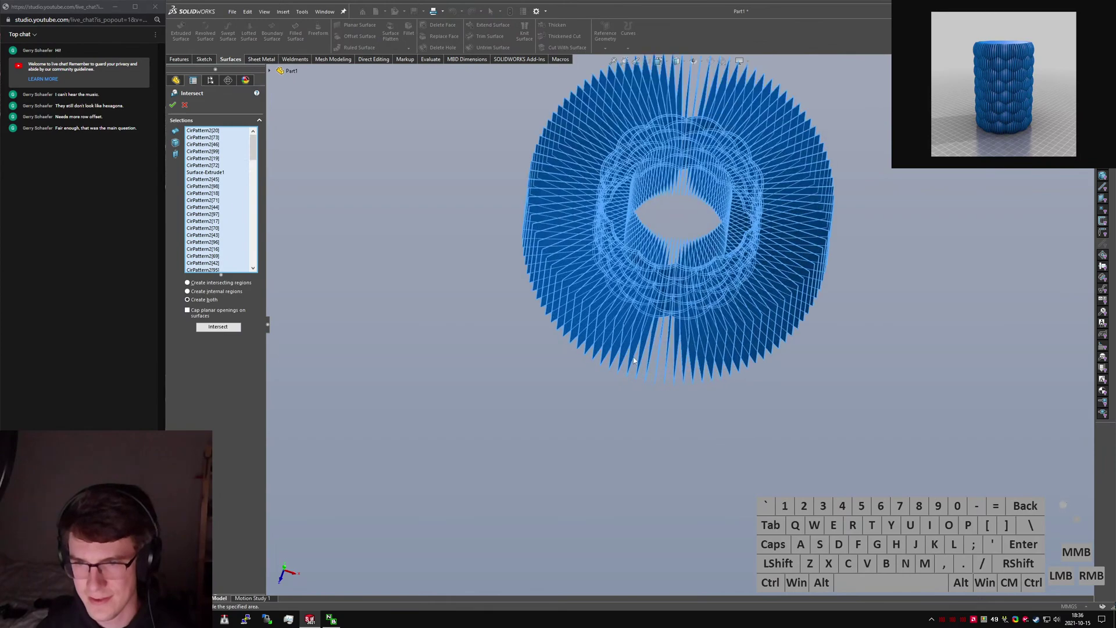
middle_drag(631, 302, 692, 204)
scroll(695, 189, up, 5)
scroll(694, 189, down, 2)
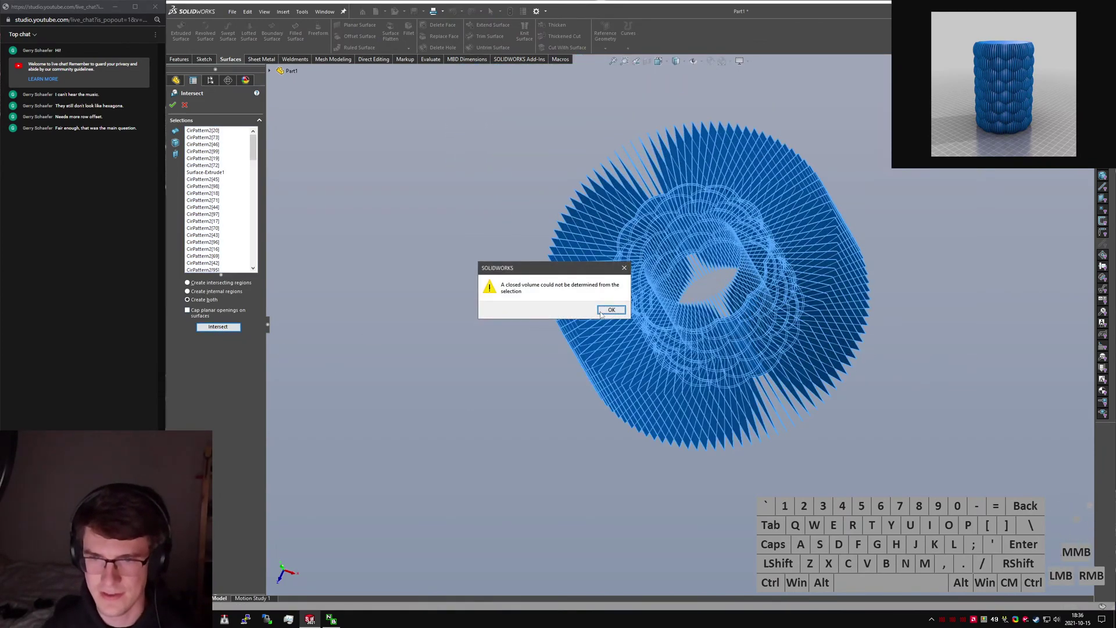
click(611, 310)
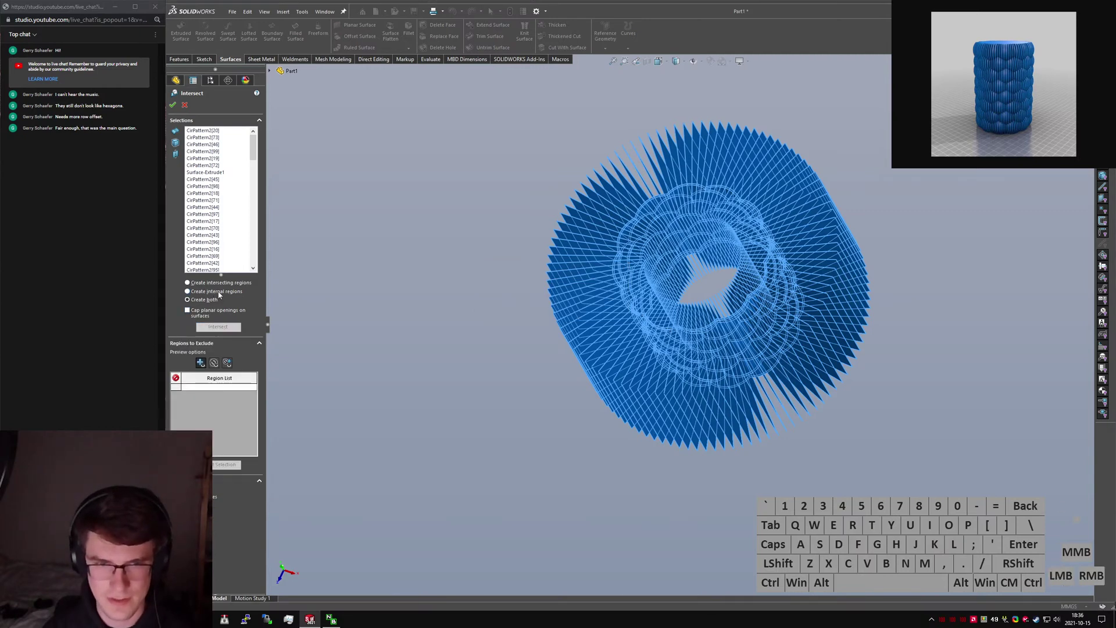
key(Escape)
click(446, 193)
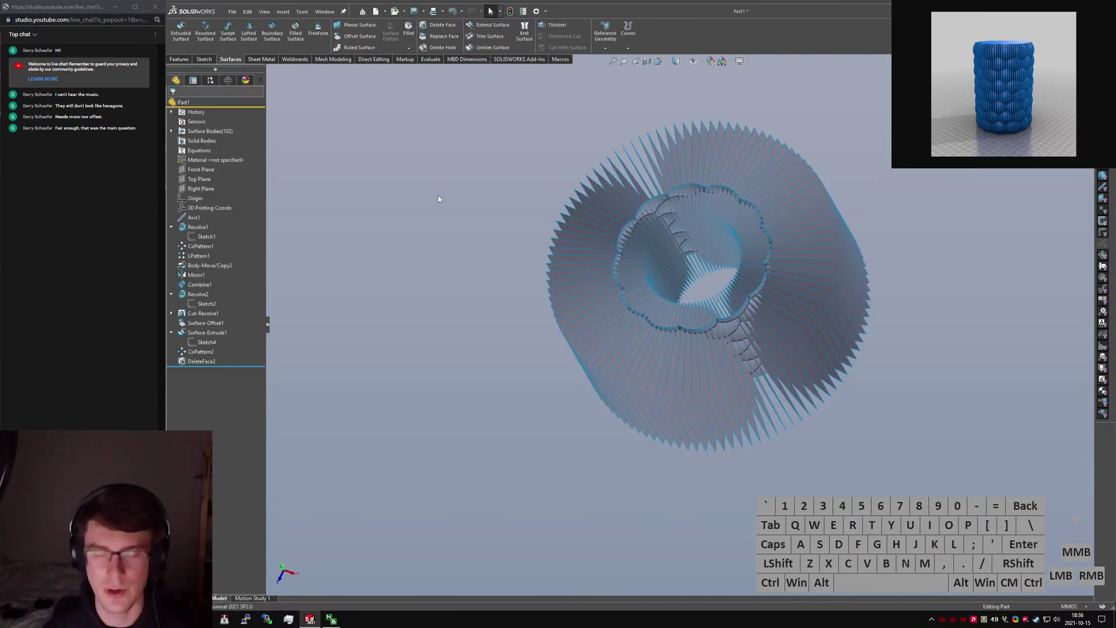
text(srtim)
Open Mutual Trim Surface and box-select all the radial slice surfaces.
key(Return)
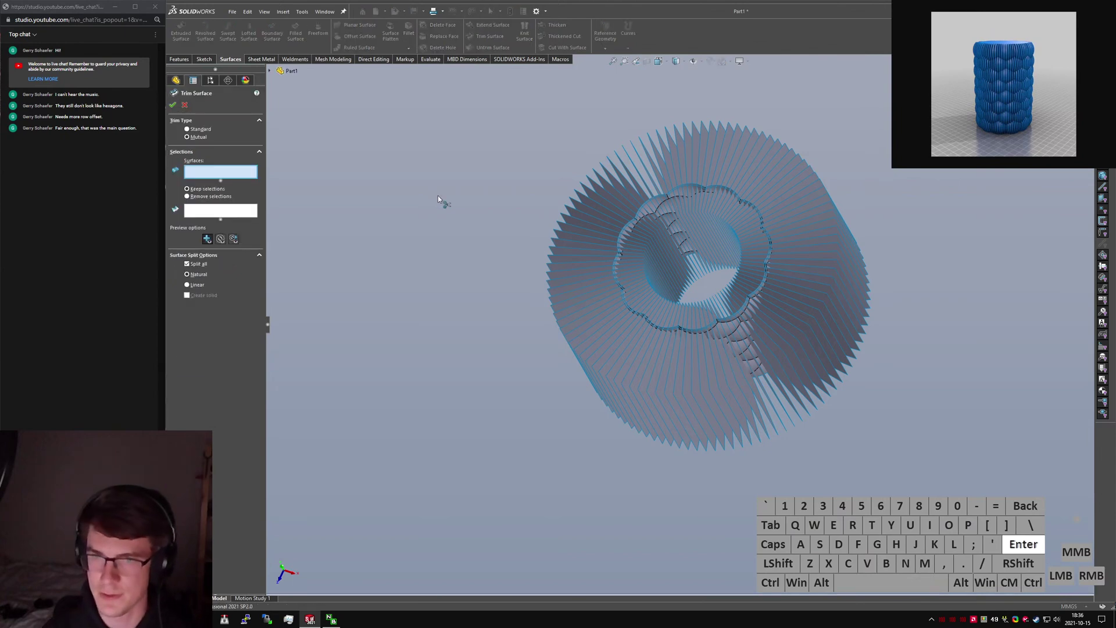
scroll(634, 327, down, 1)
scroll(512, 200, up, 1)
drag(385, 78, 876, 477)
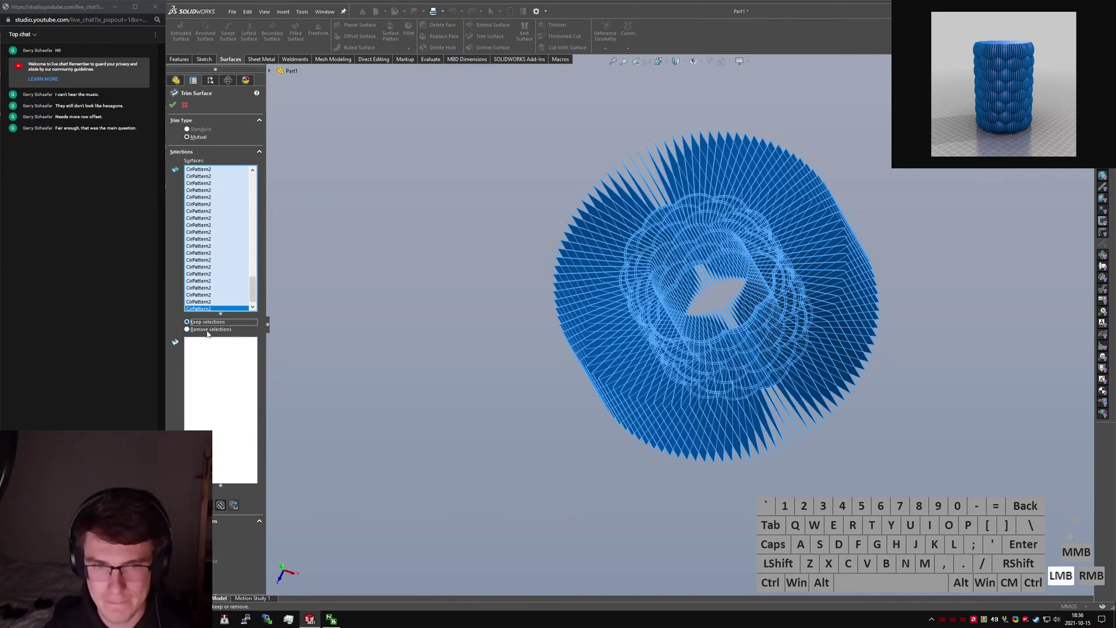
Deselect three slice strips from the trim set.
scroll(610, 439, down, 4)
middle_drag(631, 420, 674, 458)
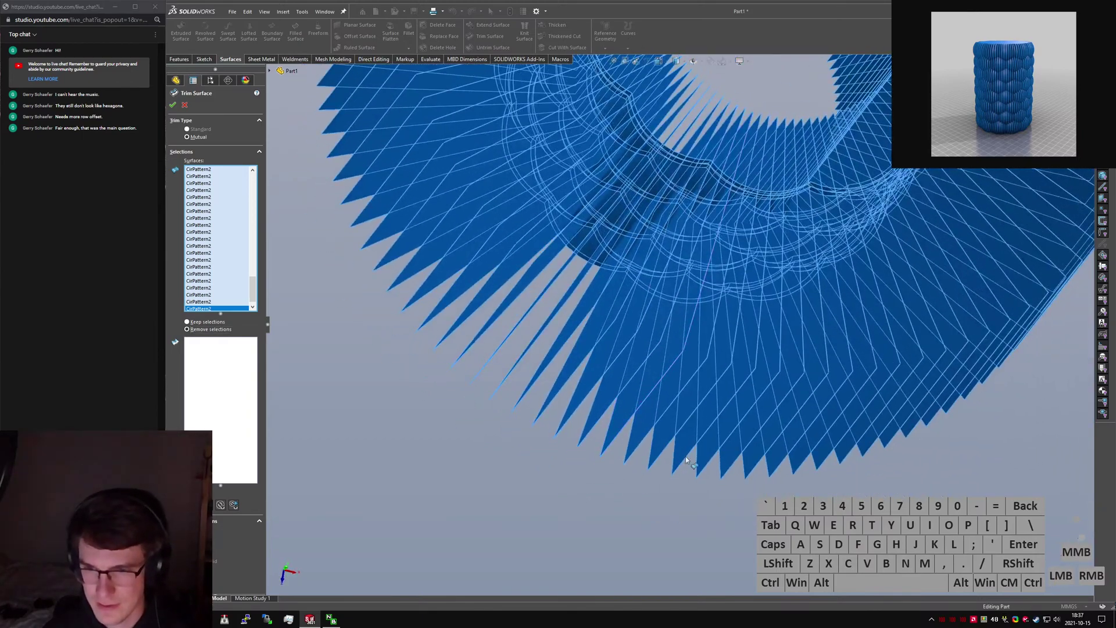
click(680, 460)
click(714, 467)
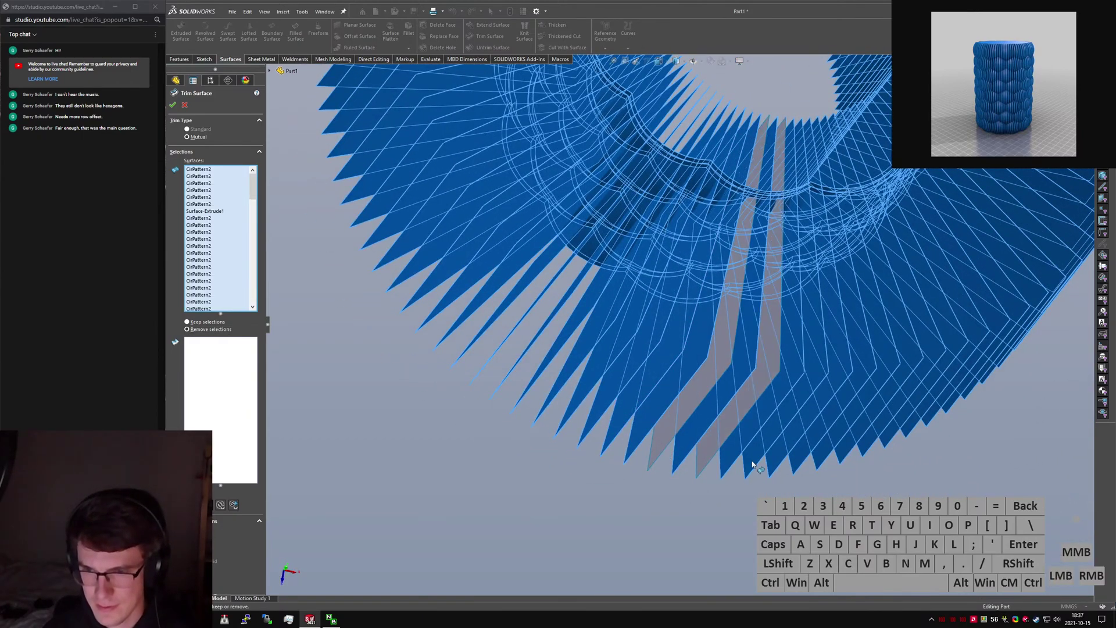
click(752, 465)
Zoom in on the slice edges and re-add the three left-out strips.
scroll(797, 217, down, 6)
middle_drag(752, 229, 691, 213)
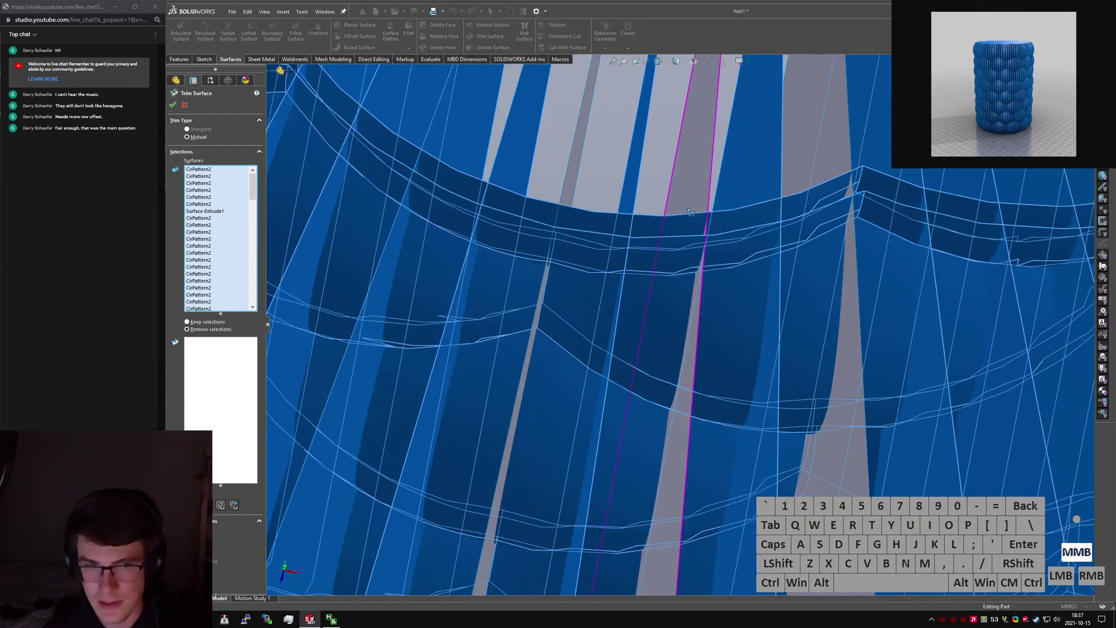
scroll(529, 371, up, 1)
scroll(700, 291, down, 1)
middle_drag(700, 292, 645, 294)
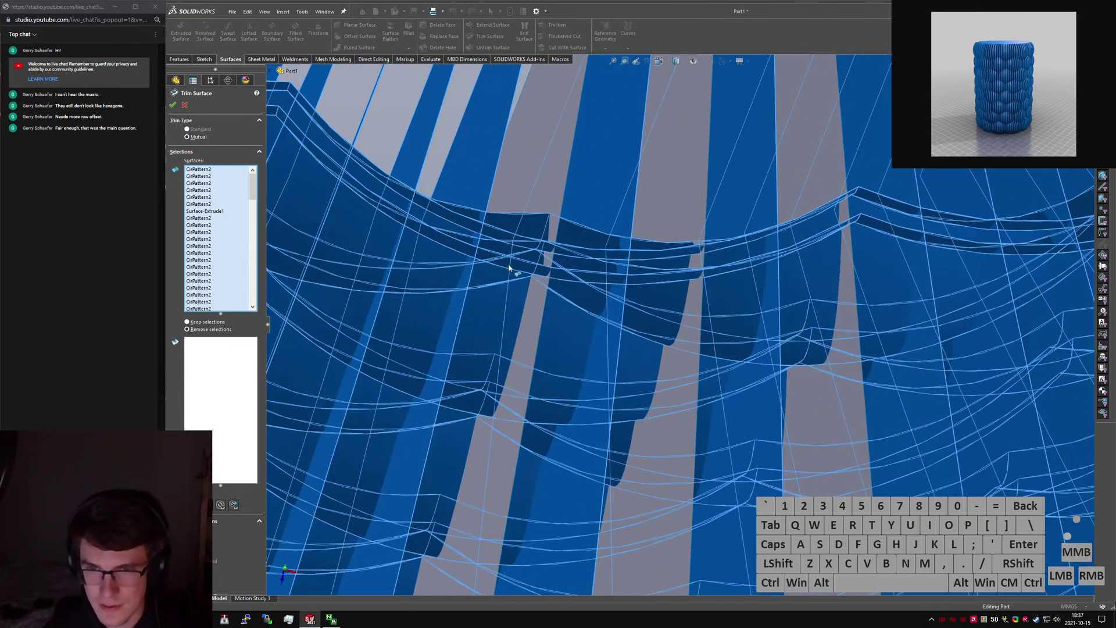
scroll(509, 268, up, 1)
middle_drag(511, 268, 527, 212)
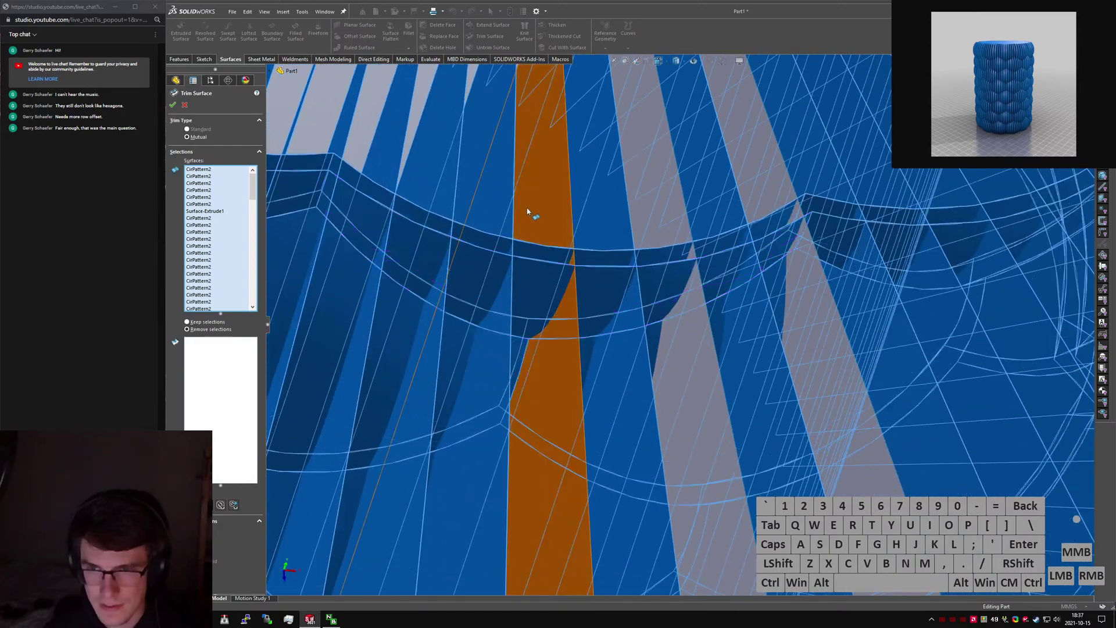
scroll(527, 212, up, 1)
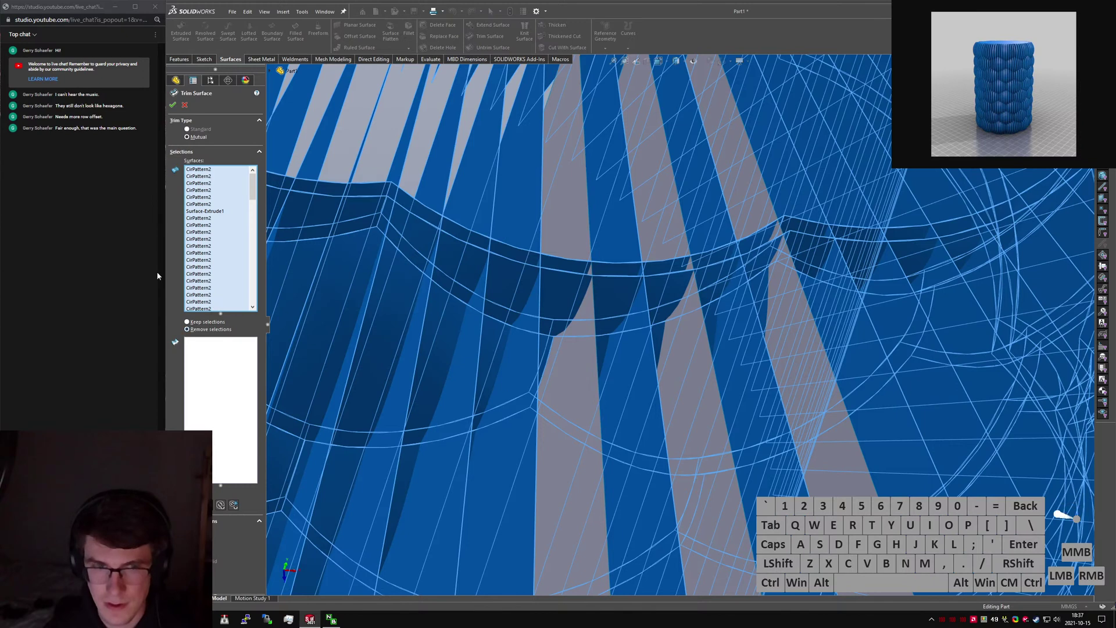
click(587, 425)
click(693, 427)
click(806, 428)
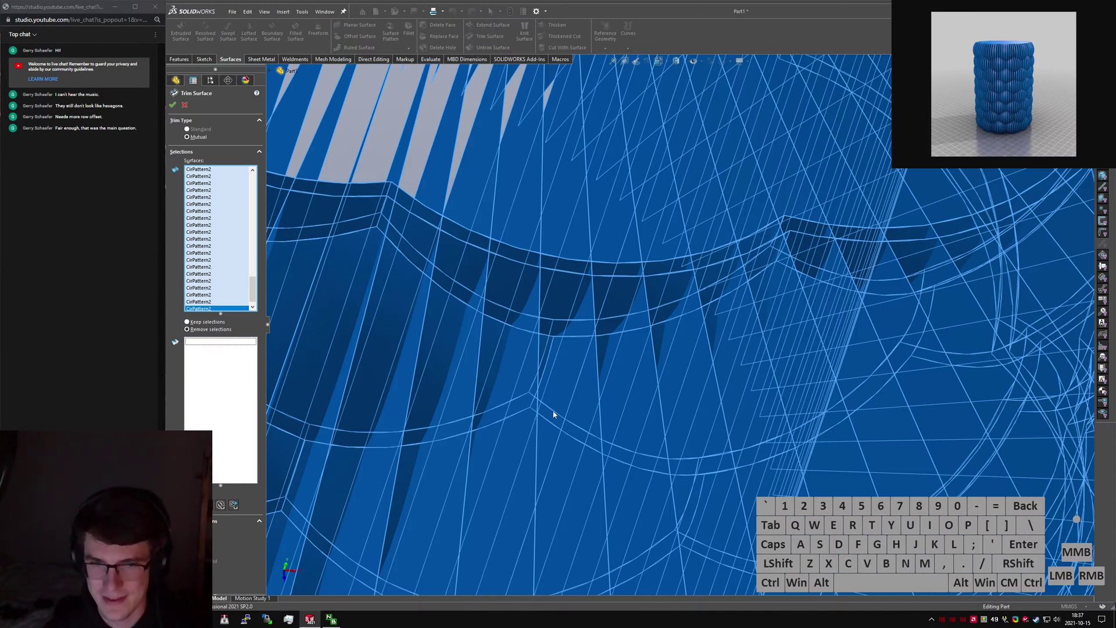
Pick one trim piece to keep, review the preview, then cancel Trim Surface.
click(194, 371)
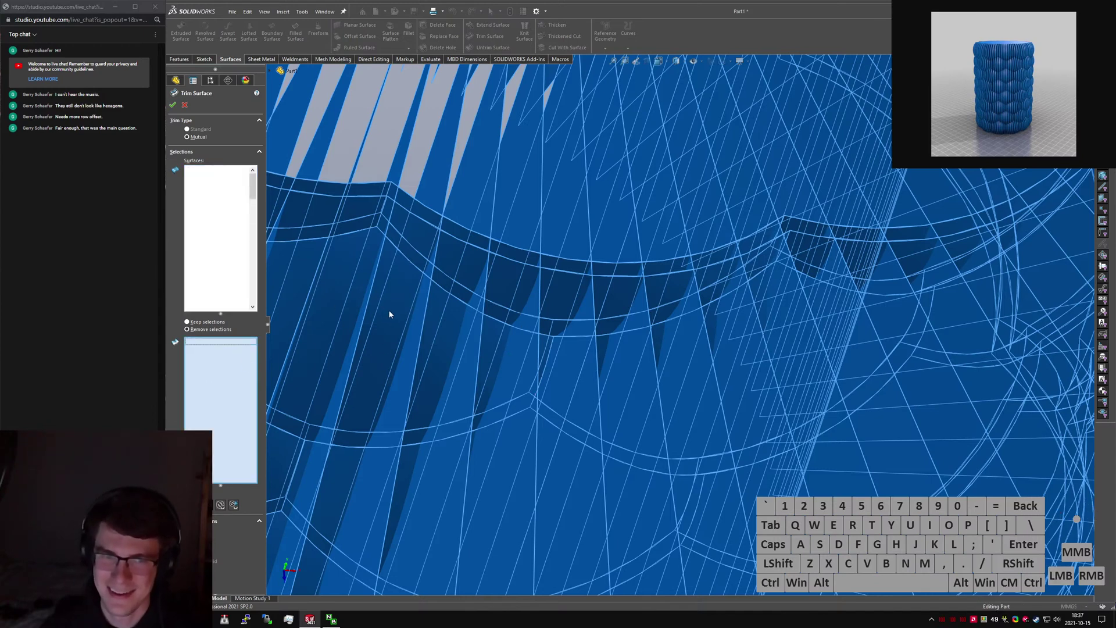
click(428, 349)
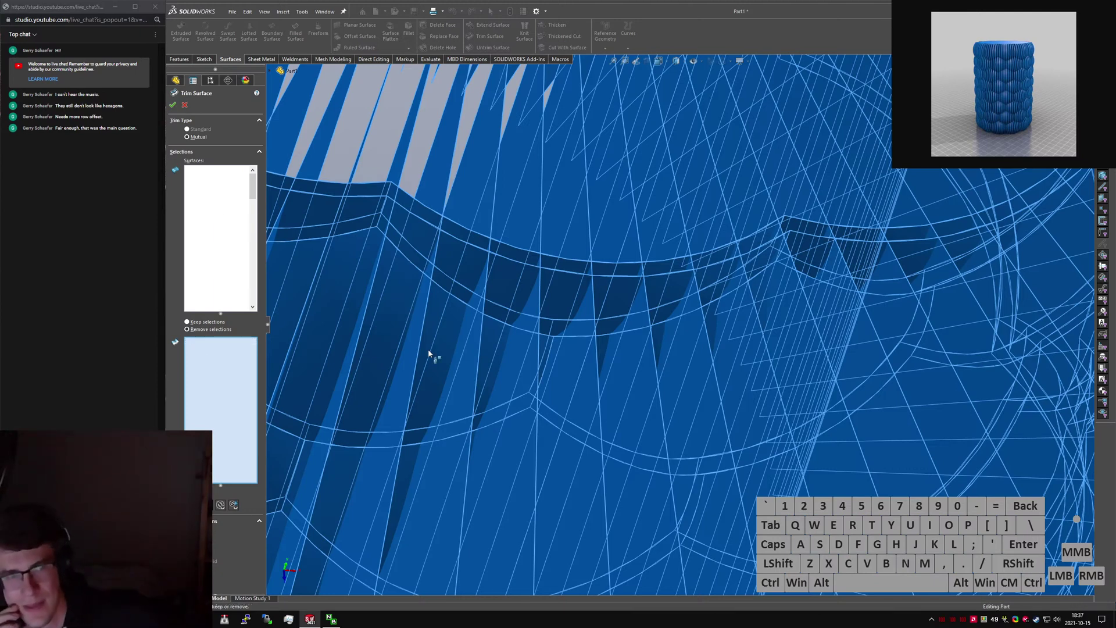
scroll(428, 349, up, 10)
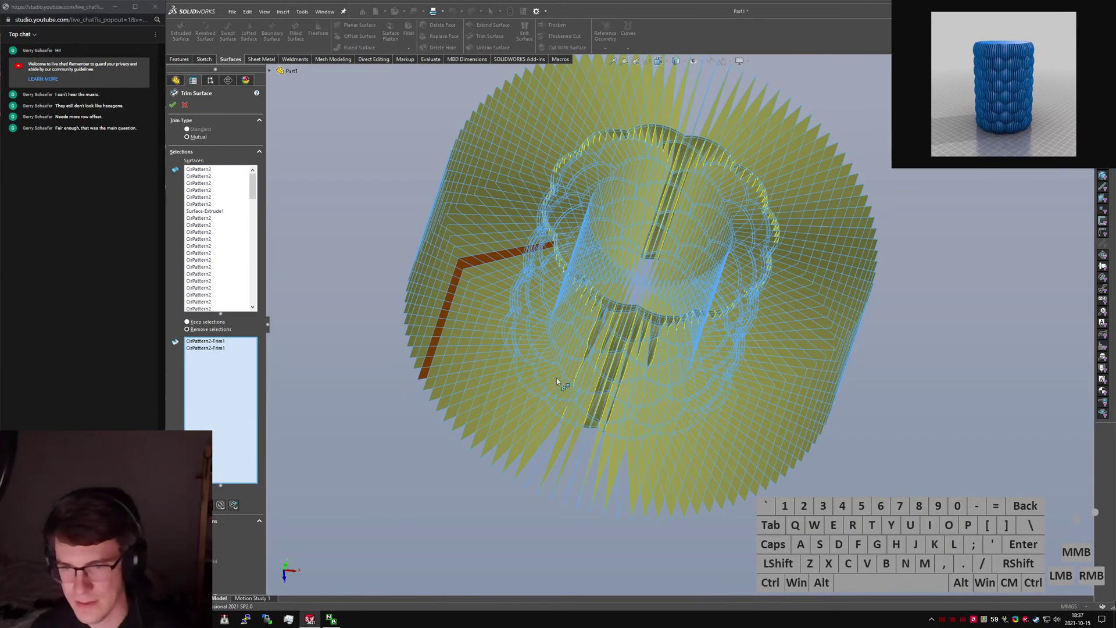
scroll(557, 378, down, 5)
middle_drag(557, 378, 643, 392)
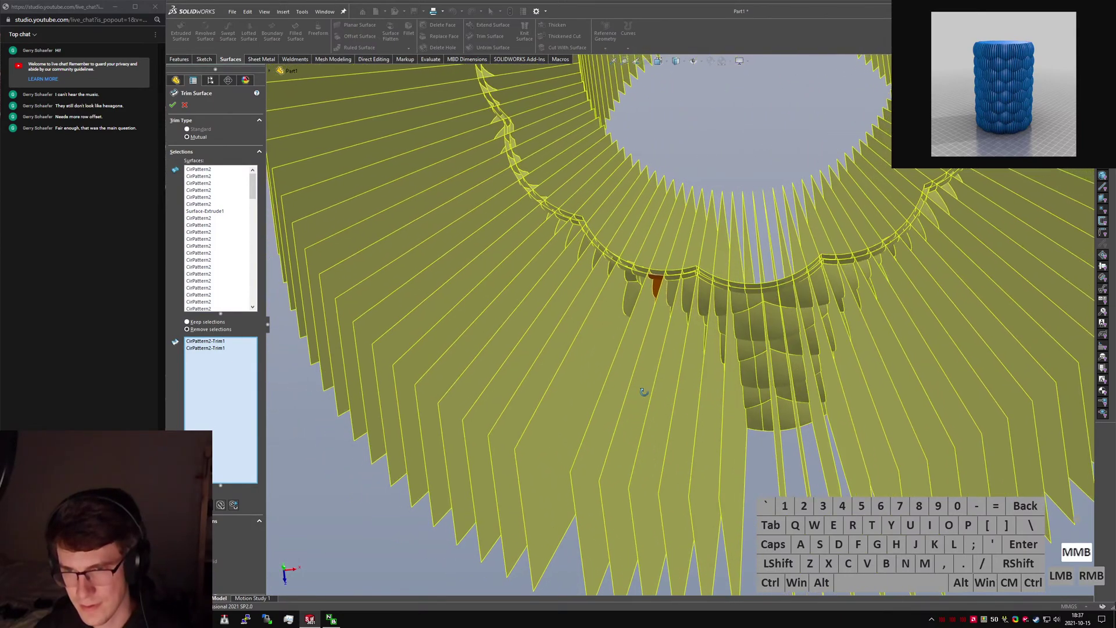
click(184, 106)
middle_drag(582, 340, 592, 284)
text(s)
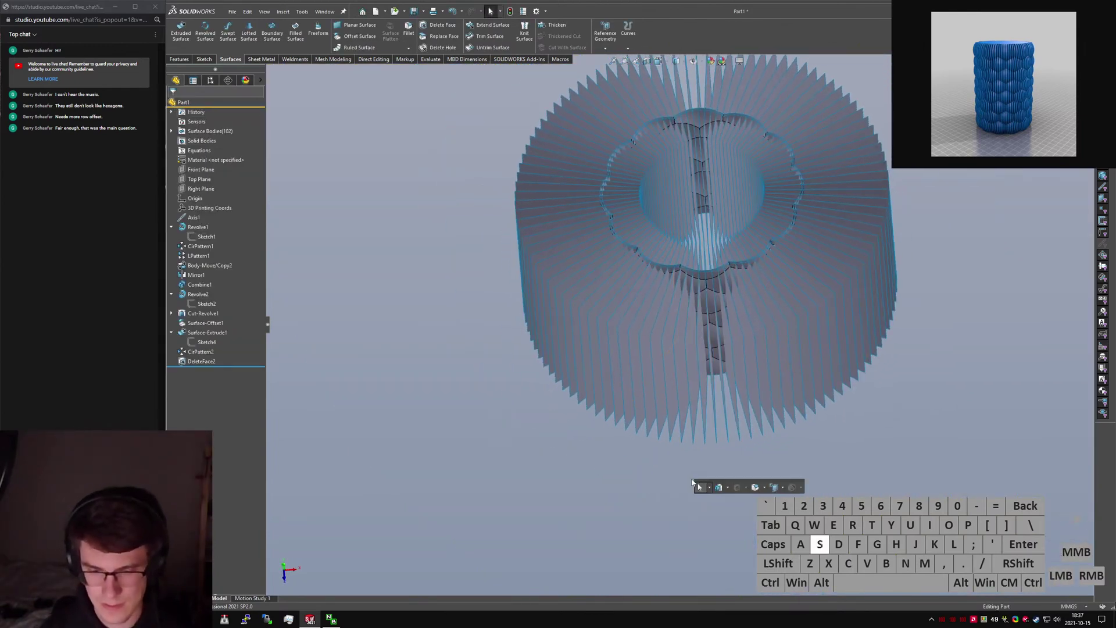
text(trim)
key(Return)
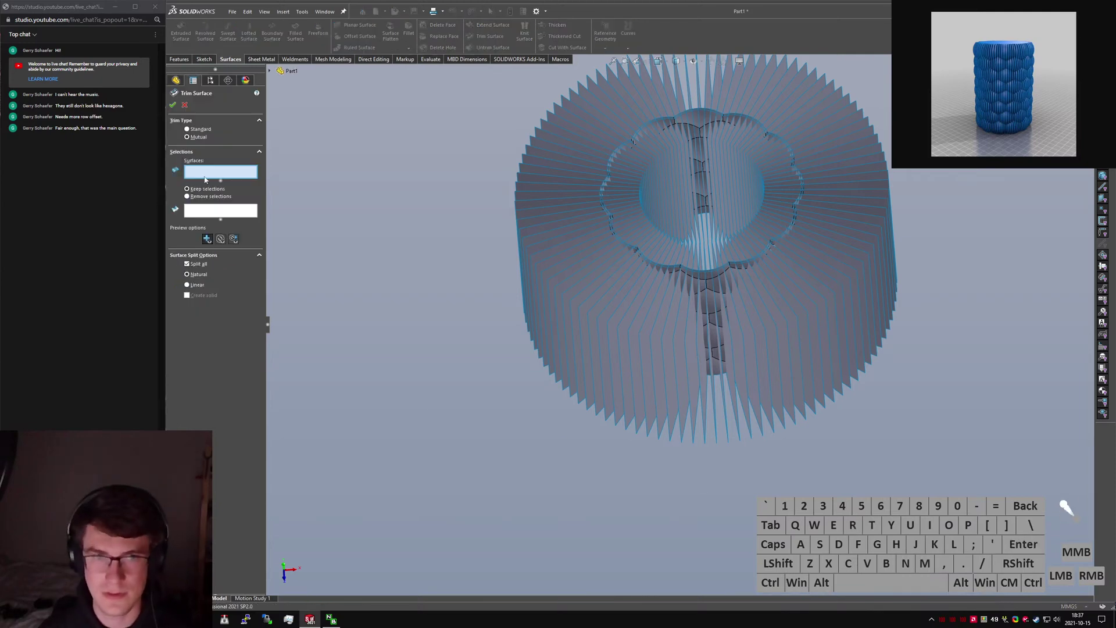
click(198, 133)
scroll(726, 361, down, 6)
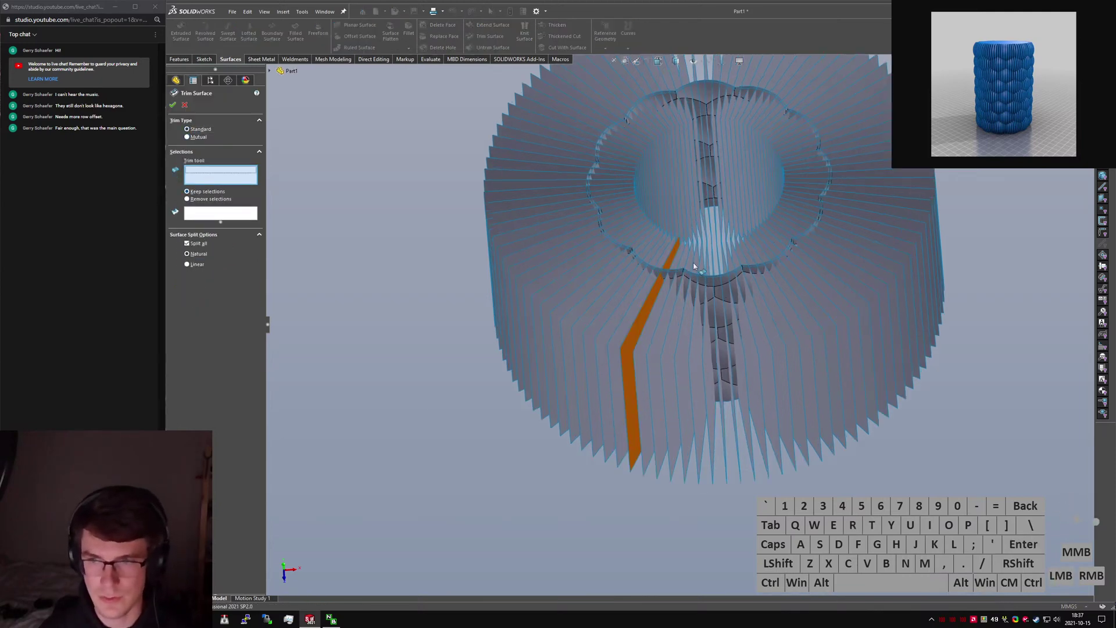
click(725, 356)
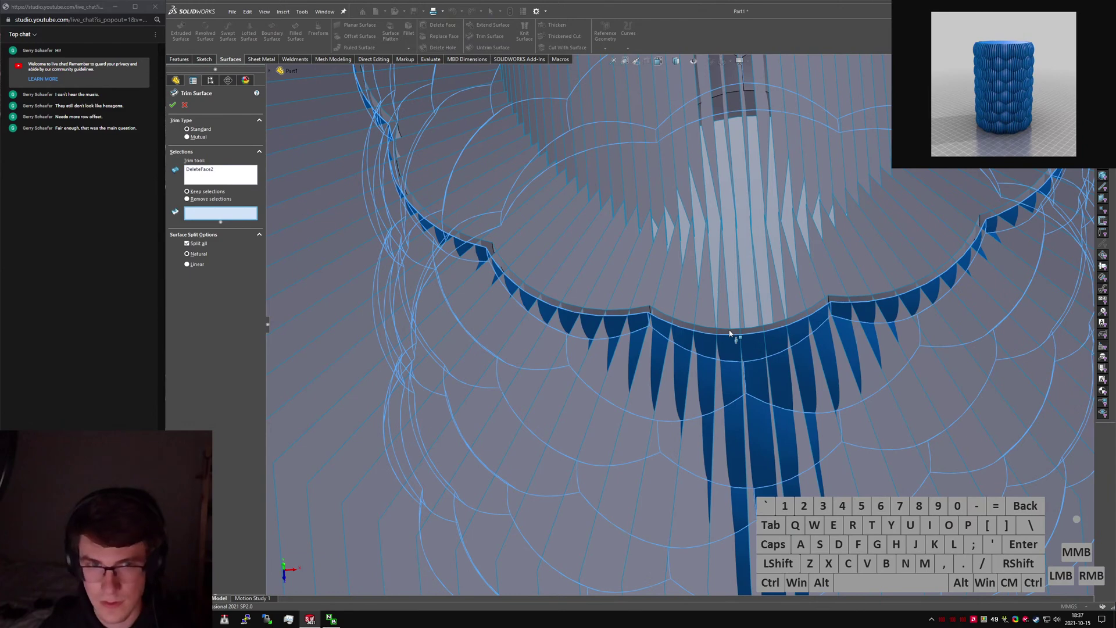
scroll(276, 274, up, 7)
scroll(346, 198, up, 3)
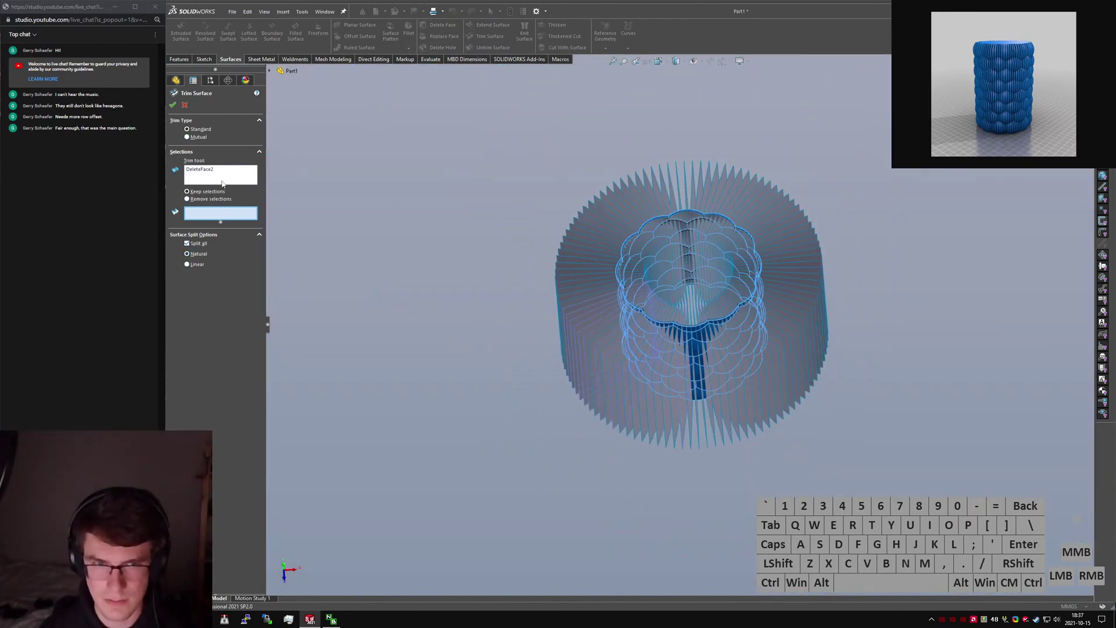
scroll(579, 272, down, 3)
click(566, 282)
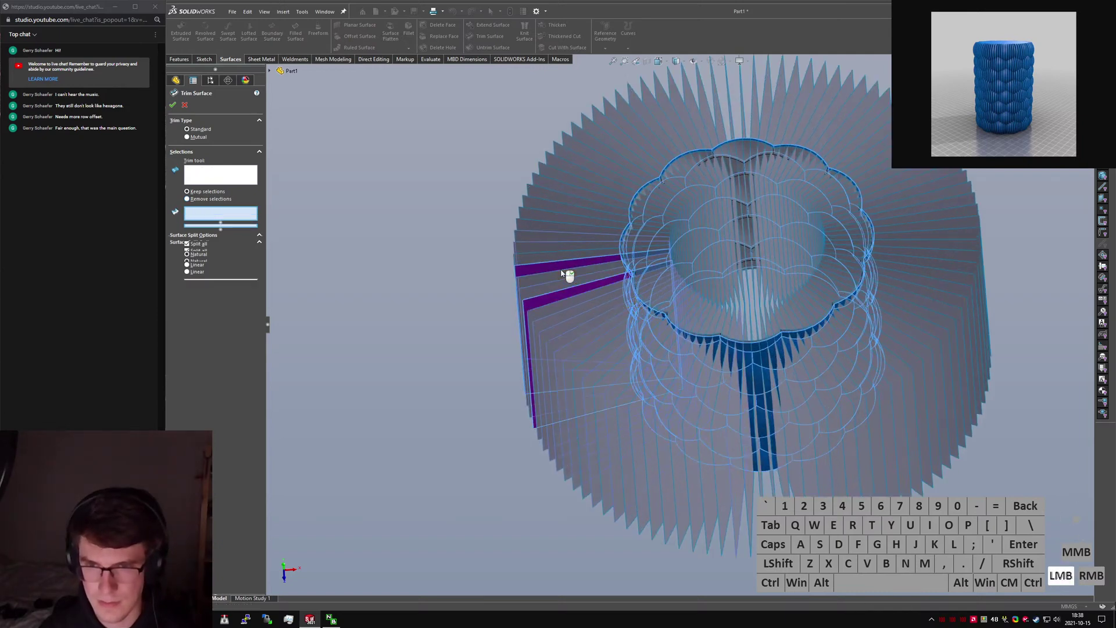
click(570, 260)
click(568, 255)
click(568, 250)
click(566, 244)
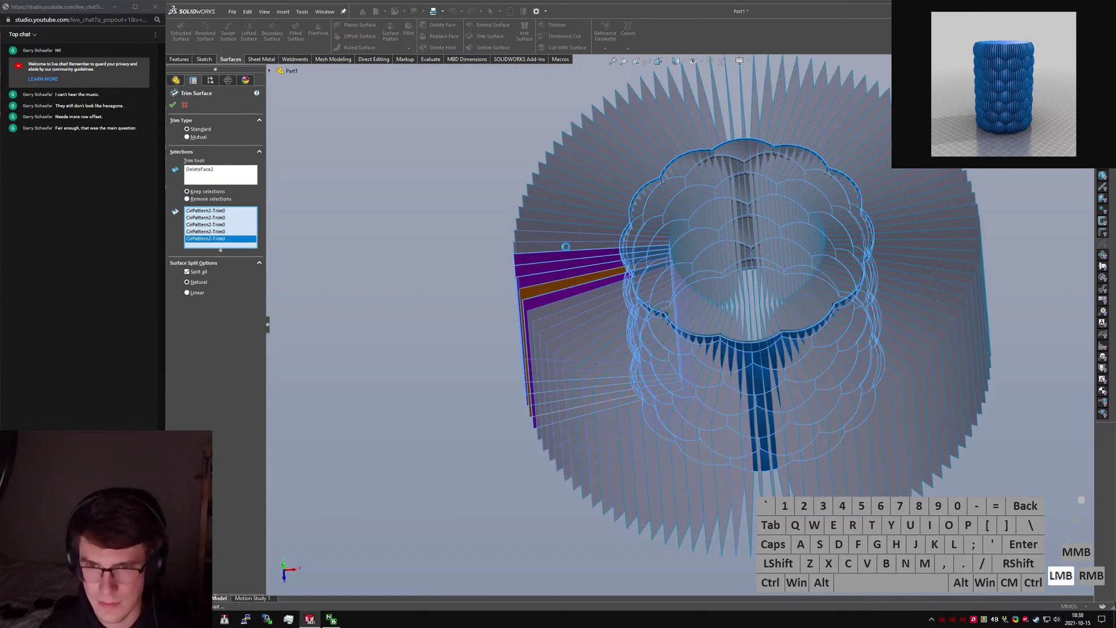
click(564, 238)
click(565, 236)
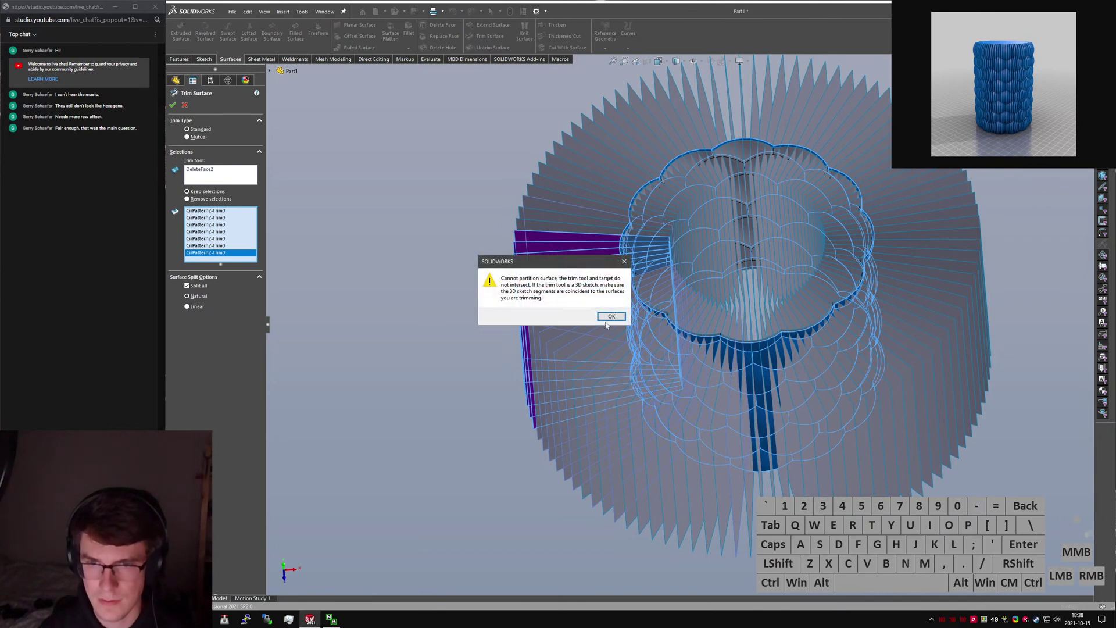
click(612, 317)
click(611, 317)
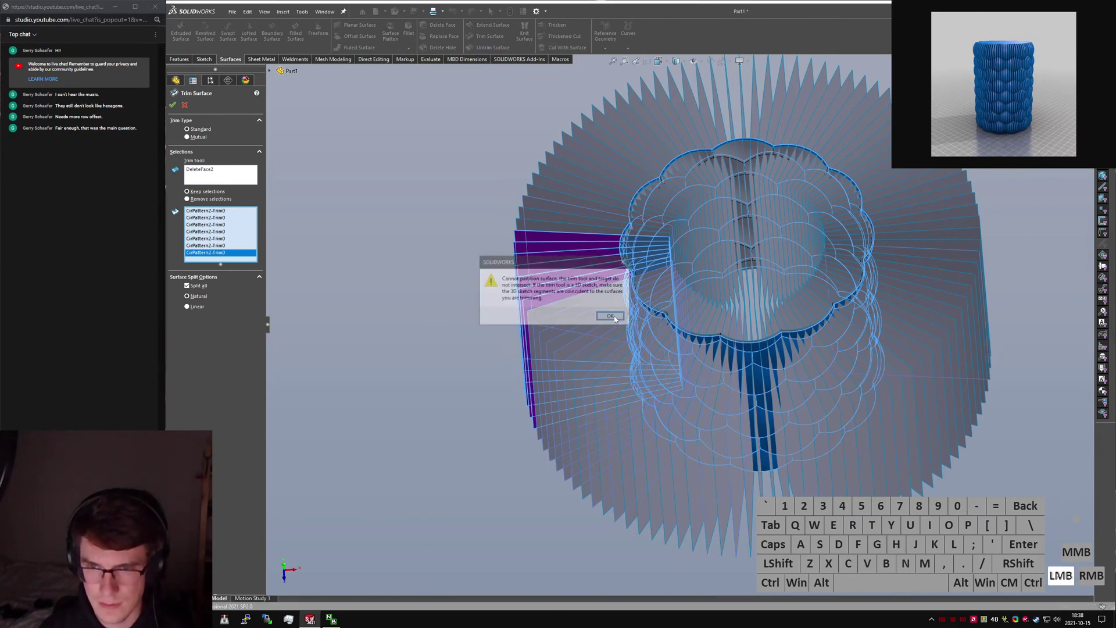
click(612, 314)
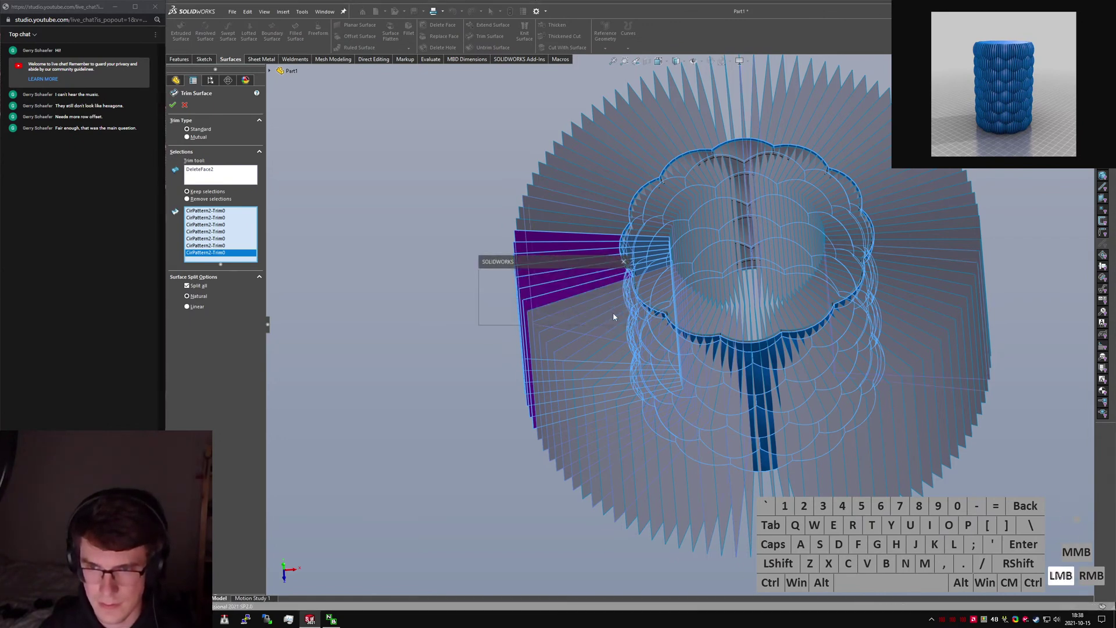
click(613, 313)
click(613, 313)
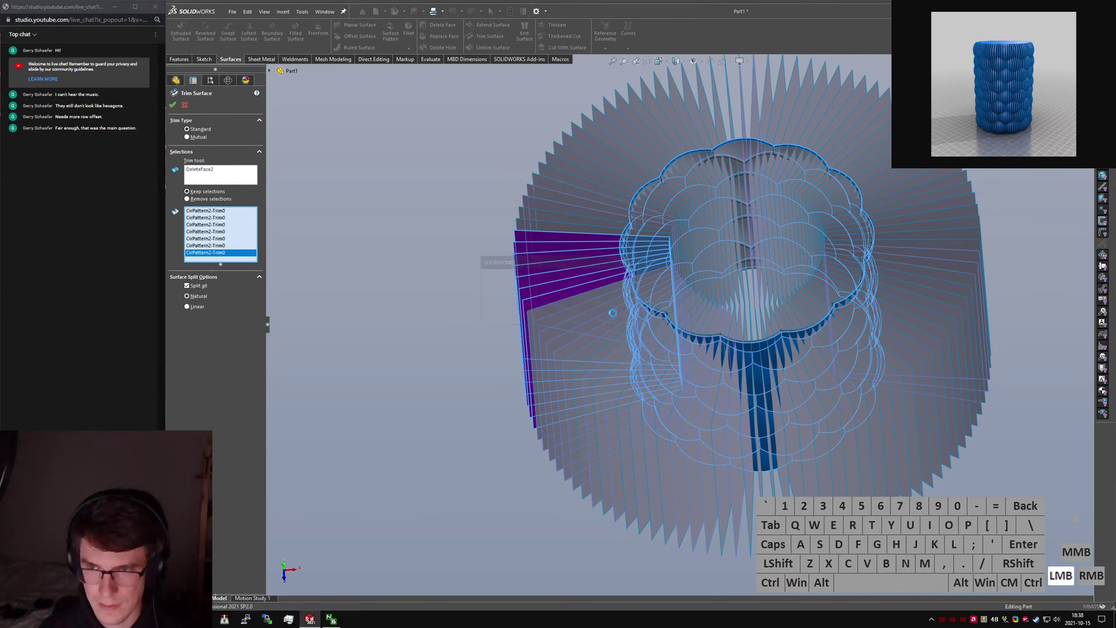
click(613, 312)
click(613, 313)
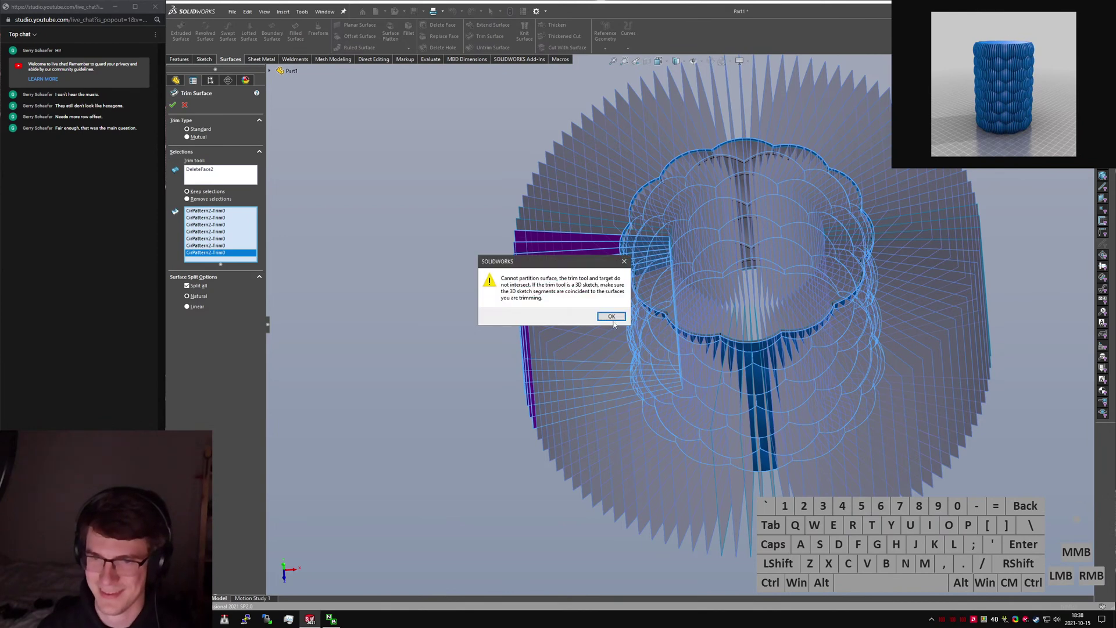
click(607, 315)
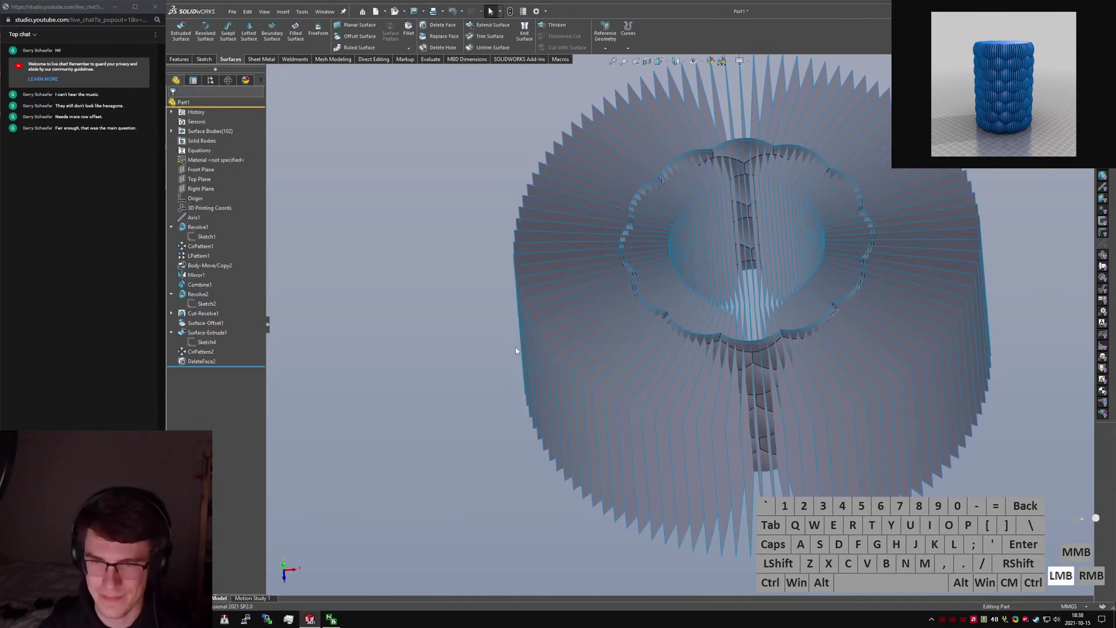
middle_drag(516, 351, 642, 387)
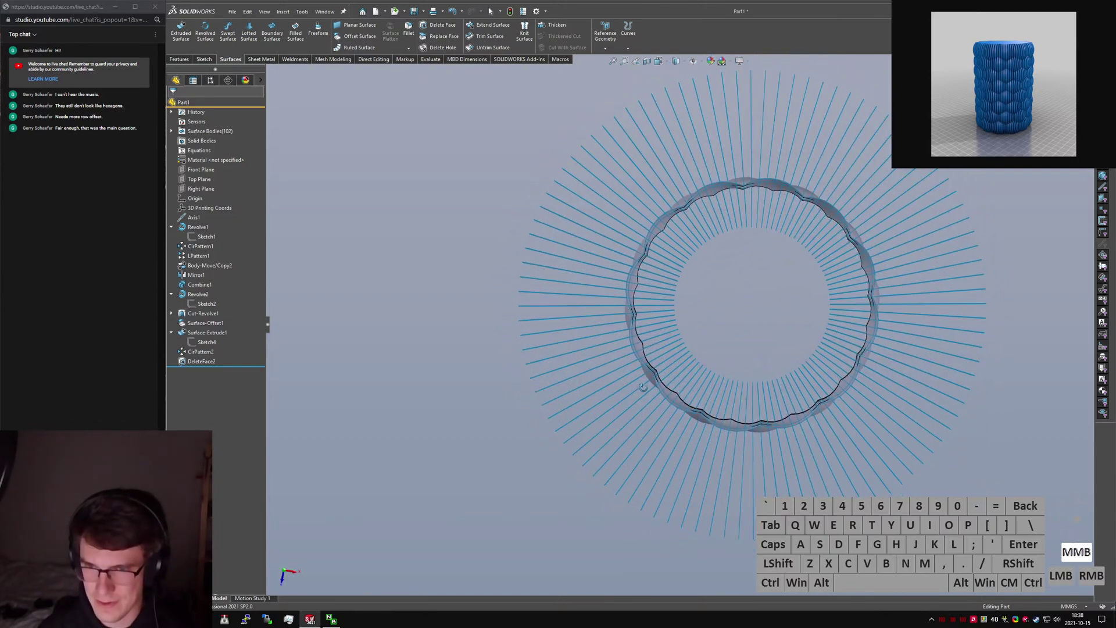
scroll(642, 387, down, 10)
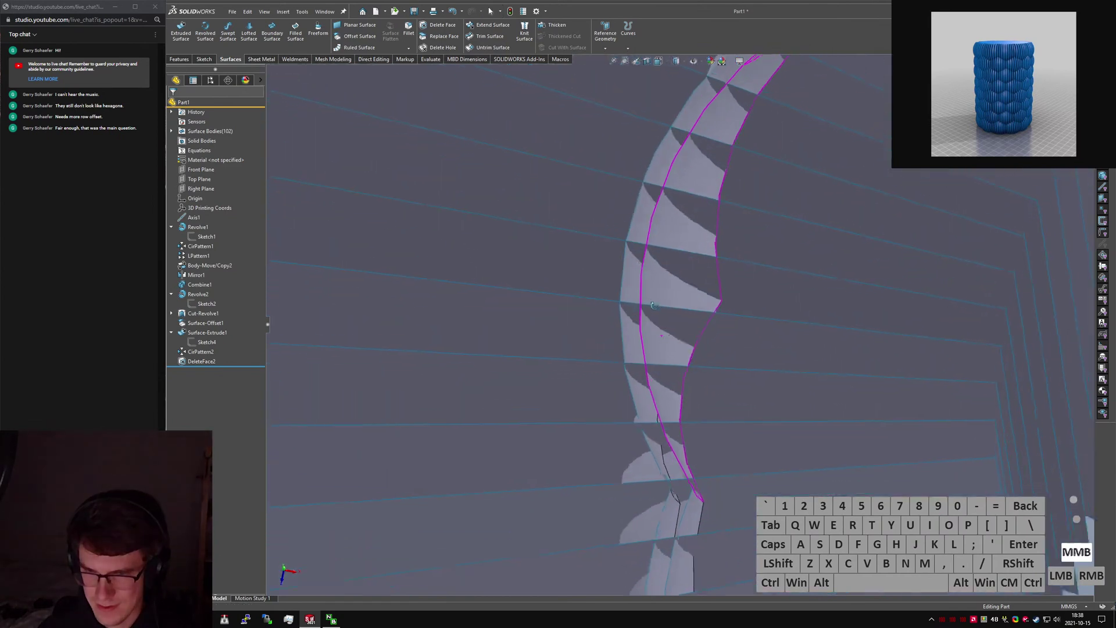
scroll(653, 305, up, 10)
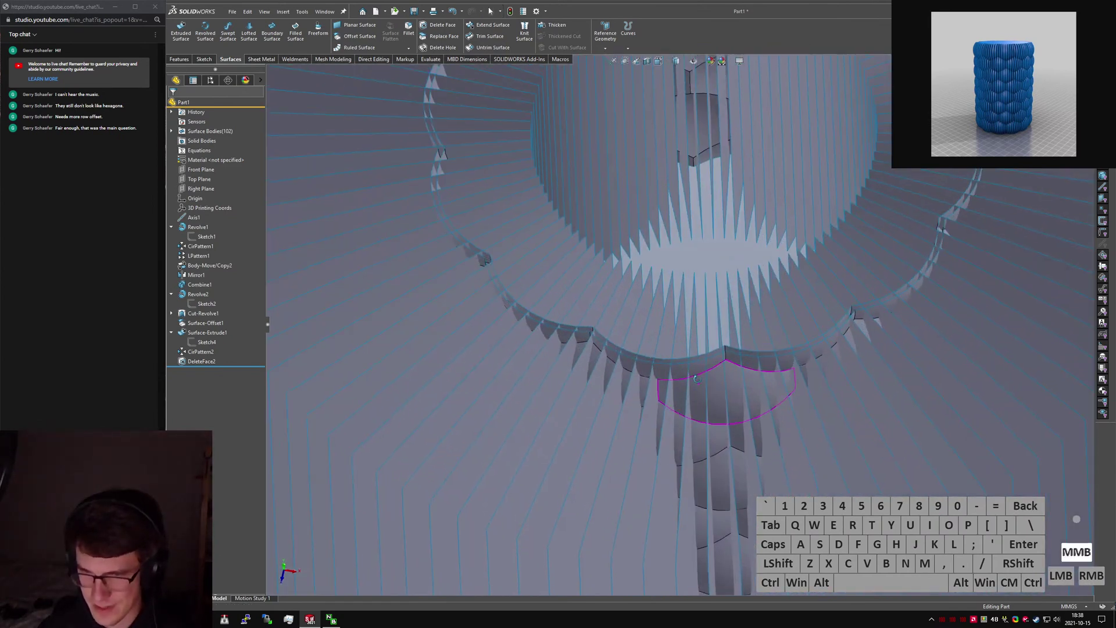
middle_drag(698, 378, 700, 357)
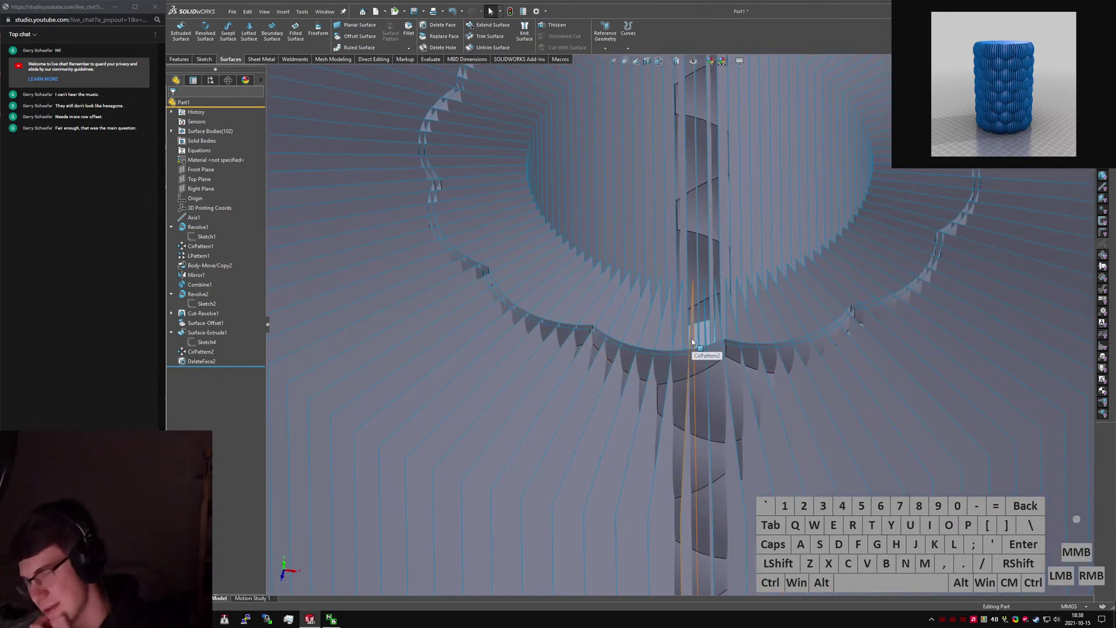
scroll(645, 352, down, 5)
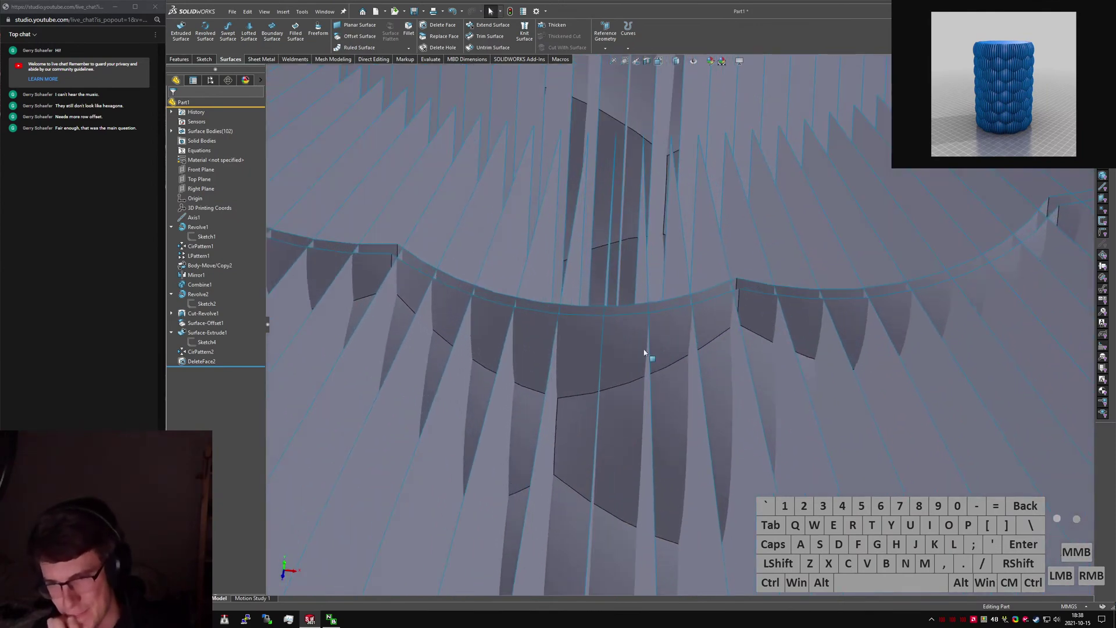
middle_drag(644, 352, 661, 351)
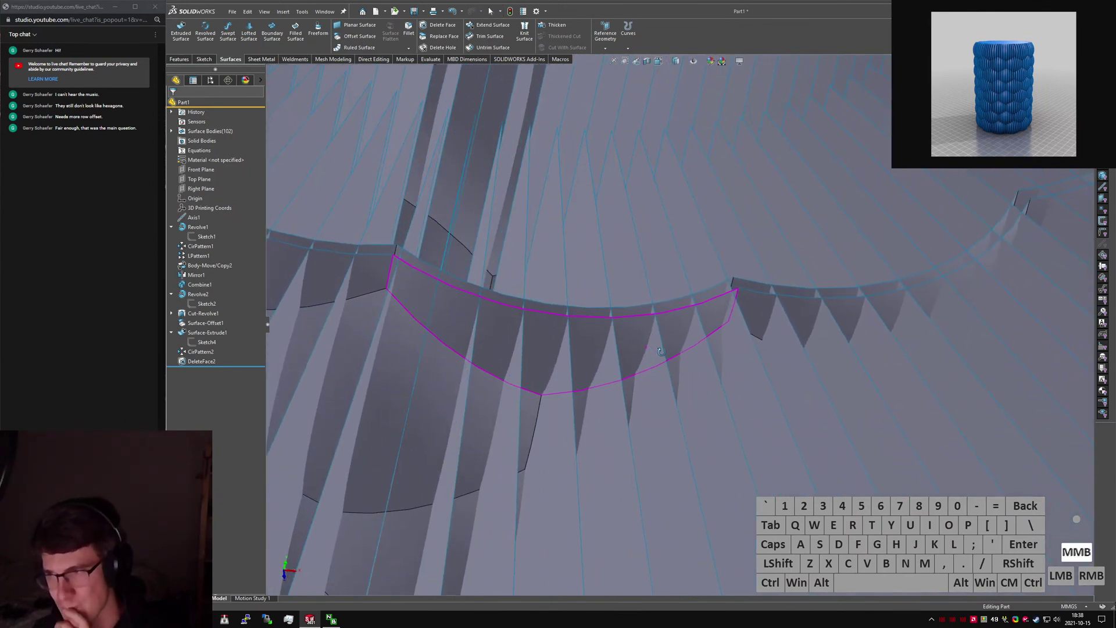
scroll(663, 356, up, 5)
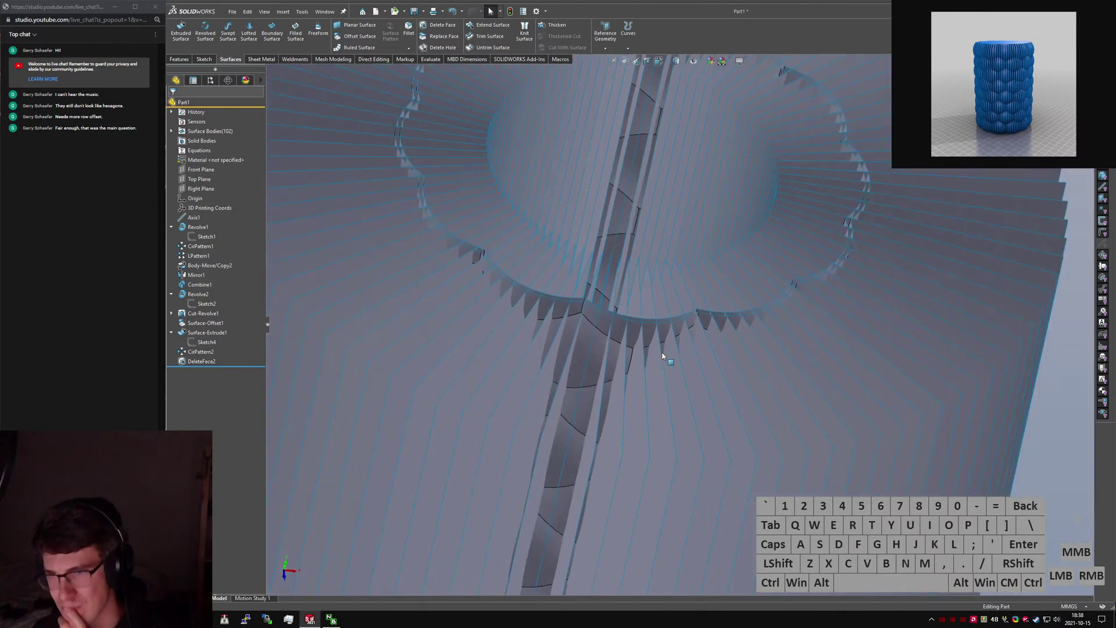
scroll(657, 364, up, 2)
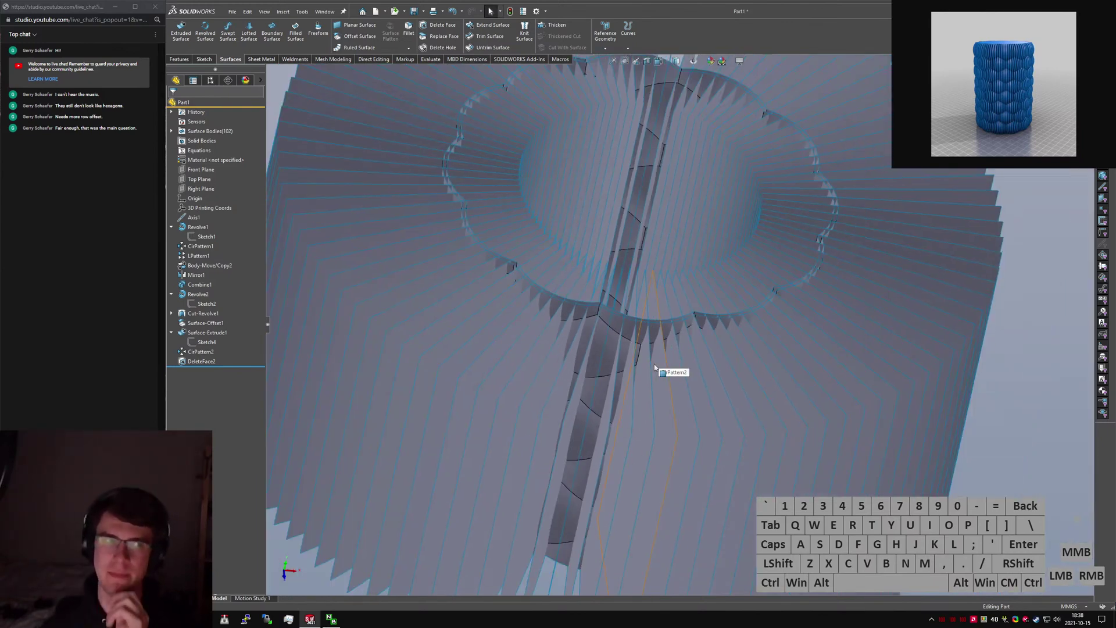
middle_drag(634, 358, 646, 377)
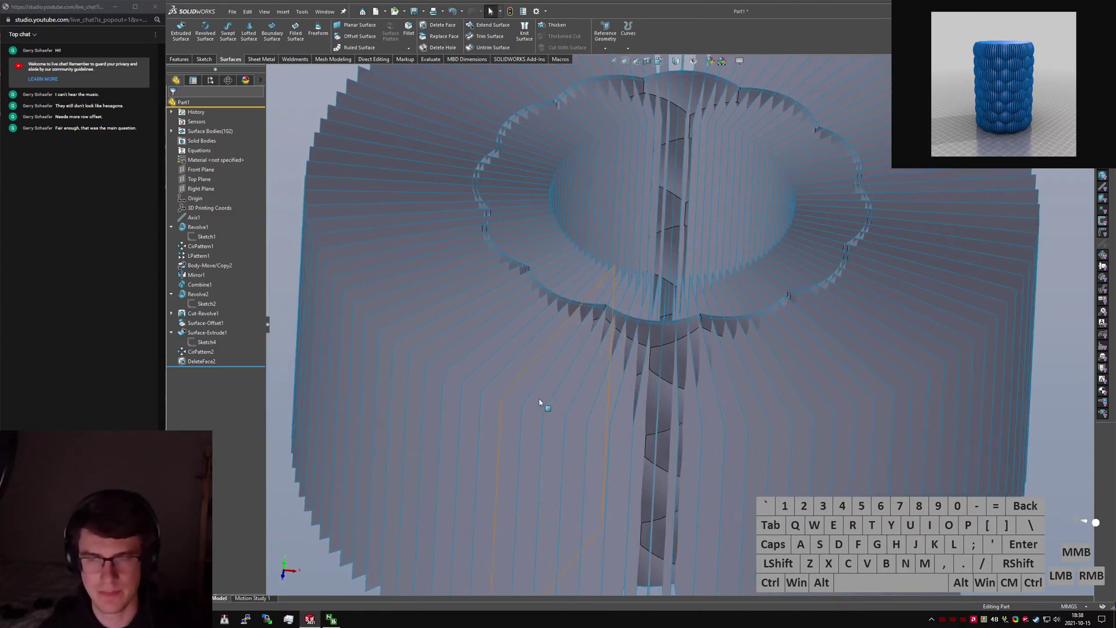
scroll(723, 381, down, 3)
middle_drag(668, 331, 679, 406)
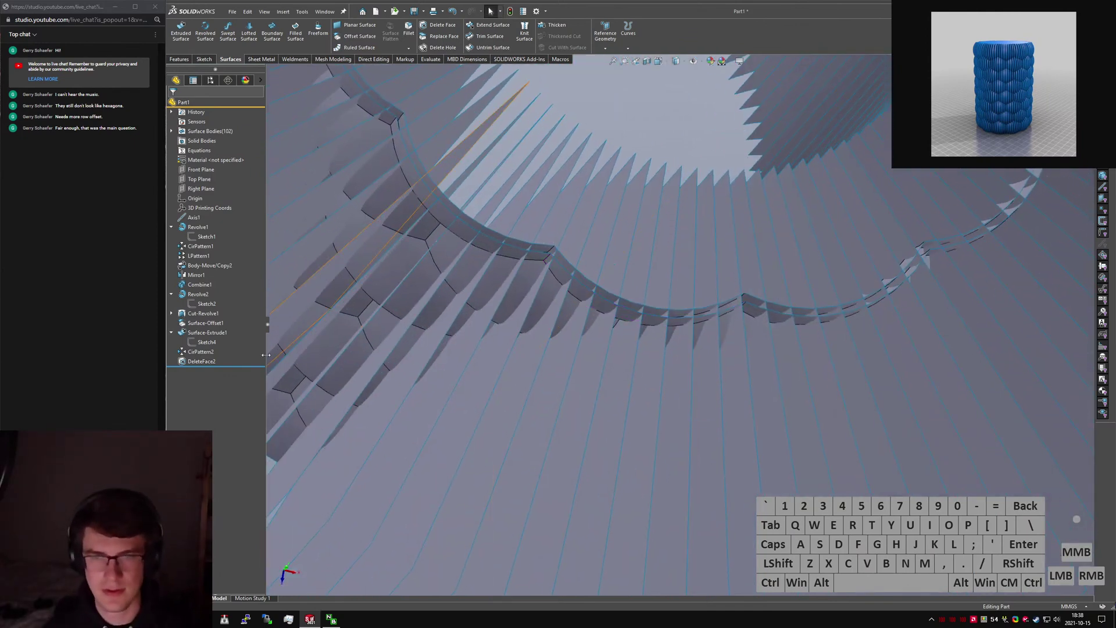
Delete Surface-Offset1 from the tree and launch Trim Surface with 'strim'.
click(228, 322)
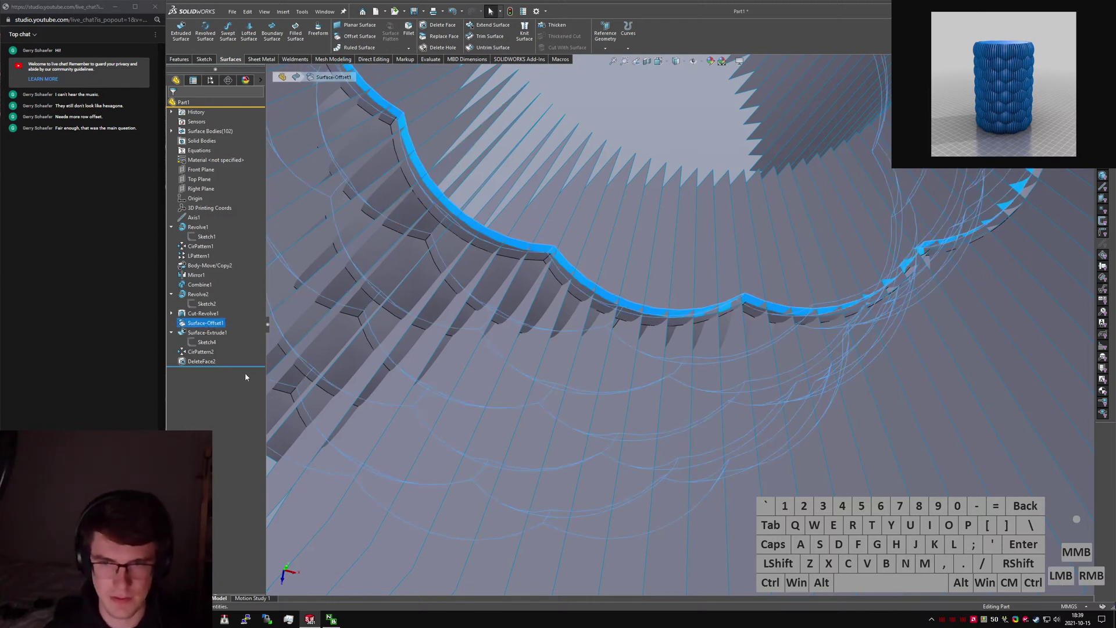
key(Delete)
key(Return)
mouse_move(520, 345)
middle_down()
mouse_move(650, 346)
mouse_move(631, 316)
middle_up()
text(strim)
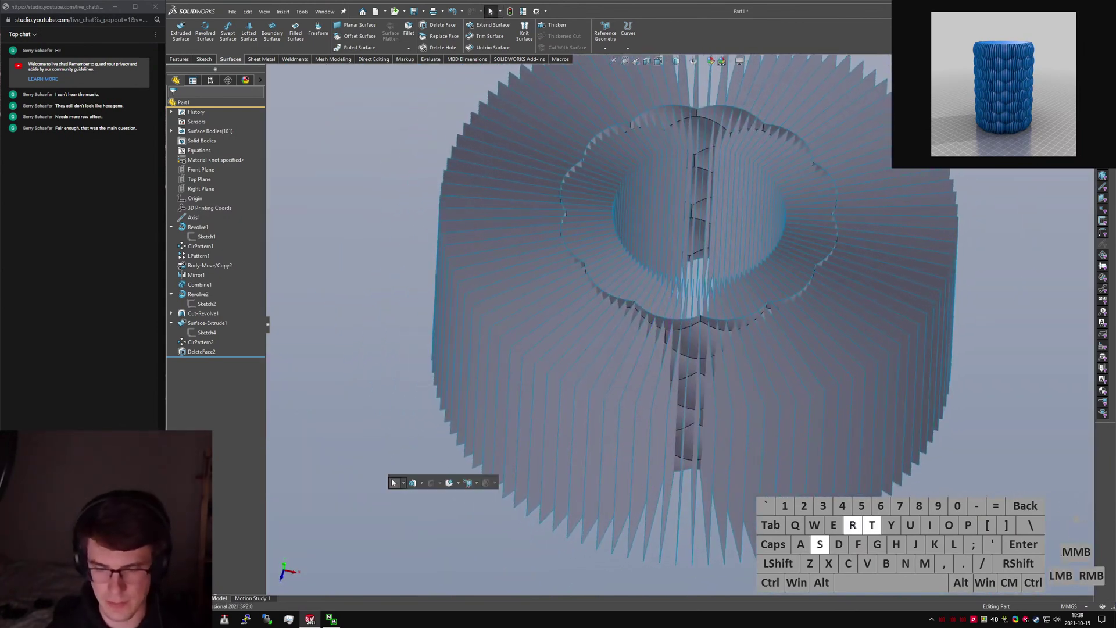
key(Return)
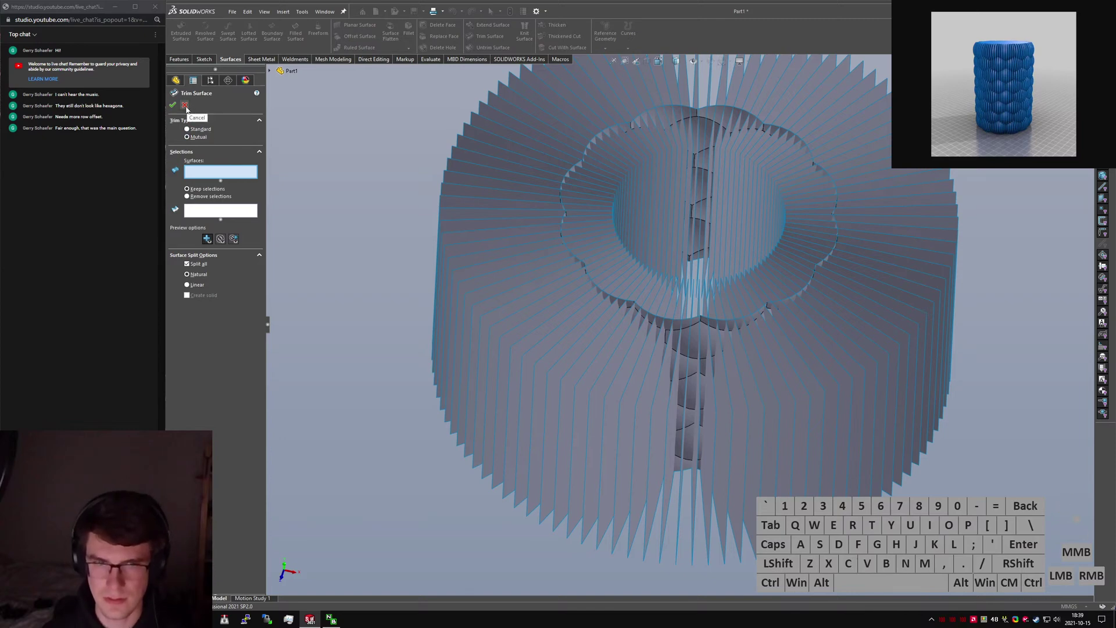
Set DeleteFace2 as trim tool and box-select outer slice portions for removal.
click(685, 332)
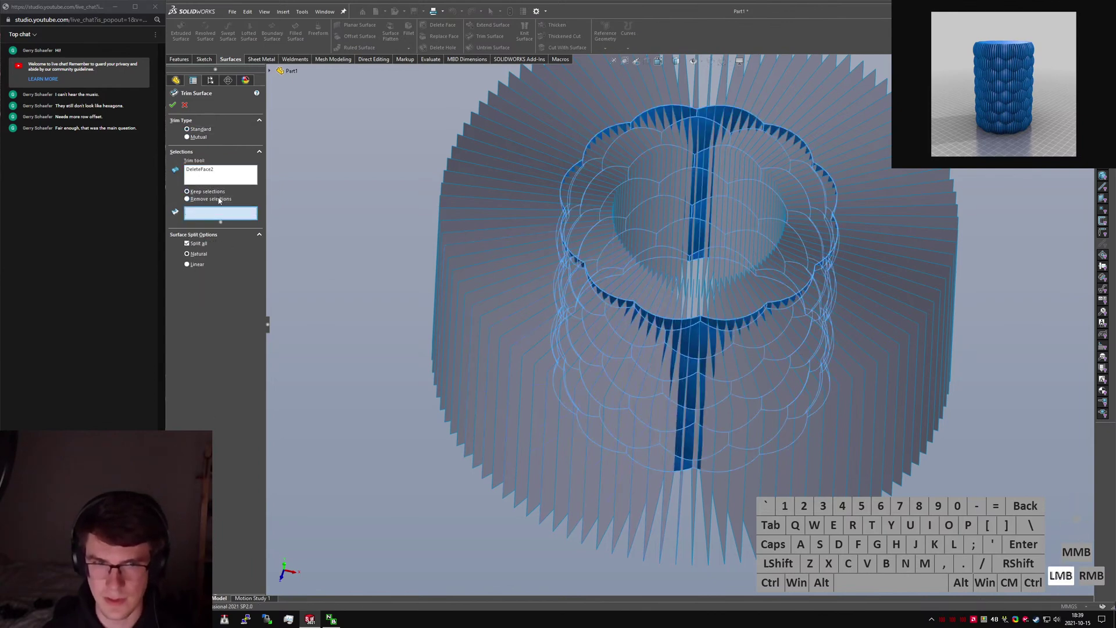
mouse_move(460, 254)
mouse_down()
mouse_move(486, 242)
mouse_move(493, 183)
mouse_move(616, 113)
mouse_move(608, 104)
mouse_move(843, 118)
mouse_move(905, 195)
mouse_move(917, 264)
mouse_move(855, 339)
mouse_move(770, 382)
mouse_move(635, 399)
mouse_move(501, 296)
mouse_move(494, 260)
mouse_move(541, 317)
mouse_move(524, 299)
mouse_move(519, 321)
mouse_move(559, 356)
mouse_move(609, 377)
mouse_move(623, 398)
mouse_move(708, 428)
mouse_up()
middle_drag(708, 427, 747, 443)
mouse_move(688, 421)
mouse_down()
mouse_move(724, 439)
mouse_move(803, 416)
mouse_move(856, 367)
mouse_move(861, 278)
mouse_move(845, 197)
mouse_up()
click(846, 176)
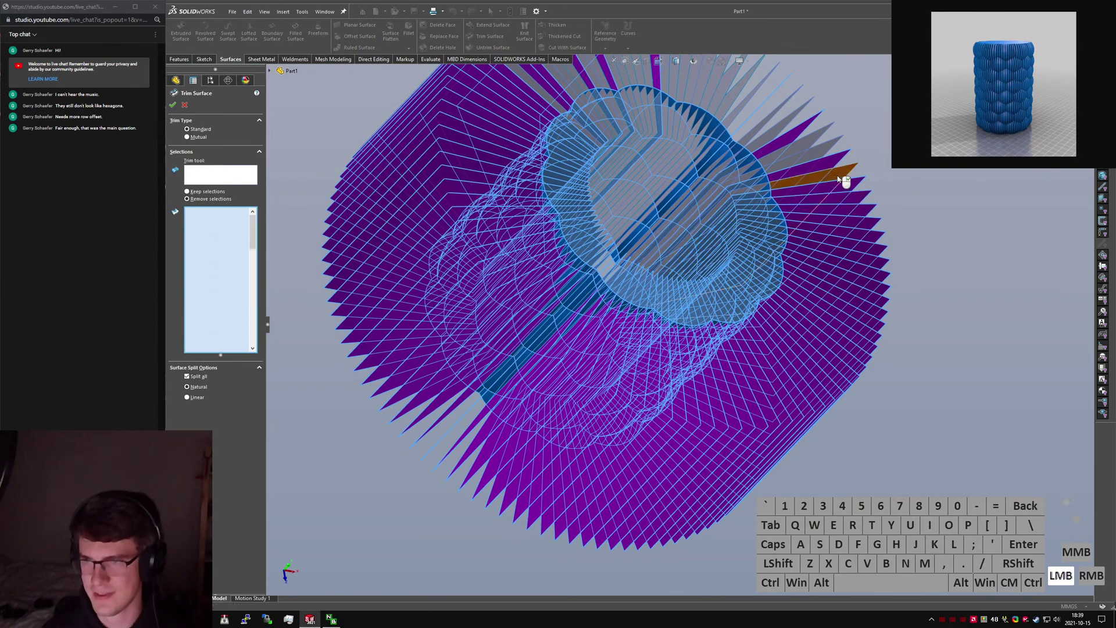
Reorient the view and mark more outer slice portions for removal.
middle_drag(776, 195, 689, 152)
scroll(715, 154, up, 5)
scroll(718, 147, down, 3)
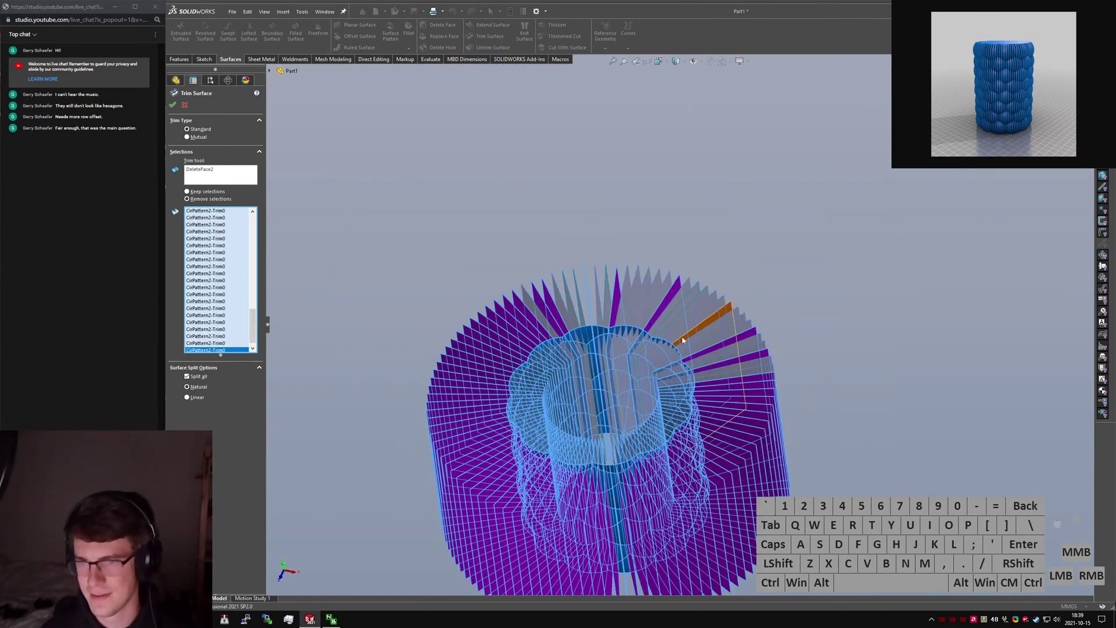
middle_drag(681, 341, 610, 282)
scroll(625, 317, down, 2)
scroll(633, 332, down, 3)
middle_drag(613, 327, 493, 232)
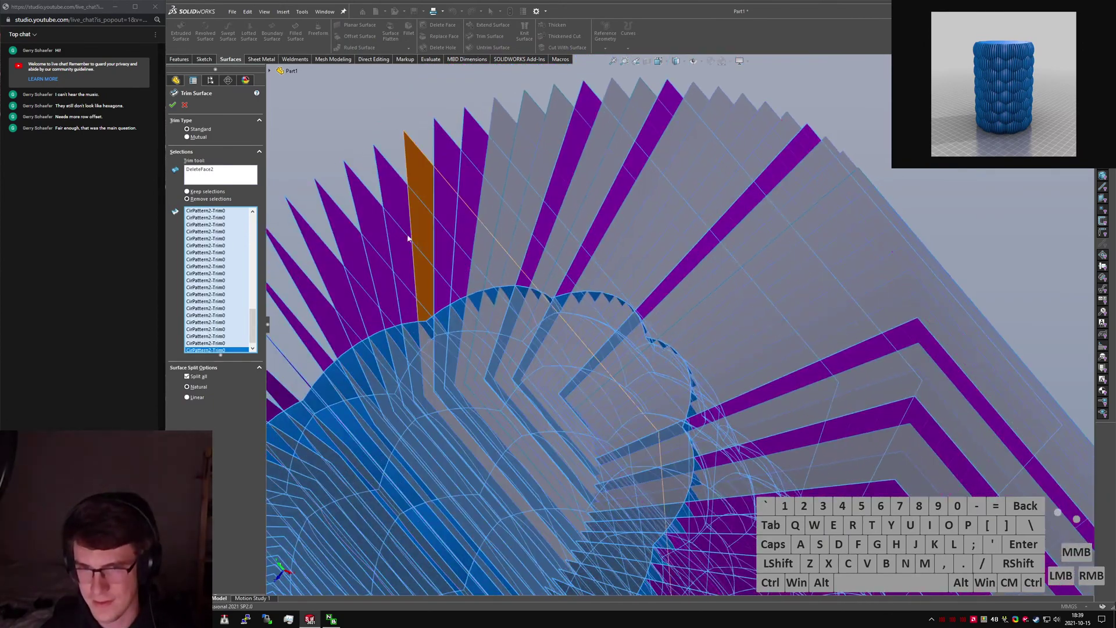
click(494, 232)
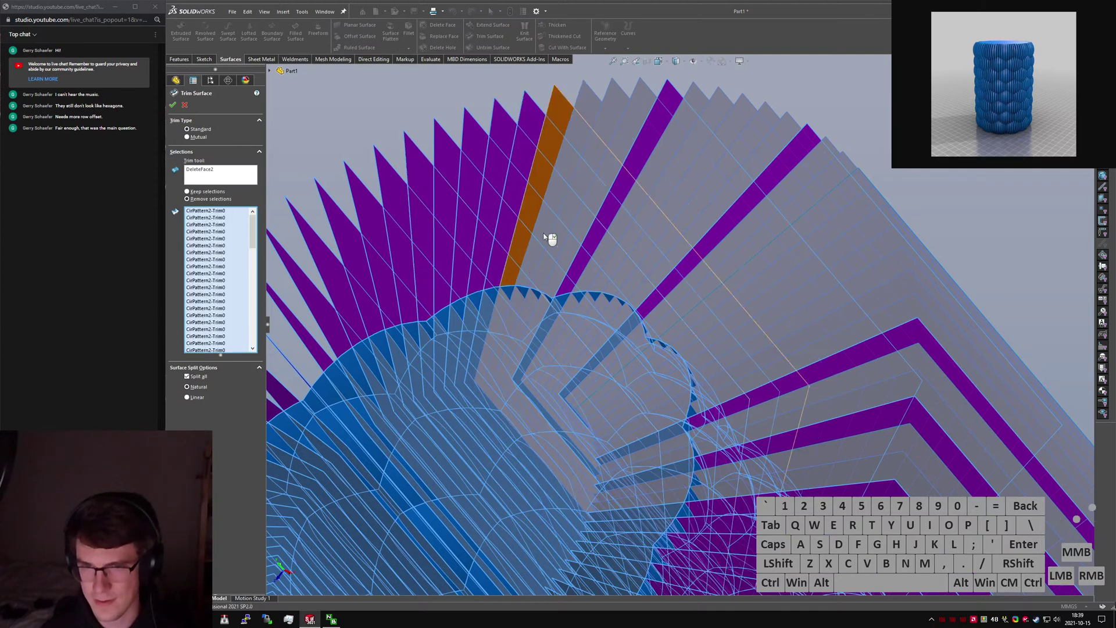
click(526, 230)
click(575, 234)
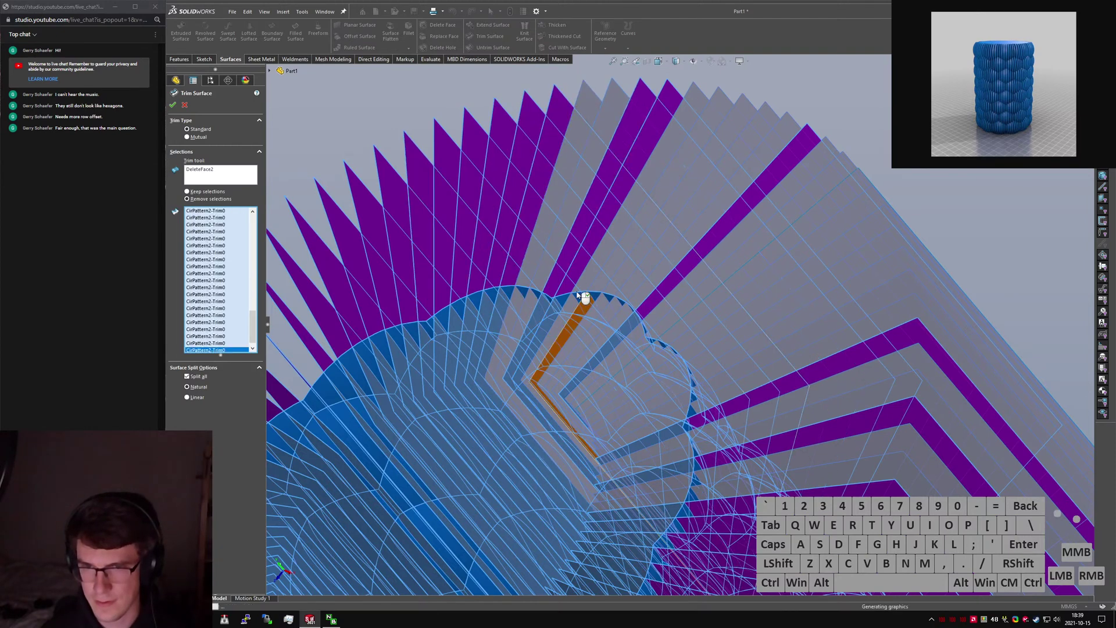
click(538, 236)
click(559, 237)
click(617, 241)
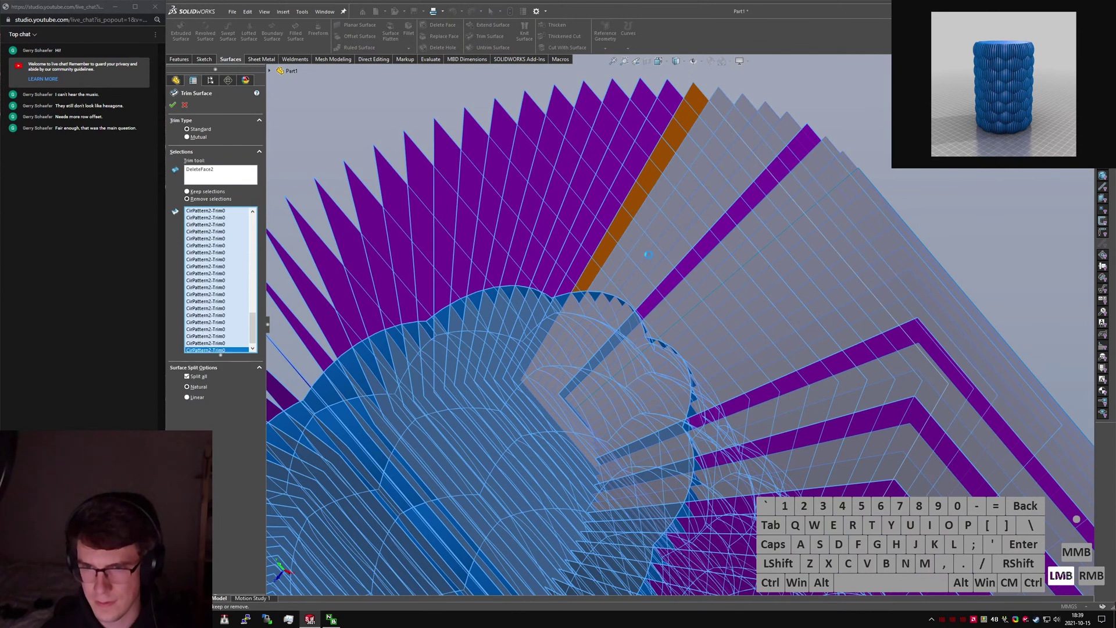
click(724, 284)
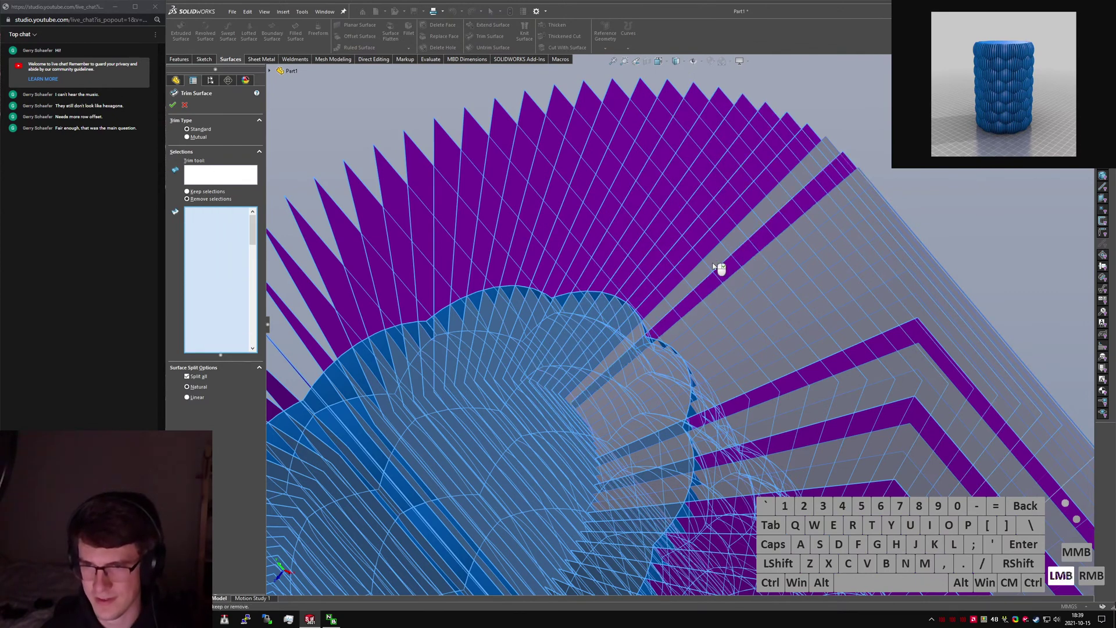
Mark the remaining lower slice portions for removal and verify all are picked.
click(718, 264)
click(732, 280)
click(745, 296)
click(756, 306)
click(763, 324)
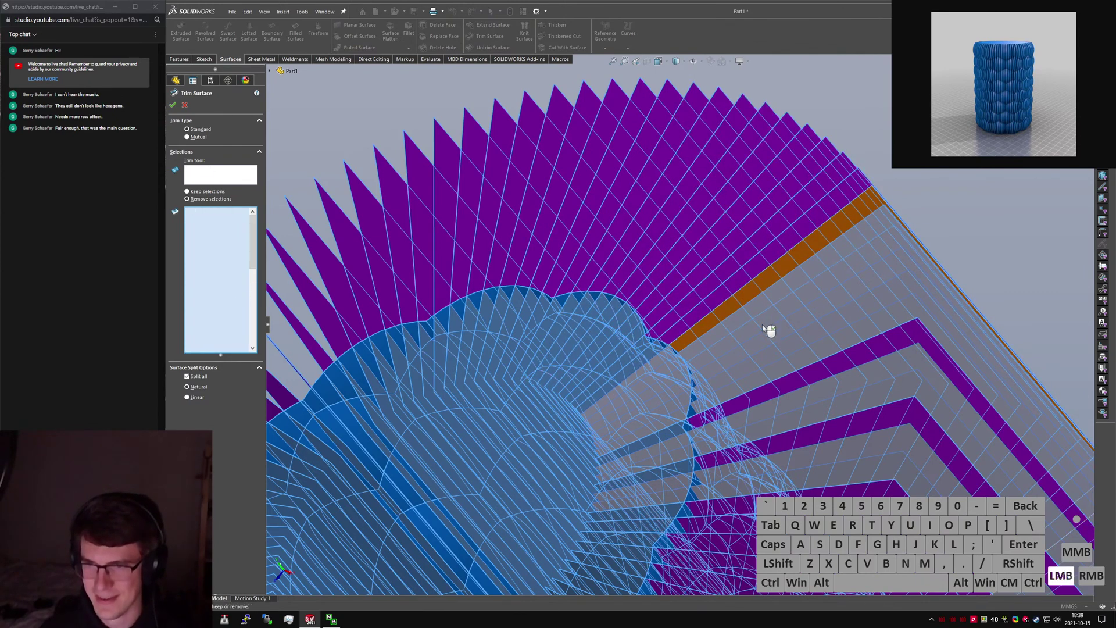
click(769, 337)
click(776, 350)
click(785, 374)
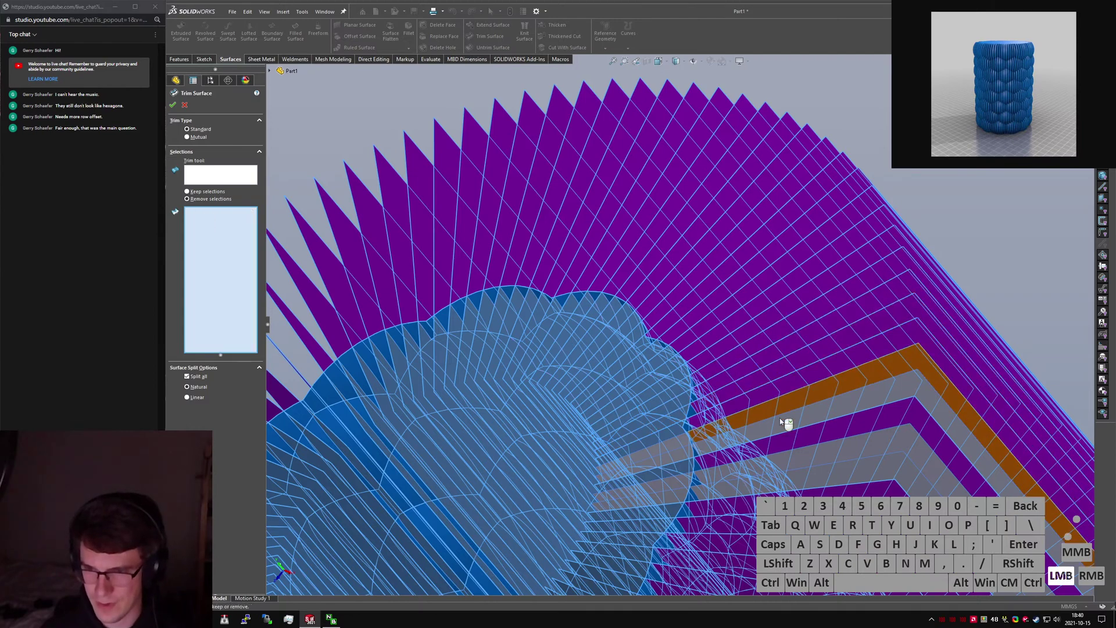
click(788, 423)
click(797, 456)
click(795, 474)
scroll(785, 436, up, 10)
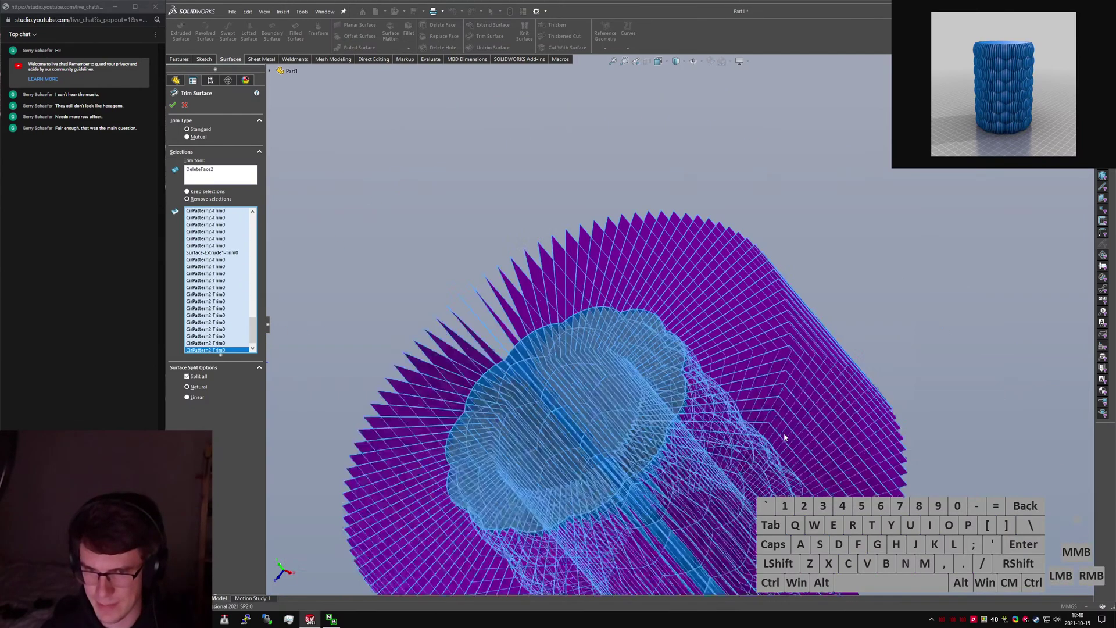
mouse_move(831, 442)
middle_down()
mouse_move(725, 386)
mouse_move(707, 400)
mouse_move(616, 363)
middle_up()
scroll(755, 413, down, 1)
scroll(602, 356, down, 3)
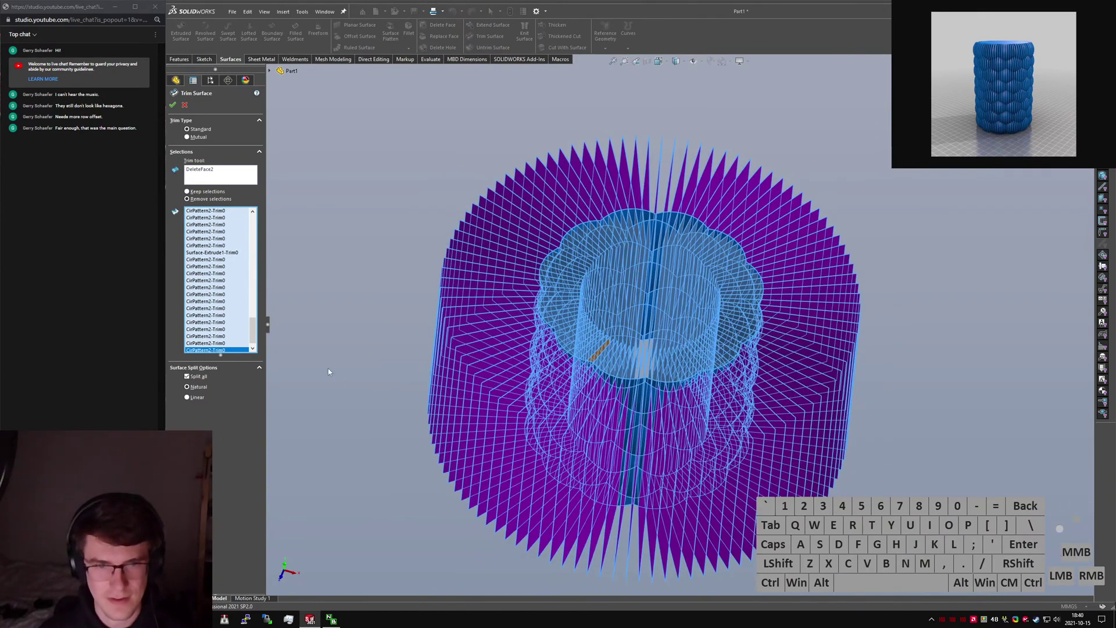
Apply the trim, cutting the slices back at the bubble surface.
click(172, 105)
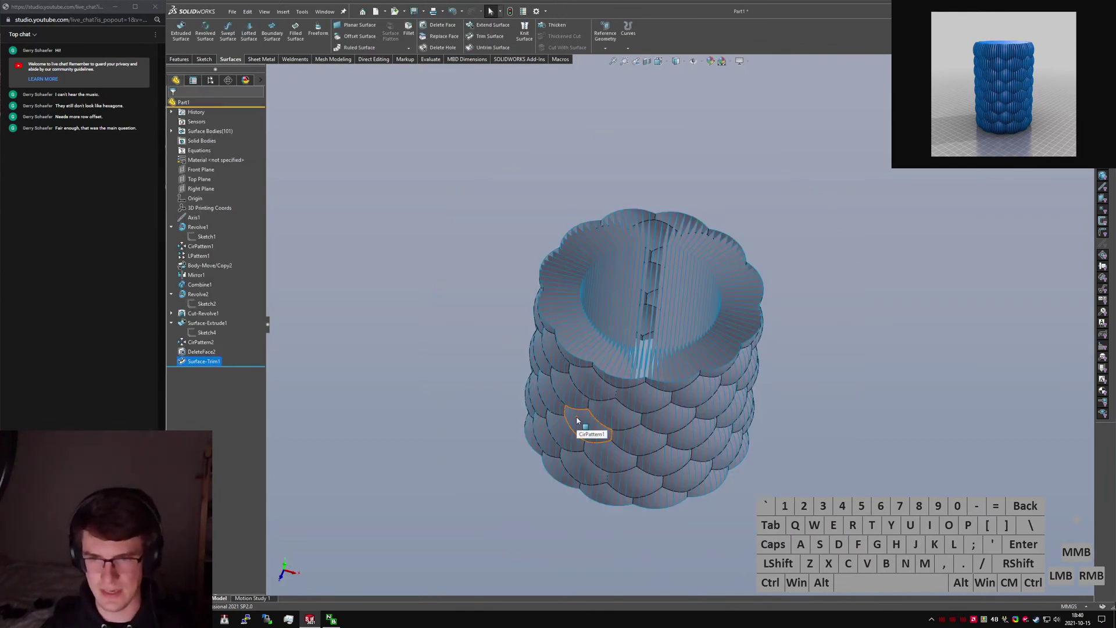
scroll(662, 349, down, 5)
middle_click(622, 411)
middle_drag(622, 414, 744, 305)
click(930, 399)
Offset DeleteFace2 by 1 mm to the inner side and inspect the rim.
text(soffset)
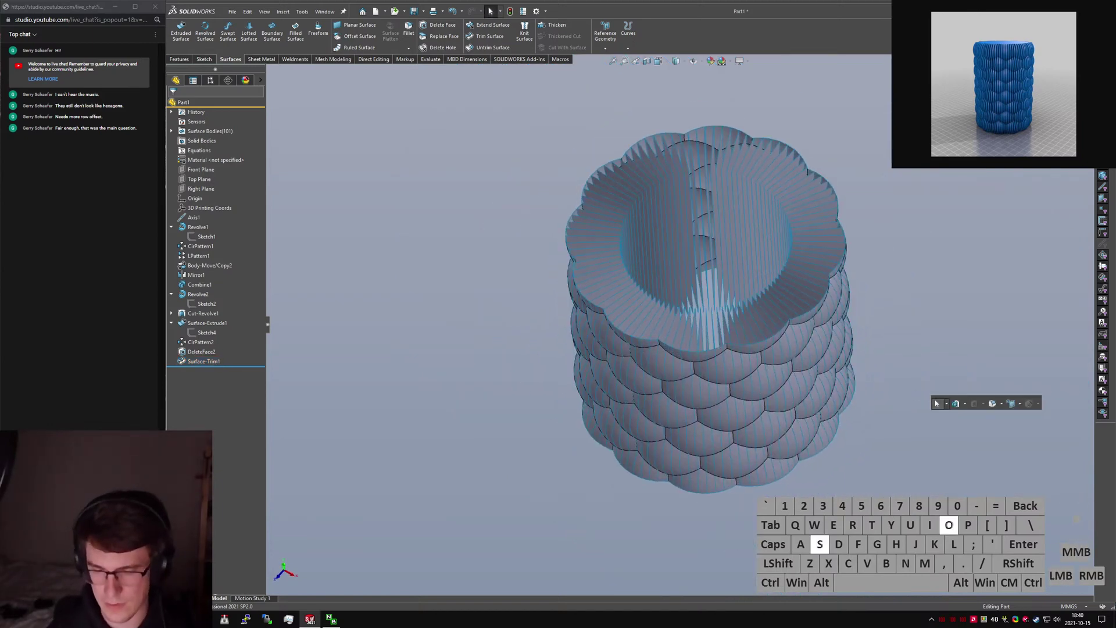
key(Return)
key(Return)
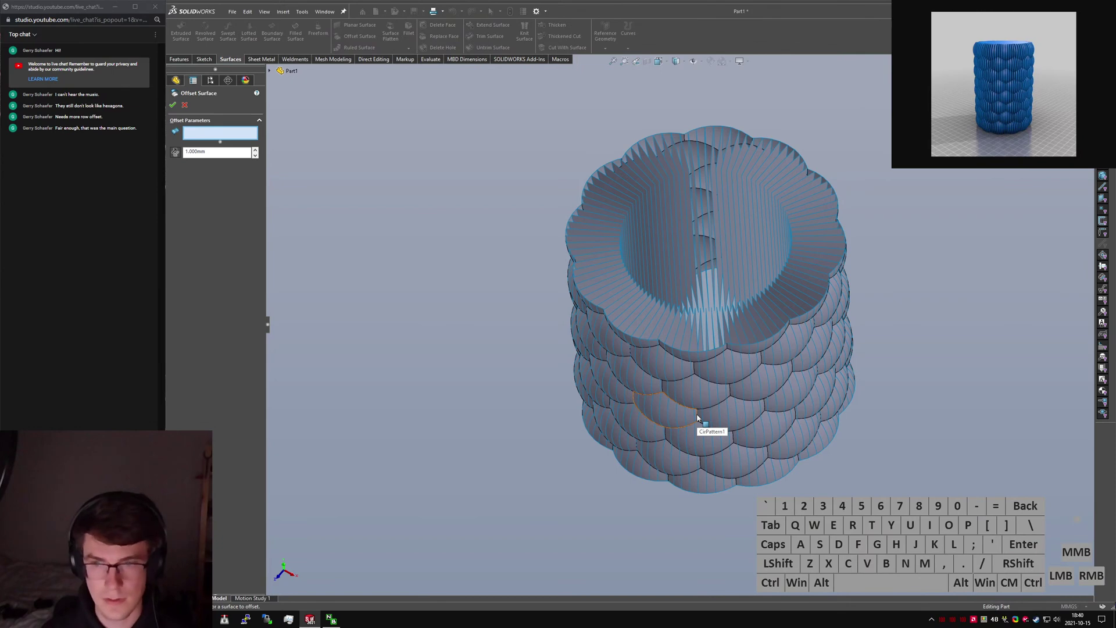
click(290, 71)
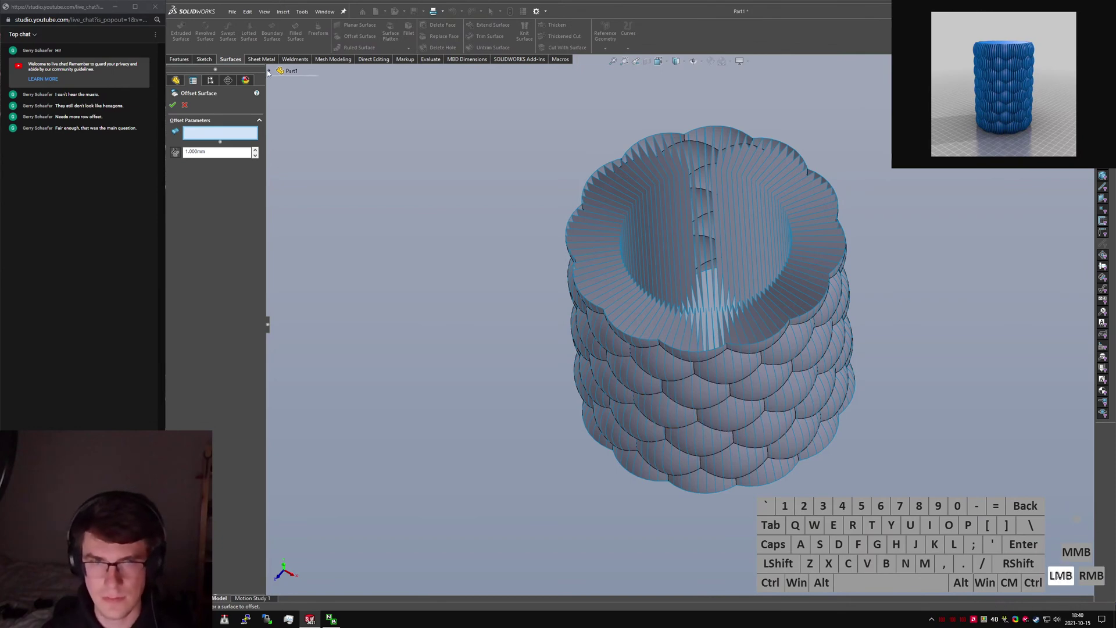
click(279, 99)
click(321, 85)
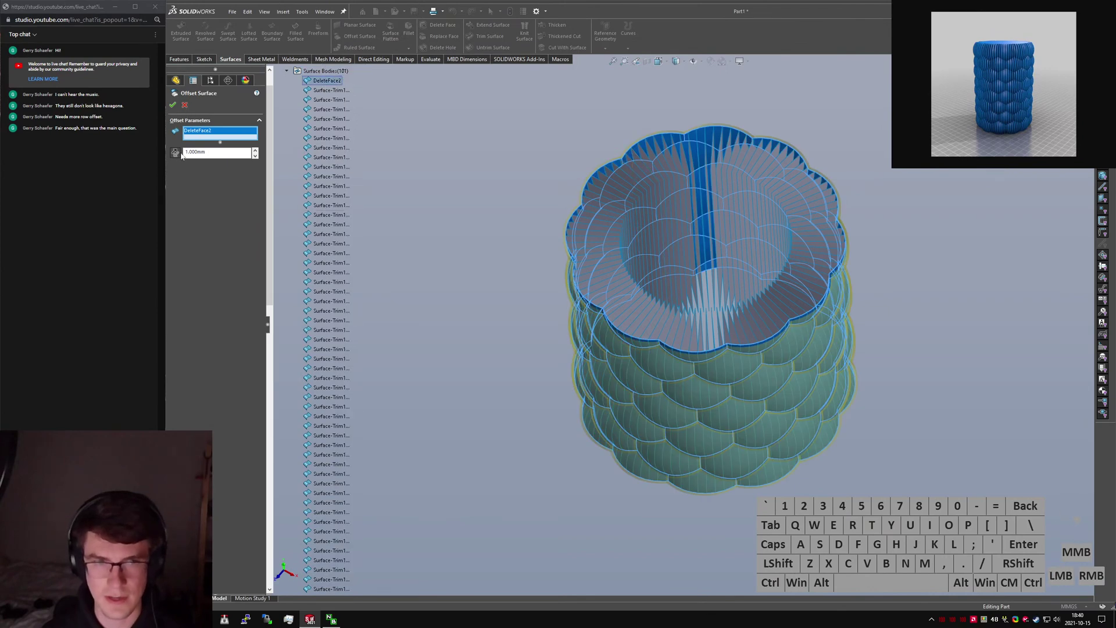
click(176, 153)
click(173, 105)
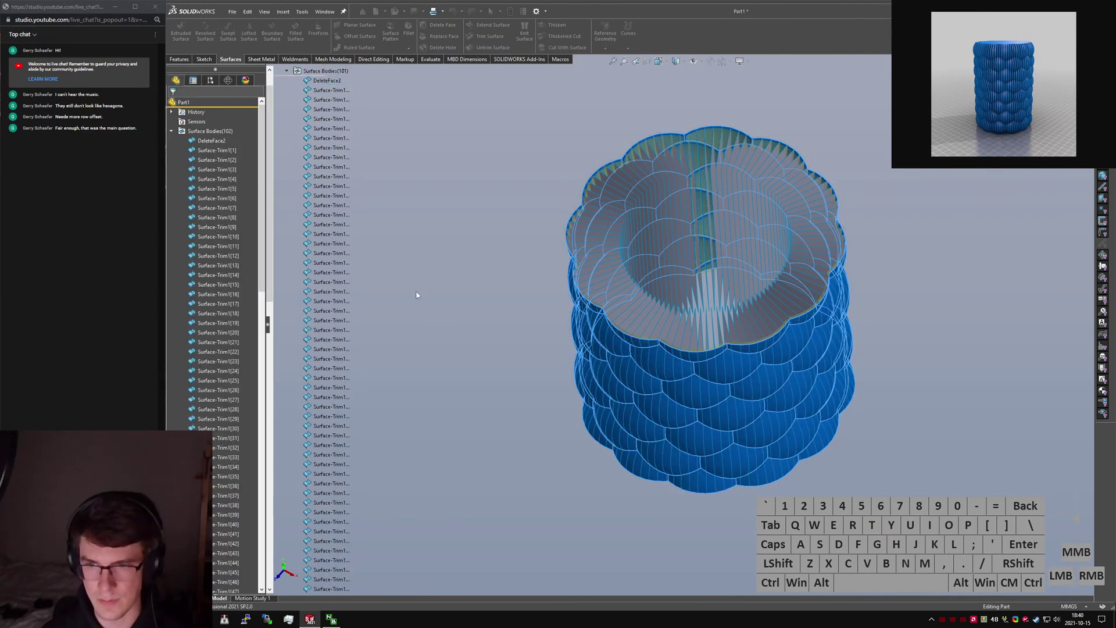
scroll(665, 349, down, 5)
middle_drag(562, 344, 523, 308)
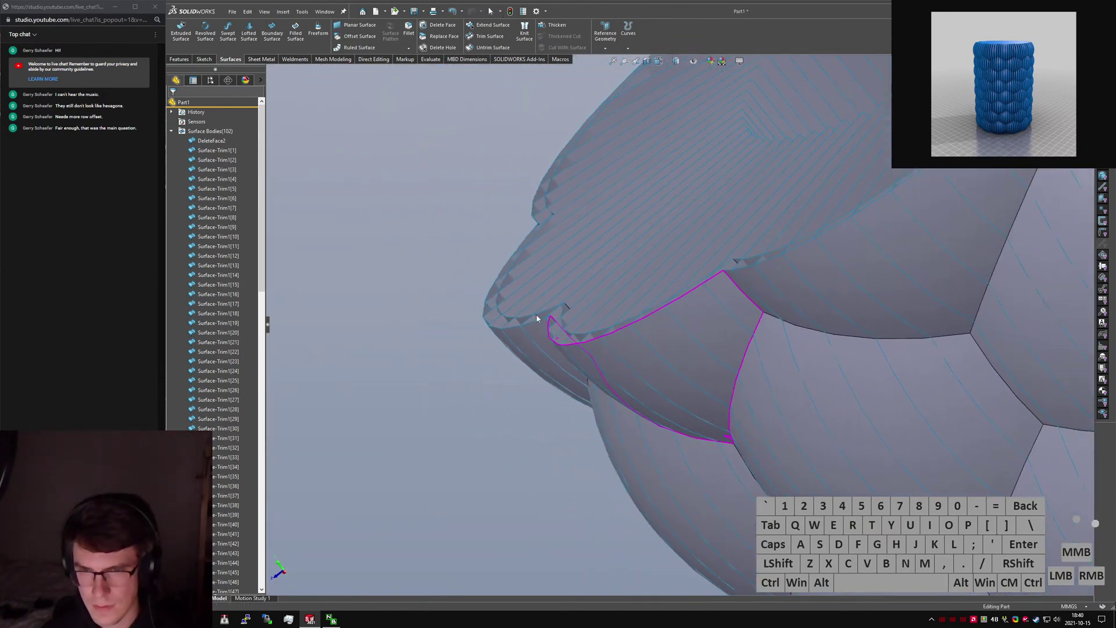
scroll(576, 324, down, 5)
scroll(603, 358, up, 4)
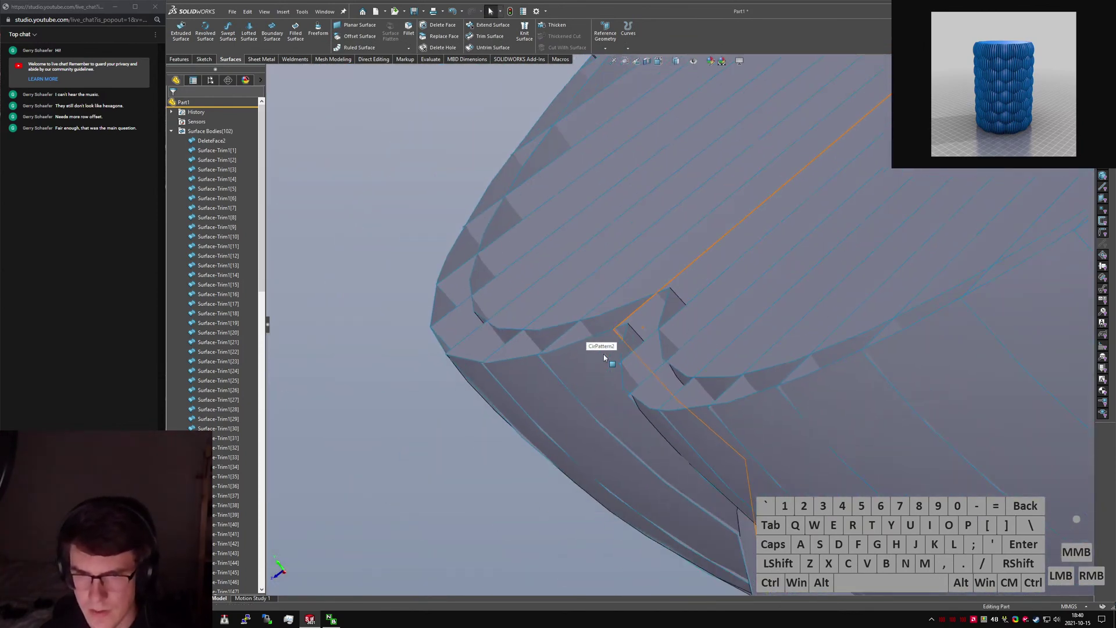
scroll(634, 359, up, 2)
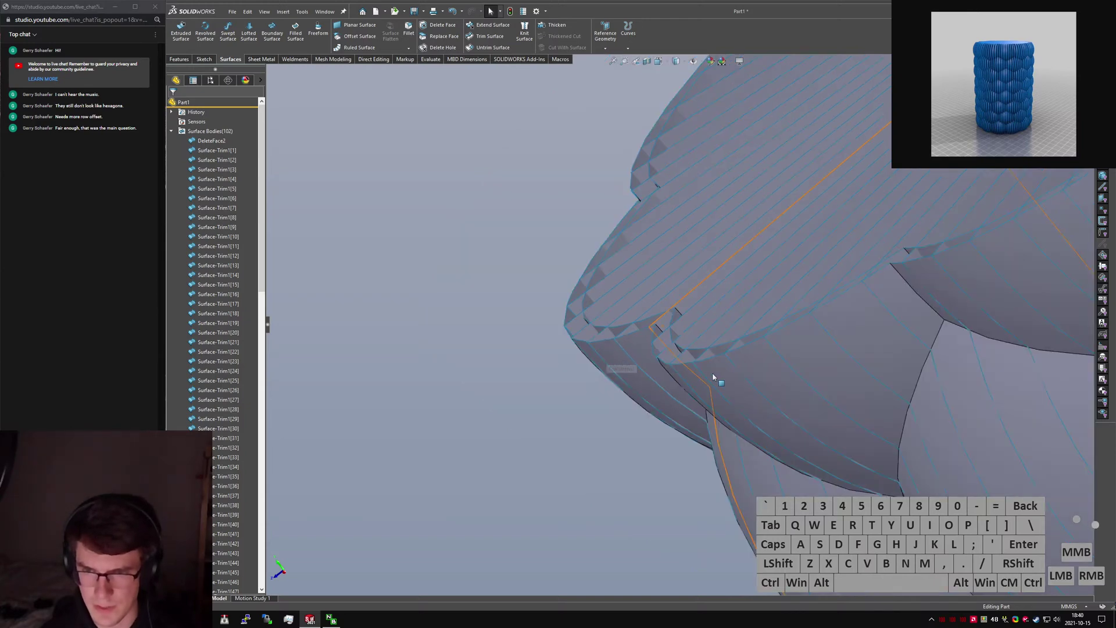
middle_drag(714, 377, 762, 411)
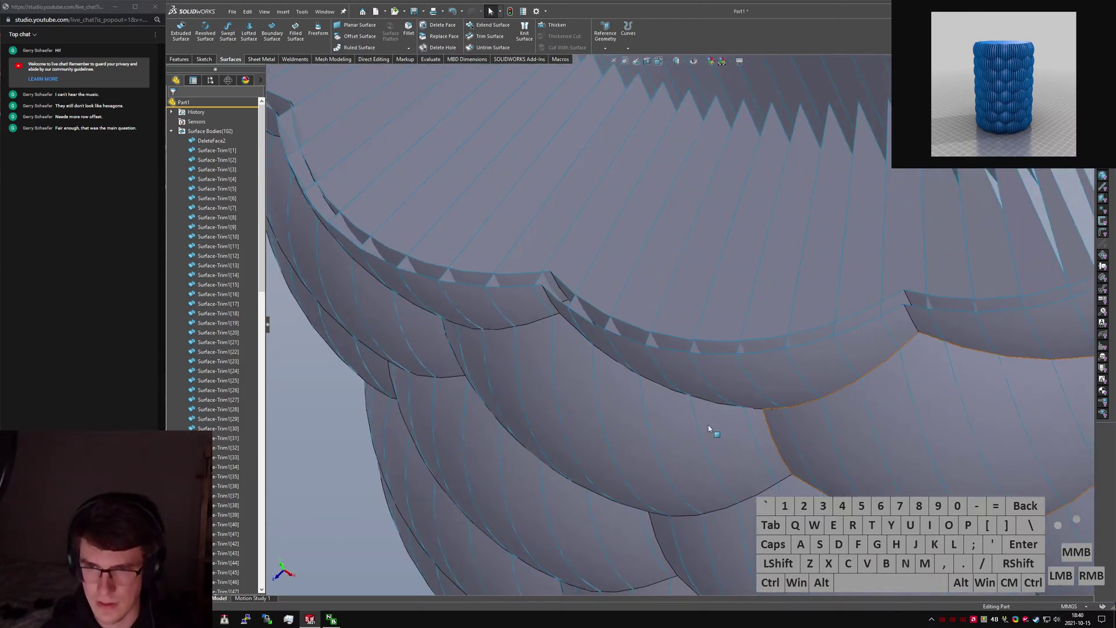
scroll(709, 429, up, 3)
scroll(491, 490, up, 1)
click(491, 491)
Start a second Trim Surface (strim) with Surface-Offset2 as the trim tool and Remove selections.
text(strim)
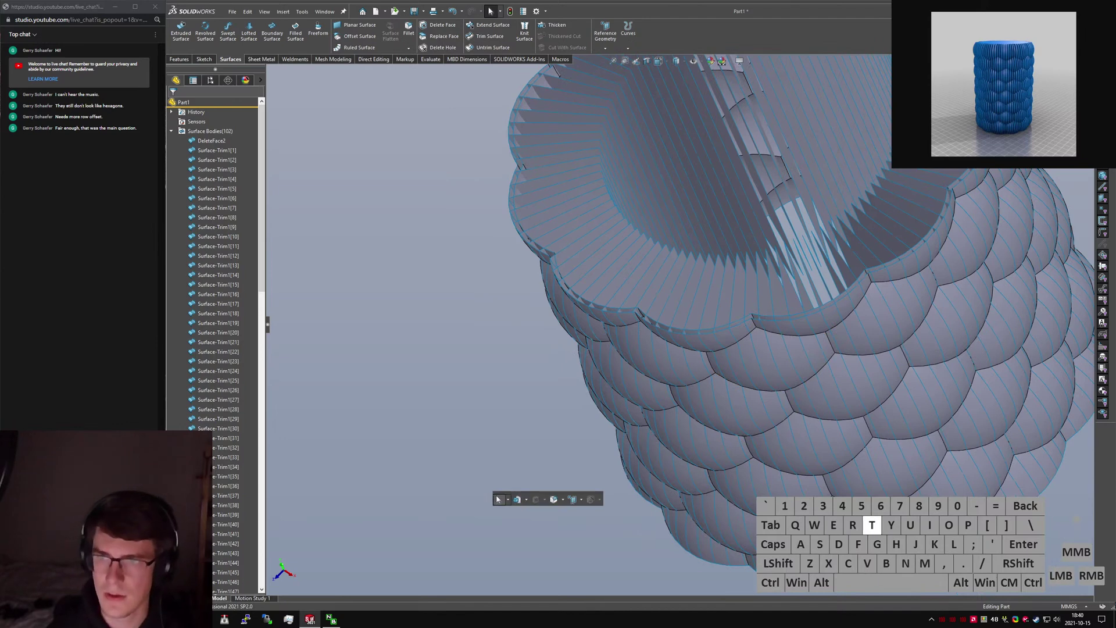
key(Return)
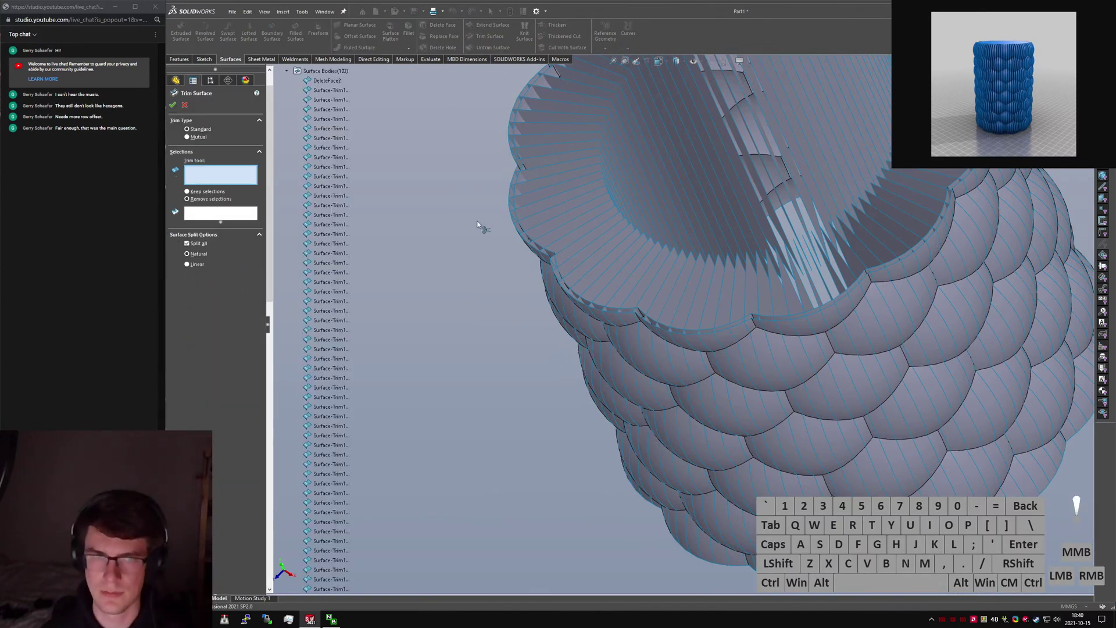
click(518, 192)
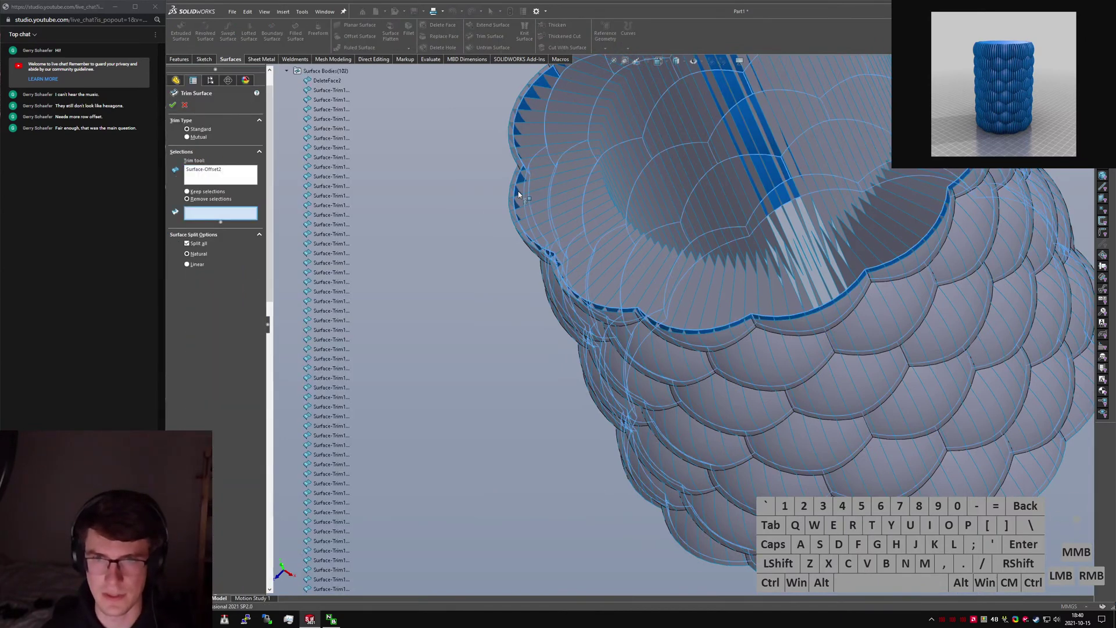
click(357, 231)
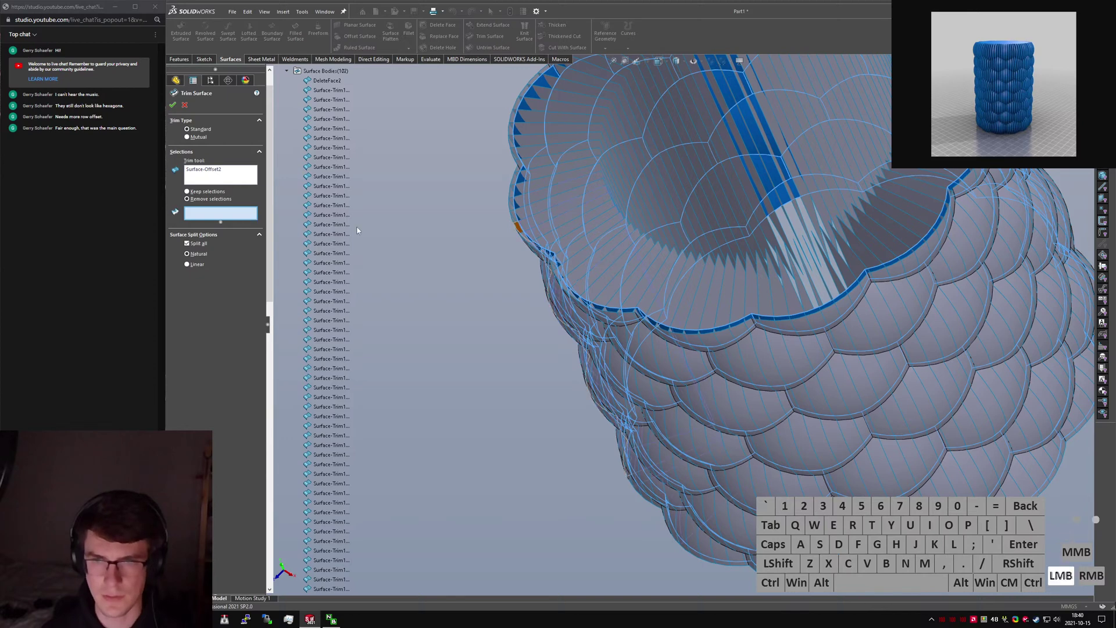
Mark the inner slice pieces across the front and top for removal.
click(640, 268)
click(616, 253)
click(587, 230)
click(569, 138)
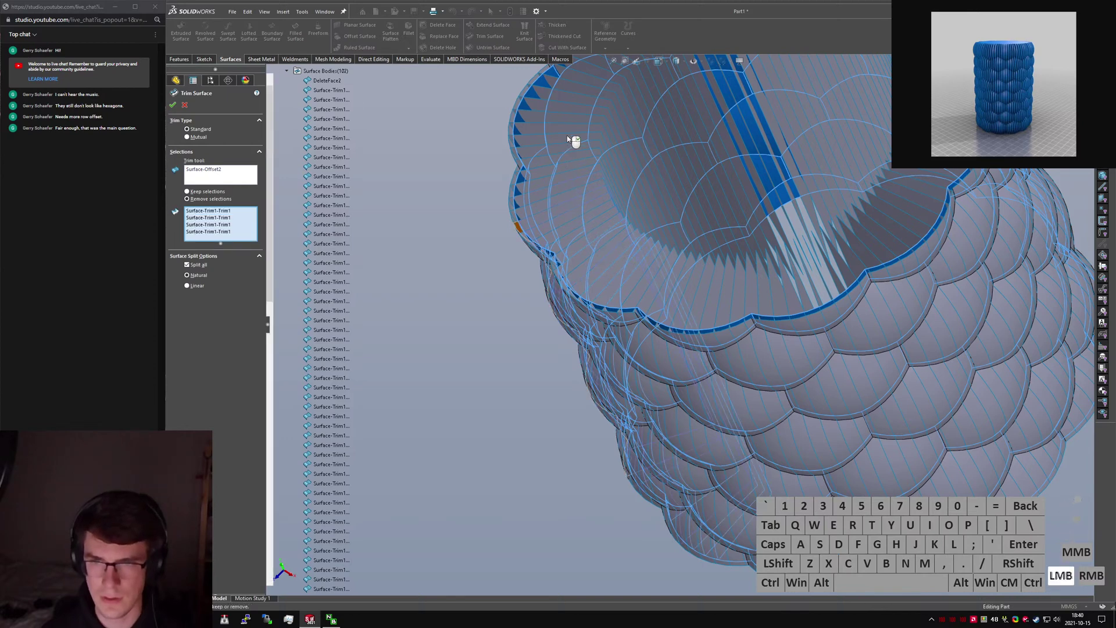
click(569, 134)
click(600, 95)
click(736, 135)
click(754, 208)
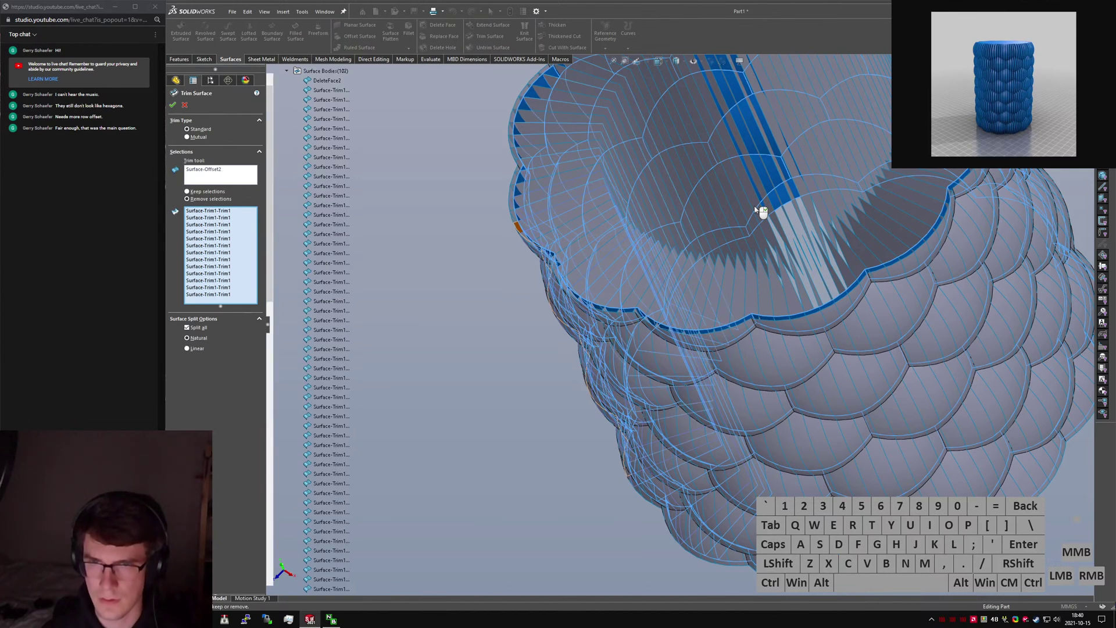
scroll(755, 209, up, 3)
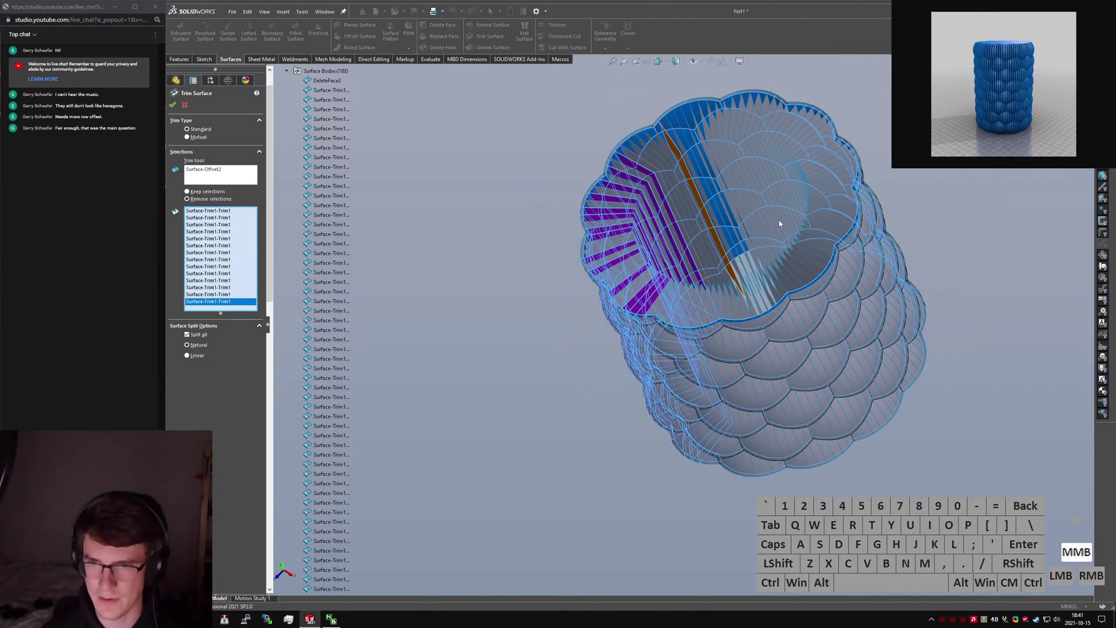
scroll(779, 223, down, 5)
scroll(787, 212, up, 3)
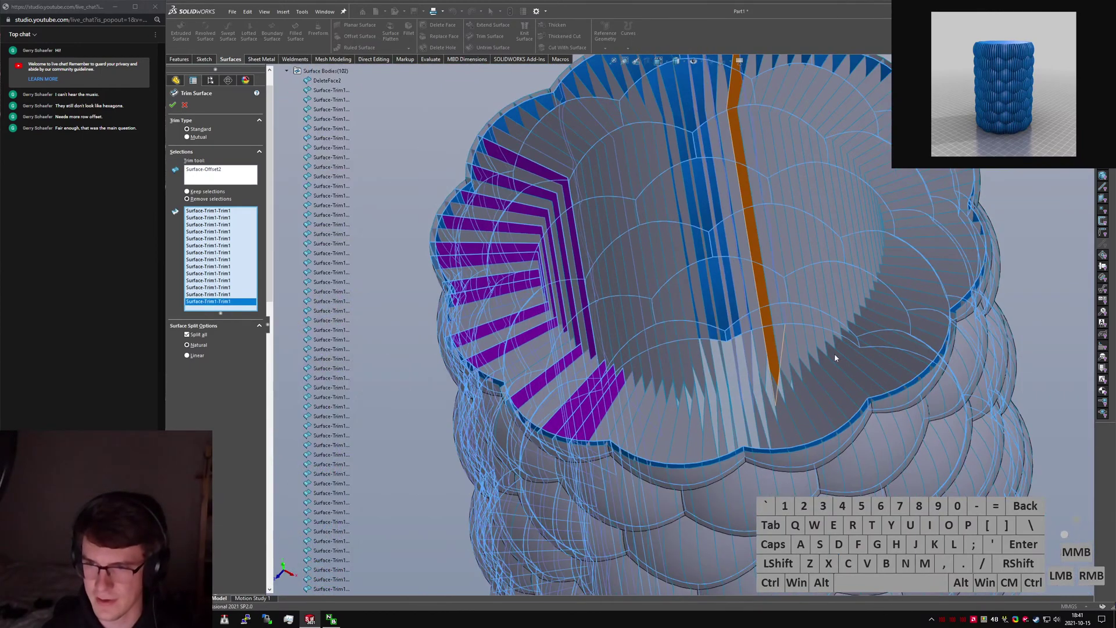
Mark the inner slice pieces along the lower right side for removal.
click(822, 395)
click(851, 385)
click(862, 379)
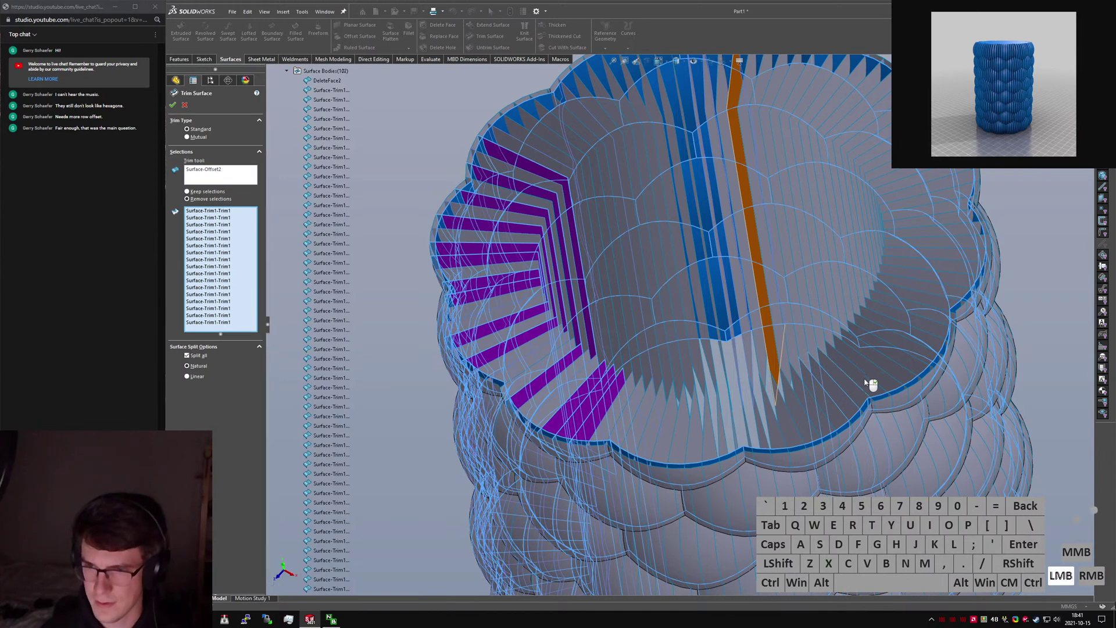
click(887, 371)
click(898, 370)
click(925, 354)
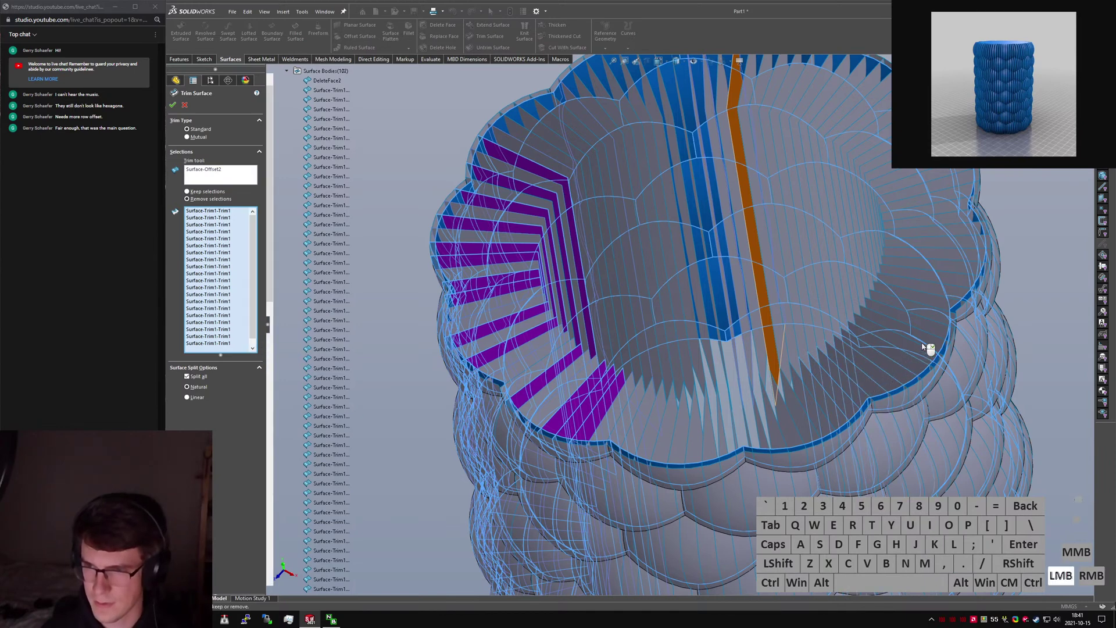
click(932, 326)
click(933, 307)
click(931, 289)
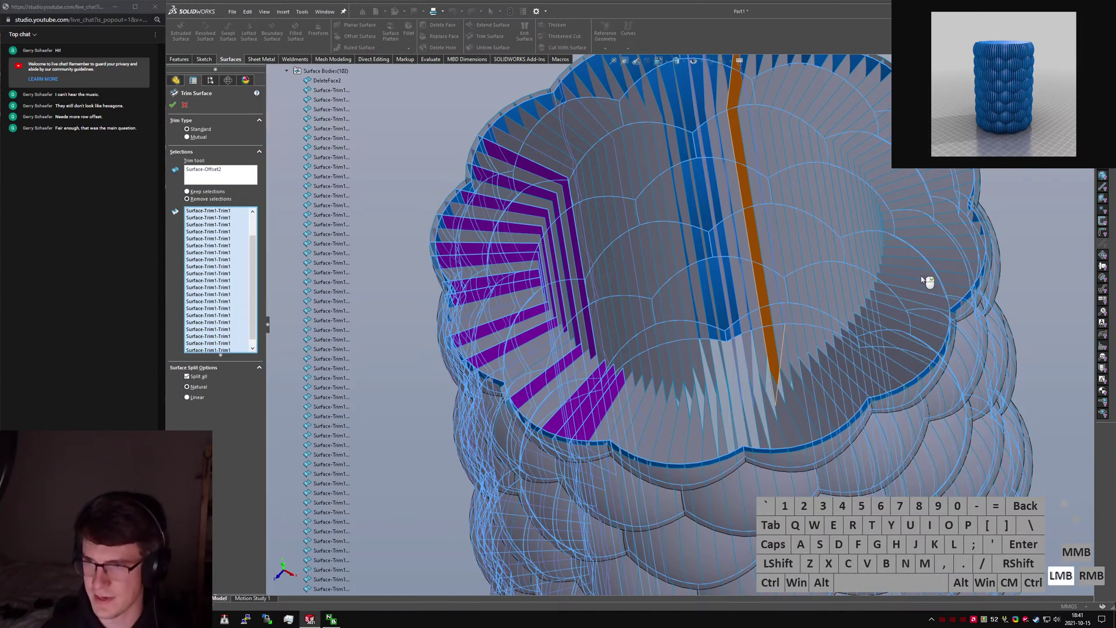
click(918, 269)
Mark the slice pieces up the right side and across the top left for removal.
click(910, 261)
click(912, 244)
click(914, 233)
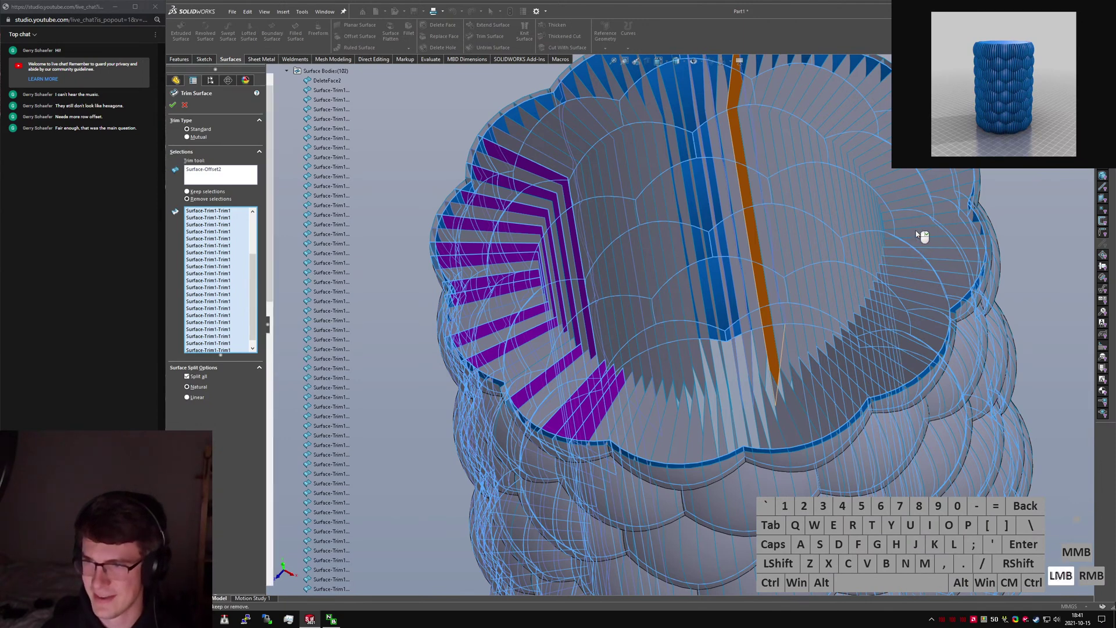
click(914, 218)
click(917, 200)
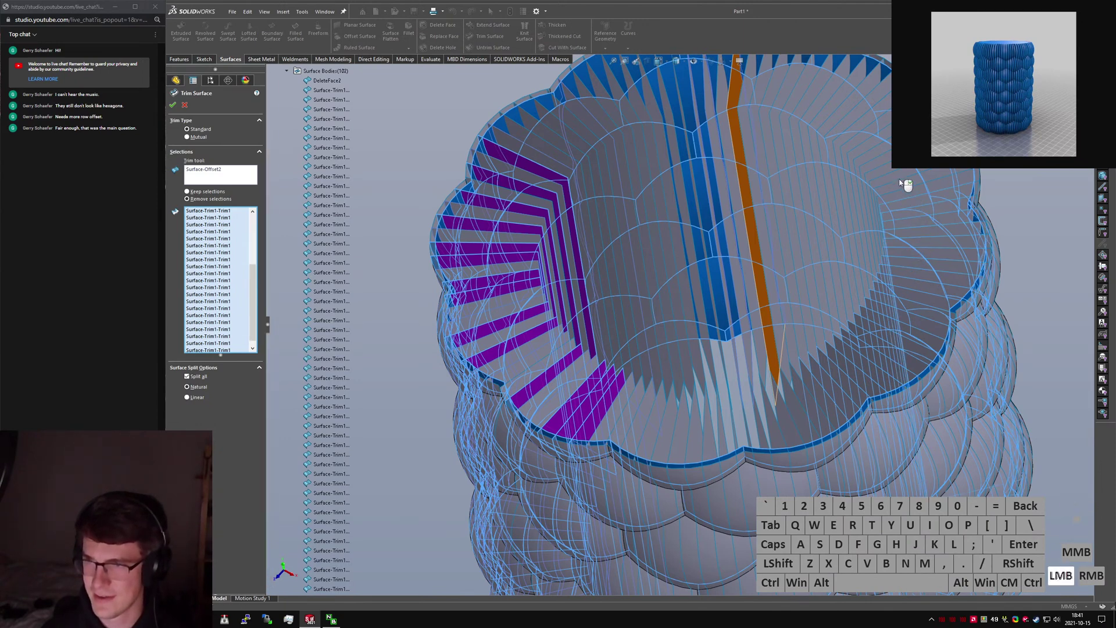
click(877, 160)
click(860, 151)
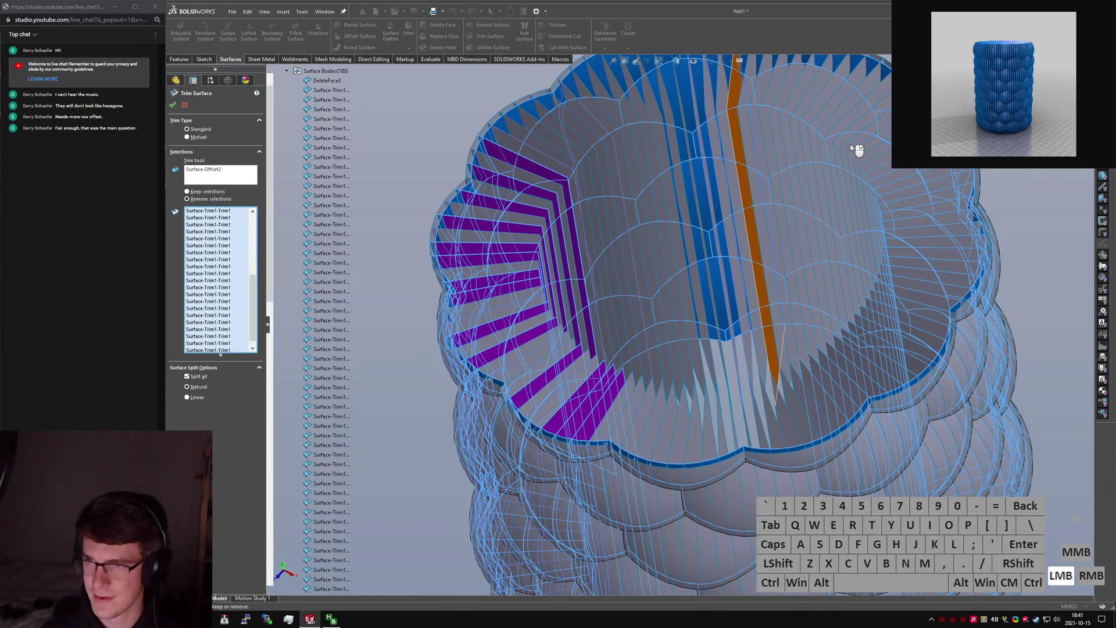
click(799, 118)
click(783, 114)
click(772, 112)
click(758, 110)
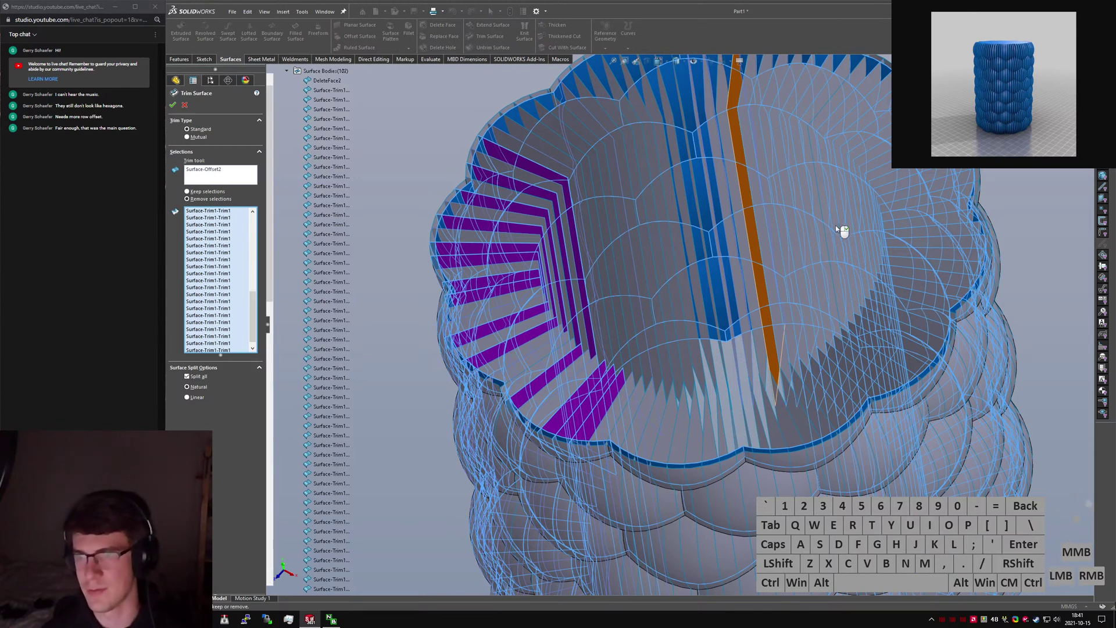
Mark the right-side pieces and the row of bottom slice strips for removal.
click(830, 248)
click(833, 123)
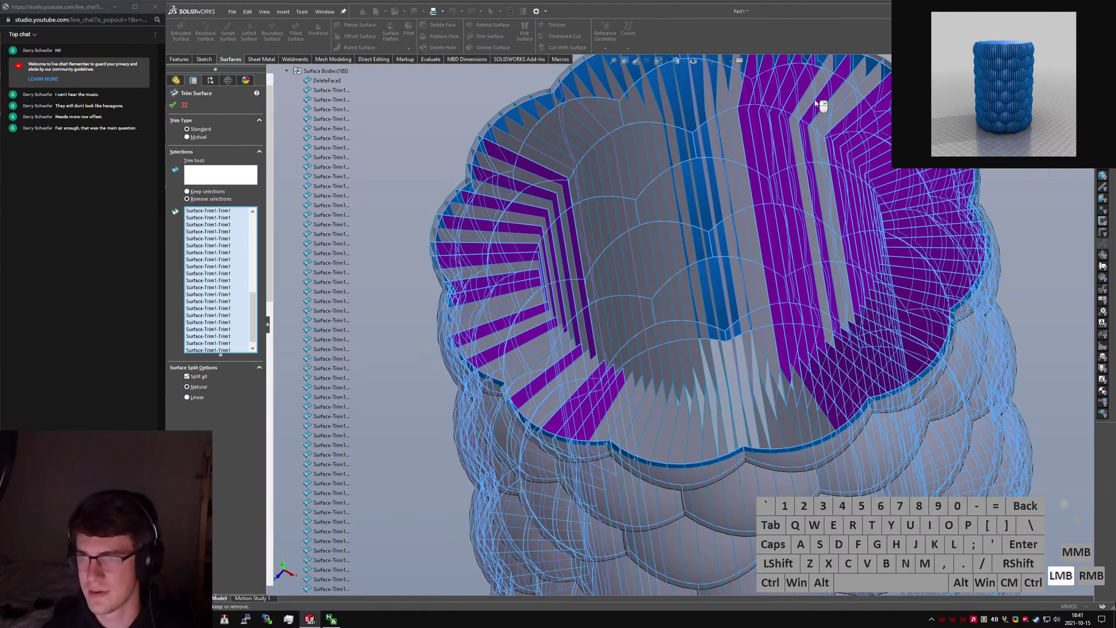
click(816, 429)
click(790, 434)
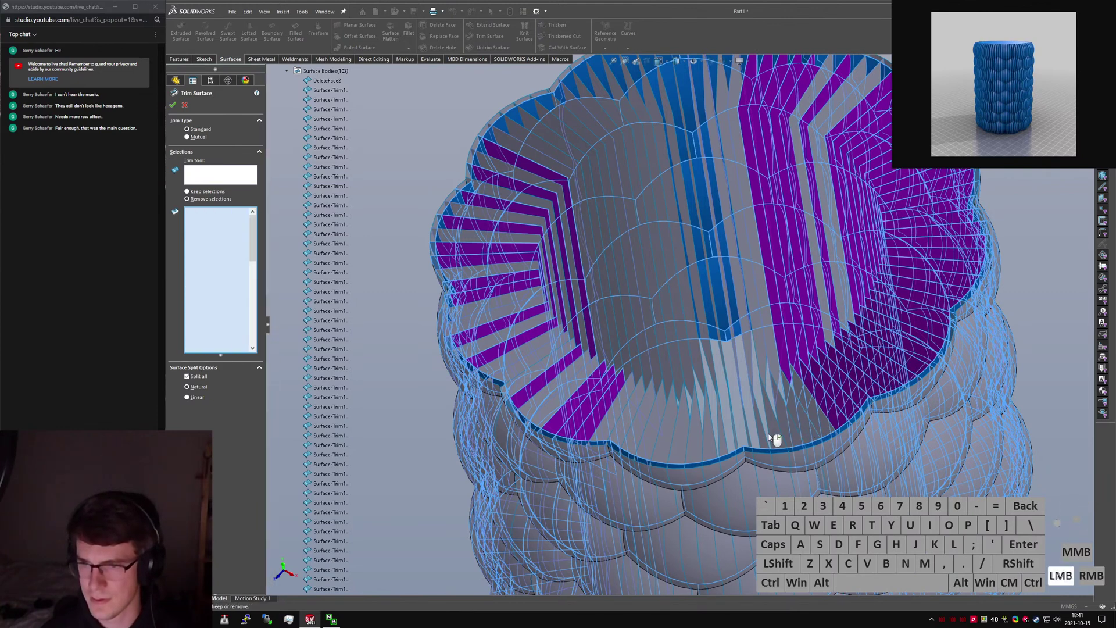
click(773, 437)
click(761, 440)
click(749, 445)
click(735, 445)
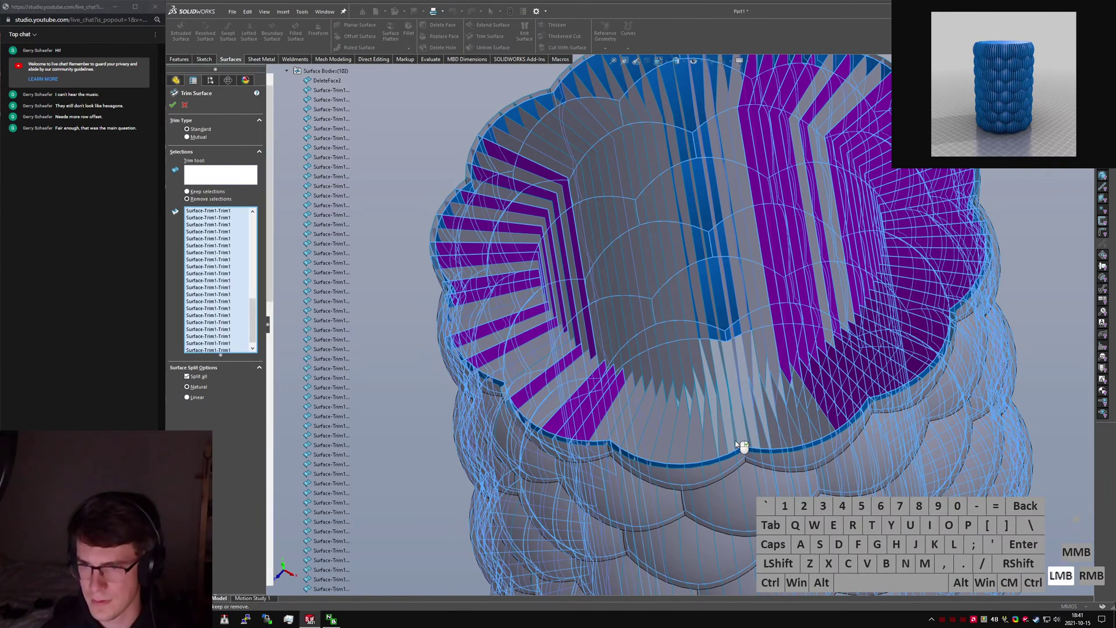
click(719, 445)
click(703, 444)
click(669, 442)
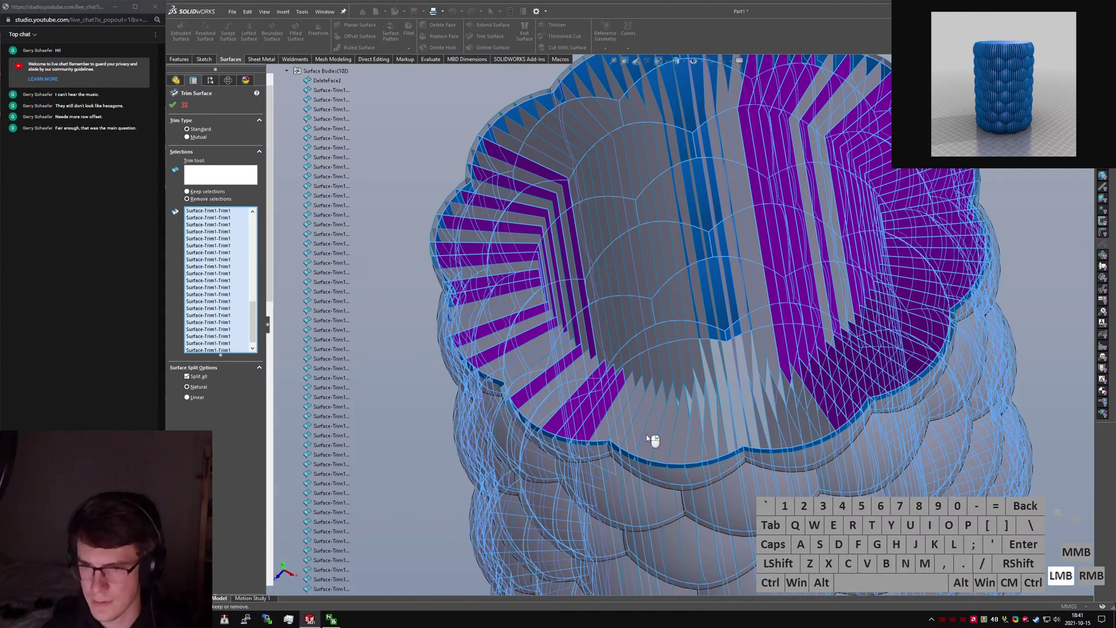
click(628, 430)
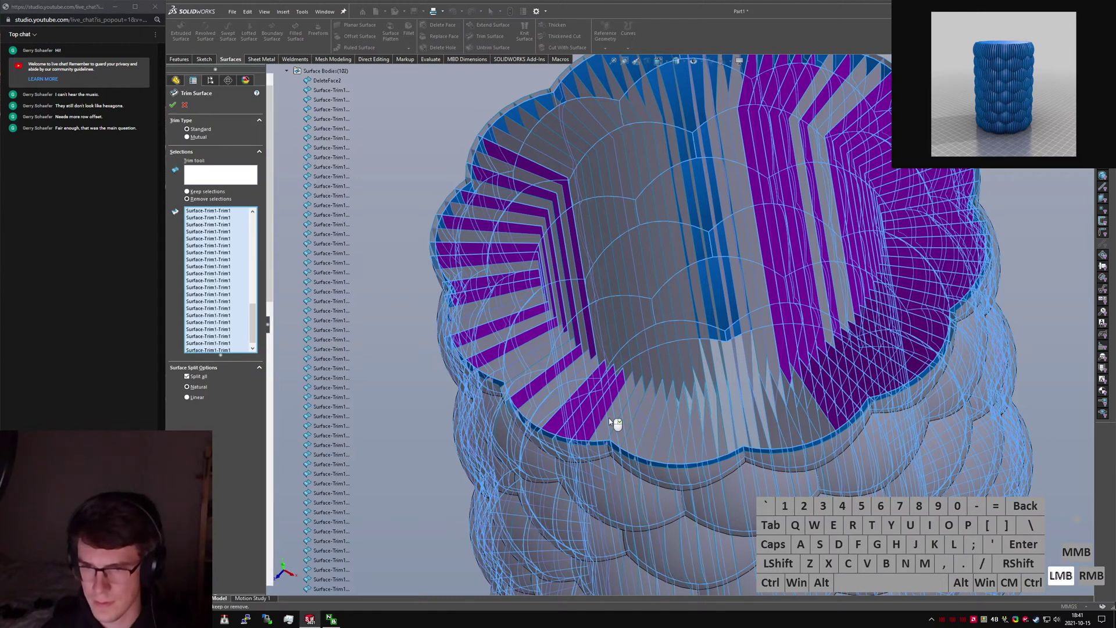
Mark the remaining grey strips up the left side and across the top for removal.
click(557, 403)
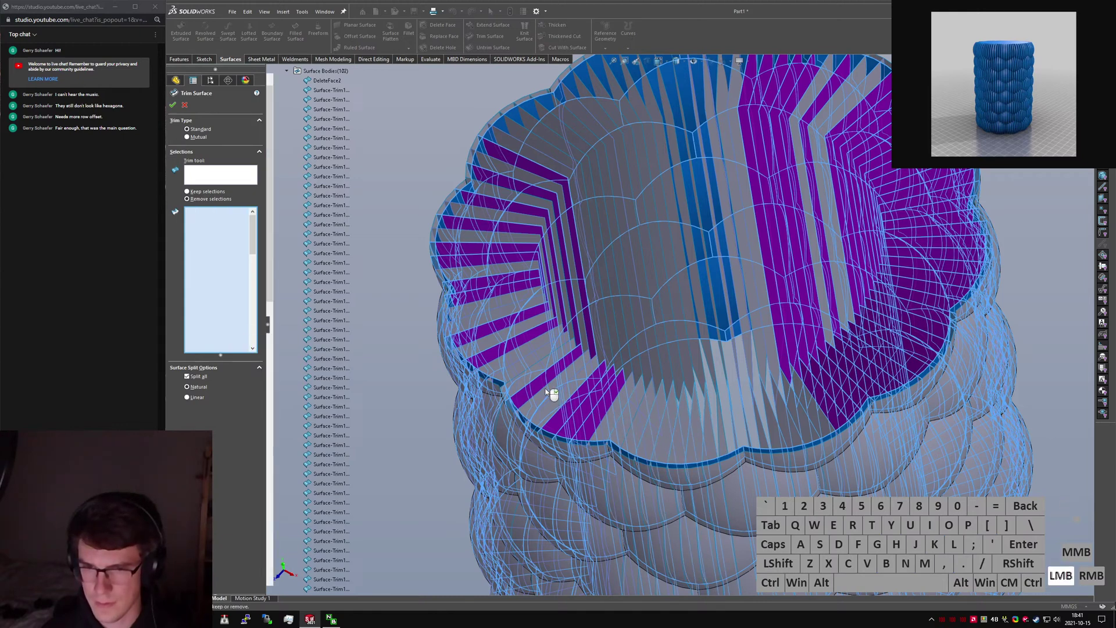
click(529, 321)
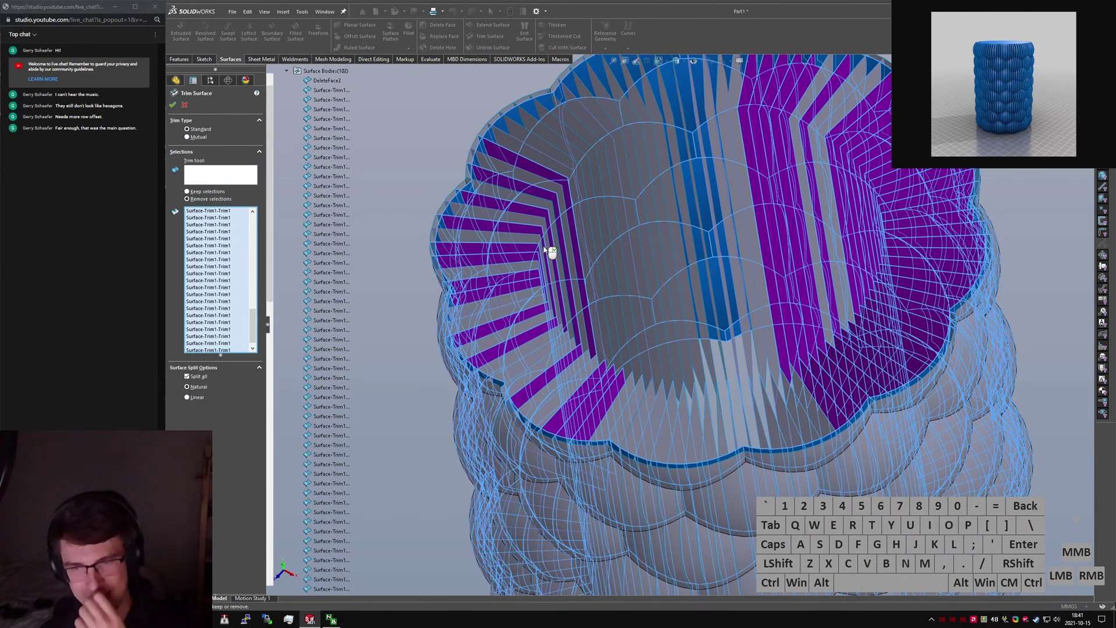
click(548, 268)
click(632, 410)
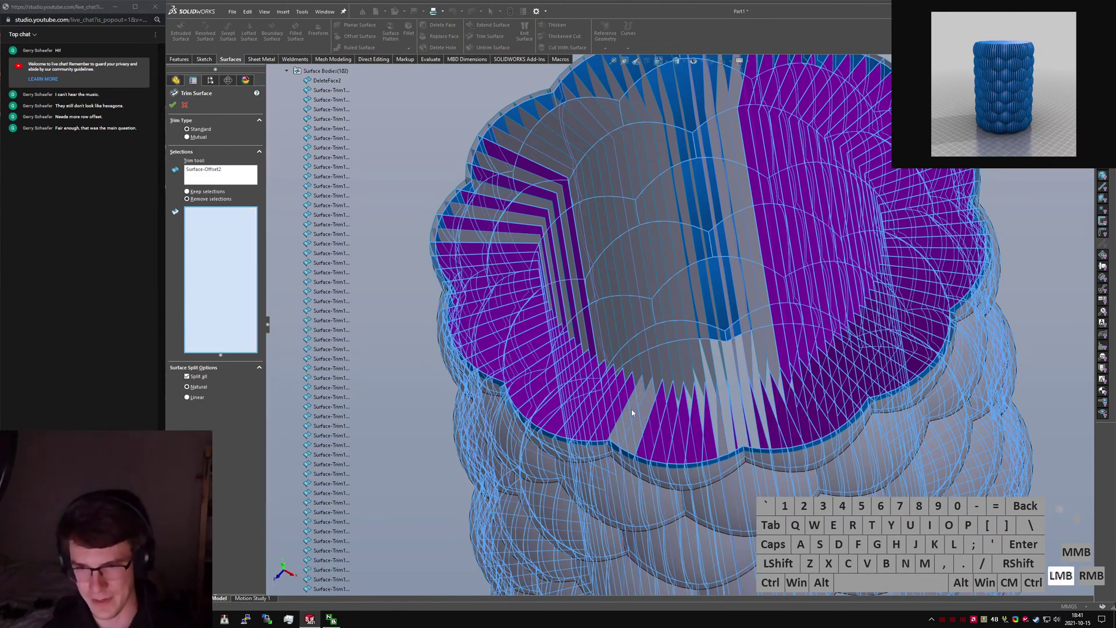
click(721, 442)
click(497, 238)
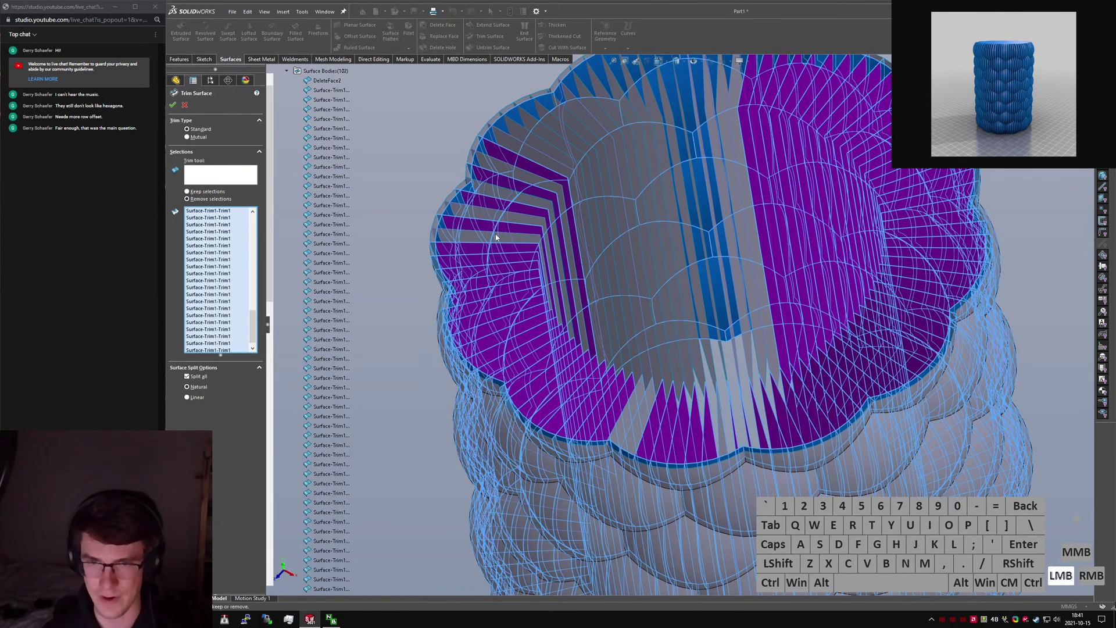
click(514, 199)
click(520, 177)
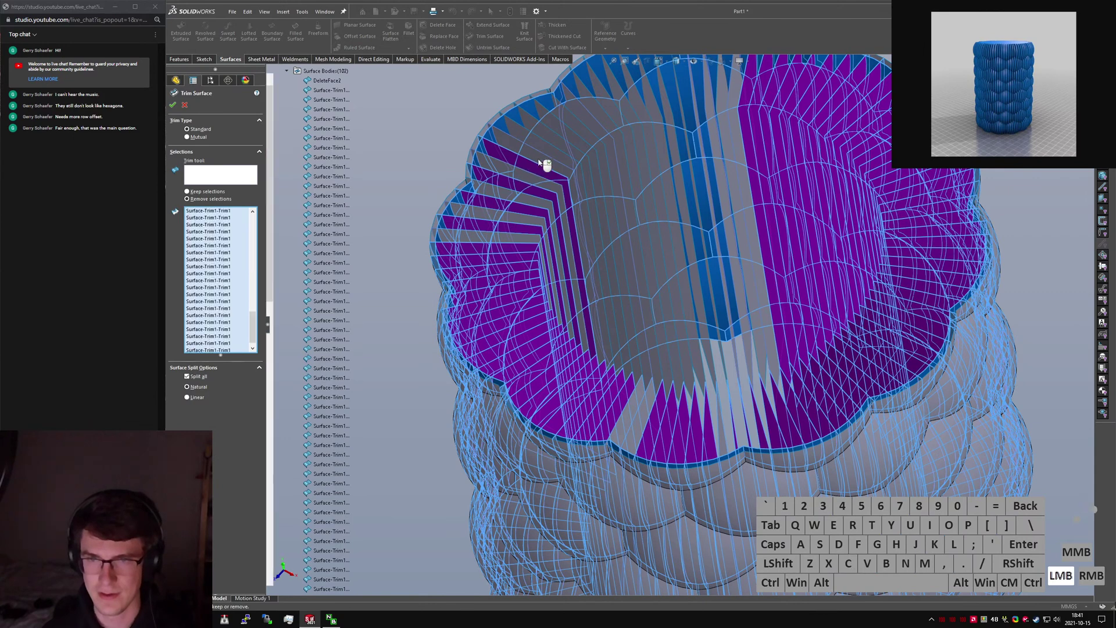
click(539, 159)
click(568, 141)
click(577, 138)
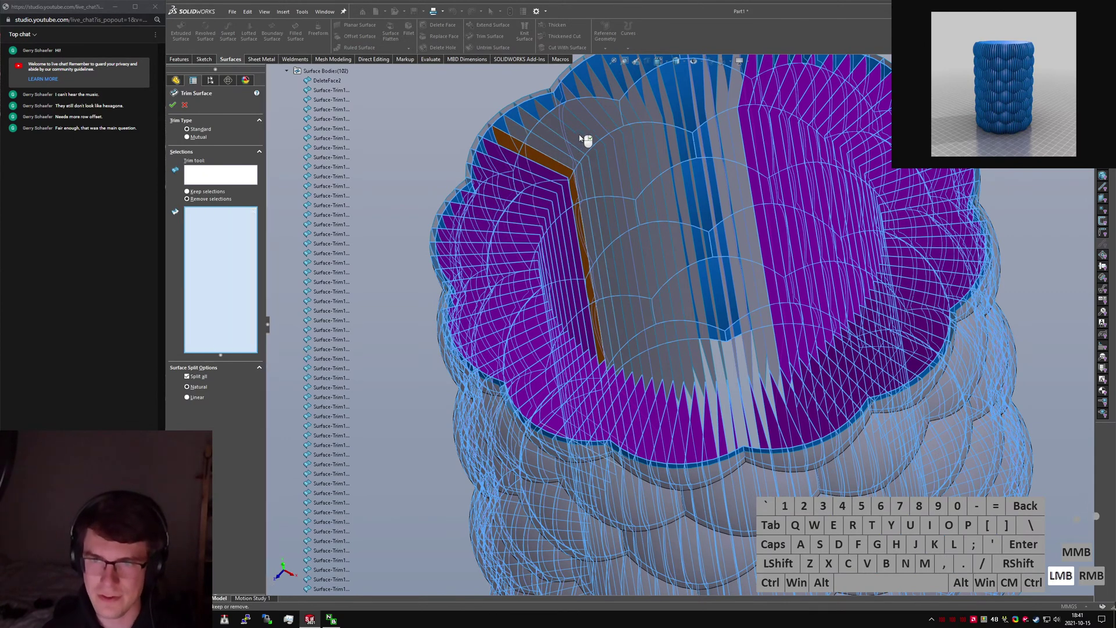
click(587, 136)
click(599, 133)
Mark the grey strips along the back of the vase, including the last one.
click(611, 123)
click(625, 122)
click(639, 122)
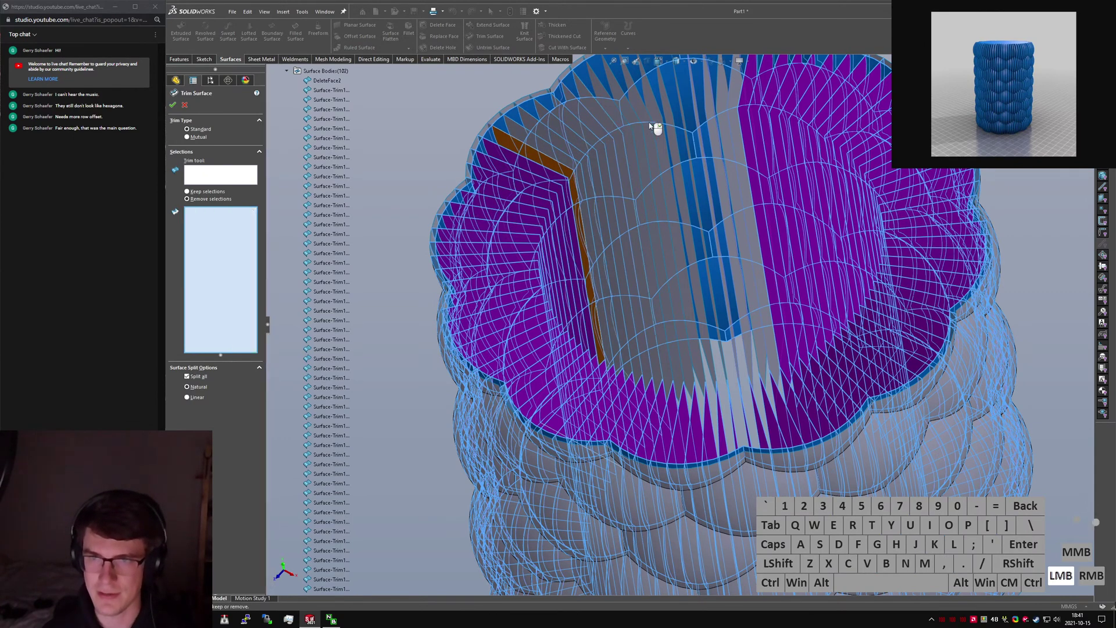
click(648, 123)
click(660, 122)
click(666, 122)
click(673, 121)
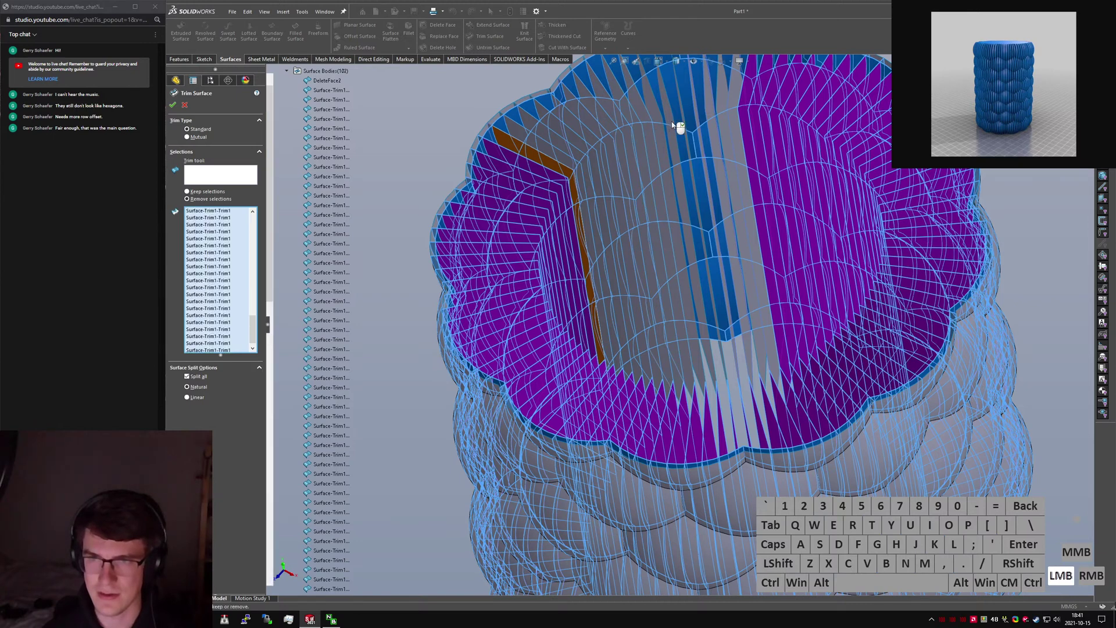
click(707, 123)
click(733, 118)
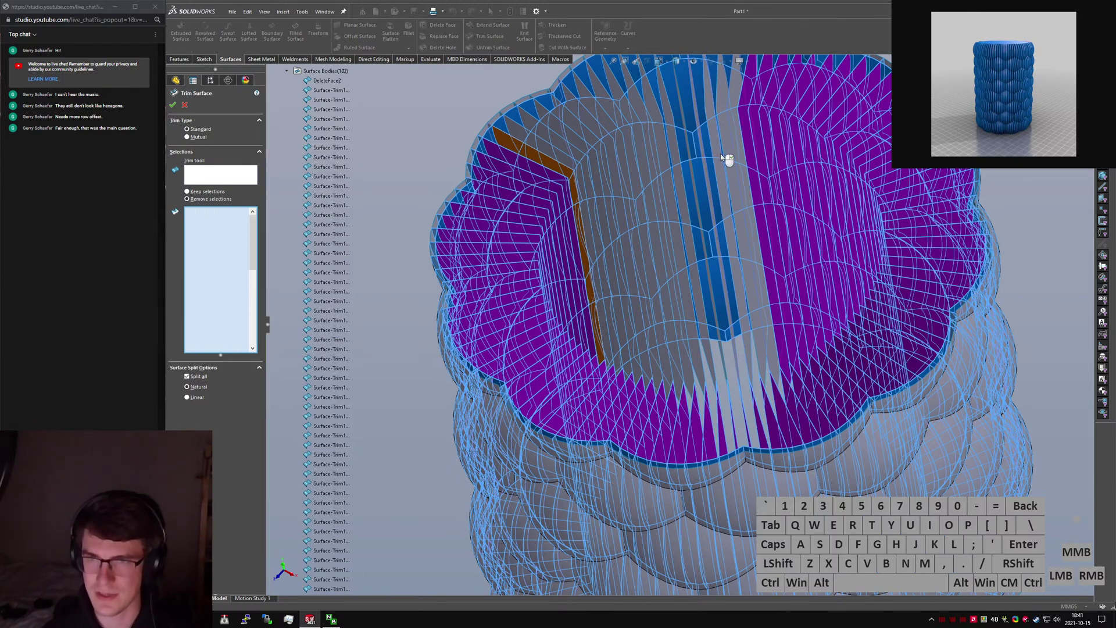
middle_drag(730, 133, 773, 139)
click(718, 107)
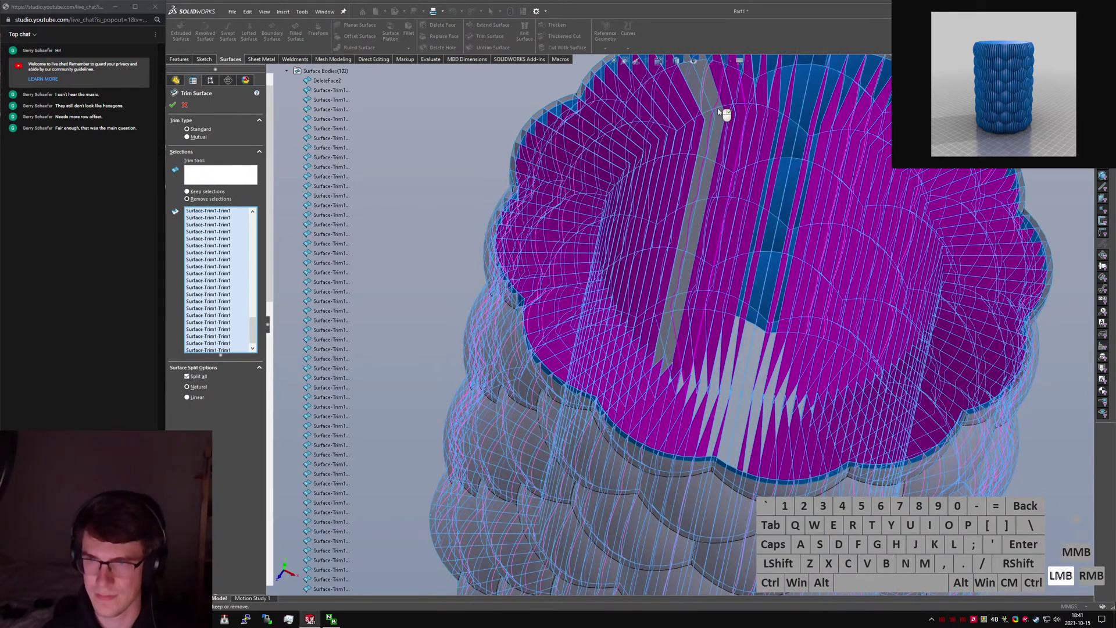
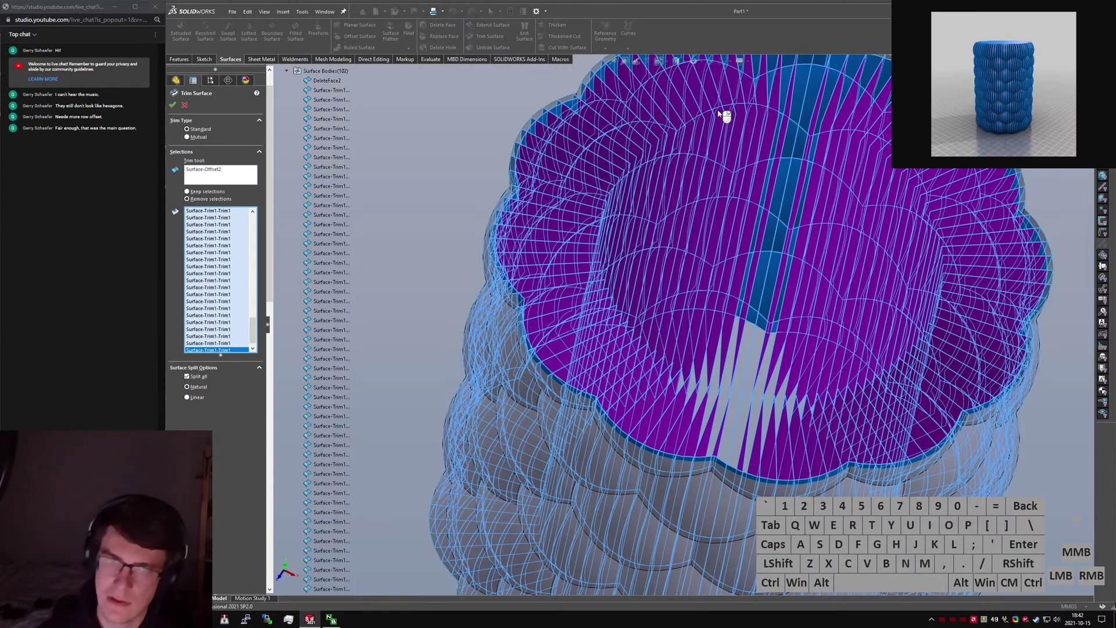
Confirm Surface-Trim2 and orbit to inspect the 102 trimmed scale surfaces around the cylinder.
click(173, 105)
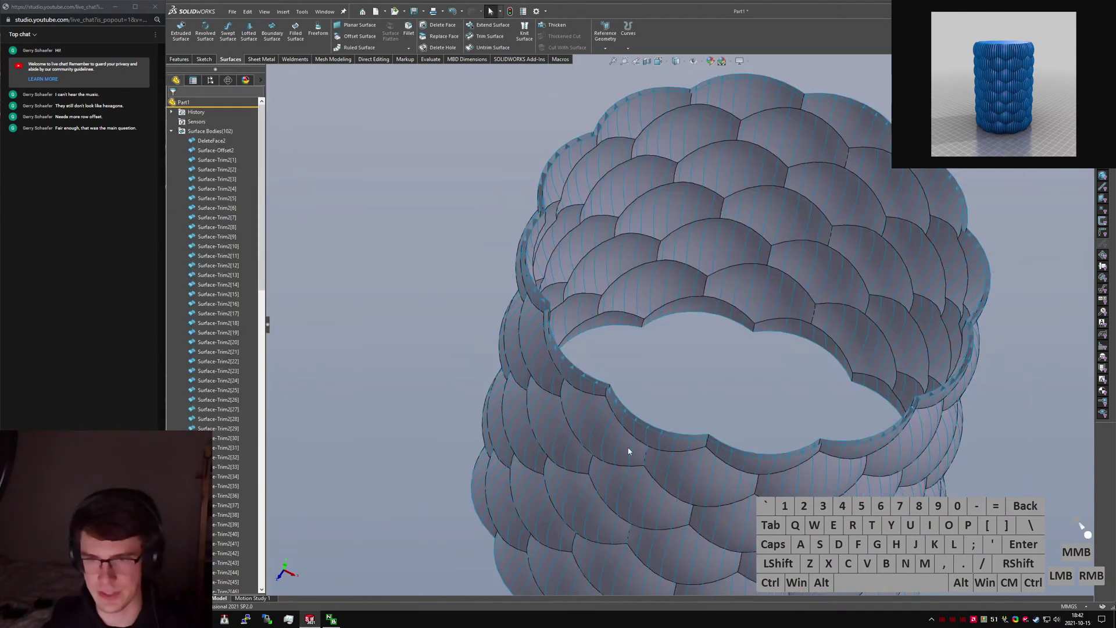
middle_drag(628, 452, 588, 383)
Clear the selection and refresh the feature rebuild times in Performance Evaluation.
shift+click(237, 309)
key(shift+c)
click(381, 260)
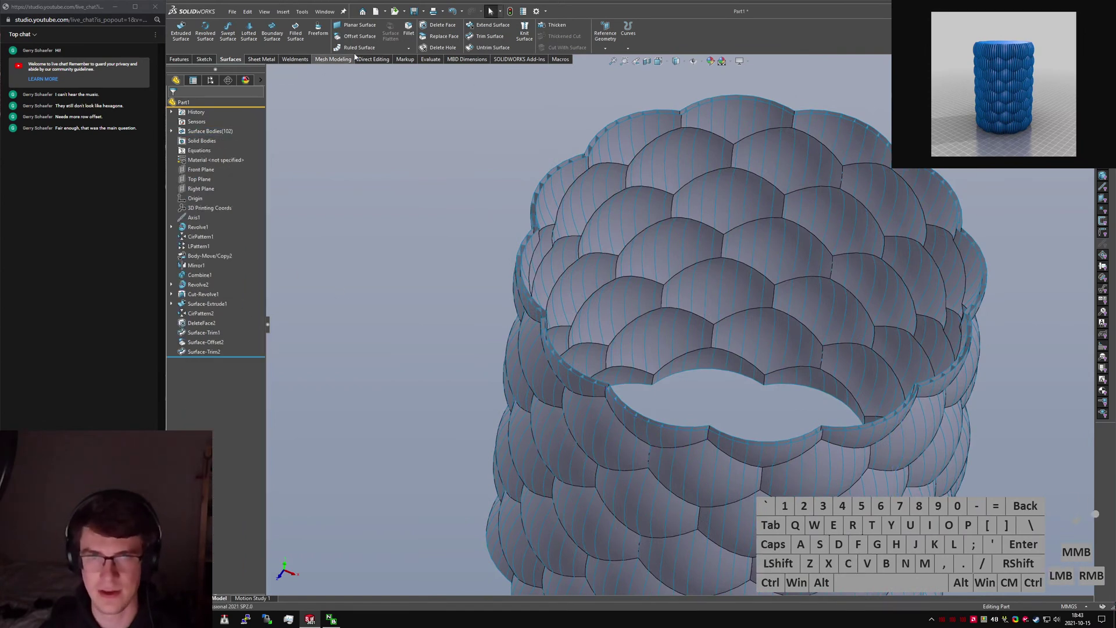
click(430, 59)
click(357, 32)
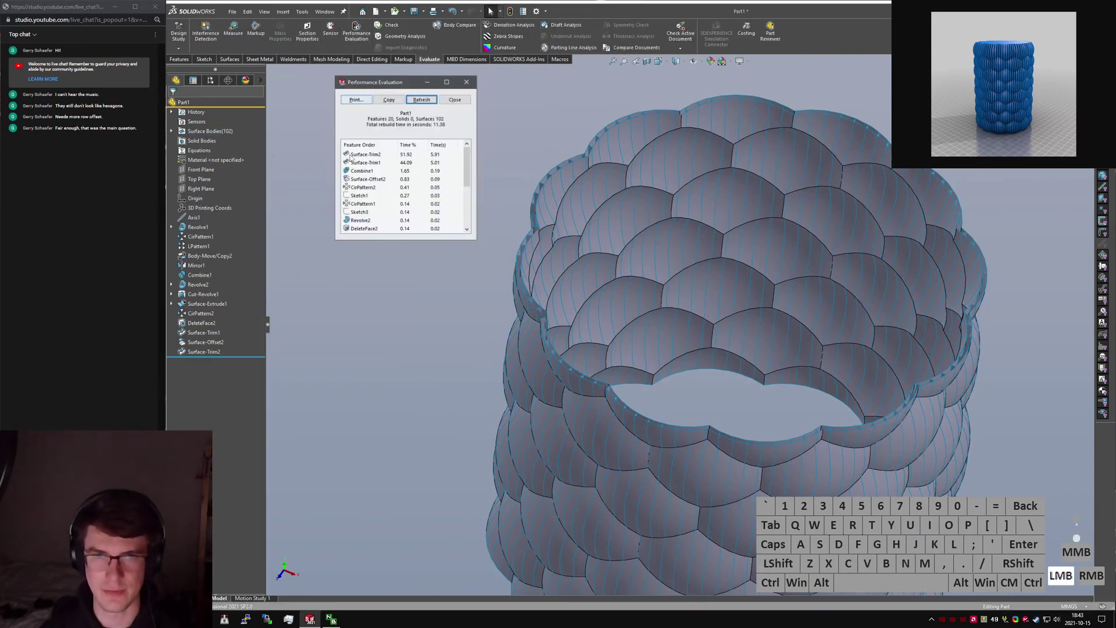
click(421, 100)
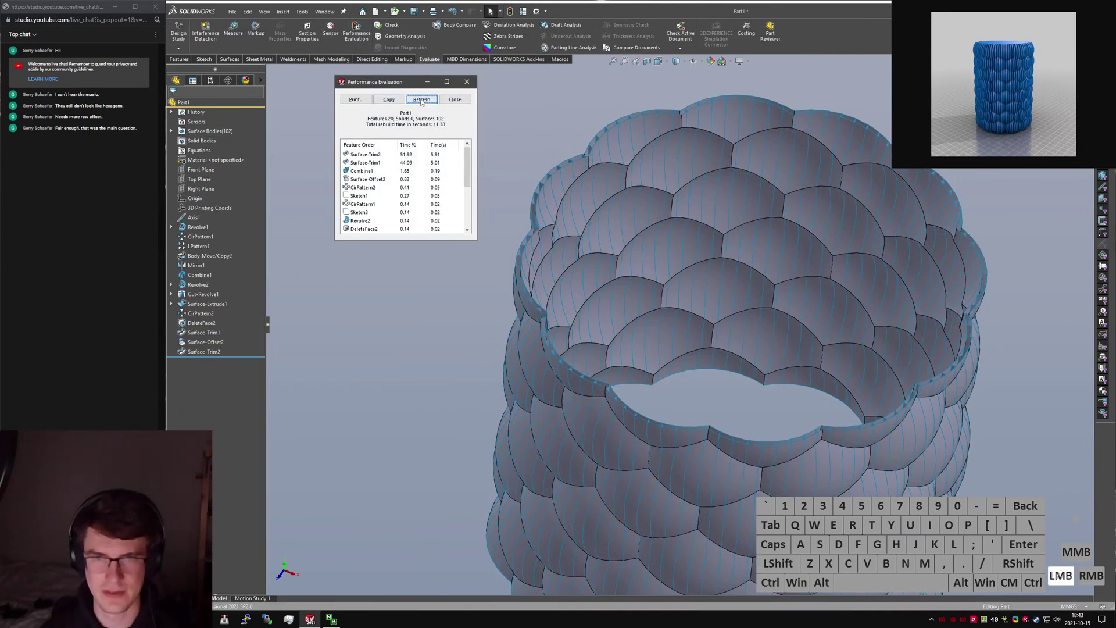
click(467, 83)
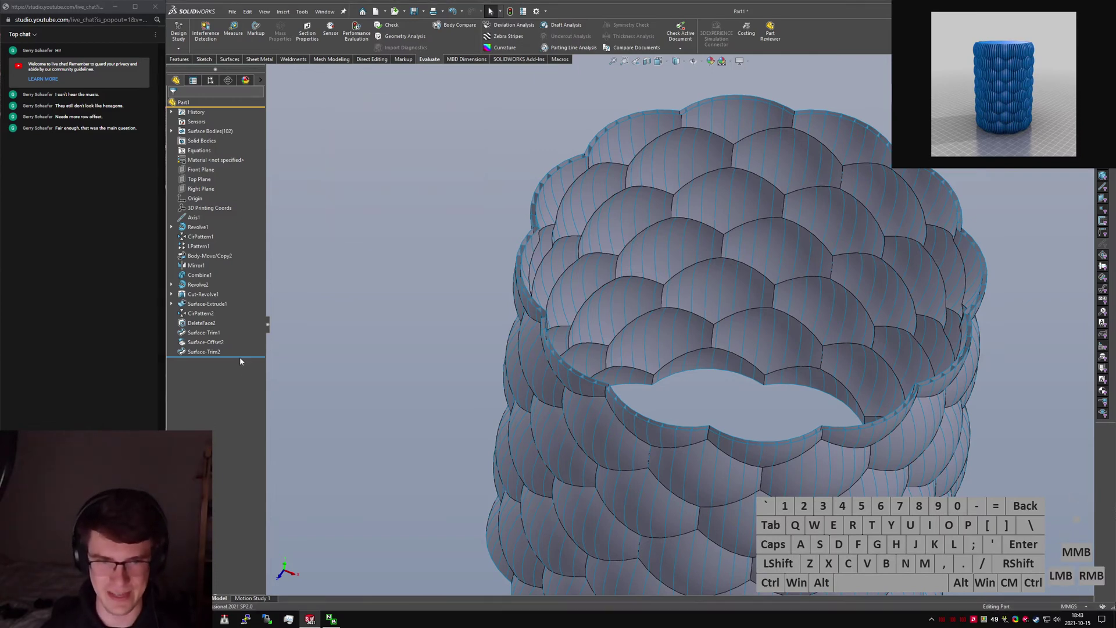
Roll the model back to Cut-Revolve1, then drag the rollback bar back below Surface-Trim2.
drag(243, 355, 245, 323)
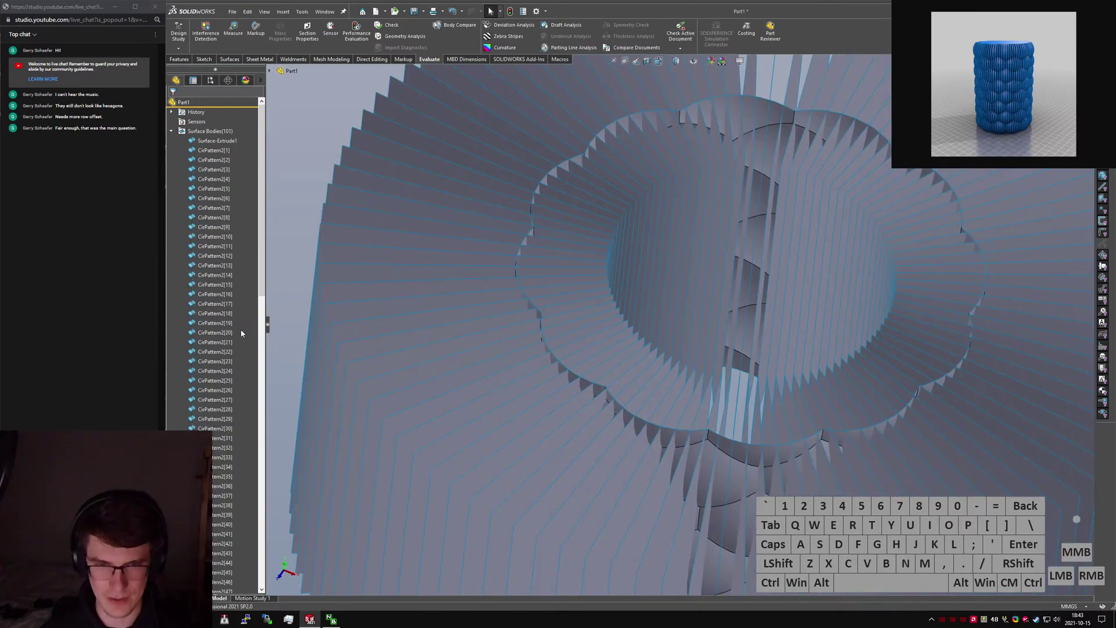
click(203, 161)
key(shift+c)
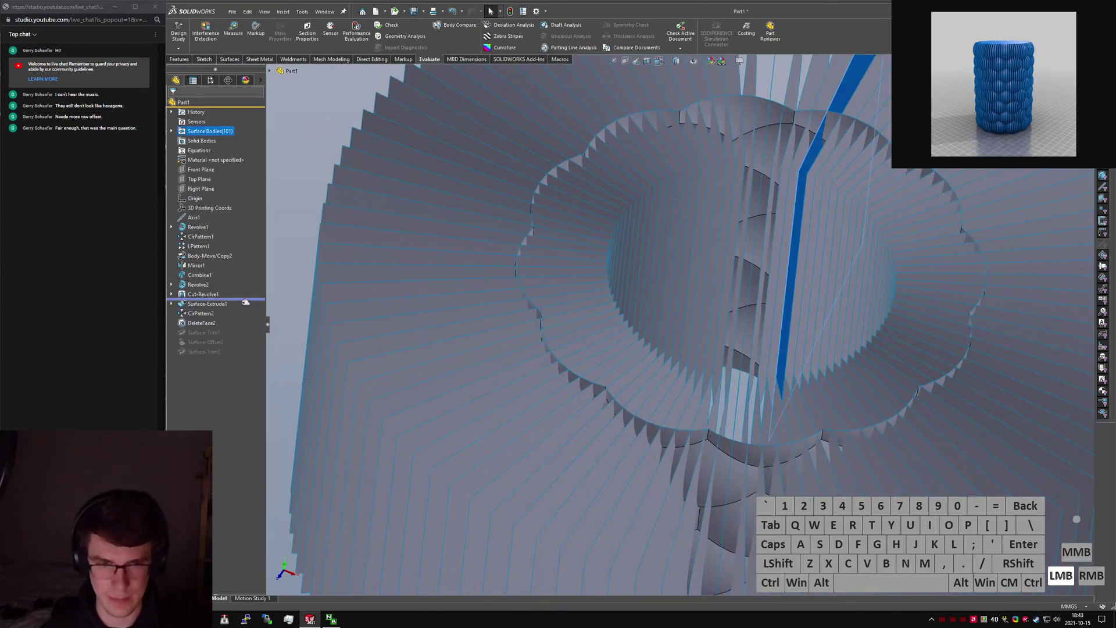
scroll(497, 290, up, 5)
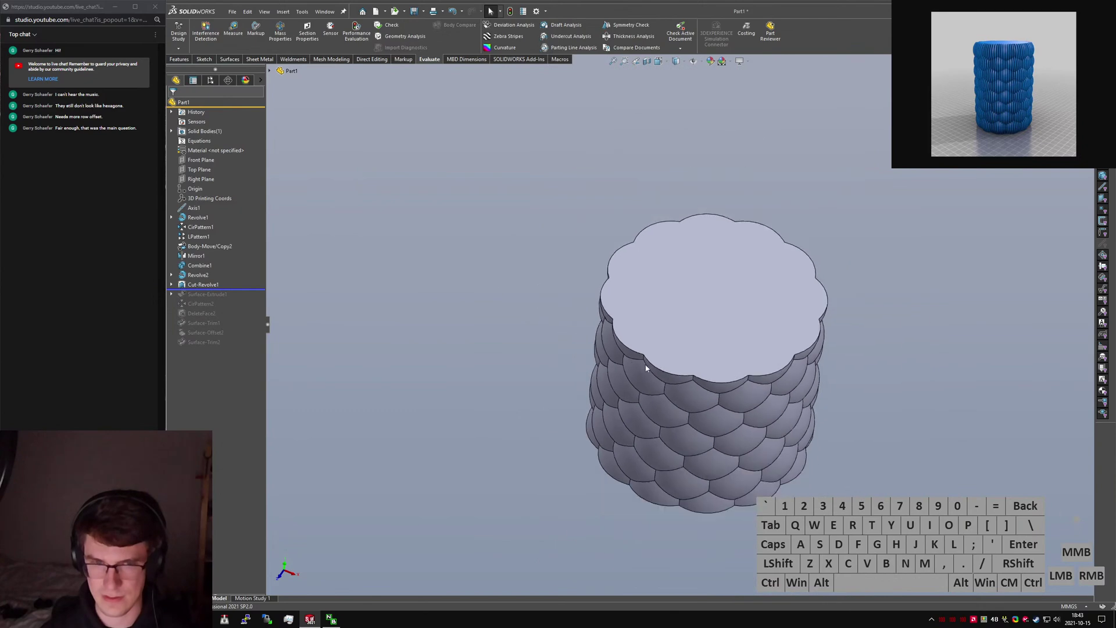
drag(251, 288, 245, 353)
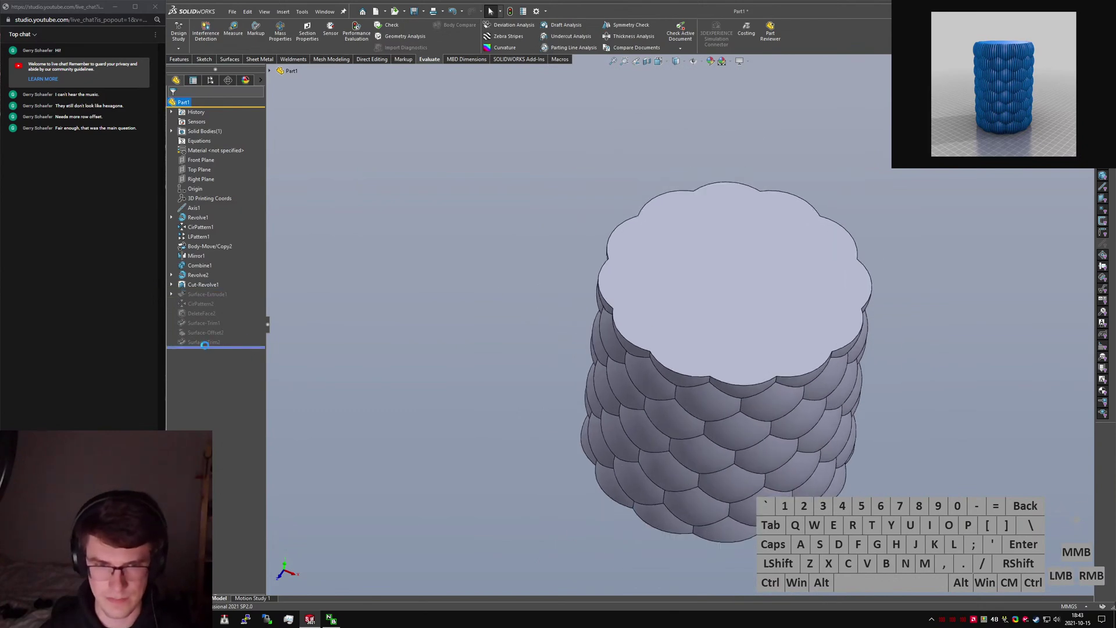
Put Surface-Extrude1 through Surface-Trim2 into a new folder named 'garbage method'.
click(215, 180)
key(shift+c)
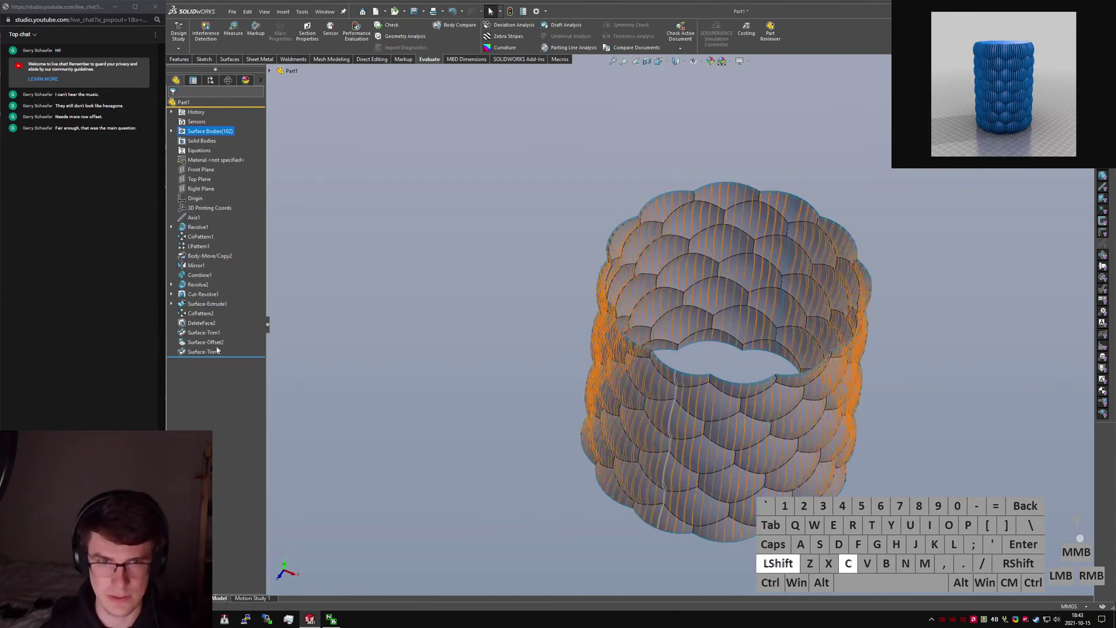
click(217, 352)
shift+click(204, 304)
shift+right_click(201, 305)
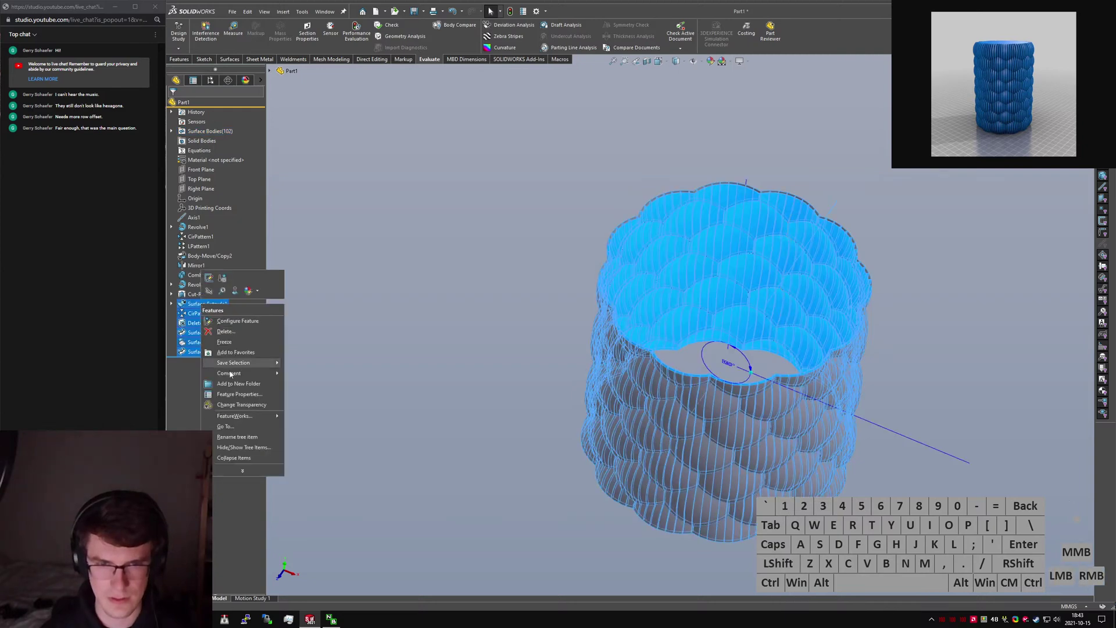
click(239, 384)
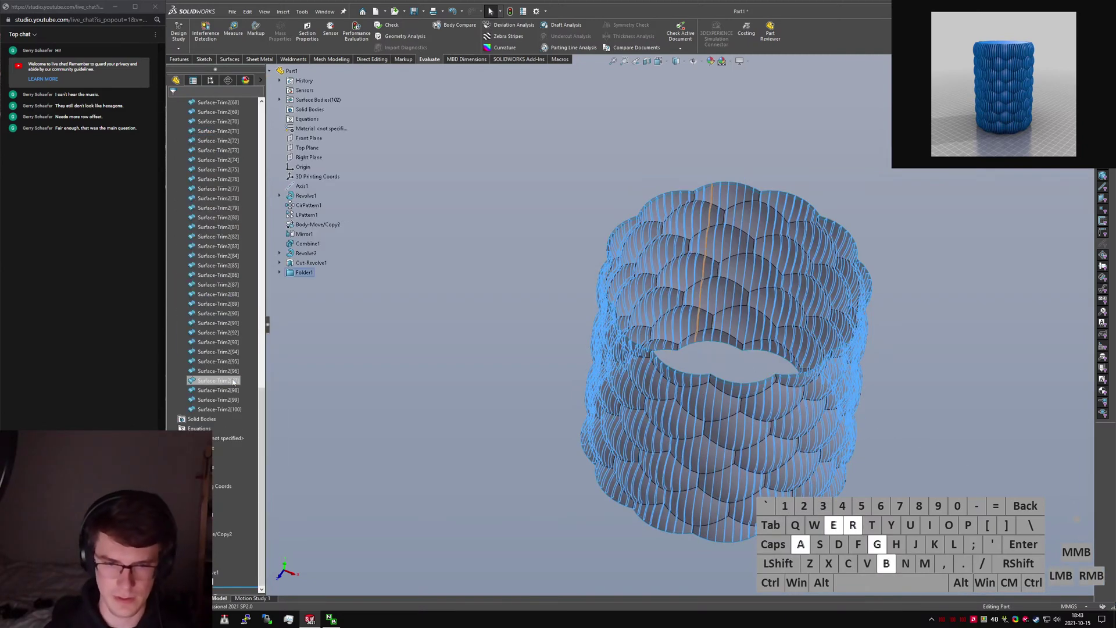
text(method)
key(Return)
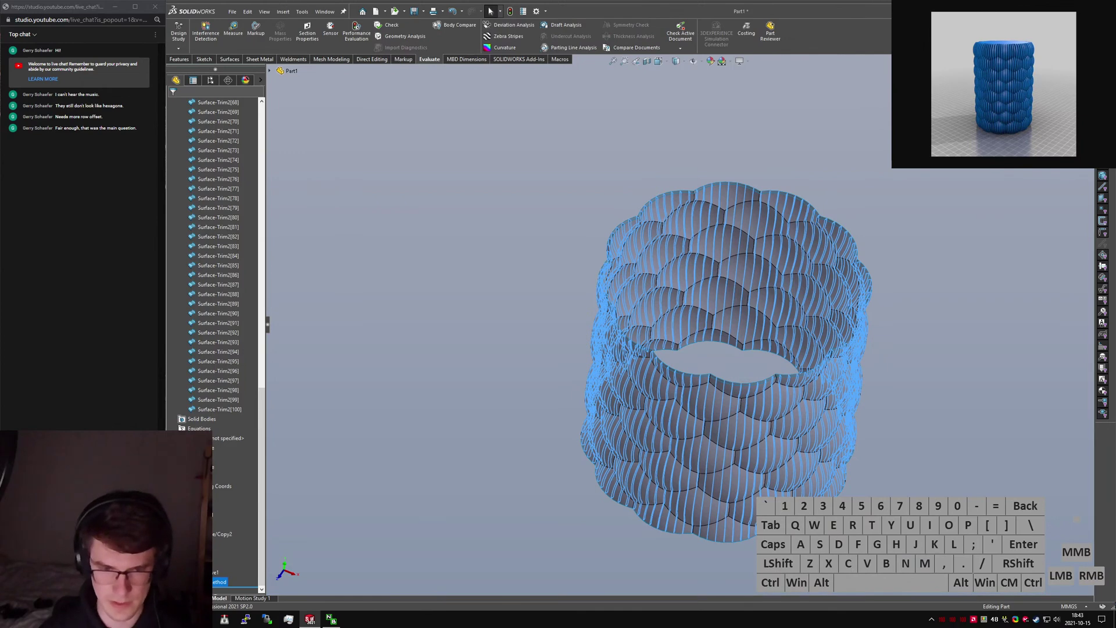
Suppress the 'garbage method' folder and recheck rebuild times in Performance Evaluation.
right_click(204, 582)
click(221, 478)
click(413, 442)
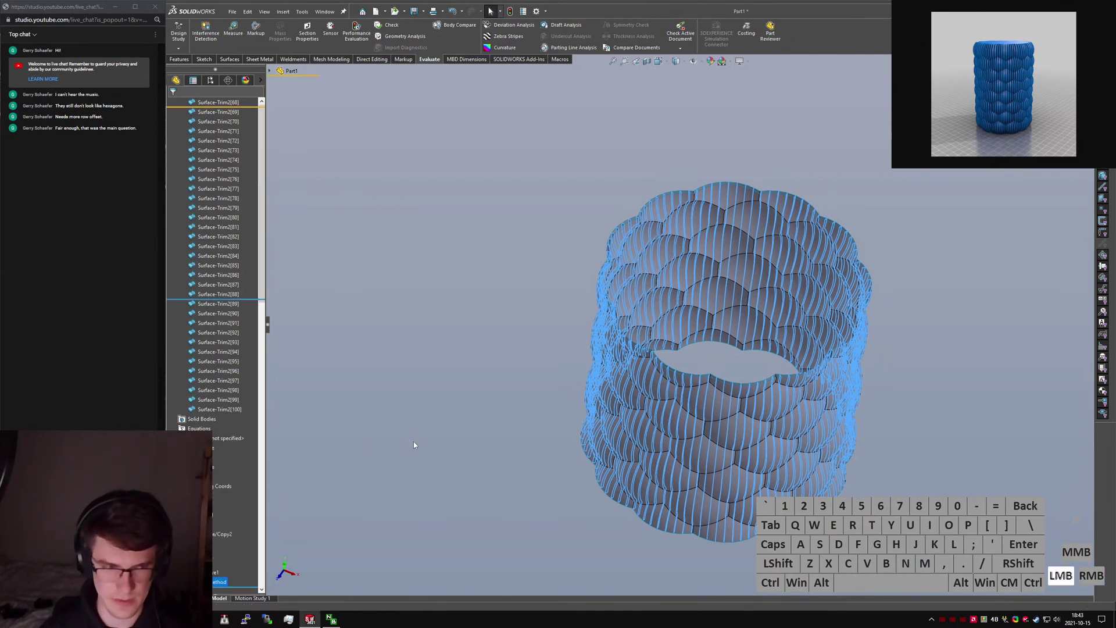
click(242, 423)
key(shift+c)
middle_drag(703, 365, 689, 326)
drag(553, 258, 543, 228)
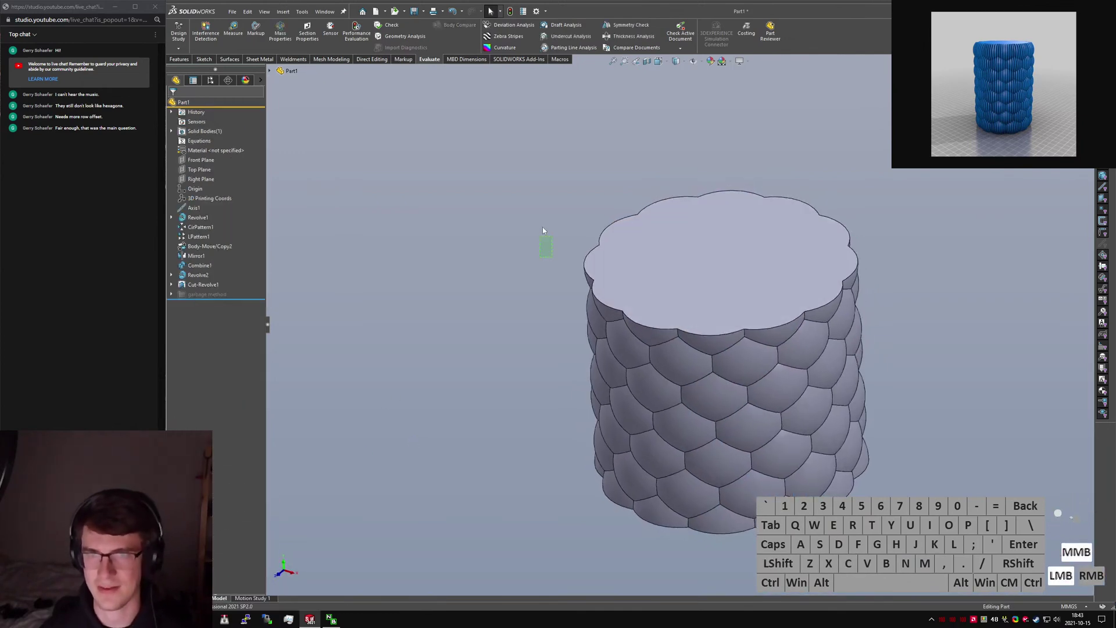
click(356, 33)
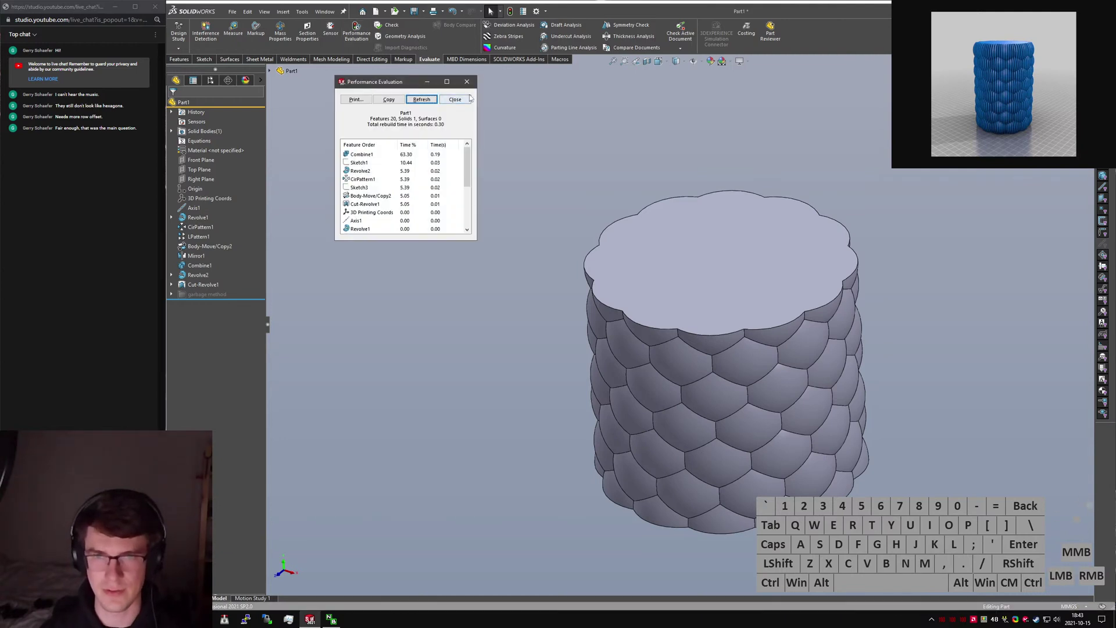
click(467, 100)
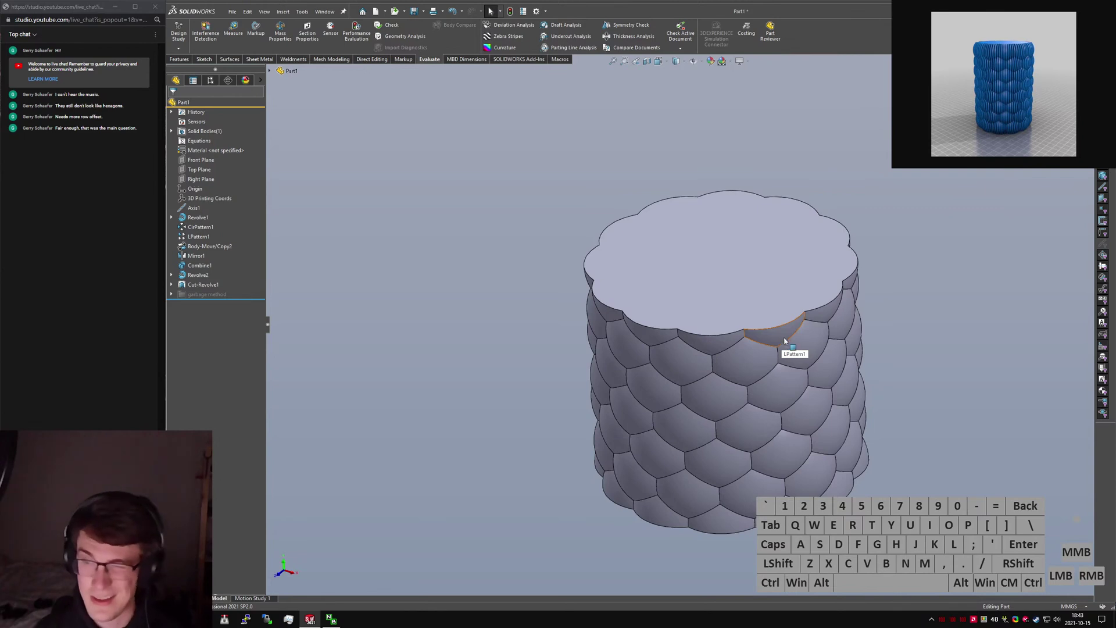
Start an Offset Surface on the solid scaled body.
click(985, 288)
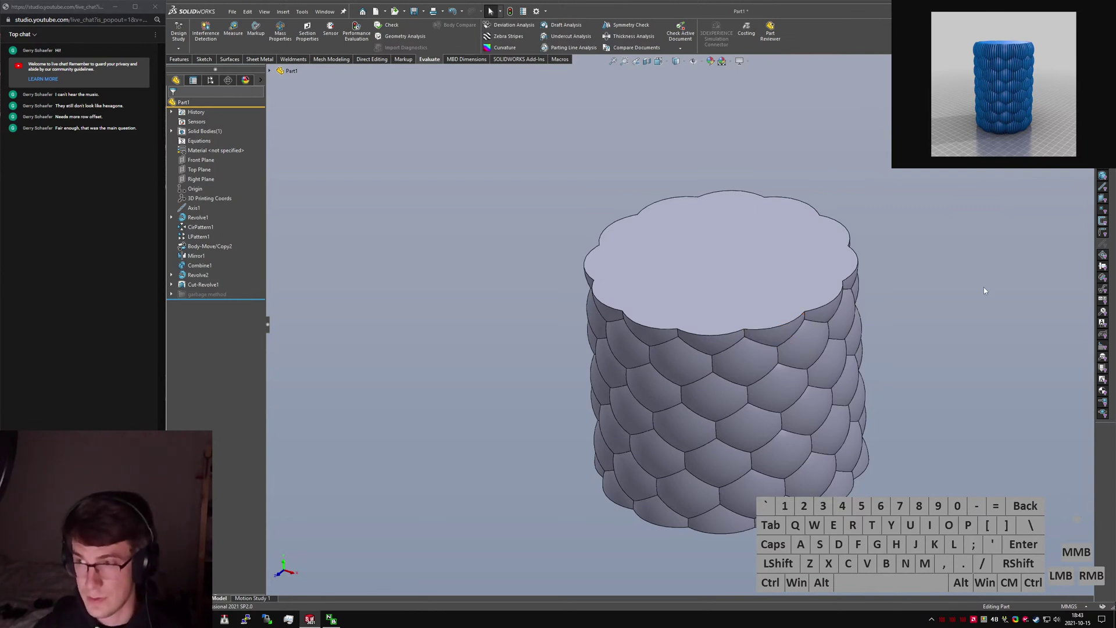
text(s)
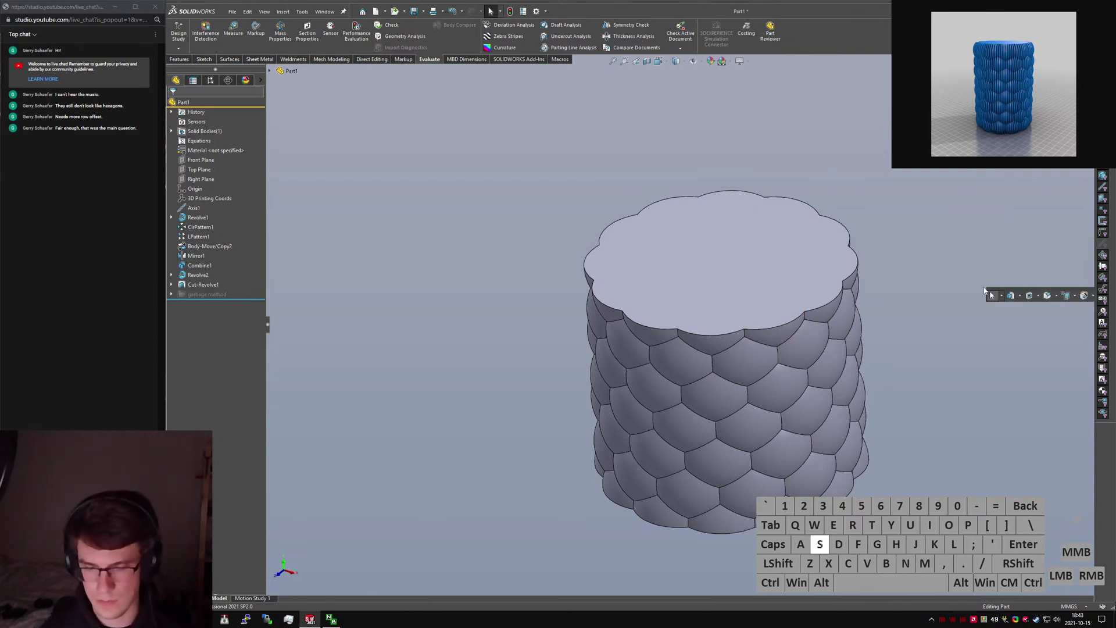
text(ffset)
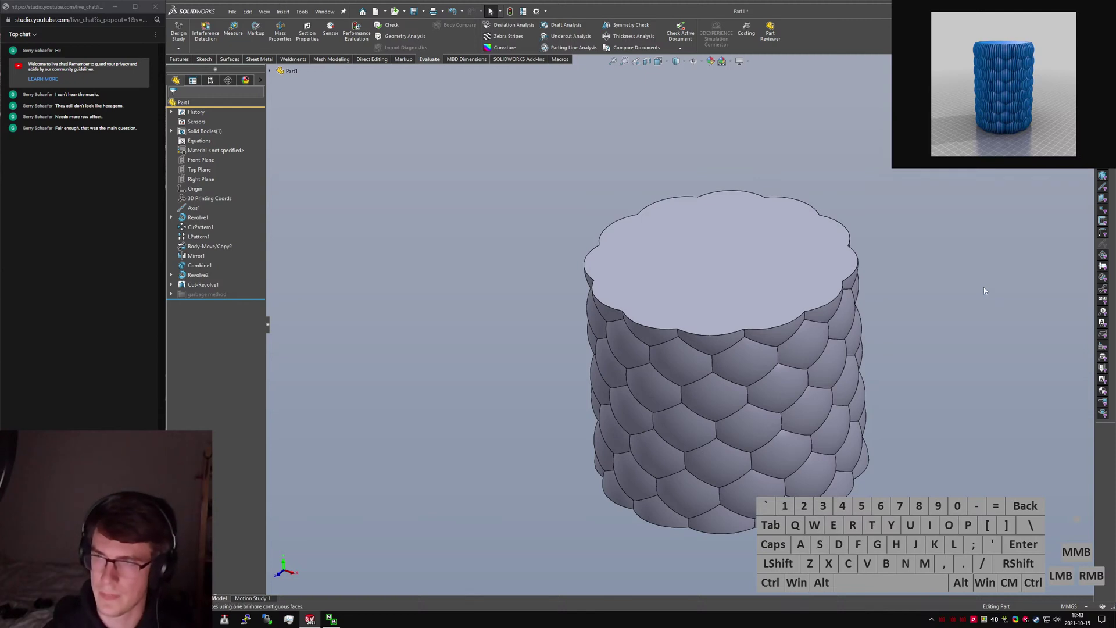
key(Return)
Offset all scaled side faces by 1.000mm, excluding the flat top and bottom faces.
drag(510, 143, 919, 557)
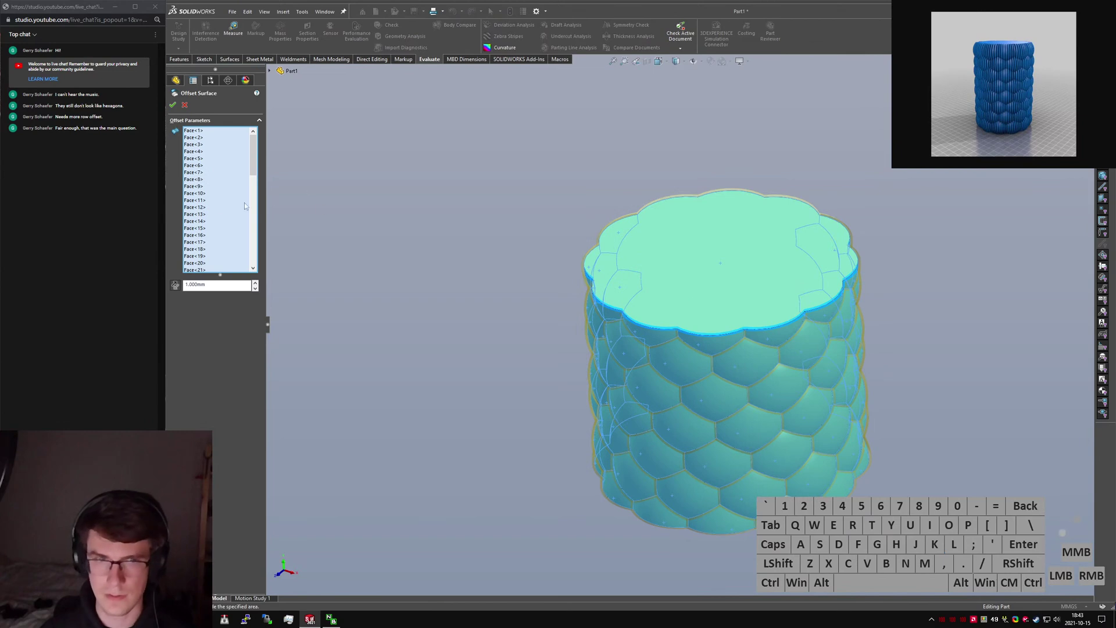
right_click(221, 203)
click(247, 216)
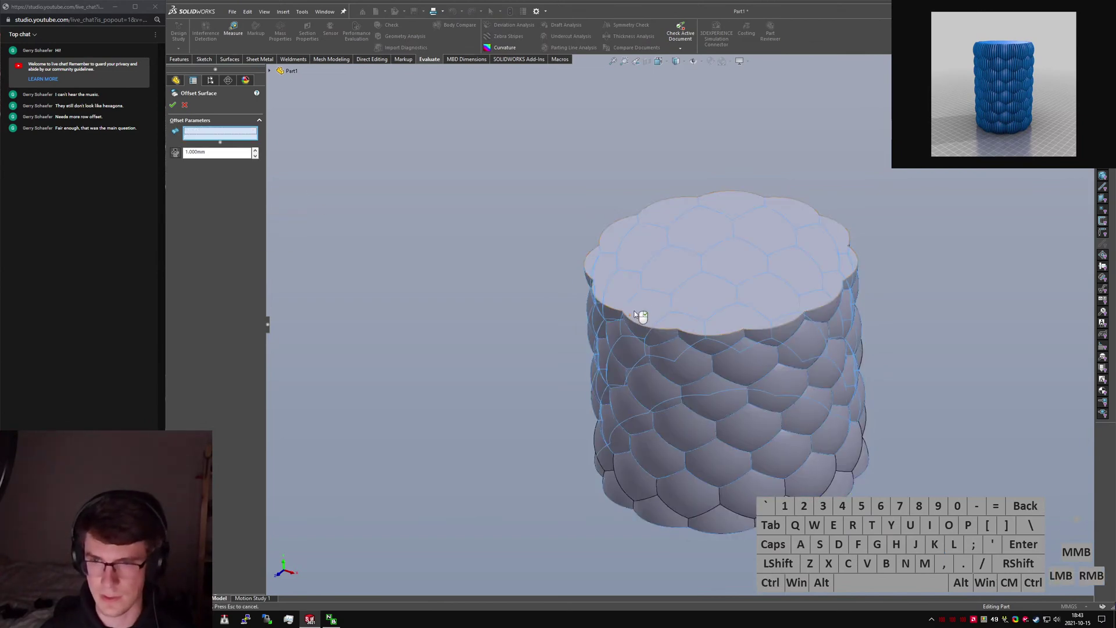
click(697, 302)
middle_drag(700, 304, 706, 186)
click(730, 488)
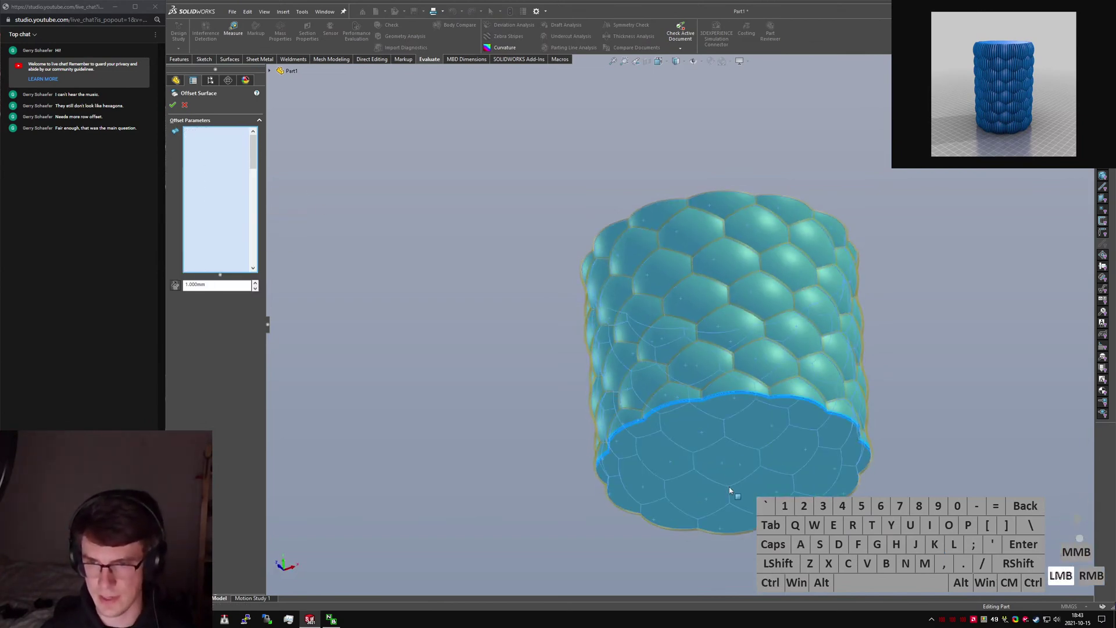
middle_drag(711, 380, 697, 371)
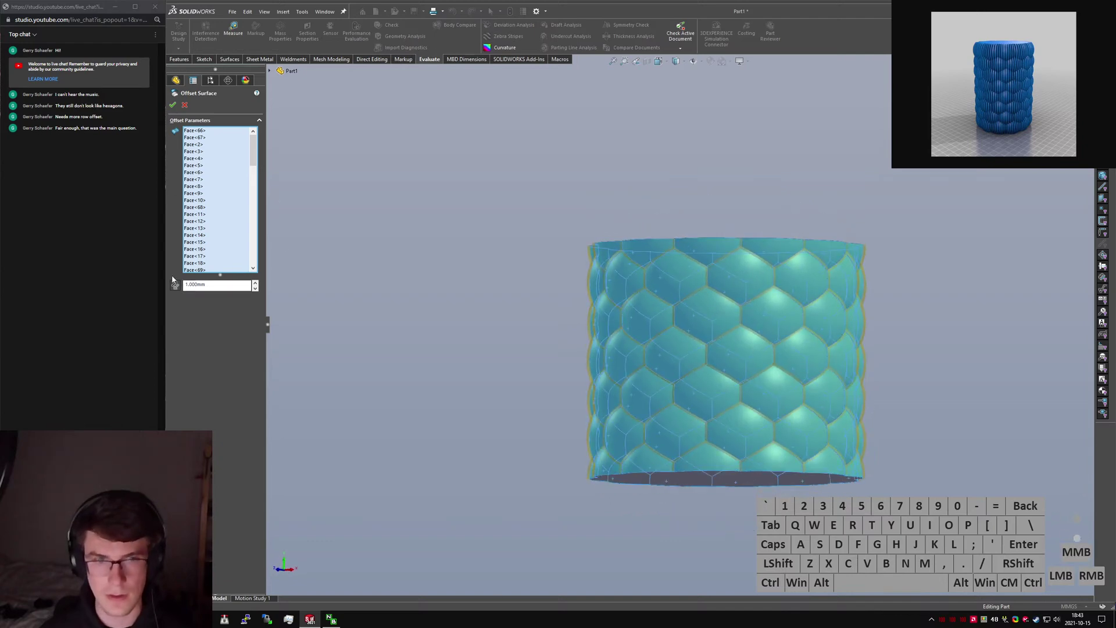
click(173, 107)
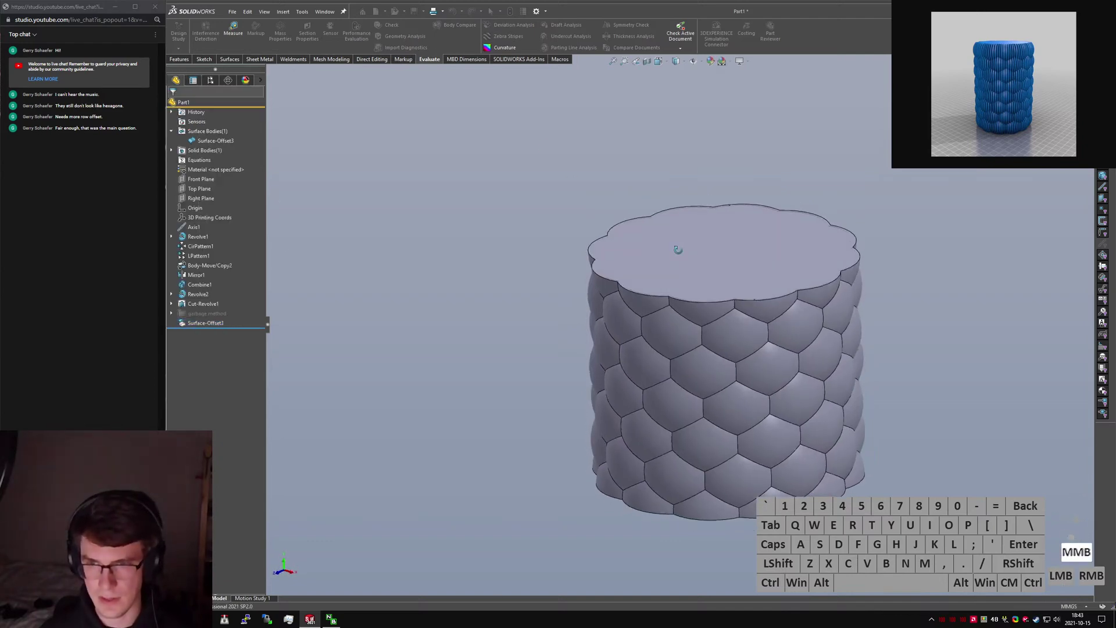
Hide the Cut-Revolve1 solid body, leaving only the offset surface visible.
click(200, 150)
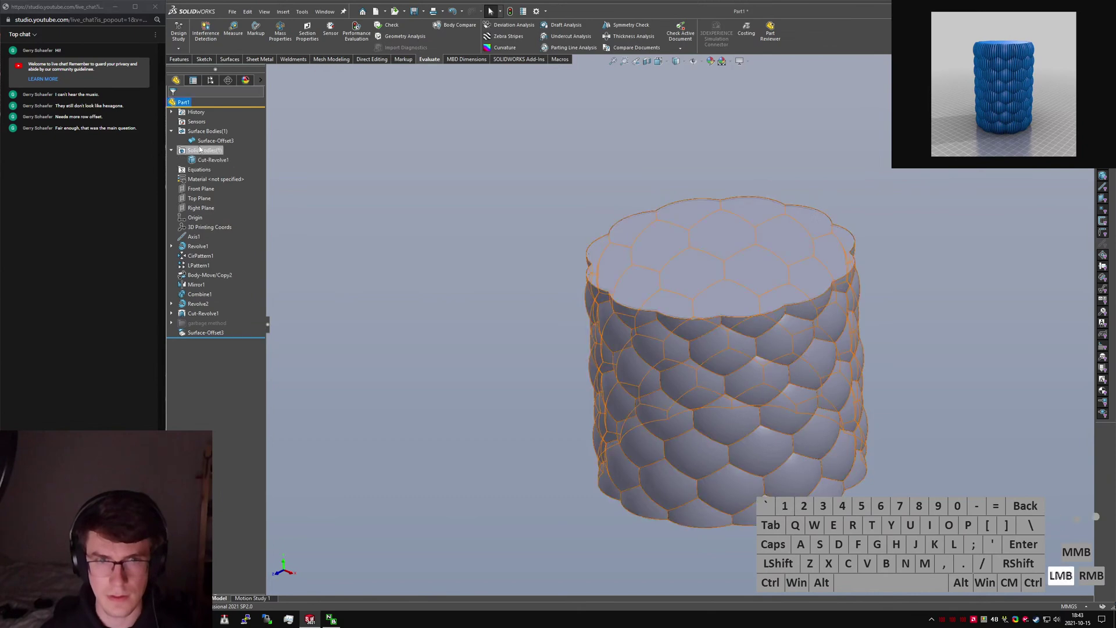
click(201, 161)
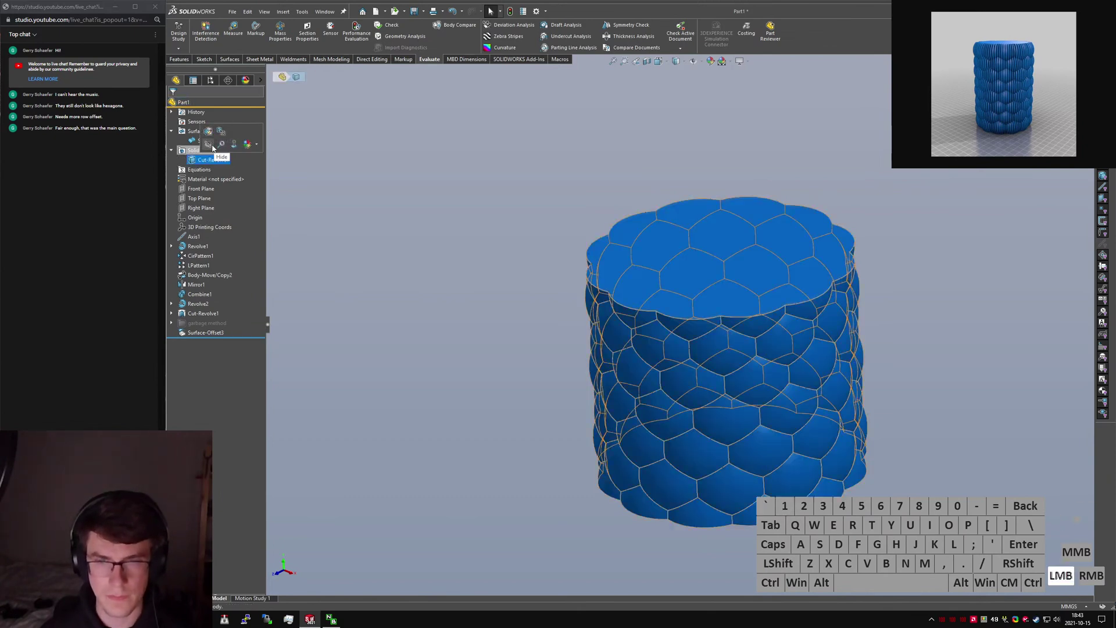
click(212, 147)
text(splaner)
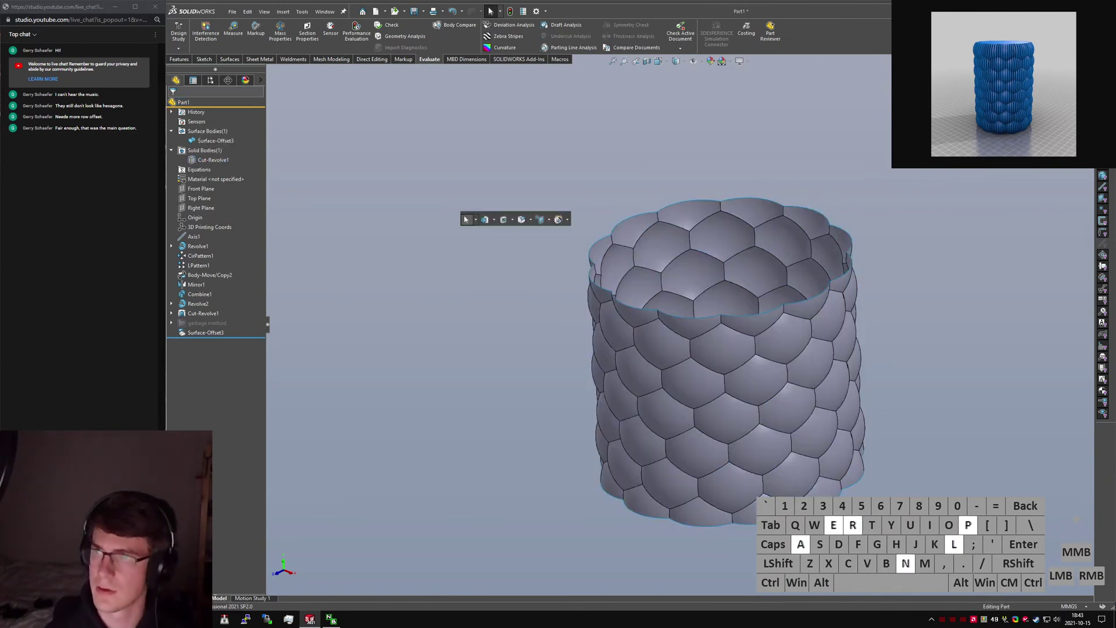
key(BackSpace)
key(BackSpace)
Start a Planar Surface and pick the first eight scalloped top-rim edges as boundaries.
text(ar)
key(Return)
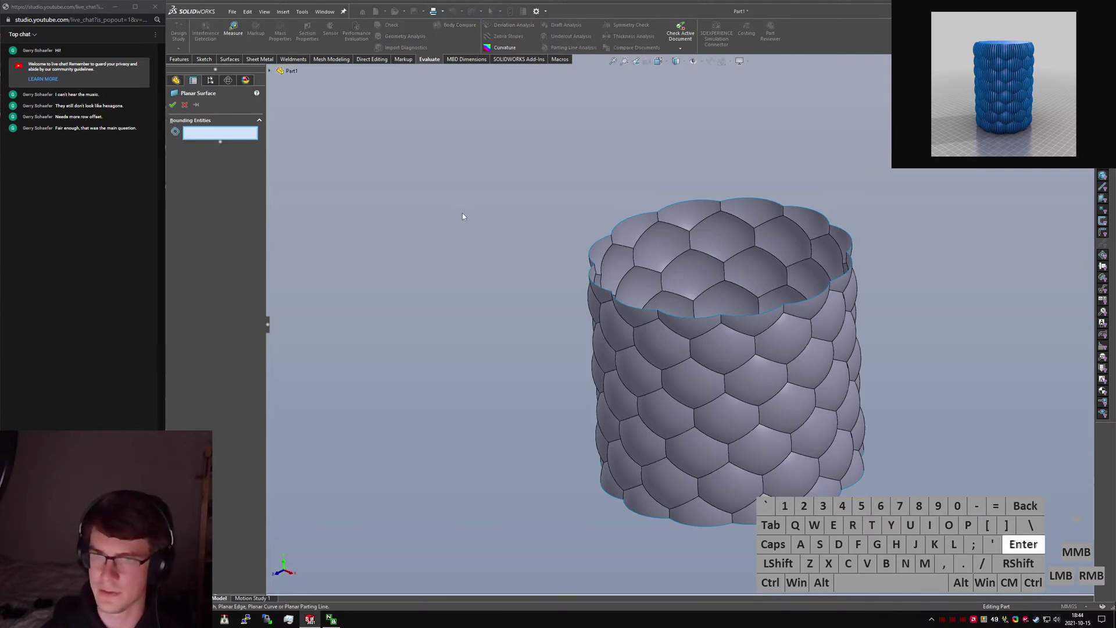
click(661, 211)
click(738, 202)
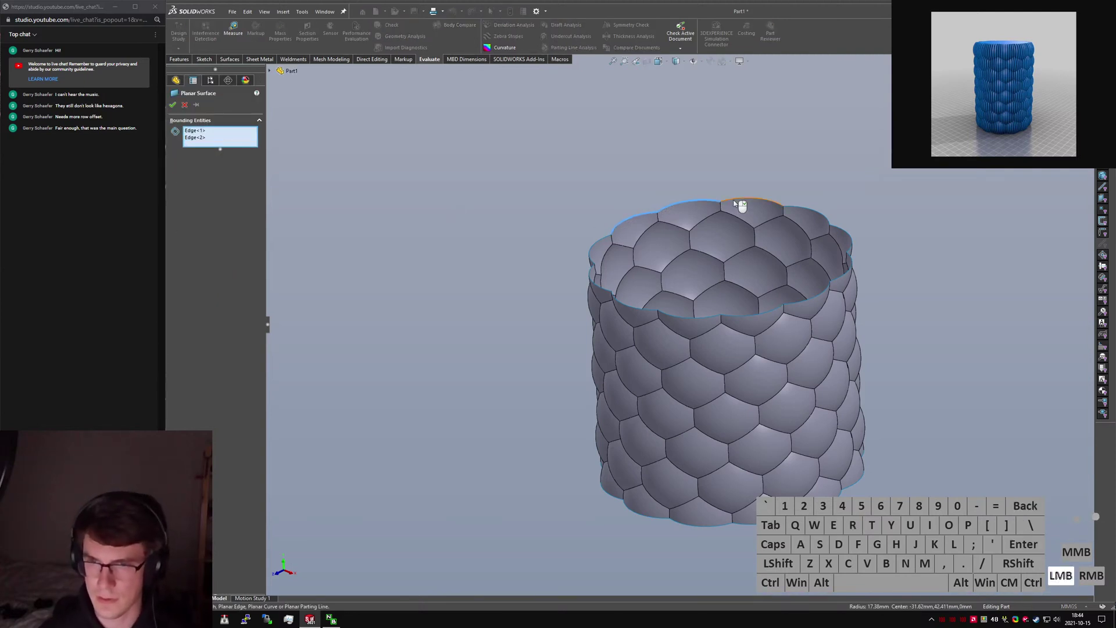
click(780, 205)
click(822, 212)
click(846, 236)
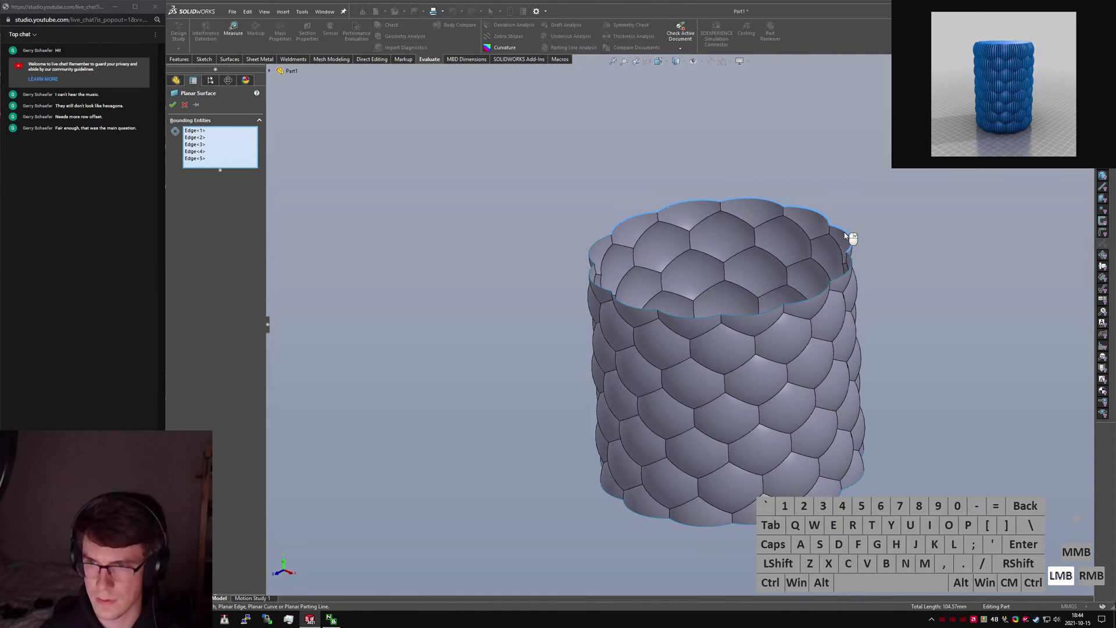
click(851, 267)
click(788, 315)
click(772, 317)
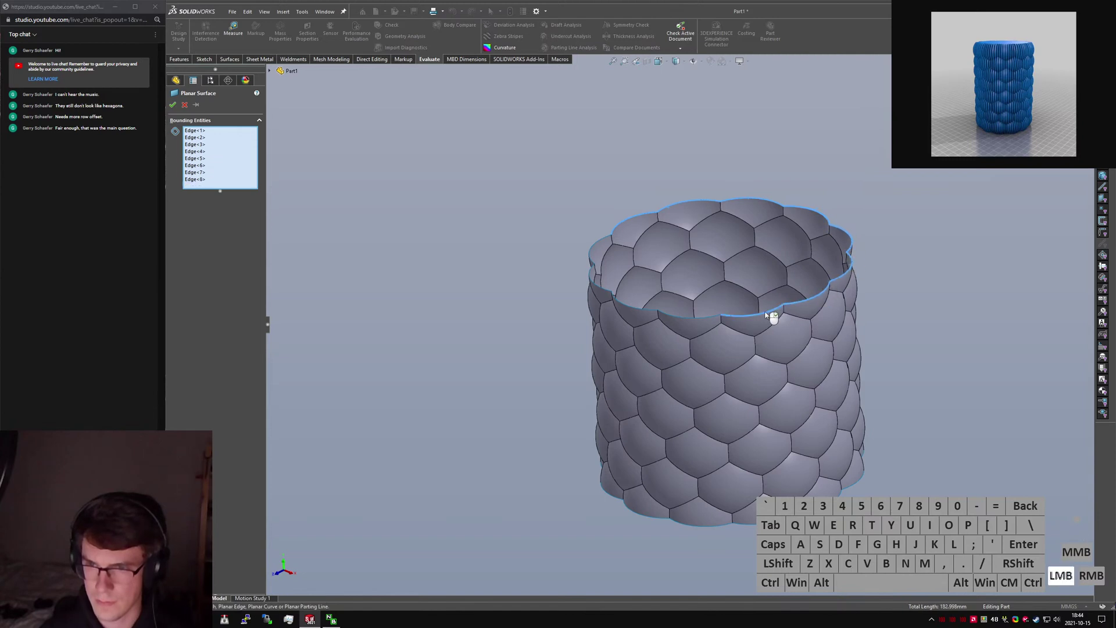
Add the remaining rim edges, drop the duplicate, and confirm the top cap Surface-Plane1.
click(694, 322)
click(645, 314)
click(604, 288)
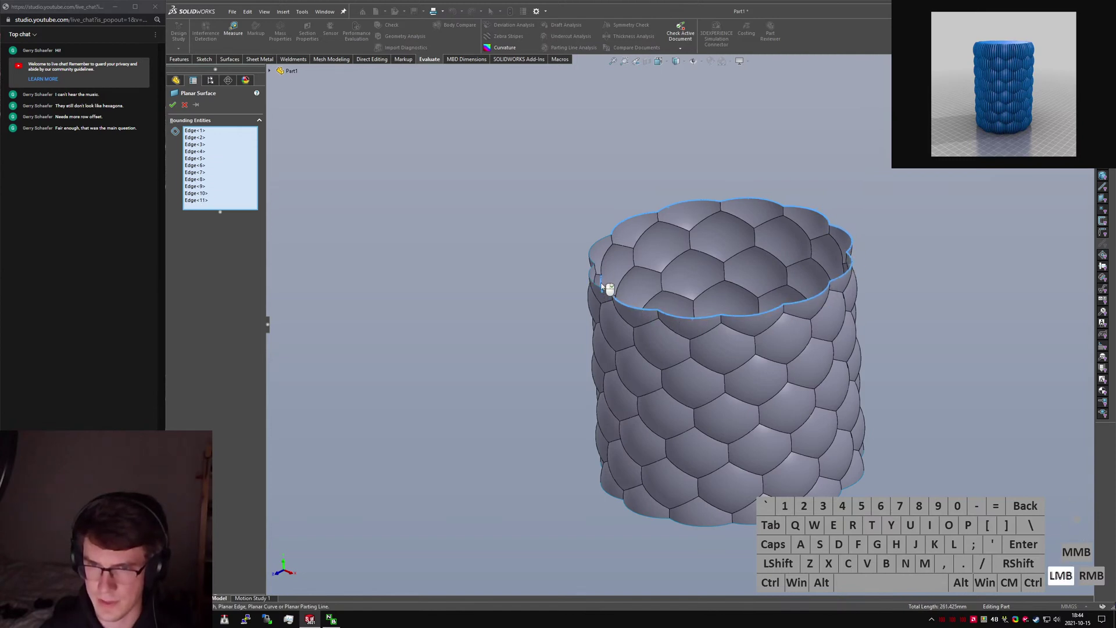
click(601, 286)
click(593, 265)
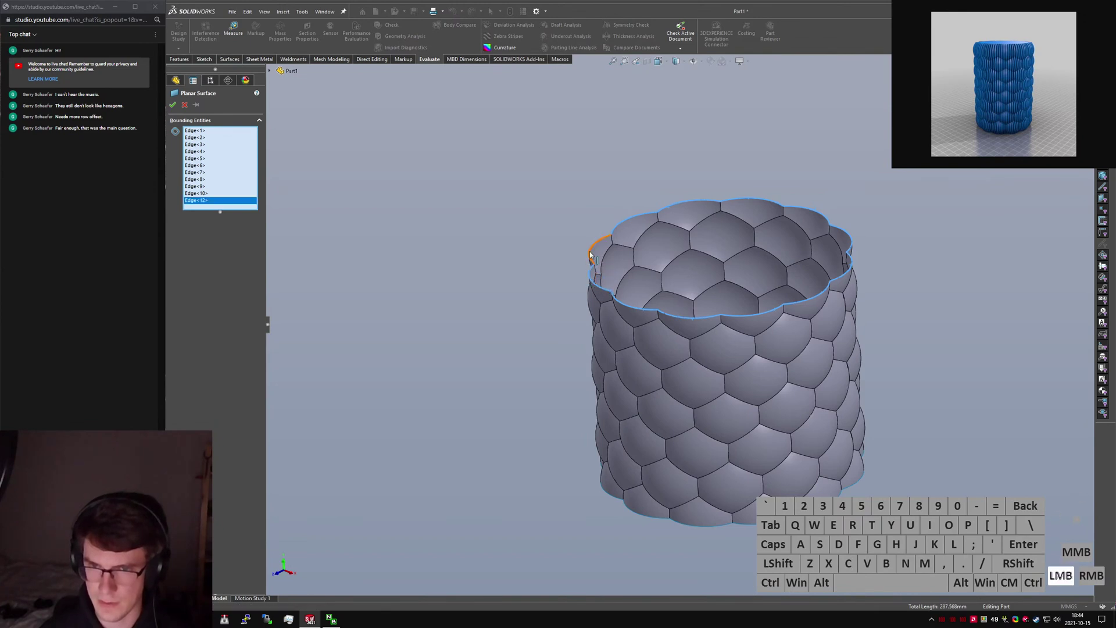
click(590, 254)
click(174, 106)
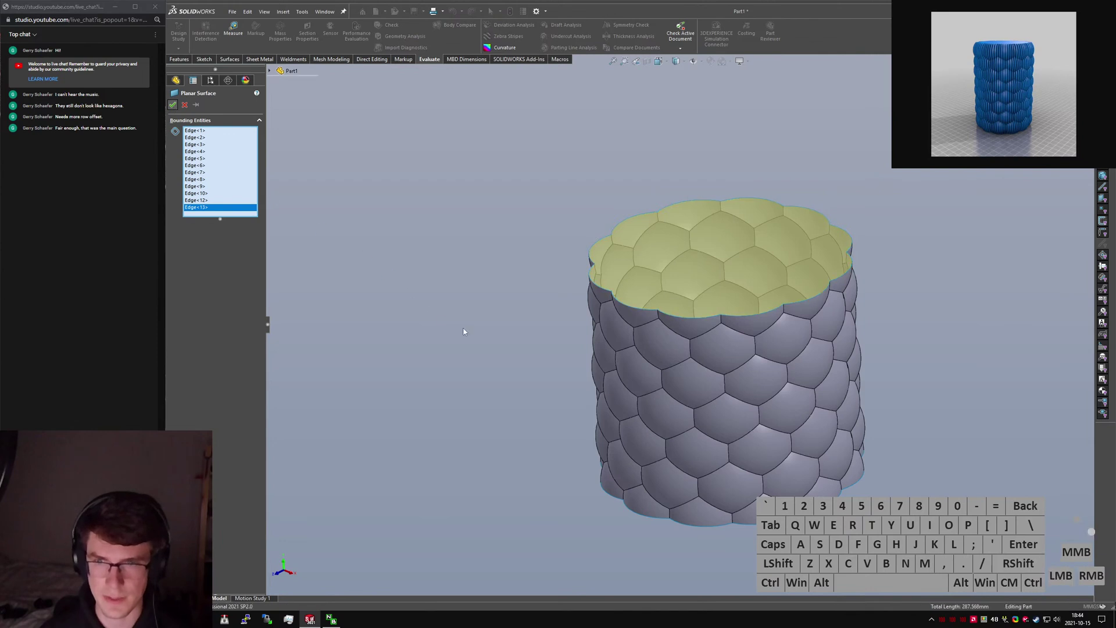
middle_drag(651, 282, 667, 279)
click(477, 354)
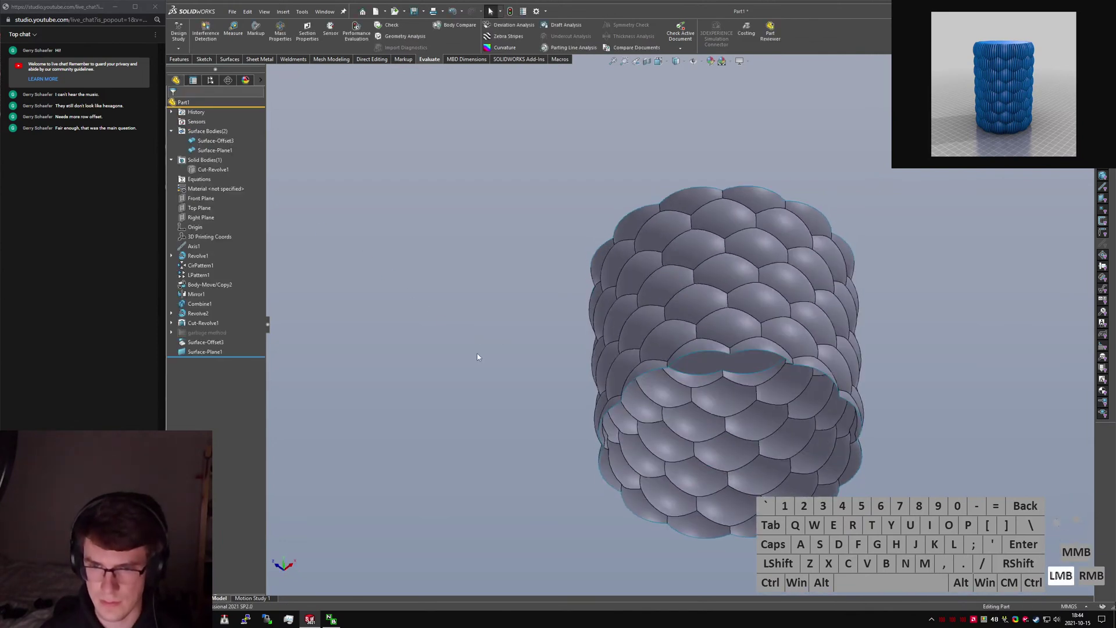
Try a Boundary Surface on the rim chain, then abandon it.
text(sboun)
key(ctrl+BackSpace)
key(ctrl+a)
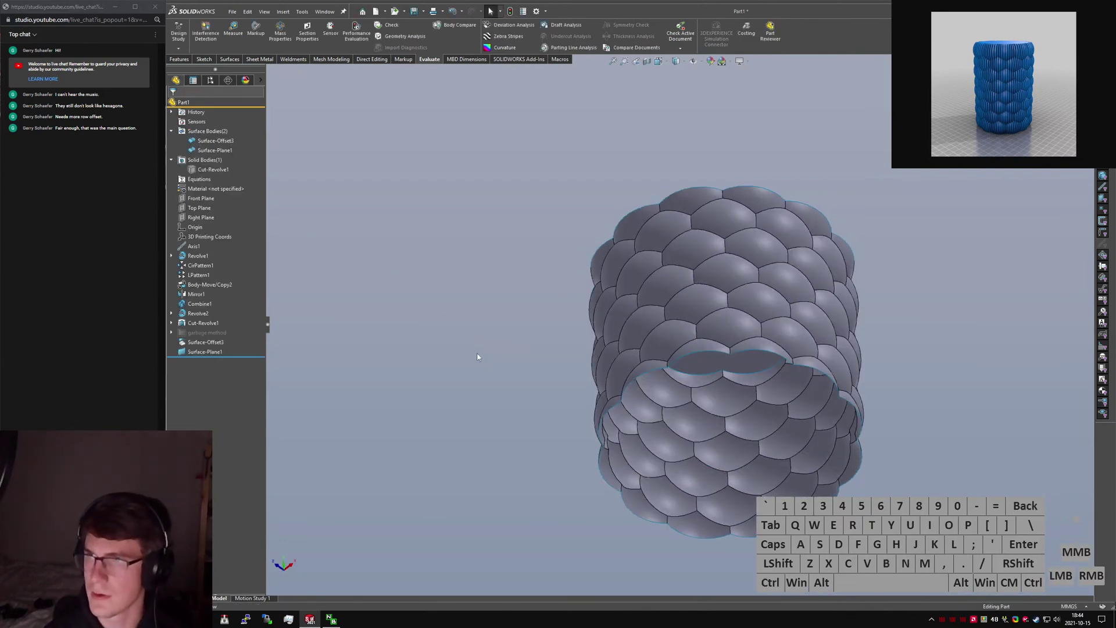
text(bound)
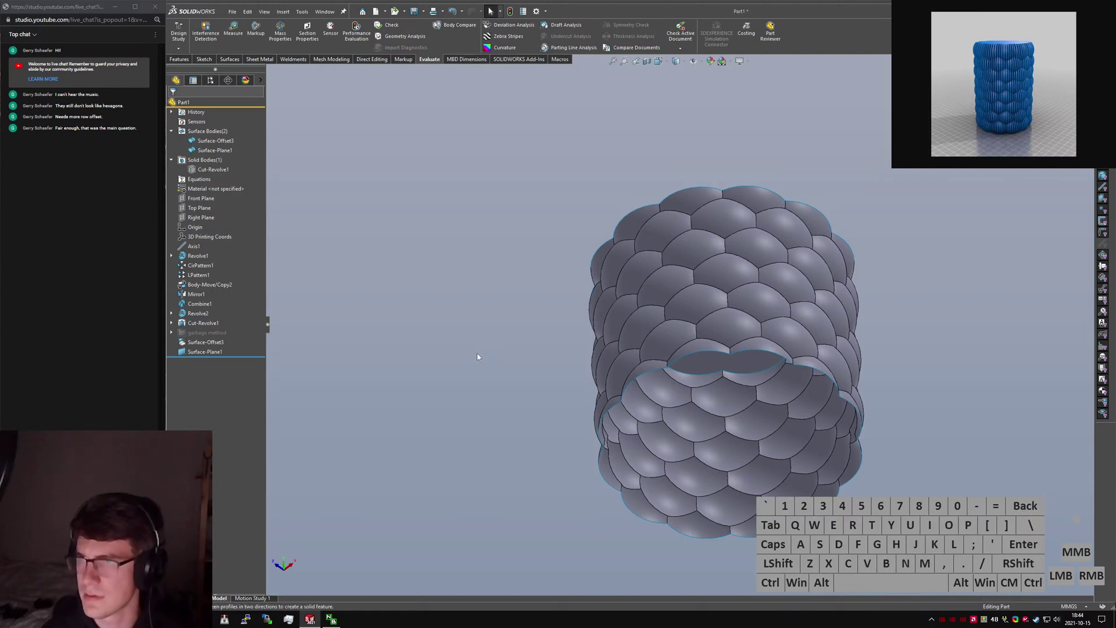
key(Return)
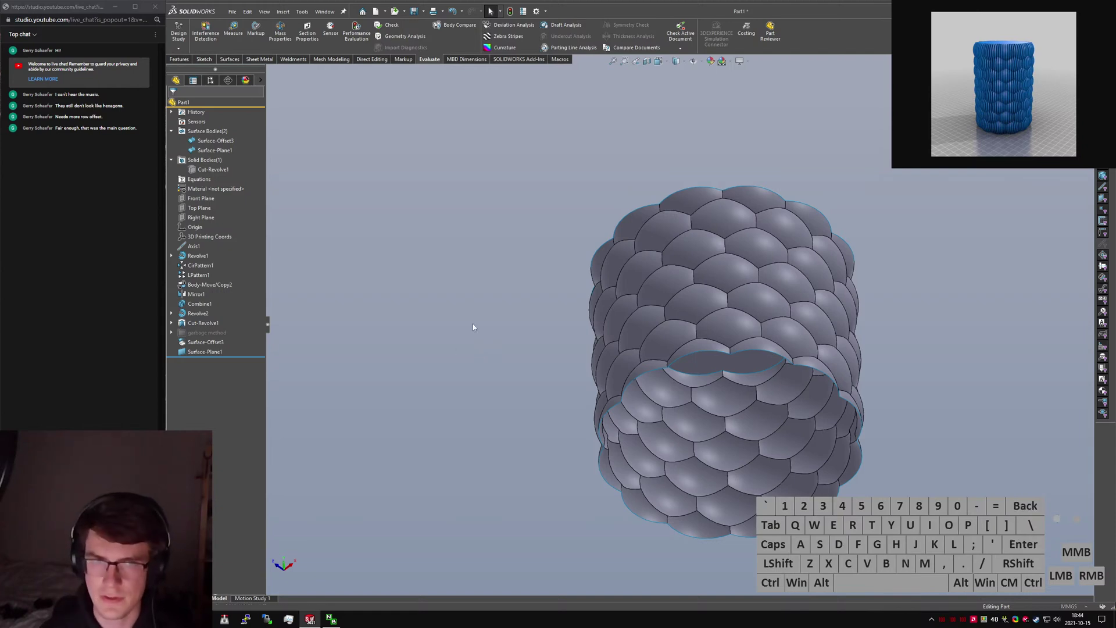
right_click(651, 373)
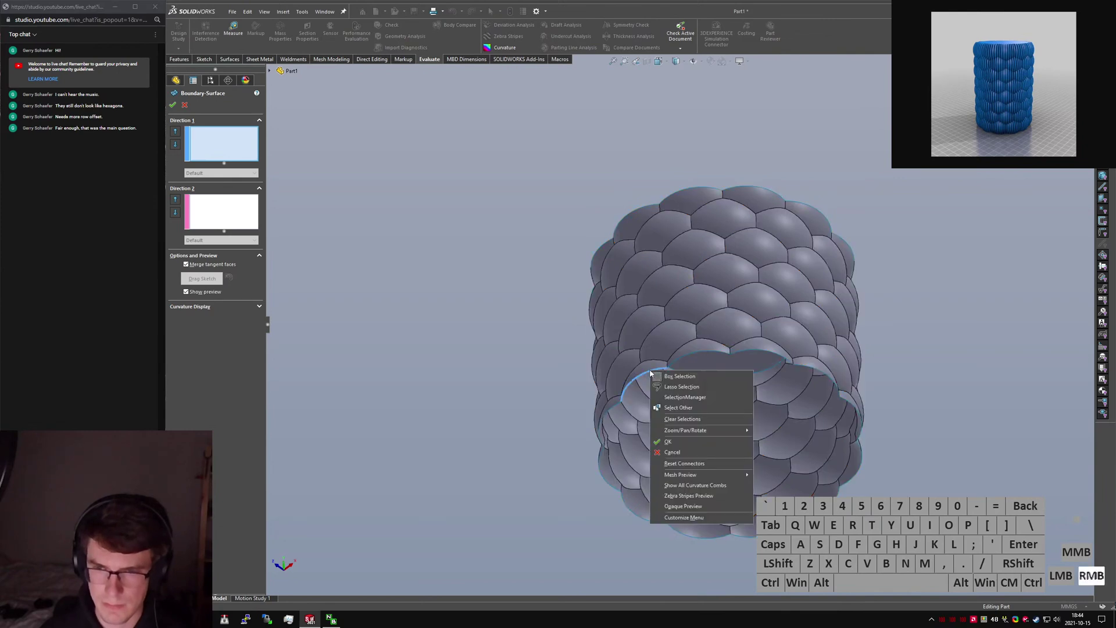
click(683, 397)
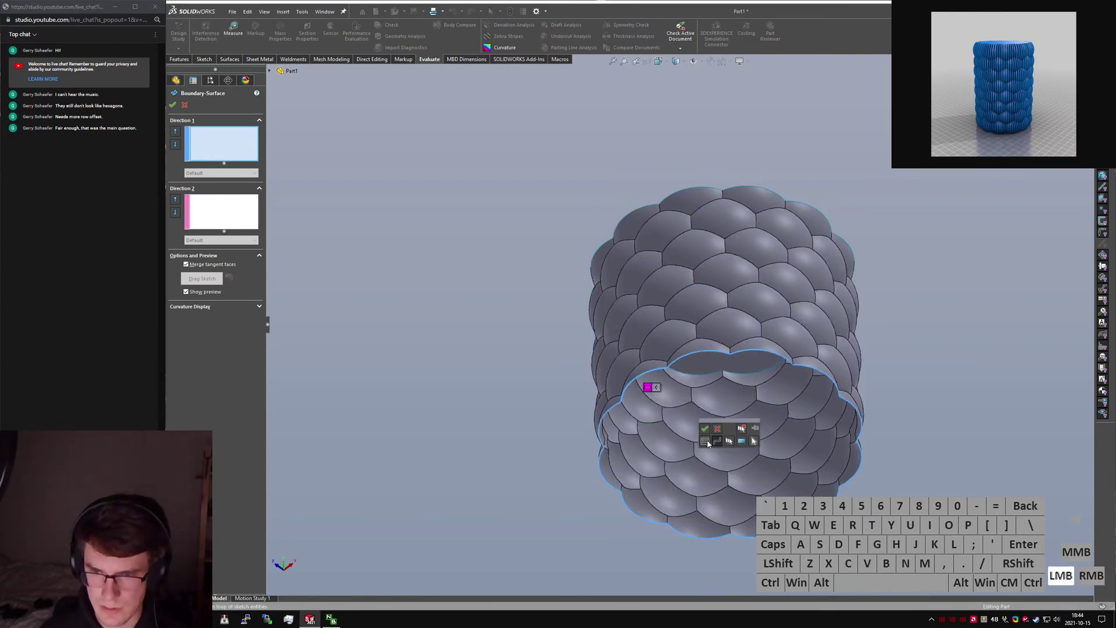
key(Escape)
Edit Surface-Plane1, clear its boundary, and reselect all twelve top-rim edges.
click(205, 352)
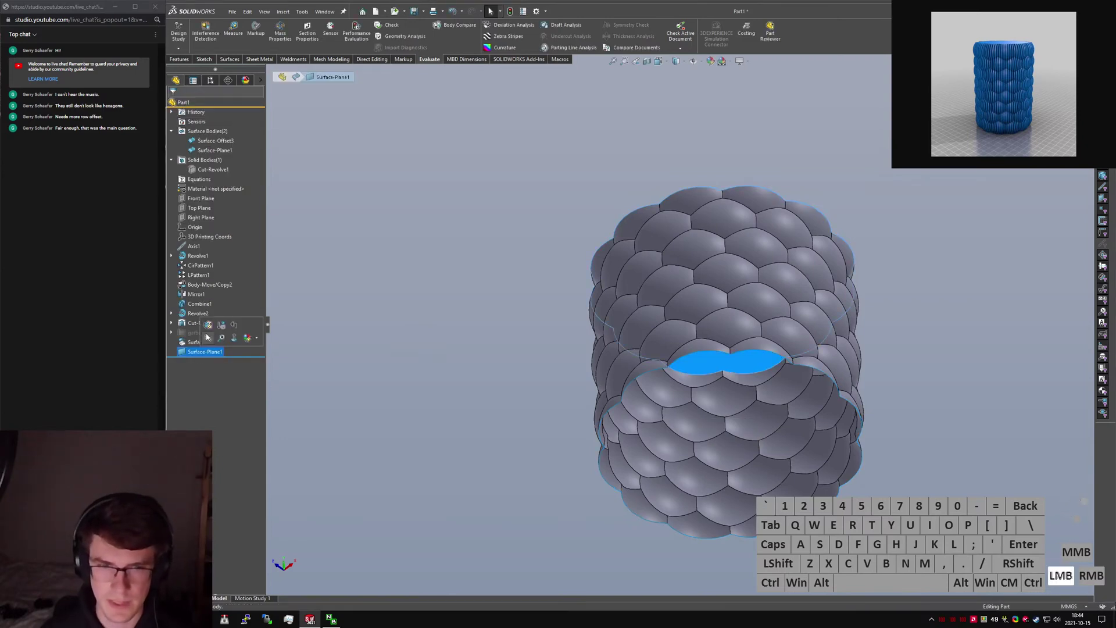
scroll(703, 236, up, 3)
middle_drag(703, 237, 668, 342)
scroll(666, 341, down, 5)
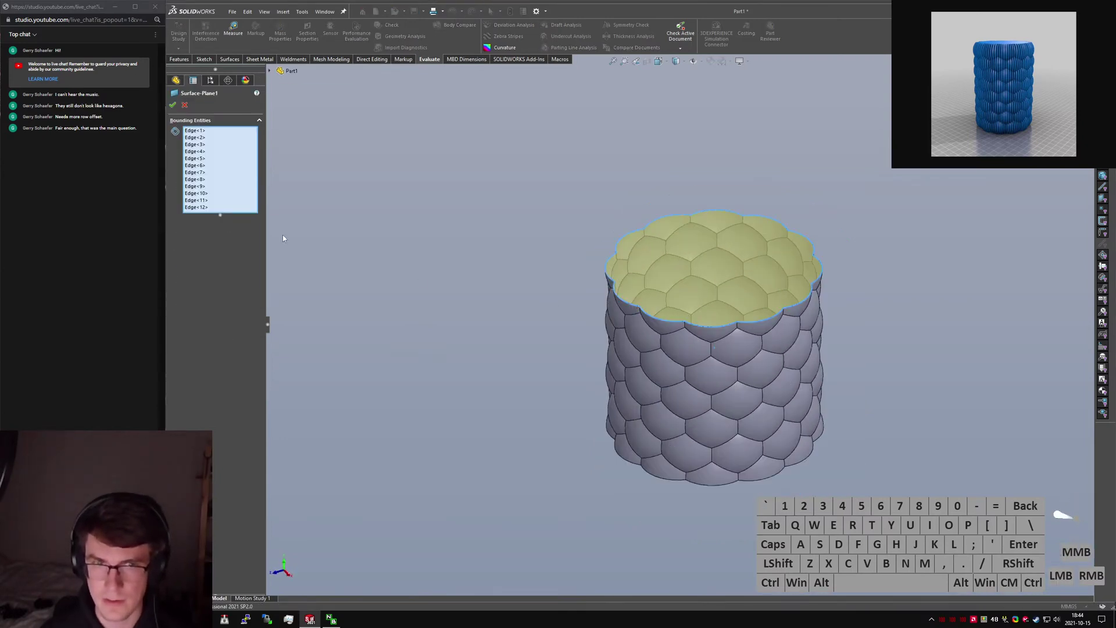
right_click(198, 165)
click(235, 169)
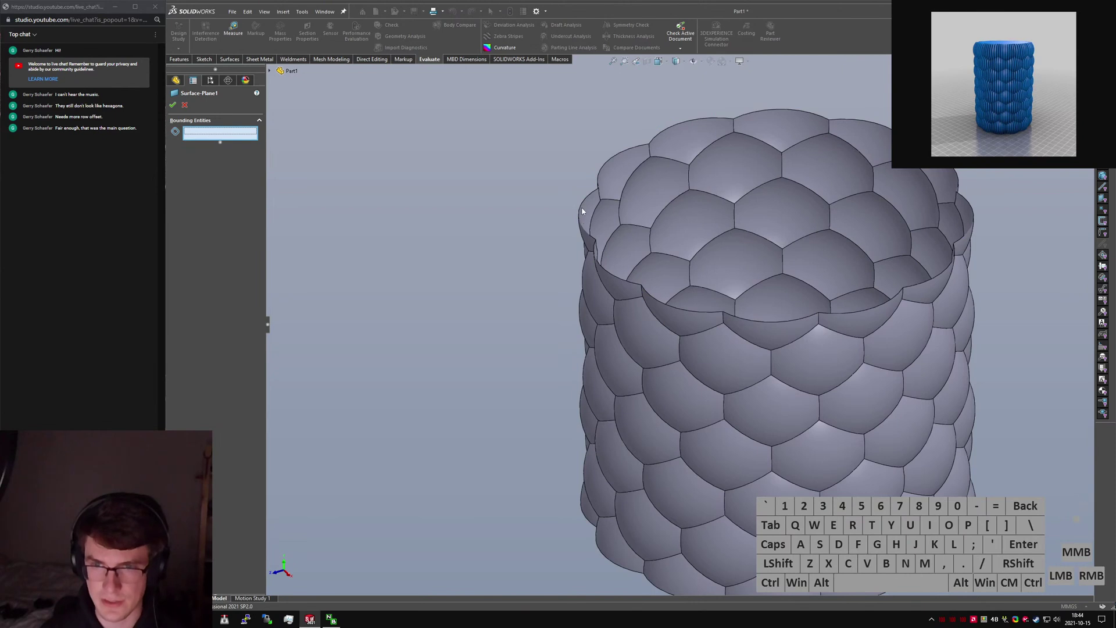
right_click(583, 211)
click(626, 300)
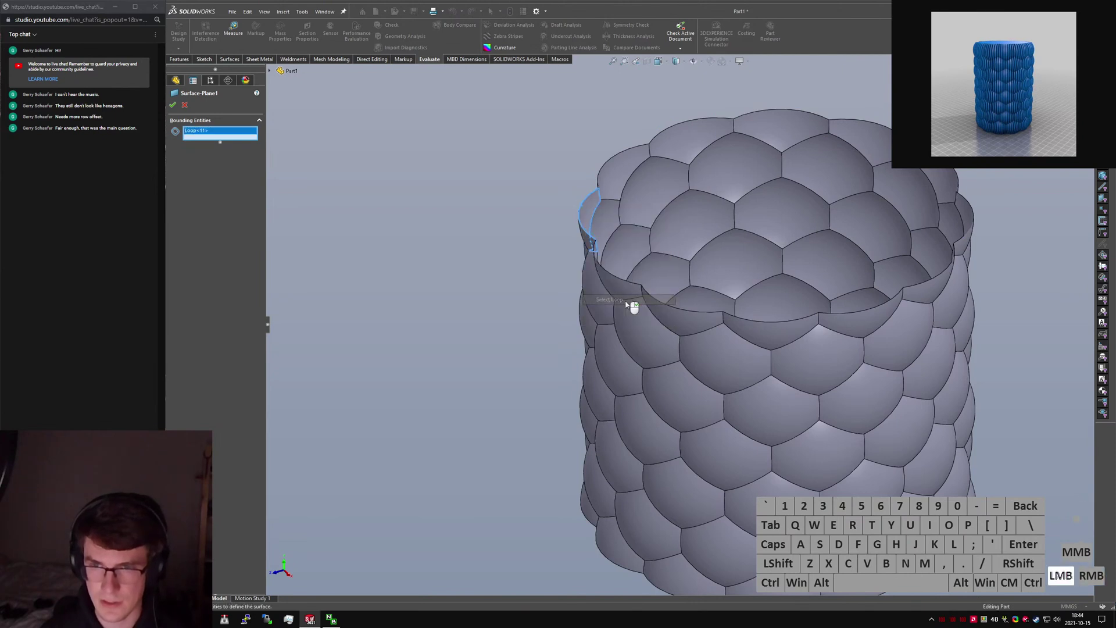
right_click(218, 132)
click(250, 135)
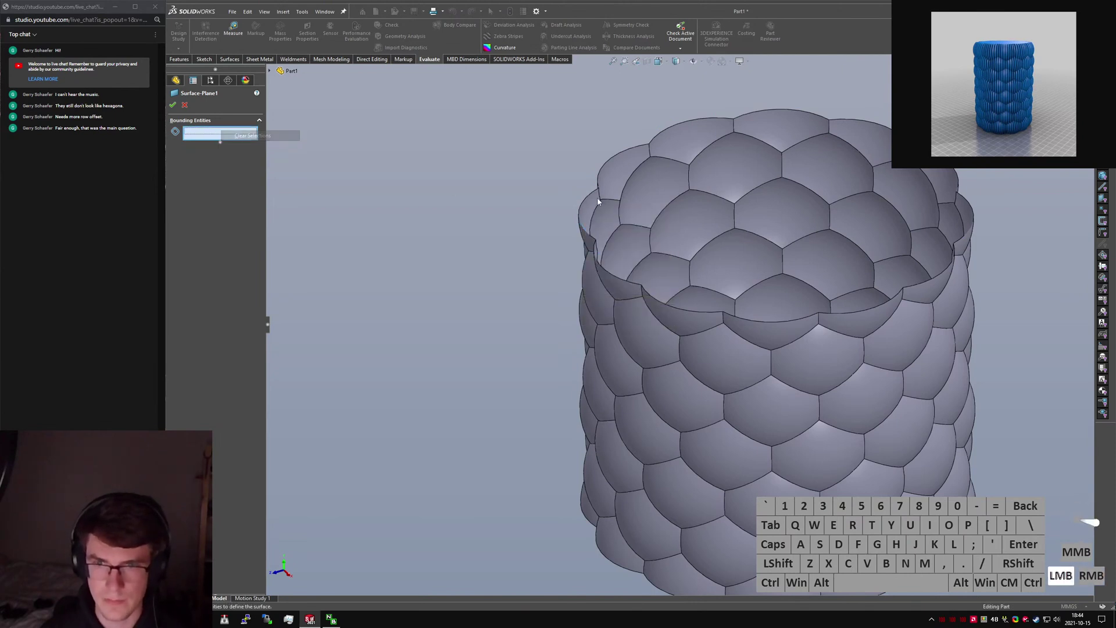
right_click(585, 199)
click(622, 308)
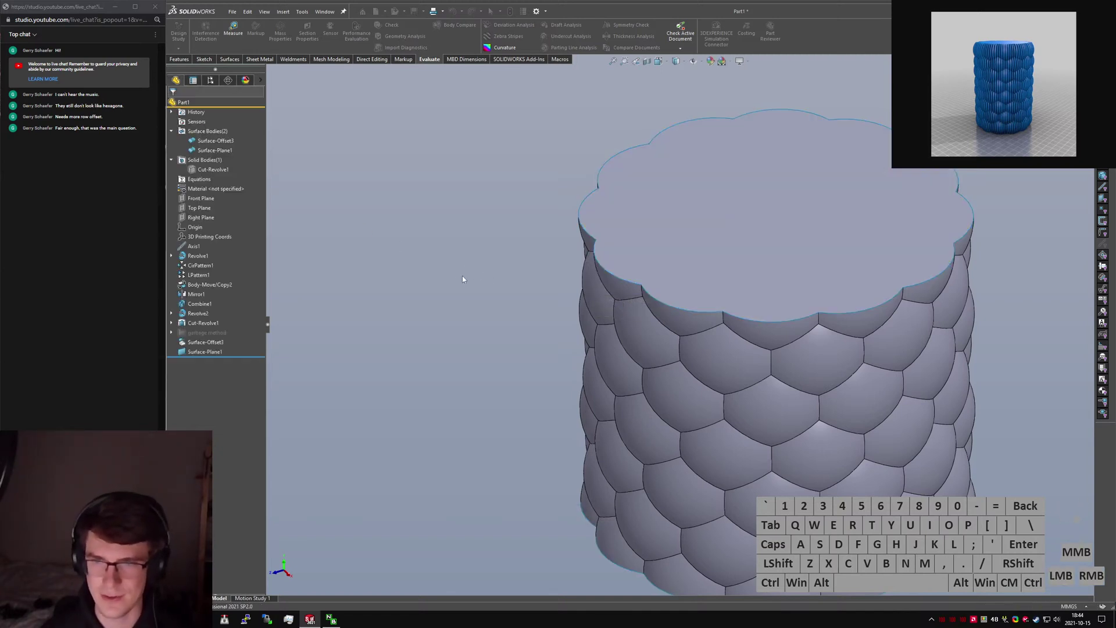
Start a second Planar Surface and orbit to the bottom opening.
text(surc)
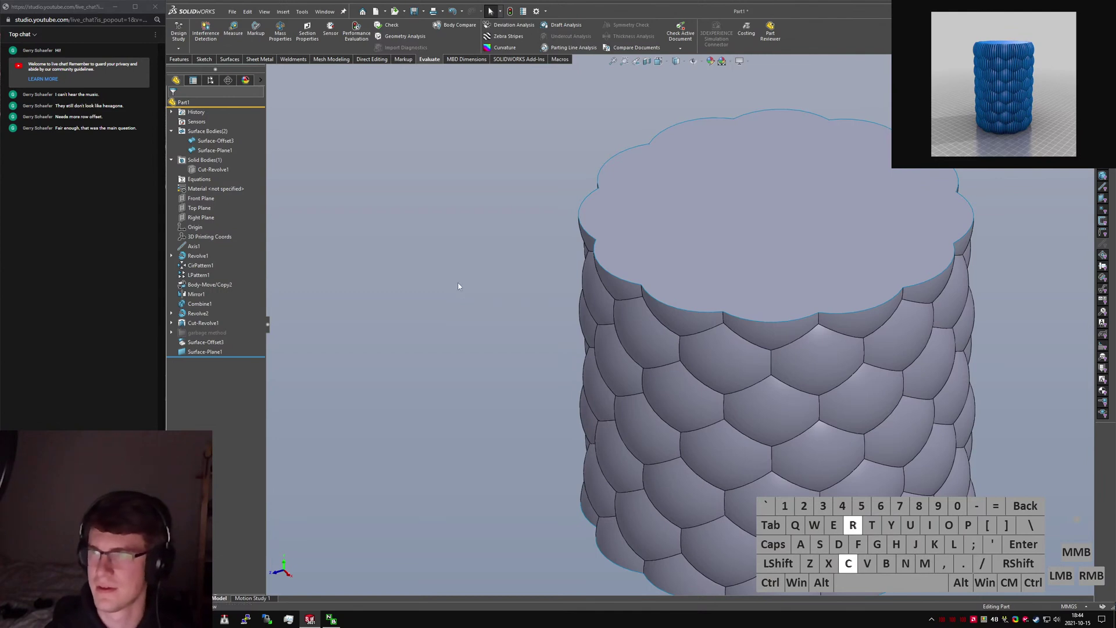
key(BackSpace)
key(ctrl+a)
text(planar surface)
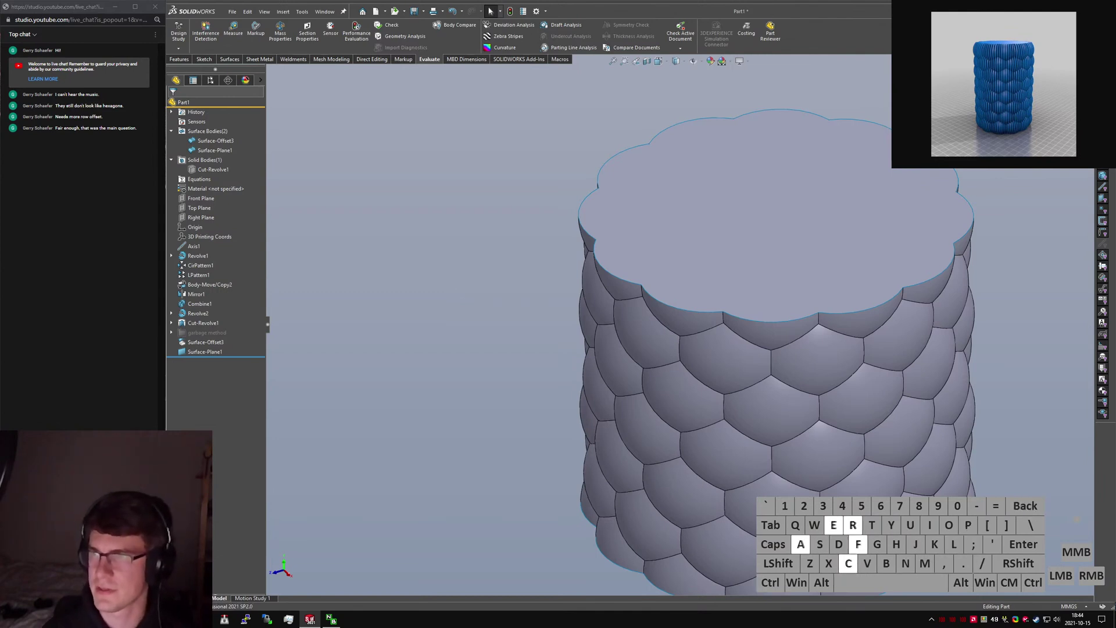
key(Return)
middle_drag(556, 293, 707, 431)
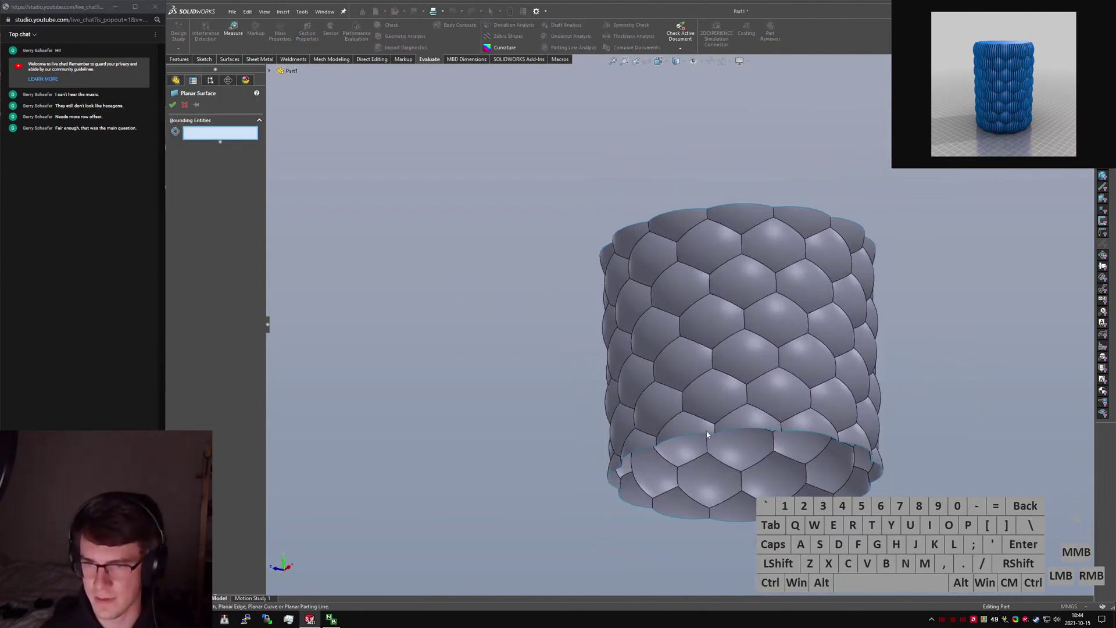
Select the bottom rim's open loop to cap the bottom opening with a flat surface.
right_click(697, 430)
click(682, 442)
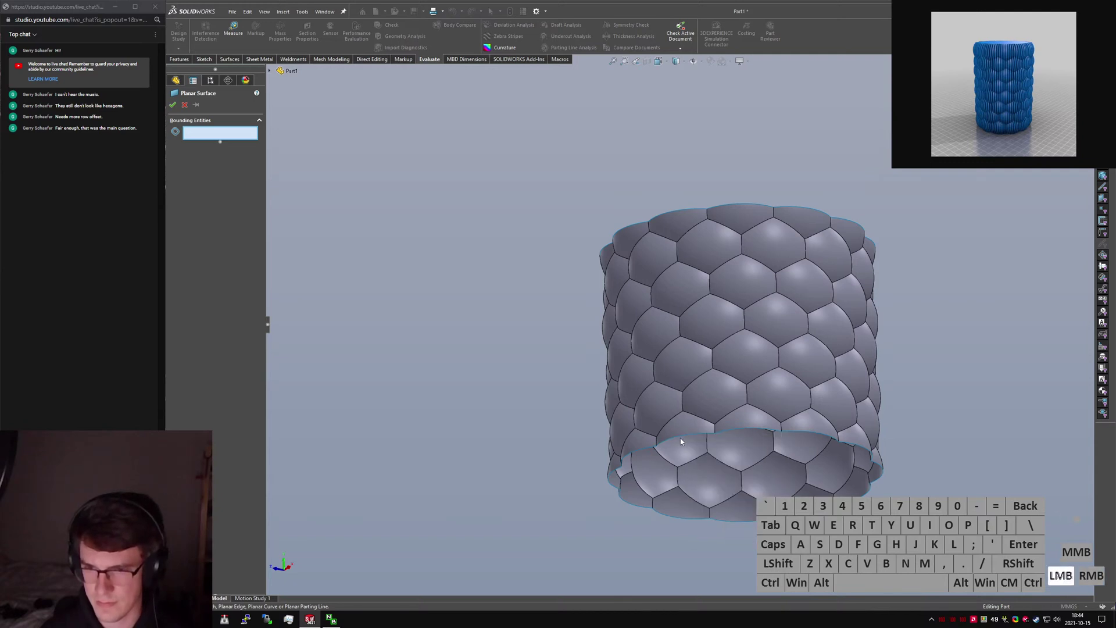
right_click(679, 439)
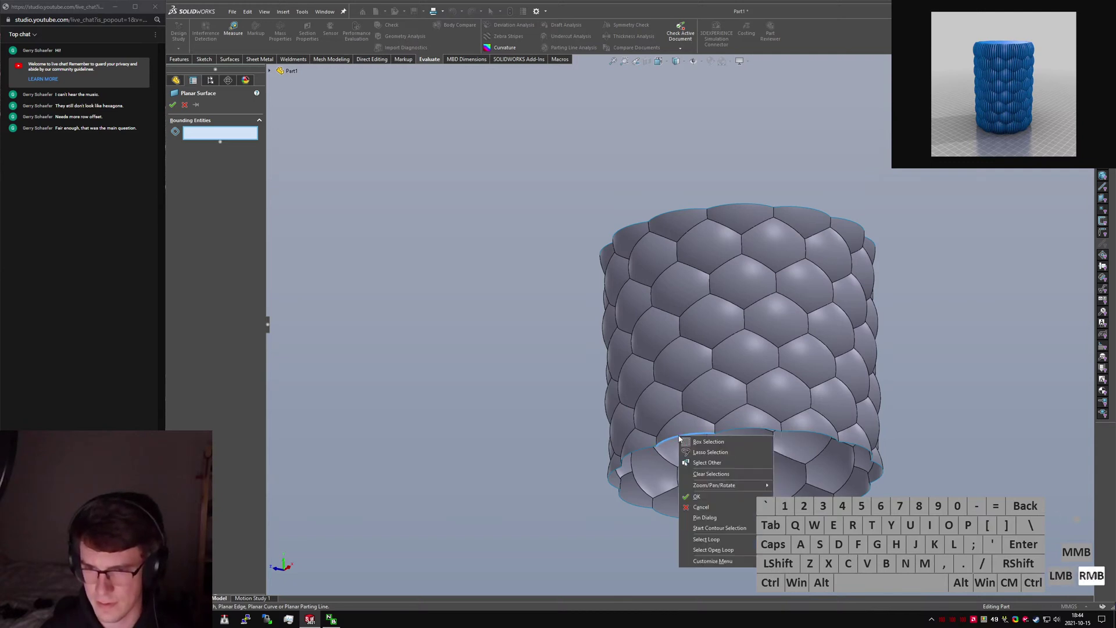
click(716, 551)
right_click(721, 552)
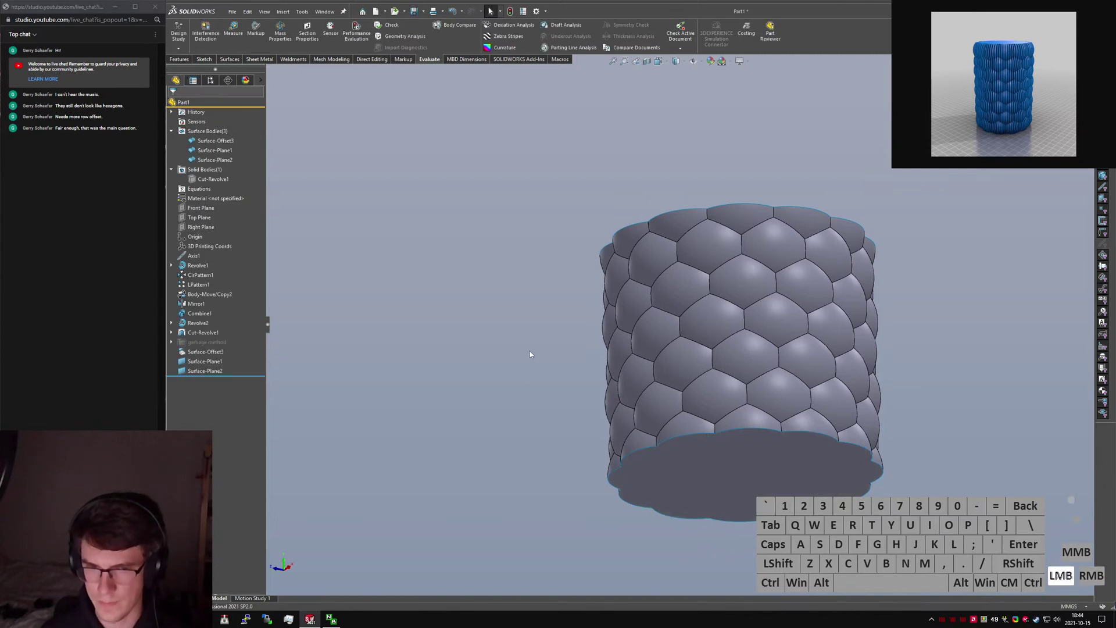
middle_drag(528, 349, 564, 356)
Knit the offset scale surface and both caps into Surface-Knit1.
text(sknit)
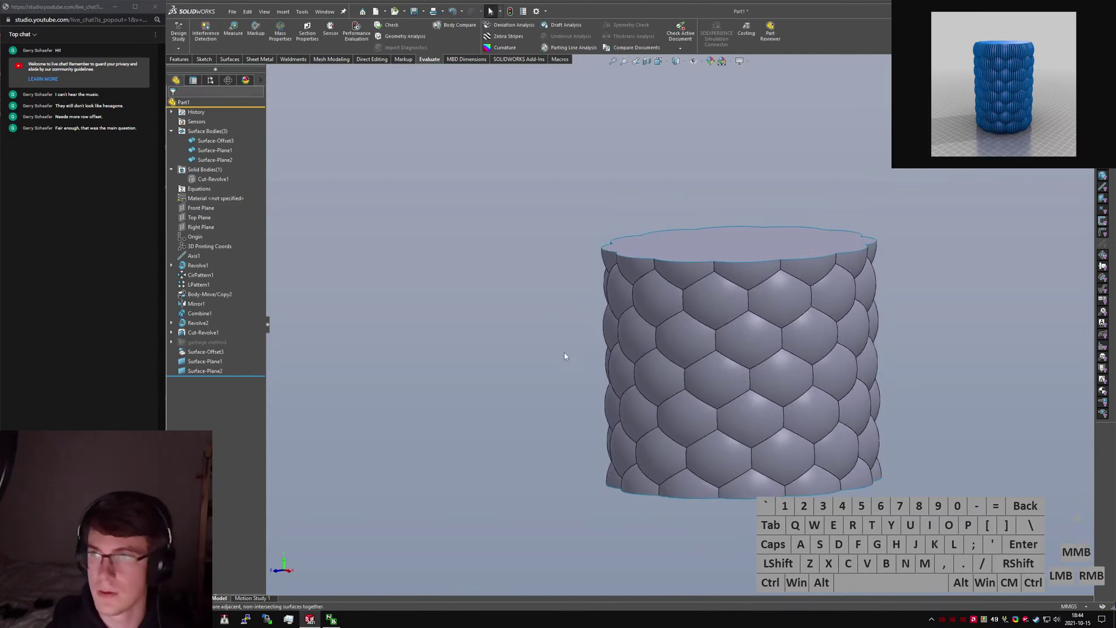
key(Return)
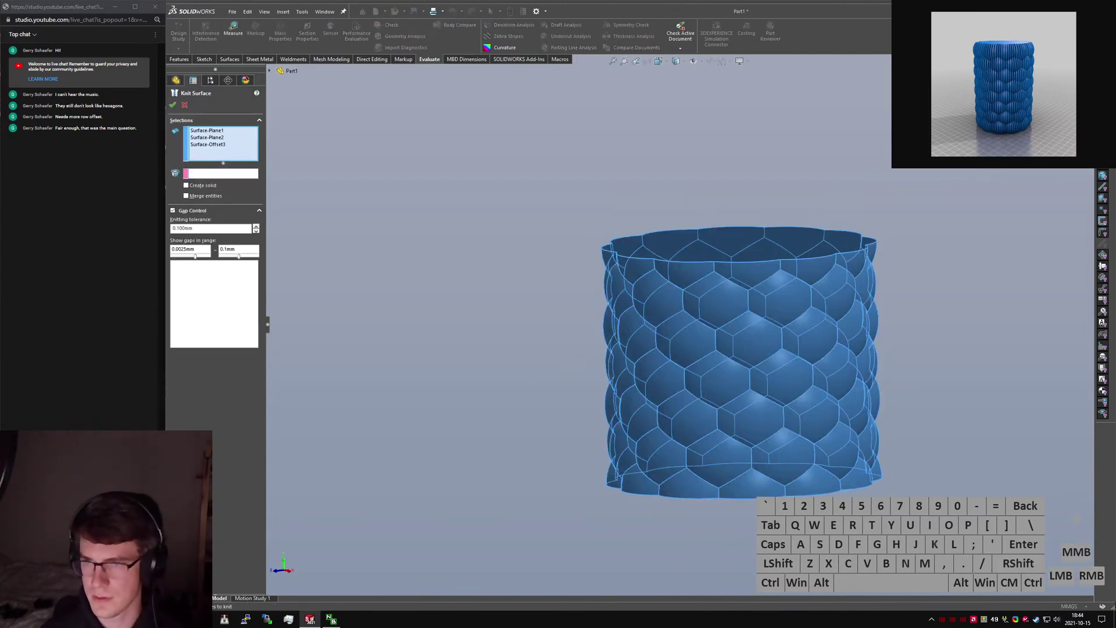
click(172, 105)
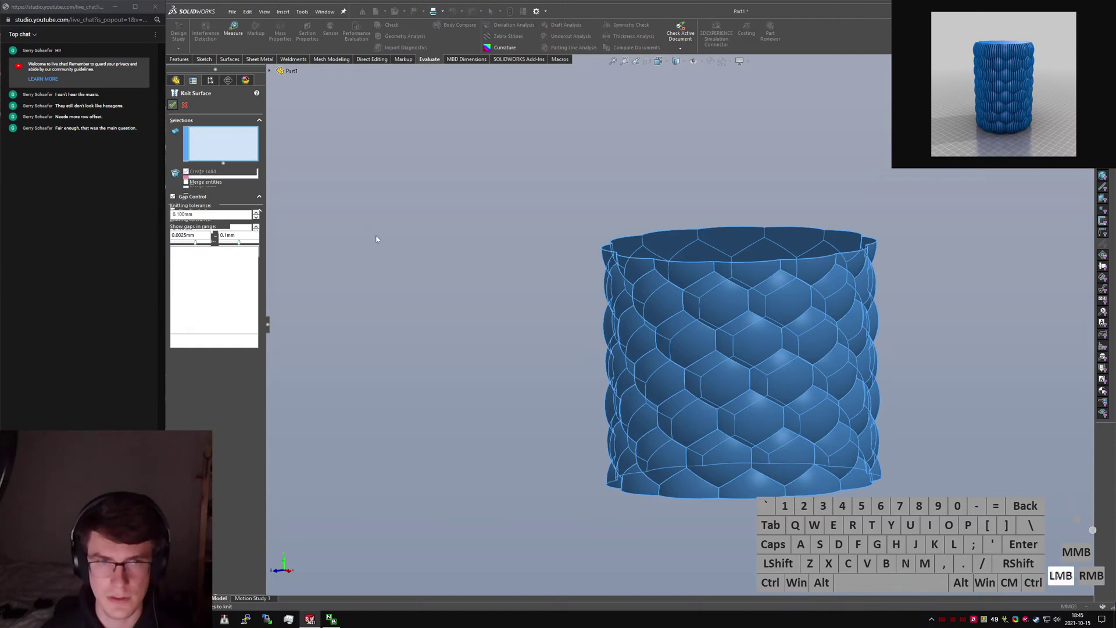
Hide the Cut-Revolve1 body and start an Extrude viewed from the Top.
click(213, 141)
click(218, 132)
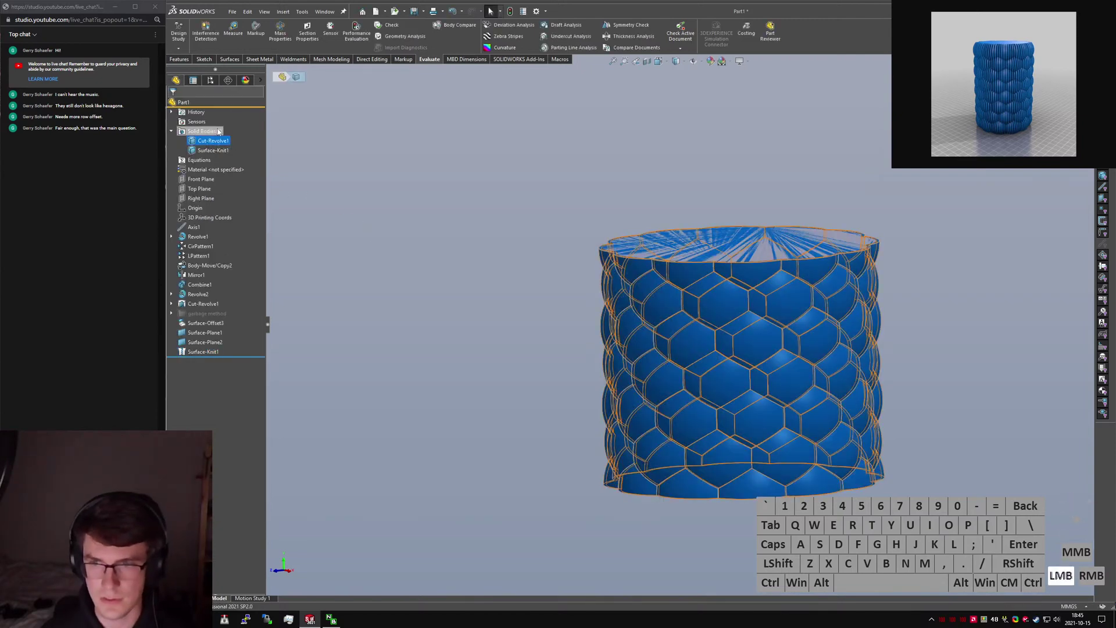
scroll(621, 278, up, 5)
click(216, 142)
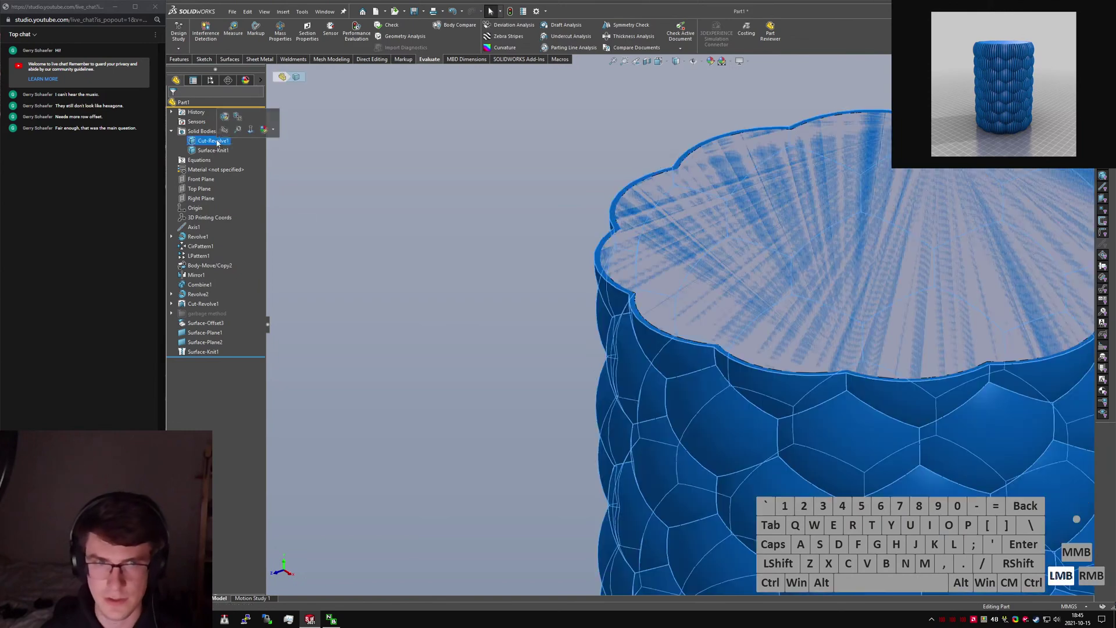
click(223, 132)
scroll(507, 263, down, 7)
text(s)
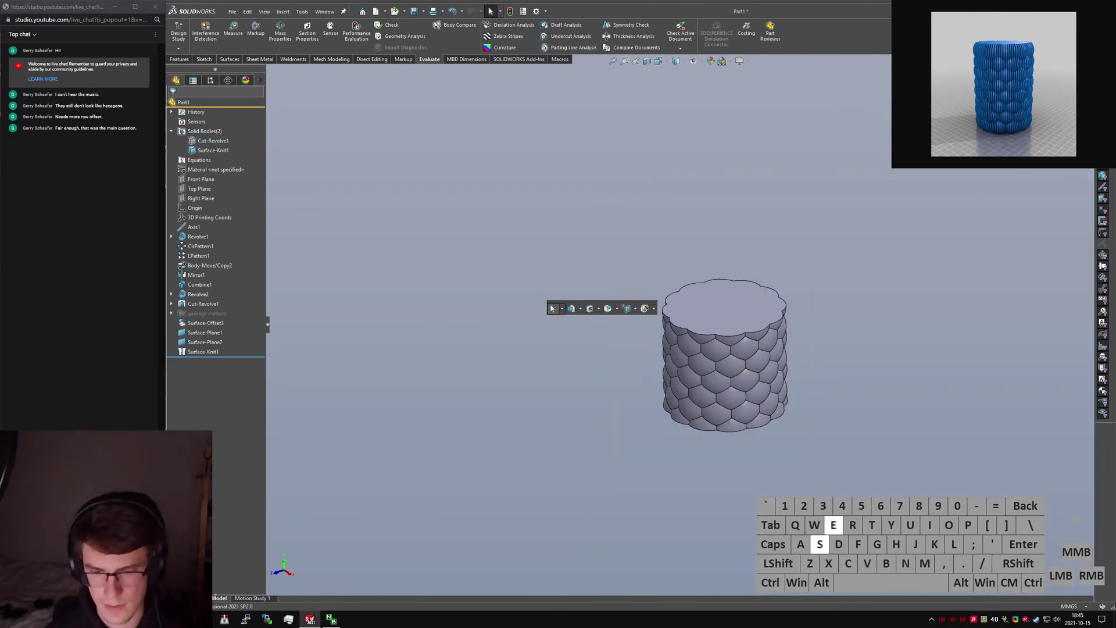
text(extru)
key(Return)
key(ctrl+5)
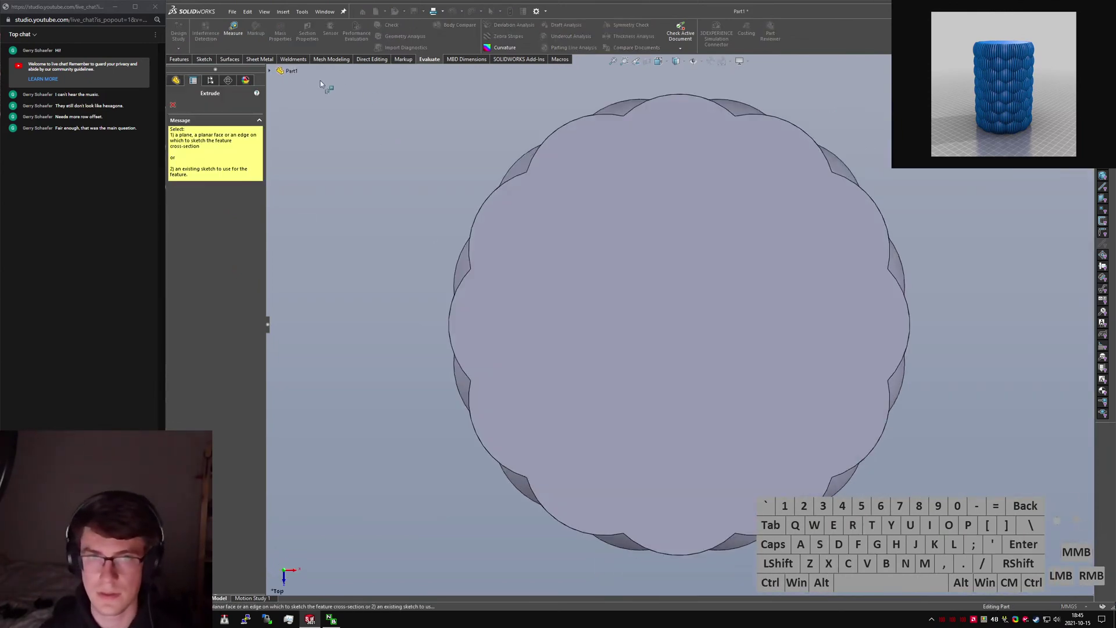
On the Top Plane, sketch a large circle centred on the origin outside the vase outline.
click(291, 70)
click(307, 142)
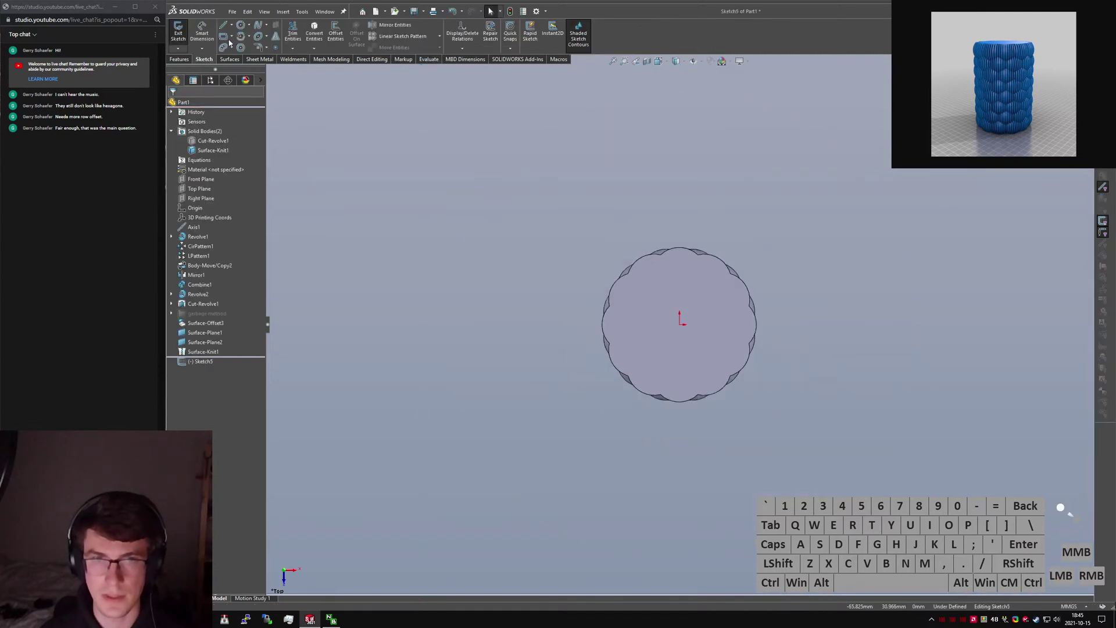
click(240, 26)
click(680, 323)
click(883, 359)
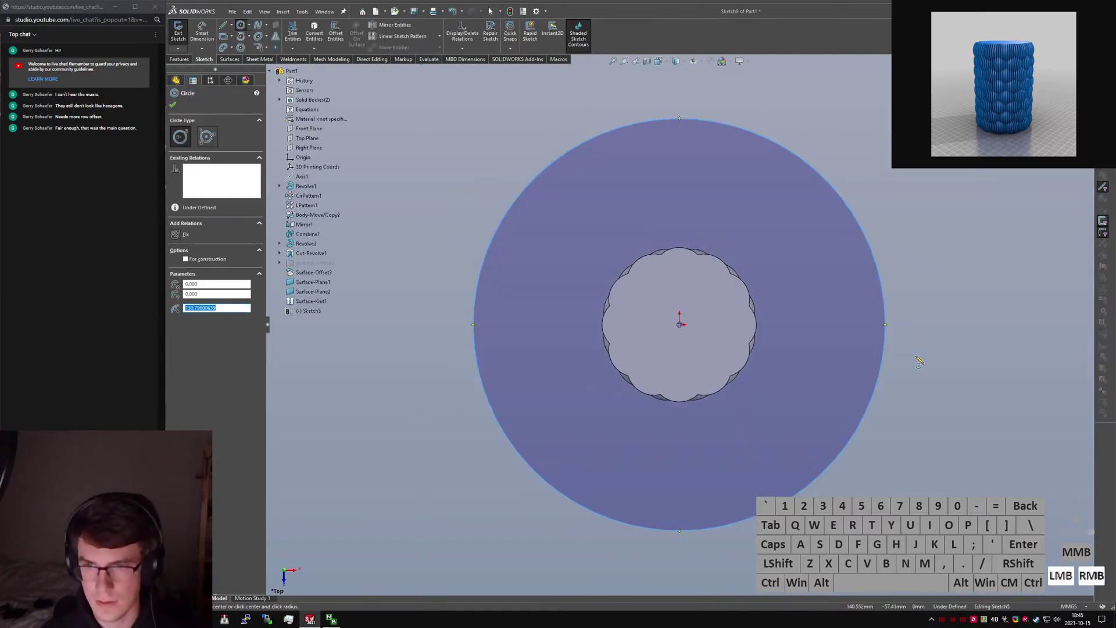
Dimension the circle's diameter, try a value of =20, then cancel the change.
right_drag(922, 365, 917, 316)
click(850, 207)
click(932, 157)
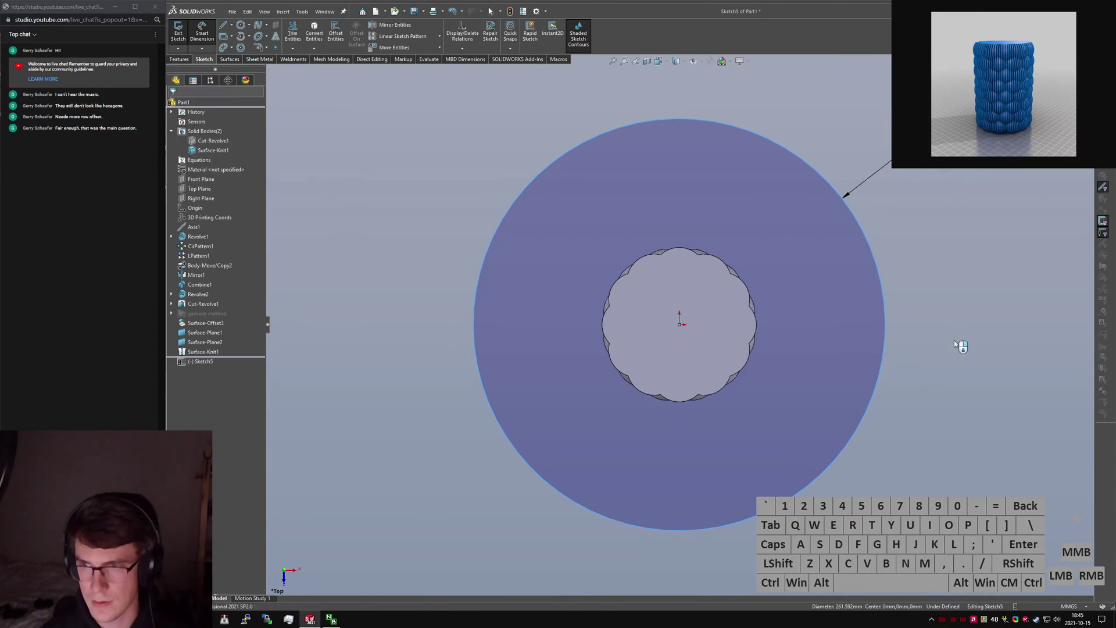
text(=20)
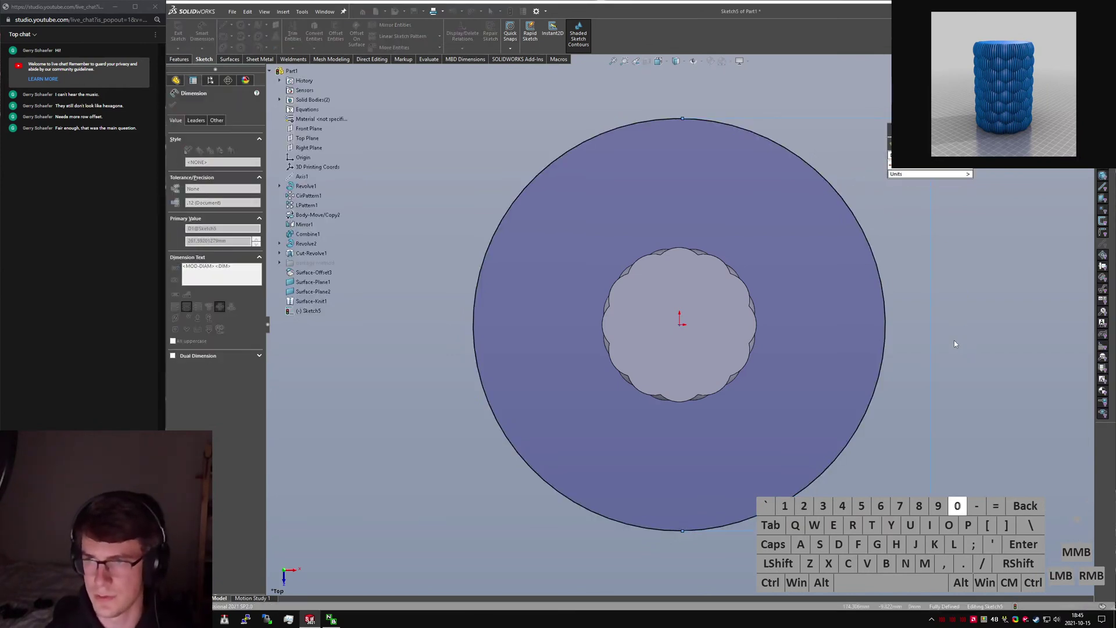
key(Return)
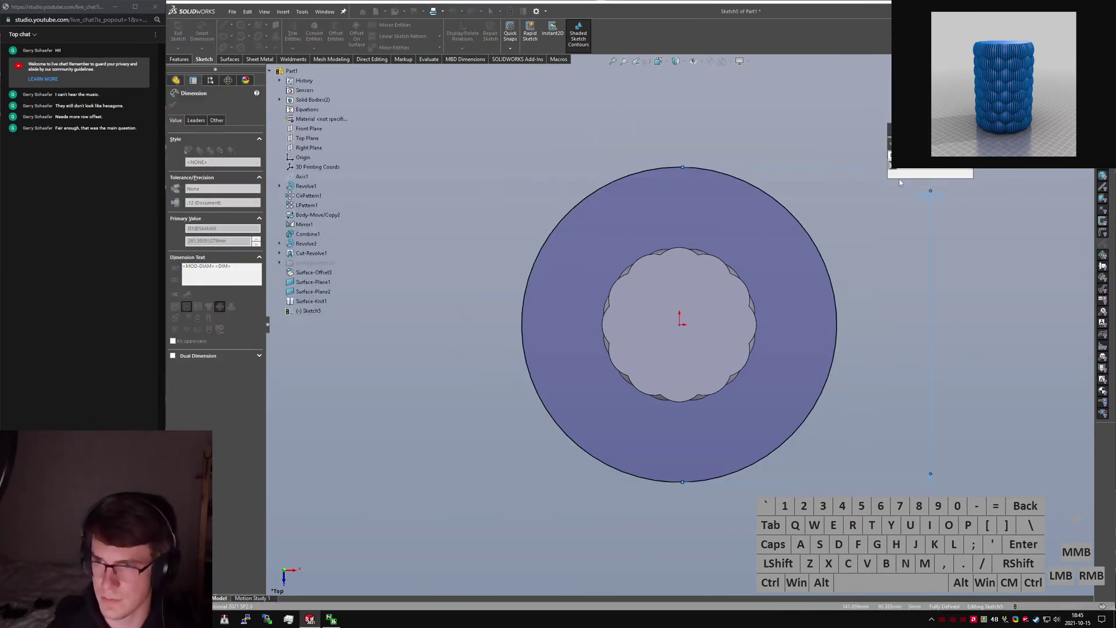
key(Escape)
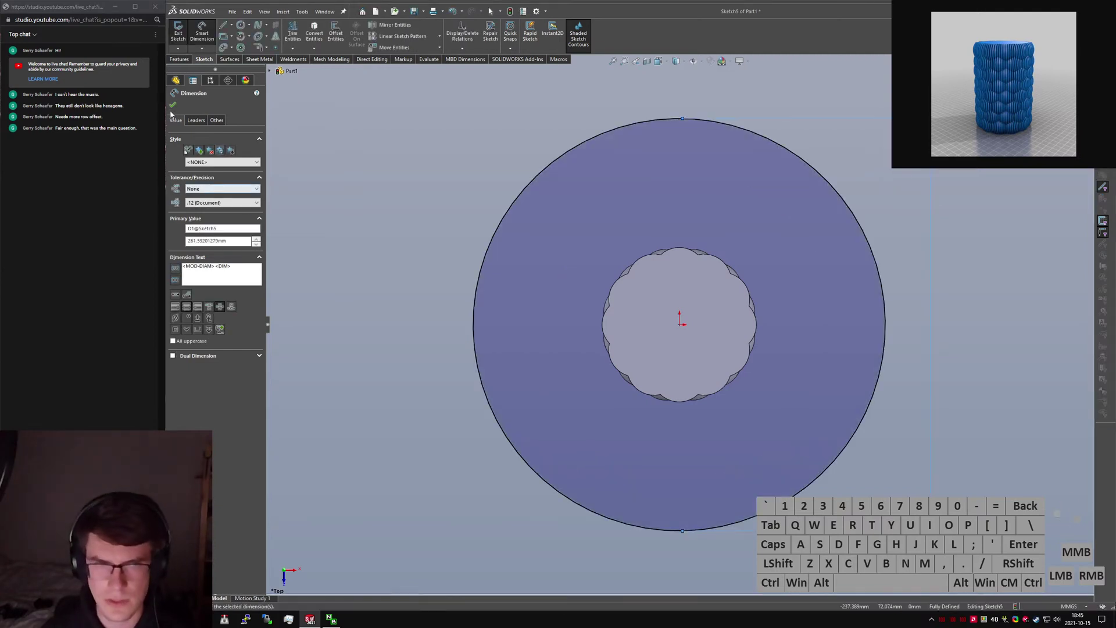
click(176, 80)
Check Revolve1's Sketch1, then cancel the extrusion and exit Sketch5, keeping the circle.
click(171, 237)
click(207, 246)
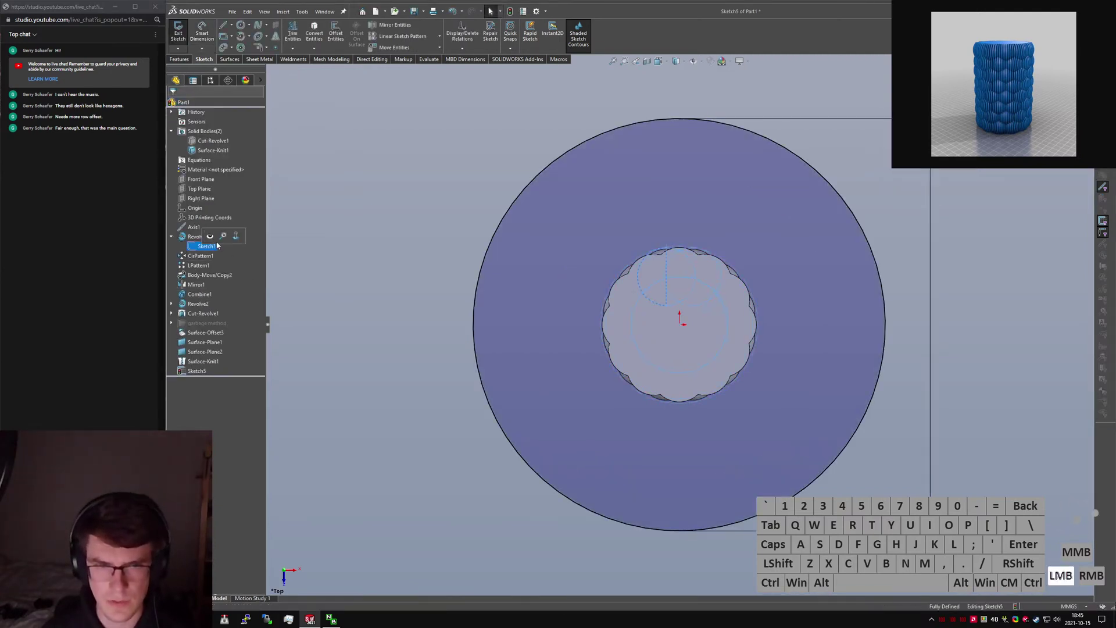
click(365, 252)
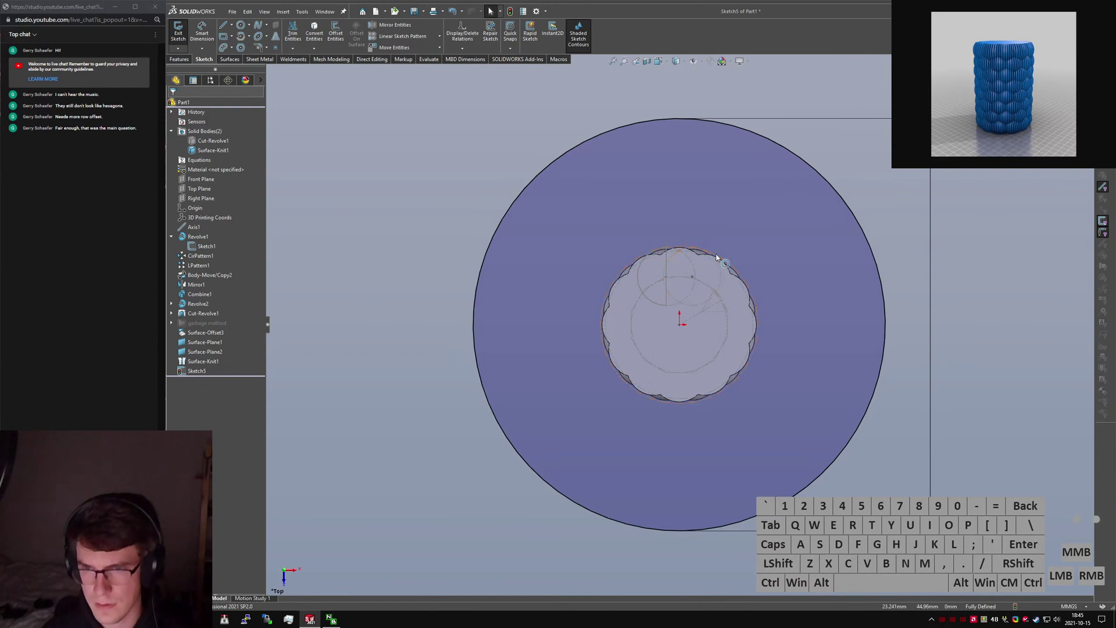
click(718, 258)
click(346, 193)
click(178, 33)
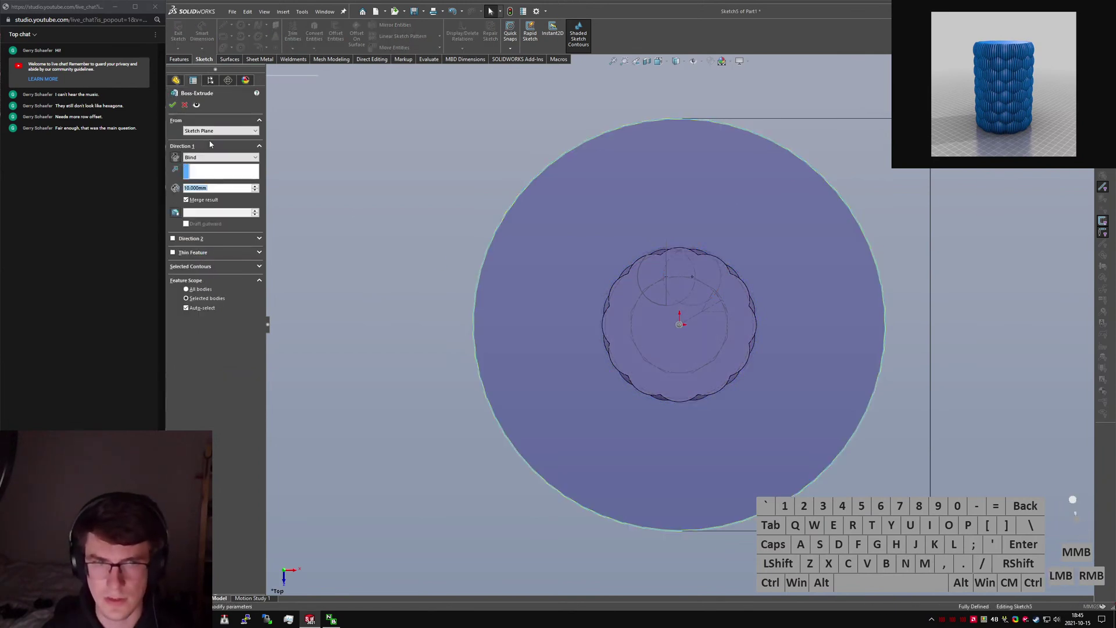
click(184, 107)
click(588, 259)
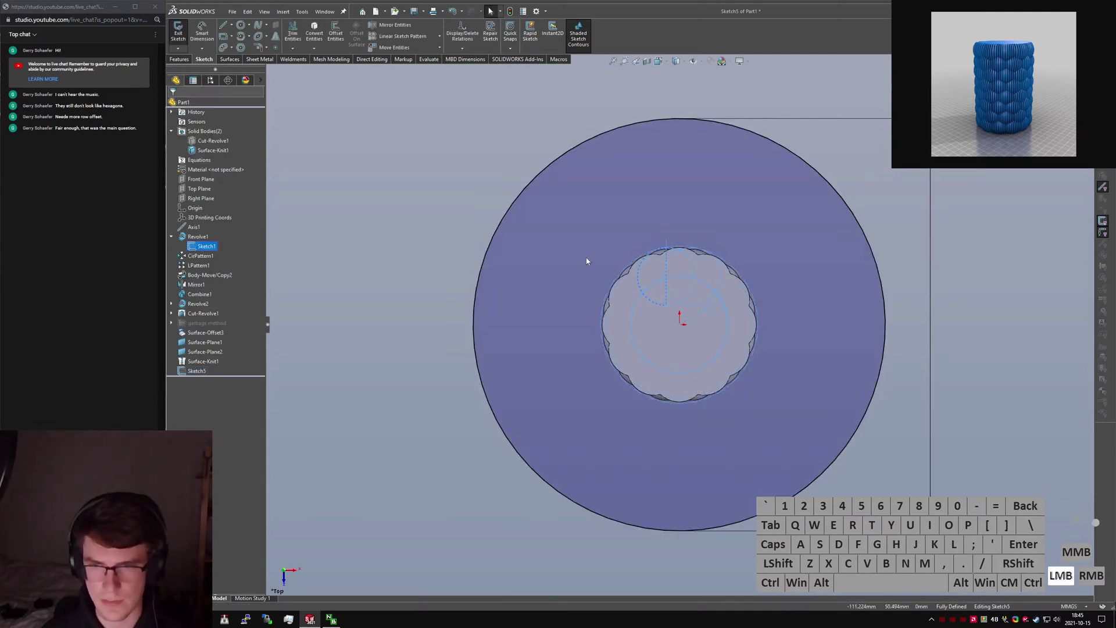
click(177, 44)
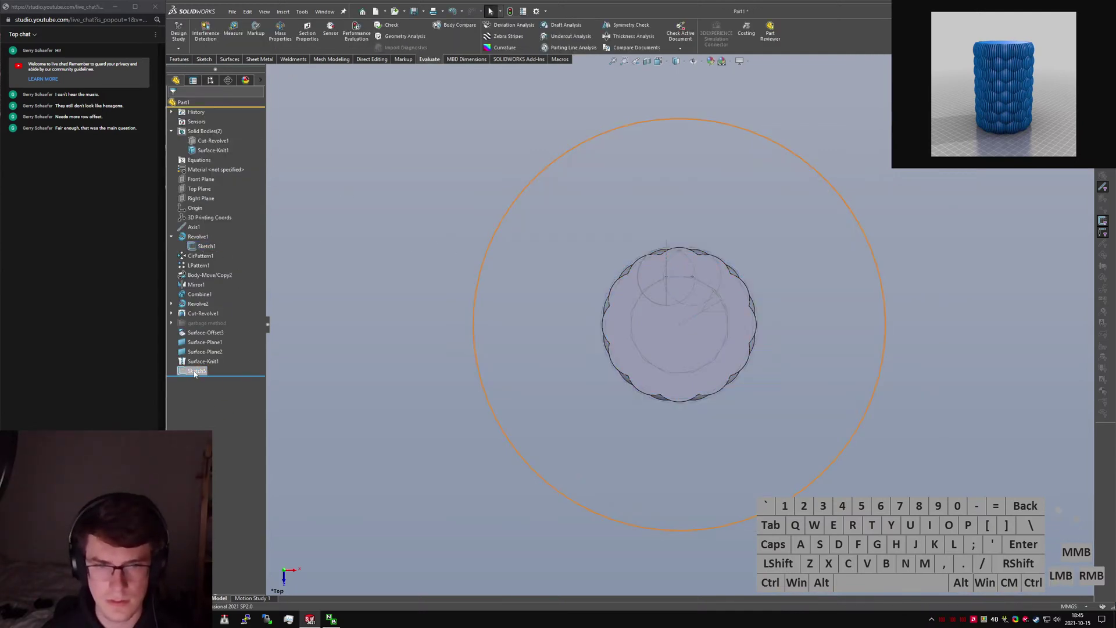
Name Sketch1's Ø100 diameter dimension OD.
key(f)
click(734, 244)
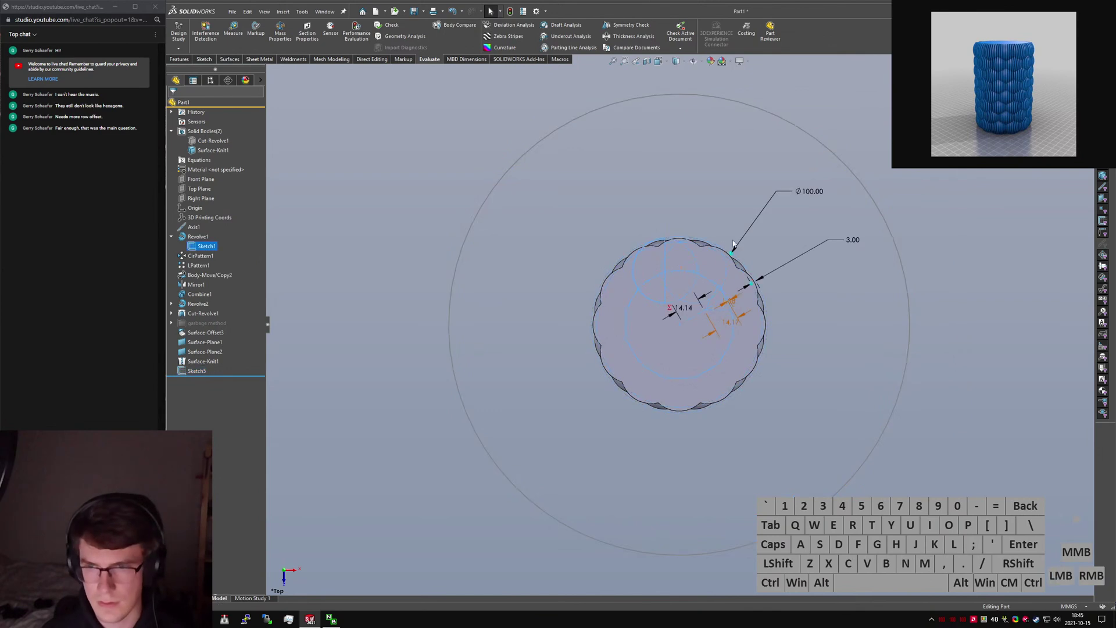
double_click(806, 195)
text(OPD)
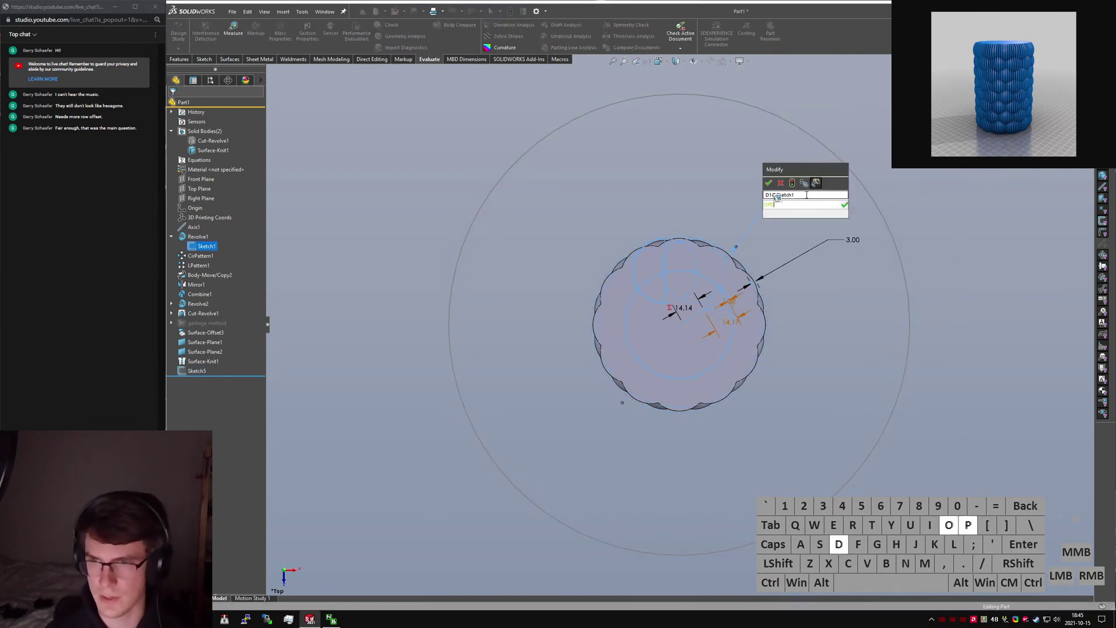
key(BackSpace)
key(BackSpace)
key(BackSpace)
click(807, 195)
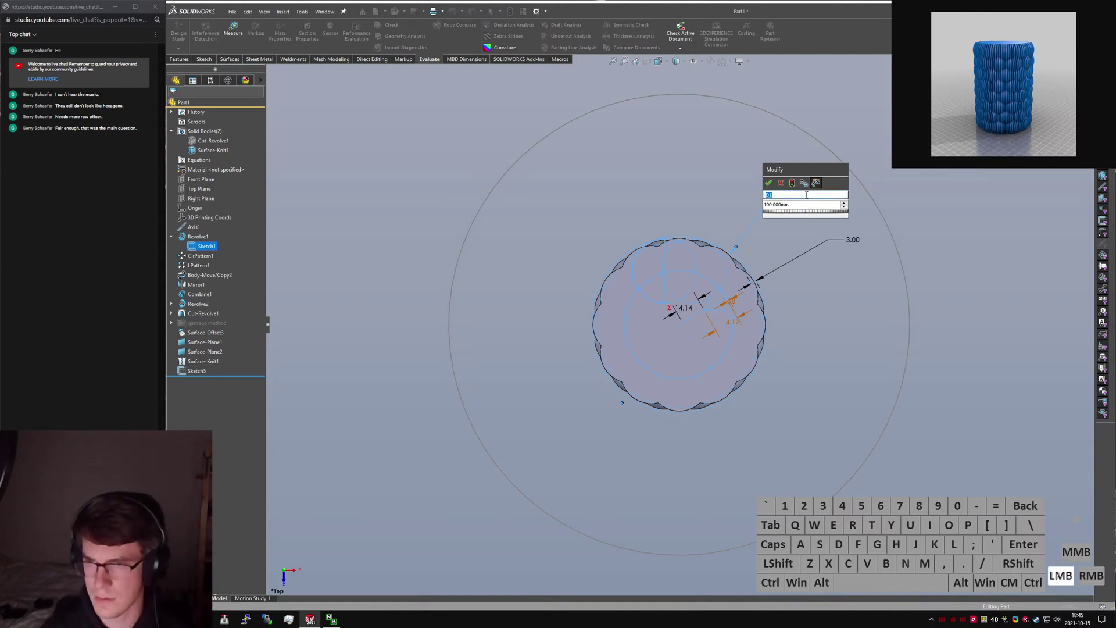
text(OD)
key(Return)
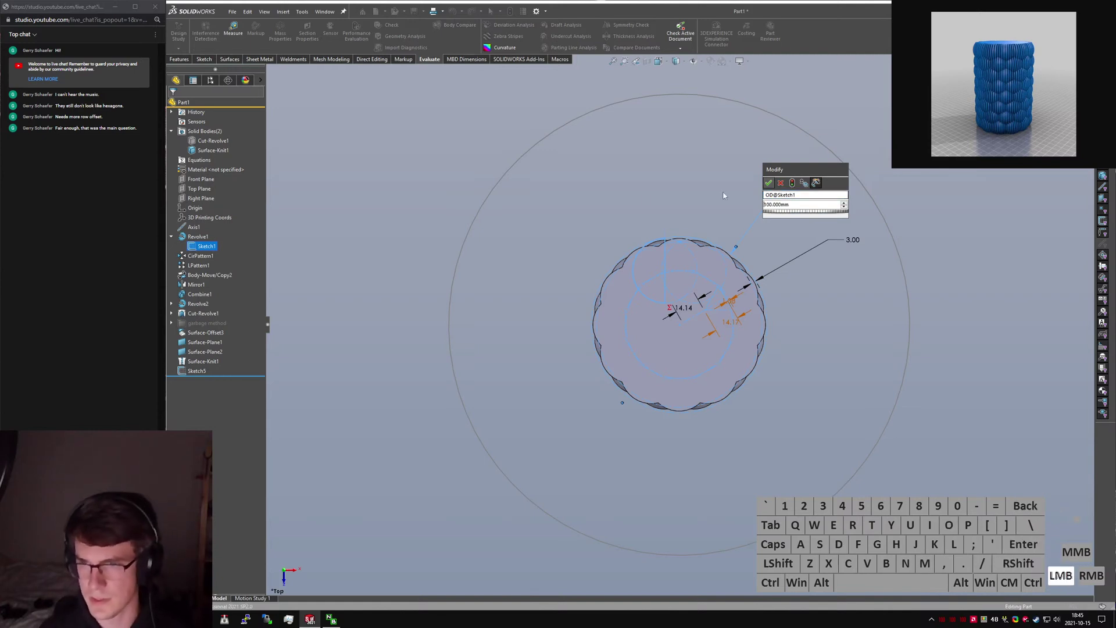
click(724, 196)
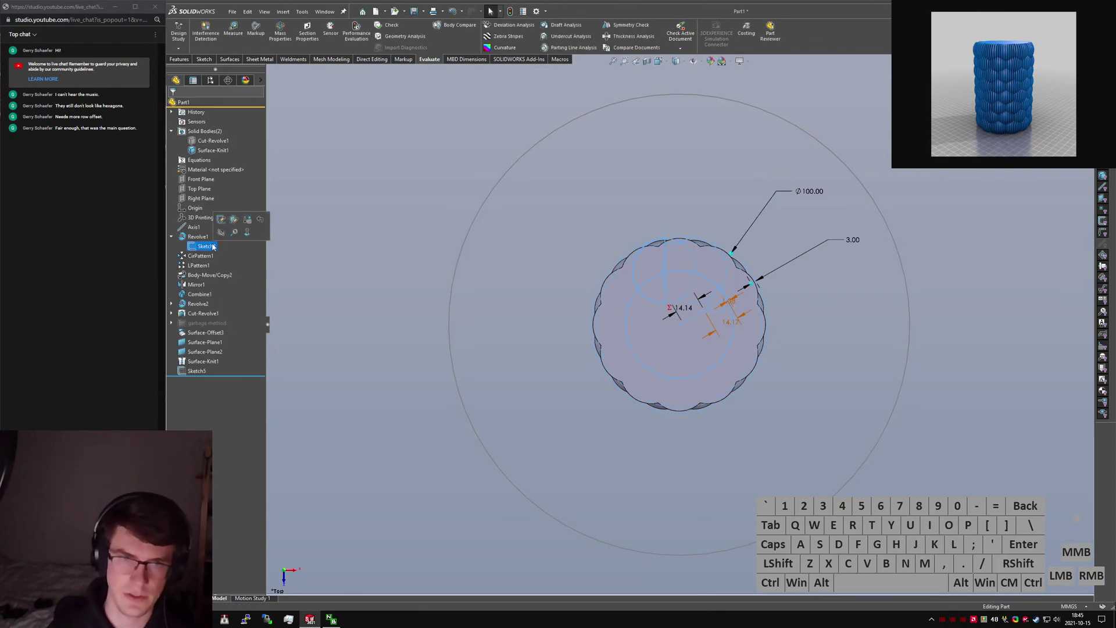
Rename Sketch1 to CSketch.
click(212, 246)
text(Control Sketch)
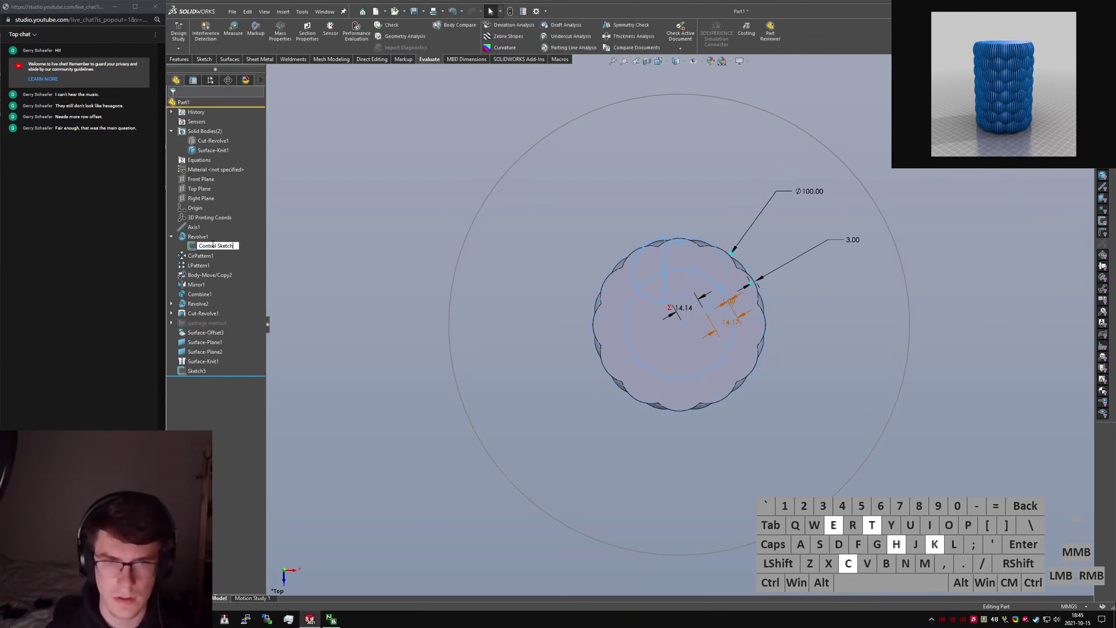
key(ctrl+a)
key(BackSpace)
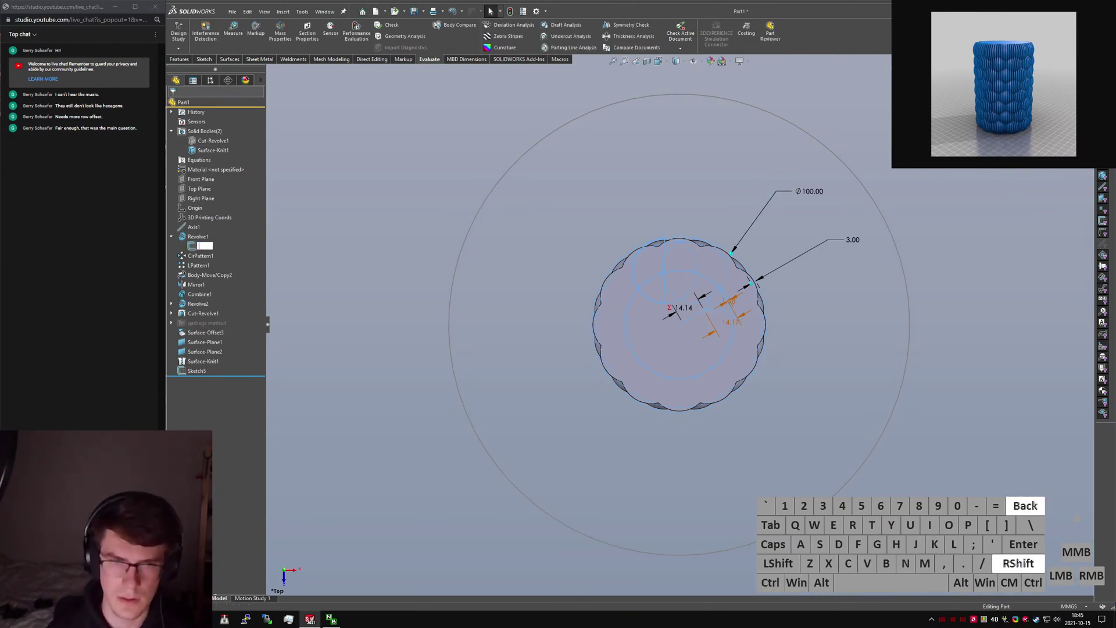
text(CSketch)
key(Return)
click(359, 263)
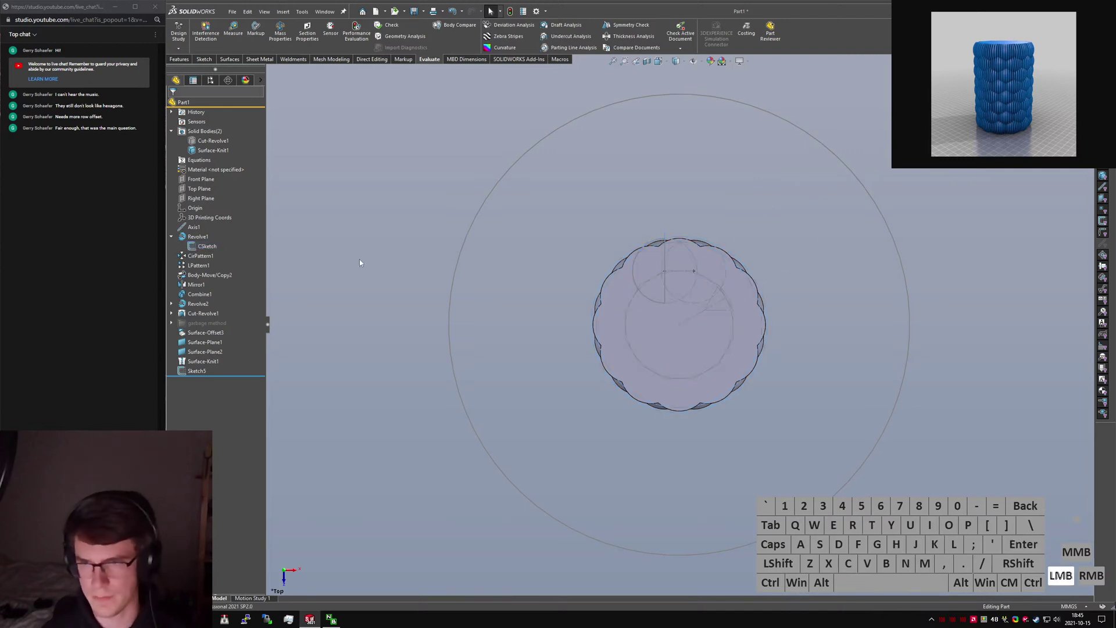
Drive Sketch5's outer circle by an OD@CSketch equation and rebuild, giving Ø200.
click(216, 368)
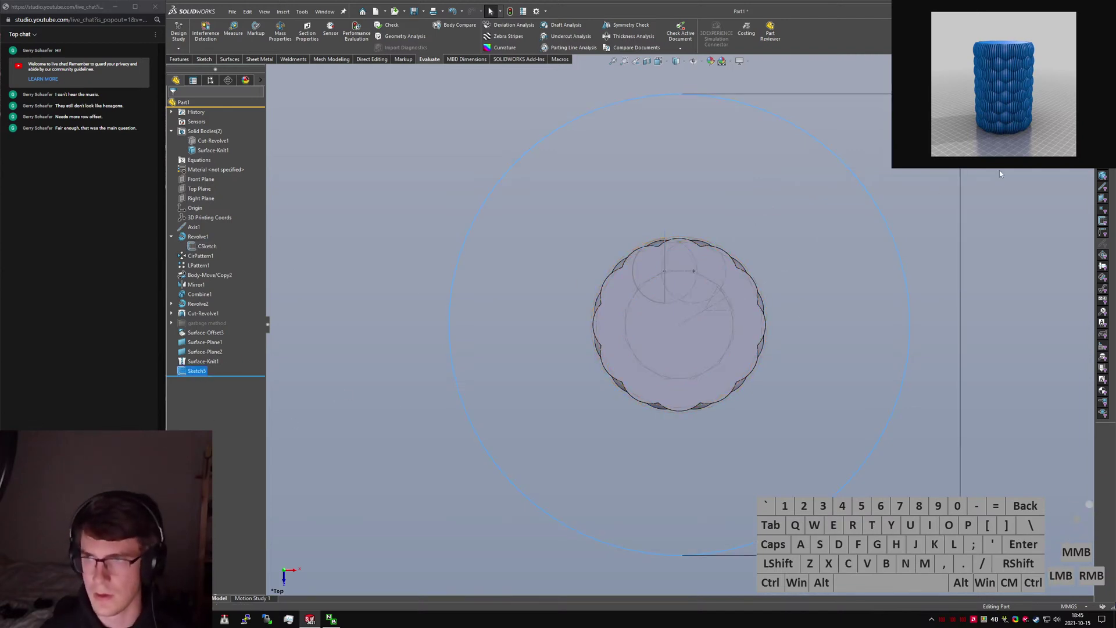
double_click(962, 133)
text(")
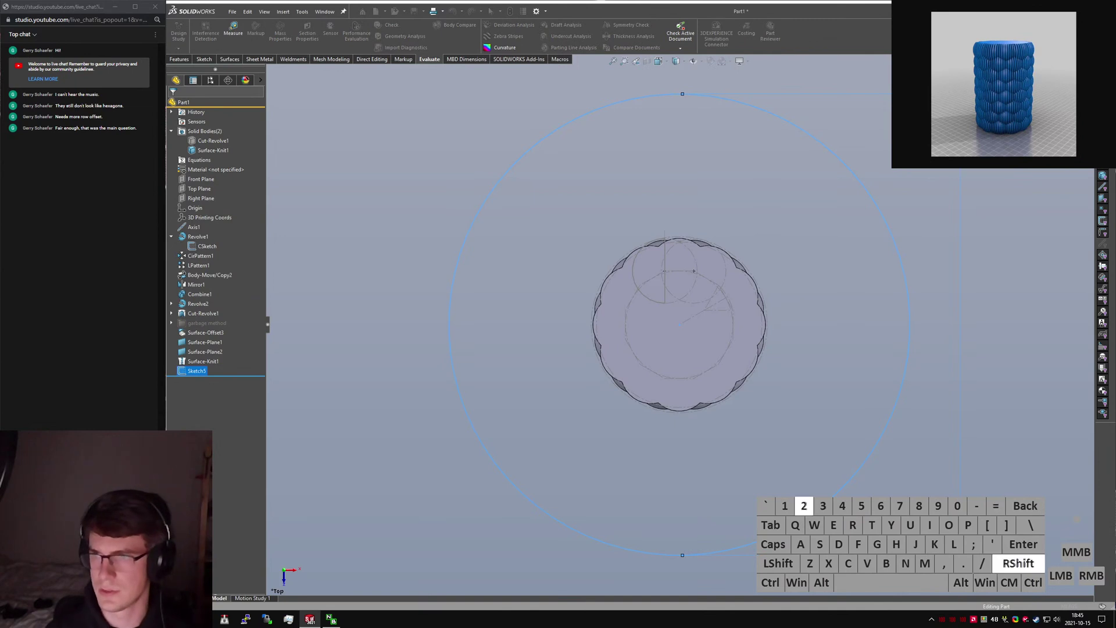
text(@Cs)
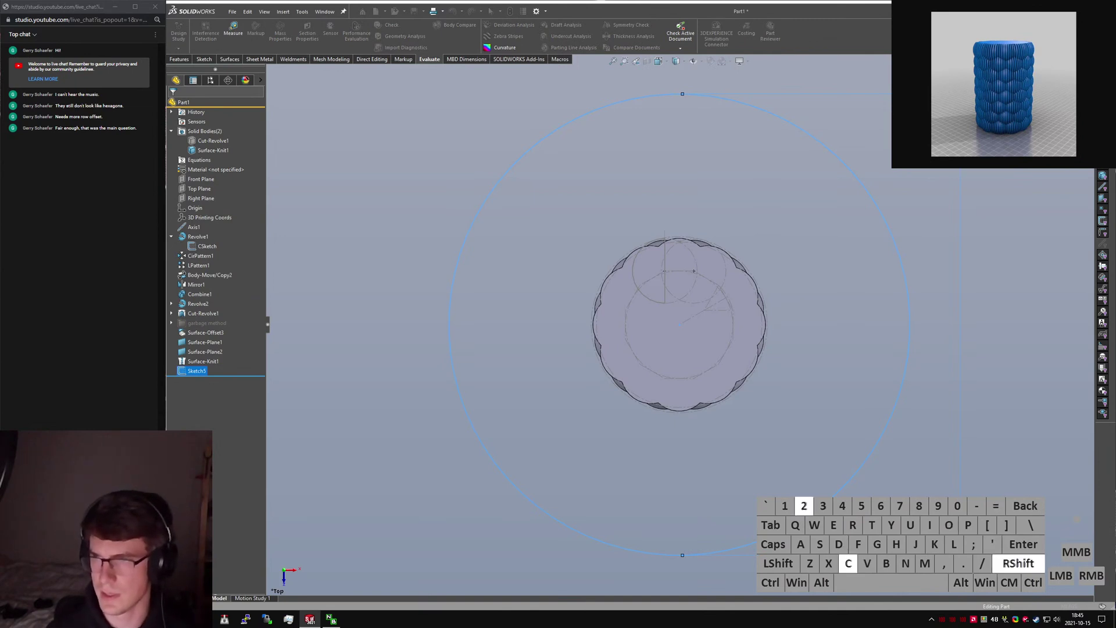
key(BackSpace)
text(Sketch")
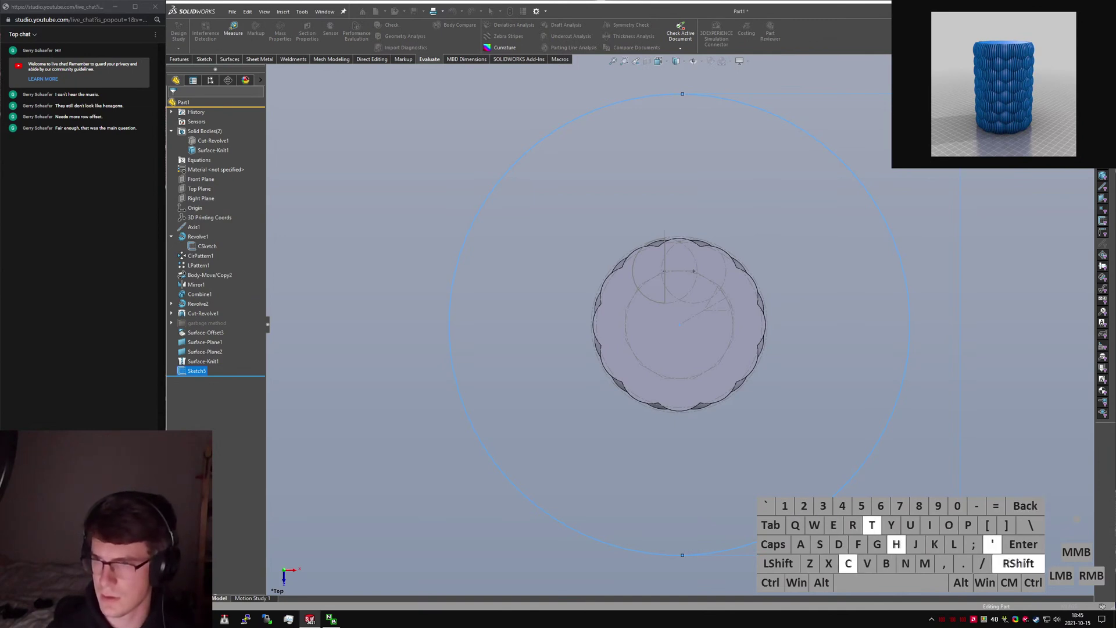
key(Return)
key(ctrl+q)
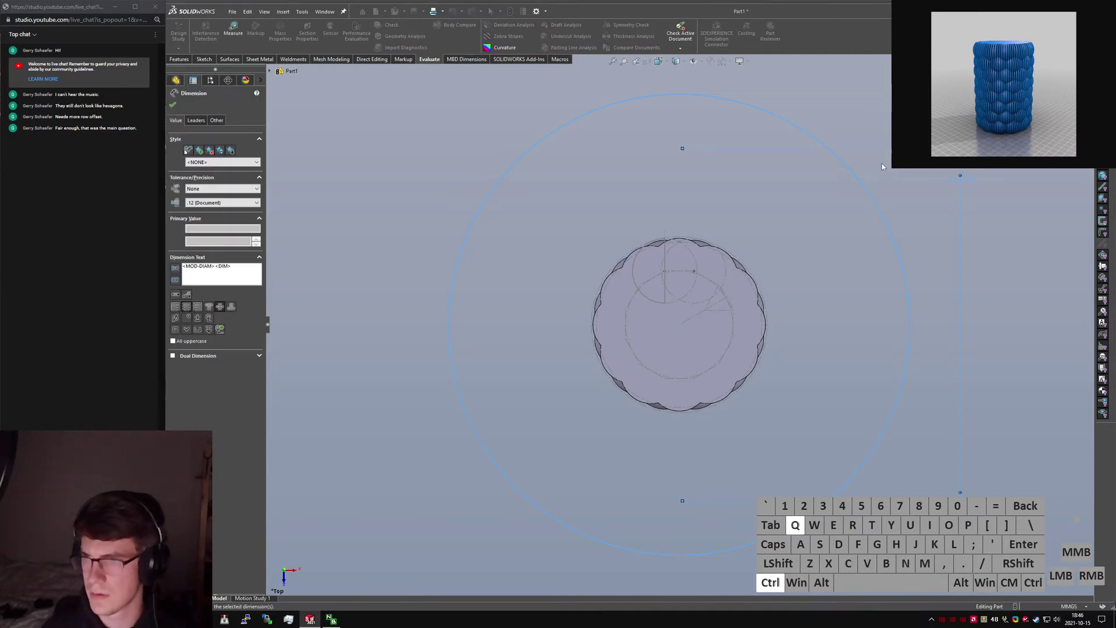
click(818, 228)
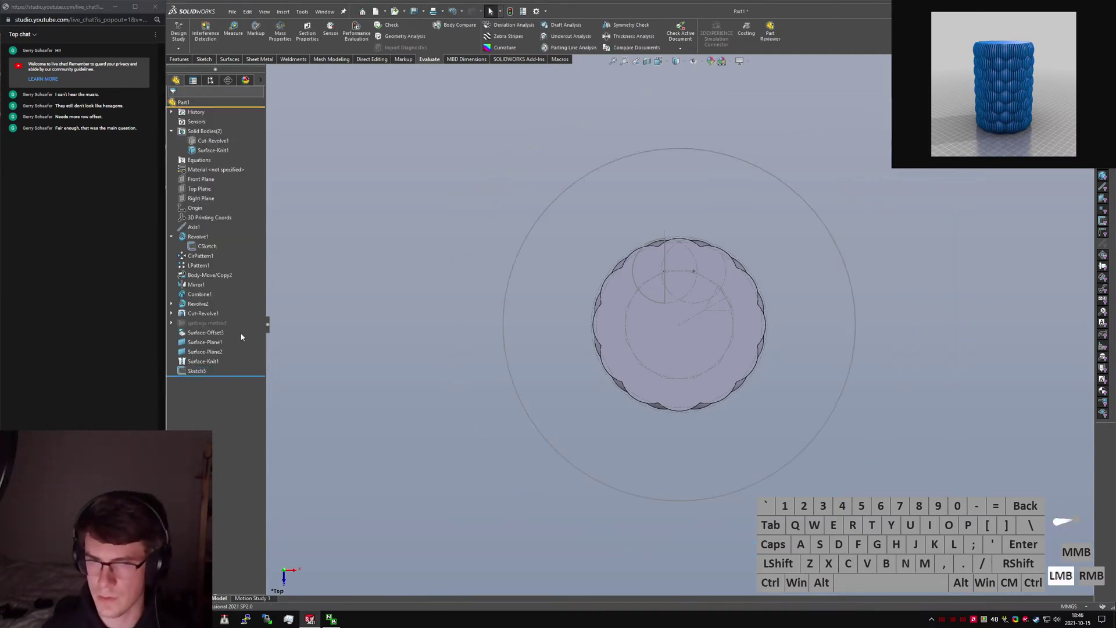
click(189, 372)
click(181, 60)
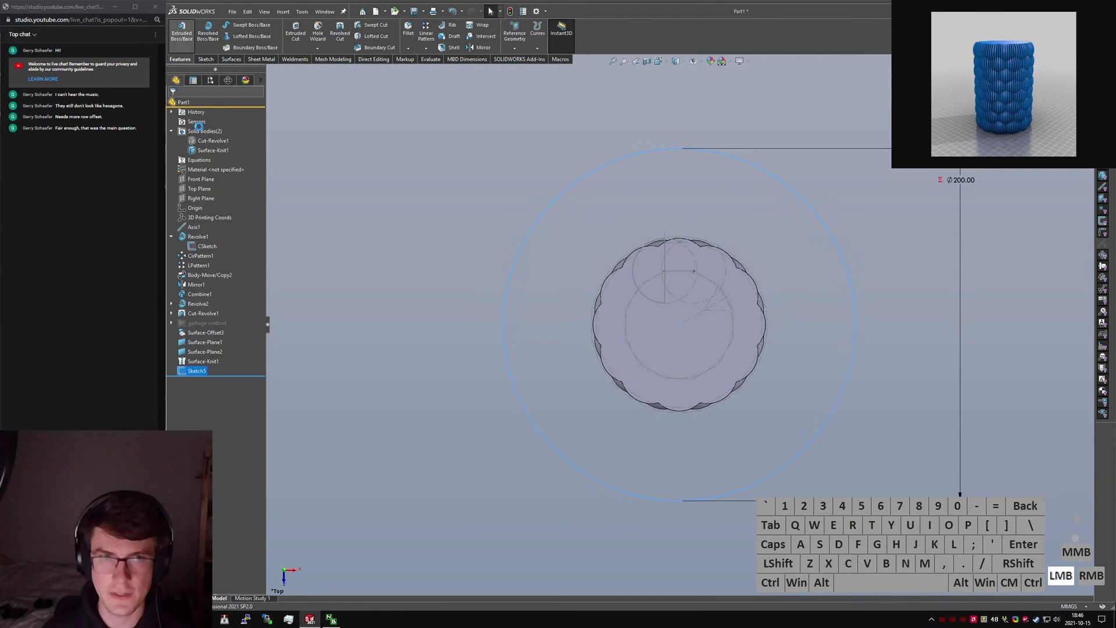
Extrude the Ø200 circle into a cylinder with depth linked to D1@Sketch2.
click(211, 188)
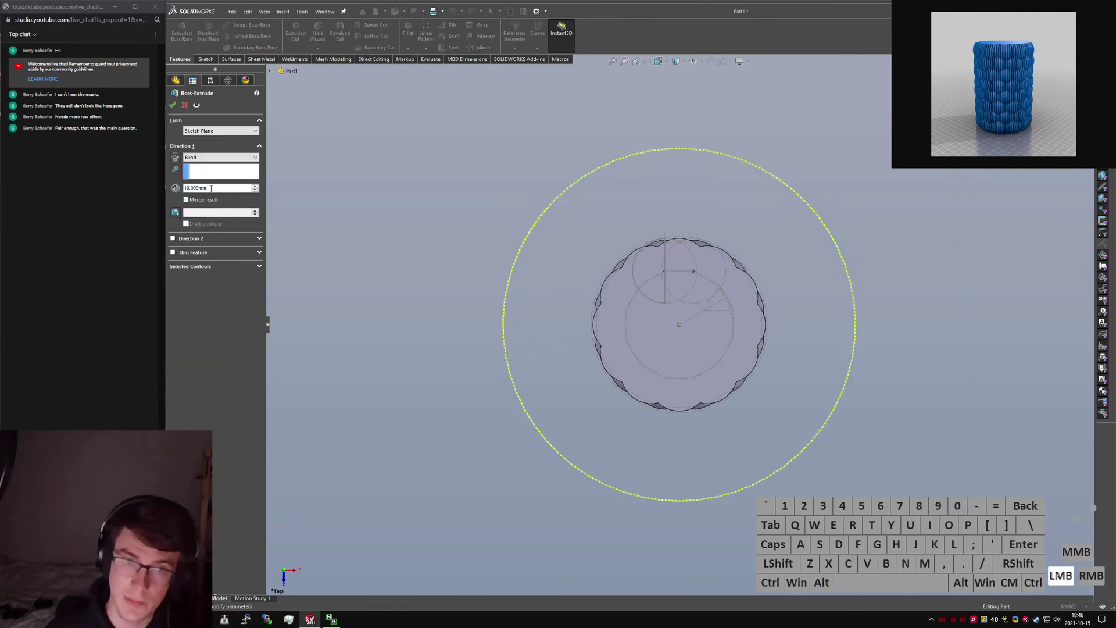
text(="D2)
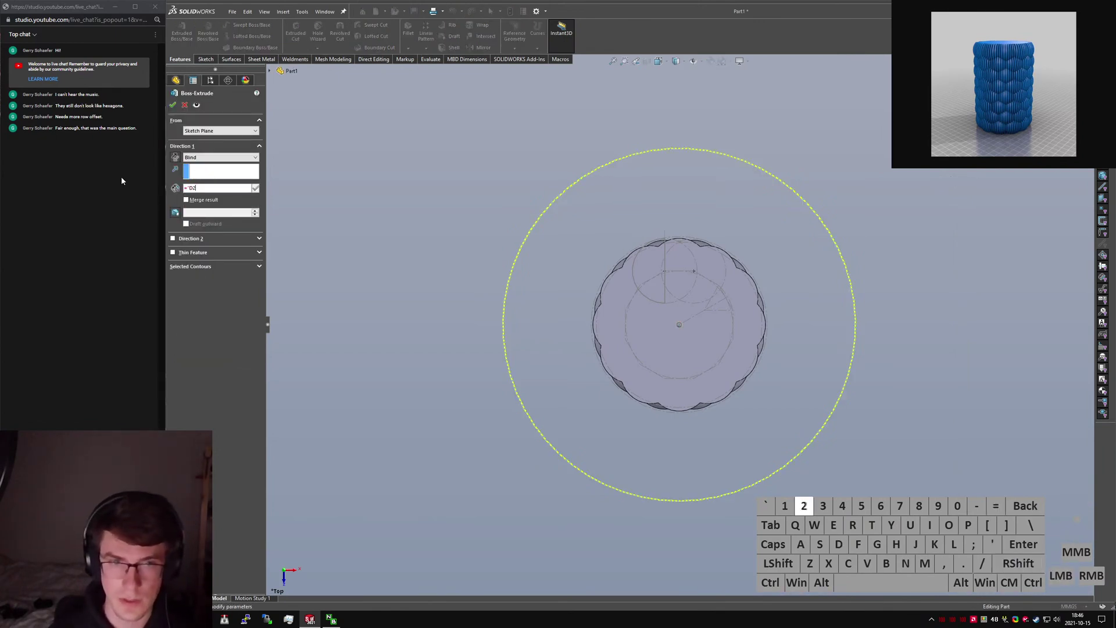
text(@Sketch3)
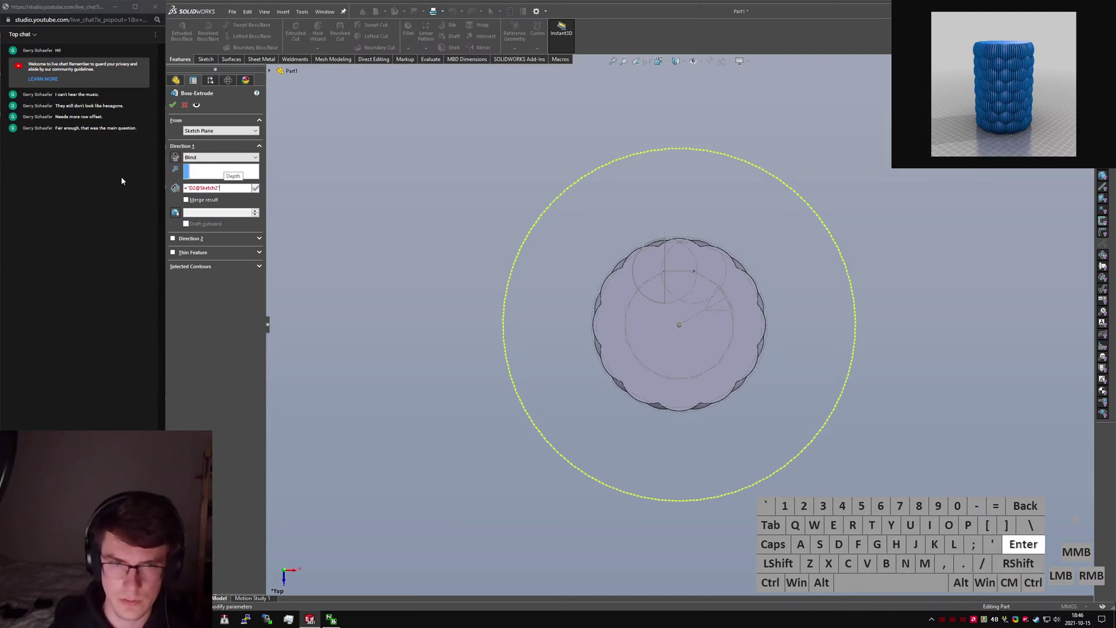
text(")
key(BackSpace)
text(3")
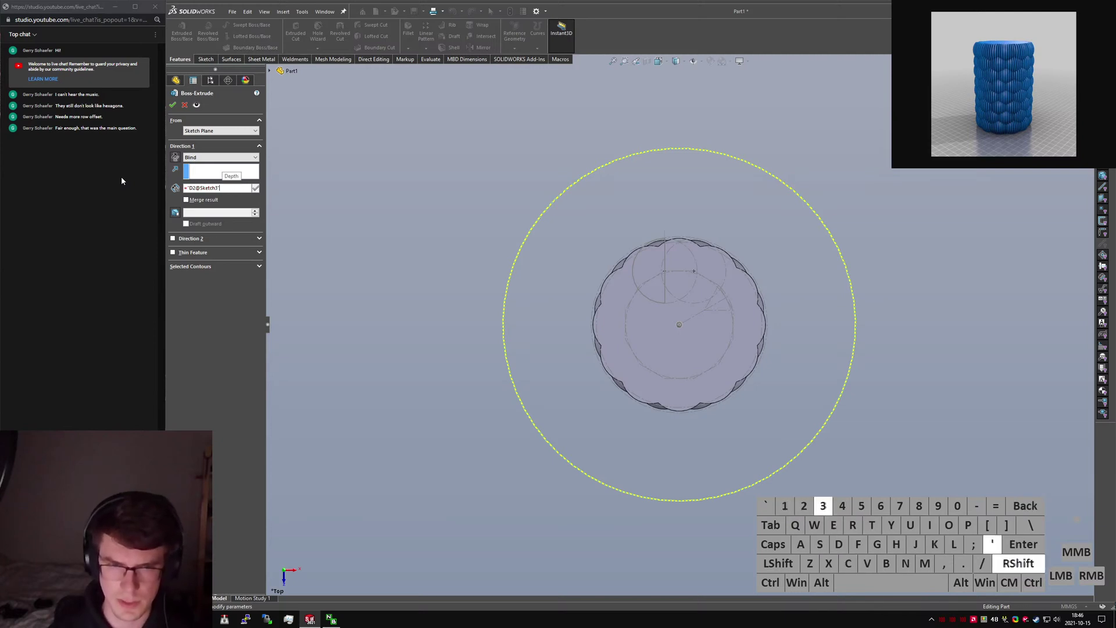
key(ctrl+Left)
key(ctrl+Left)
key(ctrl+Left)
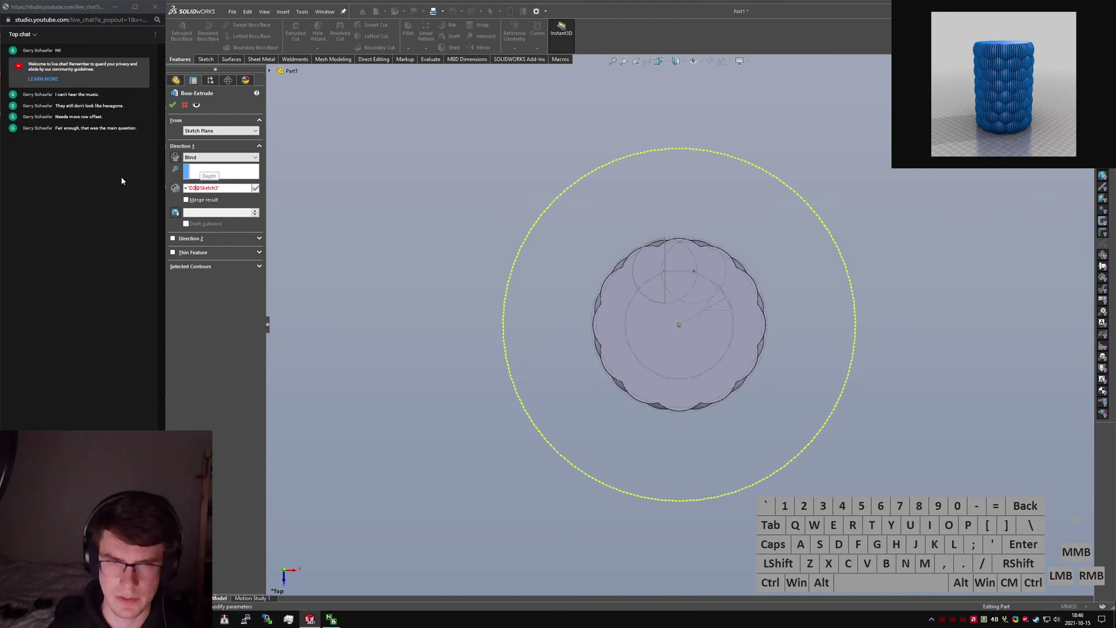
key(BackSpace)
text(1)
click(221, 190)
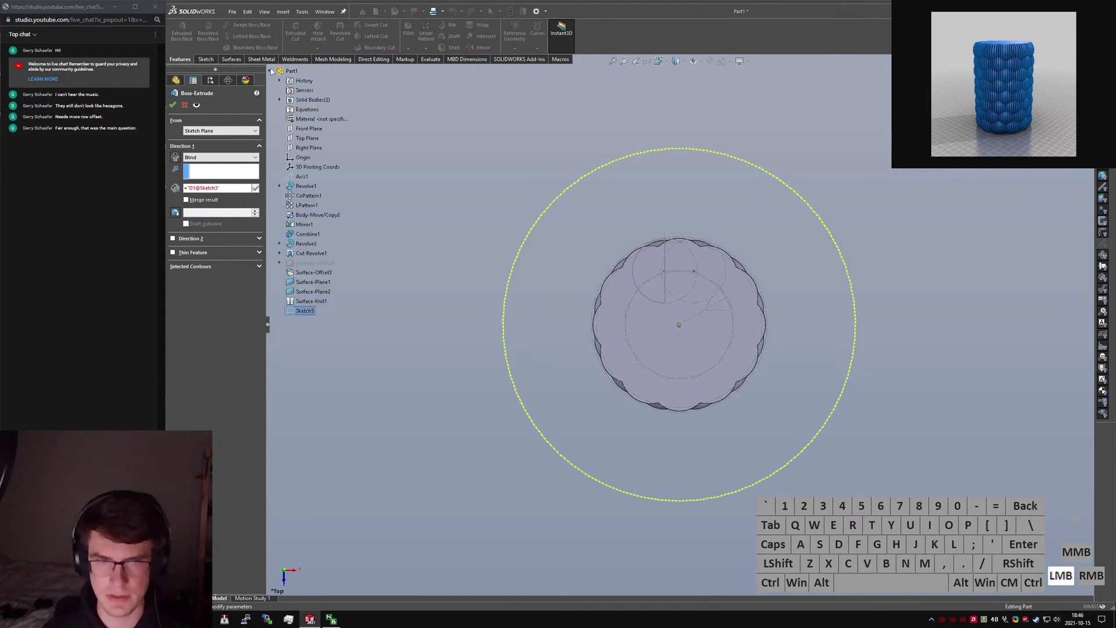
click(222, 189)
key(BackSpace)
text(2)
key(Return)
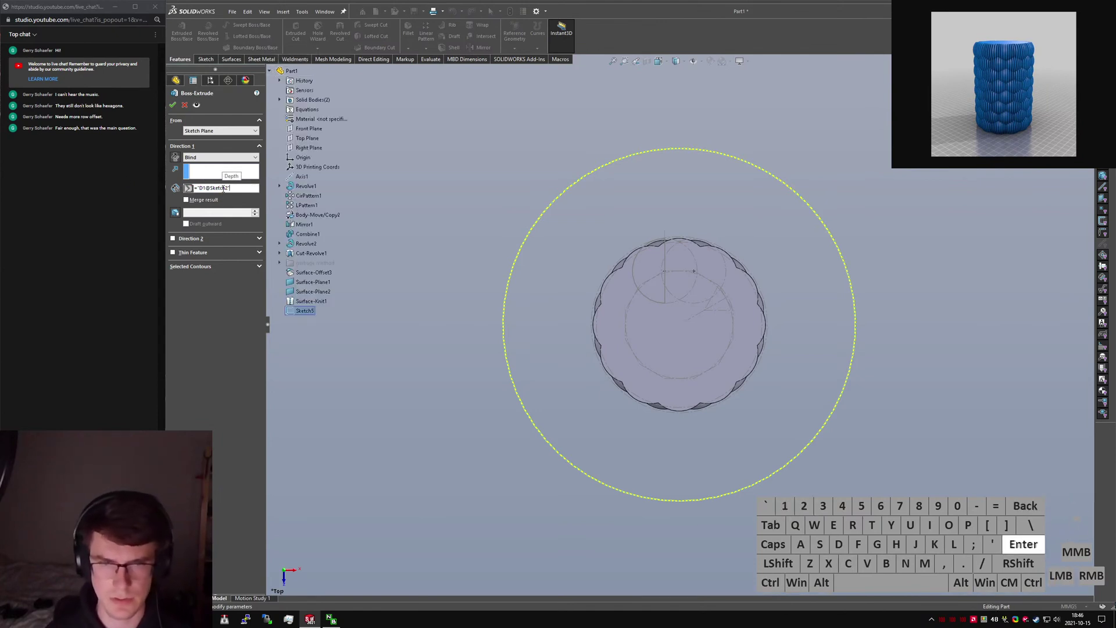
Change Boss-Extrude1's end condition to Mid Plane, centring the cylinder on its sketch plane.
click(598, 328)
middle_drag(599, 328, 628, 171)
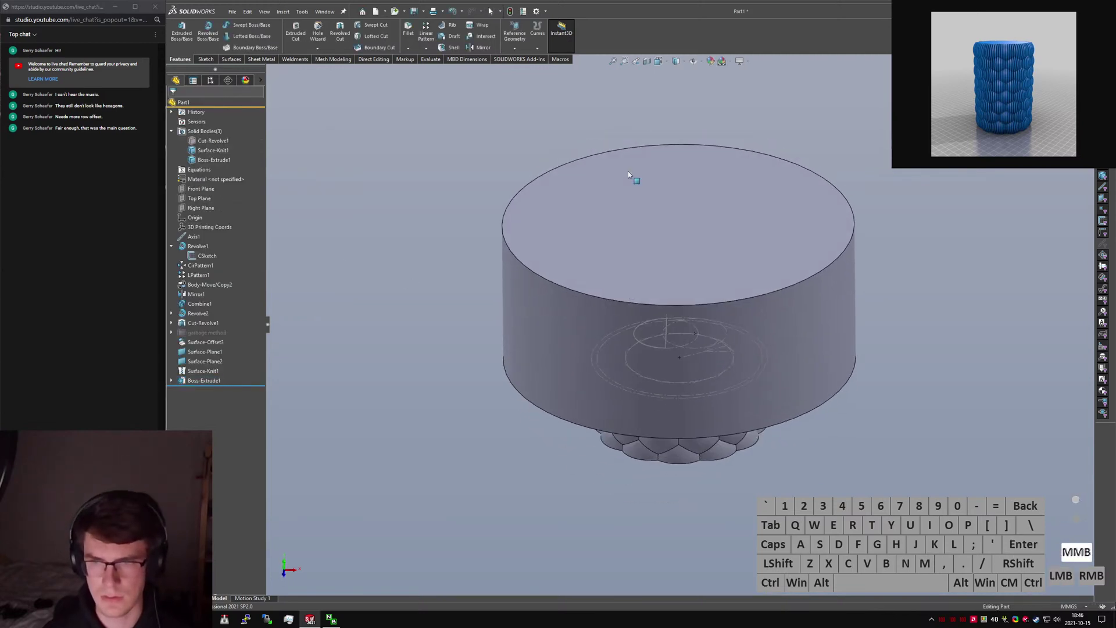
middle_drag(583, 219, 576, 140)
click(204, 381)
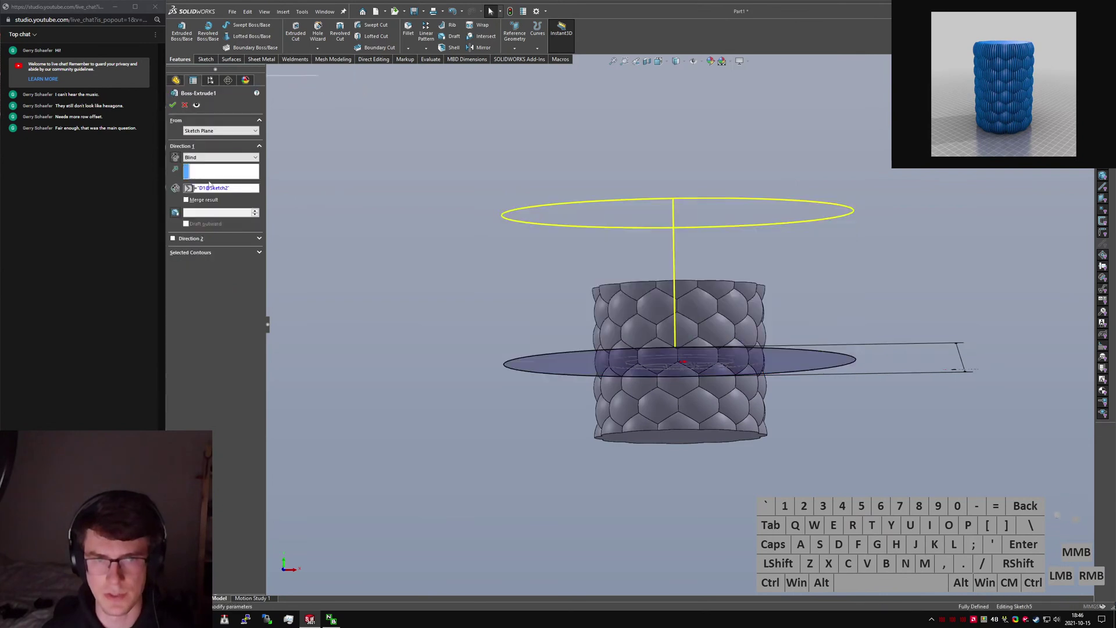
click(216, 157)
click(204, 205)
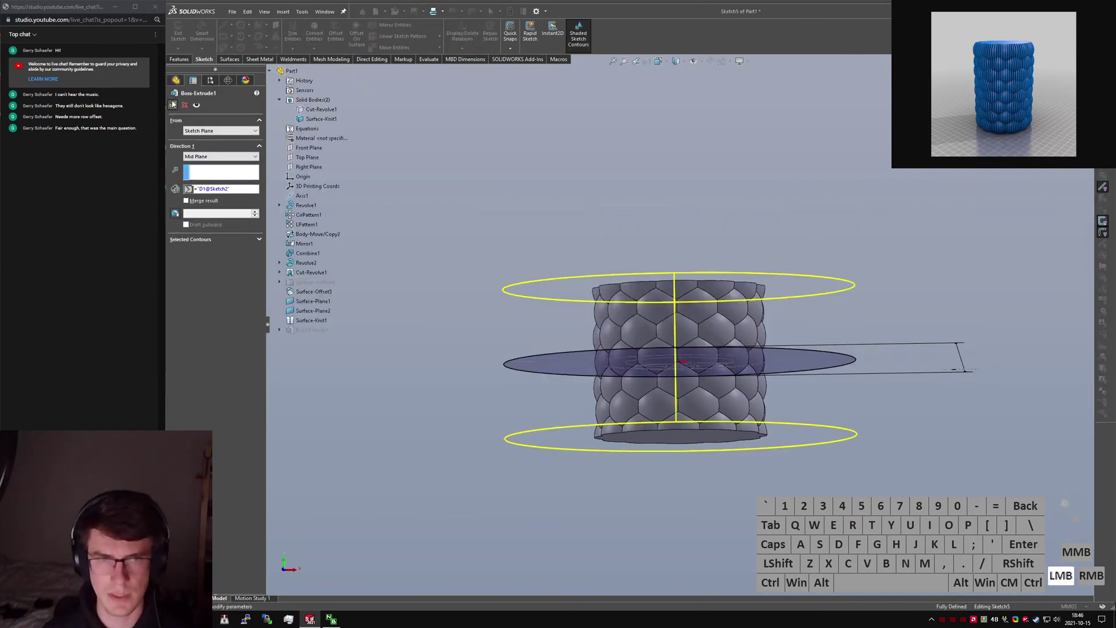
key(Return)
key(ctrl+5)
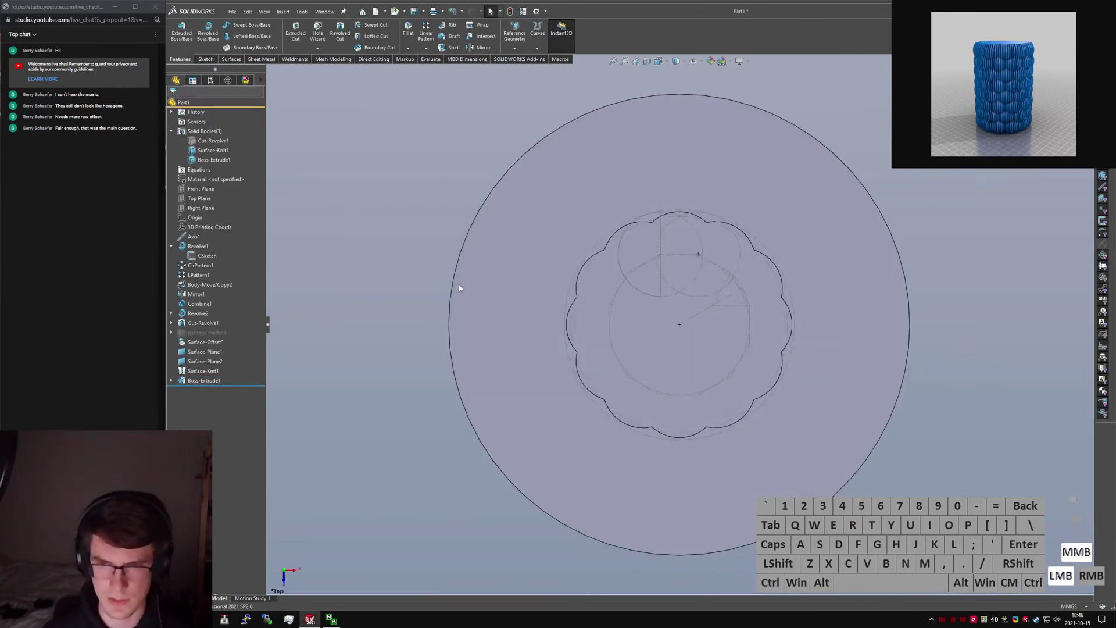
key(ctrl+7)
Combine with Subtract, removing Surface-Knit1 from the Boss-Extrude1 cylinder.
key(Return)
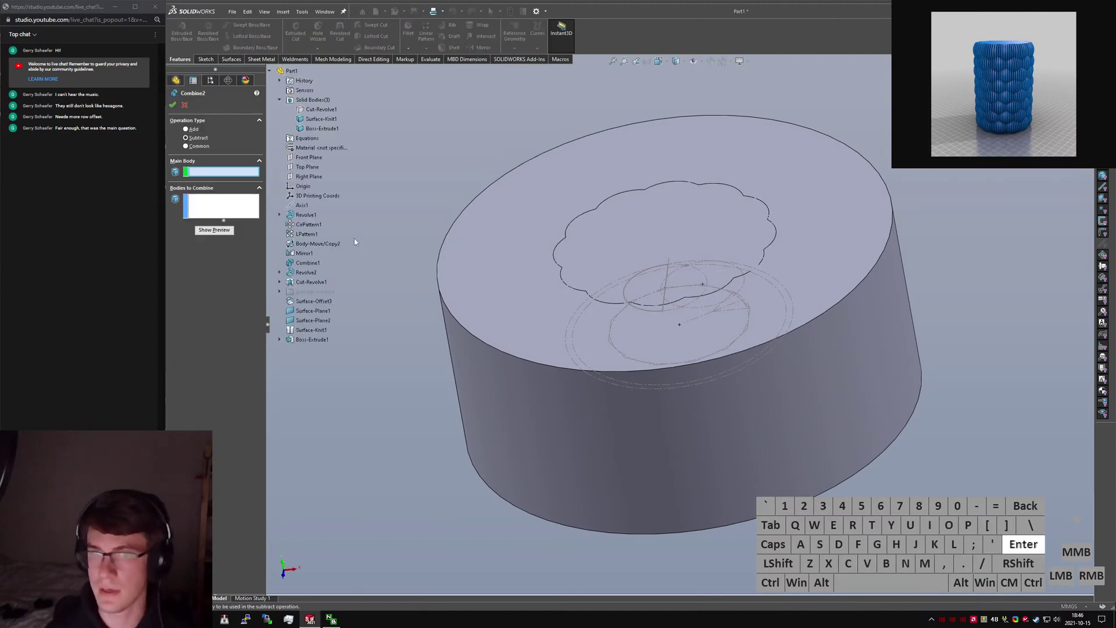
click(651, 257)
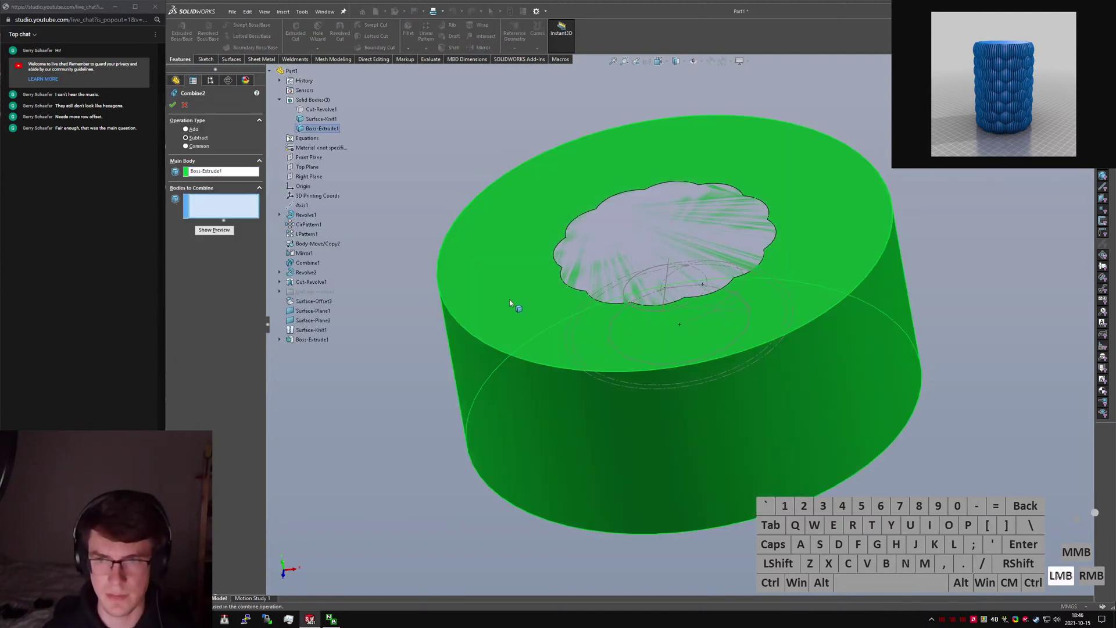
click(602, 260)
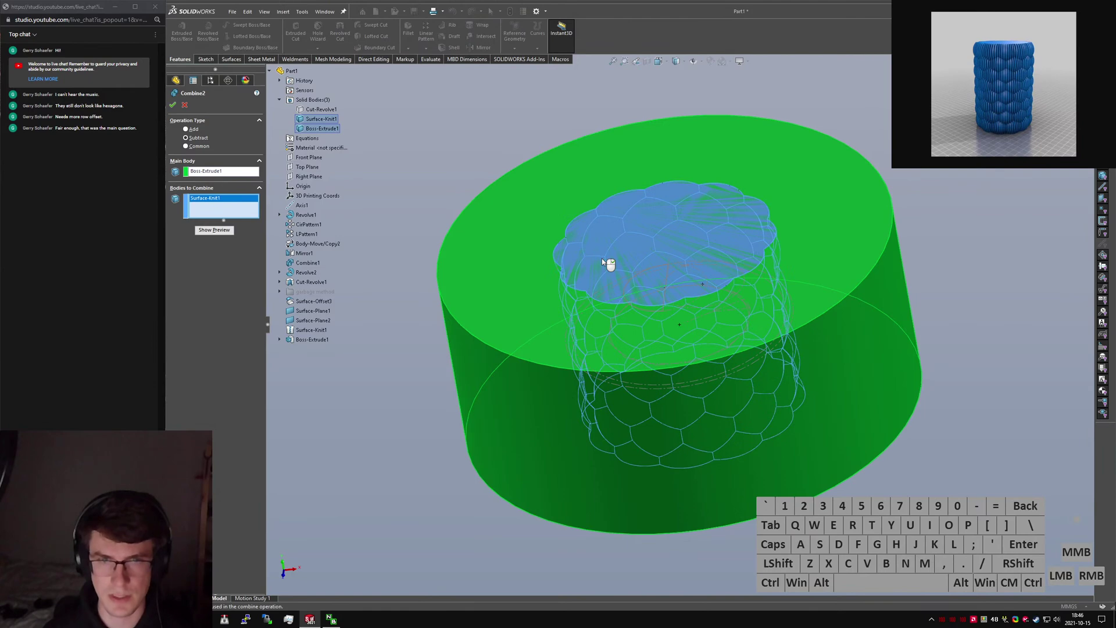
right_click(601, 258)
click(208, 149)
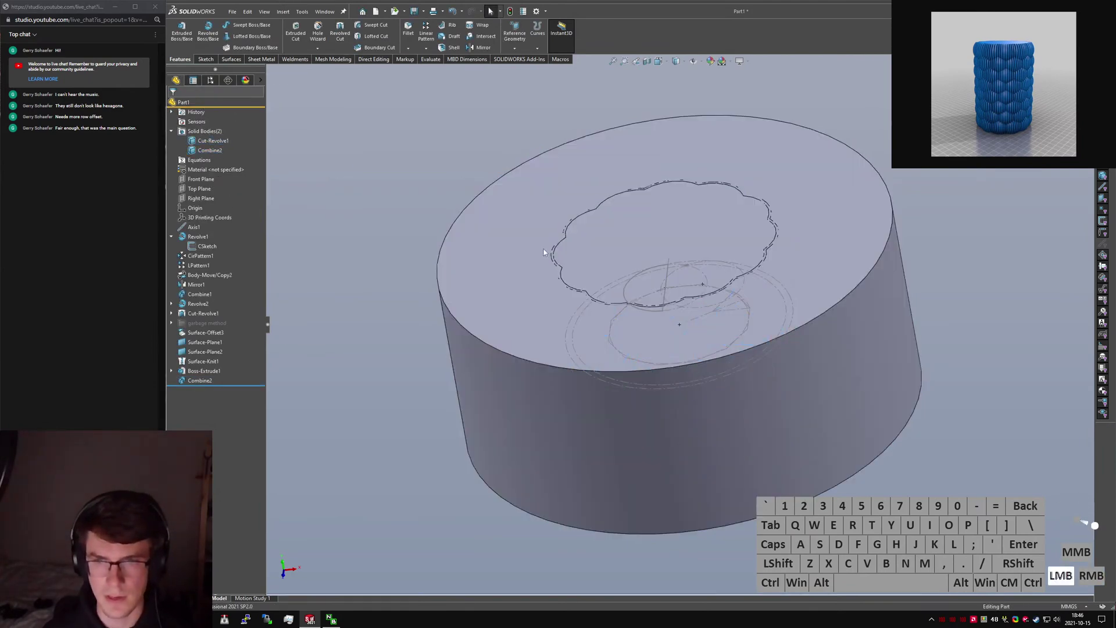
scroll(583, 254, down, 5)
scroll(583, 255, up, 5)
click(209, 150)
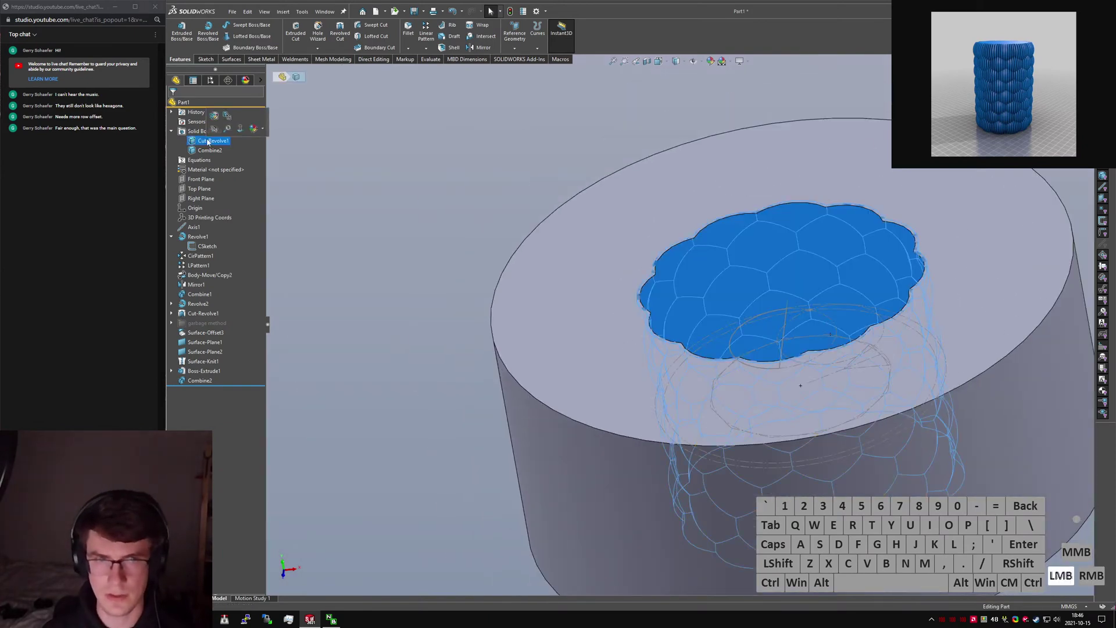
View the scalloped result from the top and review CSketch's dimensions.
key(ctrl+5)
click(349, 254)
key(s)
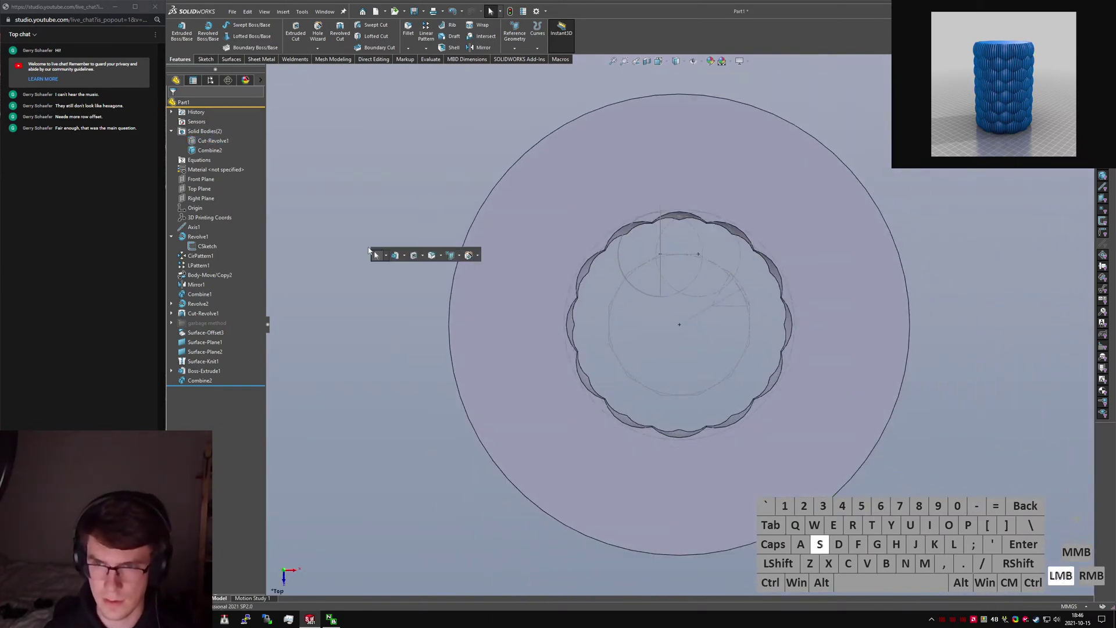
click(203, 245)
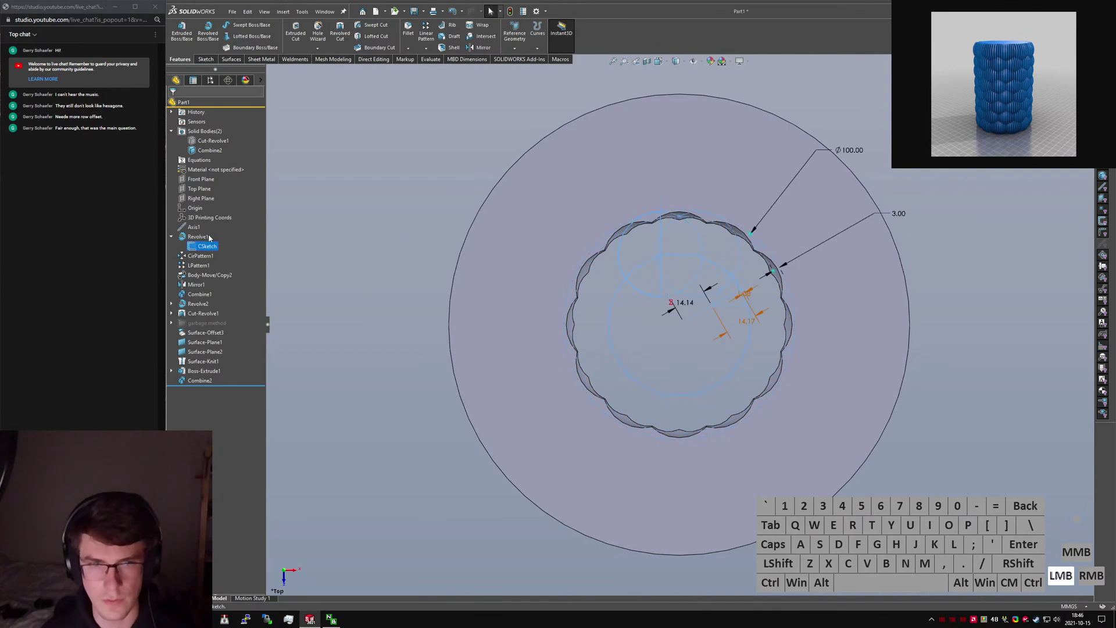
click(393, 201)
click(394, 204)
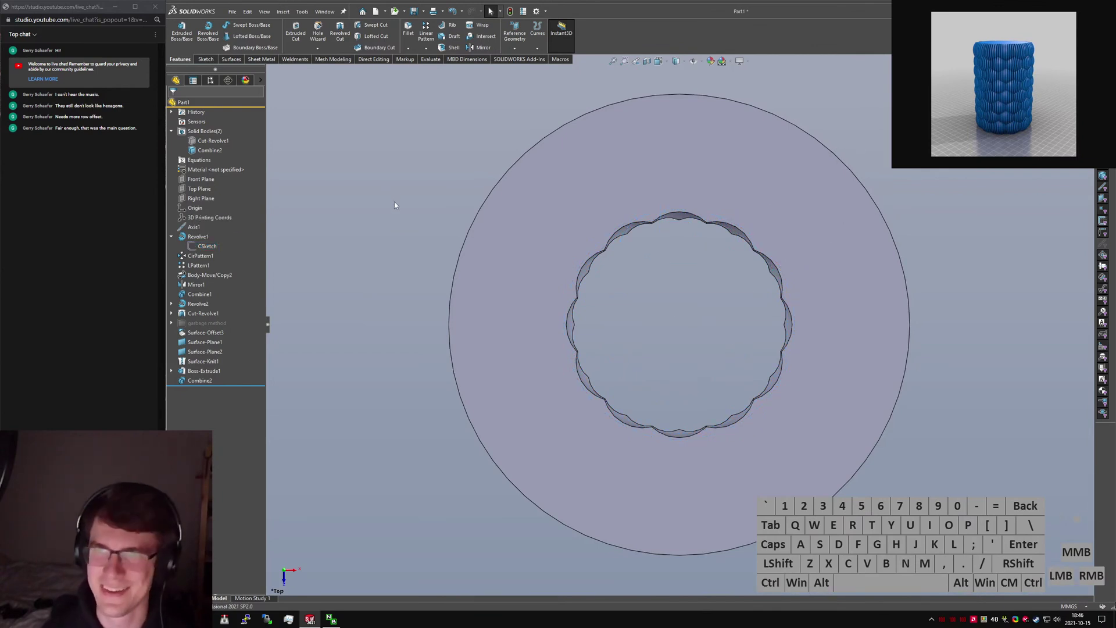
key(s)
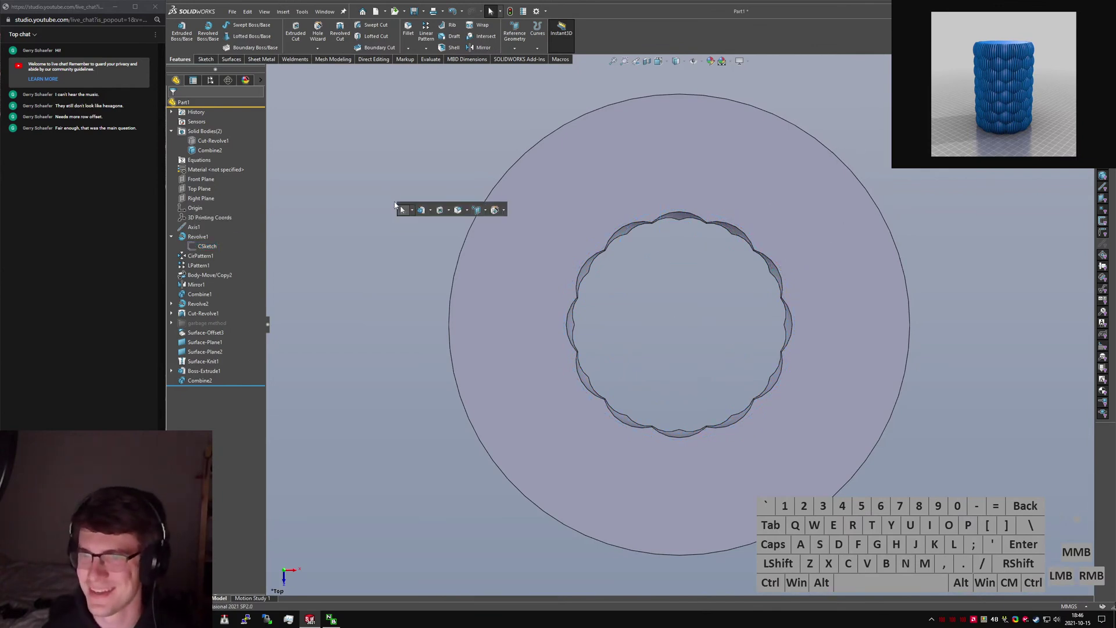
Start a new extrusion with its sketch on the Top Plane.
text(ru)
key(Return)
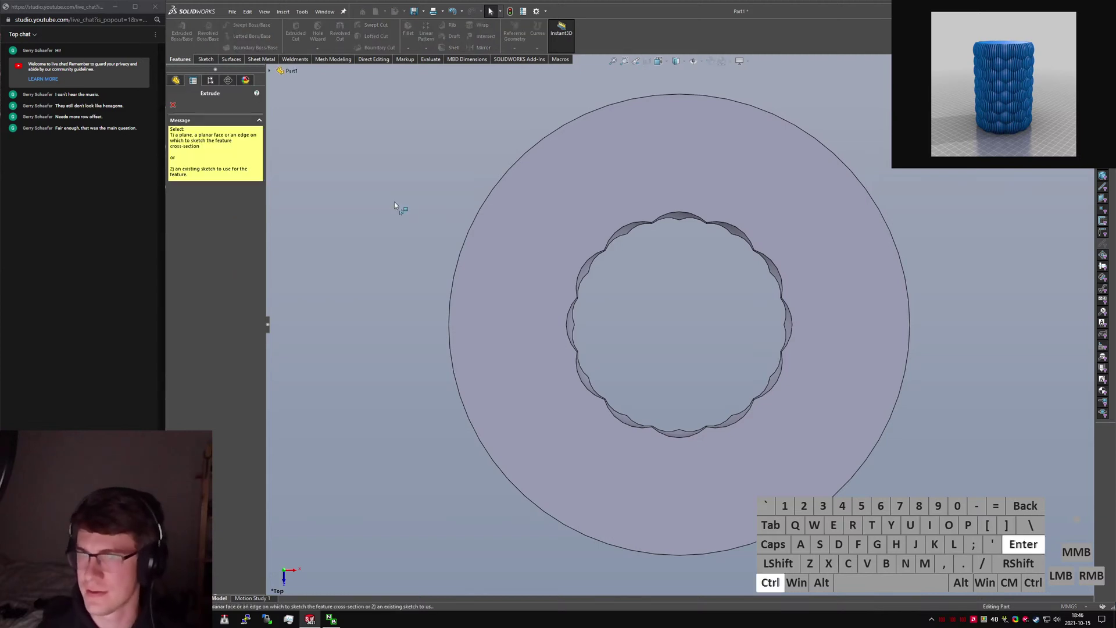
key(ctrl+5)
click(270, 71)
click(306, 137)
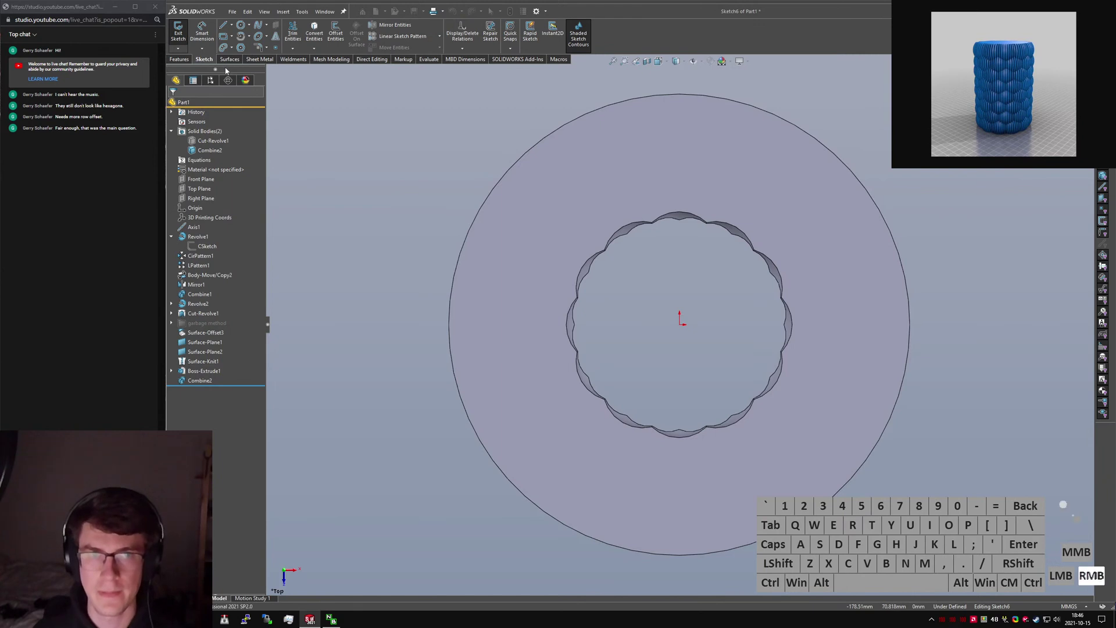
Draw a centrepoint arc centred on the origin, above it.
click(223, 25)
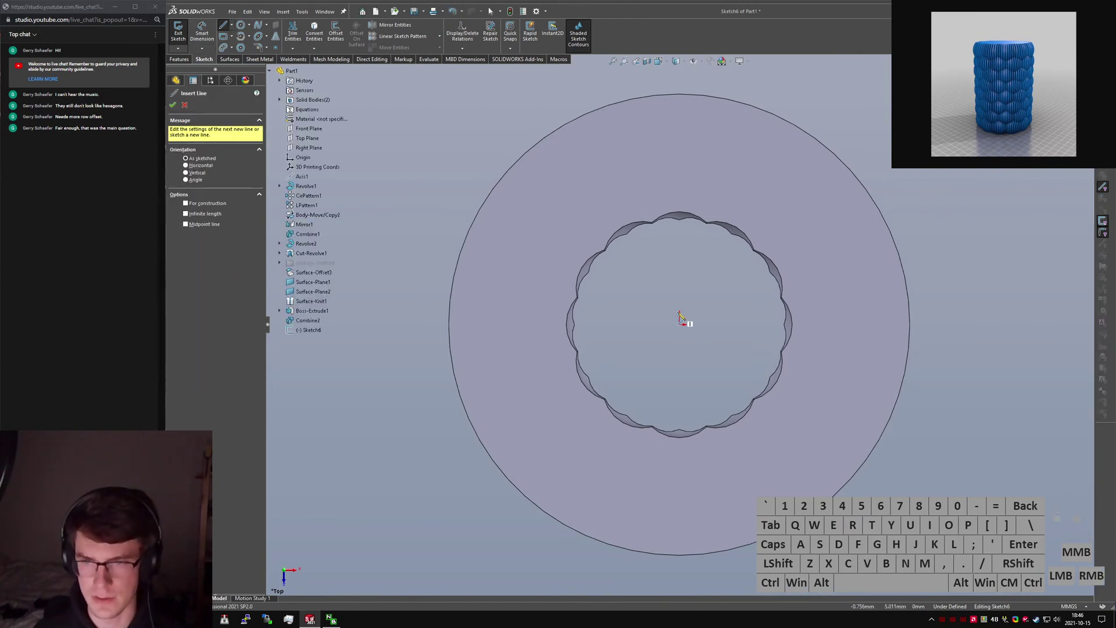
click(241, 36)
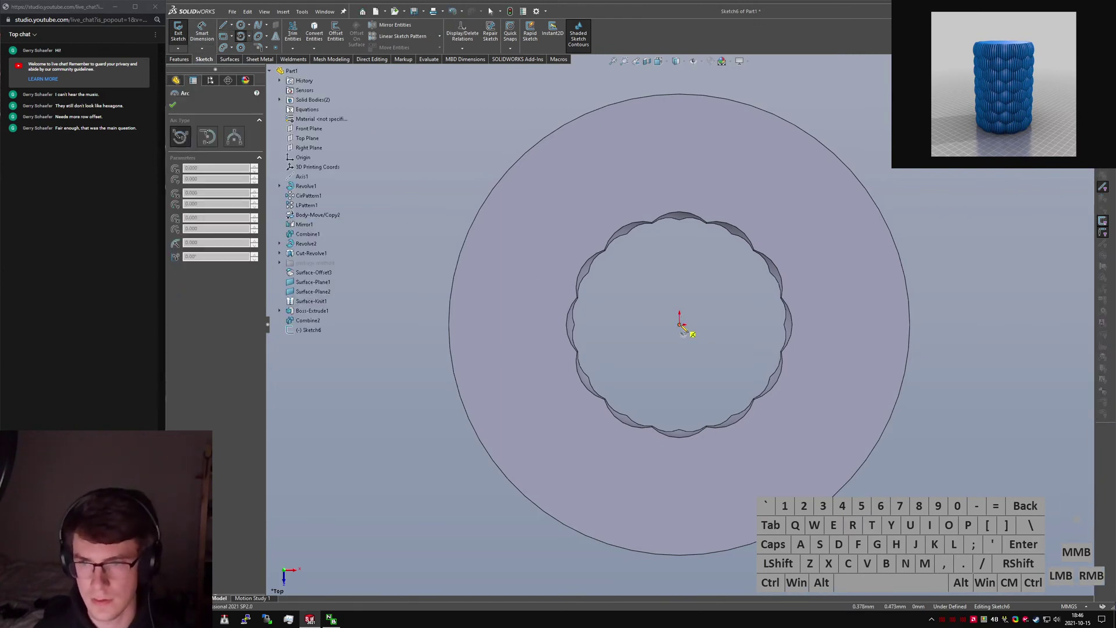
click(682, 321)
click(676, 260)
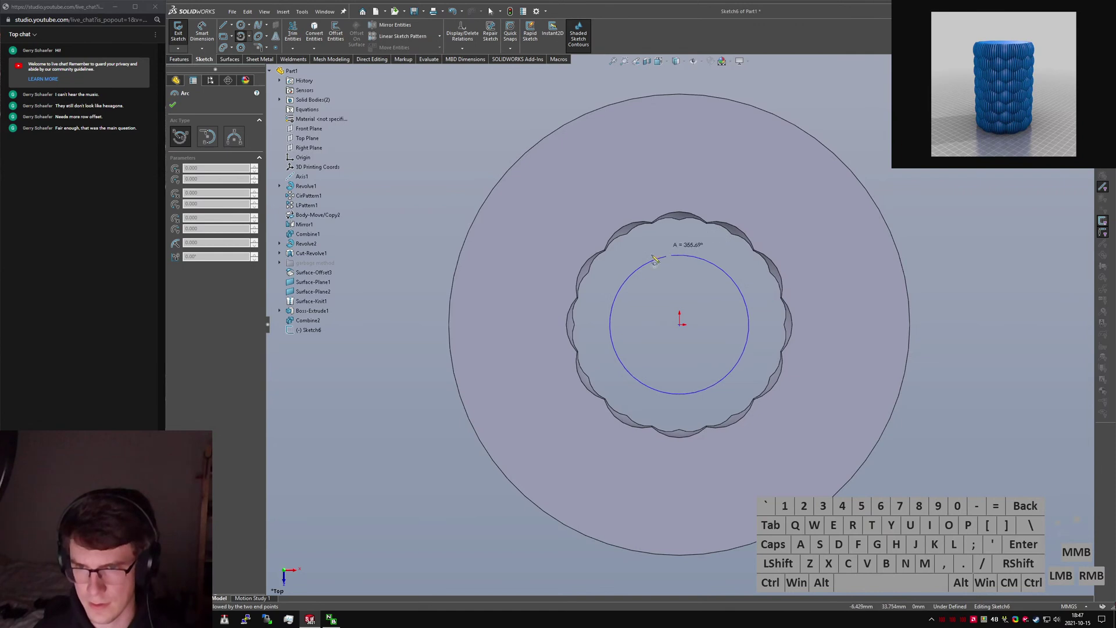
click(686, 229)
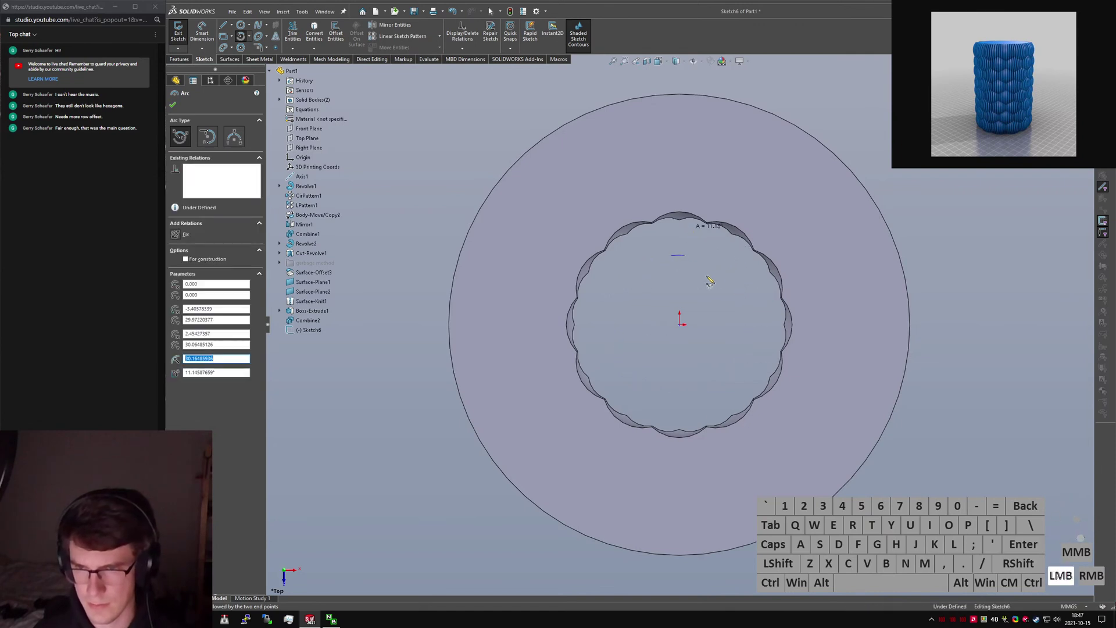
key(Escape)
Draw a vertical construction line from the origin to the arc's midpoint.
right_drag(732, 283, 621, 288)
scroll(677, 294, down, 3)
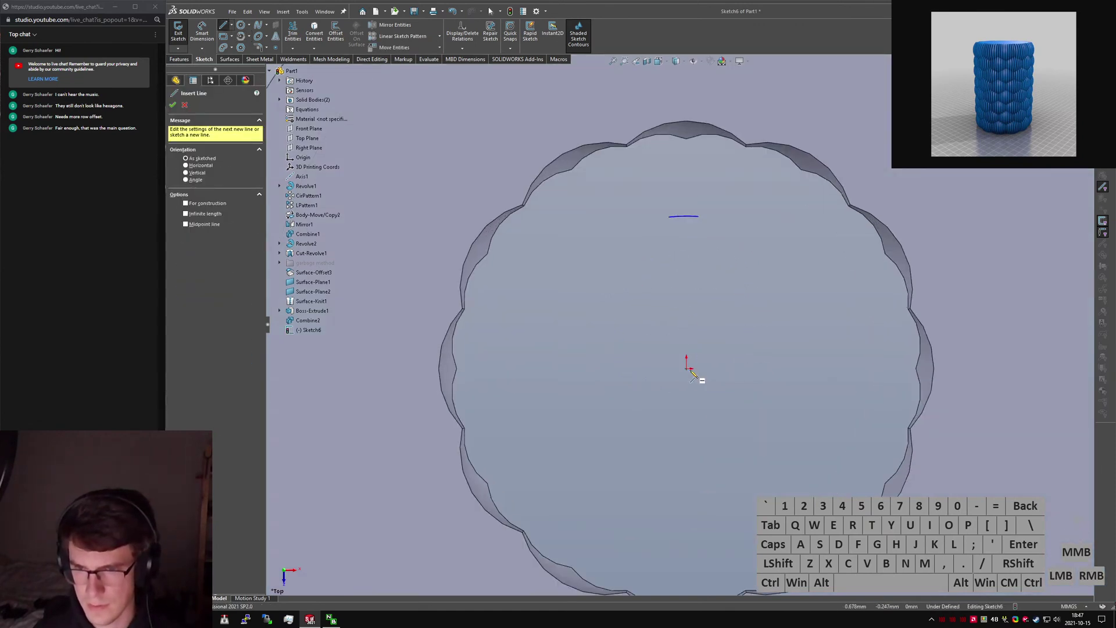
click(688, 368)
click(685, 218)
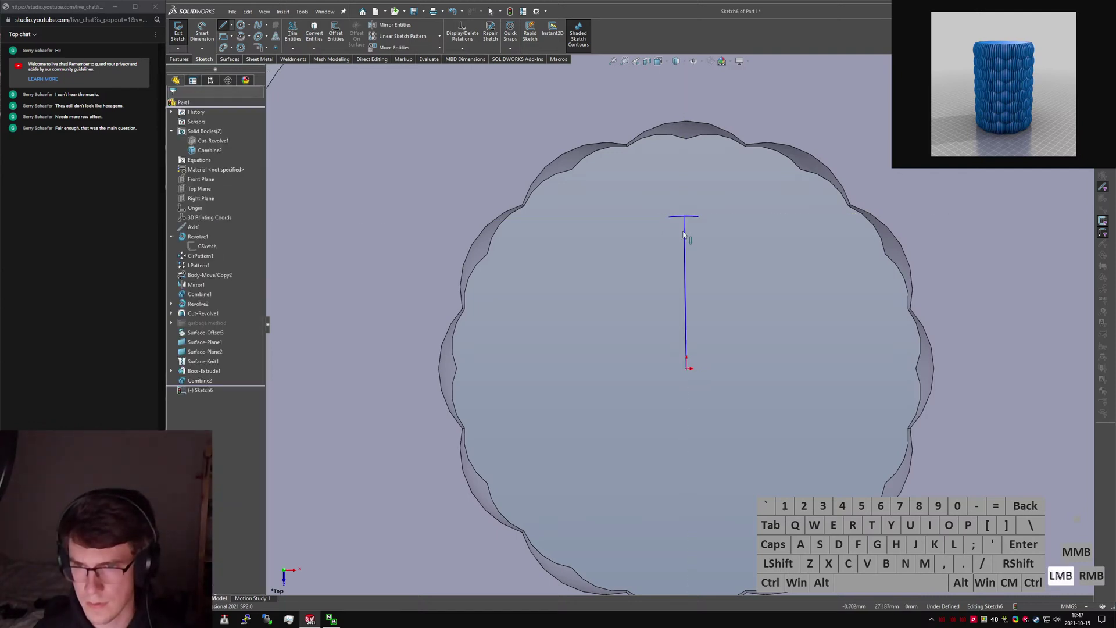
click(684, 232)
key(alt+c)
key(alt+v)
click(787, 261)
Draw two slanted lines forming a V, closed by a horizontal top line.
right_drag(667, 223, 667, 221)
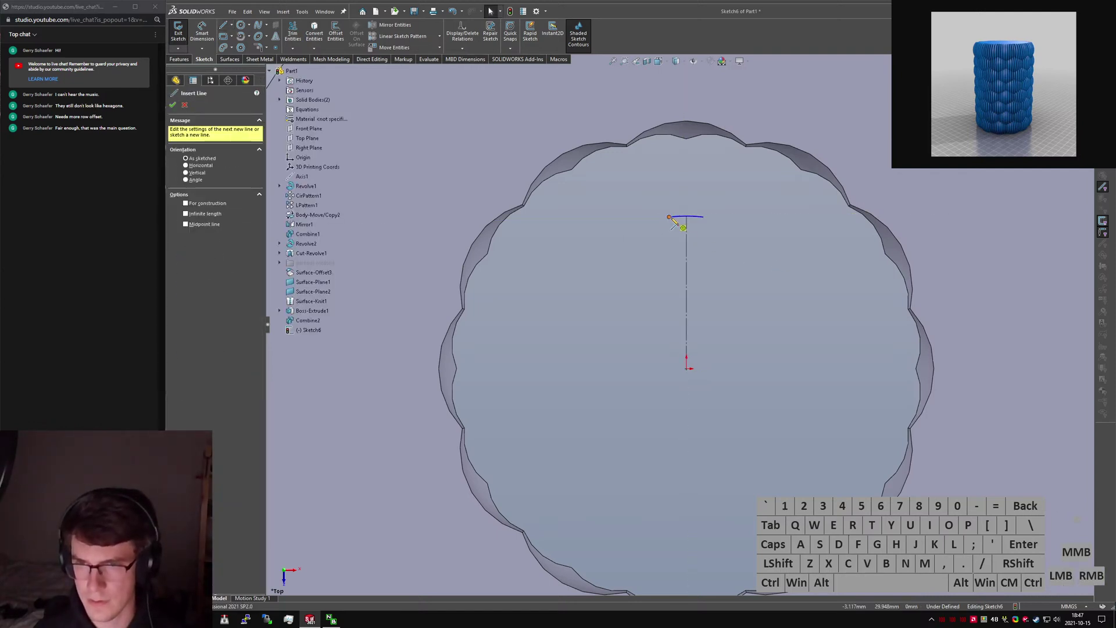
click(669, 216)
scroll(663, 174, up, 4)
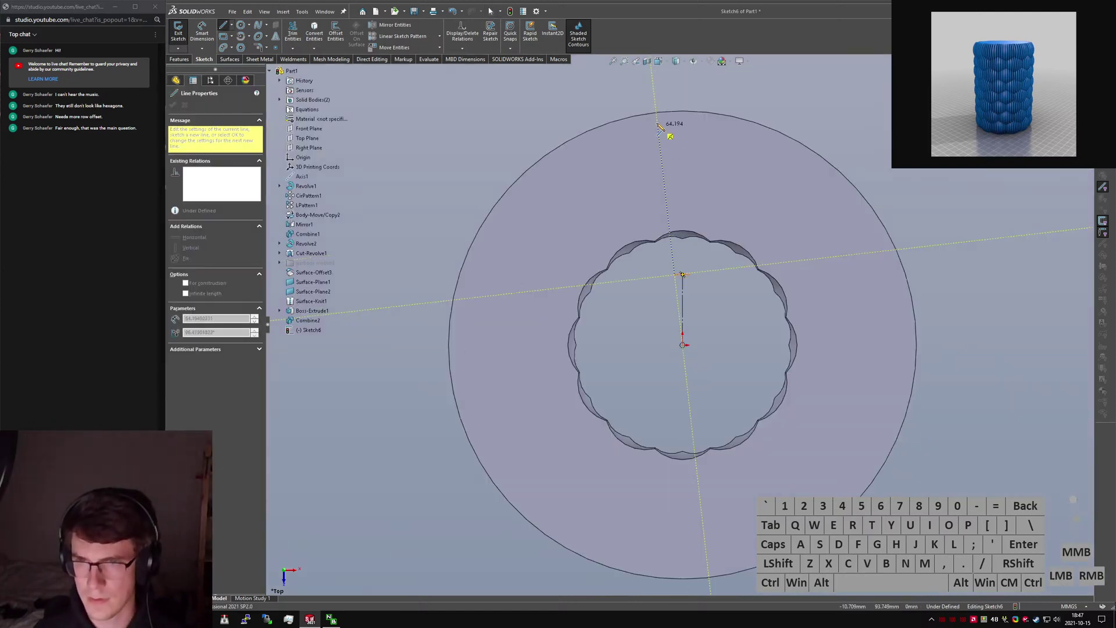
click(663, 161)
key(Escape)
right_drag(691, 271, 688, 269)
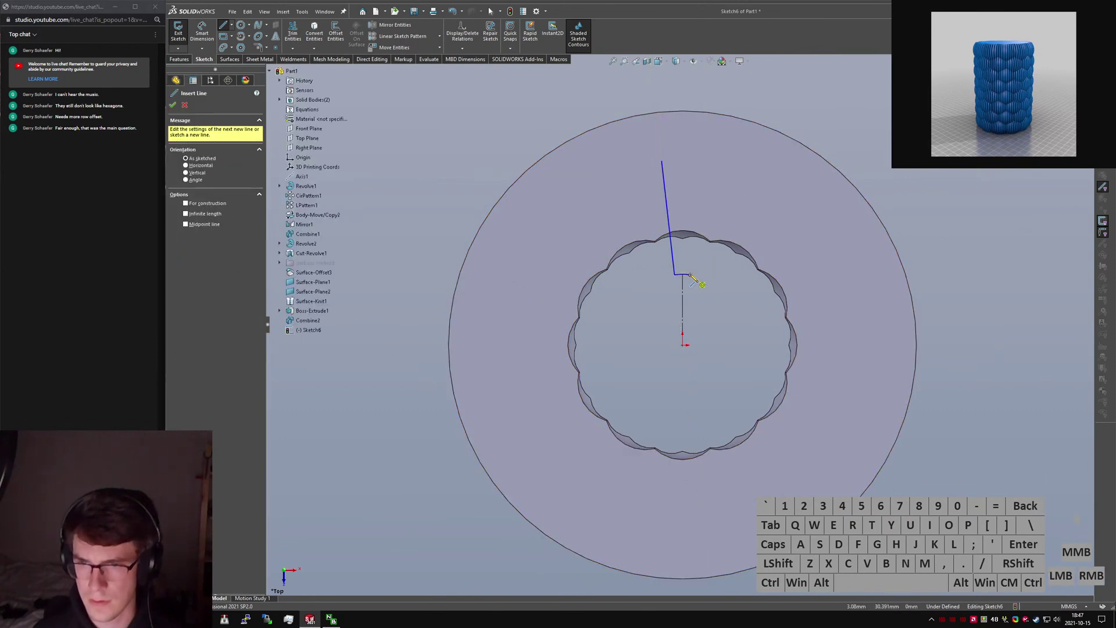
click(684, 274)
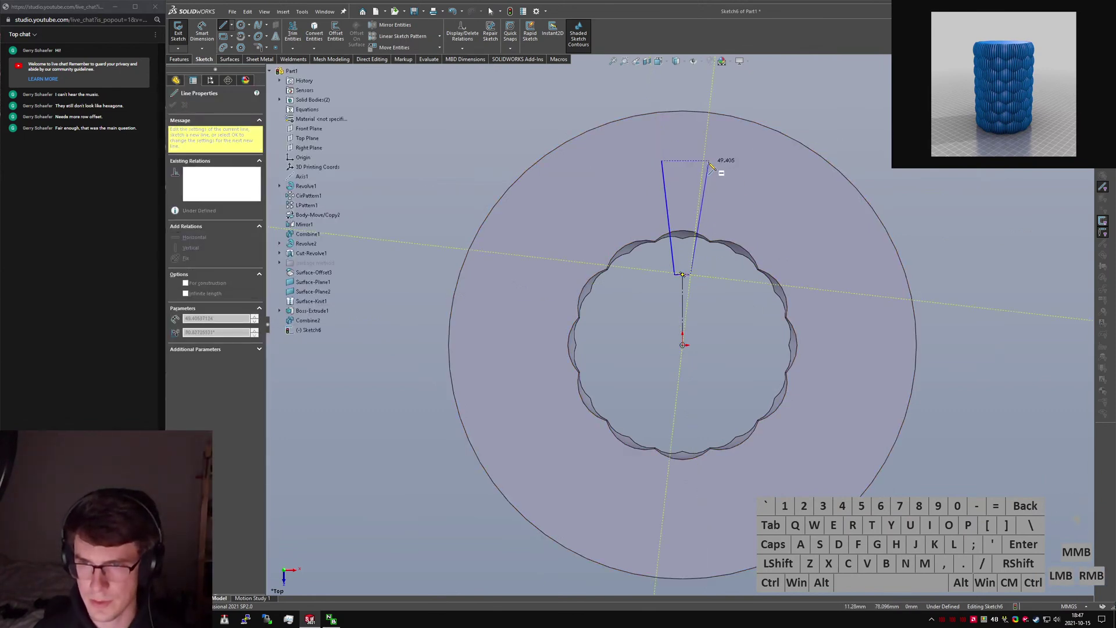
click(704, 161)
key(Escape)
scroll(698, 166, down, 3)
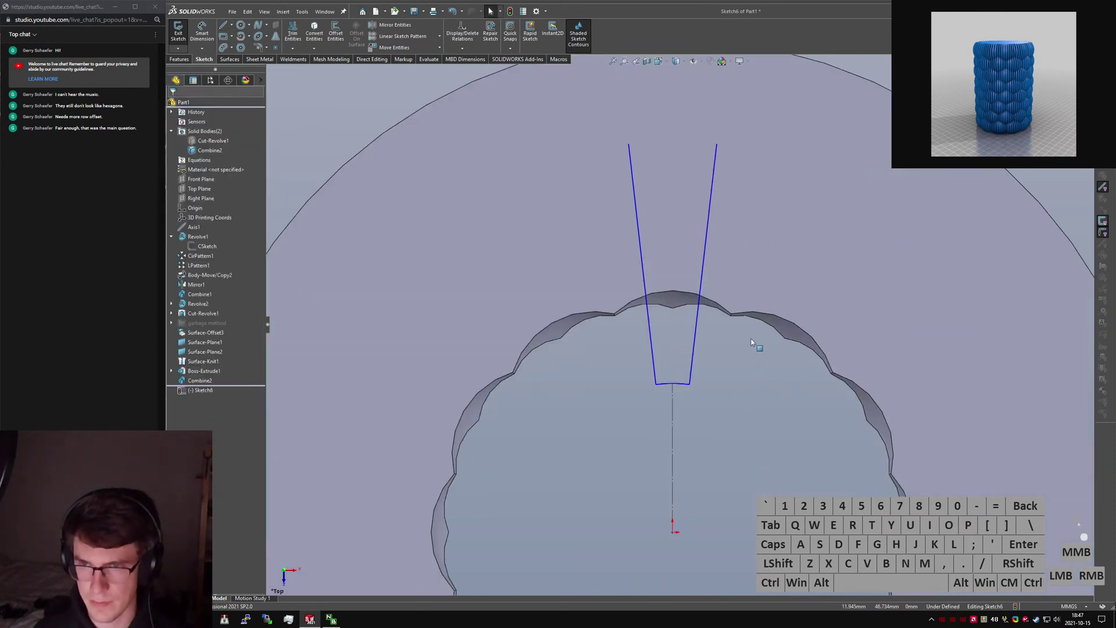
right_drag(616, 171, 622, 162)
click(629, 145)
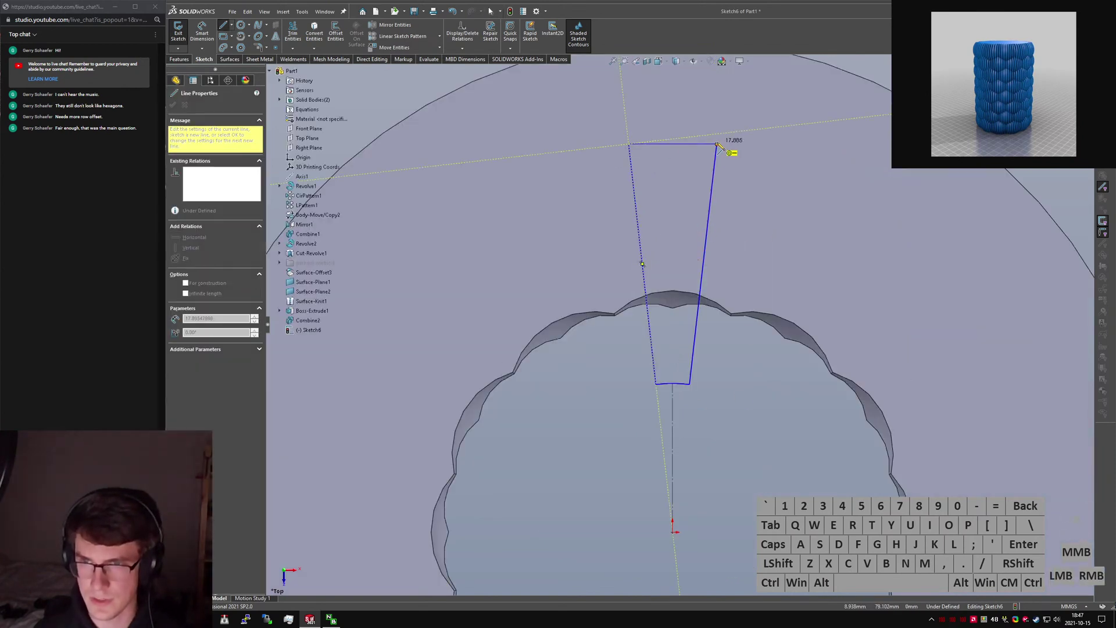
click(717, 144)
key(Escape)
Relate the wedge's side edges to the origin and make them symmetric.
click(690, 361)
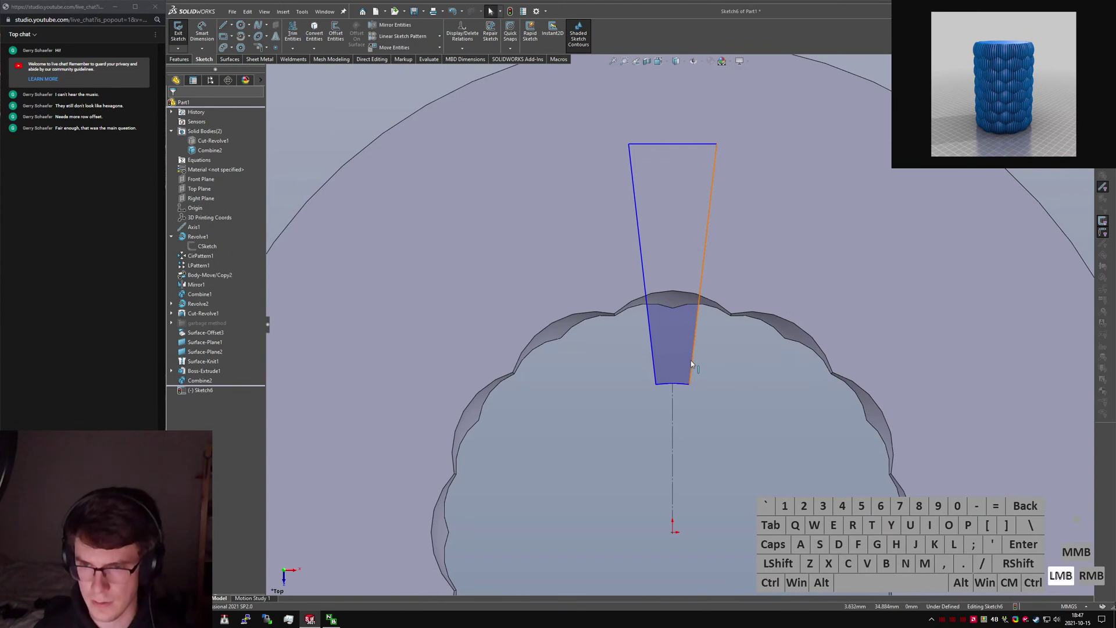
ctrl+click(673, 528)
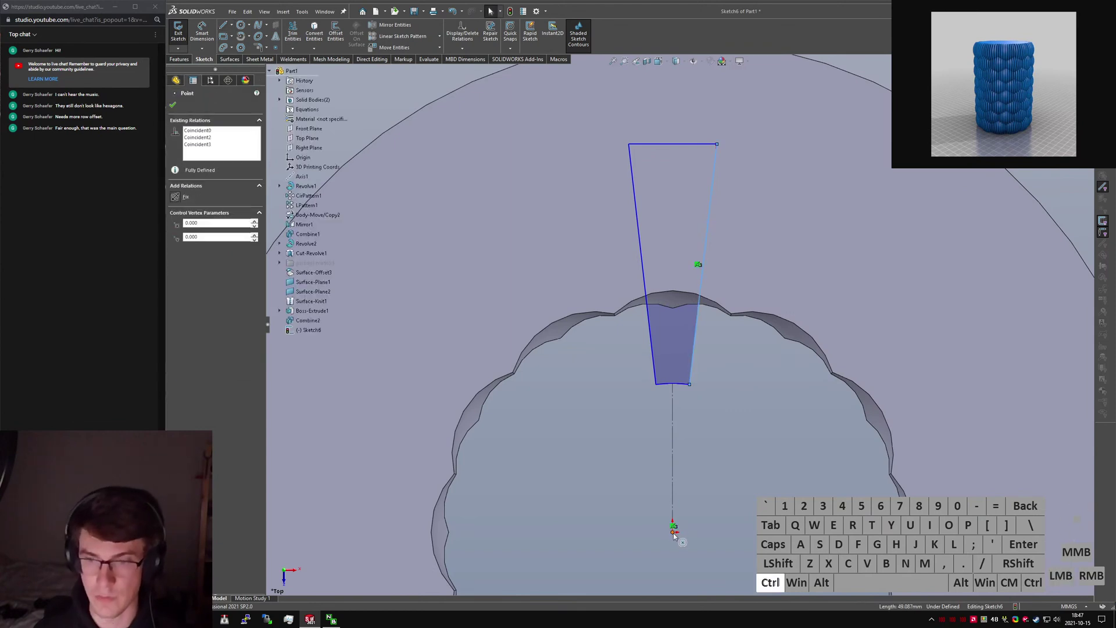
ctrl+click(728, 497)
key(d)
click(652, 332)
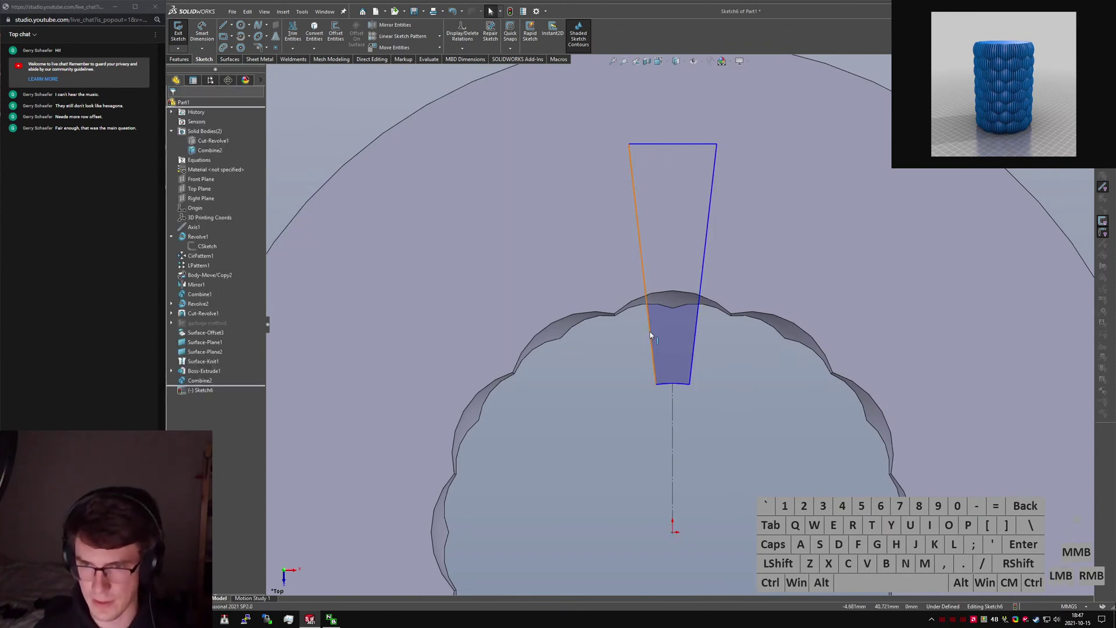
ctrl+click(672, 532)
key(ctrl+alt+d)
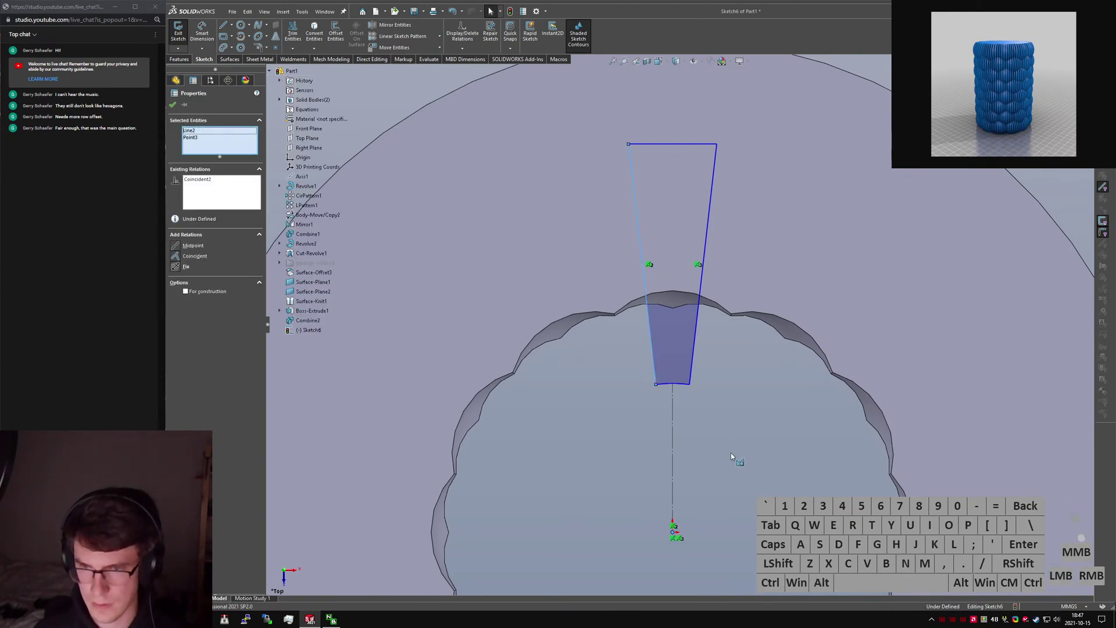
click(655, 369)
ctrl+click(675, 406)
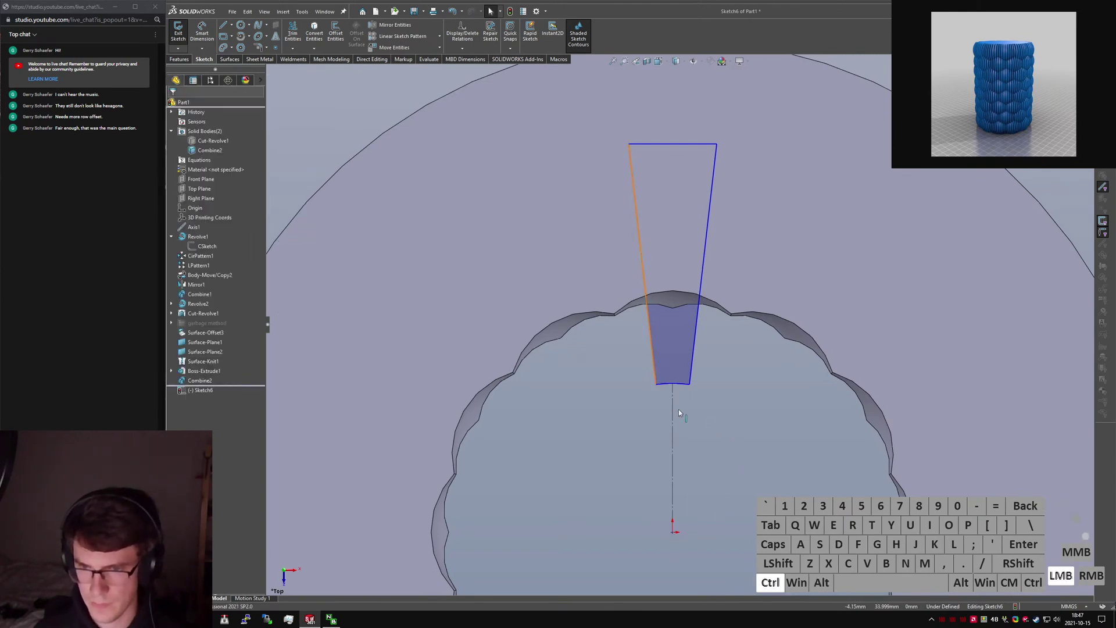
ctrl+click(692, 368)
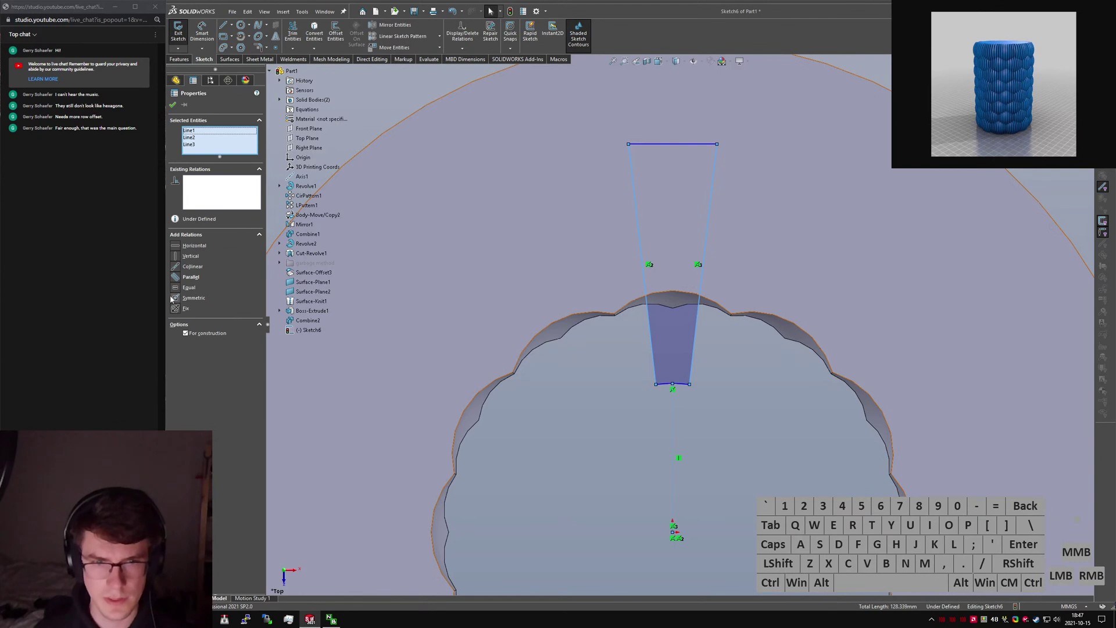
click(714, 523)
Add a vertical construction centreline to the top edge's midpoint and begin dimensioning it.
right_drag(702, 515, 648, 399)
drag(673, 383, 673, 145)
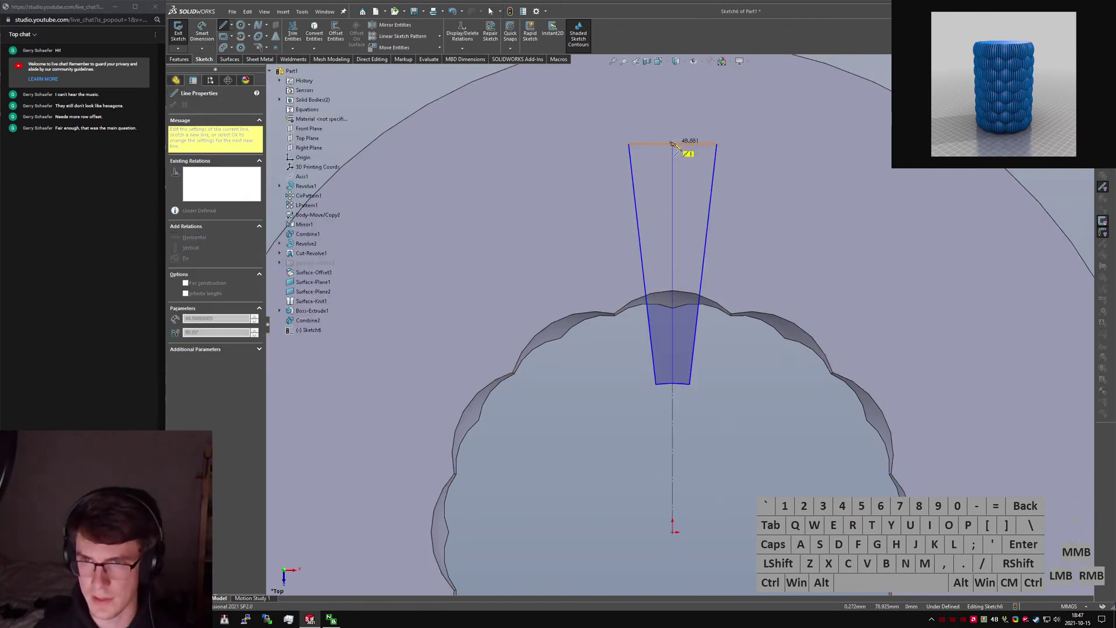
click(673, 165)
key(alt+c)
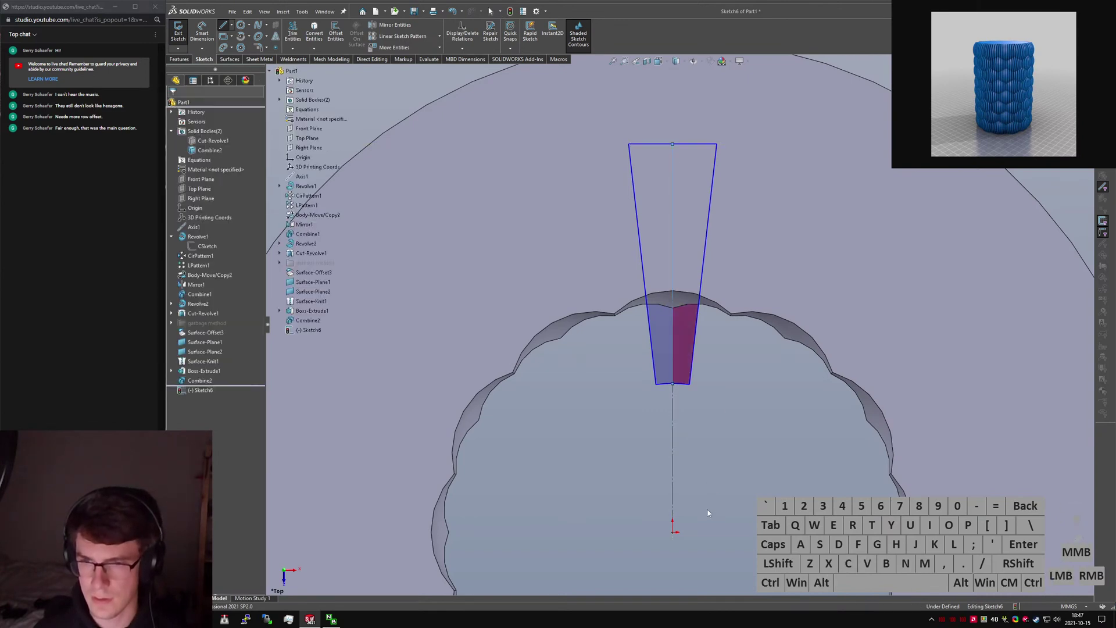
right_drag(706, 511, 682, 412)
click(677, 429)
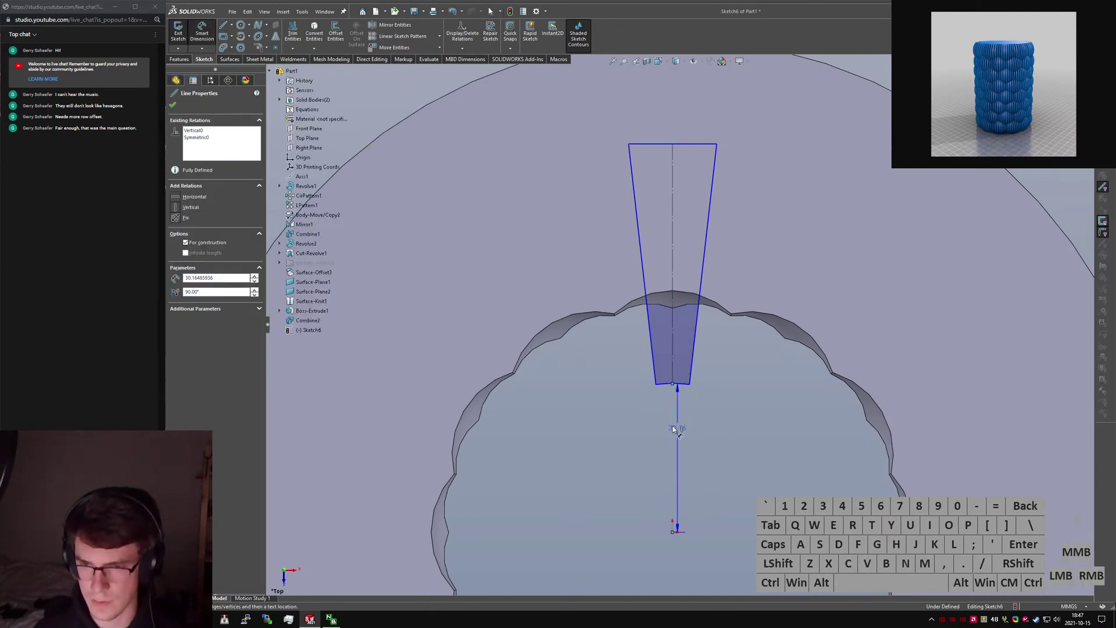
Link the wedge's offset-from-origin dimension to "OD@CSketch"/2, giving 25.00.
click(777, 466)
text(=")
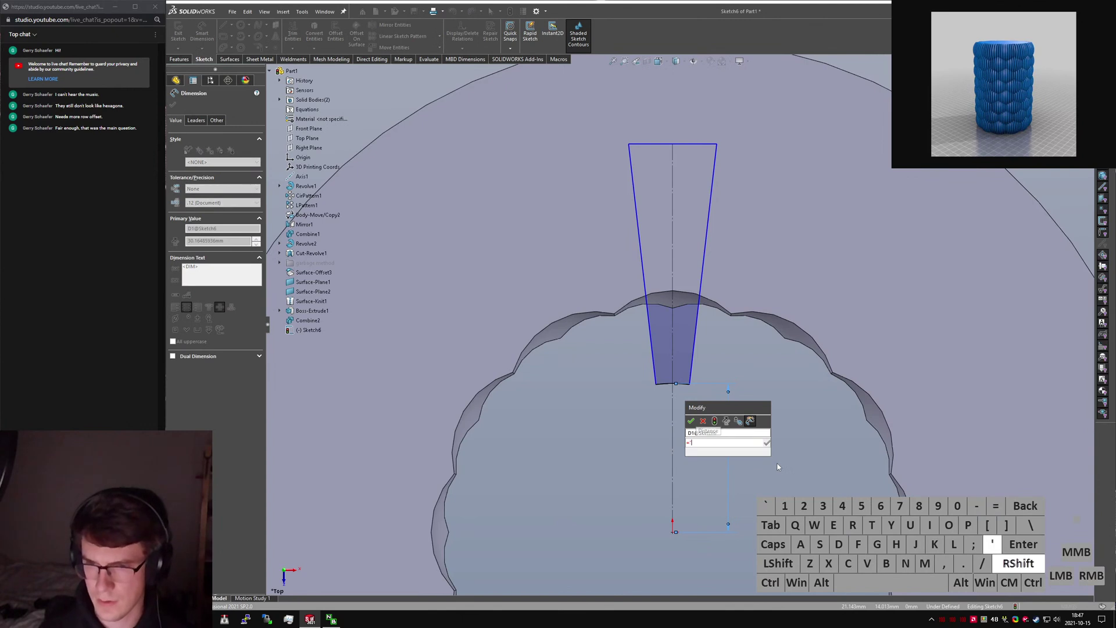
key(BackSpace)
text("OD@CSketch")
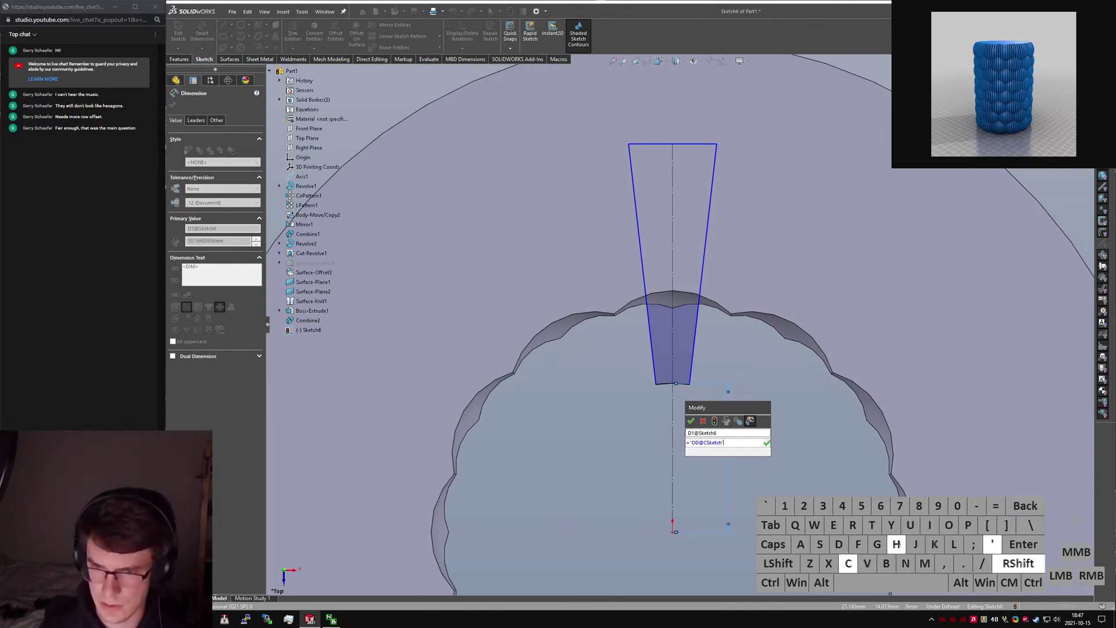
key(Return)
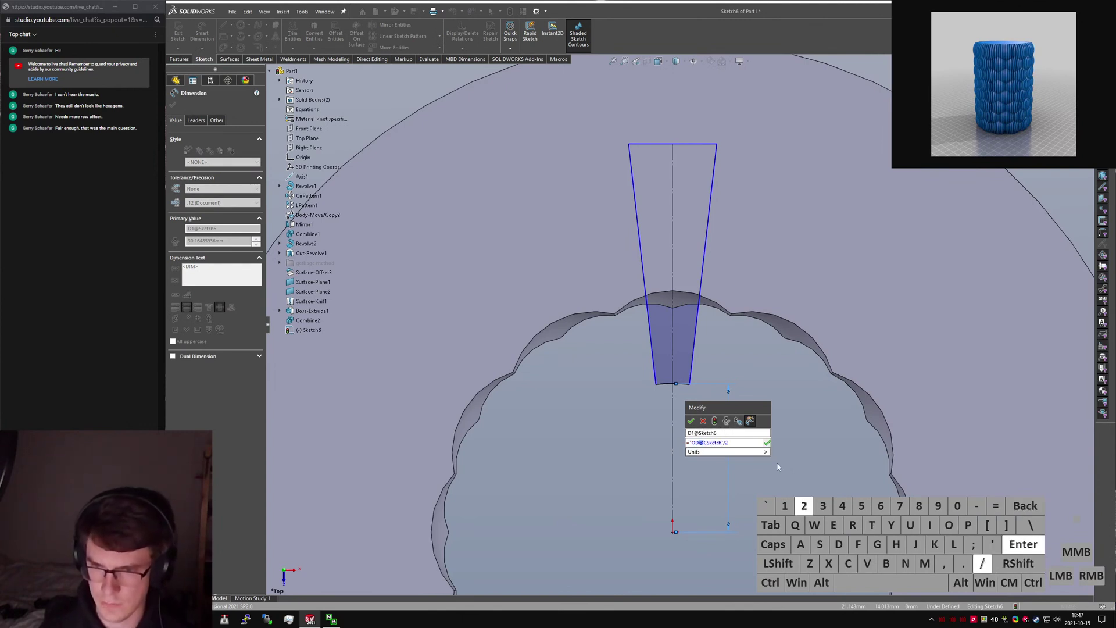
key(Return)
double_click(729, 367)
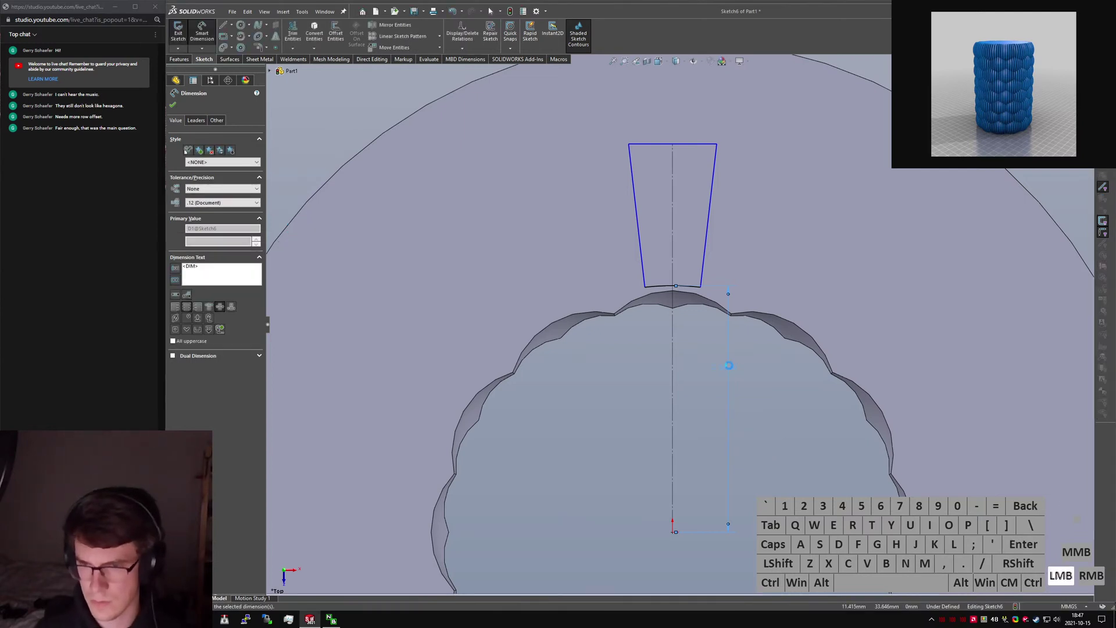
click(743, 375)
text(/2)
key(Return)
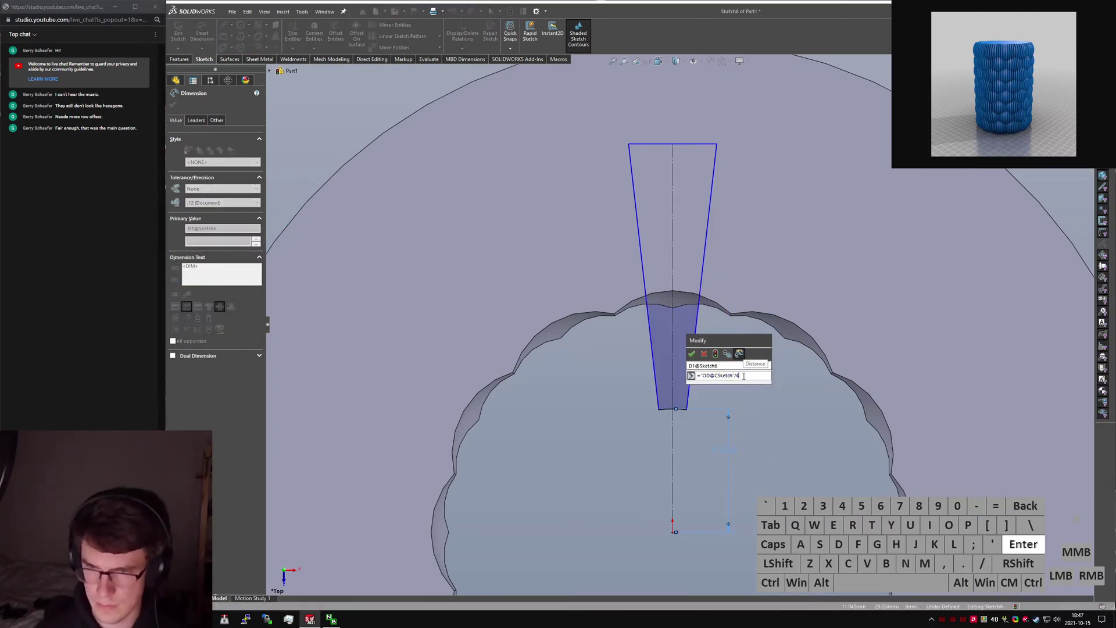
click(673, 321)
click(671, 318)
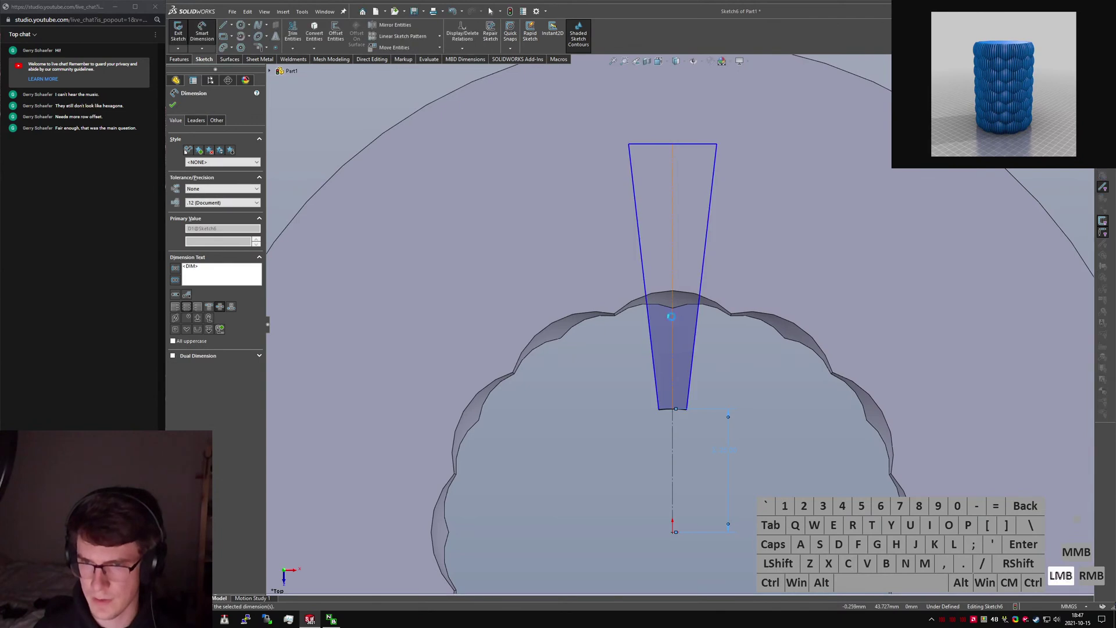
Dimension the wedge height as "OD@CSketch"/2, giving 50.00.
click(788, 281)
double_click(789, 279)
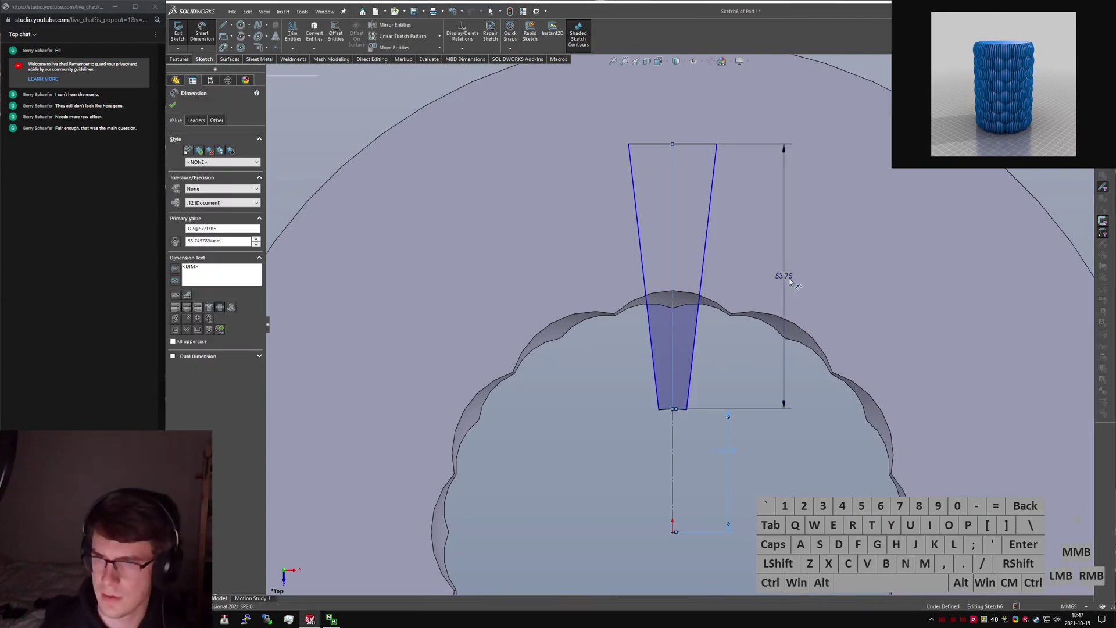
text(="OD@S)
key(BackSpace)
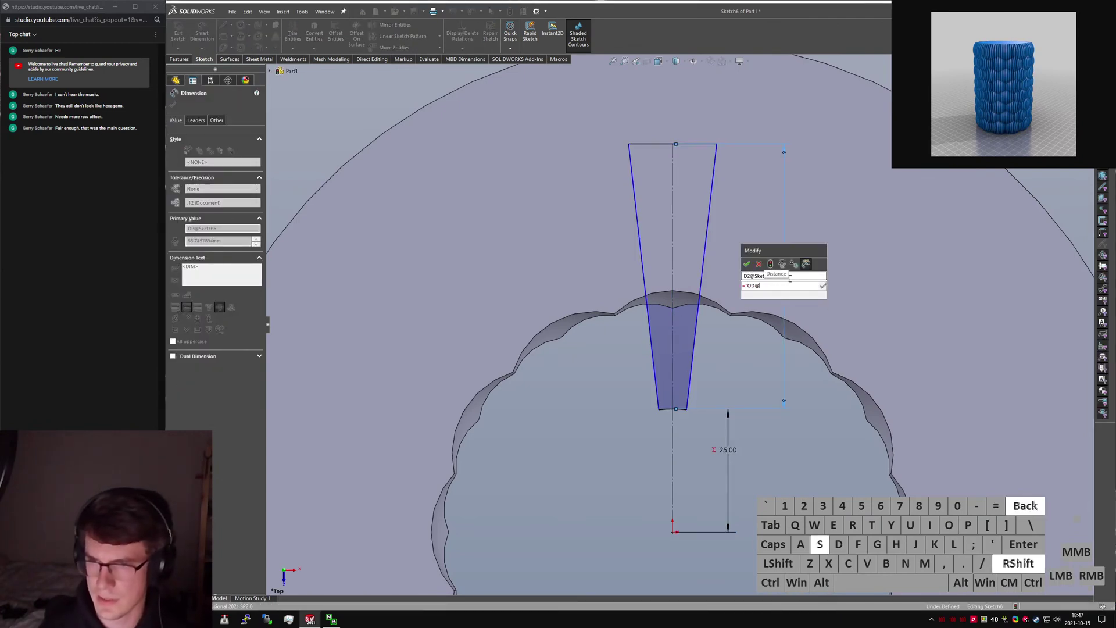
text(Csketch"/2)
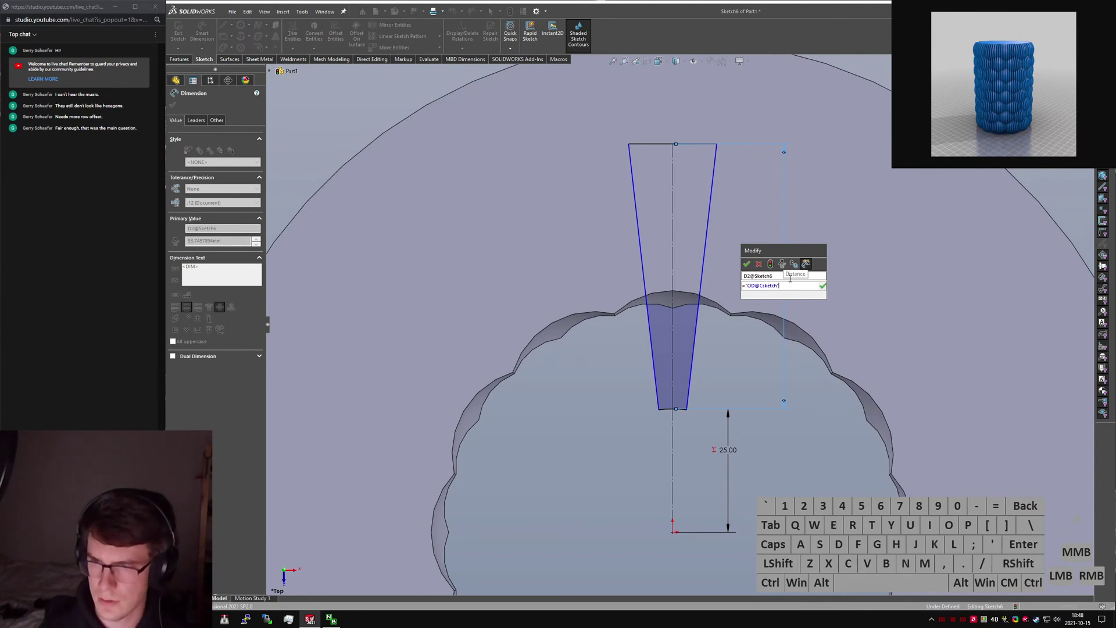
key(Return)
click(716, 436)
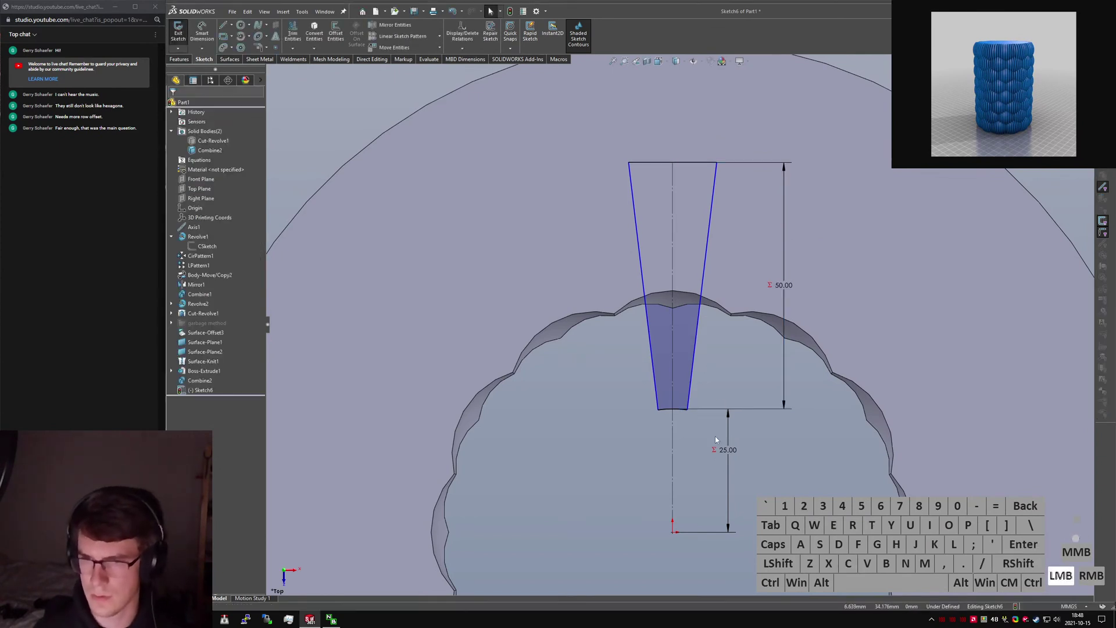
Select the wedge's left and right slanted side edges.
right_drag(715, 436, 668, 381)
key(Escape)
click(673, 440)
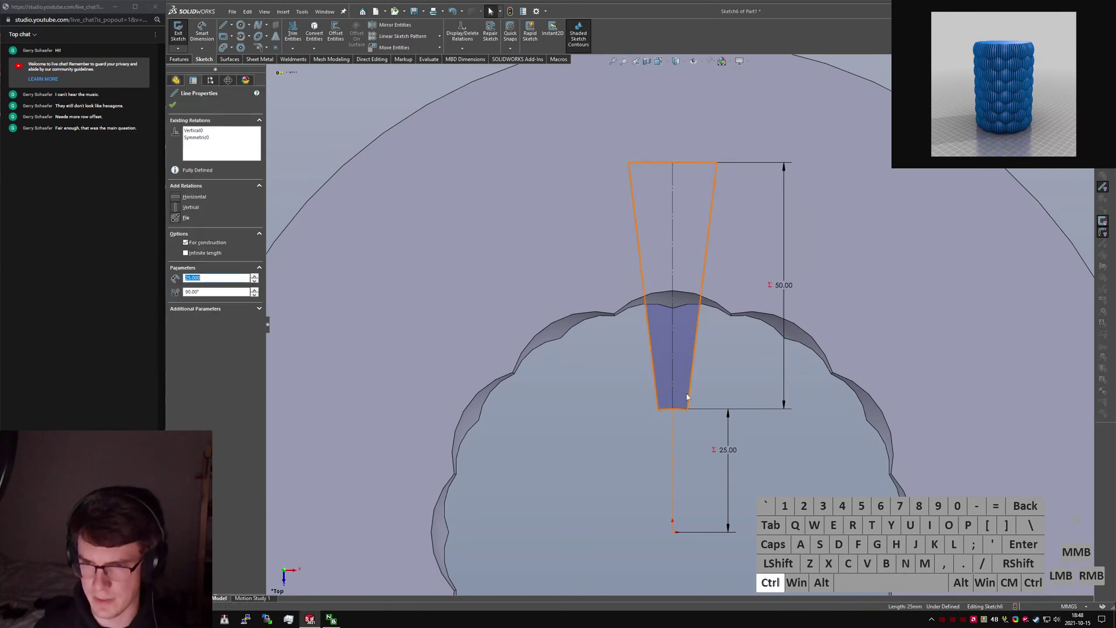
ctrl+click(690, 396)
ctrl+click(656, 387)
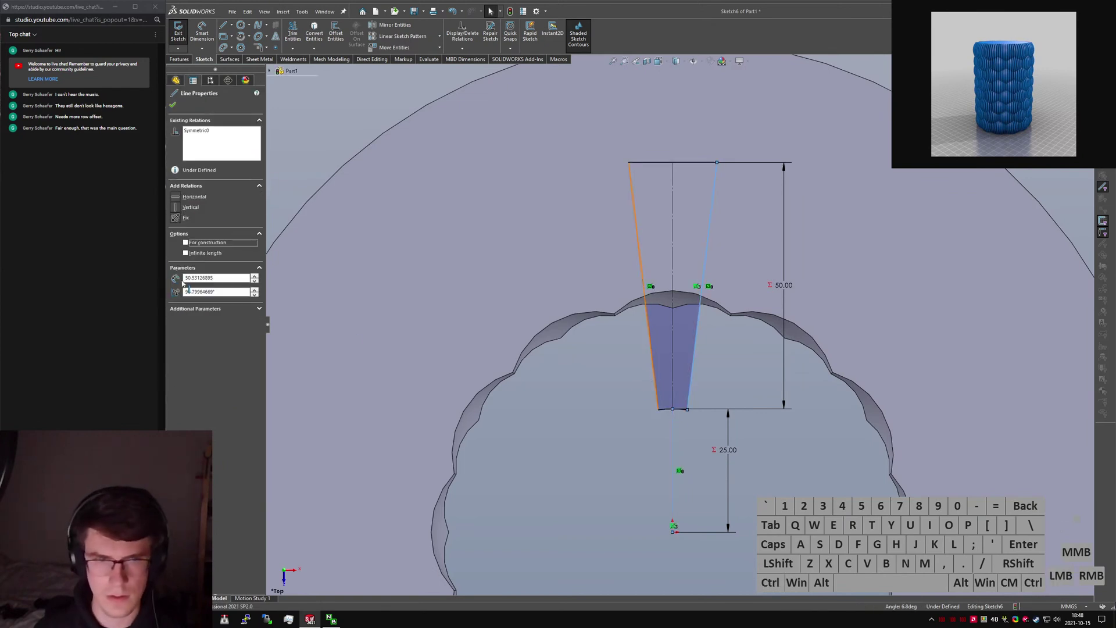
click(571, 464)
Add a 13.6° angle dimension between the wedge sides, then delete it.
right_drag(574, 466, 591, 395)
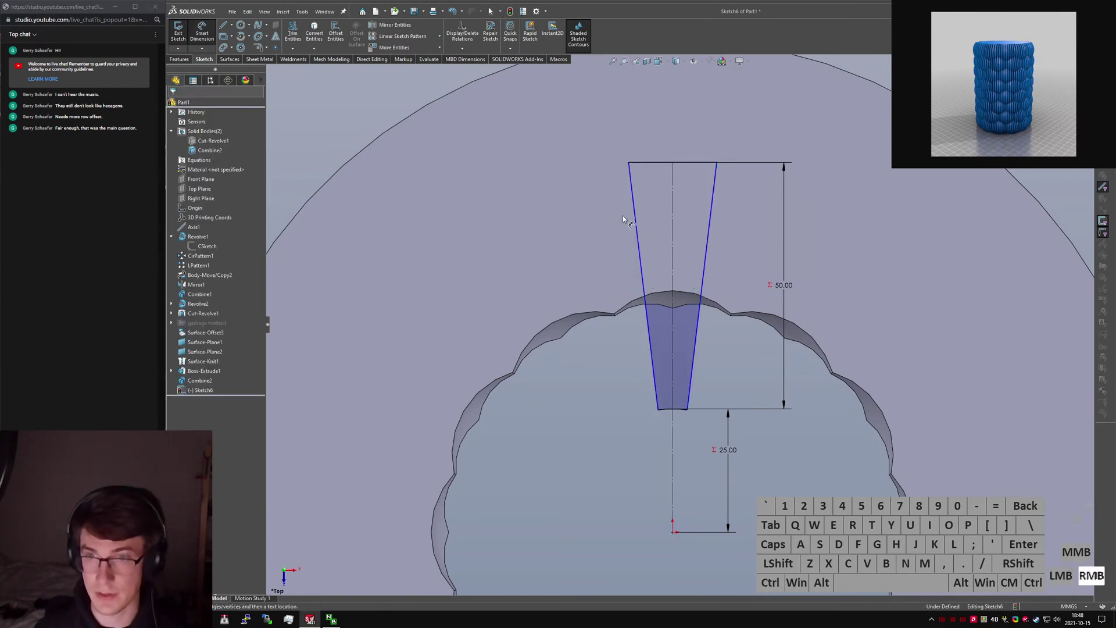
click(635, 216)
click(714, 202)
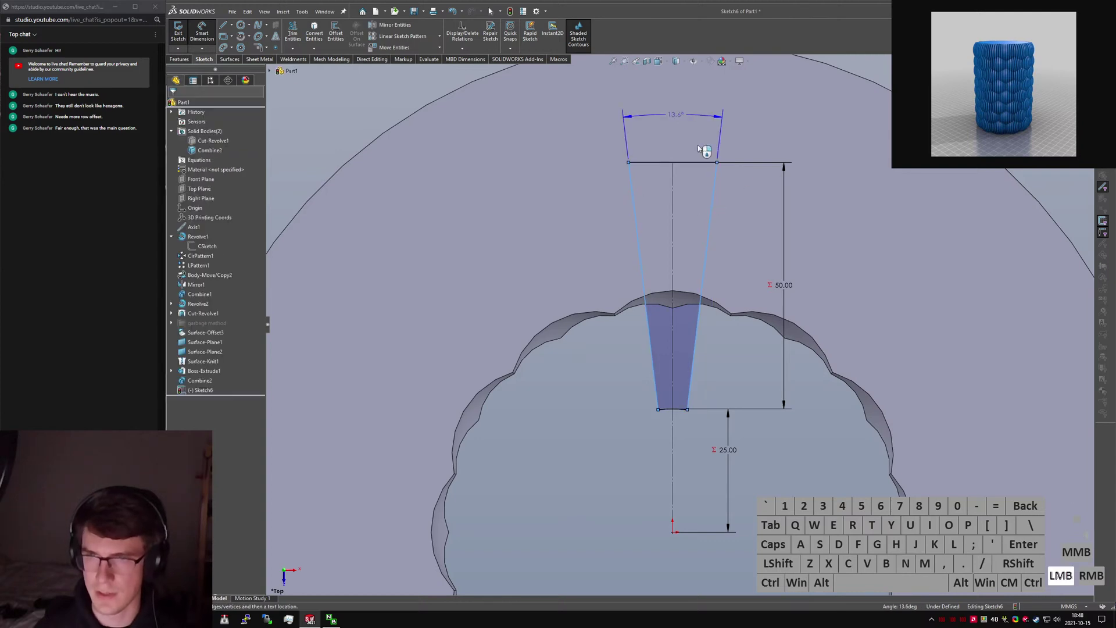
click(733, 172)
key(Escape)
key(Escape)
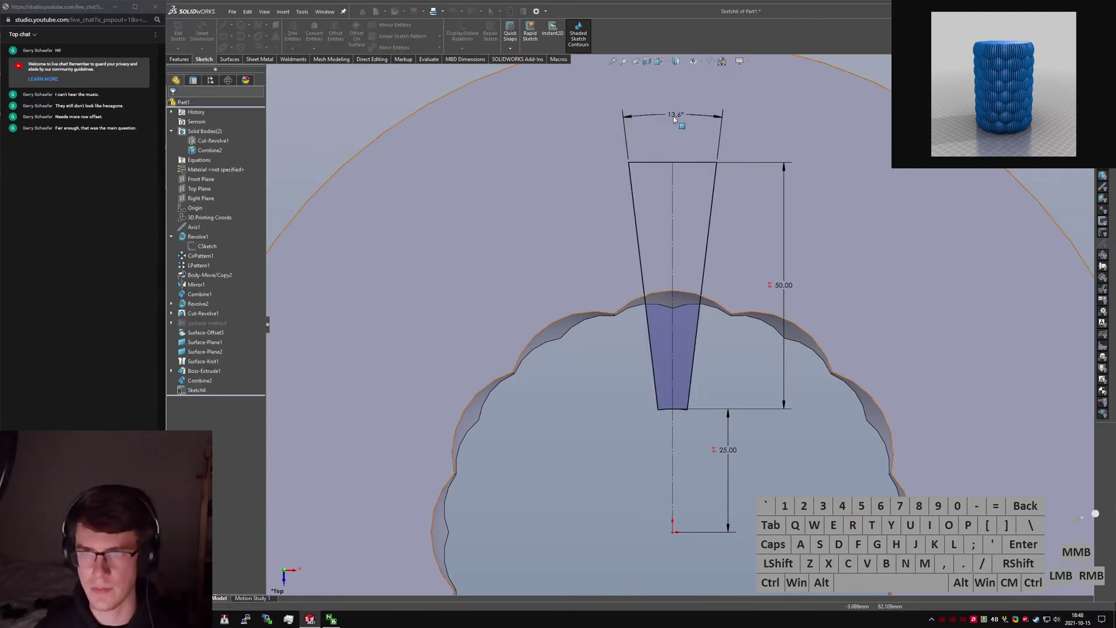
click(674, 116)
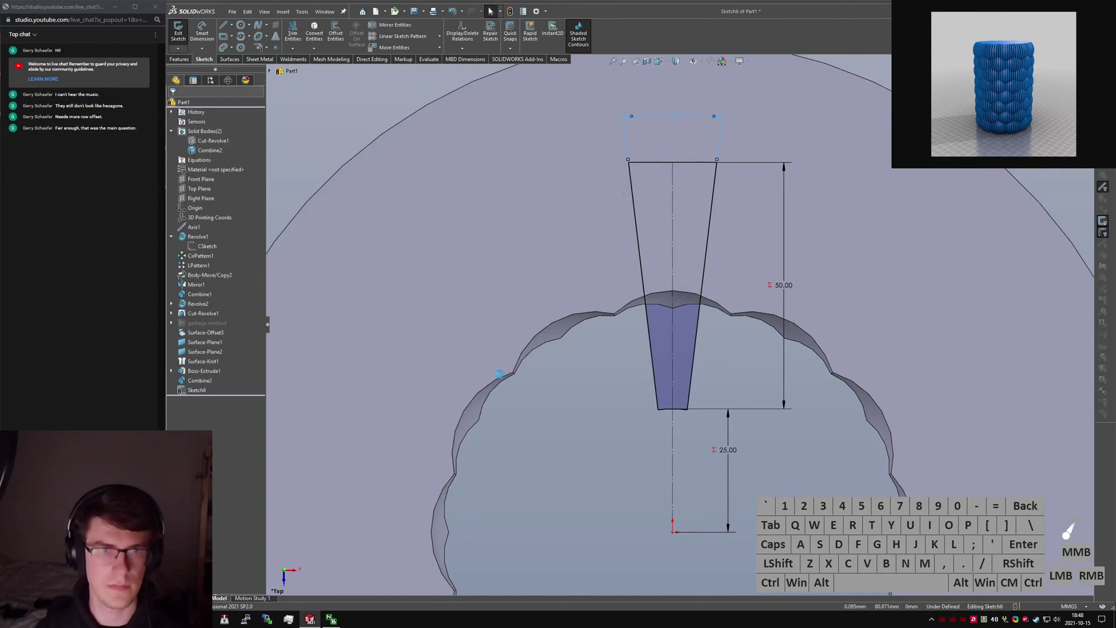
key(Delete)
right_click(190, 121)
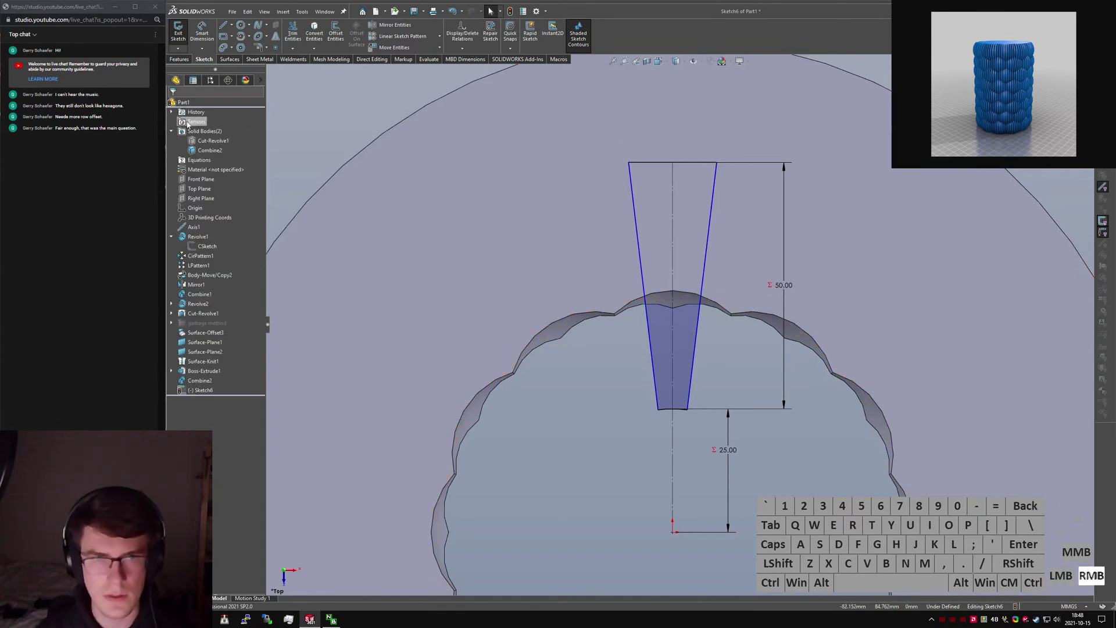
Create the global variable NumFins = 120 in the Equations manager and apply it.
click(435, 374)
key(e)
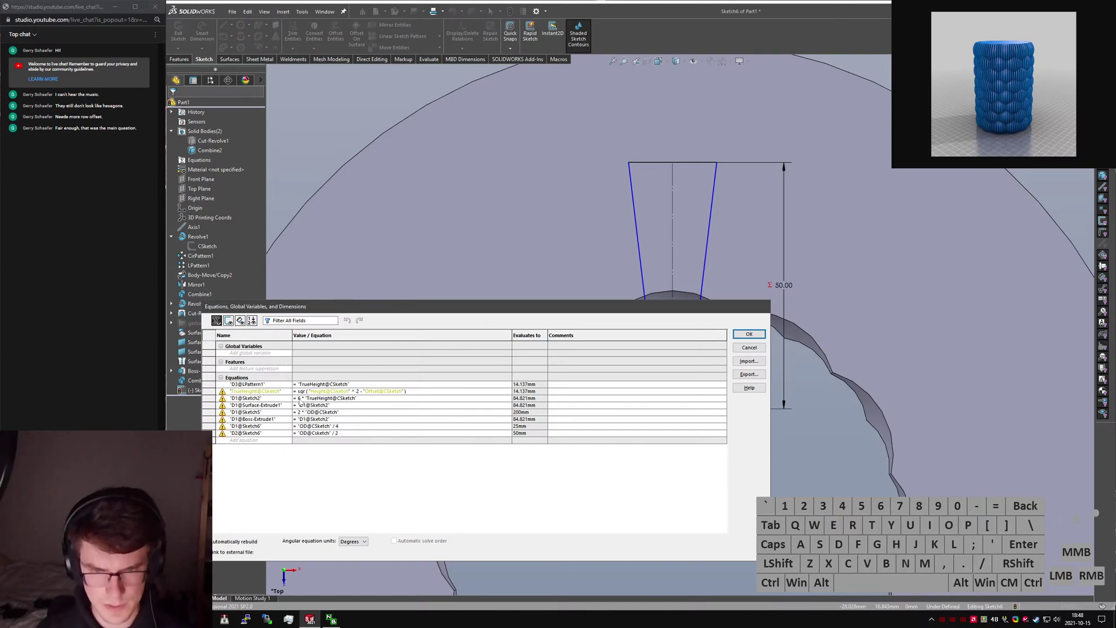
mouse_move(383, 396)
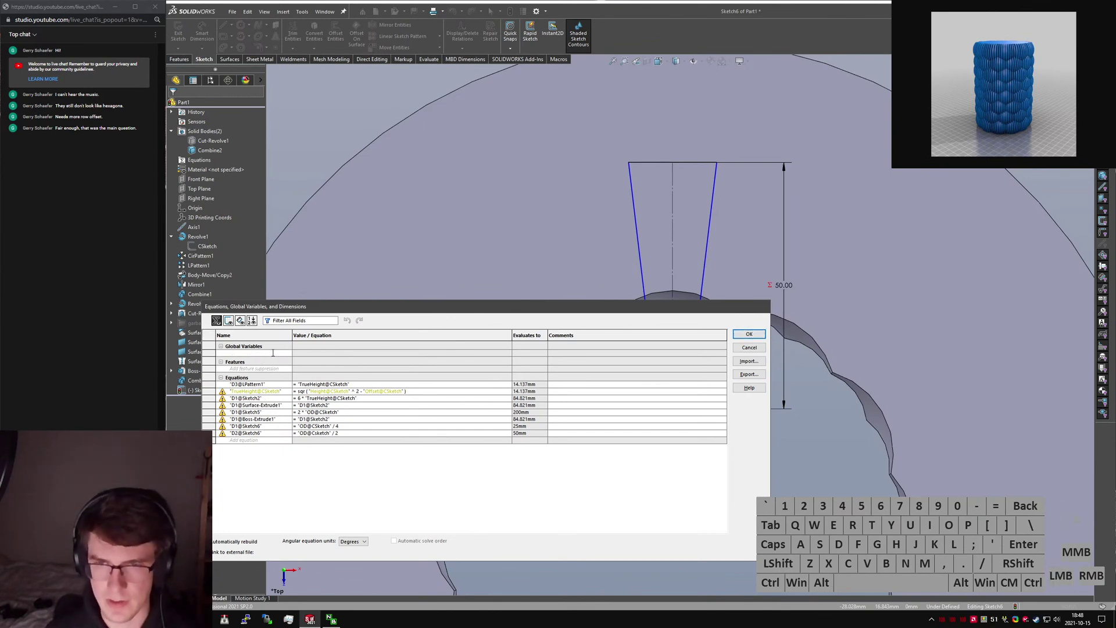
text(Fins)
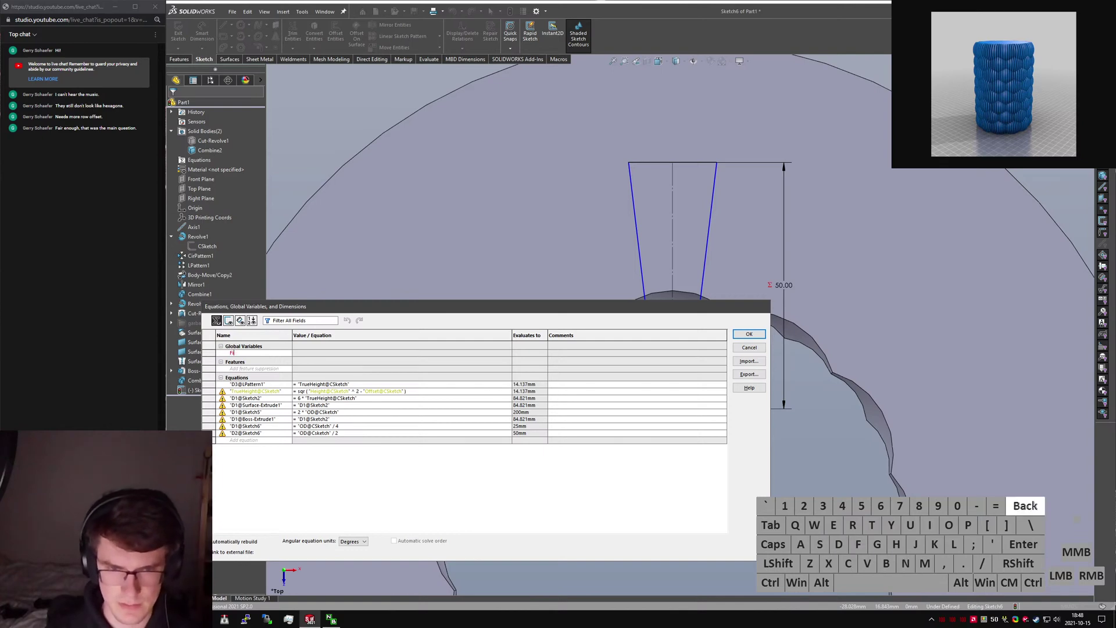
key(BackSpace)
key(BackSpace)
text(Nu)
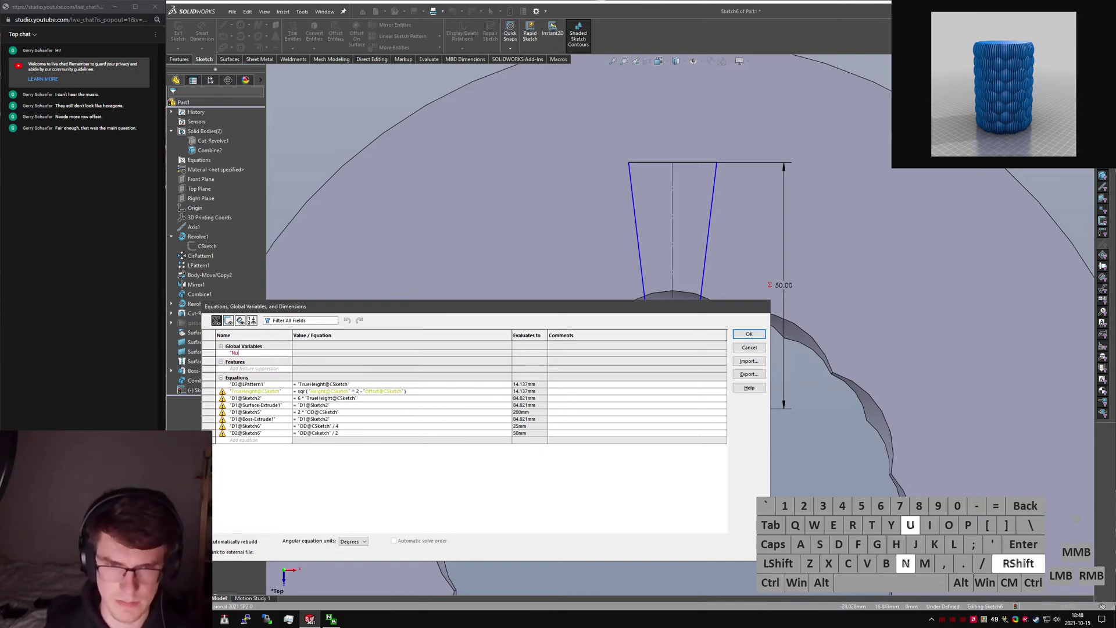
text(mFins)
key(Return)
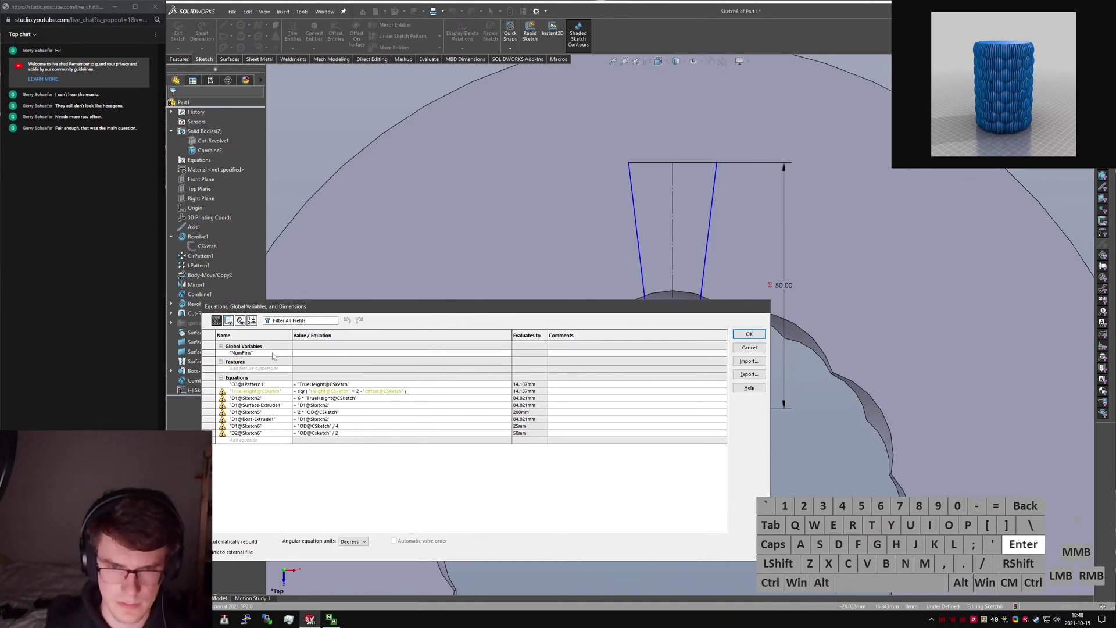
text(120)
key(Return)
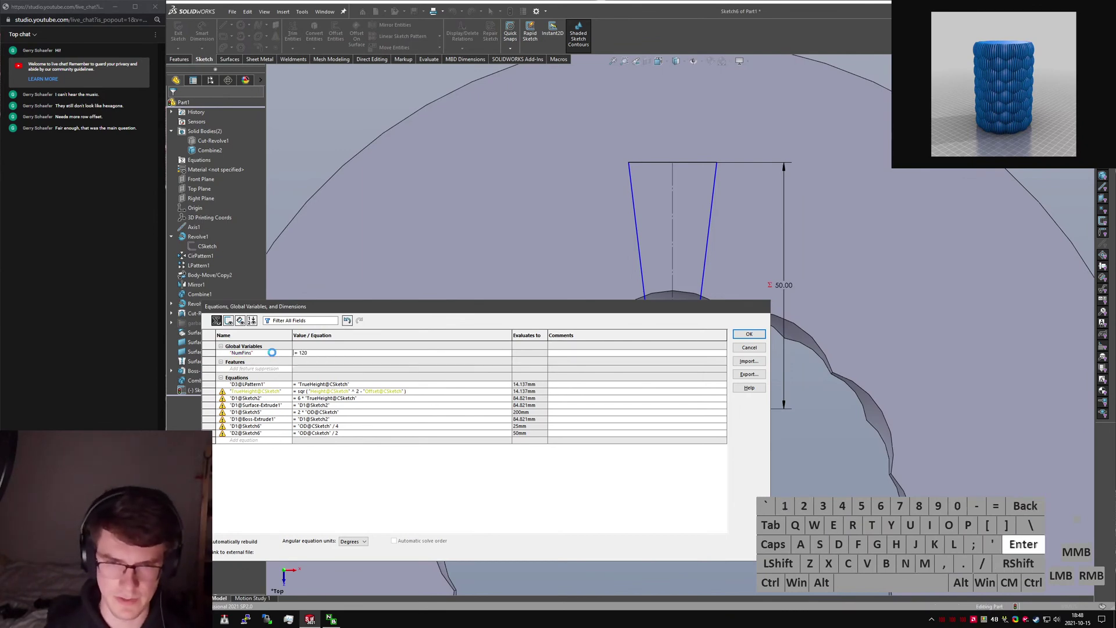
click(749, 334)
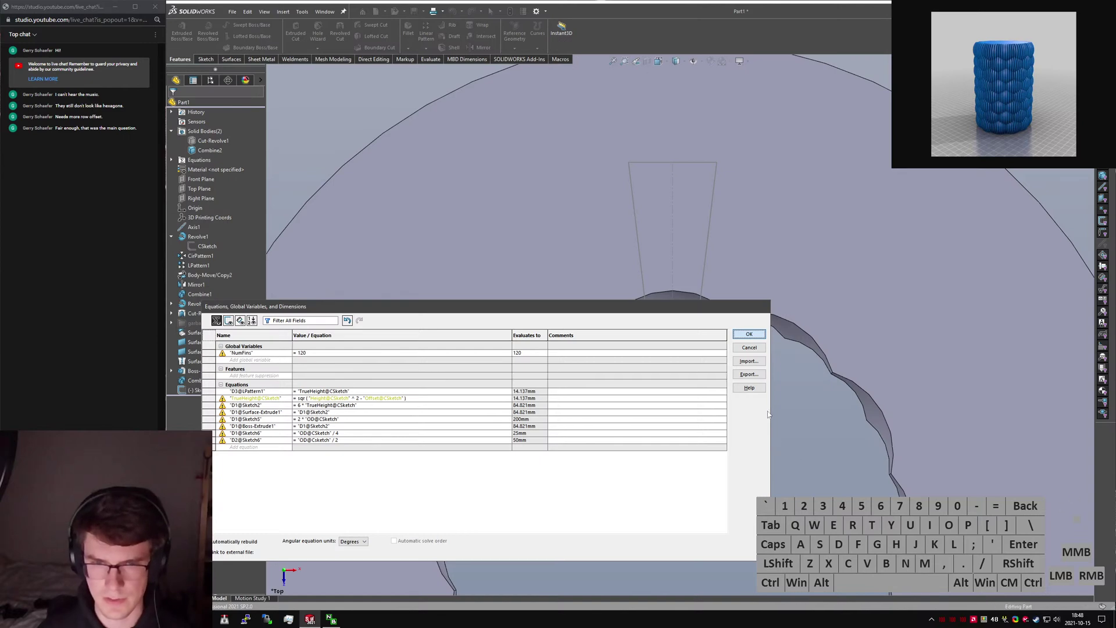
click(707, 455)
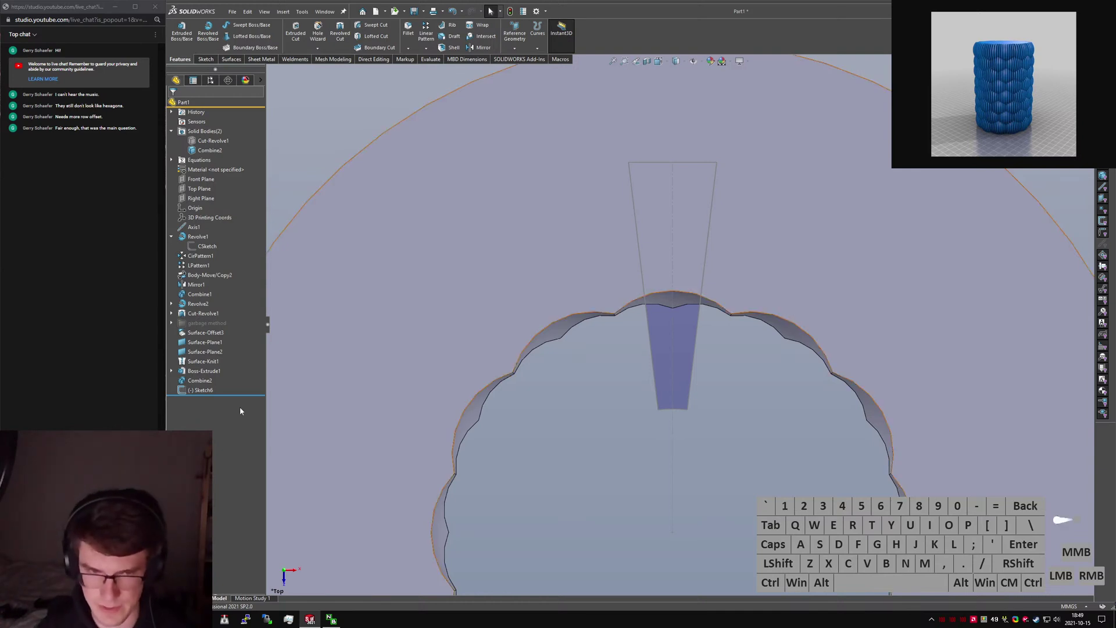
Reopen Sketch6 and set the wedge's side angle to =360/(2*"NumFins"), making it 1.5°.
click(192, 391)
click(199, 366)
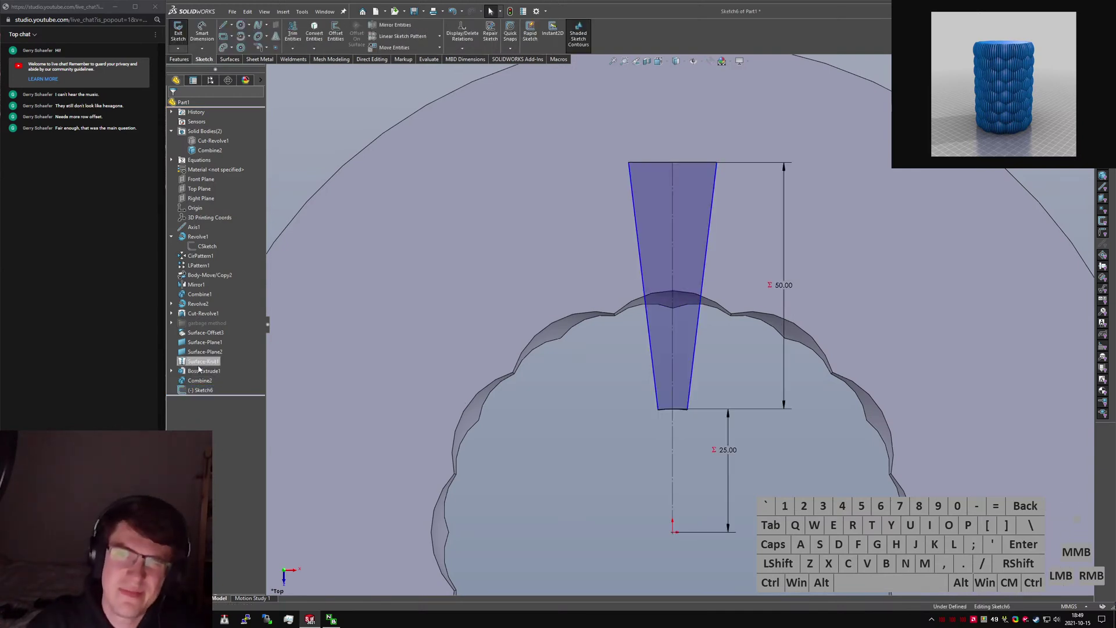
right_drag(549, 495, 632, 207)
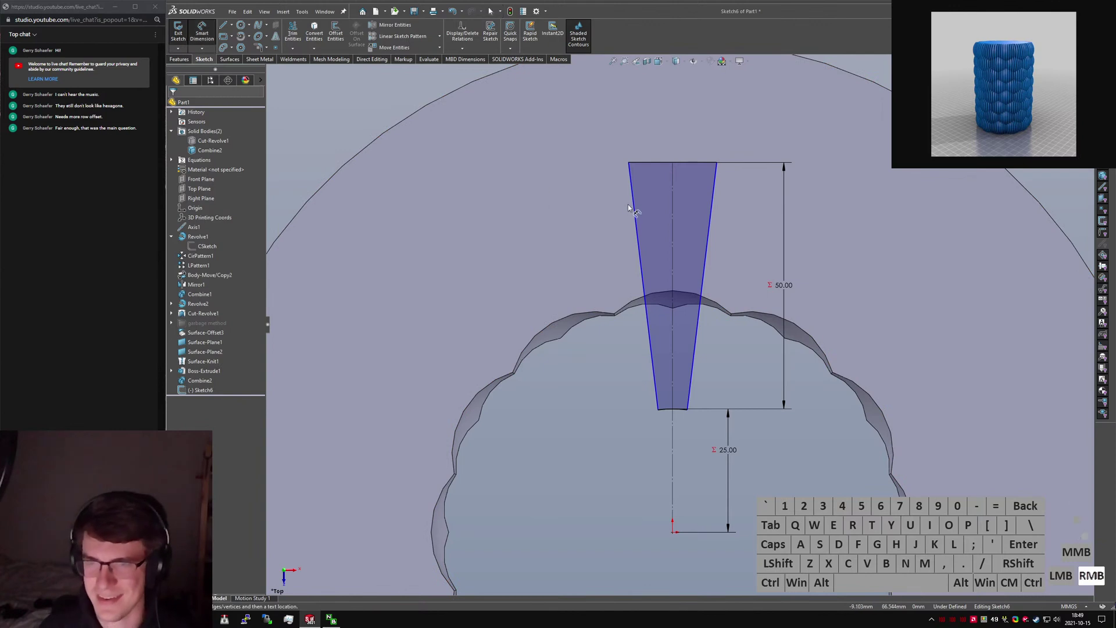
click(634, 207)
click(715, 205)
click(732, 124)
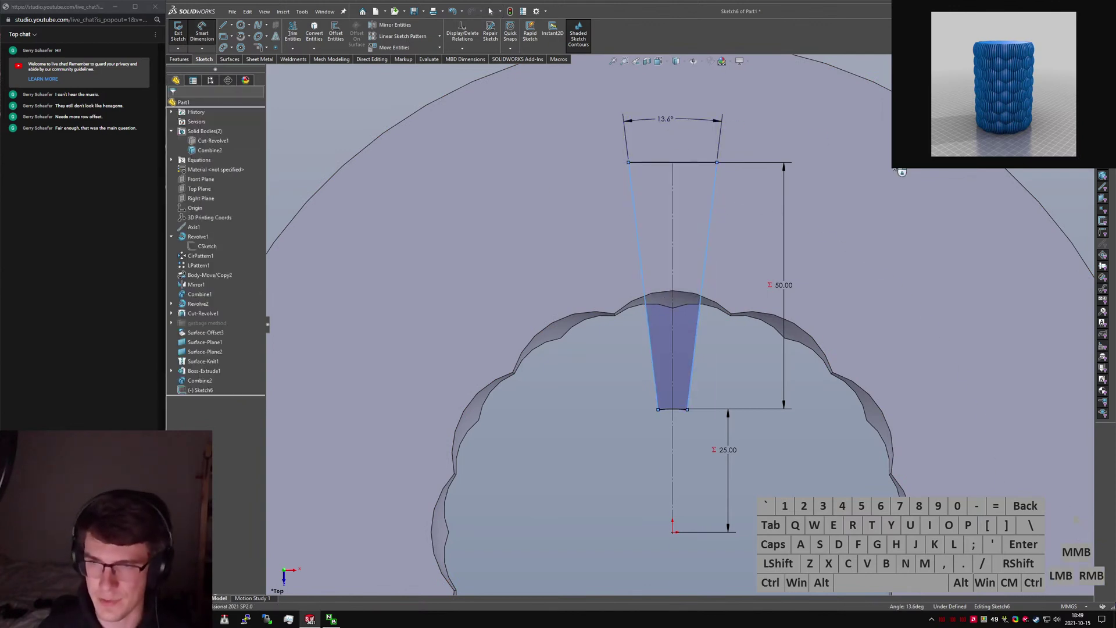
text(=360/)
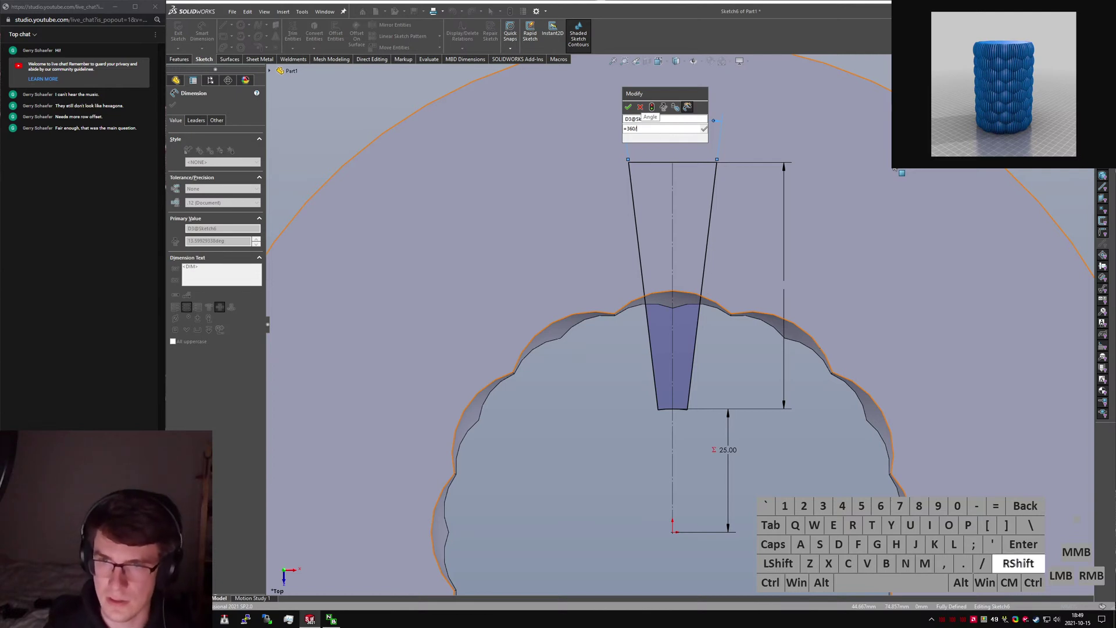
text((2)
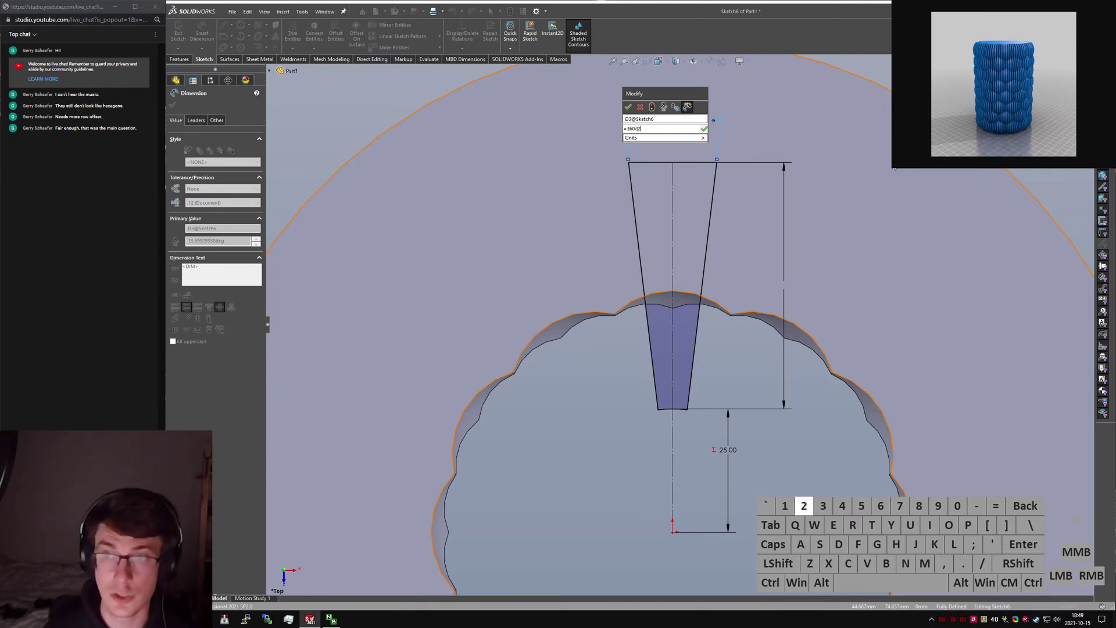
text(*"NumFins"))
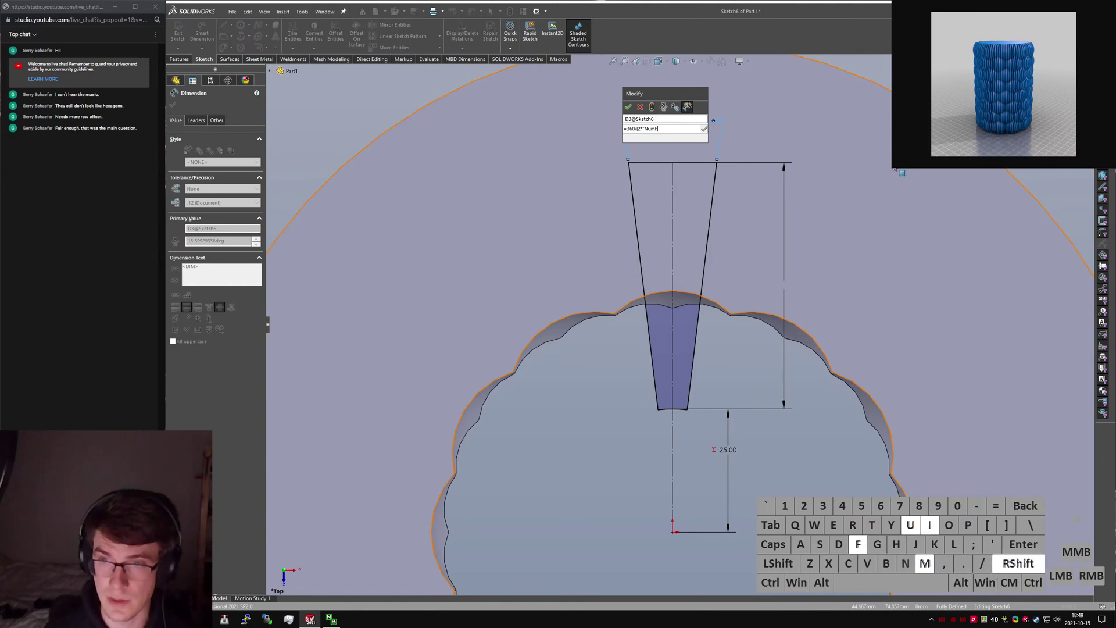
click(628, 108)
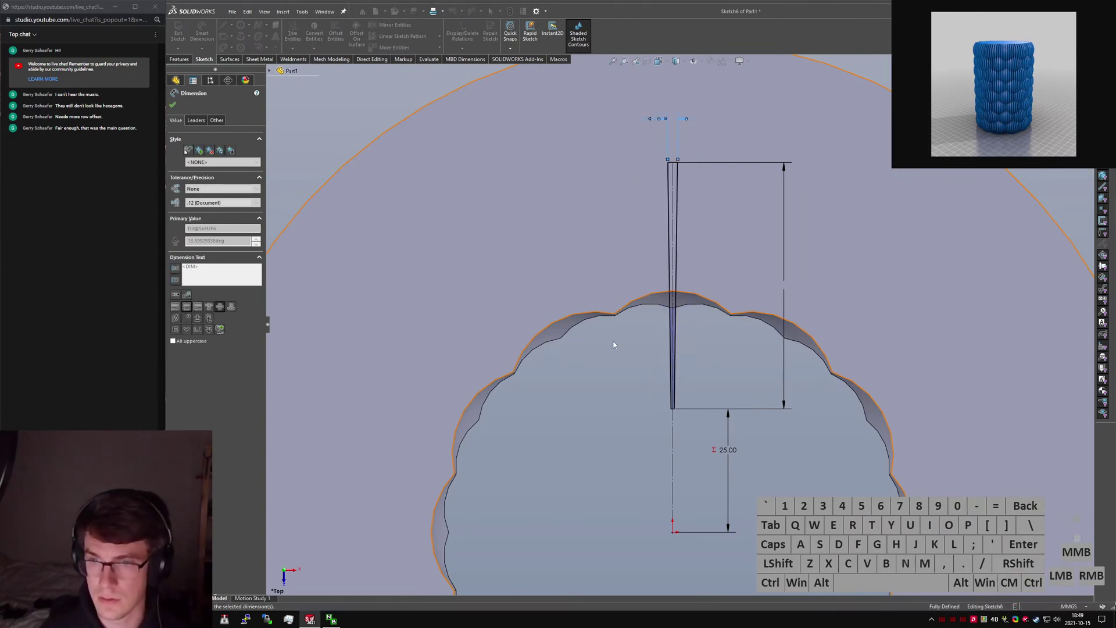
click(173, 105)
click(180, 59)
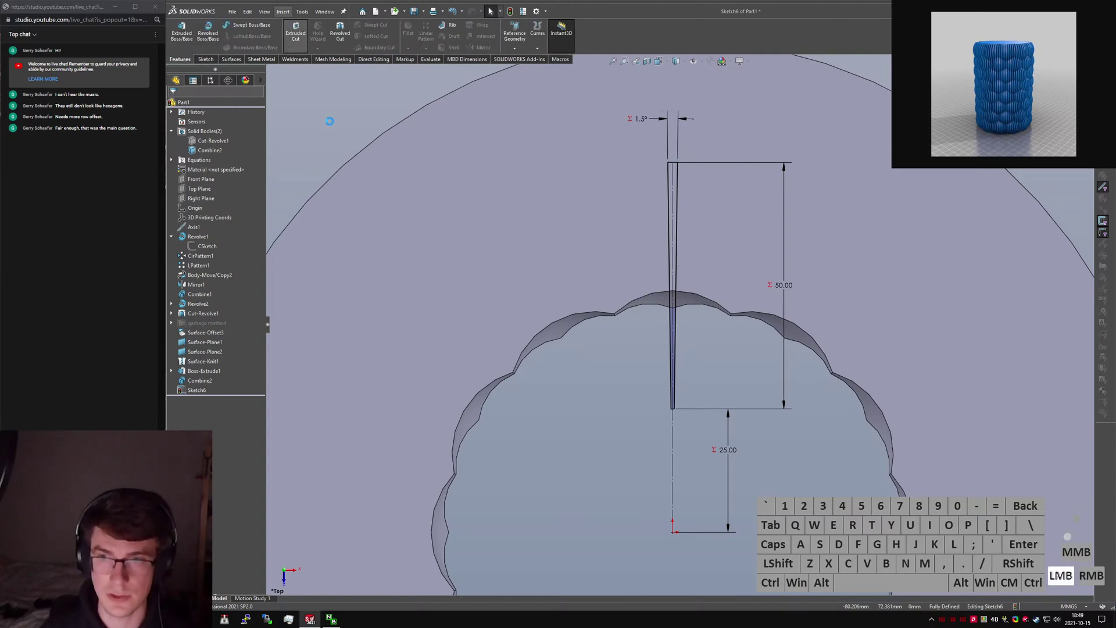
Cut the wedge slot through all, both directions, into the vase body.
click(221, 157)
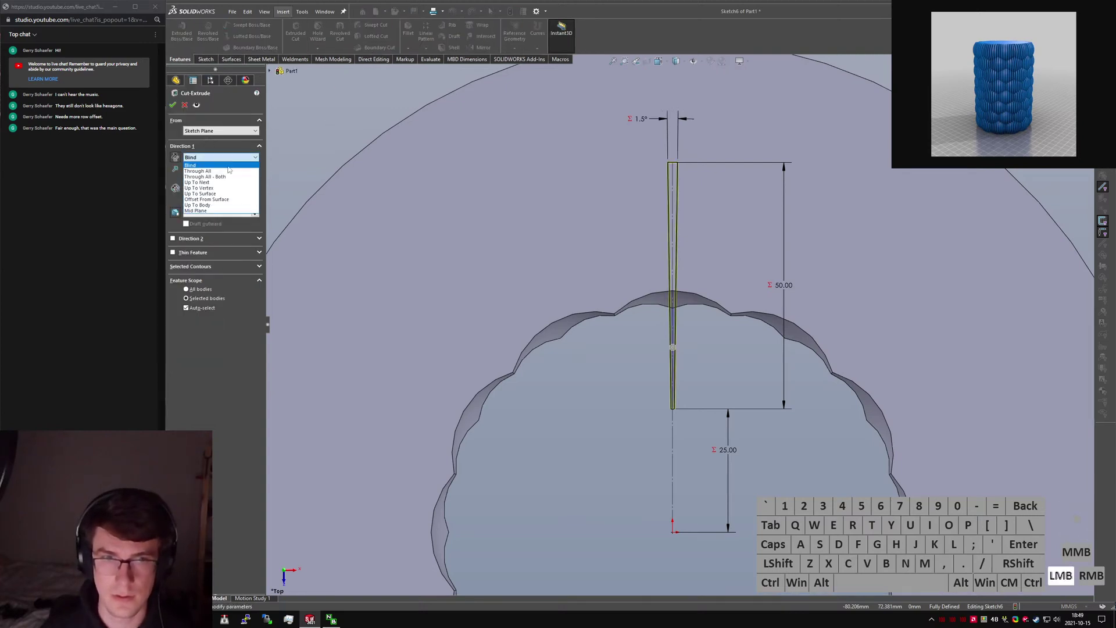
click(212, 172)
click(480, 323)
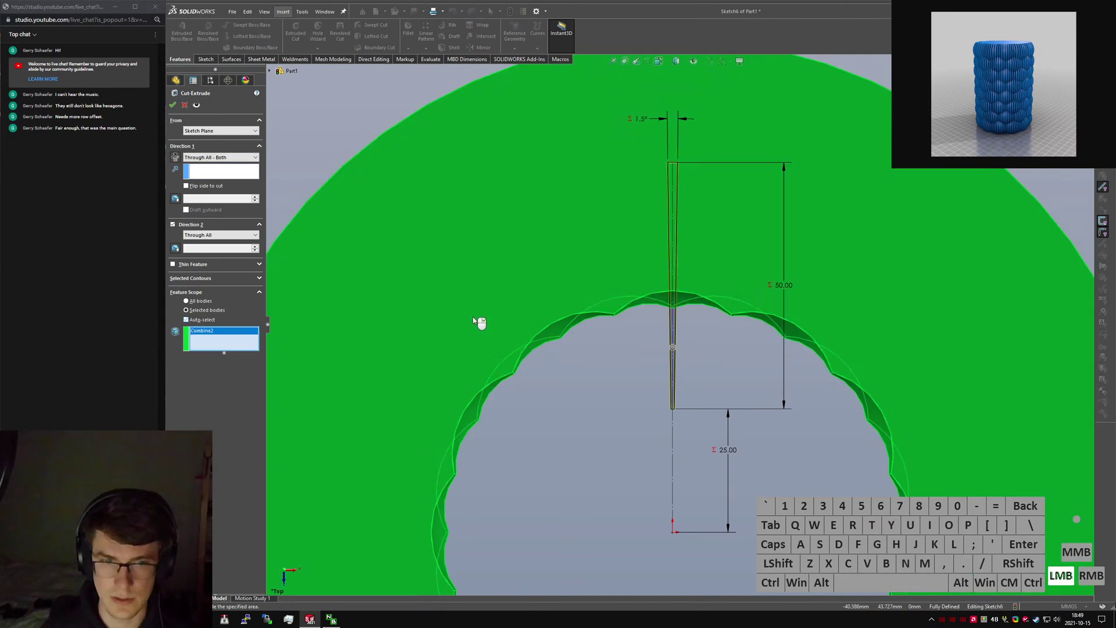
click(173, 104)
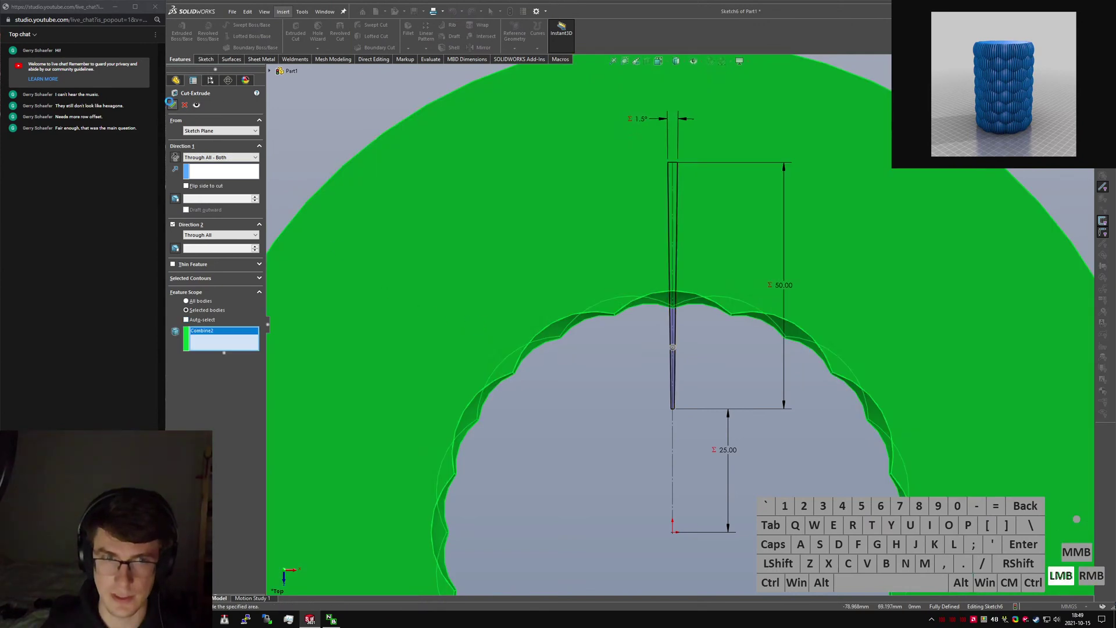
click(585, 387)
Pattern Cut-Extrude1 circularly around Axis1 with 120 instances and view from the top.
key(s)
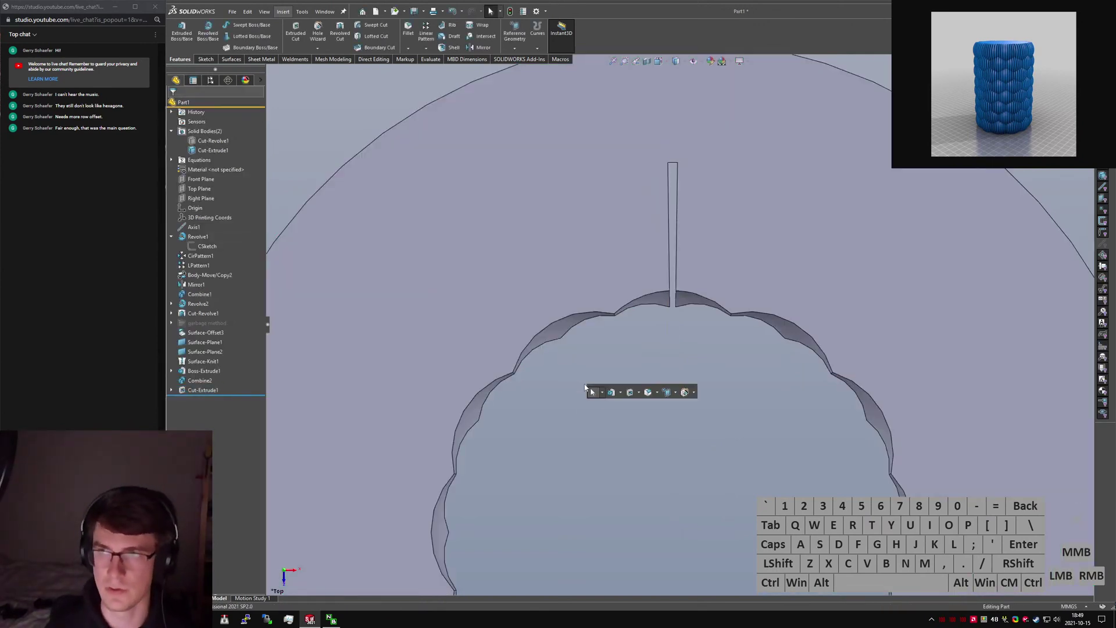
text(circular)
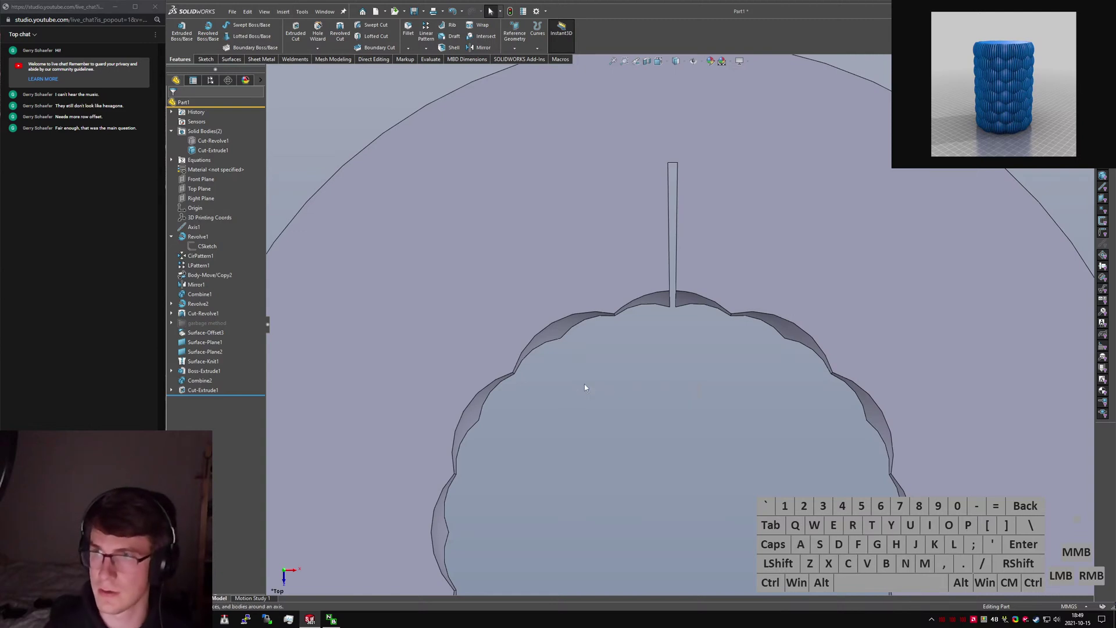
key(Return)
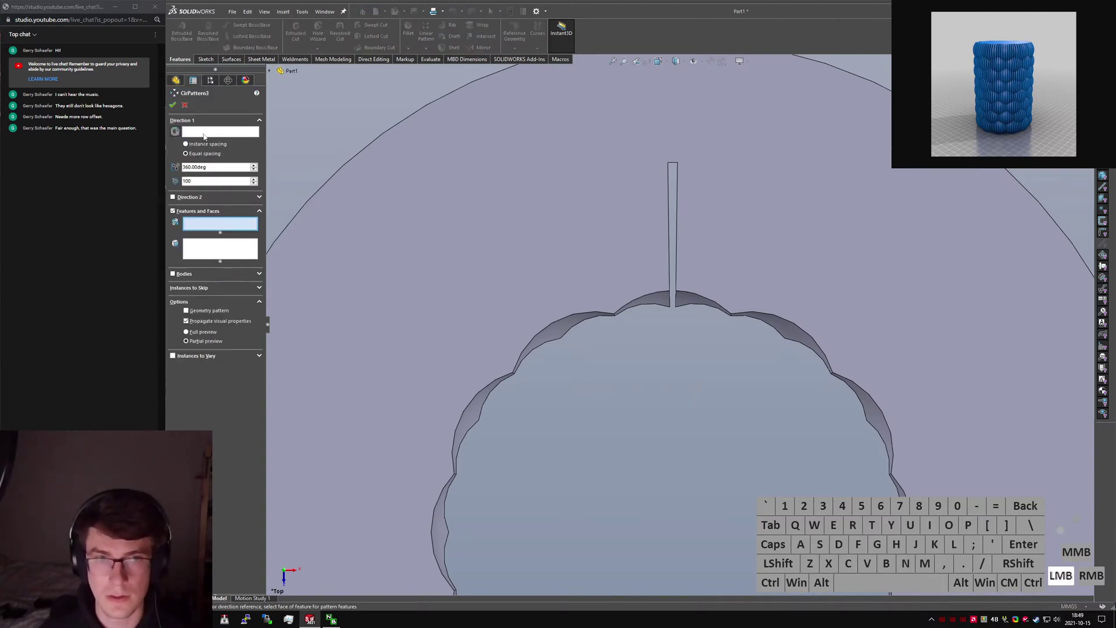
click(215, 131)
click(270, 71)
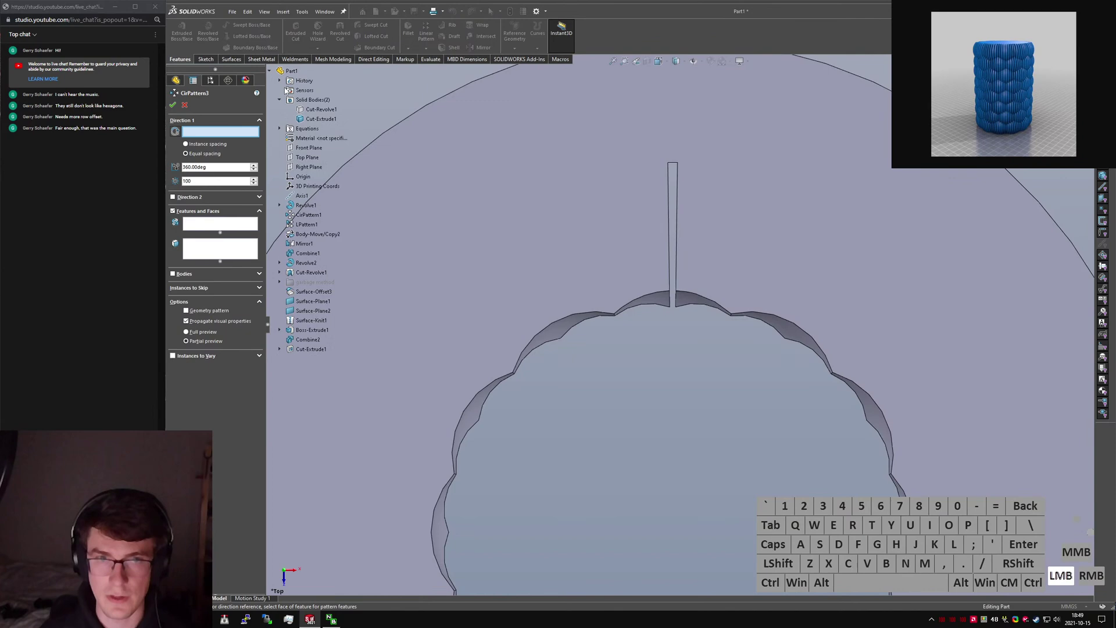
click(301, 195)
click(673, 265)
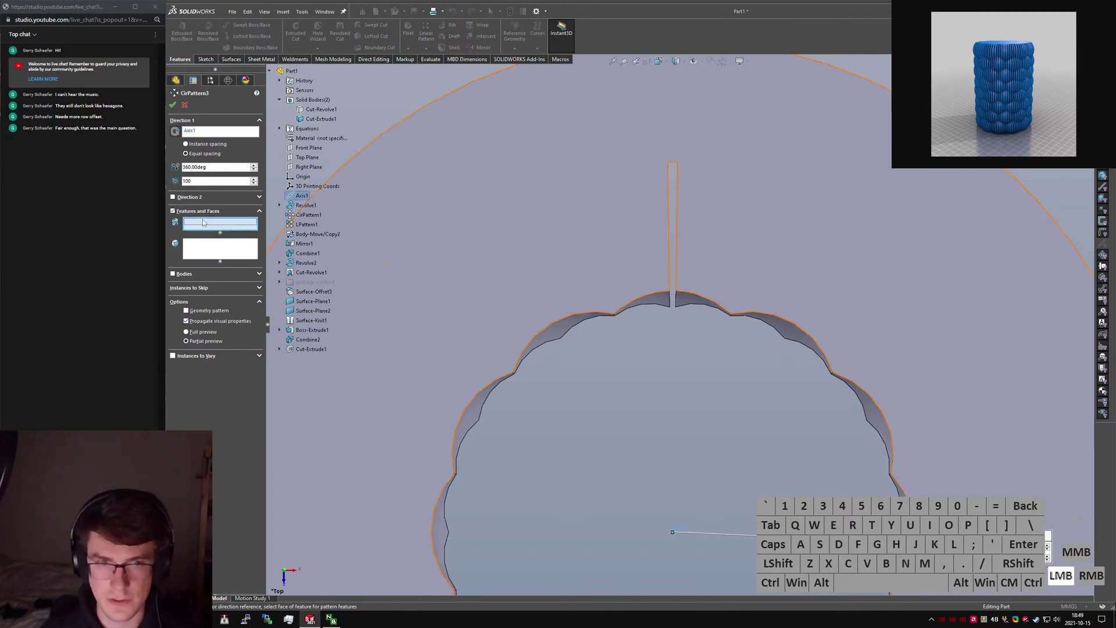
middle_drag(685, 263, 656, 265)
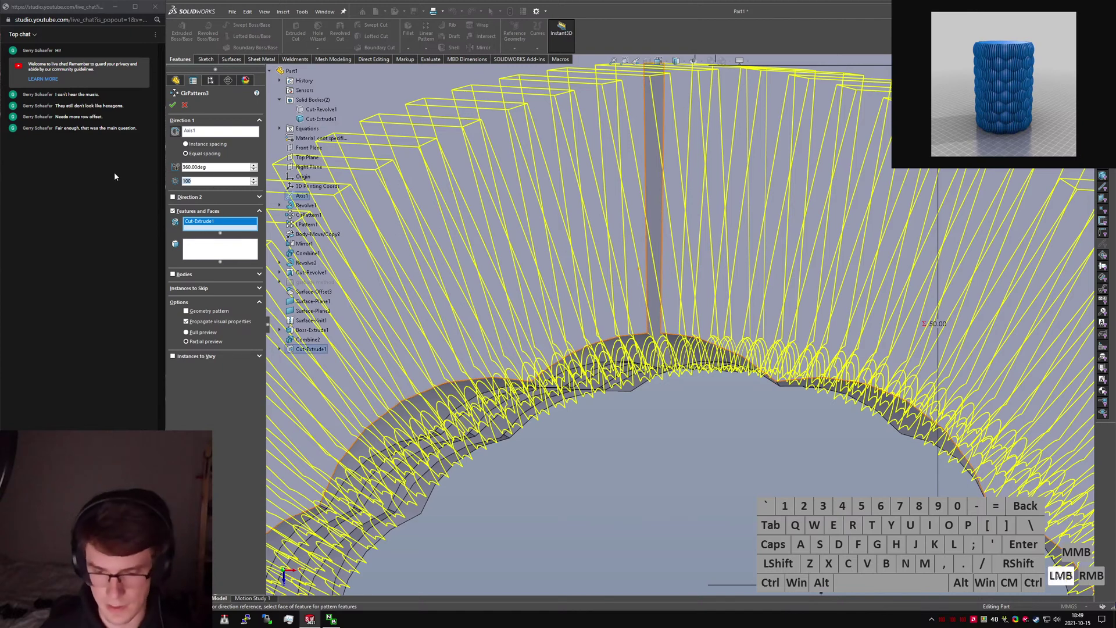
text(=")
key(BackSpace)
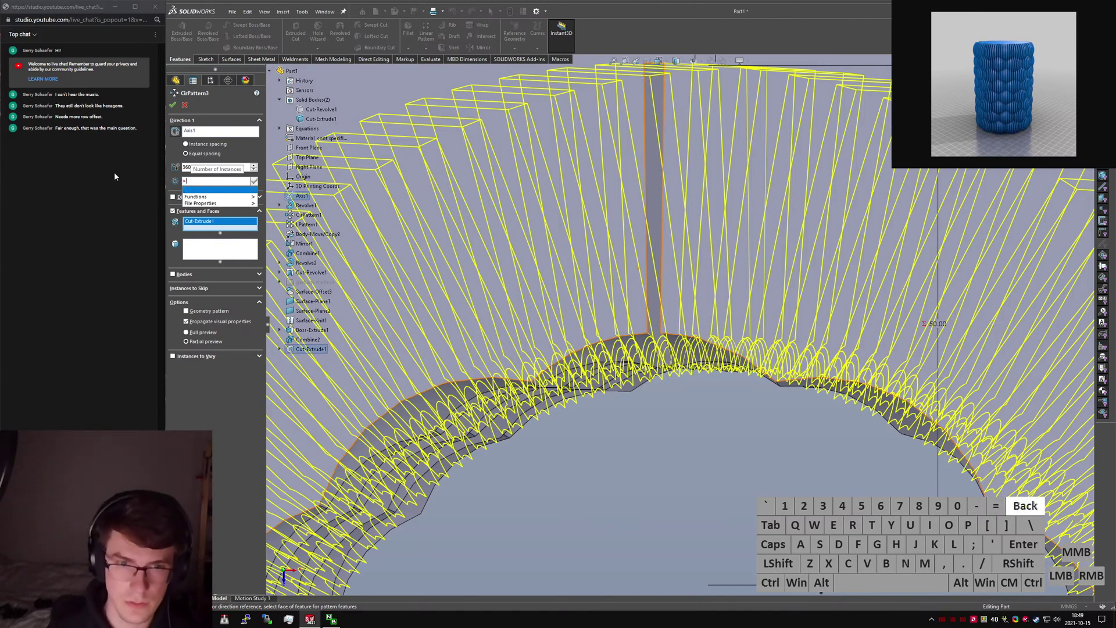
text(120)
key(Return)
click(173, 104)
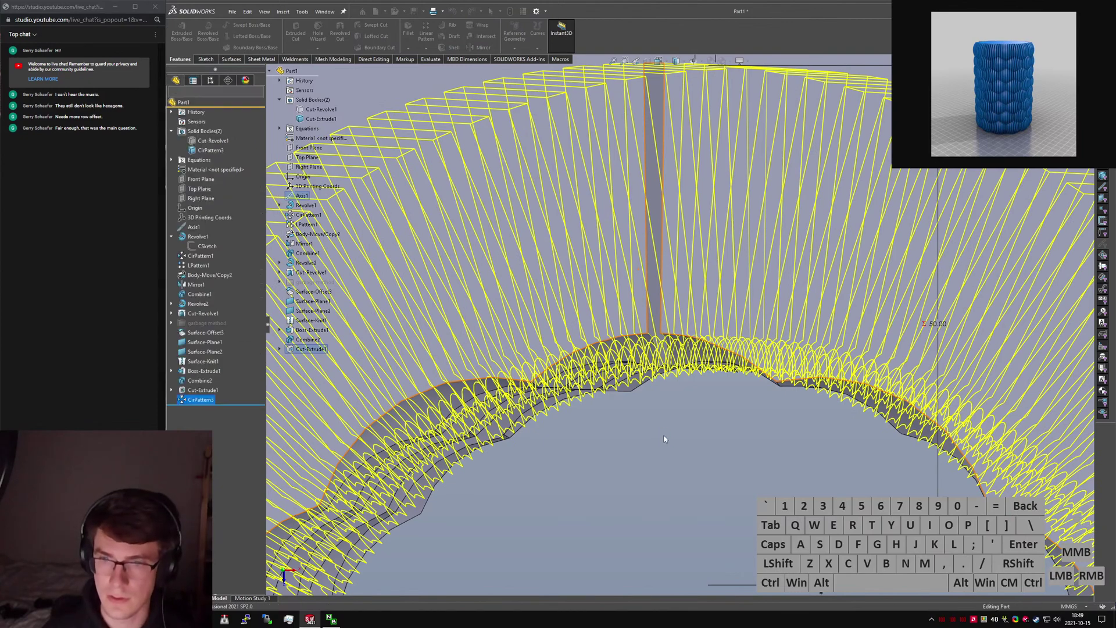
click(646, 427)
key(ctrl+5)
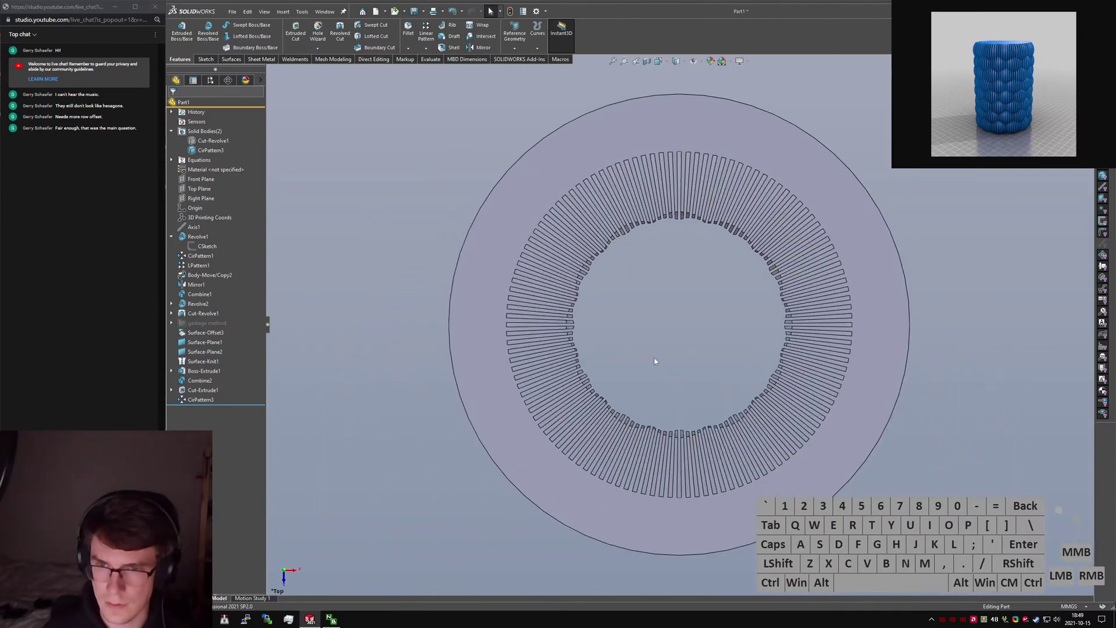
Show the hidden scale-textured inner body.
scroll(637, 378, down, 3)
scroll(661, 343, up, 3)
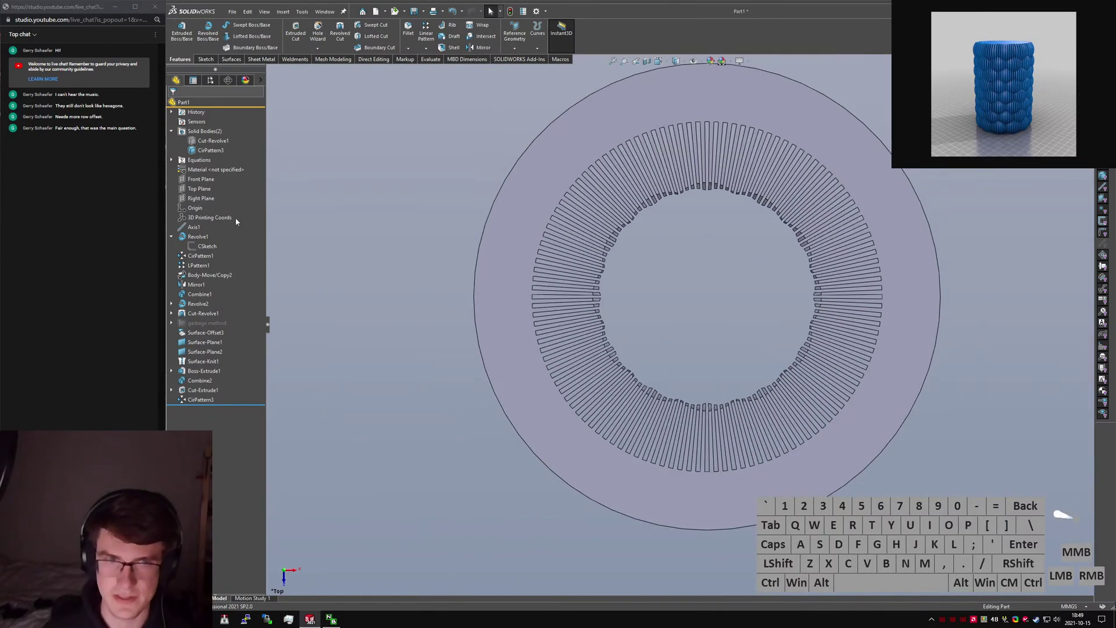
click(192, 141)
click(370, 190)
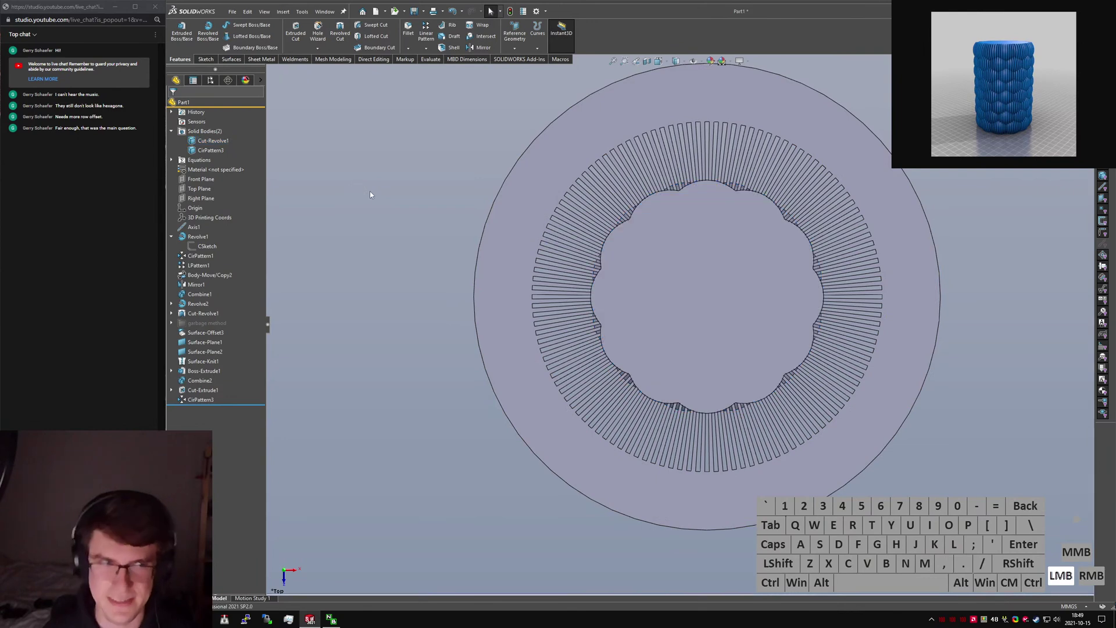
Combine the scale-textured body with the CirPattern3 fin ring using Common.
text(scombine)
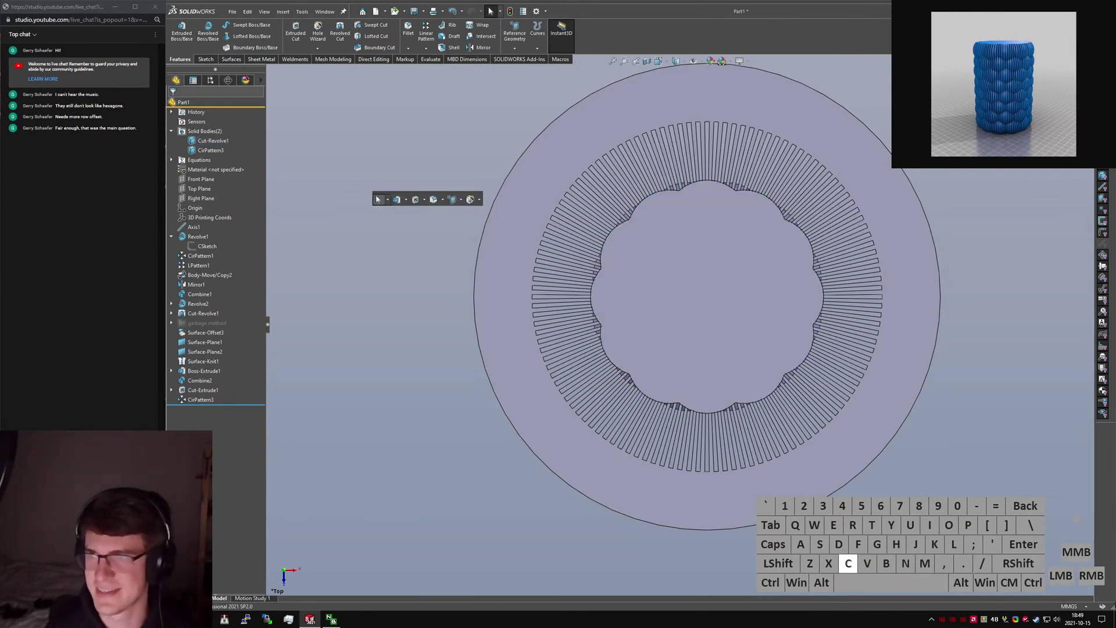
key(Return)
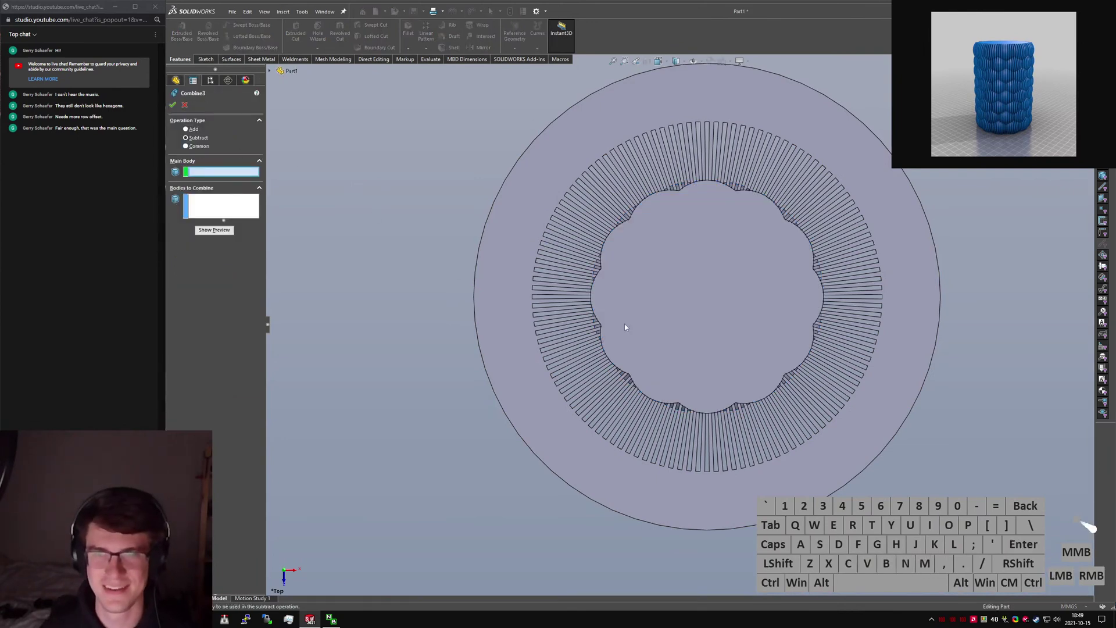
click(625, 327)
click(500, 278)
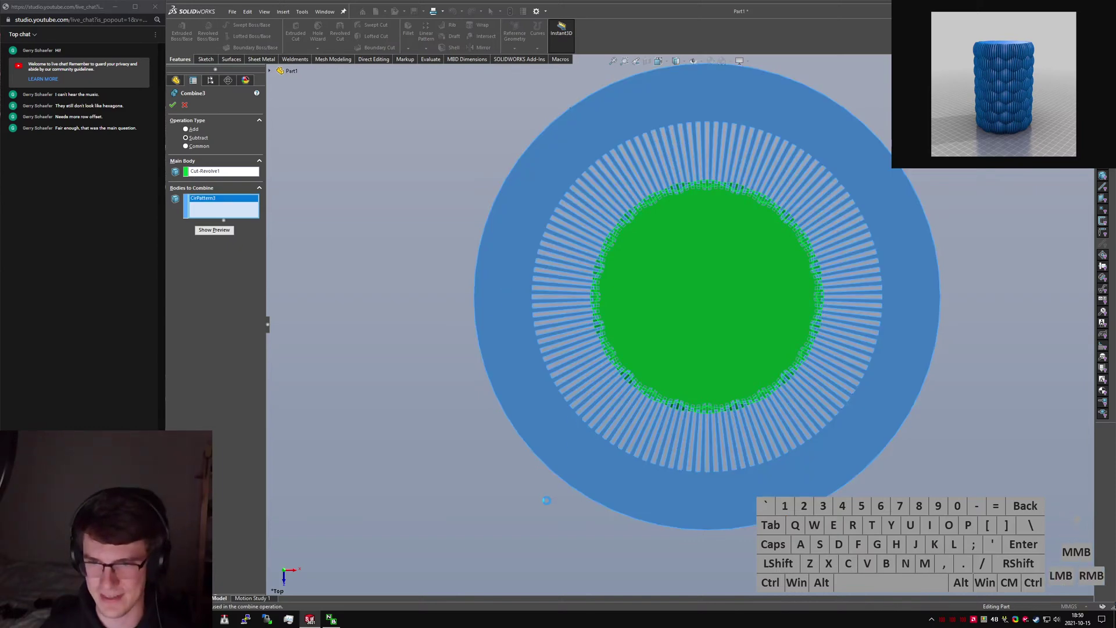
key(Return)
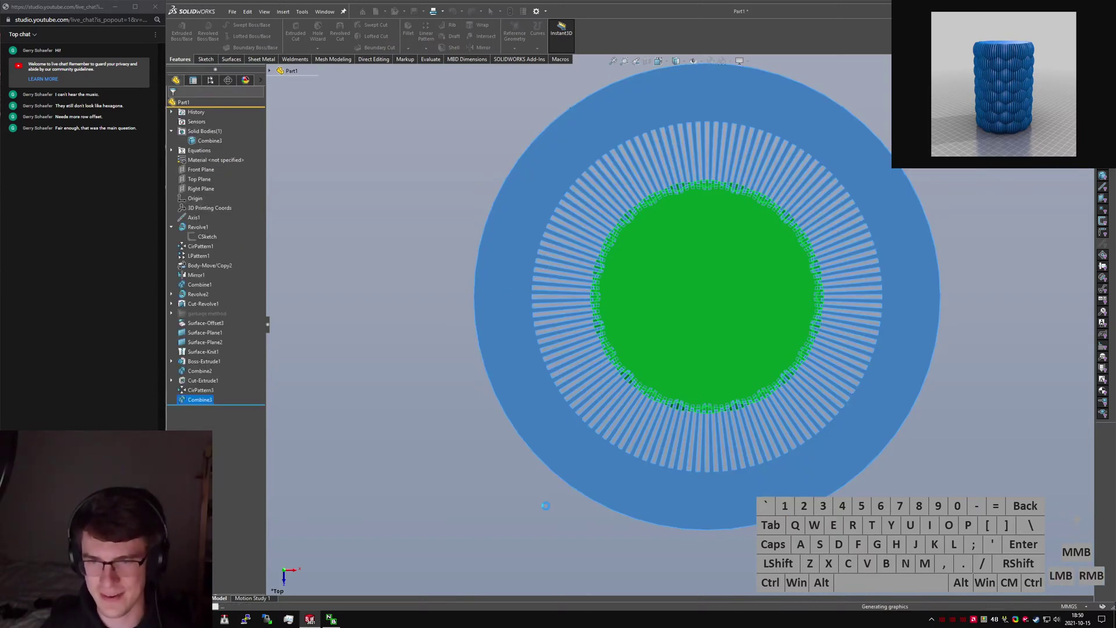
click(702, 400)
middle_drag(701, 400, 713, 293)
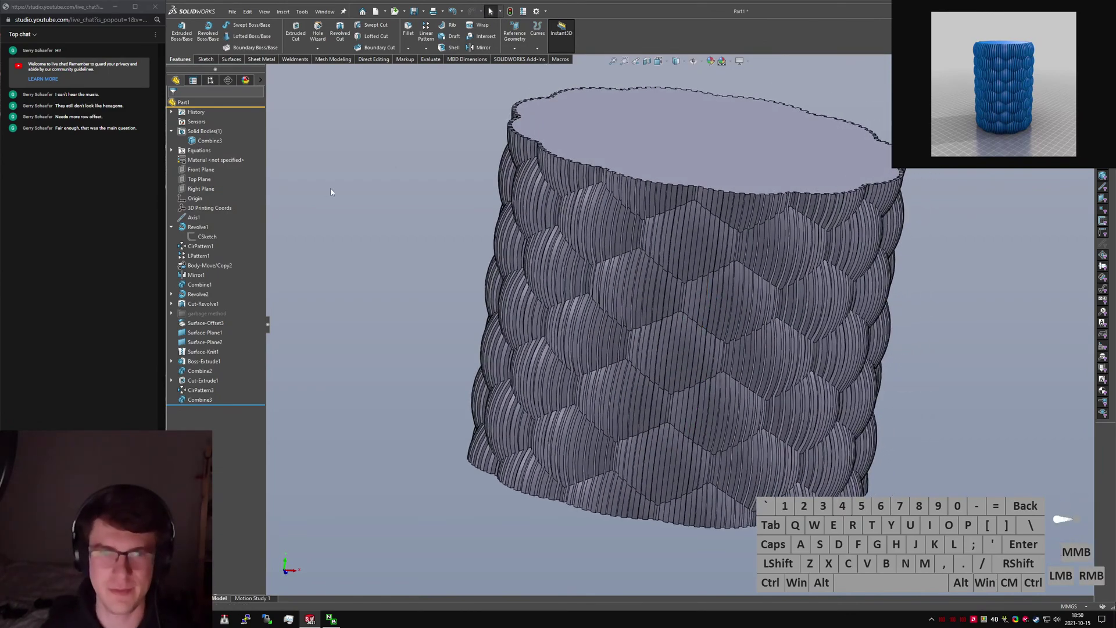
Change the Surface-Offset3 offset distance to 5 and rebuild.
scroll(657, 256, down, 5)
scroll(668, 314, up, 6)
middle_drag(676, 325, 688, 368)
scroll(688, 369, up, 3)
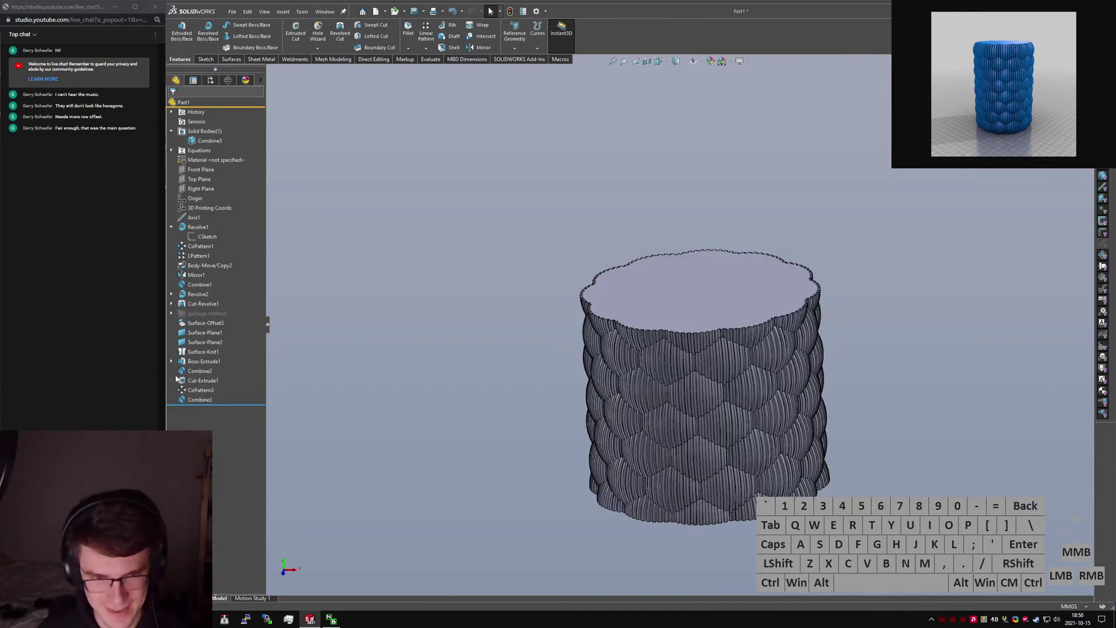
click(205, 323)
middle_drag(645, 442, 636, 347)
scroll(635, 348, down, 2)
click(628, 337)
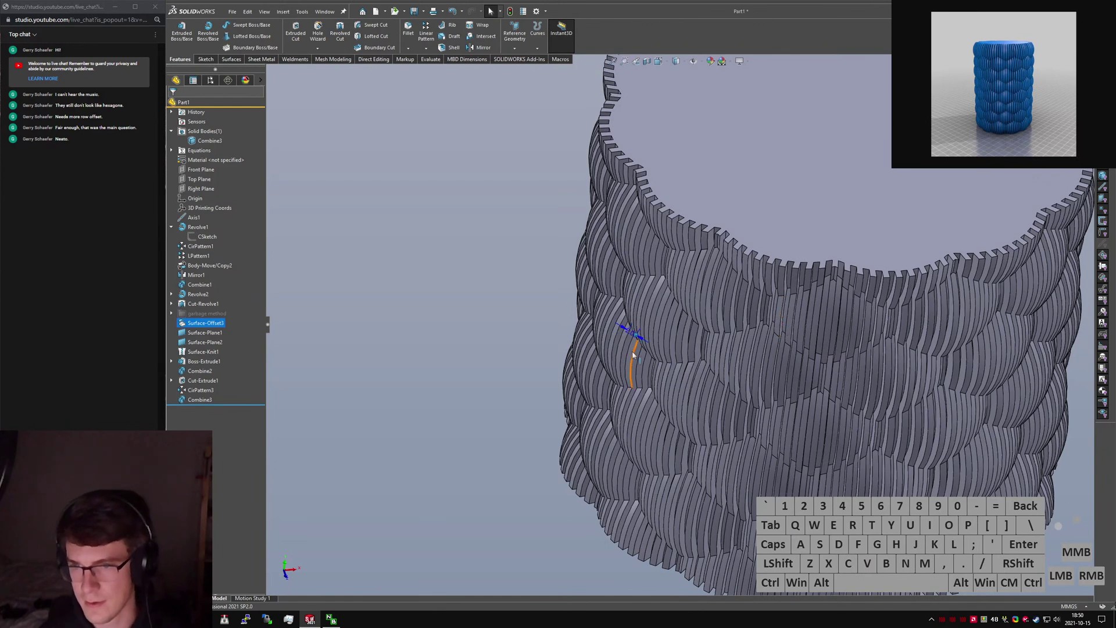
click(629, 333)
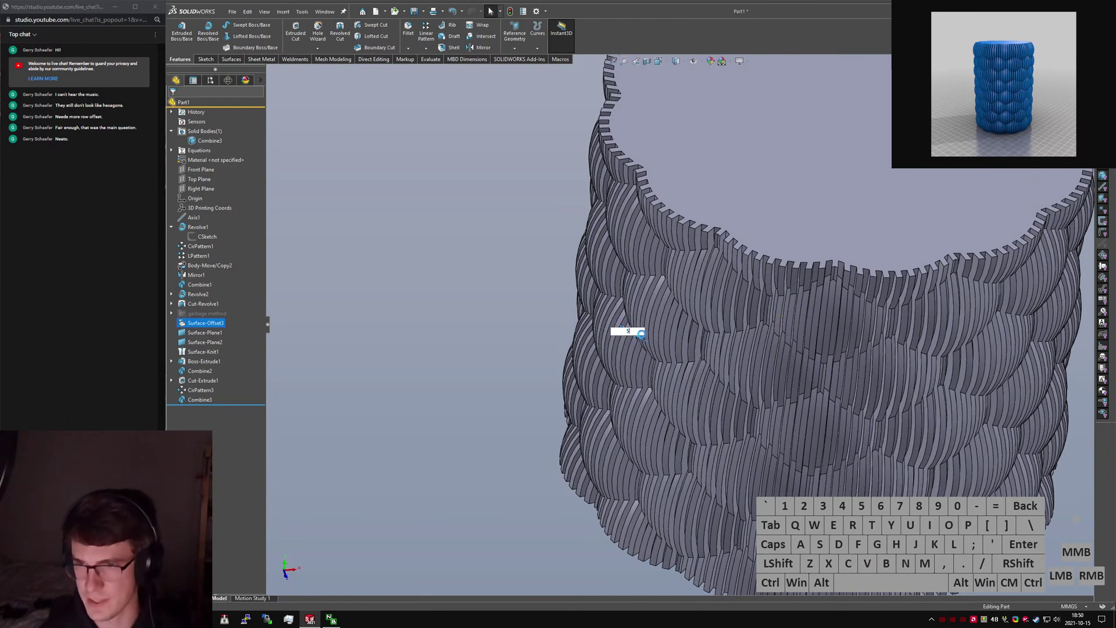
text(5)
key(Return)
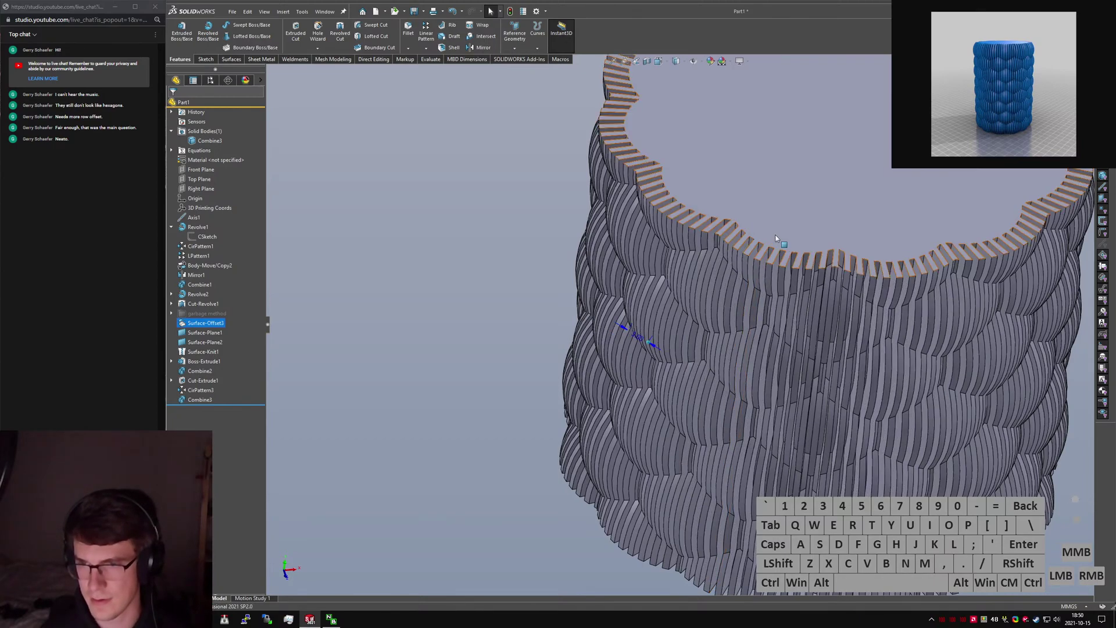
Reorient the vase and run Performance Evaluation on the rebuild times.
middle_drag(752, 256, 820, 199)
key(ctrl+1)
middle_drag(726, 250, 717, 336)
scroll(698, 331, up, 4)
click(314, 145)
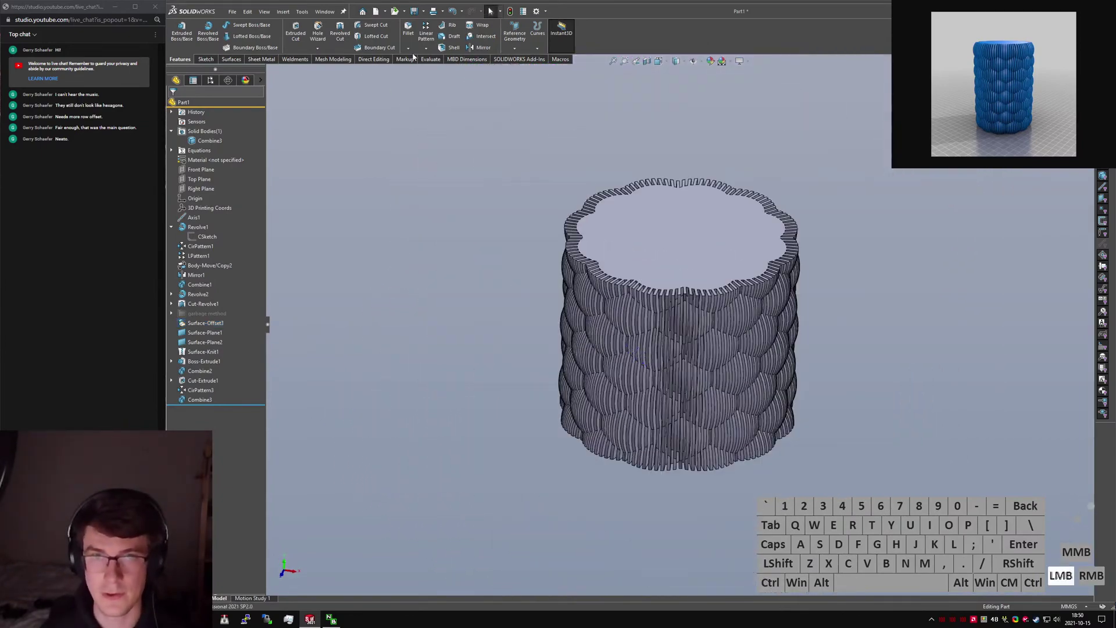
click(430, 60)
Refresh the Performance Evaluation rebuild times and inspect the vase.
click(357, 37)
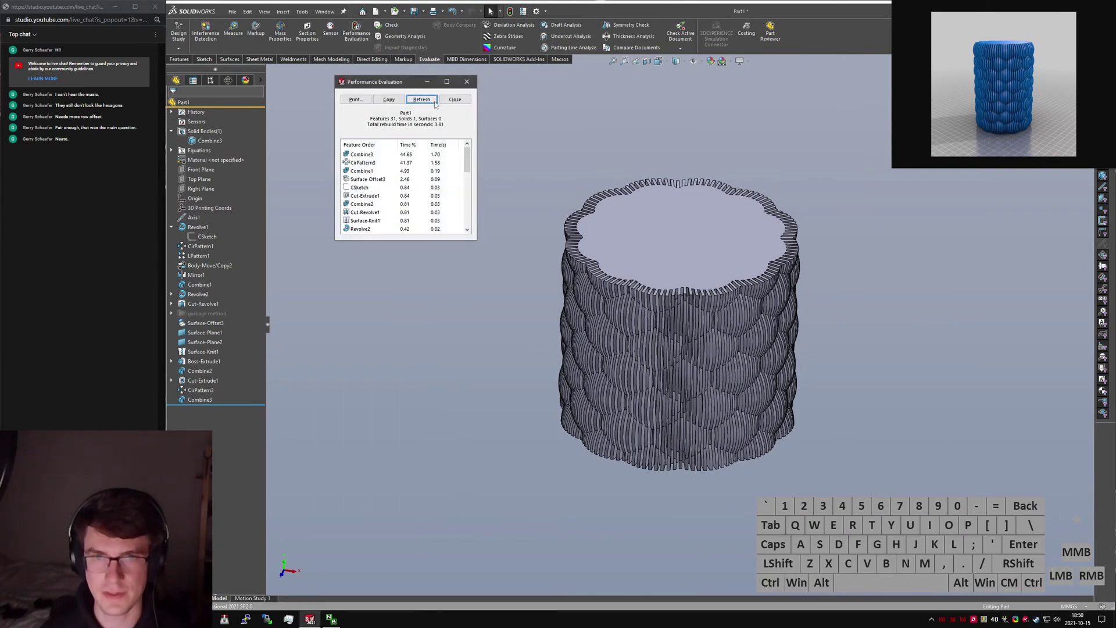
click(436, 103)
middle_drag(673, 329, 685, 381)
scroll(685, 353, down, 3)
scroll(685, 354, up, 4)
scroll(685, 380, down, 4)
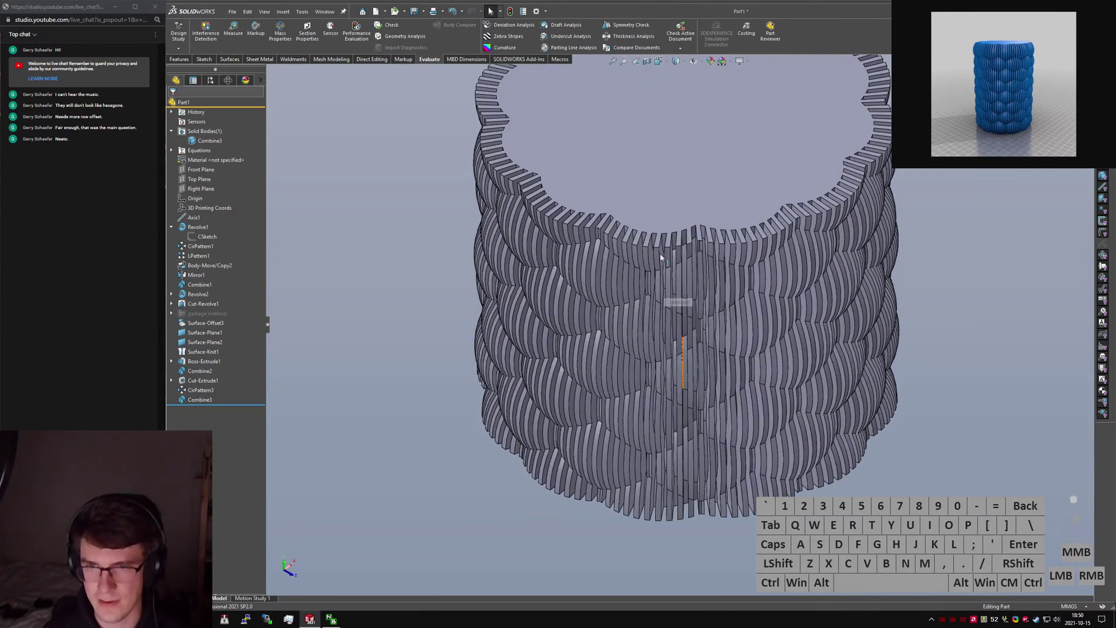
click(668, 205)
scroll(661, 284, up, 2)
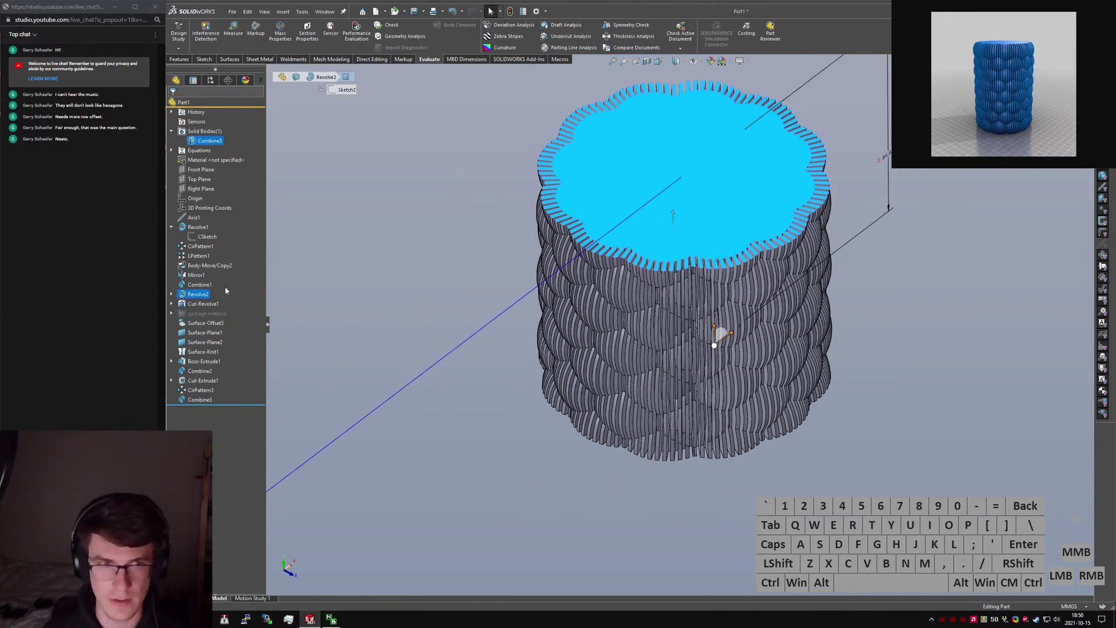
click(357, 327)
Set the Surface-Offset3 offset to 0.5 and force a full rebuild.
click(205, 323)
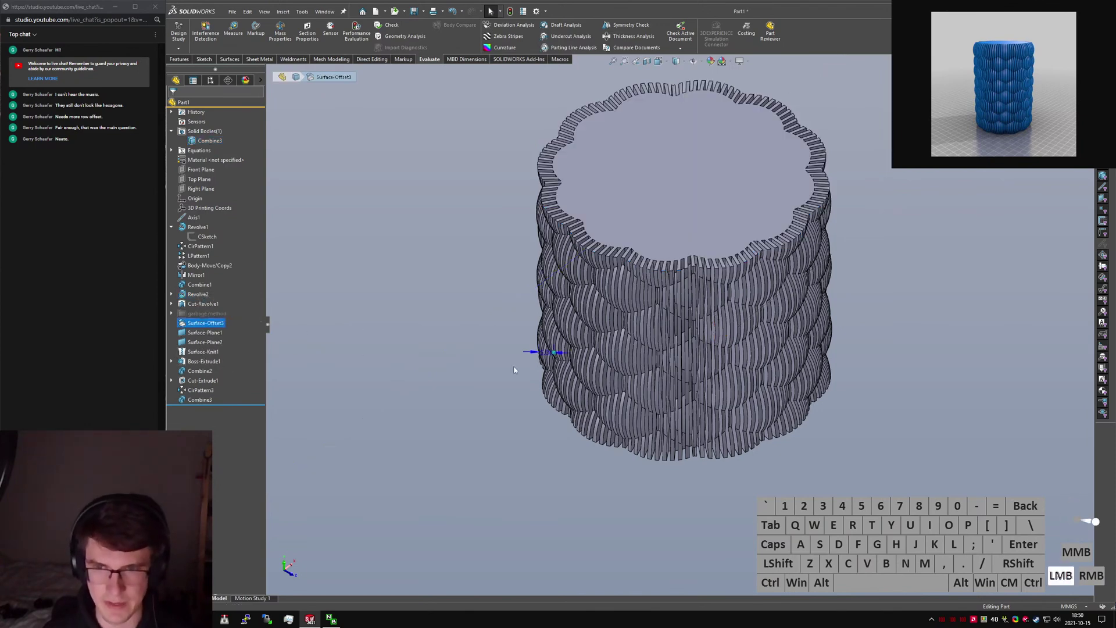
click(551, 355)
click(547, 357)
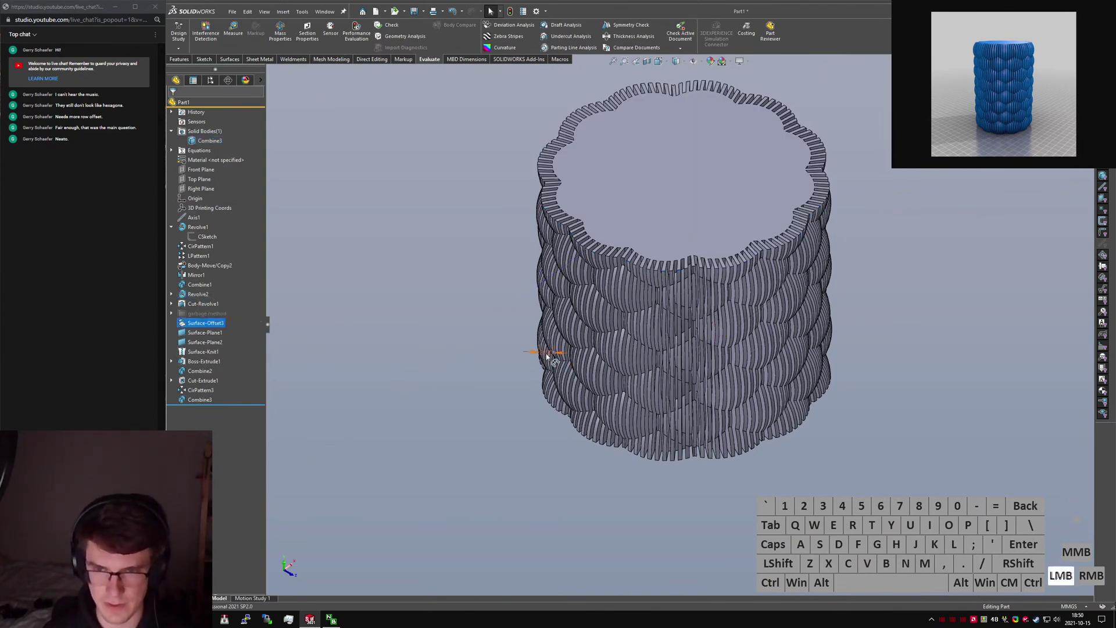
key(Return)
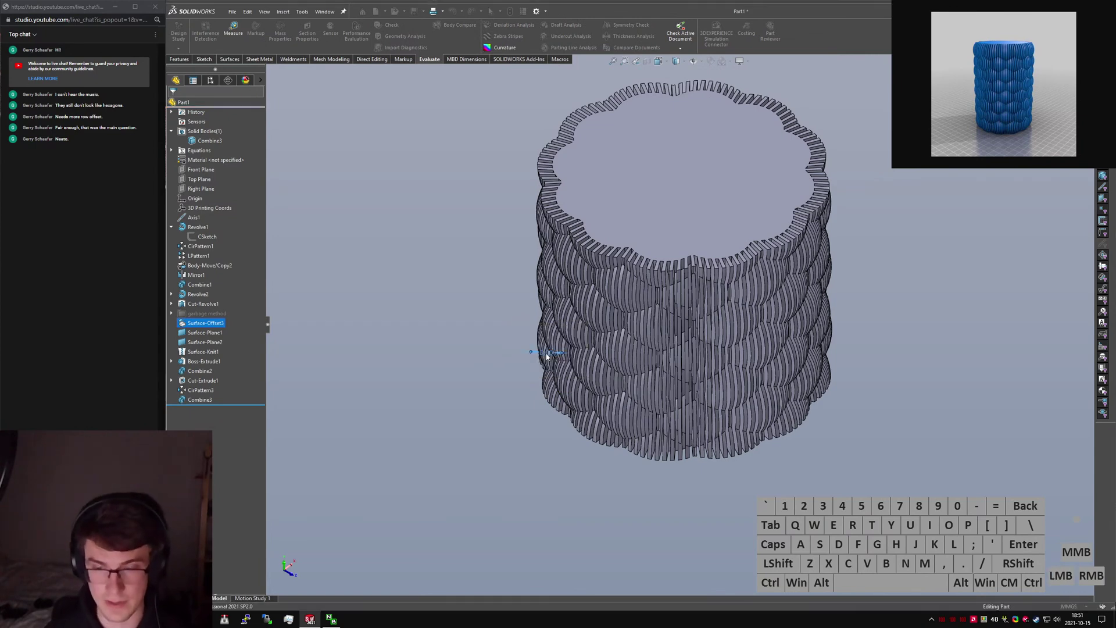
key(ctrl+q)
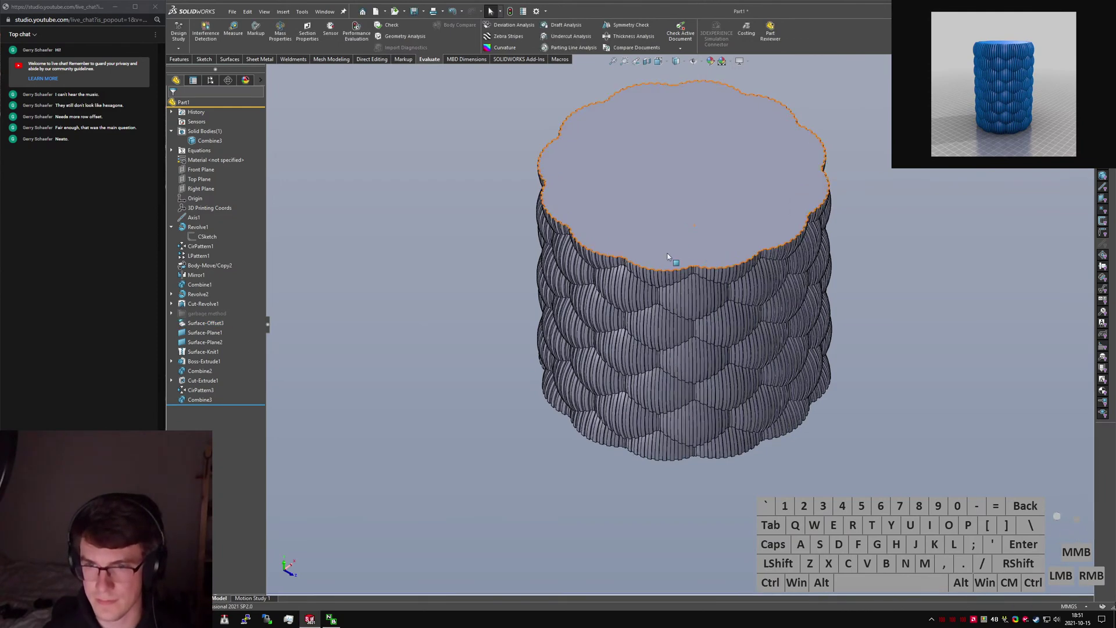
Roll the model back to before the fin features, just after Cut-Revolve1.
scroll(668, 257, down, 3)
middle_click(696, 316)
mouse_move(697, 317)
middle_down()
mouse_move(674, 203)
mouse_move(707, 326)
middle_up()
scroll(709, 336, down, 5)
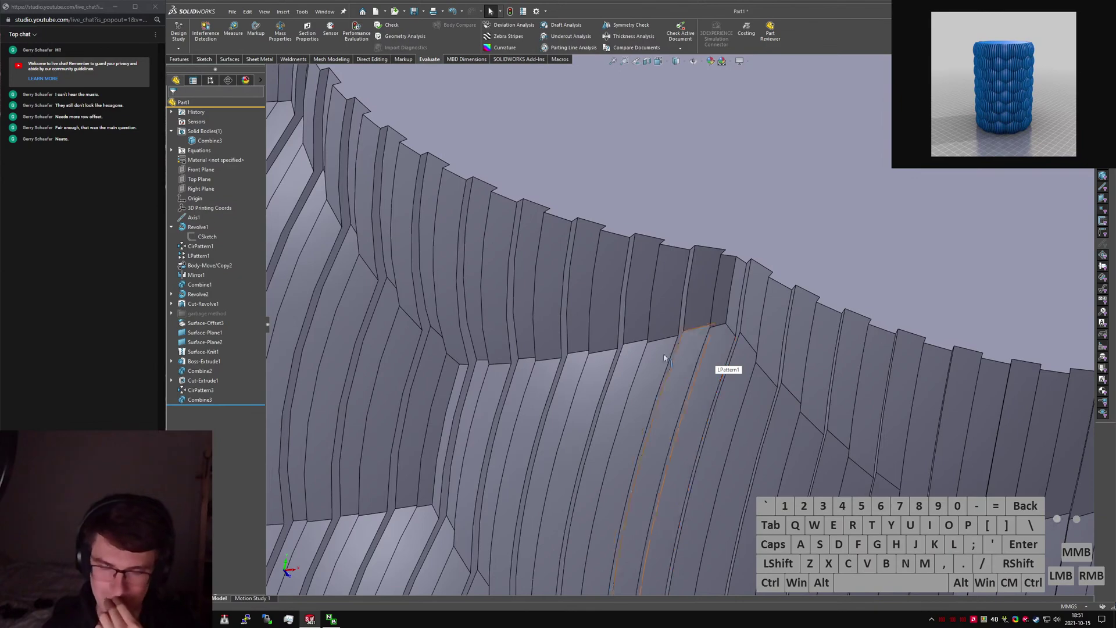
scroll(664, 362, up, 8)
middle_drag(663, 361, 650, 351)
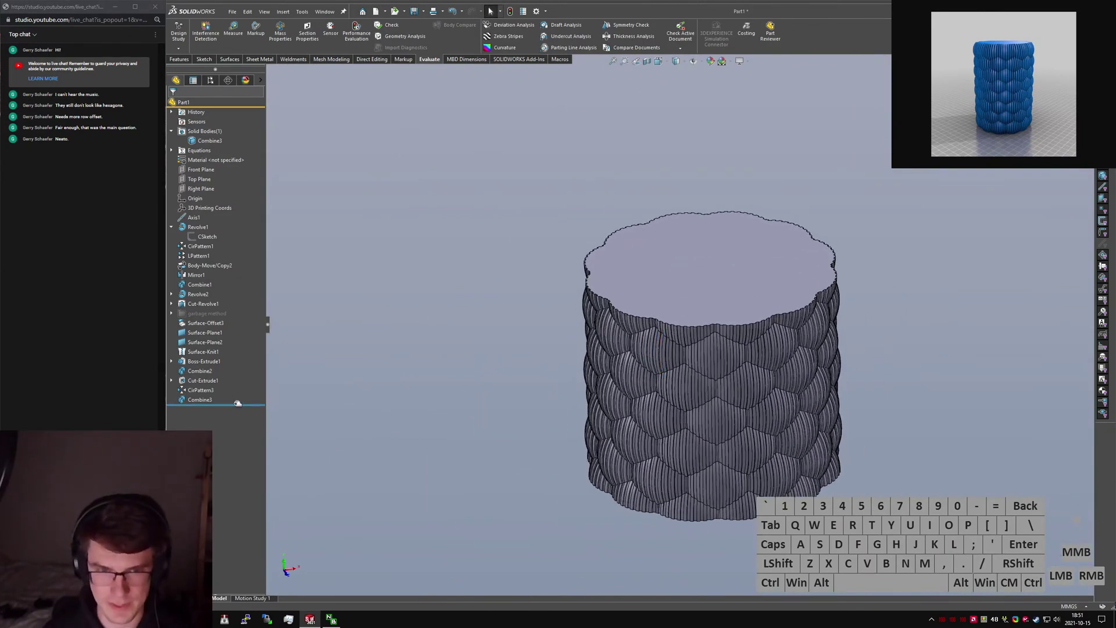
drag(237, 402, 238, 318)
Fillet all 227 concave scale edges at 5 mm, then roll back after the offset surface.
click(435, 447)
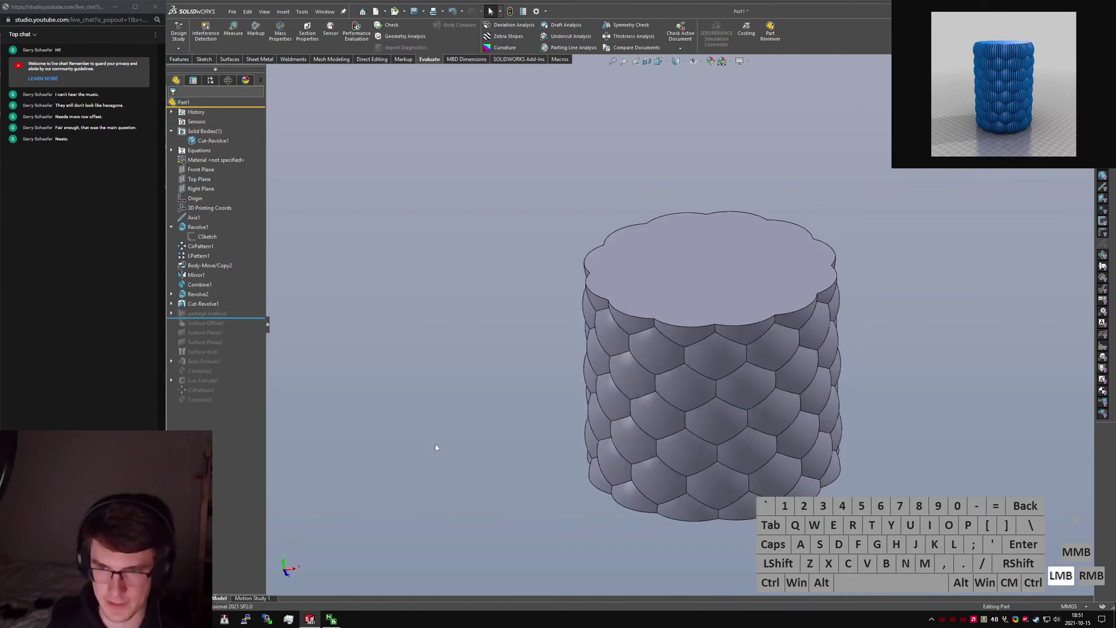
text(fillet)
key(Return)
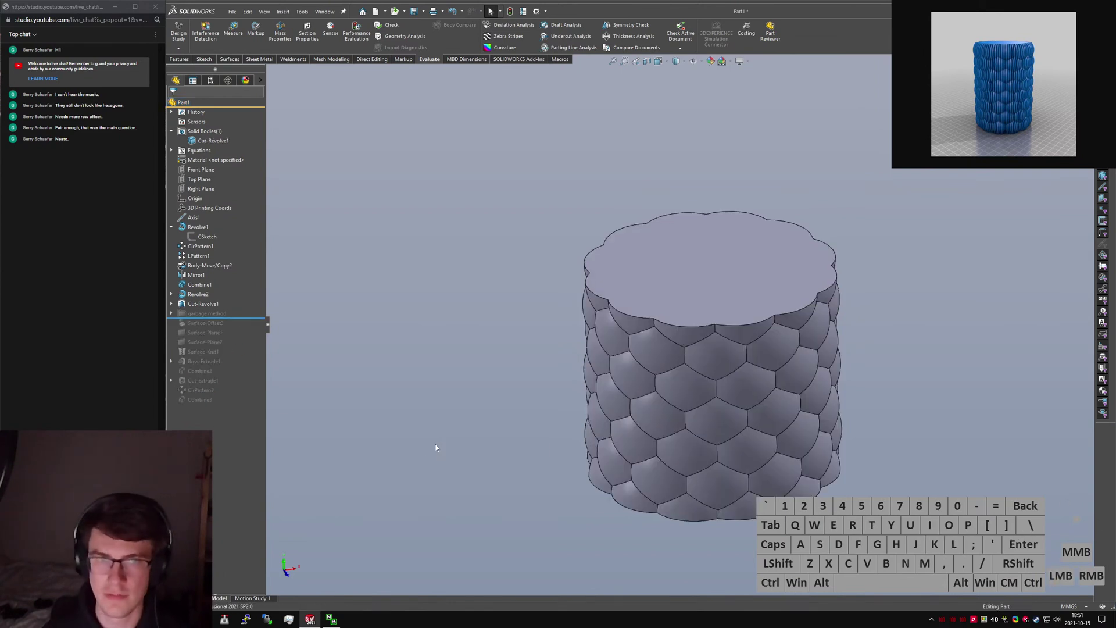
text(2)
key(Return)
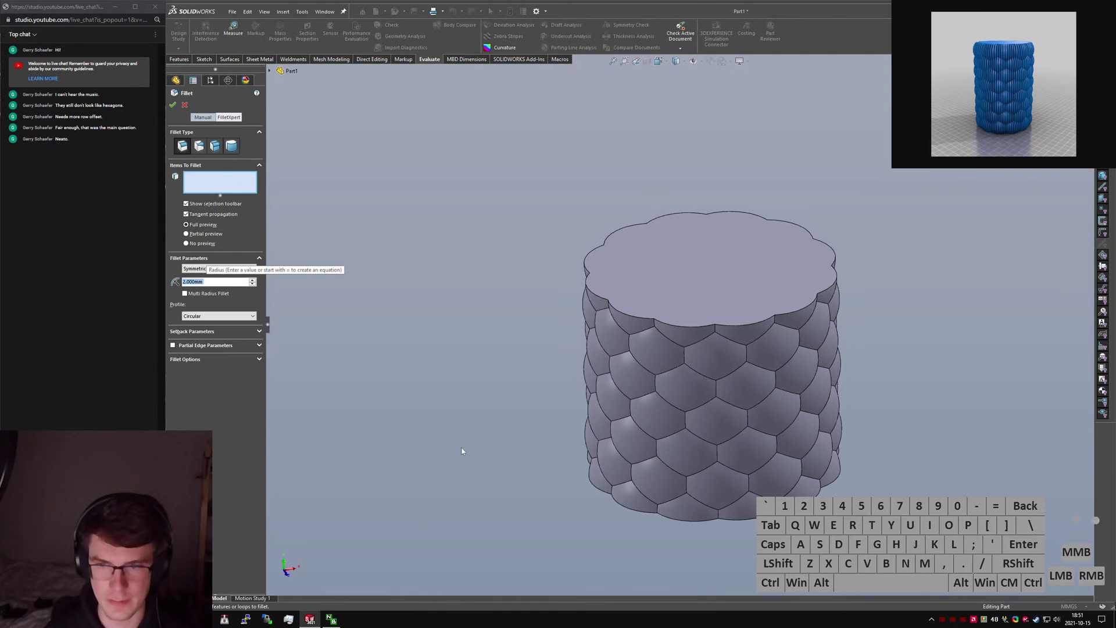
click(686, 428)
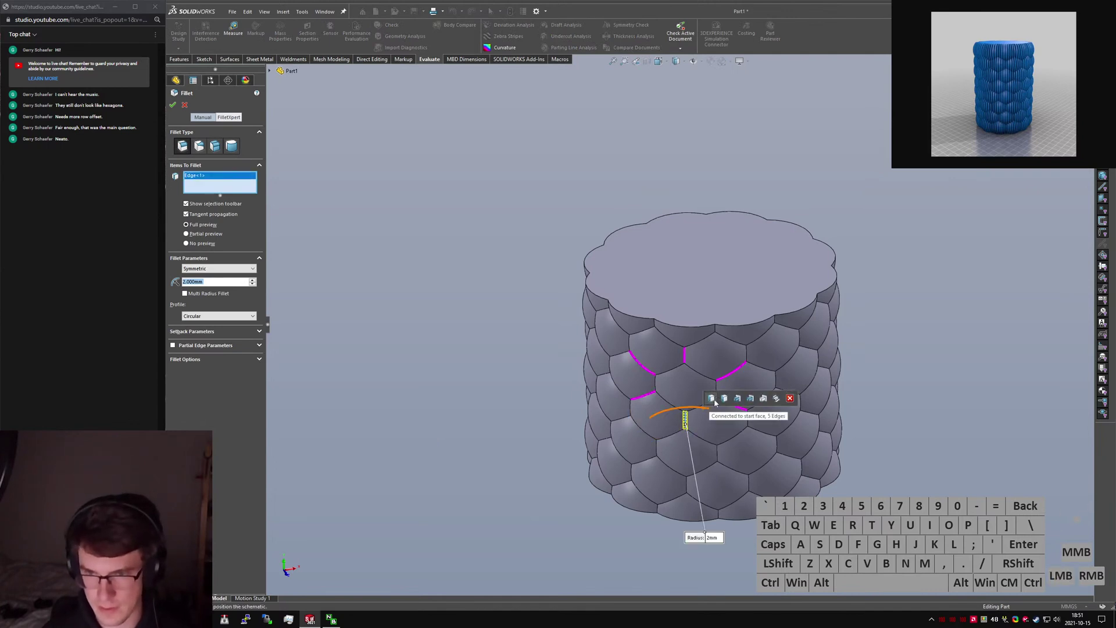
click(777, 399)
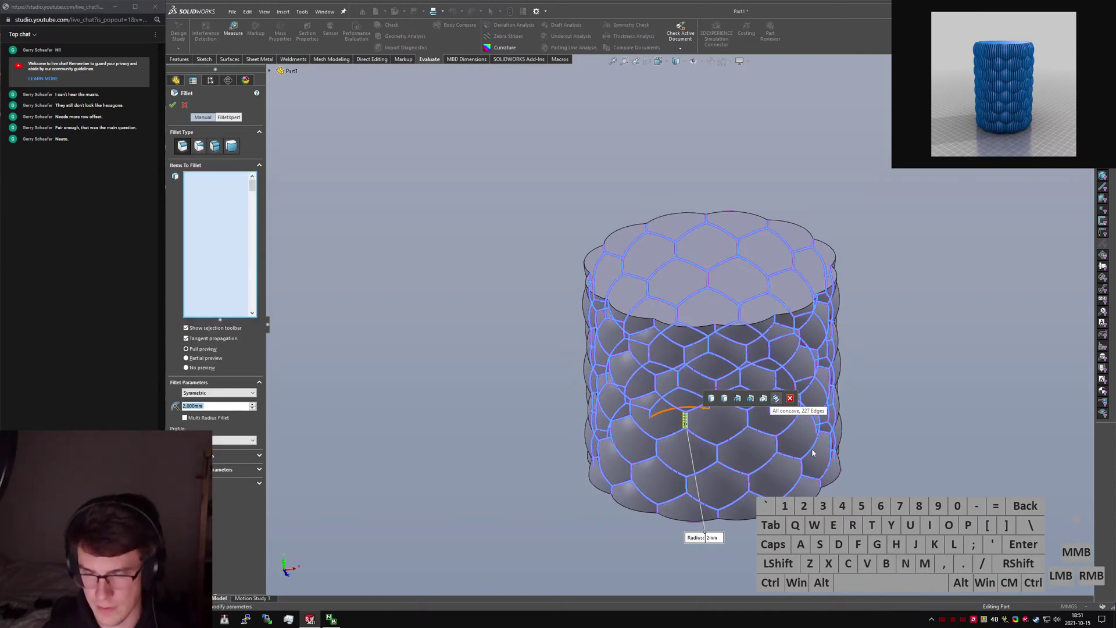
click(713, 538)
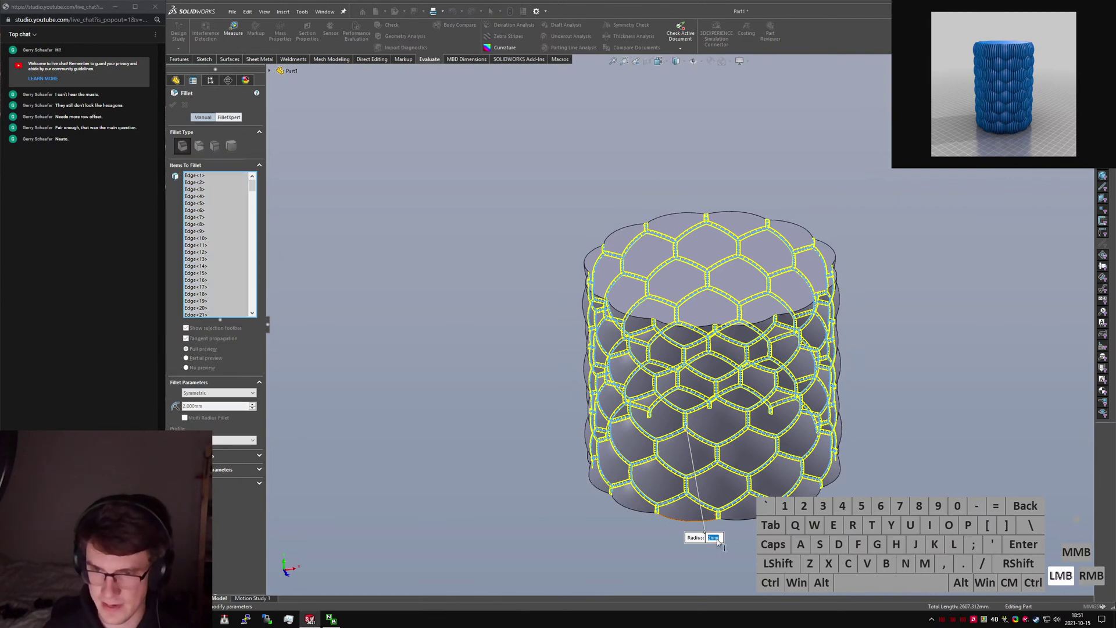
key(Return)
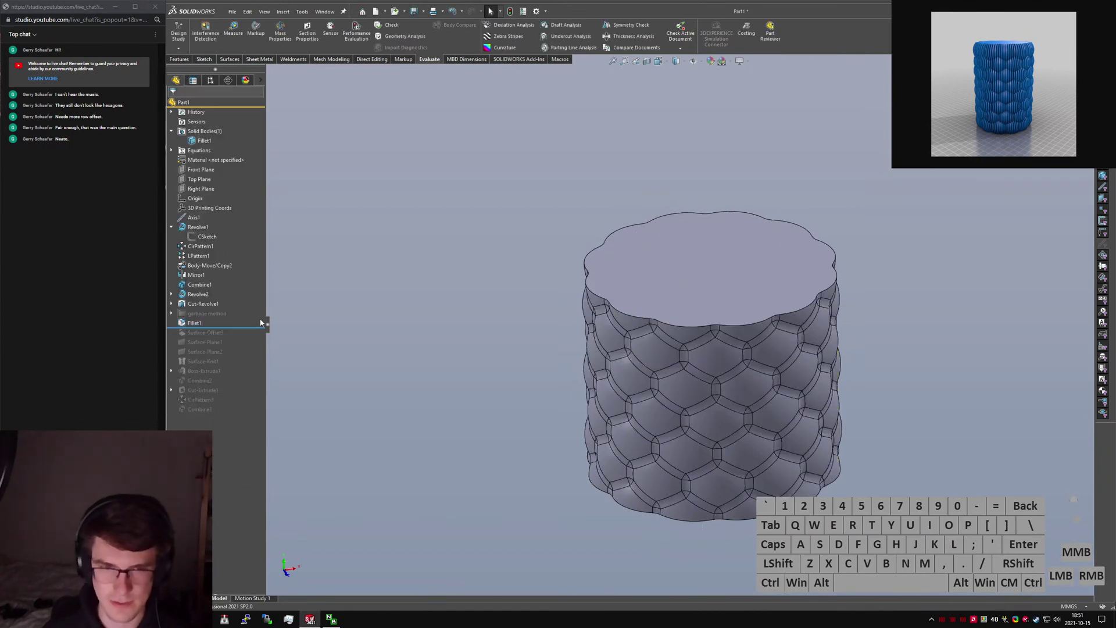
drag(254, 327, 246, 343)
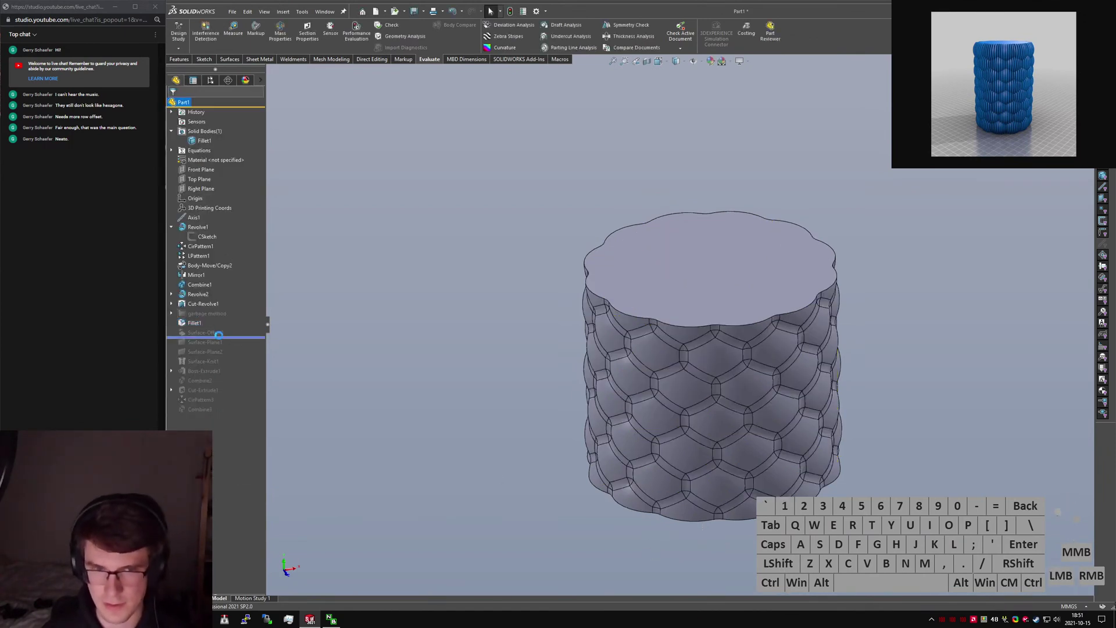
Roll the model back to Surface-Offset3 and show its offset surface body.
key(shift+c)
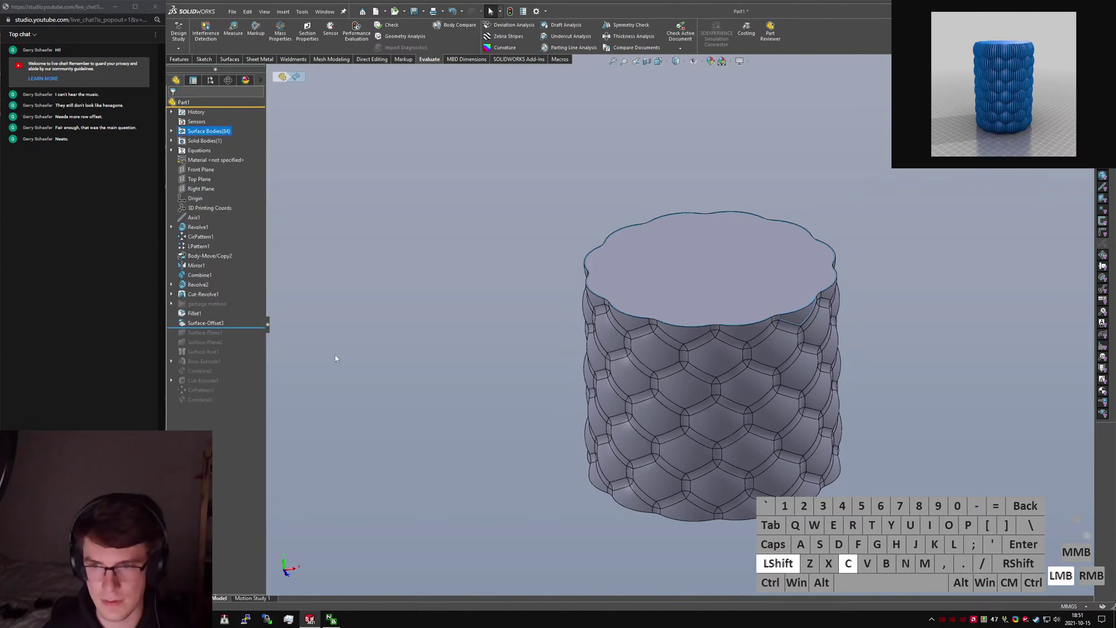
scroll(663, 330, down, 5)
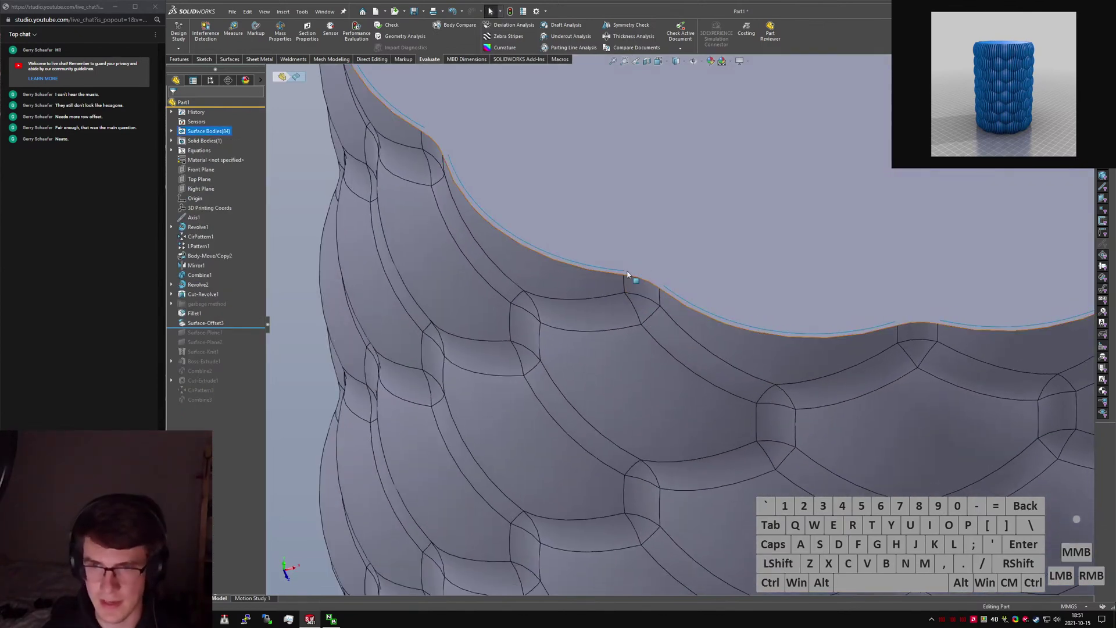
scroll(634, 285, up, 5)
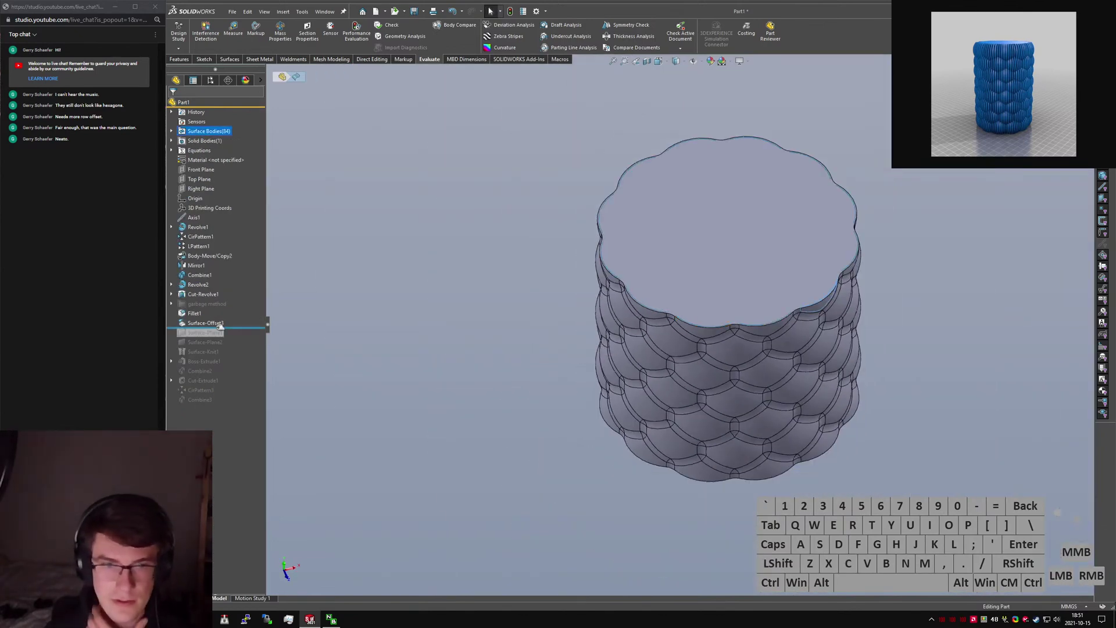
right_click(218, 325)
click(225, 298)
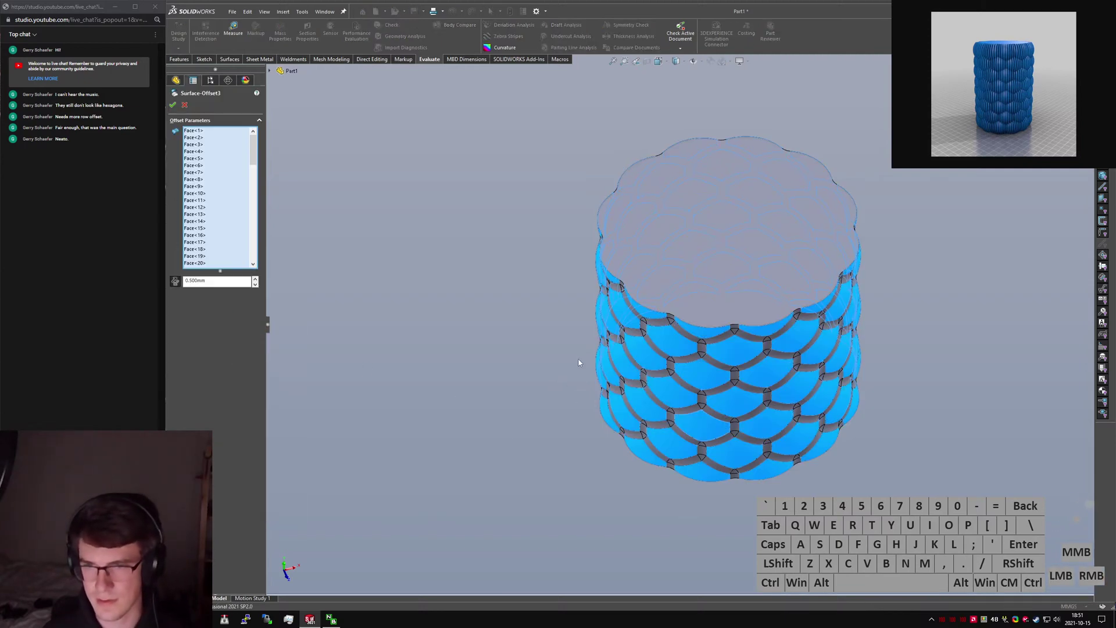
Reselect Surface-Offset3's 0.5 mm faces as all of Fillet1's scale faces, excluding the flat bottom.
right_click(218, 196)
click(251, 208)
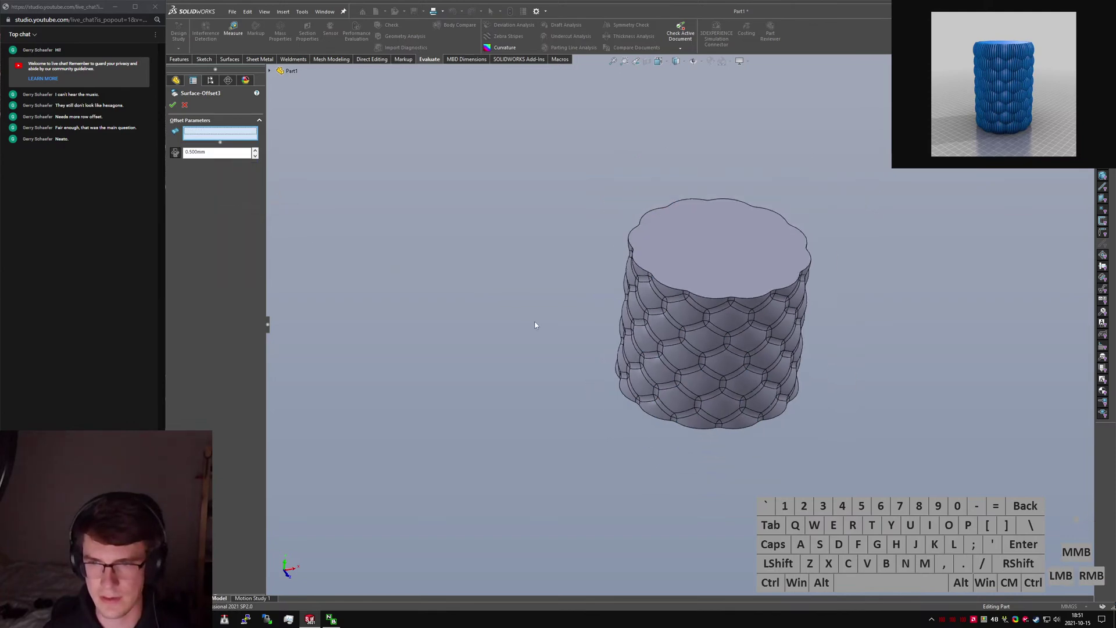
key(ctrl+a)
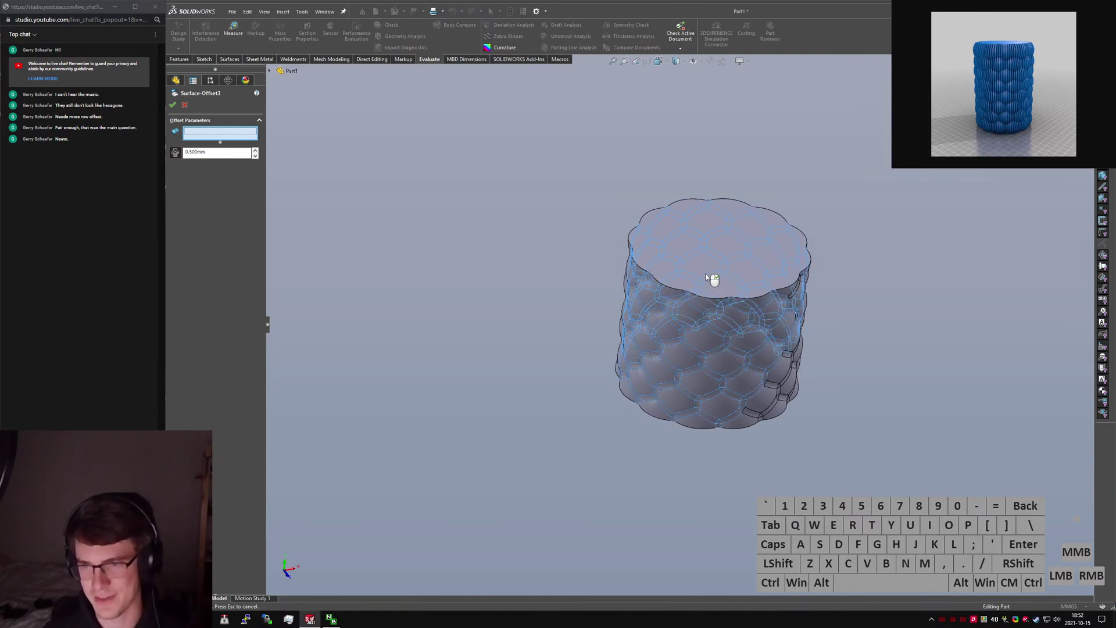
click(709, 278)
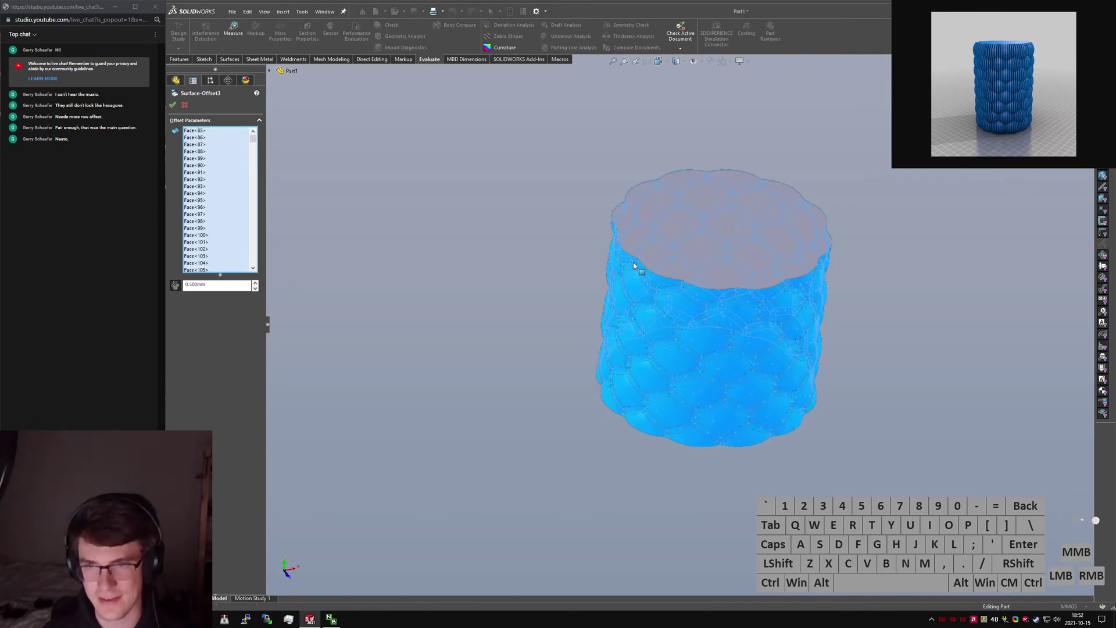
middle_drag(705, 291, 701, 414)
click(701, 414)
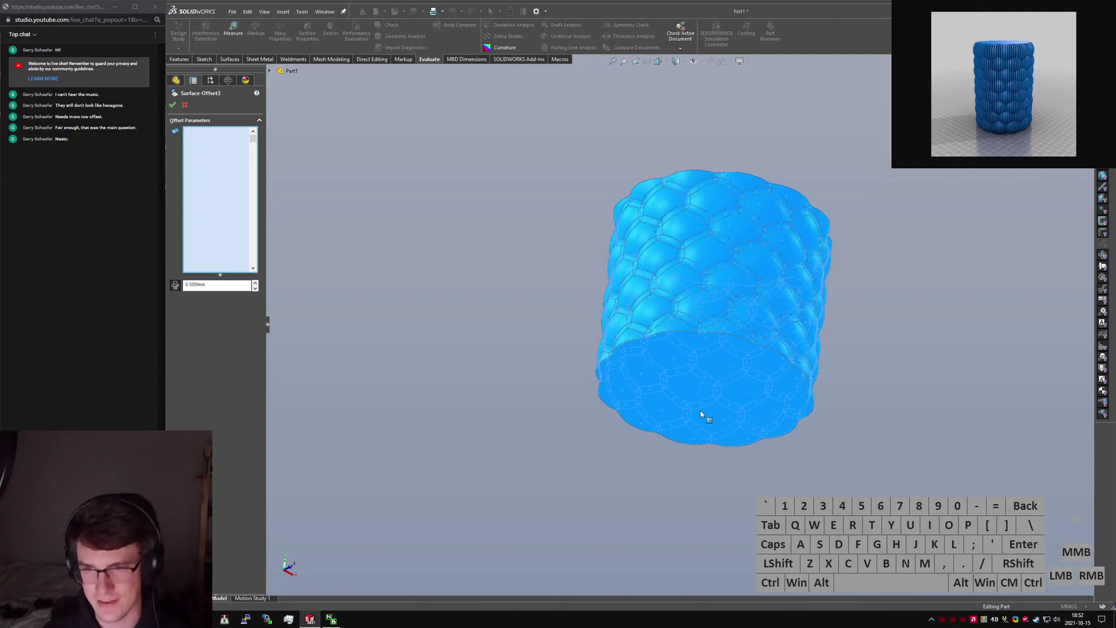
right_click(701, 414)
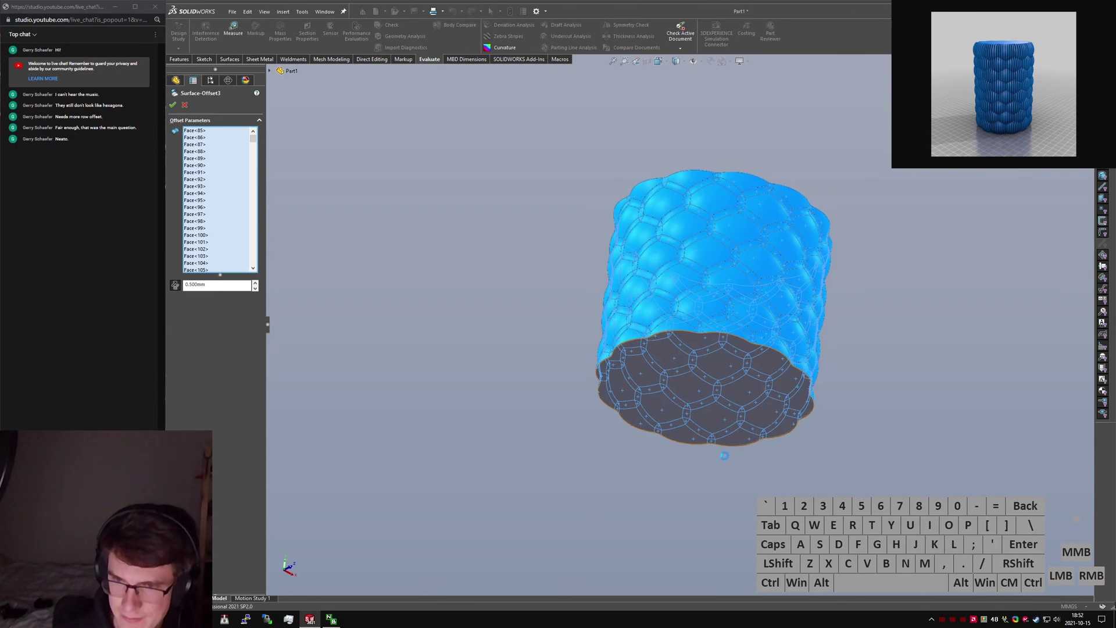
scroll(690, 333, down, 3)
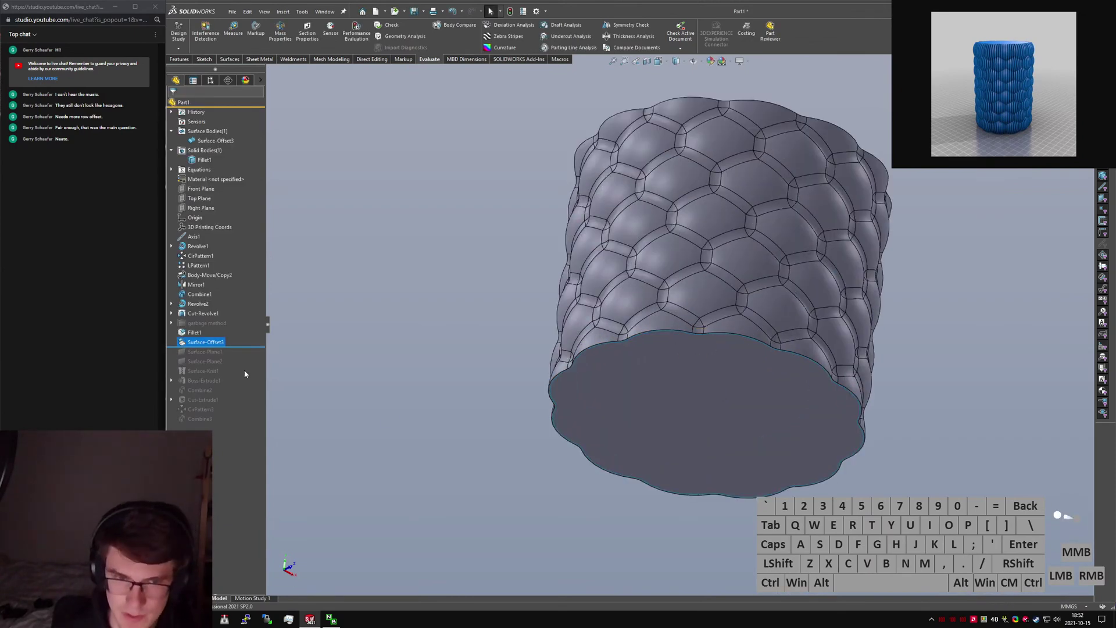
Roll forward to the failing Surface-Plane1 and hide the filleted solid body.
drag(239, 345, 237, 356)
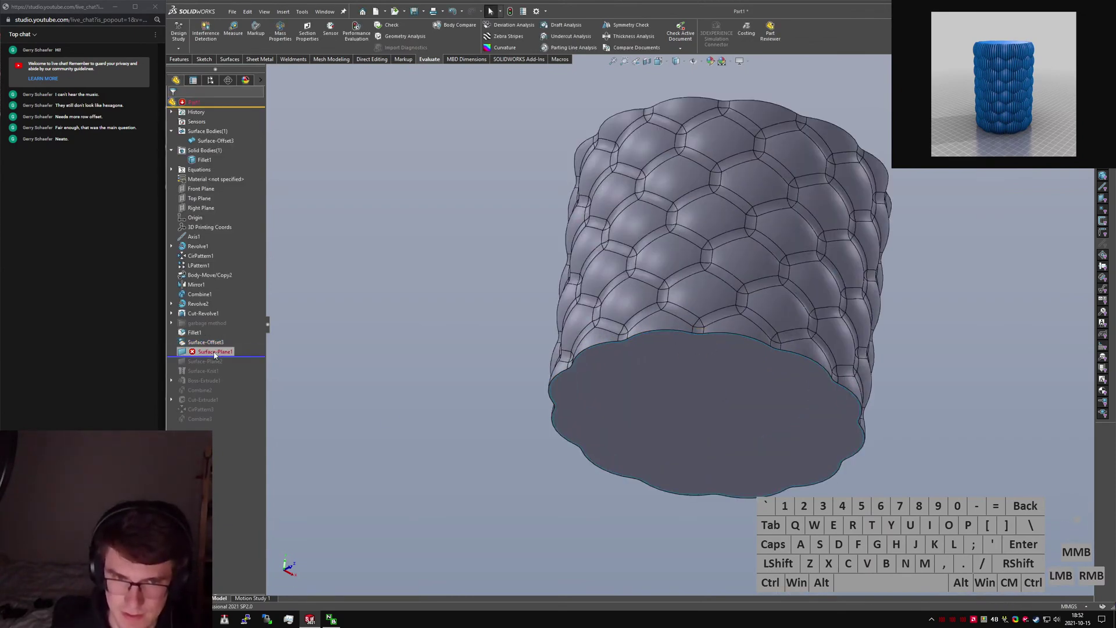
click(214, 351)
click(222, 326)
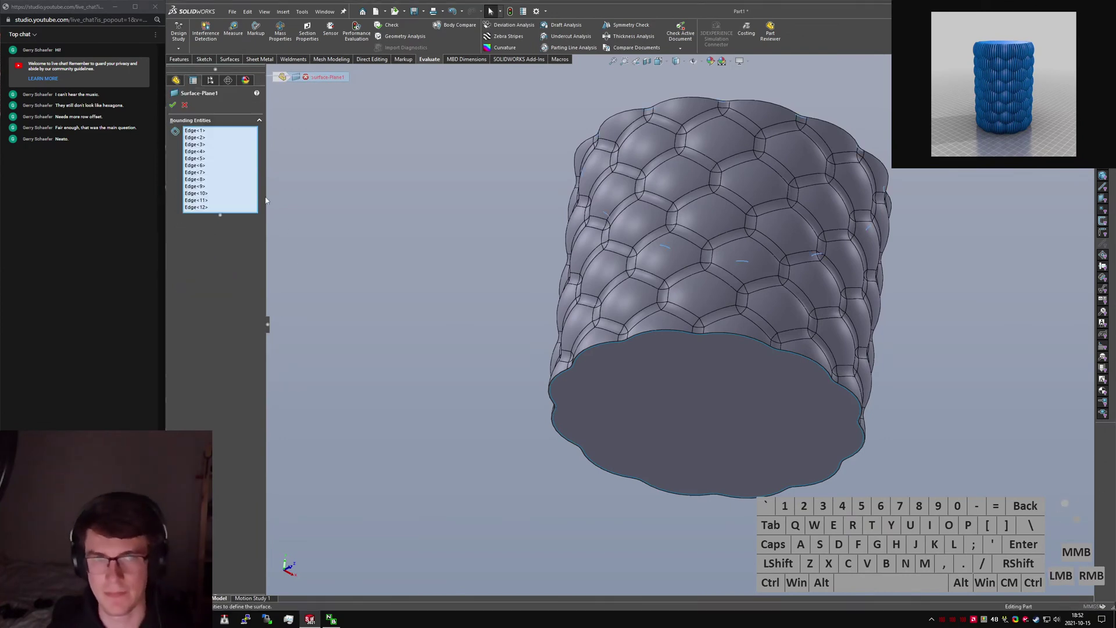
click(208, 160)
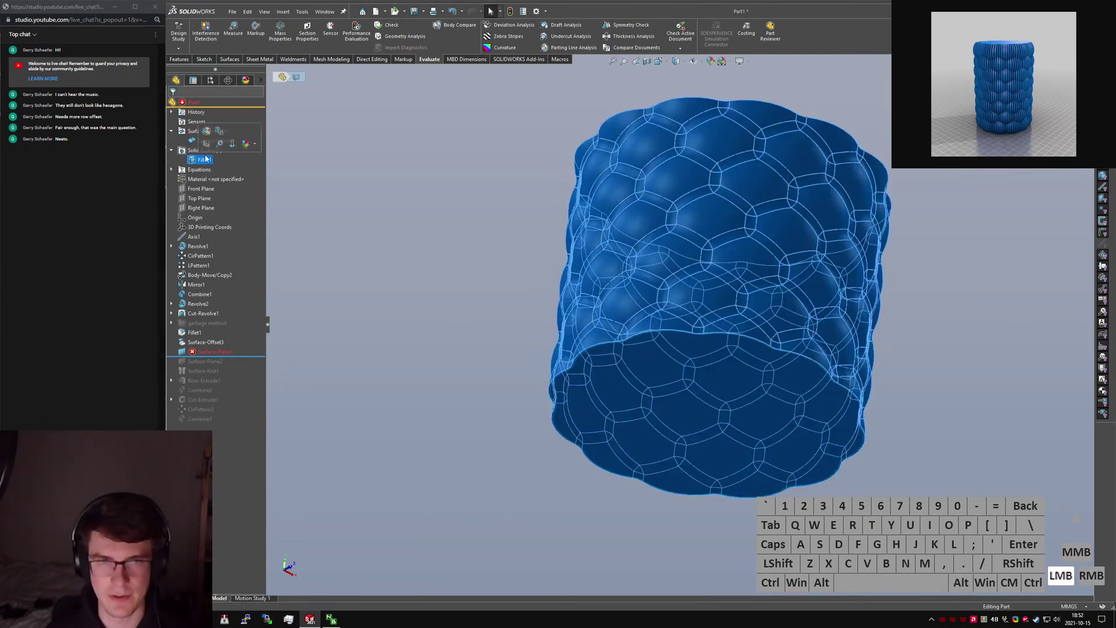
click(207, 147)
click(350, 191)
Redefine Surface-Plane1 to cap the offset surface's full top rim loop.
right_click(197, 353)
click(208, 289)
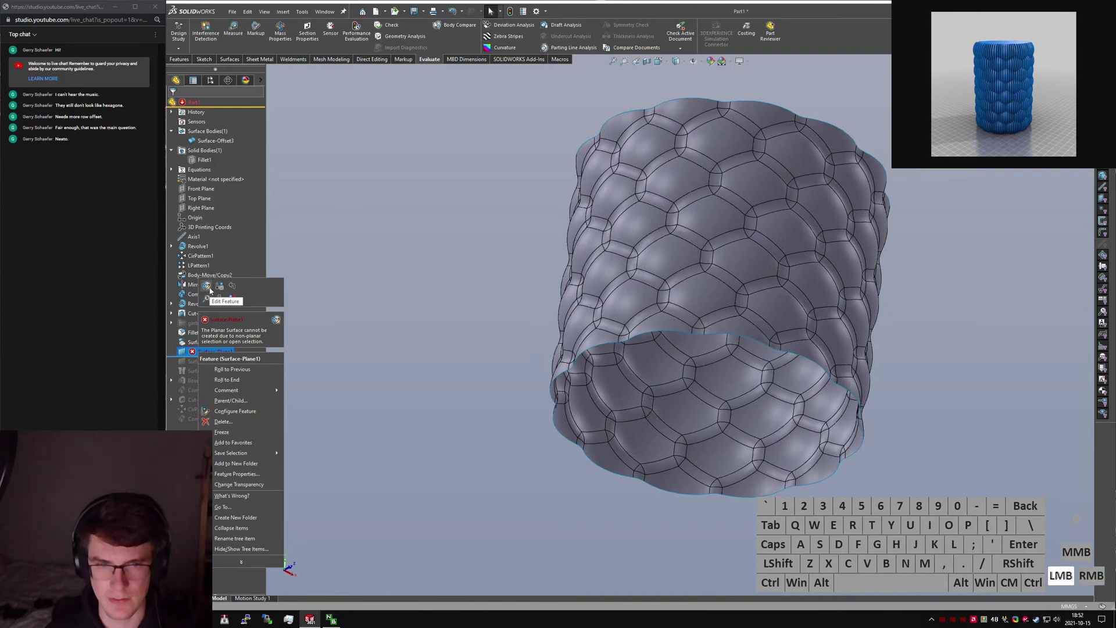
right_click(219, 151)
click(238, 154)
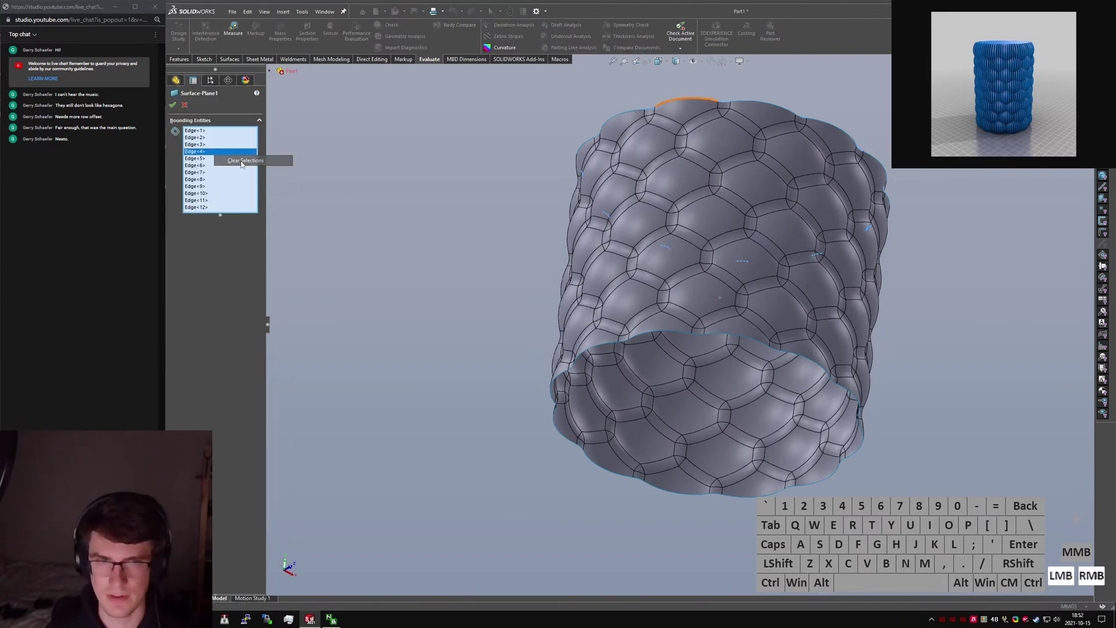
right_click(685, 102)
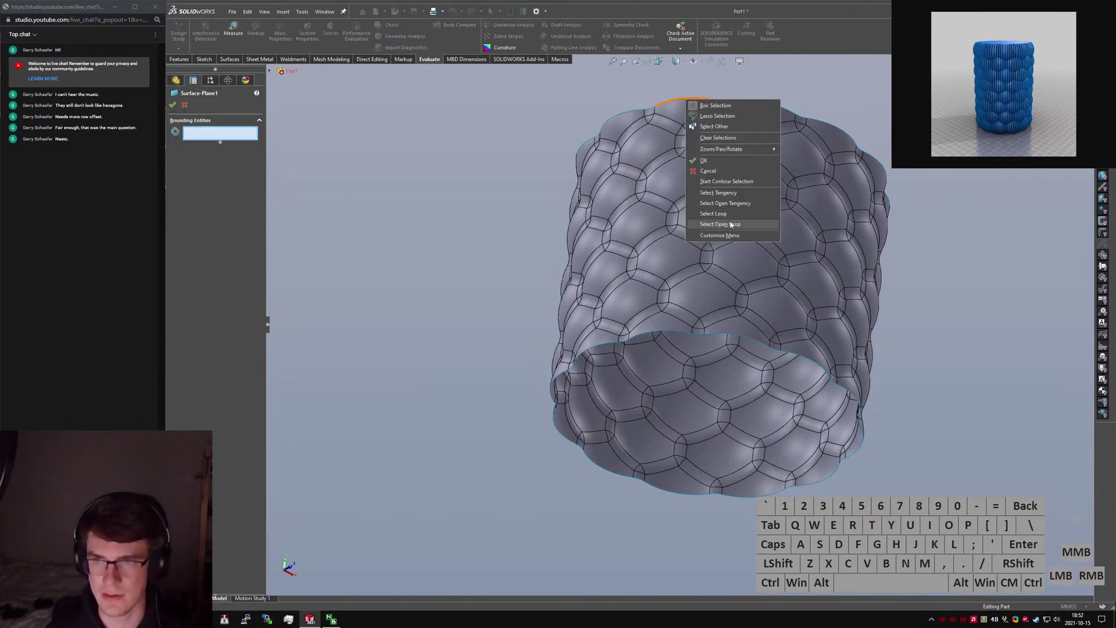
click(713, 214)
click(173, 105)
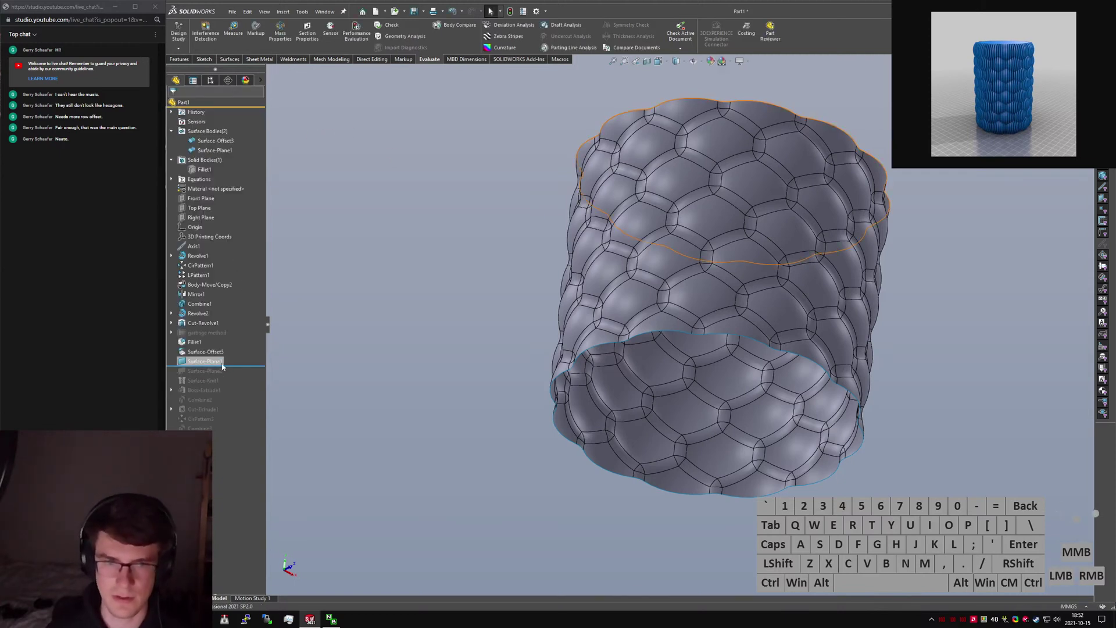
click(222, 364)
Redefine Surface-Plane2 to cap the open bottom rim loop, then rebuild through Combine2.
drag(229, 367, 229, 377)
click(201, 371)
click(212, 351)
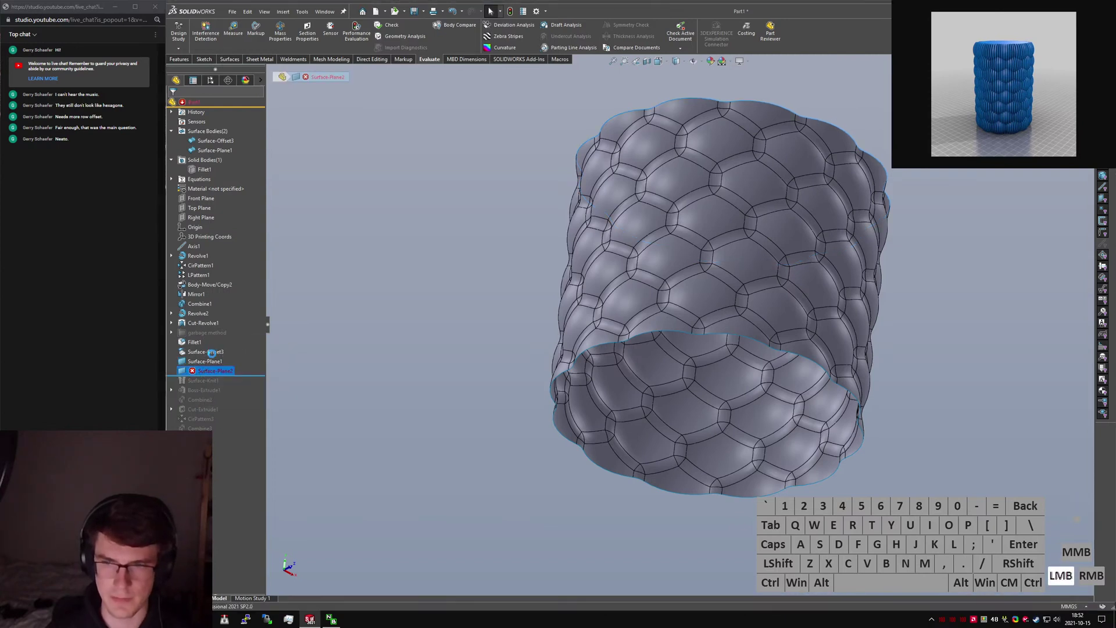
right_click(196, 178)
click(221, 192)
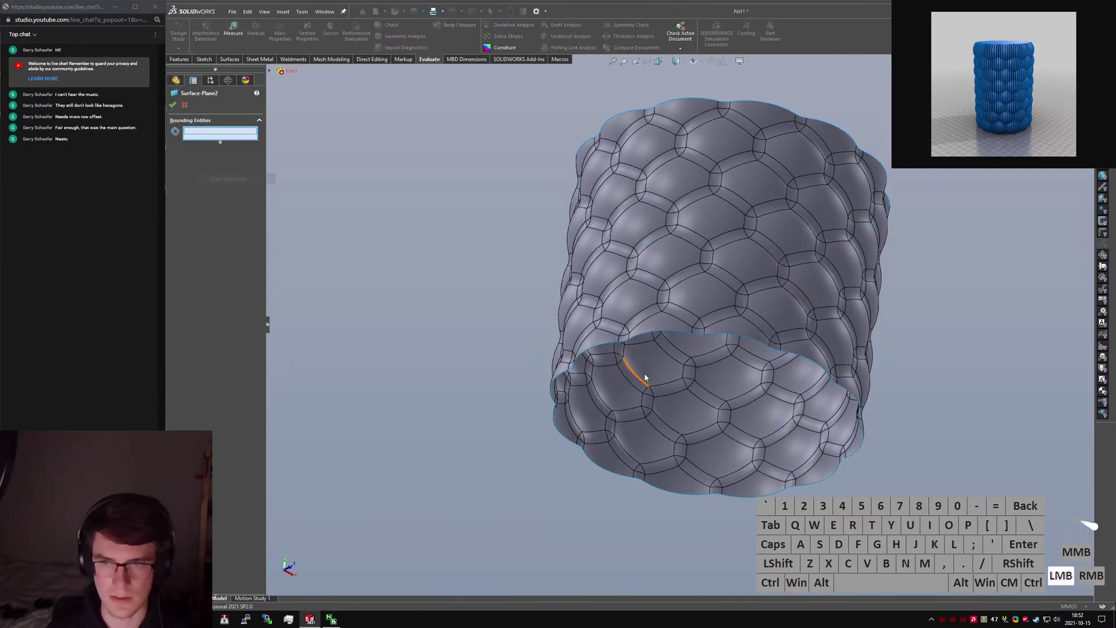
right_click(668, 333)
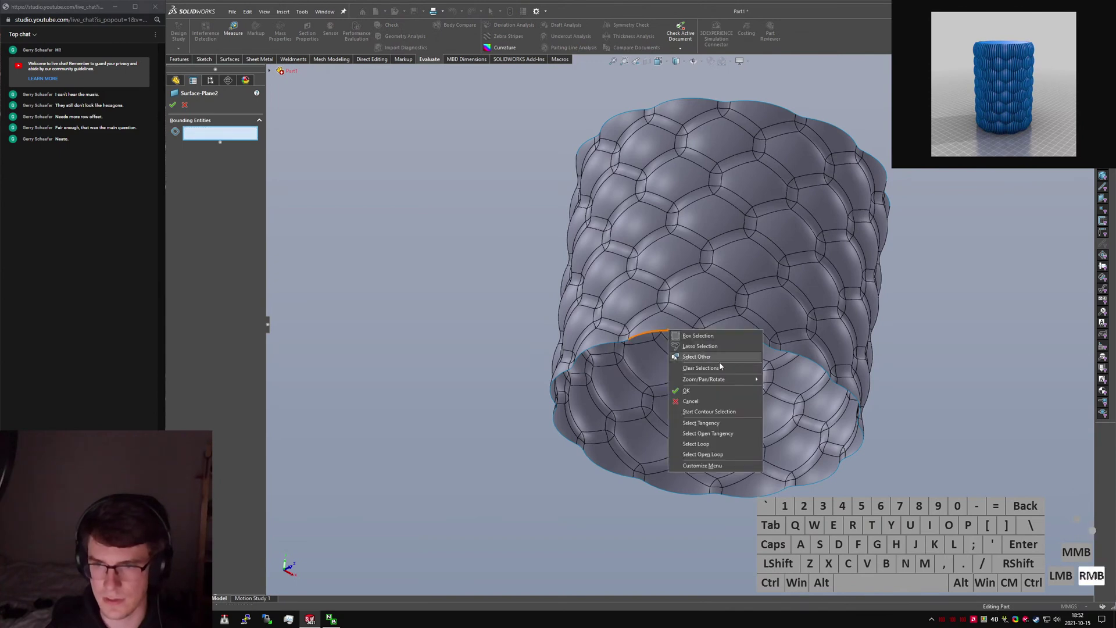
click(720, 436)
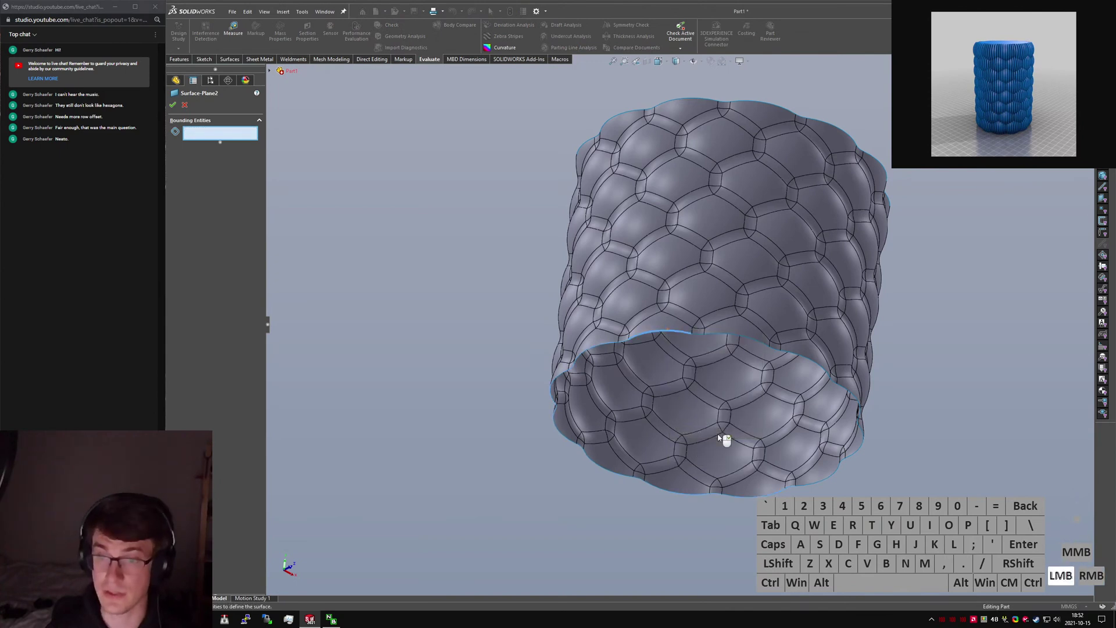
right_click(721, 438)
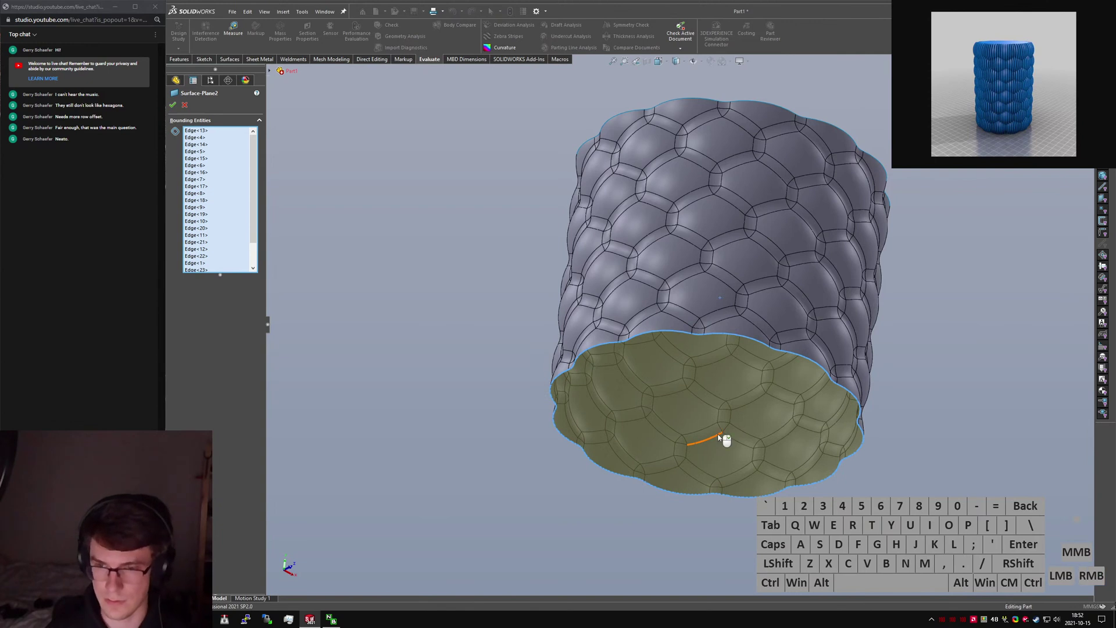
drag(238, 387, 241, 415)
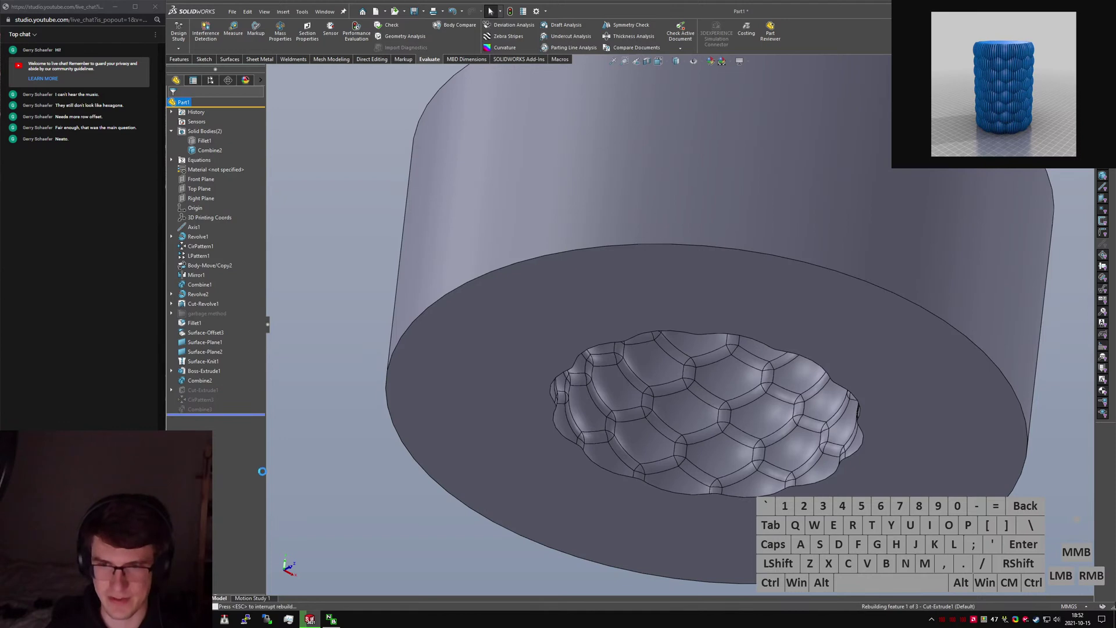
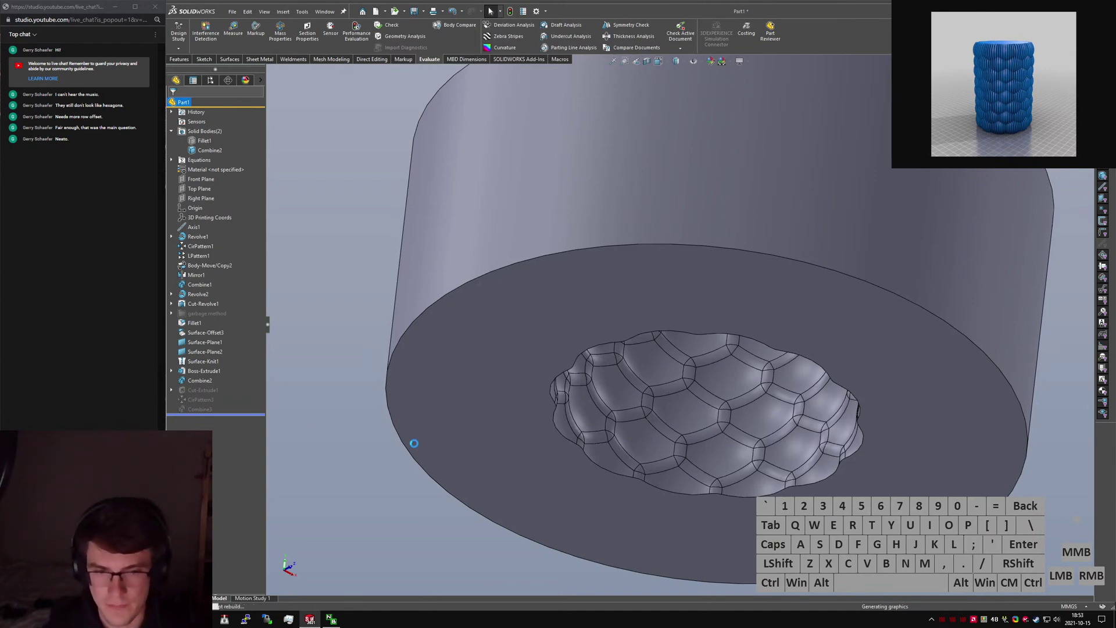
Orbit around the cup rim, then select a rim edge and the Combine3 body.
scroll(709, 165, down, 8)
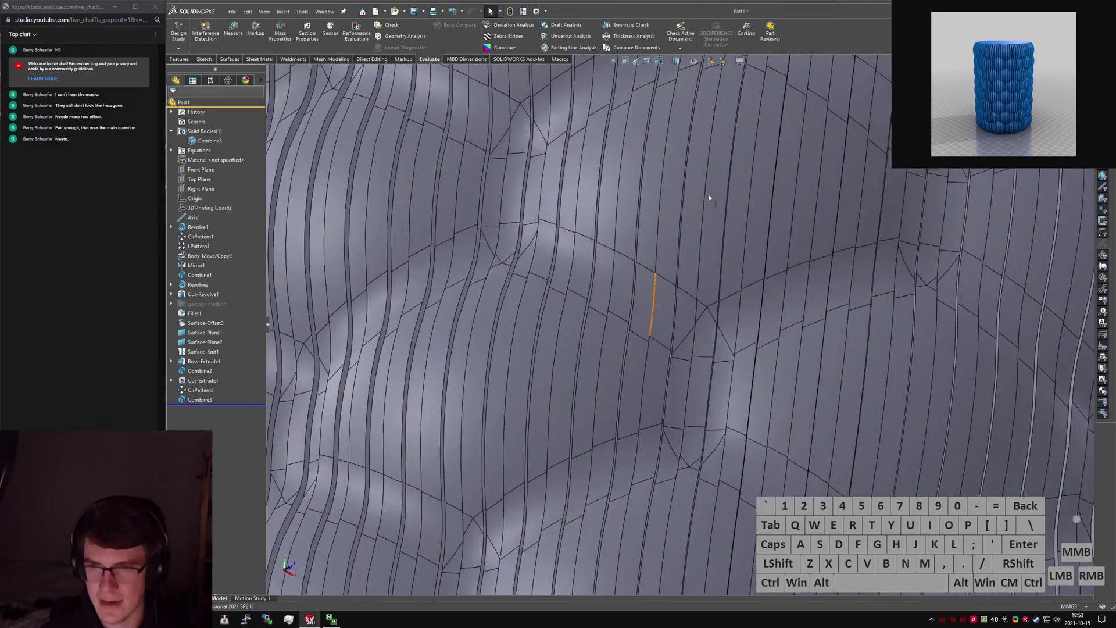
scroll(692, 297, up, 10)
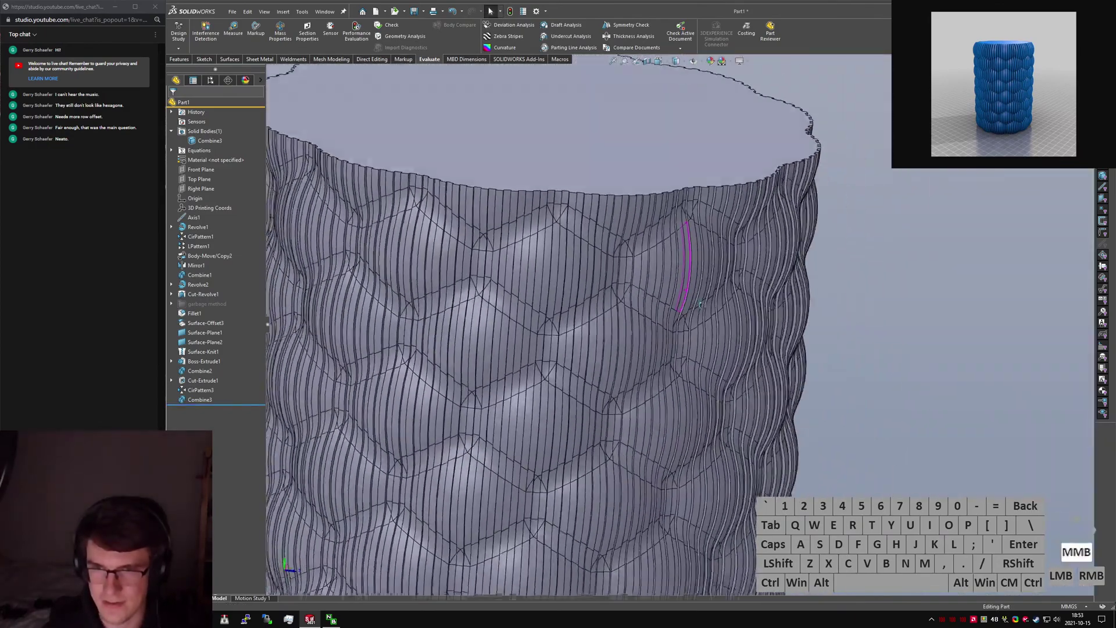
scroll(631, 302, down, 5)
scroll(631, 302, down, 6)
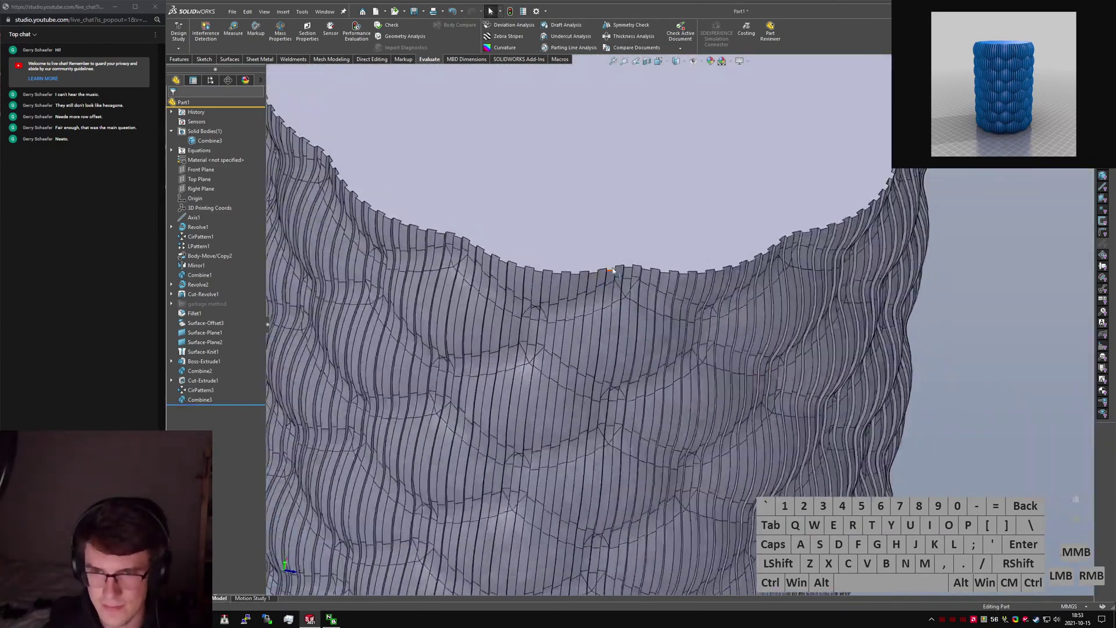
scroll(594, 395, down, 6)
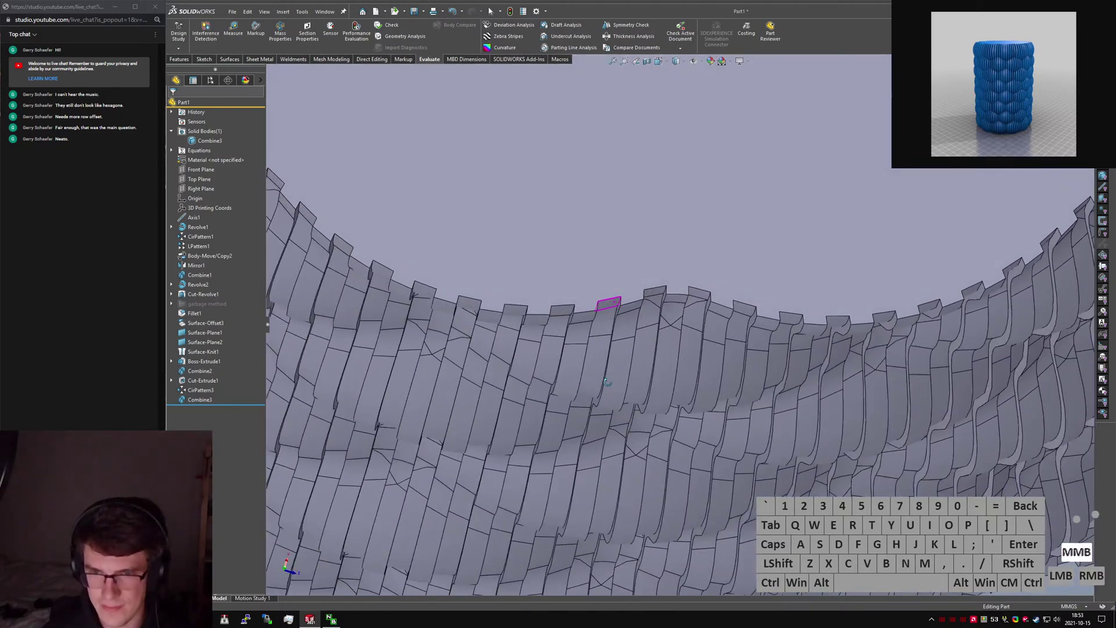
middle_drag(556, 312, 457, 300)
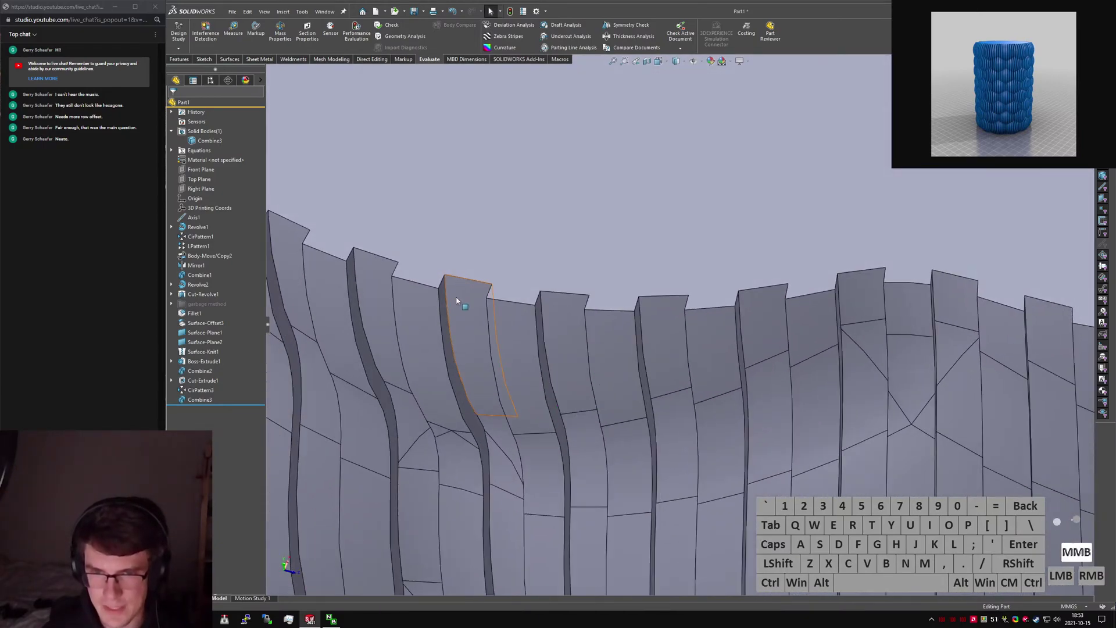
click(447, 294)
scroll(446, 294, up, 10)
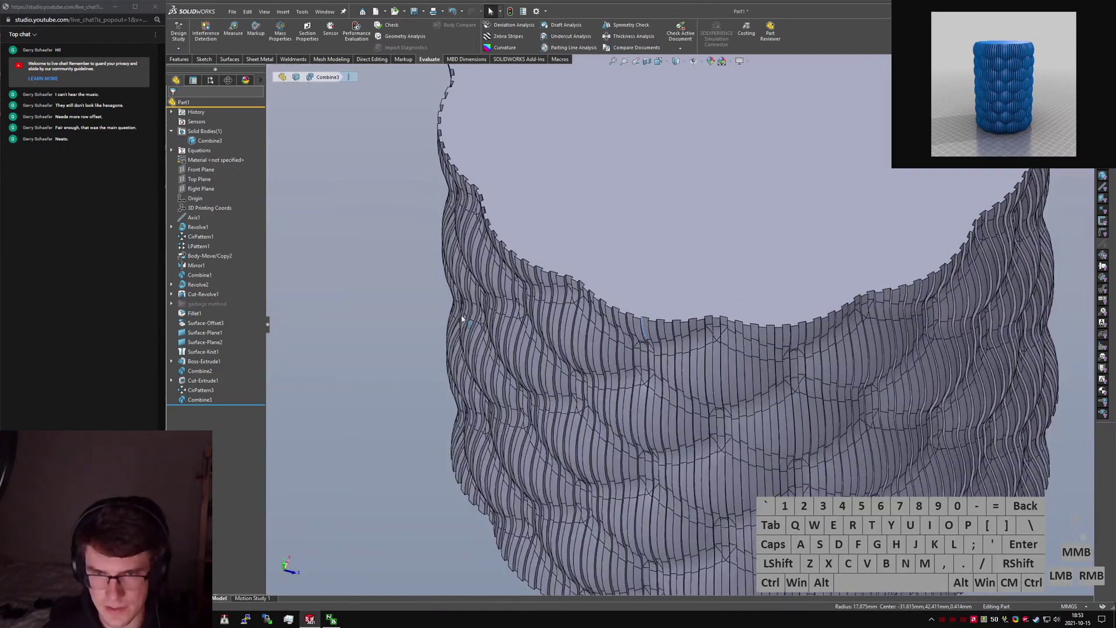
click(202, 142)
In Manage Equations, change the NumFins global variable from 120 to 36.
click(210, 151)
right_click(203, 152)
click(223, 158)
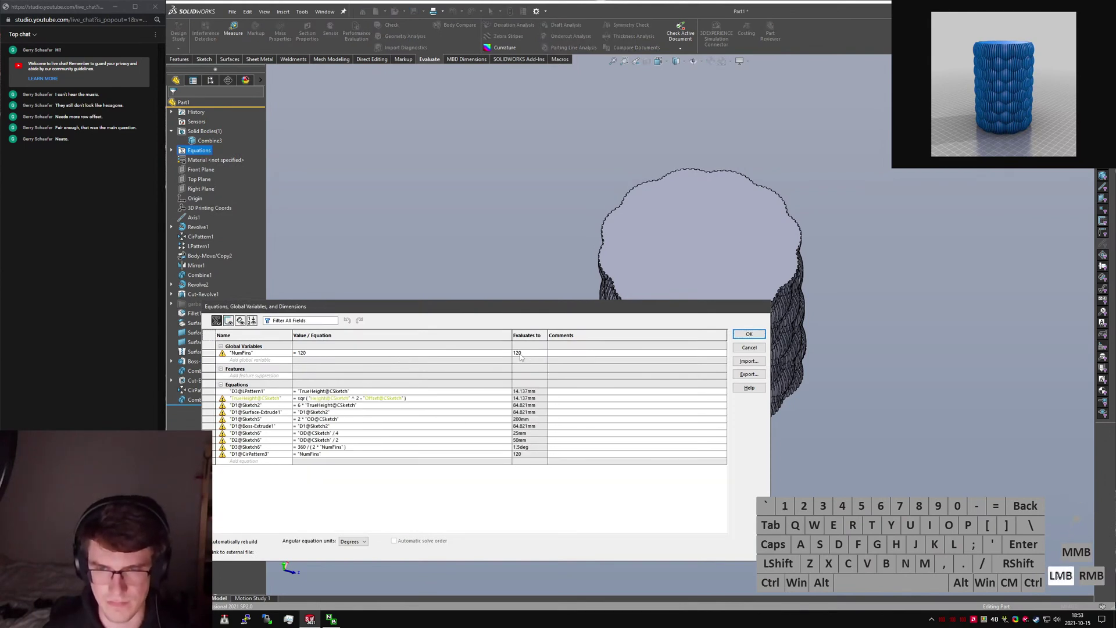
click(313, 353)
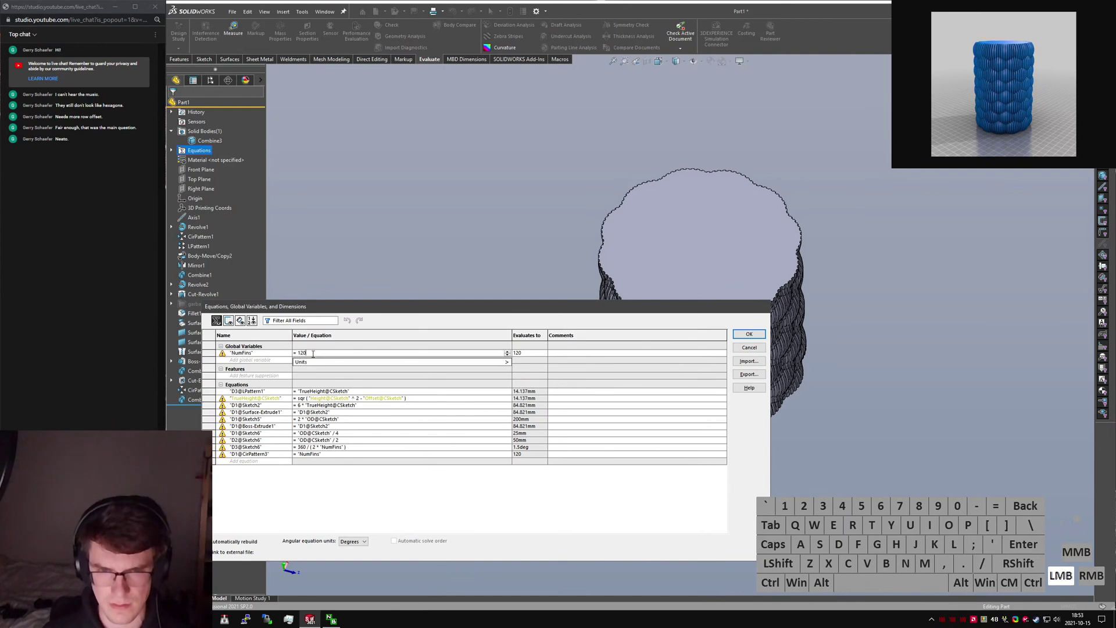
key(BackSpace)
key(BackSpace)
key(BackSpace)
text(30)
key(Return)
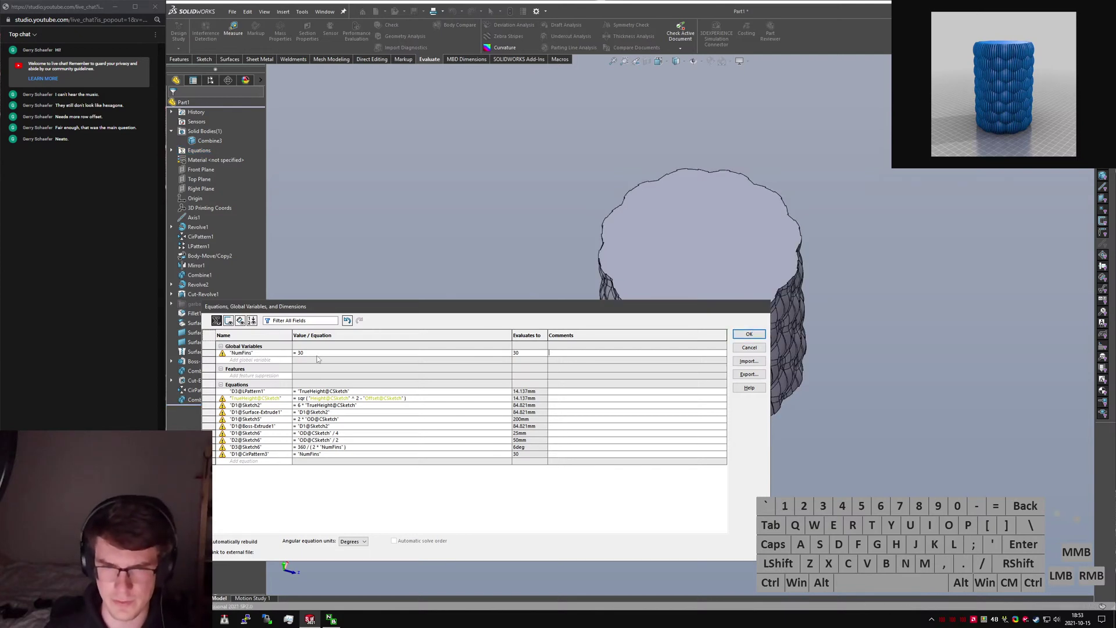
key(BackSpace)
text(6)
key(Return)
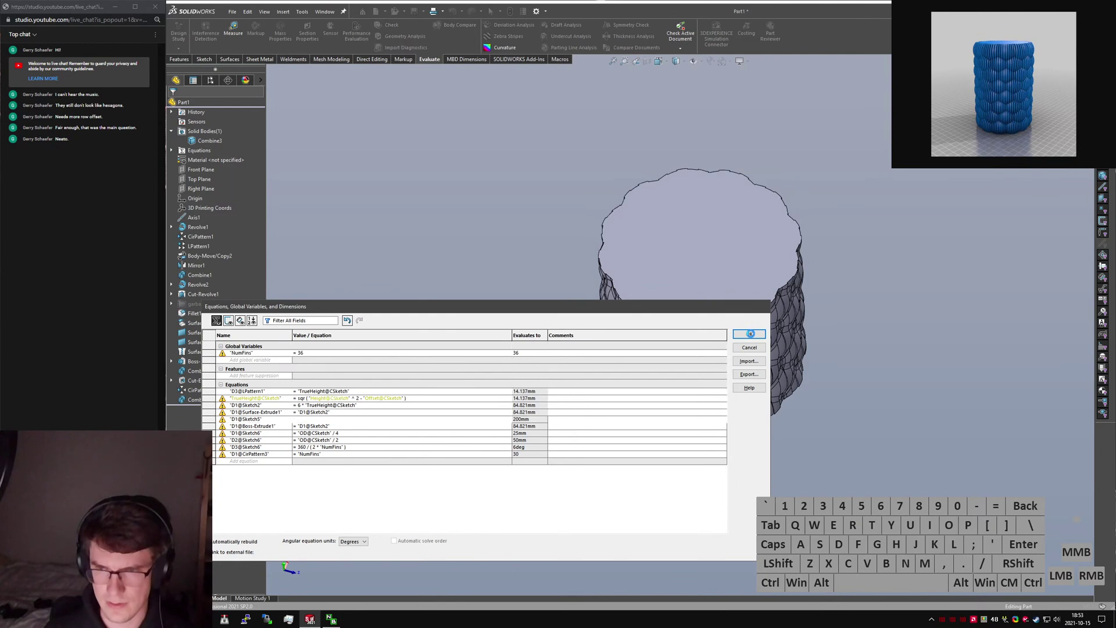
click(751, 334)
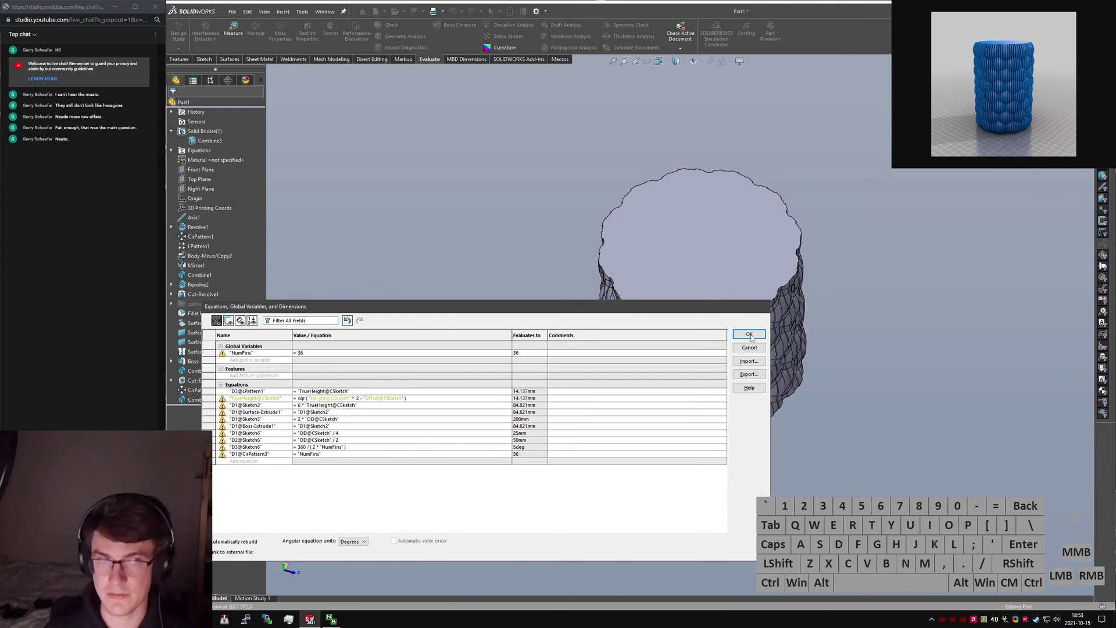
Orbit the rebuilt vase to inspect it and select the Body-Move/Copy2 feature.
scroll(689, 365, down, 5)
middle_drag(689, 365, 709, 311)
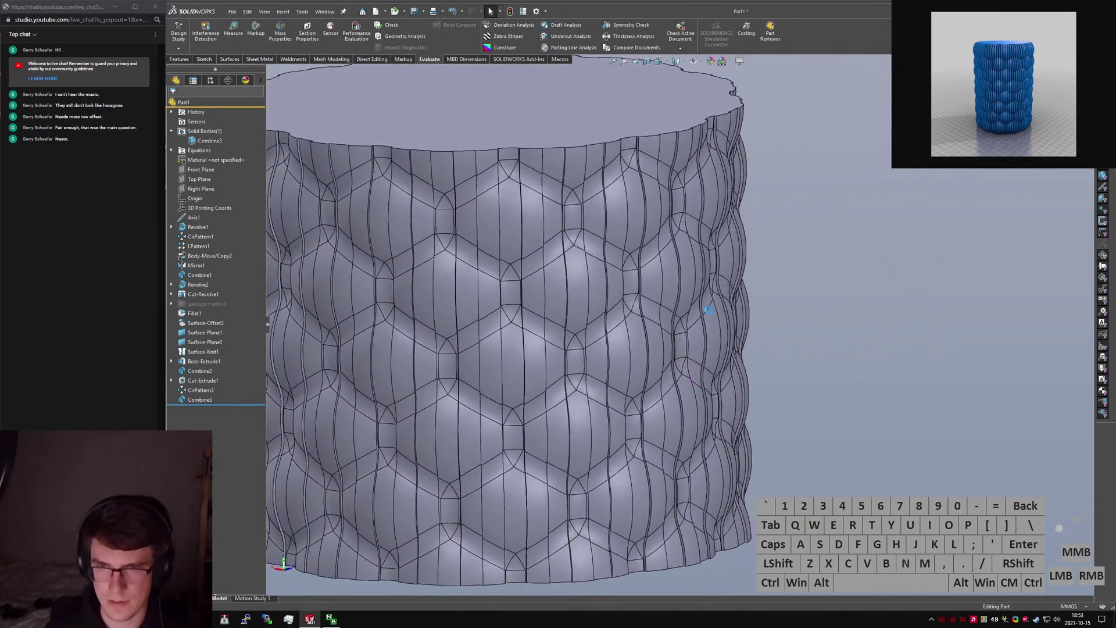
scroll(698, 313, up, 4)
scroll(519, 317, down, 4)
middle_drag(519, 317, 560, 324)
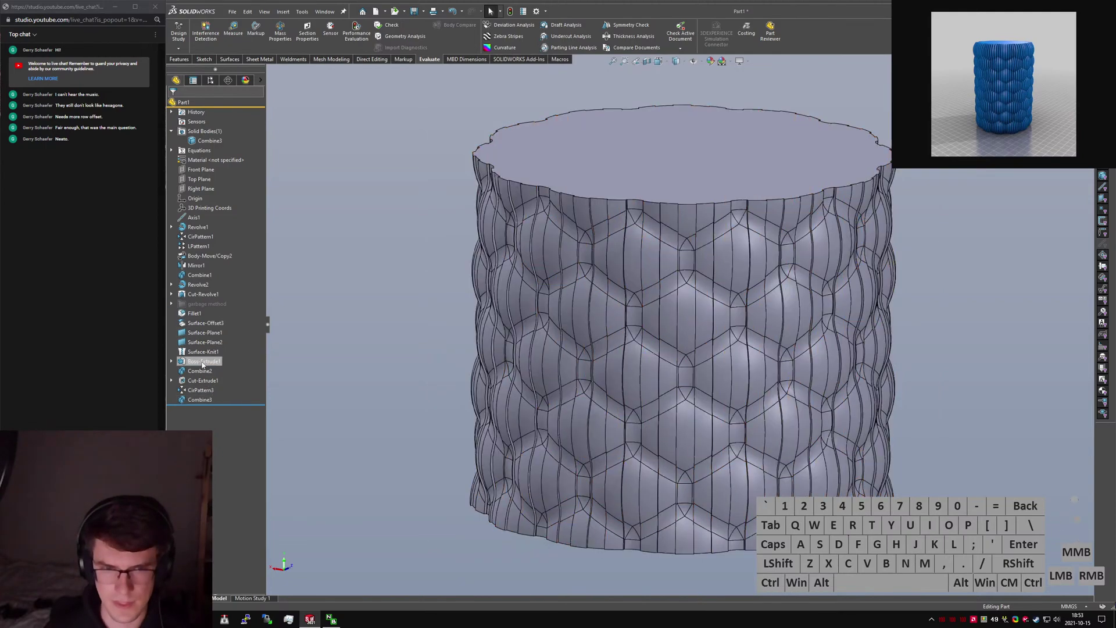
click(205, 256)
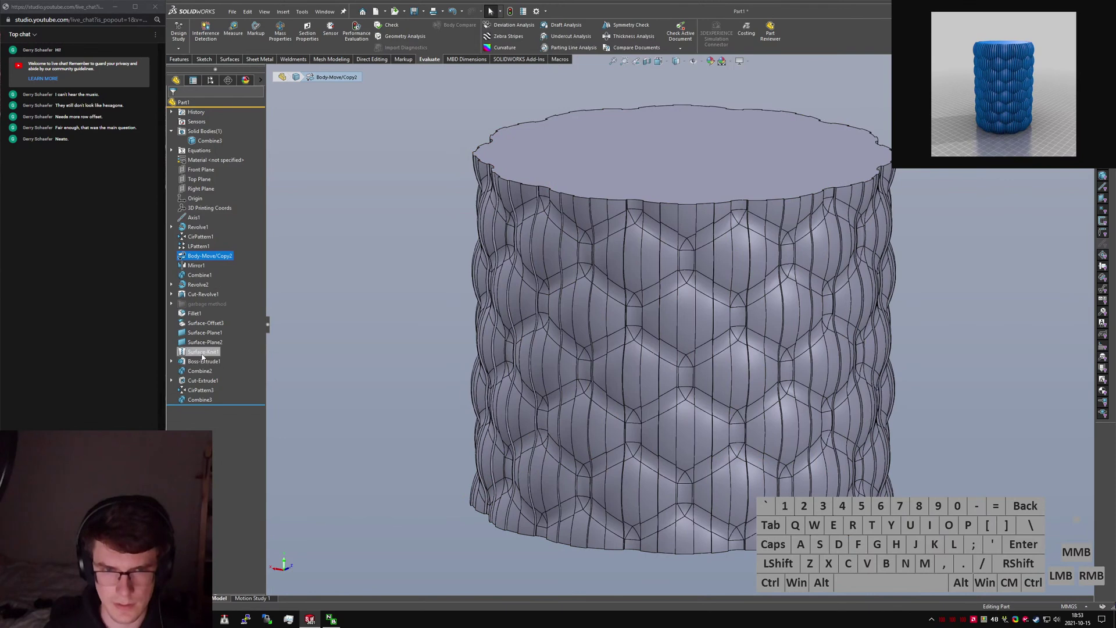
scroll(524, 334, up, 2)
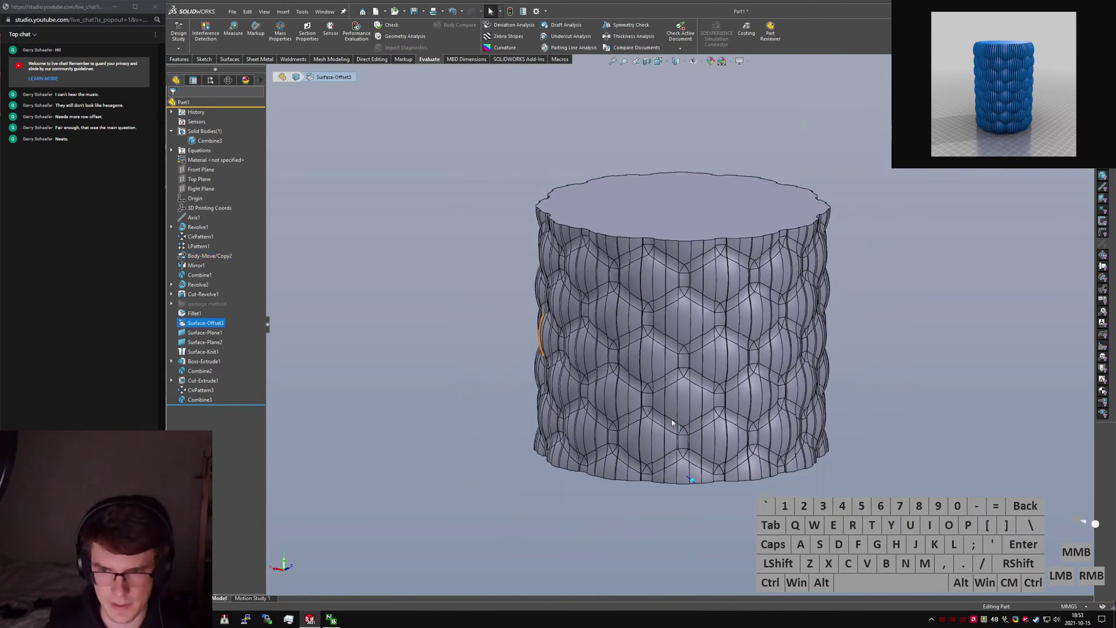
middle_drag(543, 332, 539, 366)
Rename Axis1 to 'Primary Axis' and Revolve1 to 'Initial Sphere Revolve'.
click(194, 217)
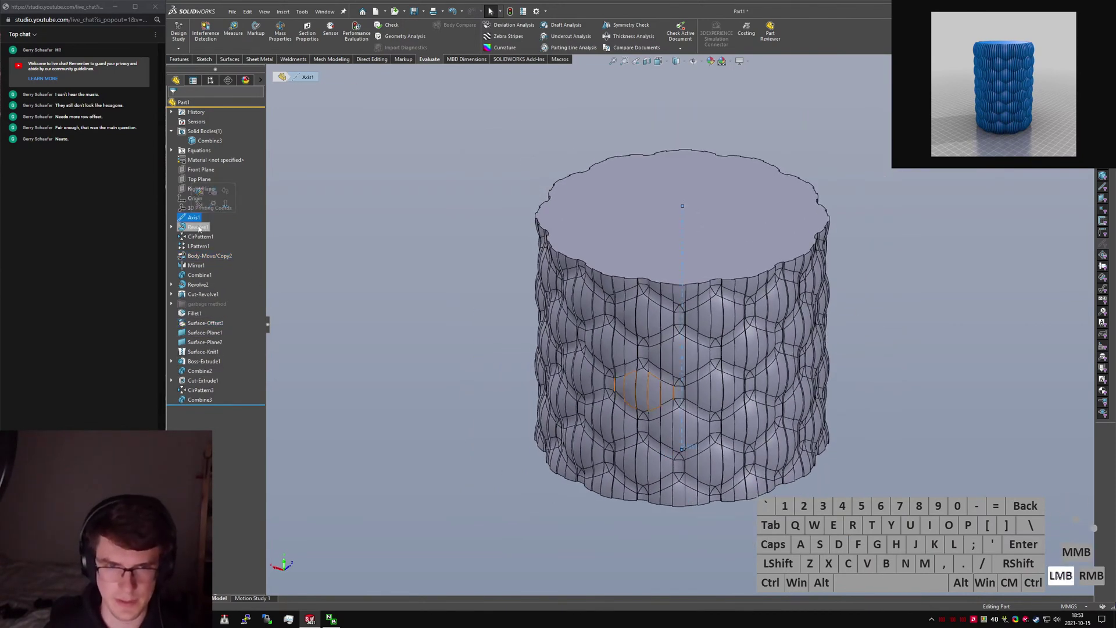
text(Primary Axis)
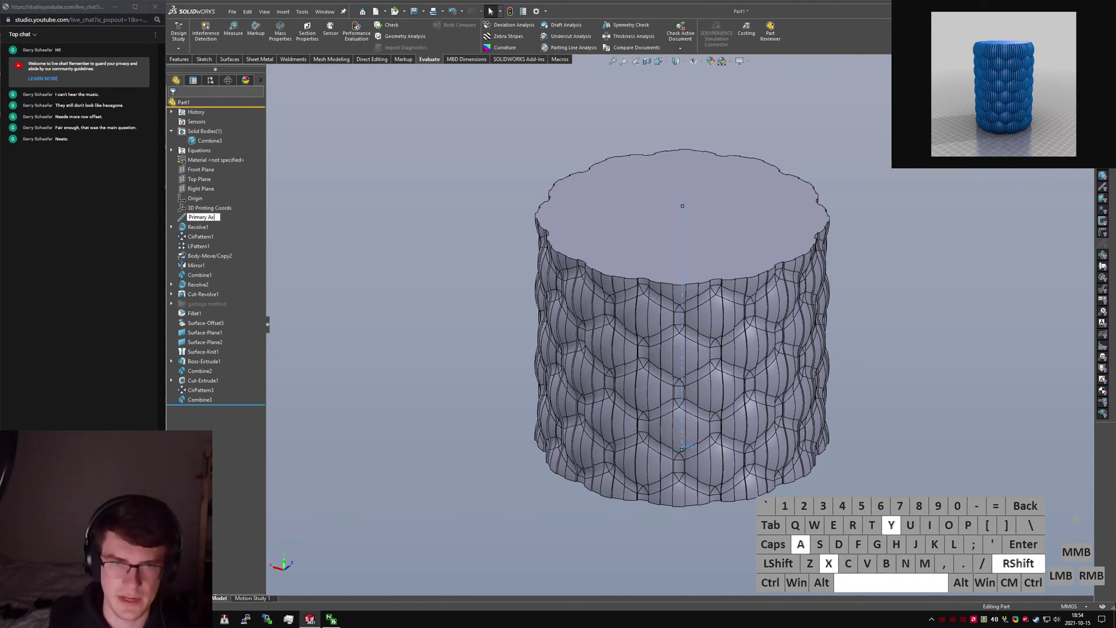
key(Return)
click(195, 228)
click(196, 227)
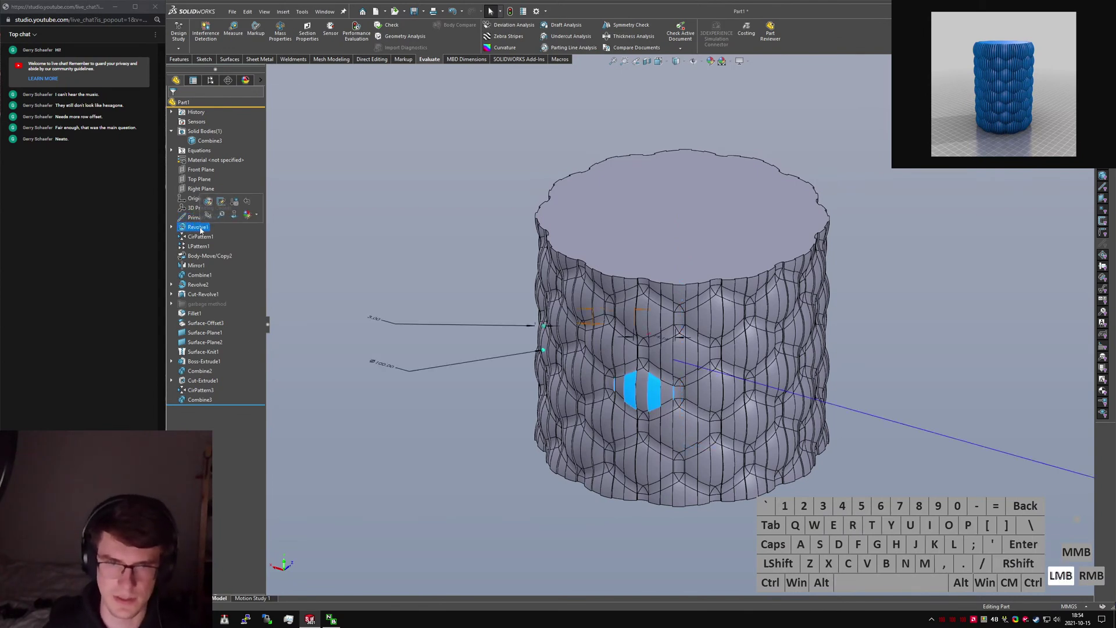
text(Initial S)
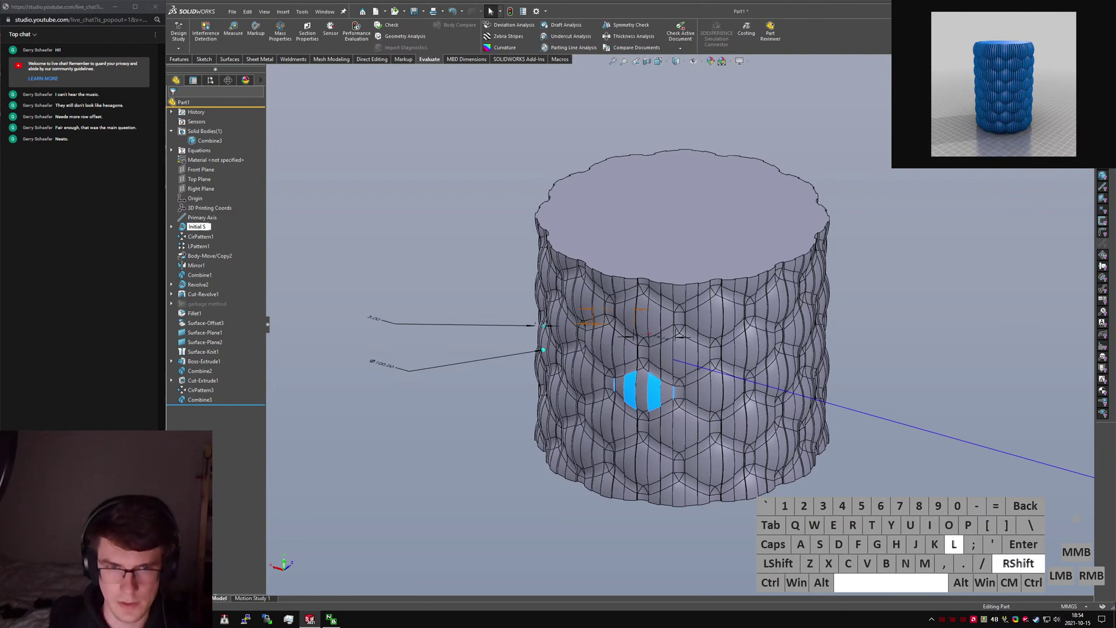
text(phere Revolve)
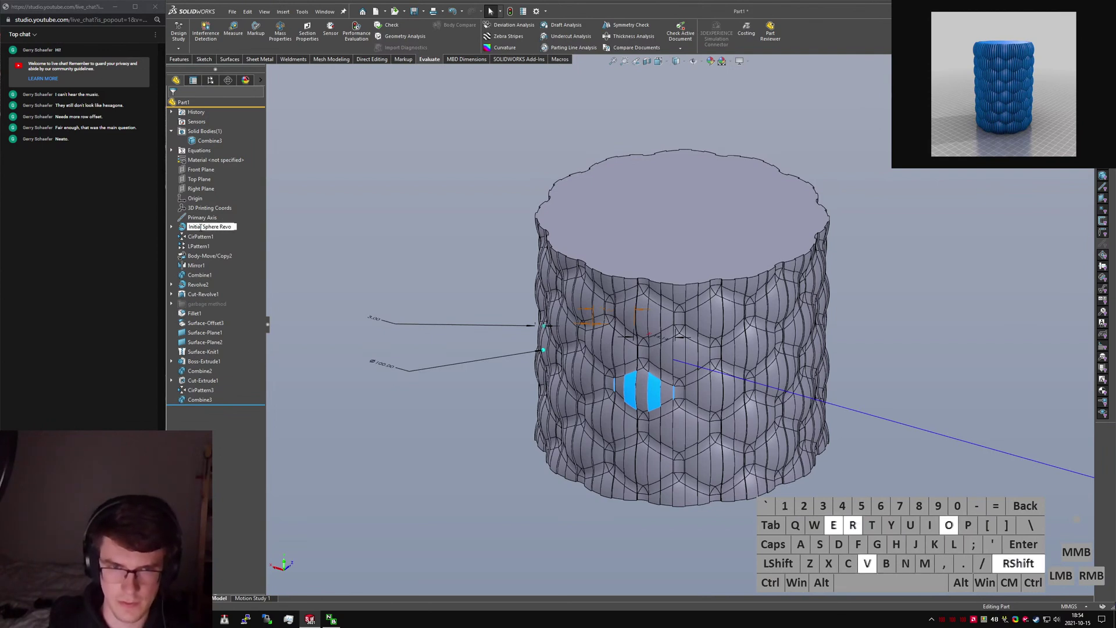
key(Return)
Rename CirPattern1 to 'Sphere Circular Pattern' and LPattern1 to 'Patterning Sphere Pattern'.
click(200, 237)
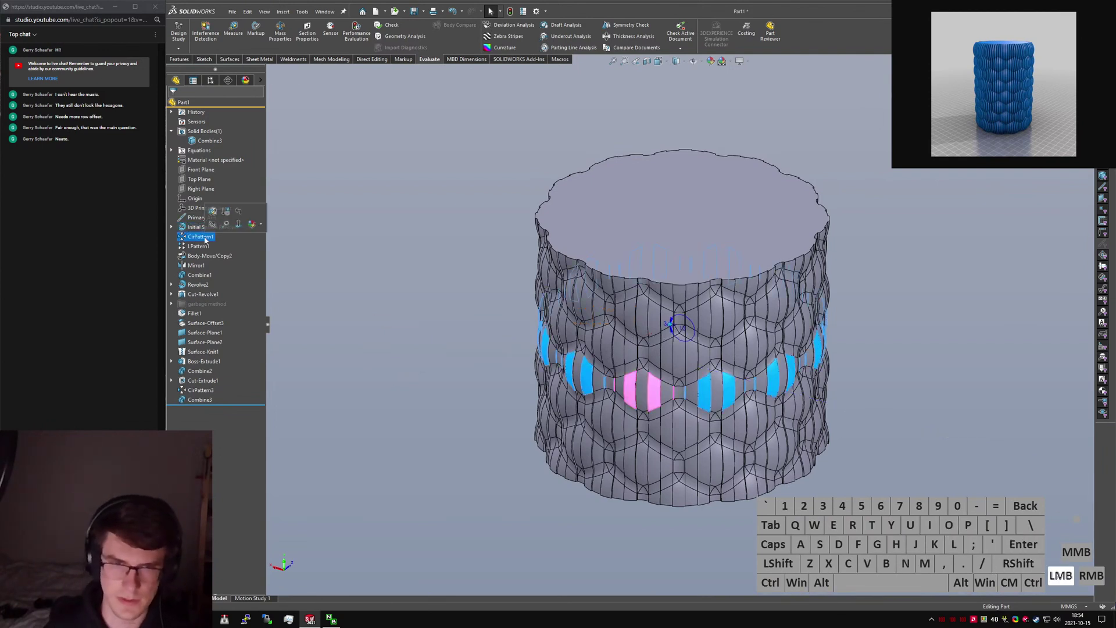
key(ctrl+a)
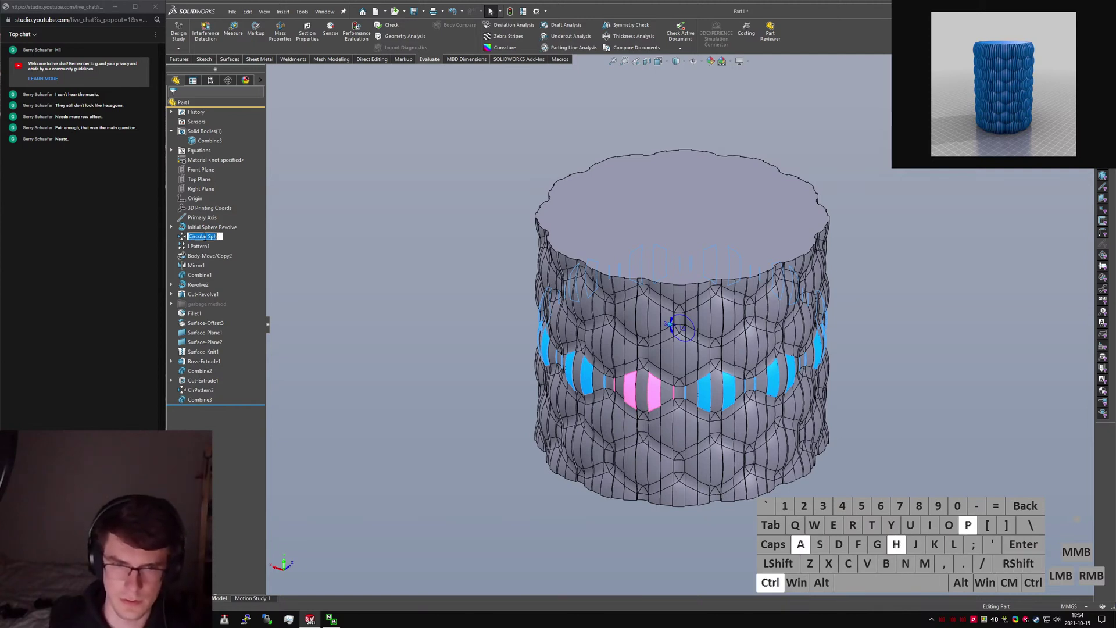
key(BackSpace)
text(Sphere Circular Pattern)
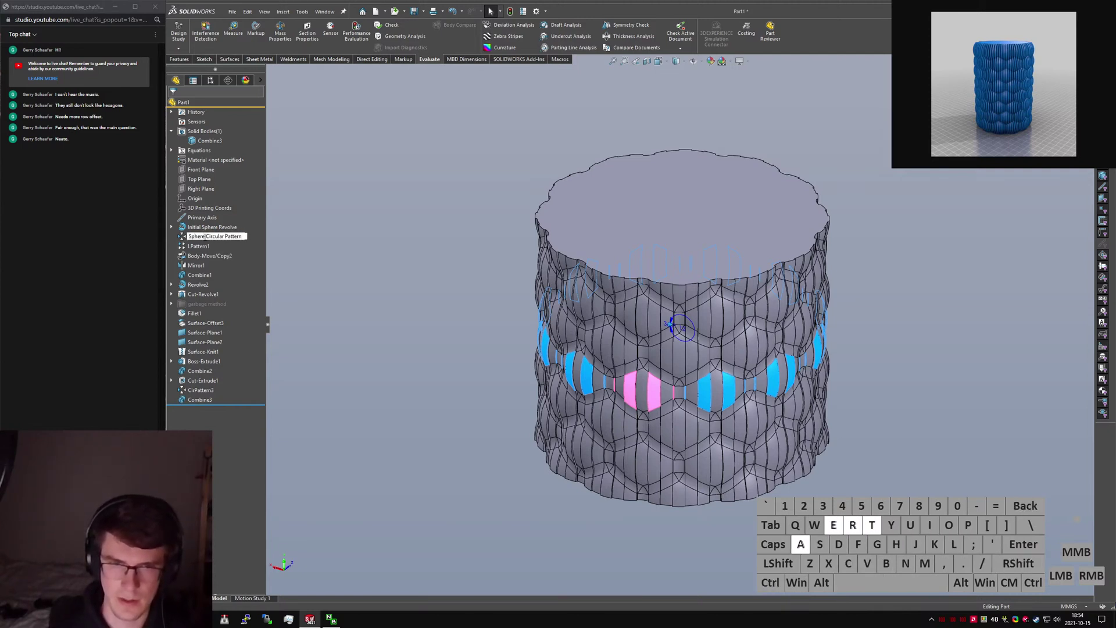
key(Return)
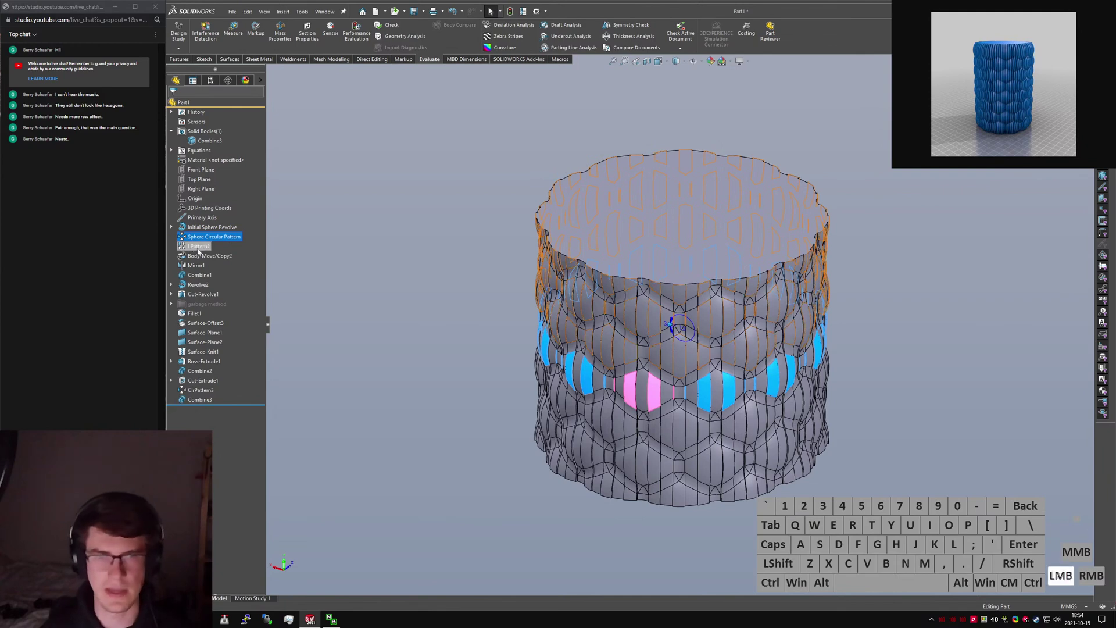
click(198, 247)
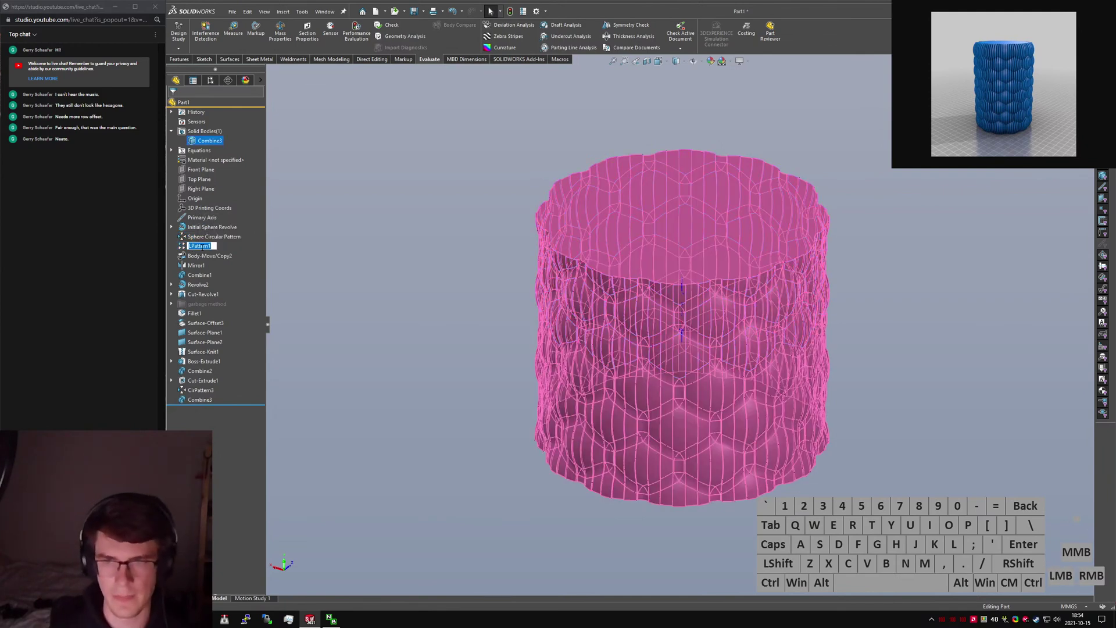
text(Patterning)
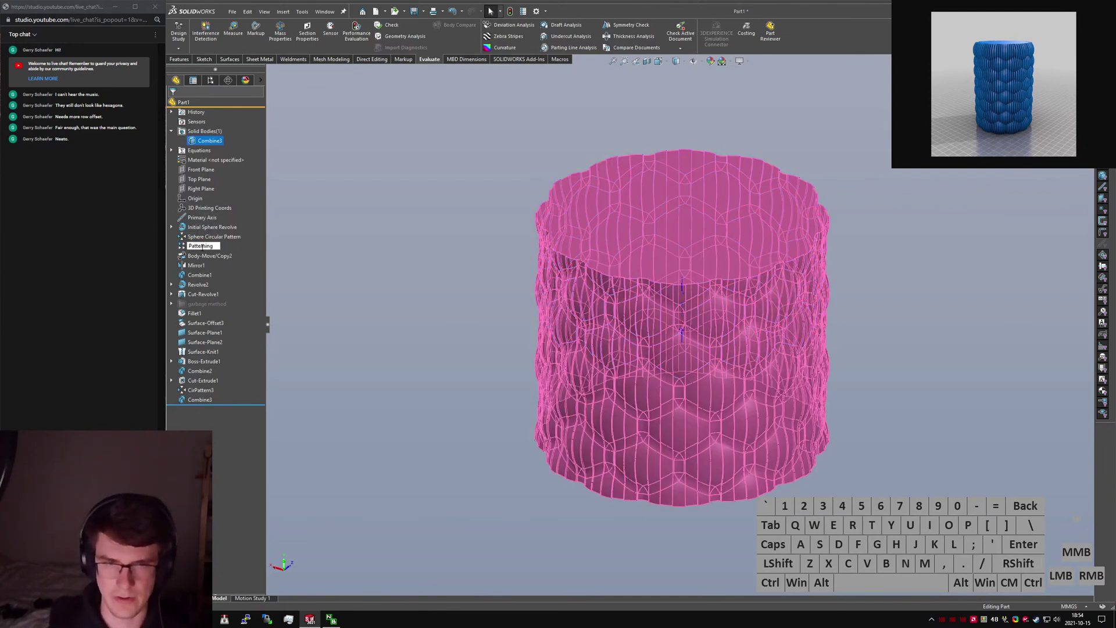
text( Sphere)
text( Pat)
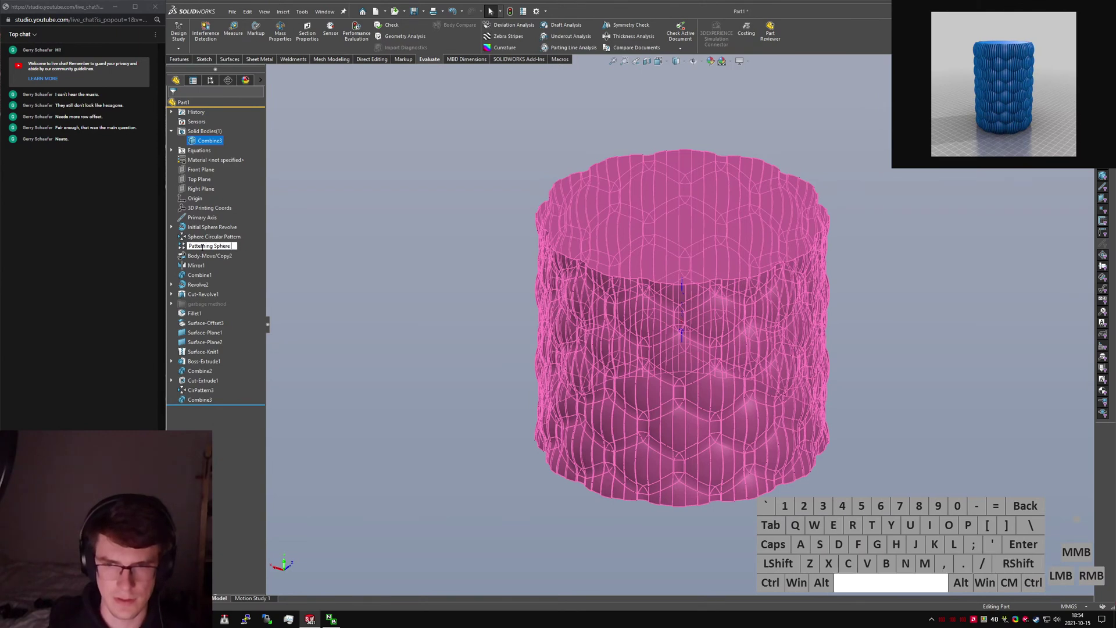
text(tern)
key(Return)
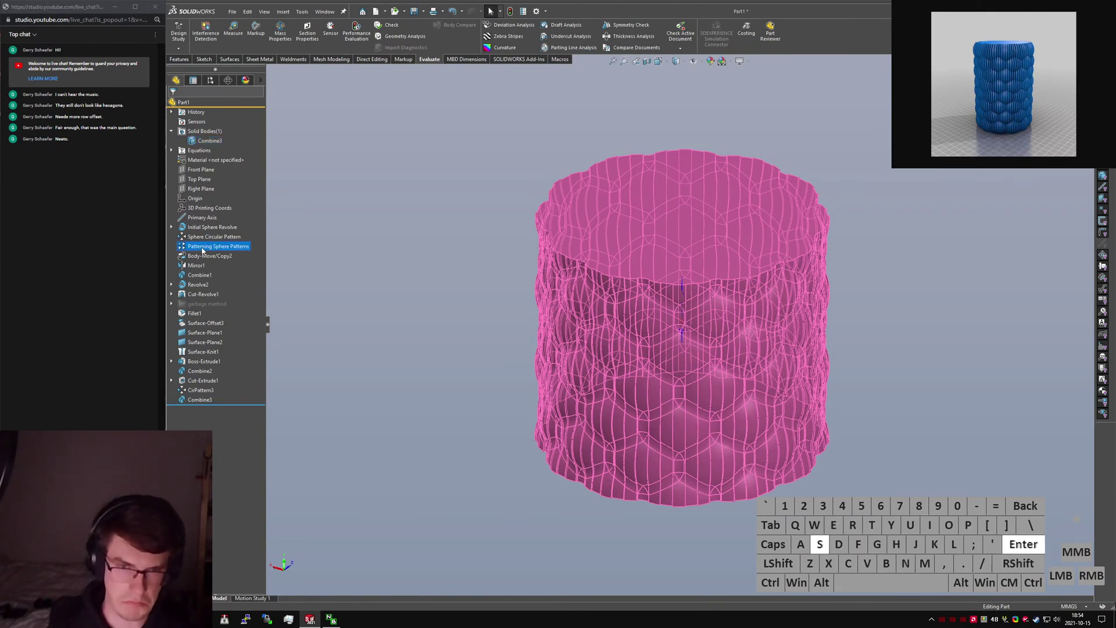
Rename Body-Move/Copy2 to 'Offset Odd Sphere Patterns' and Mirror1 to 'Mirror Sphere Patterns'.
click(197, 259)
click(197, 259)
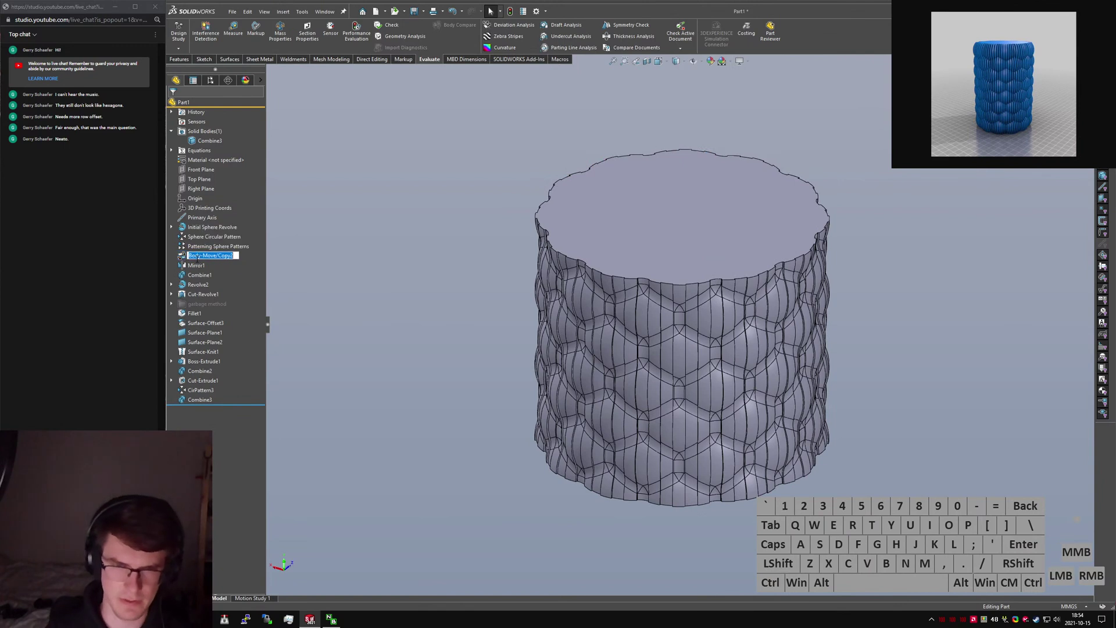
text(Offset)
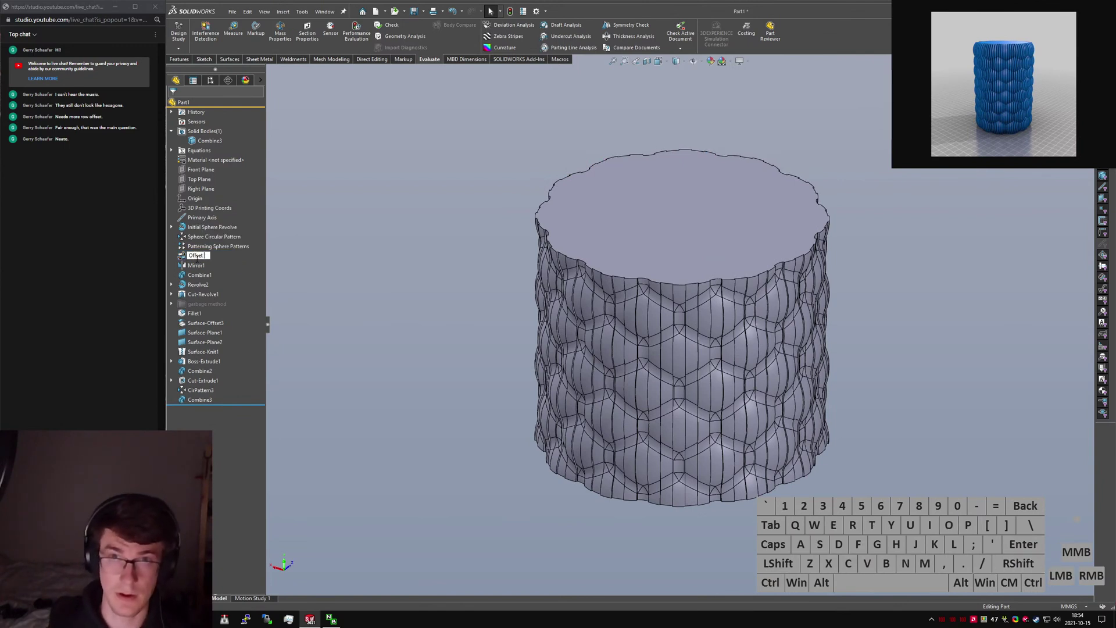
text( Odd)
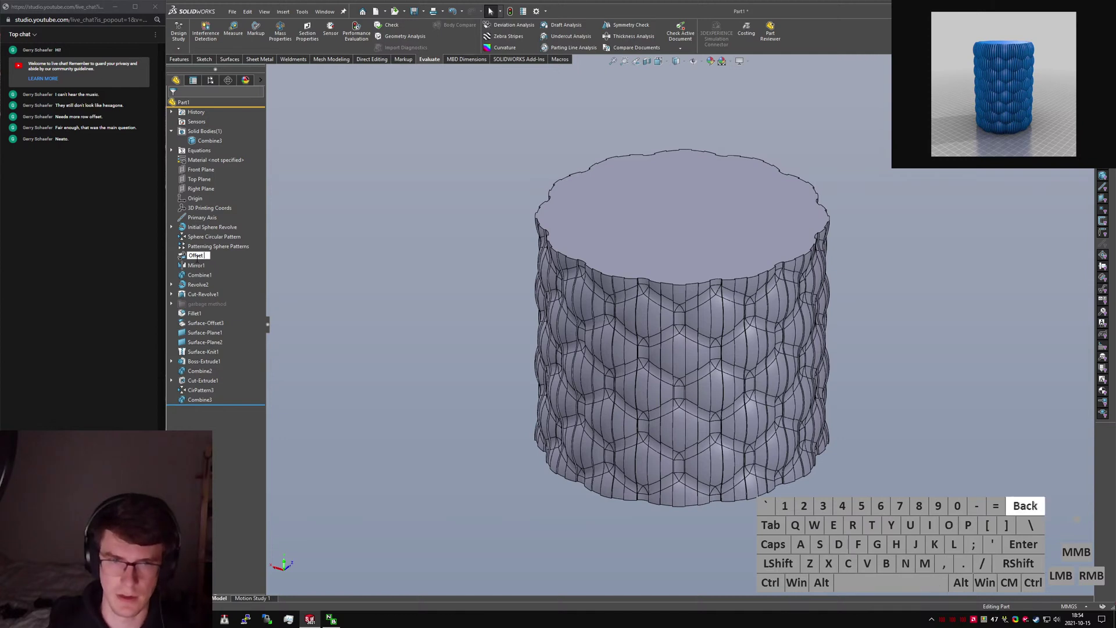
text( Sp)
key(BackSpace)
key(BackSpace)
text(S)
key(BackSpace)
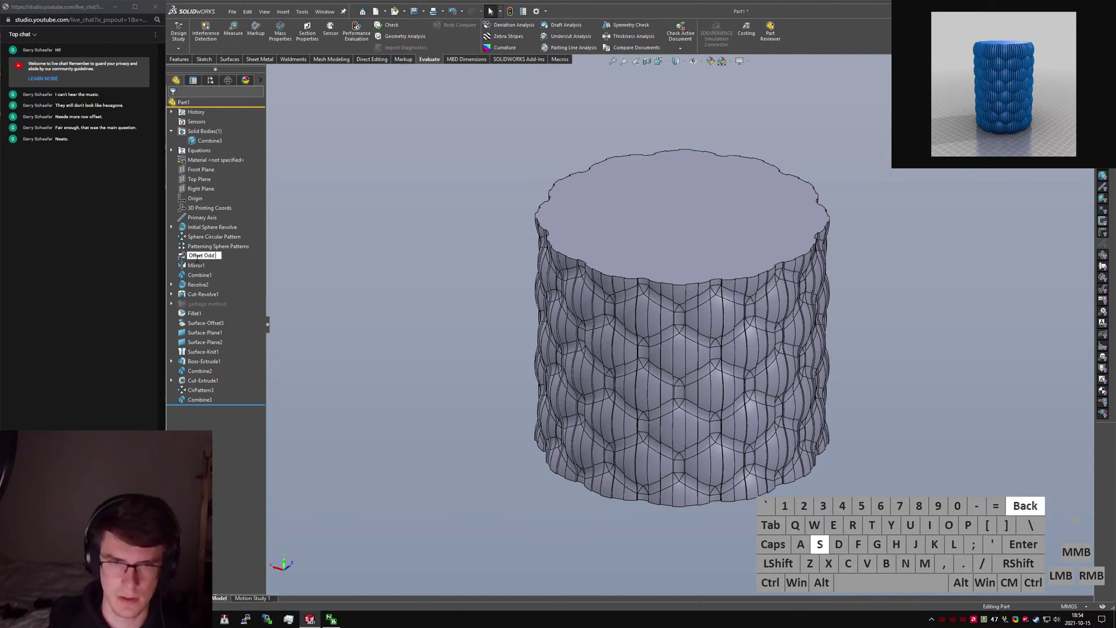
text(Sphere Patt)
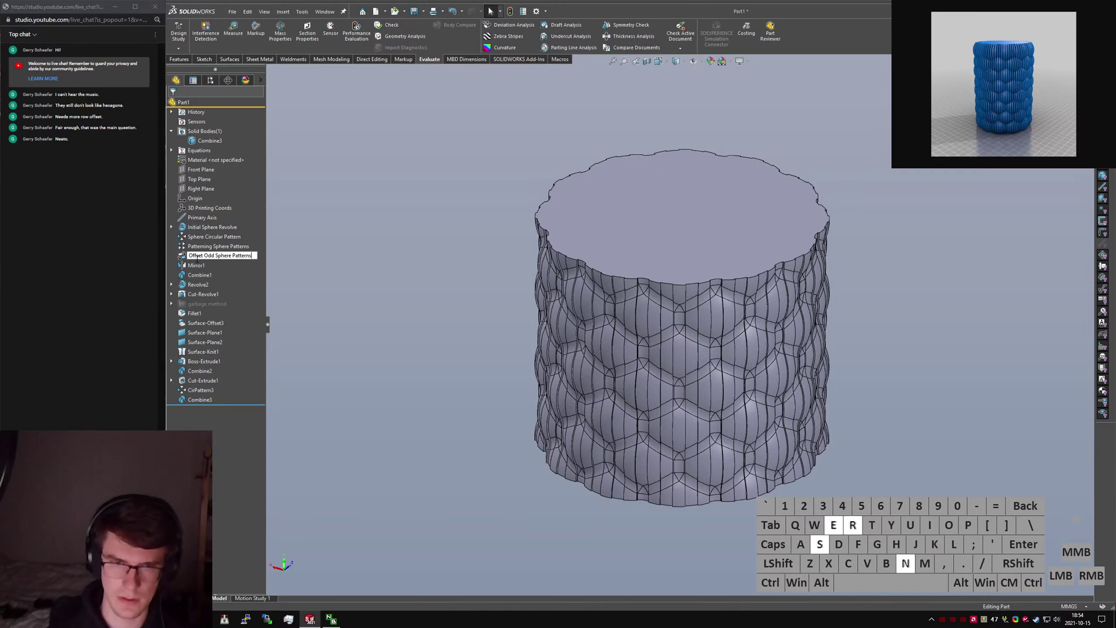
text(erns)
key(Return)
click(198, 266)
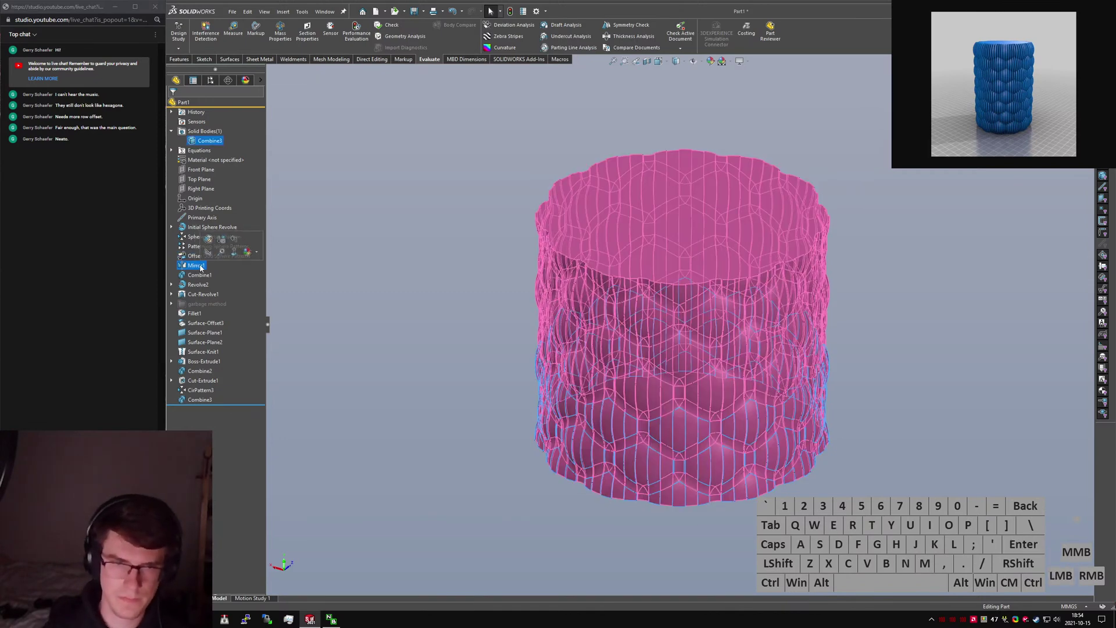
text(Mirror Sphere Patterns)
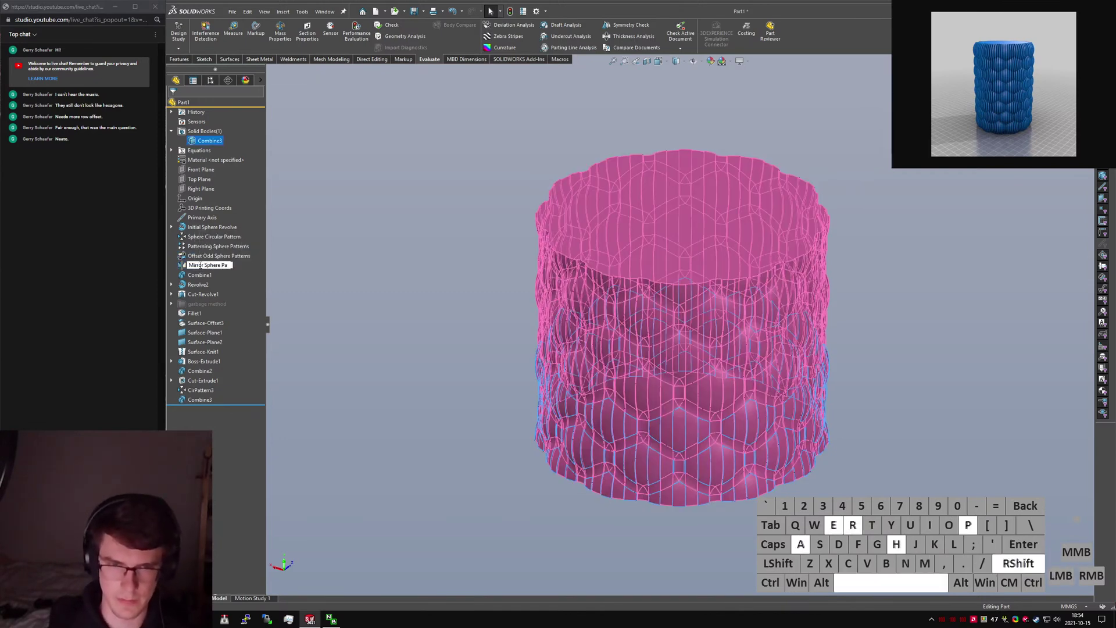
key(Return)
Rename Combine1 to 'Combine All Sphere Patterns' and Revolve2 to 'Fill Body'.
click(200, 276)
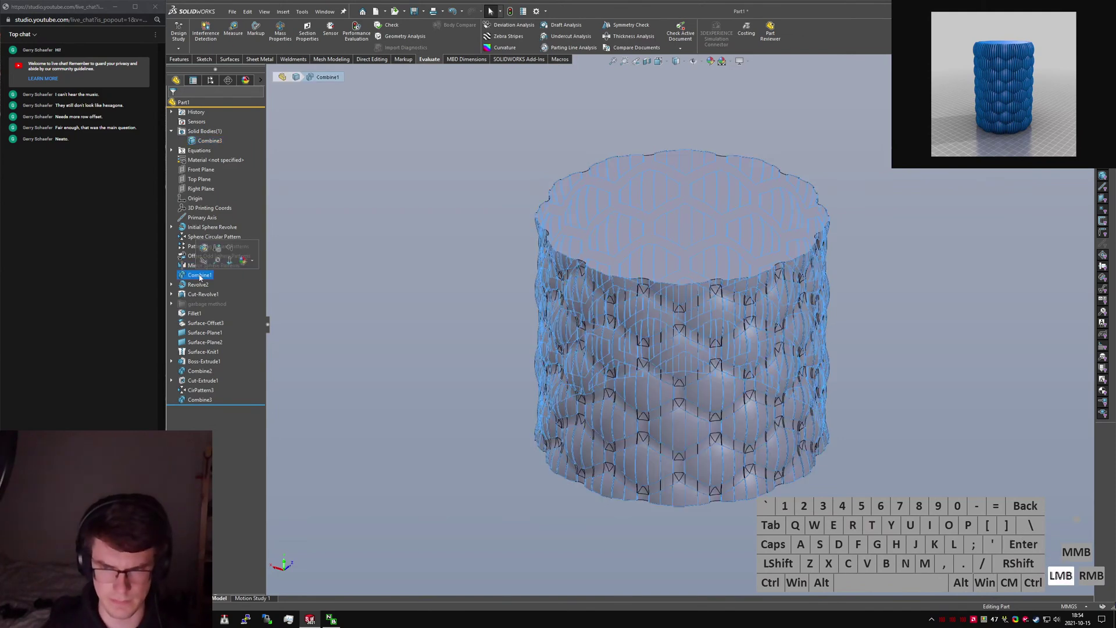
click(200, 276)
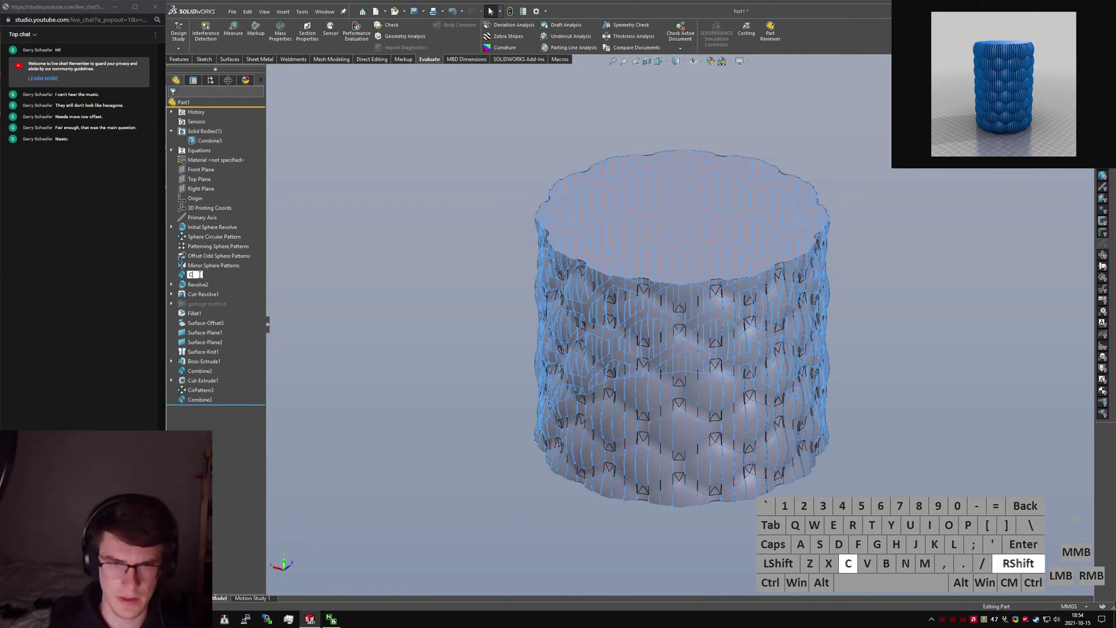
text(Combine All Sphere Patterns)
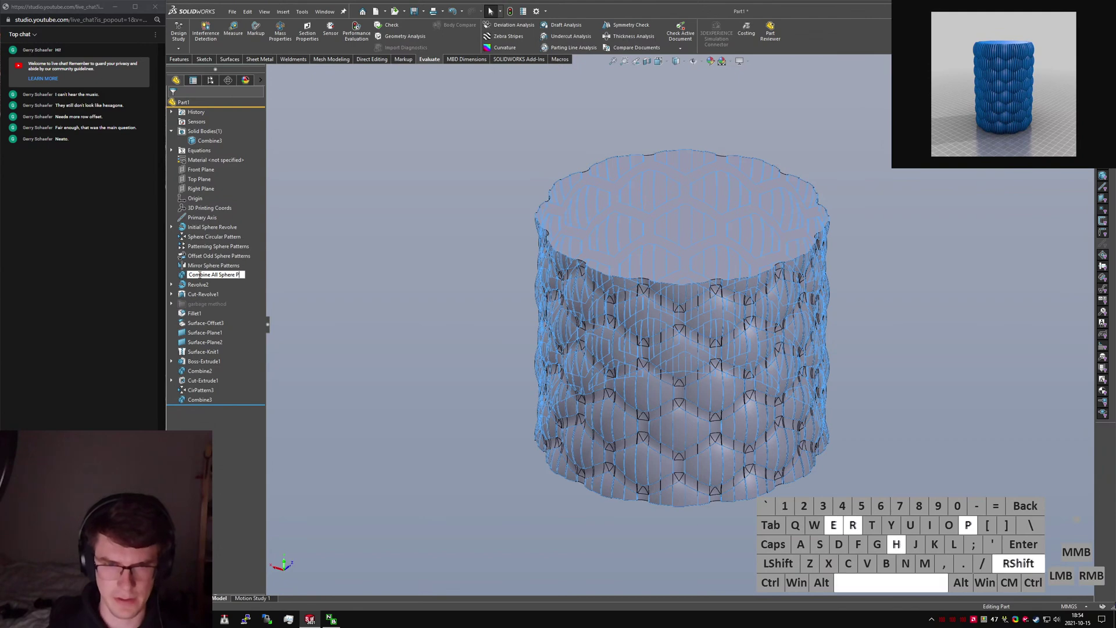
key(Return)
click(199, 284)
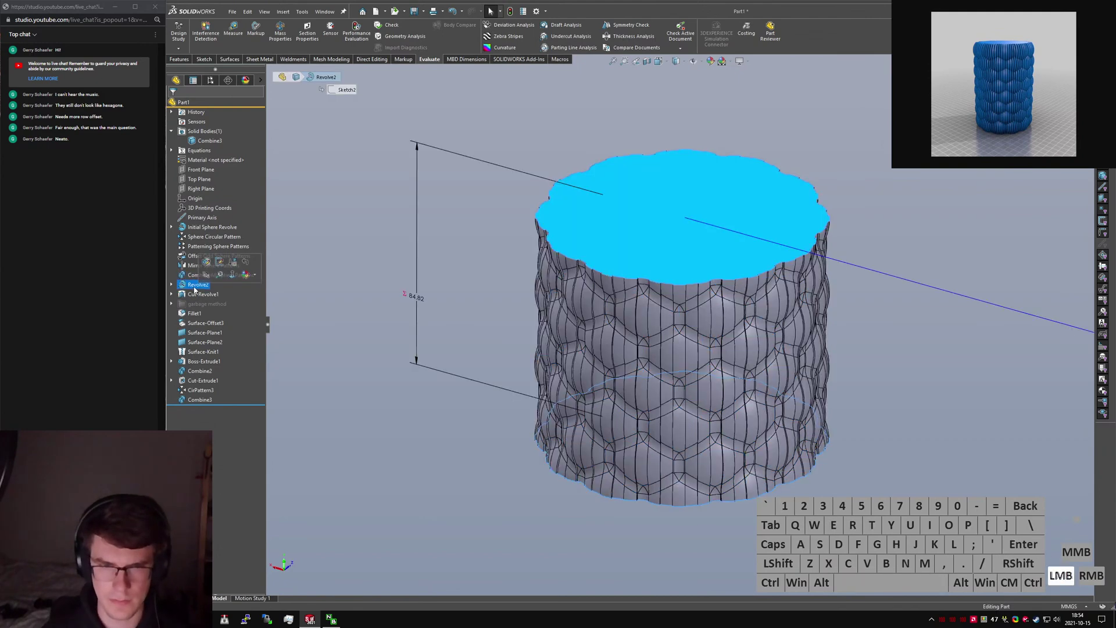
click(198, 284)
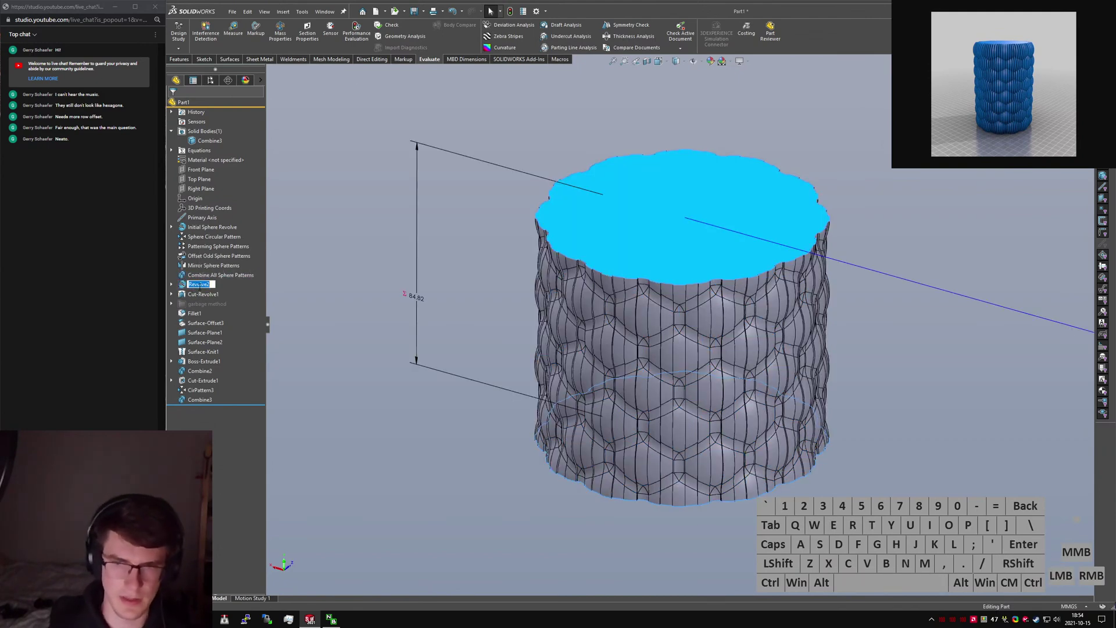
text(Fill Body)
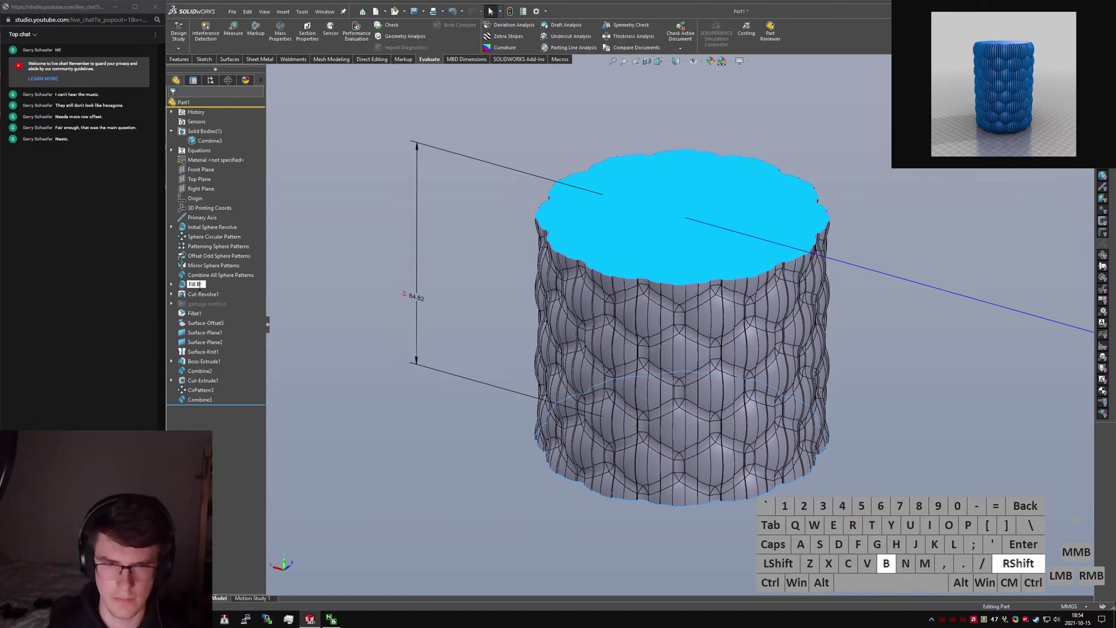
key(Return)
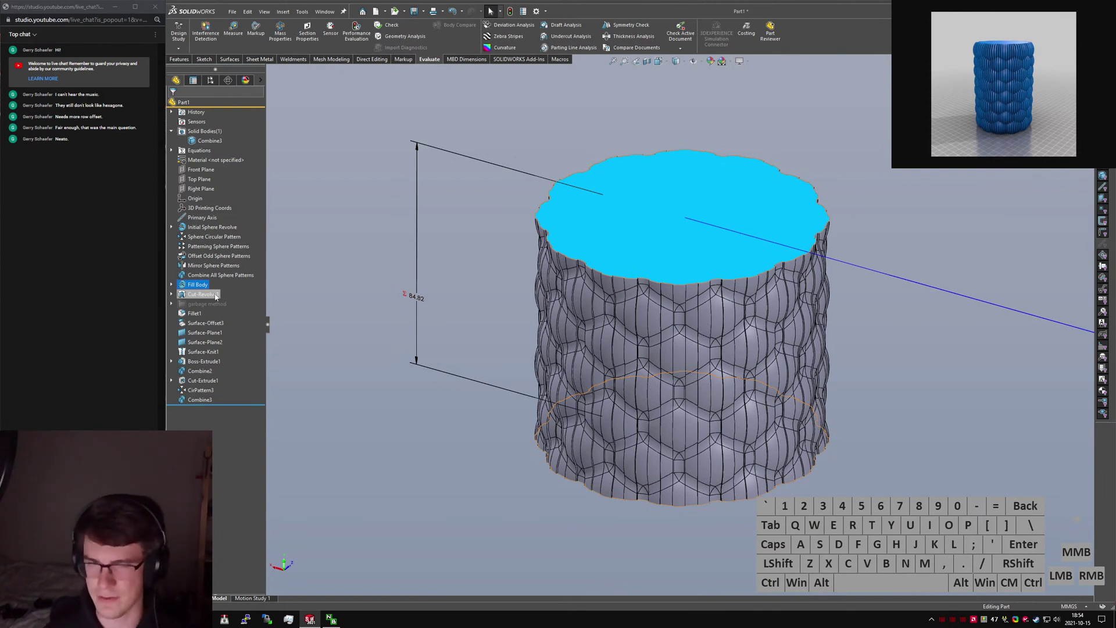
Rename Cut-Revolve1 to 'Top and Bottom Trim'.
click(216, 298)
click(214, 296)
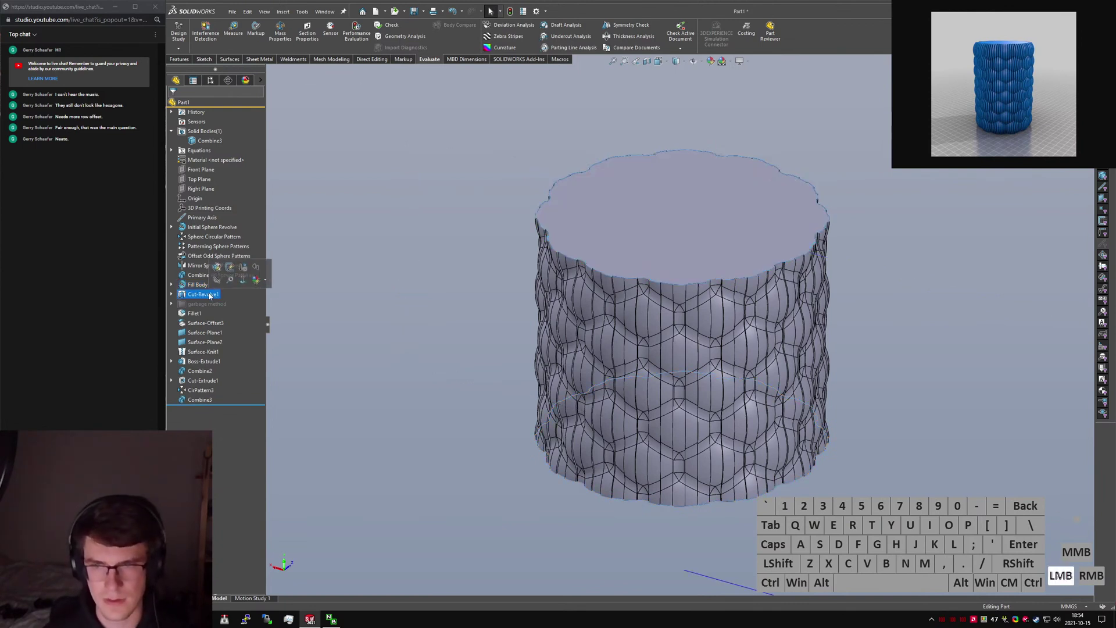
text(Trim)
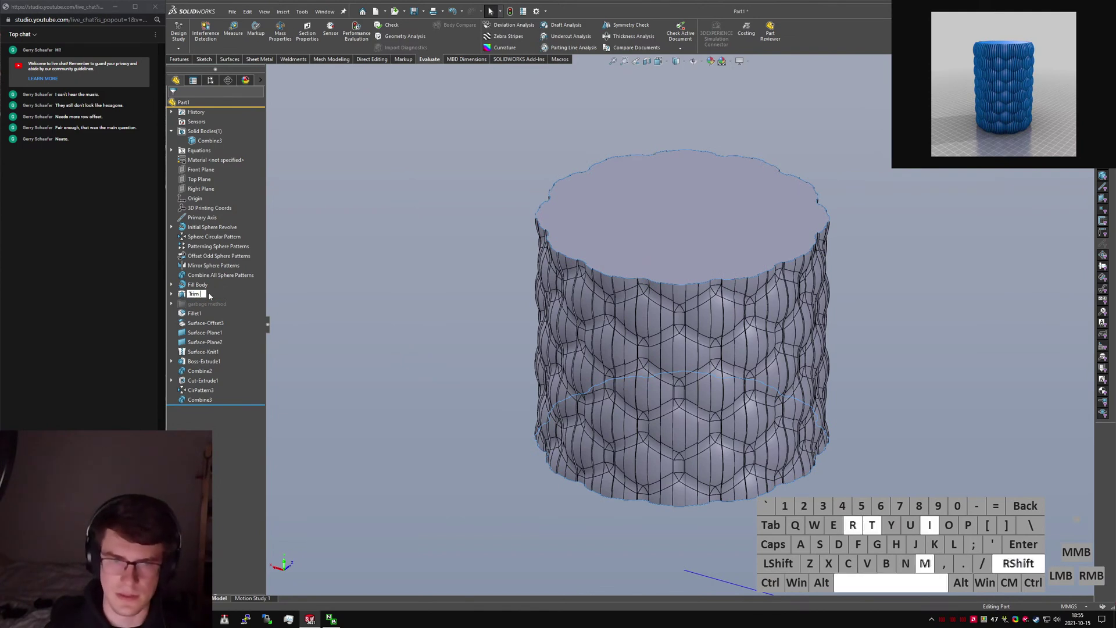
text( Top and Bot)
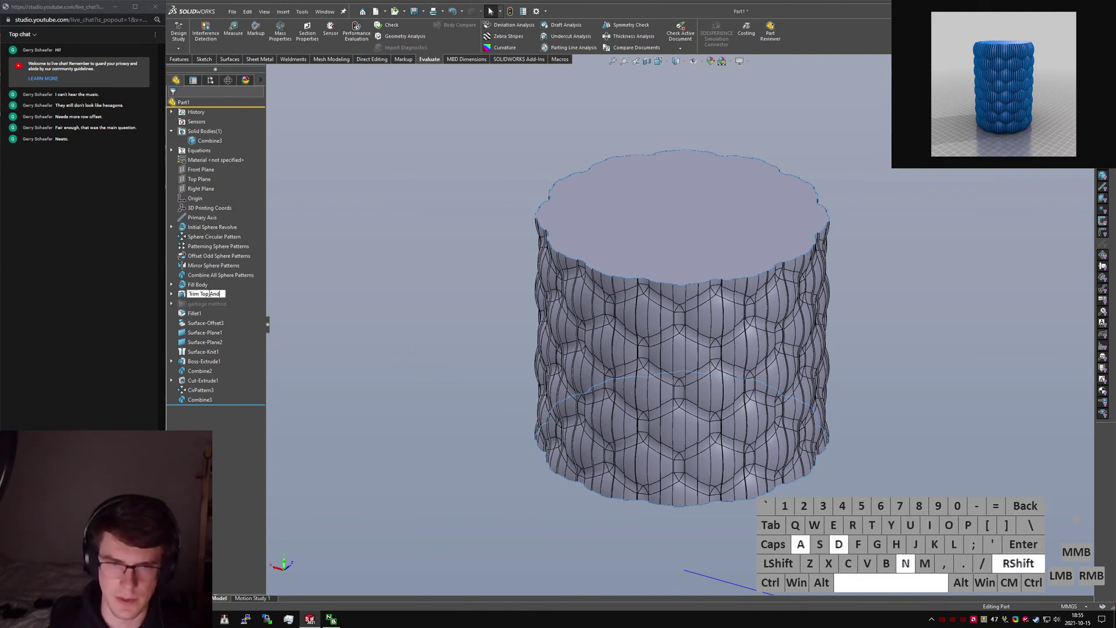
key(ctrl+a)
key(BackSpace)
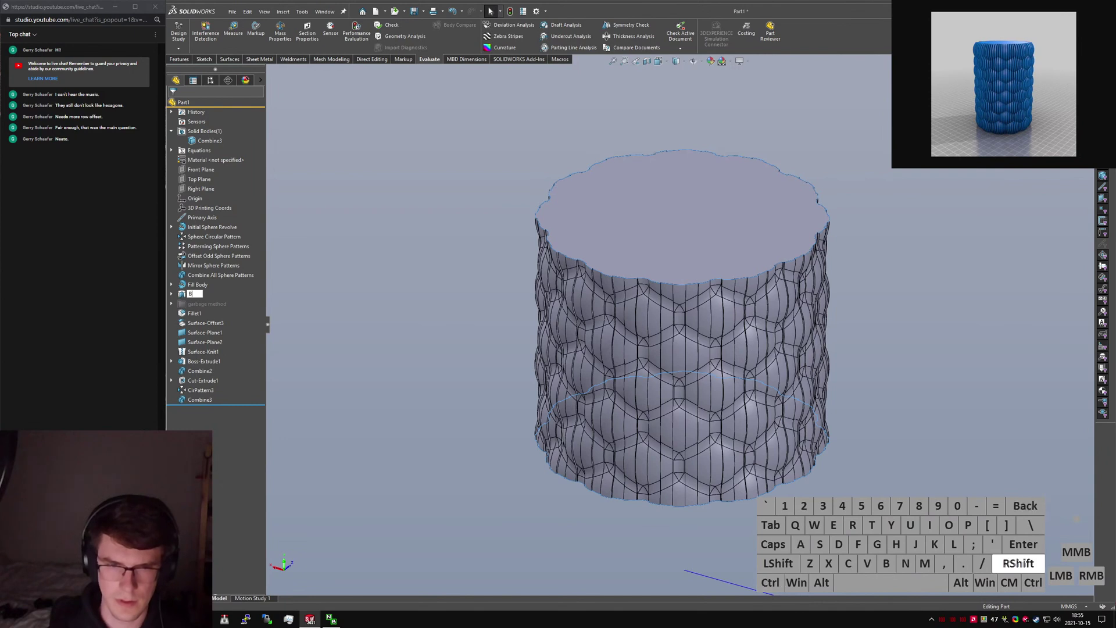
text(Top and)
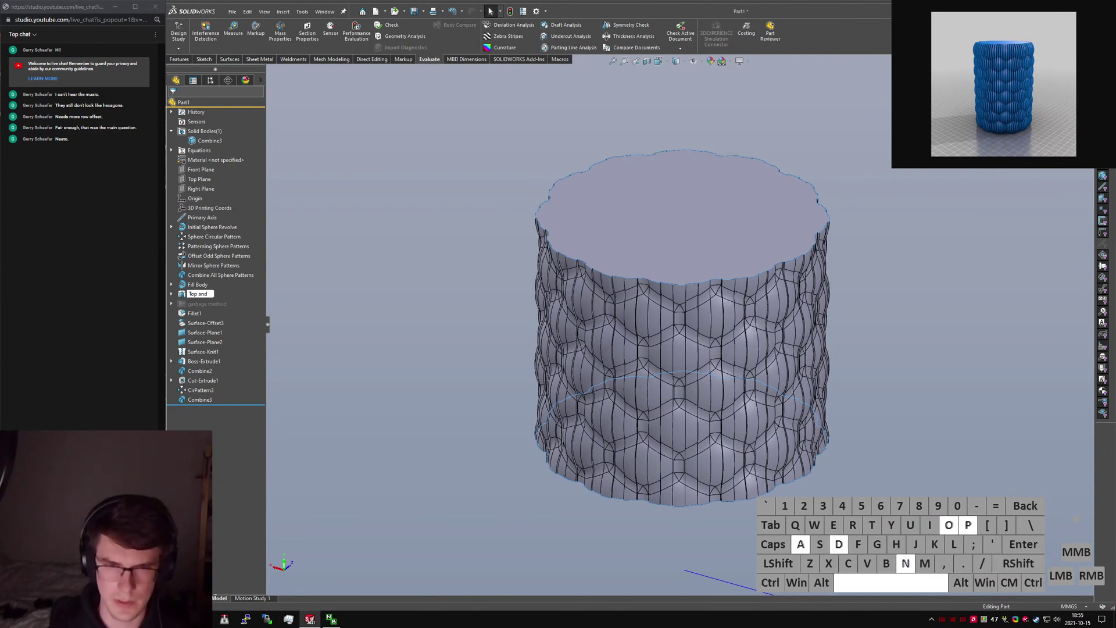
text( Bottom Trim)
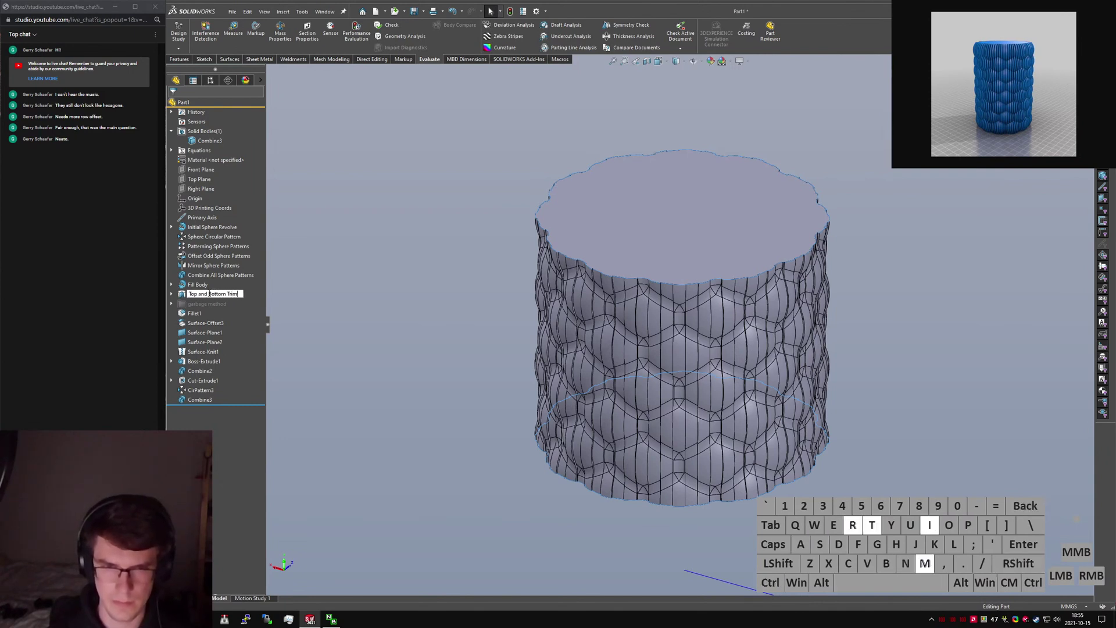
key(Return)
shift+click(210, 231)
Put the selected sphere-pattern features into a new 'Primary Body Creation' folder.
right_click(211, 232)
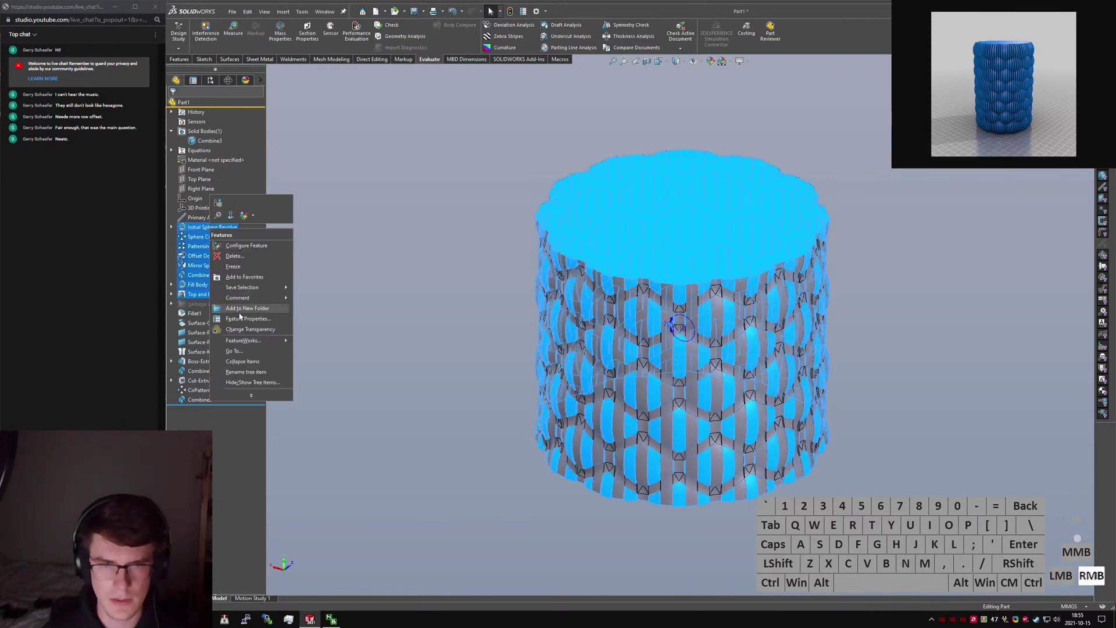
click(239, 315)
text(Primary Body C)
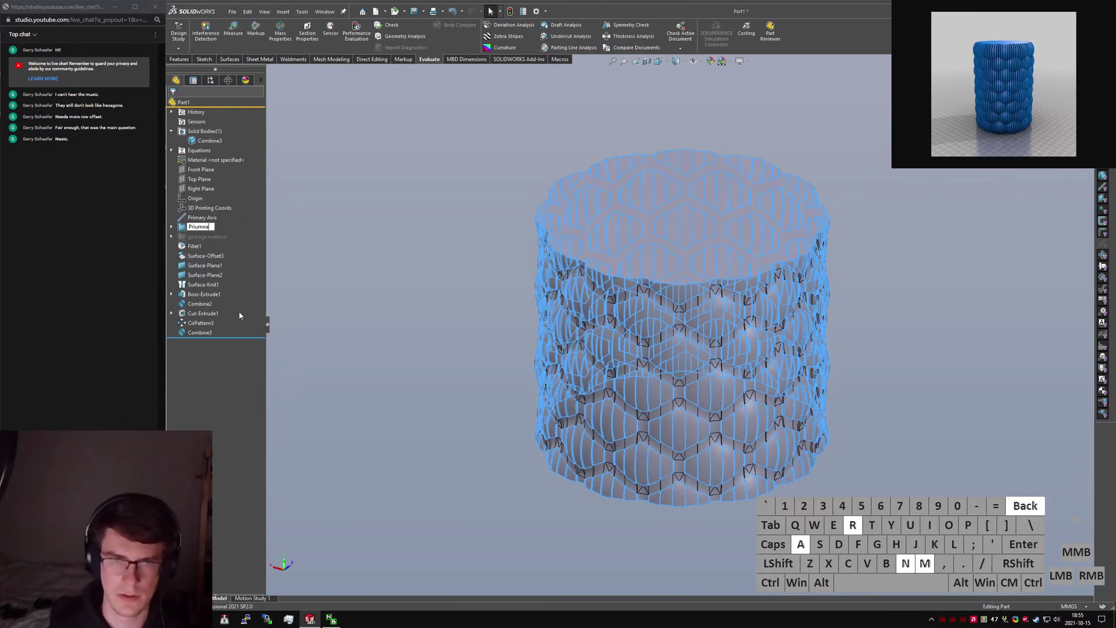
text(ore)
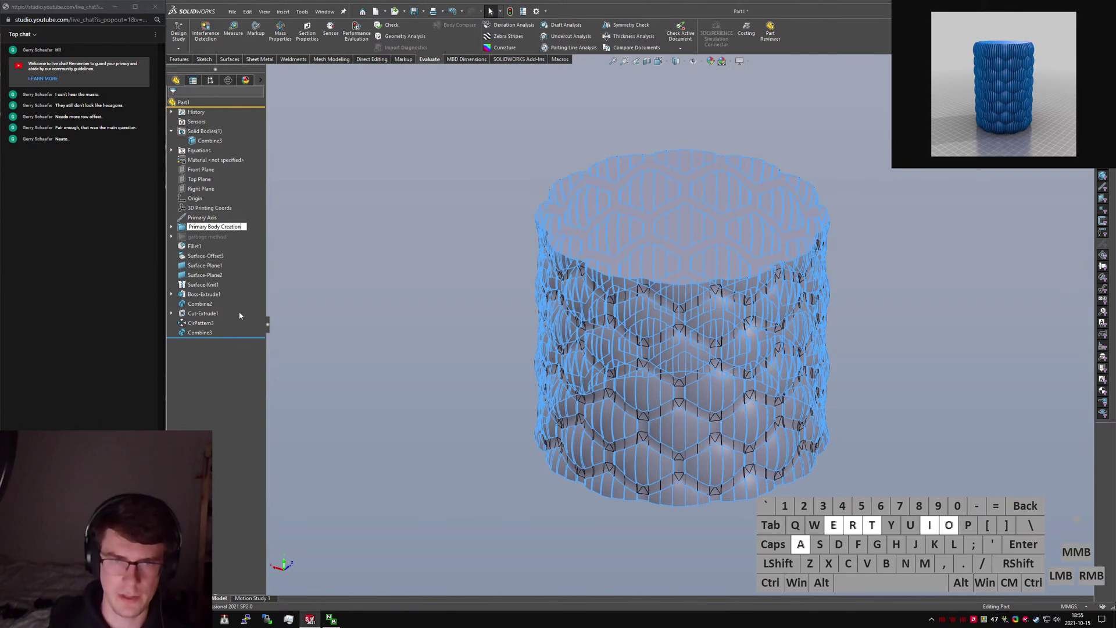
key(Return)
Rename Fillet1 to 'Outer Fillet A'.
click(196, 246)
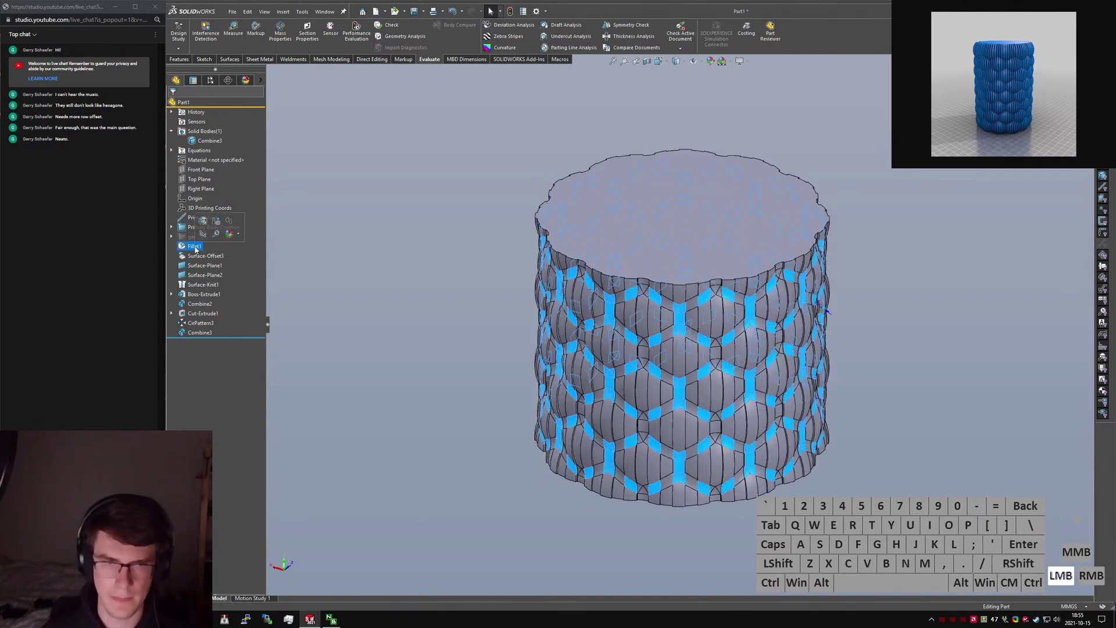
text(Fillet)
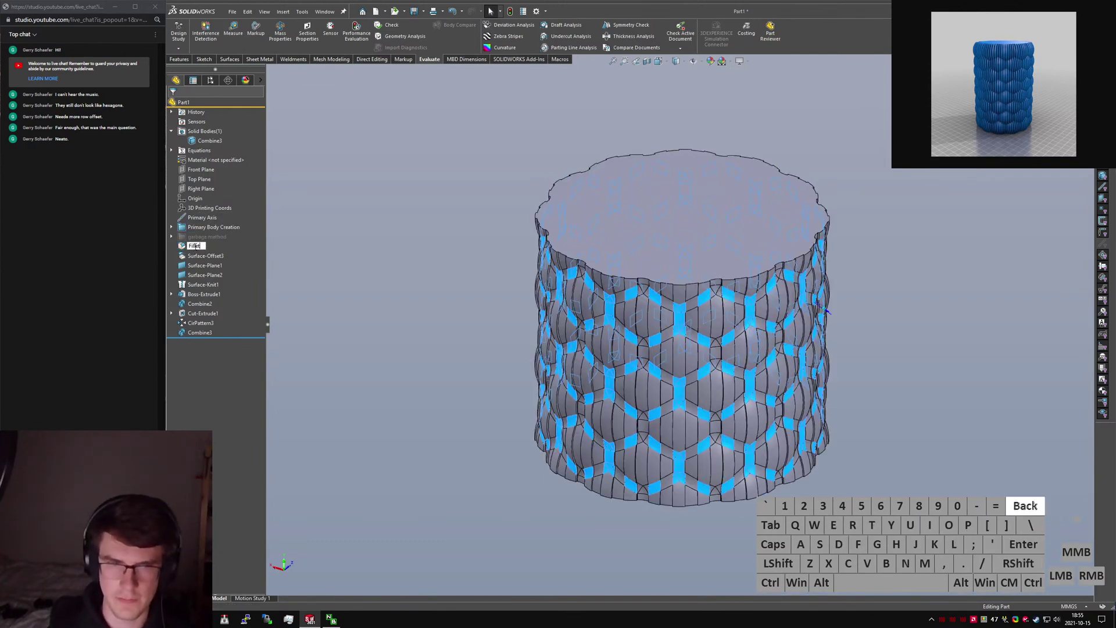
text( Outer Faces)
key(Return)
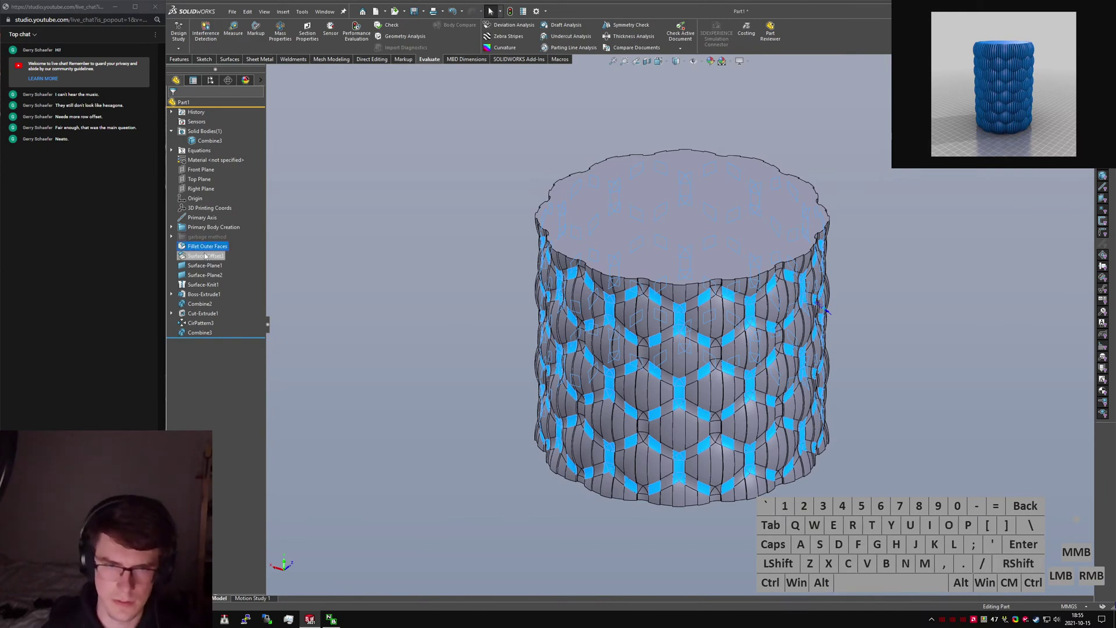
click(207, 247)
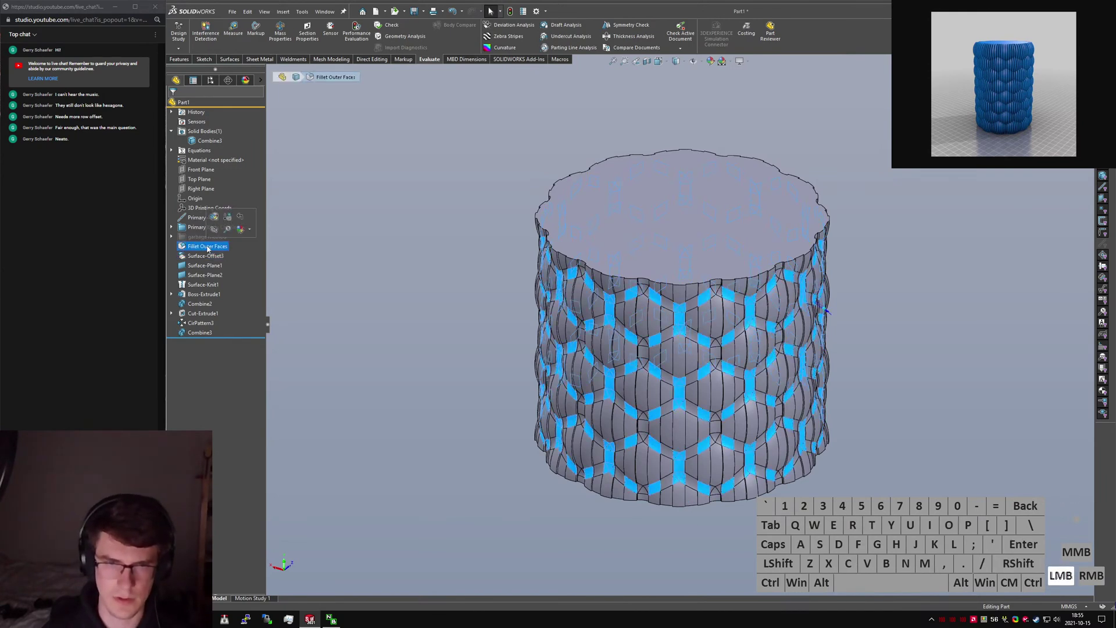
text(Outer Fillet A)
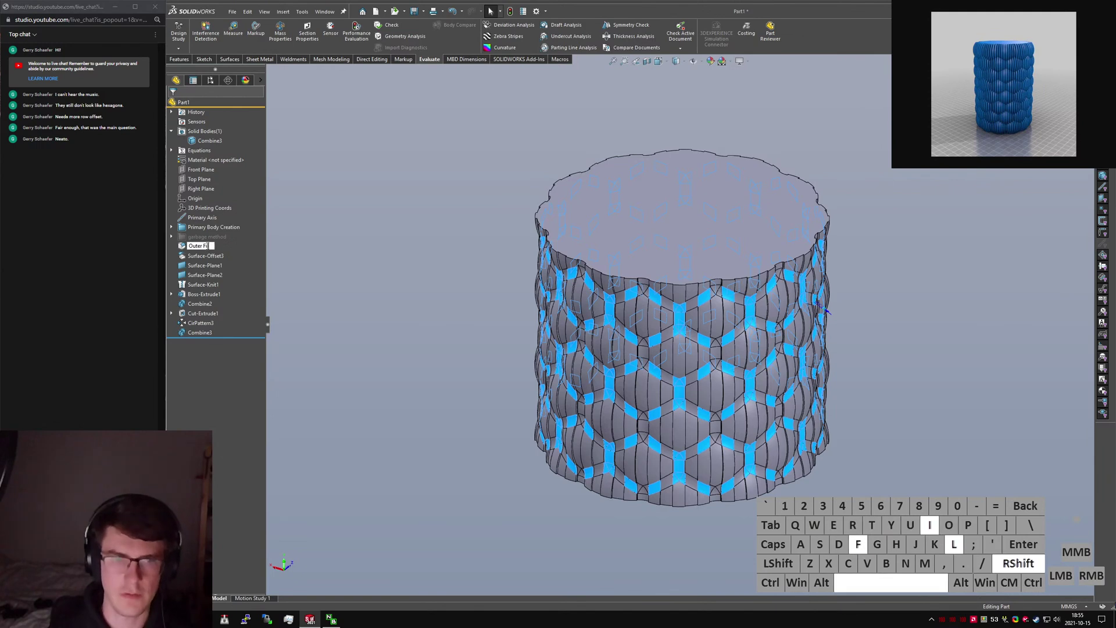
key(Return)
Move Outer Fillet A into the folder, roll back to after it, and show its body.
click(201, 257)
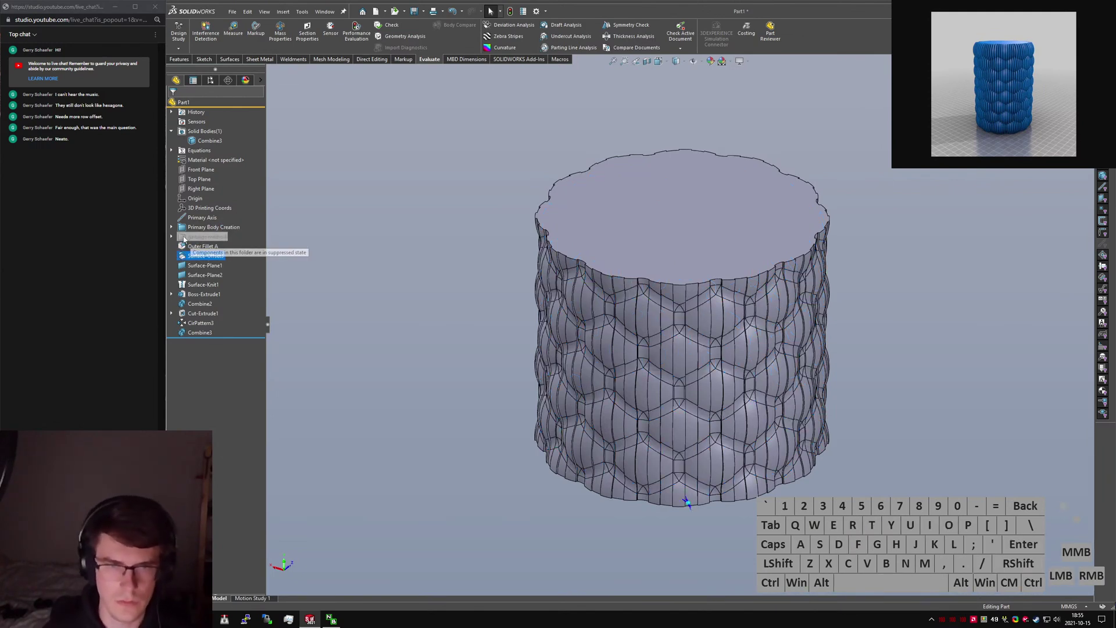
click(199, 258)
drag(197, 325, 192, 304)
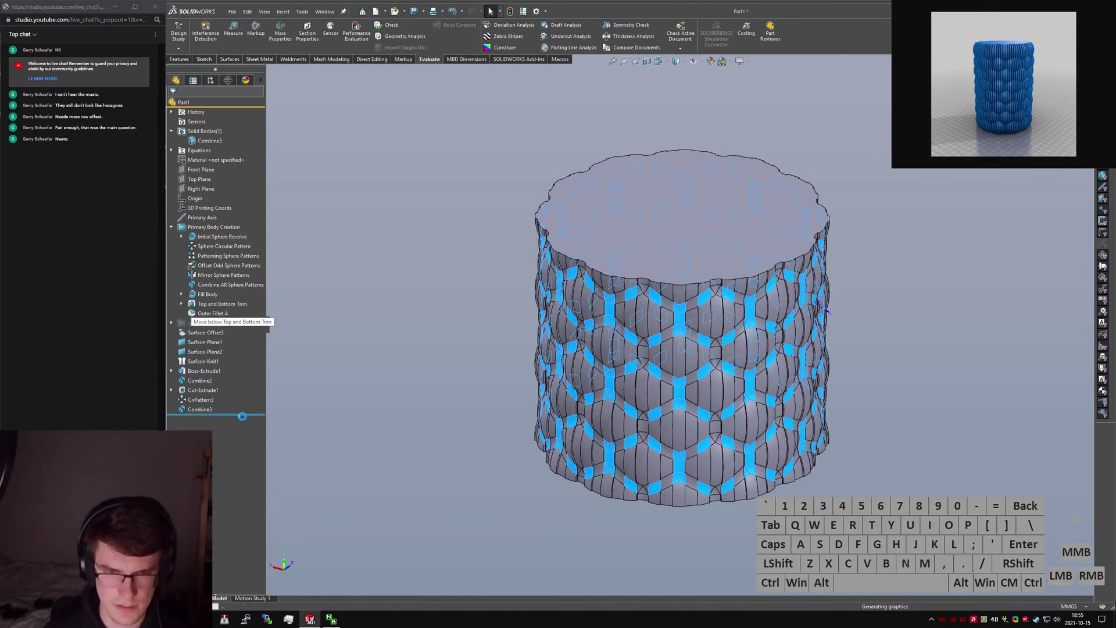
drag(243, 415, 236, 327)
right_click(200, 141)
click(207, 128)
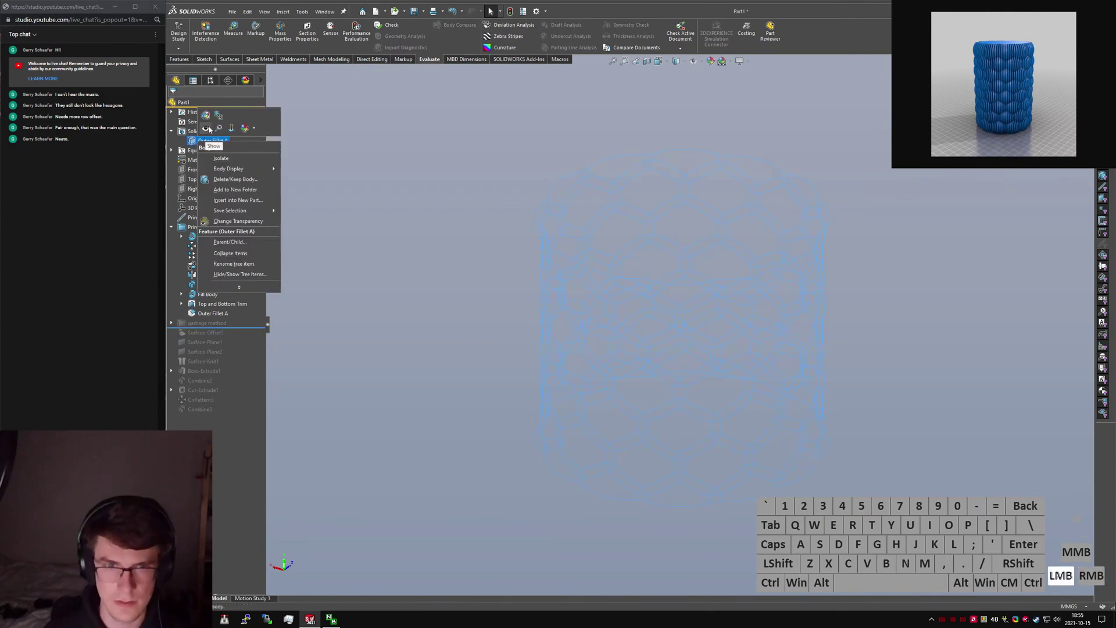
click(299, 329)
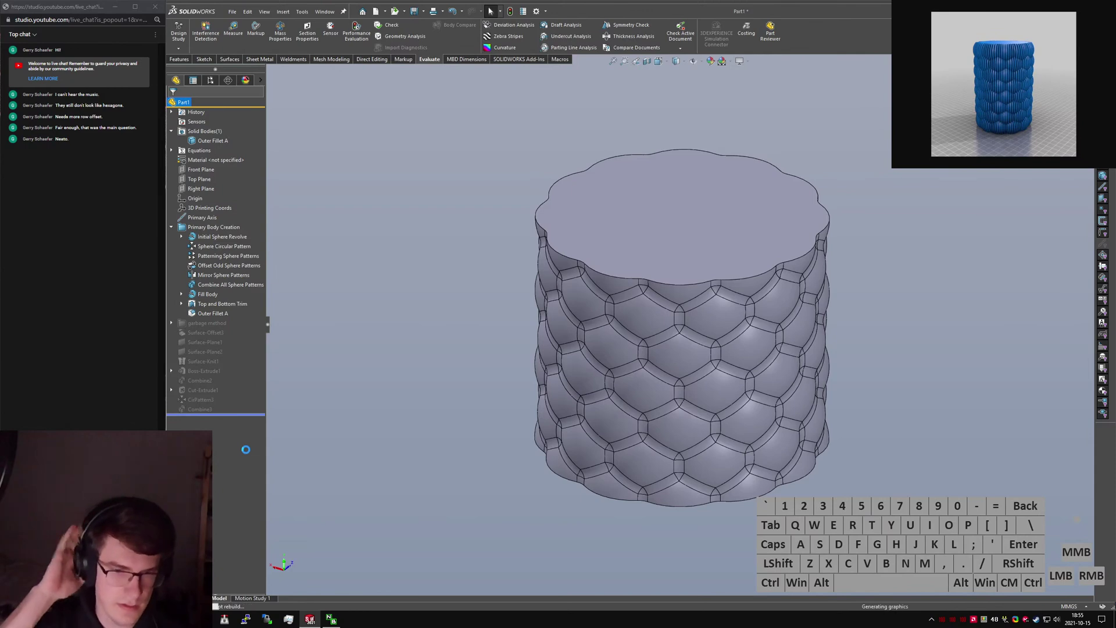
Rename the offset surface to 'Offset Surface Create' and Surface-Plane1 to 'Cap Offset Top'.
click(213, 313)
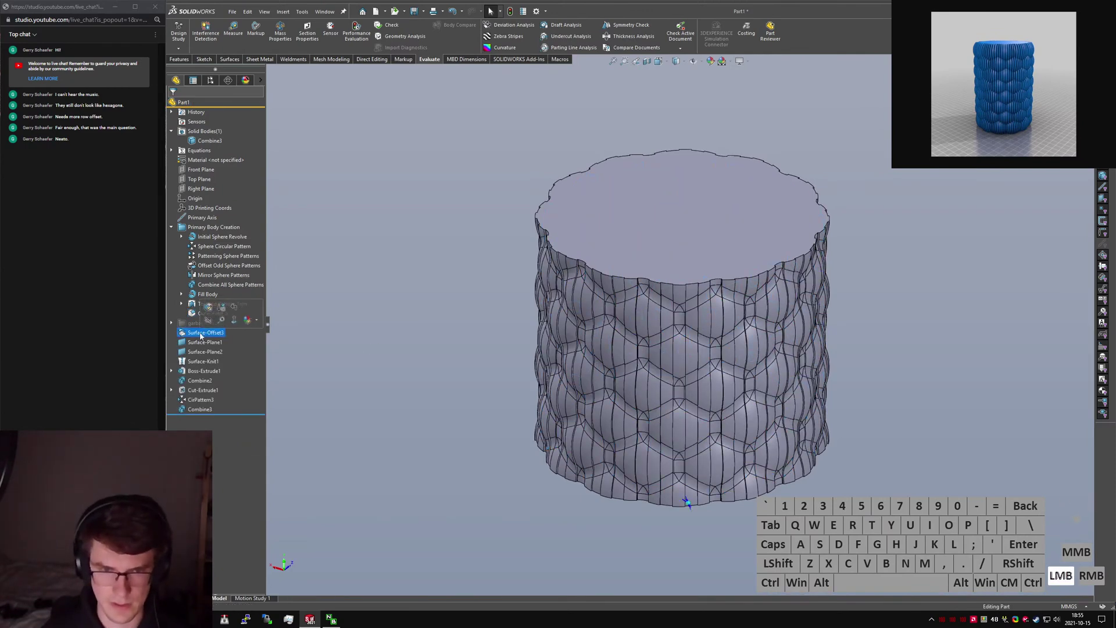
text(Off)
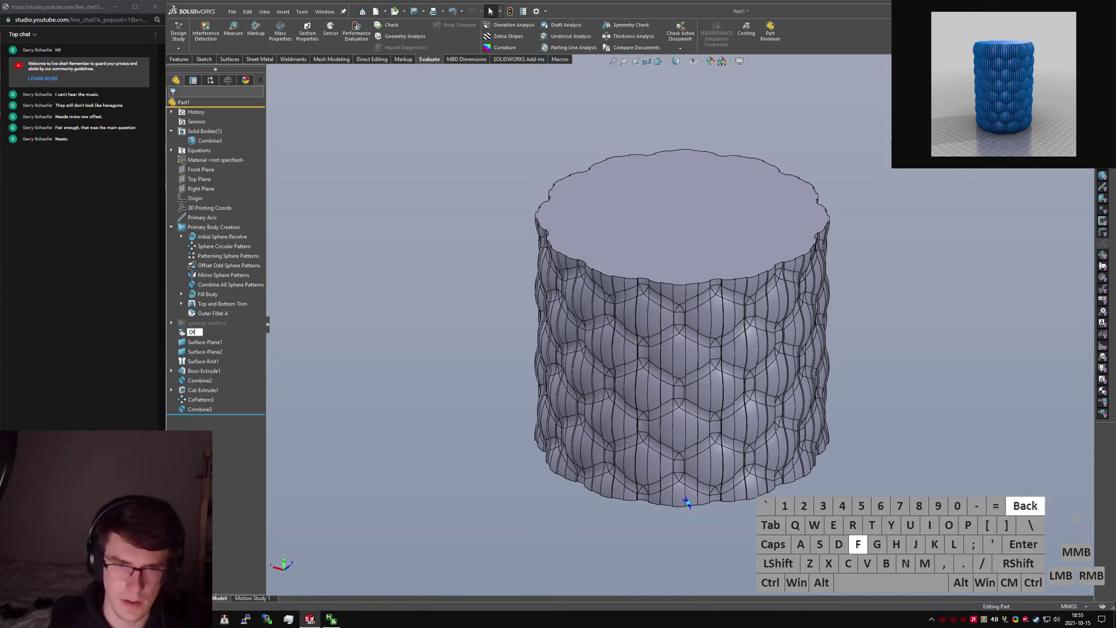
text(set Surface C)
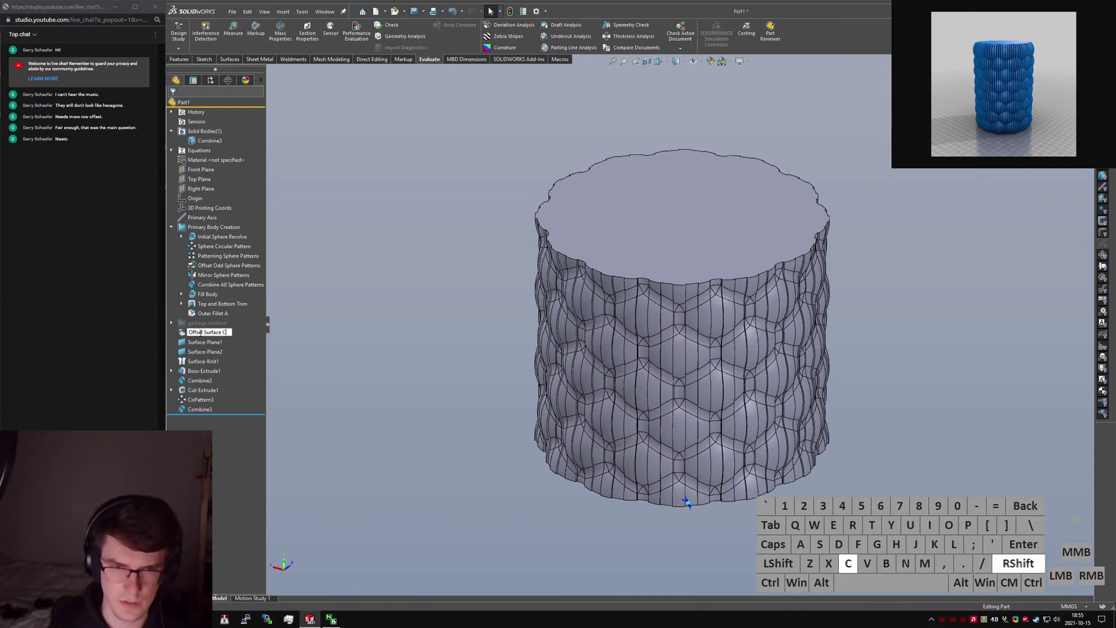
text(reate)
key(Return)
click(207, 343)
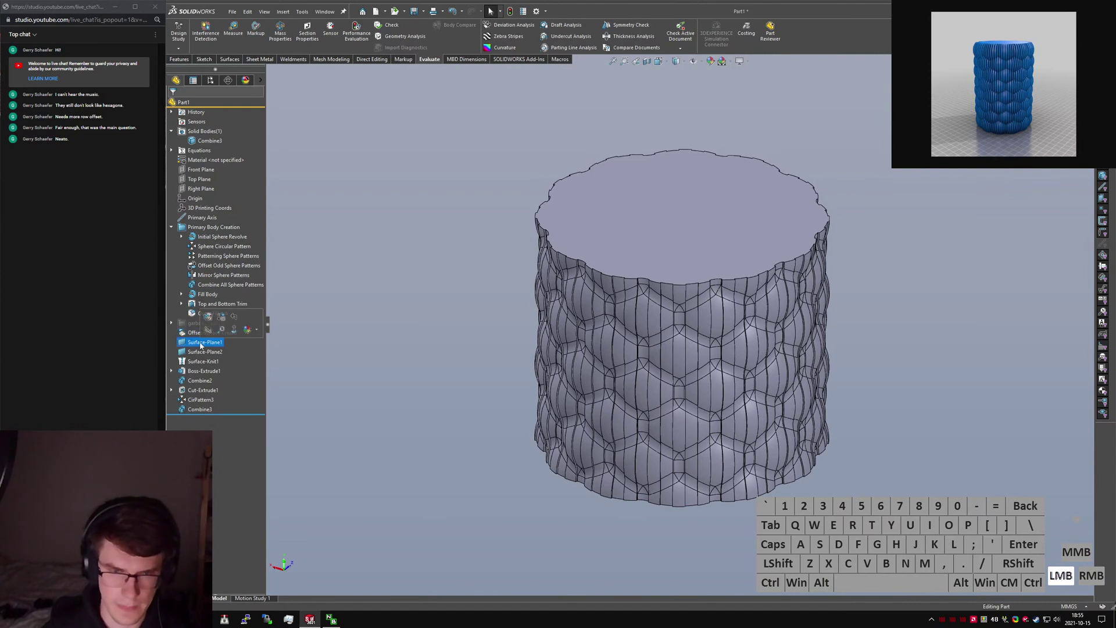
text(Cap O)
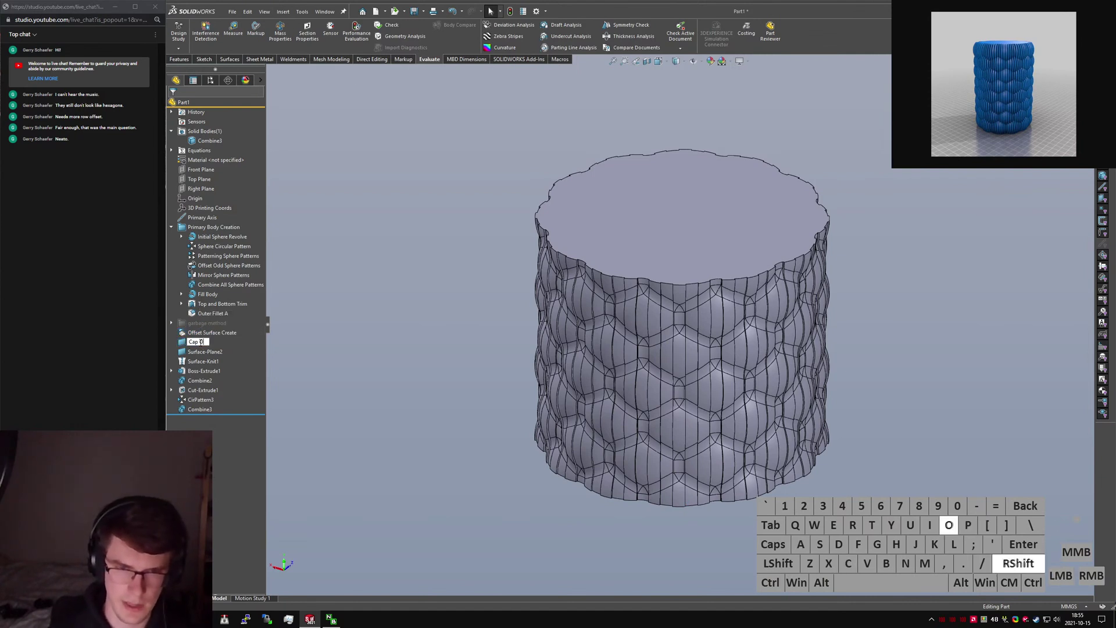
text(ffset Top)
key(Return)
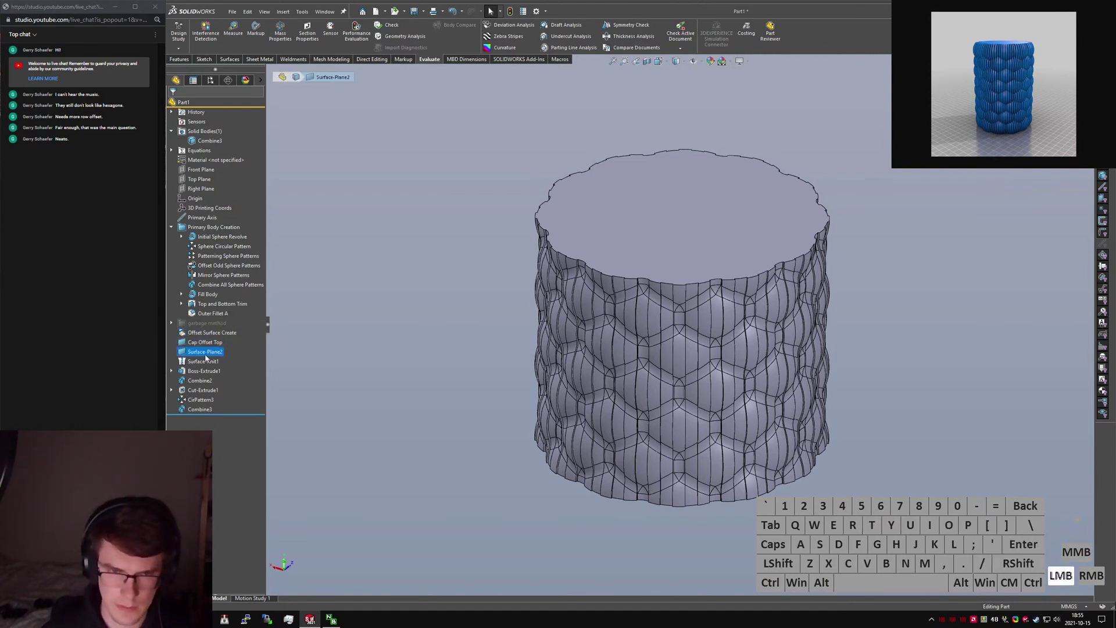
Rename Surface-Plane2 to 'Cap Offset Bottom' and Surface-Knit1 to 'Knit Offset Body'.
click(206, 352)
text(Cap Offset)
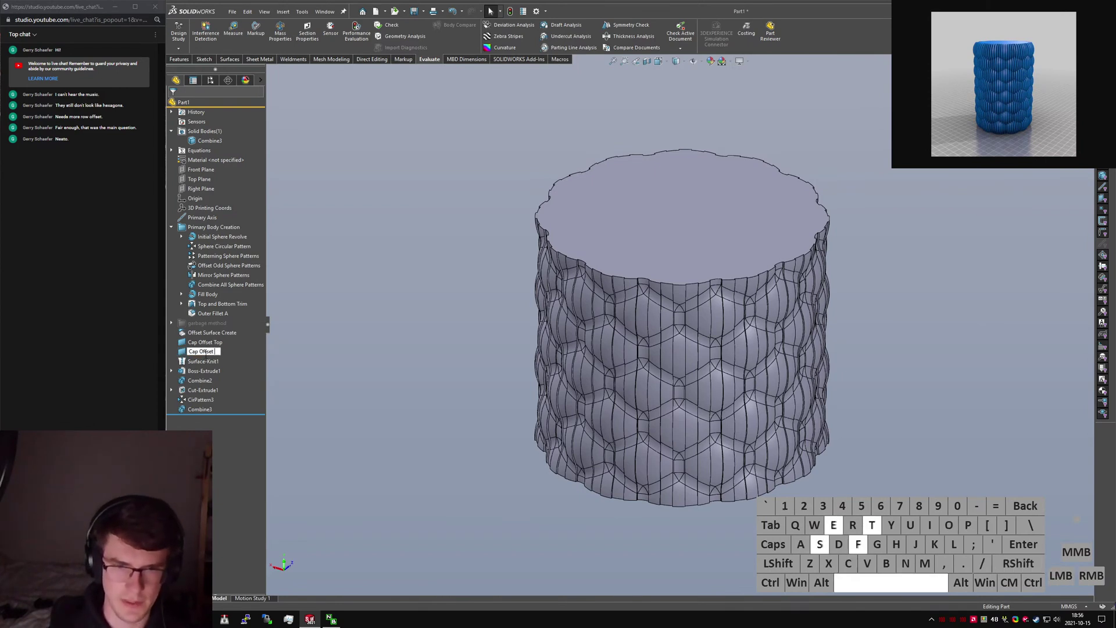
text( Bottom)
key(Return)
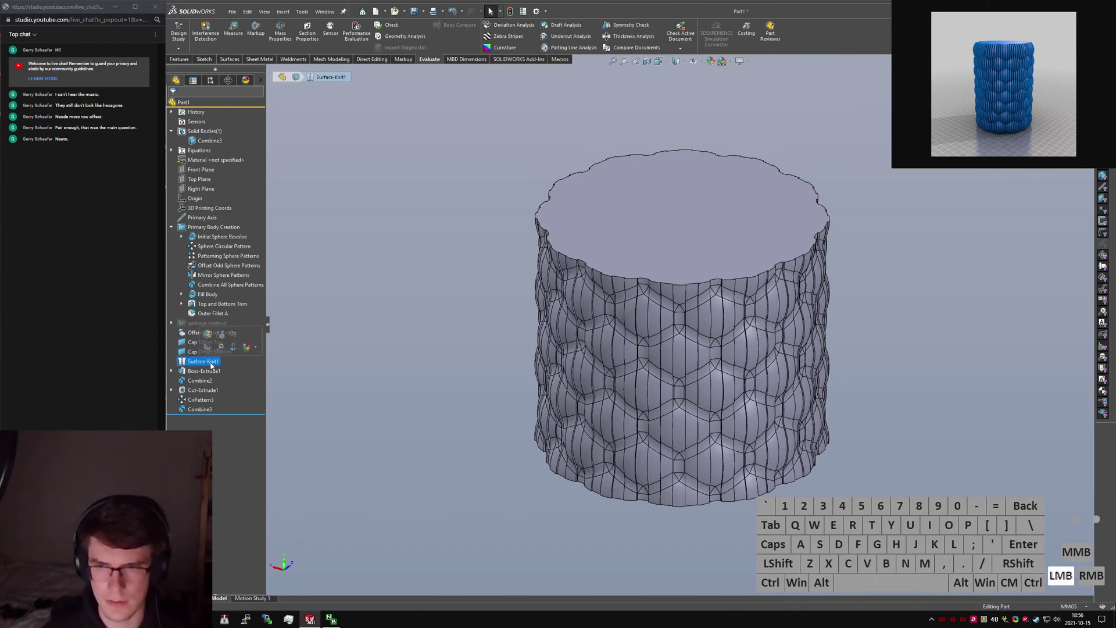
click(201, 364)
text(Knit)
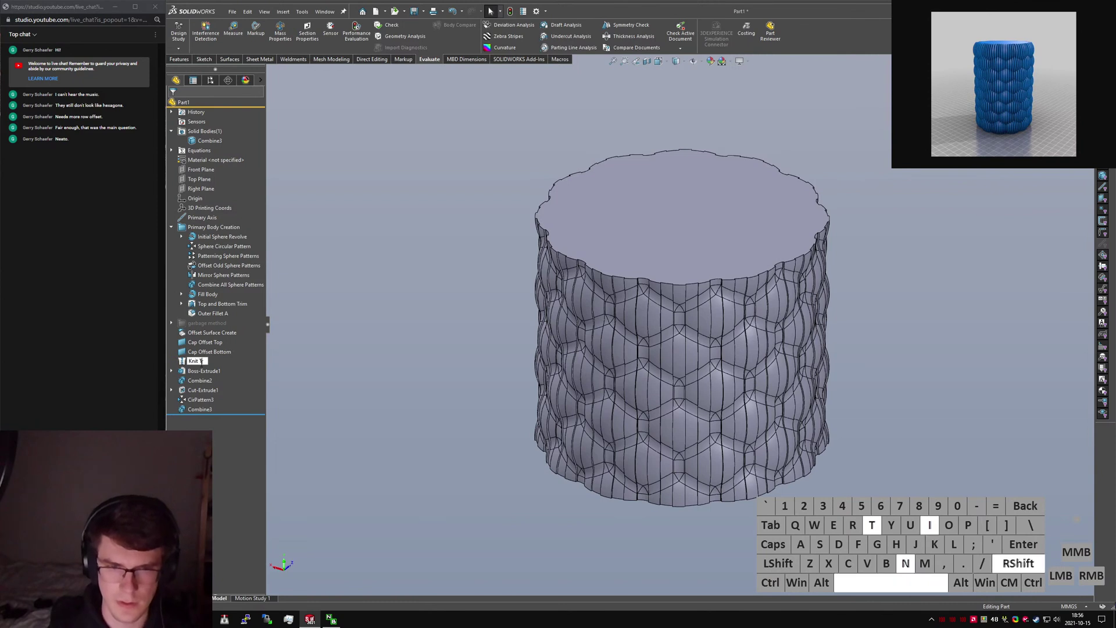
key(BackSpace)
text(Offset Body)
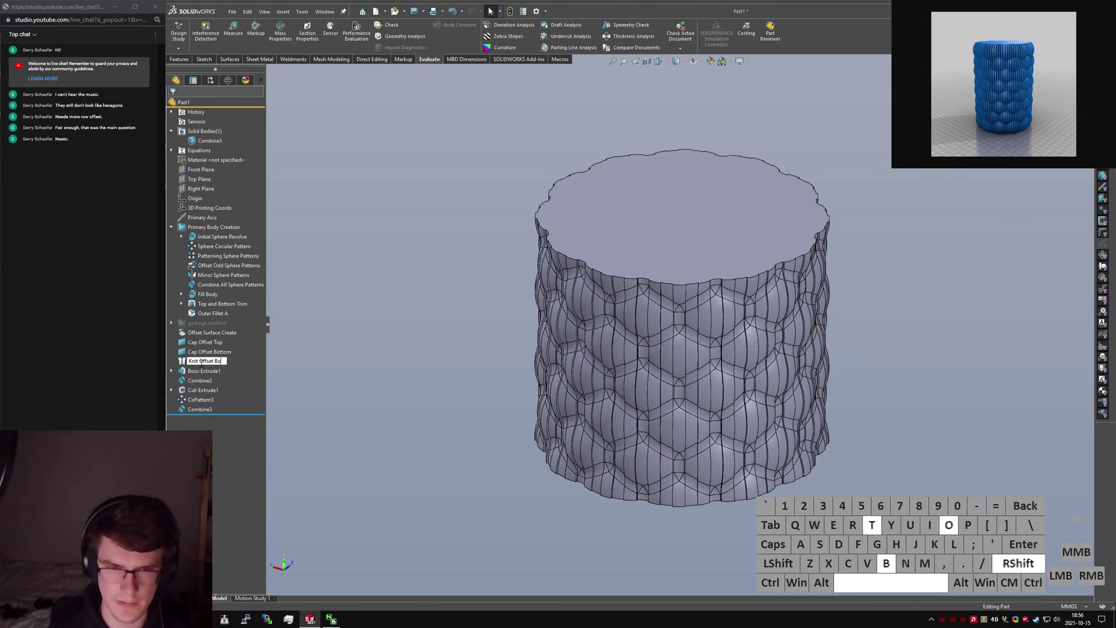
key(Return)
Group the four offset features into a new 'Offset Body Features' folder.
shift+click(204, 338)
right_click(204, 337)
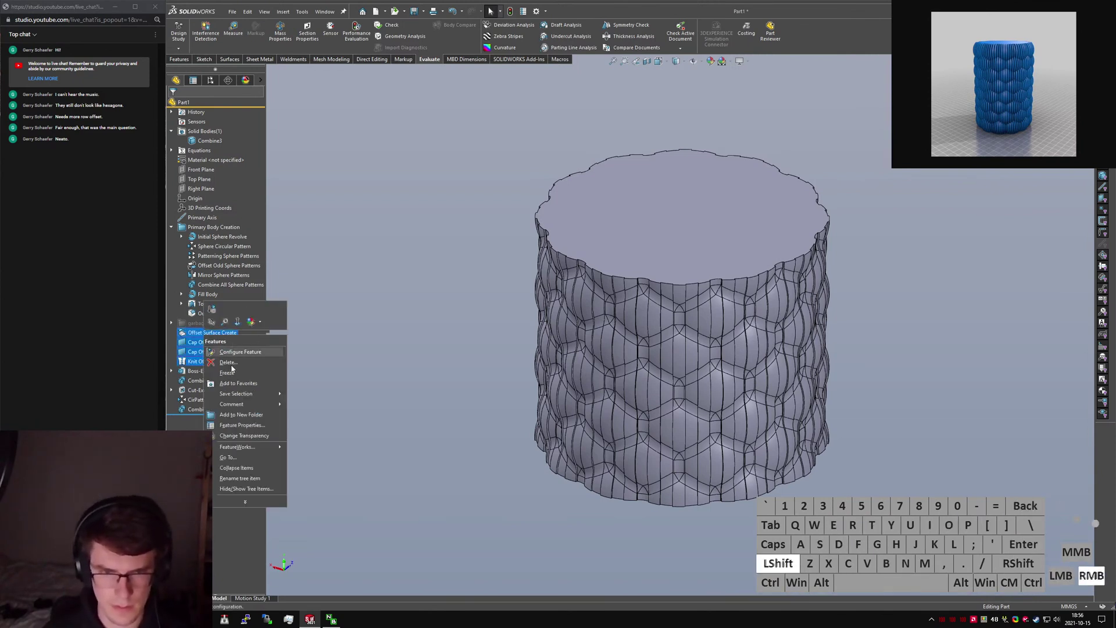
click(232, 416)
text(Offset Body Features)
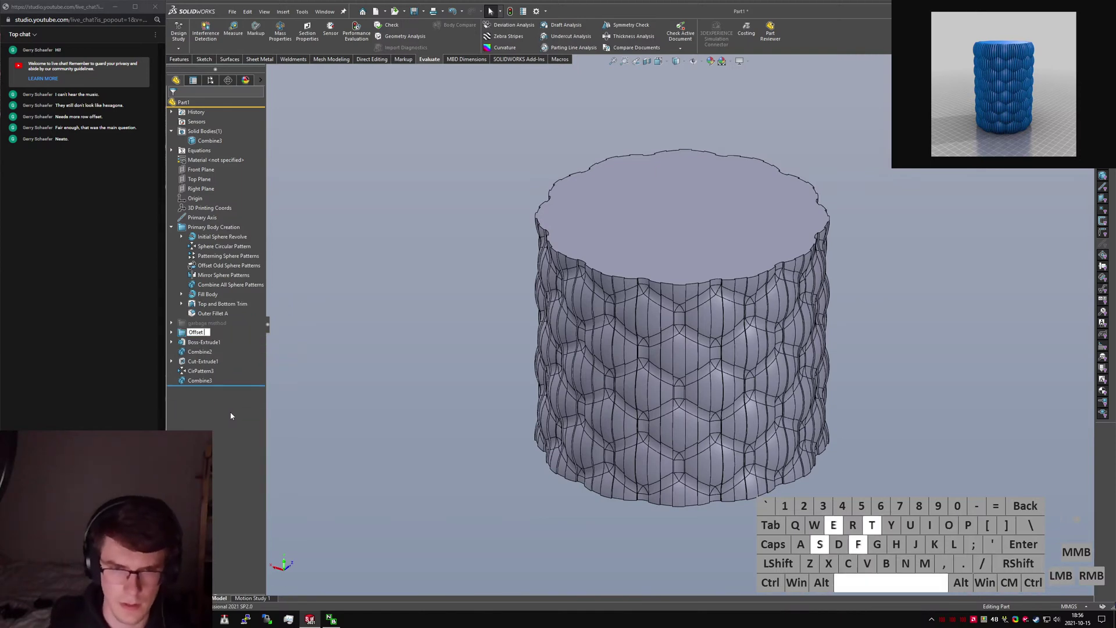
key(BackSpace)
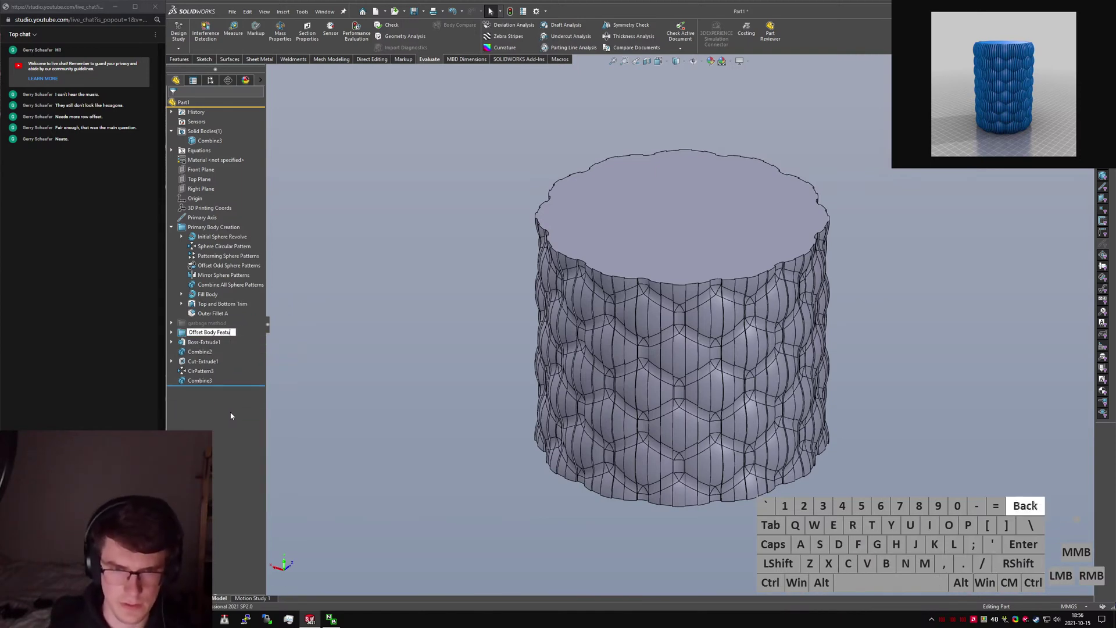
text(s)
key(Return)
Rename the Primary Body Creation folder to 'Primary Body Features'.
click(206, 228)
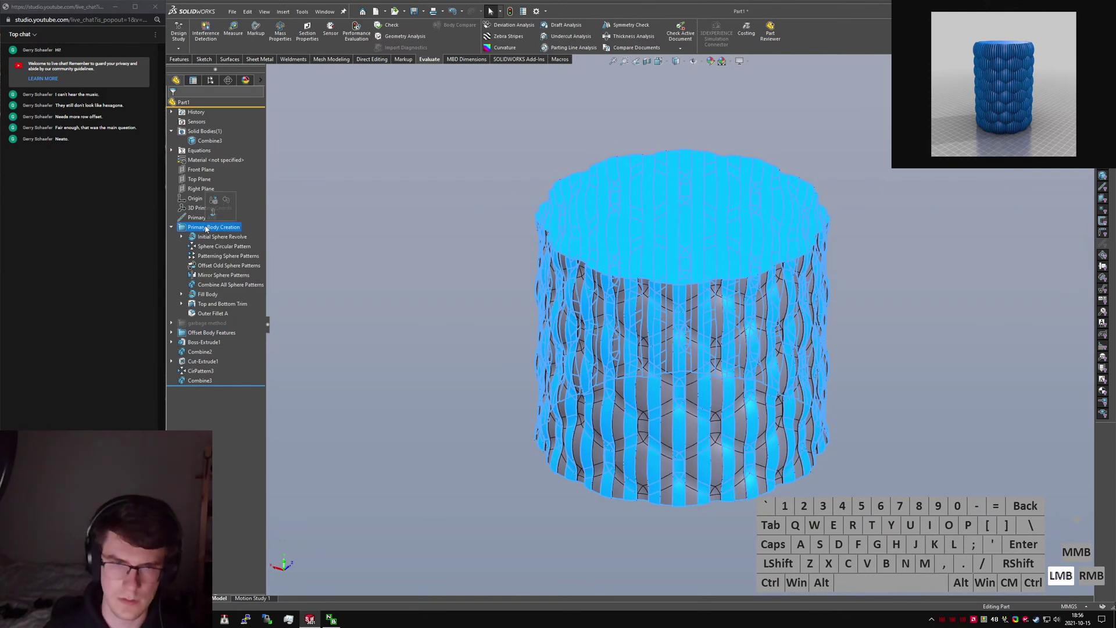
text(Features)
key(Return)
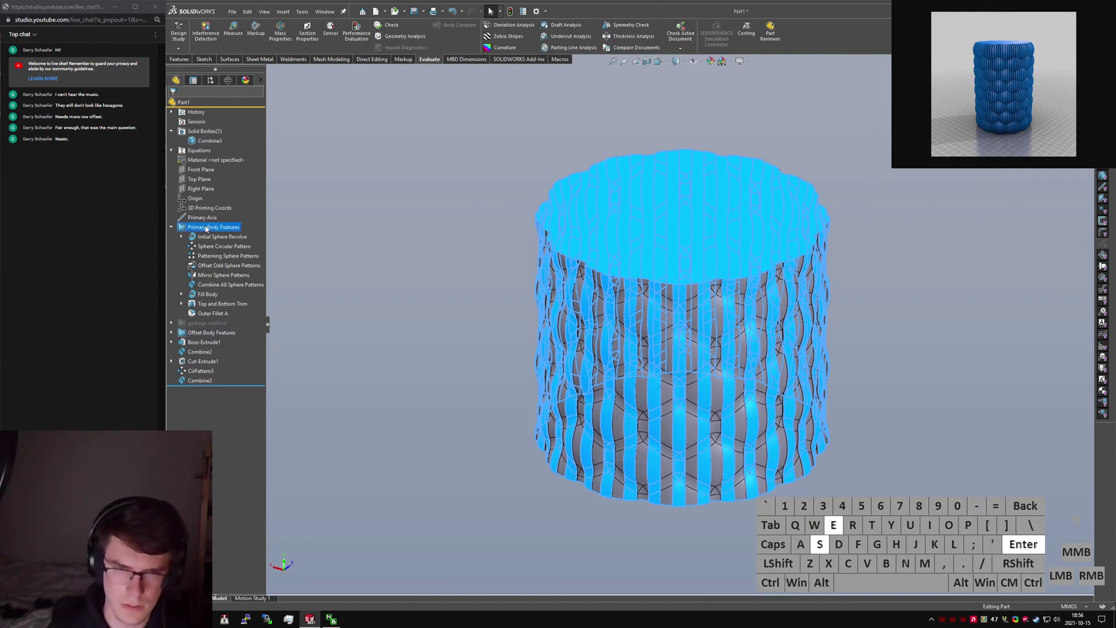
Rename Boss-Extrude1 to 'Cutting Body Extrude' and Combine2 to 'Subtract Offset Body from Cutting'.
click(196, 350)
click(194, 343)
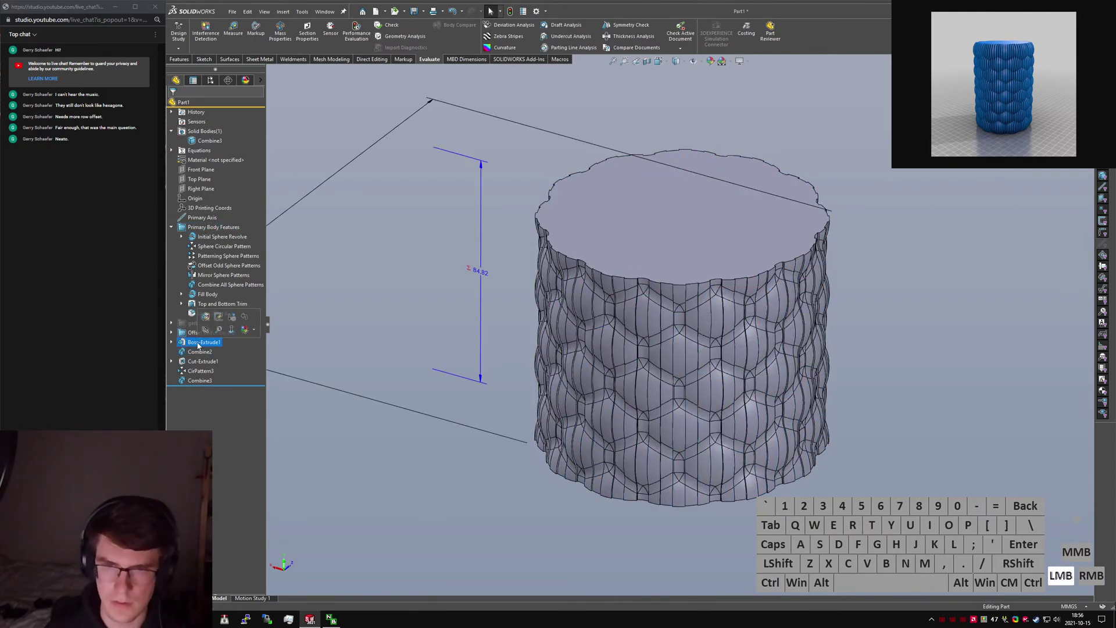
click(199, 342)
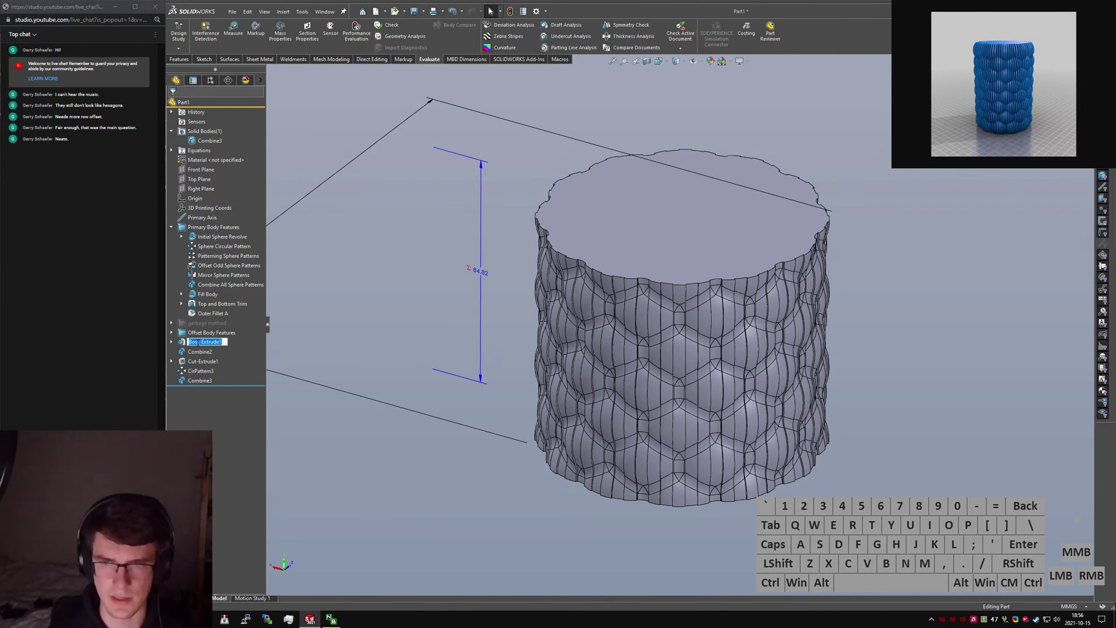
text(Cutting)
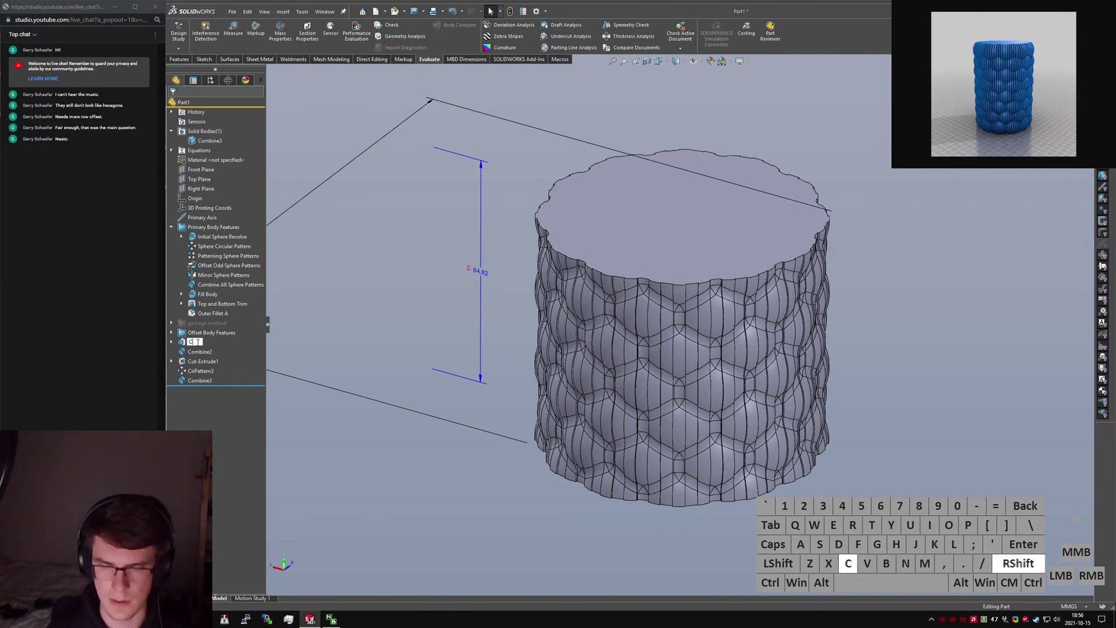
text(y Extrude)
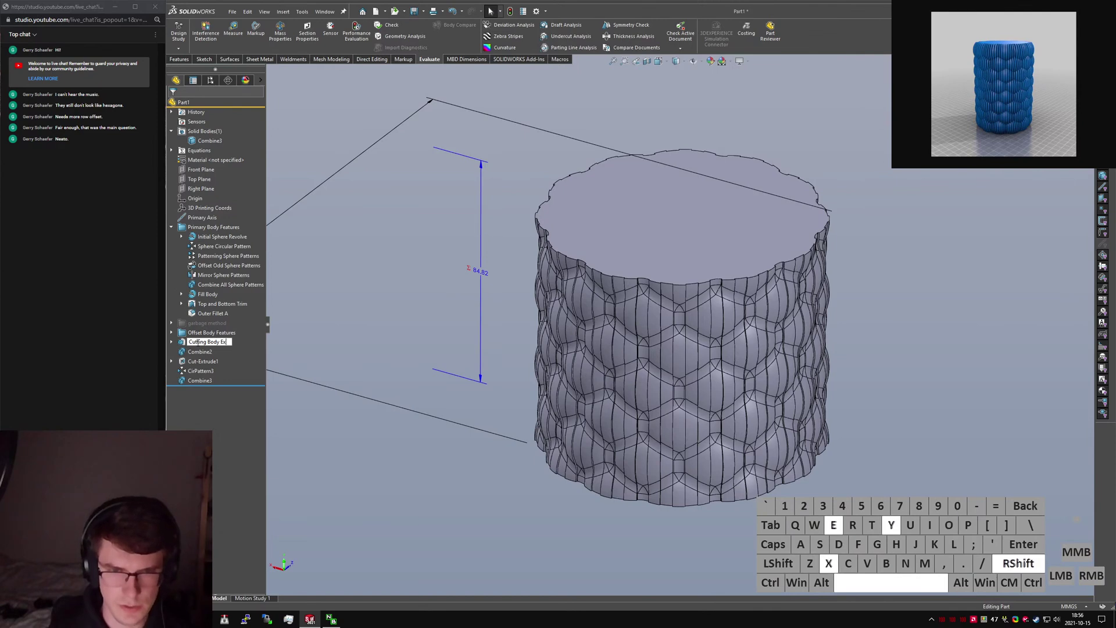
key(Return)
click(199, 352)
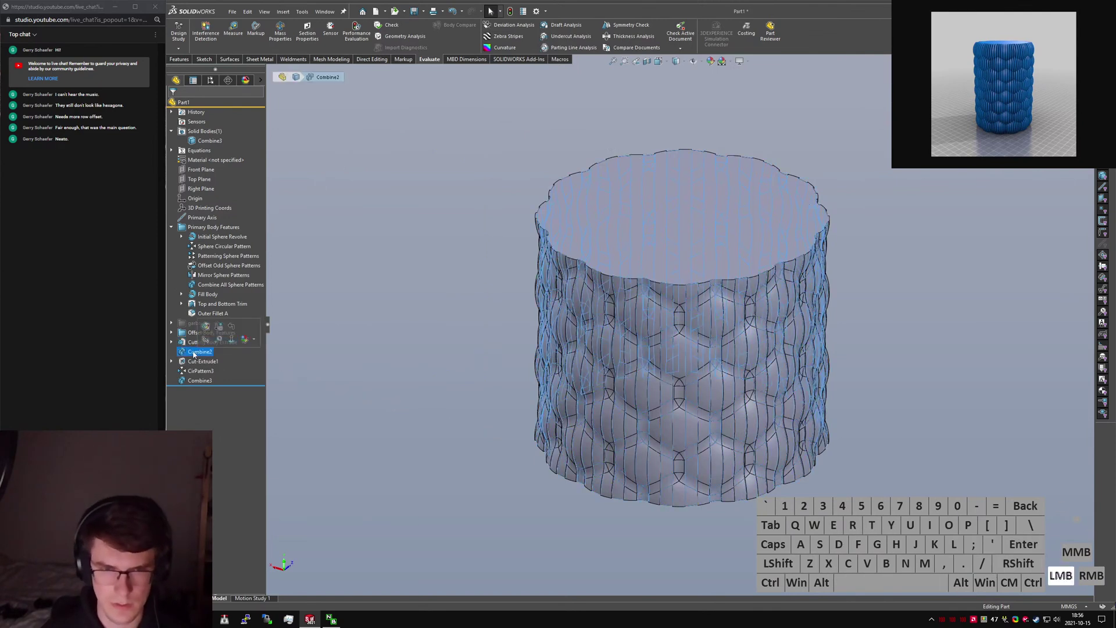
click(199, 352)
text(Subtract)
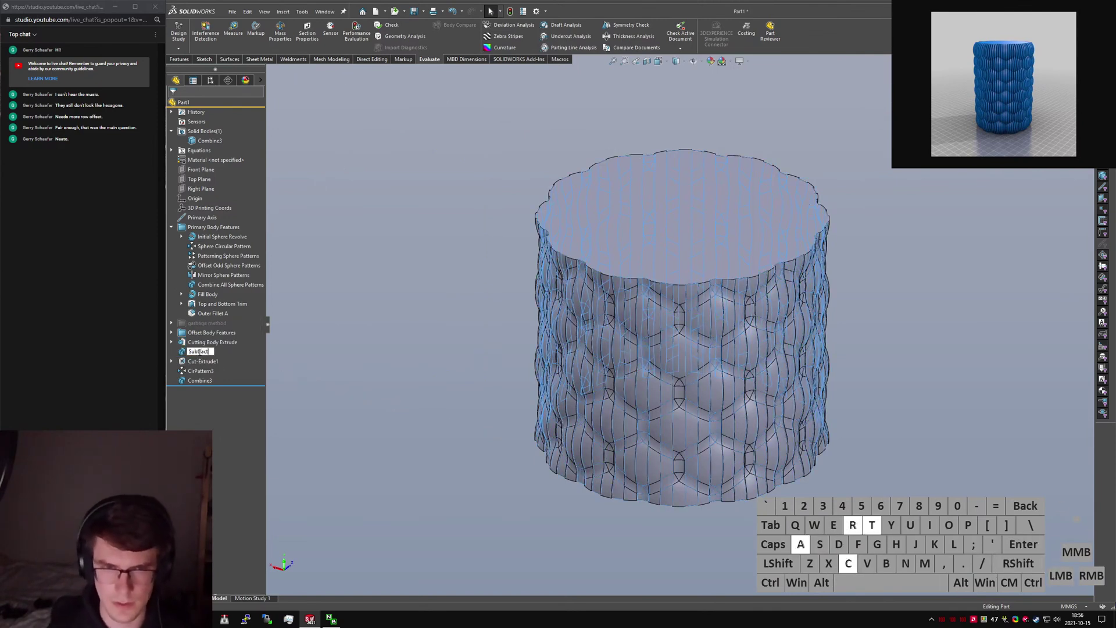
text( Offset Body from Cutting)
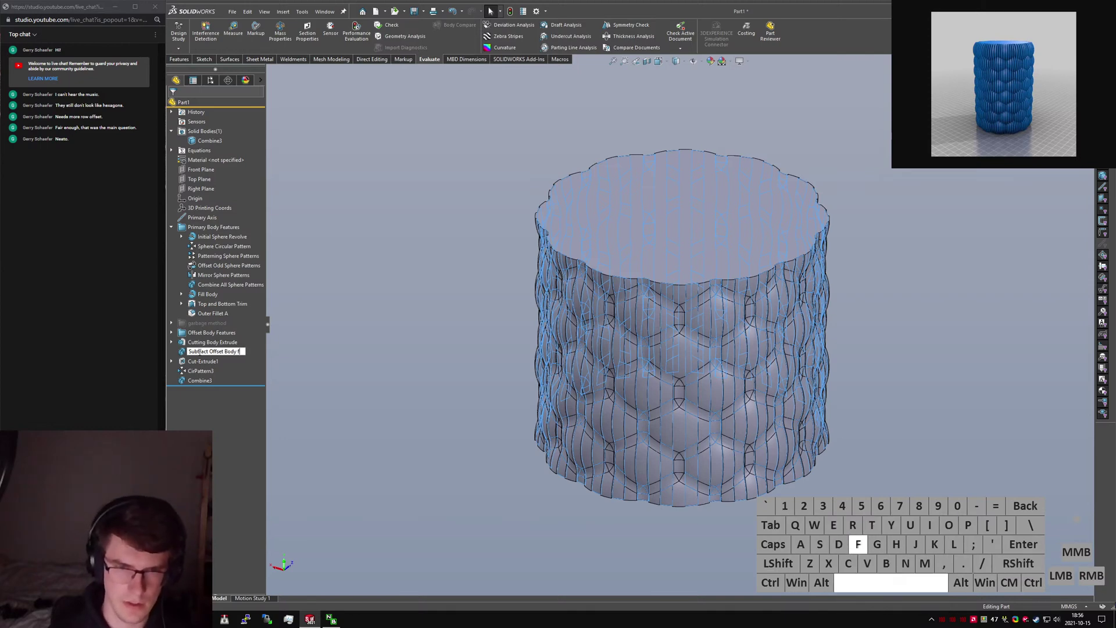
key(Return)
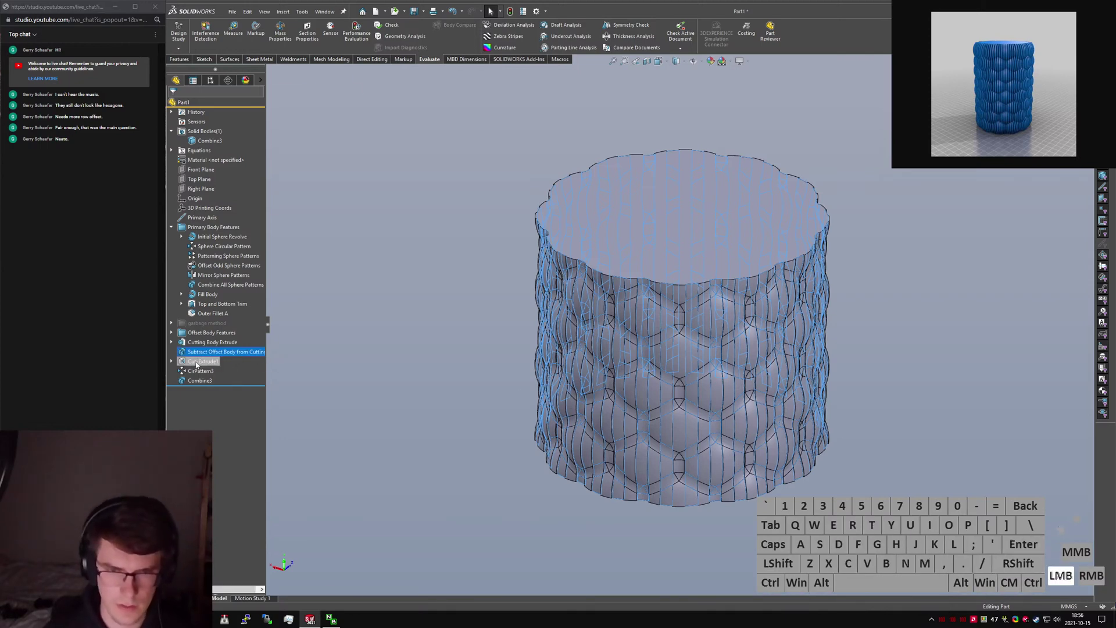
Rename Cut-Extrude1, CirPattern3 and Combine3 to 'Single Fin Cut', 'Fin Circular Pattern' and 'Final Face Cut'.
click(202, 361)
click(203, 361)
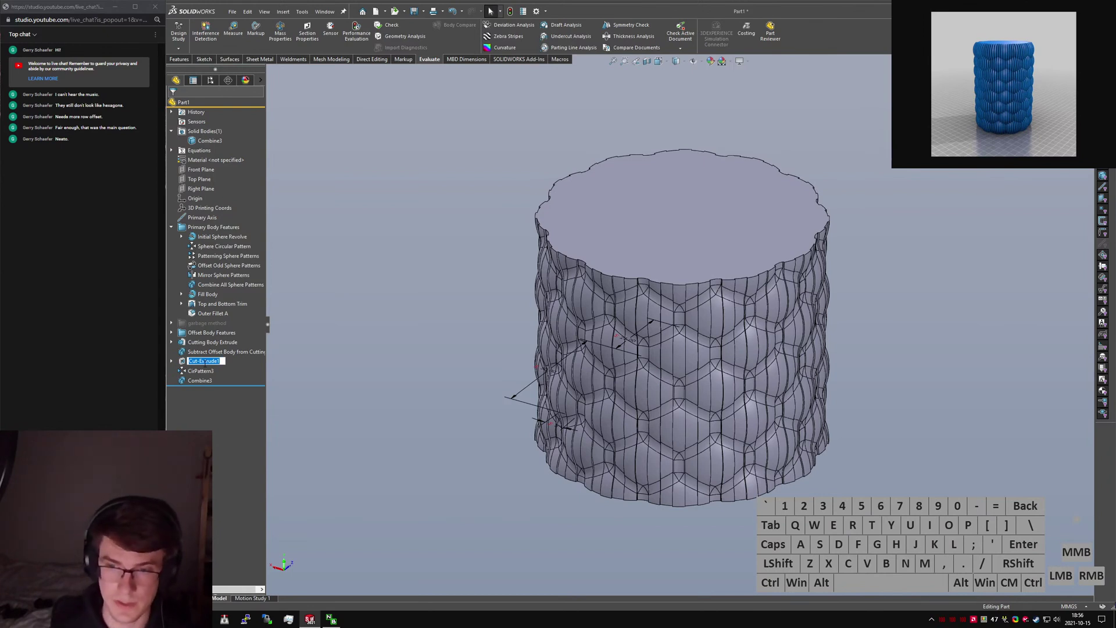
text(Single Fin Cut)
key(Return)
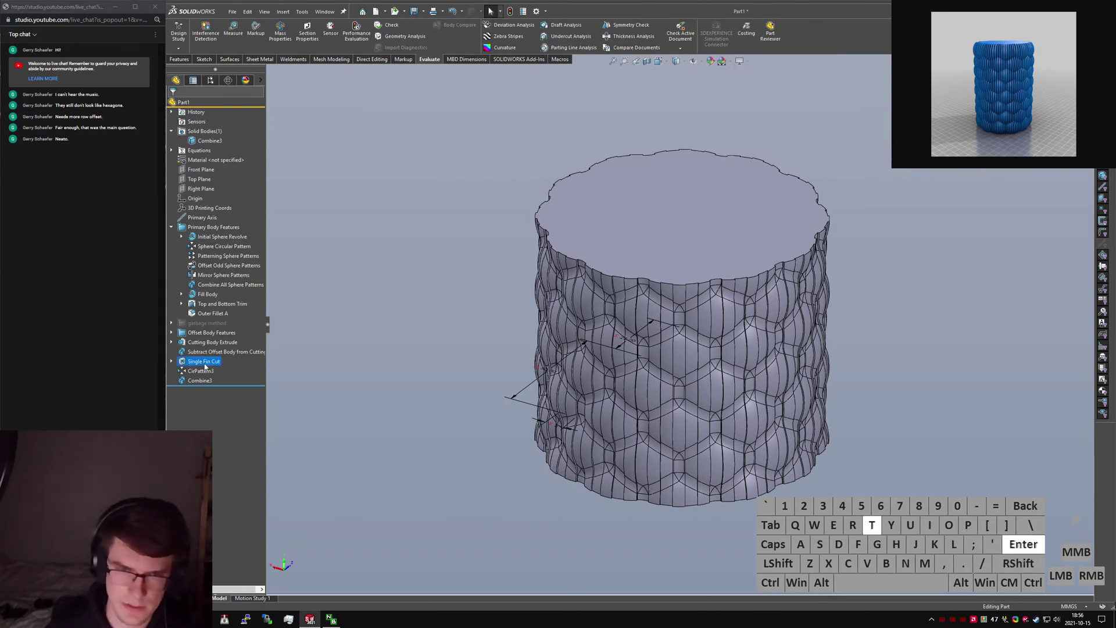
click(200, 370)
click(198, 371)
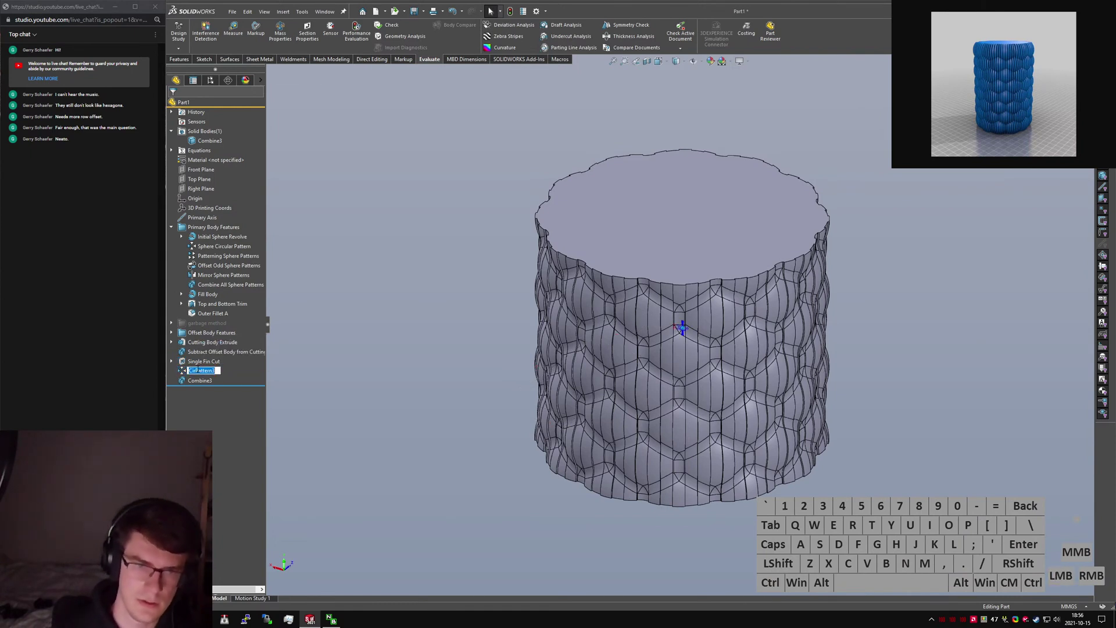
text(Fin)
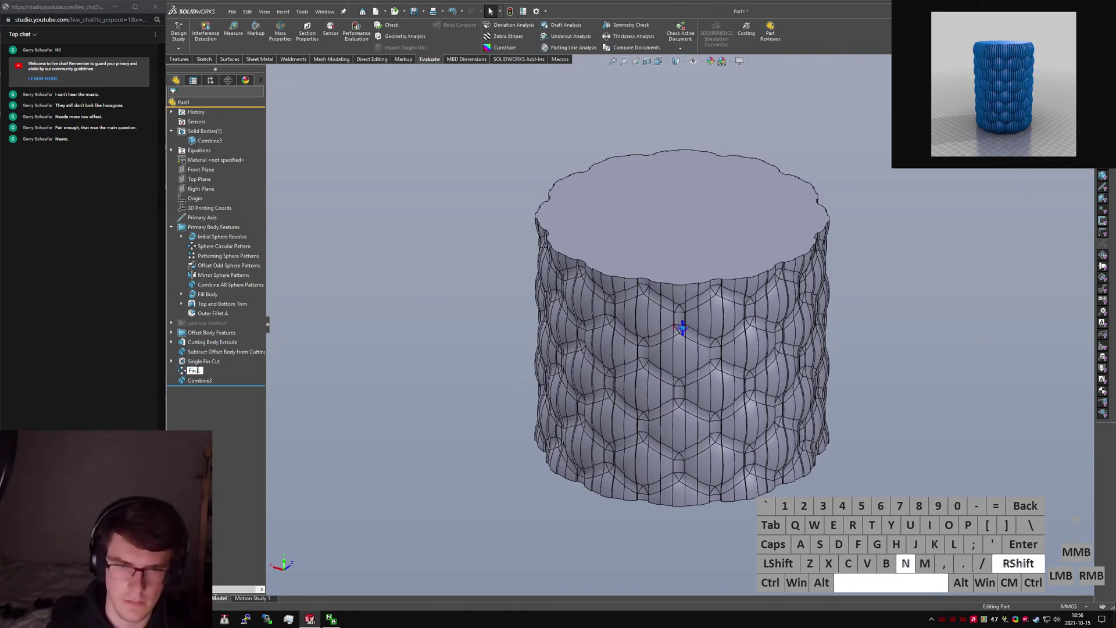
text( Circular Pattern)
key(Return)
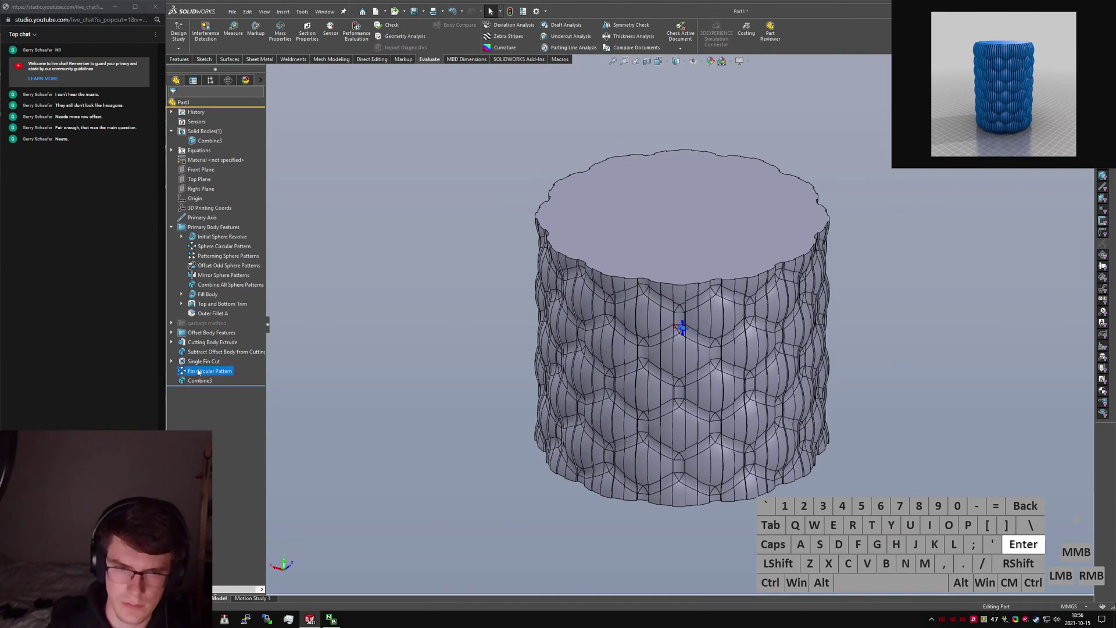
click(196, 387)
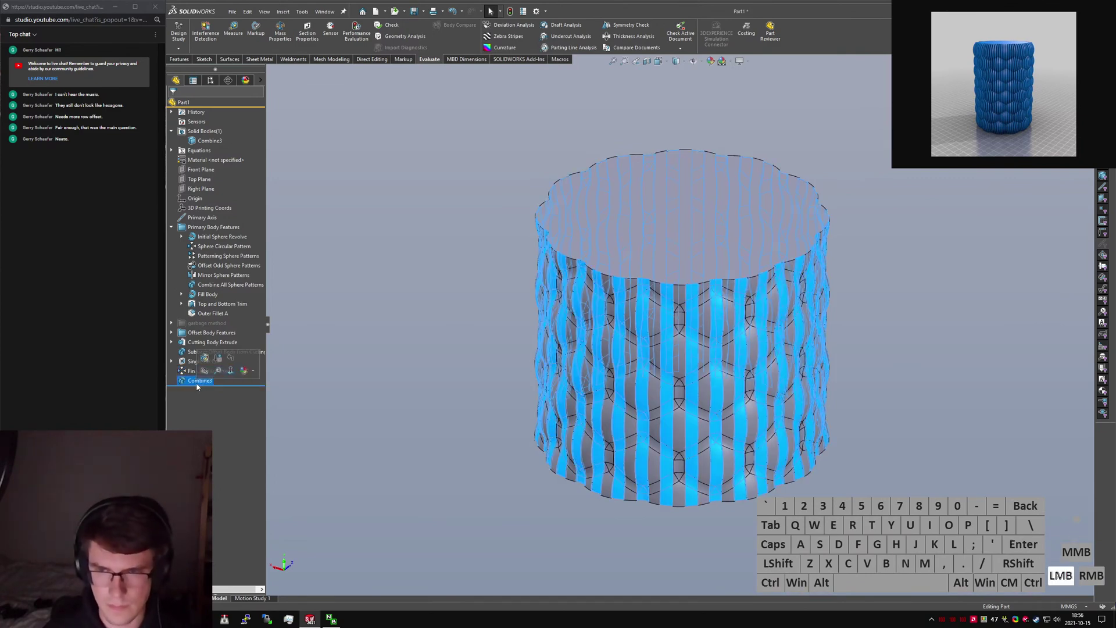
click(197, 382)
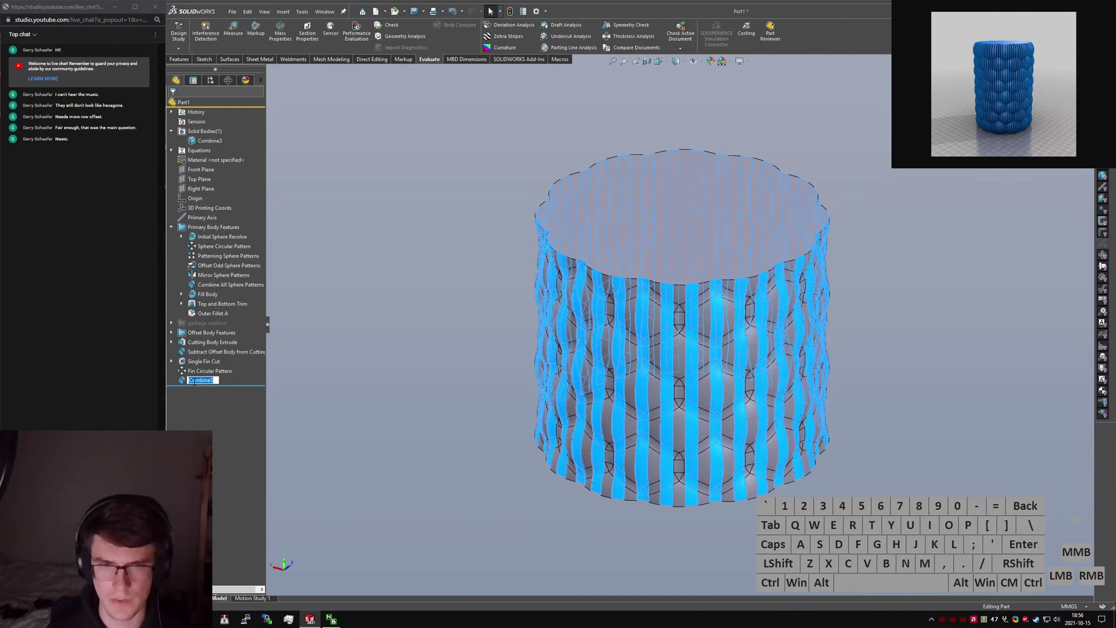
text(Final Face Cut)
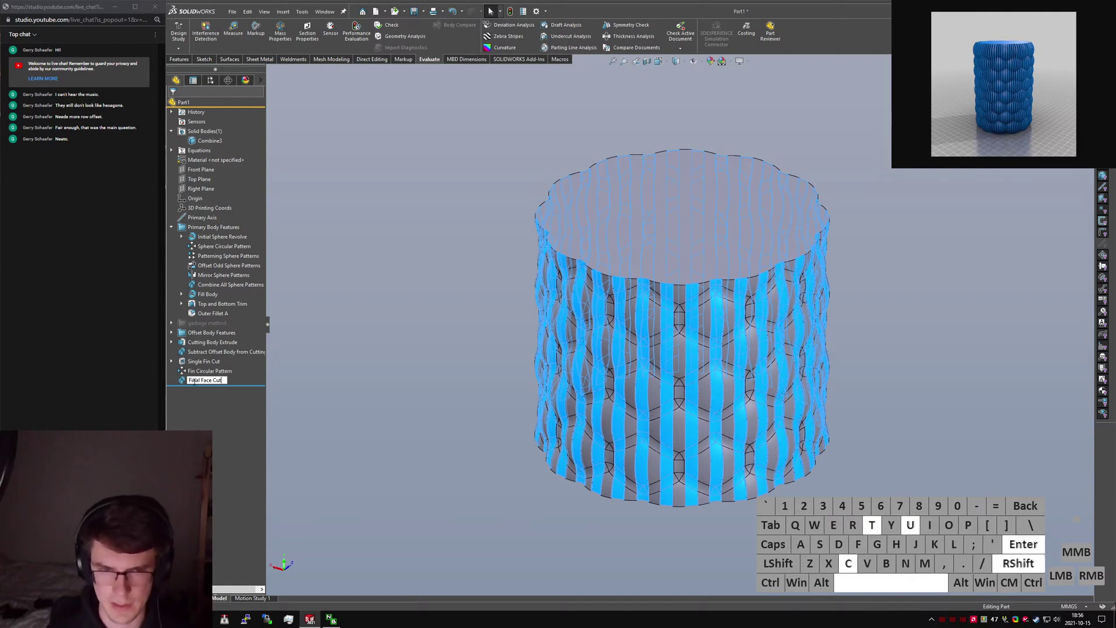
key(Return)
Group the four cutting features into a new folder in the feature tree.
shift+click(211, 333)
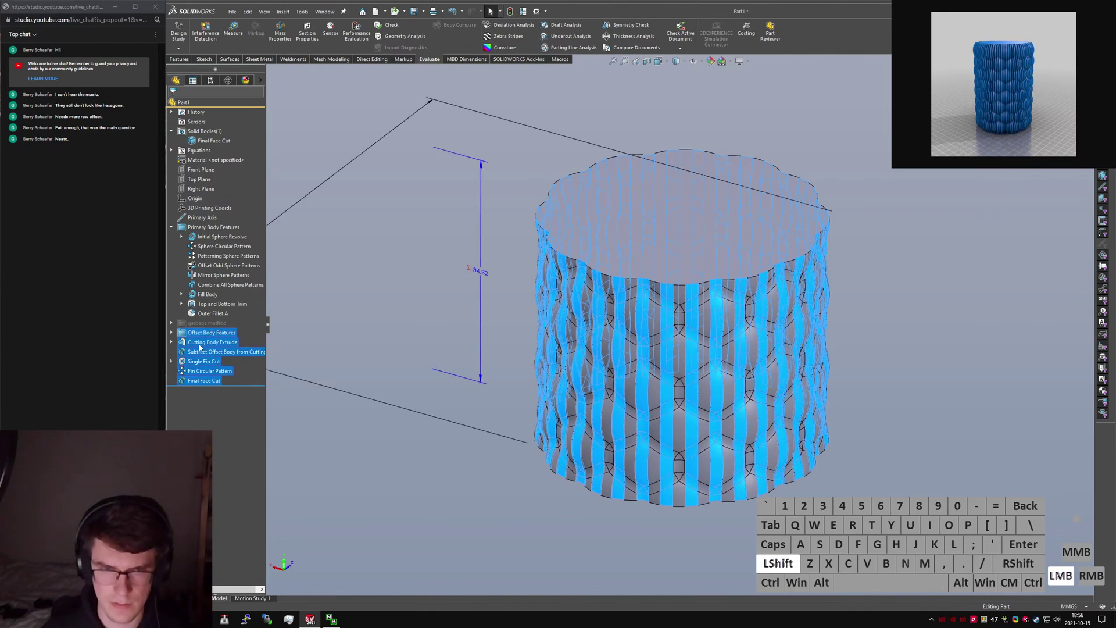
click(348, 446)
click(205, 381)
shift+click(205, 345)
click(228, 373)
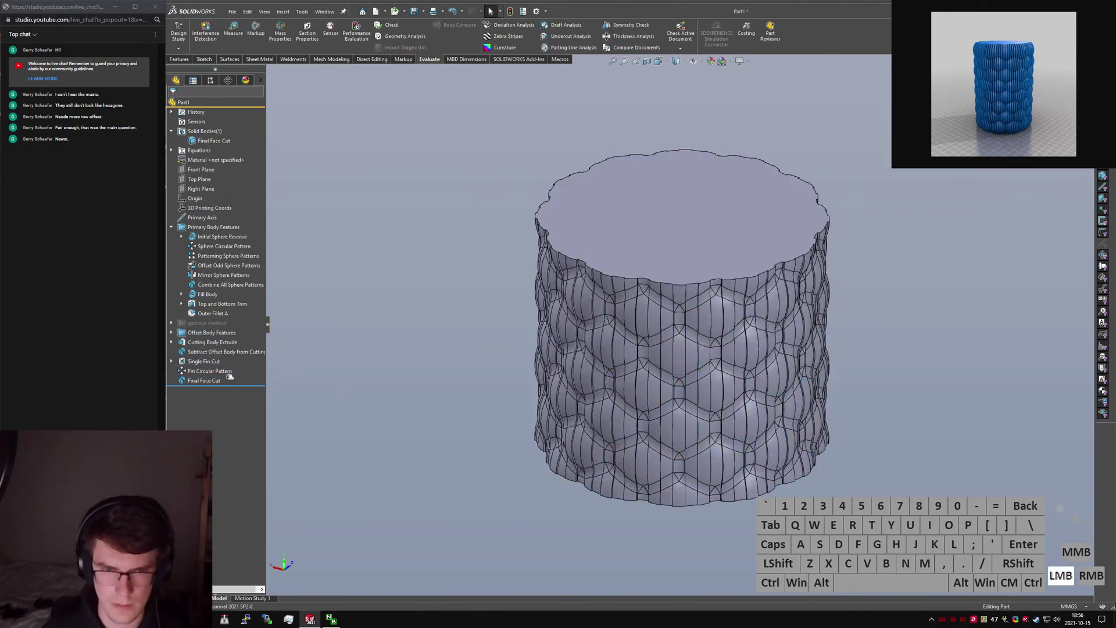
shift+click(225, 343)
right_click(224, 344)
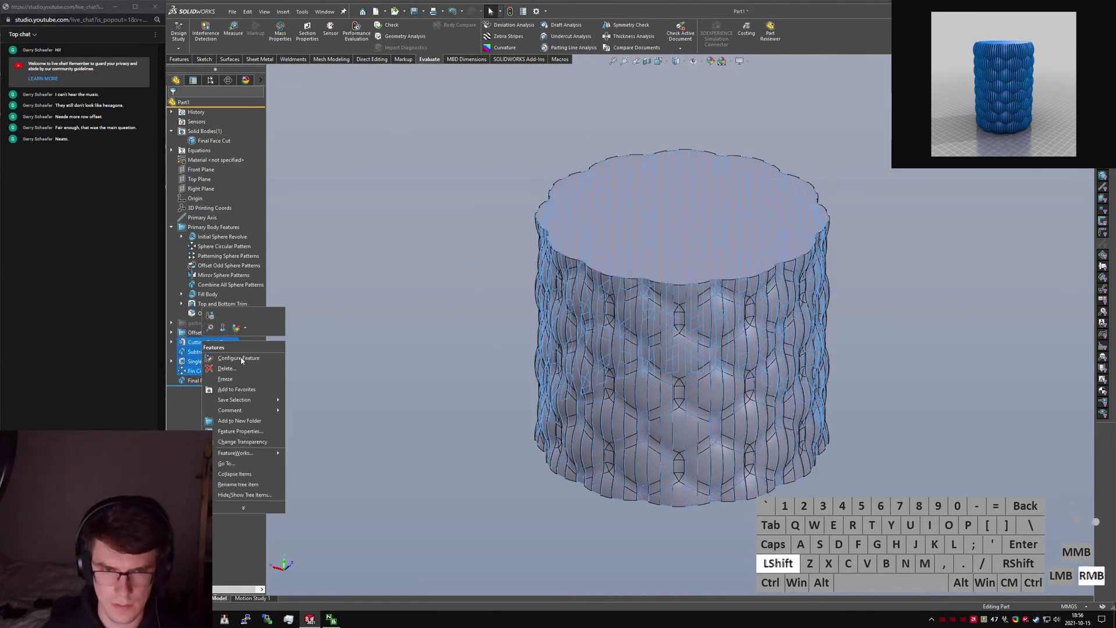
click(242, 431)
Name the new folder 'Cutting Body Features' and save the part.
text(Cutting Body Creation)
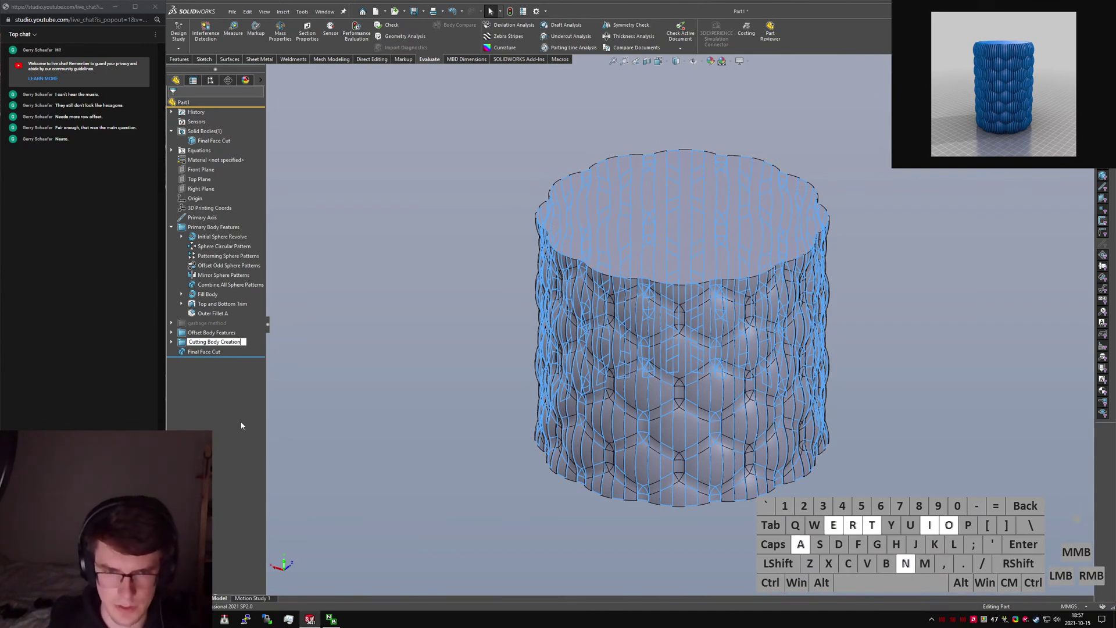
key(ctrl+Left)
text(fea)
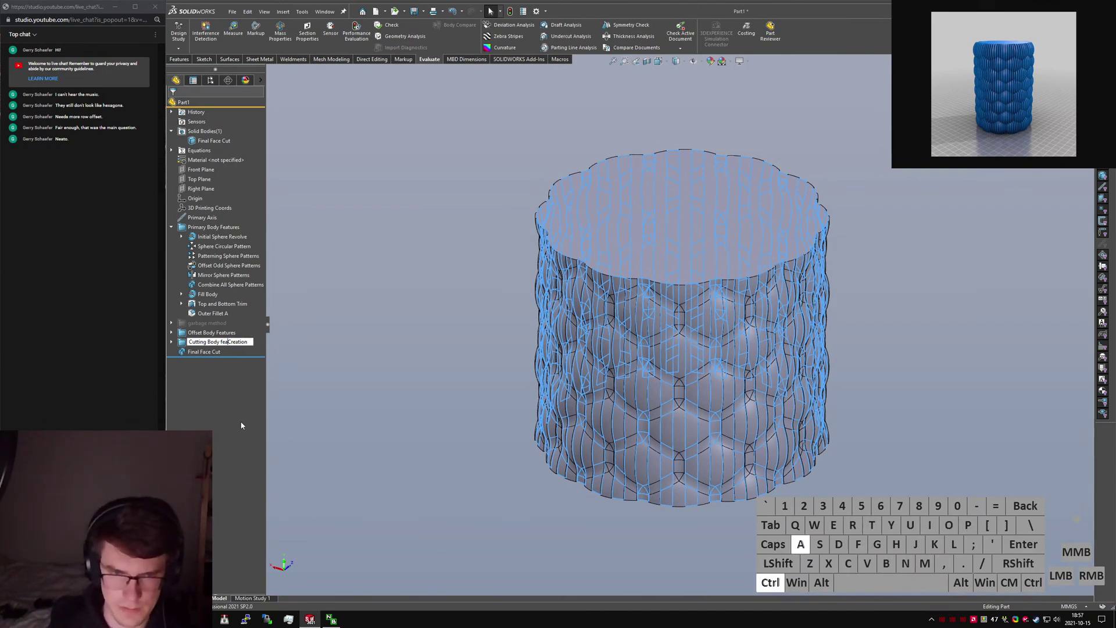
key(ctrl+shift+Right)
text(Features)
key(Return)
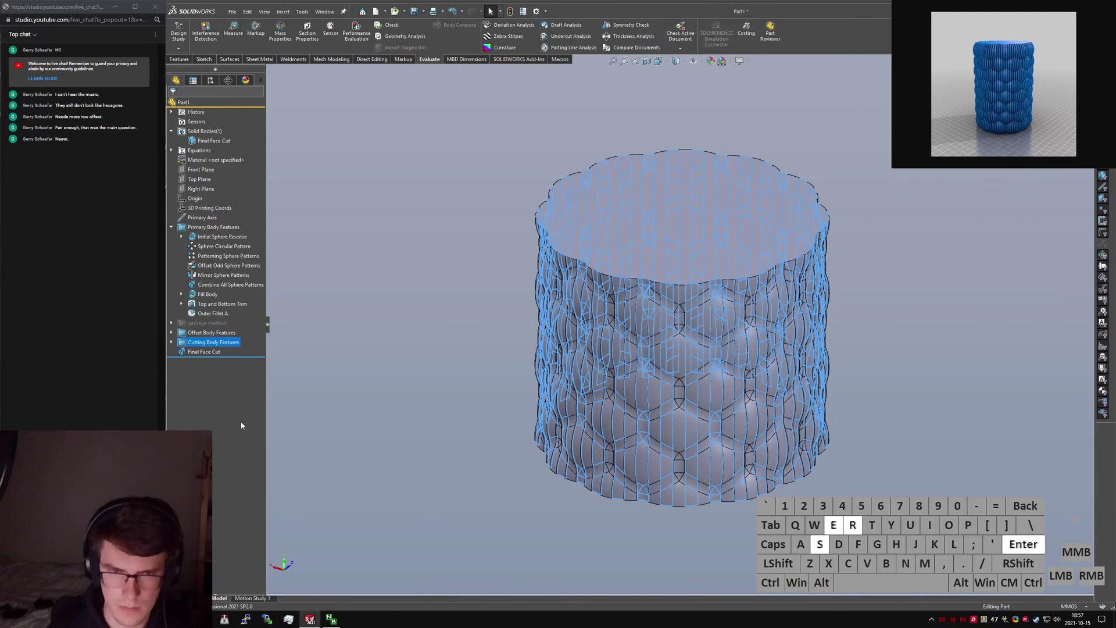
click(382, 326)
key(ctrl+s)
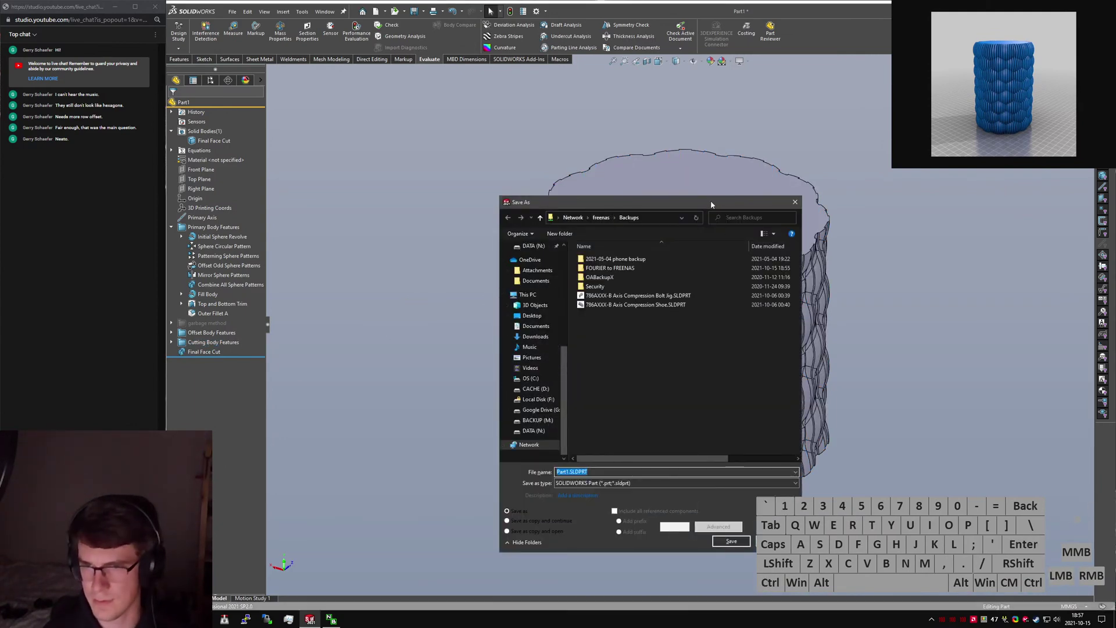
Enter 'Bubble Vase' as the file name in Save As and save the part.
drag(713, 203, 1115, 193)
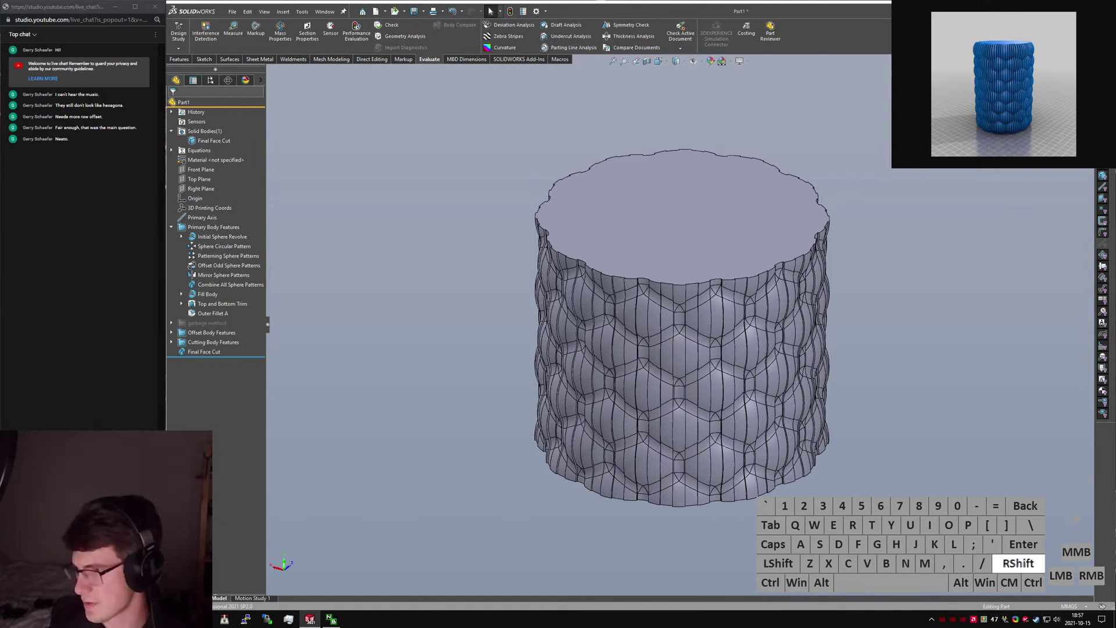
text(Buyle)
key(BackSpace)
text(le Fa)
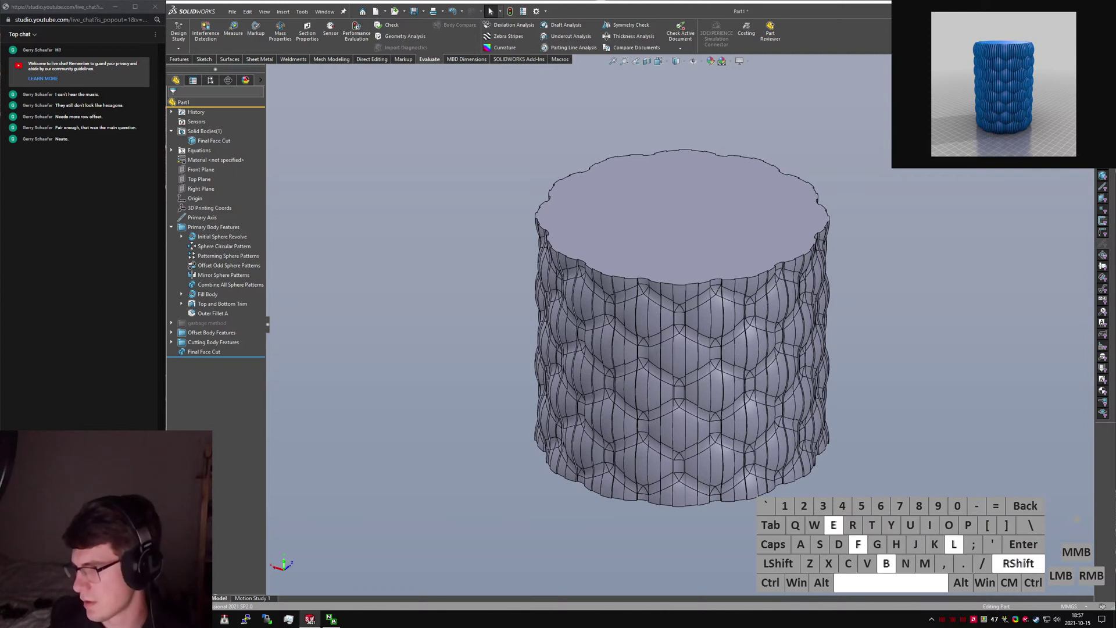
key(BackSpace)
key(BackSpace)
text(Case)
key(BackSpace)
key(BackSpace)
key(BackSpace)
text(Vase)
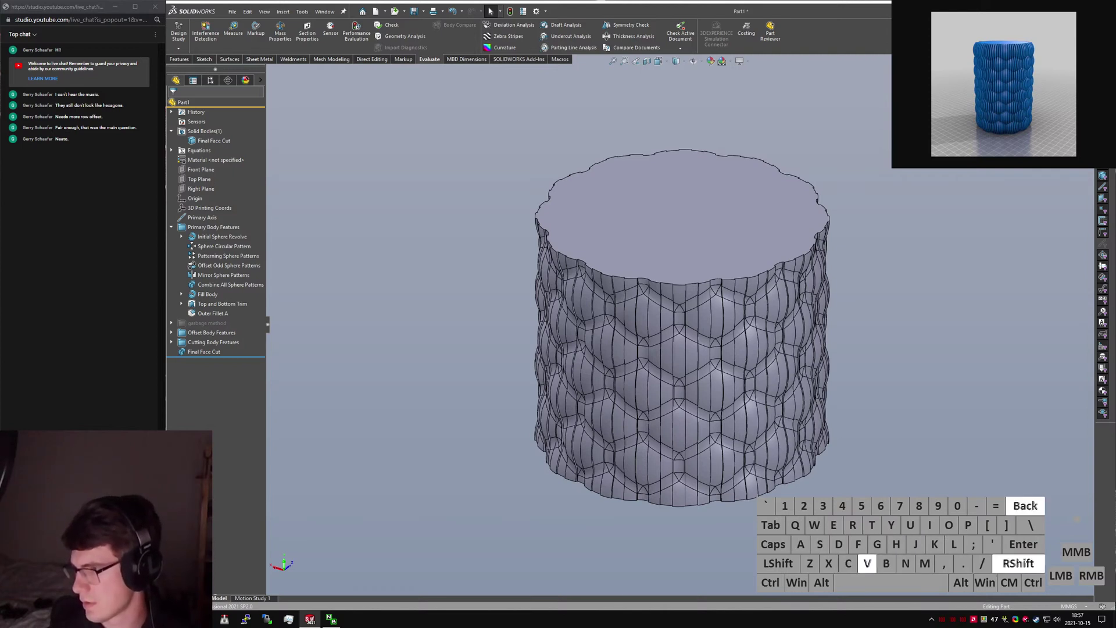
key(Return)
key(Return)
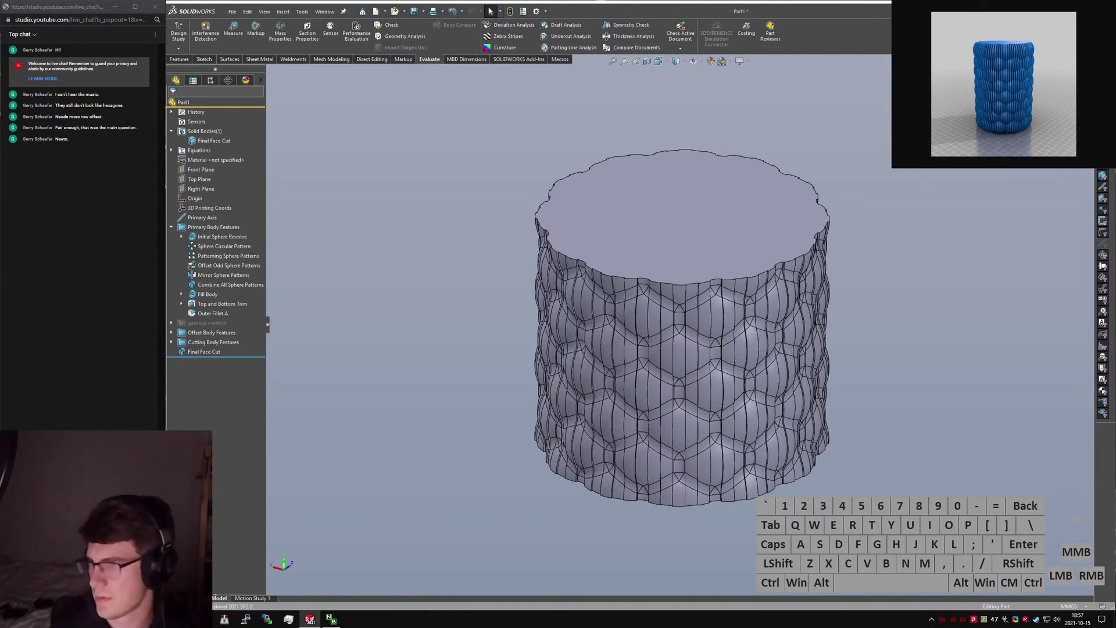
text(Blue Vase)
key(Return)
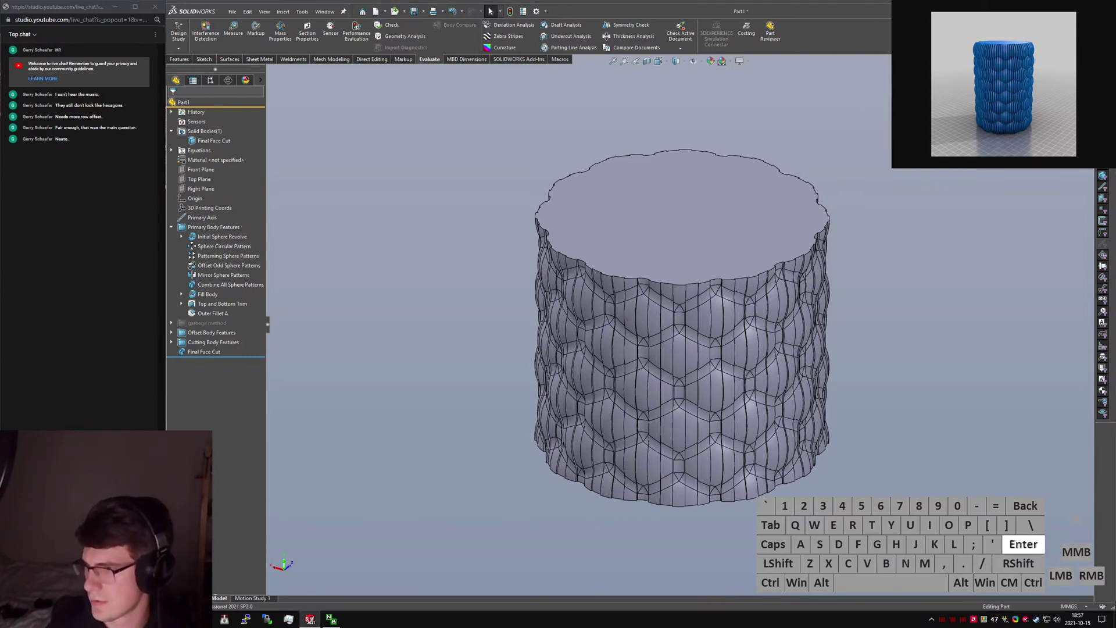
click(975, 287)
key(ctrl+s)
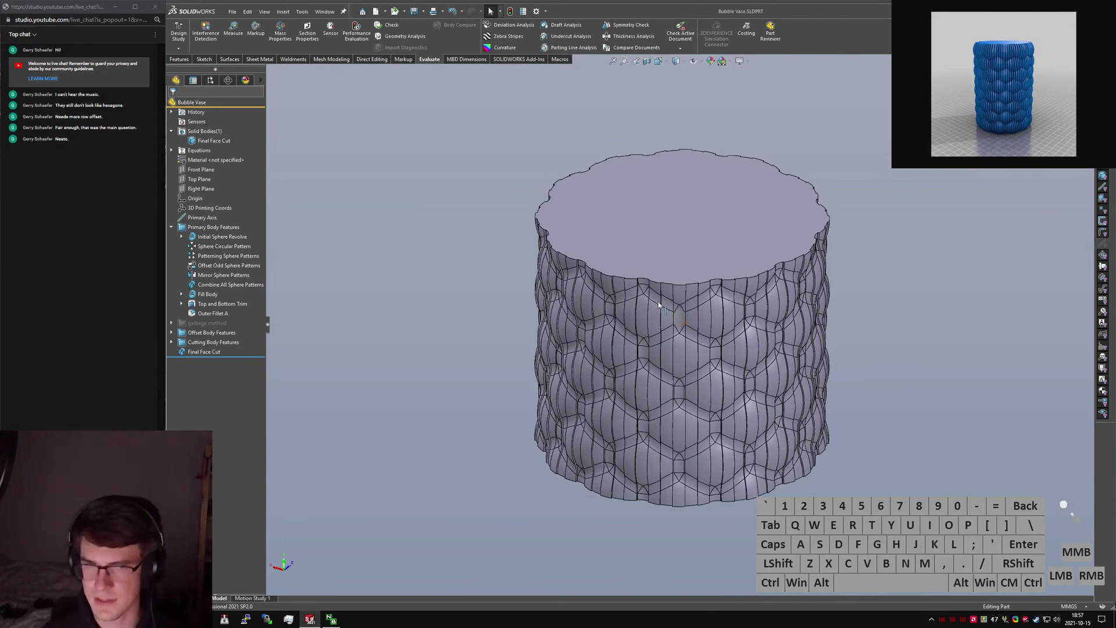
Change the Offset Surface Create distance from 0.5 to 3 and rebuild the vase.
middle_drag(659, 303, 618, 329)
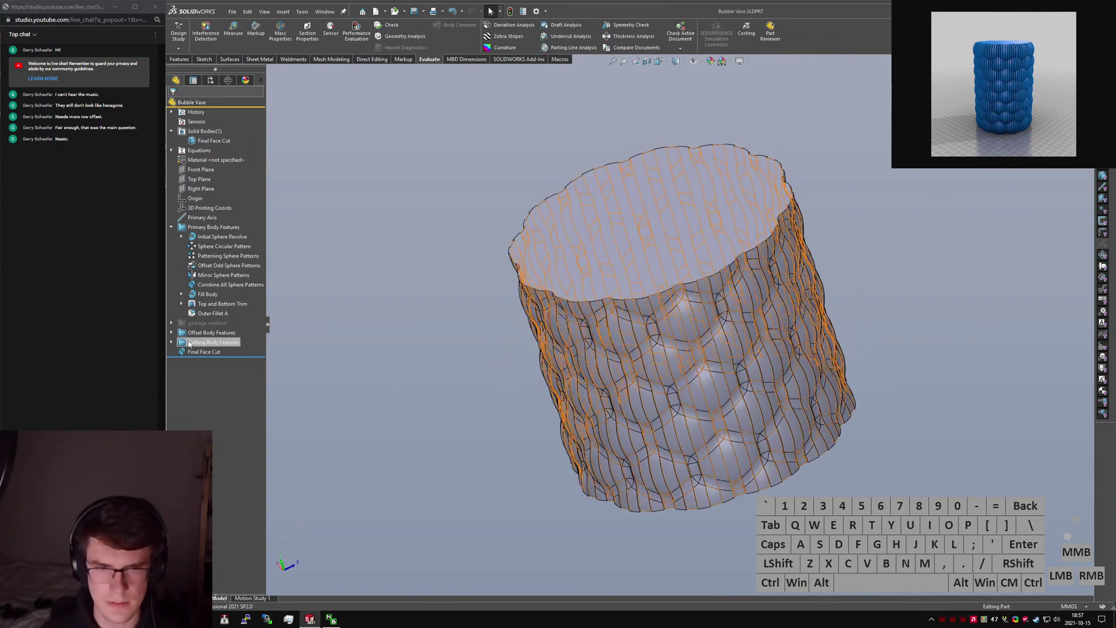
click(172, 333)
click(221, 343)
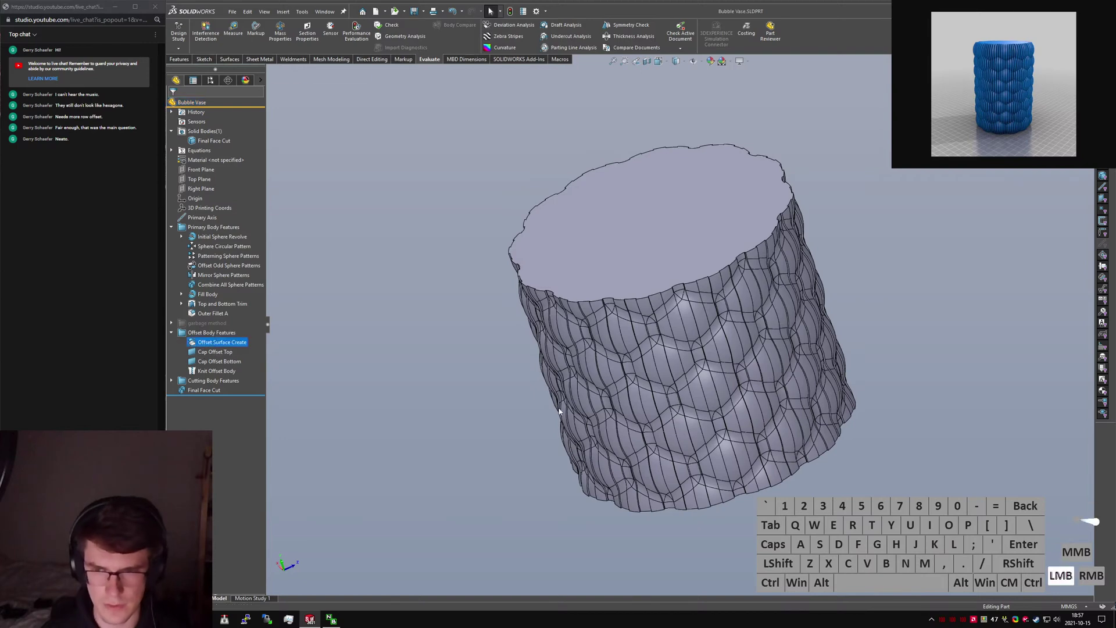
middle_drag(597, 401, 646, 517)
click(645, 518)
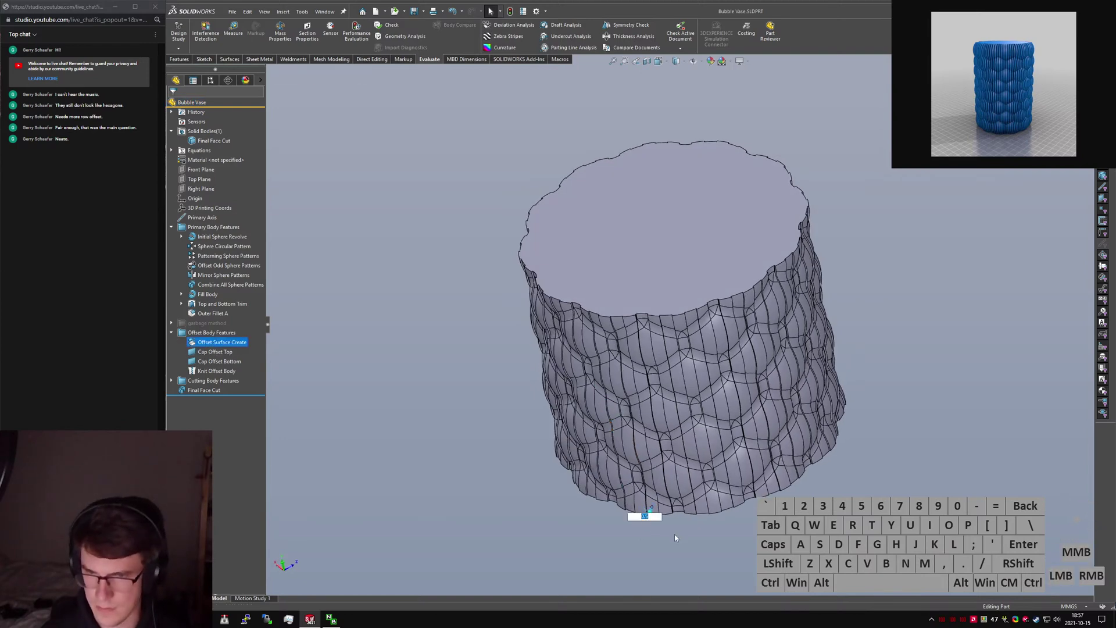
text(3)
key(Return)
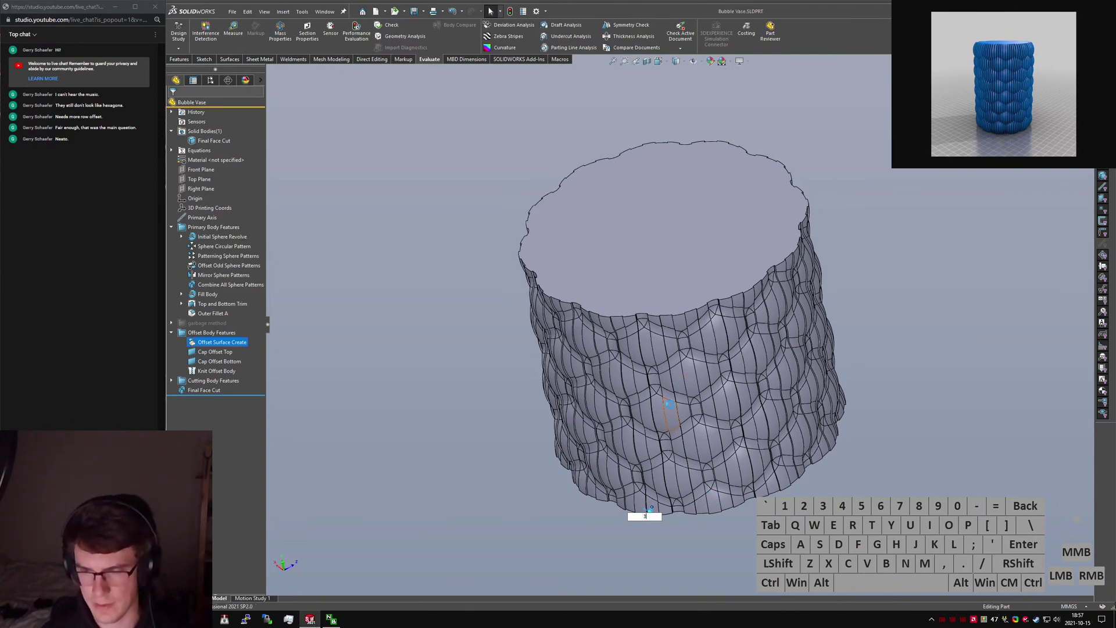
Start a Shell feature on the vase via the shell command search.
middle_drag(661, 365, 624, 253)
scroll(628, 251, down, 1)
click(912, 317)
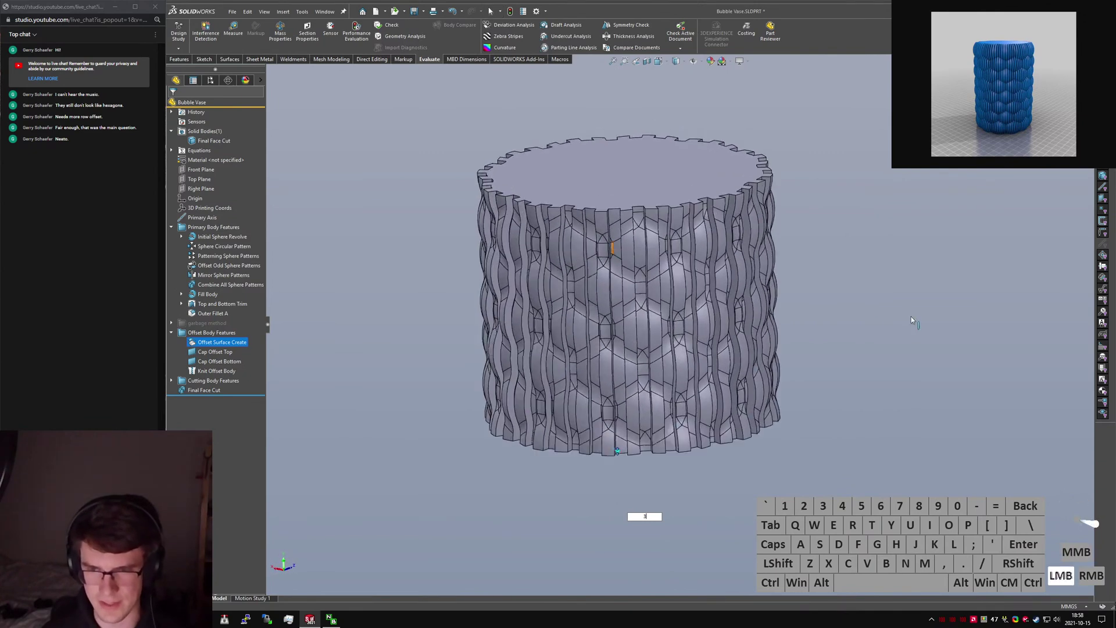
text(shell)
key(Return)
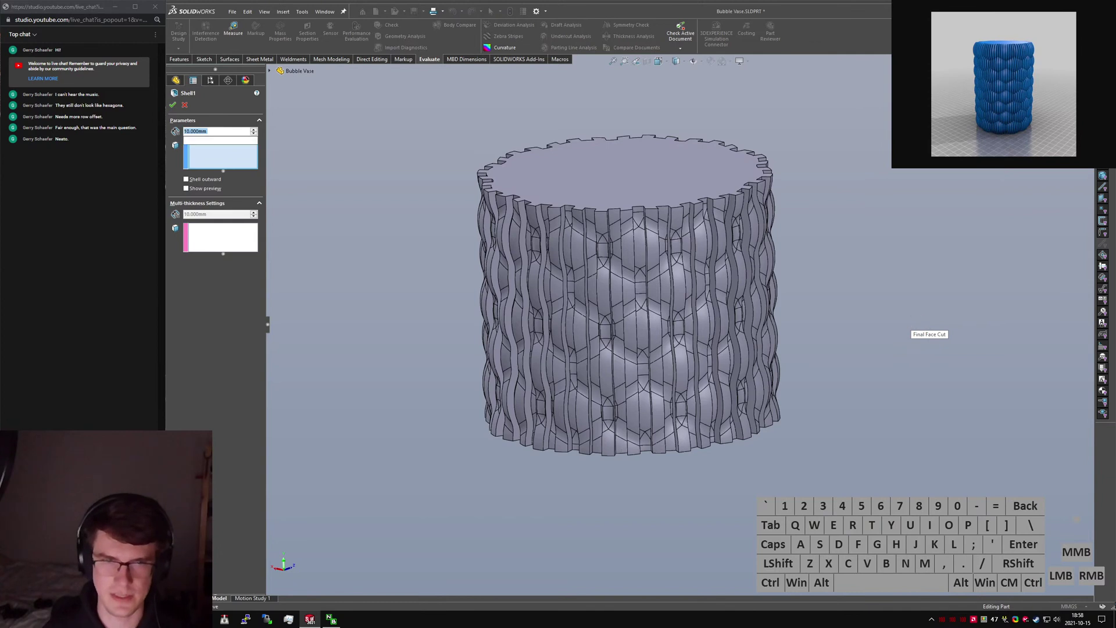
Give the shell a 0.4 mm thickness and remove the vase's top face.
text(0.4)
click(608, 190)
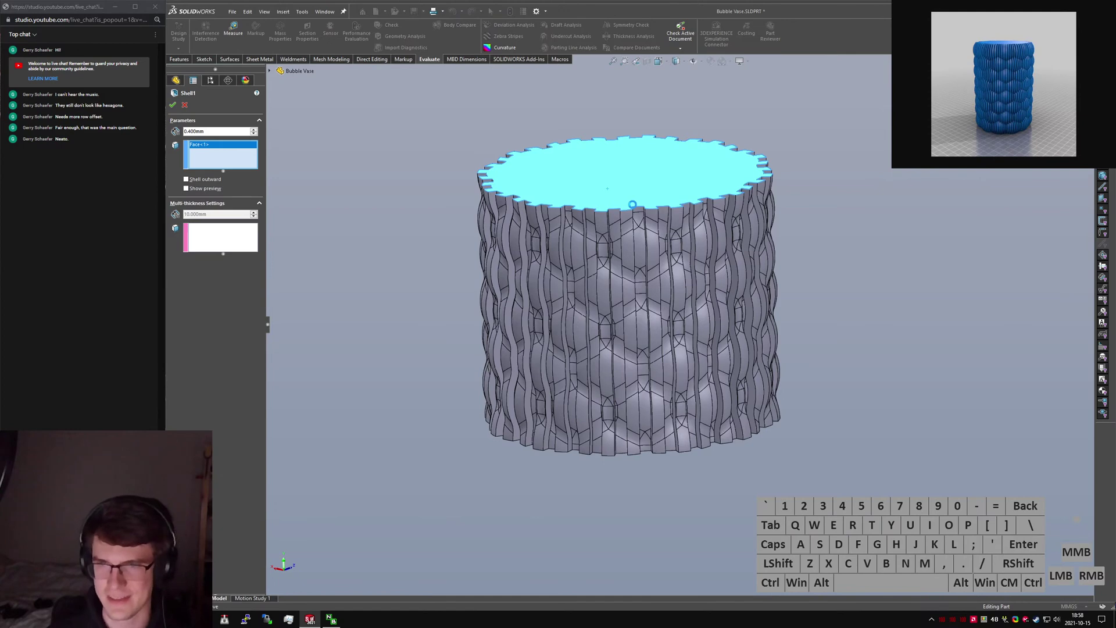
Show Task Manager's CPU performance graph and force a full rebuild of the vase.
key(ctrl+shift+Escape)
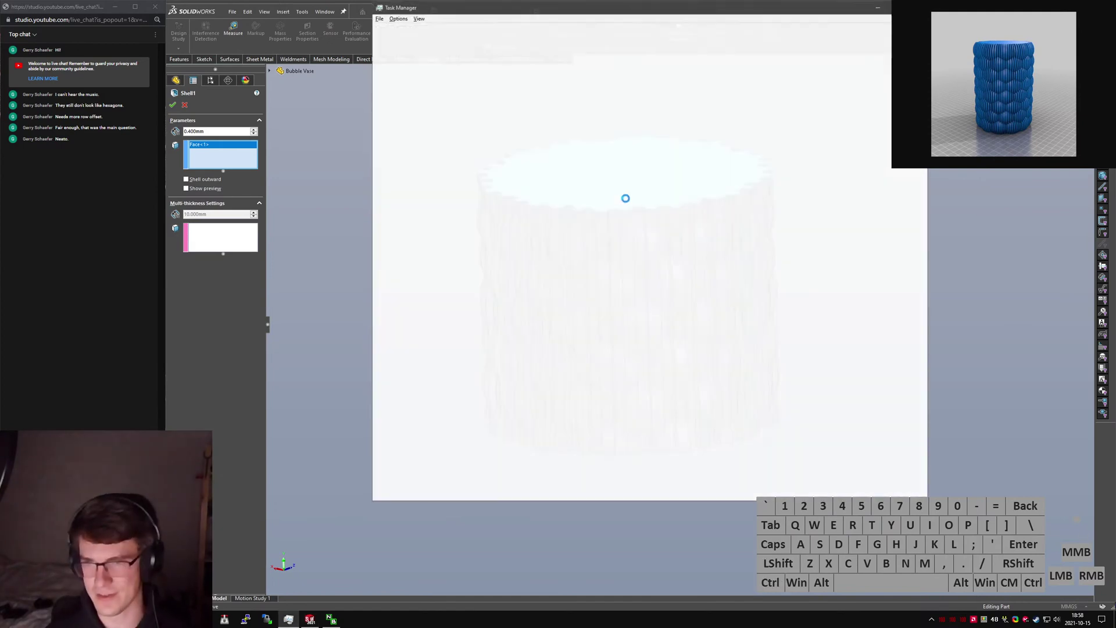
click(414, 28)
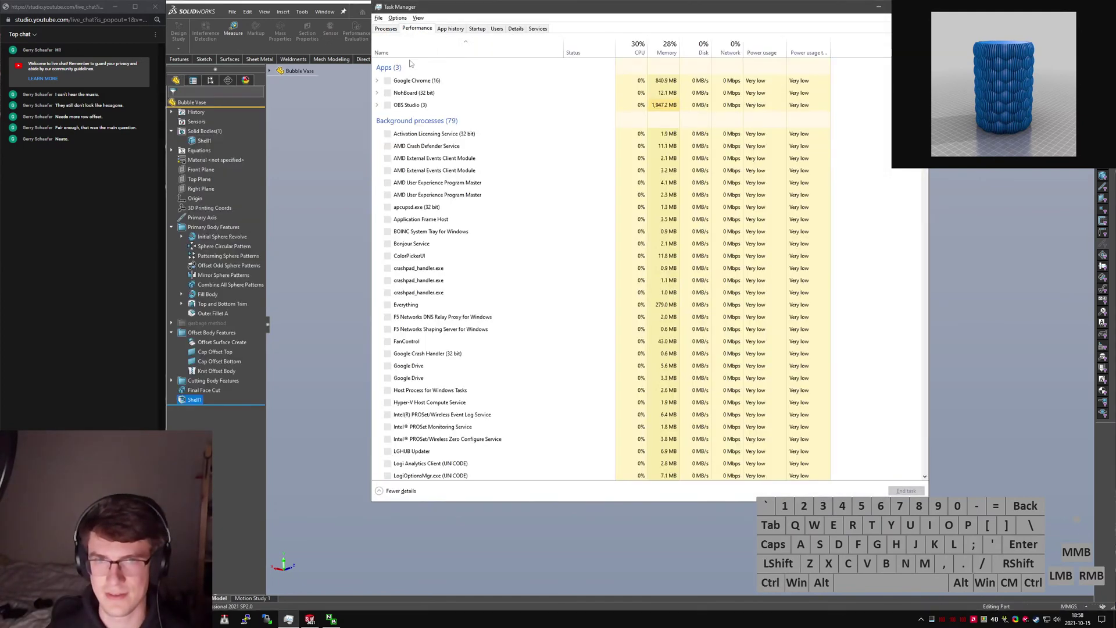
click(423, 52)
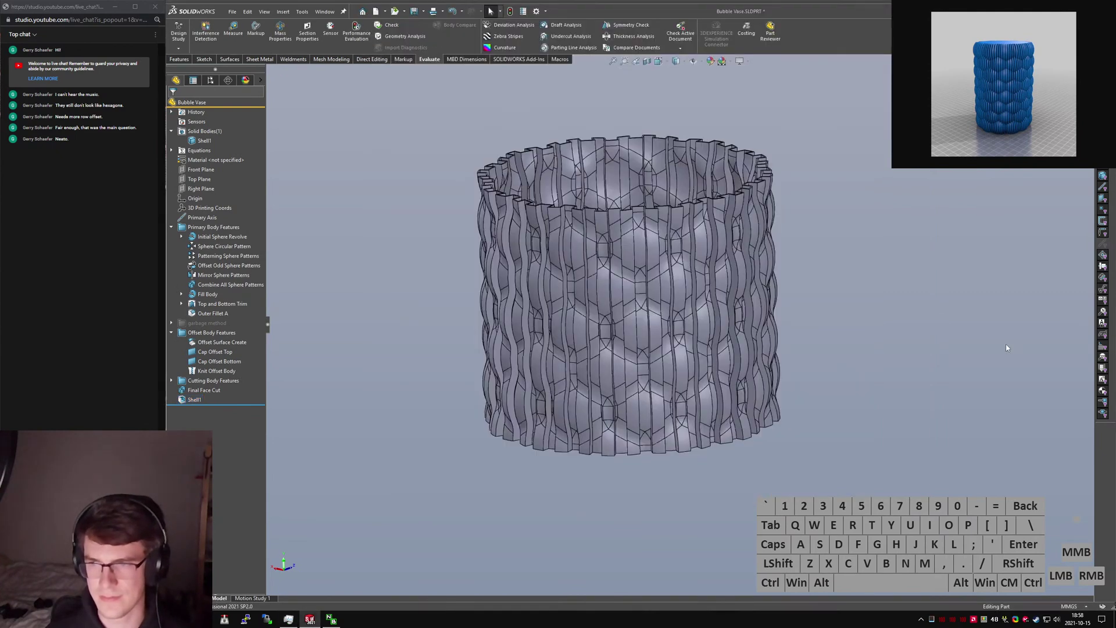
click(988, 344)
key(ctrl+shift+q)
key(alt+Tab)
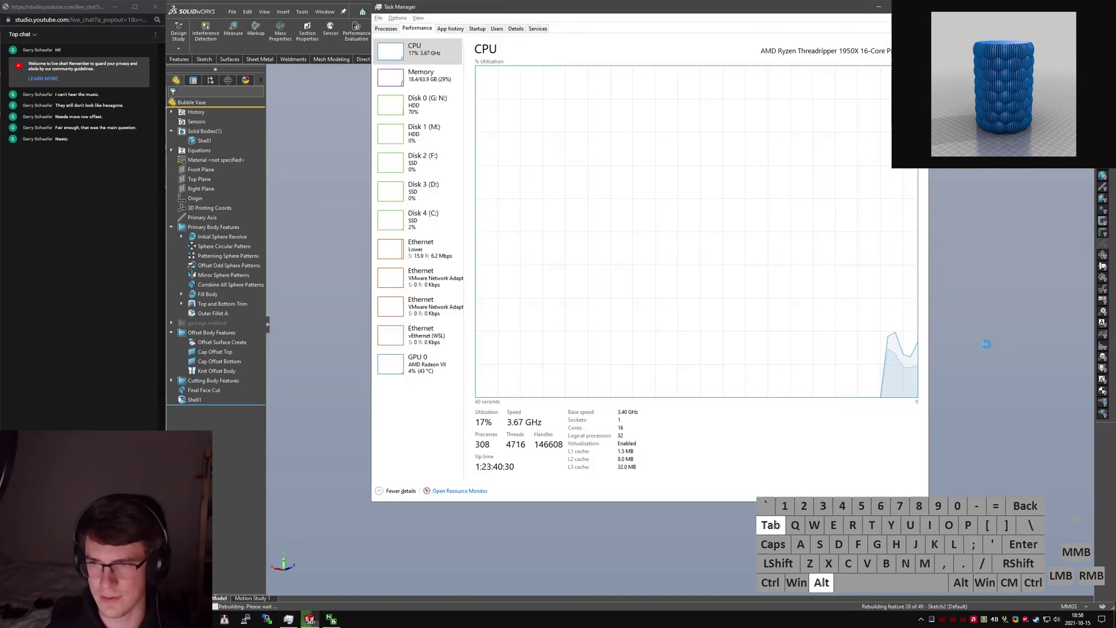
Switch the CPU graph to logical processors, then close Task Manager.
right_click(604, 187)
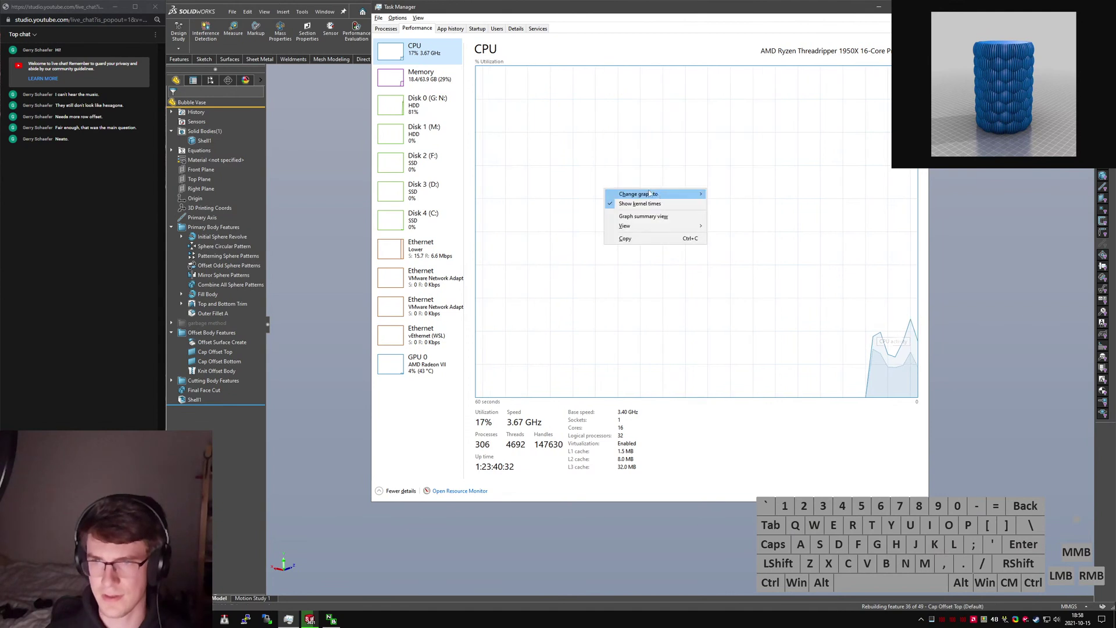
mouse_move(628, 193)
click(727, 204)
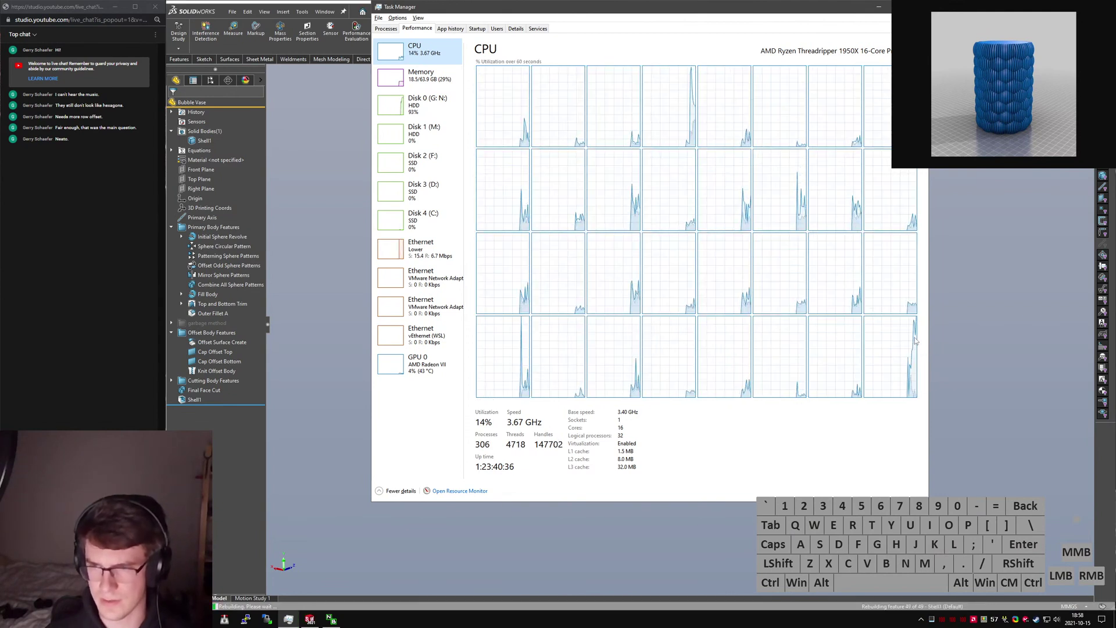
click(919, 6)
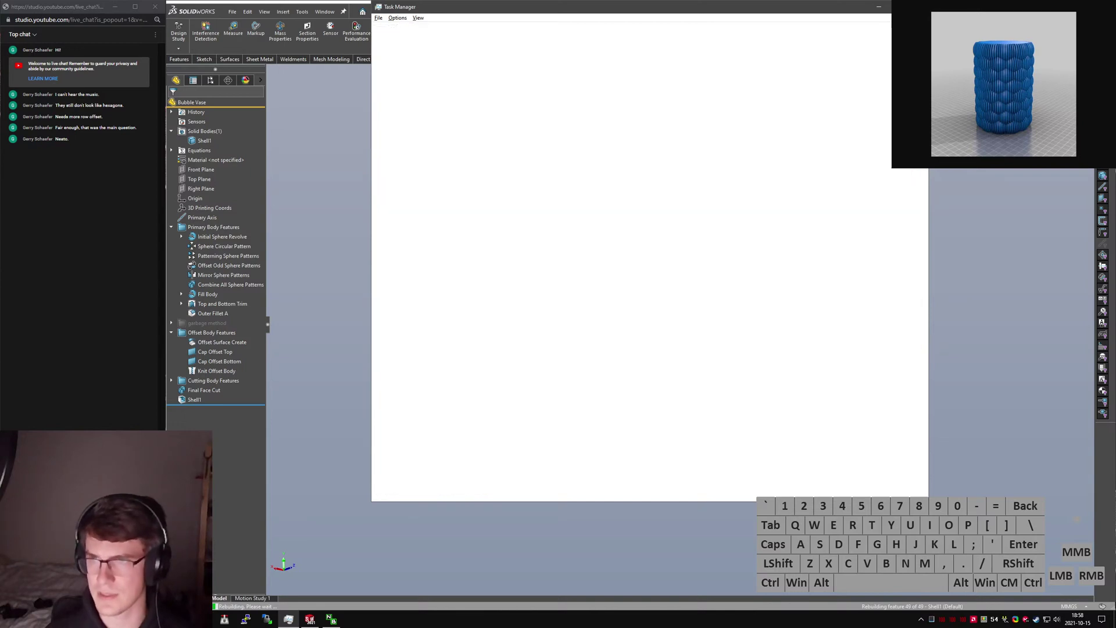
middle_click(651, 215)
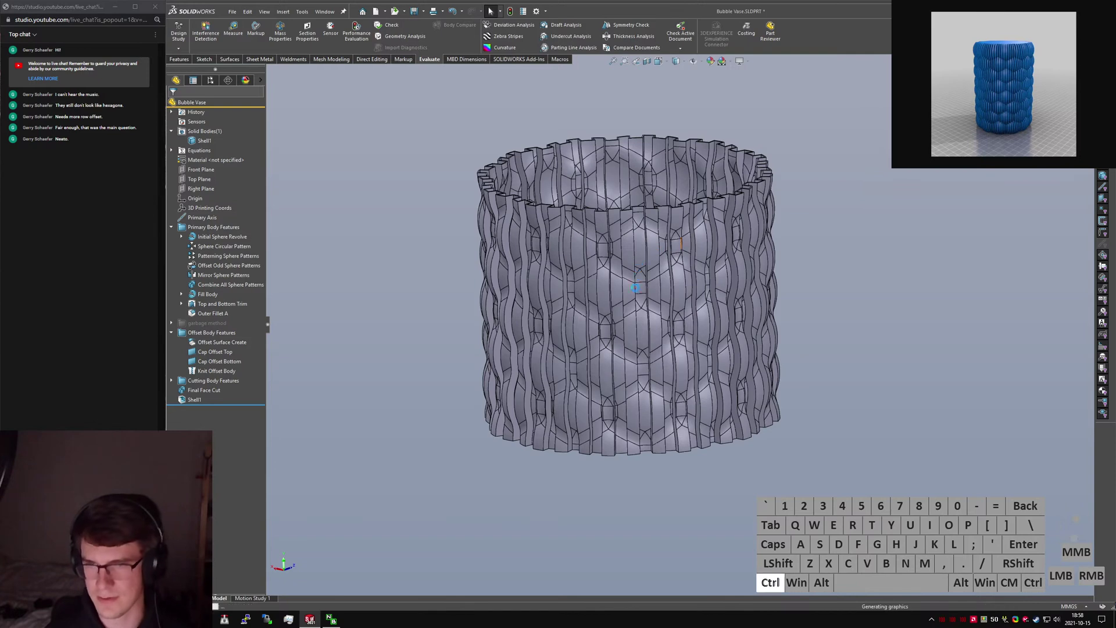
Move Task Manager aside, inspect the ring, and drag the rollback bar above Shell1.
key(ctrl+shift+Escape)
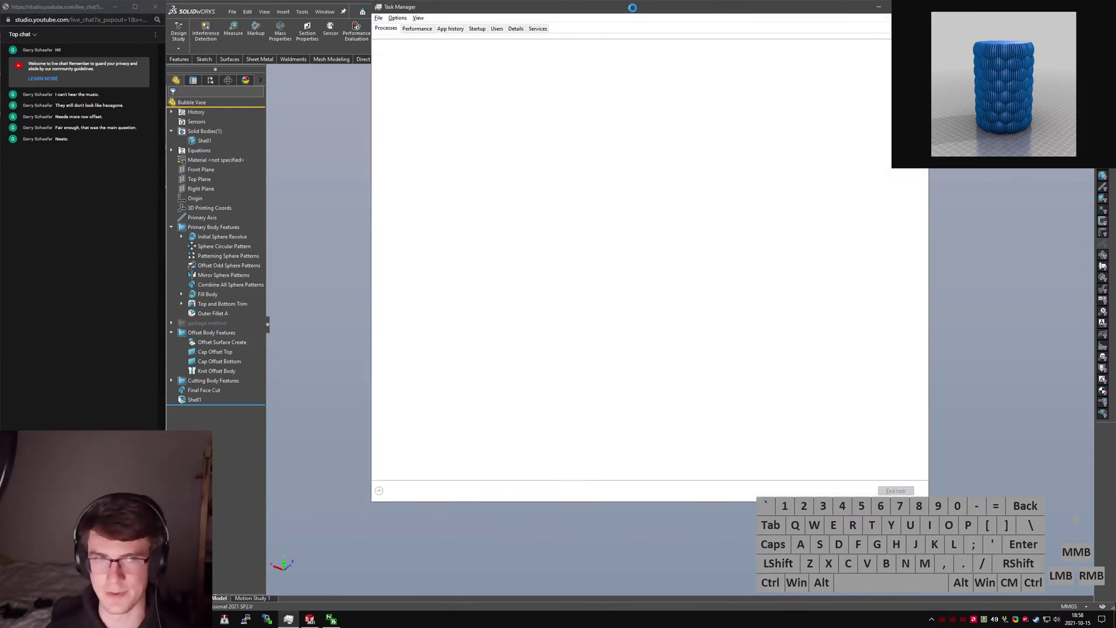
drag(633, 8, 1115, 116)
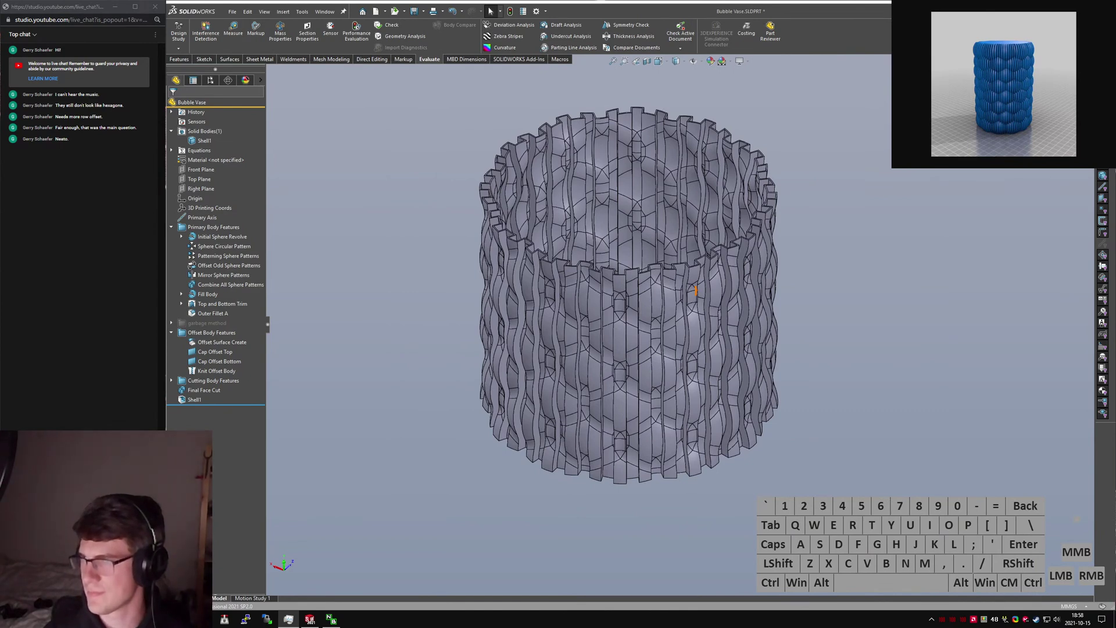
middle_drag(810, 289, 703, 309)
scroll(697, 324, down, 8)
scroll(668, 386, up, 6)
scroll(586, 319, down, 5)
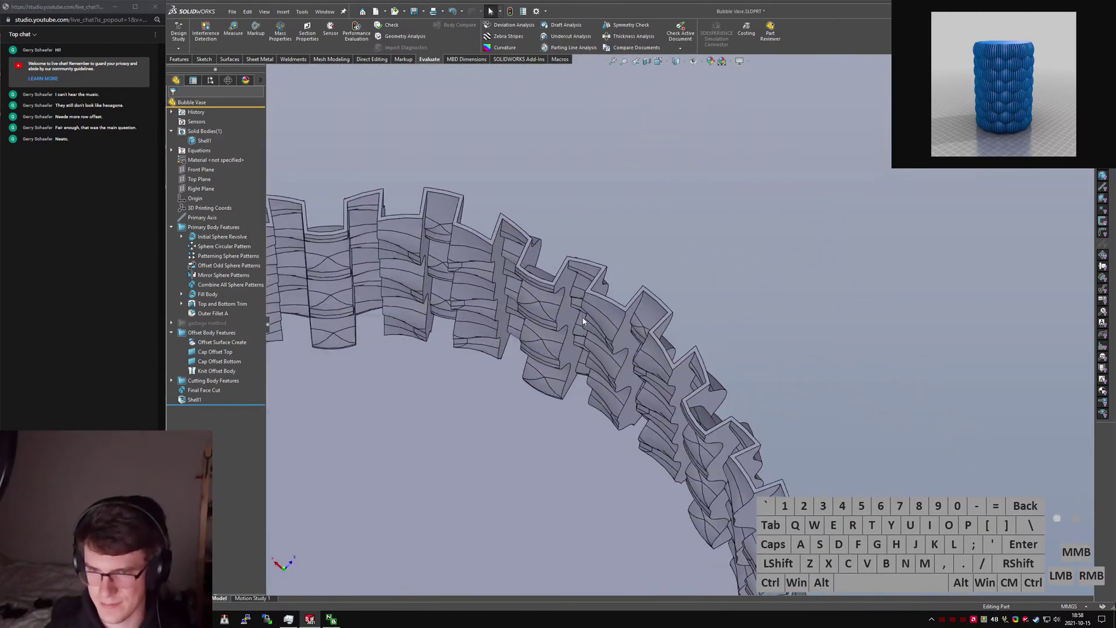
middle_drag(586, 319, 506, 299)
scroll(505, 299, up, 6)
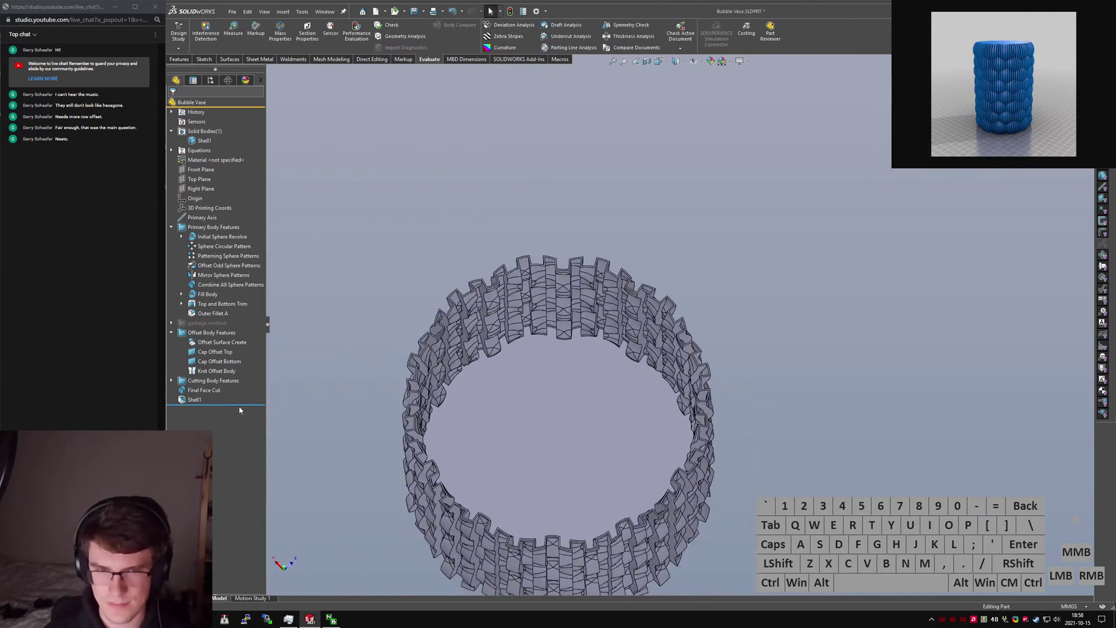
drag(239, 411, 235, 395)
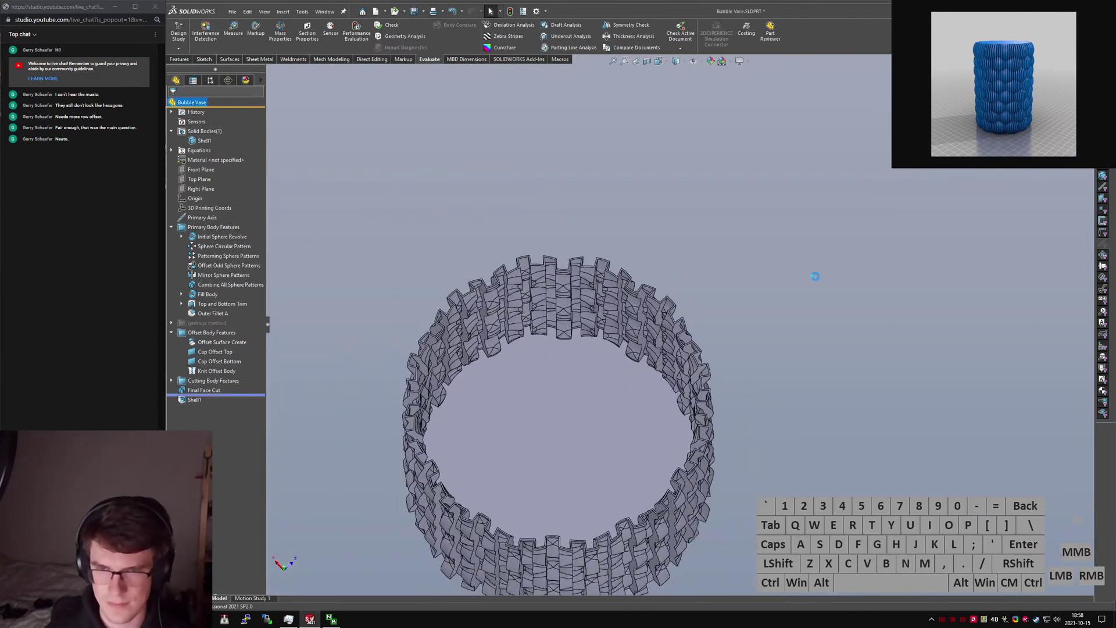
Measure the 3.944 mm gap between two adjacent groove faces of the vase wall.
click(803, 286)
text(sfillet)
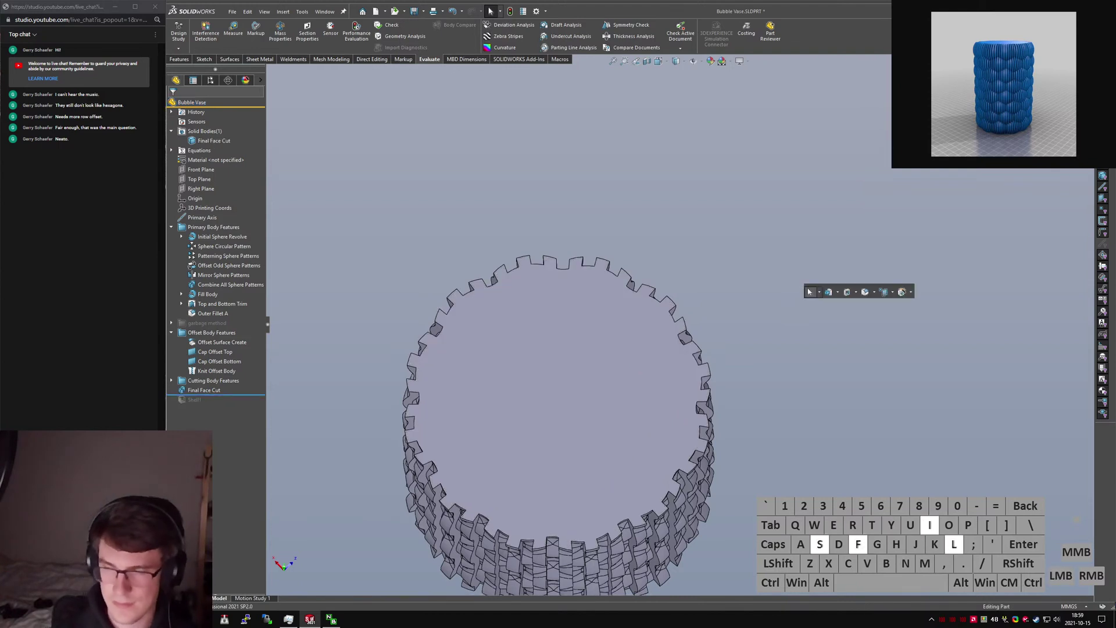
key(Return)
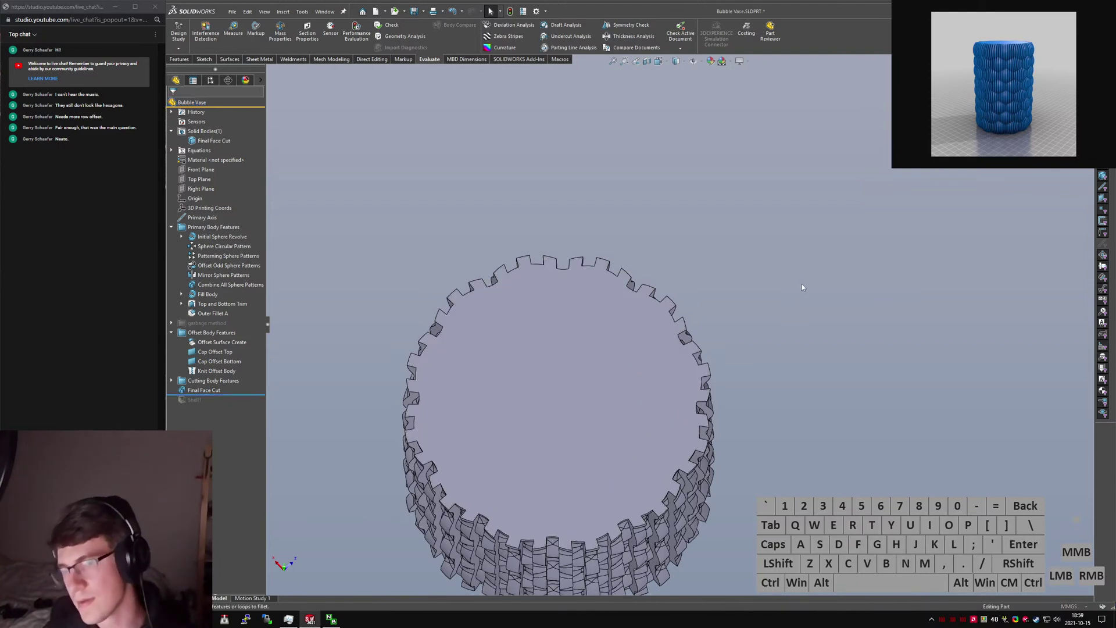
key(Escape)
scroll(624, 289, down, 5)
middle_drag(605, 309, 565, 388)
click(622, 266)
middle_drag(640, 281, 673, 287)
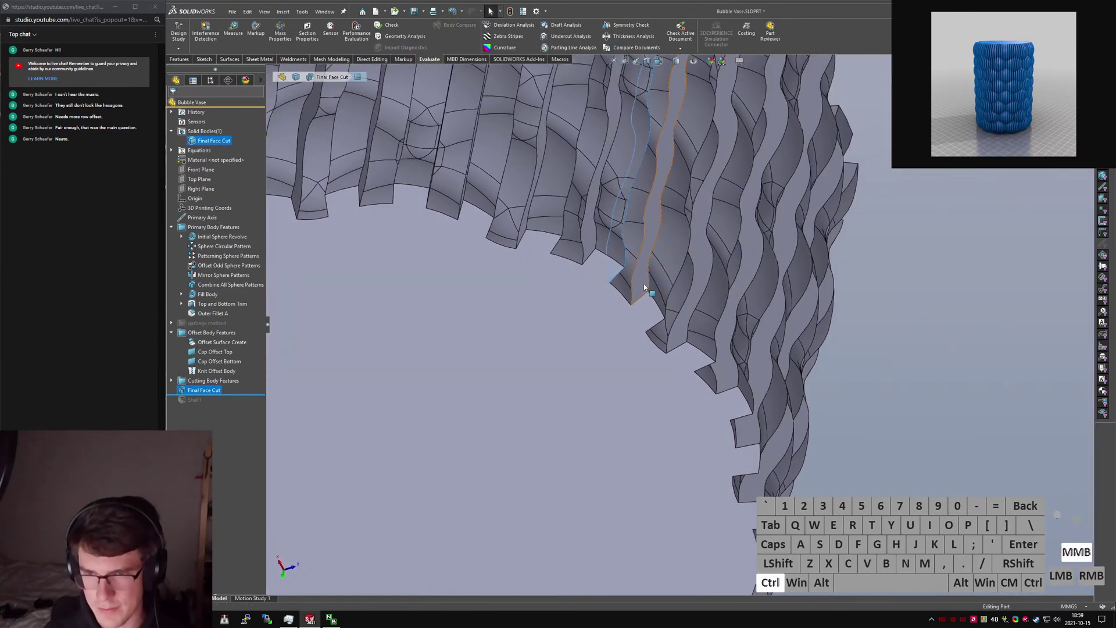
ctrl+click(645, 287)
key(m)
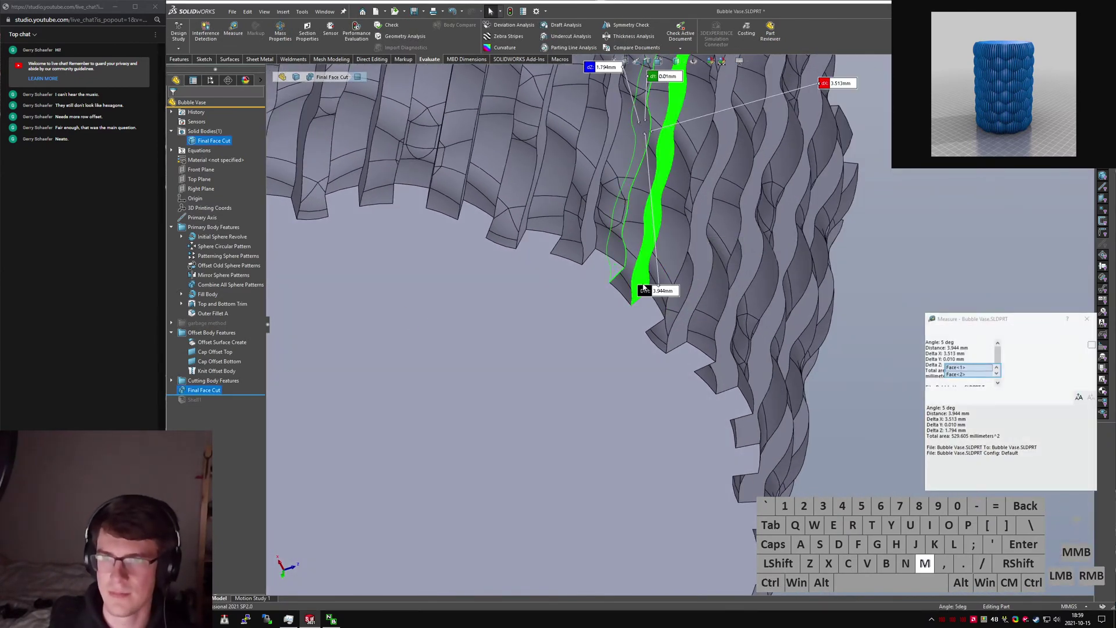
middle_drag(767, 402, 698, 324)
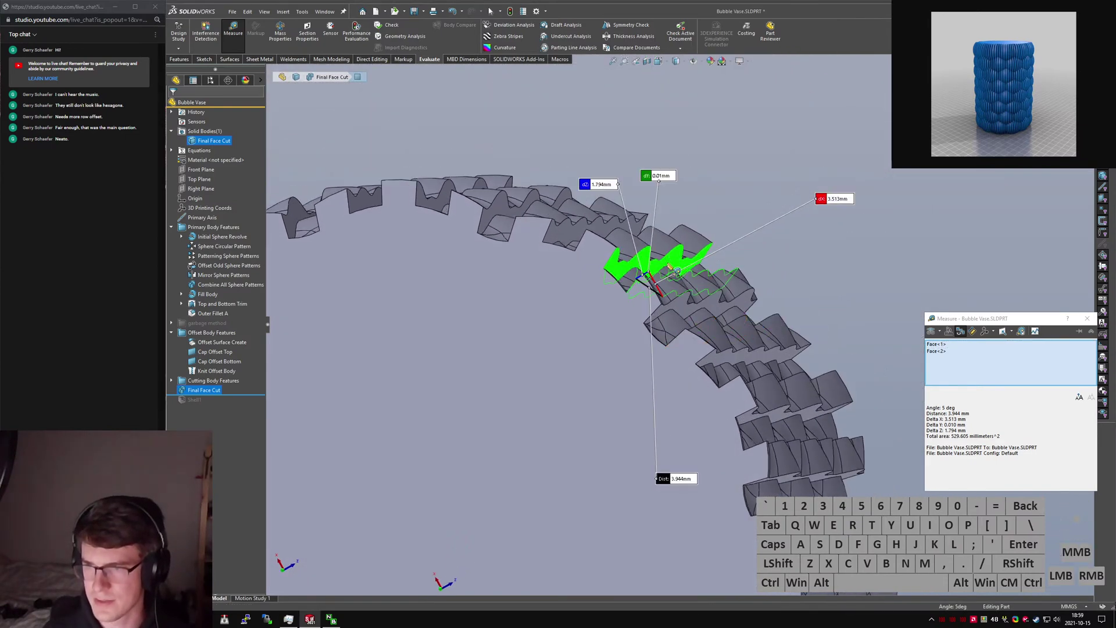
scroll(698, 324, up, 1)
key(Escape)
Launch the Fillet command from the S-key command search.
click(794, 283)
key(s)
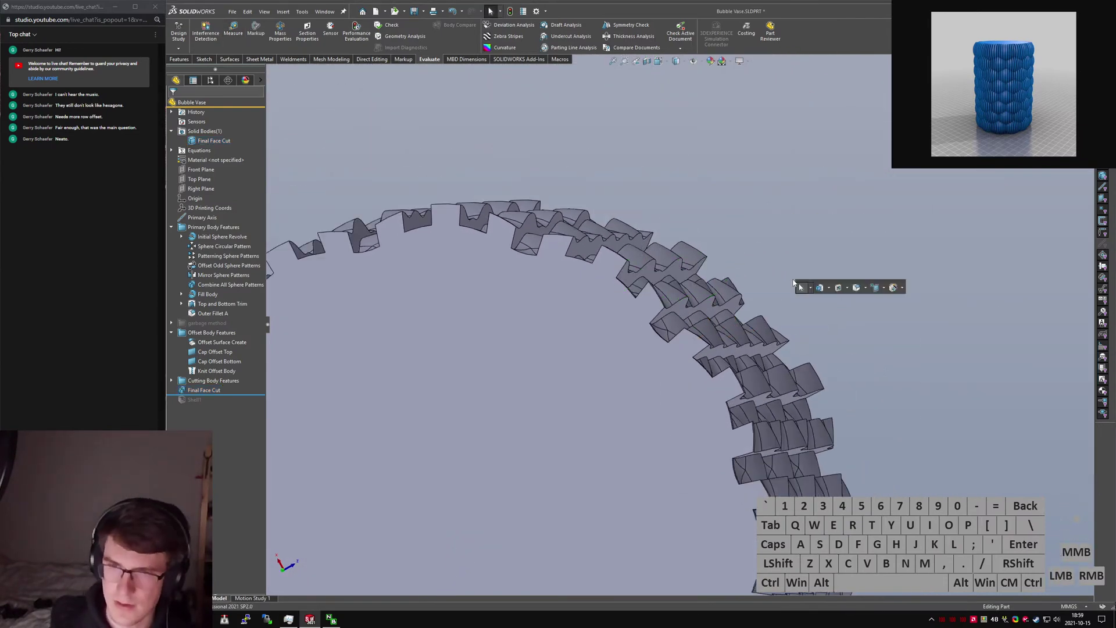
key(l)
key(Return)
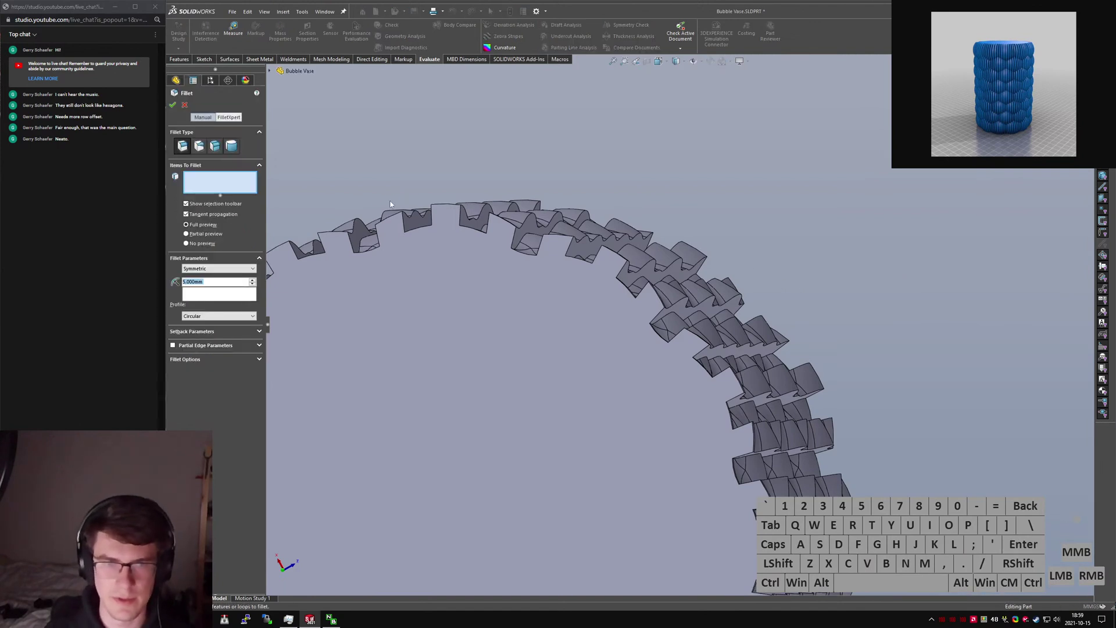
Pick a wave edge and add all 143 edges connected to the start face at 1 mm radius.
click(737, 300)
click(735, 300)
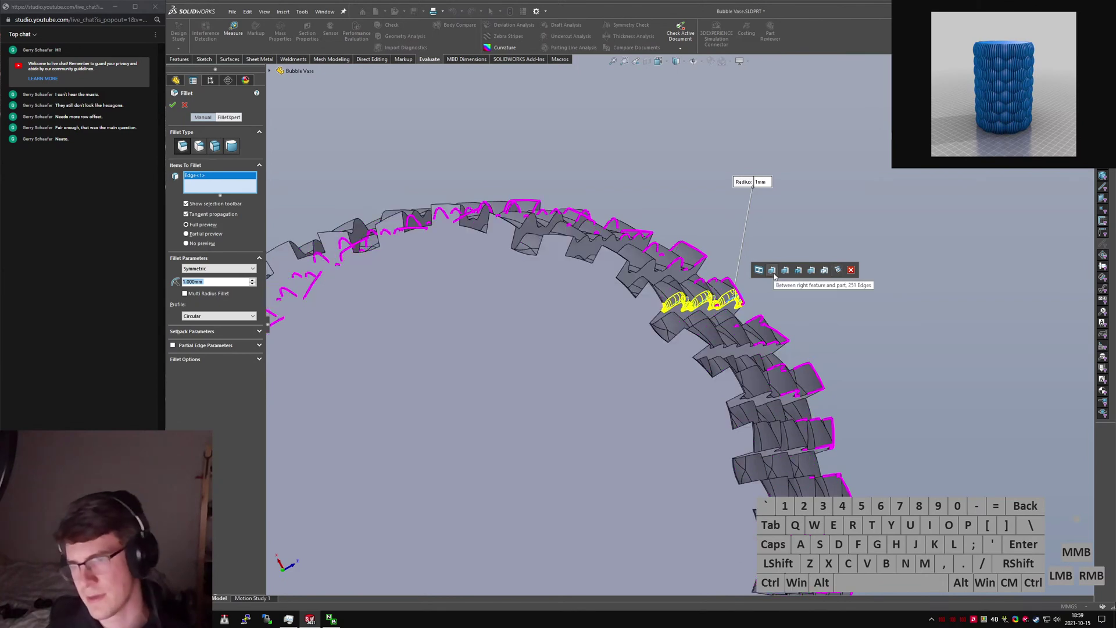
scroll(700, 223, down, 1)
scroll(738, 326, down, 5)
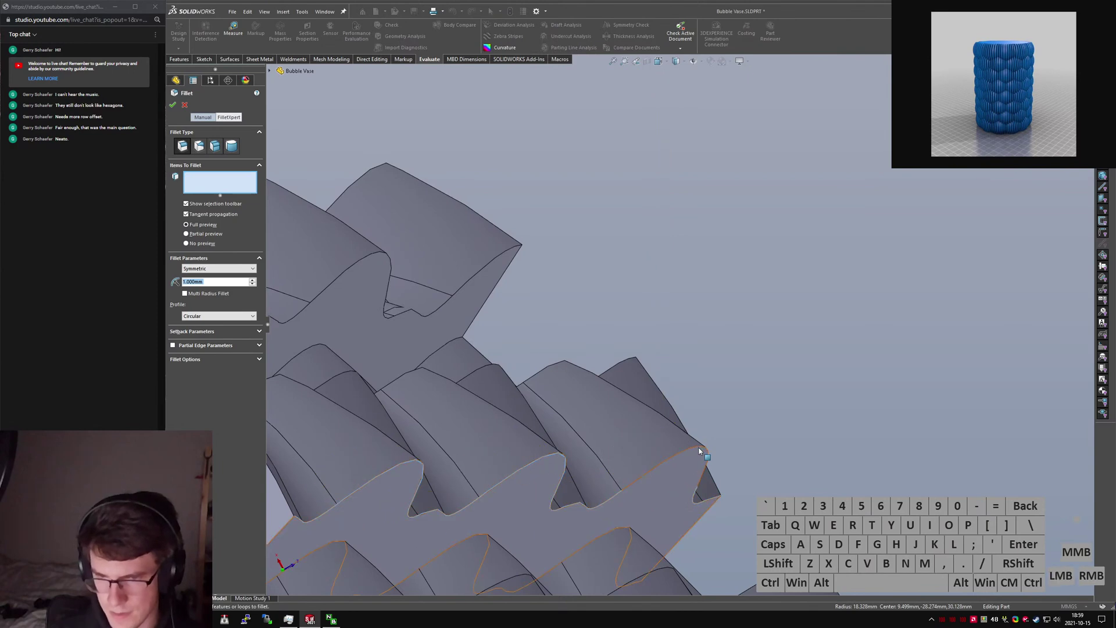
click(702, 446)
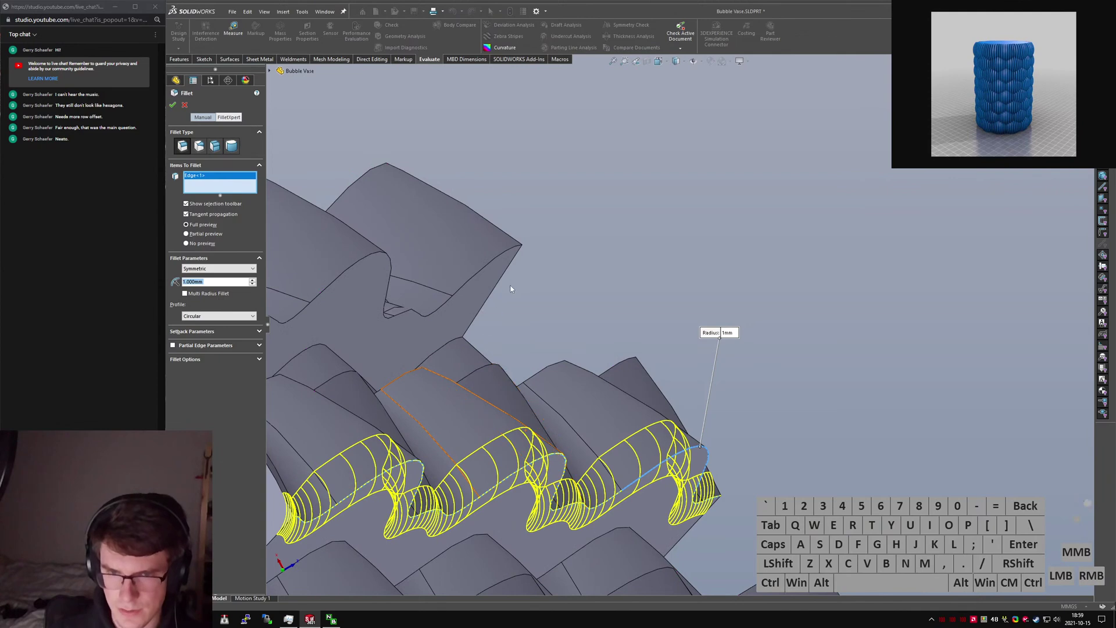
scroll(663, 378, up, 3)
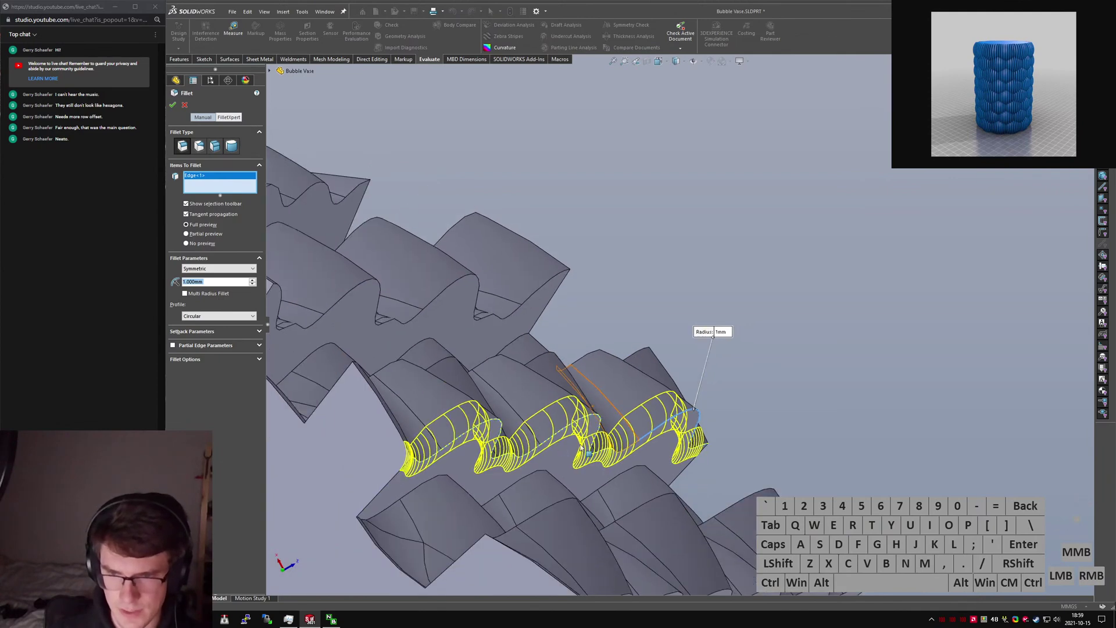
click(673, 423)
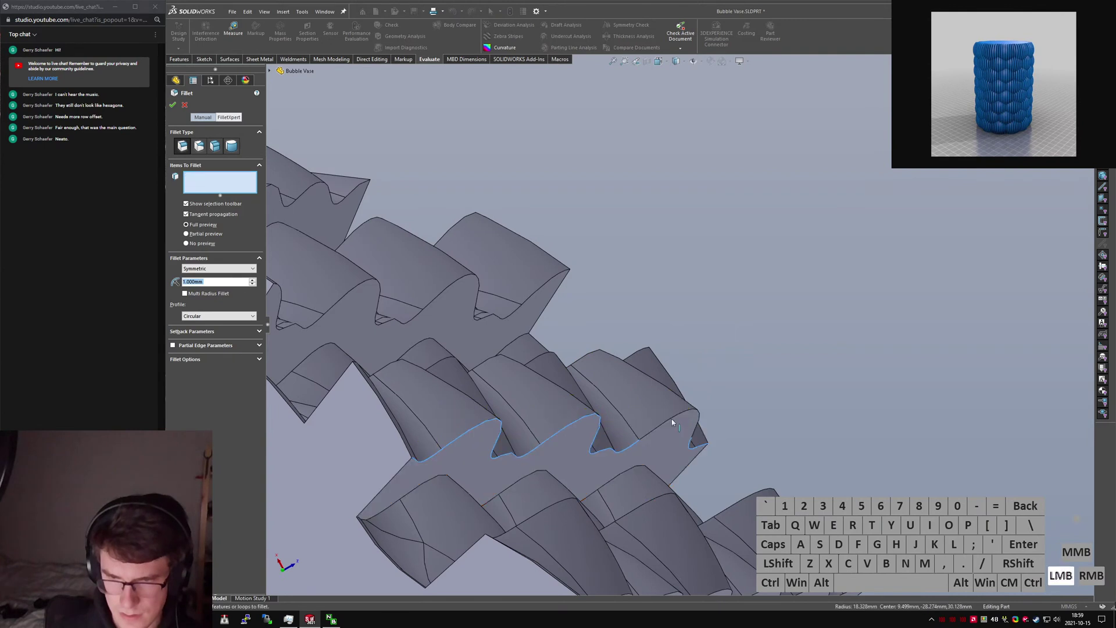
click(514, 342)
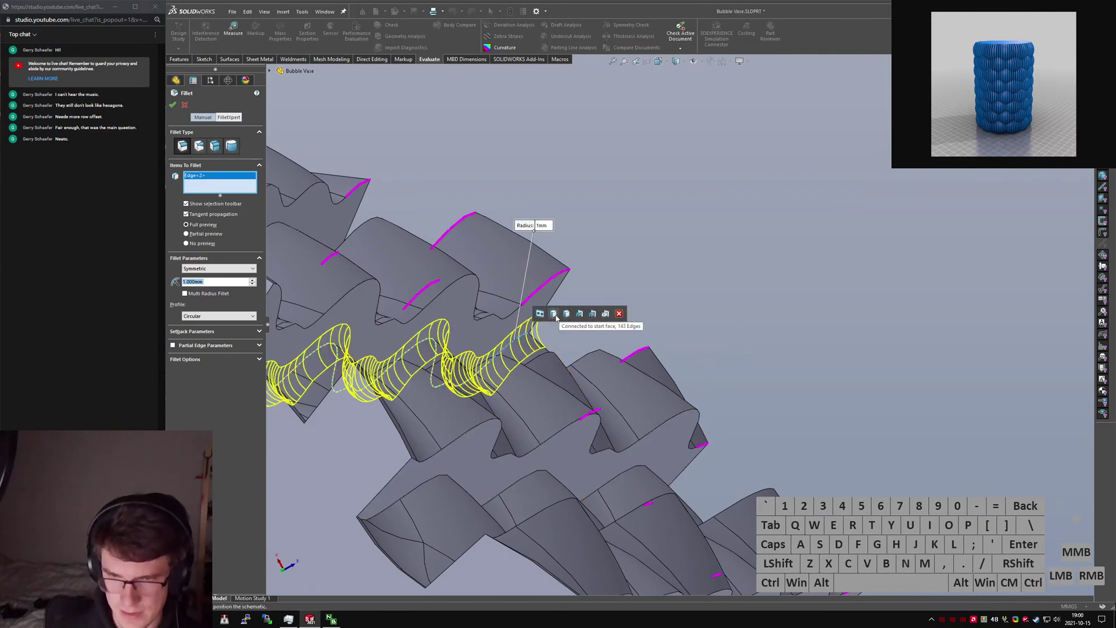
click(554, 315)
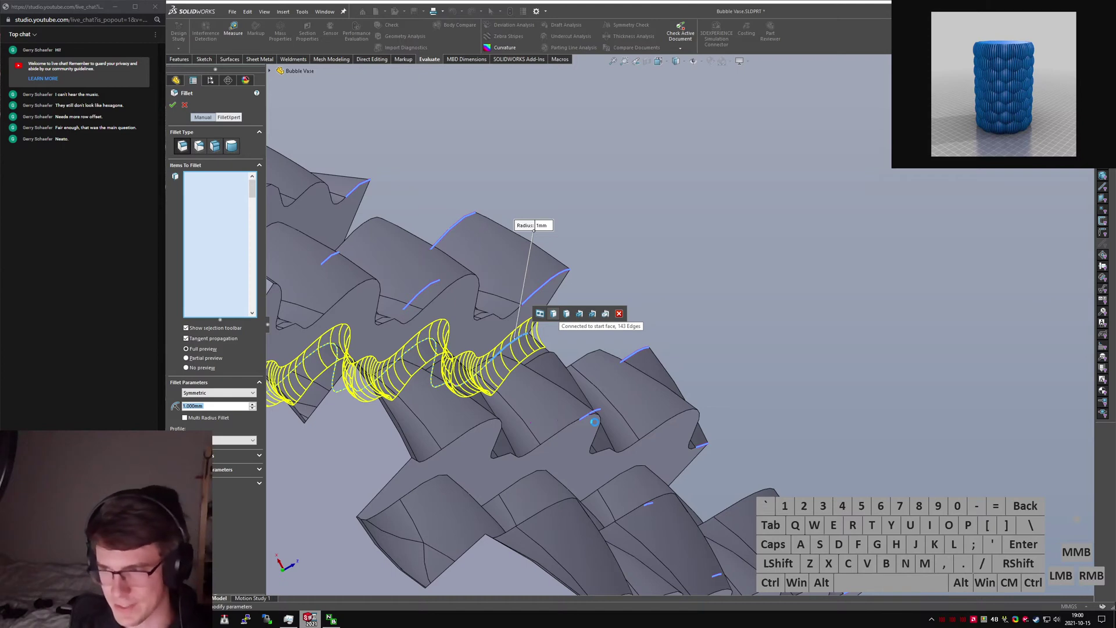
Check CPU load, inspect the 1 mm fillet preview on the 663.723 mm of edges, and confirm it.
key(ctrl+shift+Escape)
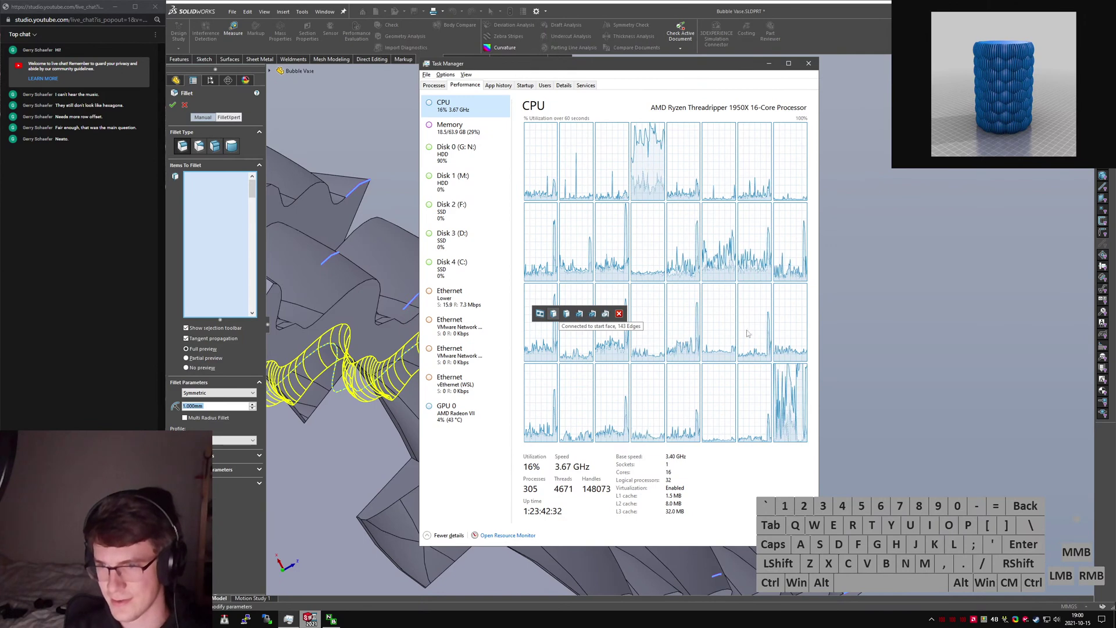
drag(667, 71, 1115, 102)
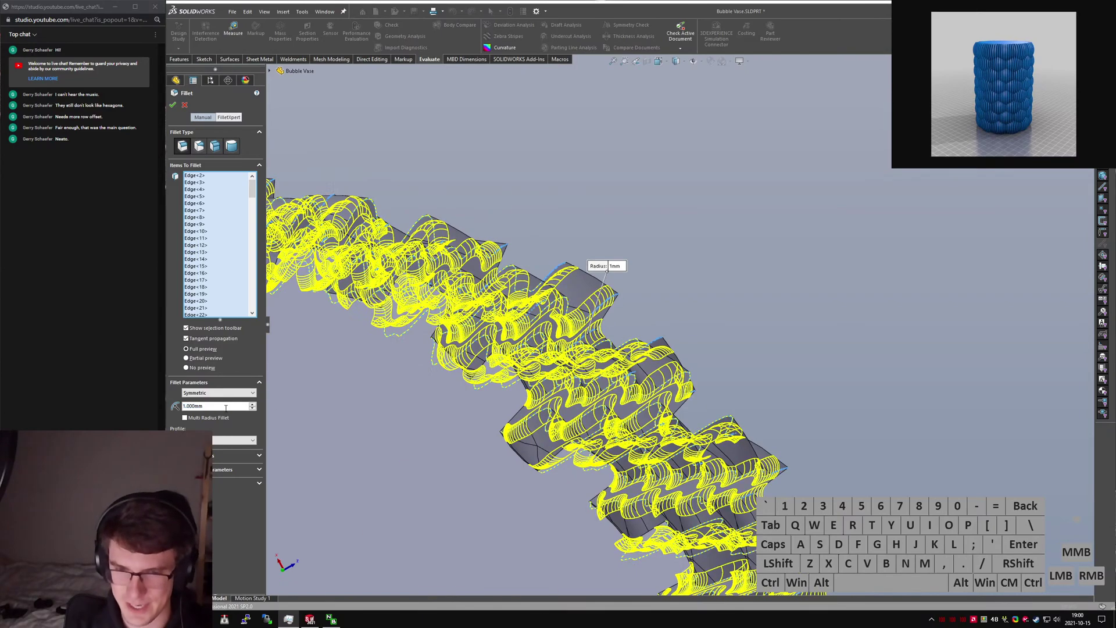
scroll(628, 454, down, 10)
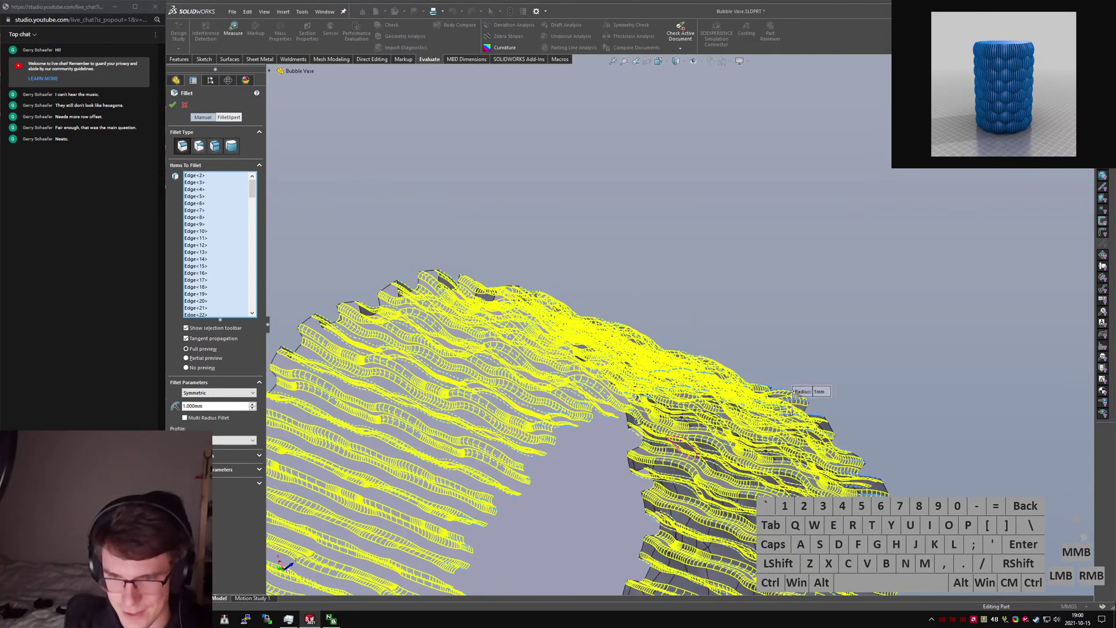
scroll(644, 433, down, 3)
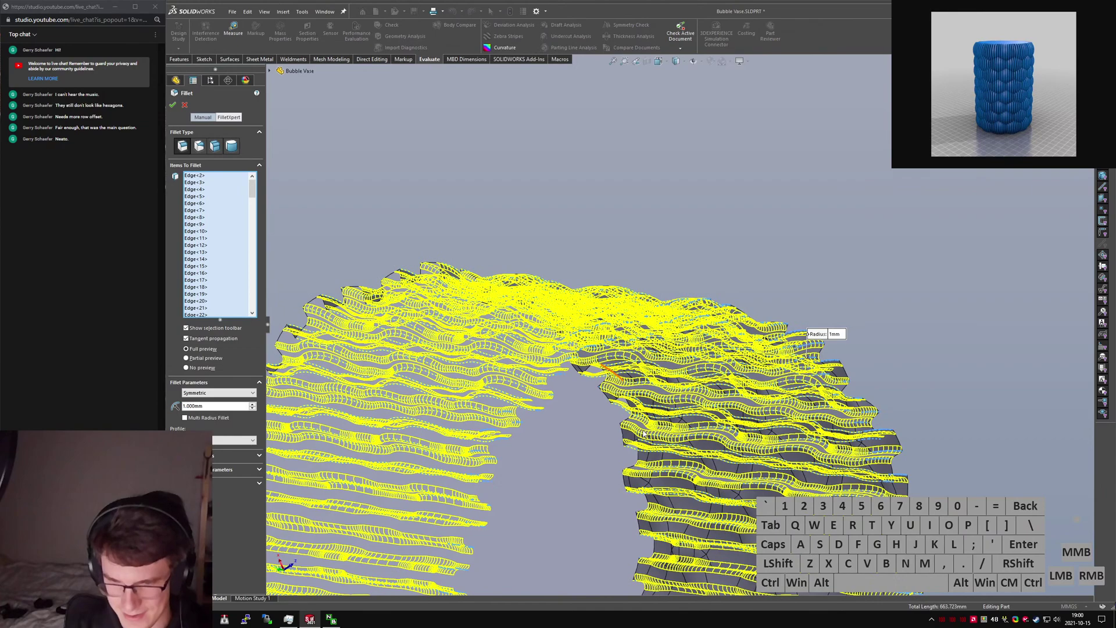
scroll(645, 445, down, 10)
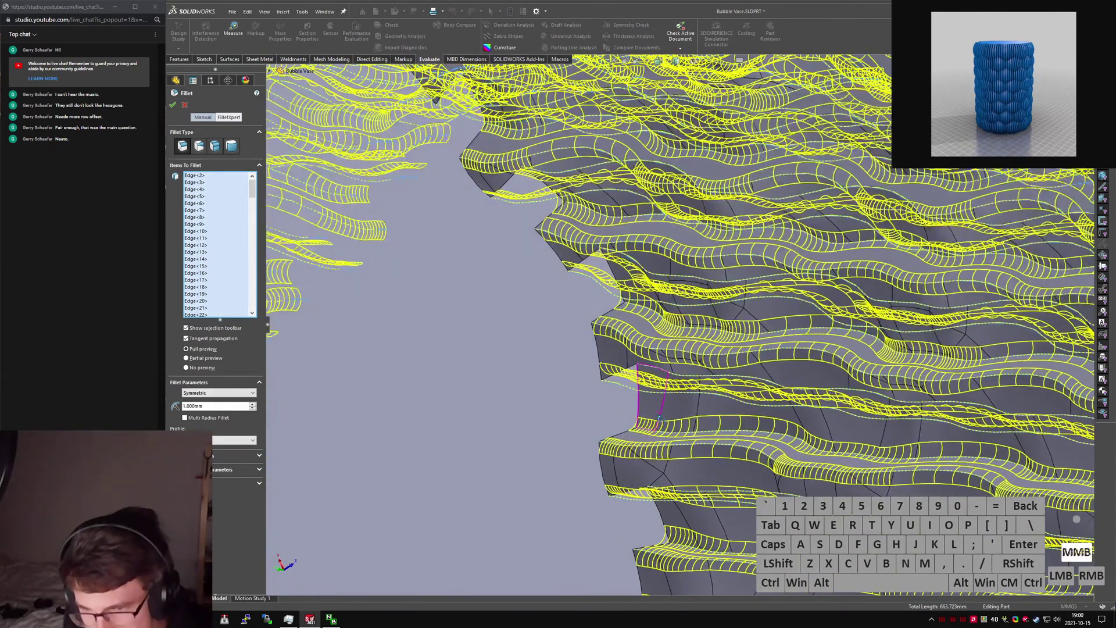
middle_drag(659, 417, 599, 372)
click(172, 106)
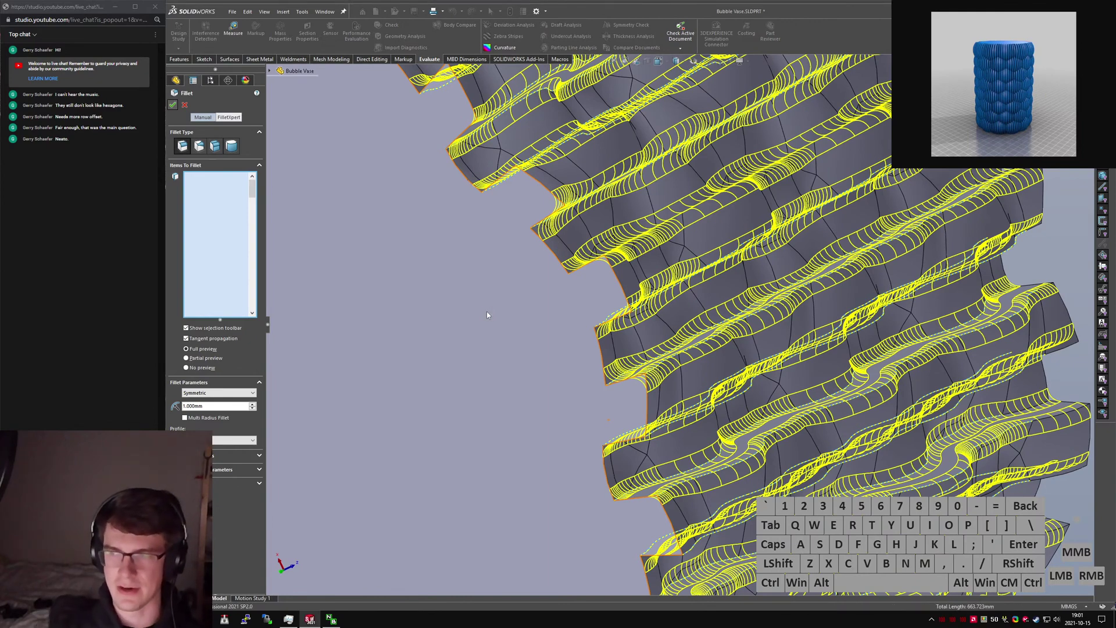
Inspect the filleted wall, then roll forward to restore Shell1.
scroll(509, 291, up, 5)
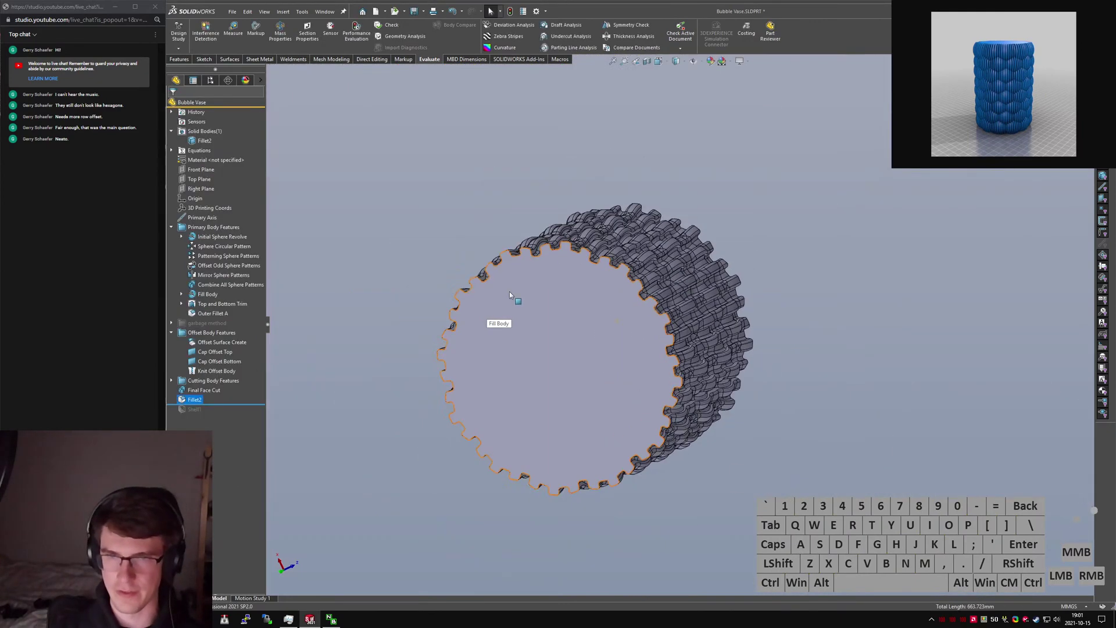
middle_drag(510, 291, 724, 449)
scroll(598, 323, up, 2)
scroll(703, 370, down, 5)
scroll(732, 439, up, 2)
click(725, 435)
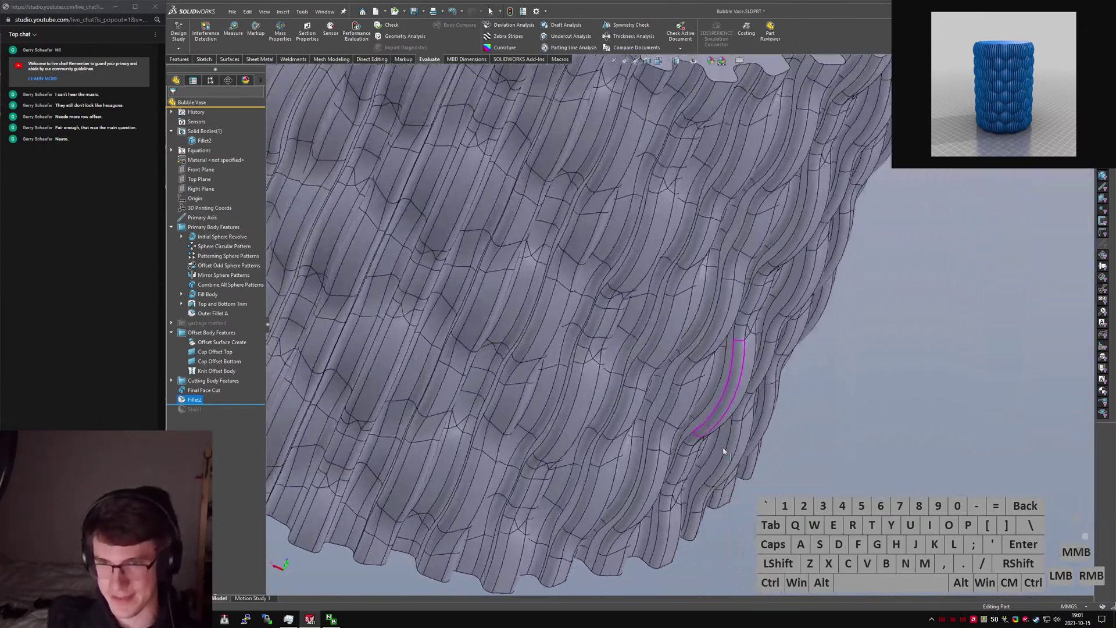
scroll(692, 355, up, 3)
middle_drag(655, 289, 596, 279)
drag(239, 405, 239, 414)
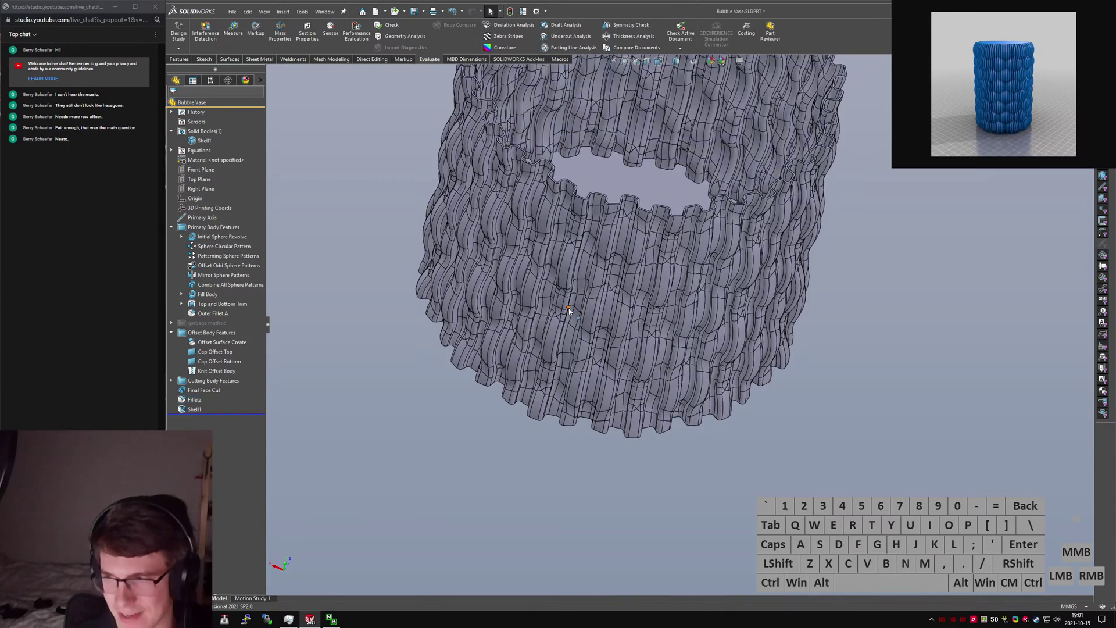
Run Performance Evaluation, read the 37.81 s rebuild times (mostly Fillet2), and close the report.
middle_drag(600, 269, 645, 149)
scroll(599, 254, down, 5)
scroll(630, 231, up, 2)
middle_drag(639, 274, 654, 283)
scroll(654, 284, up, 4)
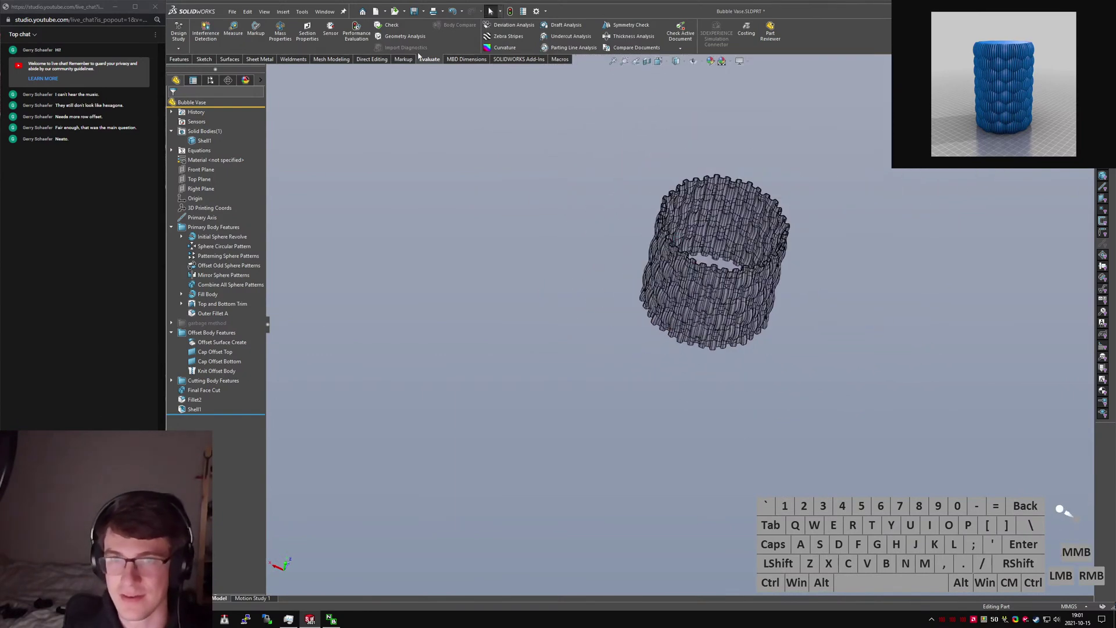
click(356, 33)
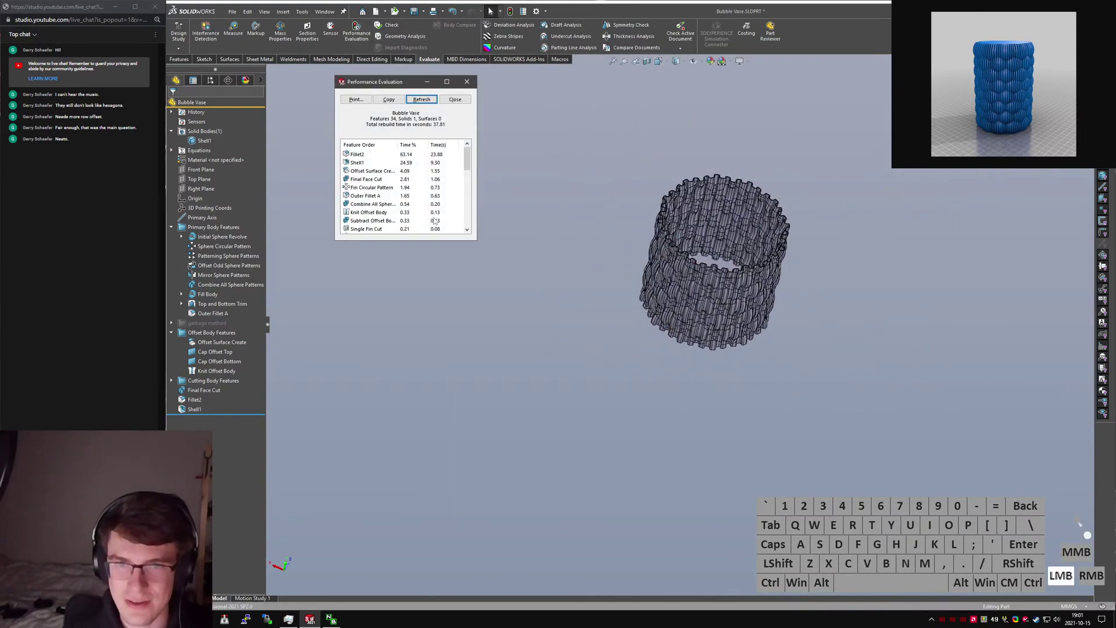
click(430, 101)
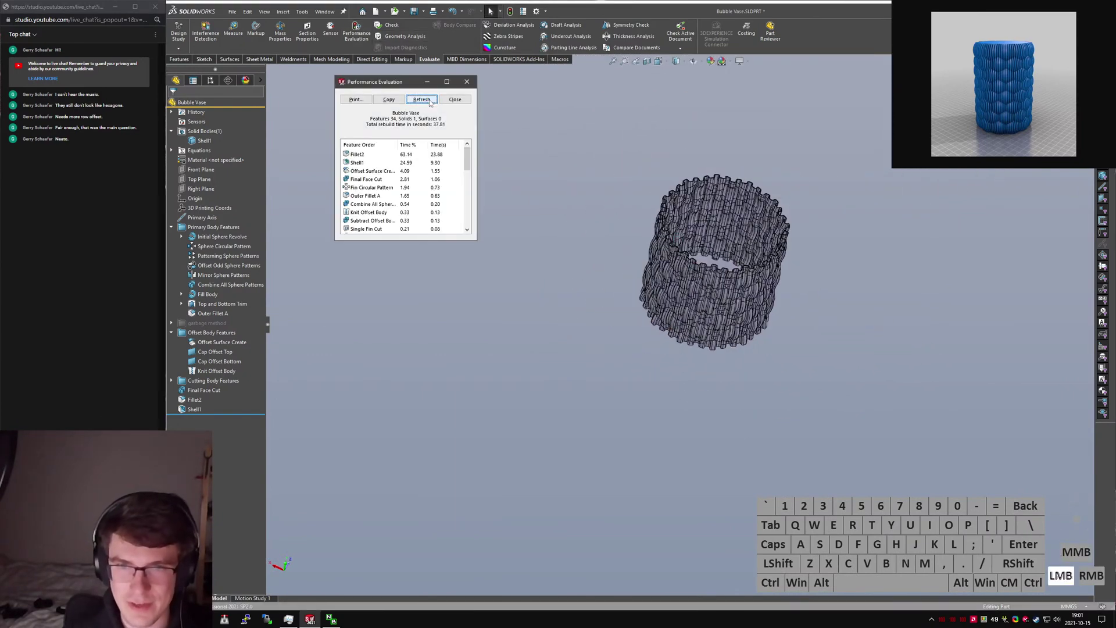
click(467, 84)
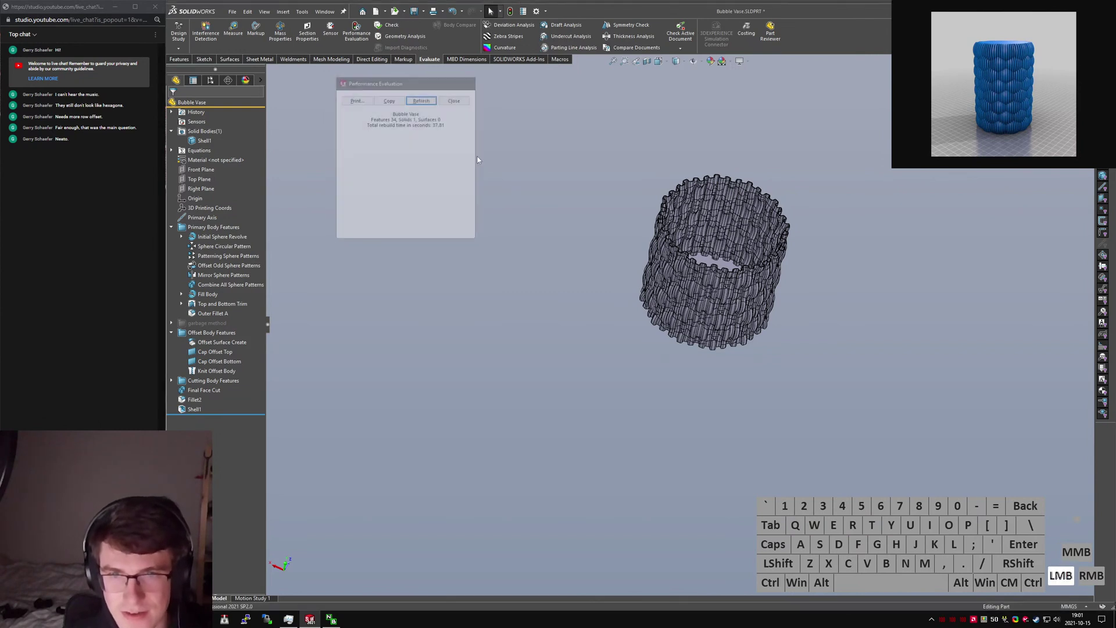
Open the Alarms & Clock stopwatch at 00:00:00.00 and park its window off the right edge.
key(super)
text(timer)
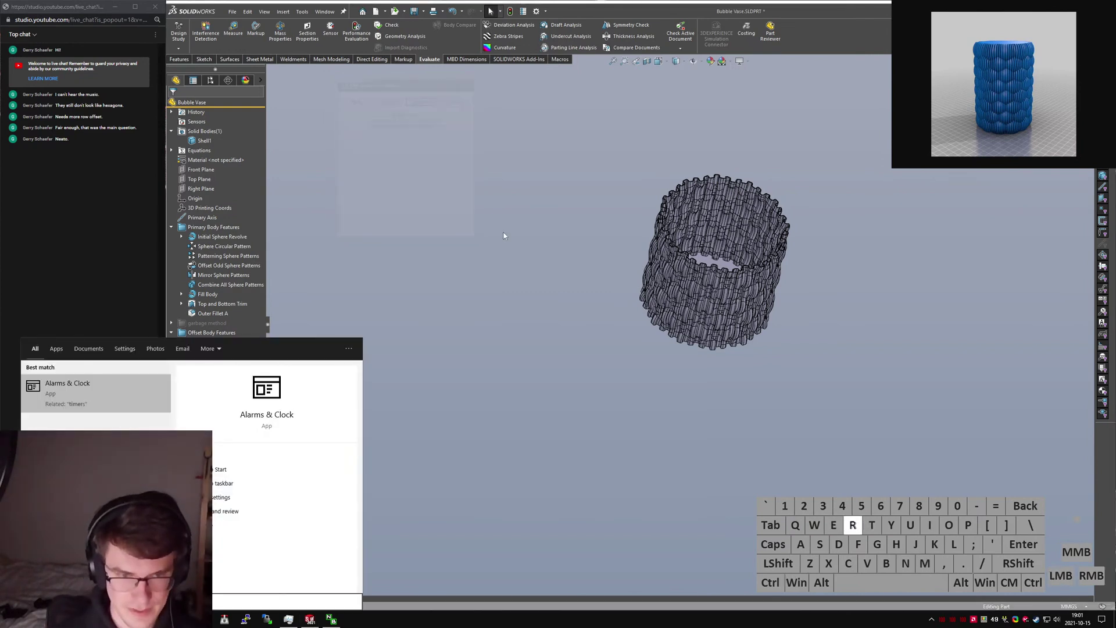
key(Return)
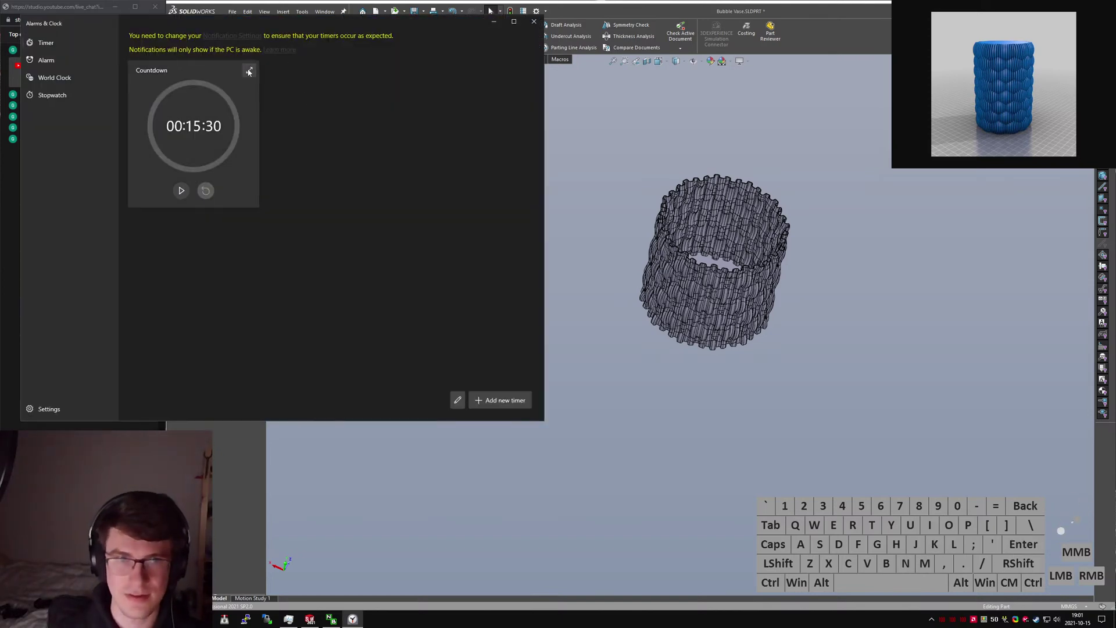
drag(267, 19, 544, 91)
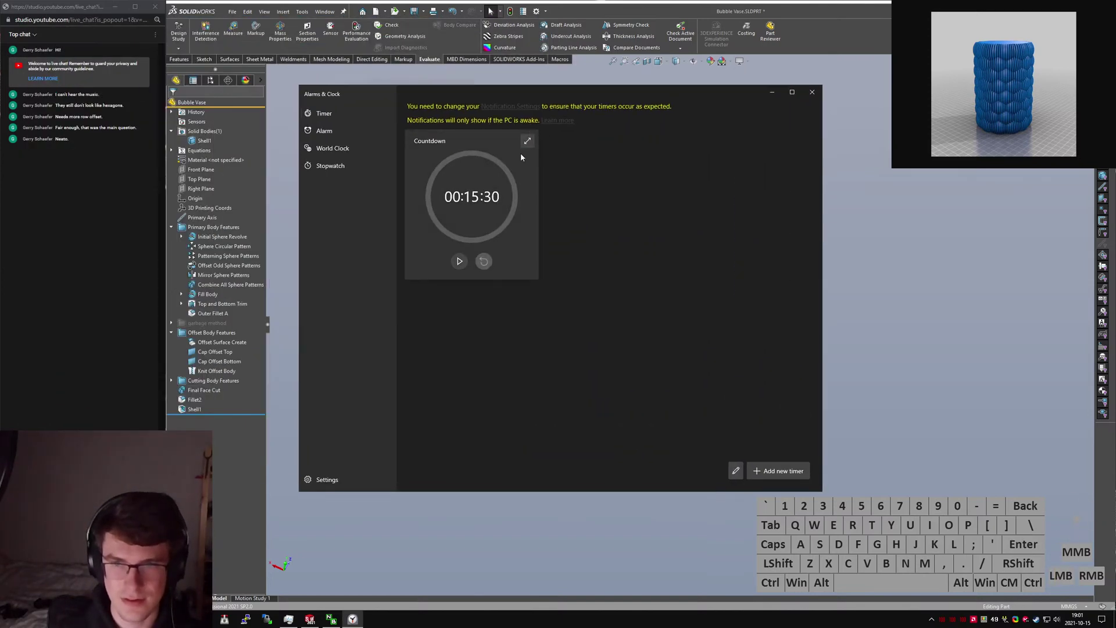
click(330, 165)
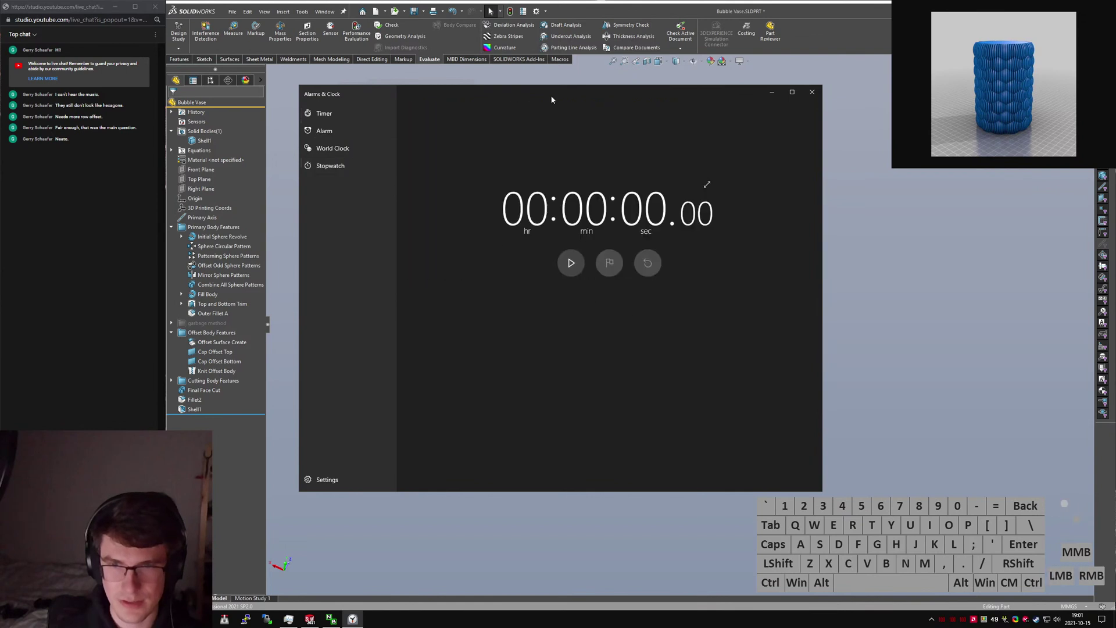
drag(552, 100, 1115, 221)
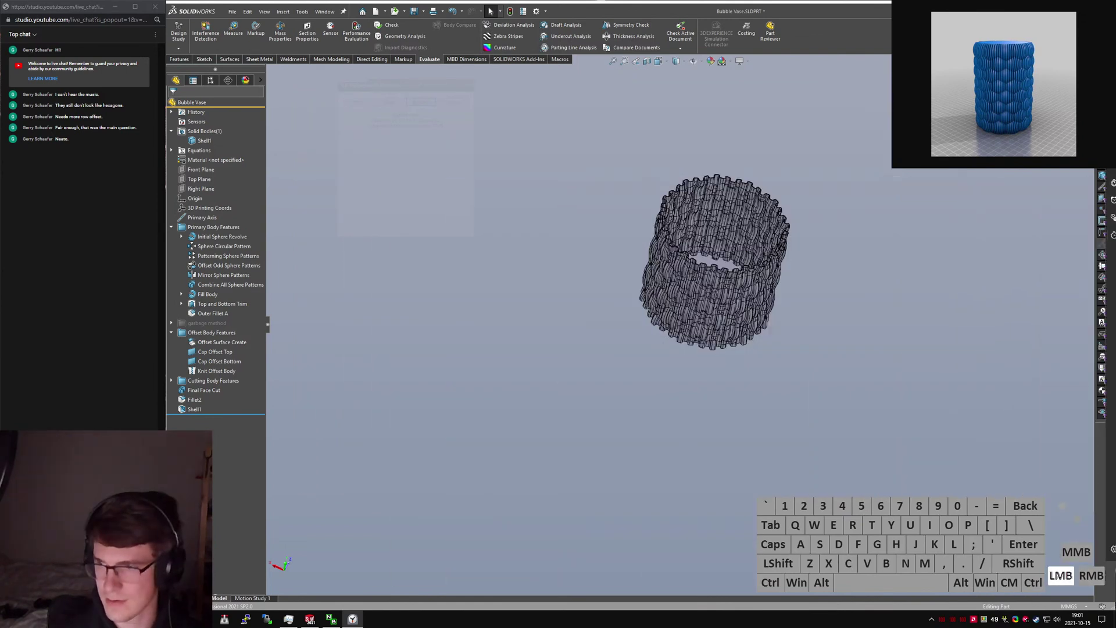
Force a full Bubble Vase rebuild with Ctrl+Shift+Q and start the stopwatch, parked lower left.
click(710, 379)
key(ctrl+shift+q)
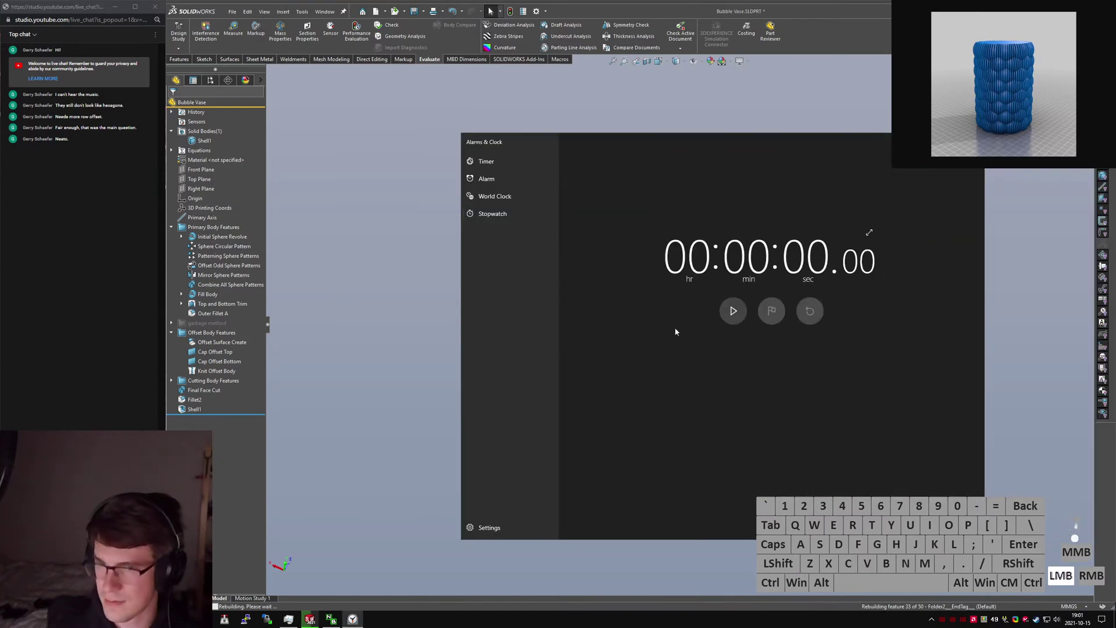
click(731, 312)
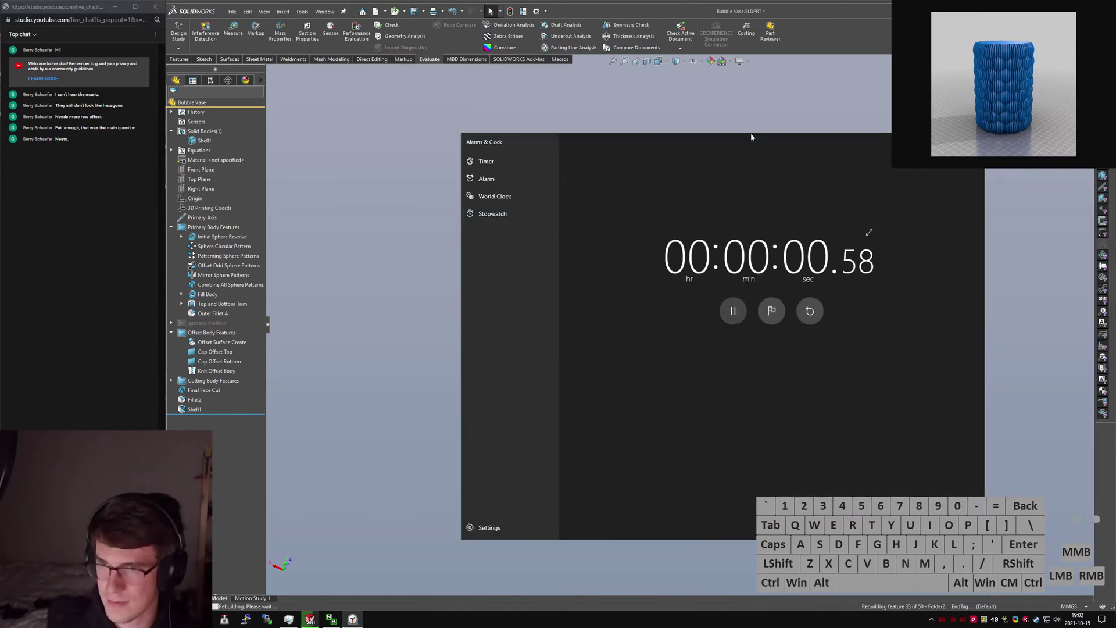
drag(767, 326, 82, 372)
click(588, 354)
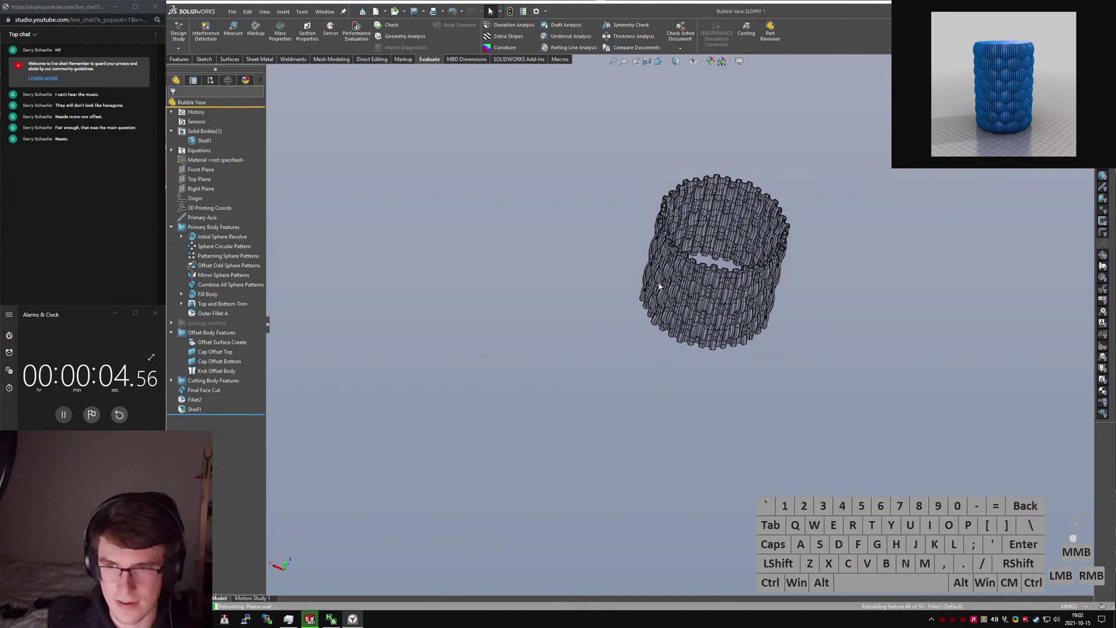
Rearrange windows during the rebuild, returning the chat window to the top left.
click(549, 158)
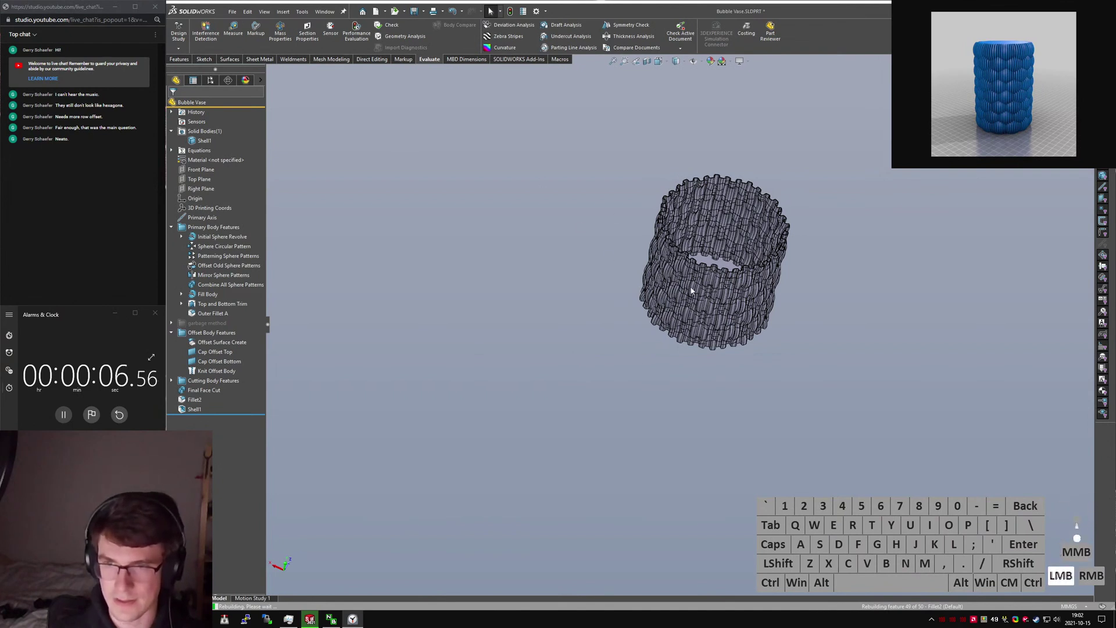
drag(691, 291, 568, 242)
middle_click(568, 242)
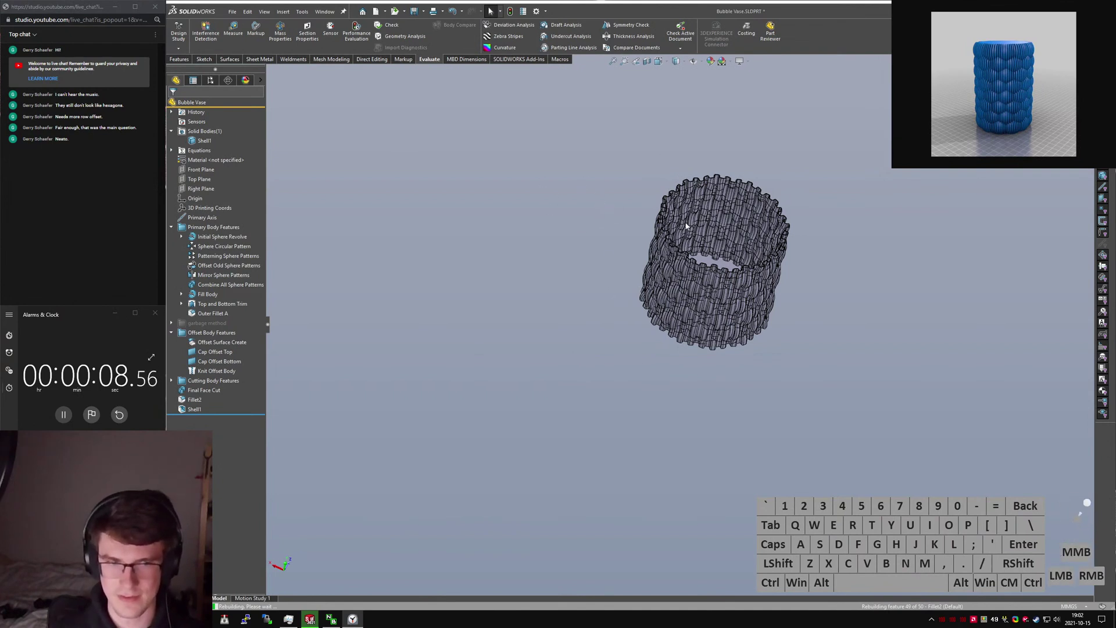
middle_drag(687, 226, 642, 256)
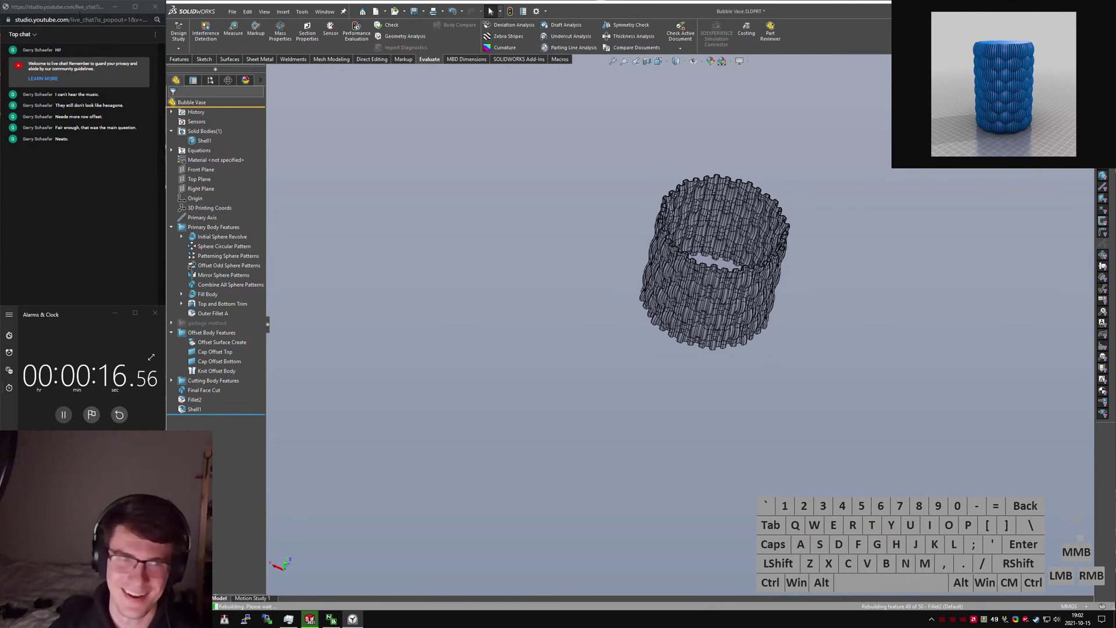
double_click(79, 12)
drag(80, 11, 63, 55)
right_click(58, 41)
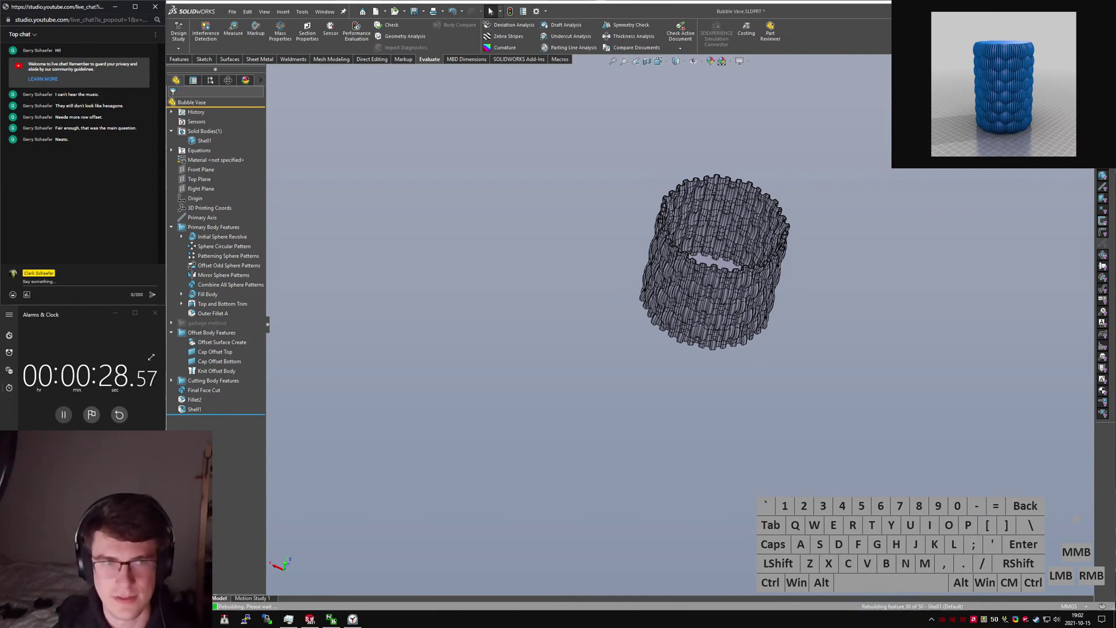
Bring Task Manager's performance graphs into view while waiting for the rebuild to finish.
click(500, 315)
middle_drag(692, 322, 827, 194)
drag(823, 199, 828, 194)
middle_drag(827, 194, 820, 183)
mouse_move(827, 194)
mouse_down()
mouse_move(780, 130)
mouse_move(354, 214)
mouse_move(372, 218)
mouse_up()
click(501, 230)
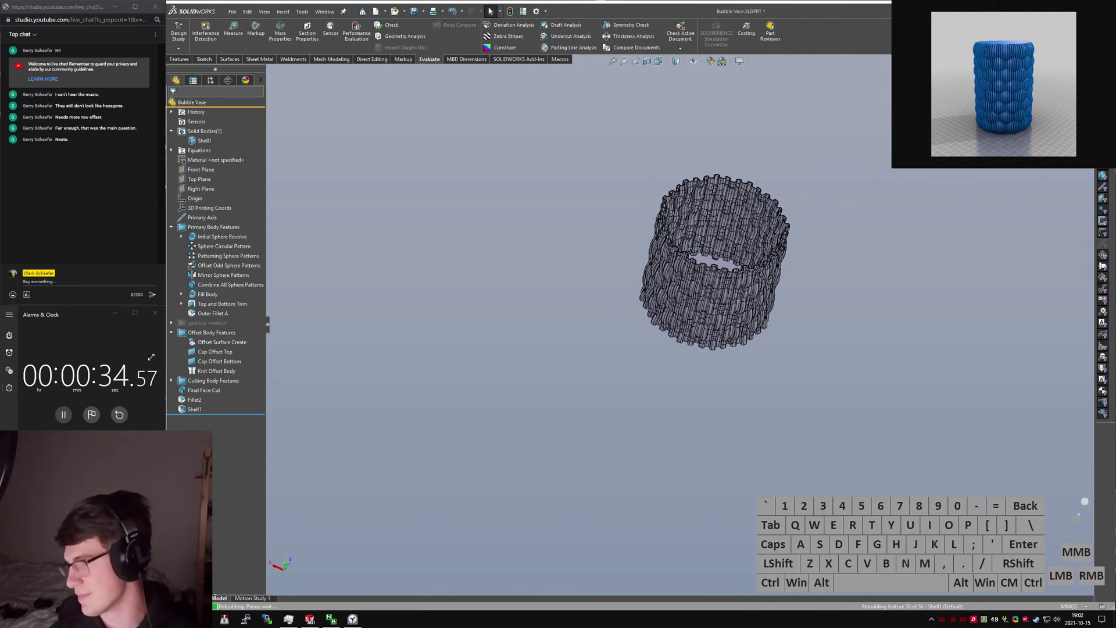
drag(1115, 157, 931, 90)
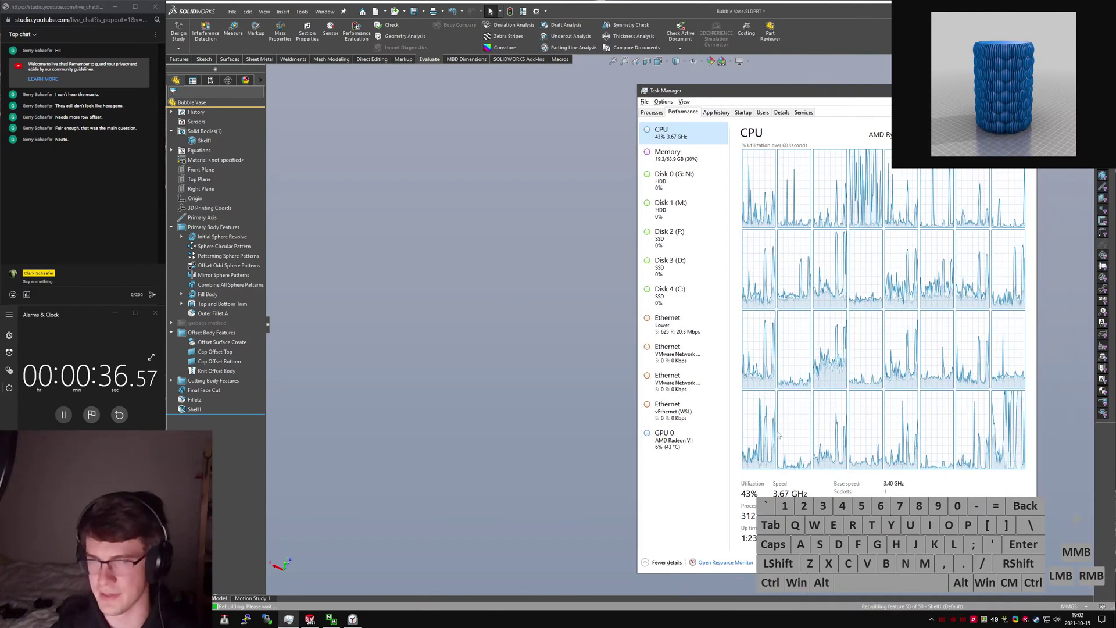
middle_drag(429, 398, 586, 386)
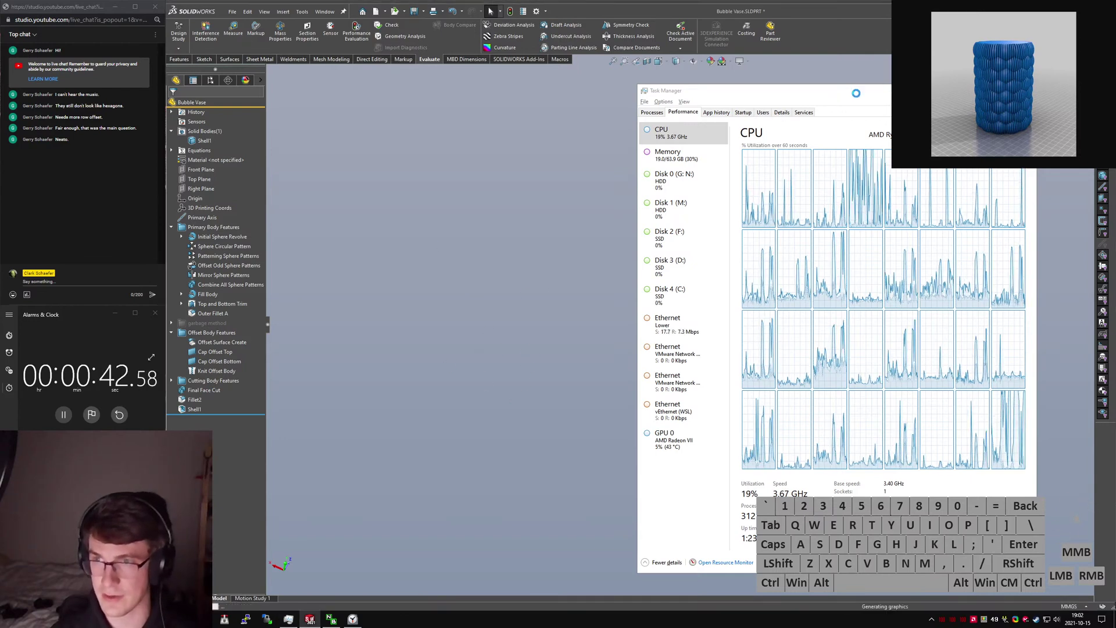
drag(855, 94, 969, 173)
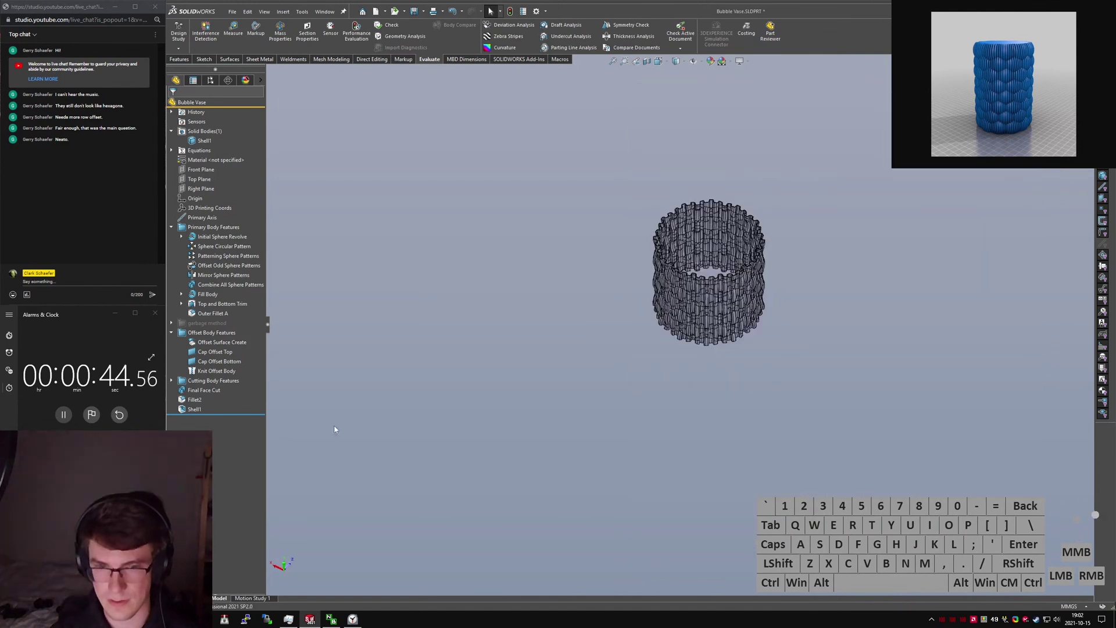
Stop the stopwatch at 47.82 seconds once the rebuild finishes, then view into the open top.
click(722, 285)
middle_drag(715, 293, 495, 342)
click(431, 341)
click(63, 415)
middle_click(678, 277)
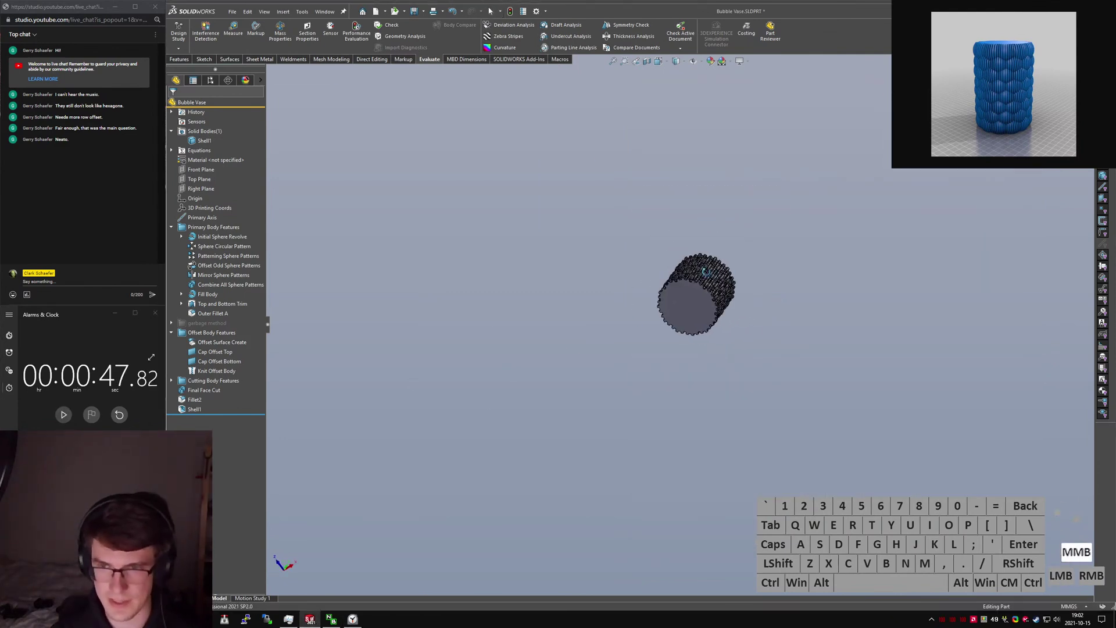
scroll(678, 276, down, 7)
middle_drag(678, 275, 826, 375)
scroll(825, 375, down, 2)
middle_drag(826, 375, 694, 410)
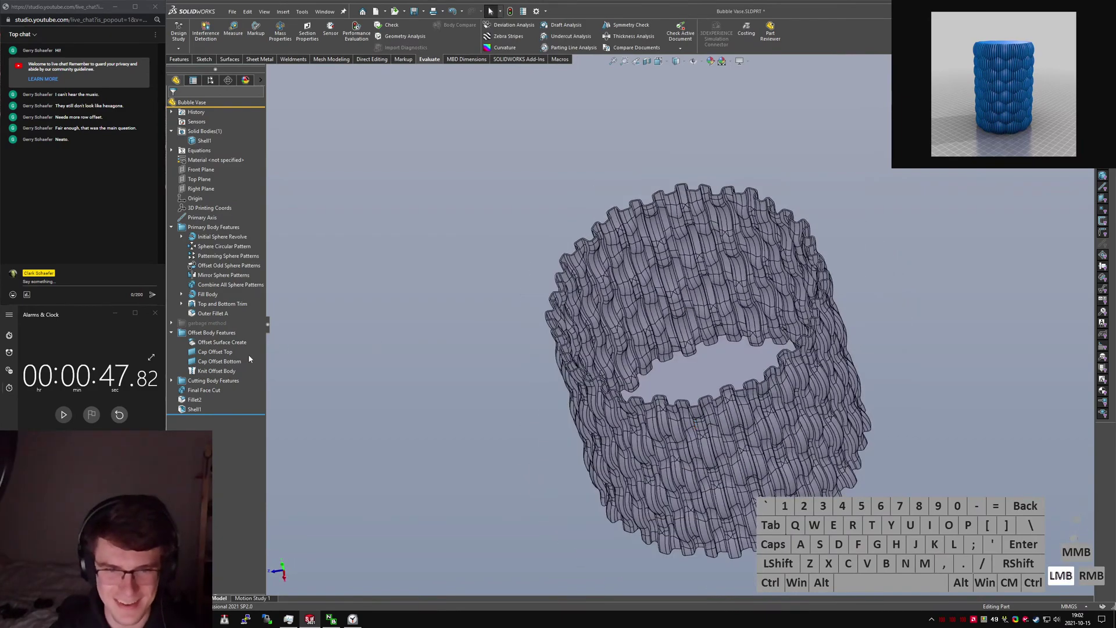
Collapse the feature folders and review the per-feature rebuild time report, highlighting Fillet2.
click(171, 333)
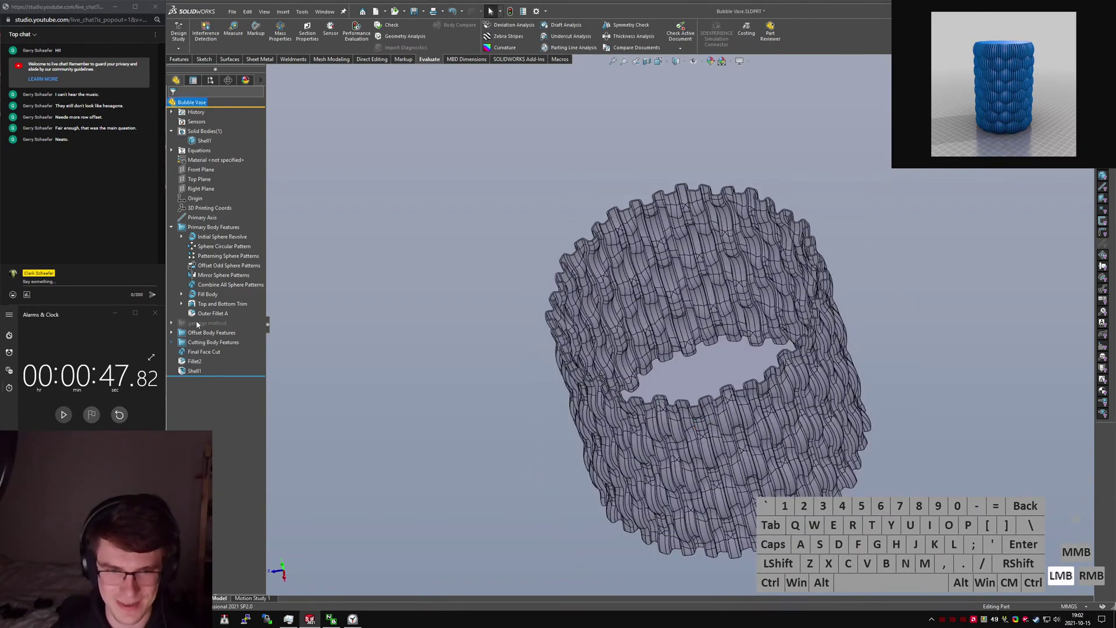
click(171, 227)
click(357, 32)
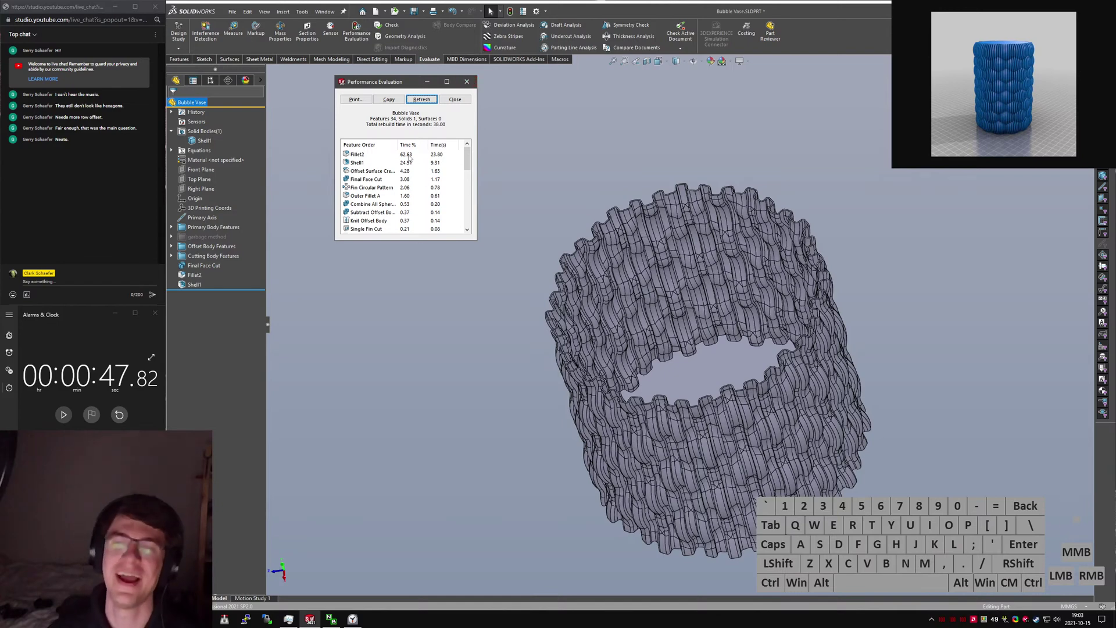
click(467, 82)
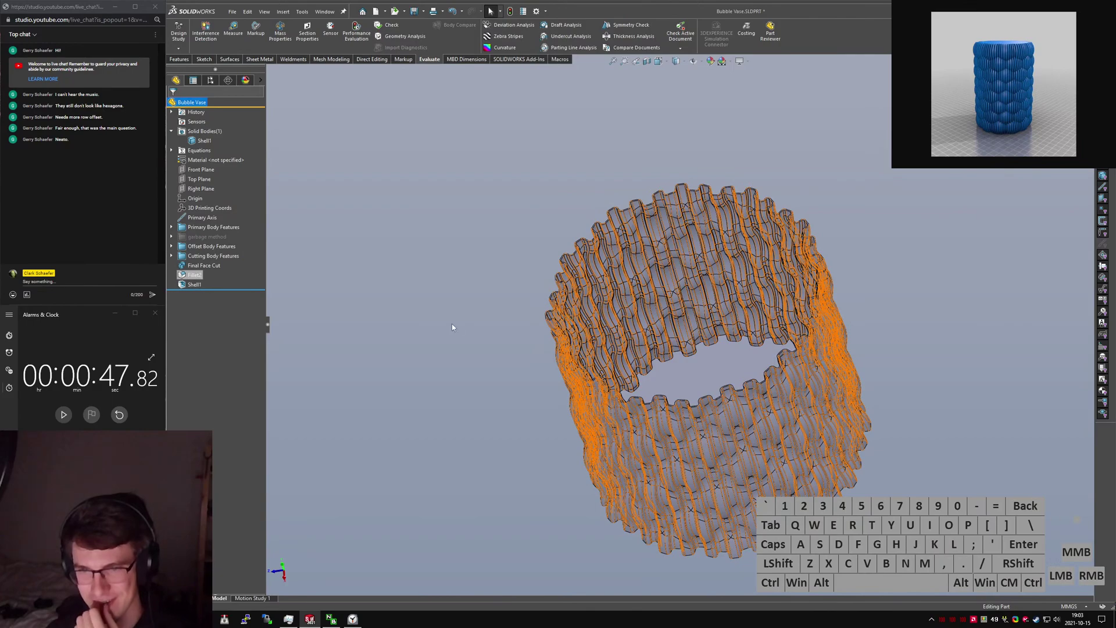
click(544, 256)
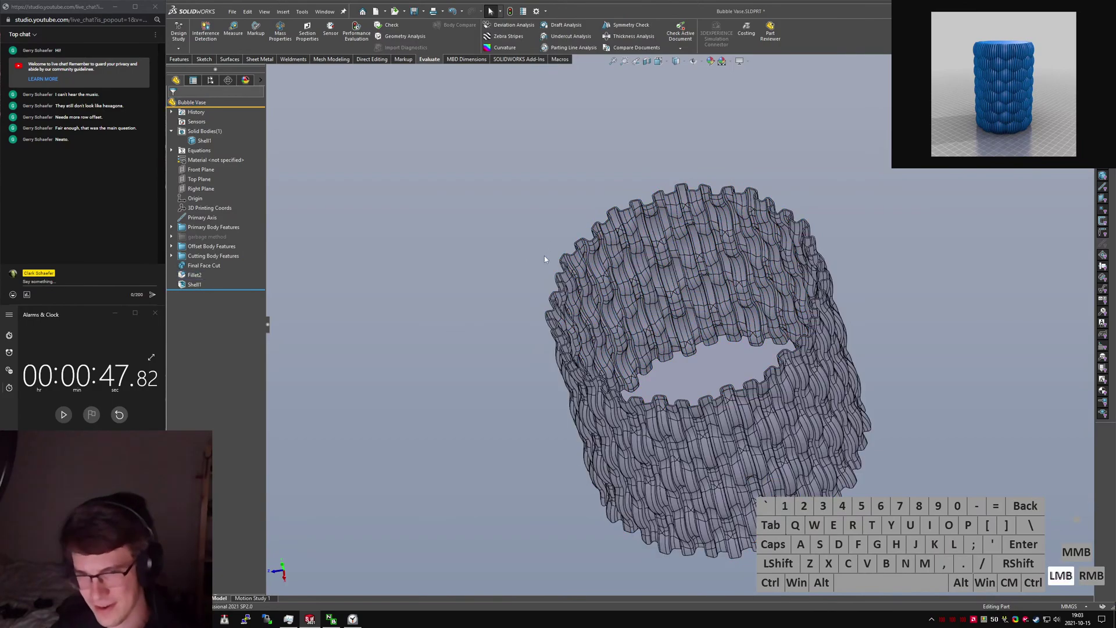
Inspect the shelled vase's rim and wall ribs from several angles.
scroll(631, 308, down, 5)
middle_drag(631, 308, 675, 389)
scroll(674, 389, up, 8)
scroll(706, 420, down, 4)
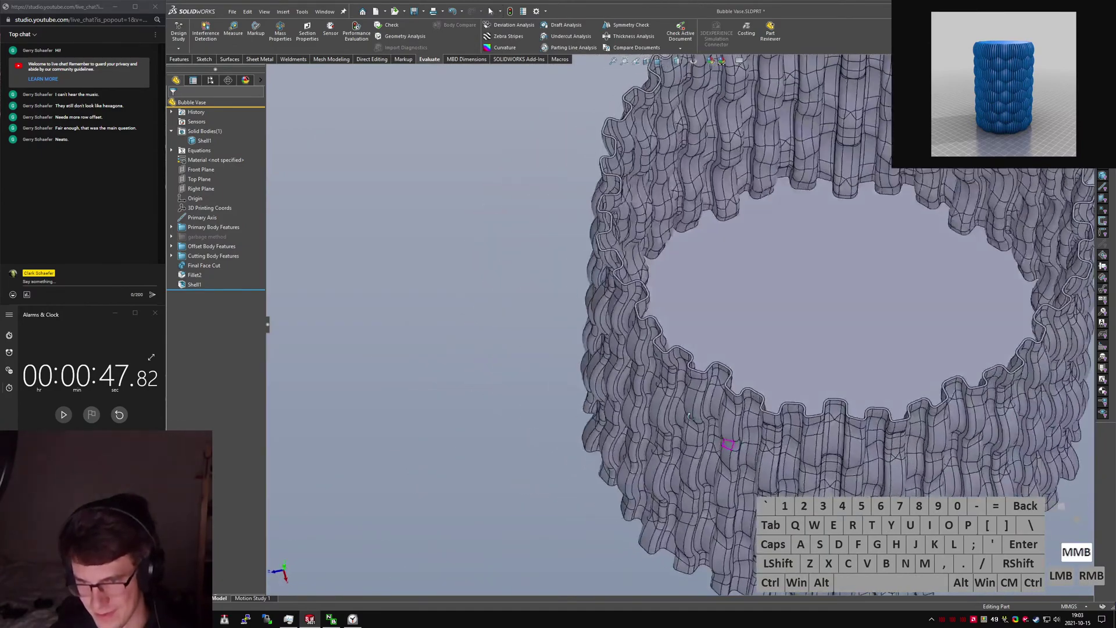
scroll(707, 420, down, 8)
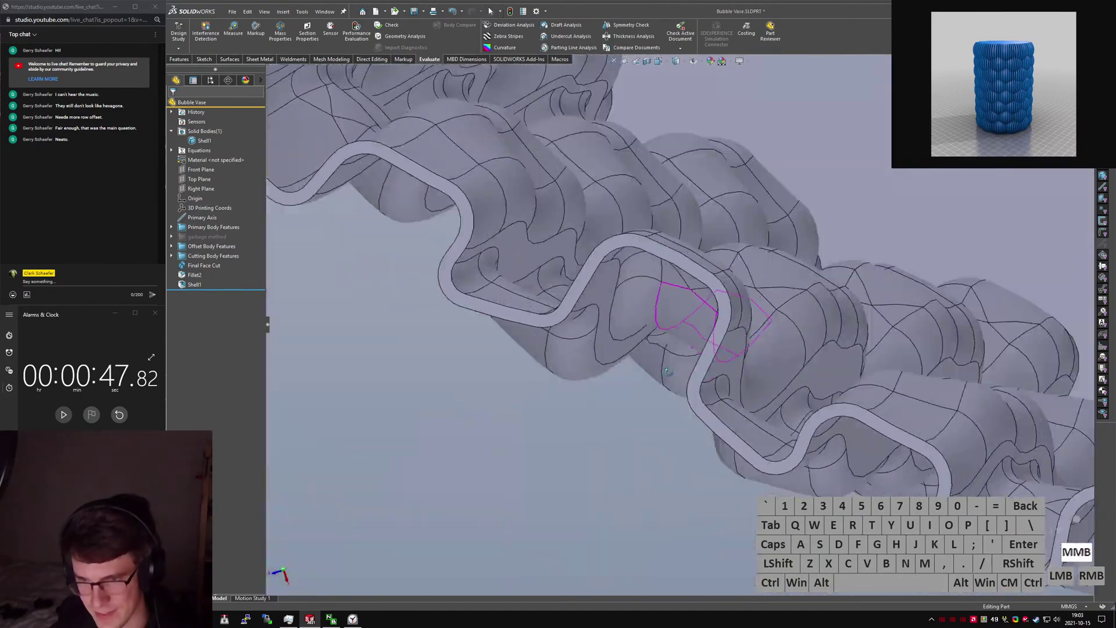
mouse_move(669, 371)
middle_down()
mouse_move(681, 393)
mouse_move(690, 328)
mouse_move(682, 296)
mouse_move(711, 275)
mouse_move(678, 191)
mouse_move(720, 401)
middle_up()
scroll(683, 292, up, 10)
scroll(677, 198, down, 3)
Select Shell1 and its body, then pick a small face on the vase rim.
click(186, 285)
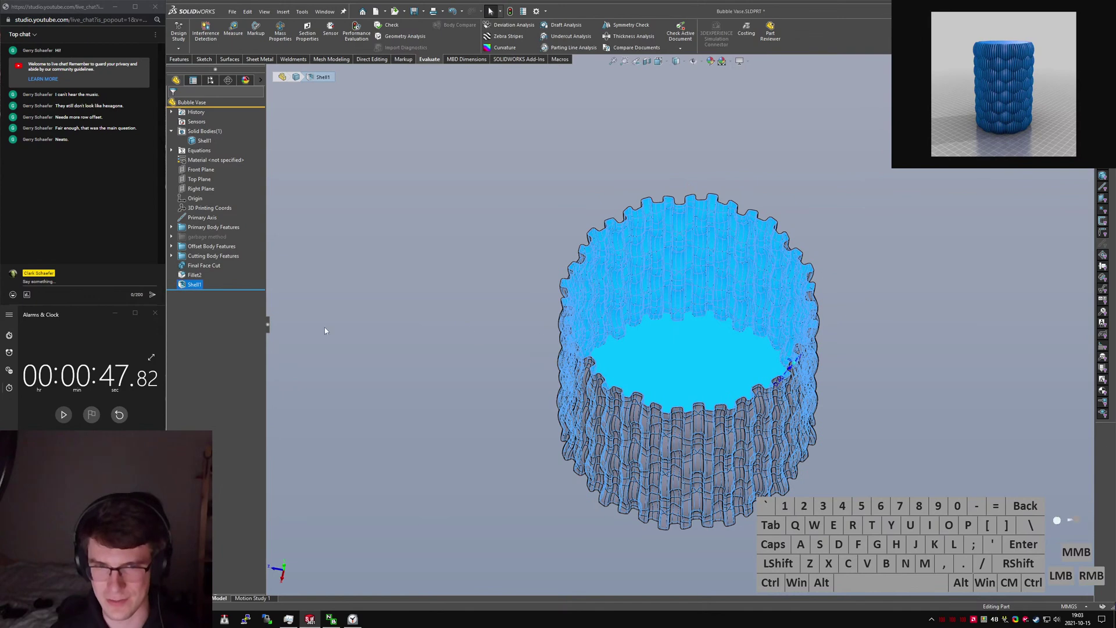
middle_drag(504, 320, 744, 373)
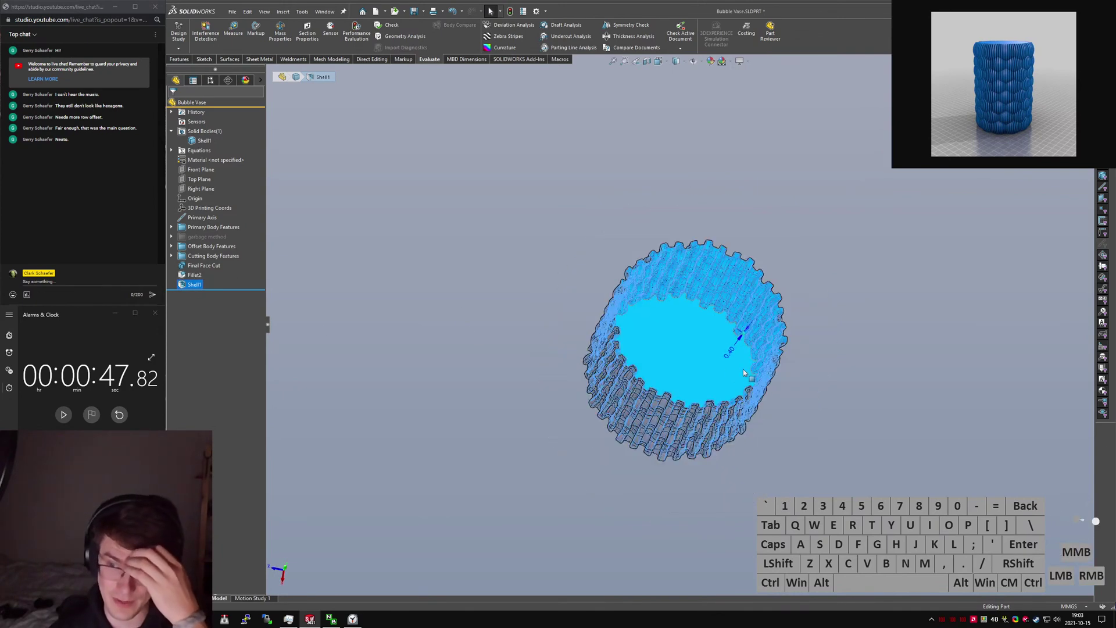
click(733, 353)
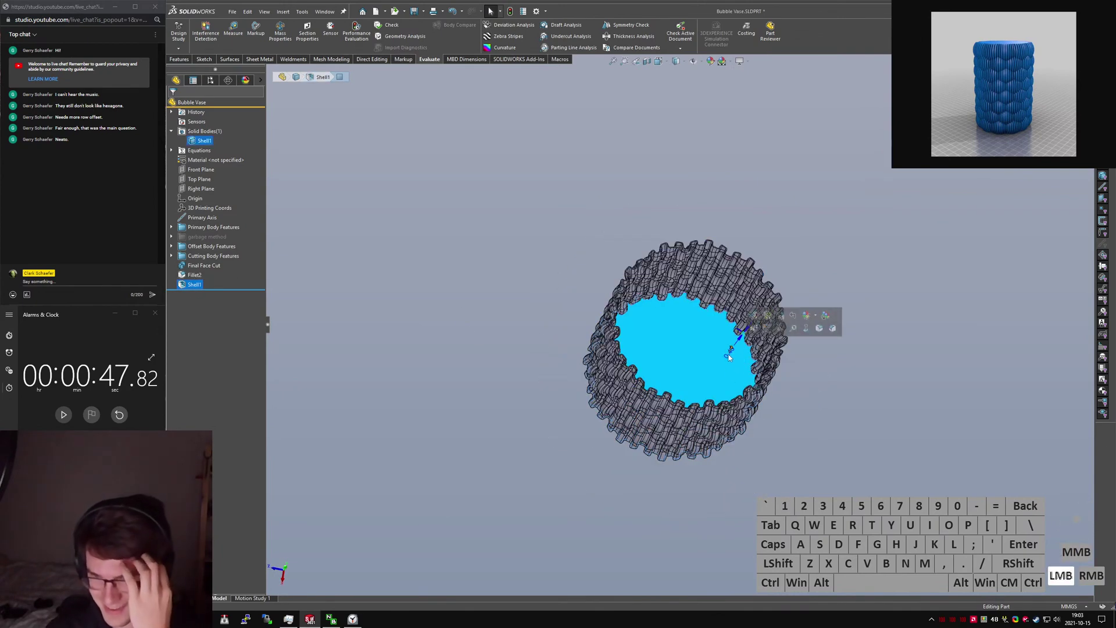
scroll(729, 355, down, 5)
middle_drag(707, 344, 749, 319)
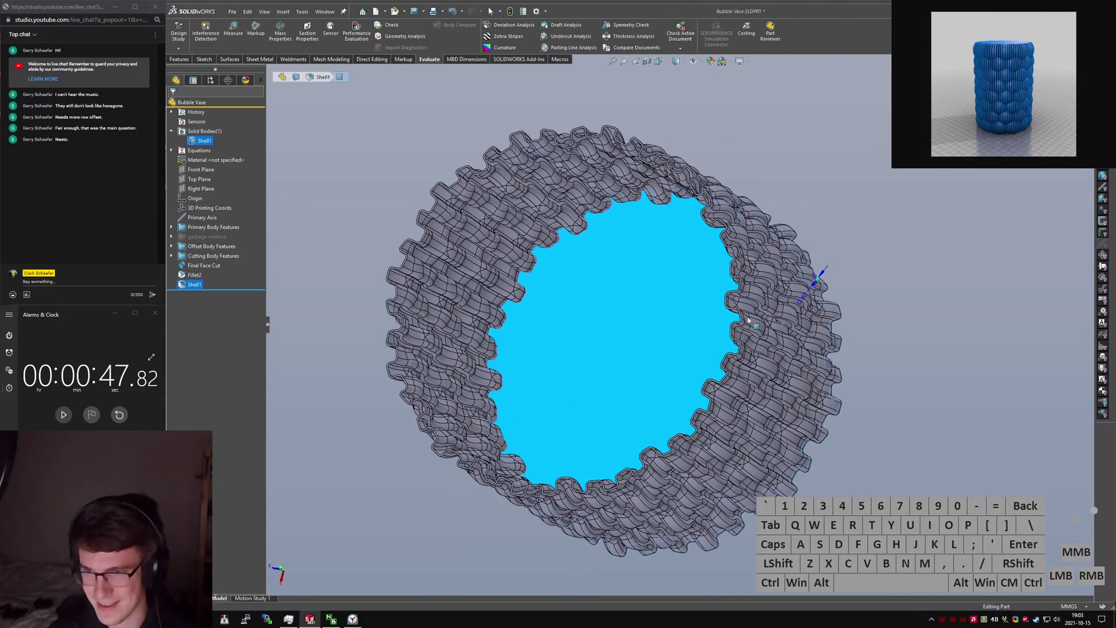
click(806, 300)
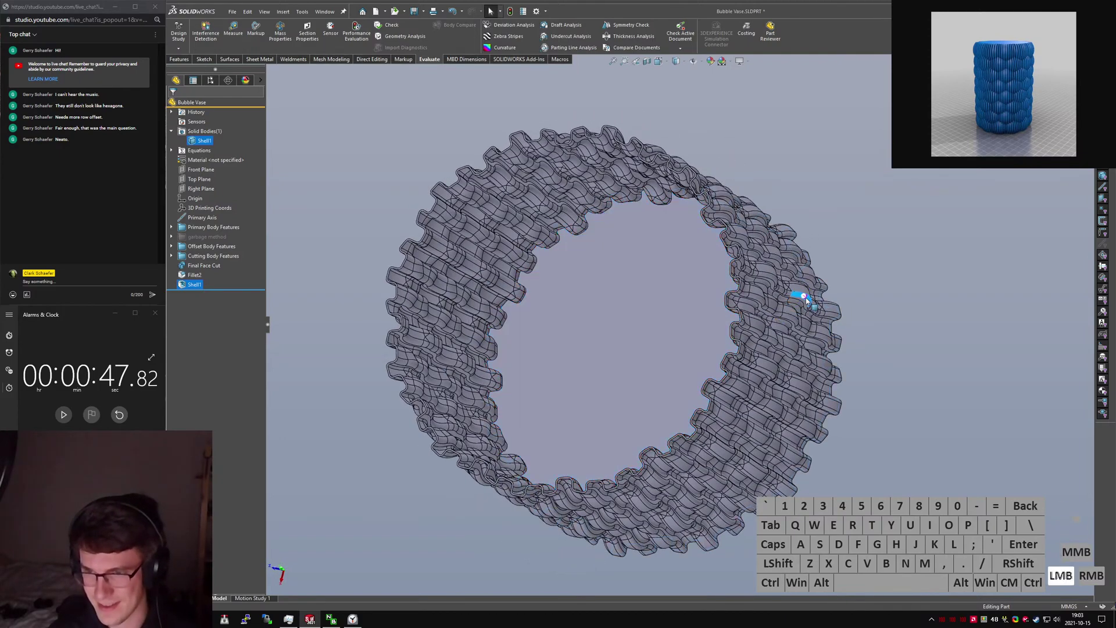
Freeze the feature history down to Shell1, then pull the freeze bar back above Fillet2.
right_click(201, 287)
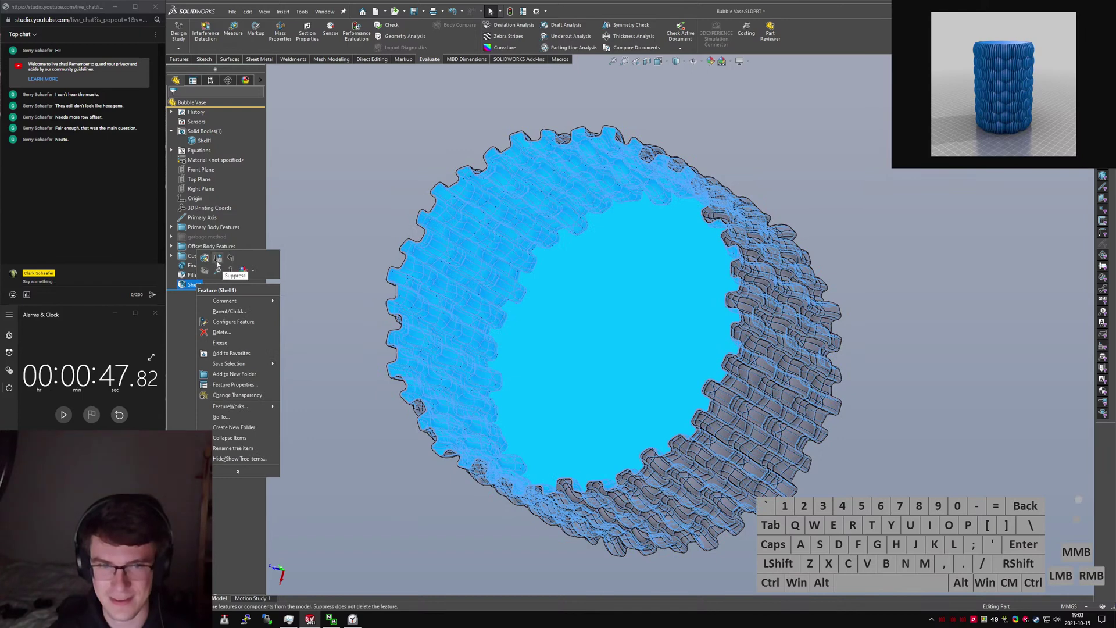
click(208, 259)
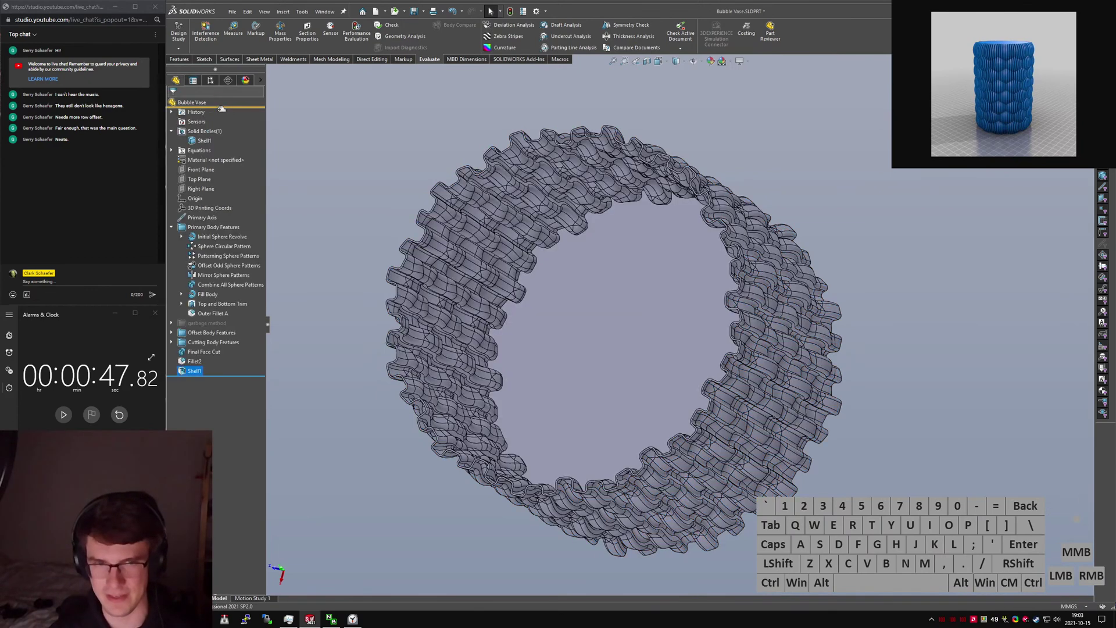
drag(220, 109, 204, 362)
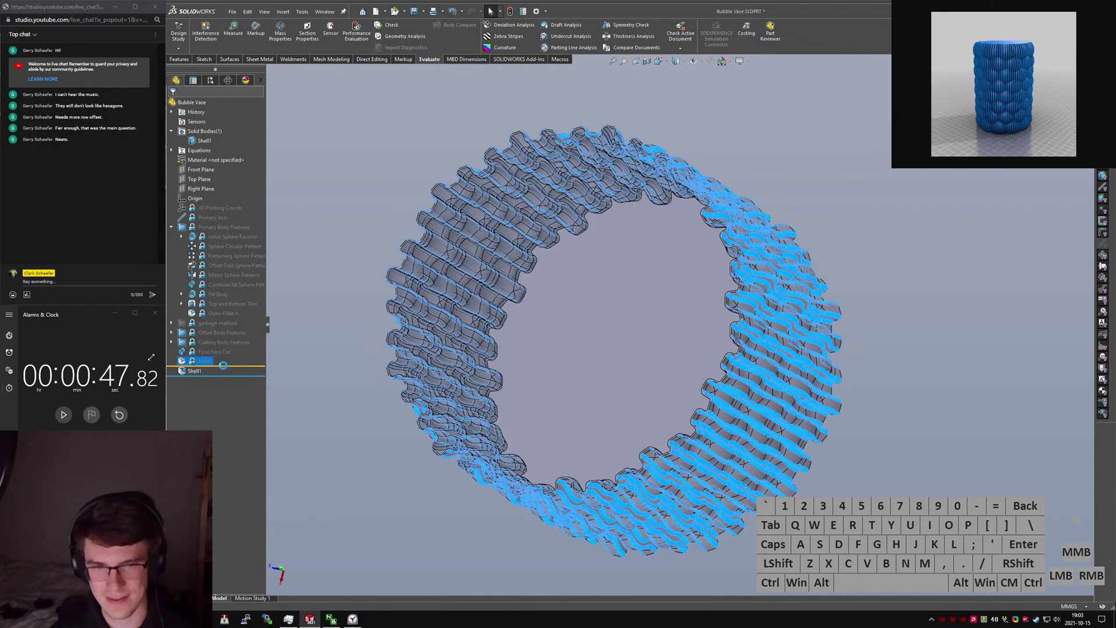
drag(227, 365, 200, 360)
Rename Fillet2 to 'Fillet of Doom' and move the freeze bar just below it.
click(196, 363)
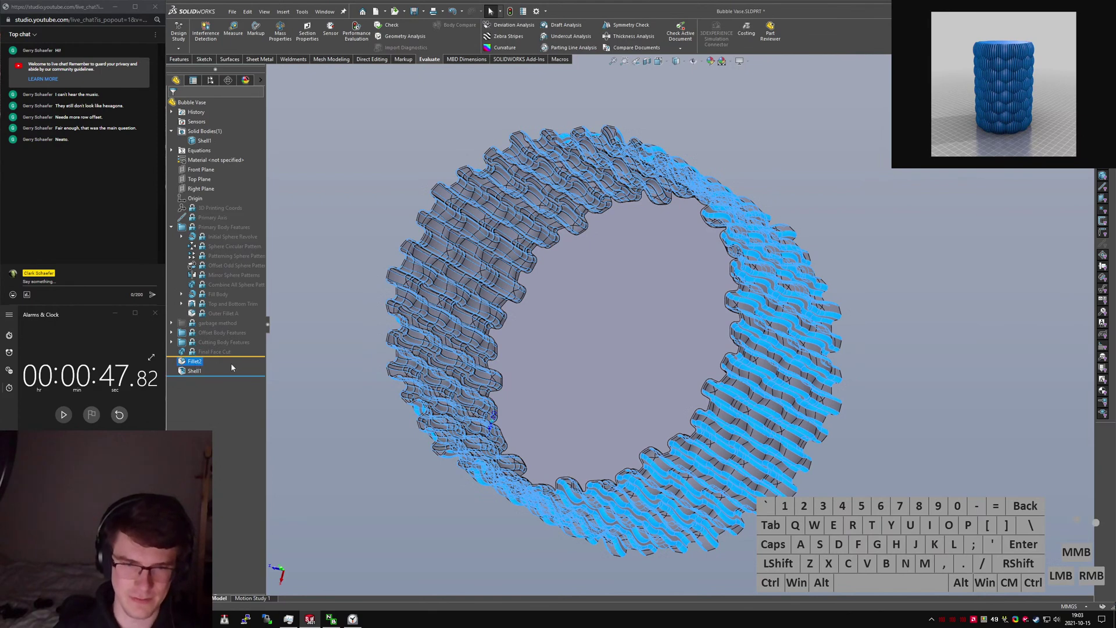
click(196, 362)
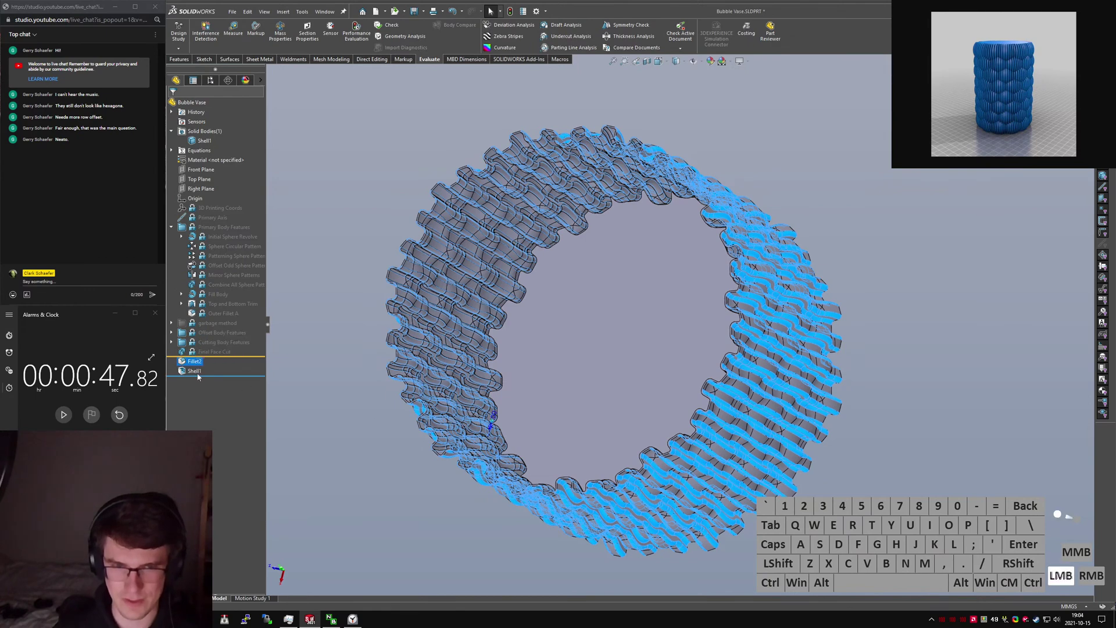
click(199, 363)
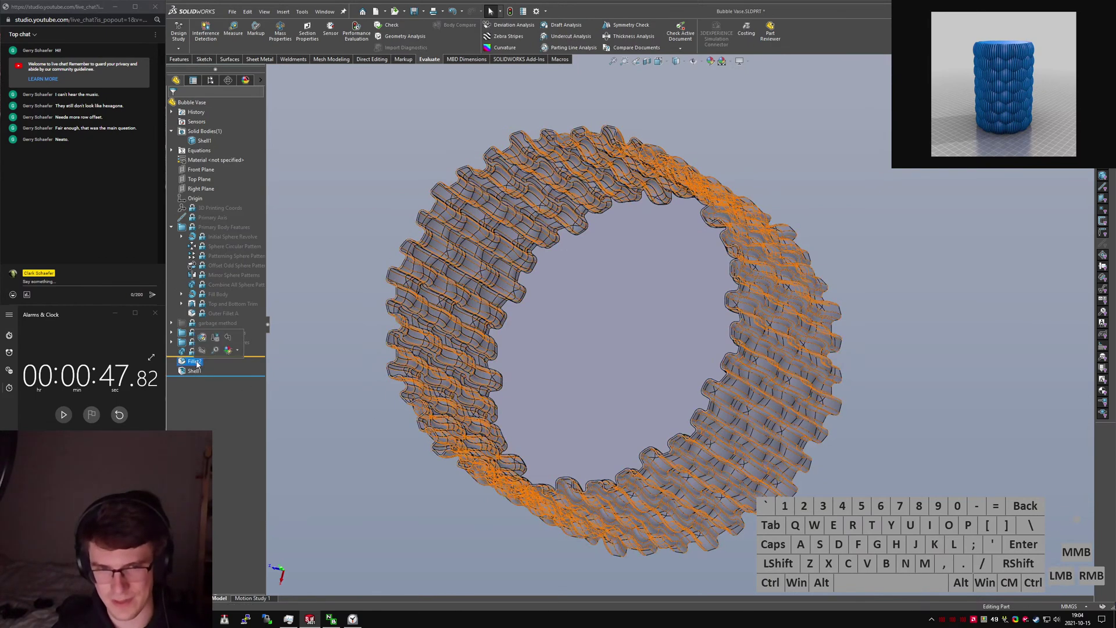
right_click(197, 364)
right_click(197, 365)
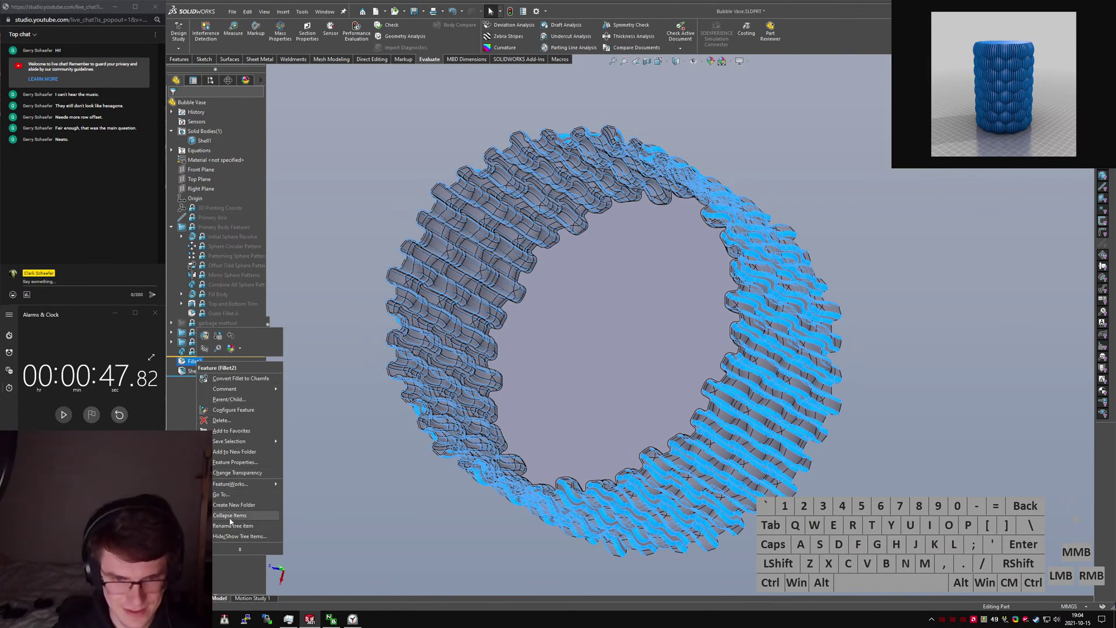
click(239, 549)
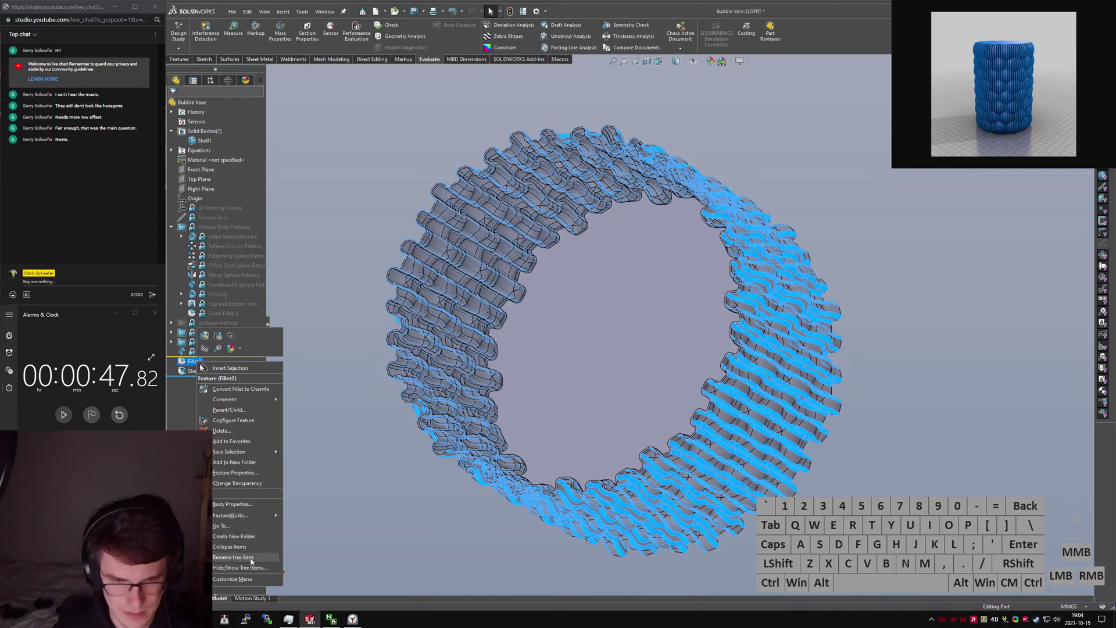
click(239, 558)
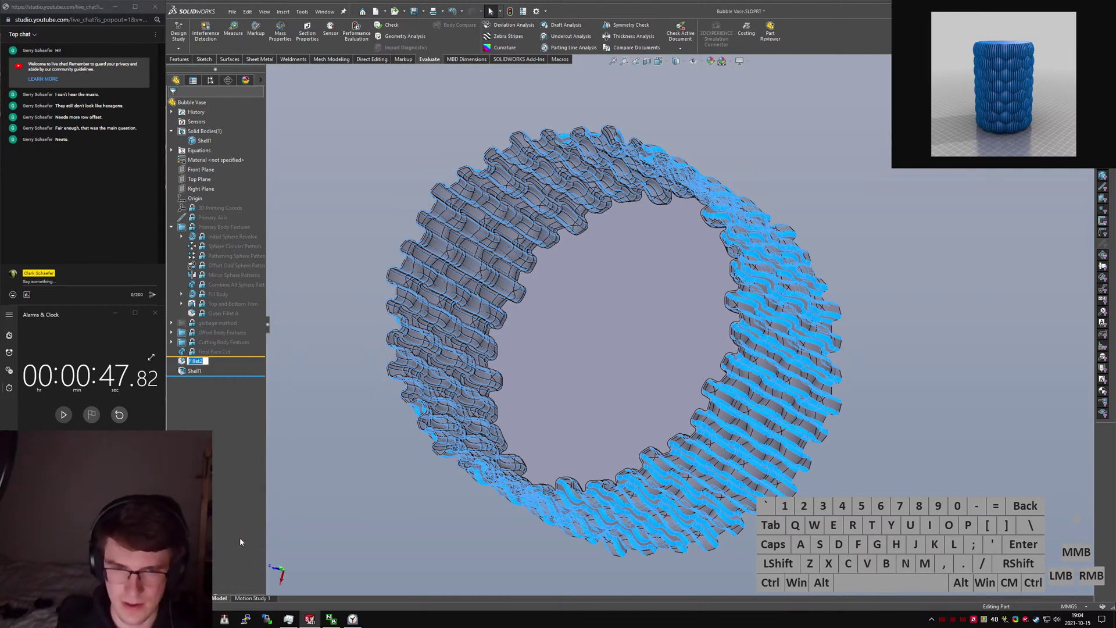
text(Fillet of Doom)
key(Return)
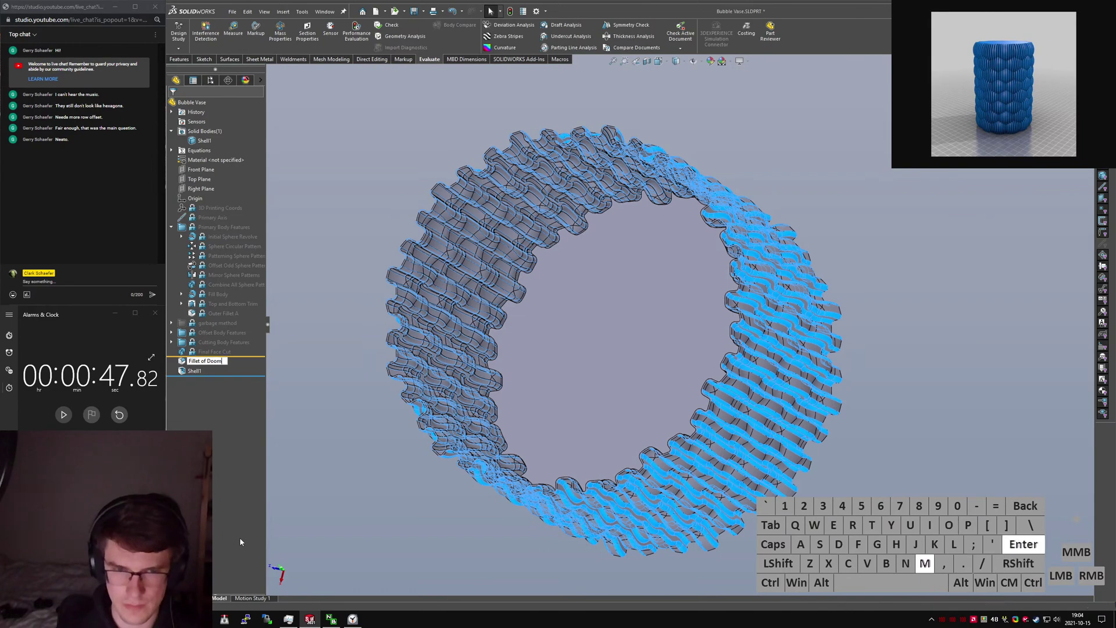
click(231, 365)
drag(231, 364, 232, 372)
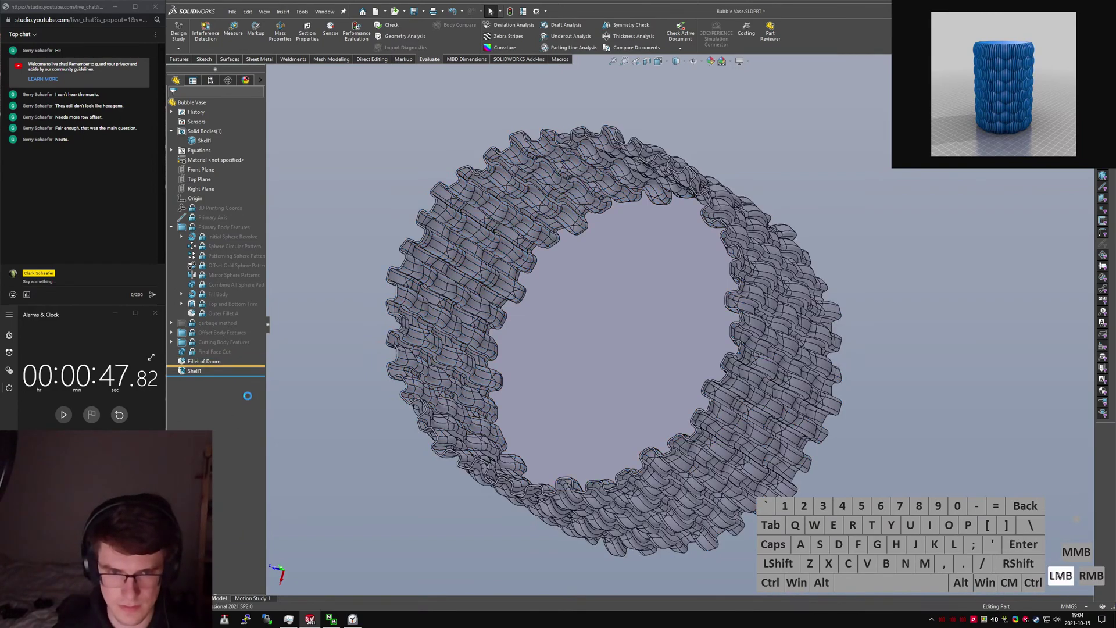
Change the Shell1 thickness dimension to .8 and rebuild the vase.
scroll(521, 400, down, 6)
middle_drag(556, 326, 494, 378)
scroll(465, 384, up, 3)
click(192, 373)
scroll(692, 346, up, 6)
middle_drag(826, 361, 807, 41)
scroll(807, 41, up, 1)
click(841, 421)
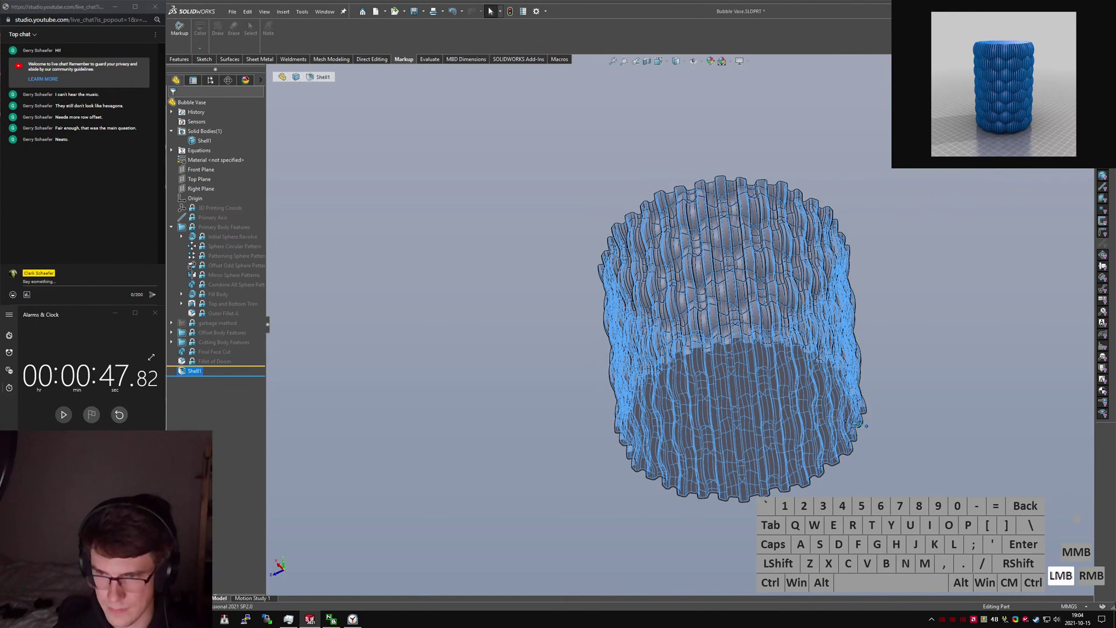
double_click(841, 421)
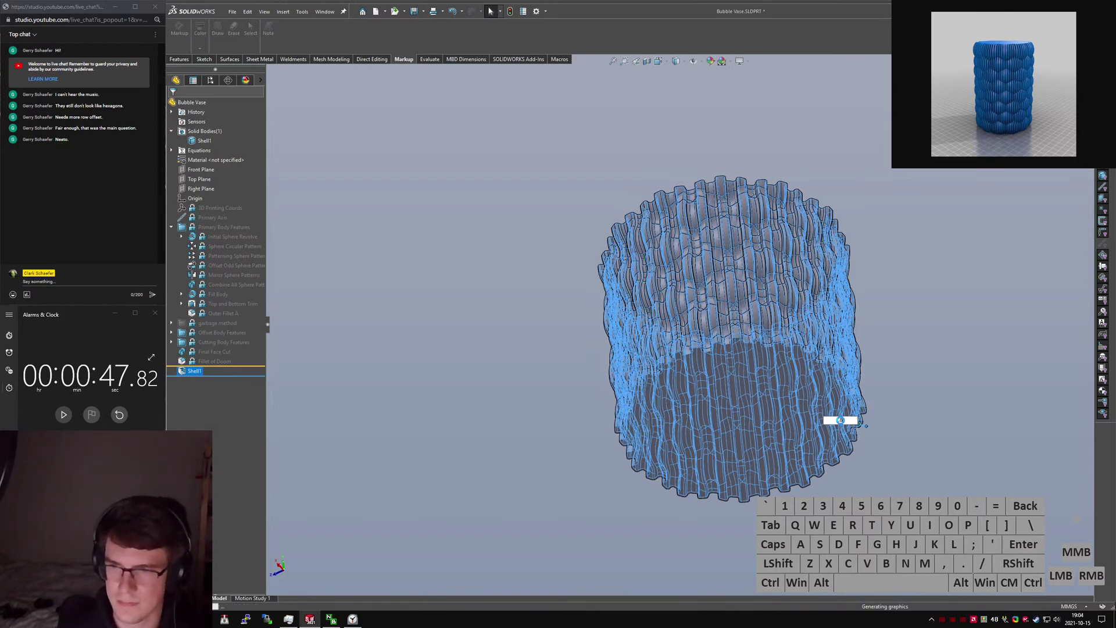
key(Return)
Orbit and zoom around the thinner walls, inspecting the bubbled outer wall and rim.
click(908, 372)
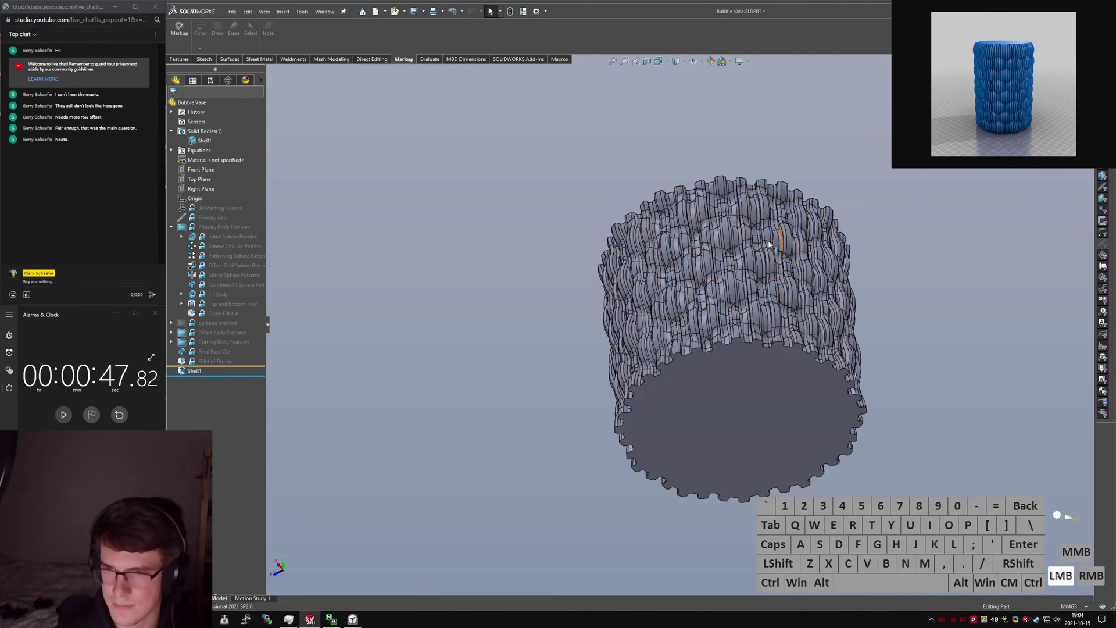
middle_drag(780, 243, 800, 407)
scroll(650, 378, down, 4)
middle_drag(650, 378, 618, 457)
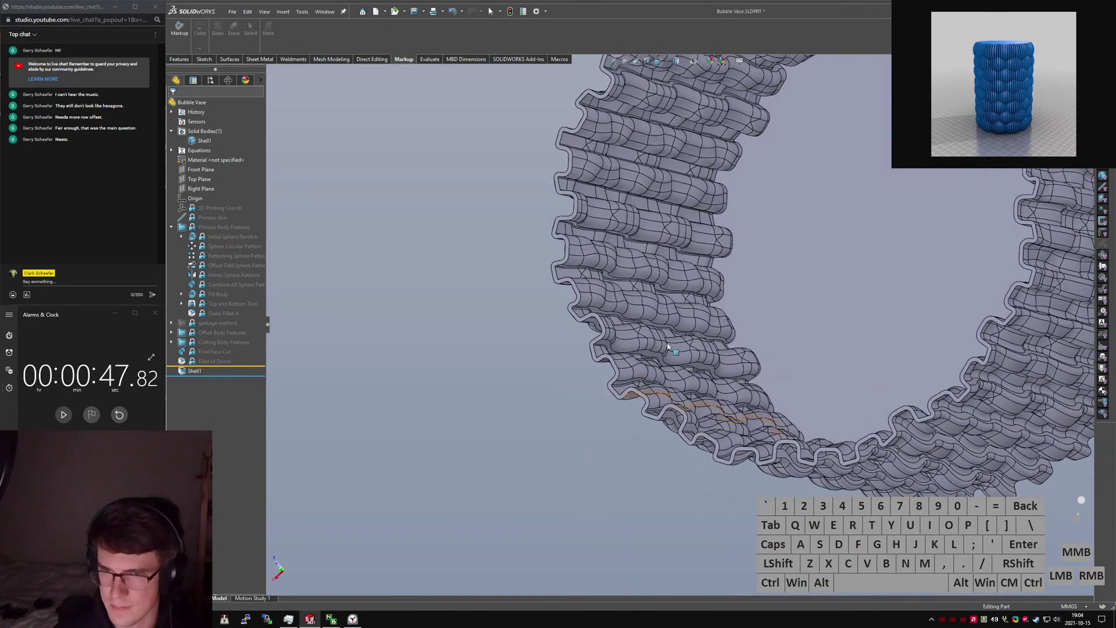
scroll(773, 285, down, 3)
scroll(776, 284, up, 3)
middle_drag(776, 284, 804, 257)
scroll(805, 257, up, 2)
scroll(811, 257, down, 1)
scroll(768, 225, up, 2)
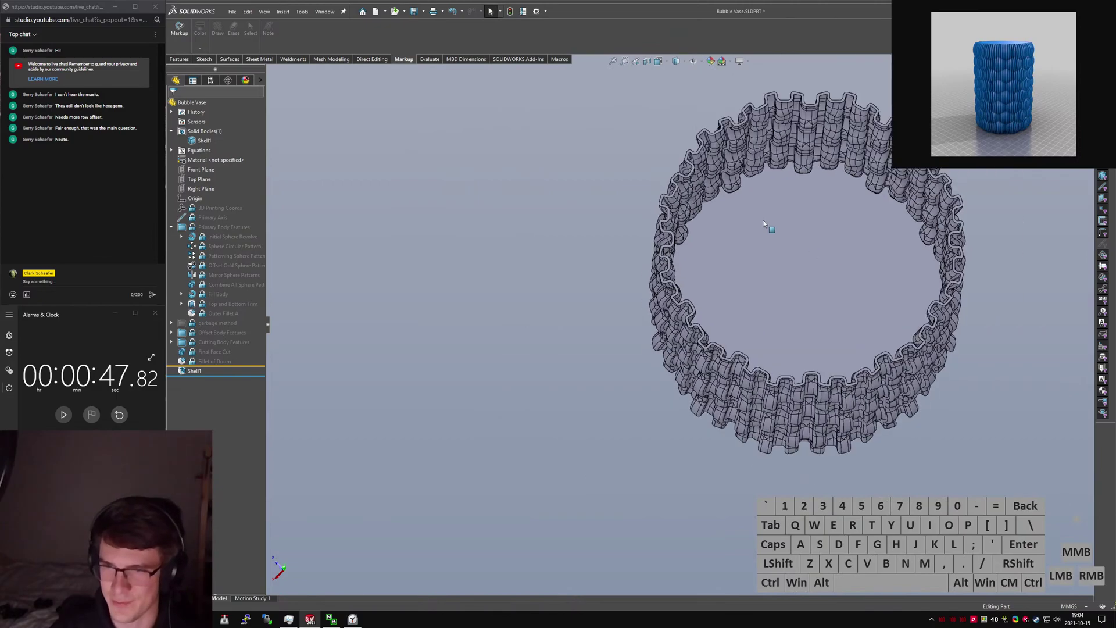
scroll(744, 239, down, 3)
middle_drag(742, 238, 733, 272)
scroll(574, 296, down, 2)
scroll(573, 296, down, 5)
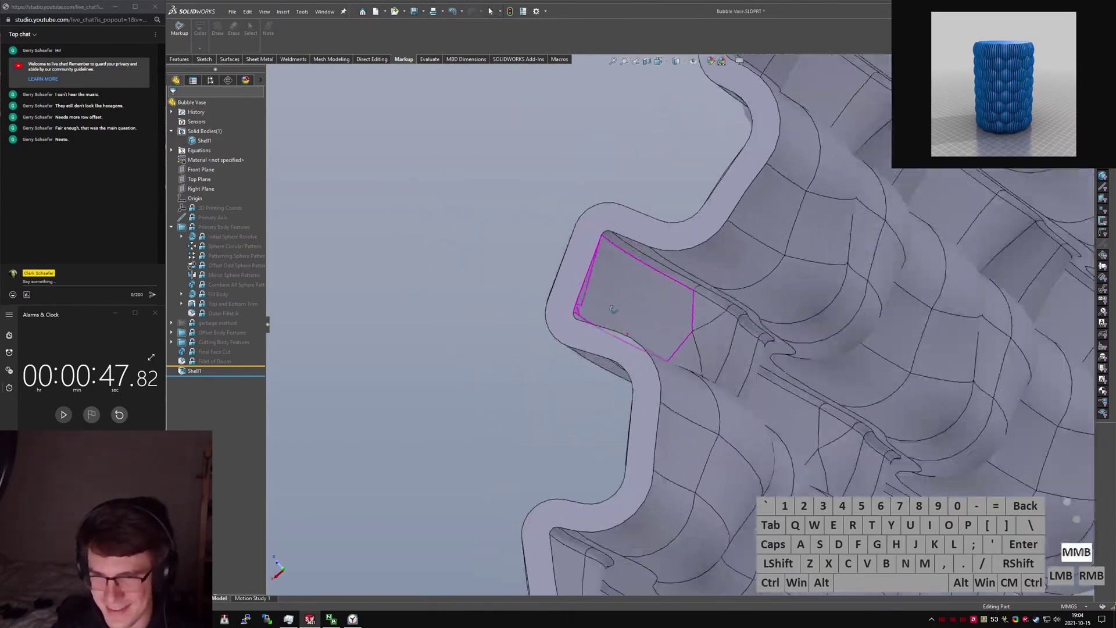
middle_drag(634, 273, 655, 334)
scroll(654, 335, up, 3)
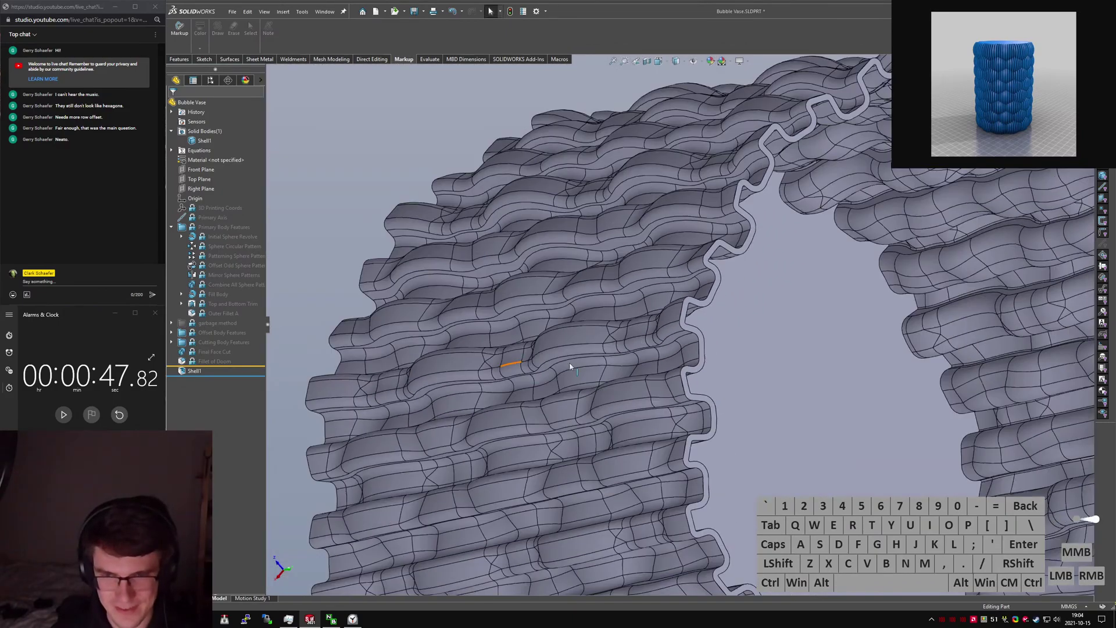
scroll(685, 339, up, 1)
scroll(652, 293, down, 5)
middle_drag(653, 293, 593, 357)
scroll(663, 348, down, 5)
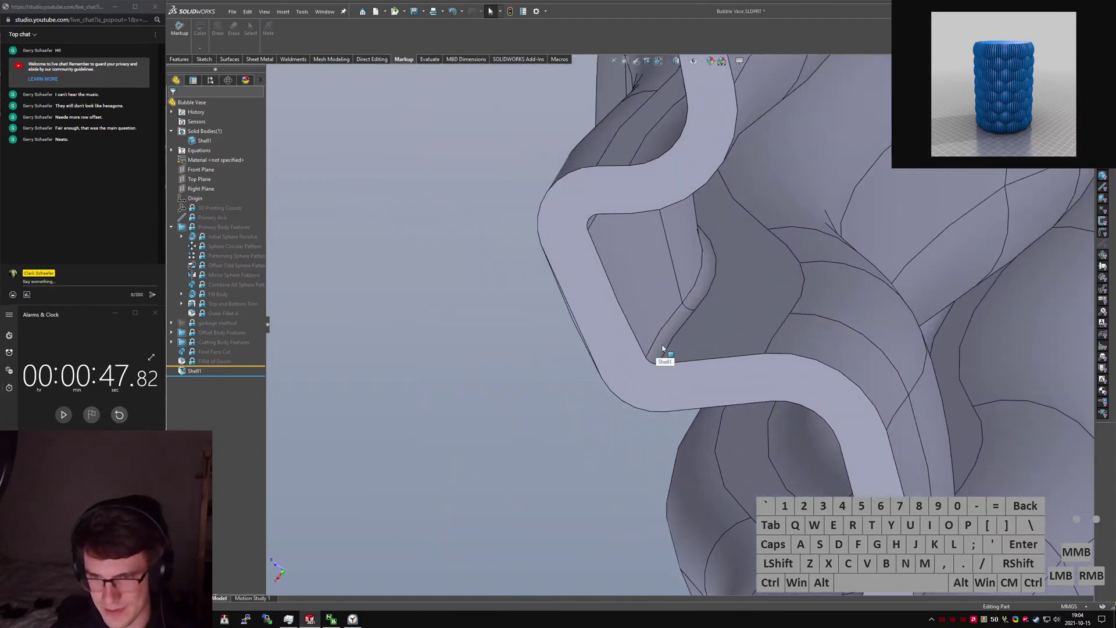
scroll(663, 349, up, 8)
middle_drag(666, 356, 756, 317)
Start a new fillet via the S-key search and pick the vase's inner face.
click(338, 392)
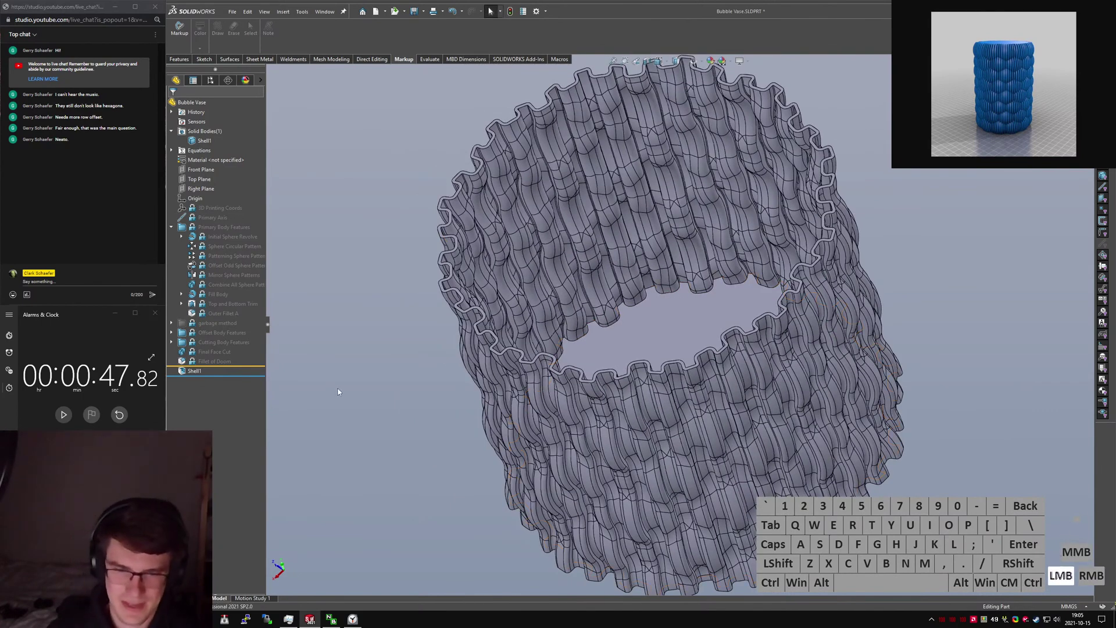
text(sfillet)
key(Return)
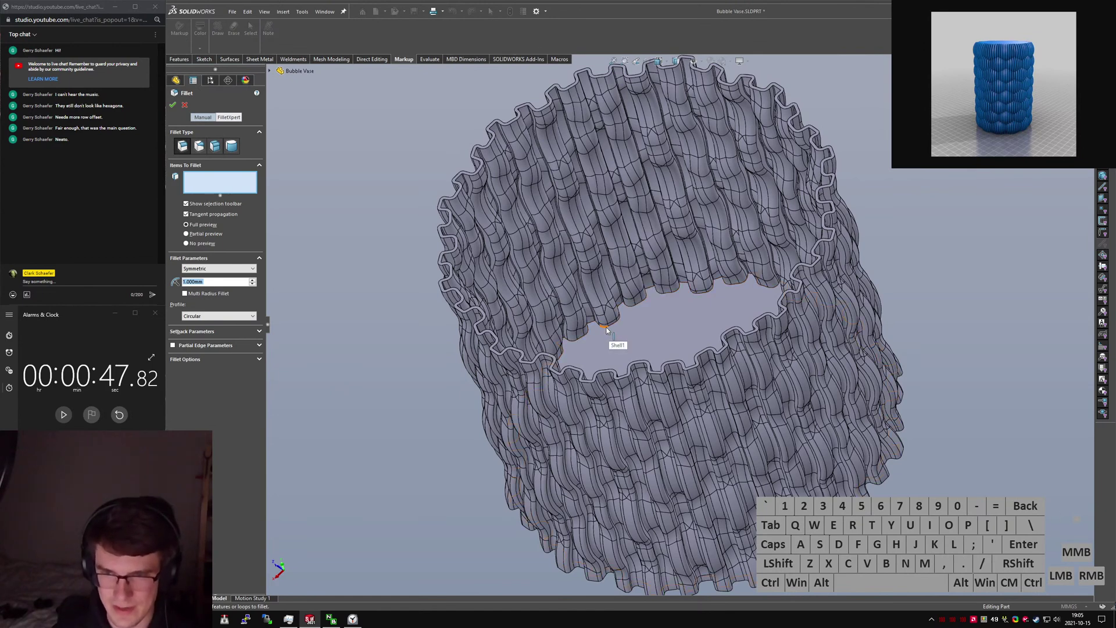
click(618, 341)
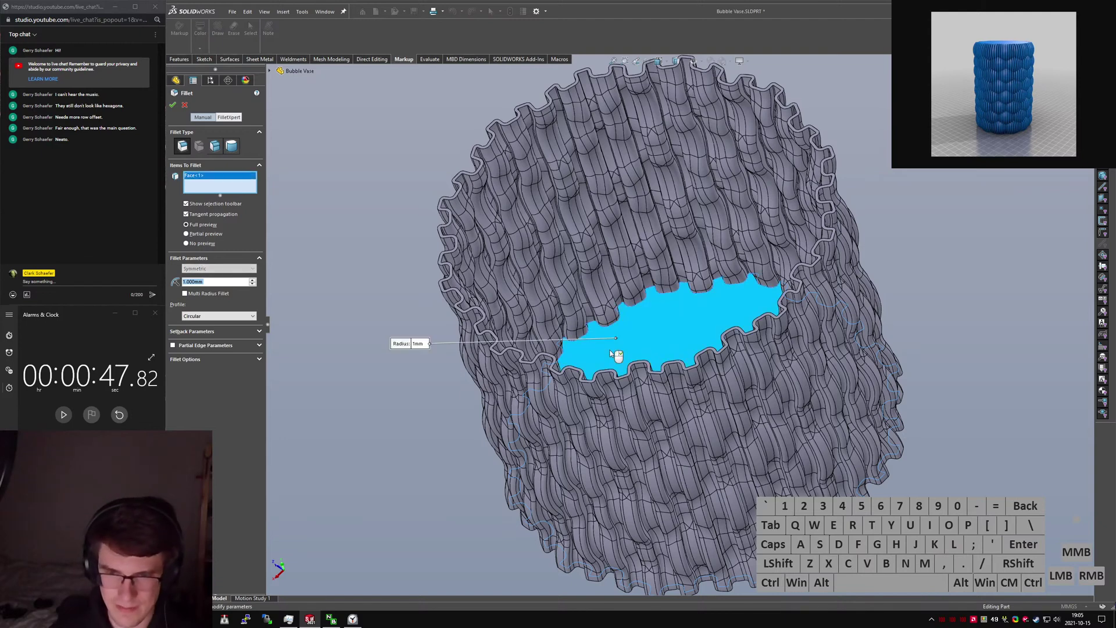
right_click(609, 349)
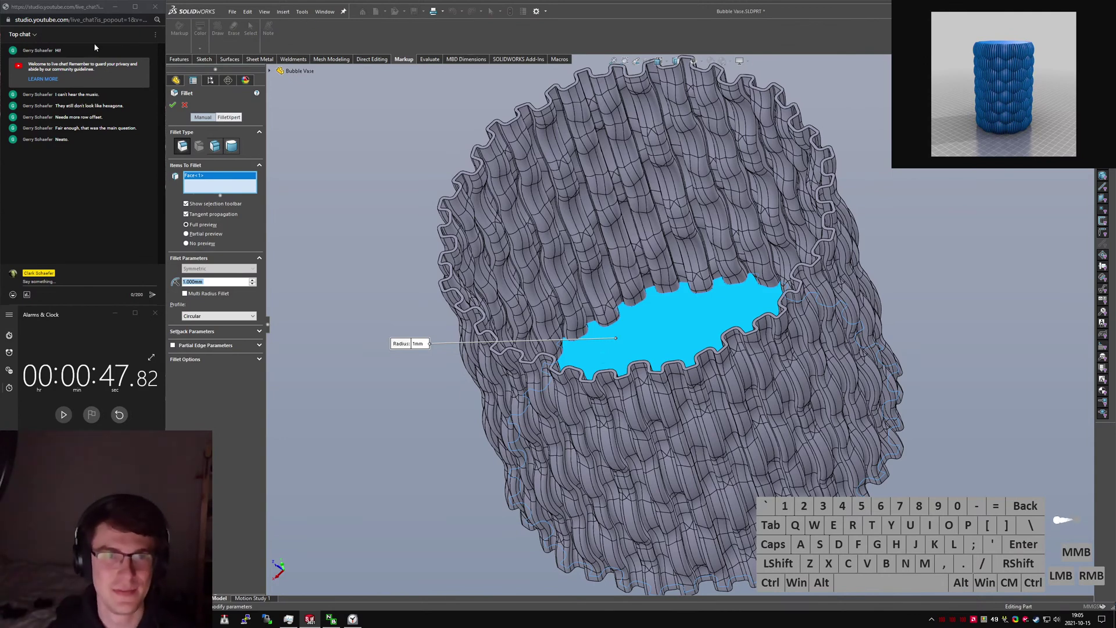
Clear the live chat window and move it aside, then apply the 1 mm fillet, which fails.
click(155, 35)
click(133, 87)
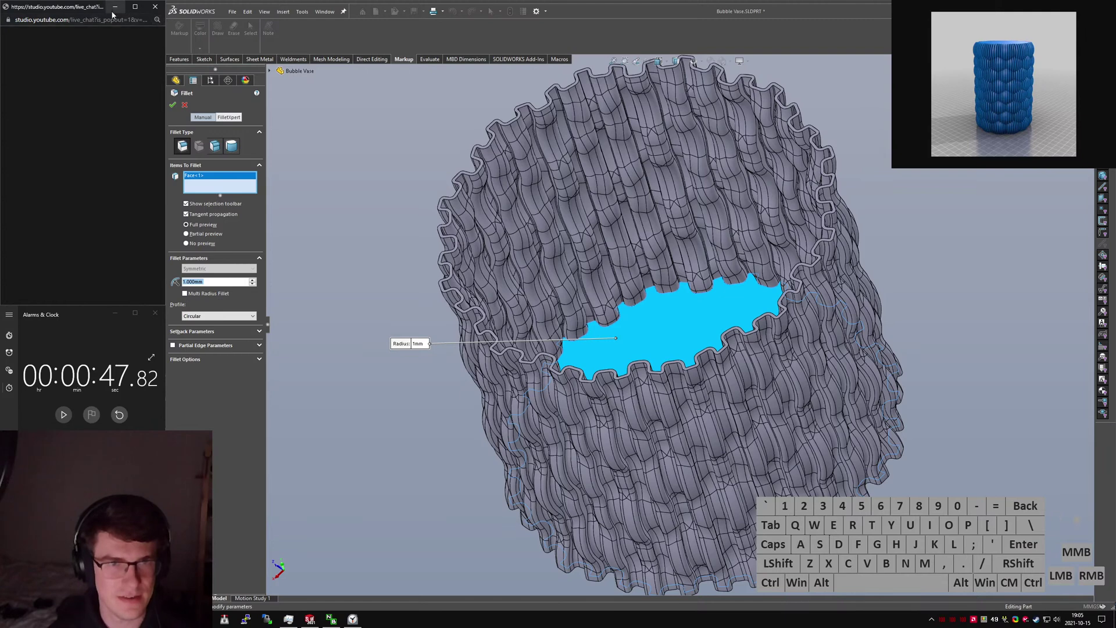
right_click(116, 66)
click(104, 57)
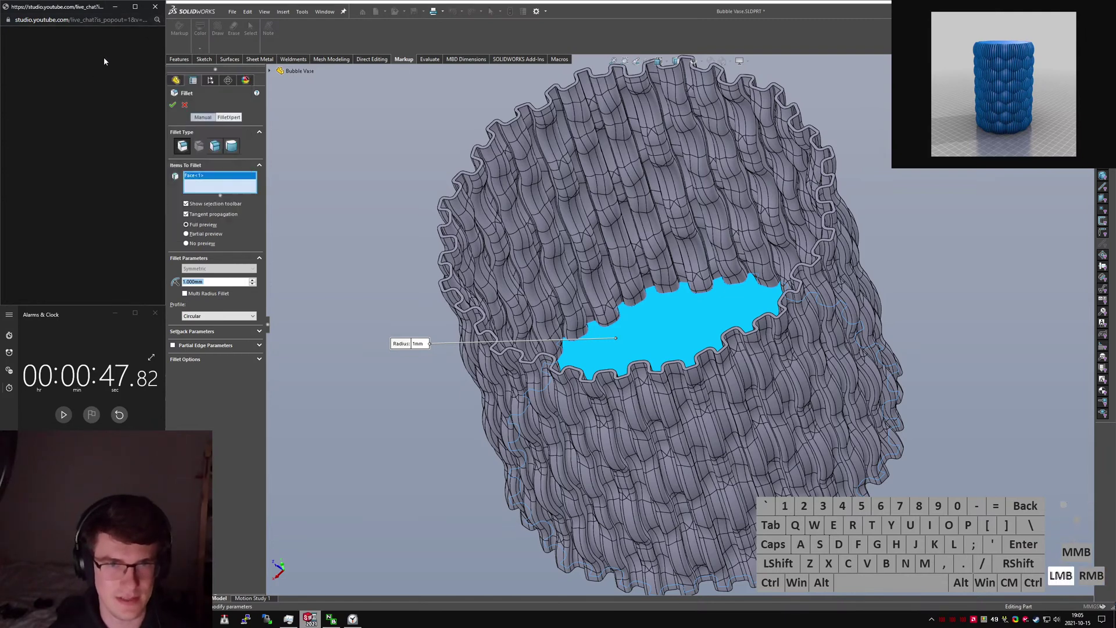
drag(36, 7, 0, 16)
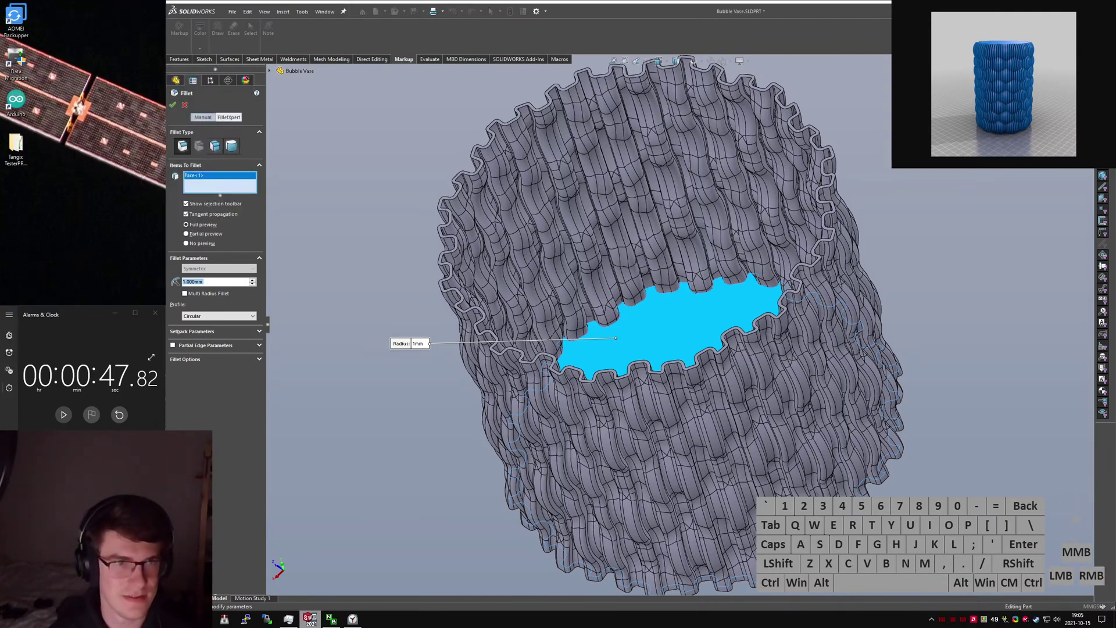
click(172, 105)
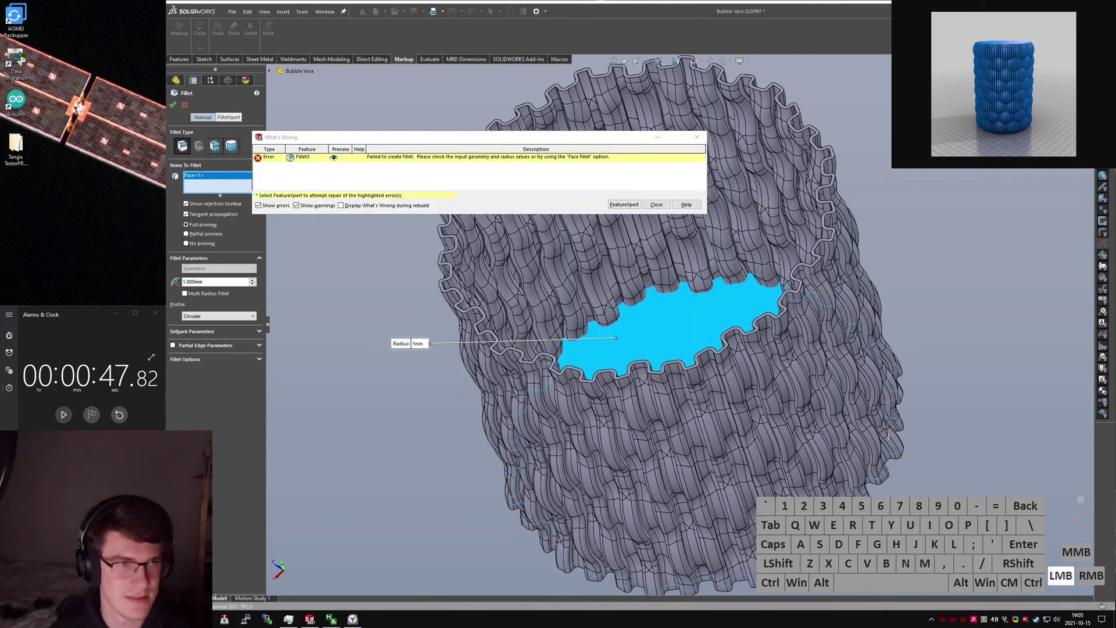
Move the live chat window back to the top left and shrink its page text.
click(656, 204)
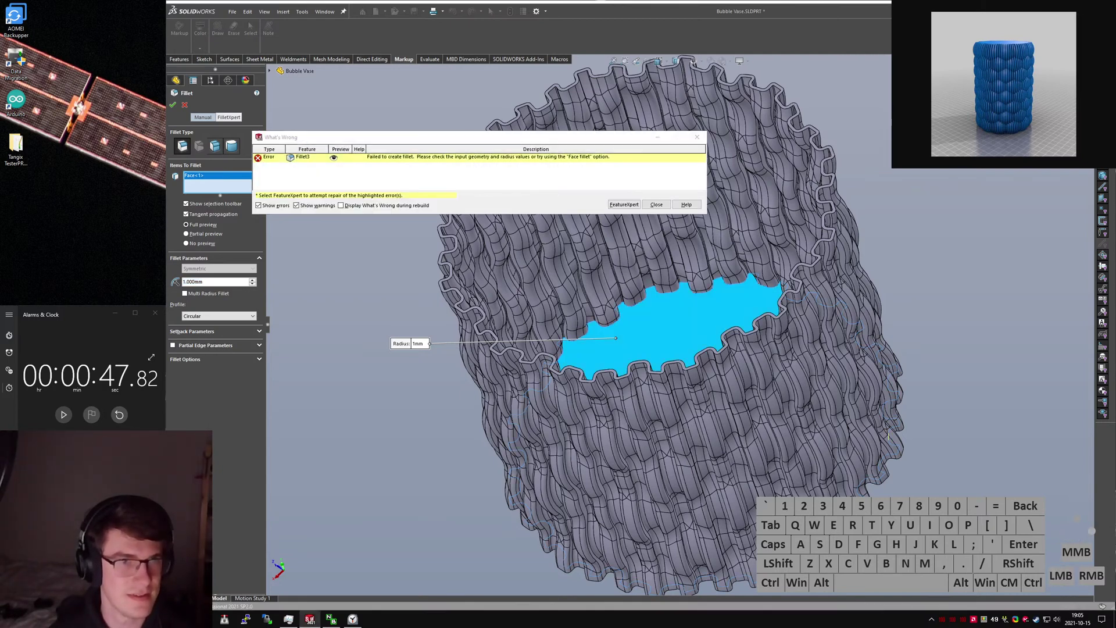
drag(0, 99, 92, 179)
right_click(114, 117)
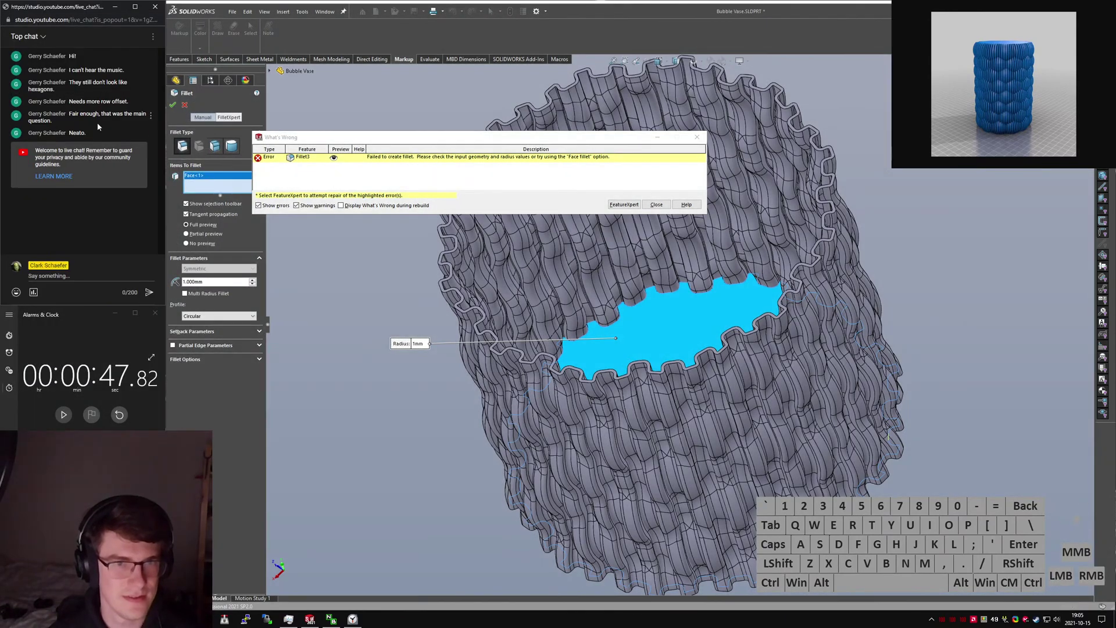
click(87, 215)
ctrl+scroll(87, 215, down, 1)
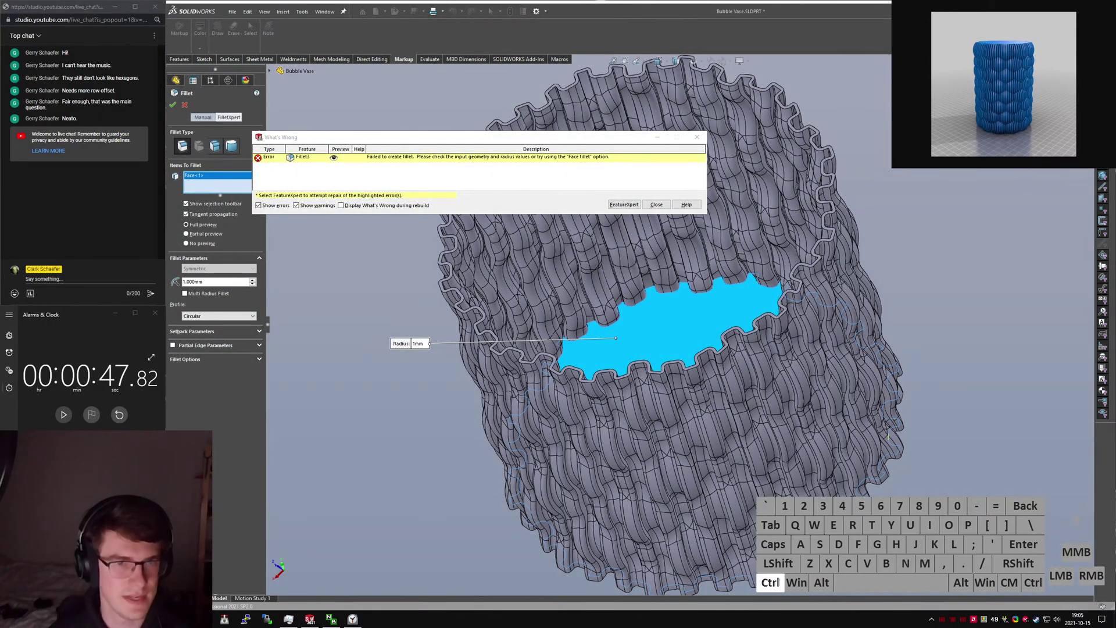
Dismiss the fillet error and set the fillet radius to 0.4 mm.
click(656, 204)
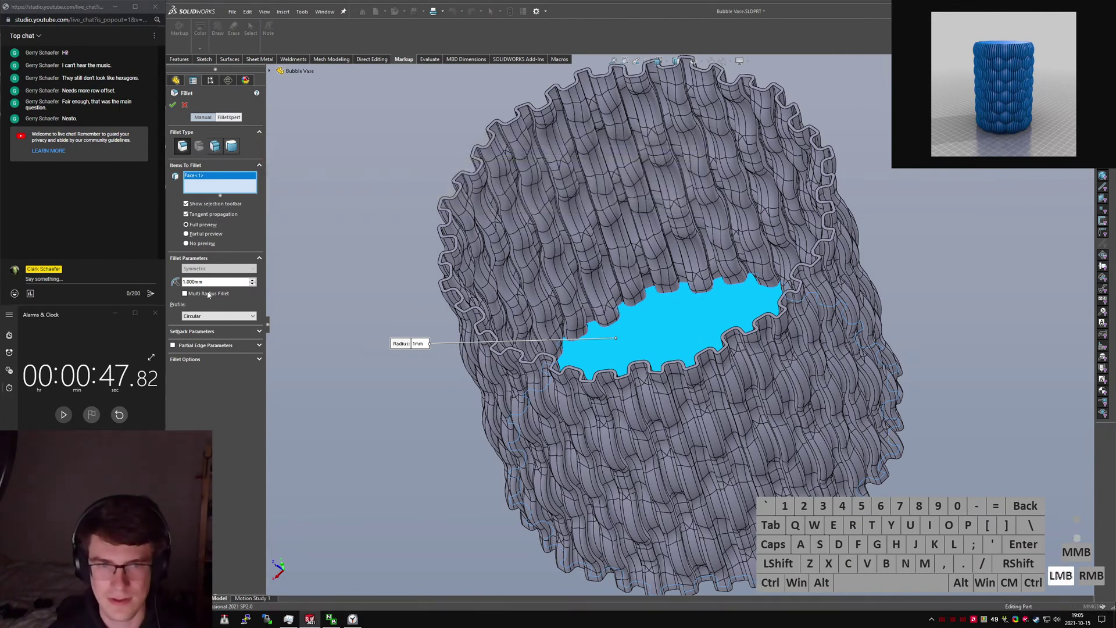
click(213, 282)
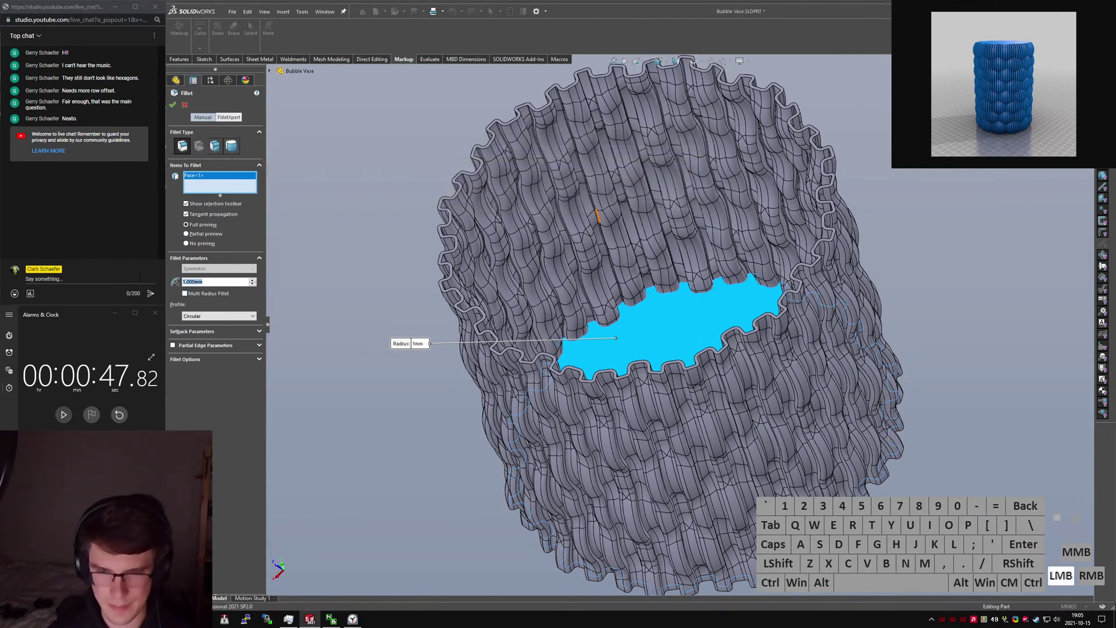
text(0.4)
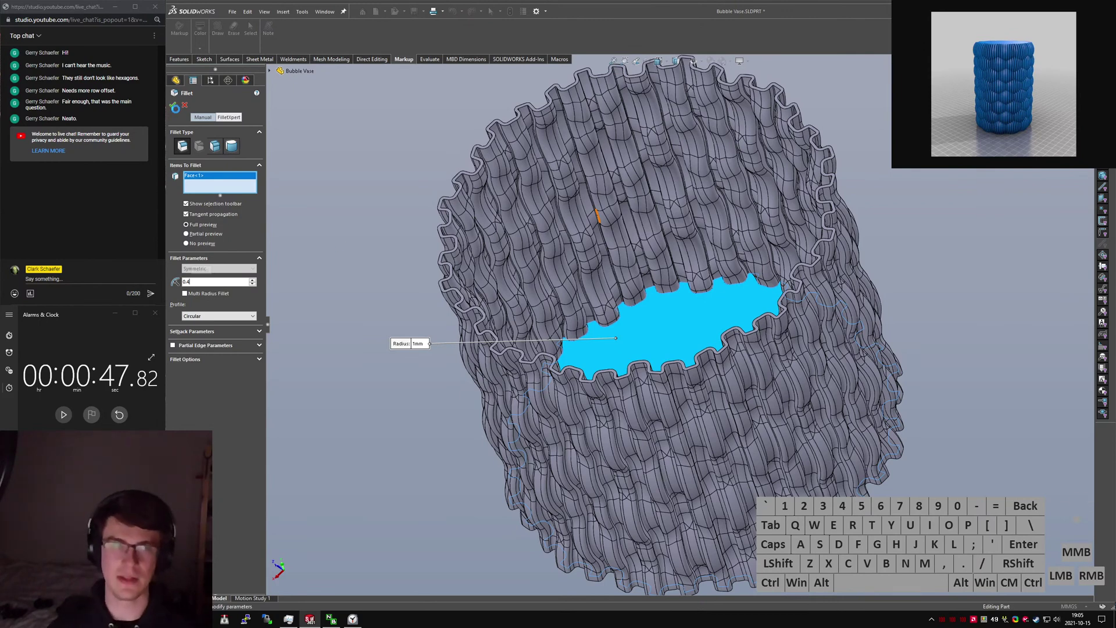
key(Return)
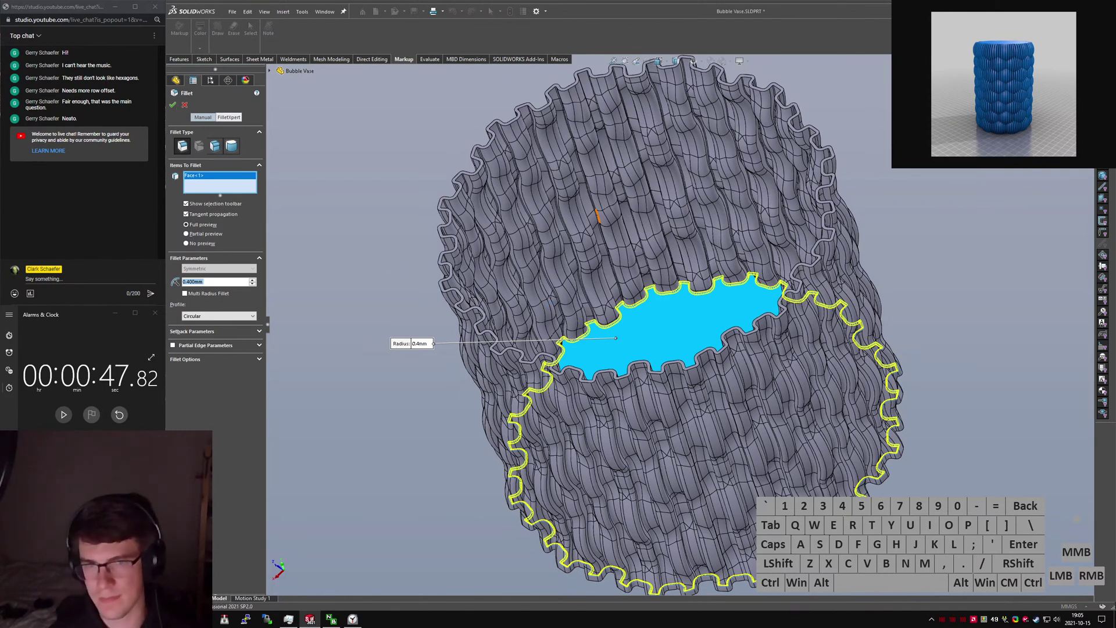
Accept the 0.4 mm fillet as Fillet4 and orbit around the inner fillet.
key(Return)
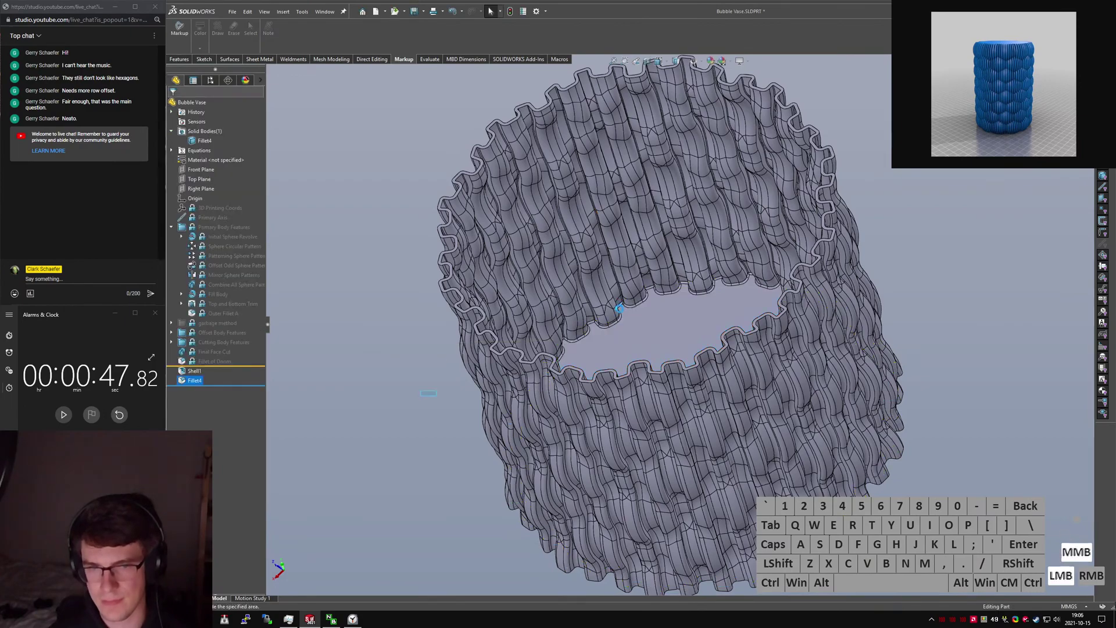
middle_drag(616, 307, 685, 381)
scroll(715, 378, down, 3)
middle_drag(768, 349, 756, 297)
scroll(727, 325, up, 3)
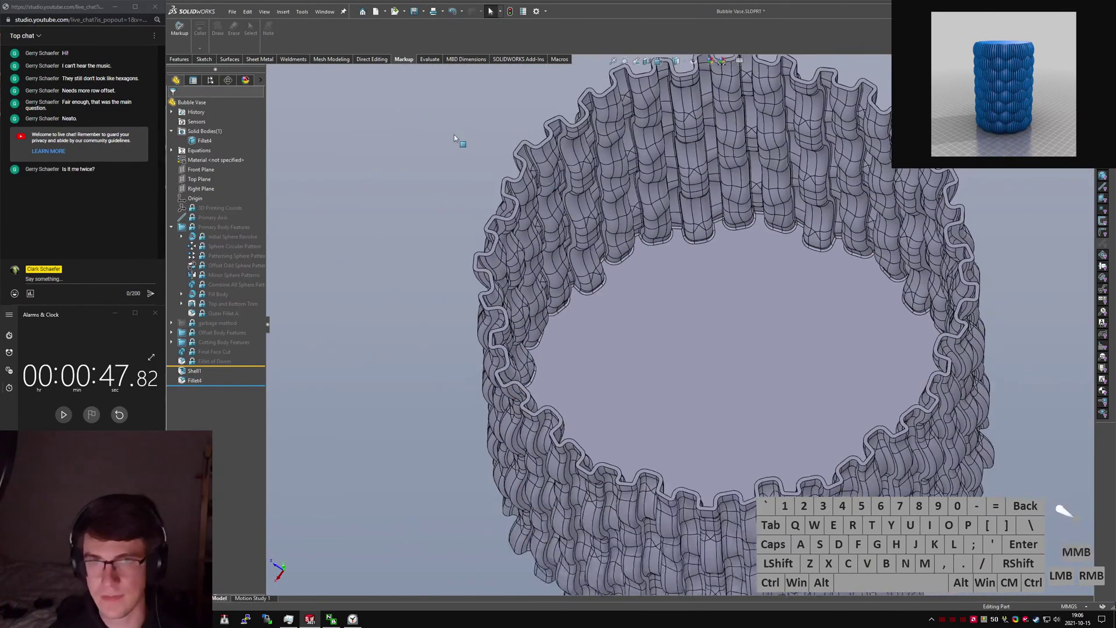
scroll(628, 274, down, 9)
middle_click(642, 288)
Zoom and tilt for a close oblique look at the filleted wavy wall.
scroll(642, 288, up, 8)
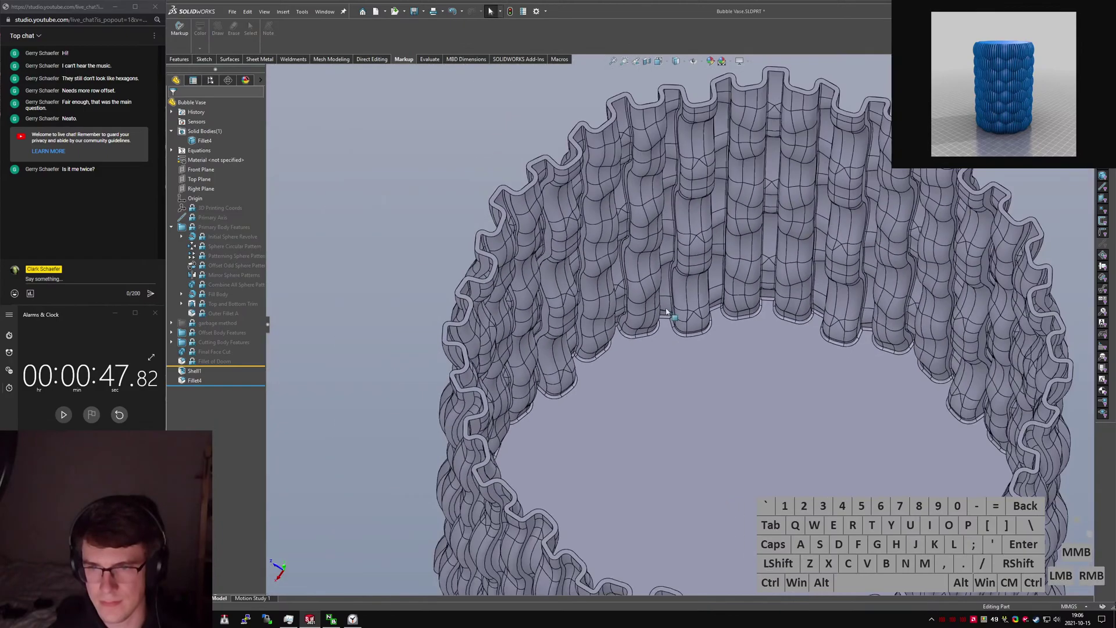
scroll(734, 173, down, 2)
middle_drag(733, 173, 644, 230)
scroll(730, 205, down, 4)
scroll(681, 245, up, 4)
scroll(686, 222, down, 4)
scroll(666, 348, up, 8)
scroll(649, 330, up, 2)
scroll(643, 372, down, 10)
middle_drag(643, 372, 634, 274)
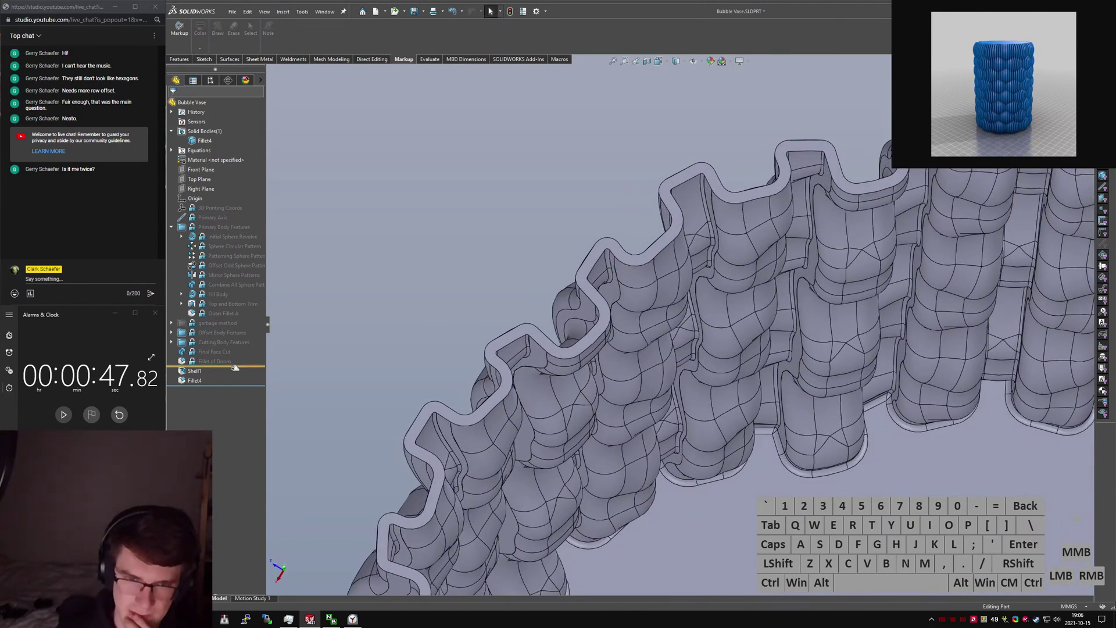
Edit Shell1 so the 0.800 mm shell grows outward, and rebuild the vase.
click(197, 371)
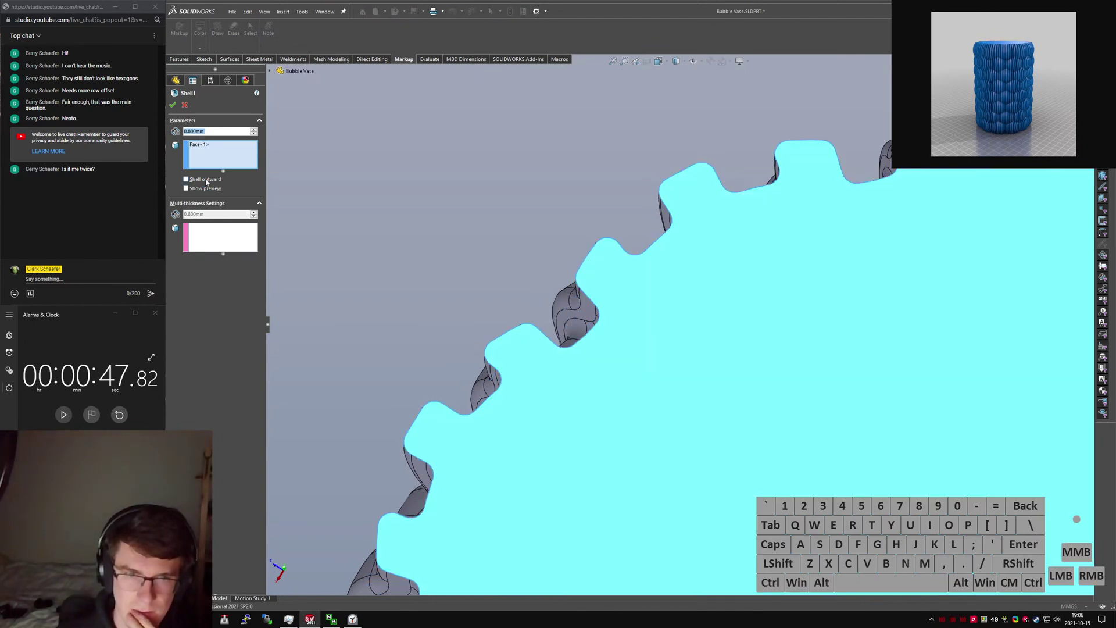
click(204, 181)
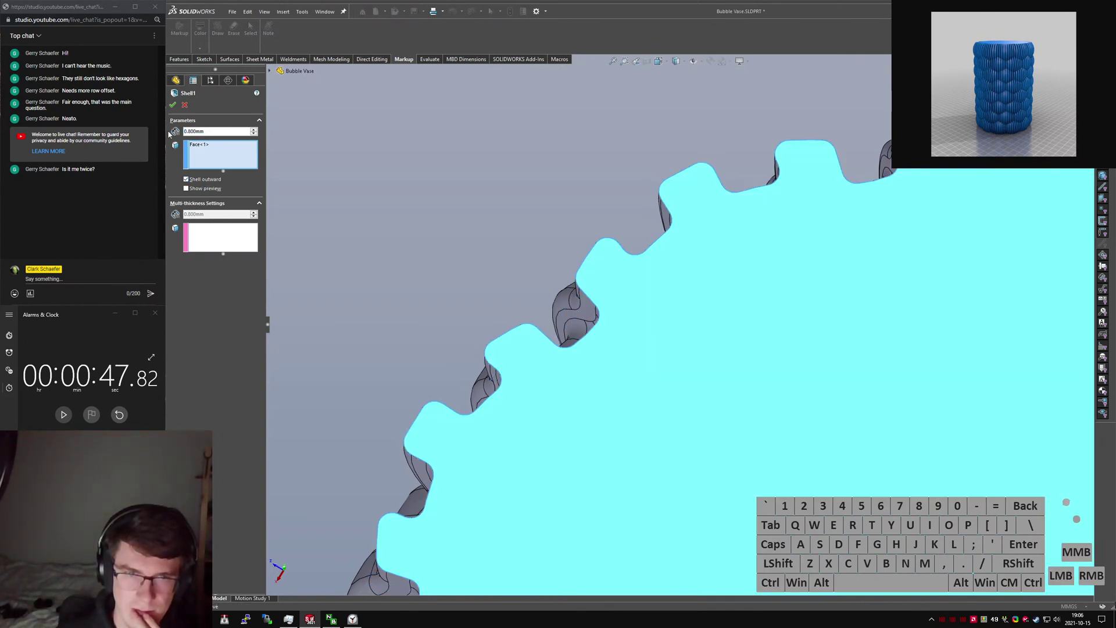
click(173, 105)
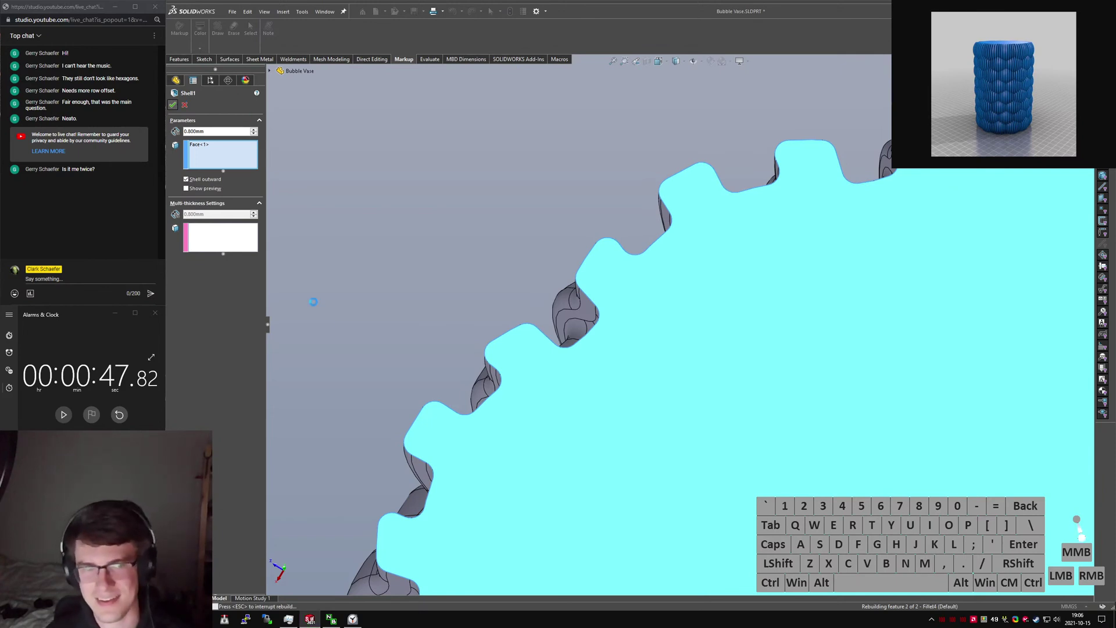
Close the Alarms & Clock timer window and make the live chat window taller.
click(155, 313)
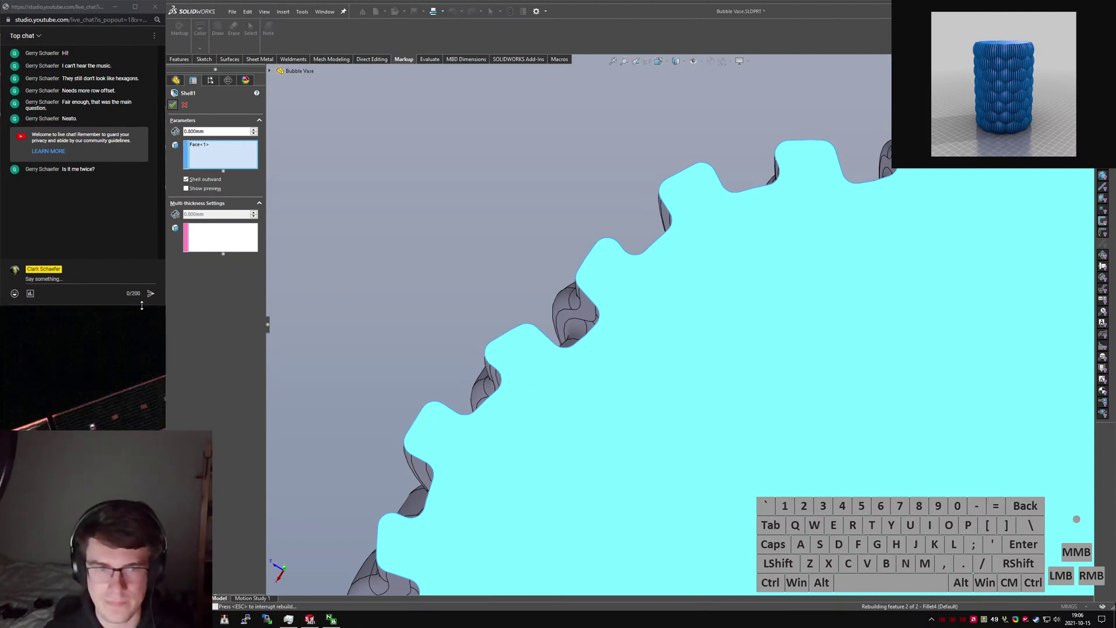
drag(141, 305, 136, 429)
drag(63, 428, 64, 433)
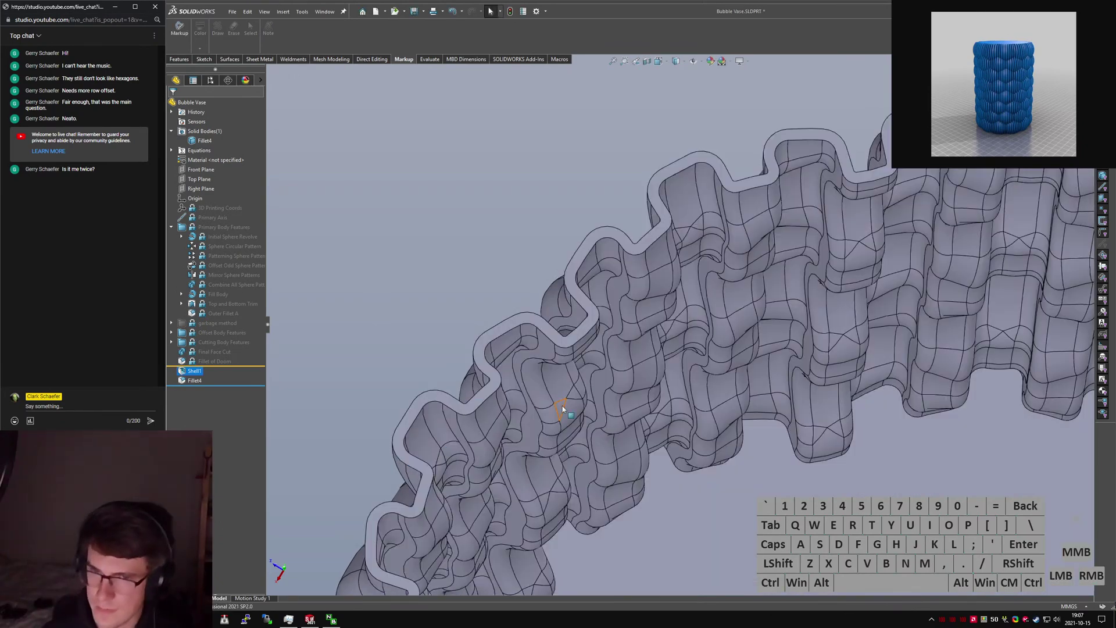
scroll(655, 421, up, 8)
middle_drag(654, 588, 665, 544)
scroll(665, 543, down, 10)
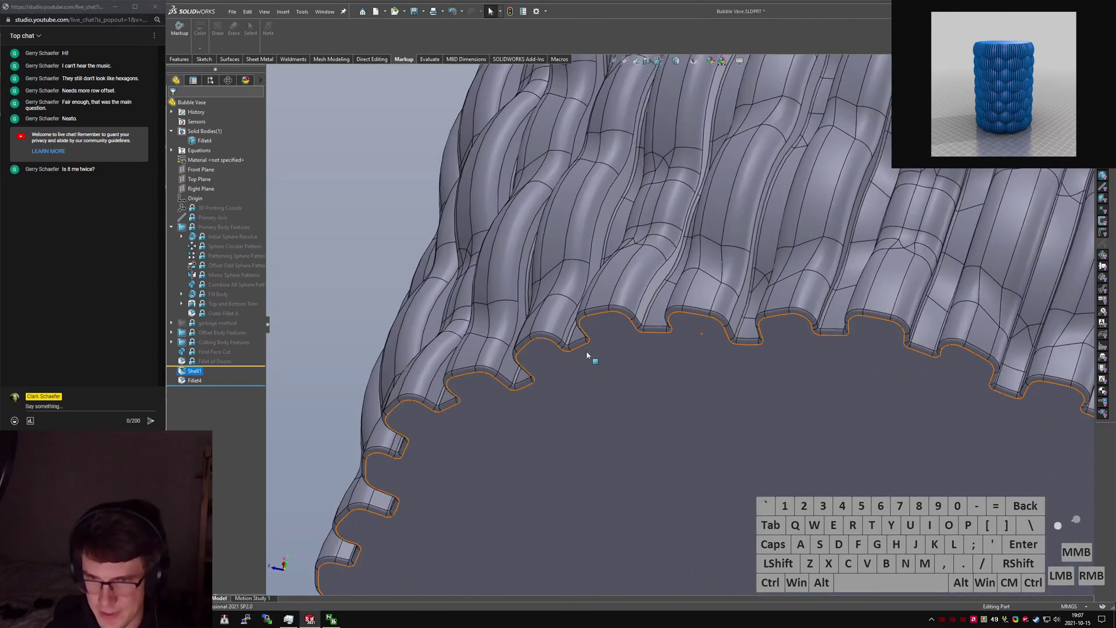
click(193, 381)
click(203, 355)
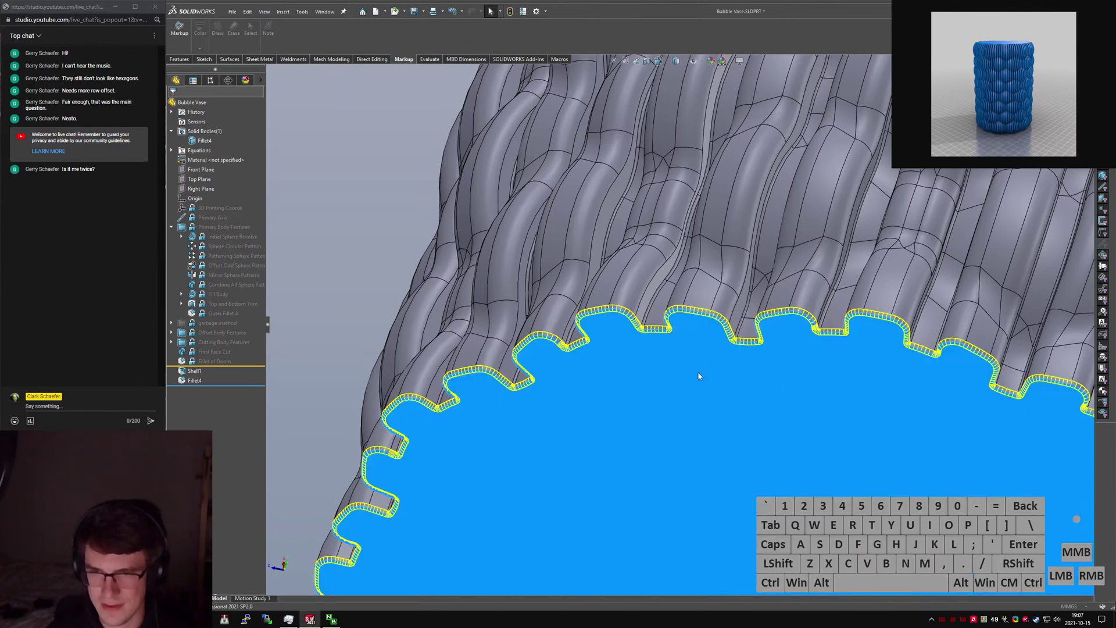
scroll(699, 377, up, 5)
middle_drag(756, 335, 792, 402)
scroll(749, 325, down, 10)
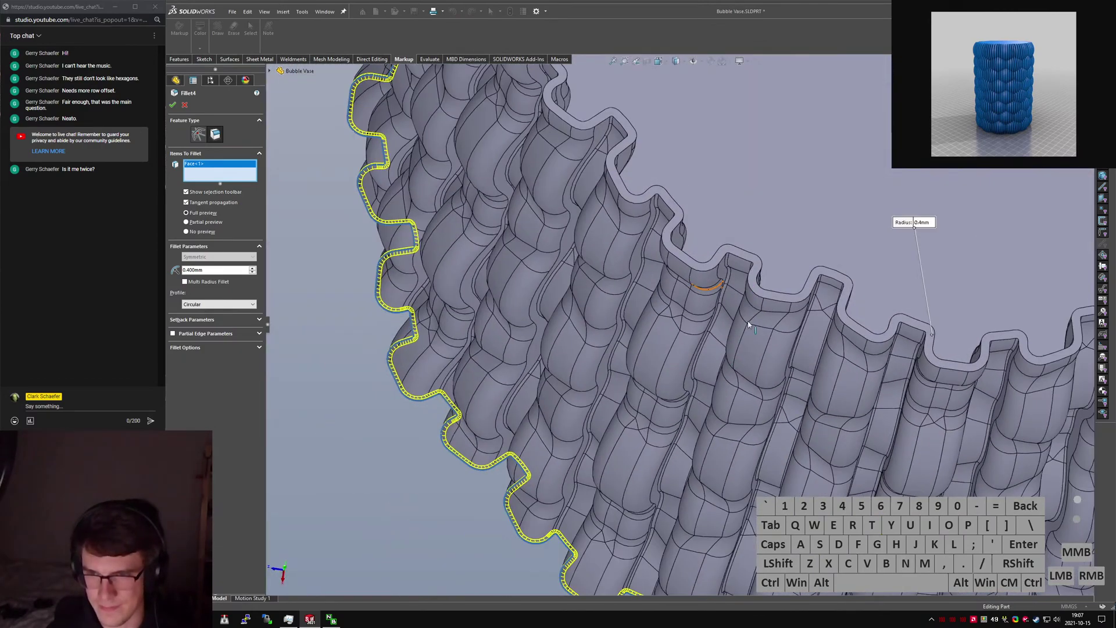
scroll(749, 325, down, 4)
mouse_move(709, 286)
middle_down()
mouse_move(715, 334)
mouse_move(714, 269)
mouse_move(699, 294)
middle_up()
scroll(699, 294, up, 10)
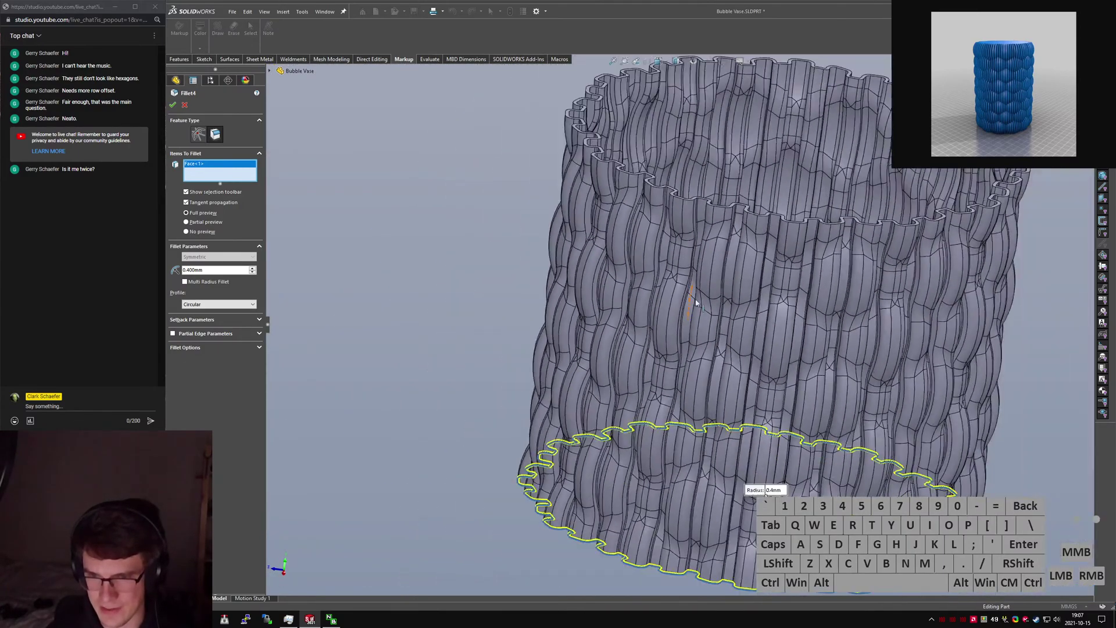
middle_drag(692, 336, 674, 474)
scroll(674, 473, down, 1)
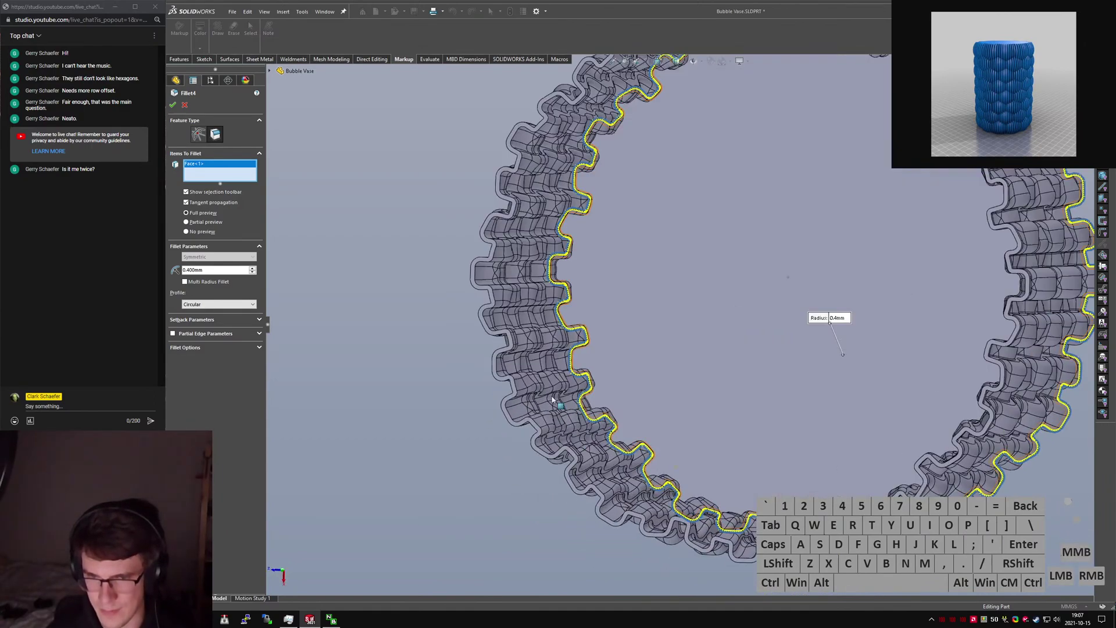
key(Return)
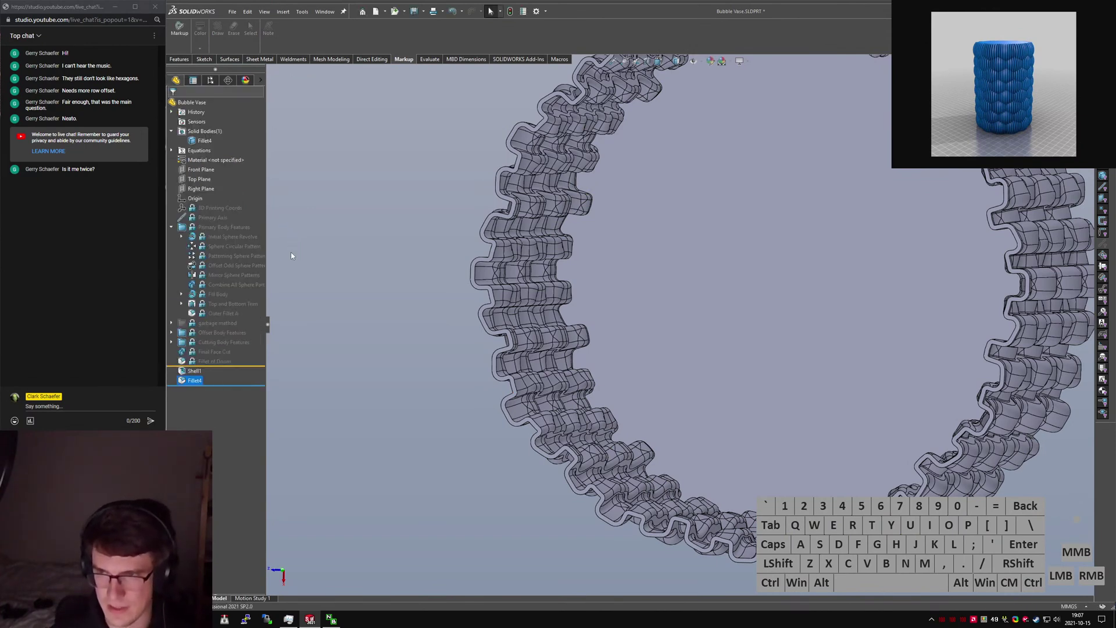
Uncheck Shell outward on Shell1 so the 0.800 mm wall shells inward, then clear selection.
click(195, 370)
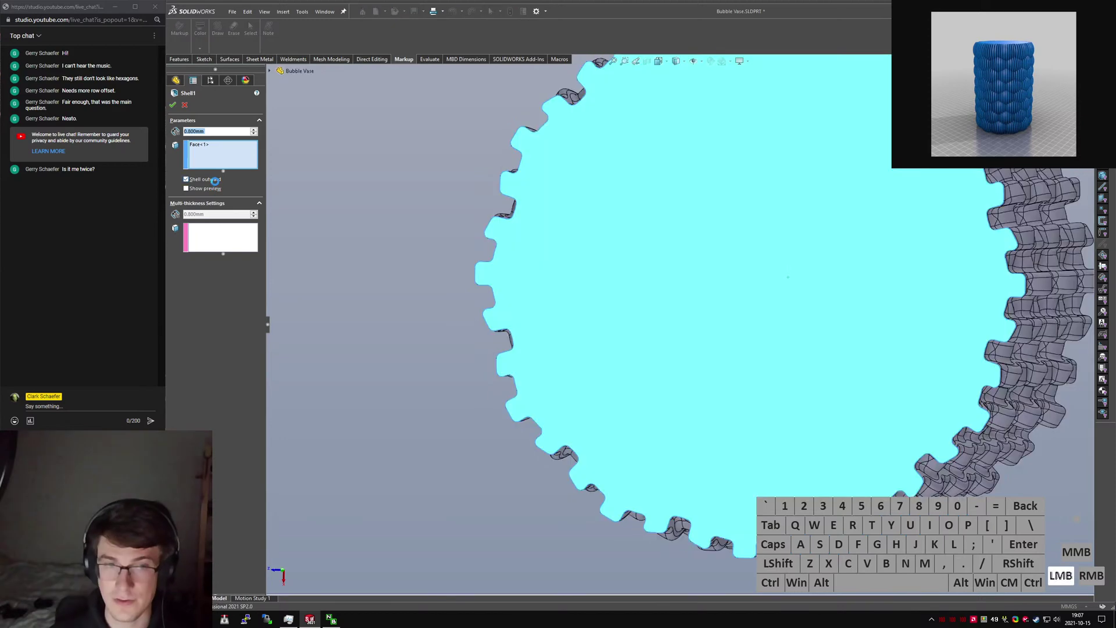
click(210, 180)
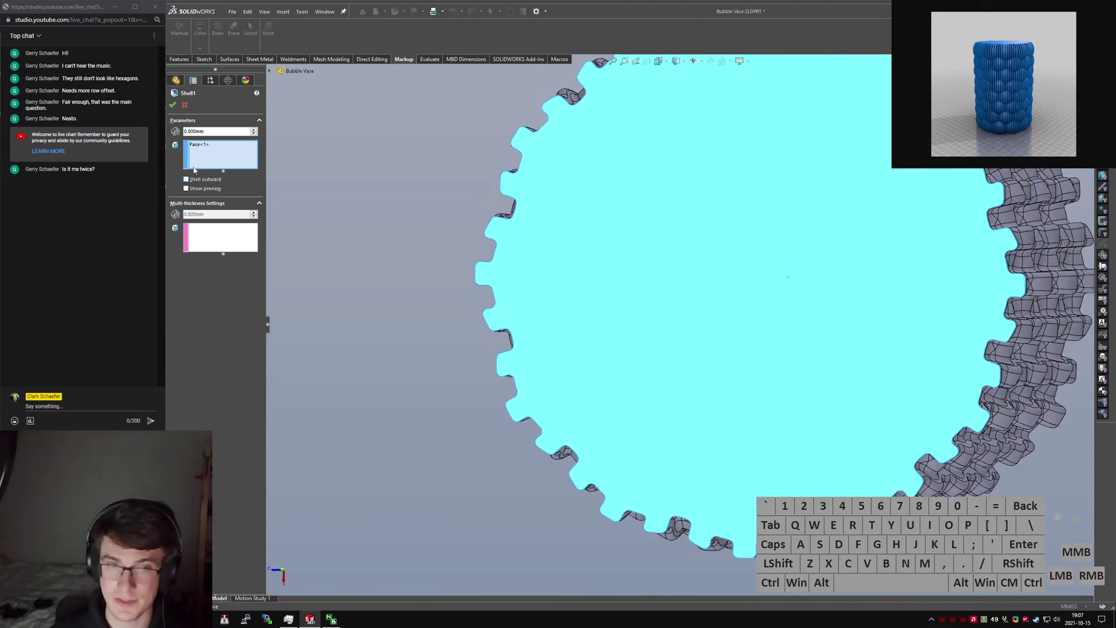
click(173, 106)
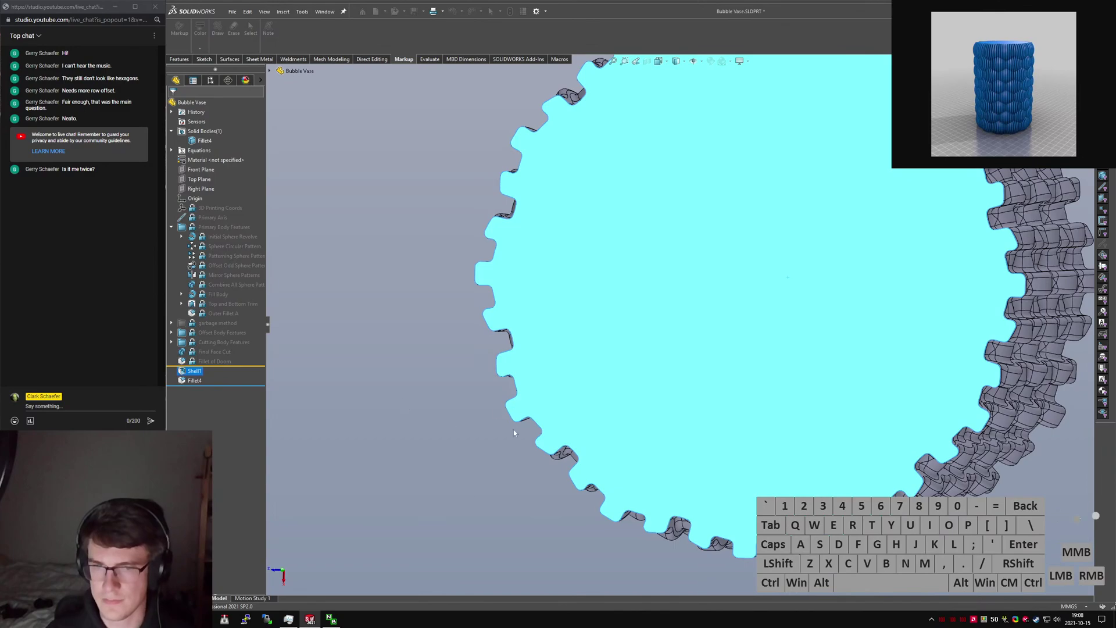
click(671, 416)
Orbit around the bubble vase to inspect it and select its body.
scroll(686, 401, up, 1)
middle_drag(691, 401, 726, 385)
scroll(730, 389, down, 7)
middle_click(730, 388)
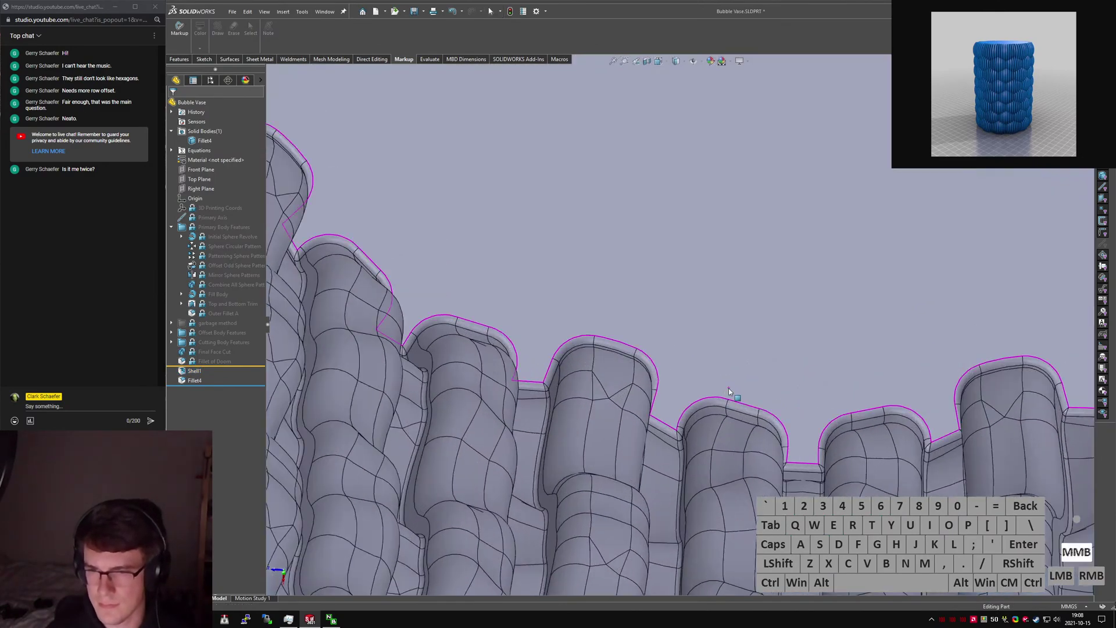
scroll(730, 388, up, 8)
middle_drag(723, 239, 663, 215)
scroll(674, 197, down, 3)
scroll(663, 215, up, 4)
click(726, 372)
middle_drag(727, 393, 736, 398)
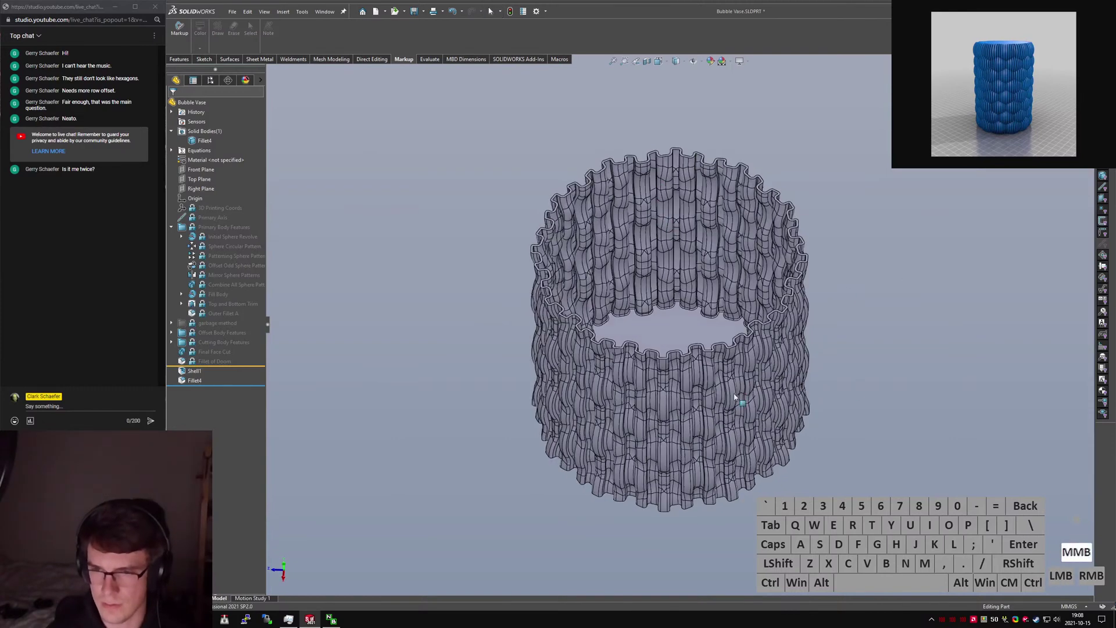
click(735, 397)
Launch Ultimaker Cura from the Windows search with 'cur'.
key(super)
text(cur)
key(Return)
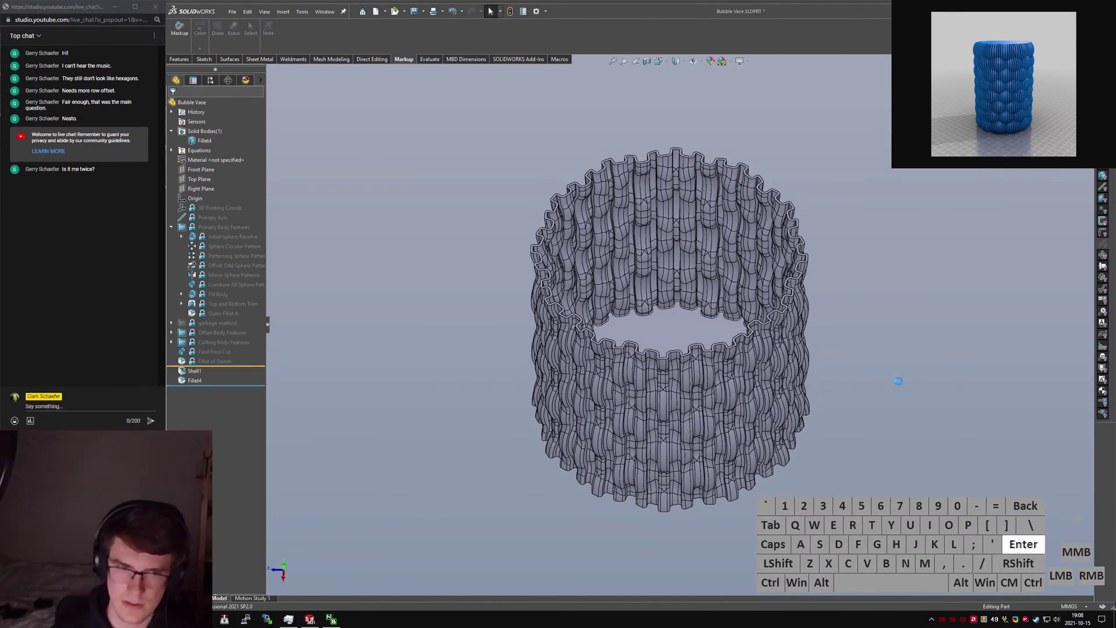
click(903, 283)
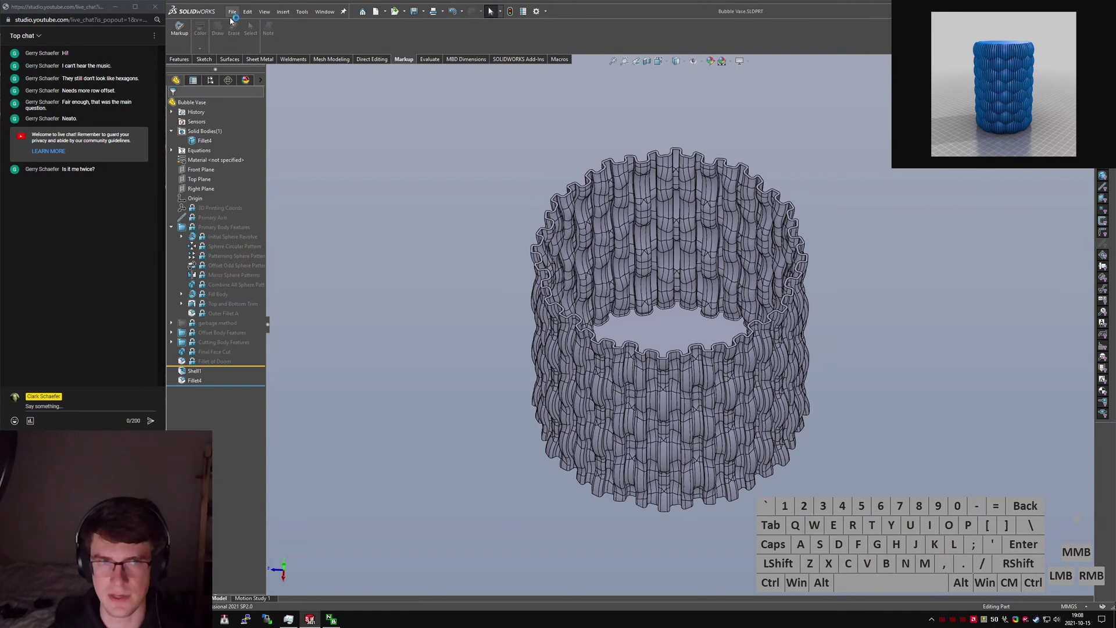
Save a copy of the vase as Bubble Vase STL, confirming the export, then switch to Cura.
click(230, 20)
click(259, 122)
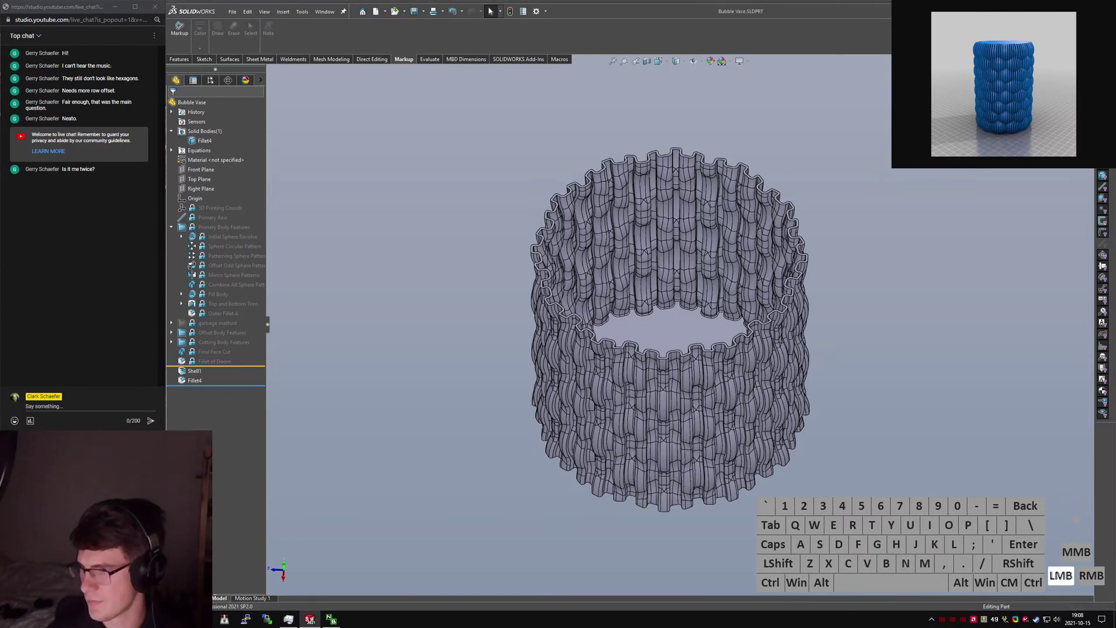
click(681, 250)
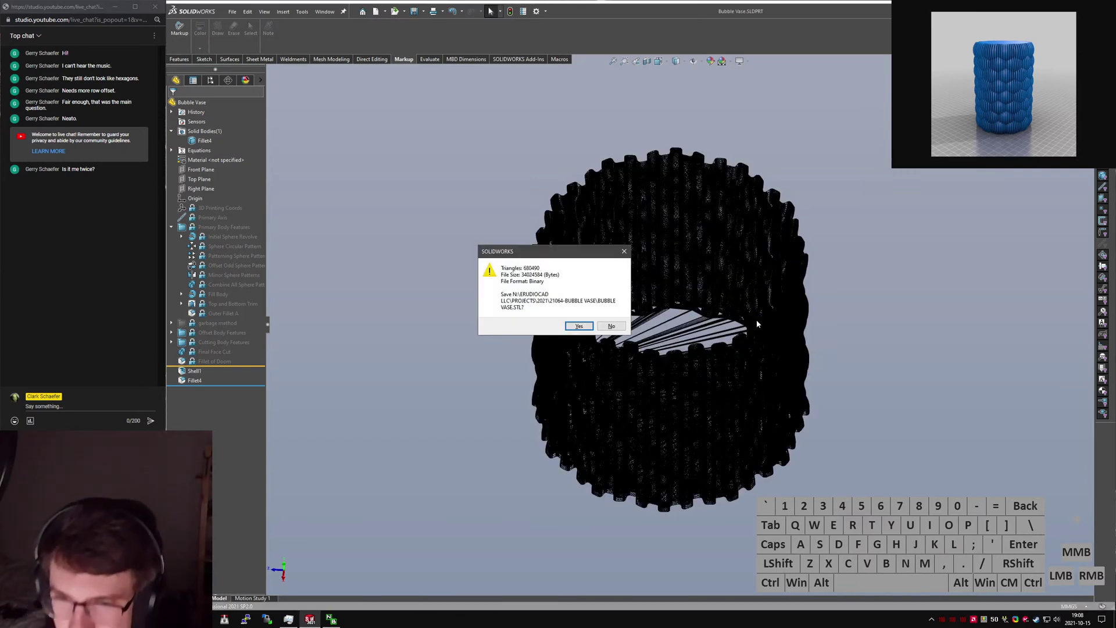
click(579, 326)
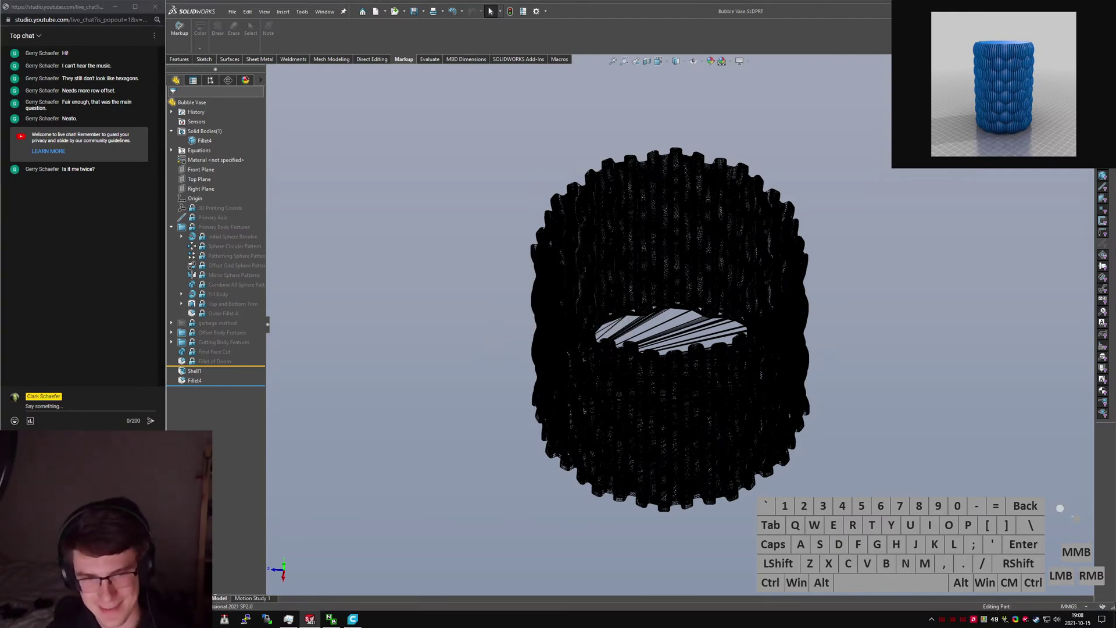
click(353, 618)
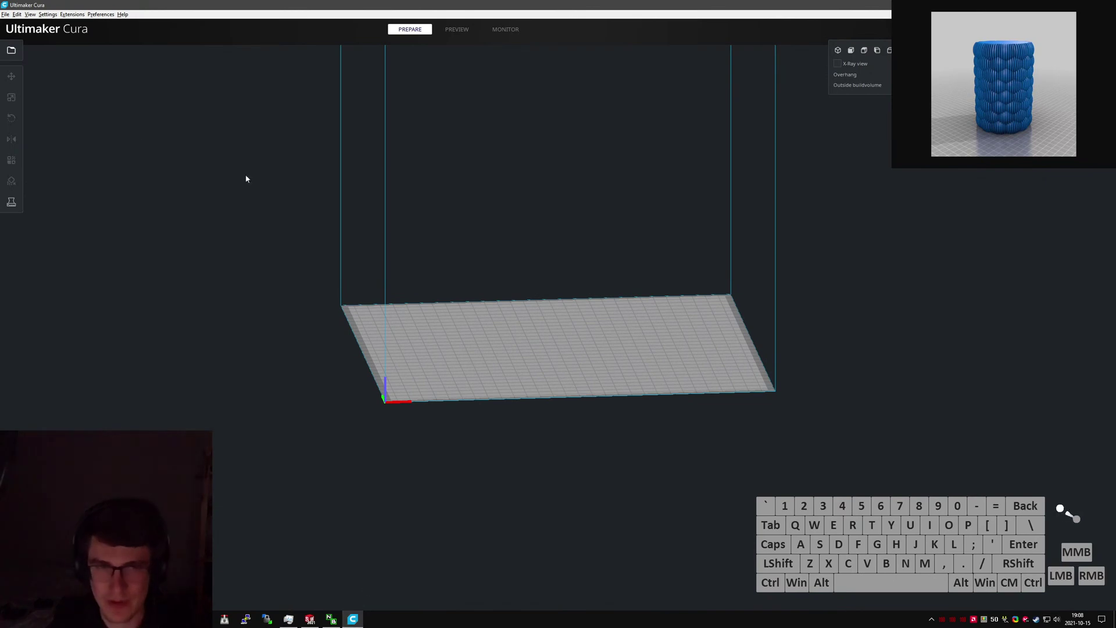
Load Bubble Vase.STL onto Cura's build plate through the Open File(s) dialog.
click(12, 50)
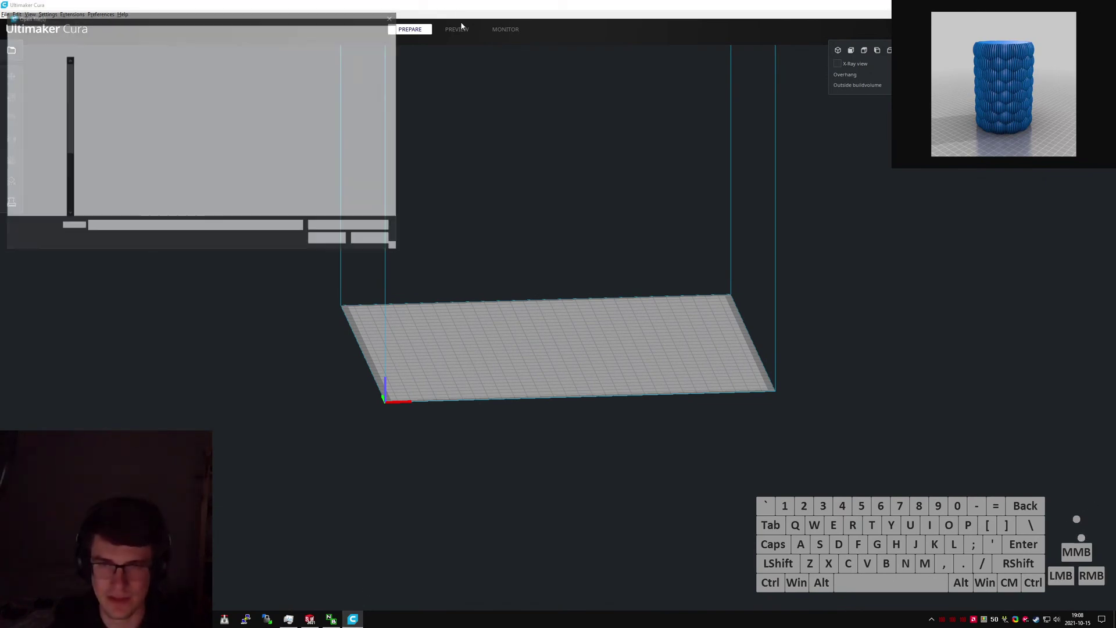
mouse_move(461, 6)
mouse_down()
mouse_move(669, 195)
mouse_move(945, 316)
mouse_move(957, 300)
mouse_move(446, 8)
mouse_up()
click(177, 54)
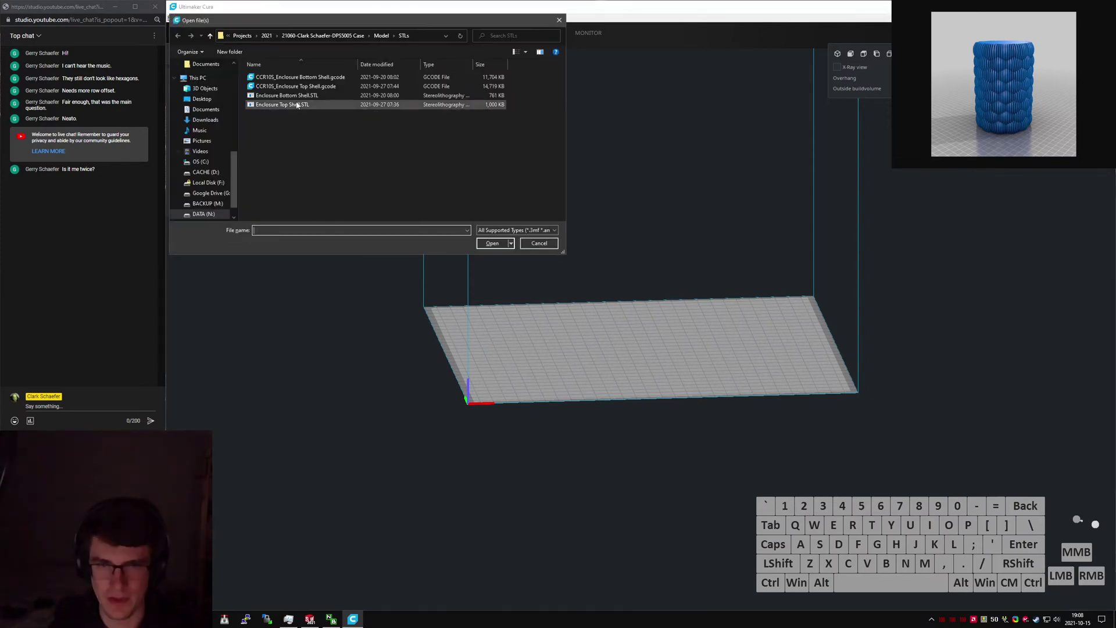
drag(355, 26, 0, 87)
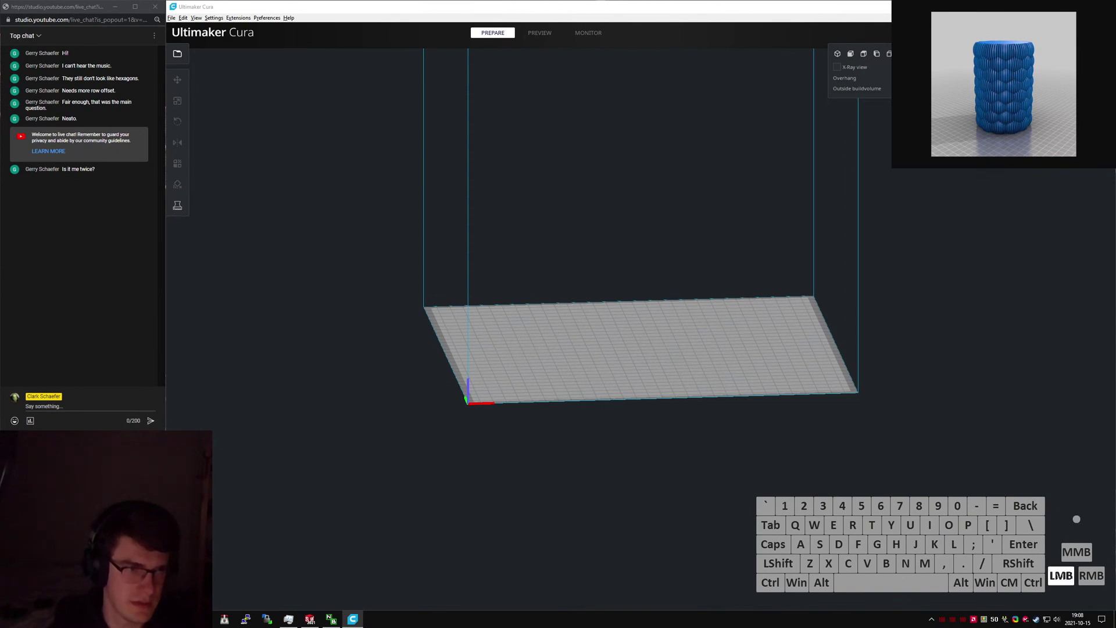
click(0, 211)
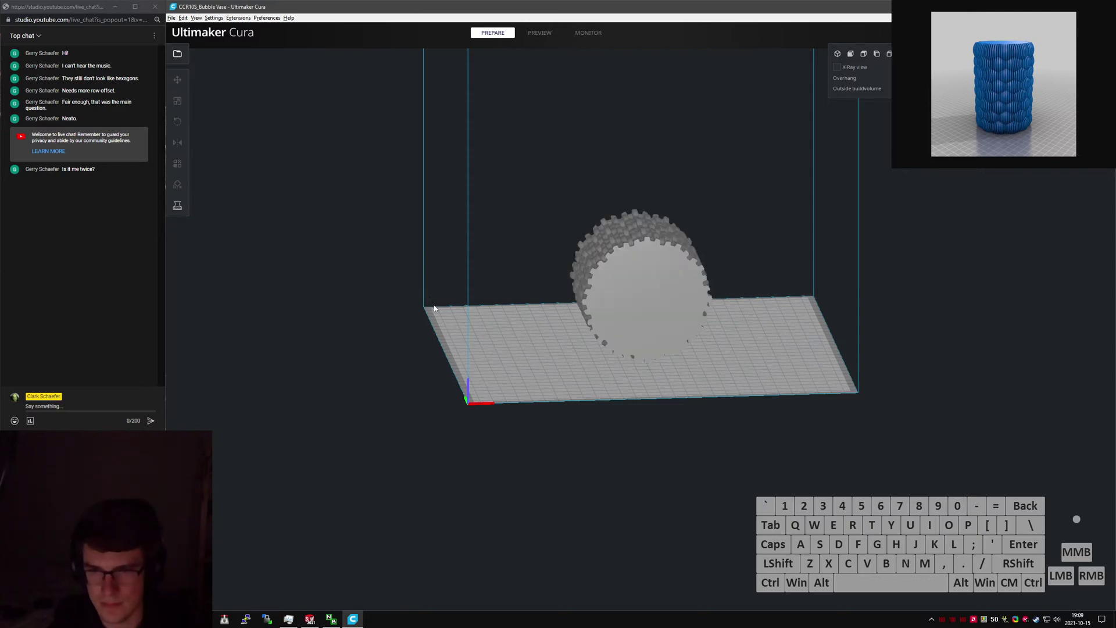
Rotate the vase 90° with the rotate tool so it stands upright.
right_drag(639, 294, 639, 294)
right_drag(716, 336, 668, 301)
scroll(753, 334, up, 4)
click(701, 277)
key(r)
click(656, 176)
click(858, 308)
Slice the vase, orbit around it to inspect the ribs, and bring up Task Manager.
scroll(668, 310, up, 3)
scroll(668, 310, down, 3)
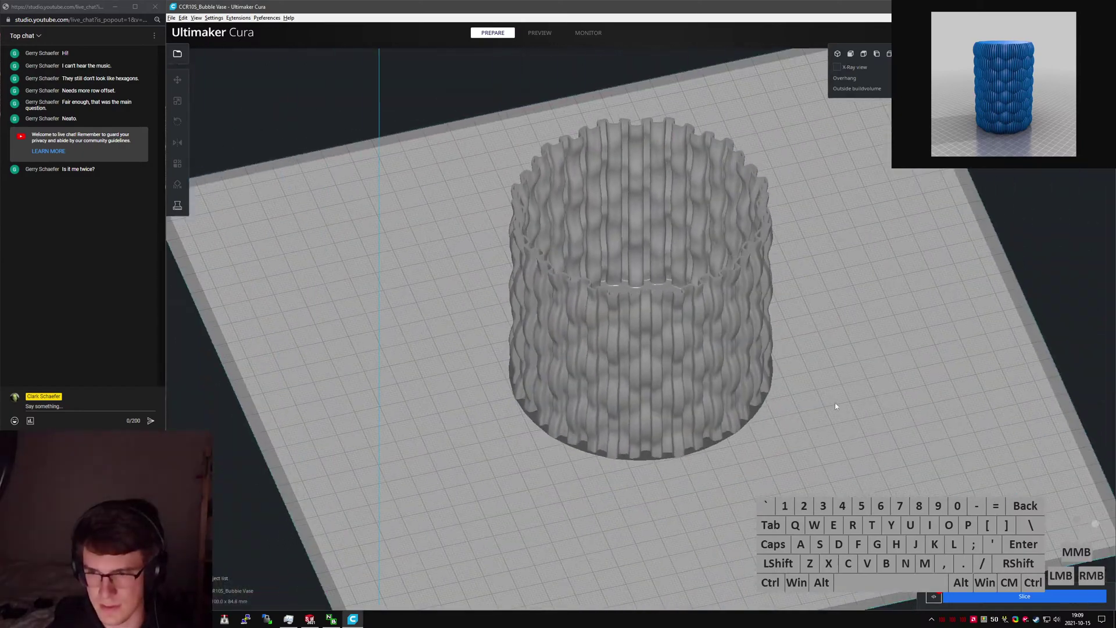
click(965, 599)
right_drag(861, 437, 700, 445)
scroll(688, 492, up, 3)
scroll(710, 444, down, 8)
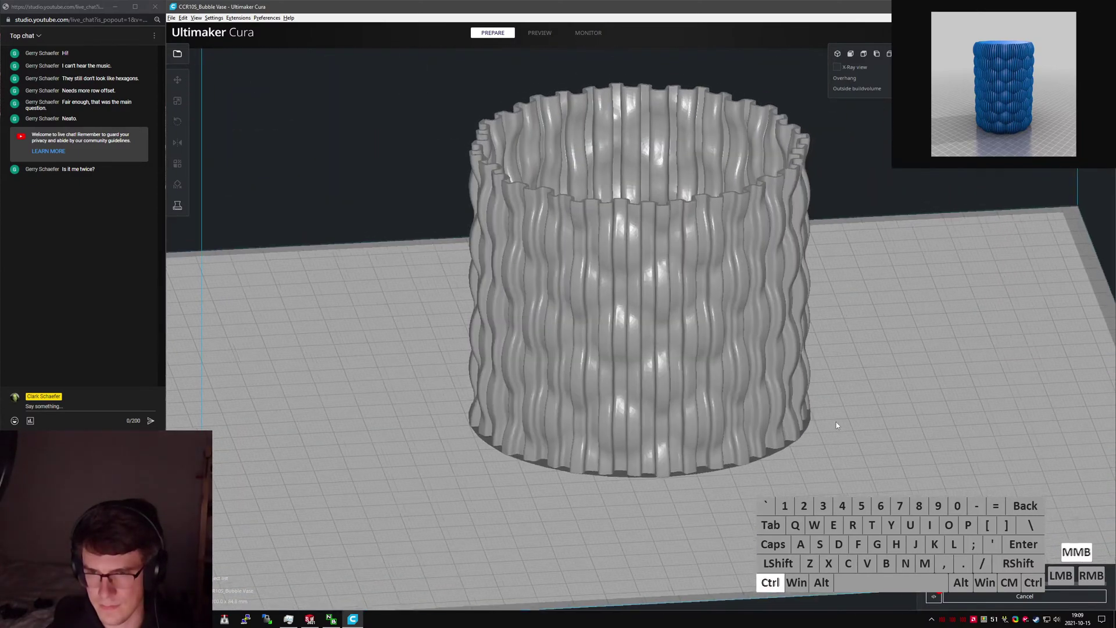
ctrl+middle_drag(836, 422, 819, 441)
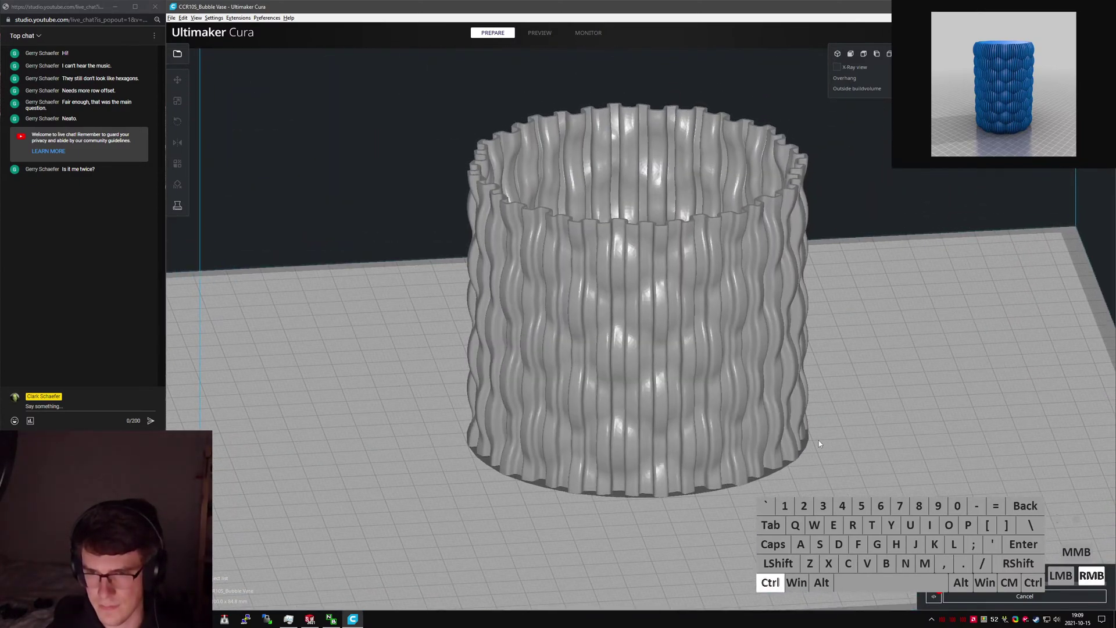
scroll(816, 440, up, 7)
right_drag(818, 441, 544, 457)
scroll(890, 443, down, 7)
ctrl+middle_drag(622, 449, 580, 473)
right_drag(580, 472, 779, 472)
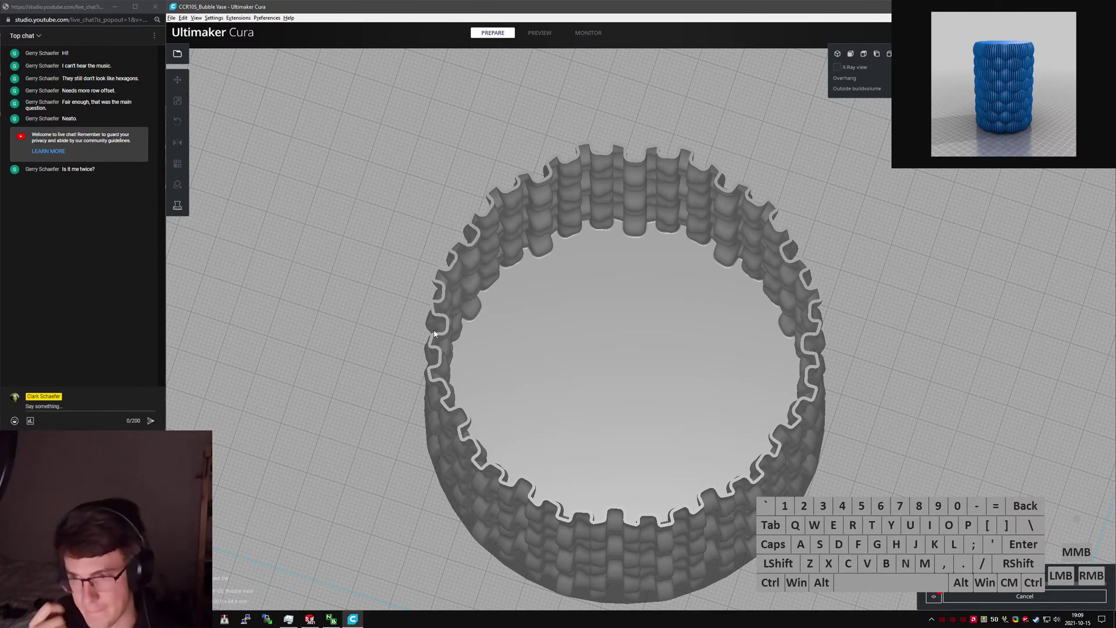
key(ctrl+shift+Escape)
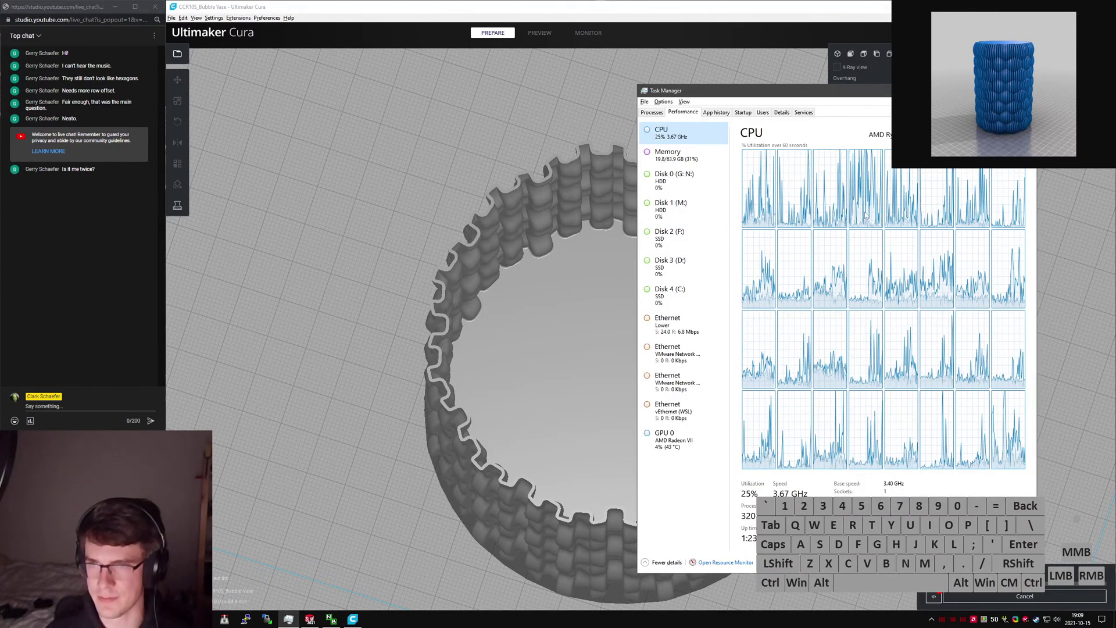
Change Task Manager's CPU graph to Overall utilization, then minimize it back to Cura.
right_click(837, 214)
mouse_move(865, 221)
click(966, 222)
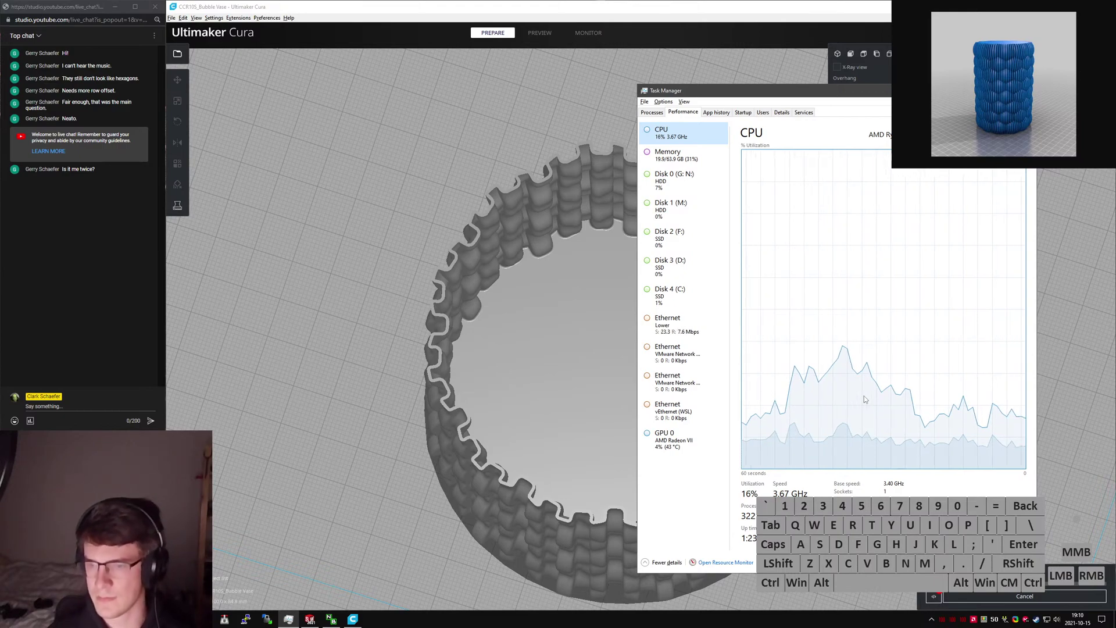
click(987, 90)
right_drag(799, 469, 788, 402)
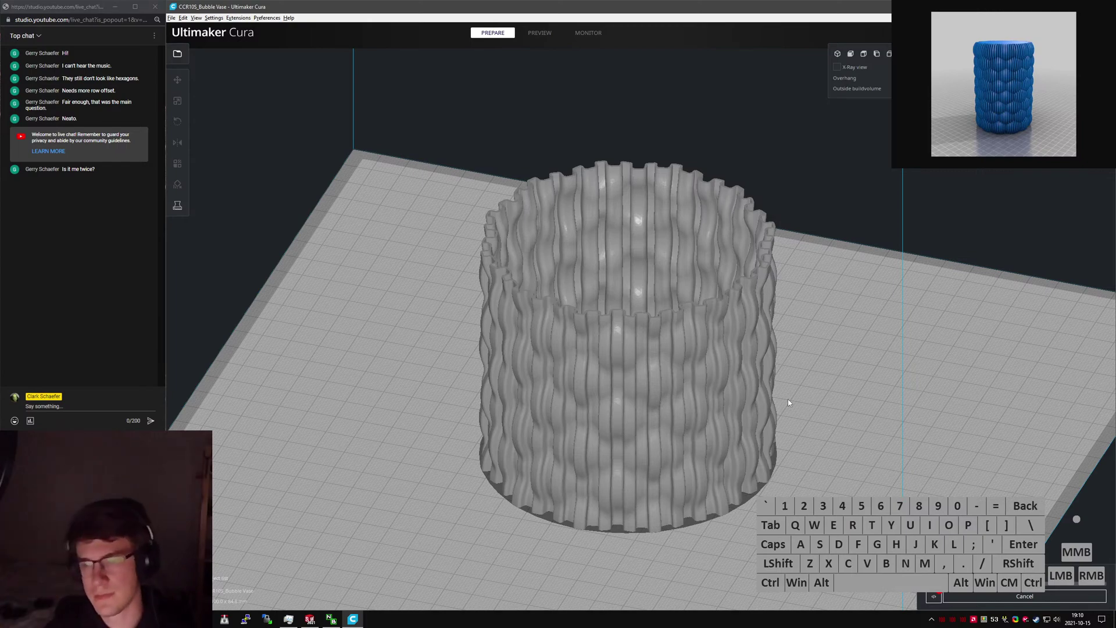
Orbit and zoom around the vase while slicing finishes, then switch to Preview.
mouse_move(789, 402)
right_down()
mouse_move(830, 407)
mouse_move(783, 391)
right_up()
scroll(777, 407, up, 6)
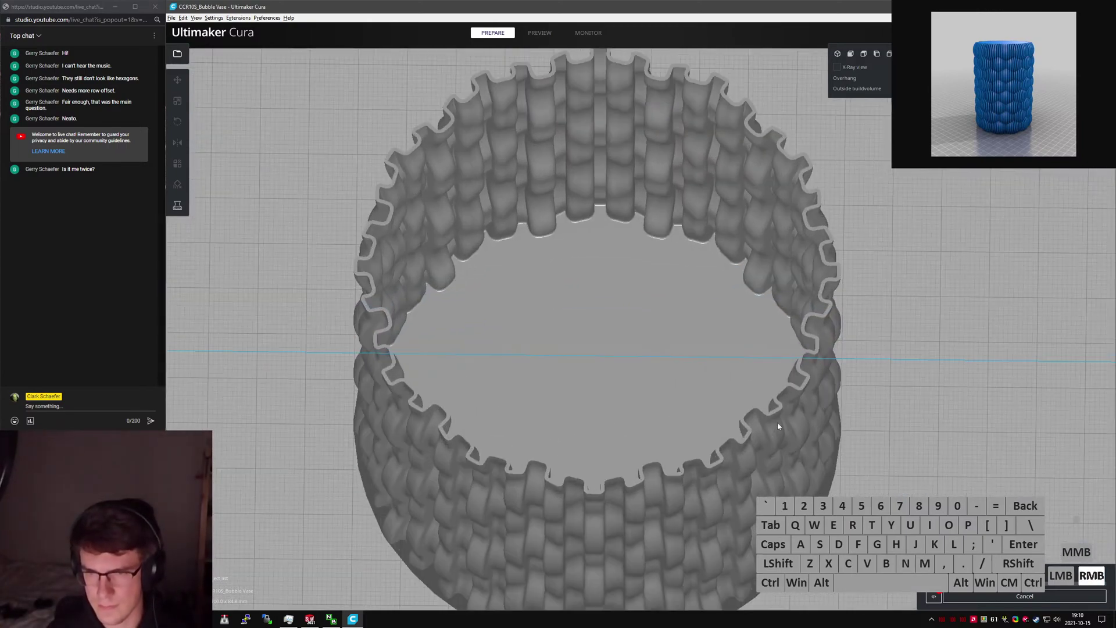
scroll(773, 398, up, 8)
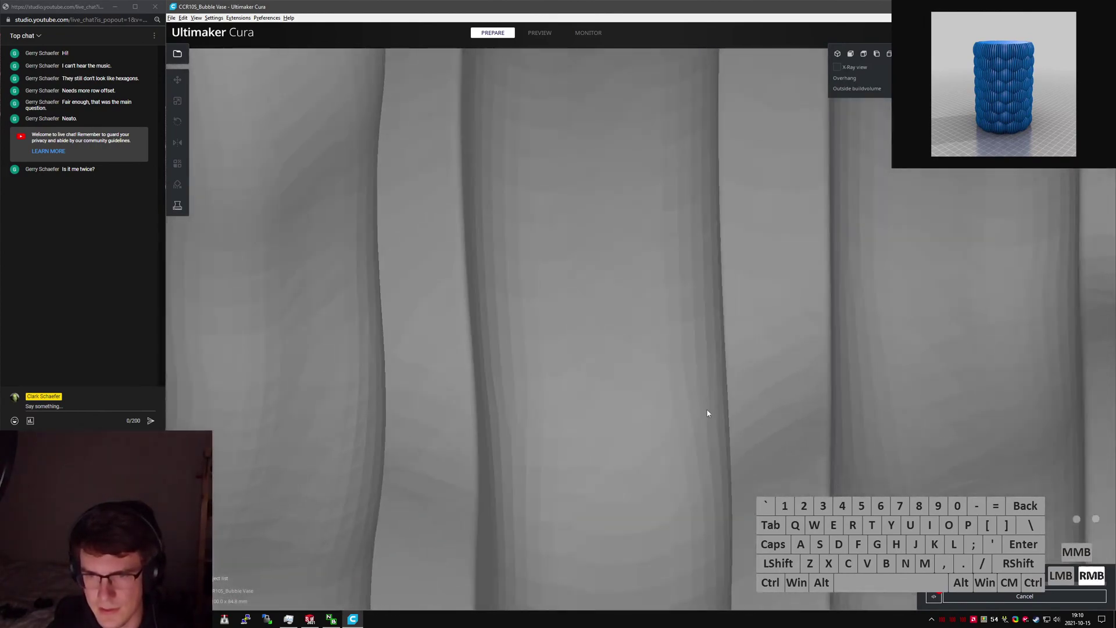
right_drag(707, 413, 580, 452)
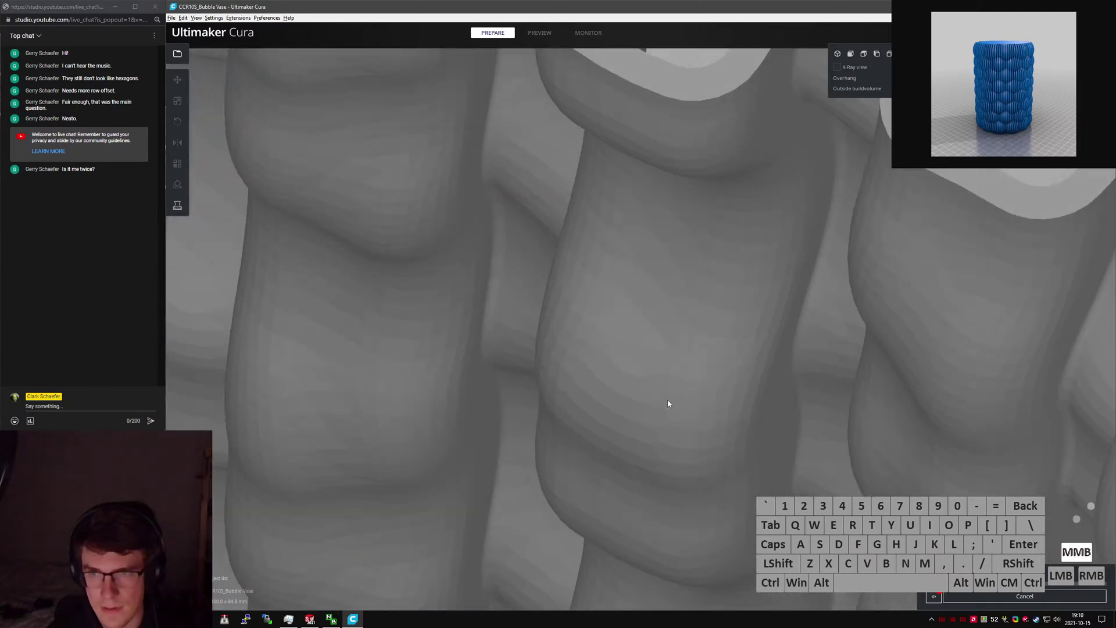
mouse_move(667, 399)
right_down()
mouse_move(627, 427)
mouse_move(751, 380)
mouse_move(771, 358)
right_up()
scroll(746, 384, down, 10)
click(877, 253)
right_drag(877, 253, 938, 291)
scroll(940, 292, down, 3)
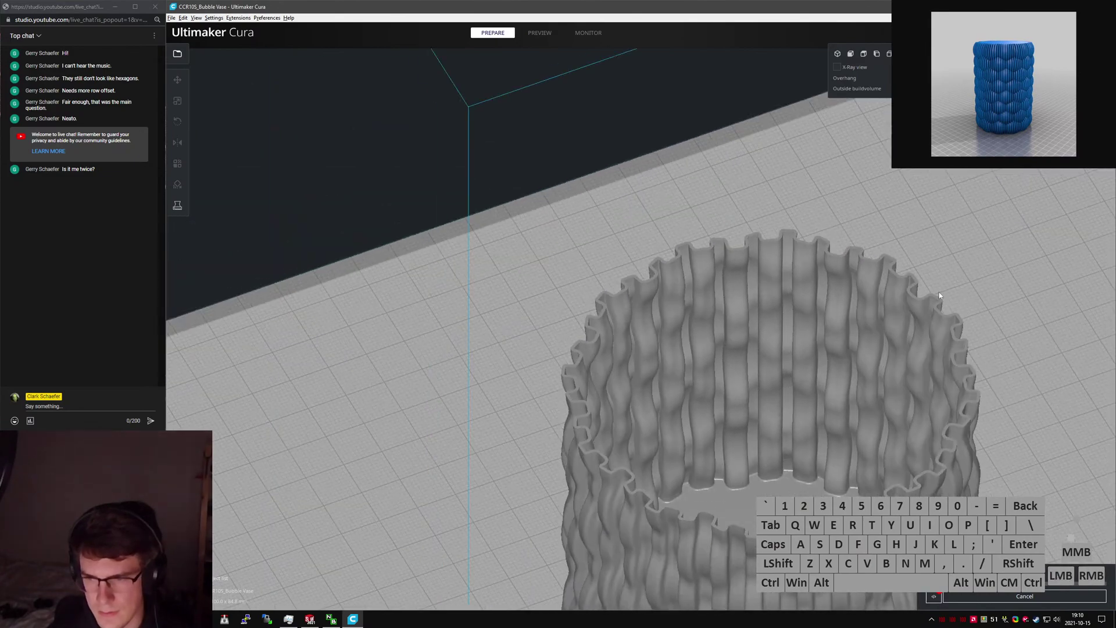
middle_drag(934, 300, 794, 187)
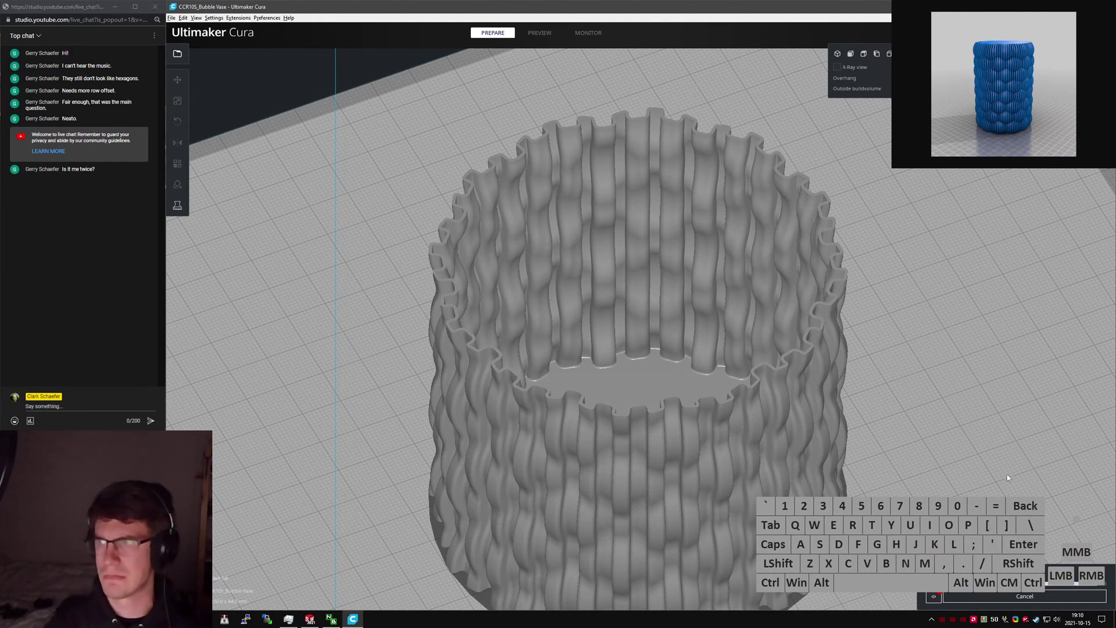
right_drag(972, 467, 902, 417)
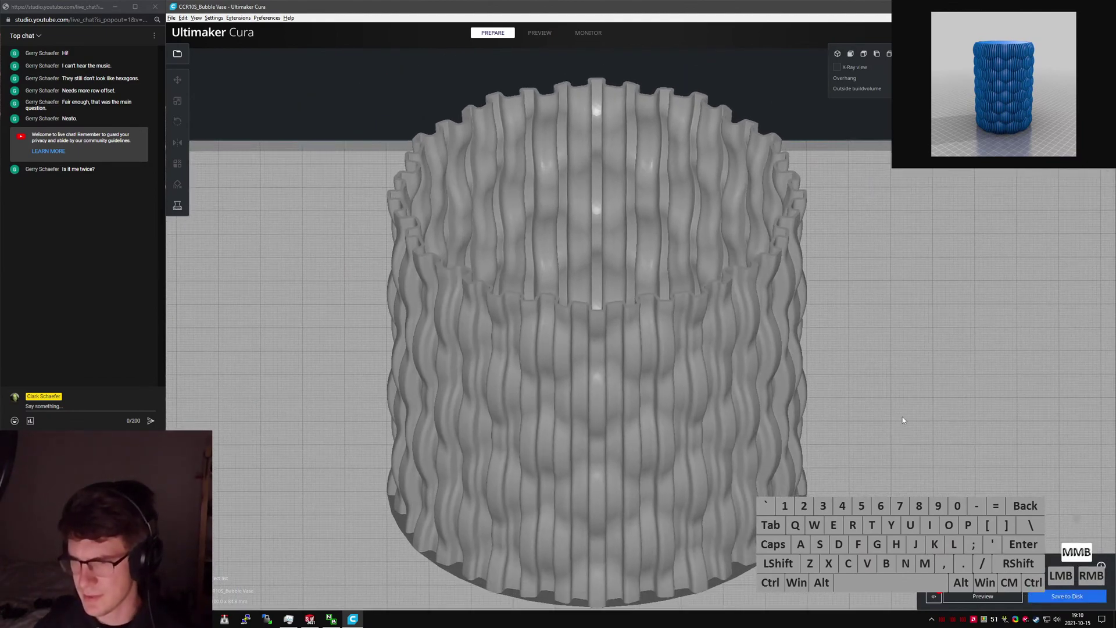
click(1004, 598)
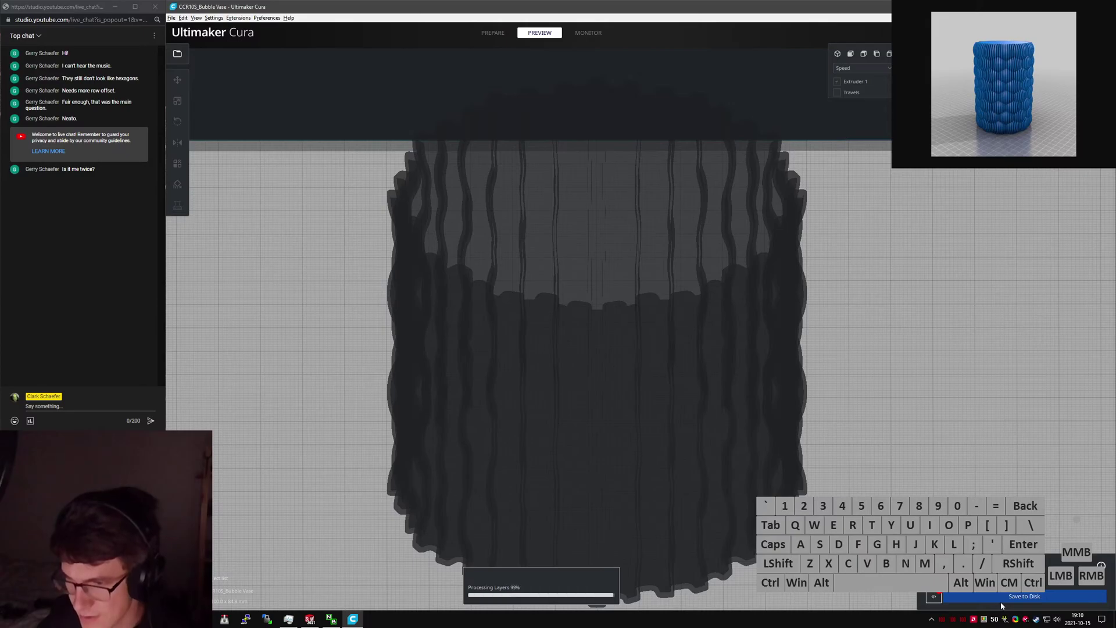
Orbit the layer preview, start Save to Disk for CCR105_Bubble Vase.gcode, and launch File Explorer.
right_drag(891, 413, 809, 500)
right_drag(721, 149, 825, 331)
click(1002, 597)
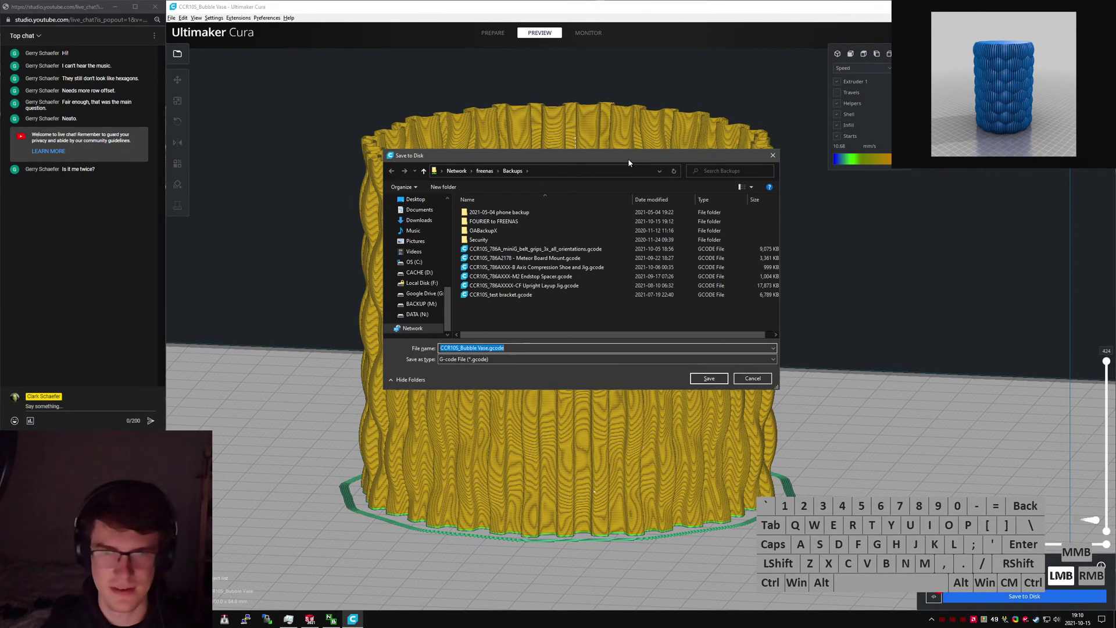
drag(497, 140, 0, 128)
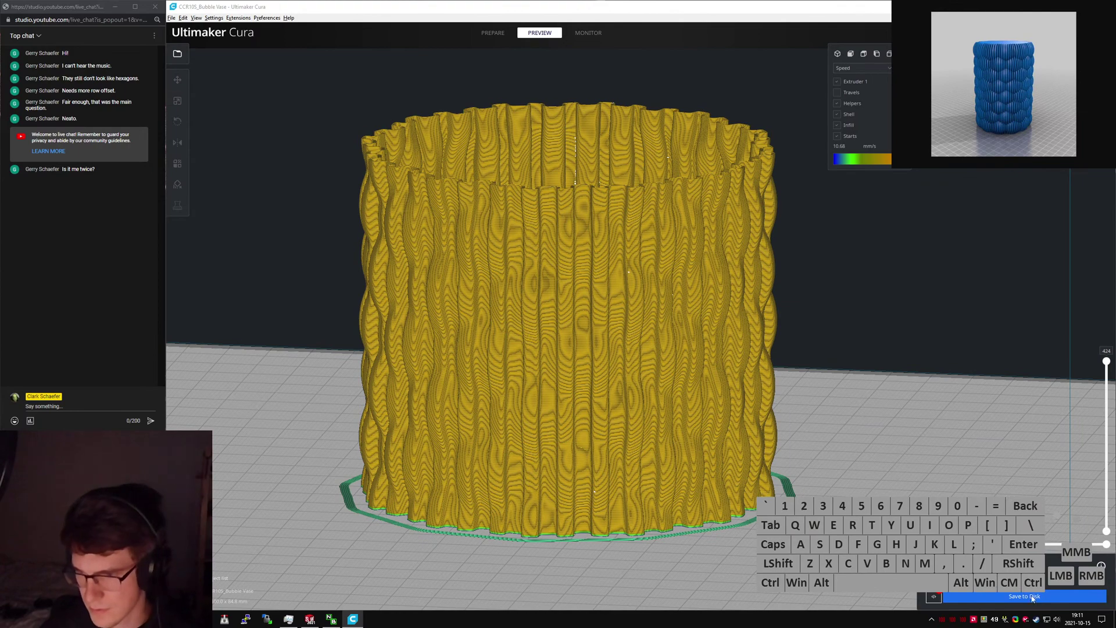
key(super+e)
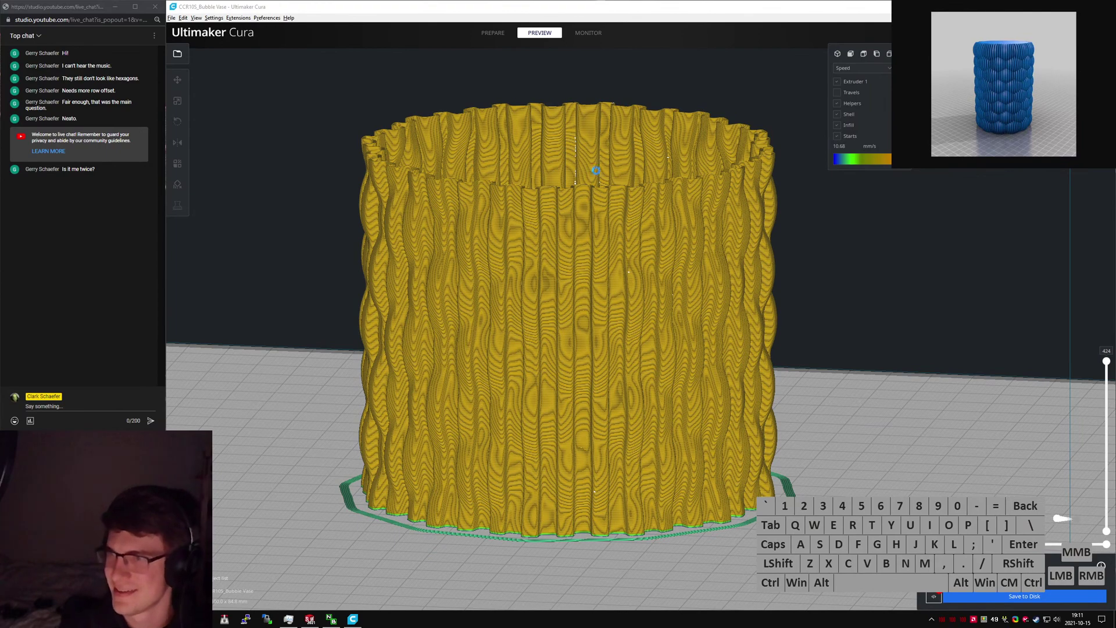
Finish saving CCR105_Bubble Vase.gcode into 21064-Bubble Vase and drag that folder window on screen.
click(310, 619)
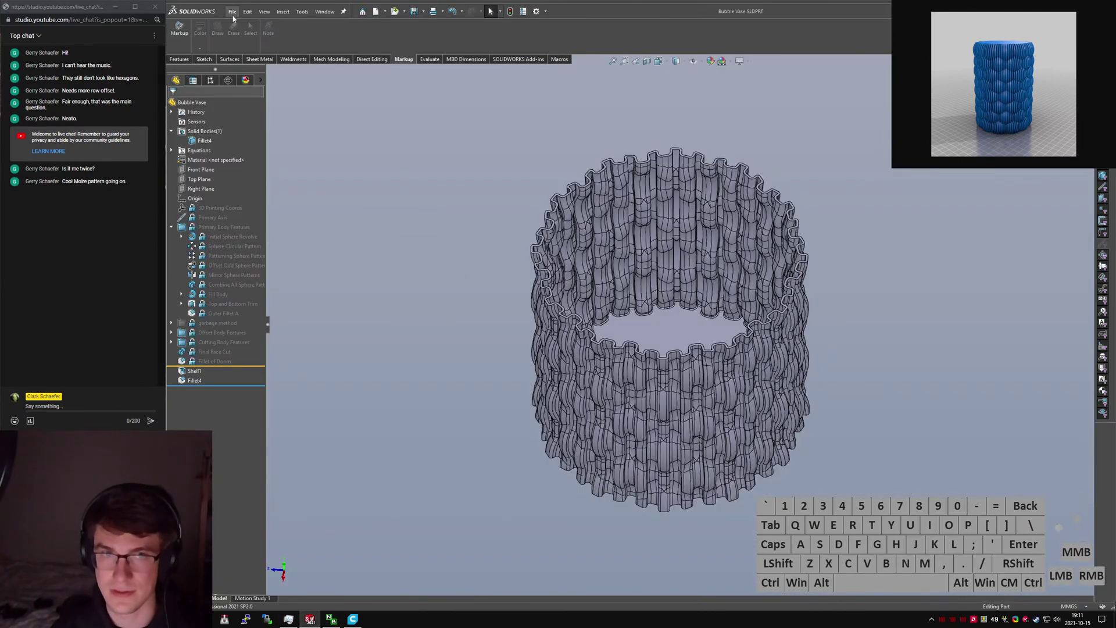
click(488, 170)
click(169, 58)
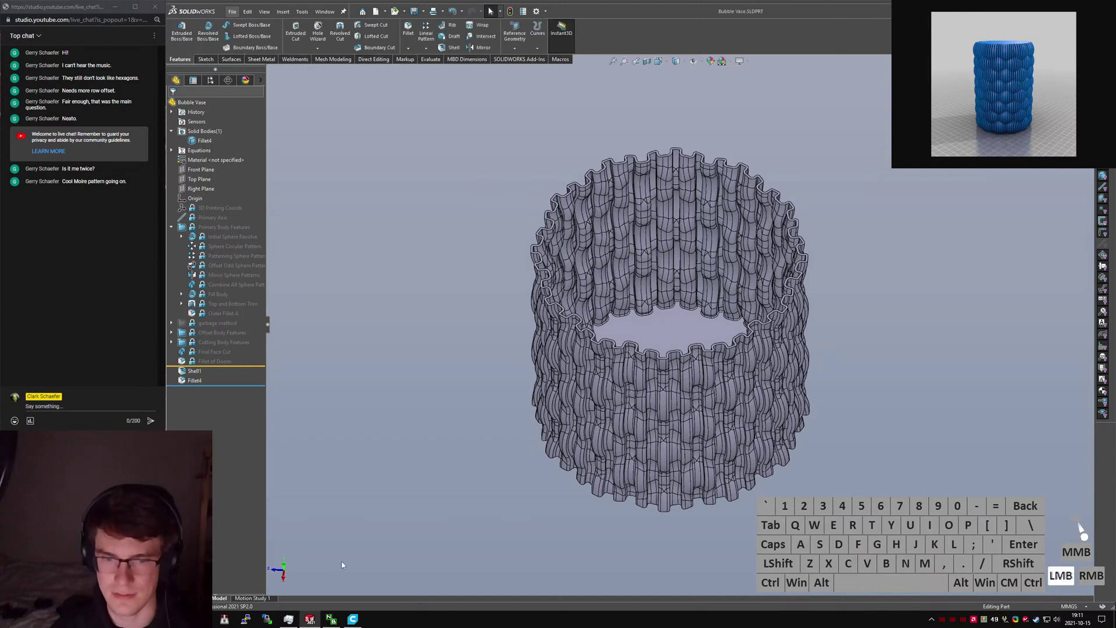
click(352, 619)
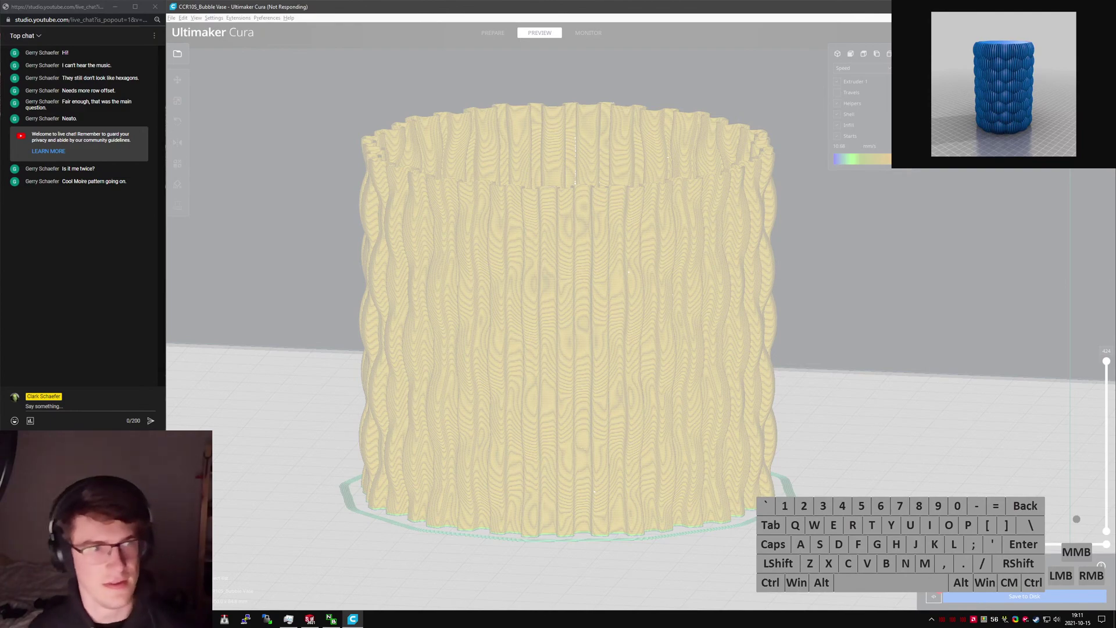
ctrl+scroll(83, 233, down, 1)
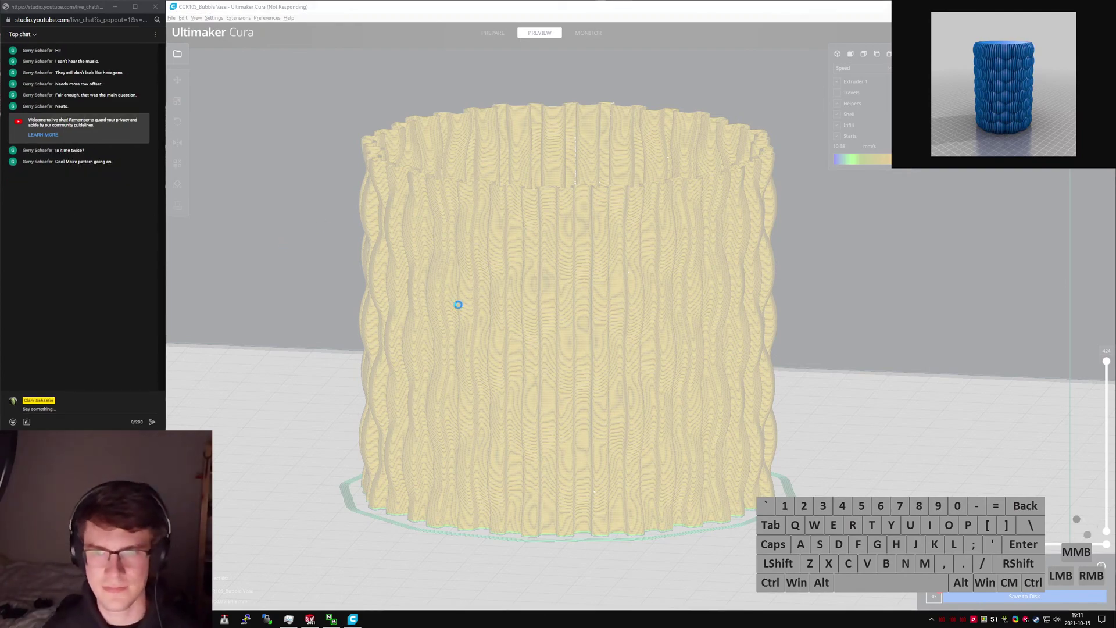
scroll(549, 367, up, 10)
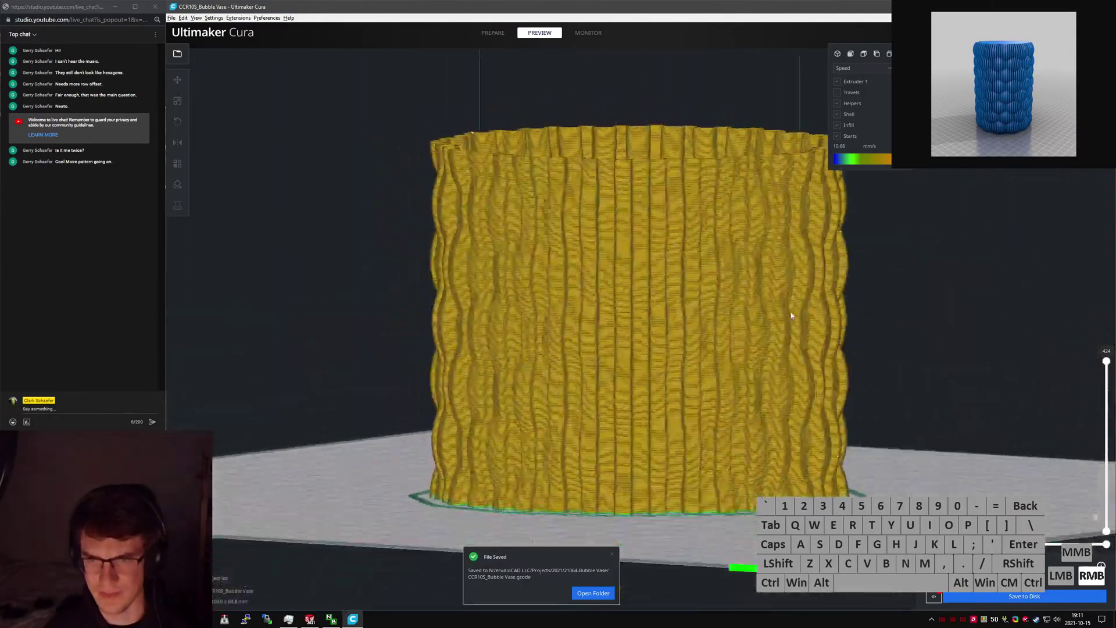
scroll(594, 333, up, 3)
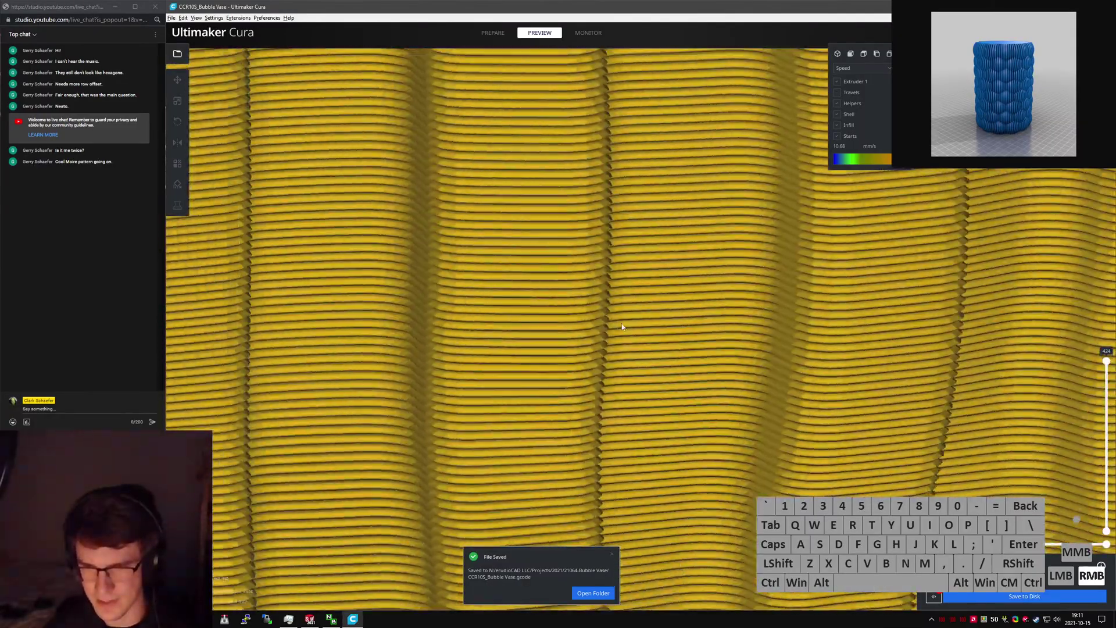
scroll(610, 343, down, 6)
scroll(611, 347, down, 5)
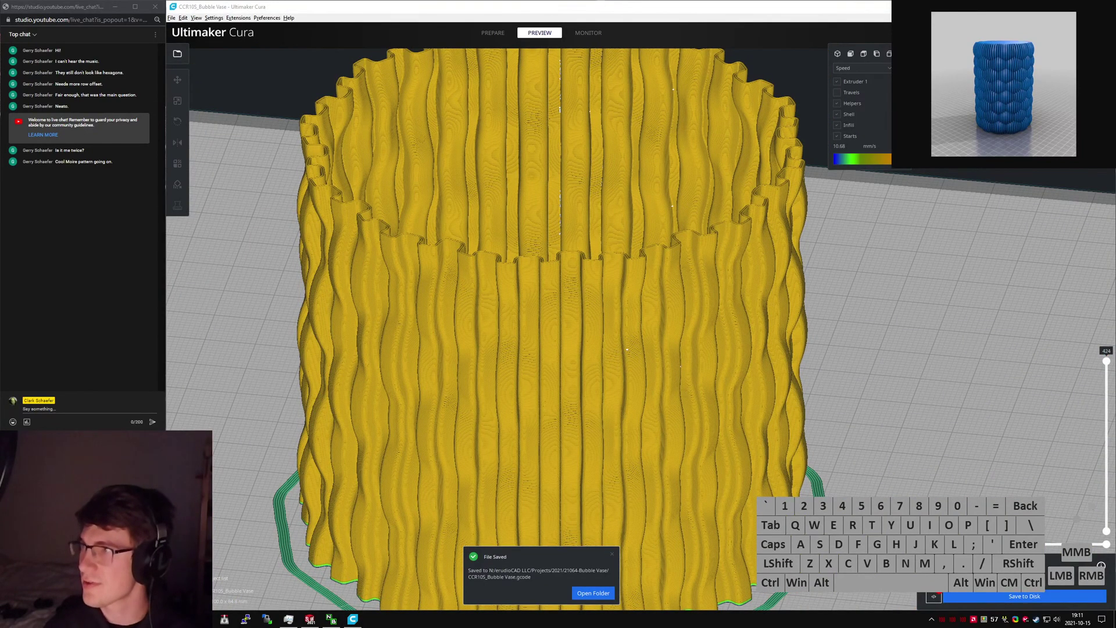
drag(1115, 134, 513, 132)
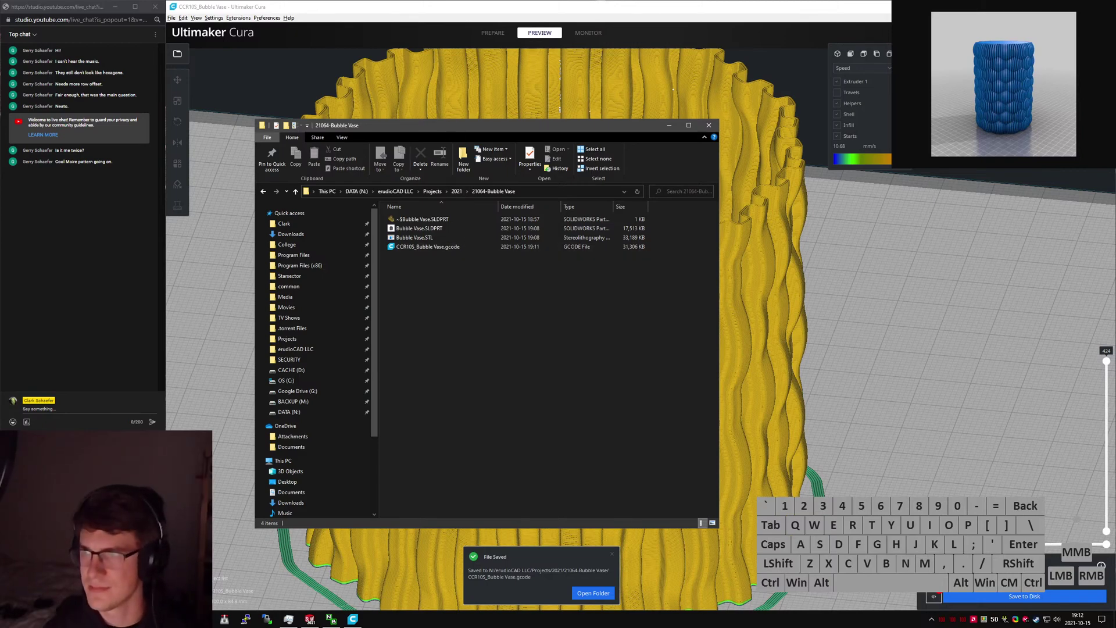
Minimize Cura and SolidWorks to leave the project folder in view.
click(762, 11)
click(1049, 7)
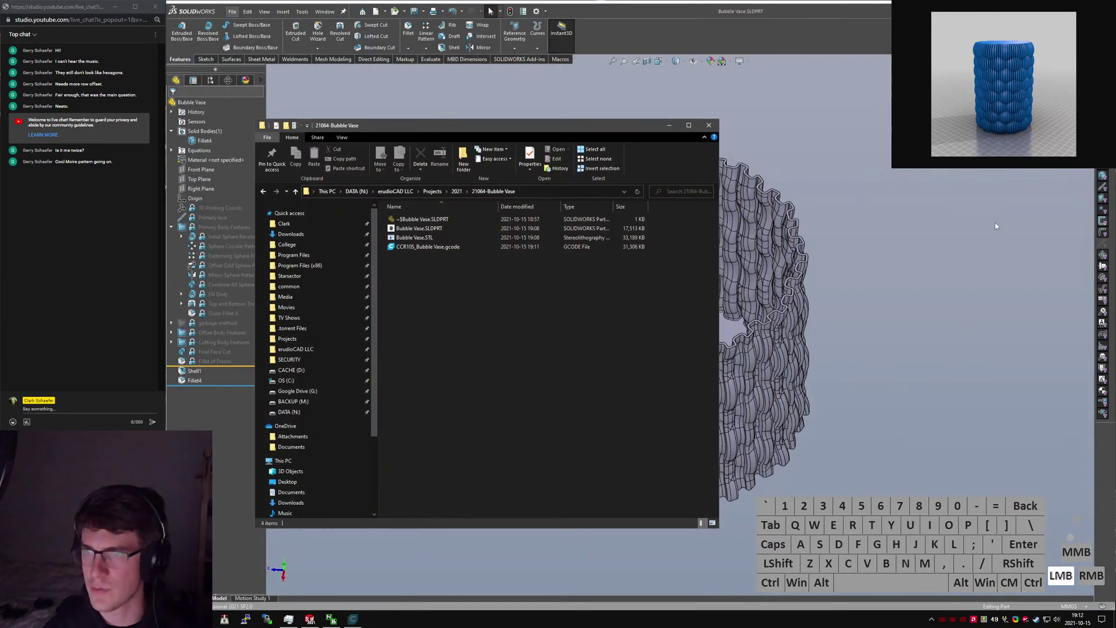
click(1050, 7)
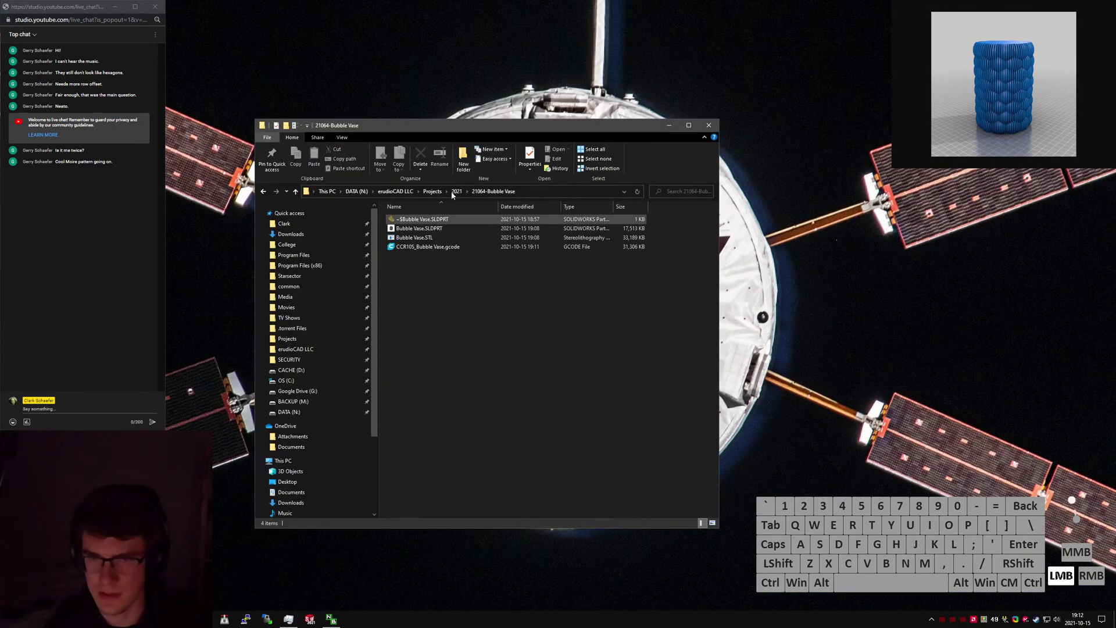
click(468, 129)
click(669, 126)
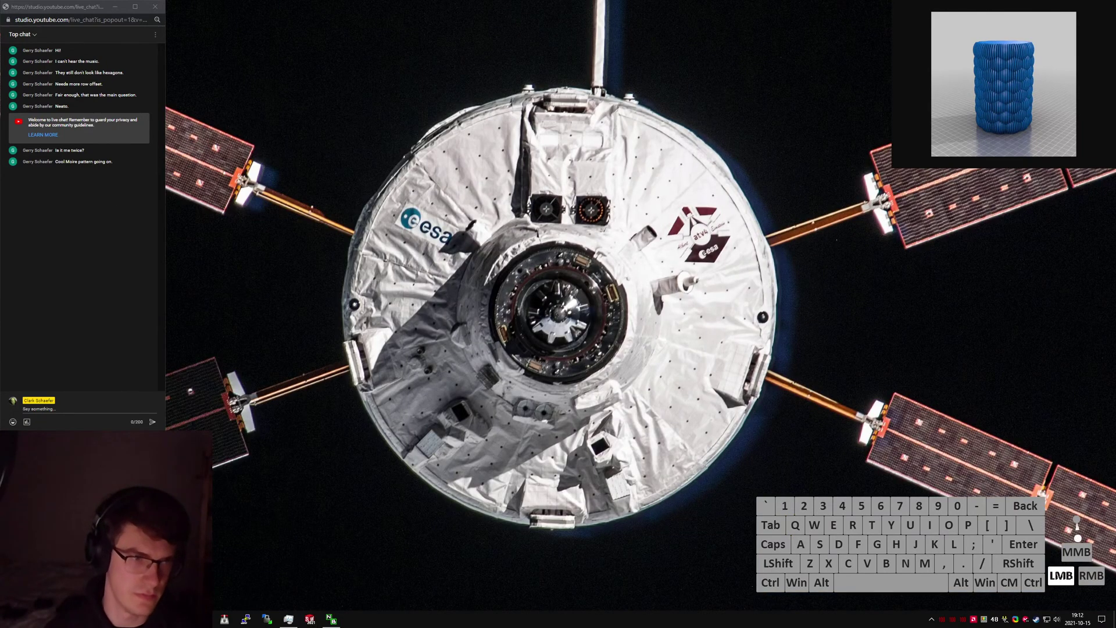
Rename the Bubble Vase project folder to include the client's name.
click(1095, 513)
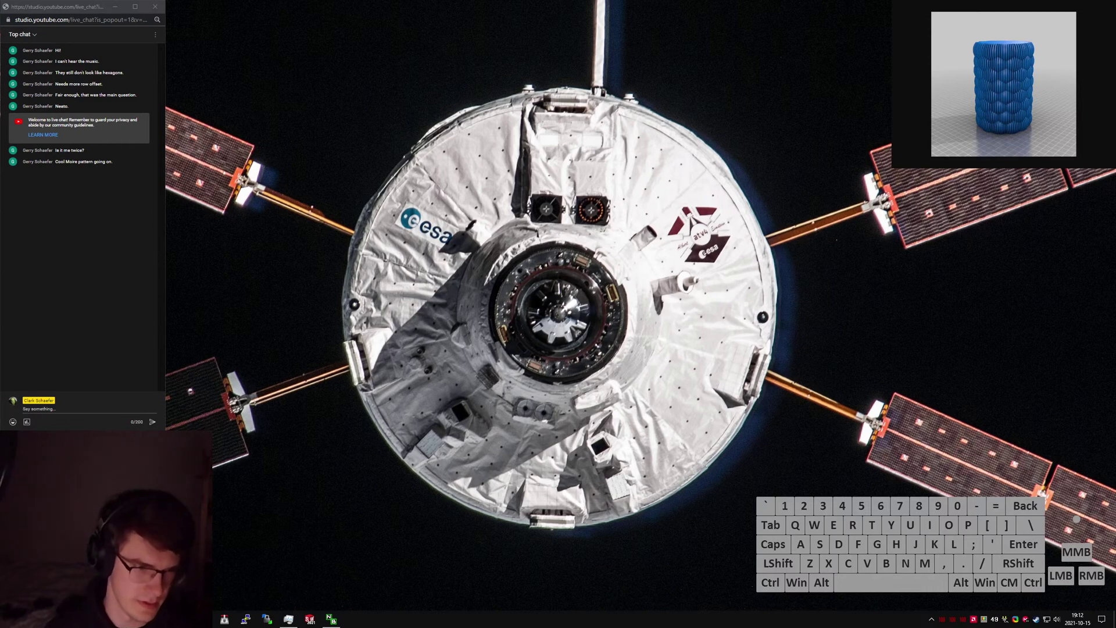
click(1095, 513)
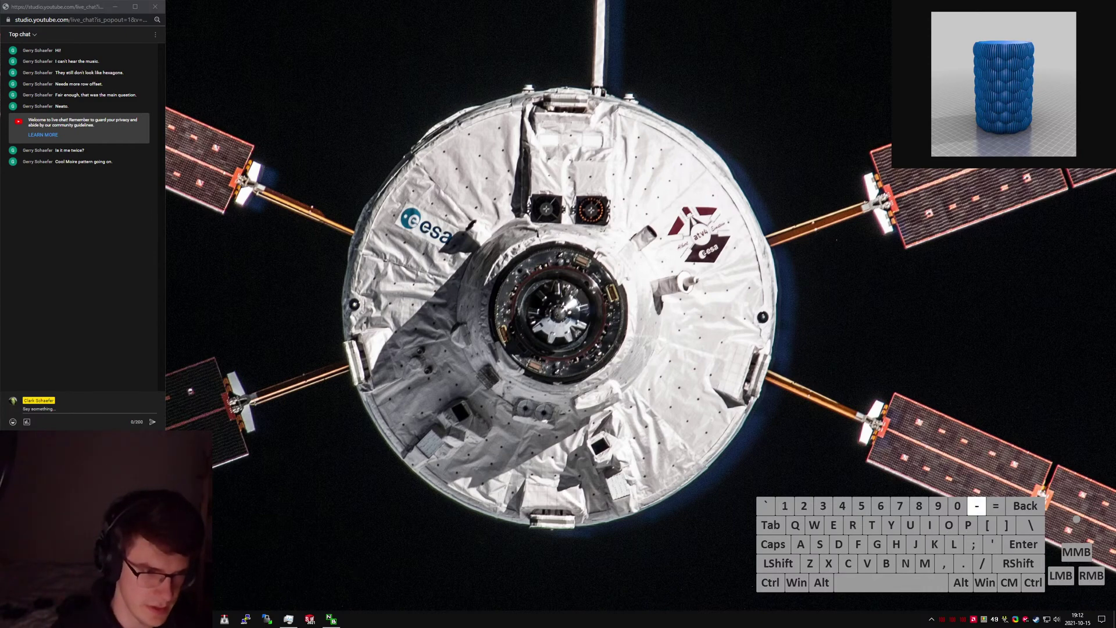
key(space)
key(Return)
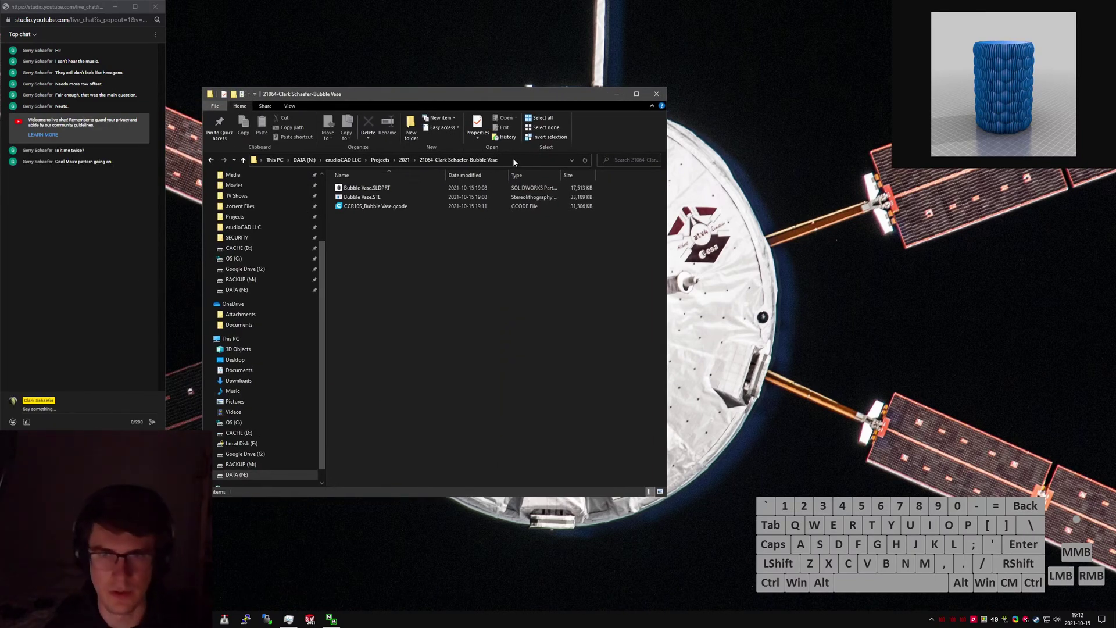
Open Bubble Vase.SLDPRT in SolidWorks and restore the Explorer window to a centred size.
double_click(386, 187)
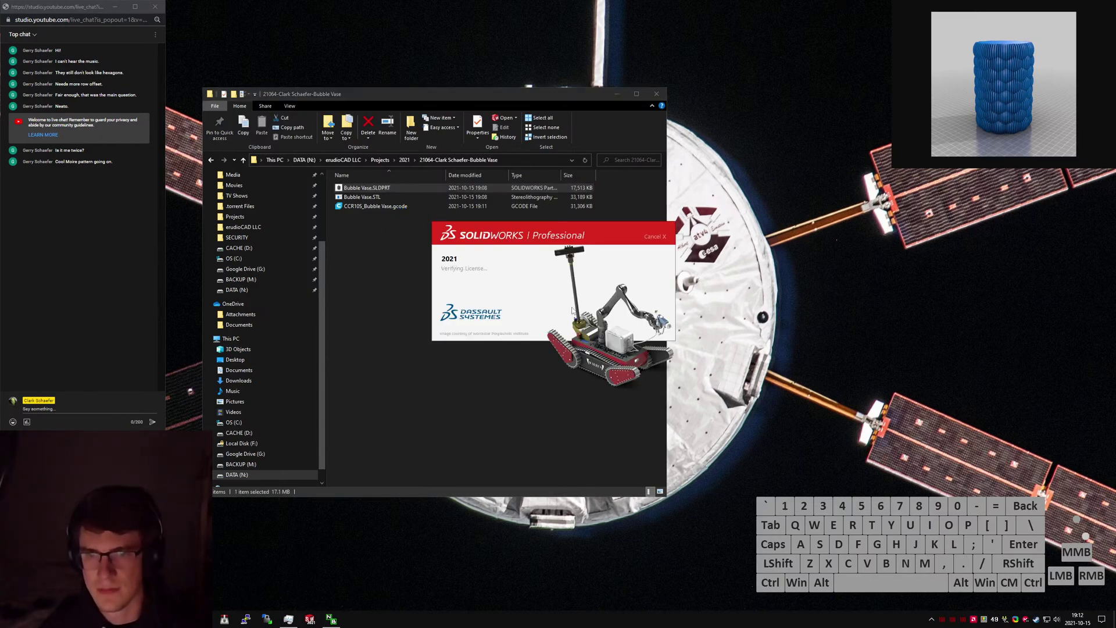
click(637, 93)
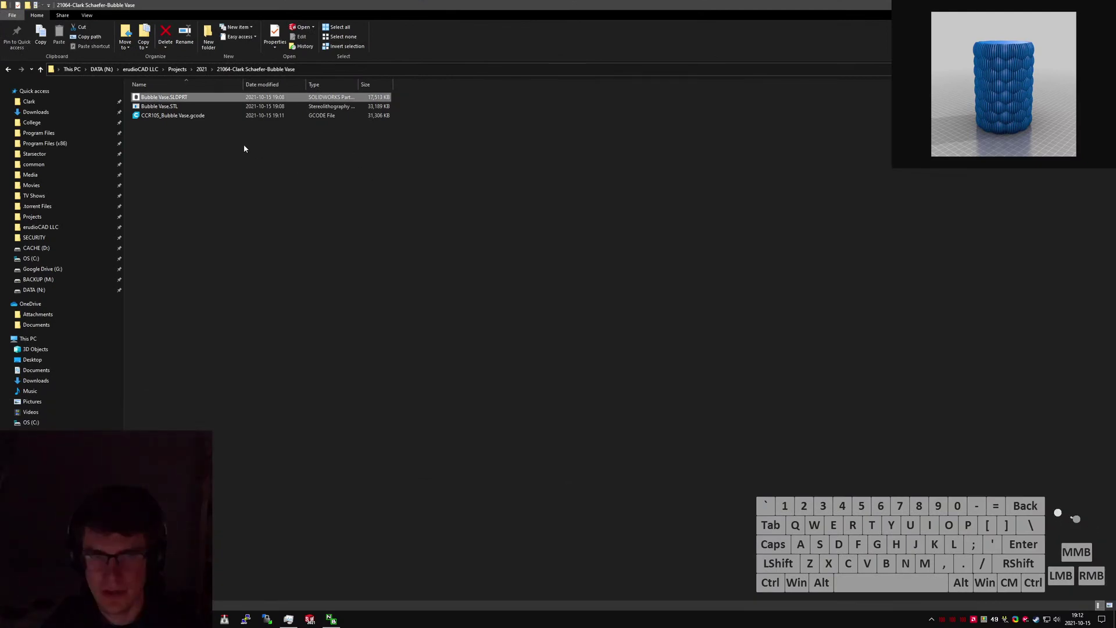
drag(495, 4, 645, 72)
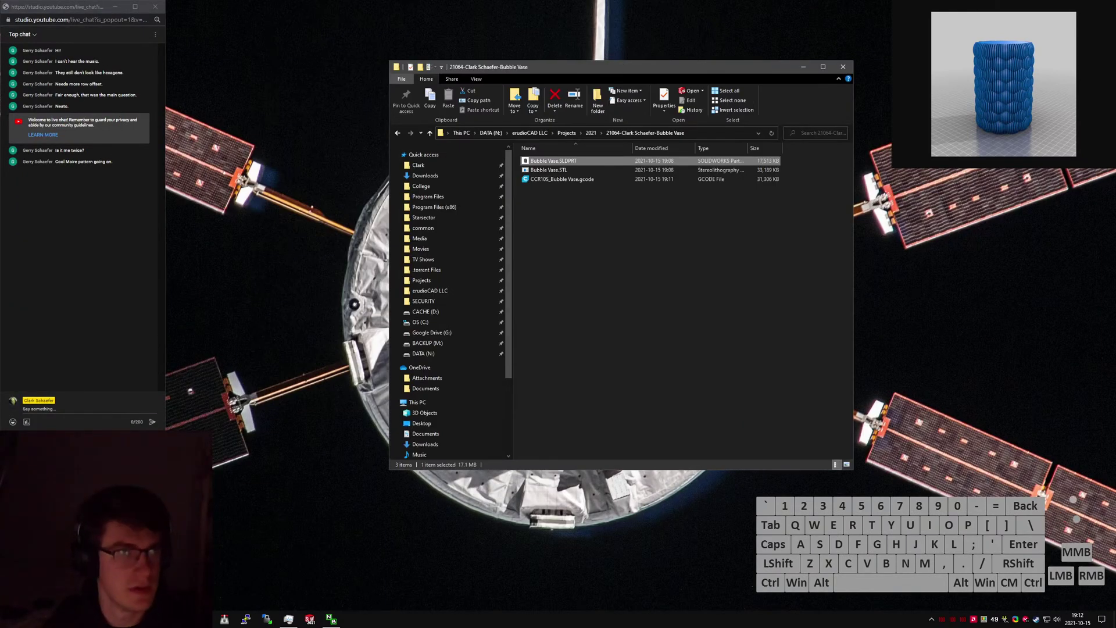
Load OctoPrint at octopi, dismiss the release announcement, and launch the 1.7.0 update with plugins.
key(super+Left)
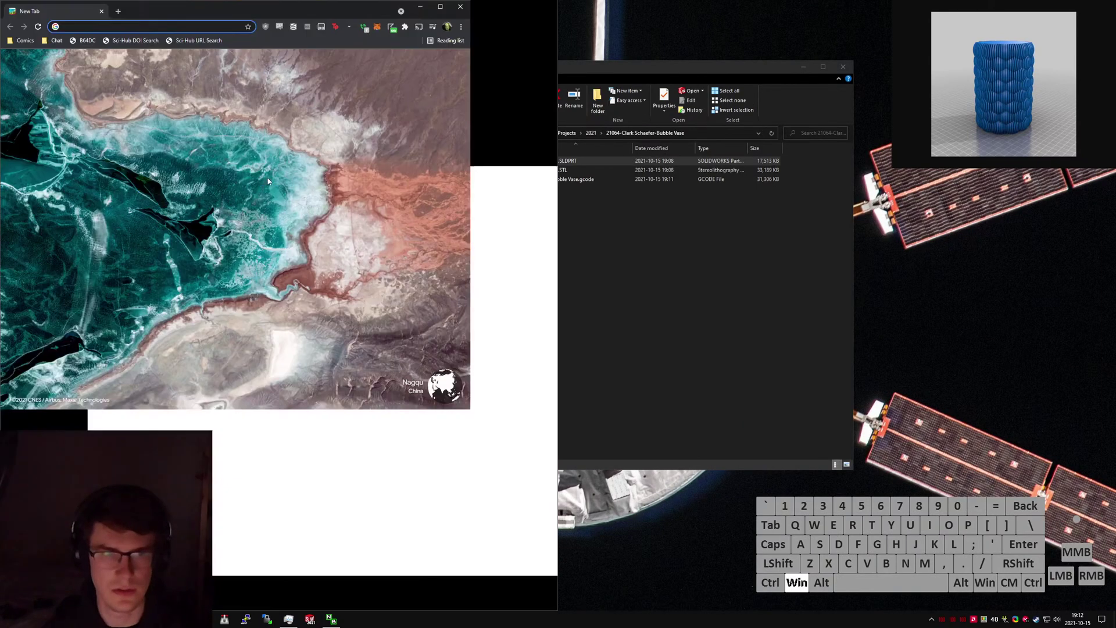
key(alt+d)
text(octopi/)
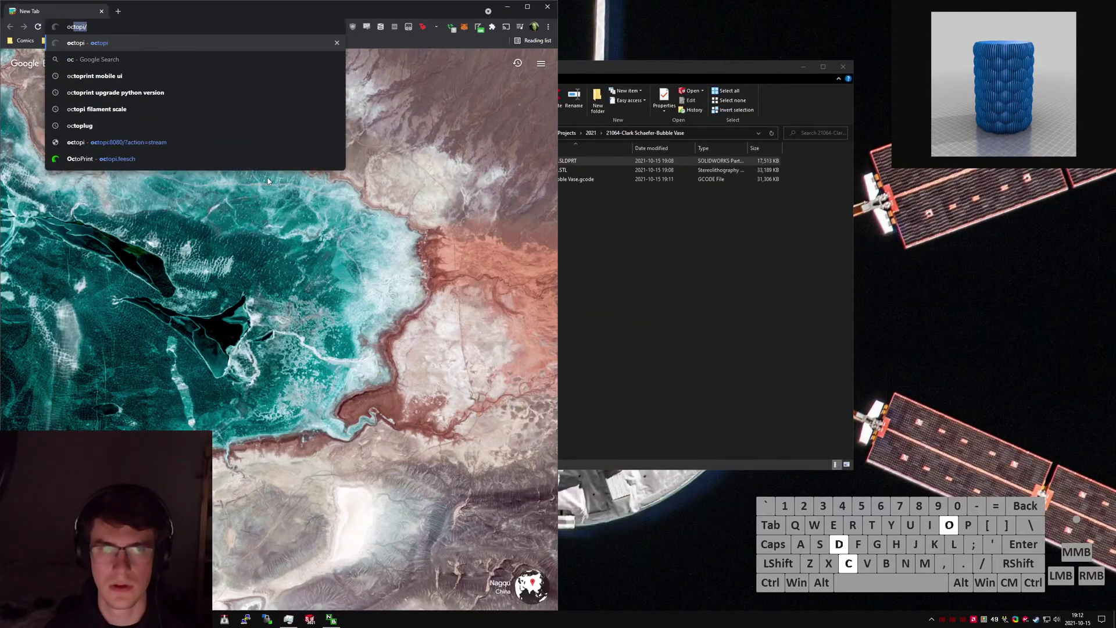
key(Return)
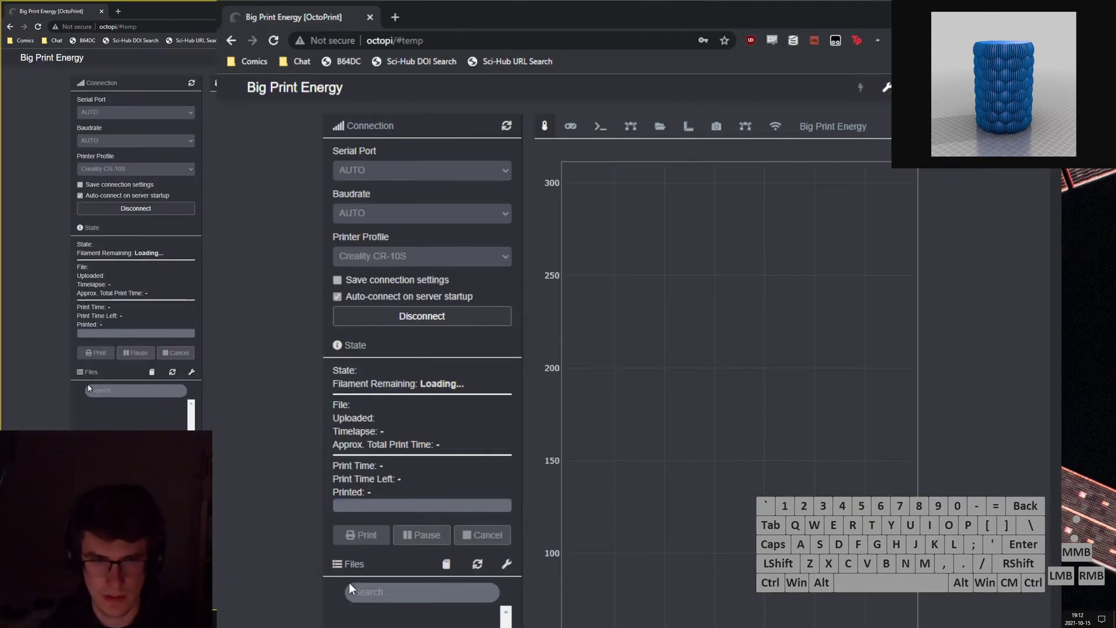
click(963, 263)
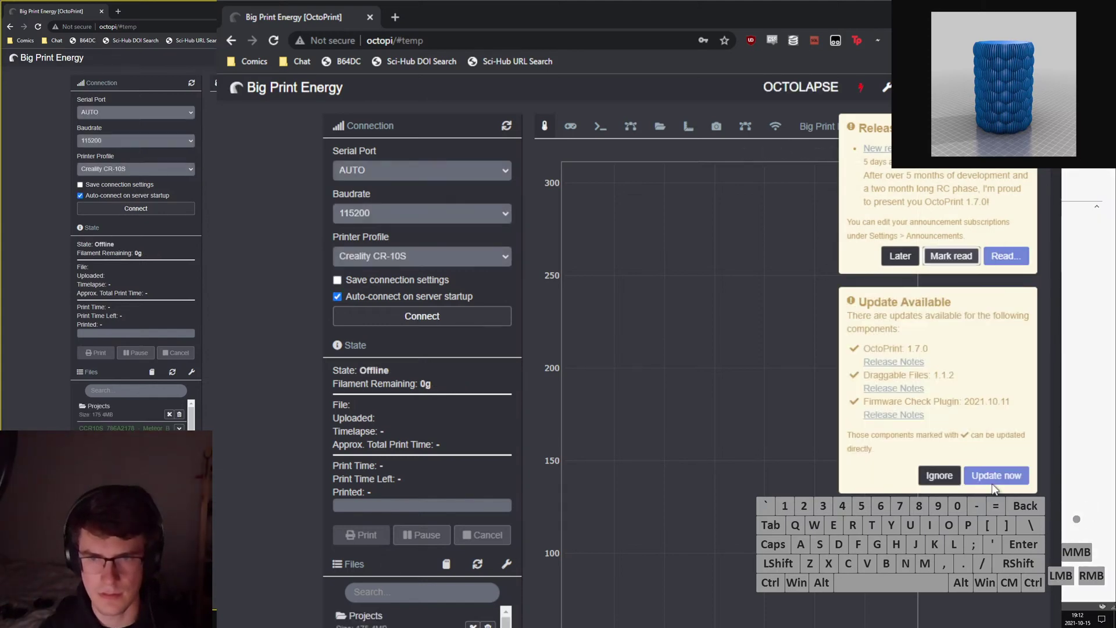
click(995, 476)
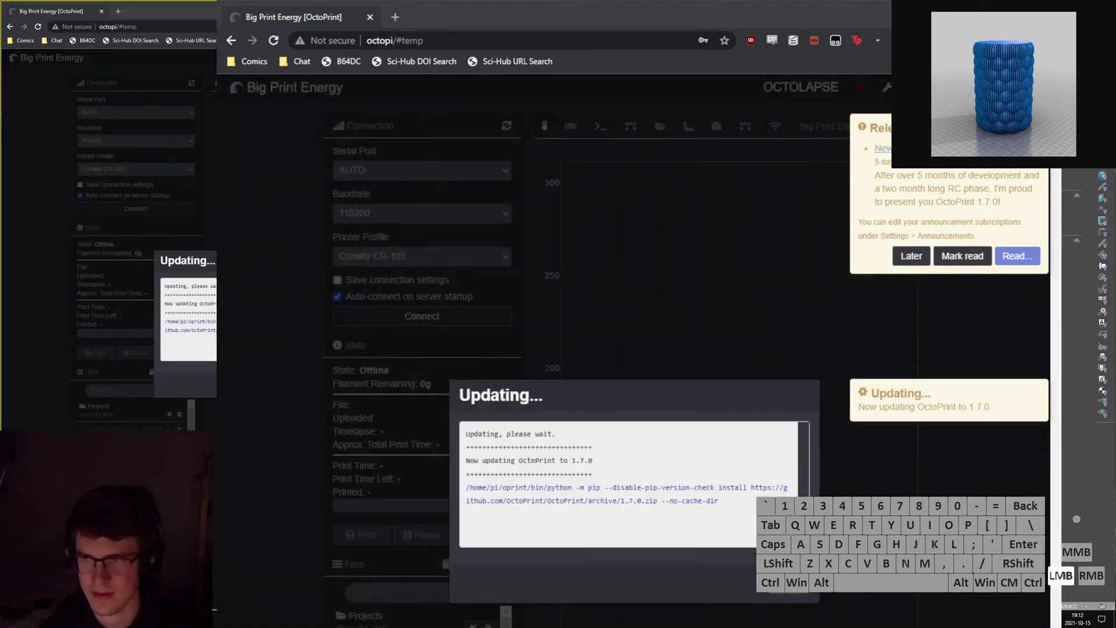
Back in SolidWorks, orbit the vase model to inspect it while the update runs.
key(alt+Tab)
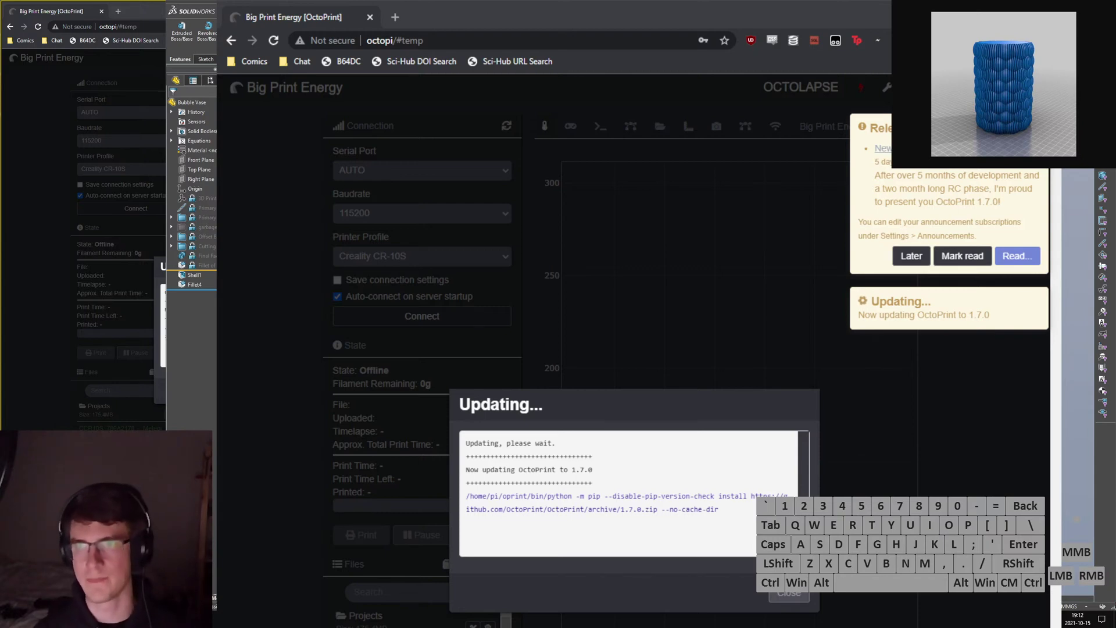
click(639, 349)
scroll(640, 349, down, 3)
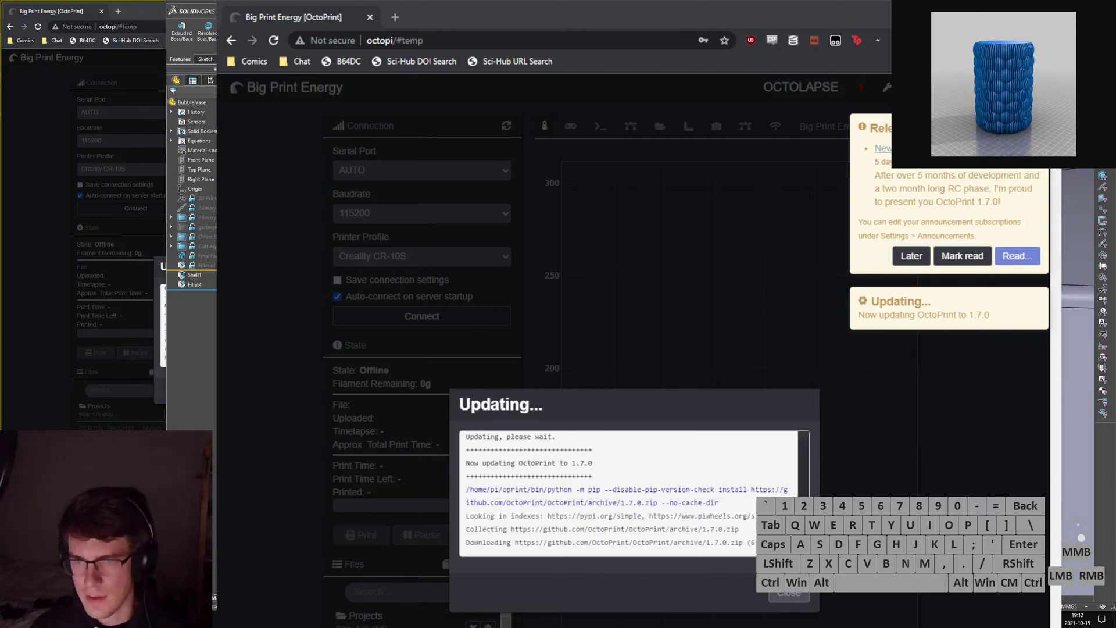
middle_drag(640, 348, 576, 362)
scroll(567, 361, up, 4)
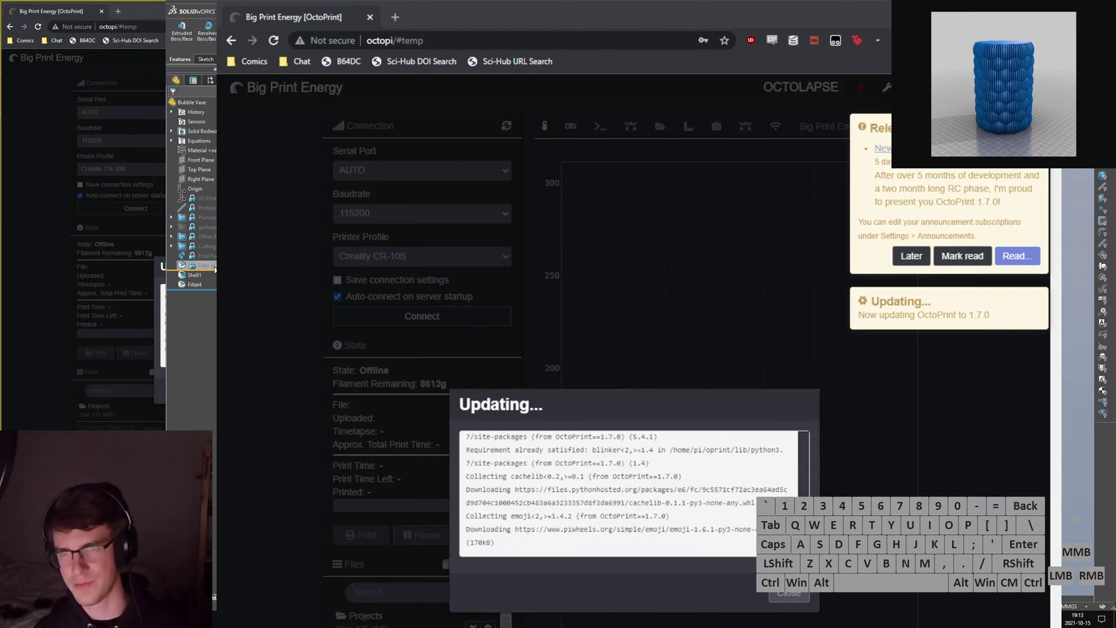
Roll the feature tree back above the garbage folder, then delete the folder and all its features.
click(260, 60)
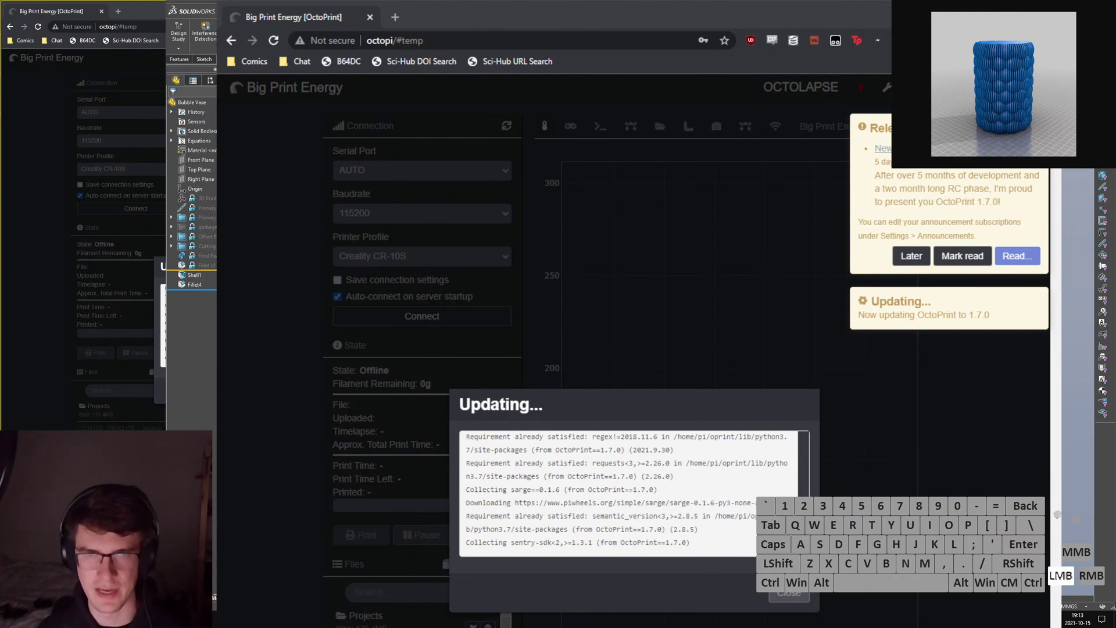
click(256, 32)
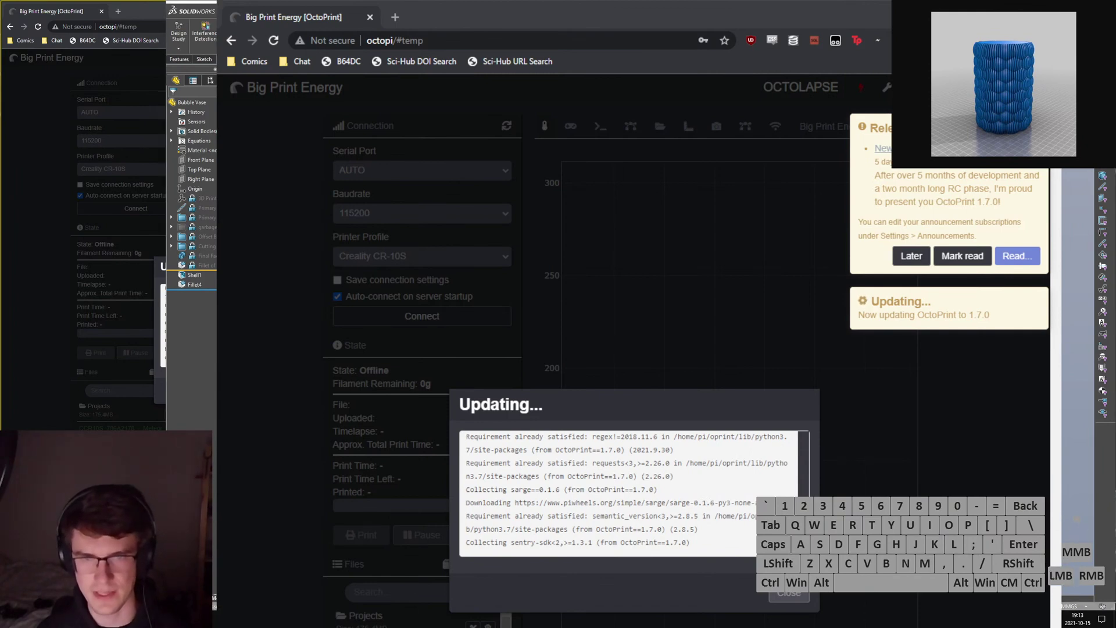
click(201, 266)
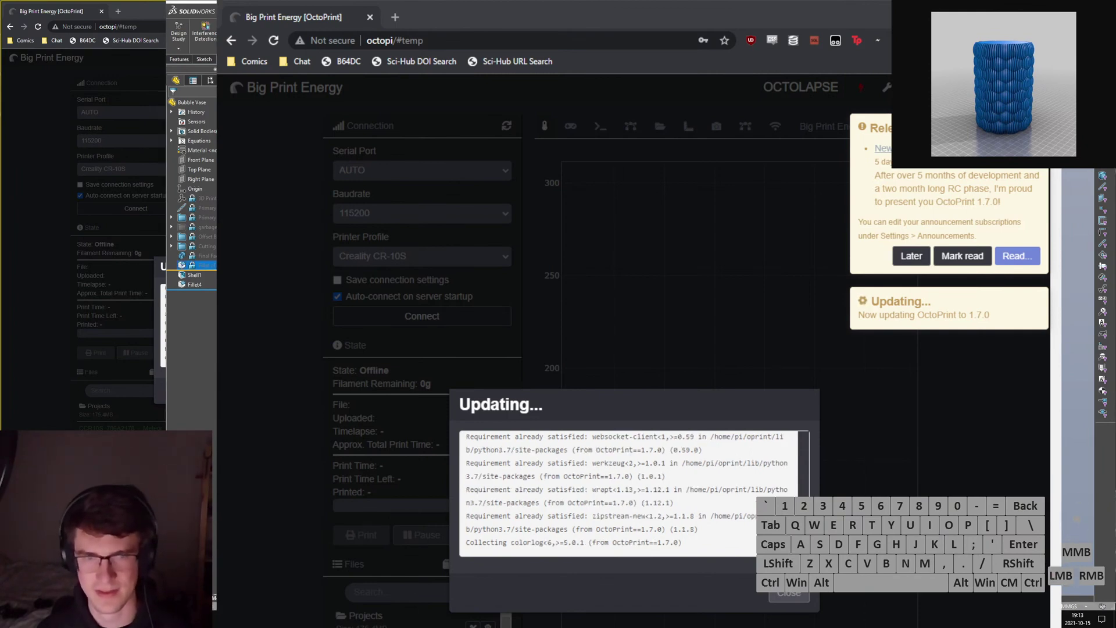
click(200, 266)
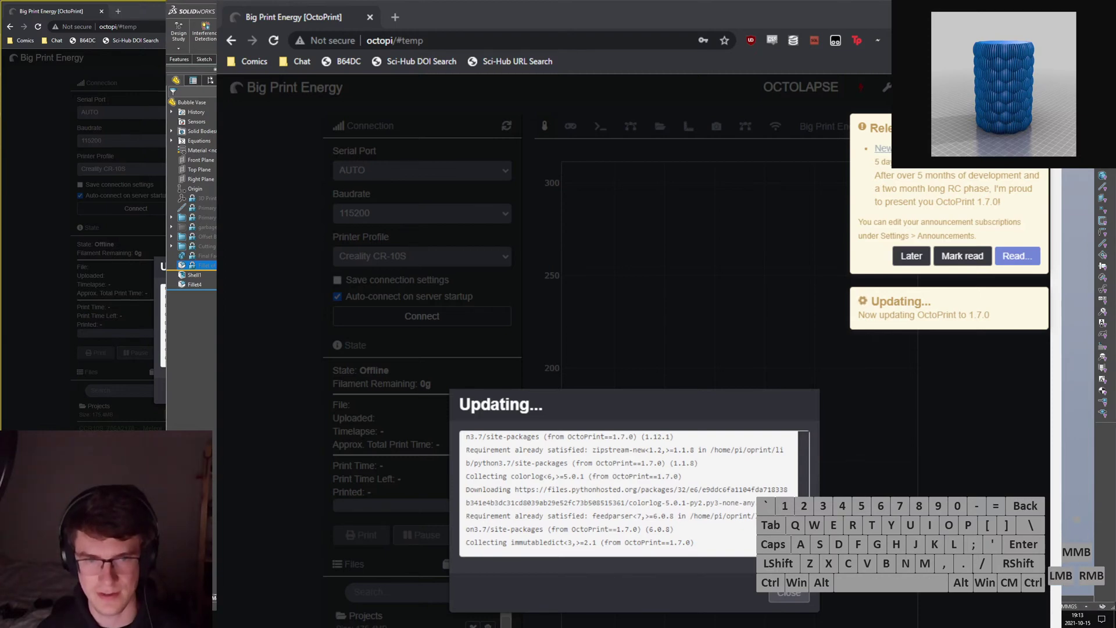
drag(201, 270, 202, 223)
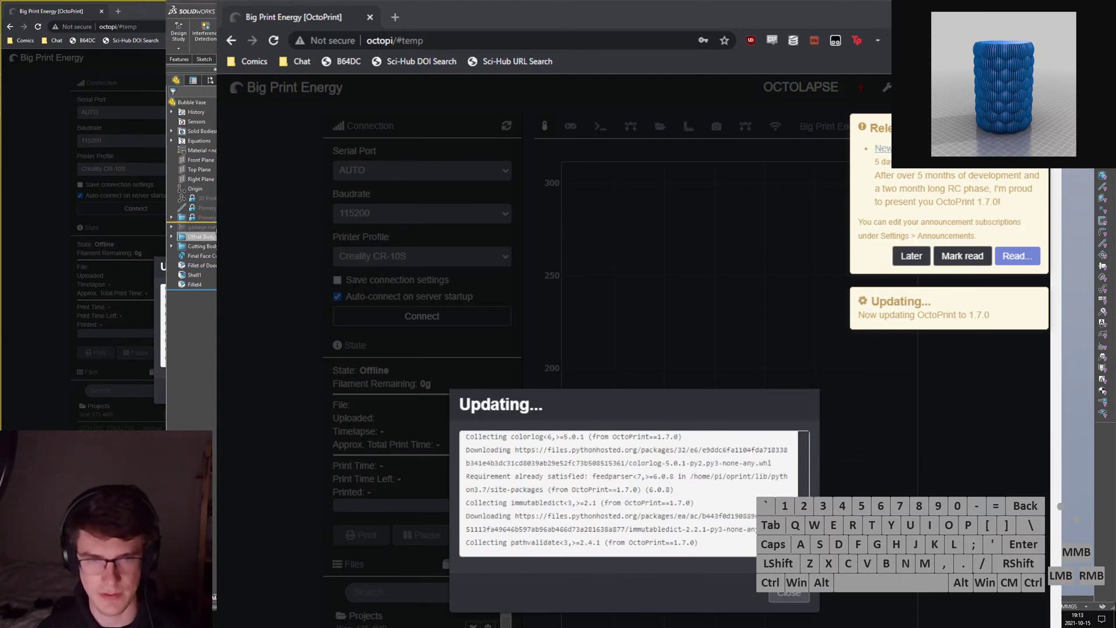
click(213, 228)
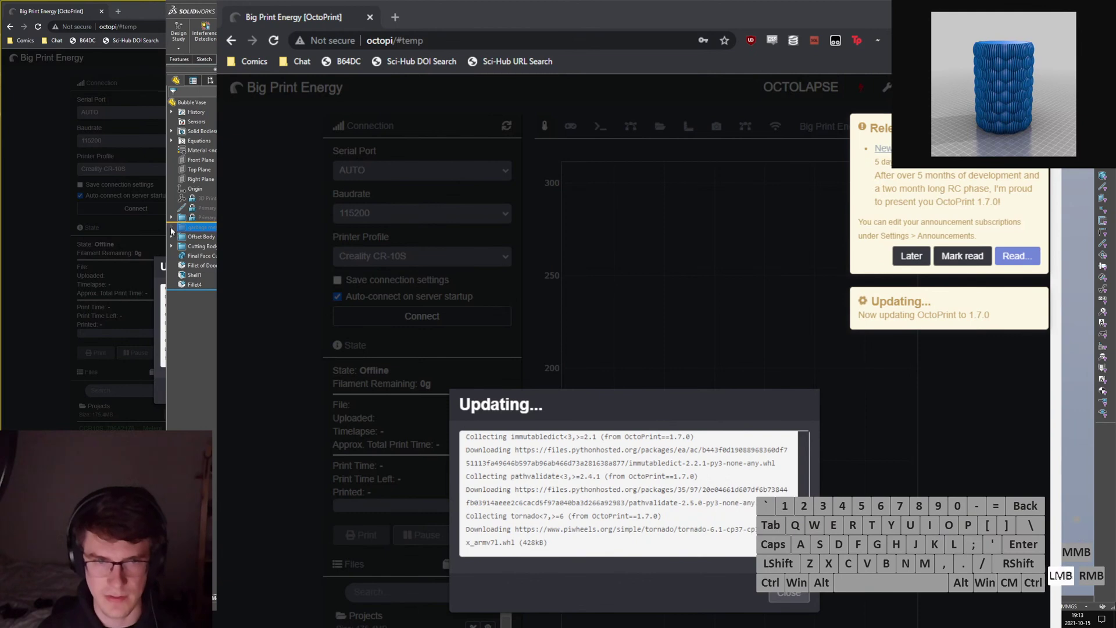
double_click(212, 229)
shift+click(210, 238)
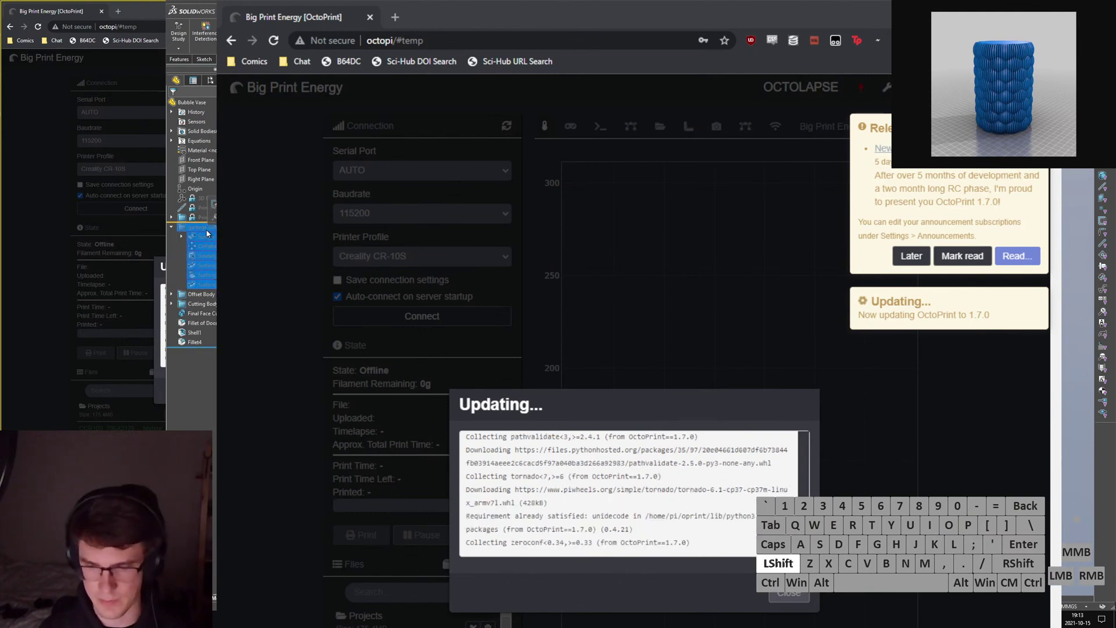
key(Delete)
key(alt+a)
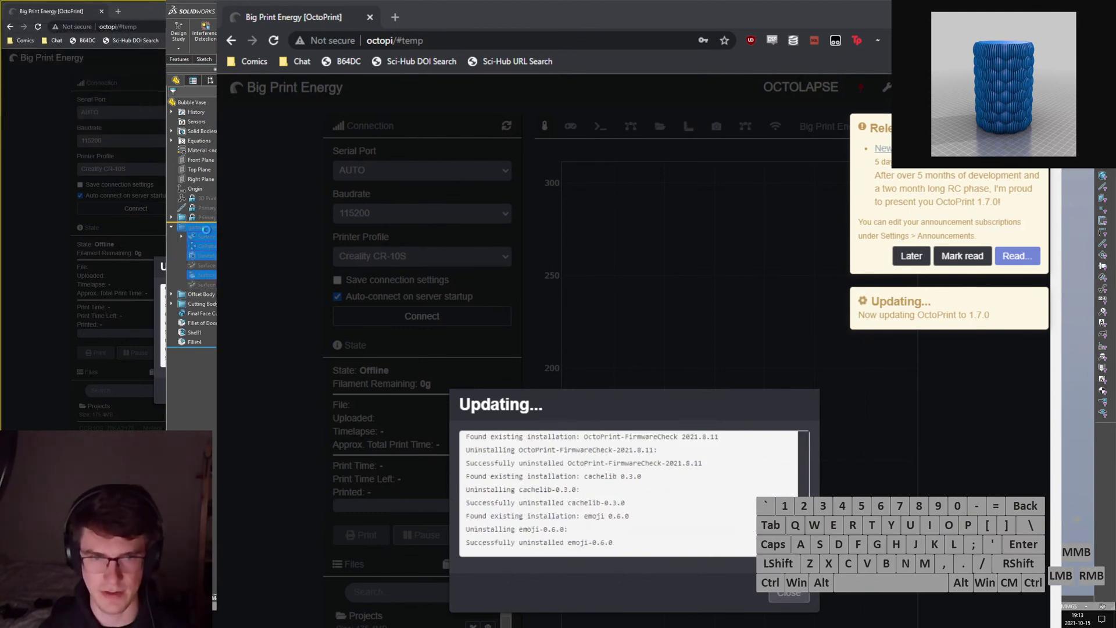
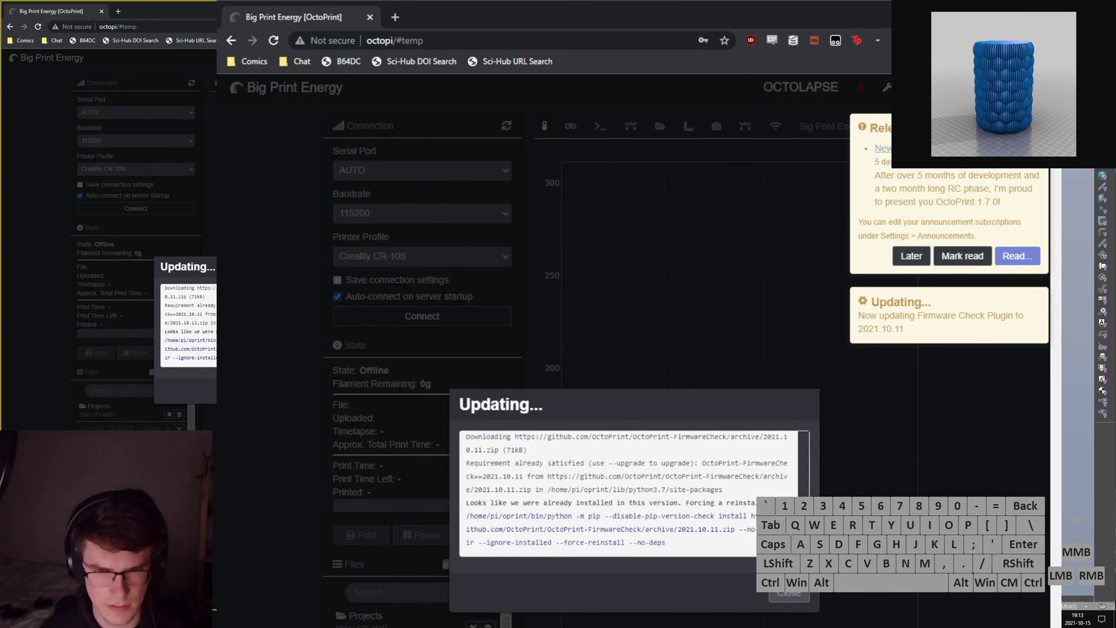
Mark the OctoPrint 1.7.0 release announcement read, then delete Sketch4 in SolidWorks.
click(973, 262)
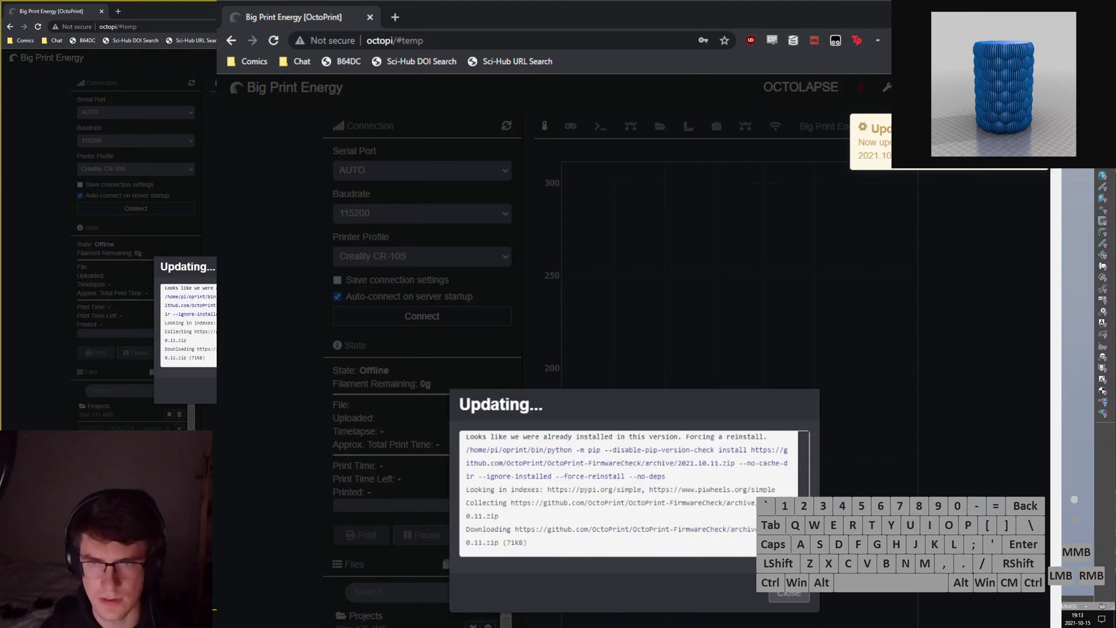
click(651, 354)
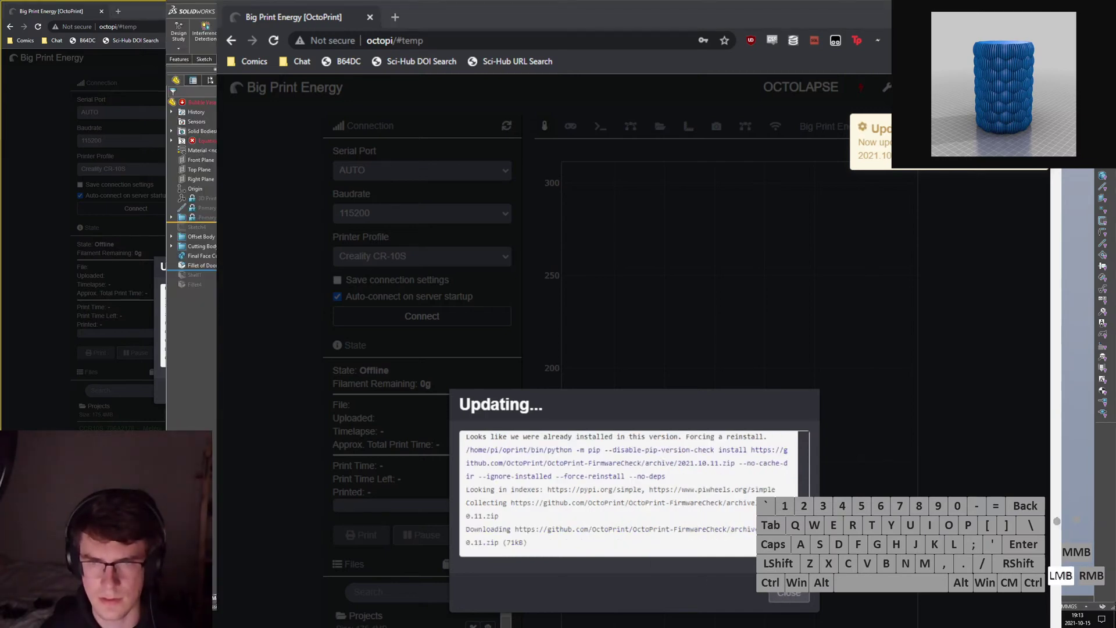
click(198, 228)
key(Delete)
key(Return)
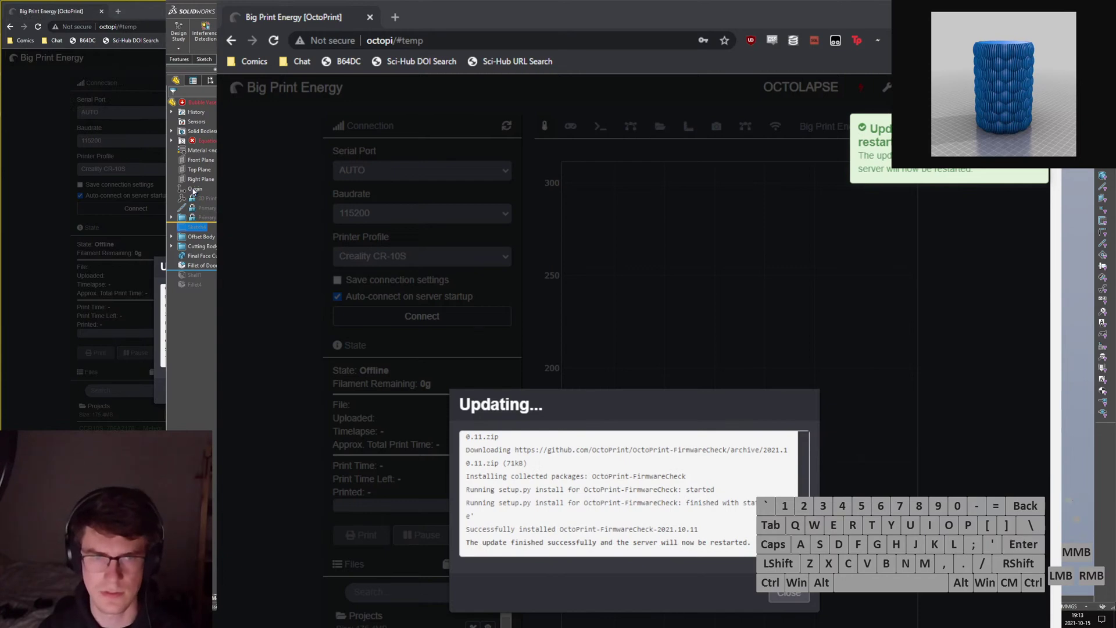
Expand the Equations folder and open the Equations manager.
click(172, 141)
right_click(201, 150)
right_click(196, 142)
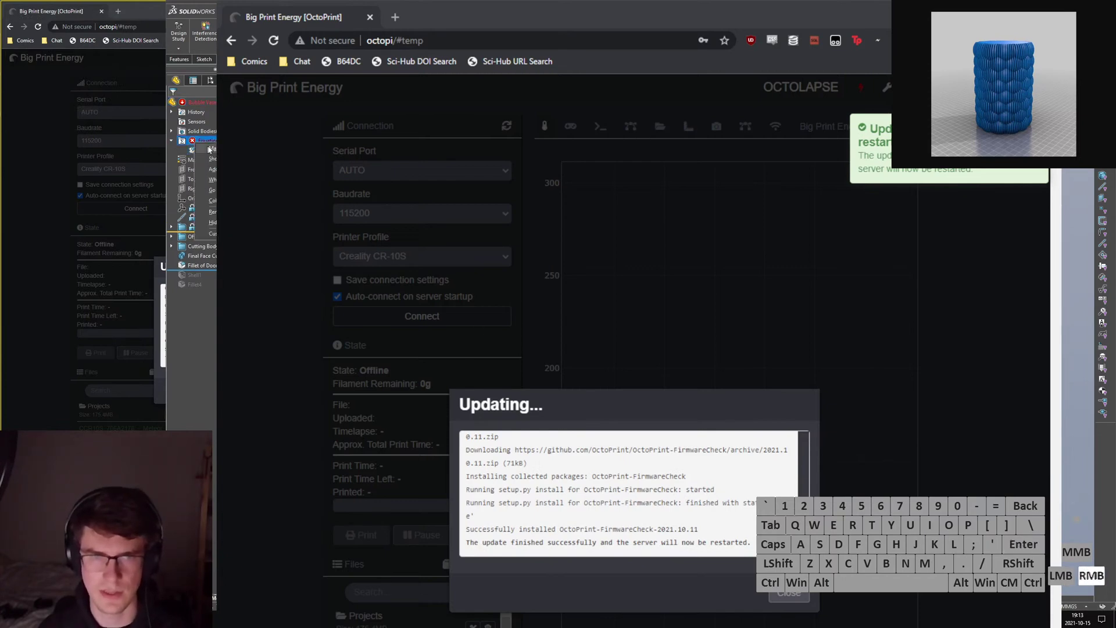
click(211, 152)
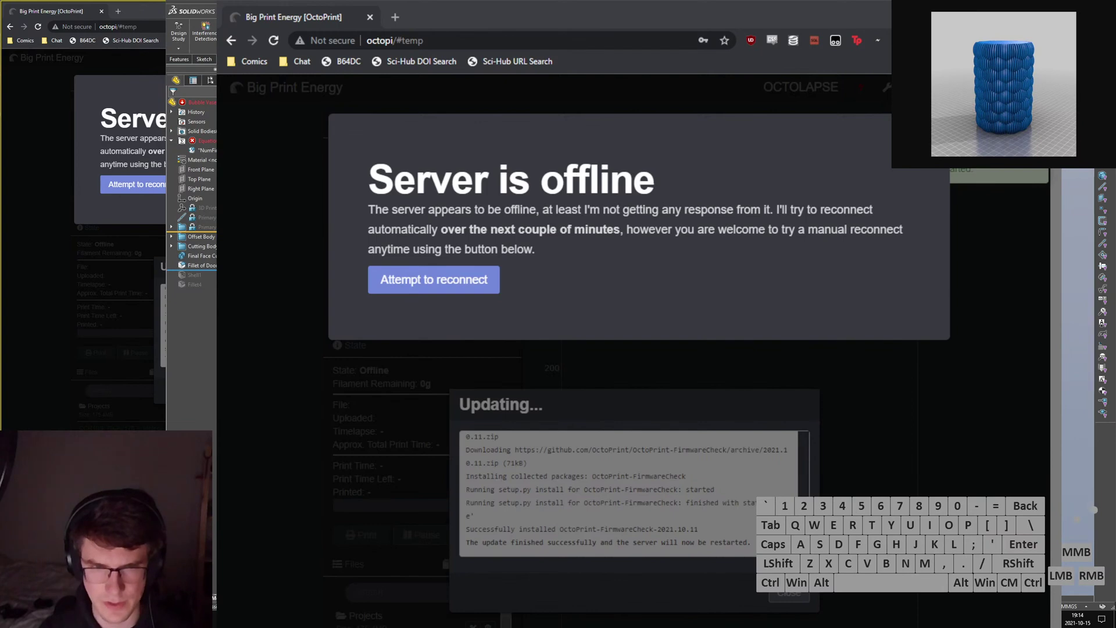
Roll the feature tree forward past Shell1 and Fillet4, then reconnect and reload OctoPrint.
drag(224, 270, 224, 291)
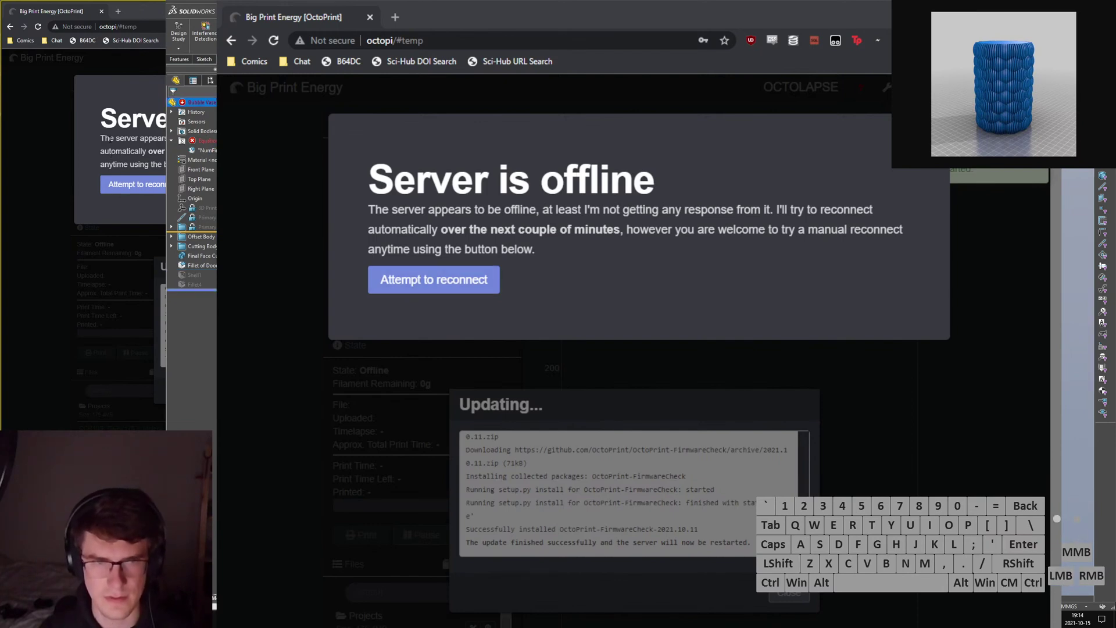
click(141, 196)
click(140, 187)
click(169, 185)
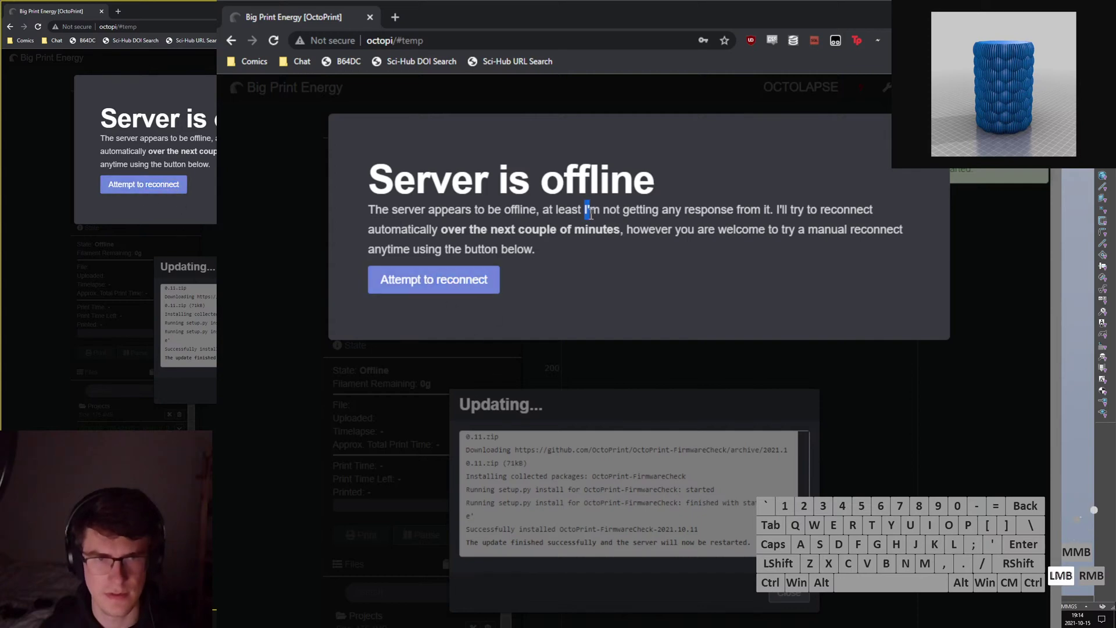
key(ctrl+r)
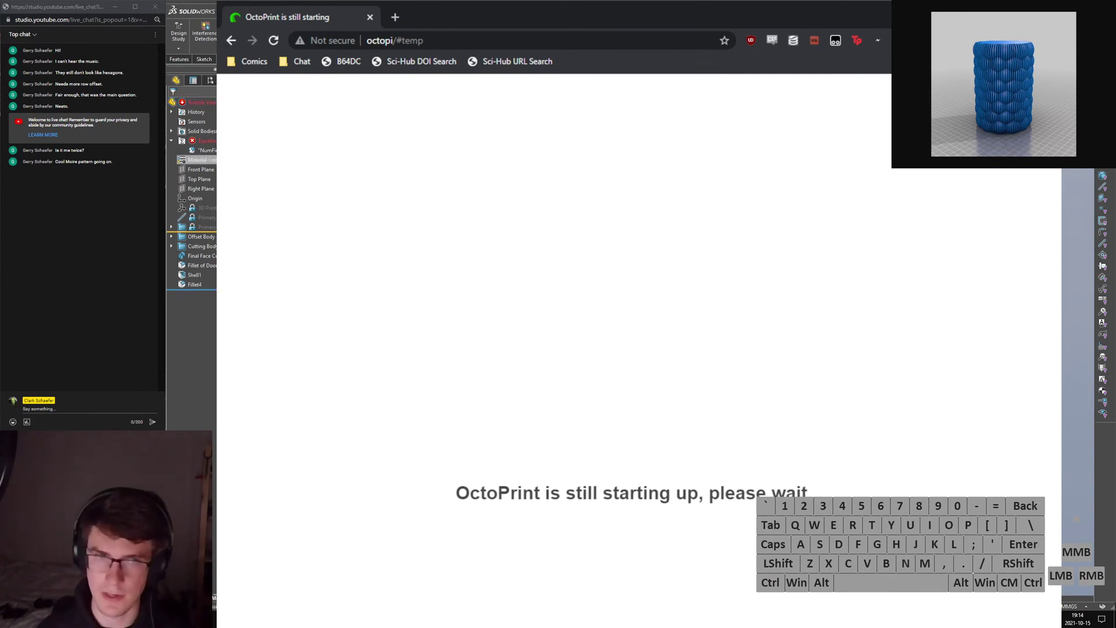
right_click(209, 141)
click(231, 159)
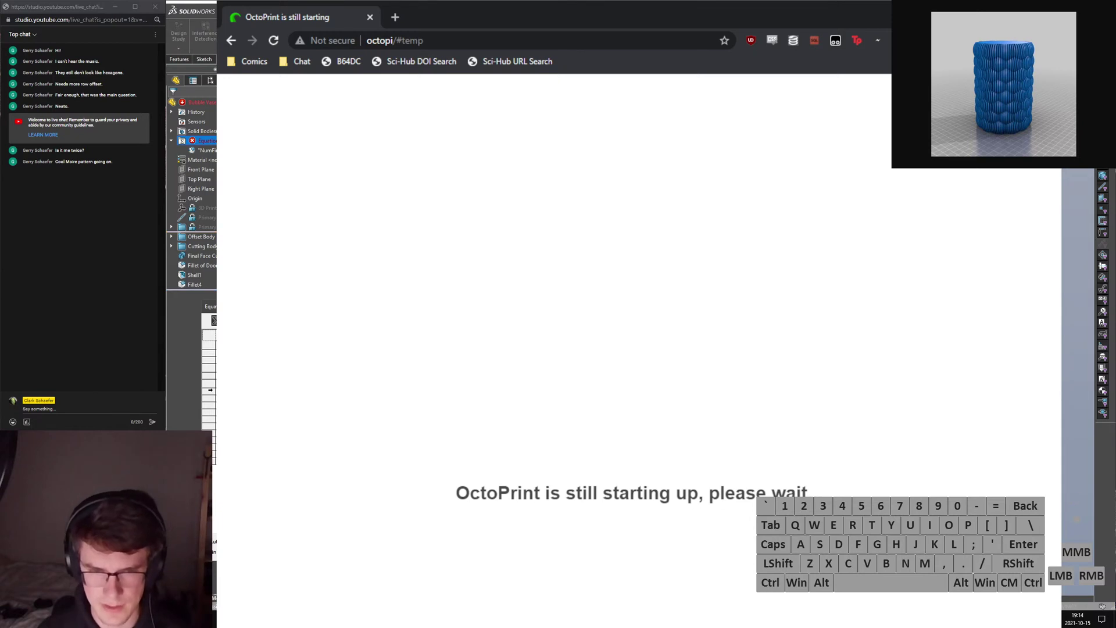
click(210, 391)
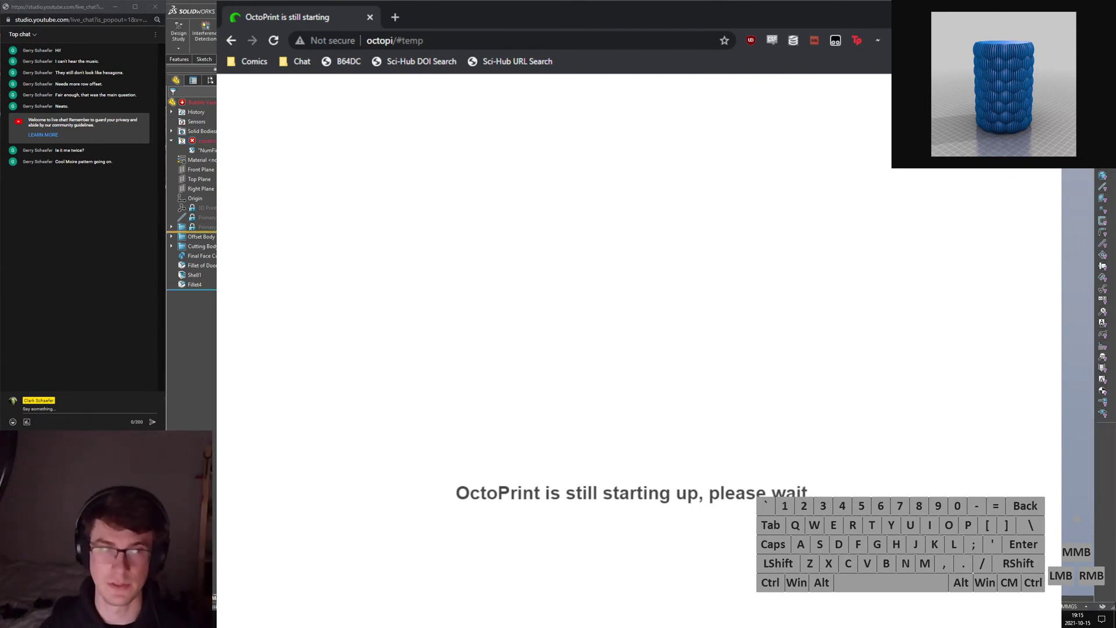
Lock all features above Shell1 and collapse the Equations folder.
click(202, 103)
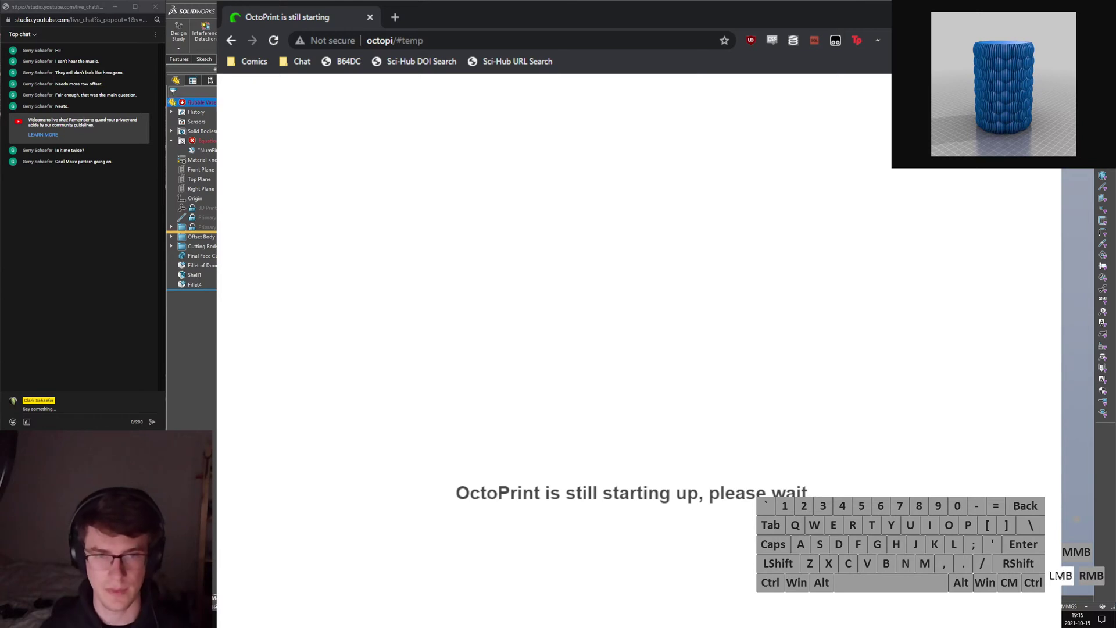
drag(202, 231, 202, 271)
click(175, 138)
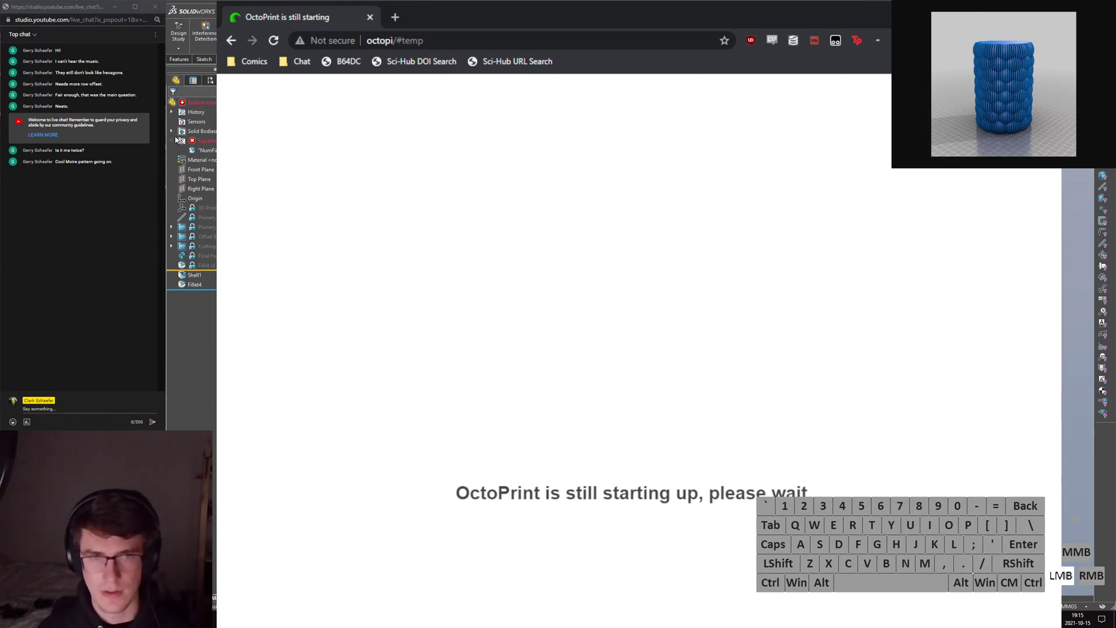
Rename Shell1 to 'Shell Body' and Fillet4 to 'Internal Floor Fillet'.
click(194, 267)
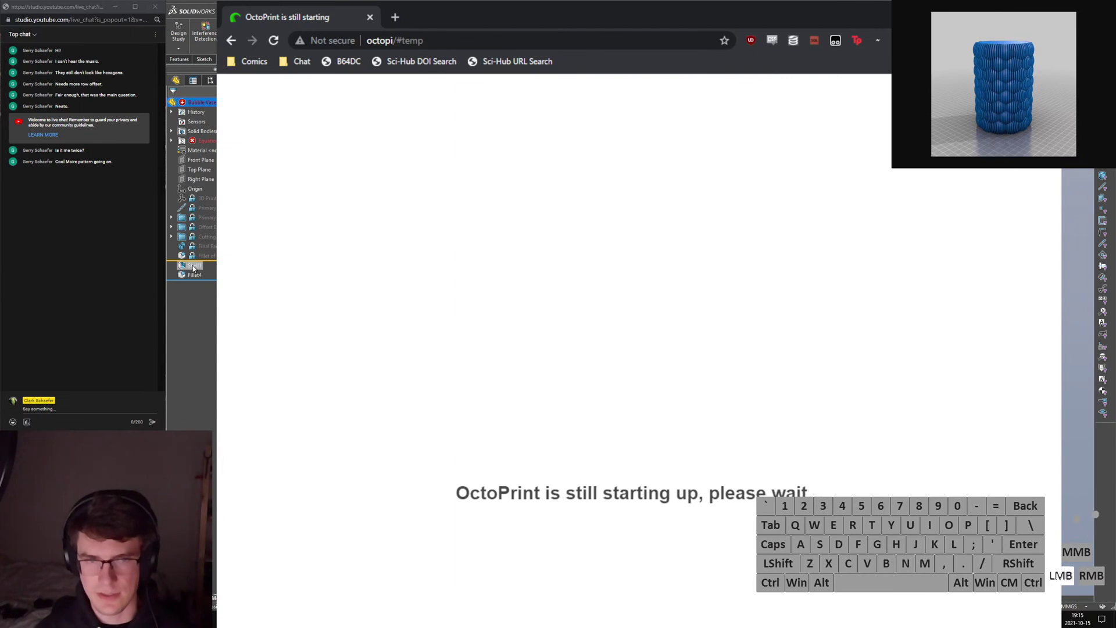
click(193, 267)
text(S)
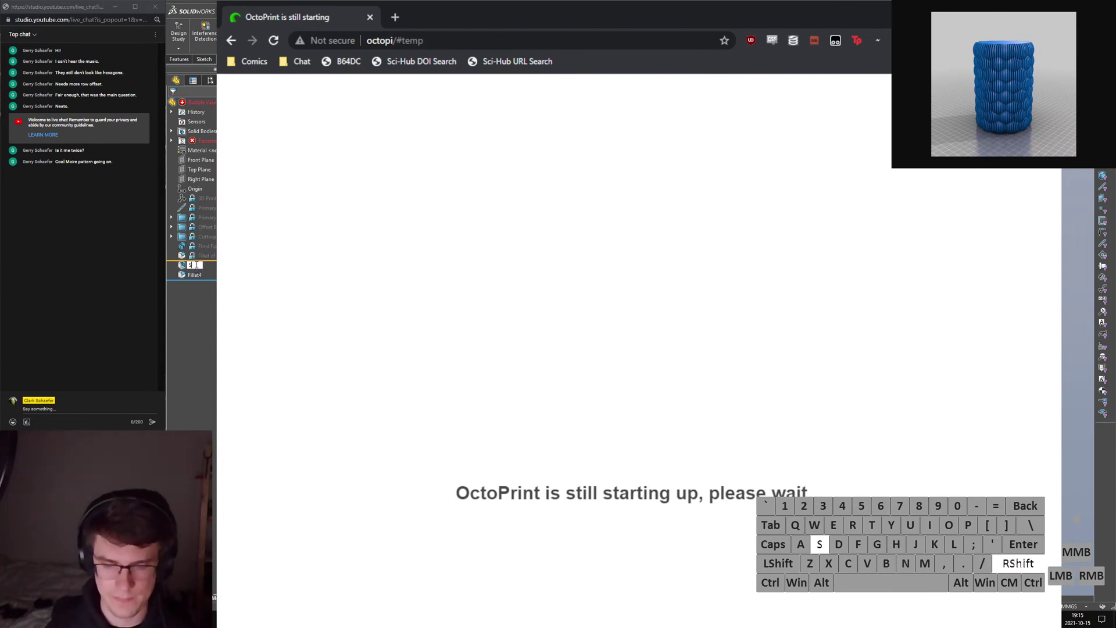
text(hell Body)
key(Return)
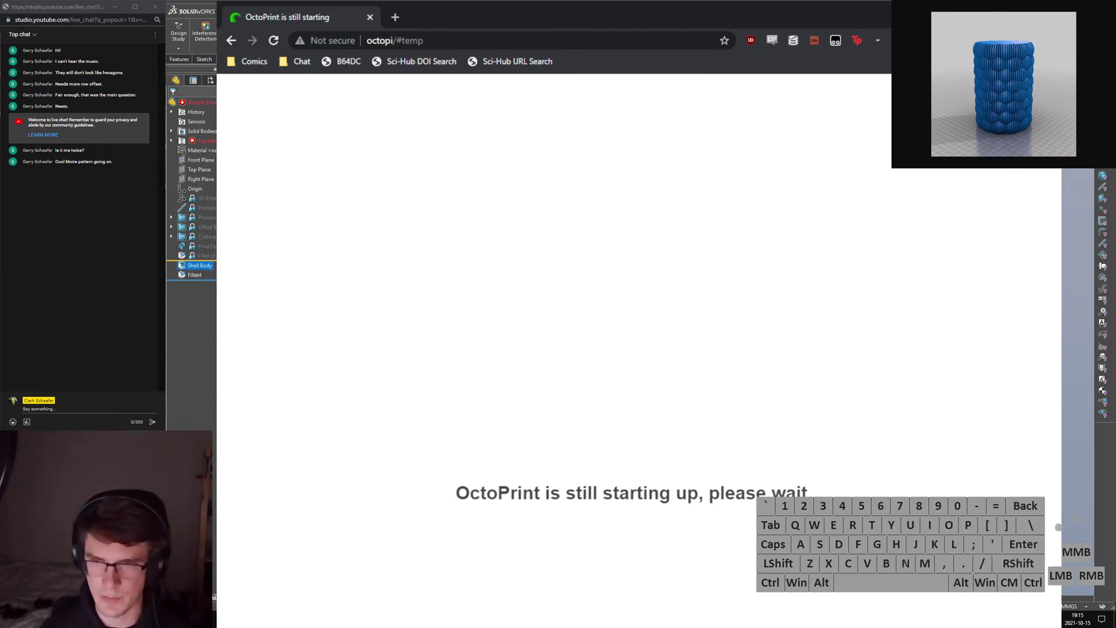
click(195, 276)
click(196, 277)
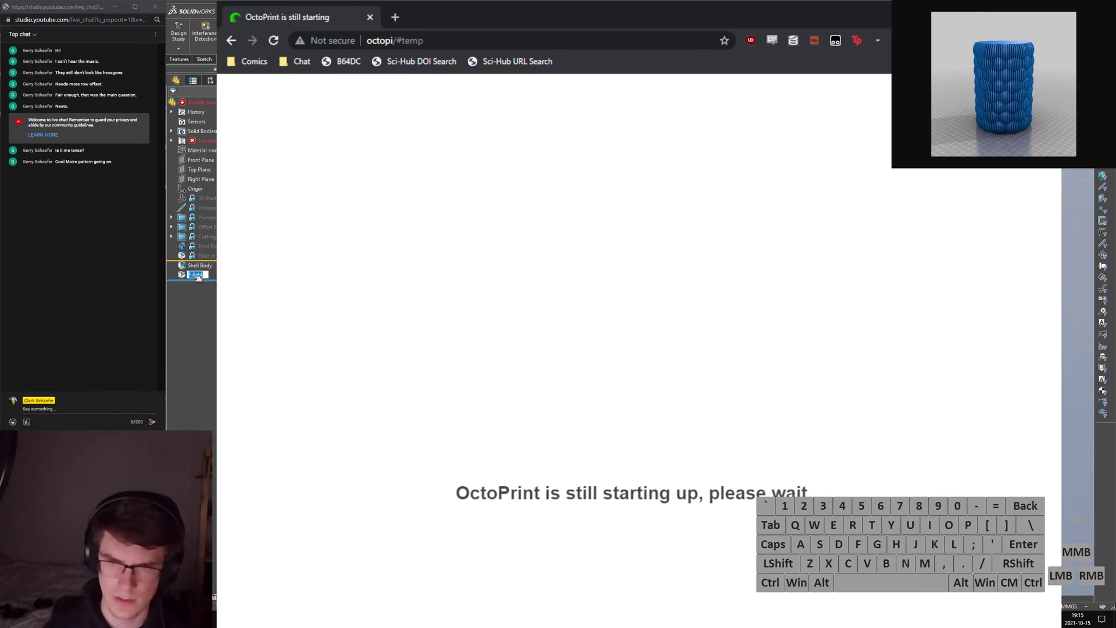
text(Internal Floo)
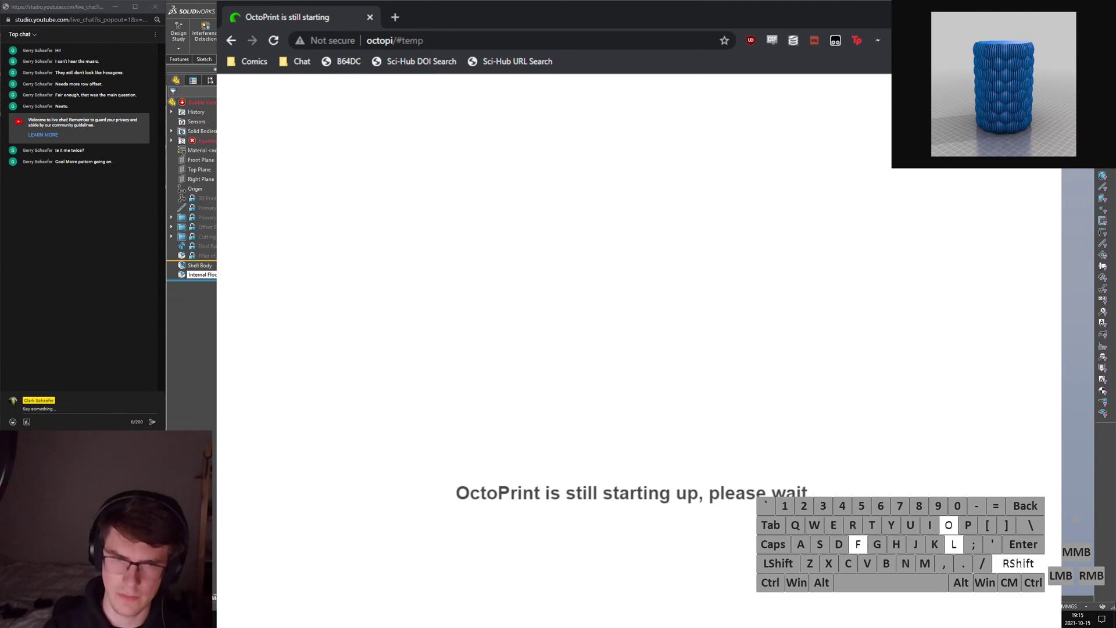
text(r Fillet)
key(Return)
Save and close the Bubble Vase part.
click(372, 279)
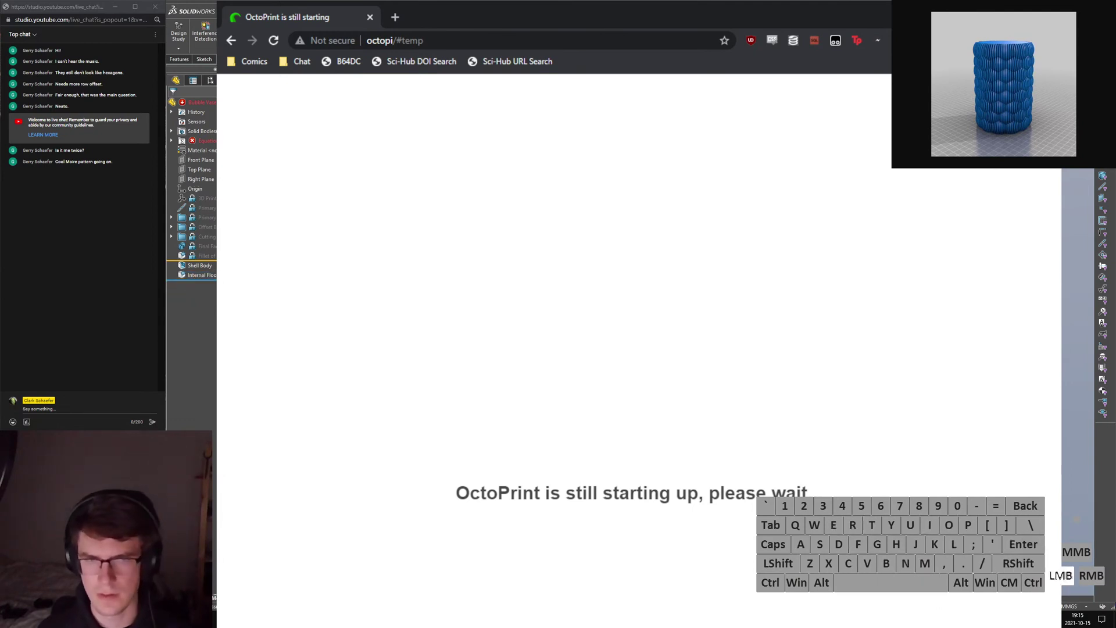
key(ctrl+s)
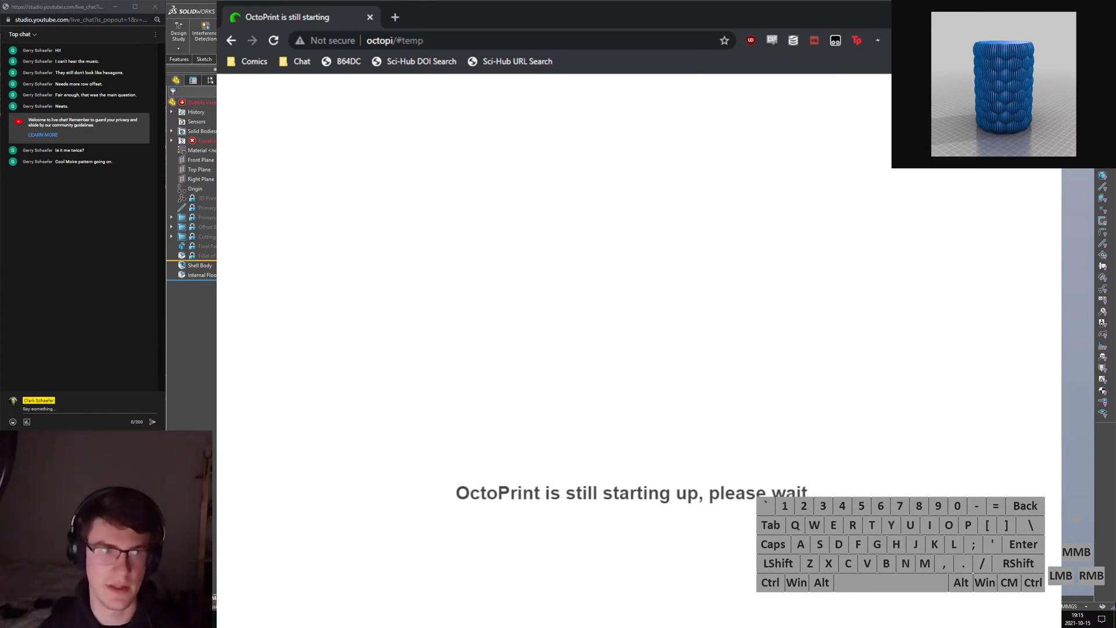
key(ctrl+w)
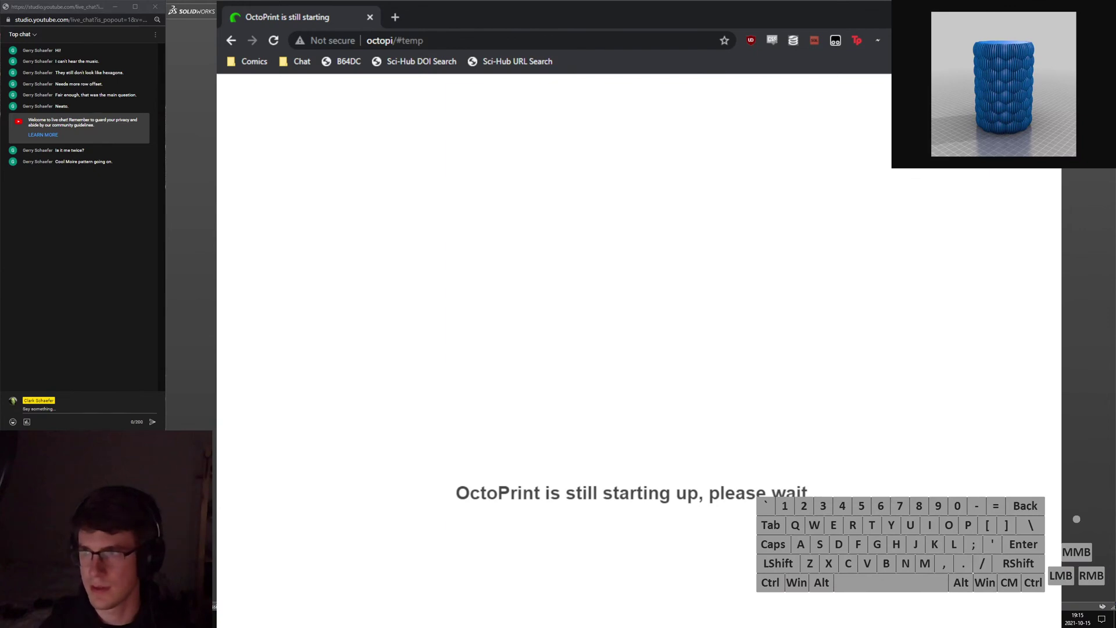
Close the empty SolidWorks window and bring the OctoPrint browser forward, maximized.
key(ctrl+w)
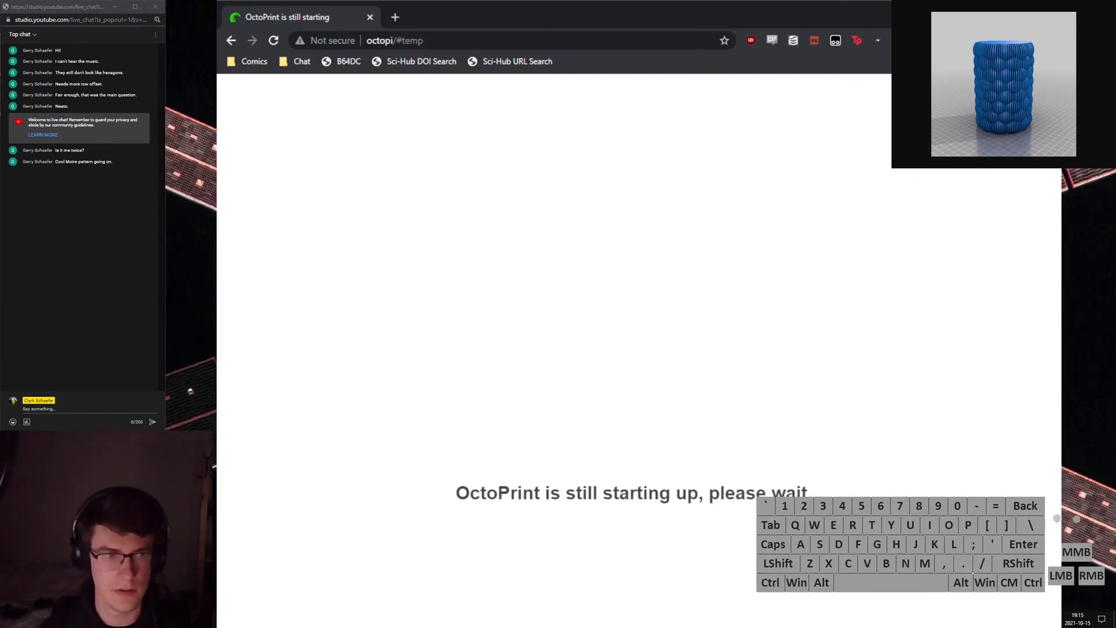
key(super+Tab)
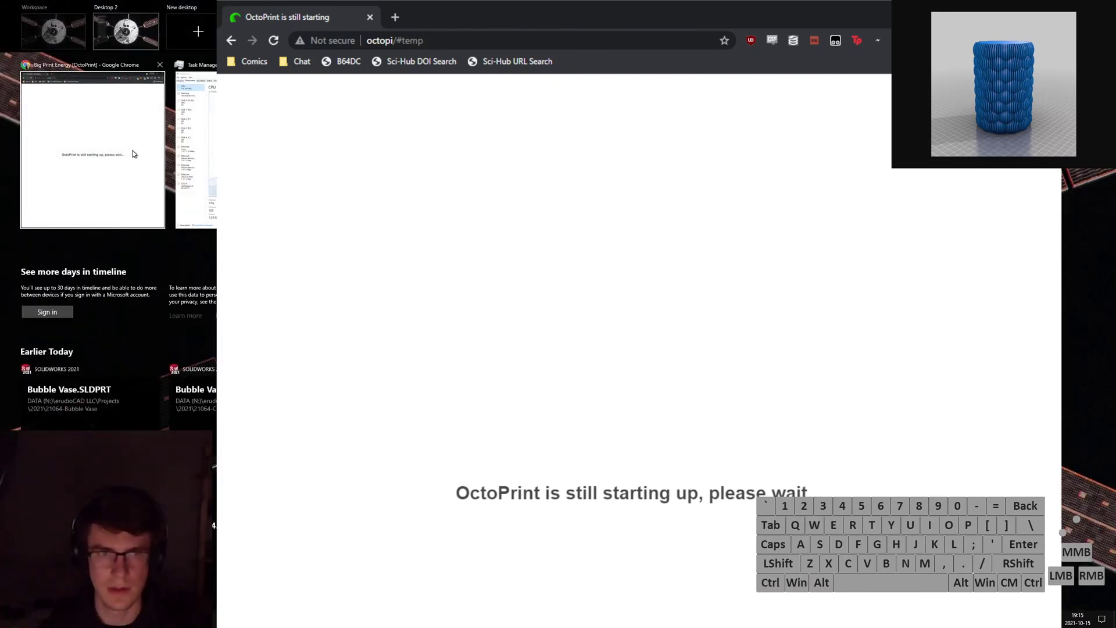
click(133, 154)
double_click(507, 10)
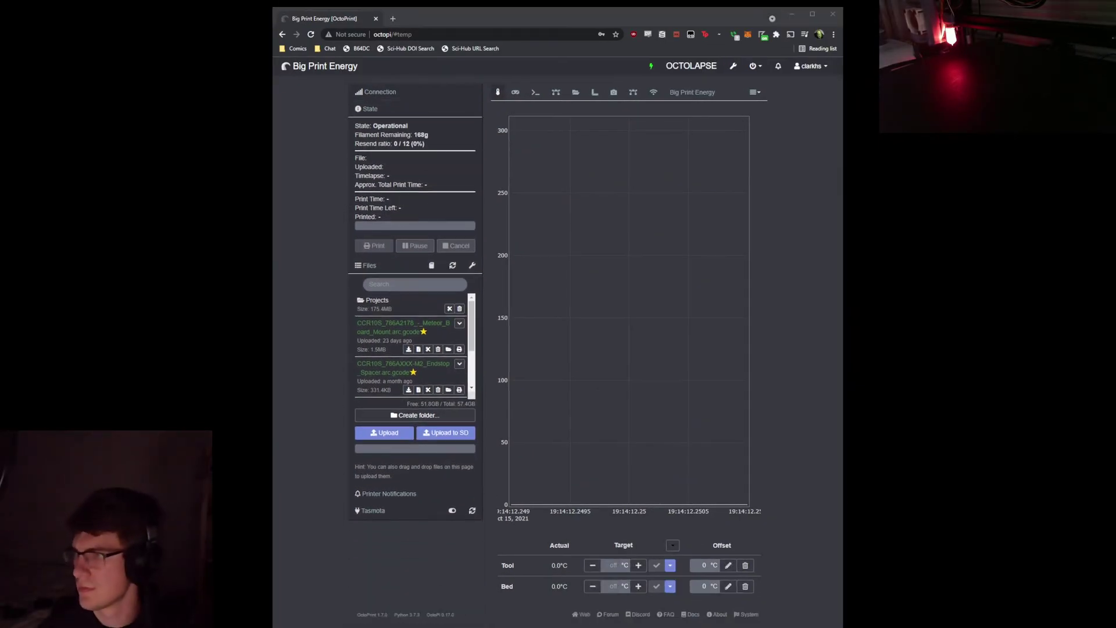
Rearrange and maximize the OctoPrint window, open the Projects folder, and scroll the file list.
key(super)
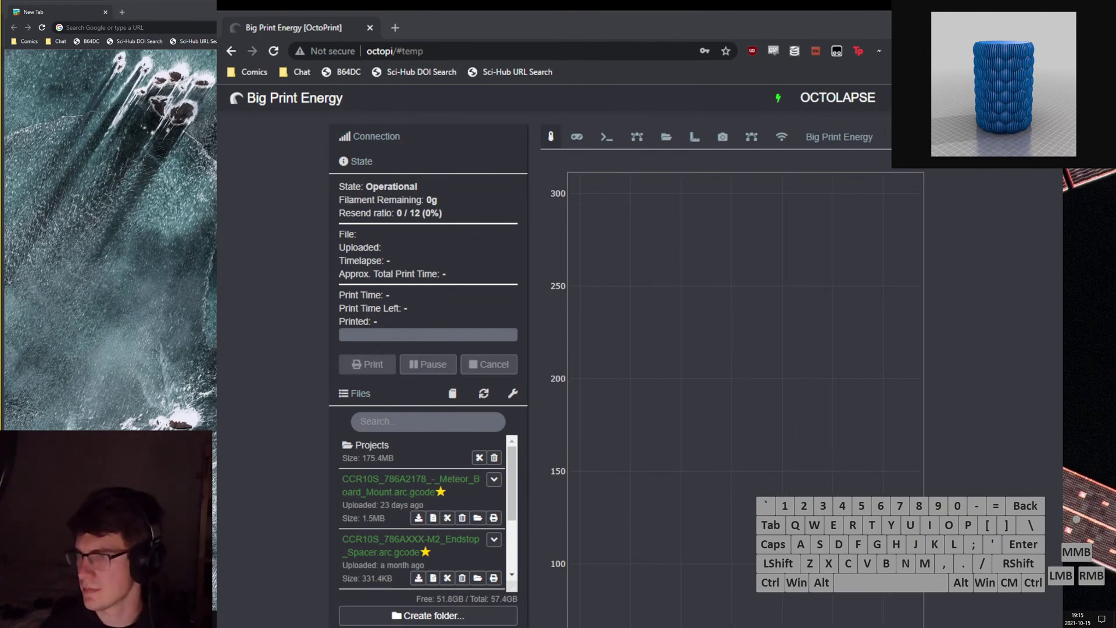
drag(1105, 605, 1064, 489)
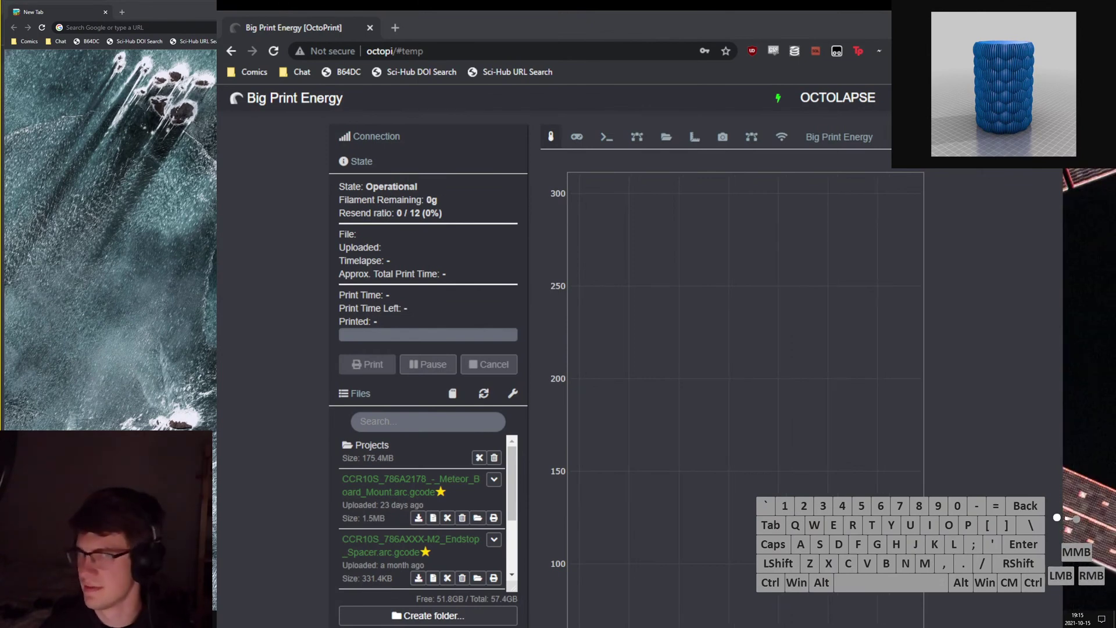
drag(348, 12, 756, 175)
click(512, 11)
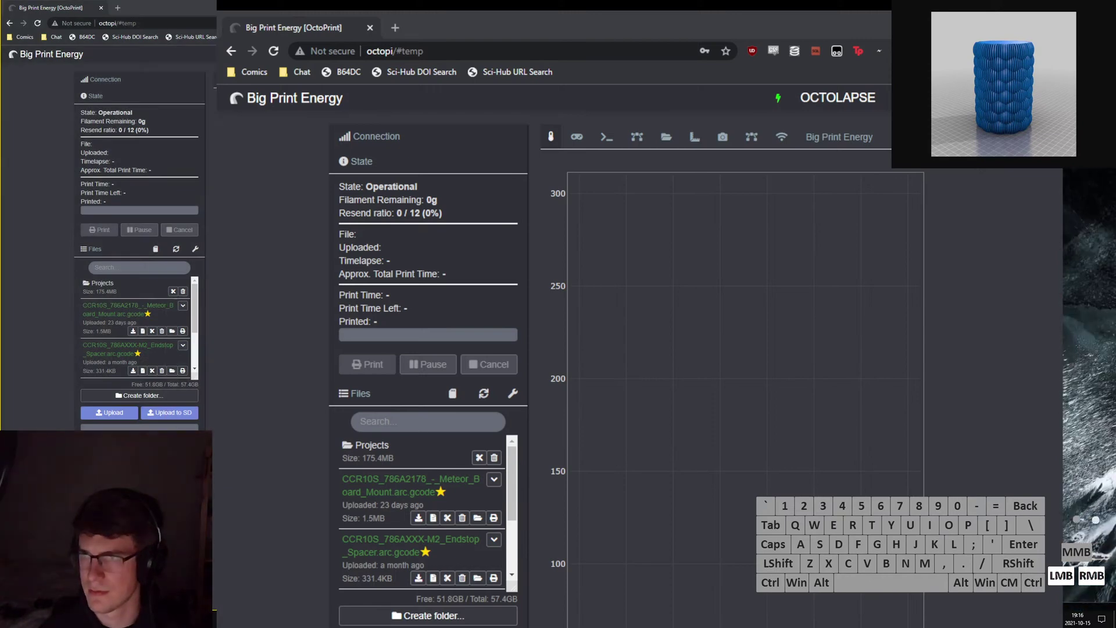
click(910, 324)
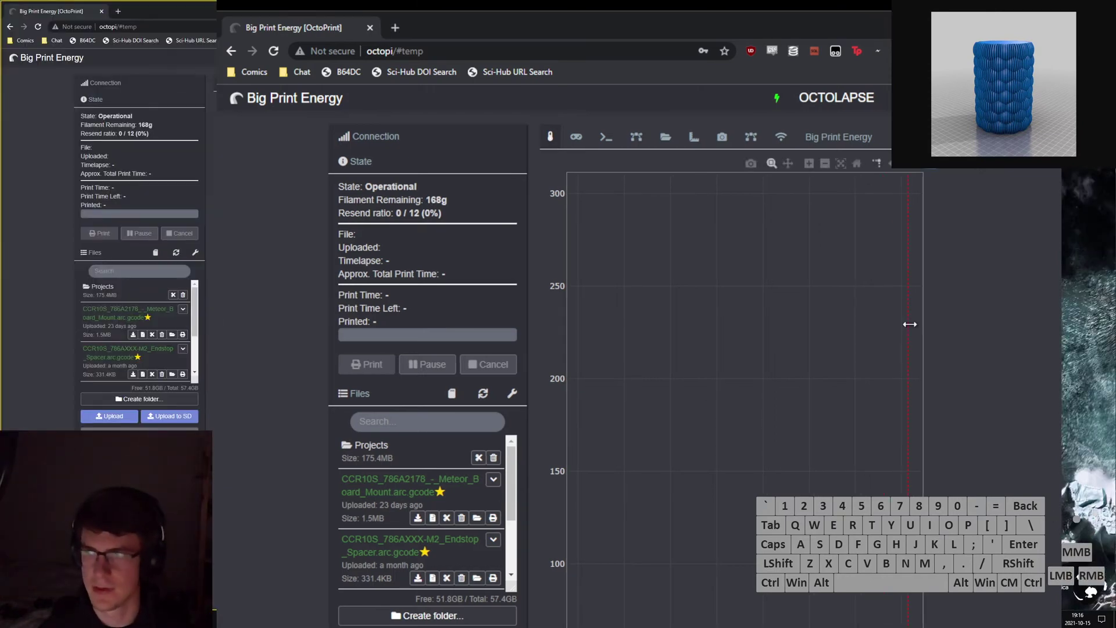
click(373, 448)
drag(538, 13, 530, 23)
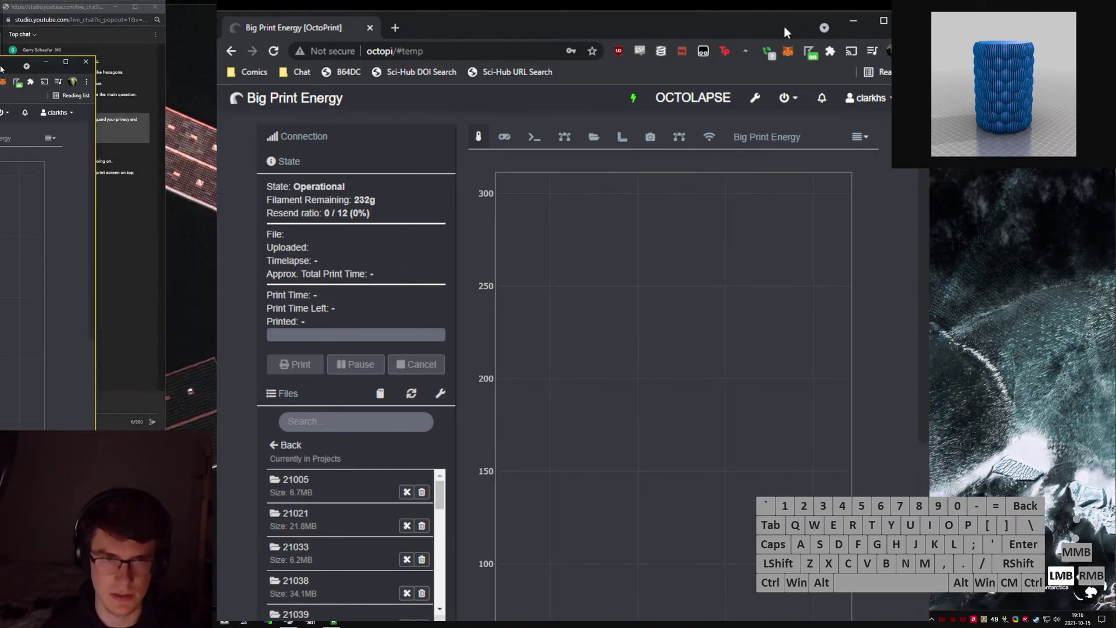
double_click(784, 26)
scroll(198, 395, down, 5)
Create a folder named 21064 in Projects and open it.
click(130, 421)
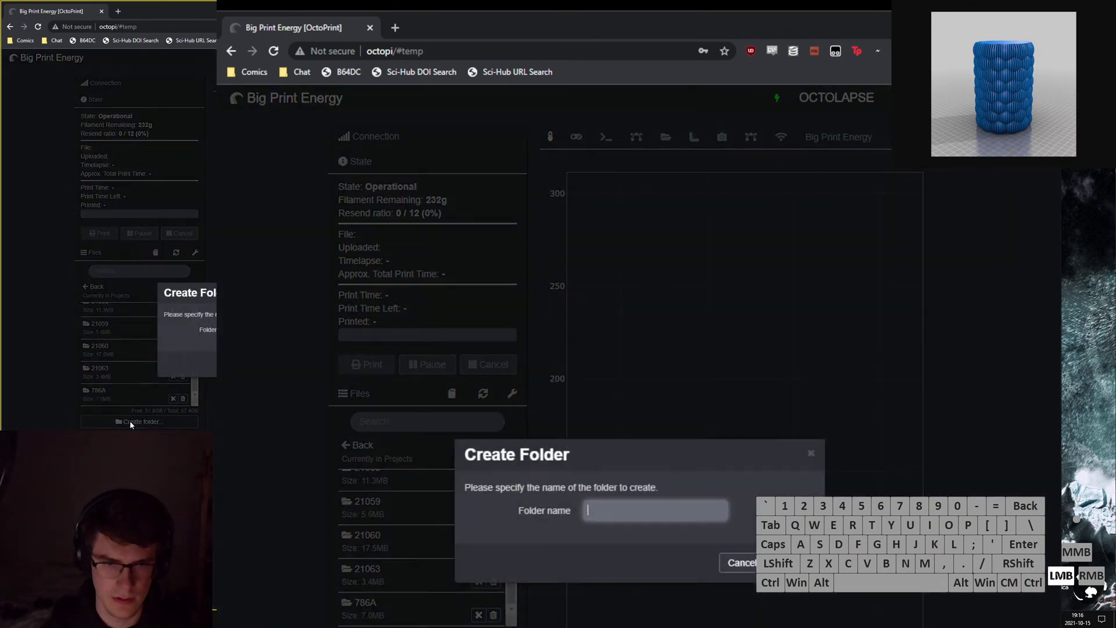
text(210)
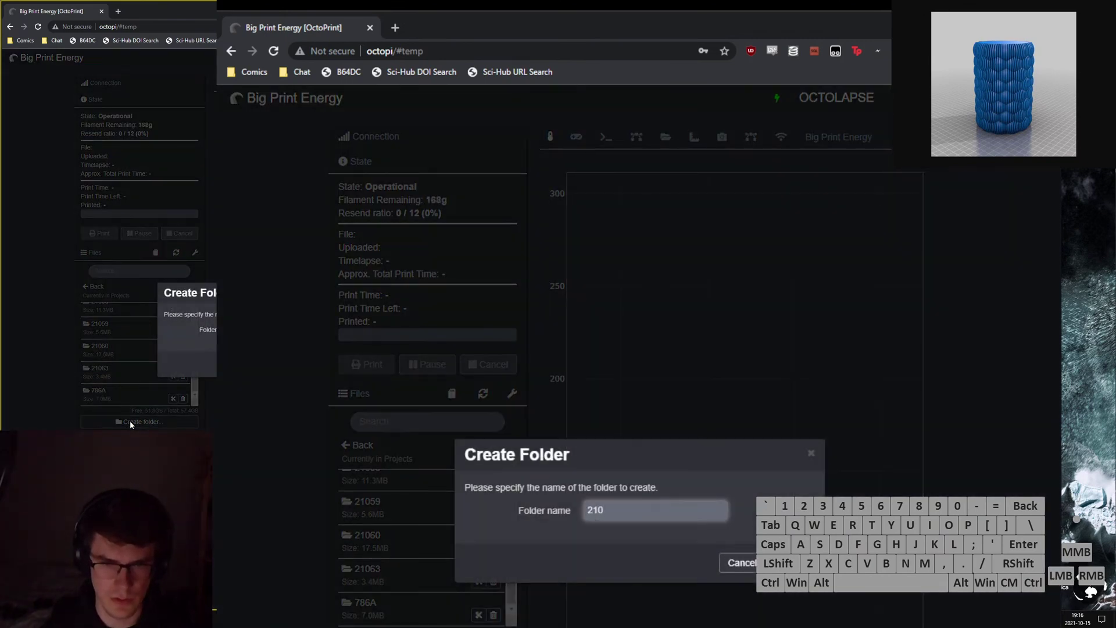
text(64)
key(Return)
click(99, 389)
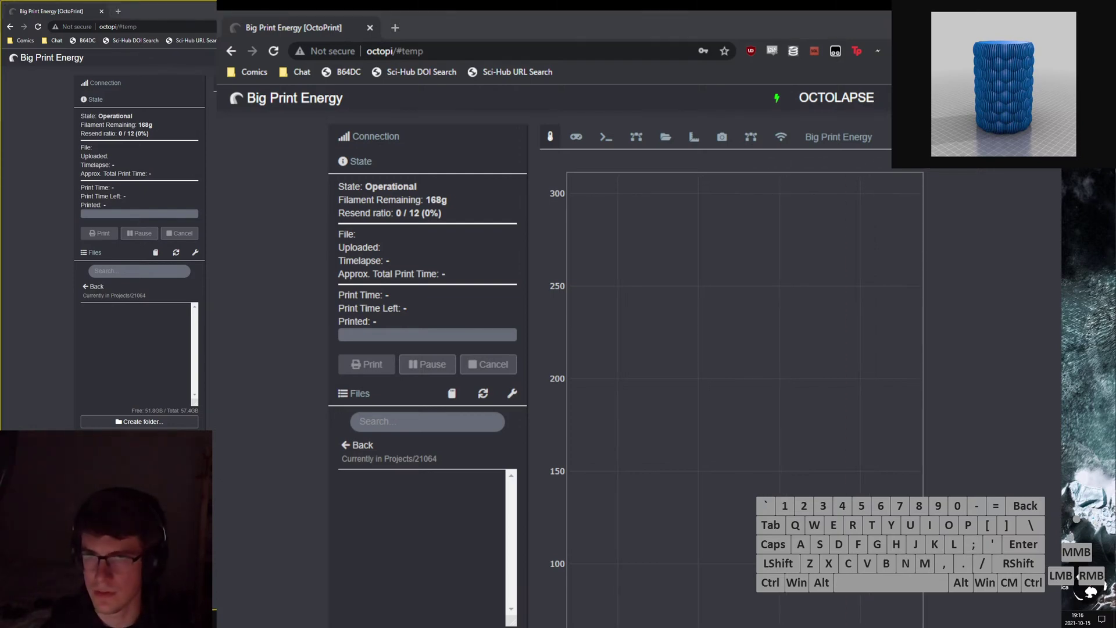
Position File Explorer alongside and open the folder holding the sliced G-code.
drag(558, 116, 0, 62)
drag(4, 54, 0, 56)
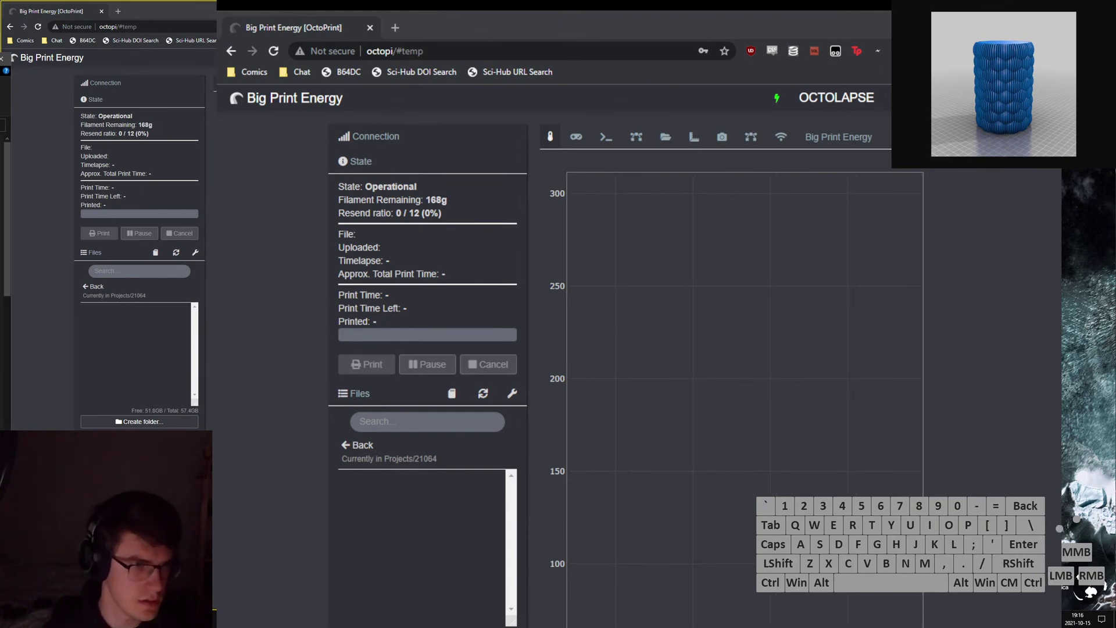
scroll(5, 285, down, 5)
double_click(0, 290)
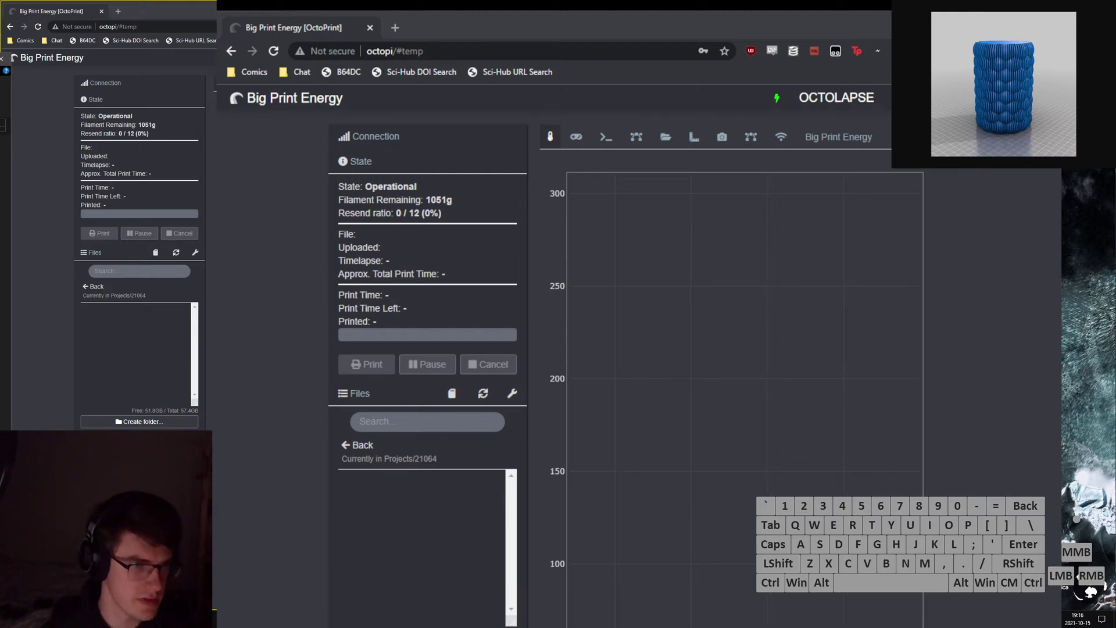
Upload the Bubble Vase G-code into 21064 and load CCR10S_Bubble Vase.arc.gcode for printing.
drag(0, 163, 147, 364)
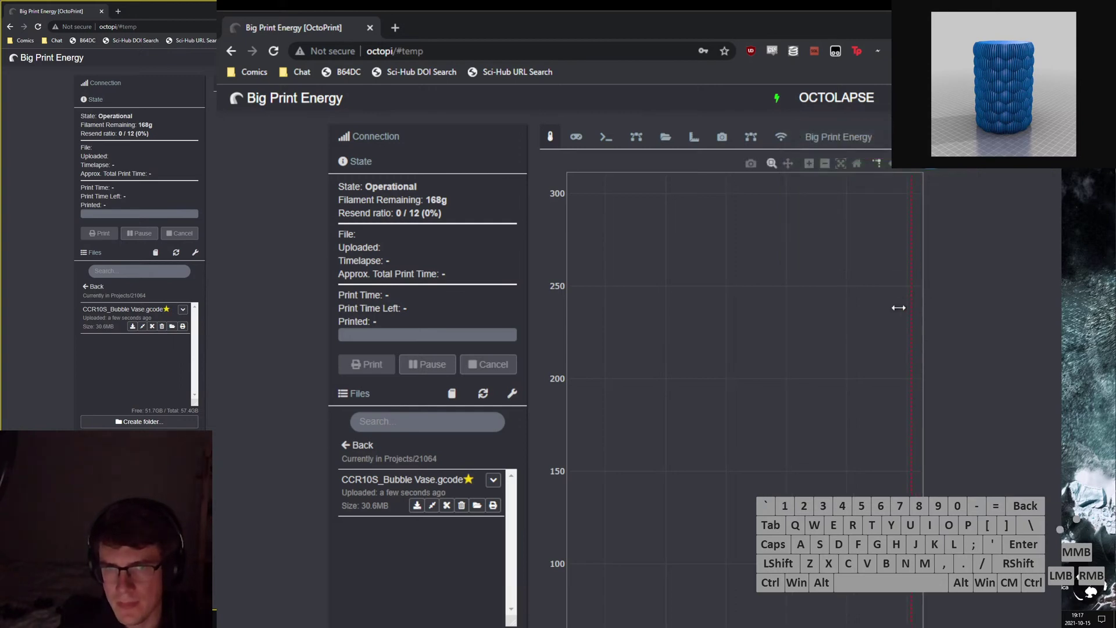
click(493, 481)
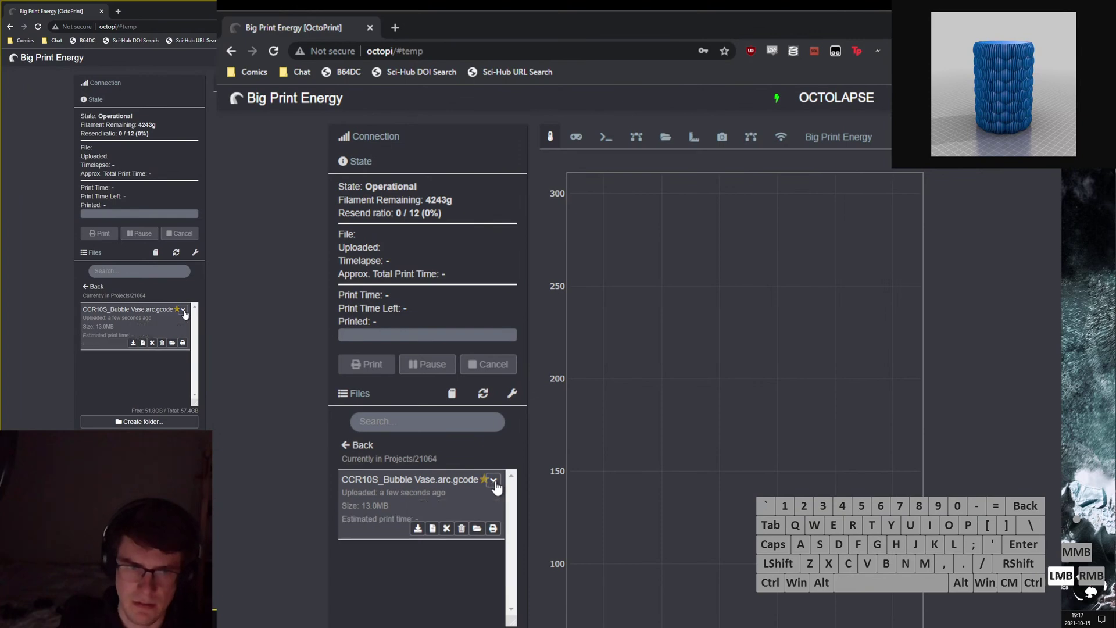
click(494, 485)
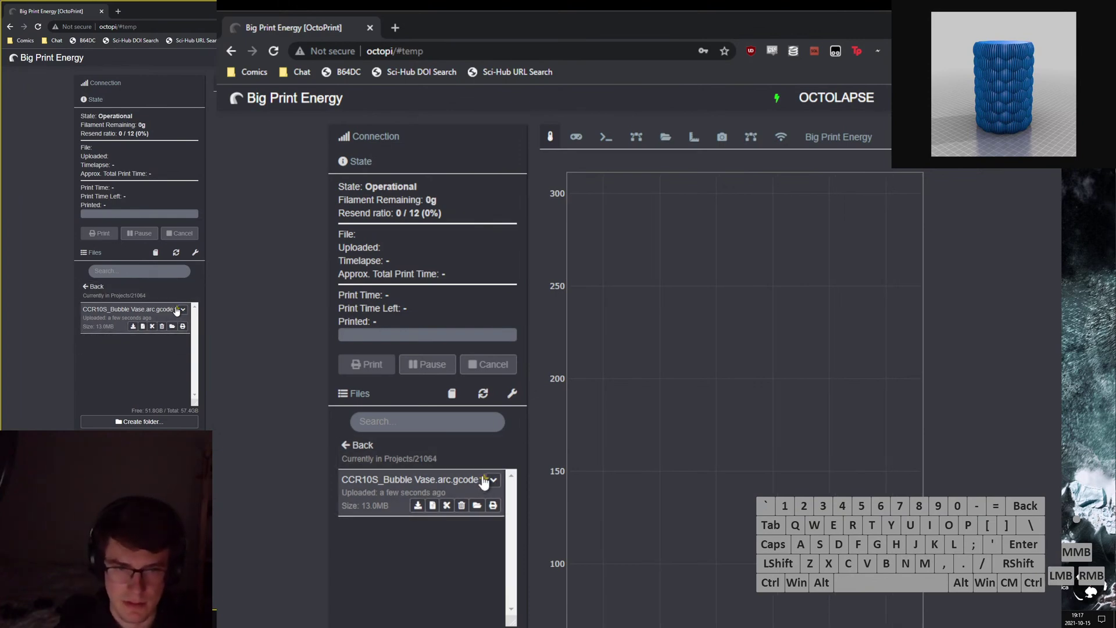
click(485, 481)
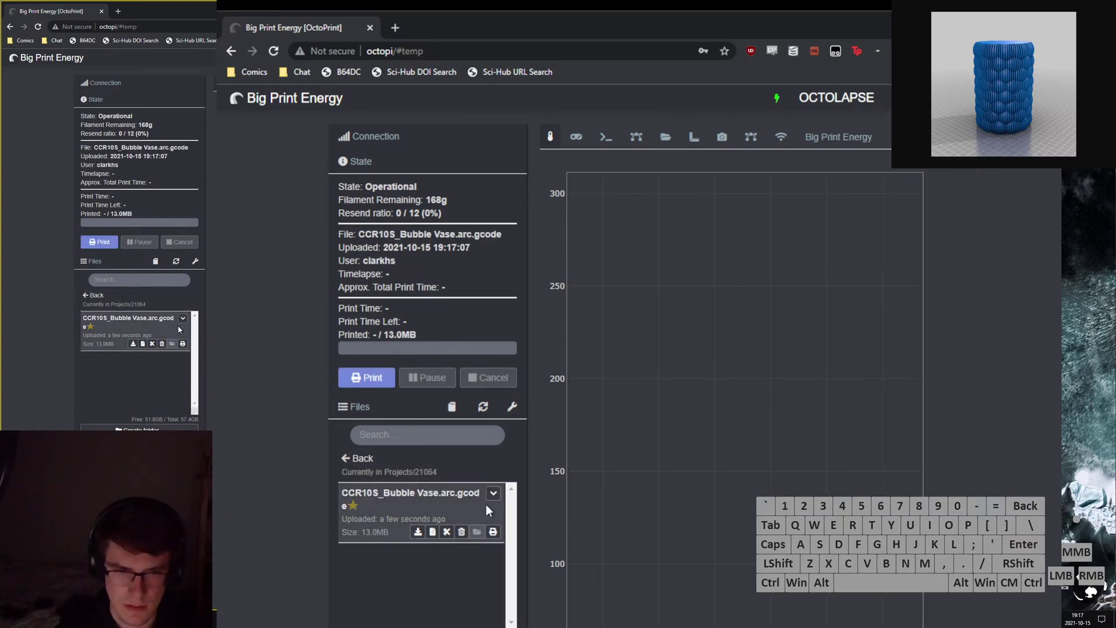
Review the Arc Welder stats and the 15.09 m, 04:33:29 print estimates, then view Temperature.
click(432, 531)
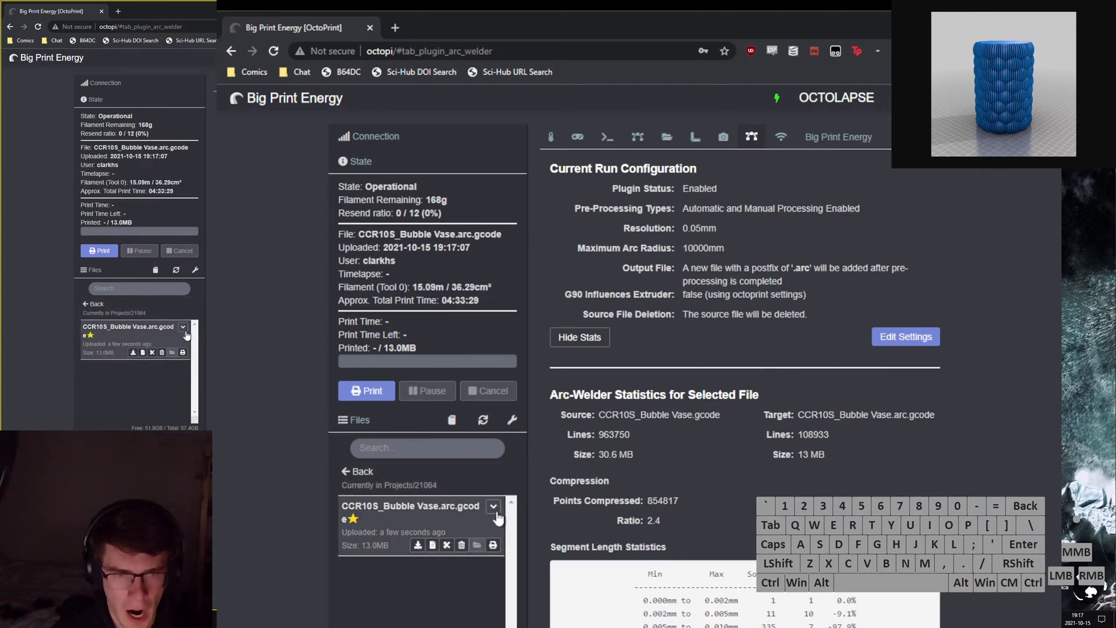
click(493, 506)
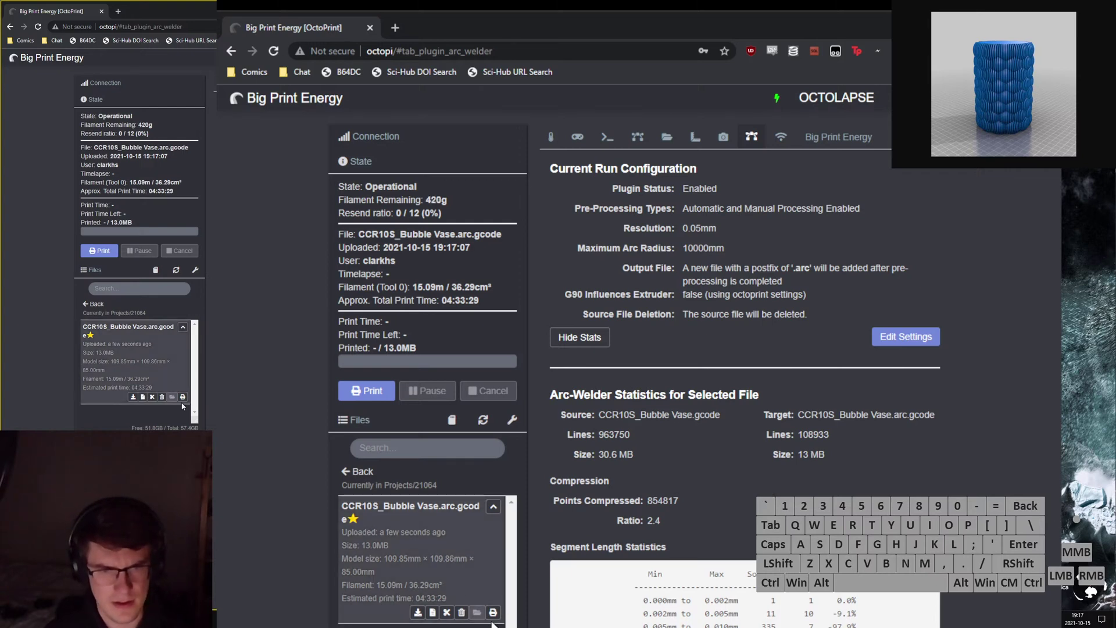
click(550, 137)
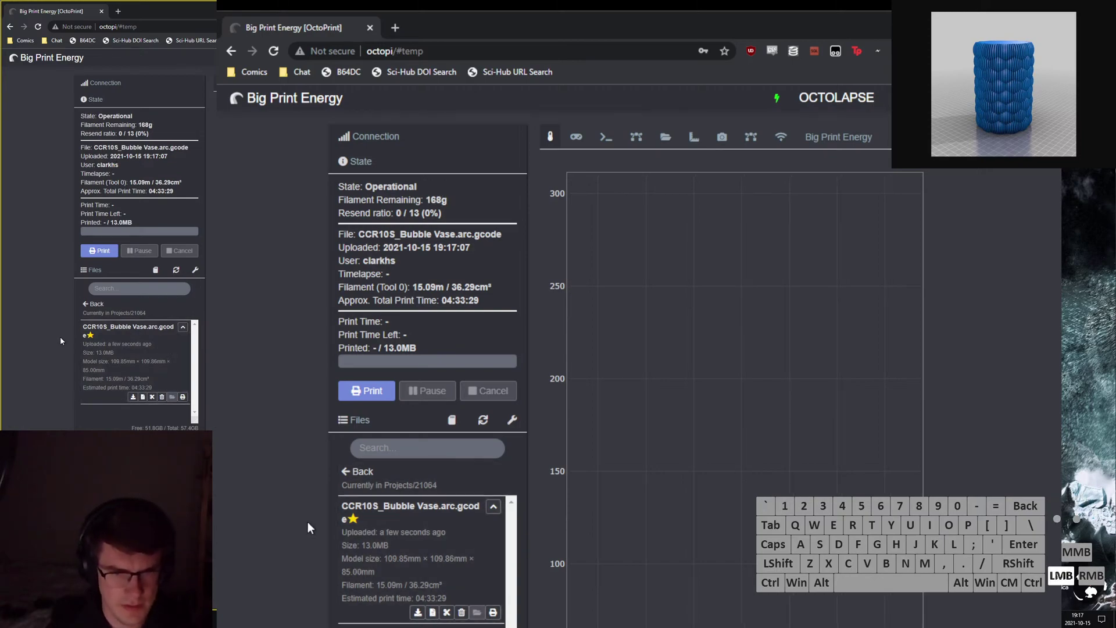
Calculate the weight of 15 m of 1.75 mm filament at 1.24 g/cc (about 44.7 g).
key(ctrl+t)
text(15 m * )
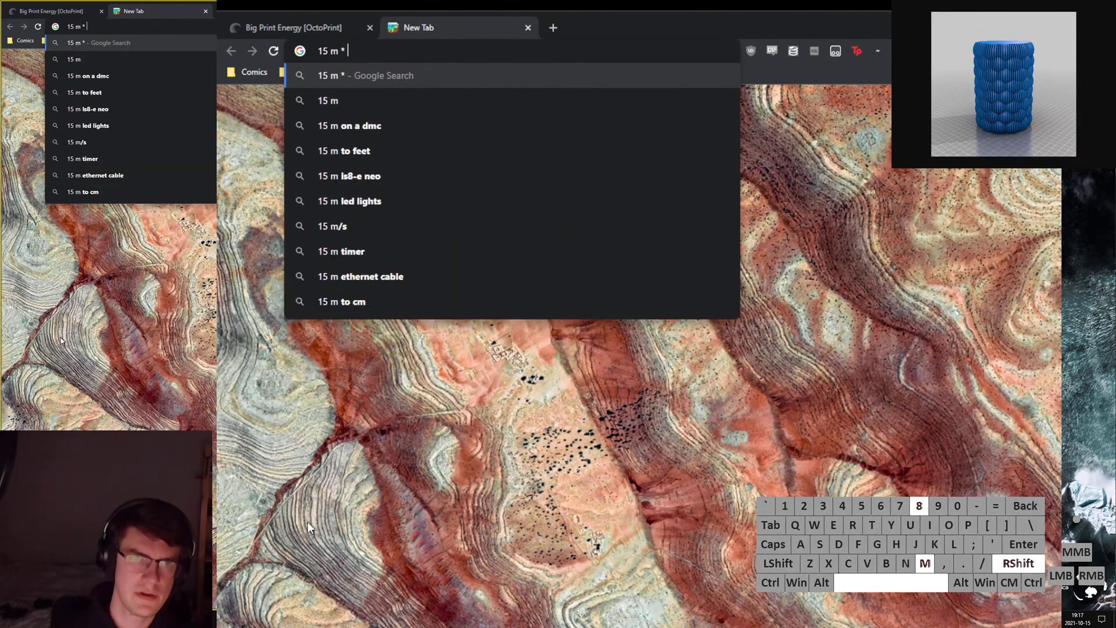
text((1.75 mm/)
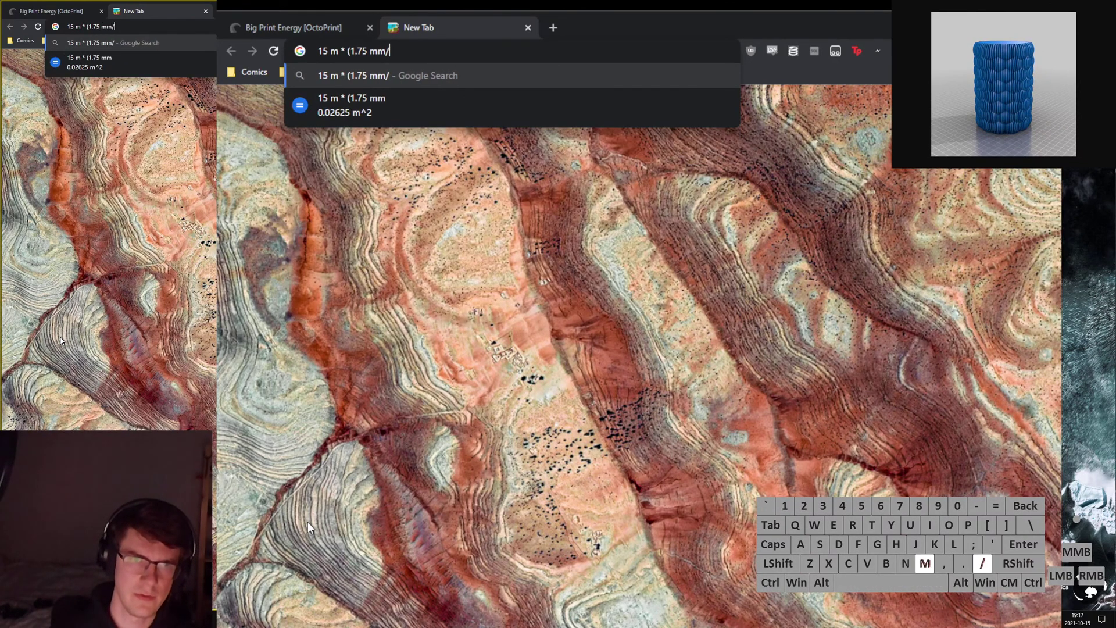
text(2)^2 * )
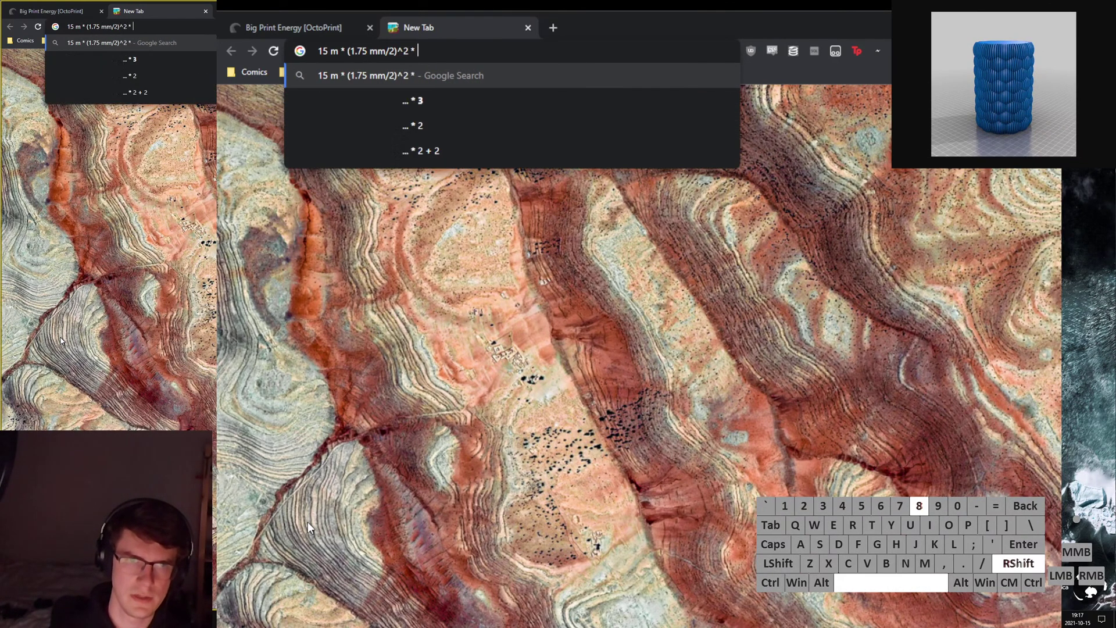
text(pi * 1.24 )
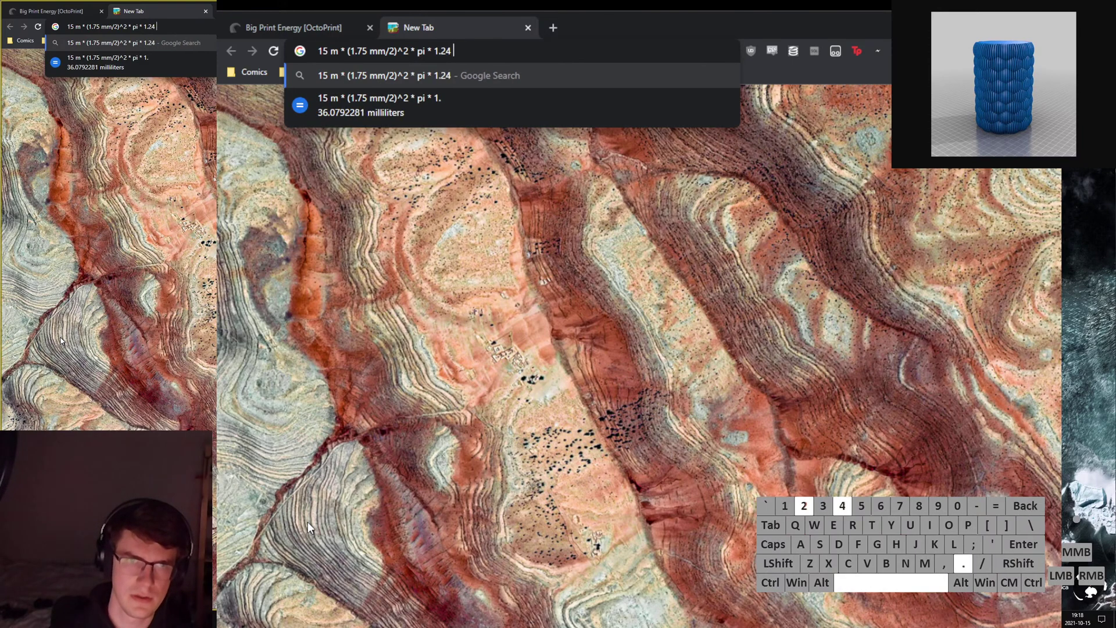
text(g/cc)
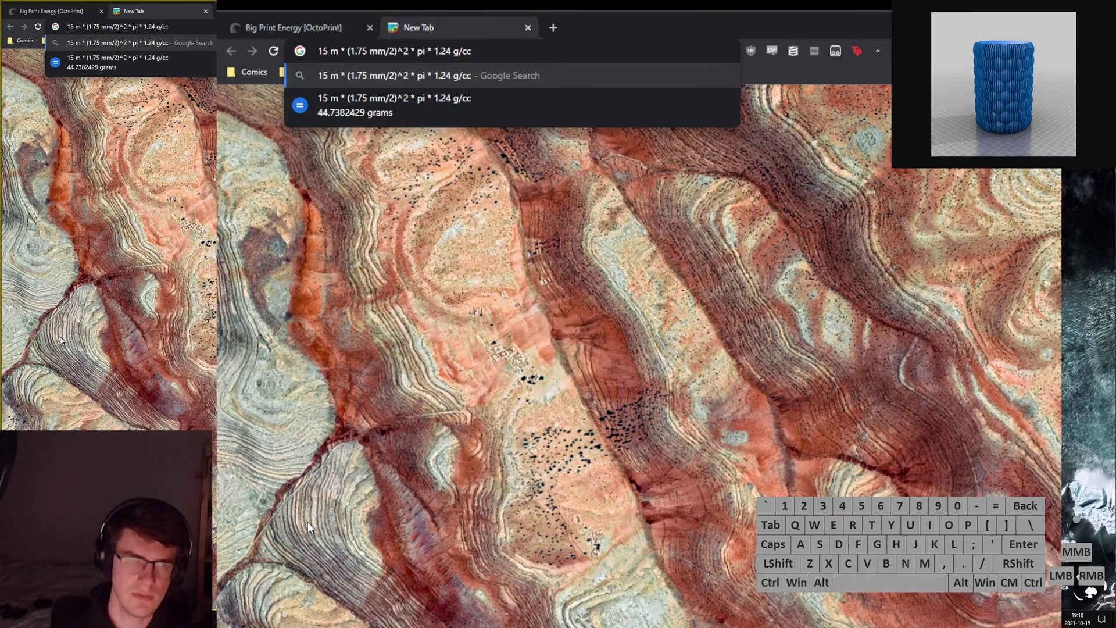
key(ctrl+w)
Return to the OctoPrint page and open its Settings on the Serial Connection page.
click(293, 416)
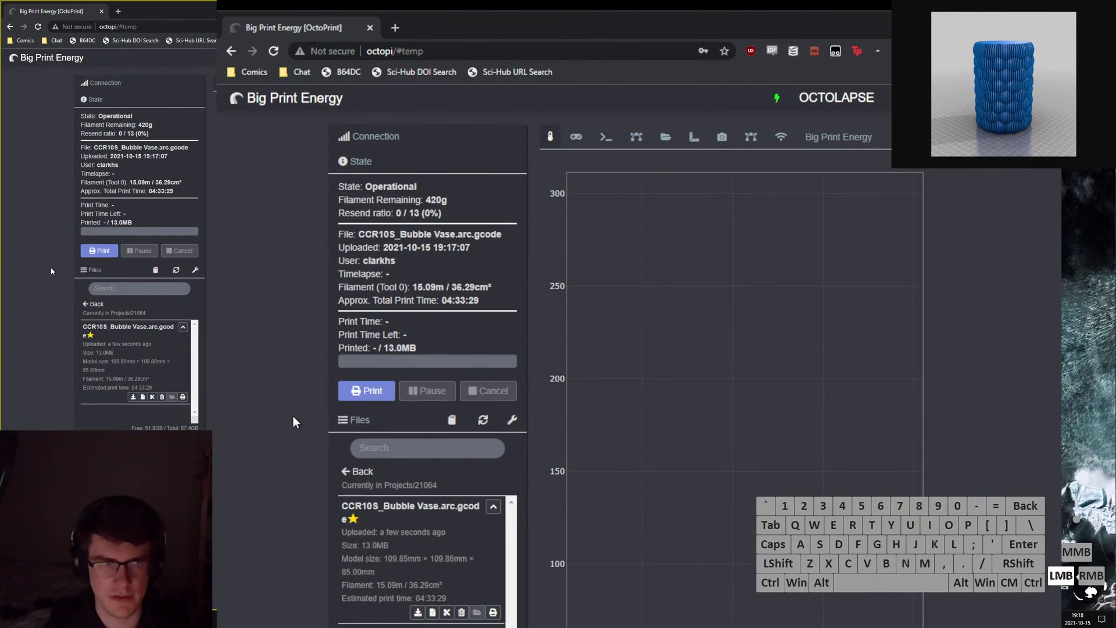
click(316, 452)
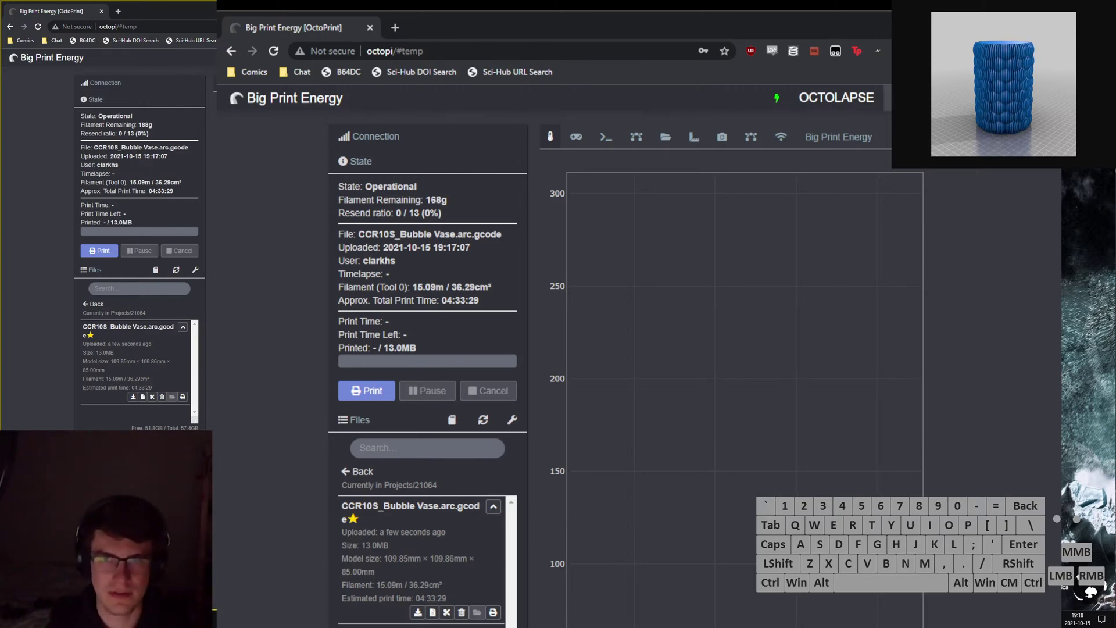
click(900, 98)
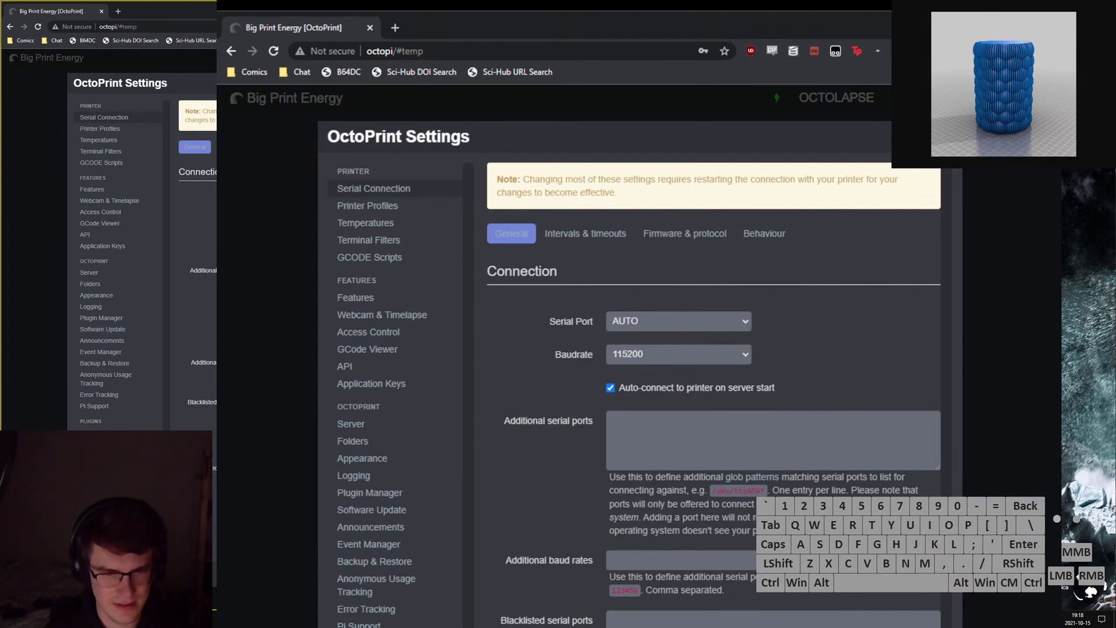
Open the filament scale calibration page and tare it twice so it reads 0 g.
click(102, 494)
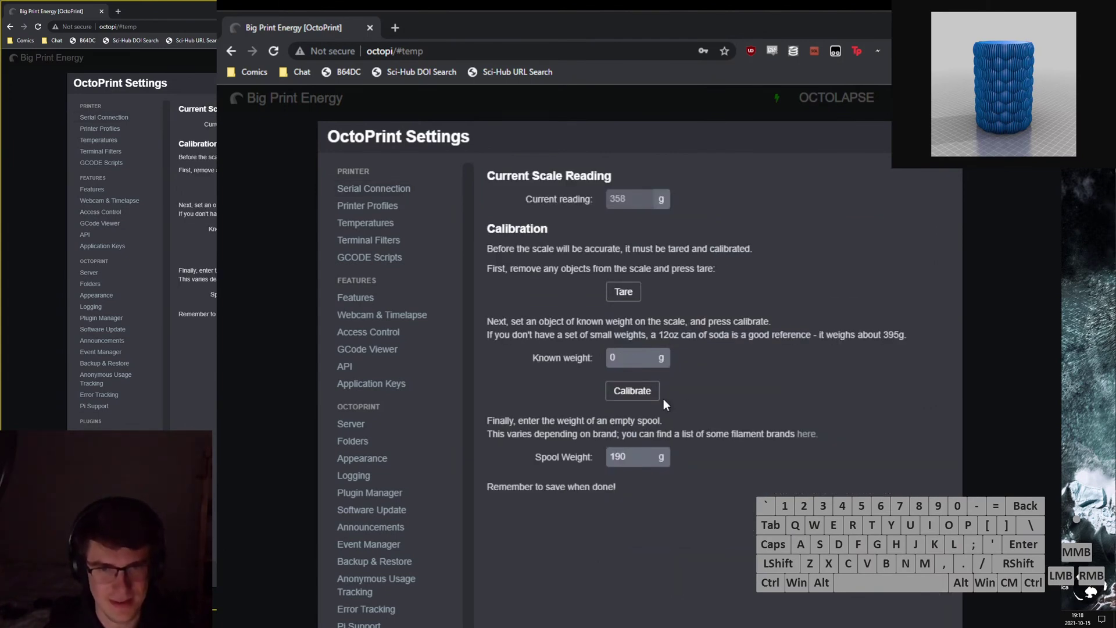
click(628, 302)
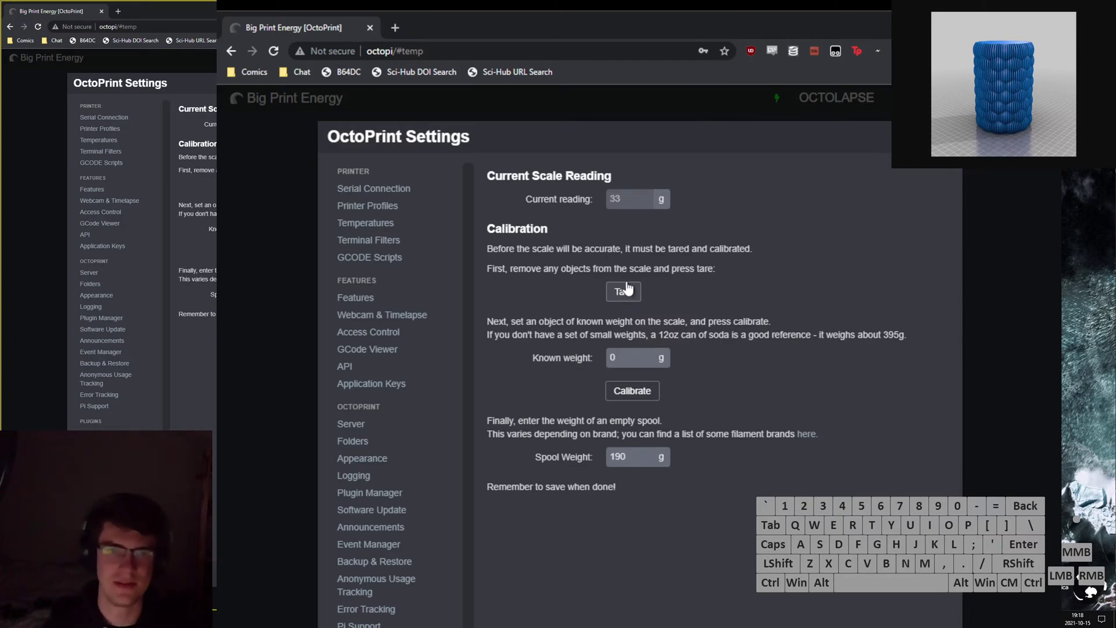
click(623, 295)
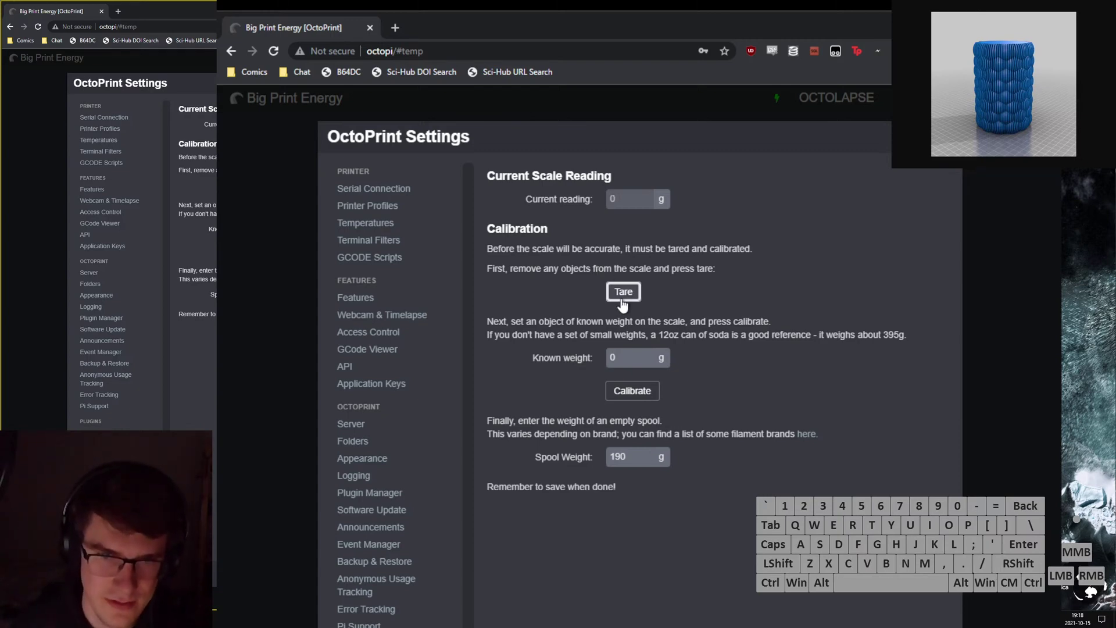
Open a new tab in the second browser window.
click(748, 253)
key(ctrl+t)
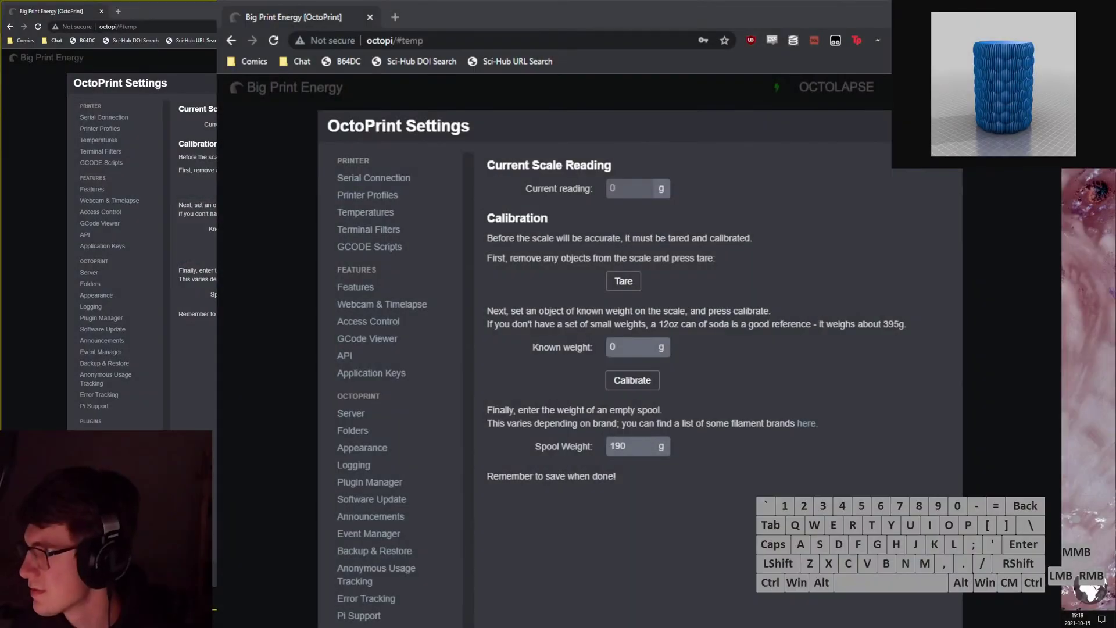
click(890, 304)
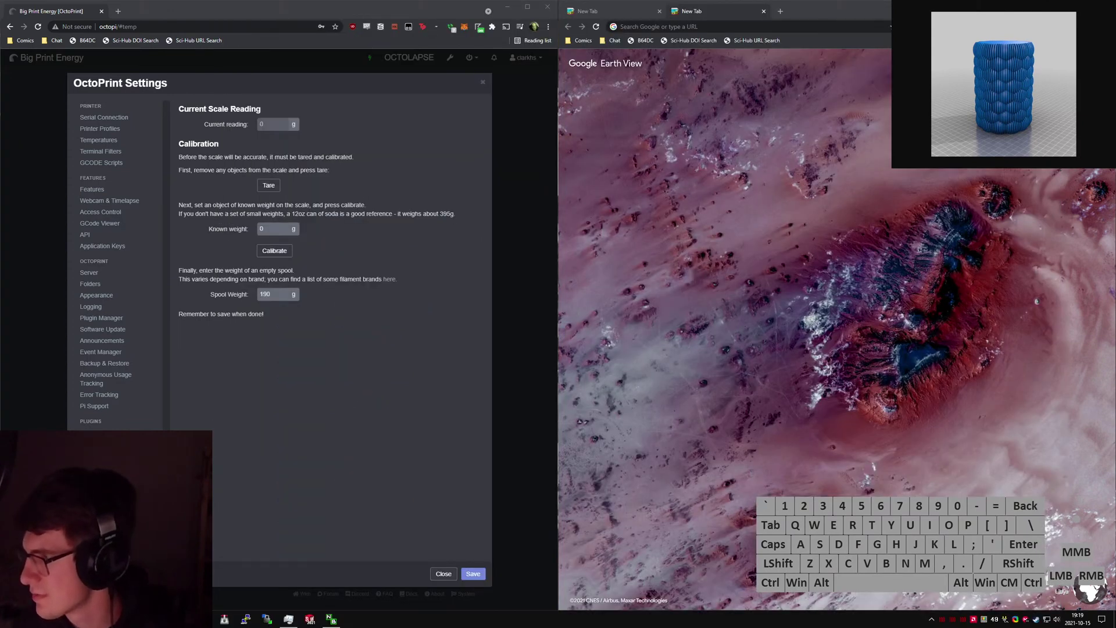
Re-snap the OctoPrint window to the left half of the screen.
click(873, 263)
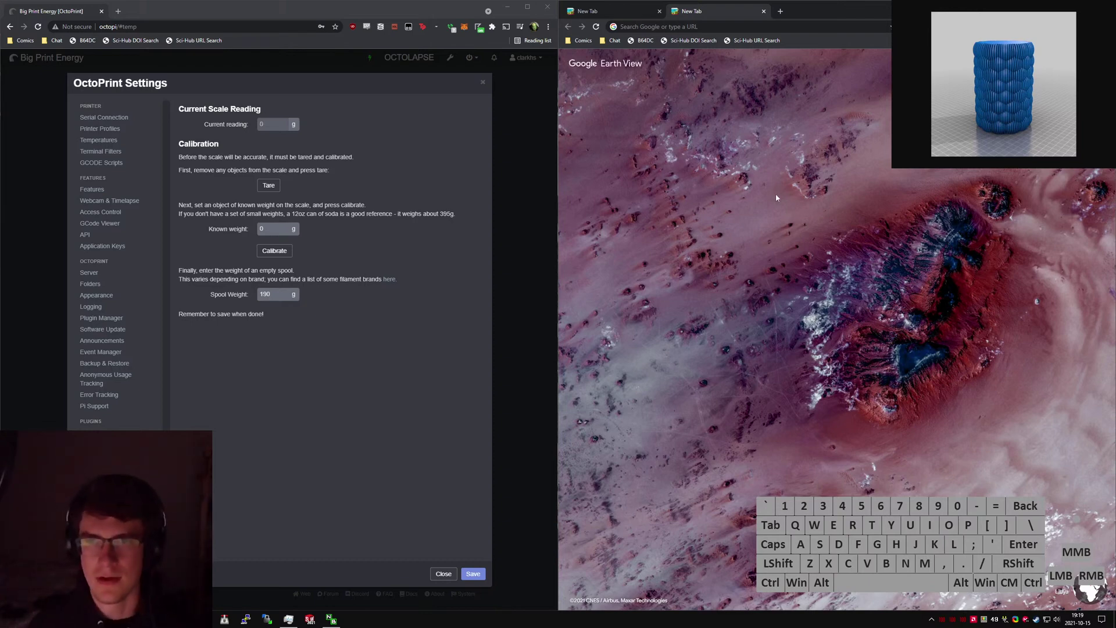
drag(429, 17, 0, 42)
click(749, 326)
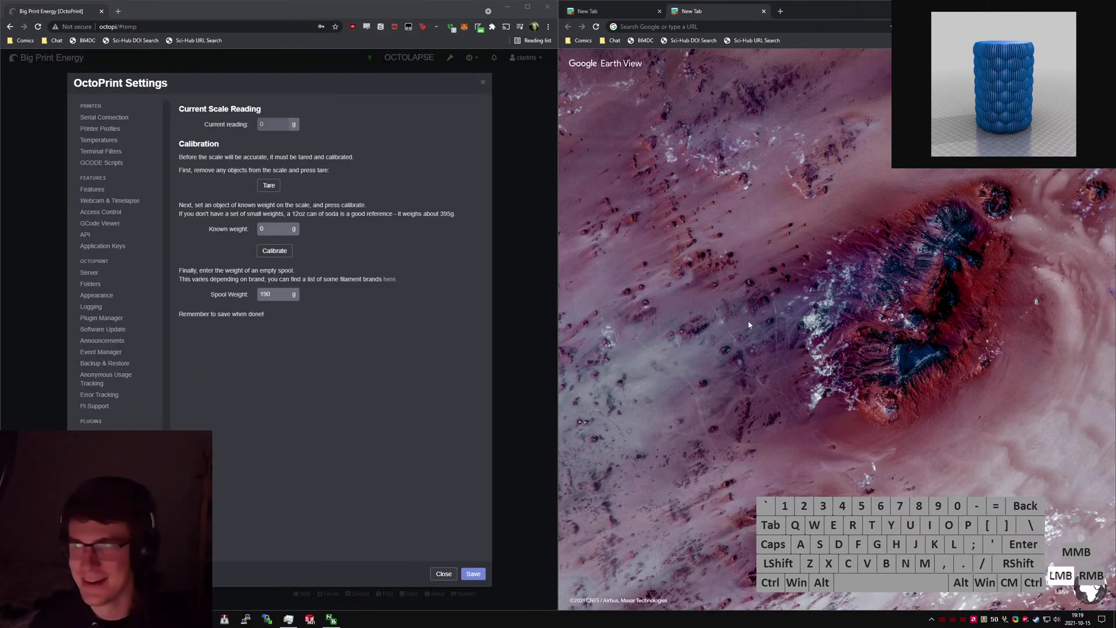
Search Google for 'pixel 4 xl weight' to get 193 grams.
click(812, 299)
click(718, 277)
key(alt+d)
text(pixe)
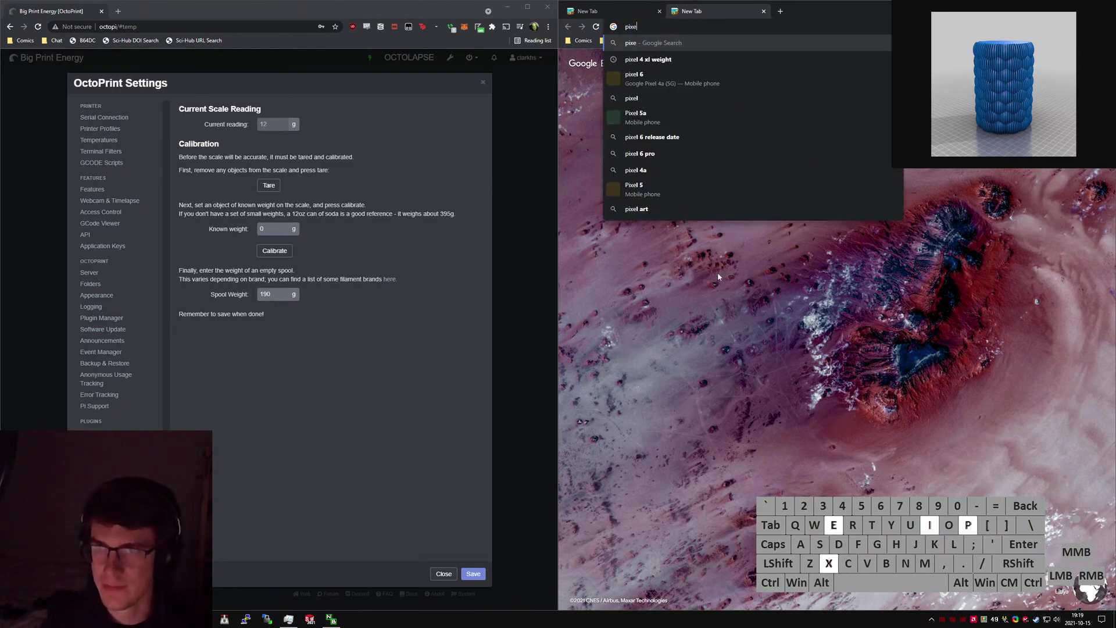
text(l 4 xl weight)
key(Return)
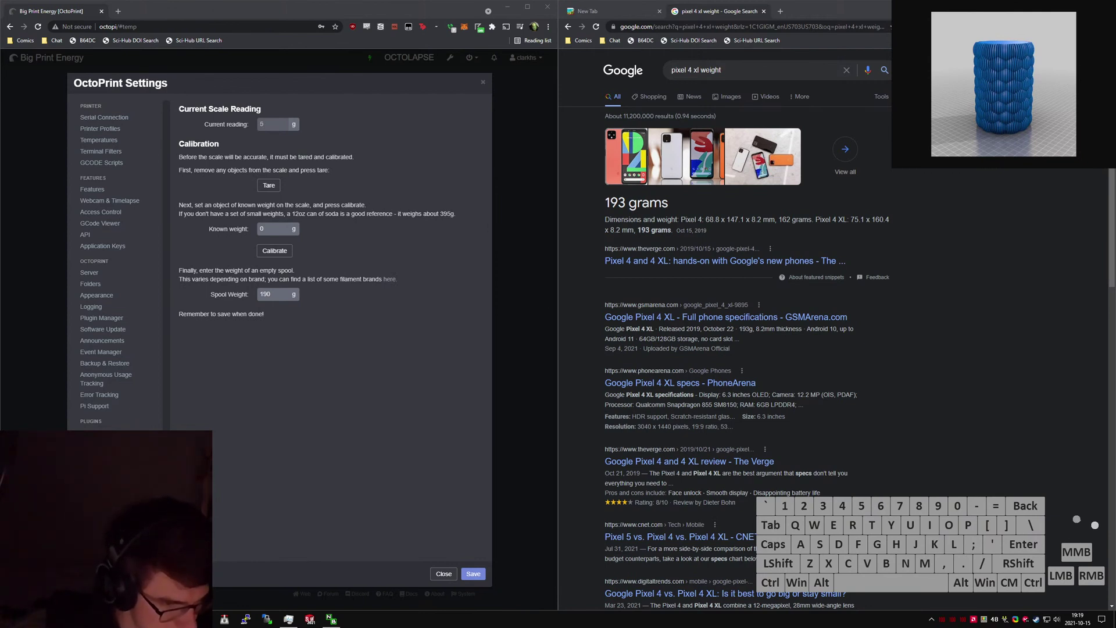
Tare the empty scale, calibrate with a 193 g known weight, and save the settings.
click(269, 185)
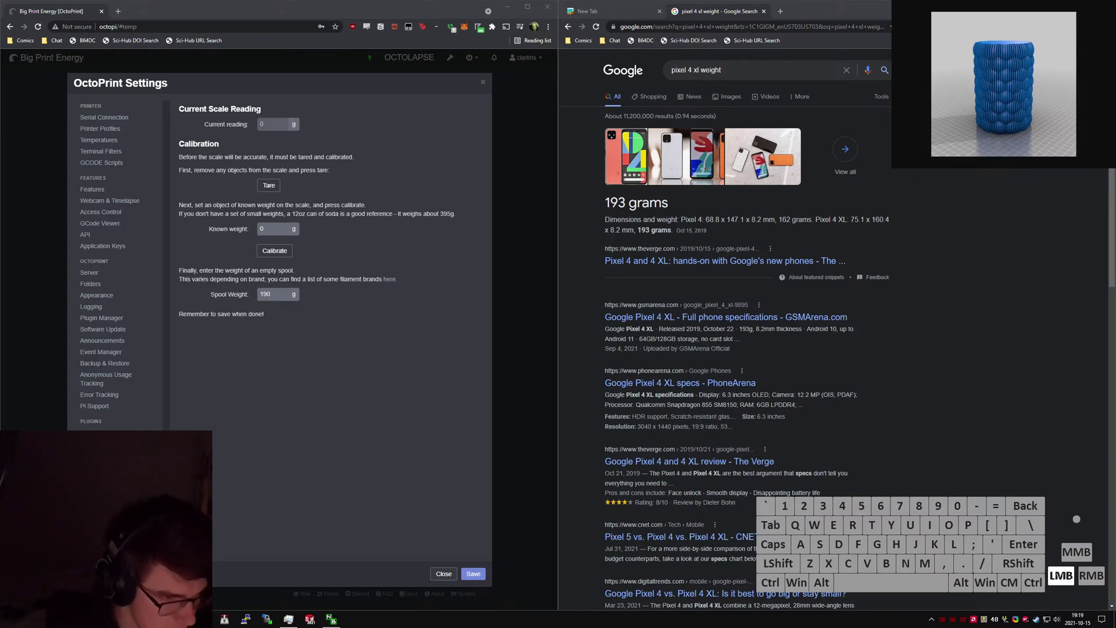
click(269, 186)
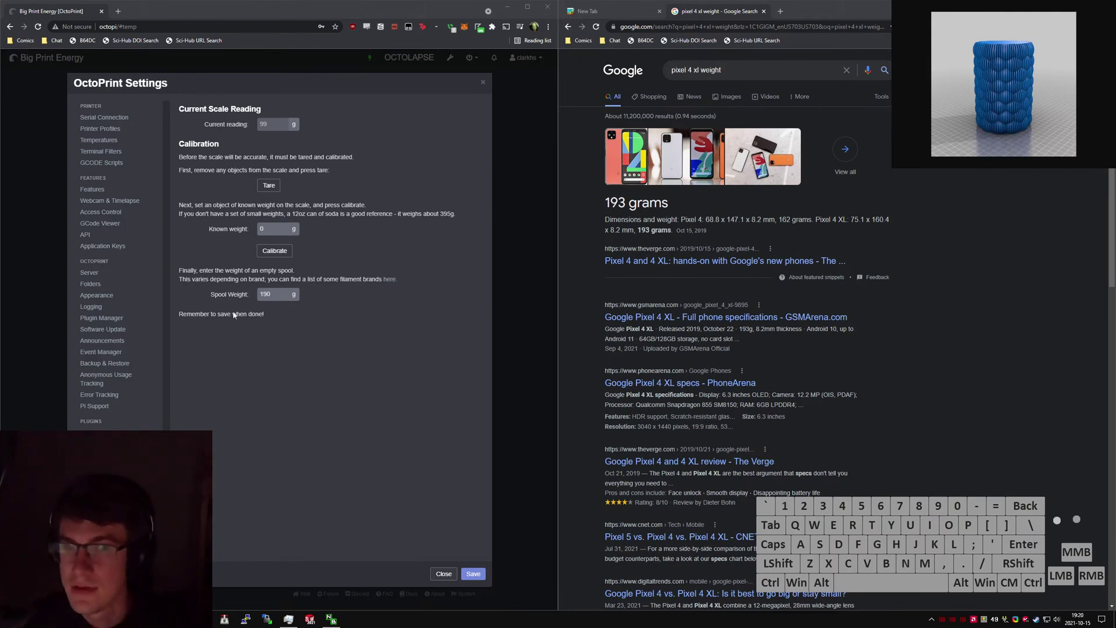
click(247, 231)
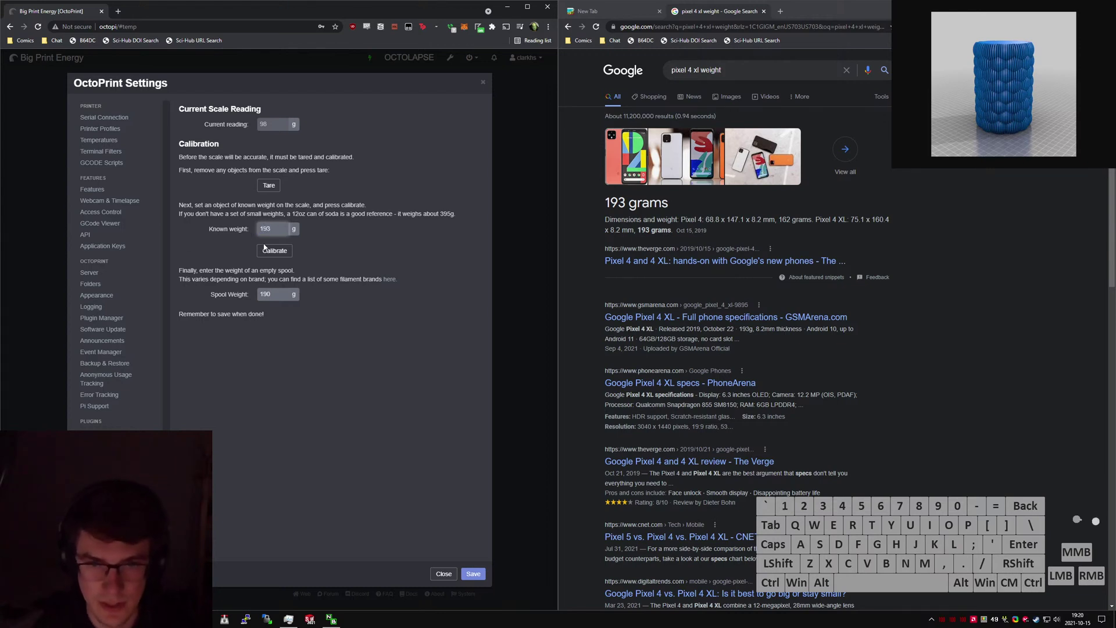
click(265, 250)
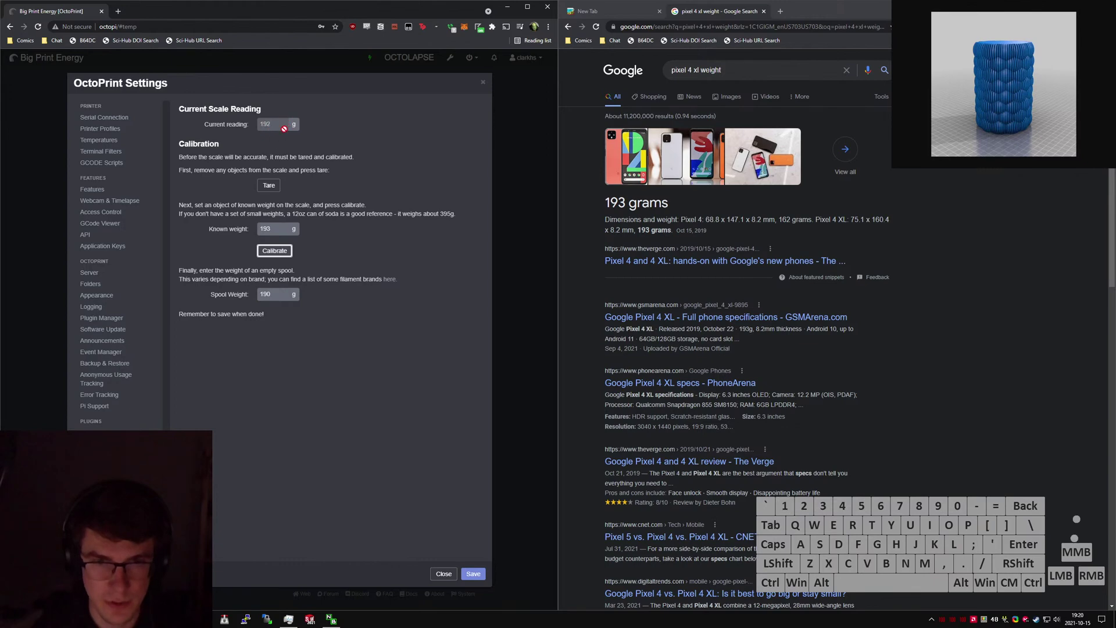
click(470, 574)
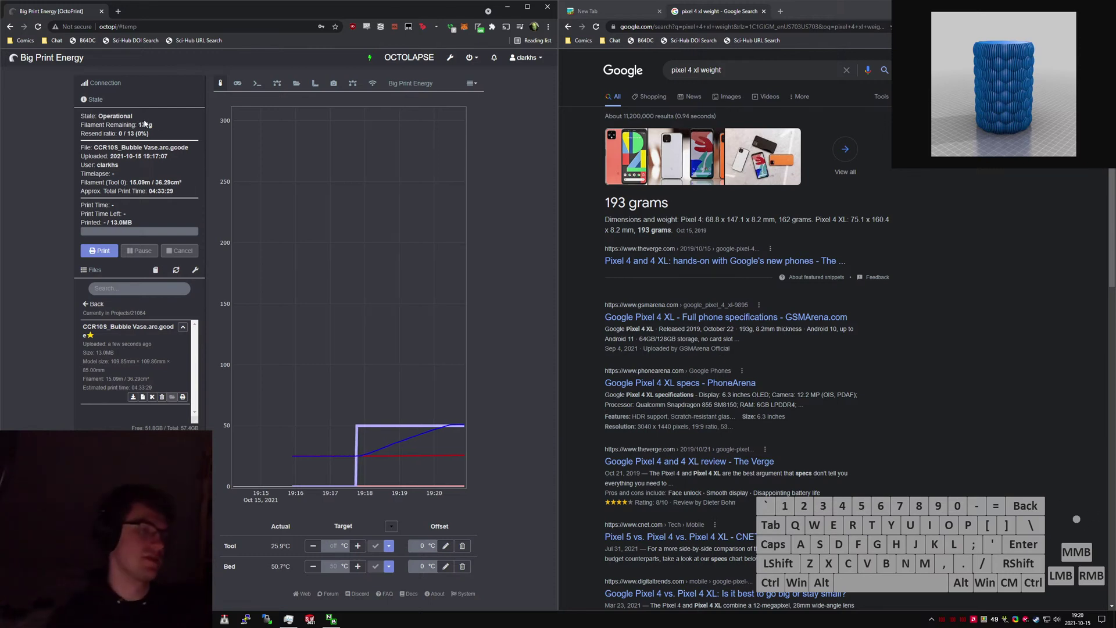
Drag the OctoPrint window off the left half and bring the Google search window forward.
click(168, 160)
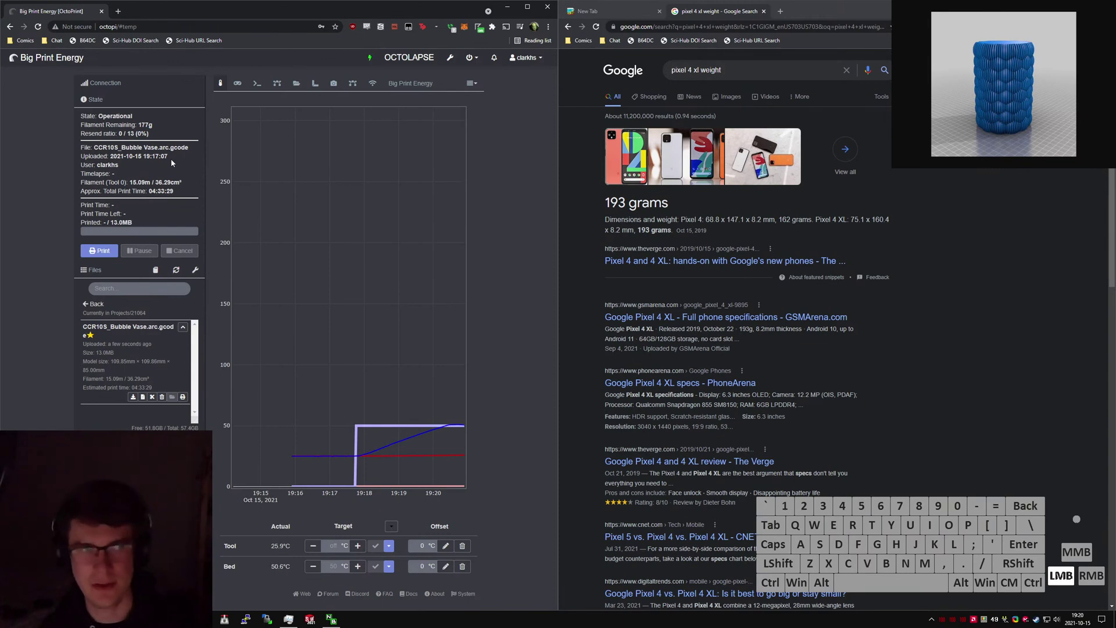
click(168, 155)
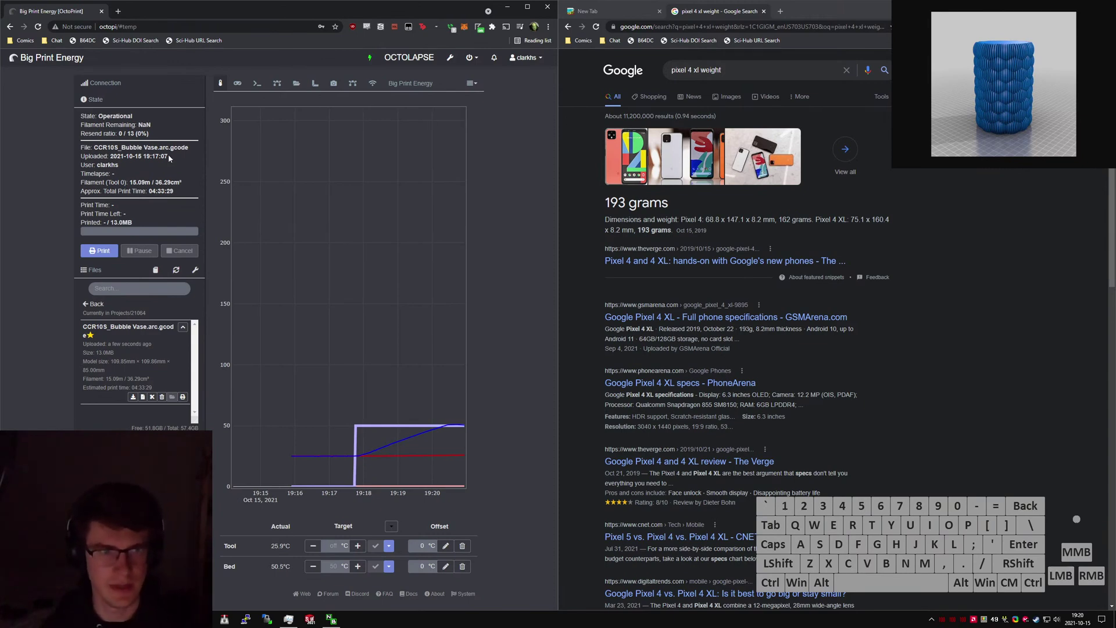
drag(232, 4, 426, 96)
click(1015, 279)
Close the Google window, maximize OctoPrint, and show its Control tab with the webcam feed.
key(ctrl+w)
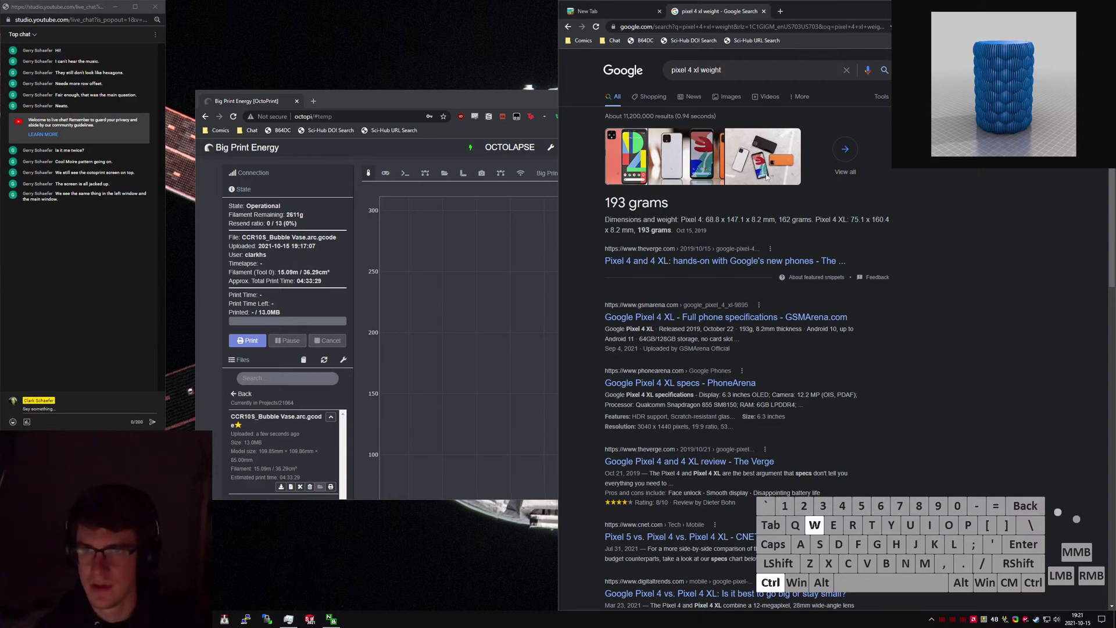
drag(495, 110, 466, 2)
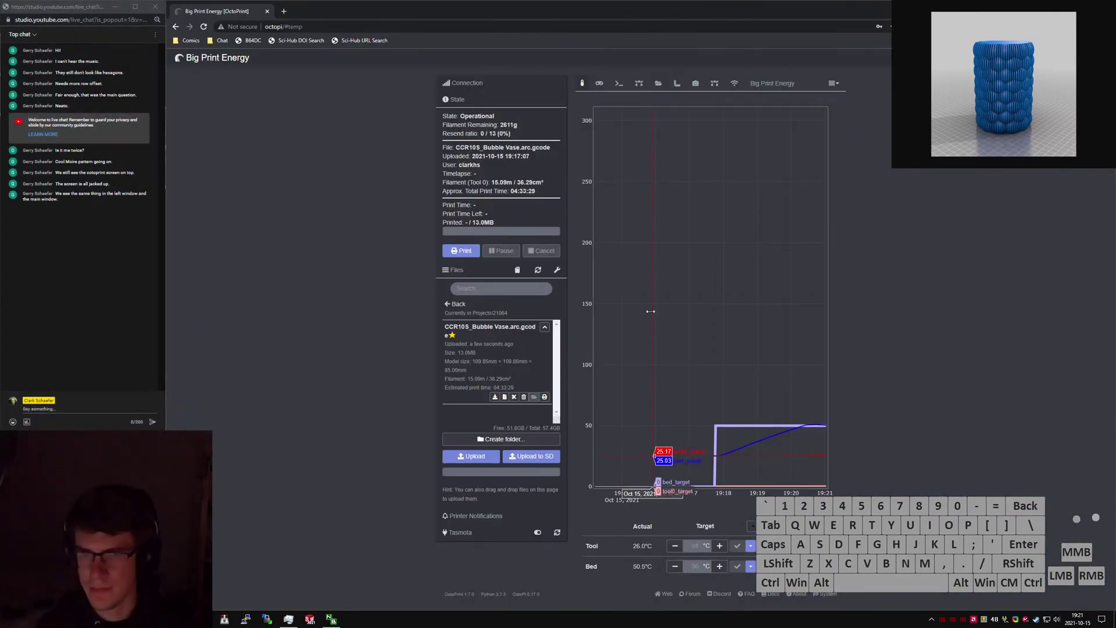
click(599, 83)
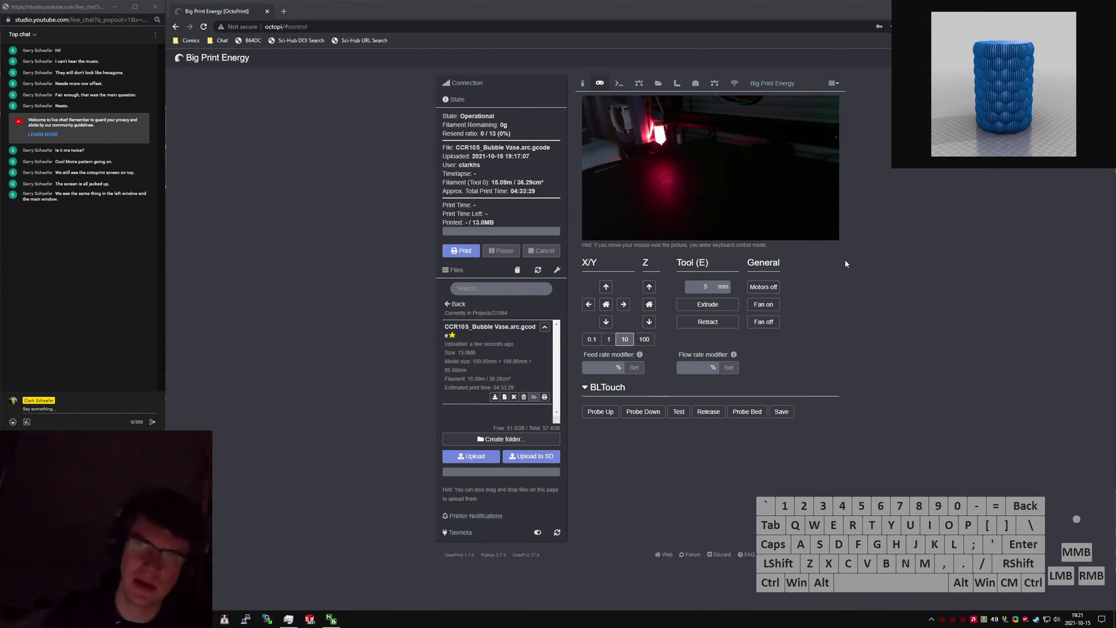
Open Bubble Vase.SLDPRT from the SolidWorks jump list and minimize the browser.
click(310, 619)
drag(312, 434, 315, 437)
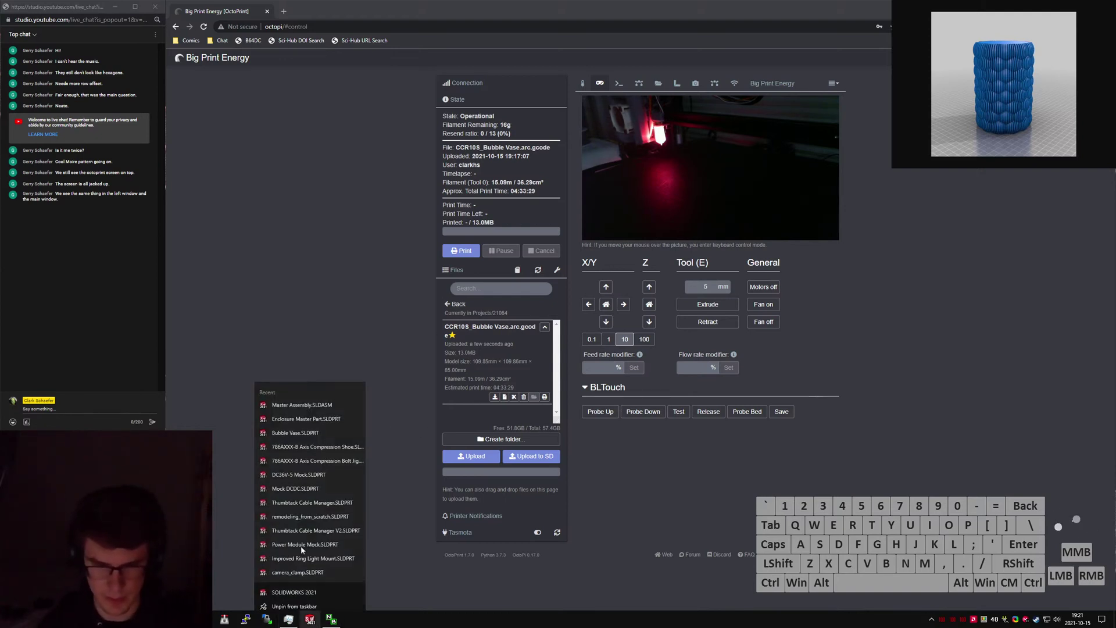
click(296, 427)
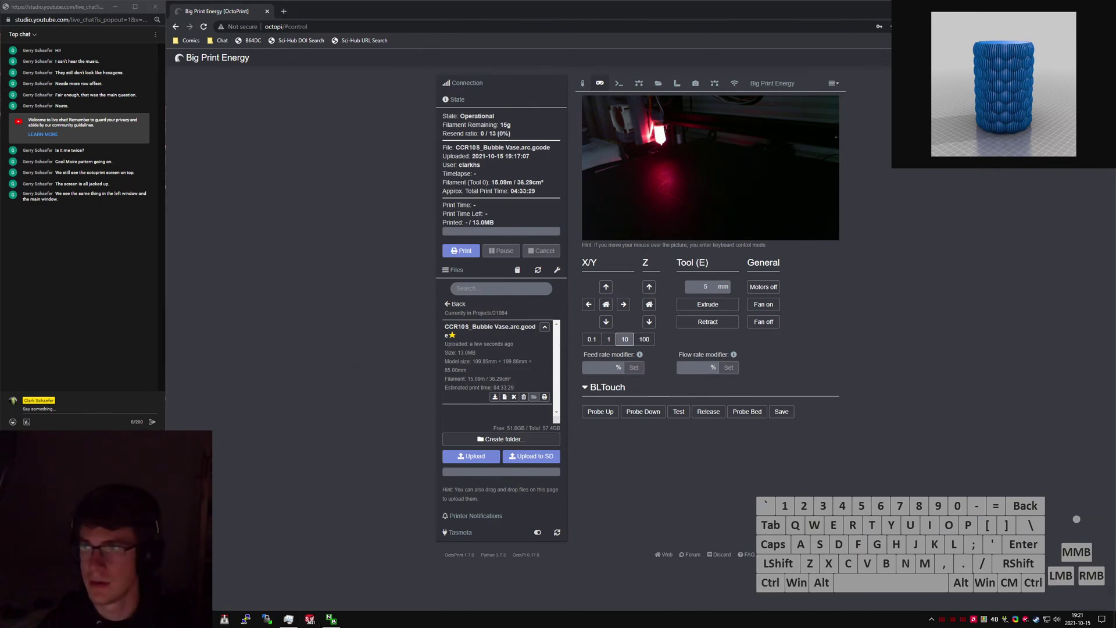
click(1050, 6)
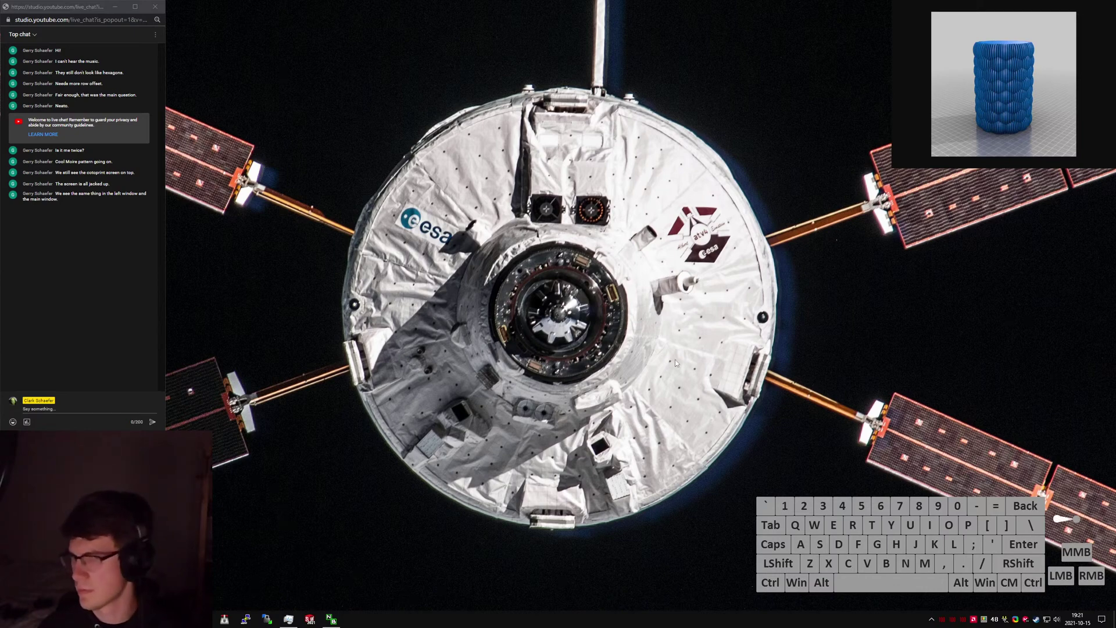
Bring SolidWorks 2021 through its splash screen to the Welcome window, lowering the music volume.
click(310, 620)
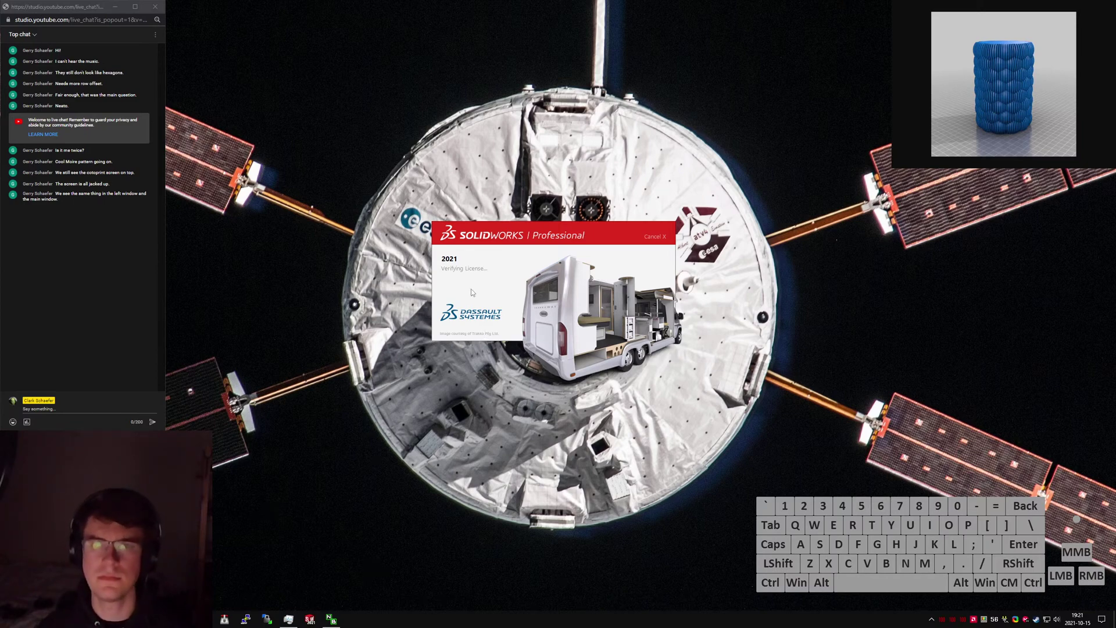
key(XF86AudioPlay)
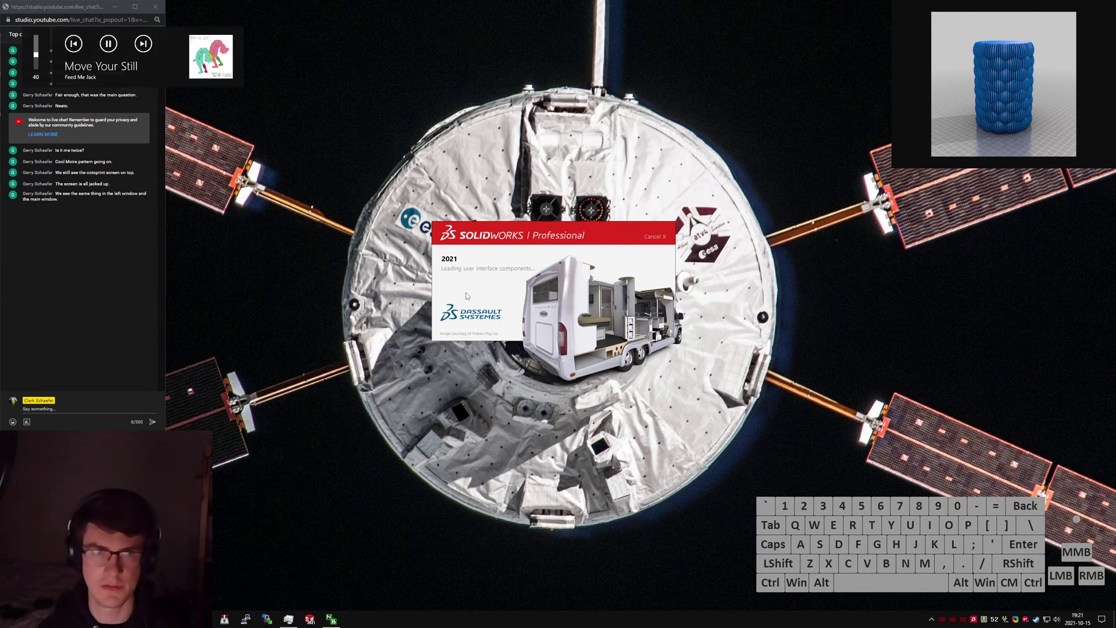
key(XF86AudioLowerVolume)
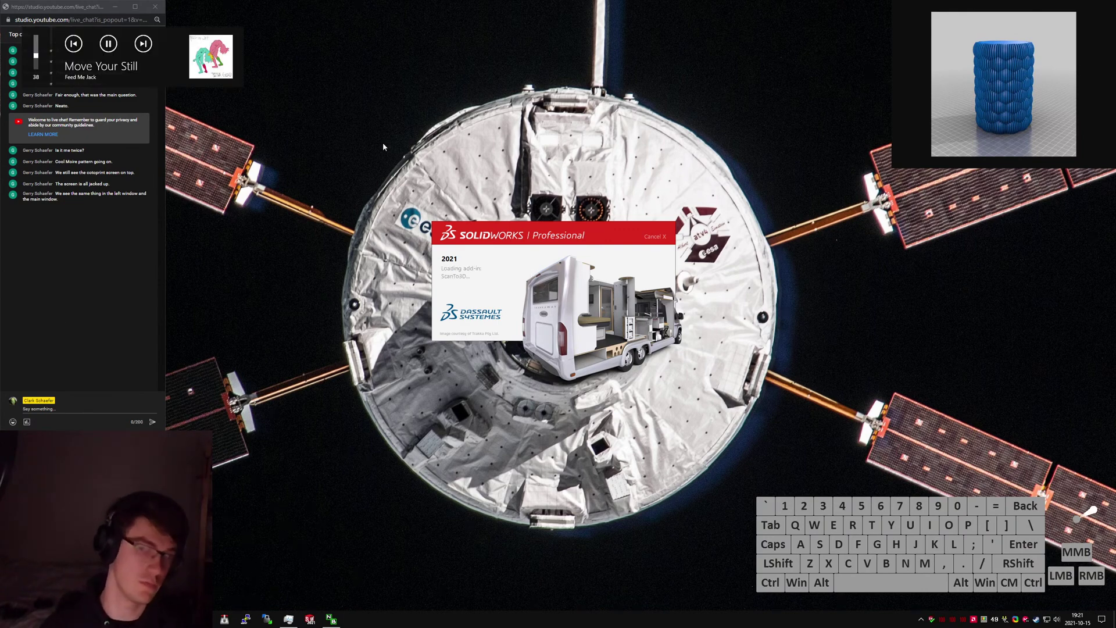
click(515, 253)
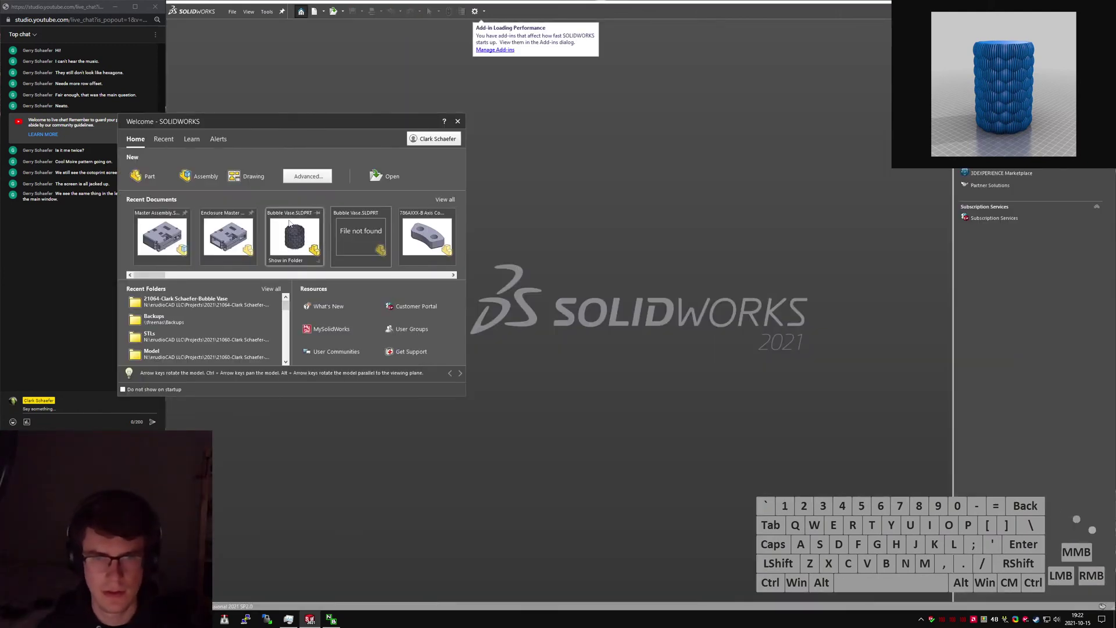
Open Bubble Vase.SLDPRT from Recent Documents and orbit to look down into the vase.
click(298, 234)
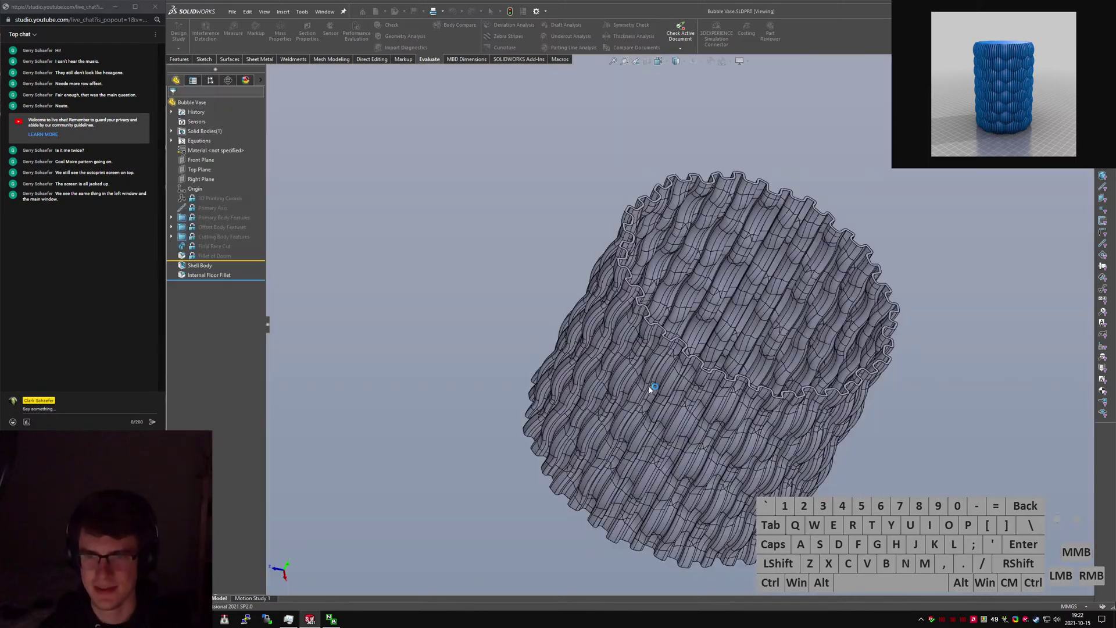
middle_drag(650, 389, 721, 370)
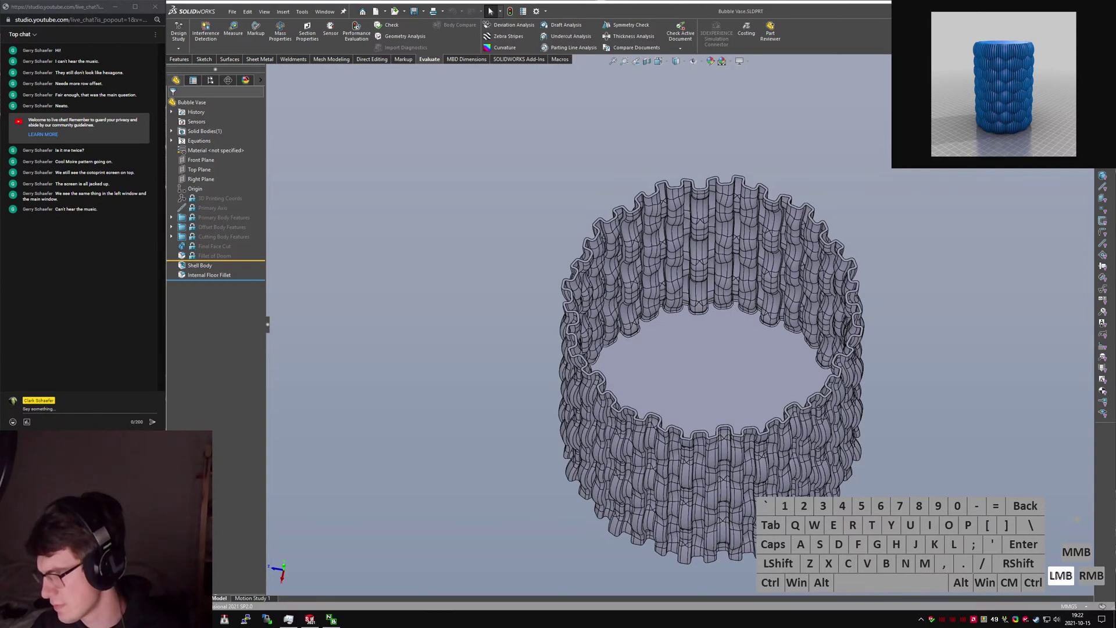
Drag the rollback bar to just below Final Face Cut and save the part.
click(279, 265)
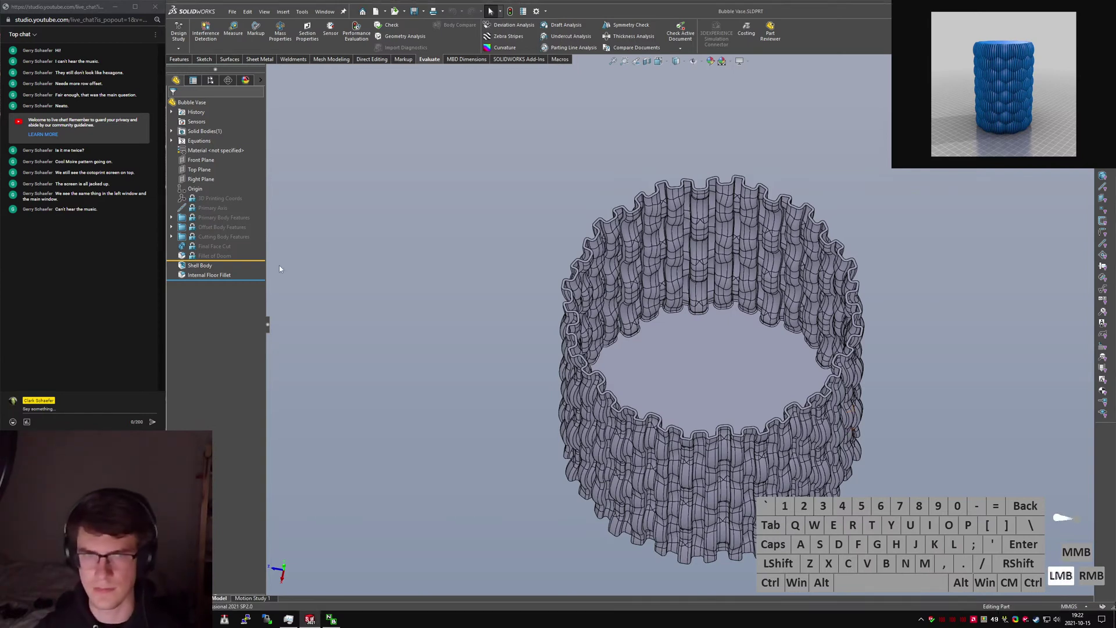
click(260, 260)
drag(259, 260, 251, 256)
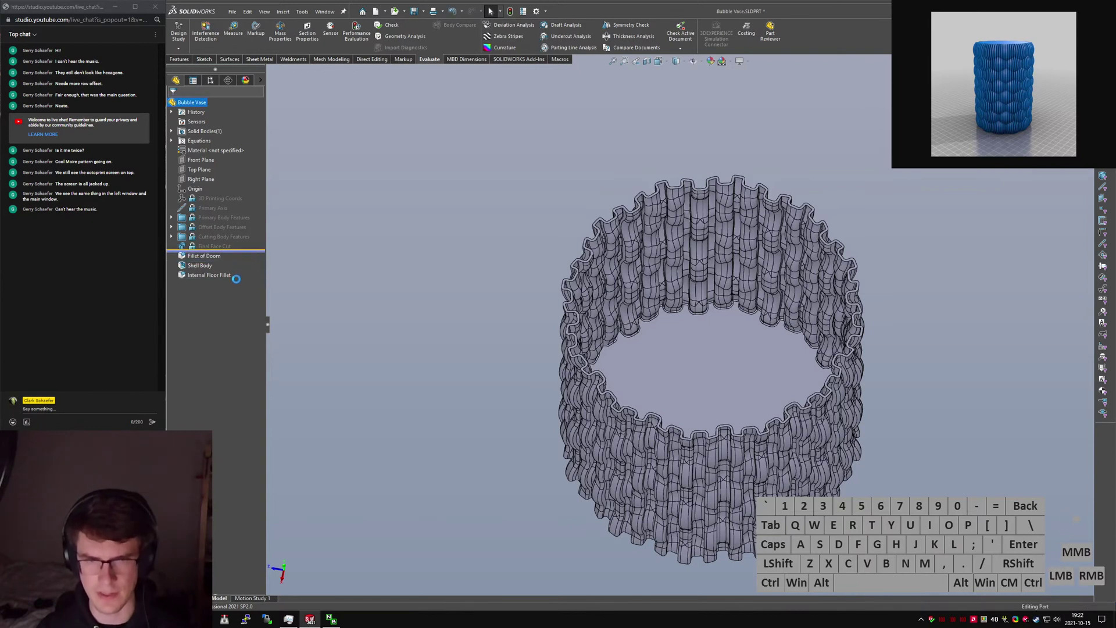
click(460, 389)
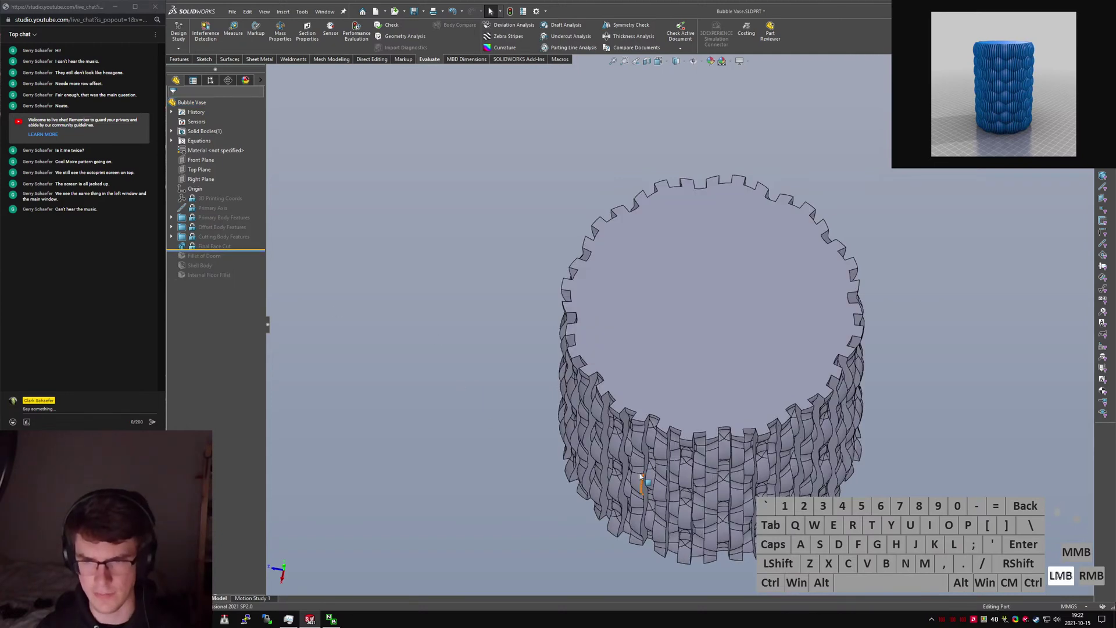
click(448, 367)
key(ctrl+s)
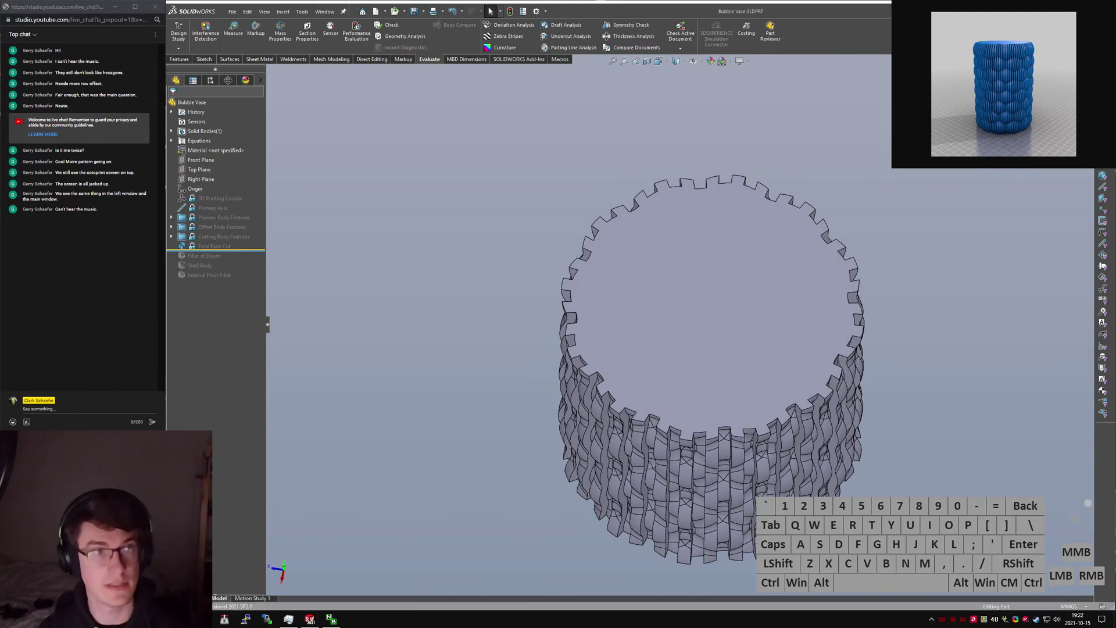
Bring the YouTube live-stream window over SolidWorks and toggle its playback.
key(ctrl+v)
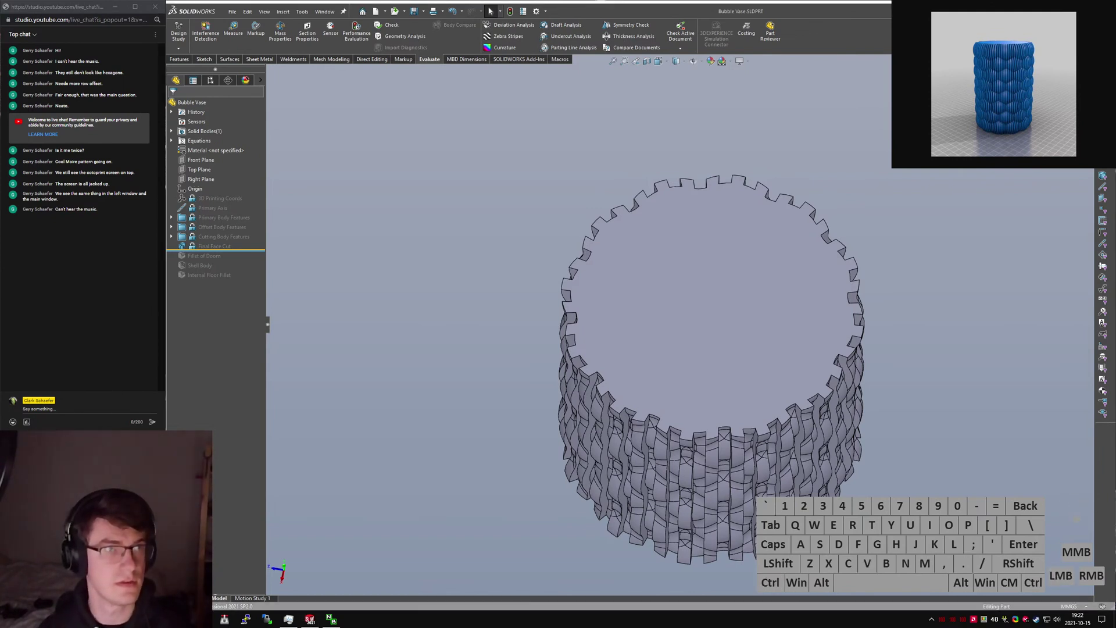
key(ctrl+w)
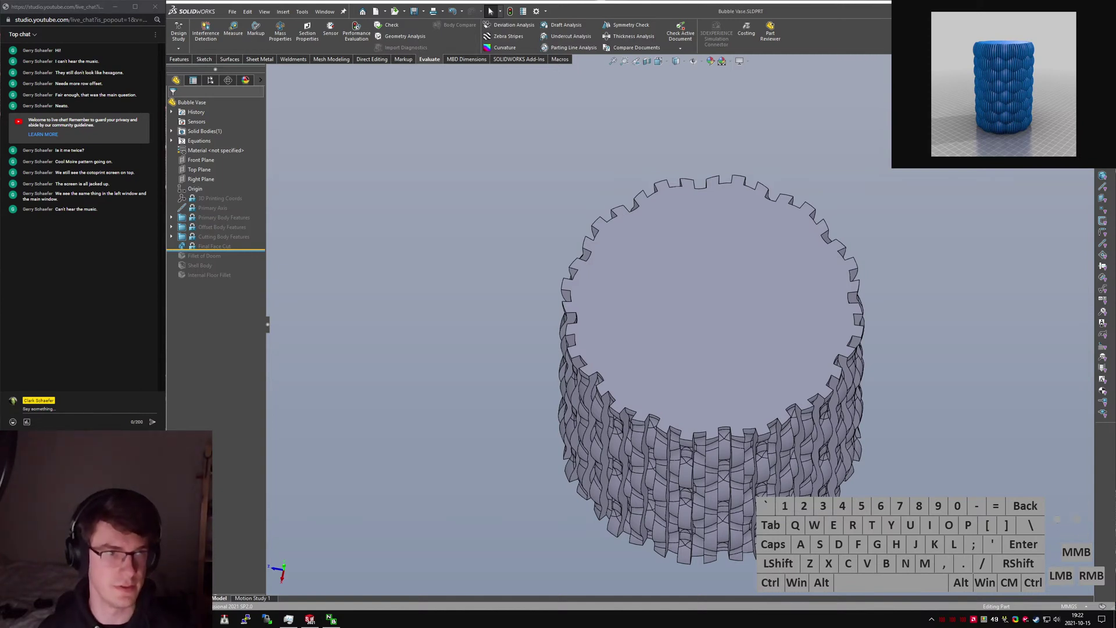
drag(563, 627, 563, 123)
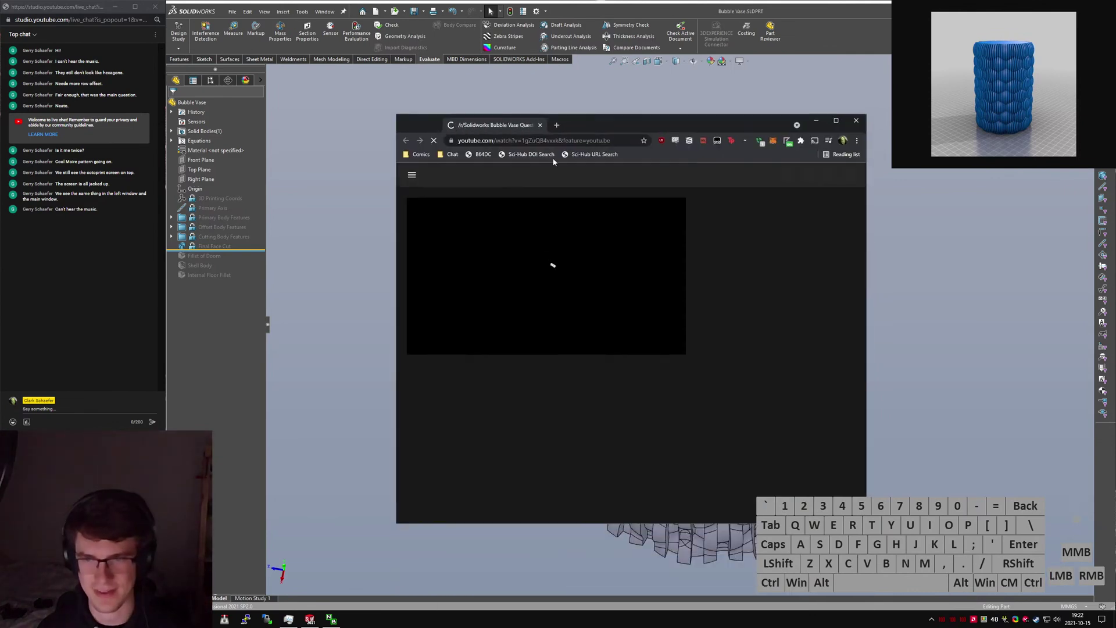
click(532, 269)
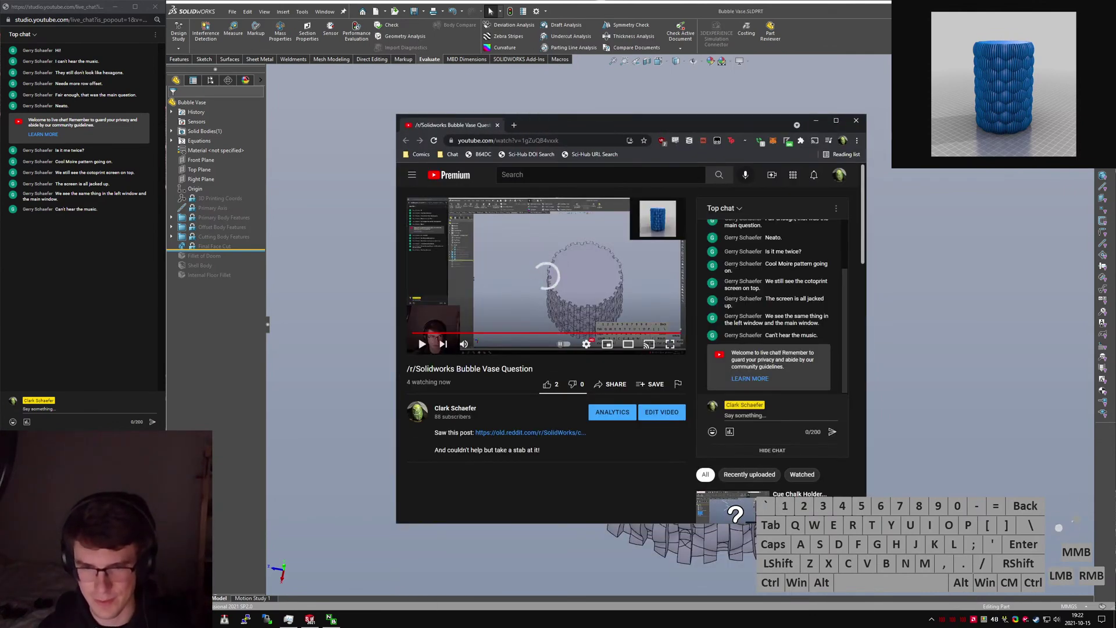
Open the linked Reddit post 'Vertical lines patern', close the YouTube tab, and maximize the browser.
click(512, 435)
key(ctrl+shift+Tab)
key(ctrl+w)
drag(621, 121, 634, 0)
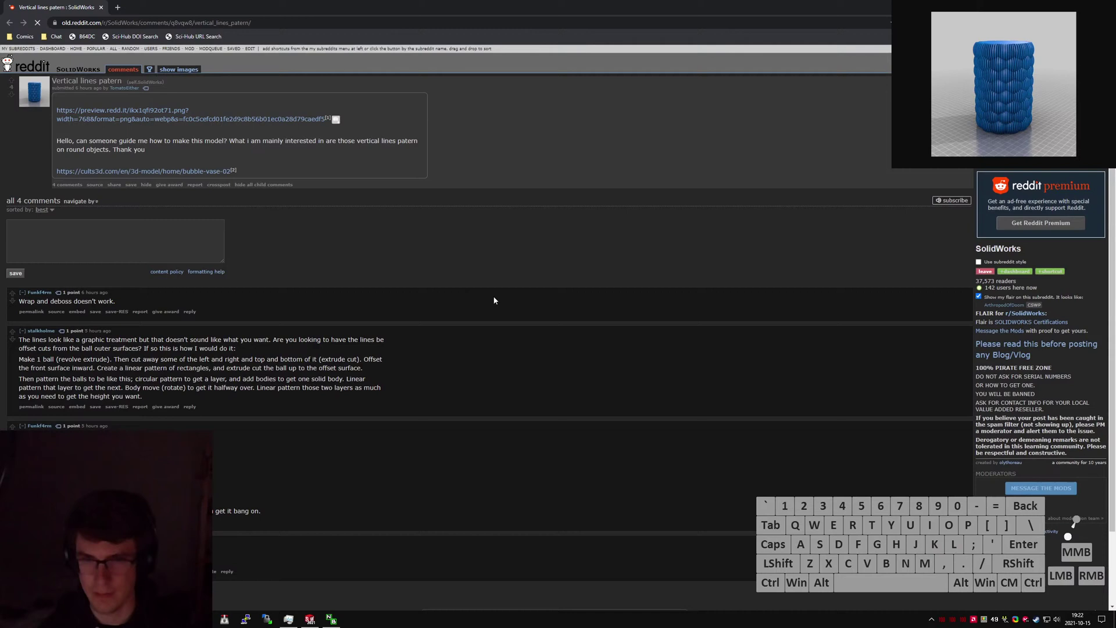
Expand the post's vase image and open the linked Bubble Vase 02 page in a new tab.
click(336, 120)
middle_click(261, 317)
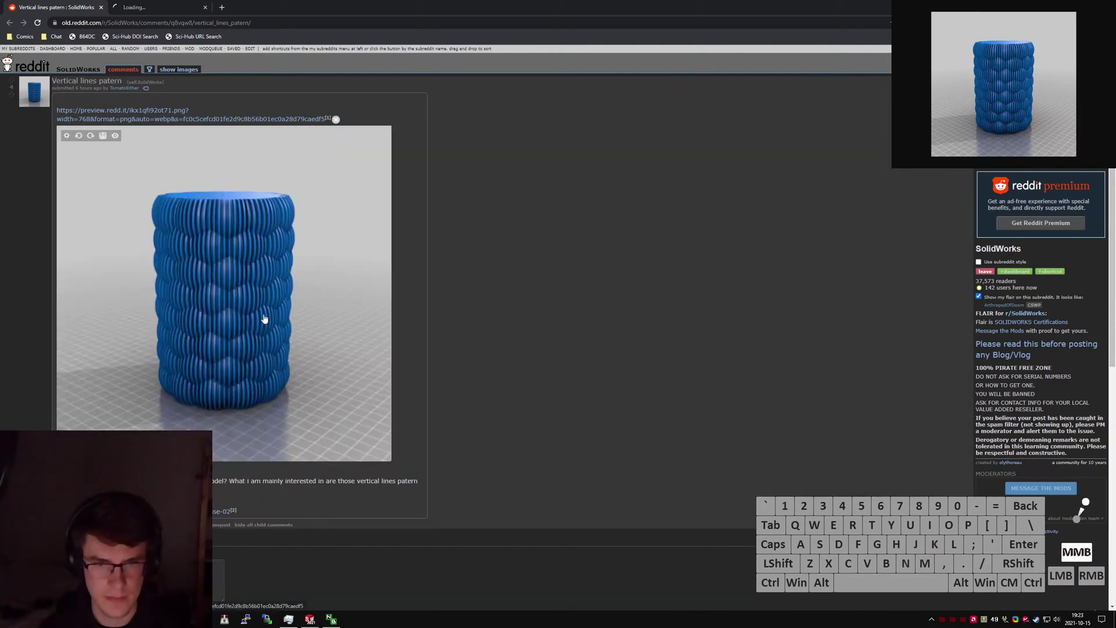
click(63, 7)
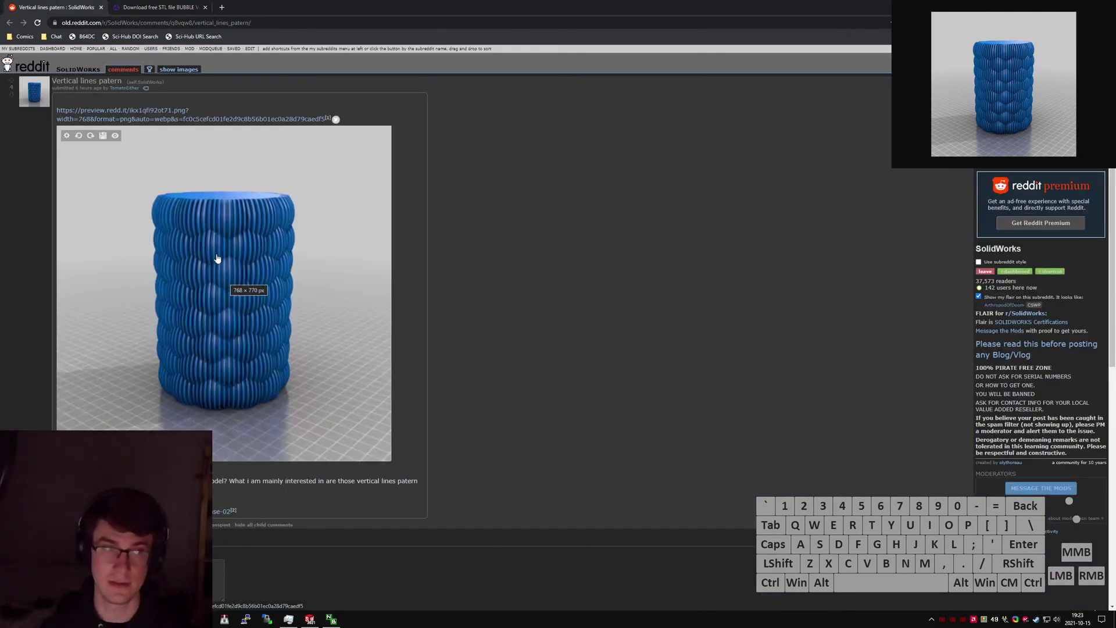
click(148, 7)
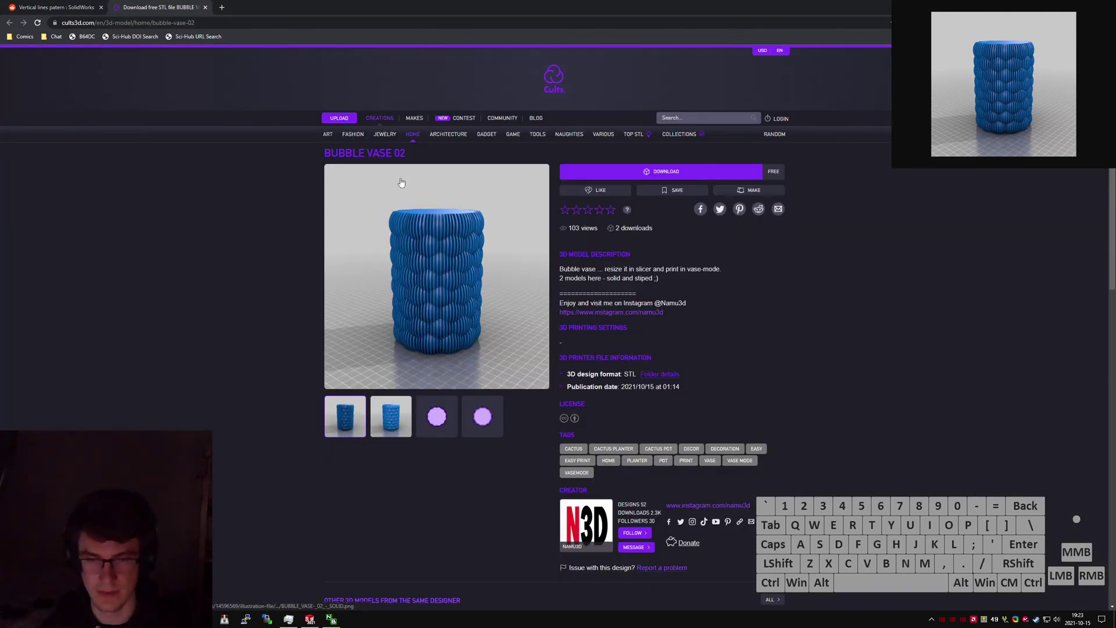
Restore the browser to a smaller window and scroll through the Bubble Vase 02 page.
drag(442, 7, 582, 137)
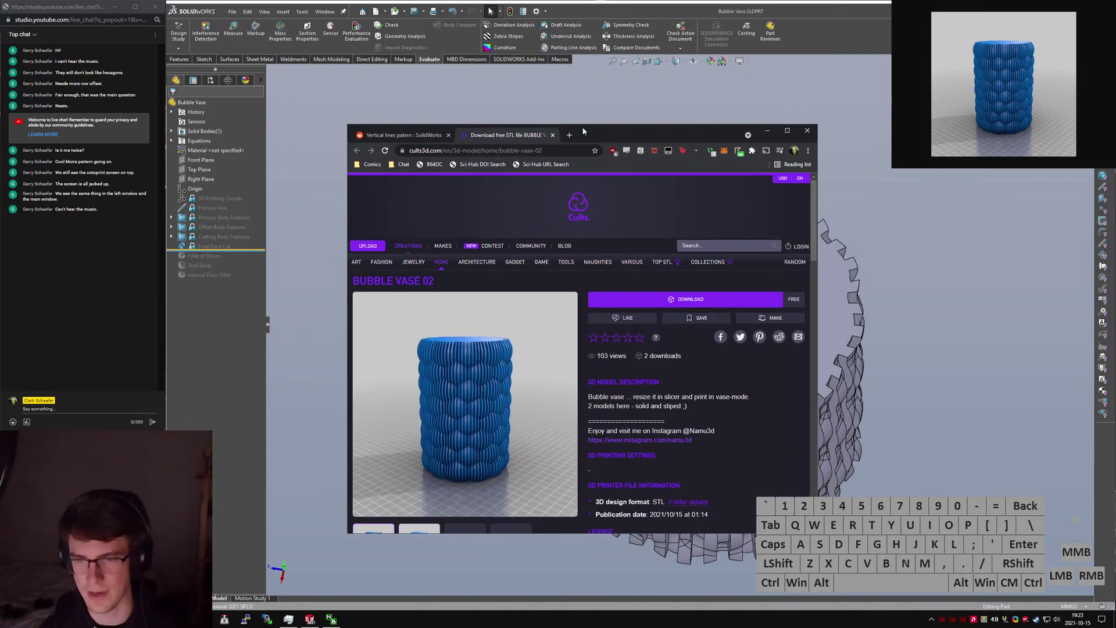
click(747, 427)
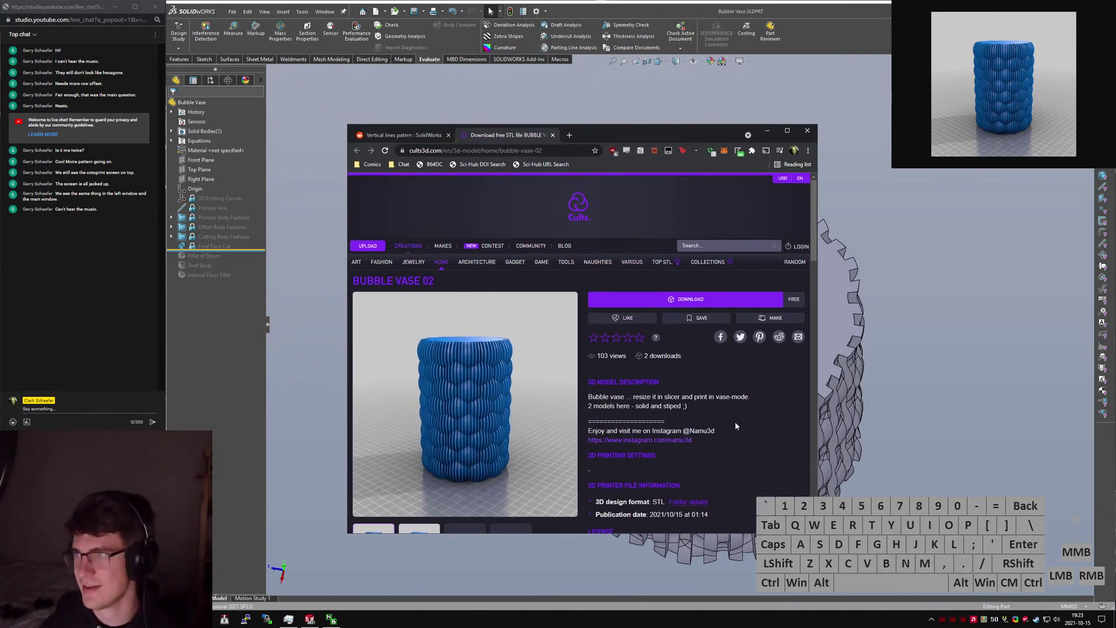
click(735, 426)
scroll(742, 399, down, 2)
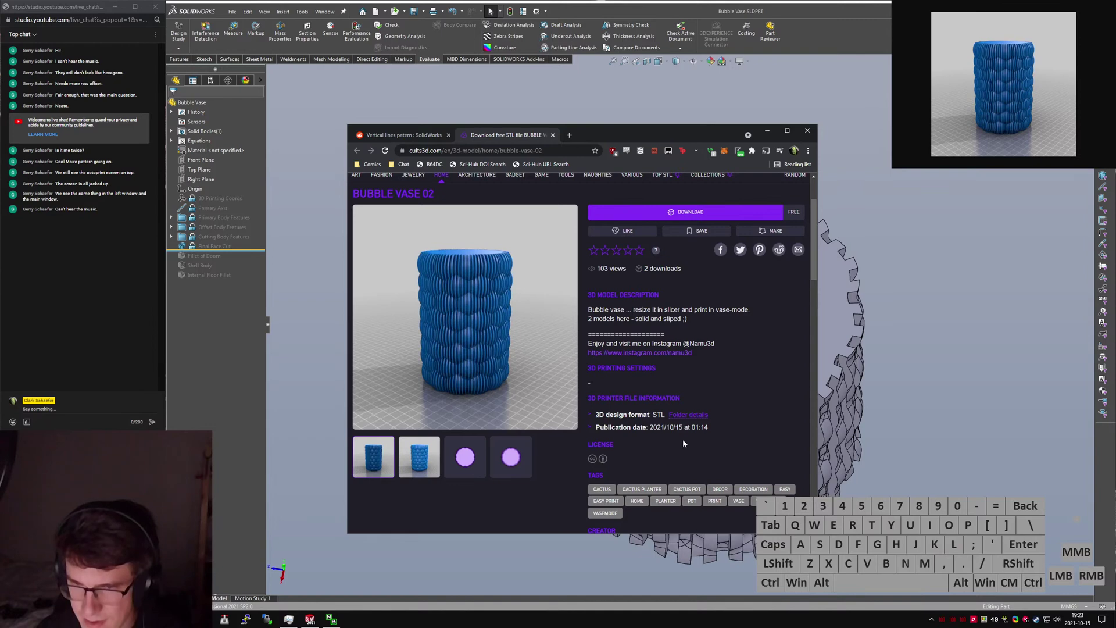
scroll(684, 443, down, 3)
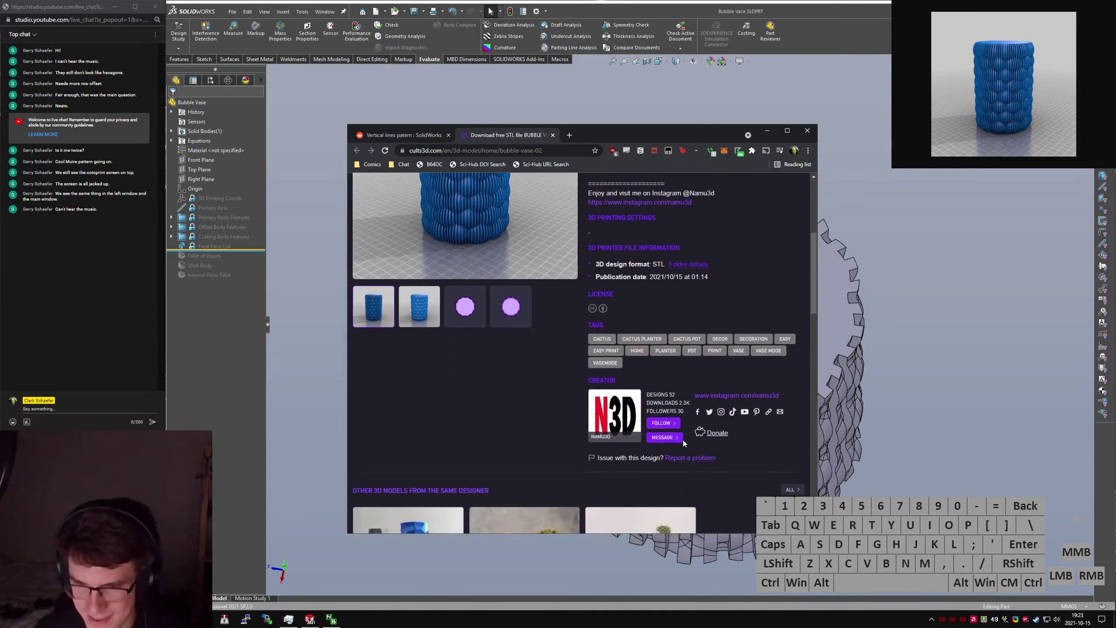
scroll(697, 439, down, 3)
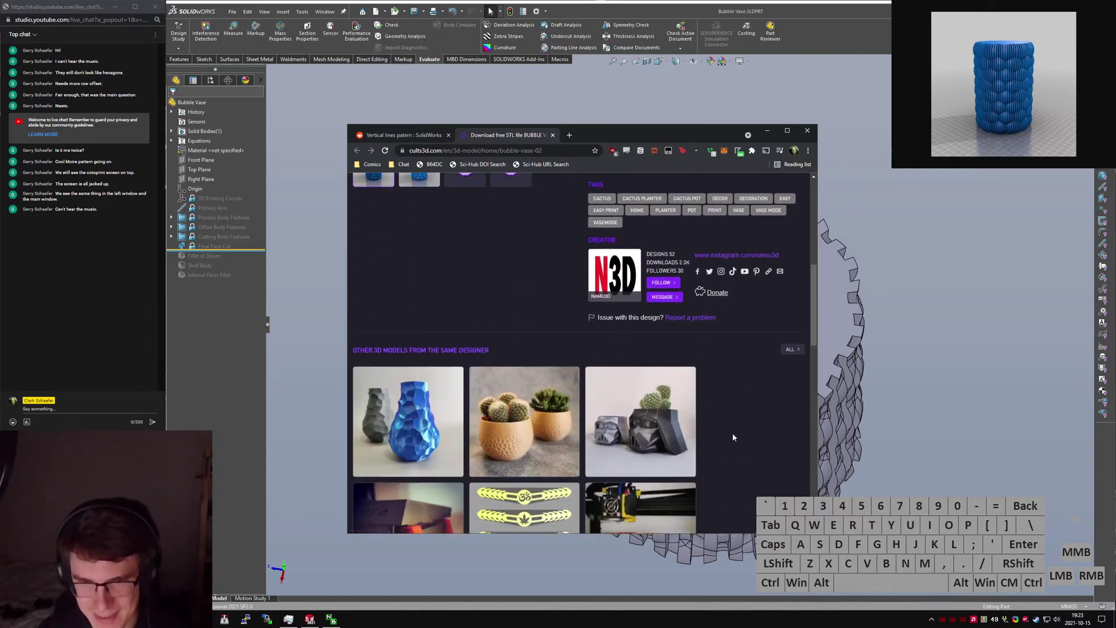
scroll(733, 437, down, 2)
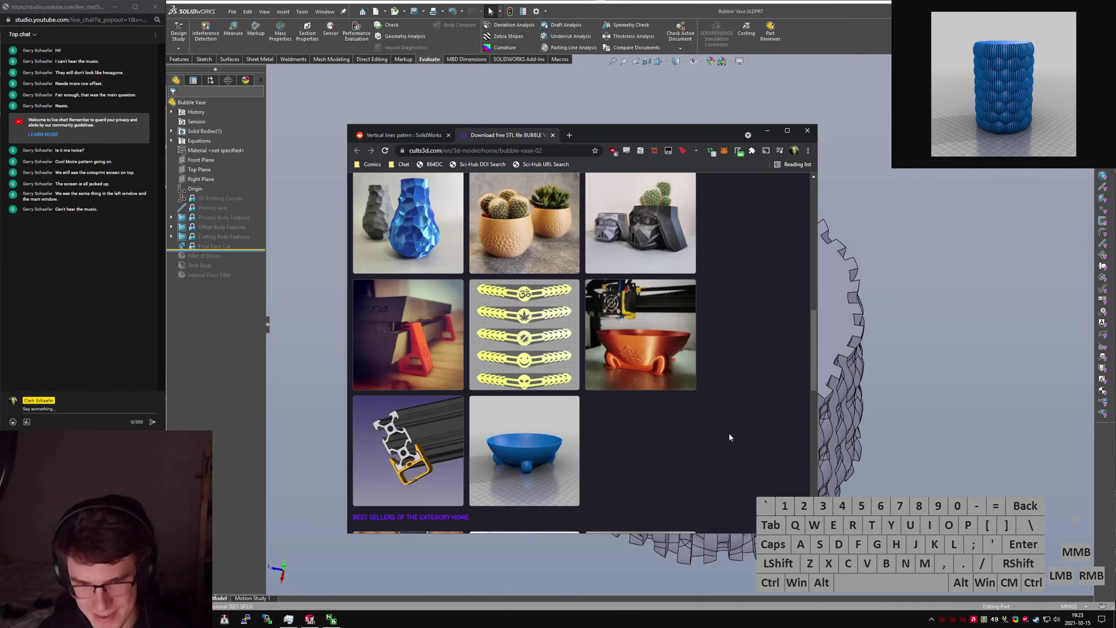
scroll(730, 437, down, 3)
scroll(726, 437, up, 7)
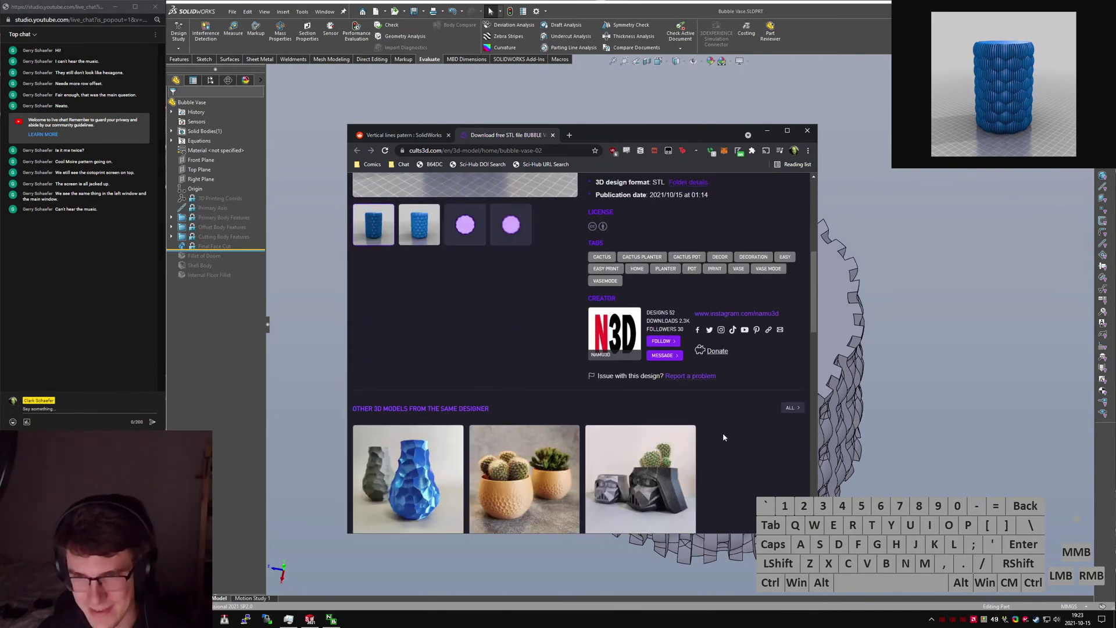
scroll(723, 437, up, 3)
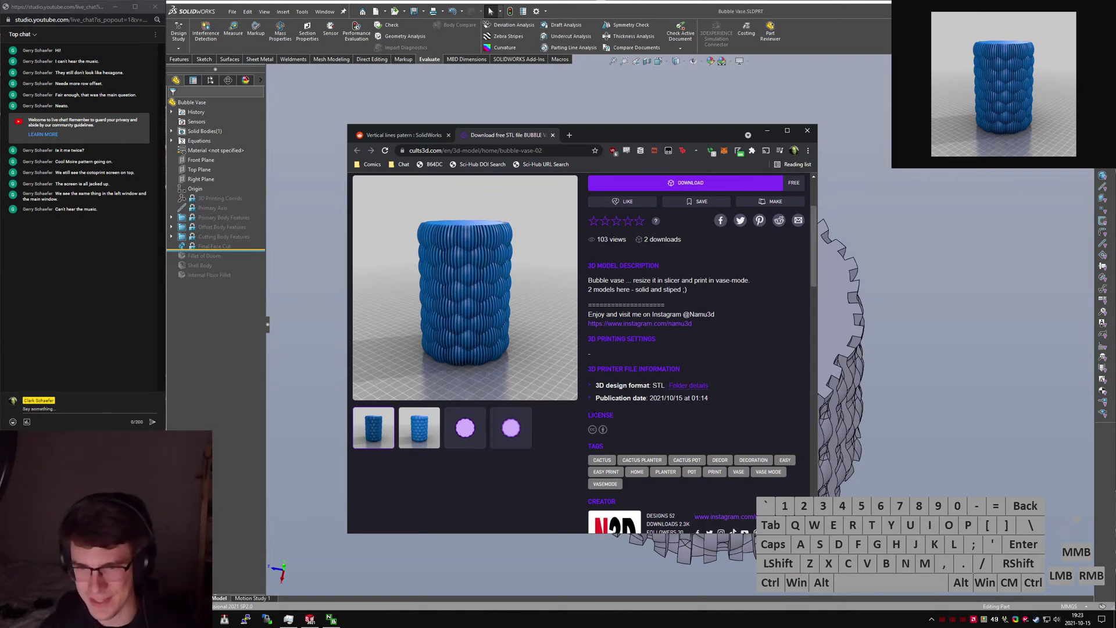
scroll(634, 413, down, 1)
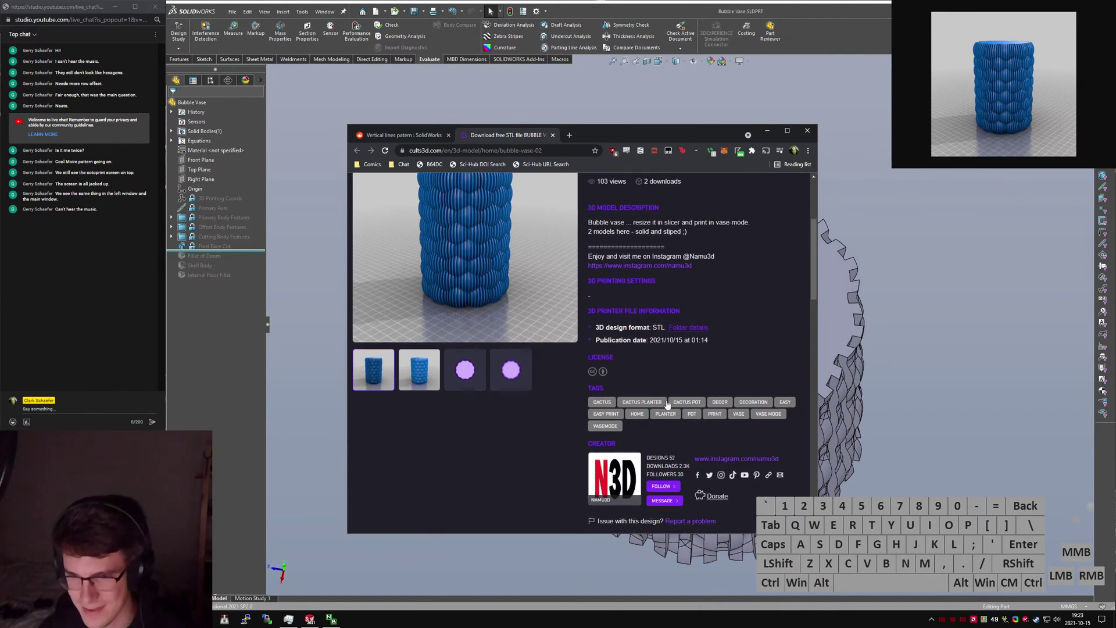
Open the creator's Instagram profile in a new tab, then return to the model page.
middle_click(730, 460)
key(ctrl+Tab)
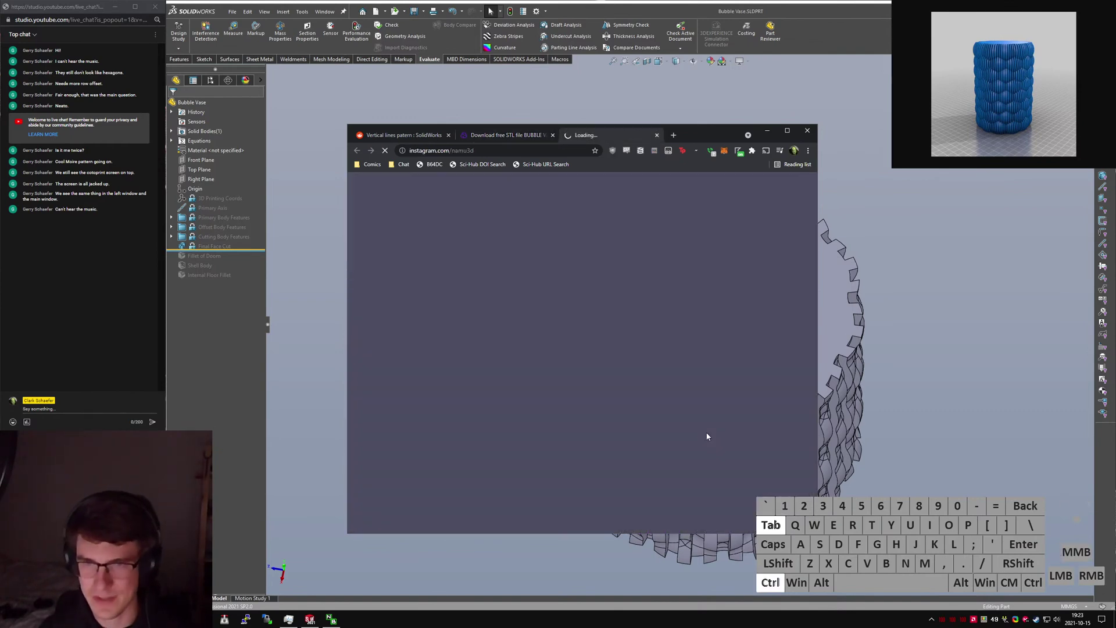
key(ctrl+shift+Tab)
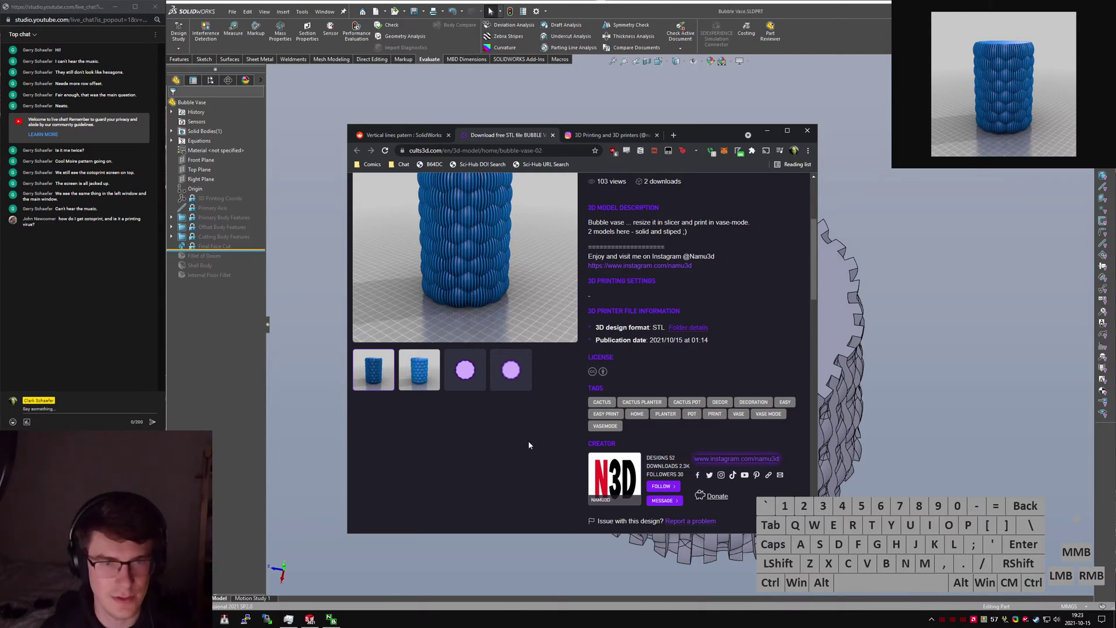
Search Google for 'cotopaxi' in a new tab and show the image results.
ctrl+click(543, 430)
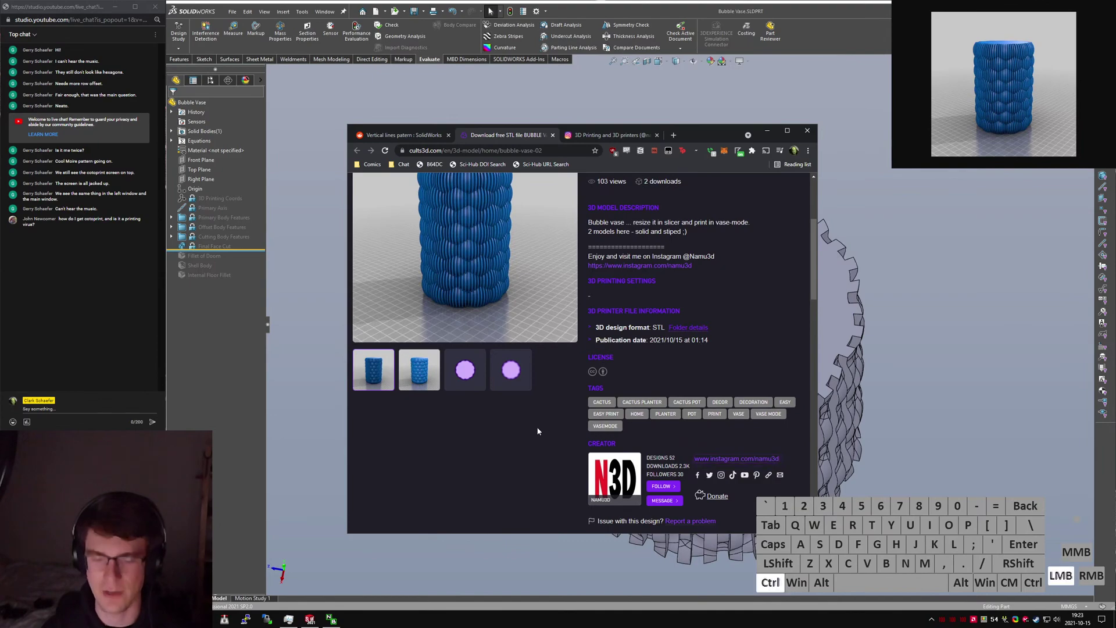
key(ctrl+t)
text(cotopaxi)
key(Return)
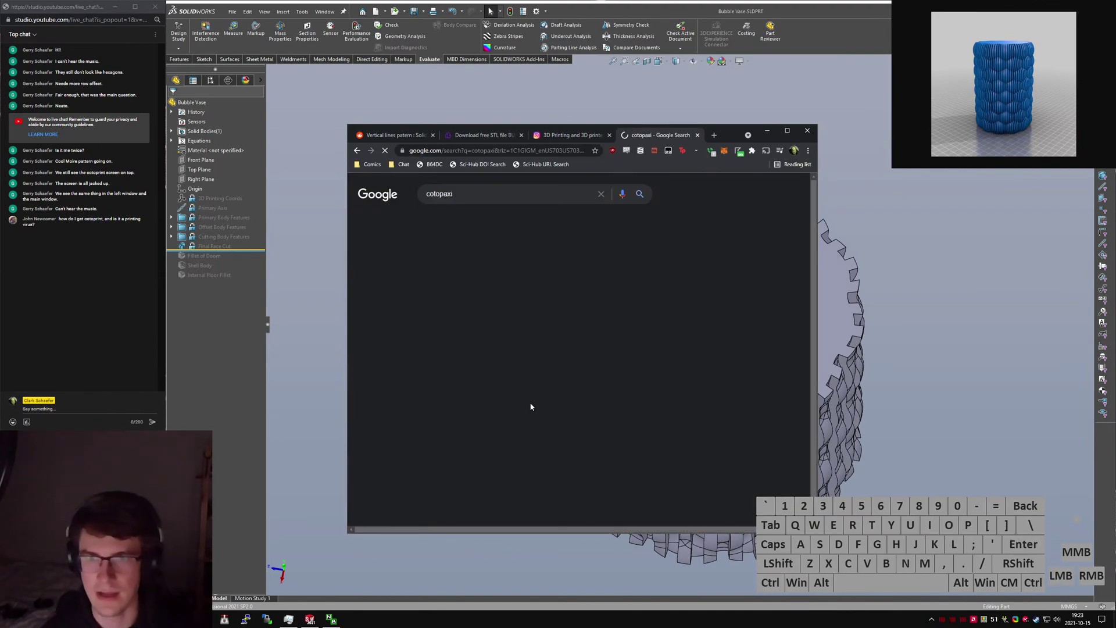
click(453, 226)
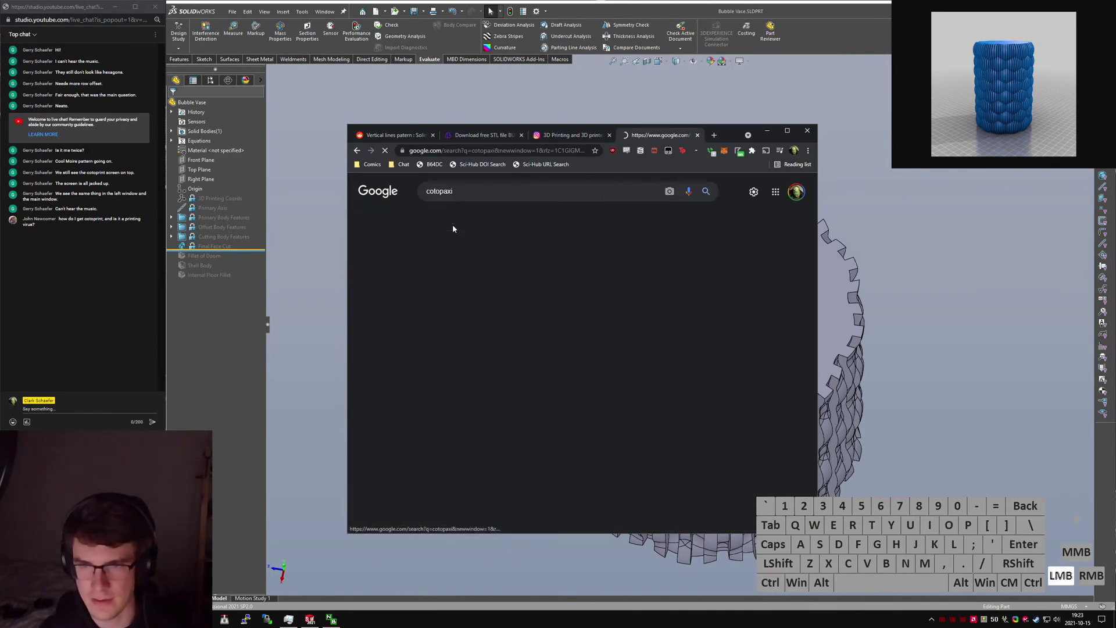
Refine the image search to 'cotopaxi animal'.
click(488, 191)
scroll(537, 390, down, 3)
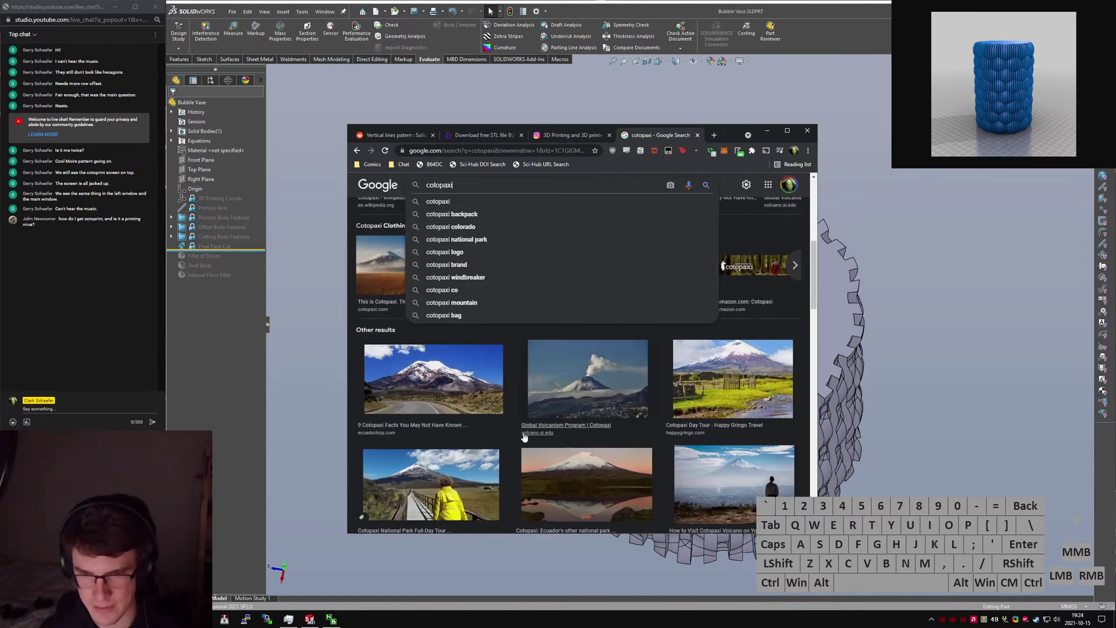
scroll(536, 390, up, 5)
click(481, 191)
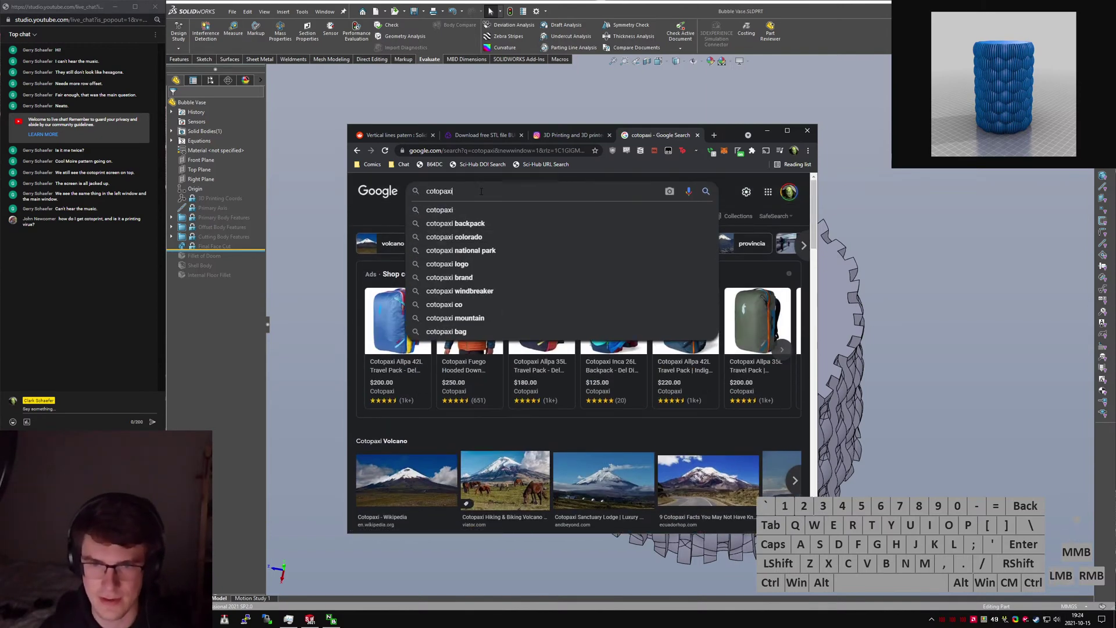
text(animal)
key(Return)
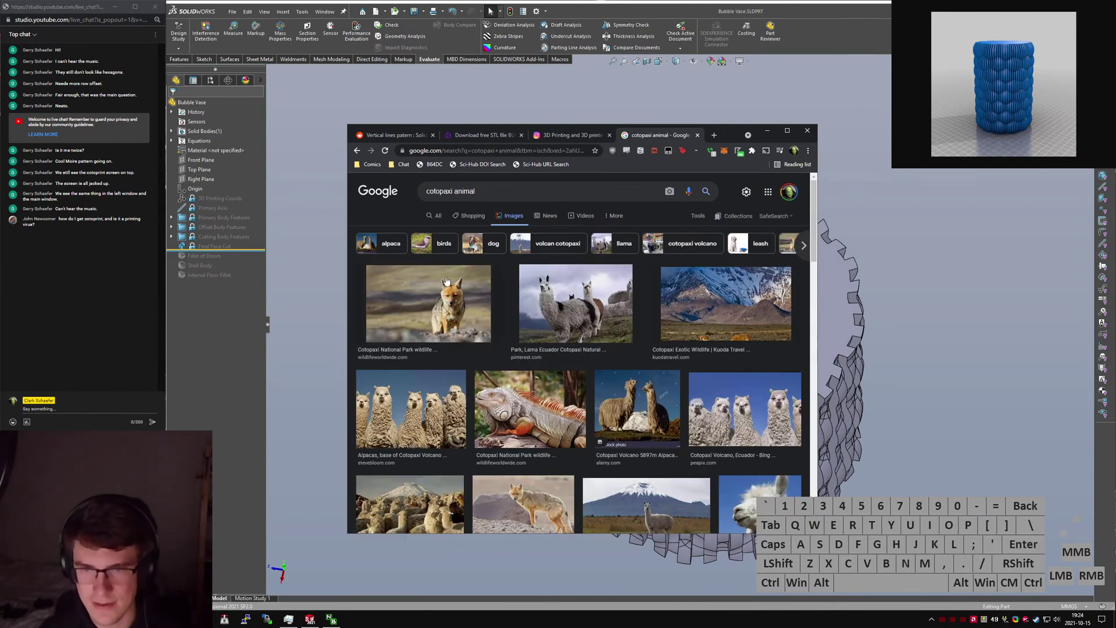
Open the Cotopaxi Wikipedia article using the 'wiki' search keyword.
key(alt+d)
text(wiki)
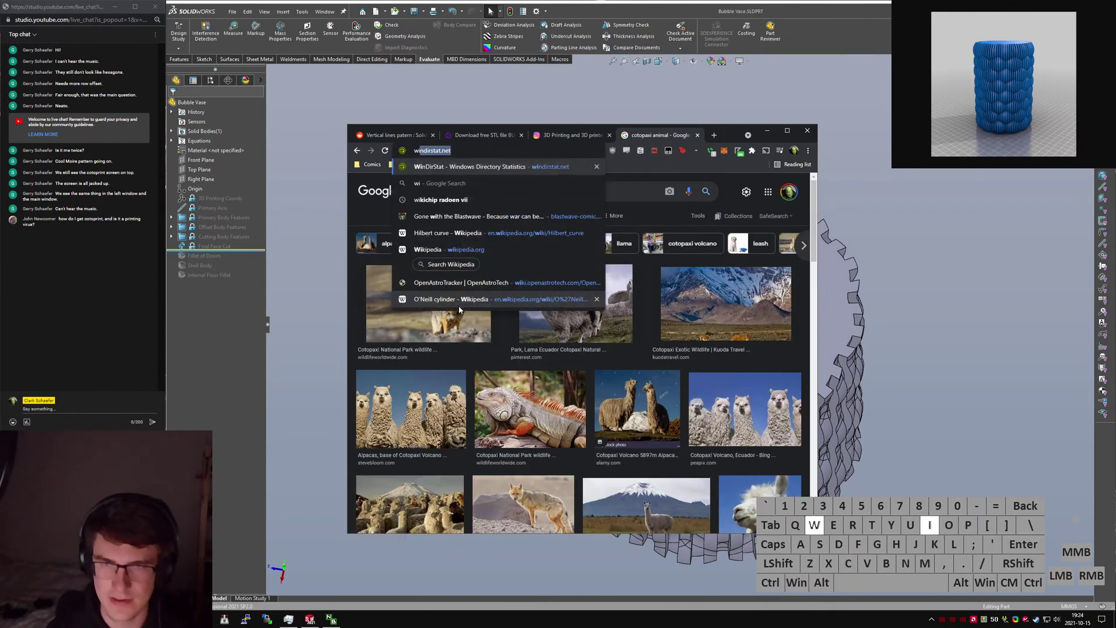
key(Tab)
text(cotopaxi)
key(Return)
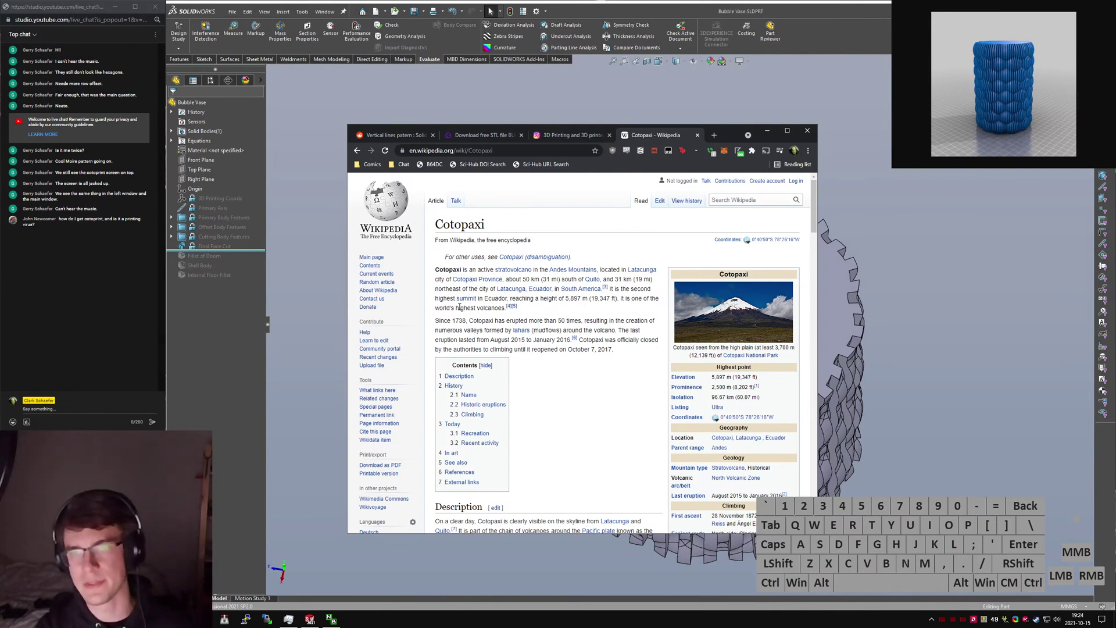
Close the Wikipedia tab, reopen the Instagram profile and return to the Bubble Vase 02 page.
key(ctrl+w)
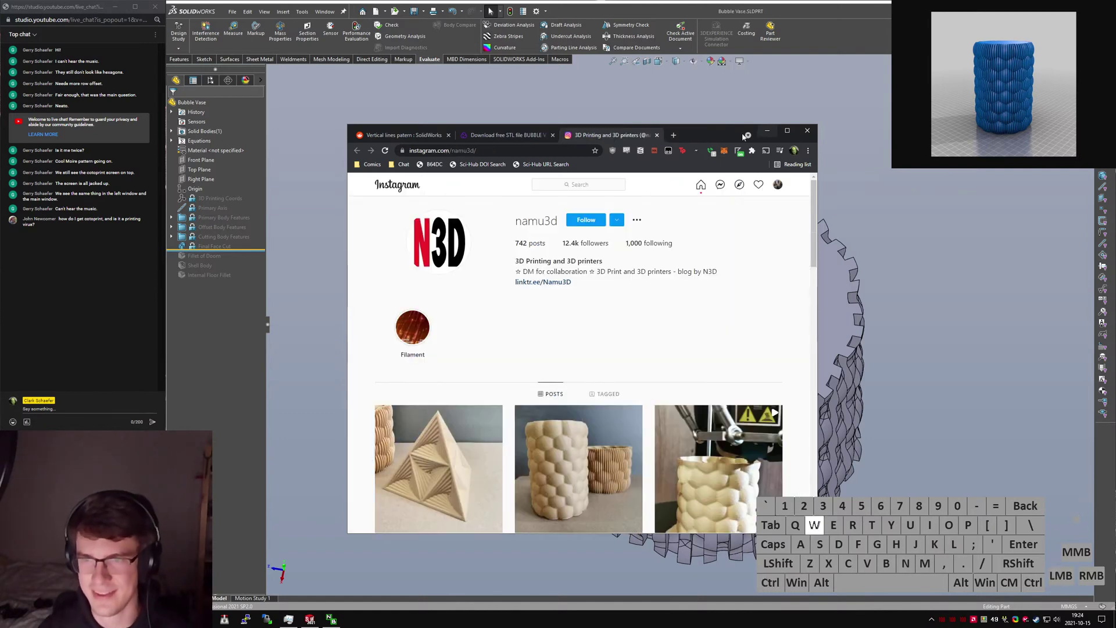
key(ctrl+w)
scroll(560, 418, up, 3)
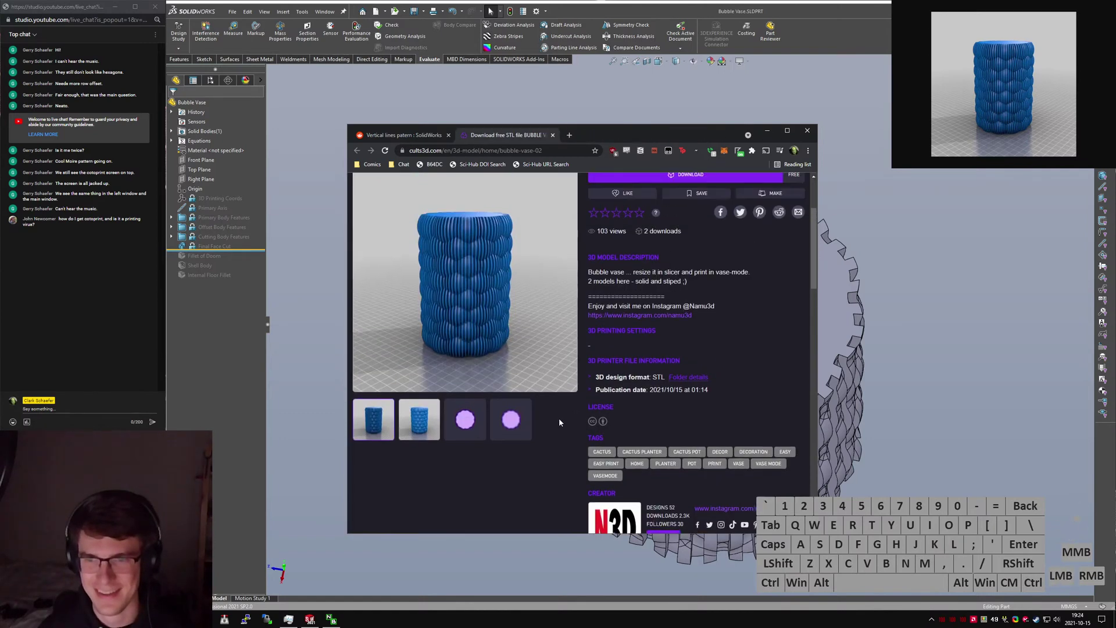
key(ctrl+shift+t)
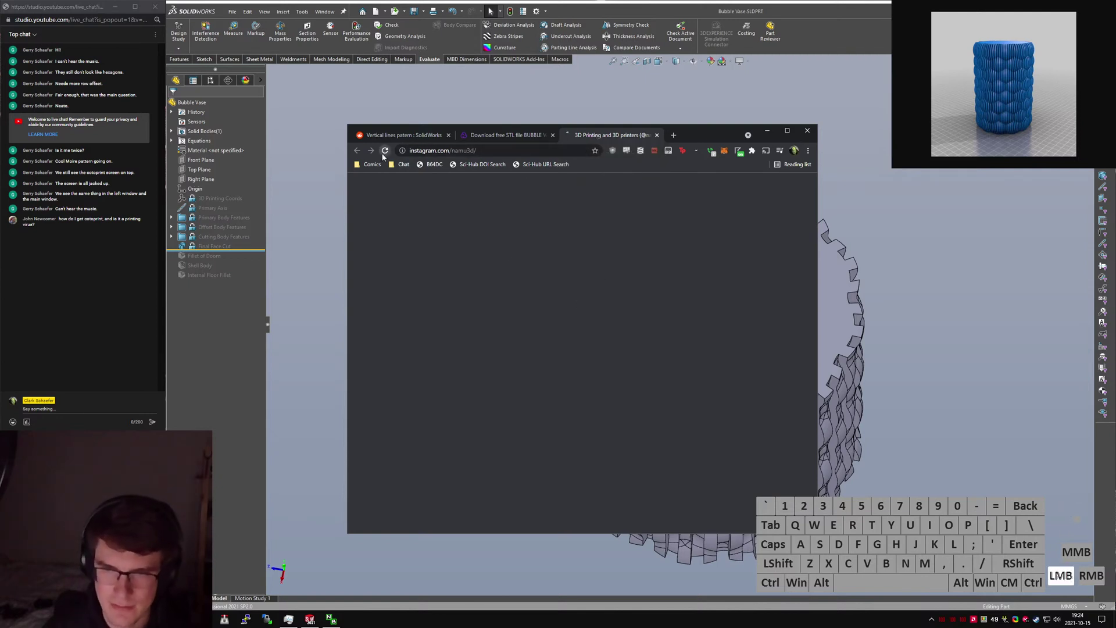
click(506, 135)
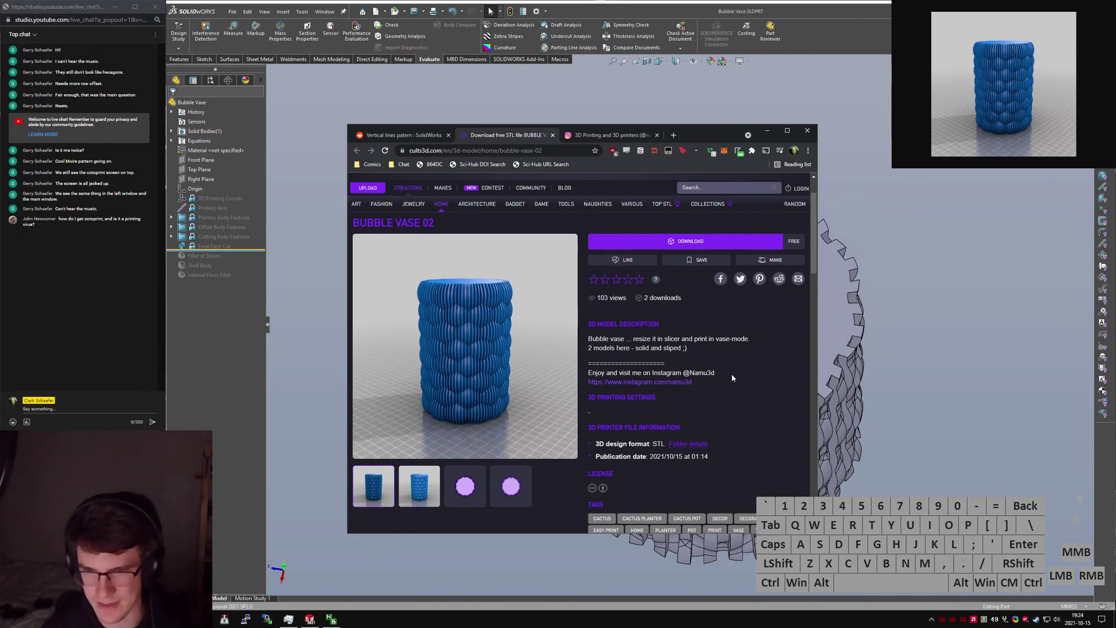
Switch to the Instagram profile and open the bubble vase post.
scroll(733, 381, down, 1)
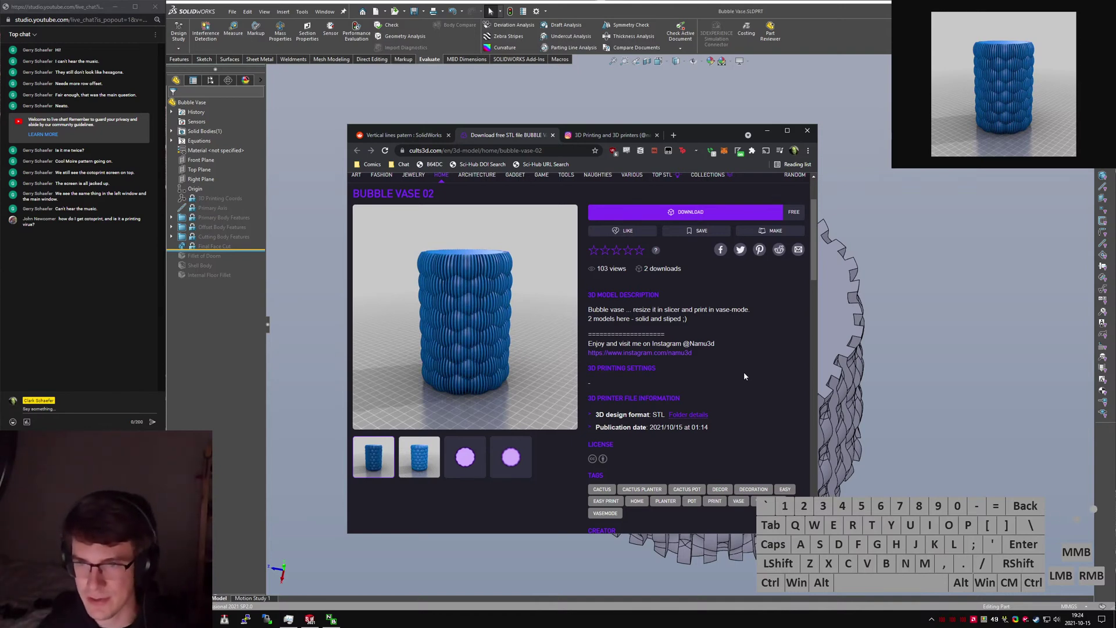
key(ctrl+Tab)
scroll(600, 369, down, 3)
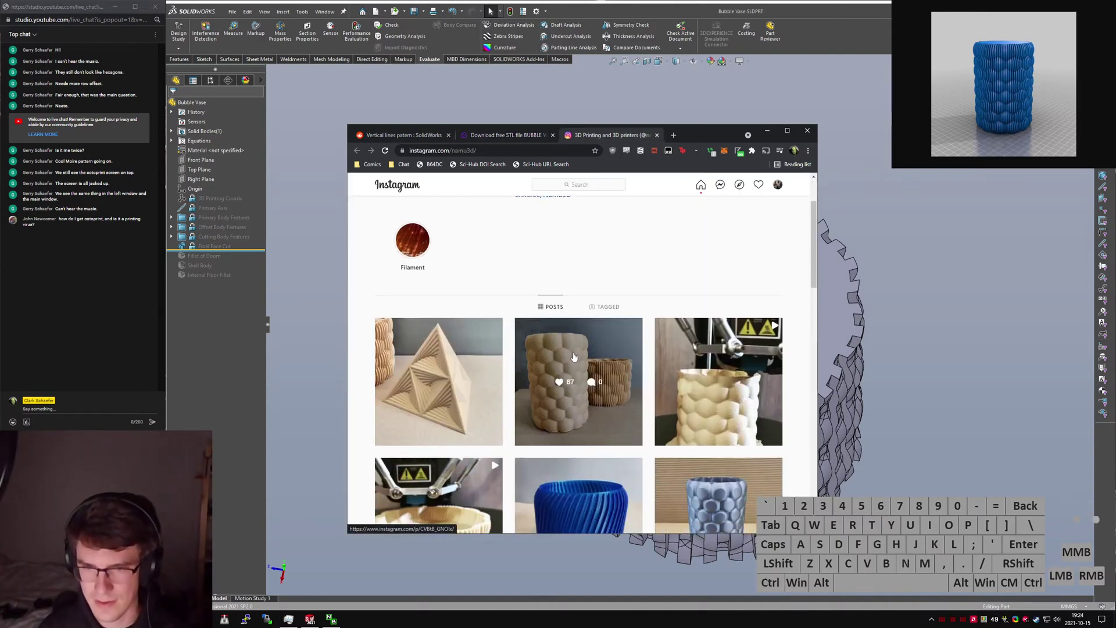
click(600, 369)
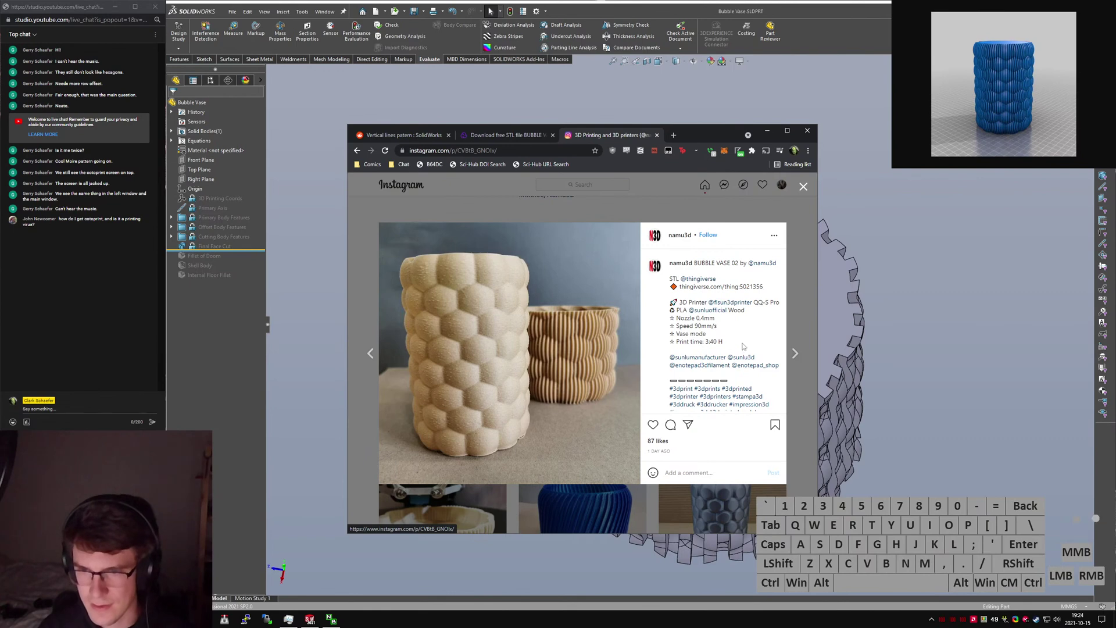
scroll(747, 345, down, 3)
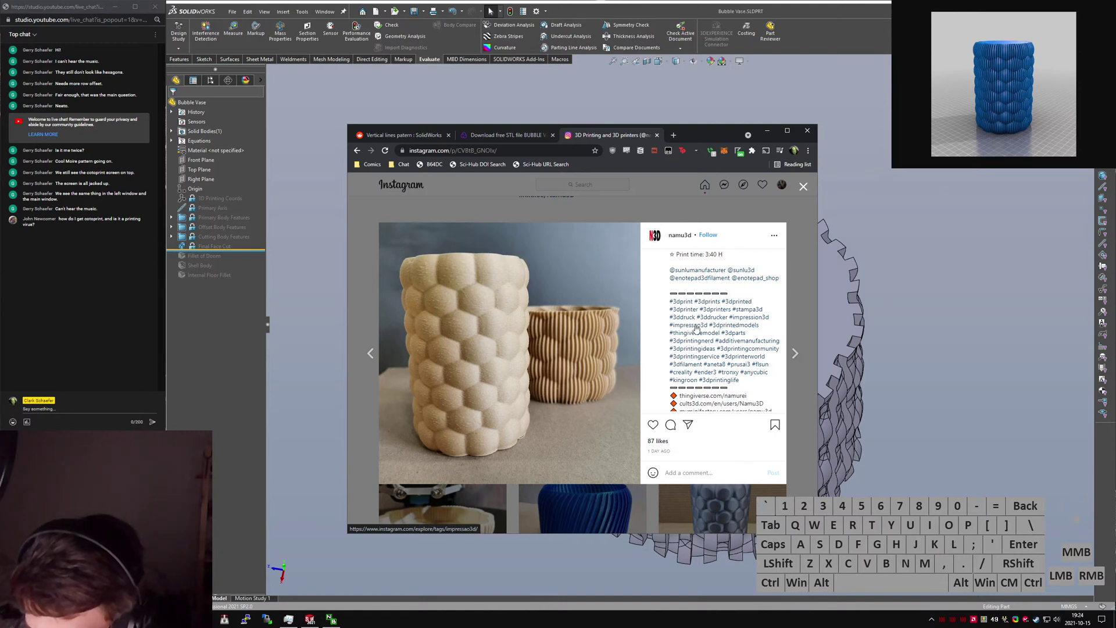
Open the stampa3d hashtag, web-search 'stampa3d', then close those results.
middle_click(750, 315)
click(654, 142)
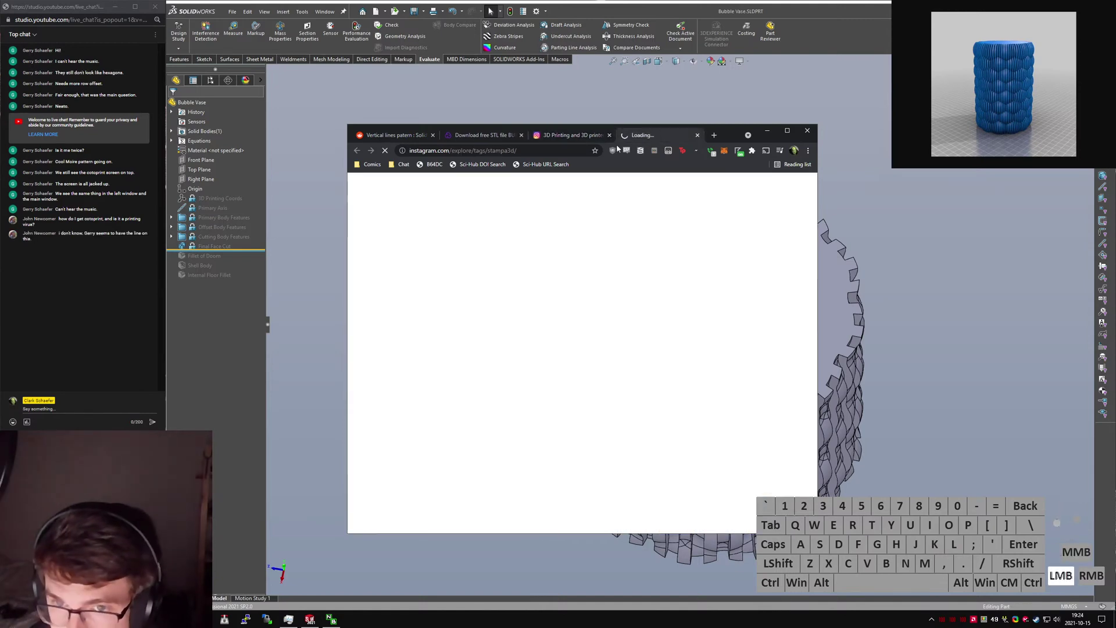
key(alt+d)
text(stampa3d)
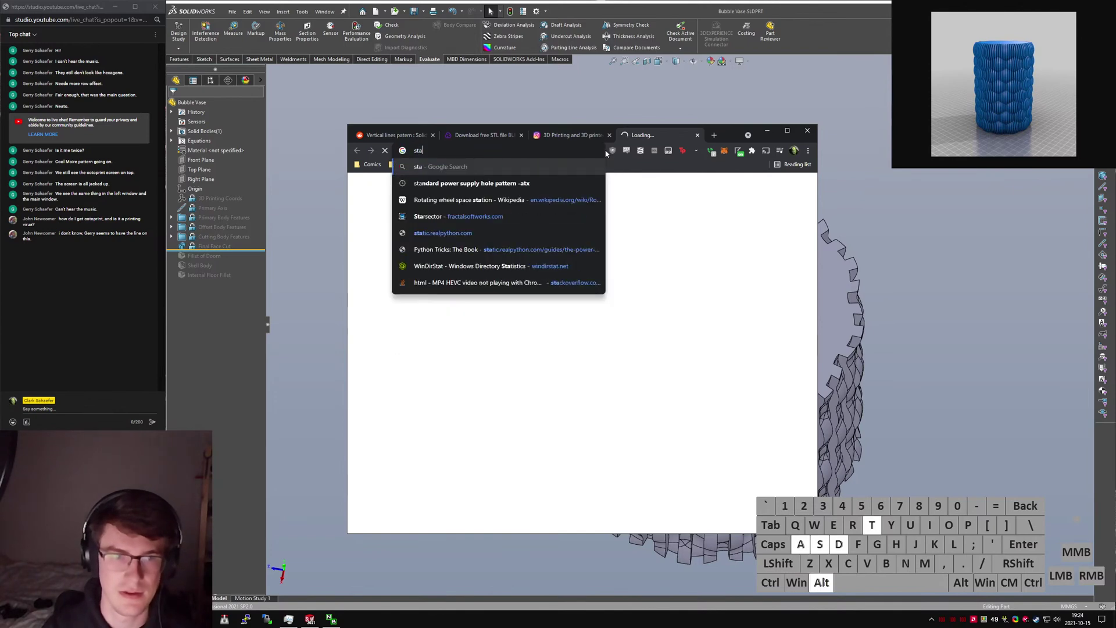
key(Return)
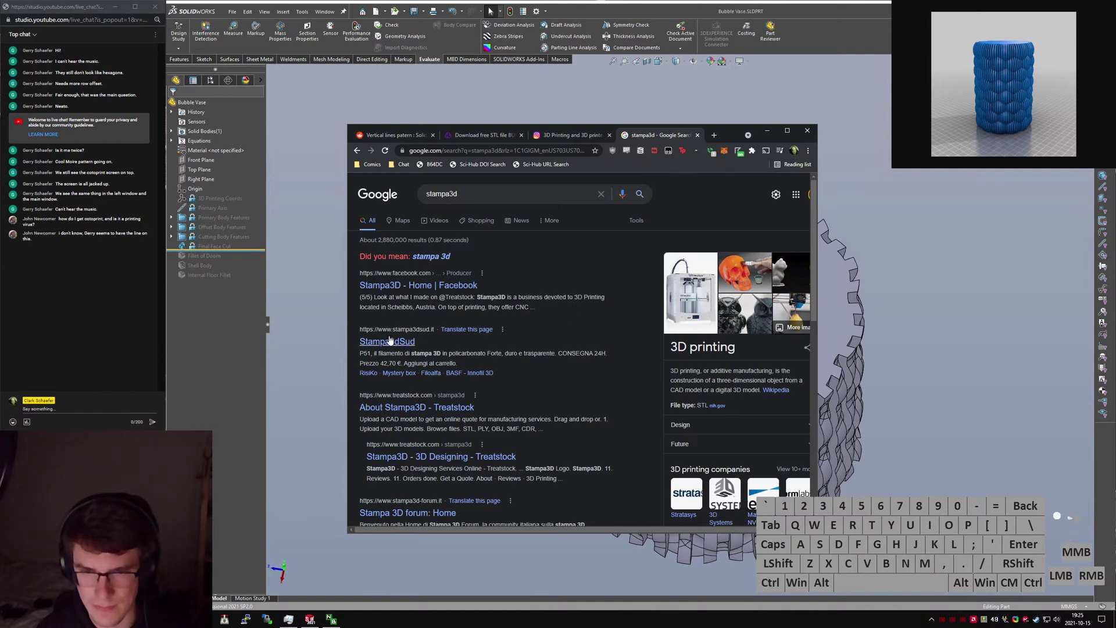
key(ctrl+w)
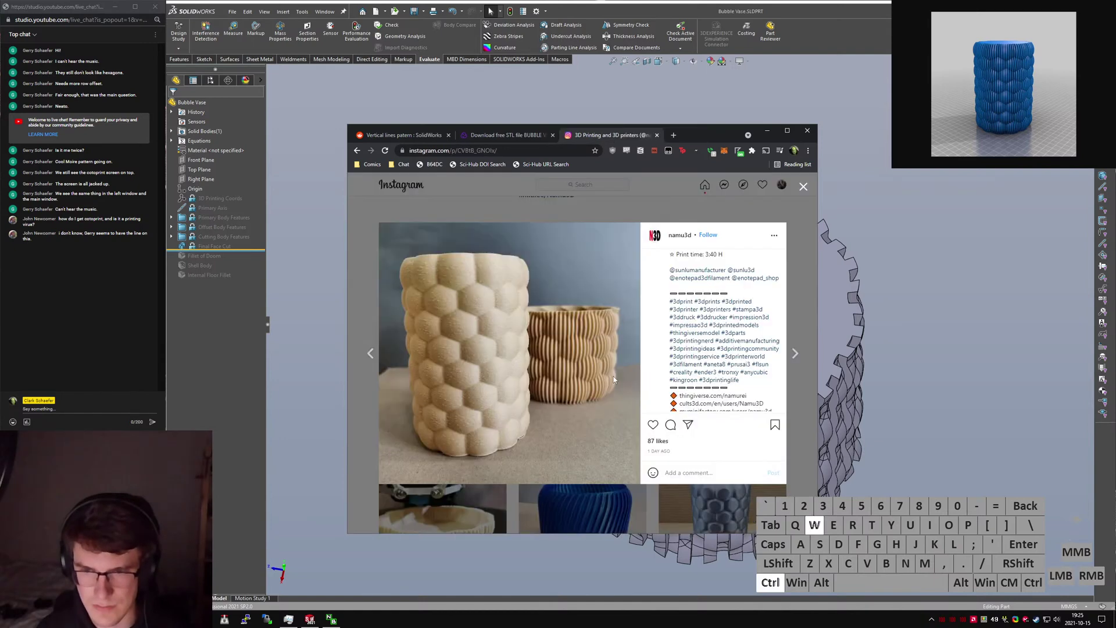
scroll(715, 357, up, 4)
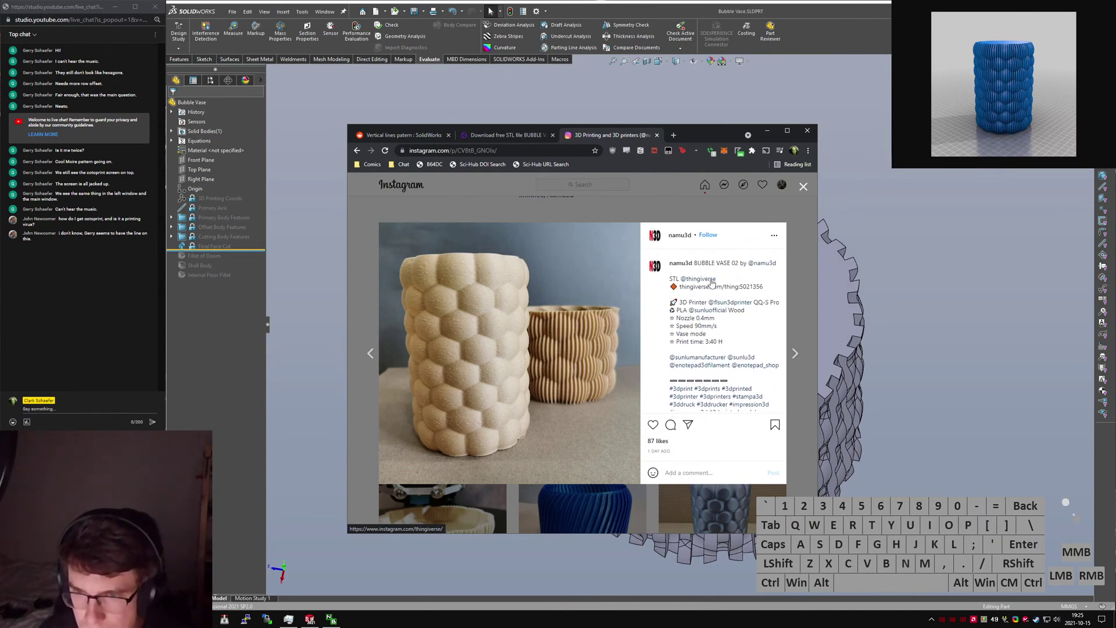
Copy the caption's Thingiverse link and load it in a new tab.
drag(764, 287, 679, 287)
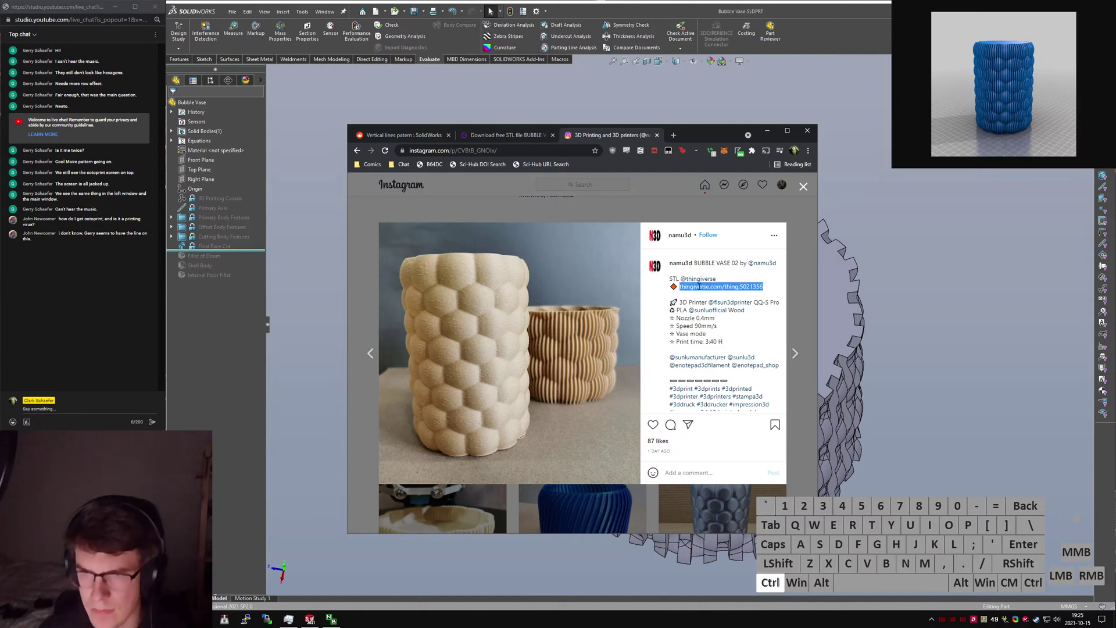
key(ctrl+c)
key(ctrl+t)
key(ctrl+v)
key(Return)
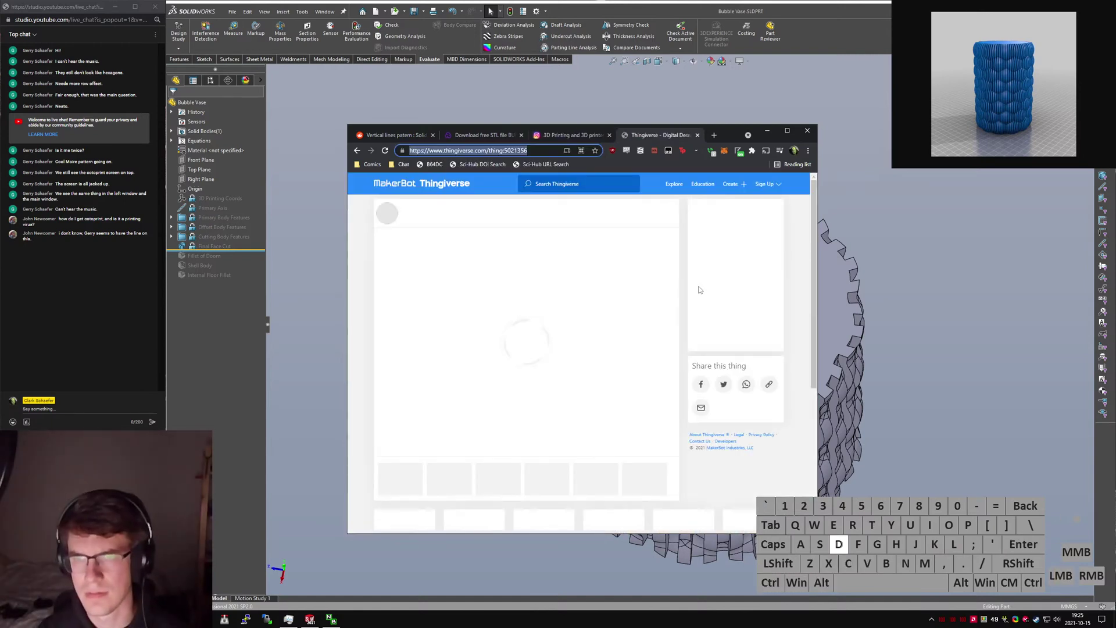
Open the designer's list of designs and go to the original BUBBLE VASE design page.
scroll(686, 314, down, 5)
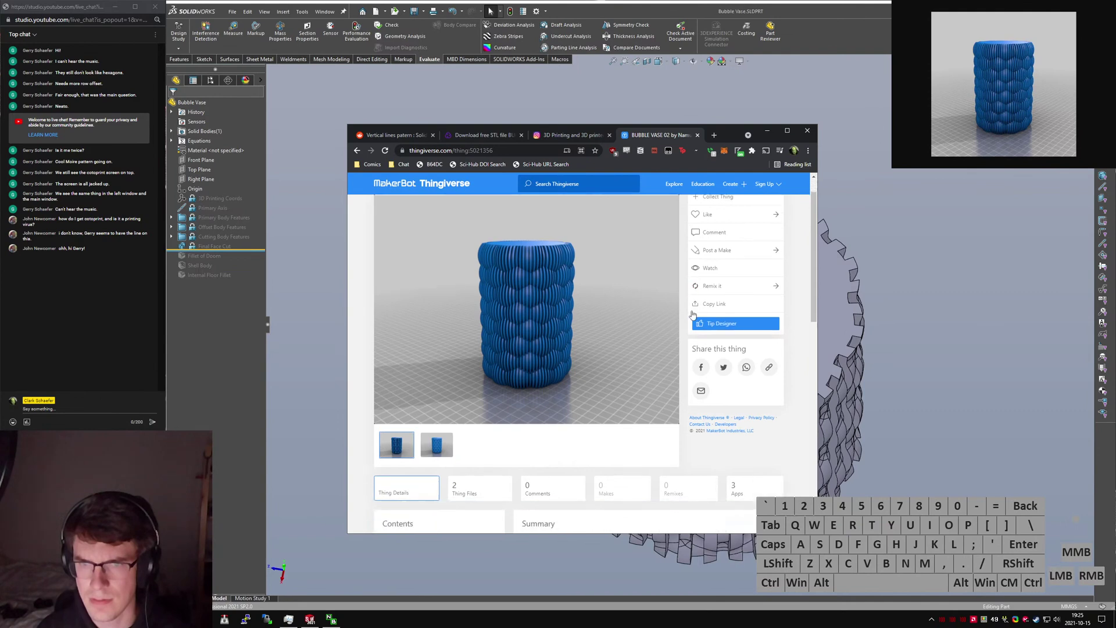
scroll(607, 395, down, 2)
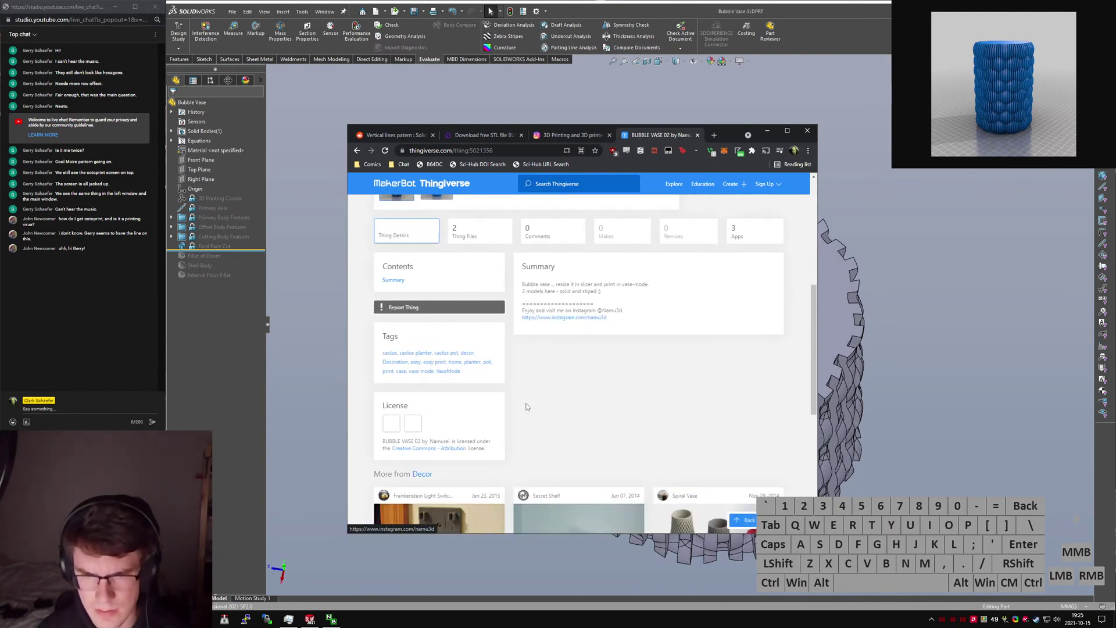
scroll(523, 406, up, 5)
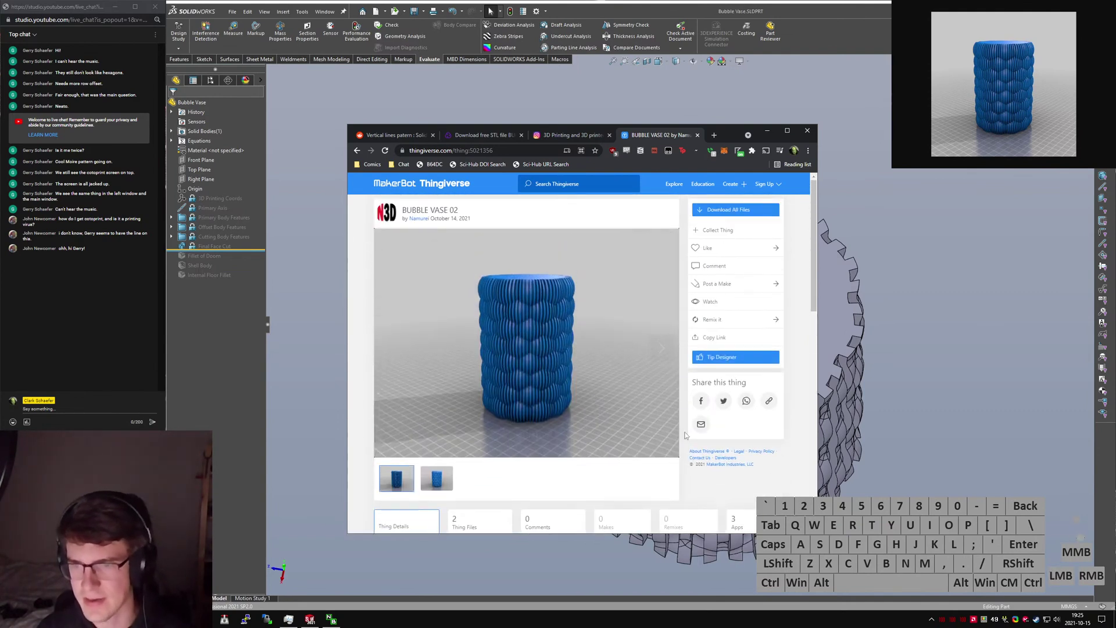
scroll(532, 438, down, 3)
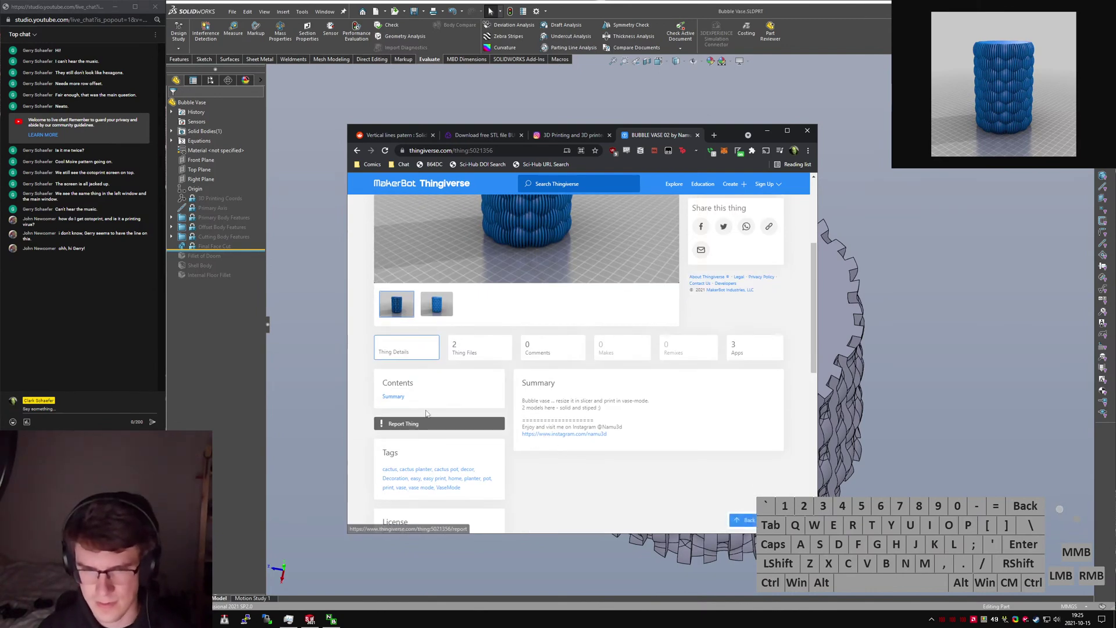
scroll(523, 349, up, 3)
click(417, 219)
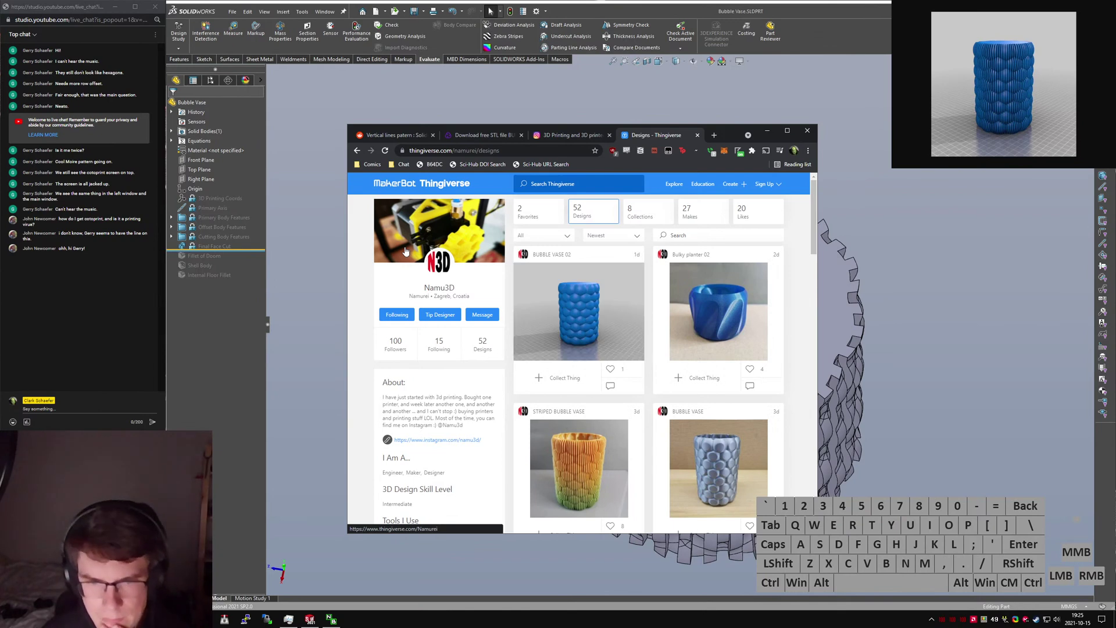
scroll(483, 374, down, 1)
scroll(484, 374, down, 2)
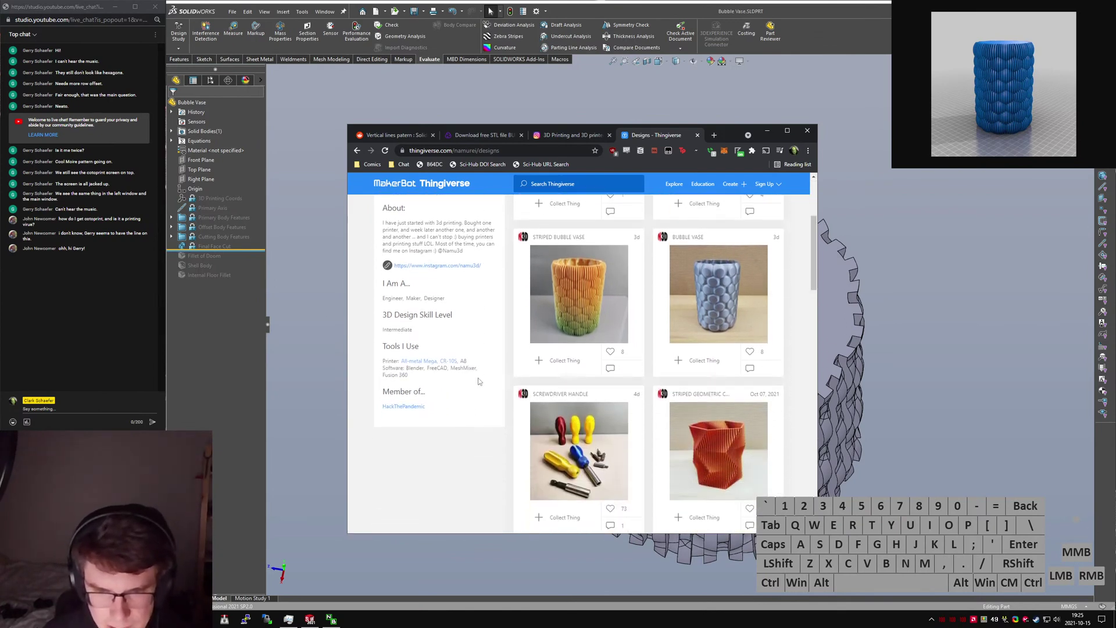
scroll(478, 382, up, 3)
scroll(479, 383, up, 1)
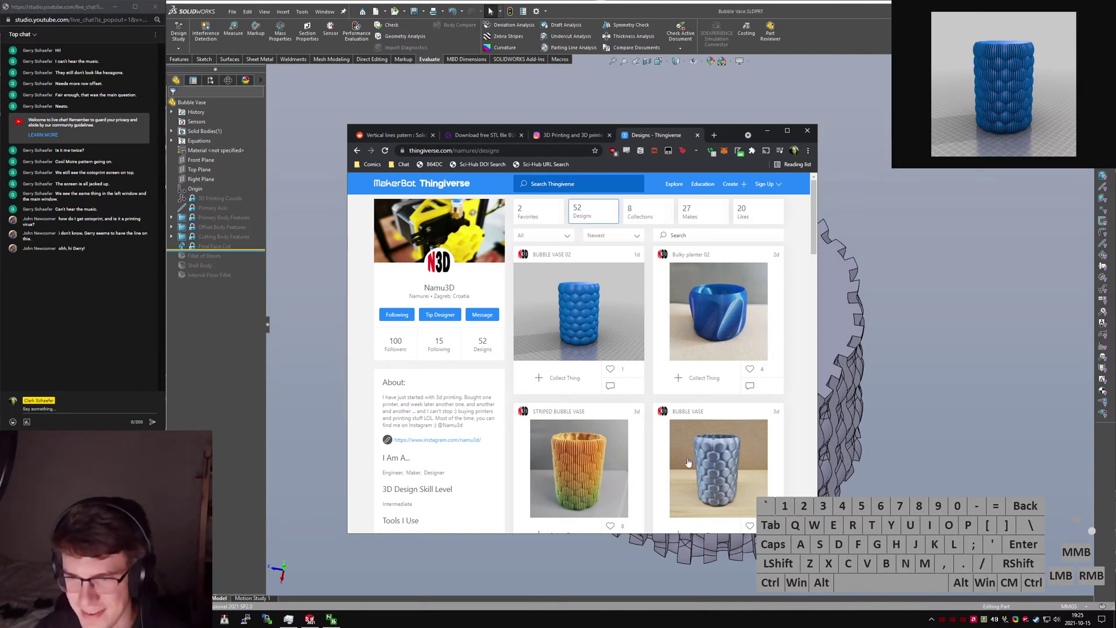
click(732, 462)
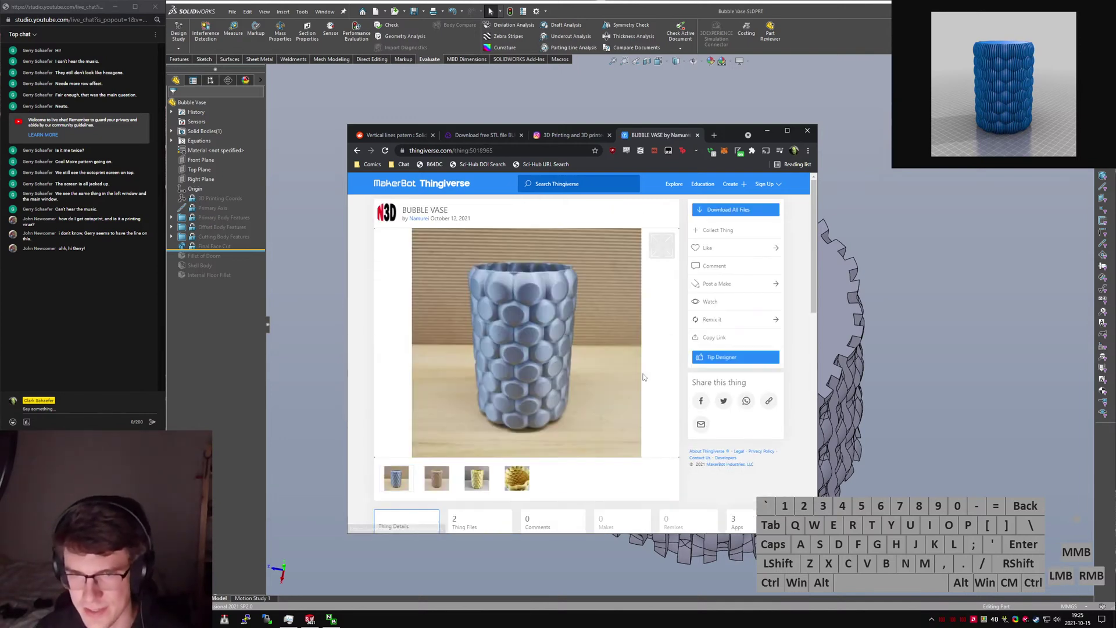
Browse the design's photos: golden close-up, blue vase and gold vase rendering.
click(437, 478)
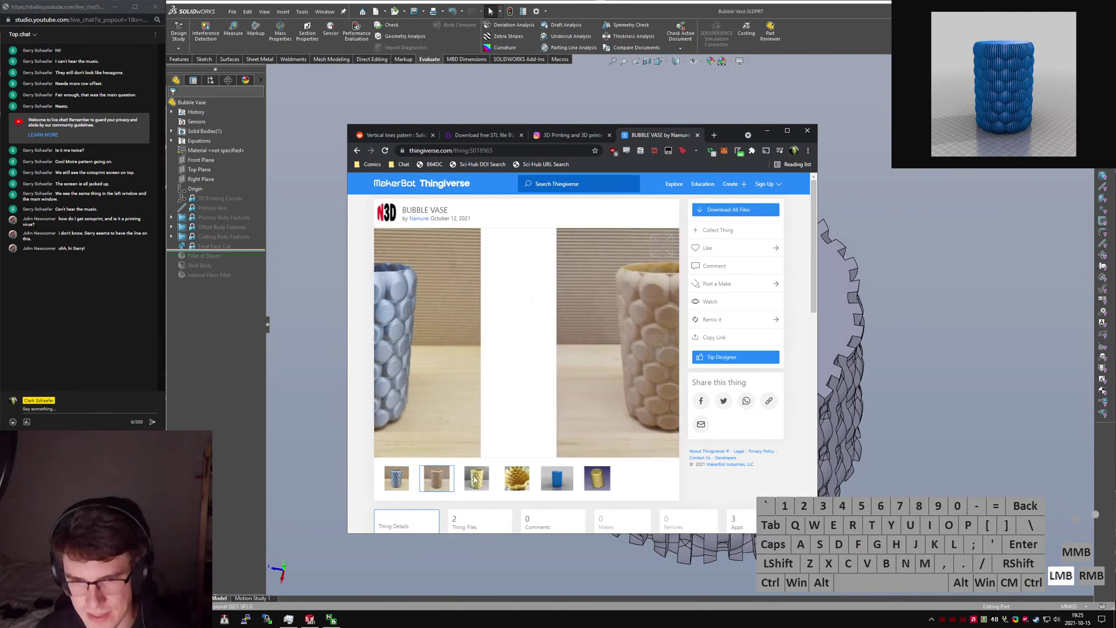
click(477, 478)
click(517, 478)
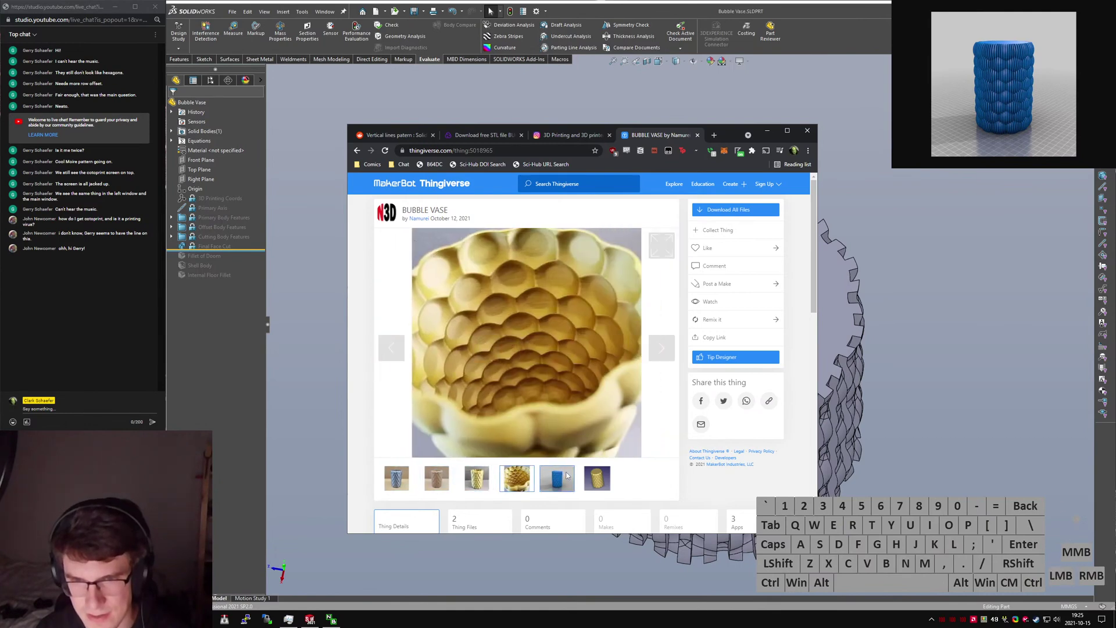
click(555, 477)
click(593, 486)
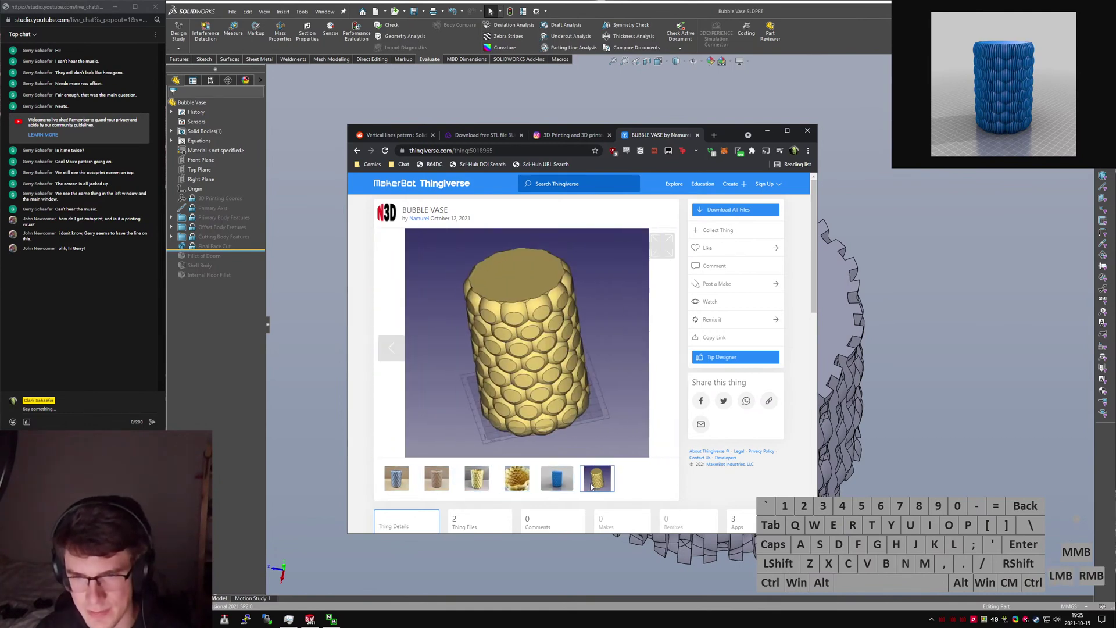
mouse_move(528, 415)
mouse_down()
mouse_move(531, 432)
mouse_move(604, 413)
mouse_up()
scroll(604, 414, down, 2)
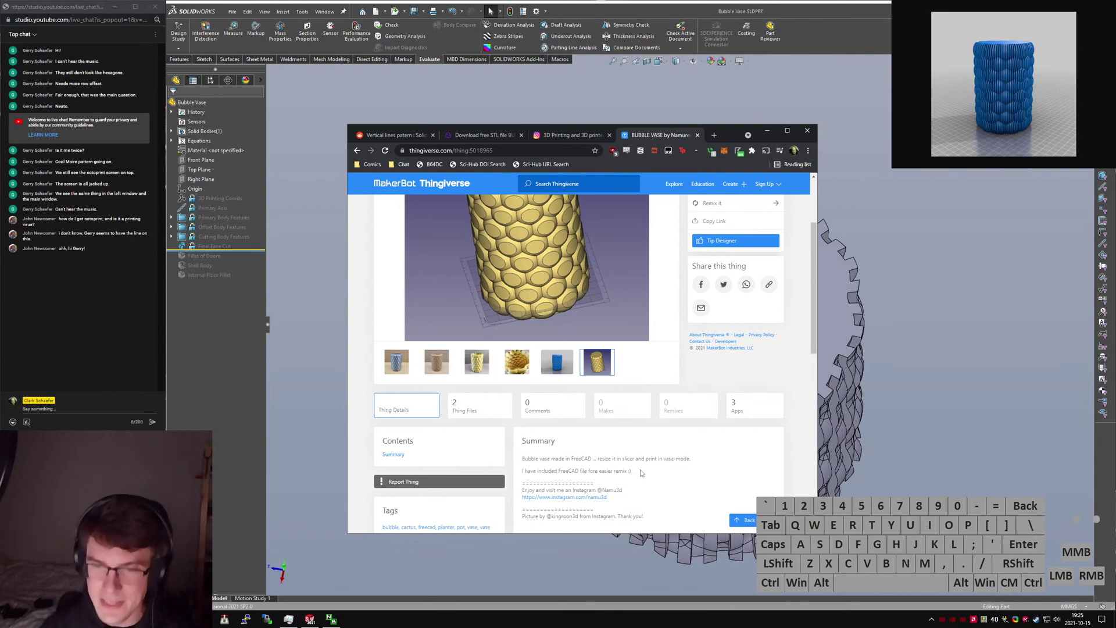
Revisit the blue vase, gold bowl close-up and yellow hexagon vase photos.
click(664, 487)
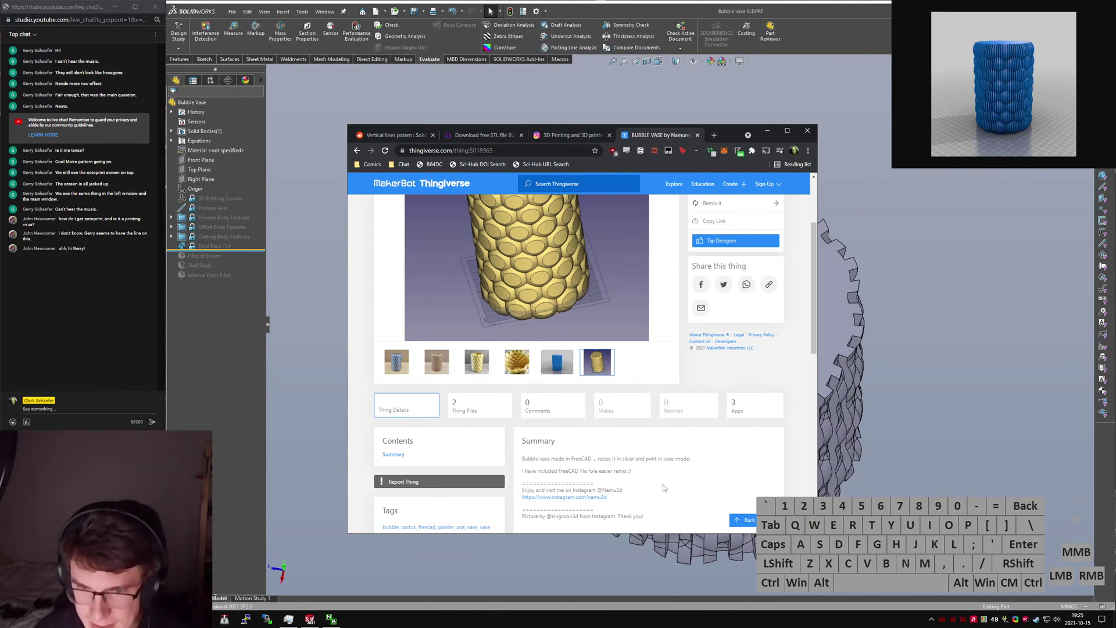
scroll(664, 487, down, 3)
scroll(650, 430, up, 5)
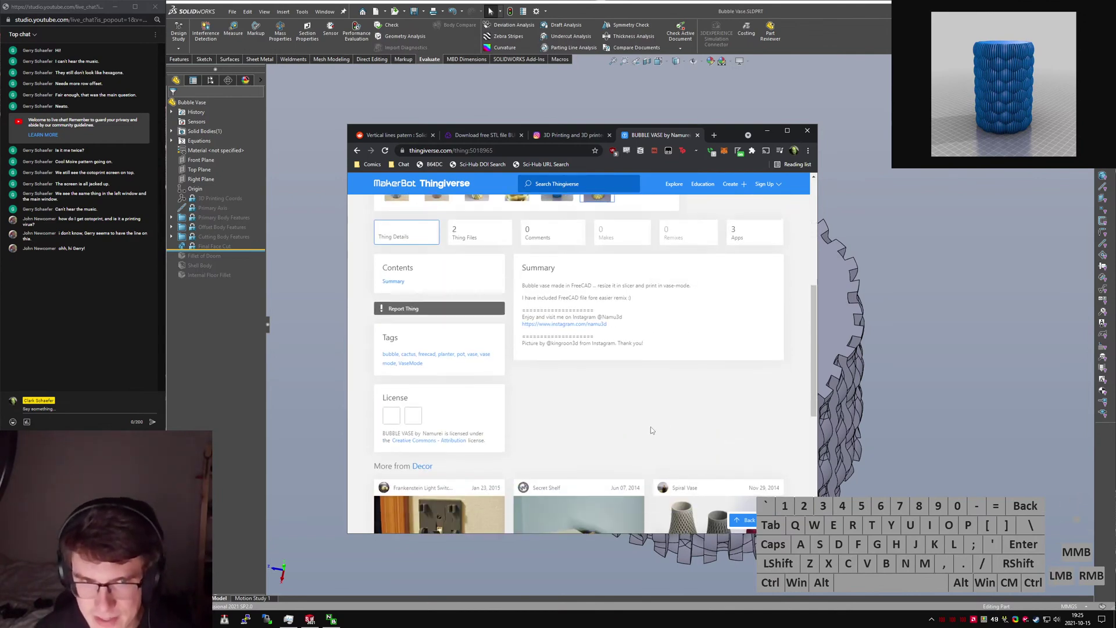
click(558, 477)
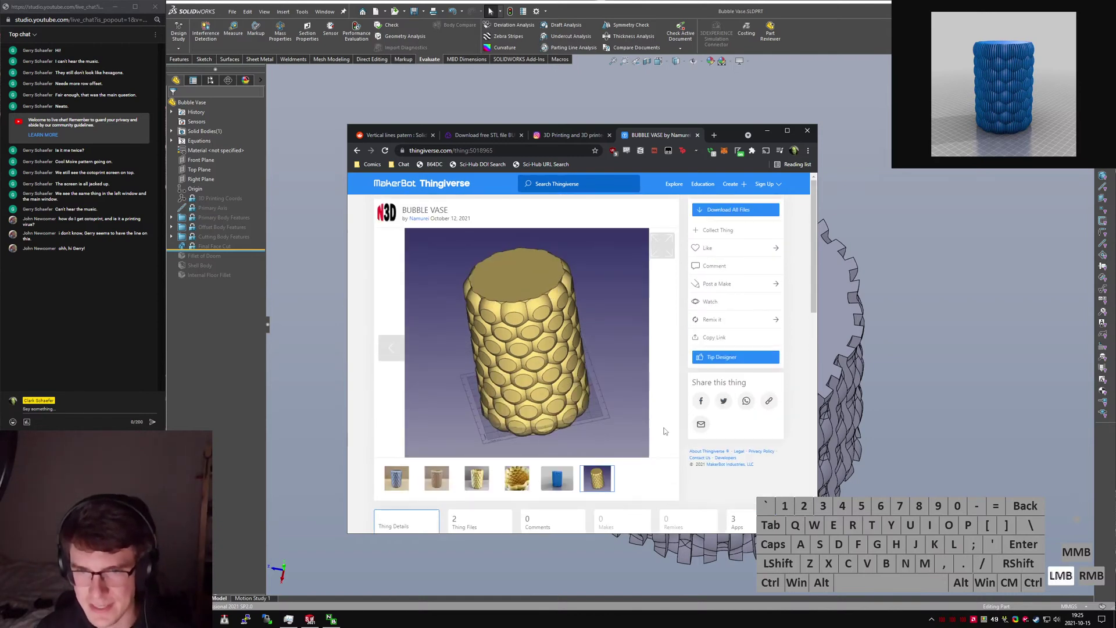
click(517, 478)
click(488, 485)
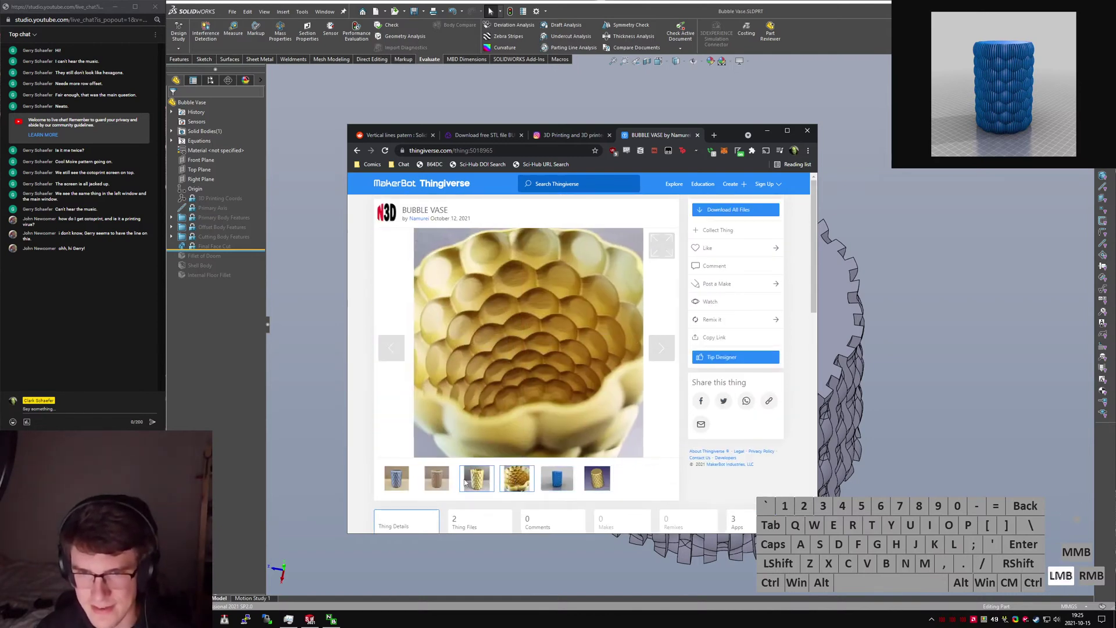
Close the Thingiverse design, Instagram post and extra tabs down to the Reddit post.
key(ctrl+w)
key(ctrl+w)
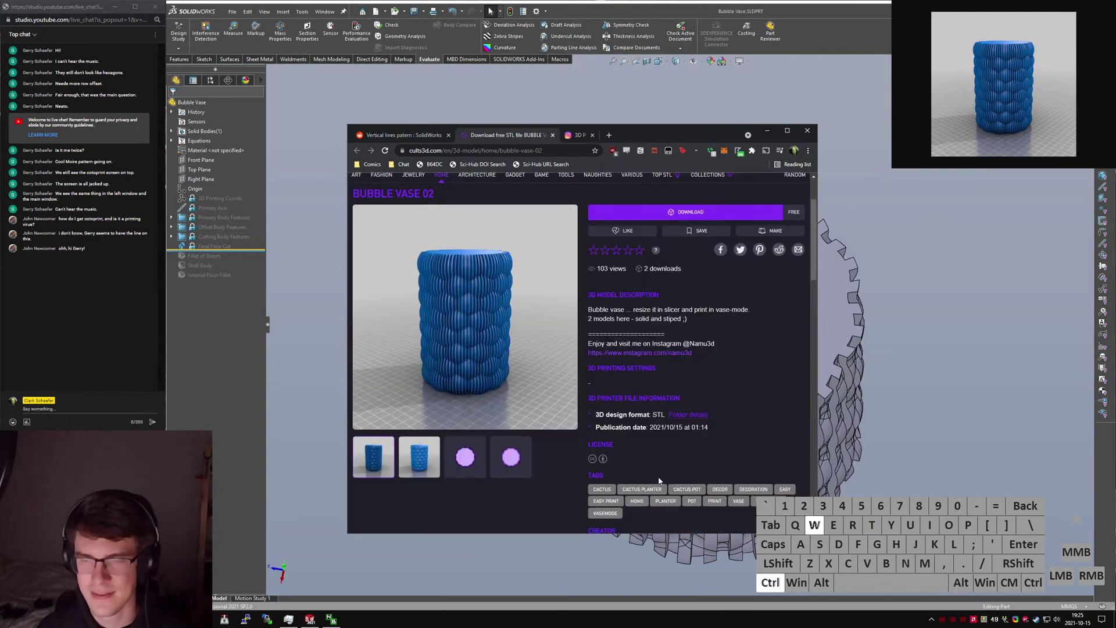
key(ctrl+w)
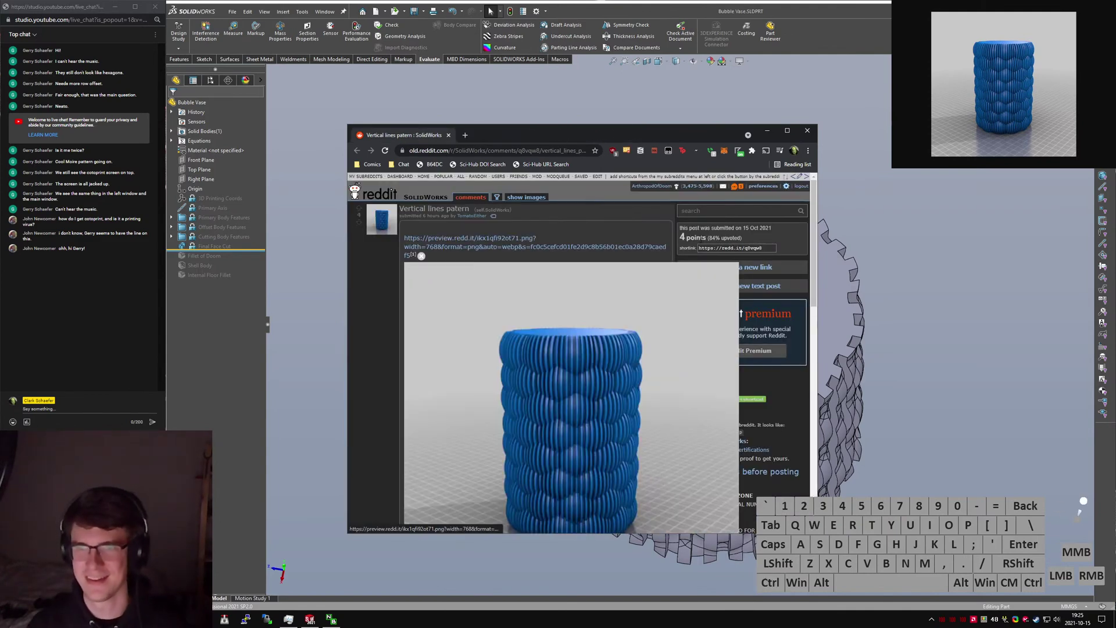
key(ctrl+w)
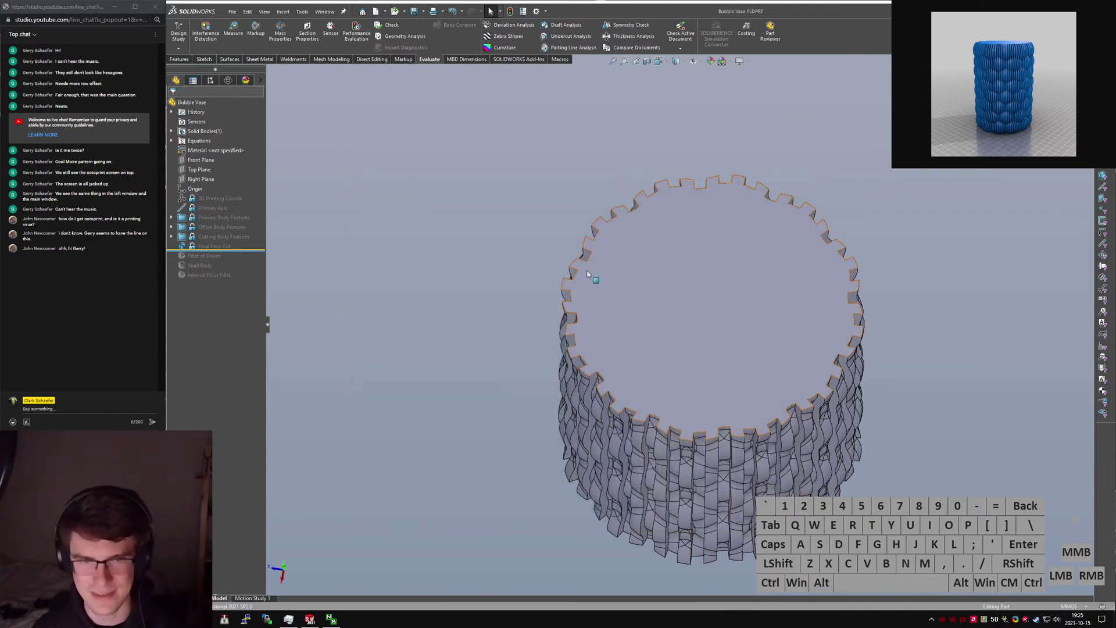
Switch from SolidWorks to the OctoPrint window through Chrome's taskbar icon.
click(445, 309)
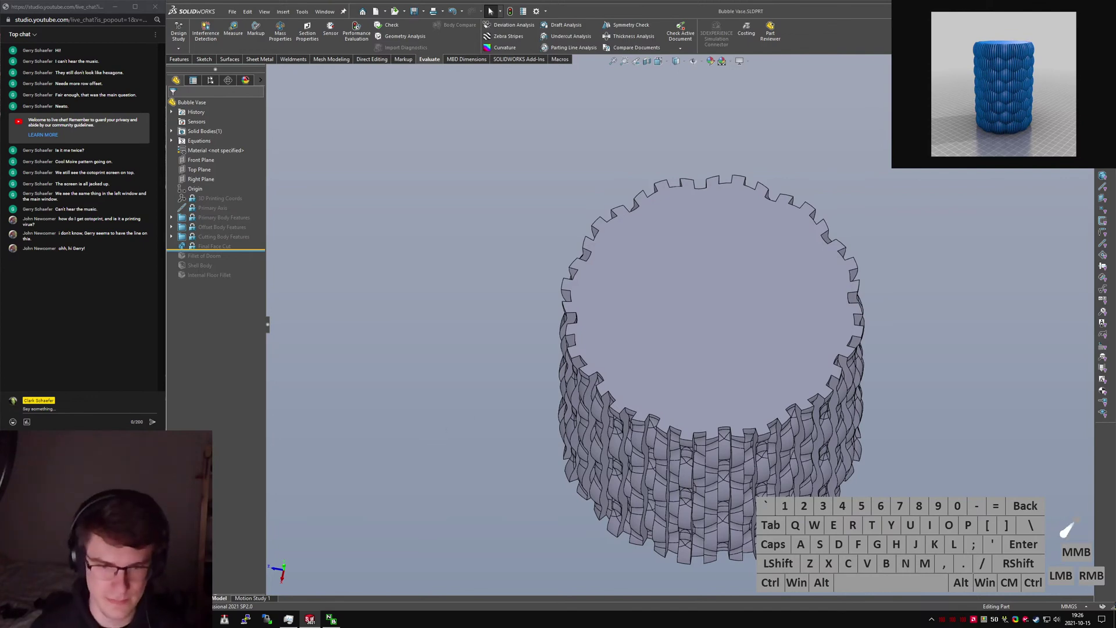
click(139, 619)
click(192, 573)
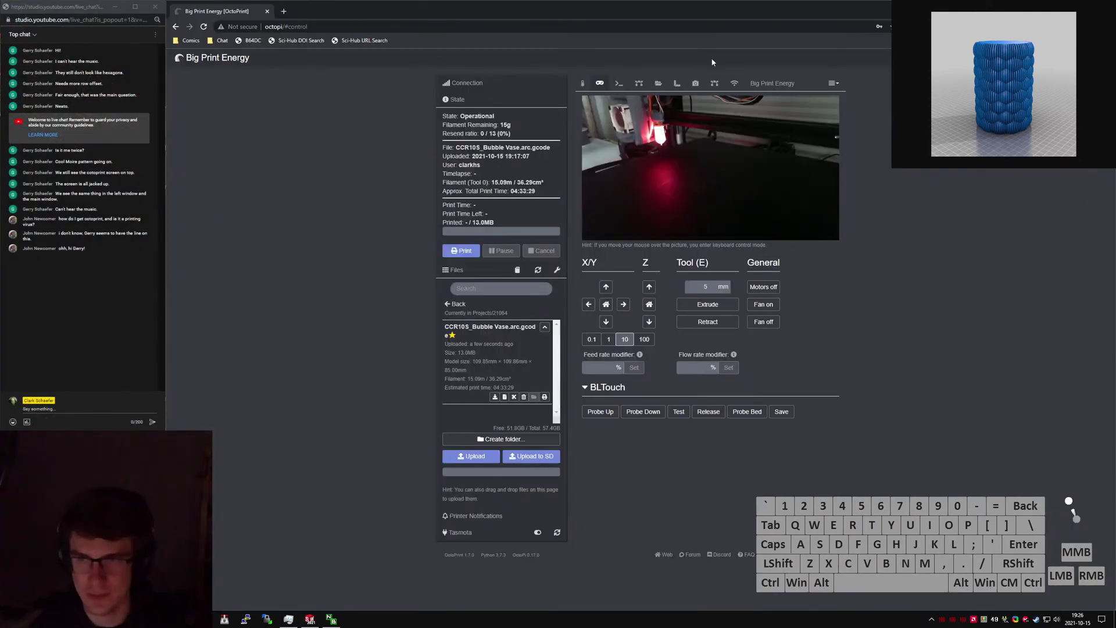
Check temperatures and start printing CCR10S_Bubble Vase.arc.gcode, accepting the snapshot plan.
click(586, 83)
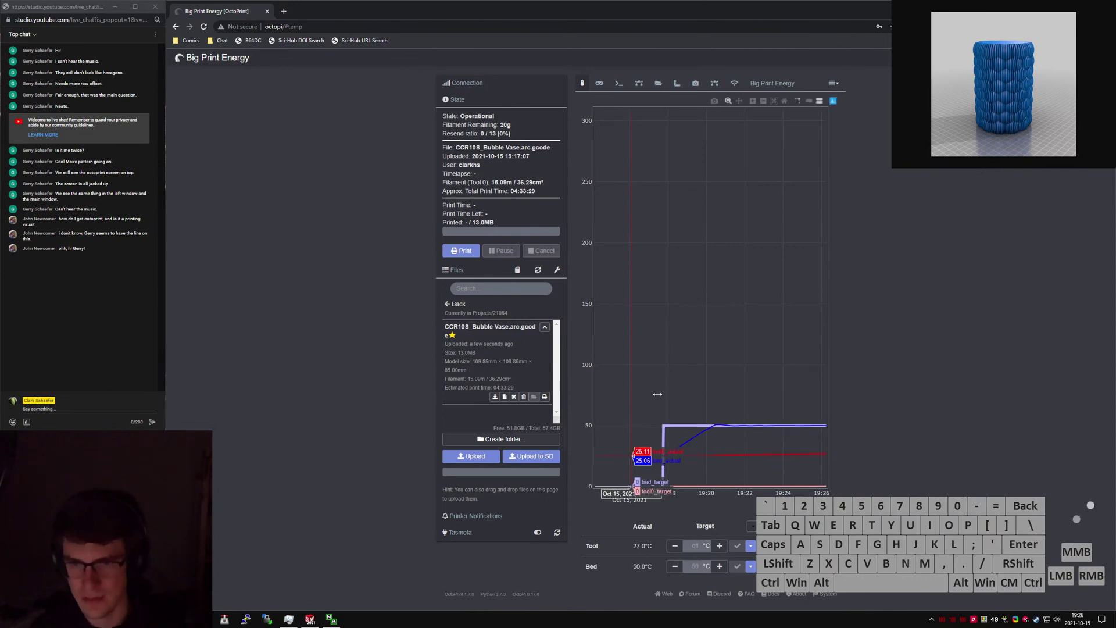
click(544, 397)
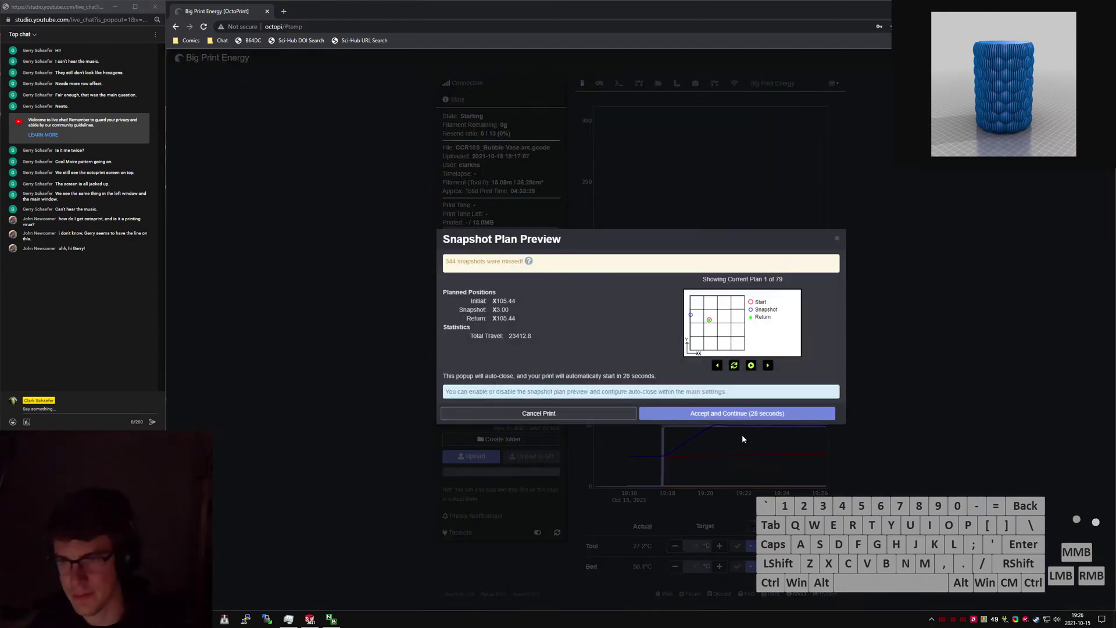
click(759, 414)
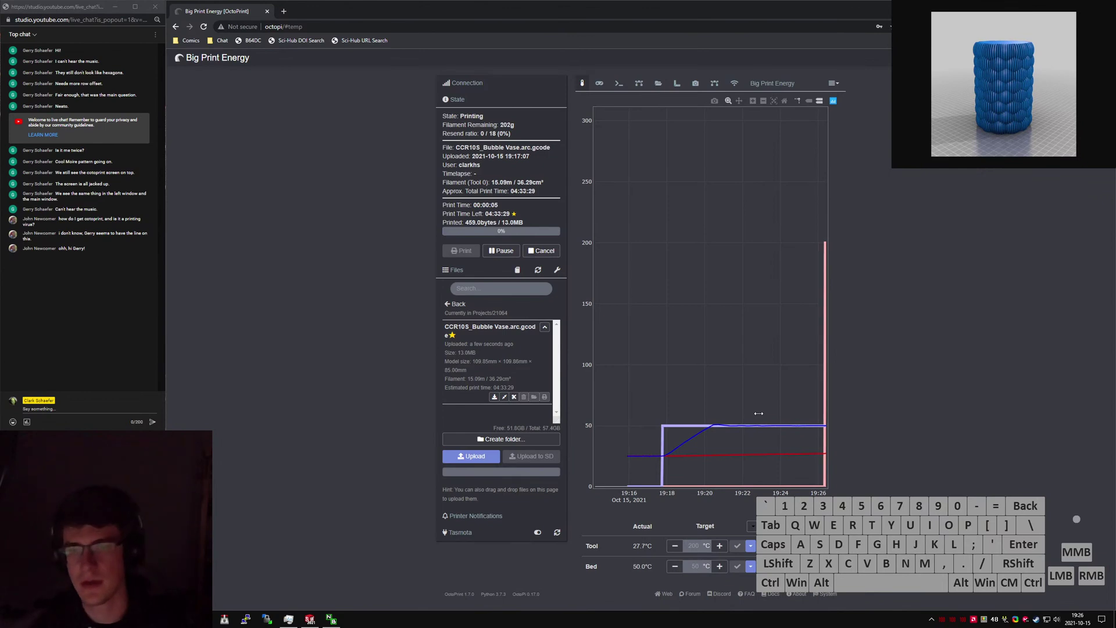
Review the webcam, terminal log and top-down bed mesh, then open the G-code viewer.
click(600, 83)
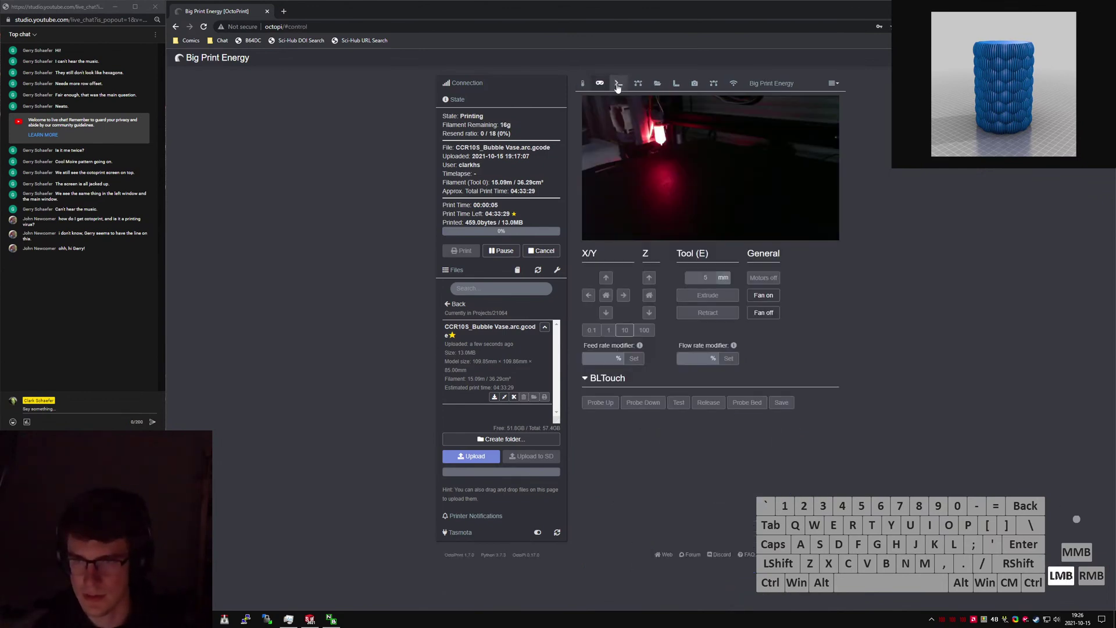
click(619, 83)
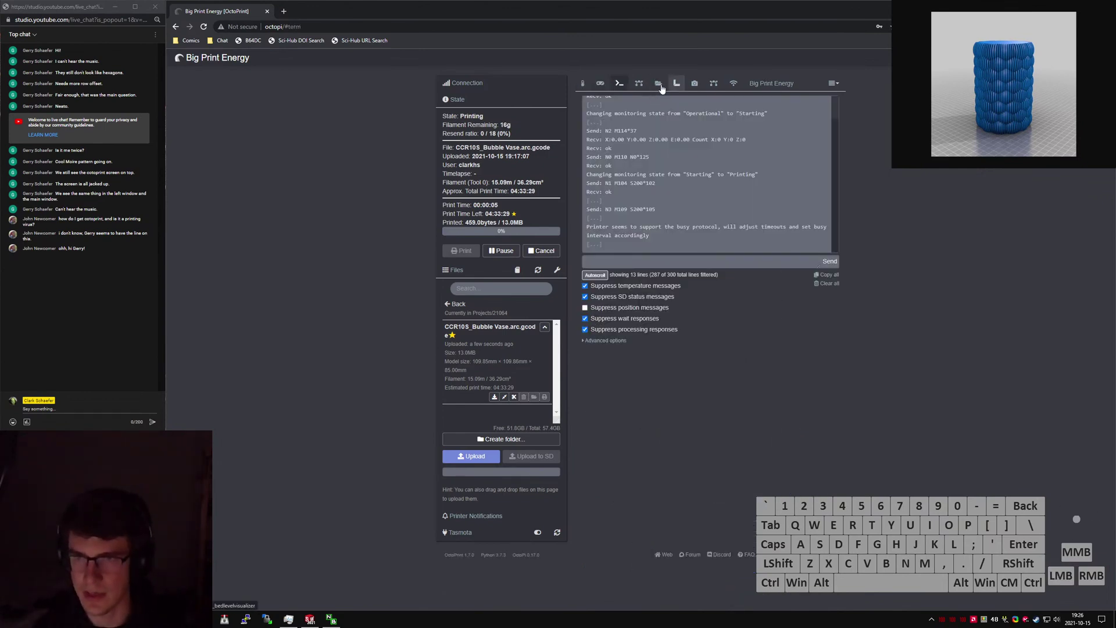
click(639, 85)
drag(657, 192, 630, 189)
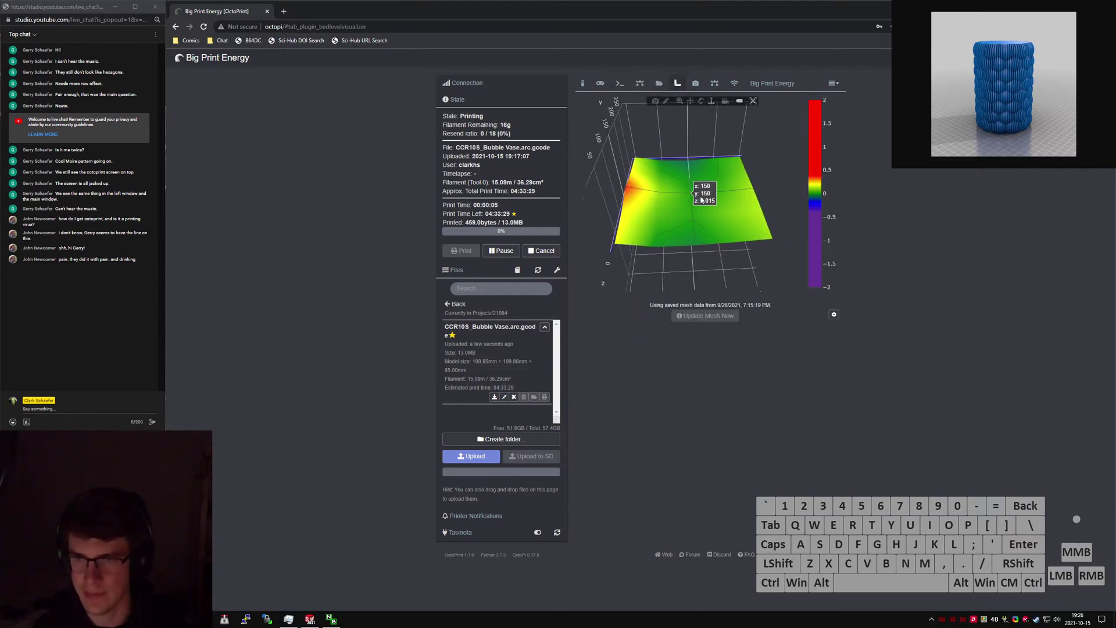
click(606, 86)
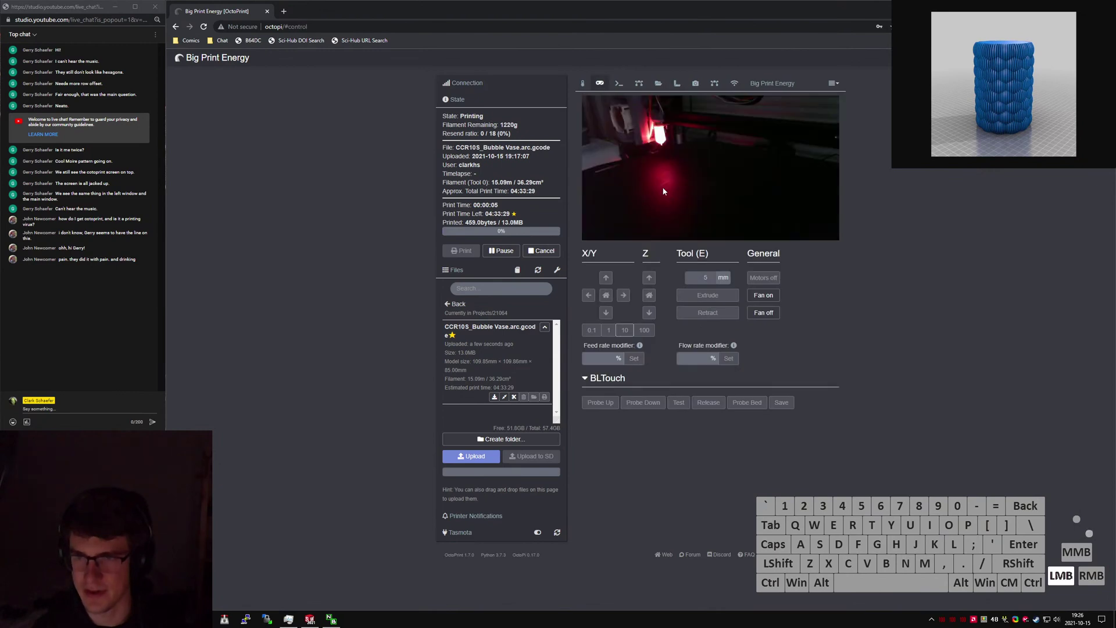
click(639, 84)
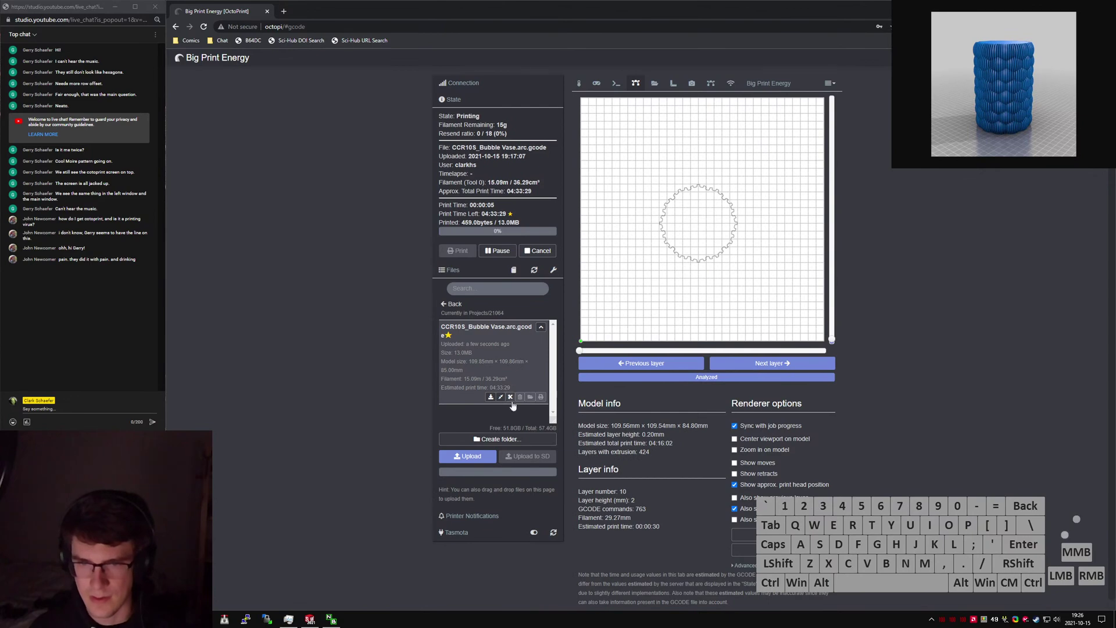
Zoom and centre the G-code preview on the vase and step the slider to layer 179.
drag(831, 339, 822, 154)
scroll(696, 218, up, 4)
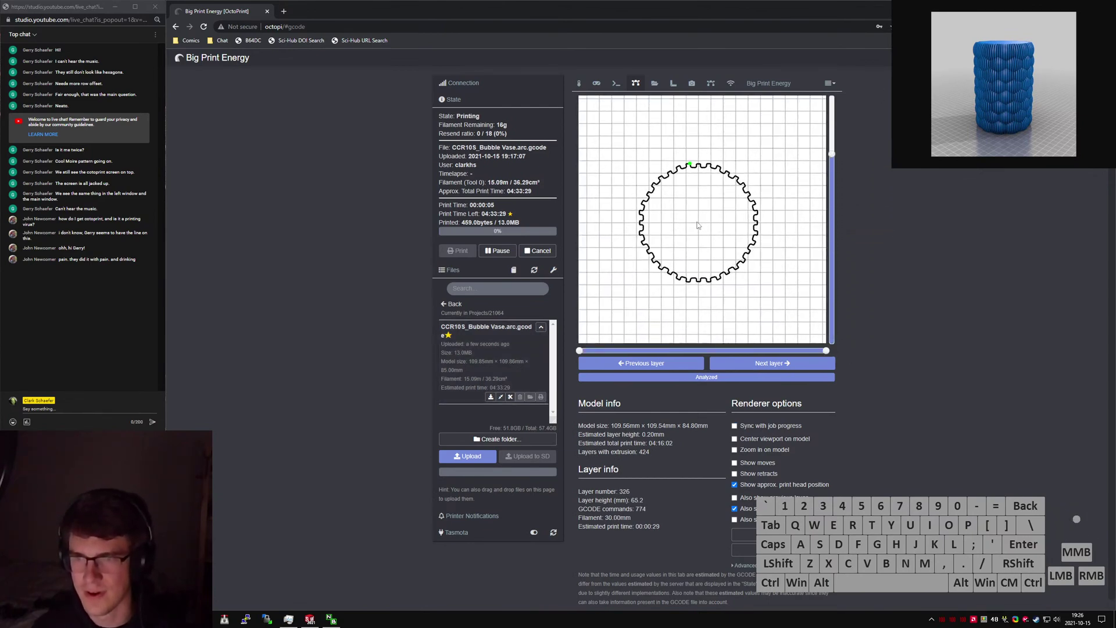
scroll(696, 218, up, 2)
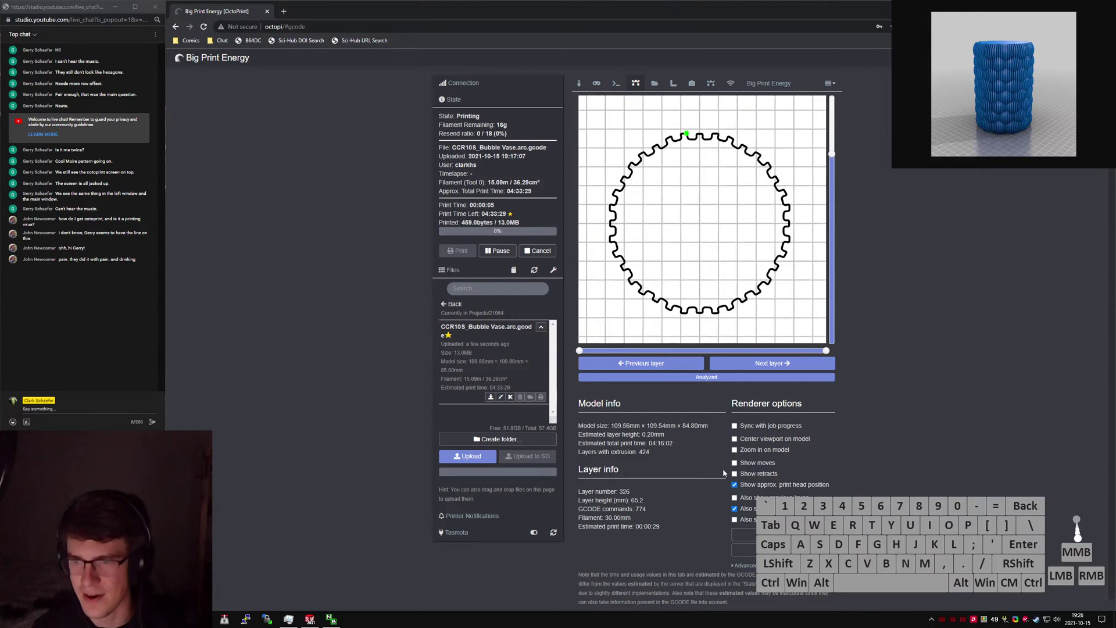
click(765, 452)
mouse_move(831, 154)
mouse_down()
mouse_move(829, 285)
mouse_move(835, 111)
mouse_move(836, 288)
mouse_move(833, 120)
mouse_move(828, 198)
mouse_move(838, 336)
mouse_move(838, 138)
mouse_up()
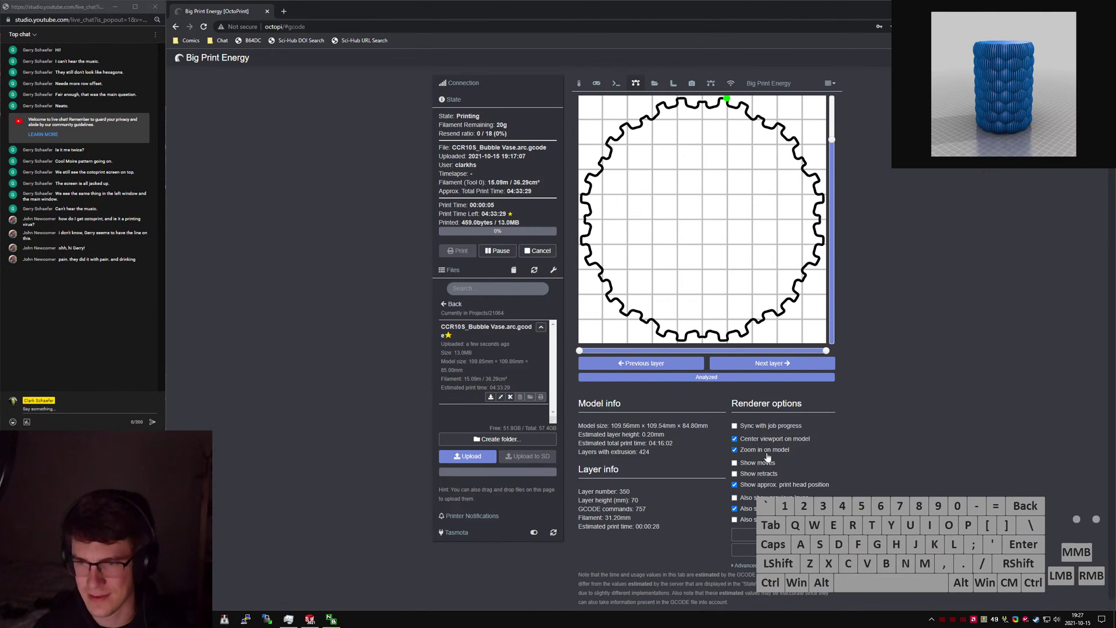
scroll(704, 214, down, 1)
drag(838, 144, 835, 239)
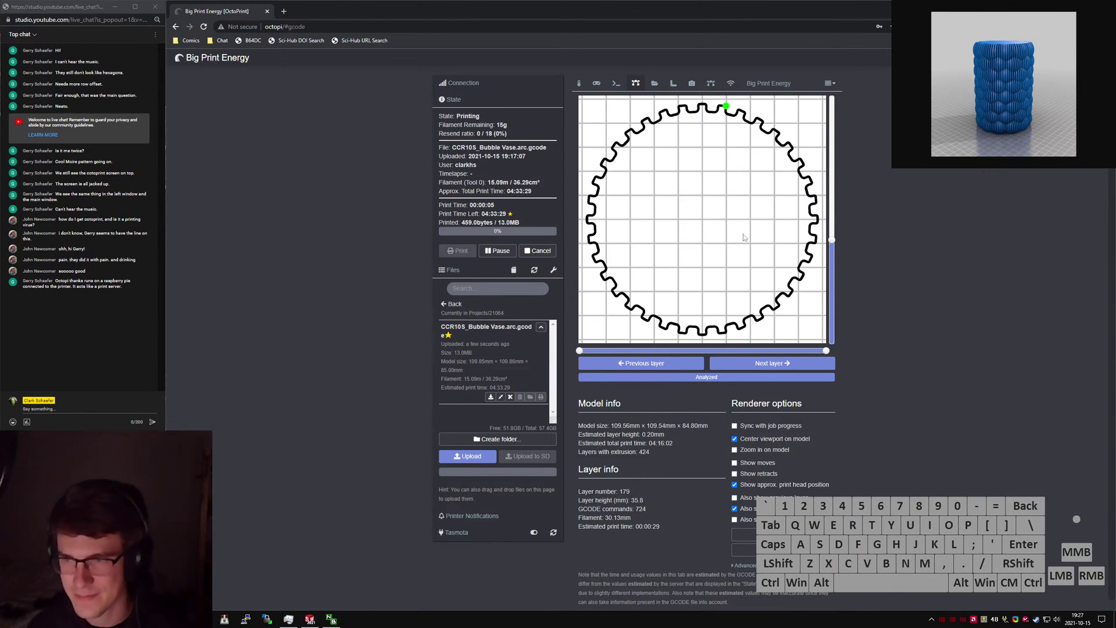
Zoom into the layer preview and pan to the upper-right of the wavy wall toolpath.
mouse_move(832, 241)
mouse_down()
mouse_move(834, 255)
mouse_move(832, 240)
mouse_up()
scroll(726, 202, up, 5)
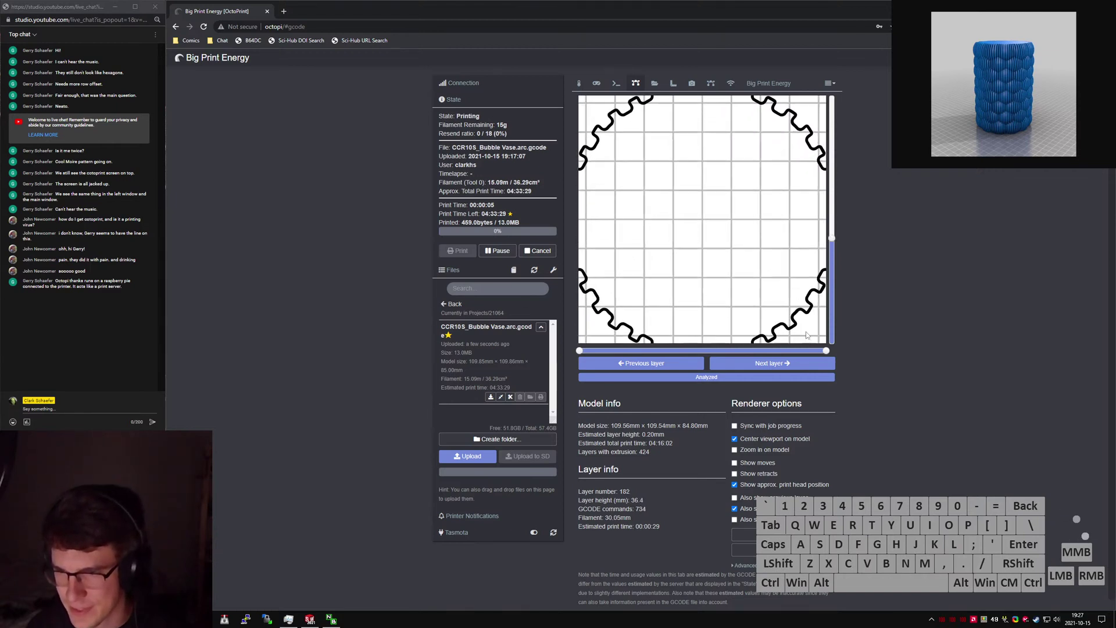
scroll(727, 201, up, 5)
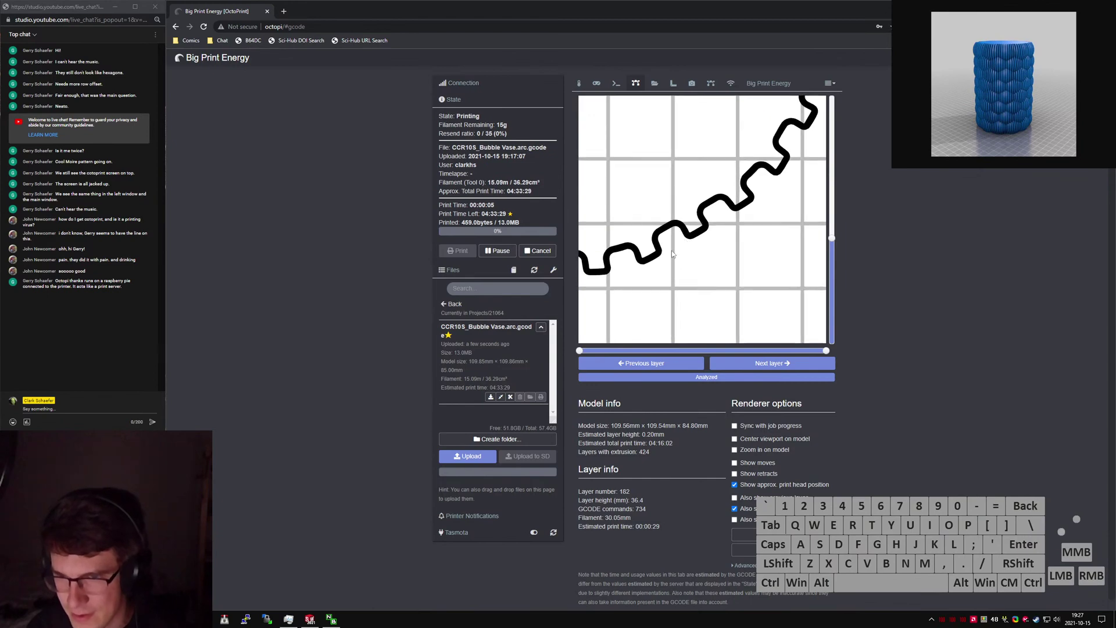
drag(749, 221, 677, 309)
scroll(750, 200, up, 6)
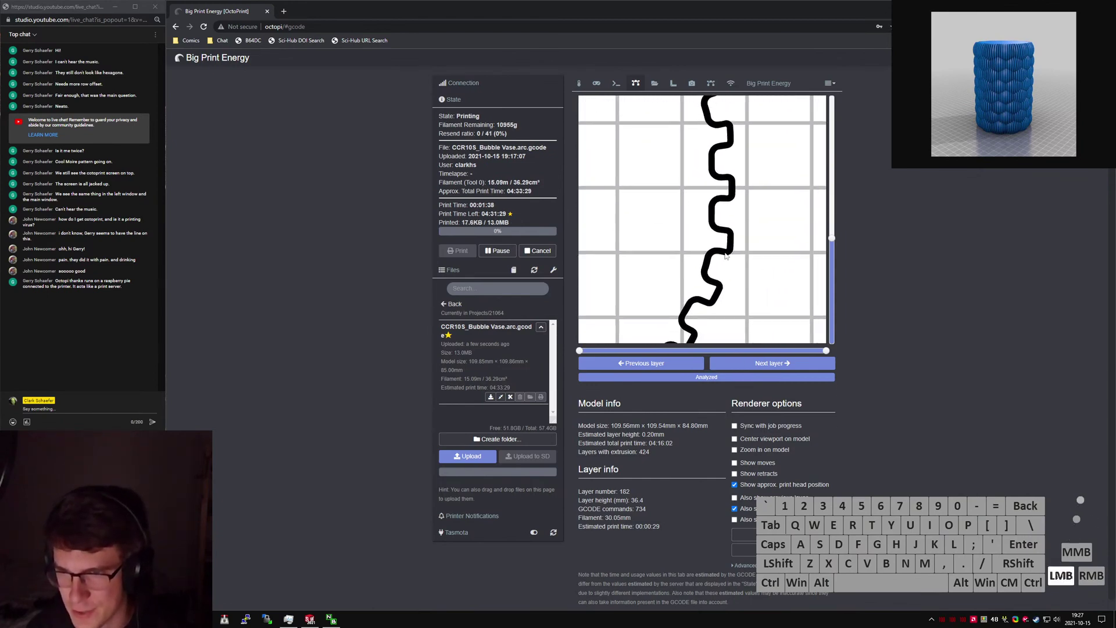
scroll(730, 244, up, 6)
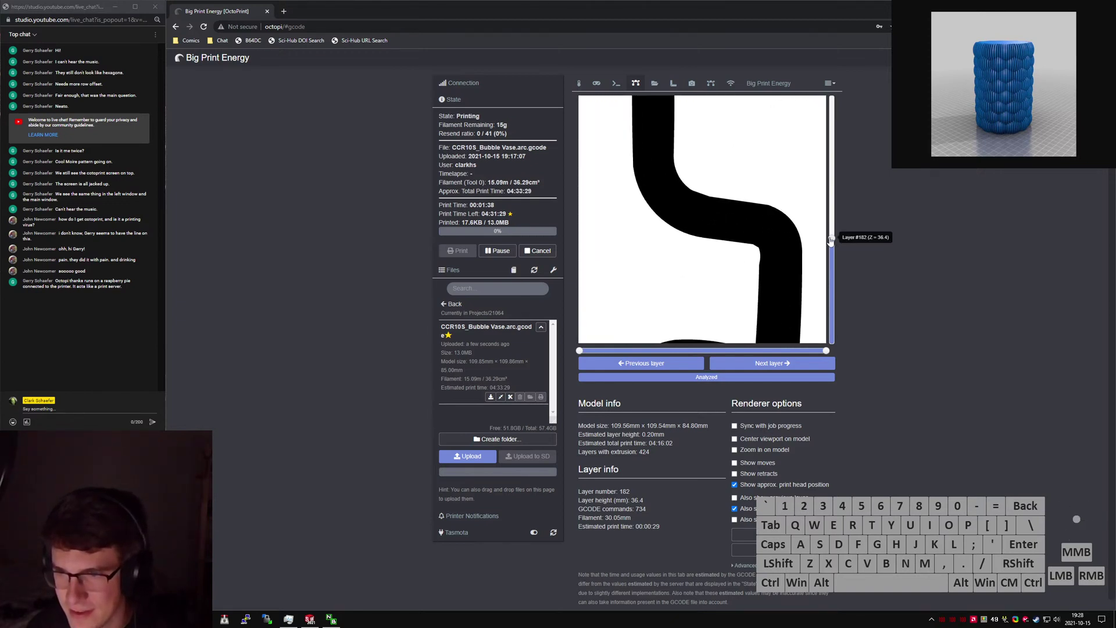
Drop to layer 143, zoom back out, then show layer 243's full scalloped ring.
drag(831, 240, 806, 202)
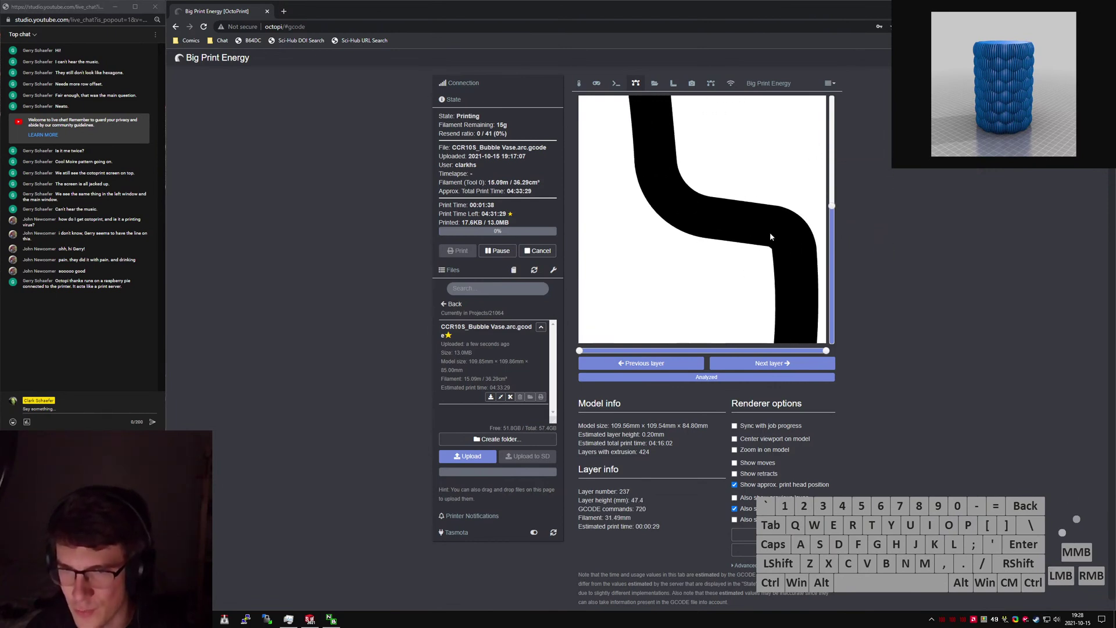
scroll(770, 237, down, 10)
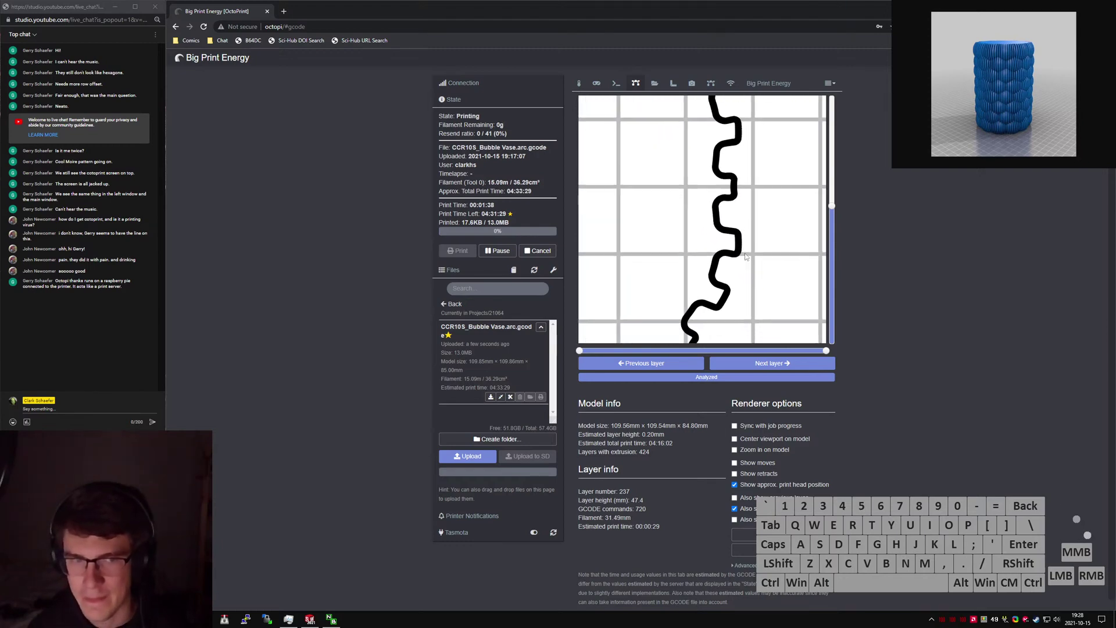
scroll(747, 257, down, 10)
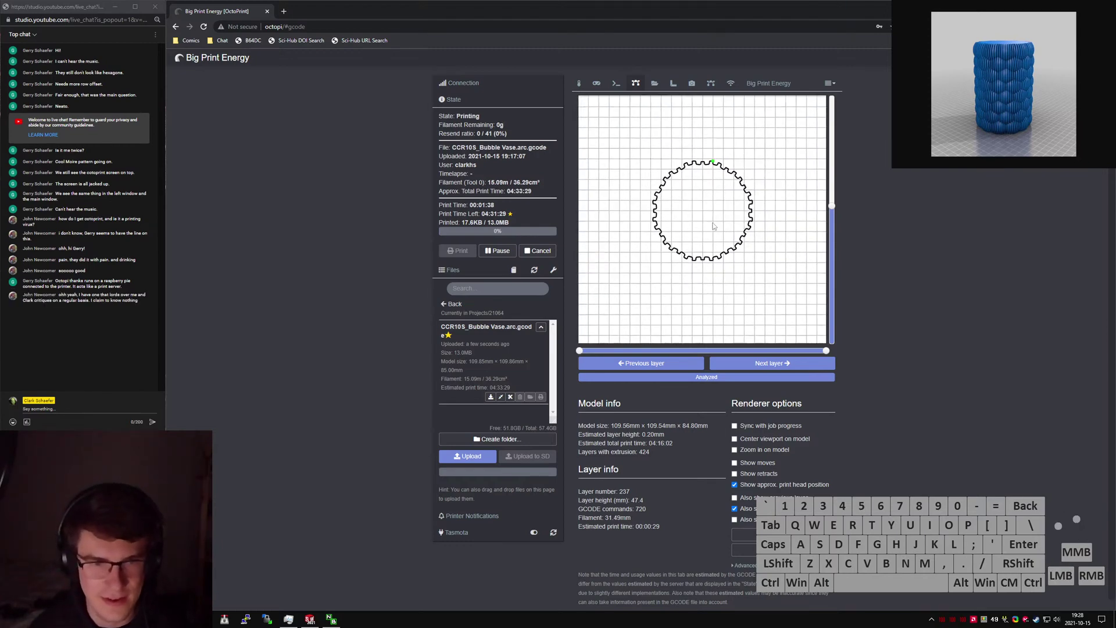
scroll(712, 225, down, 3)
scroll(721, 222, up, 5)
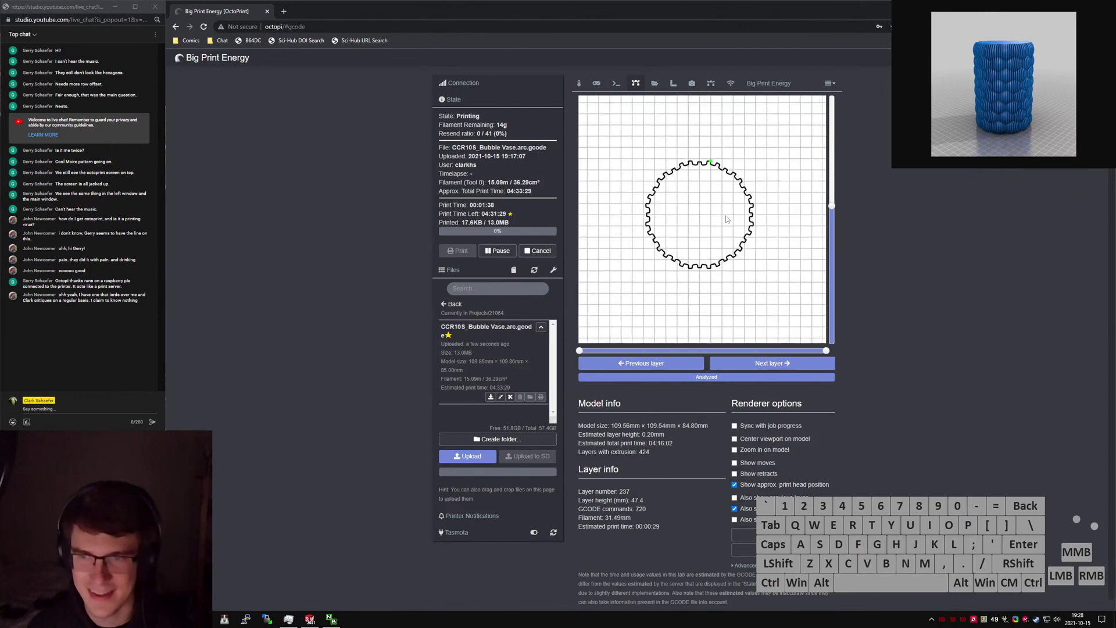
scroll(727, 219, up, 5)
drag(695, 217, 693, 212)
drag(832, 206, 833, 204)
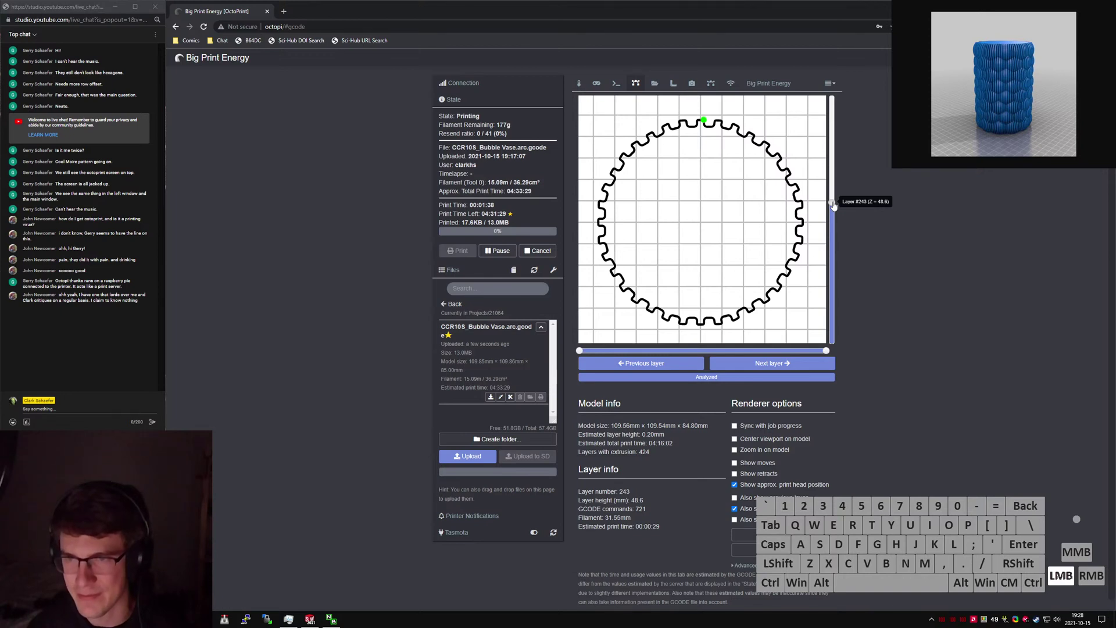